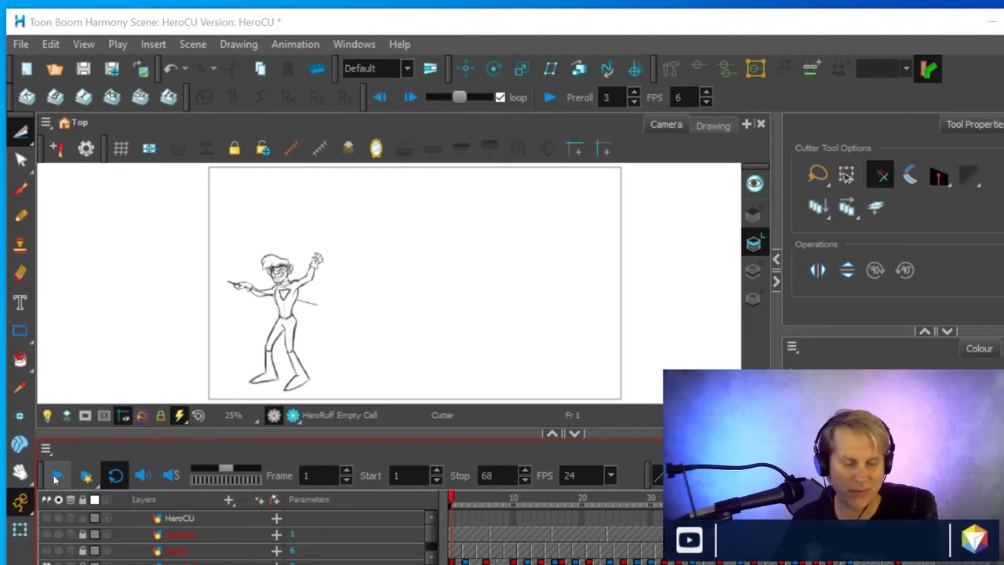
Play the hero animation and examine the rough lunging pose at frame 41 closely and as a whole
{"action": "left_click", "coordinate": [56, 477]}
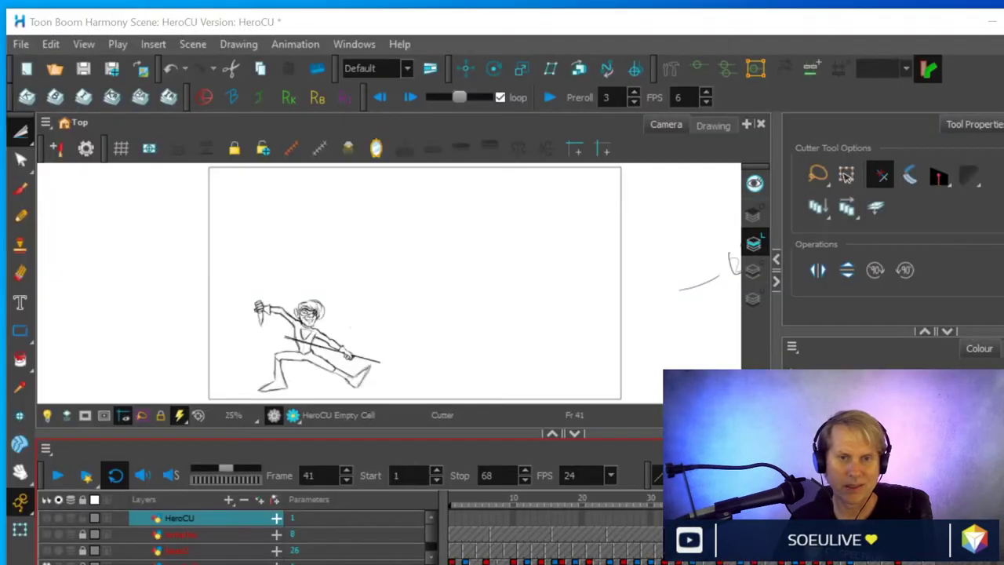
{"action": "scroll", "coordinate": [359, 298], "scroll_direction": "down", "scroll_amount": 2}
{"action": "scroll", "coordinate": [335, 290], "scroll_direction": "up", "scroll_amount": 5}
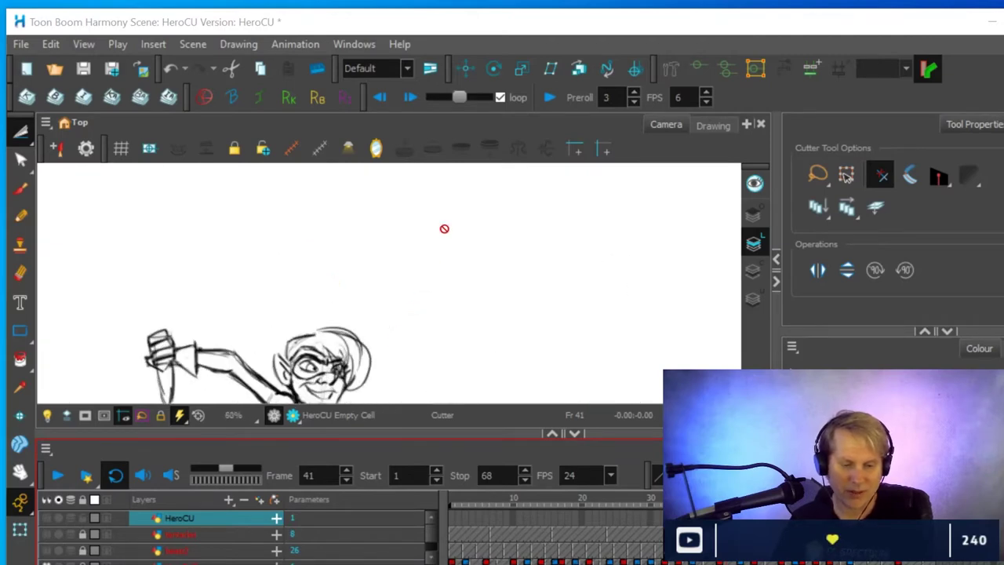
{"action": "key", "text": "space"}
{"action": "left_click_drag", "start_coordinate": [398, 353], "coordinate": [445, 230]}
{"action": "left_click_drag", "start_coordinate": [439, 309], "coordinate": [446, 280]}
{"action": "scroll", "coordinate": [447, 279], "scroll_direction": "down", "scroll_amount": 2}
{"action": "key", "text": "space"}
{"action": "left_click_drag", "start_coordinate": [446, 317], "coordinate": [447, 295]}
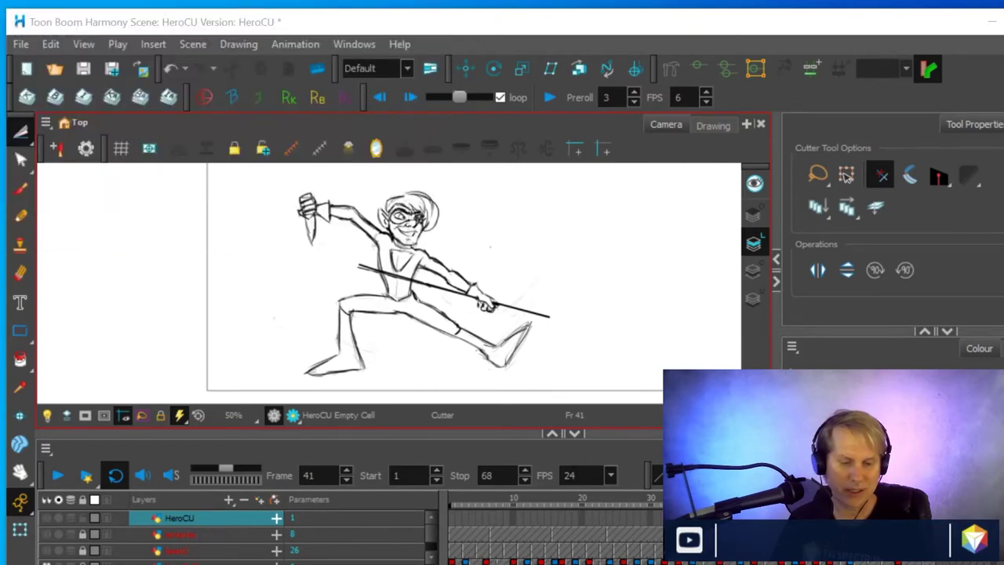
{"action": "scroll", "coordinate": [550, 328], "scroll_direction": "up", "scroll_amount": 1}
{"action": "scroll", "coordinate": [550, 328], "scroll_direction": "down", "scroll_amount": 2}
{"action": "scroll", "coordinate": [549, 328], "scroll_direction": "down", "scroll_amount": 1}
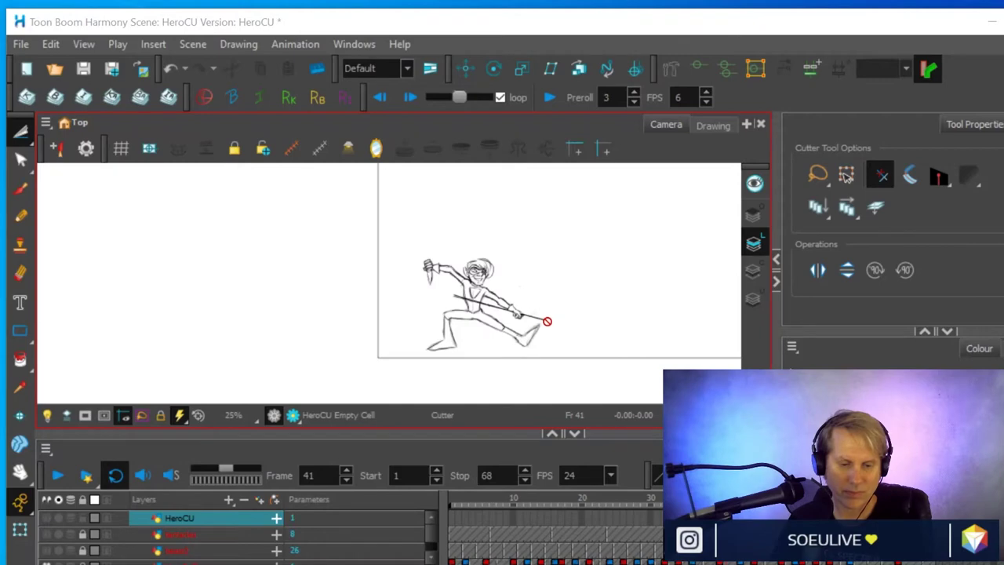
{"action": "key", "text": "space"}
{"action": "mouse_move", "coordinate": [728, 234]}
{"action": "left_mouse_down"}
{"action": "mouse_move", "coordinate": [492, 301]}
{"action": "mouse_move", "coordinate": [507, 240]}
{"action": "mouse_move", "coordinate": [484, 272]}
{"action": "left_mouse_up"}
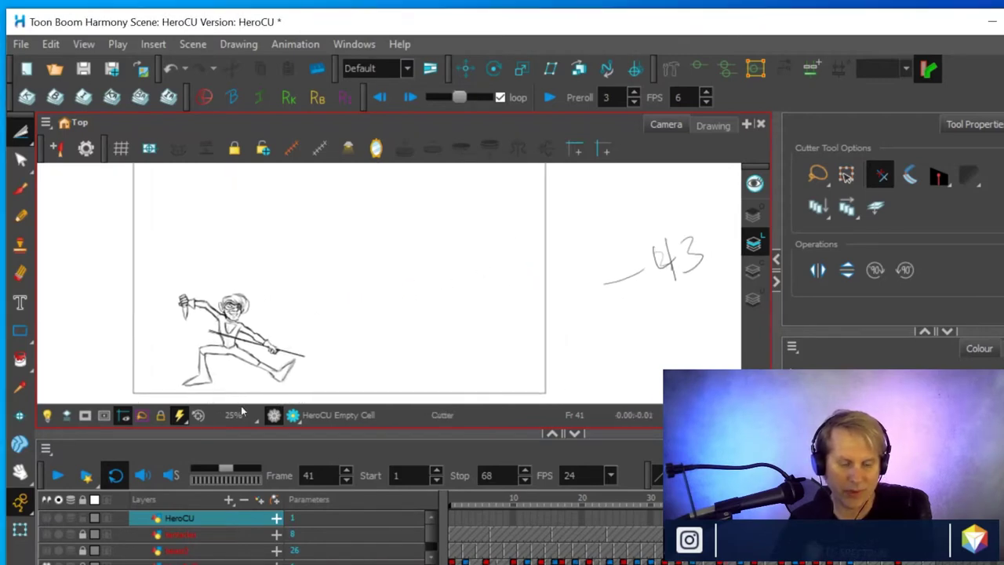
Play back the looping hero animation twice, stopping it each time, to review the sword movement
{"action": "left_click", "coordinate": [57, 476]}
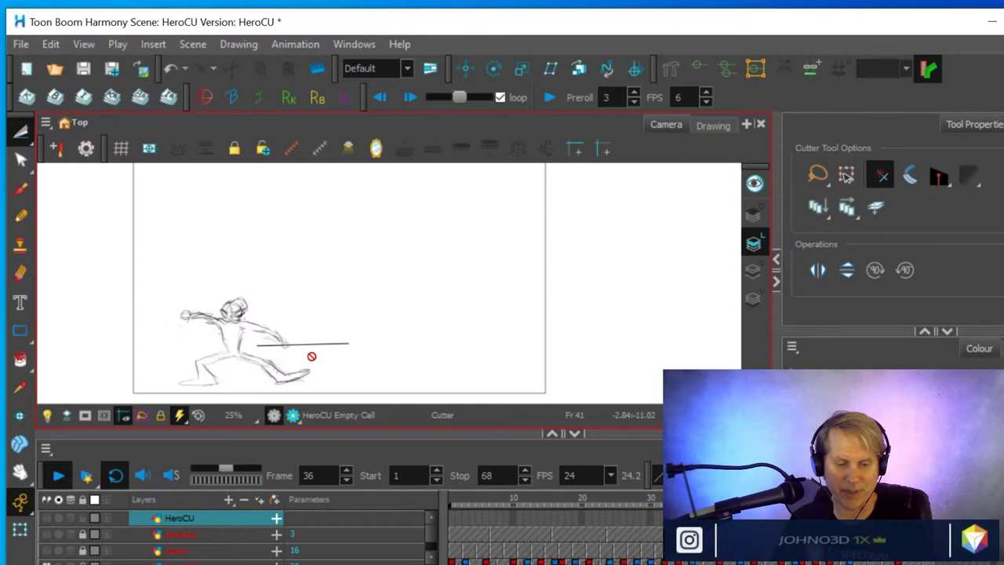
{"action": "left_click", "coordinate": [58, 476]}
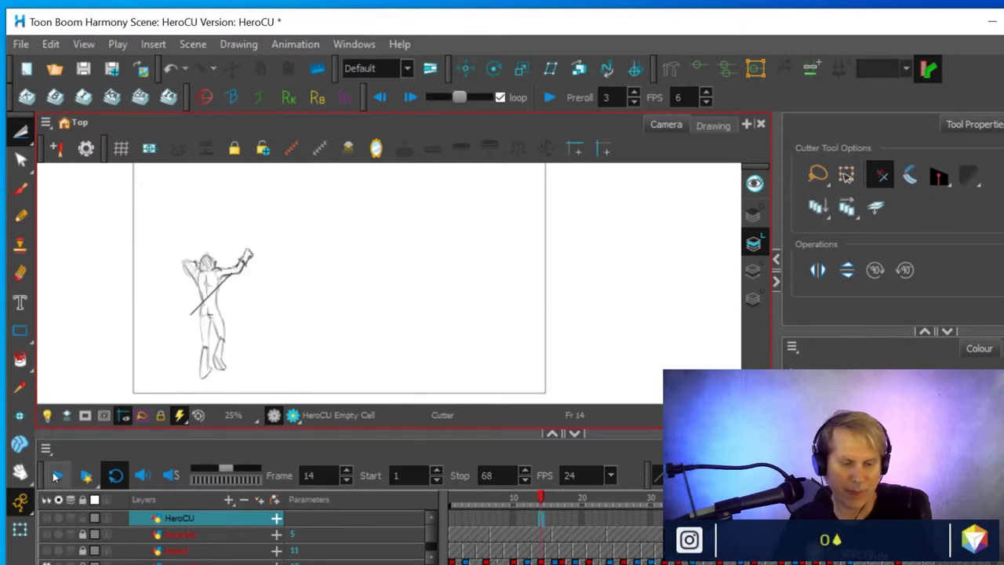
{"action": "mouse_move", "coordinate": [365, 318]}
{"action": "left_mouse_down"}
{"action": "mouse_move", "coordinate": [632, 353]}
{"action": "mouse_move", "coordinate": [610, 330]}
{"action": "mouse_move", "coordinate": [634, 332]}
{"action": "left_mouse_up"}
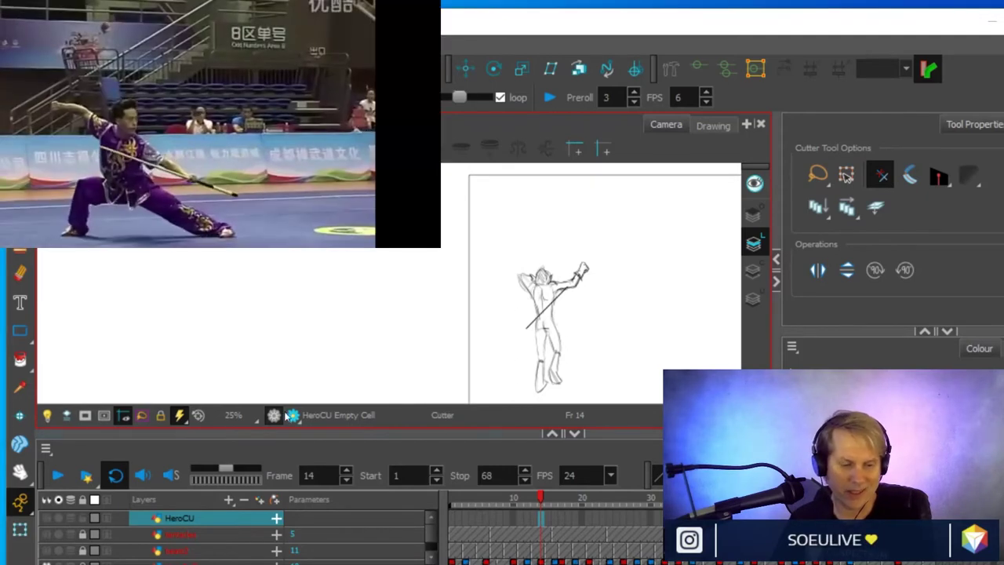
{"action": "left_click", "coordinate": [57, 477]}
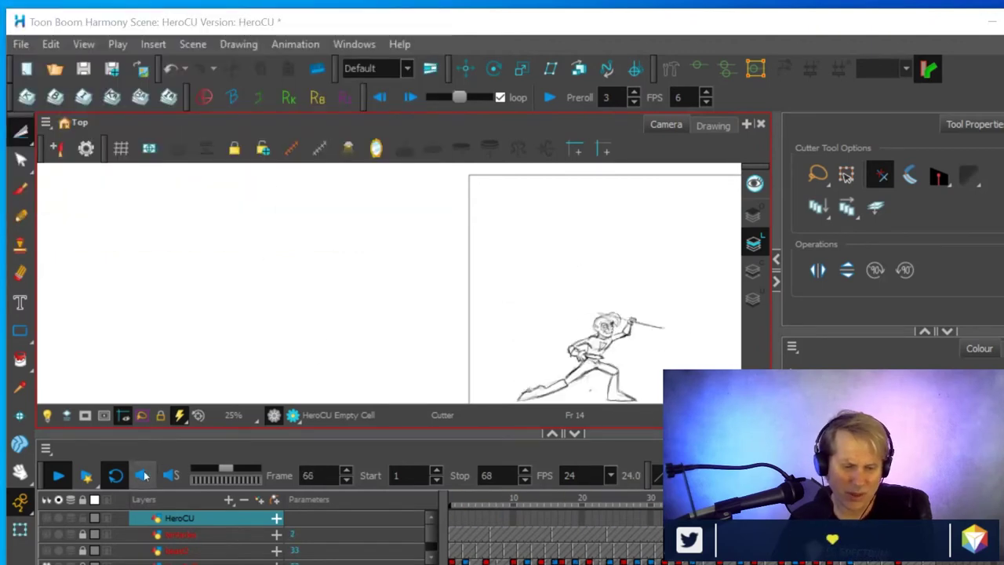
{"action": "left_click", "coordinate": [58, 475]}
{"action": "key", "text": "space"}
{"action": "left_click_drag", "start_coordinate": [541, 346], "coordinate": [213, 327]}
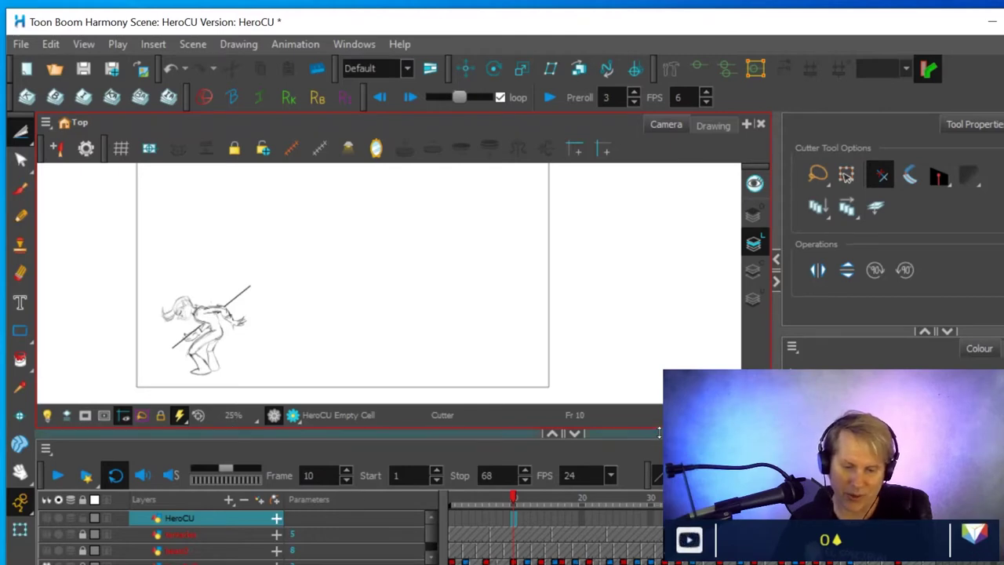
Unlock the HeroRuff layer and select its drawing at frame 1
{"action": "left_click_drag", "start_coordinate": [659, 429], "coordinate": [656, 348]}
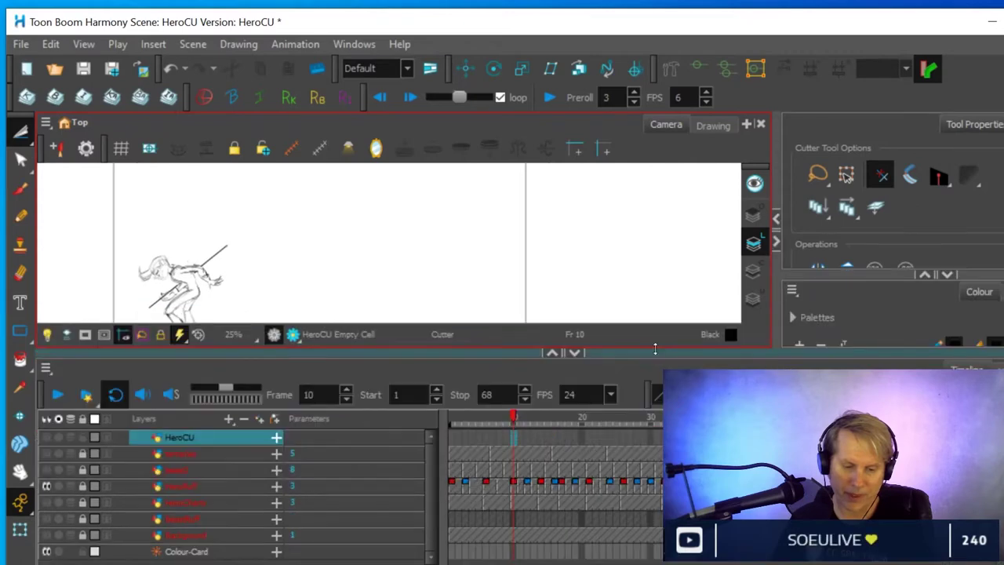
{"action": "left_click", "coordinate": [80, 487]}
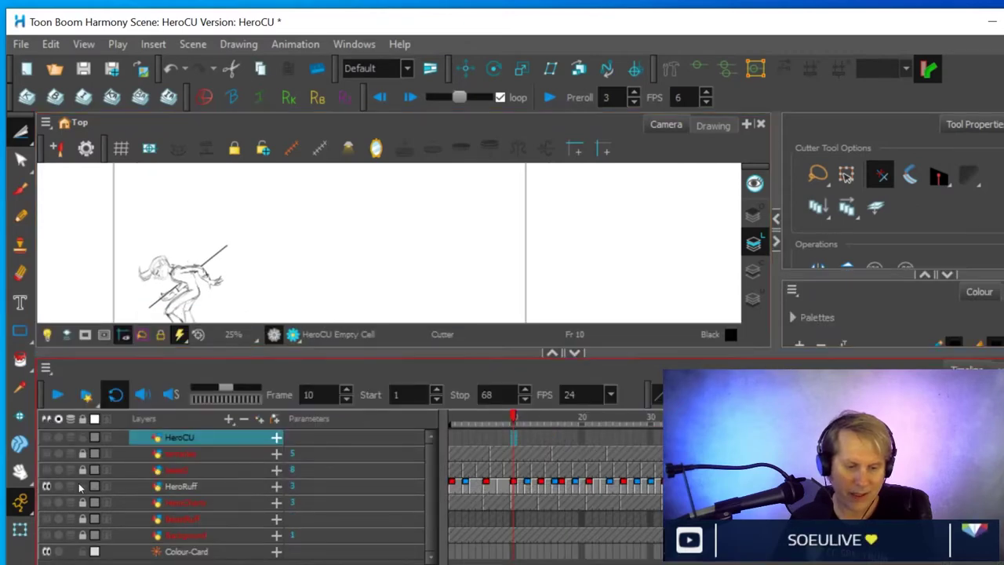
{"action": "left_click", "coordinate": [452, 487]}
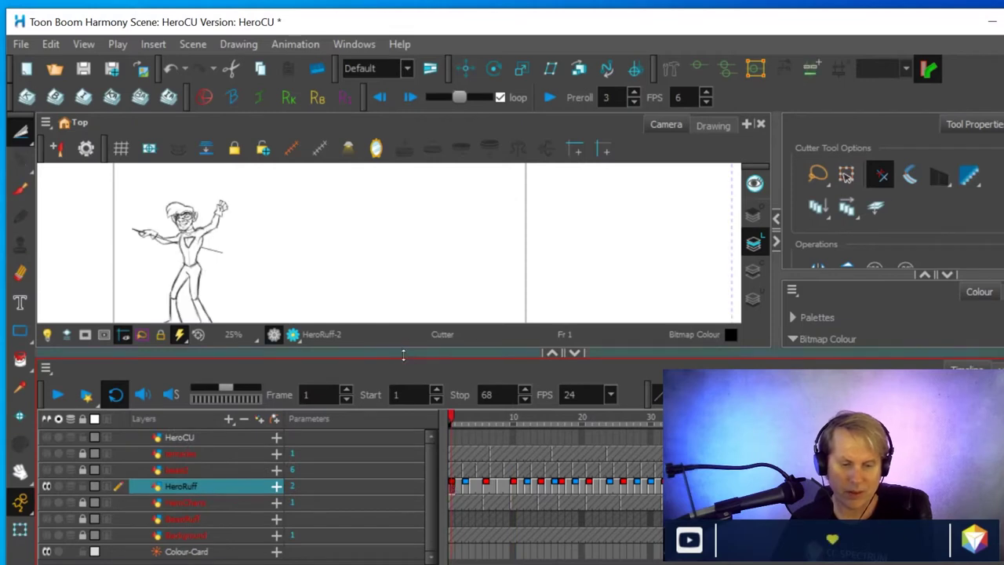
{"action": "left_click_drag", "start_coordinate": [402, 352], "coordinate": [404, 409]}
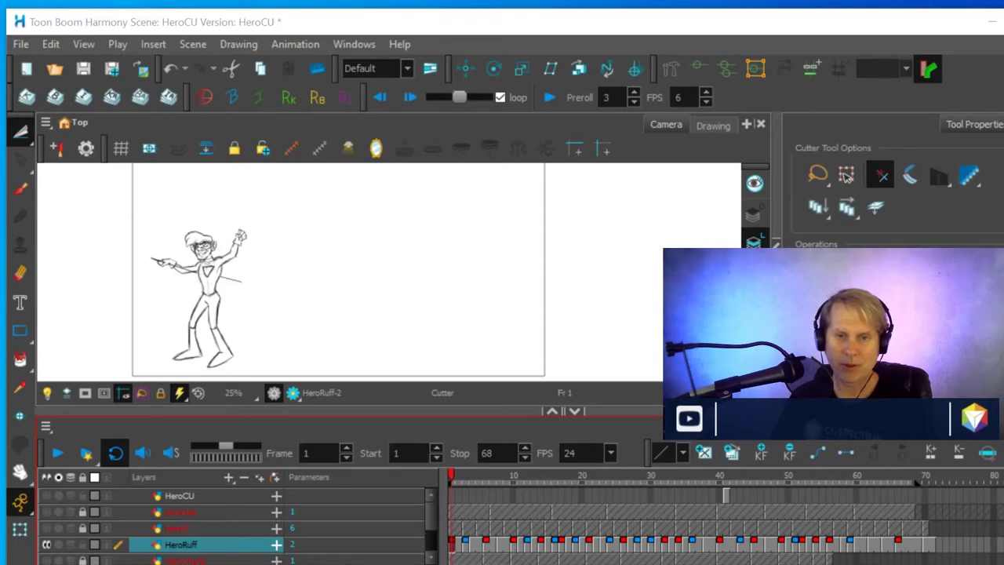
Inspect the rough poses along the HeroRuff layer, up to the drawing at frame 33
{"action": "left_click", "coordinate": [479, 542]}
{"action": "left_click", "coordinate": [513, 544]}
{"action": "left_click", "coordinate": [527, 546]}
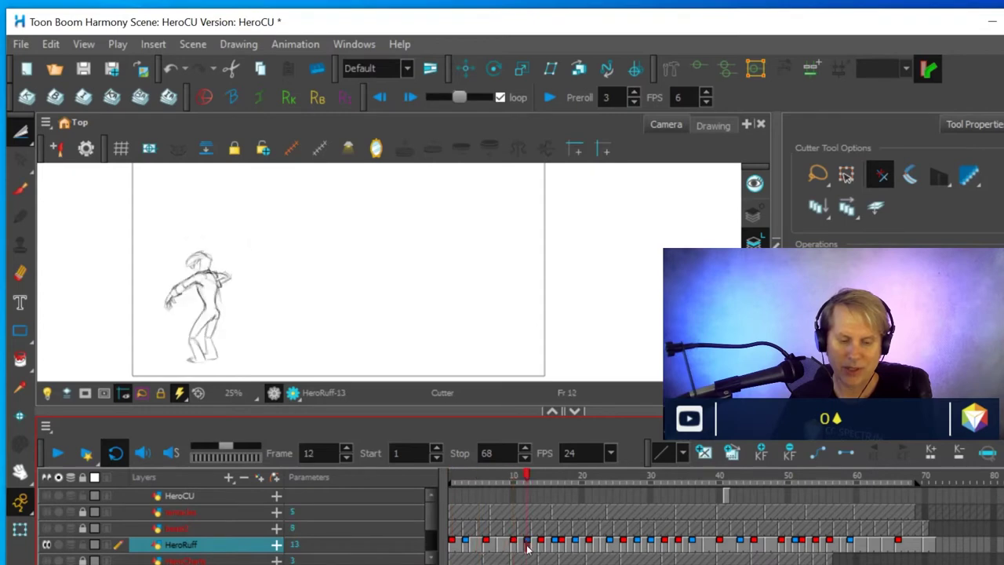
{"action": "left_click_drag", "start_coordinate": [541, 547], "coordinate": [672, 548]}
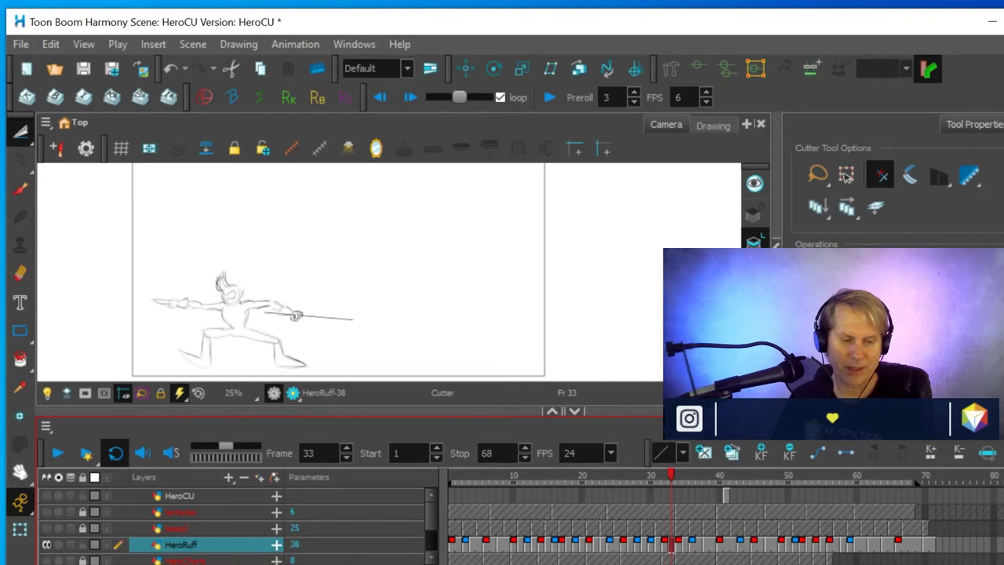
Enable flipping for key drawings and flip forward through the HeroRuff keys starting at frame 1
{"action": "left_click", "coordinate": [19, 99]}
{"action": "left_click_drag", "start_coordinate": [670, 493], "coordinate": [408, 505]}
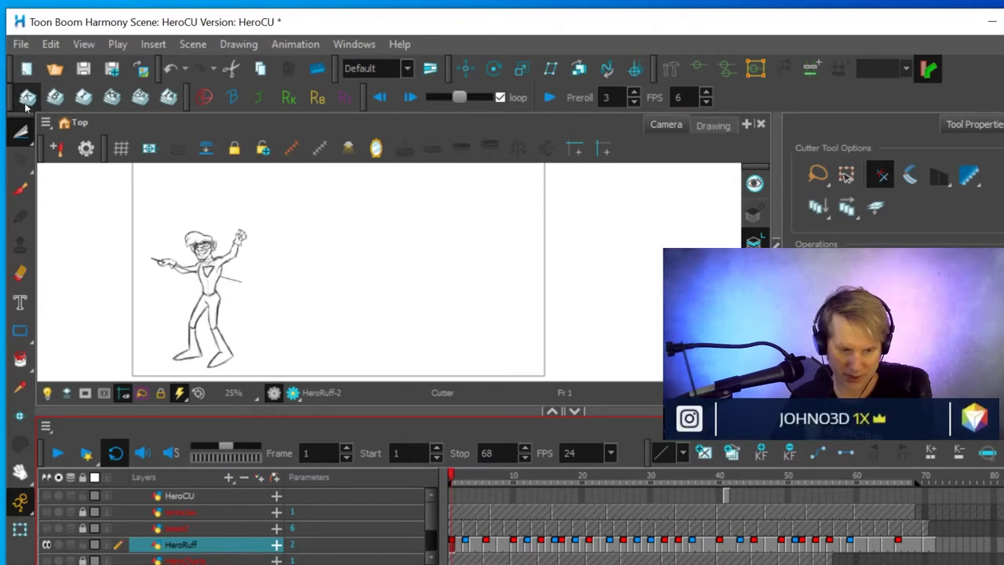
{"action": "left_click", "coordinate": [409, 98]}
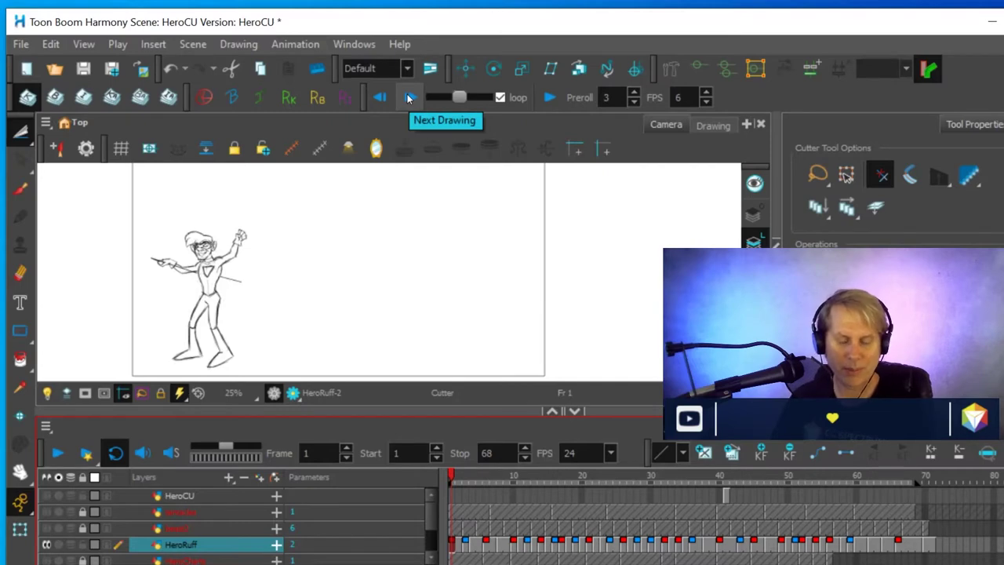
Inspect the HeroRuff drawings at frames 40, 43 and 45
{"action": "left_click", "coordinate": [719, 542]}
{"action": "left_click", "coordinate": [741, 544]}
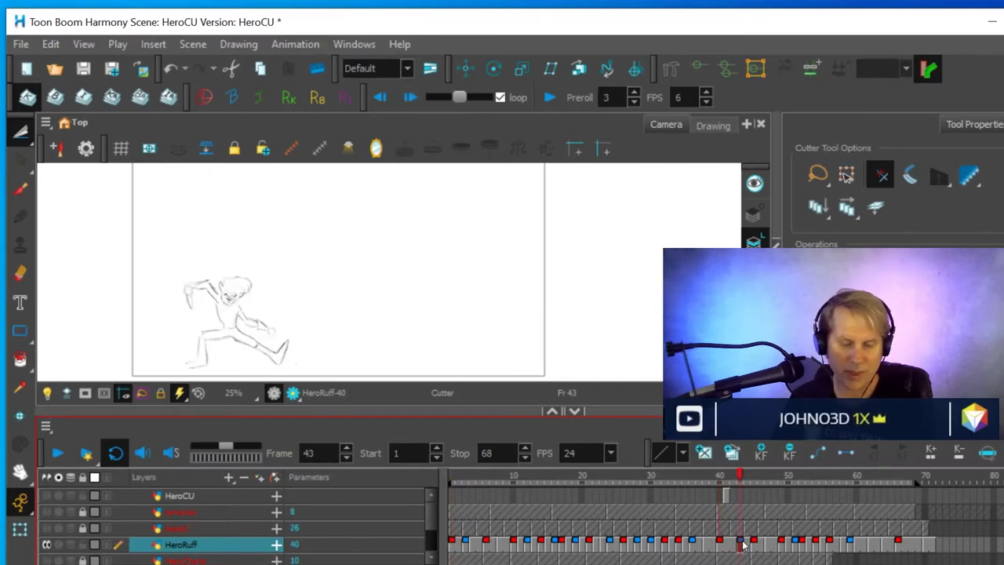
{"action": "left_click", "coordinate": [753, 548]}
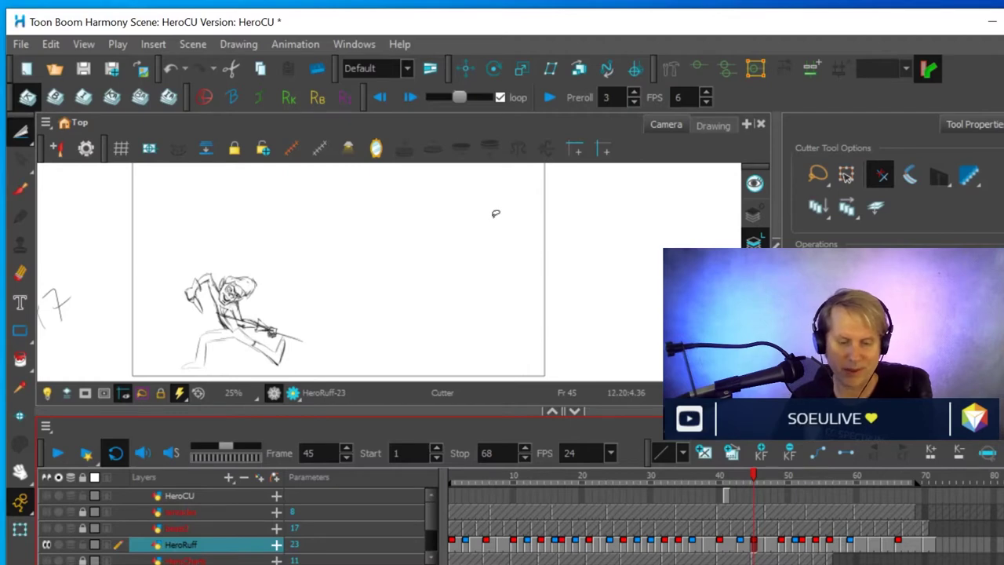
Flip repeatedly through the HeroRuff key drawings to review the pose sequence, ending on frame 1
{"action": "left_click", "coordinate": [410, 97]}
{"action": "left_click", "coordinate": [410, 97]}
{"action": "left_click", "coordinate": [411, 98]}
{"action": "left_click", "coordinate": [410, 98]}
{"action": "left_click", "coordinate": [409, 97]}
{"action": "left_click", "coordinate": [410, 98]}
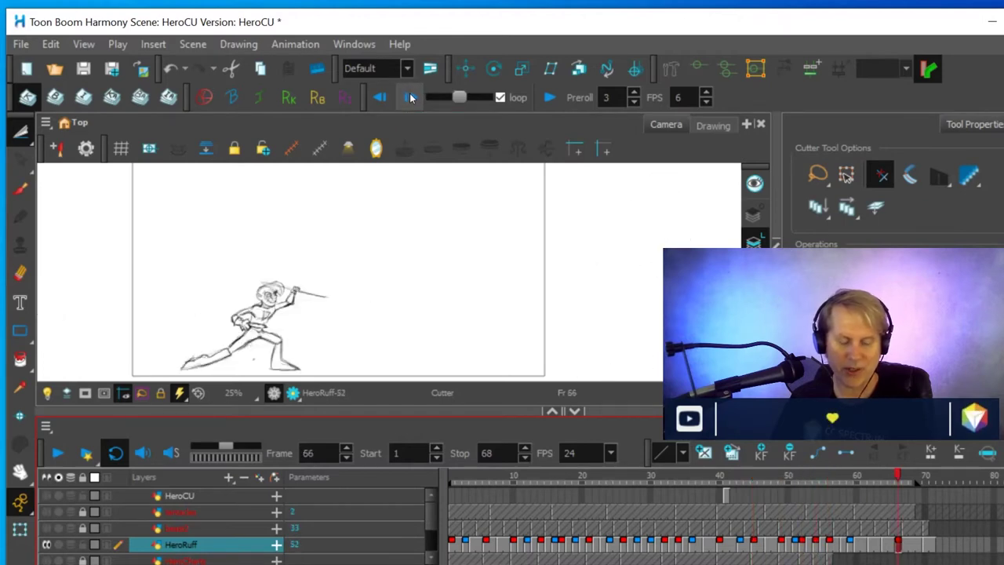
{"action": "left_click", "coordinate": [410, 97]}
{"action": "left_click", "coordinate": [410, 98]}
{"action": "left_click", "coordinate": [409, 97]}
{"action": "left_click", "coordinate": [410, 97]}
{"action": "left_click", "coordinate": [410, 97]}
{"action": "left_click", "coordinate": [409, 97]}
{"action": "left_click", "coordinate": [409, 98]}
{"action": "left_click", "coordinate": [410, 97]}
{"action": "left_click", "coordinate": [409, 98]}
{"action": "left_click", "coordinate": [410, 97]}
{"action": "left_click", "coordinate": [410, 97]}
{"action": "left_click", "coordinate": [410, 97]}
{"action": "left_click", "coordinate": [410, 97]}
{"action": "left_click", "coordinate": [409, 97]}
{"action": "left_click", "coordinate": [410, 98]}
{"action": "left_click", "coordinate": [410, 97]}
{"action": "left_click", "coordinate": [409, 98]}
{"action": "left_click", "coordinate": [410, 97]}
{"action": "left_click", "coordinate": [409, 97]}
{"action": "left_click", "coordinate": [410, 98]}
{"action": "left_click", "coordinate": [409, 97]}
{"action": "left_click", "coordinate": [410, 98]}
{"action": "left_click", "coordinate": [410, 97]}
{"action": "left_click", "coordinate": [410, 98]}
{"action": "left_click", "coordinate": [409, 98]}
{"action": "left_click", "coordinate": [410, 97]}
{"action": "left_click", "coordinate": [409, 97]}
{"action": "left_click", "coordinate": [410, 97]}
{"action": "left_click", "coordinate": [409, 97]}
{"action": "left_click", "coordinate": [410, 97]}
{"action": "left_click", "coordinate": [410, 97]}
{"action": "left_click", "coordinate": [409, 97]}
{"action": "left_click", "coordinate": [410, 97]}
{"action": "left_click", "coordinate": [410, 97]}
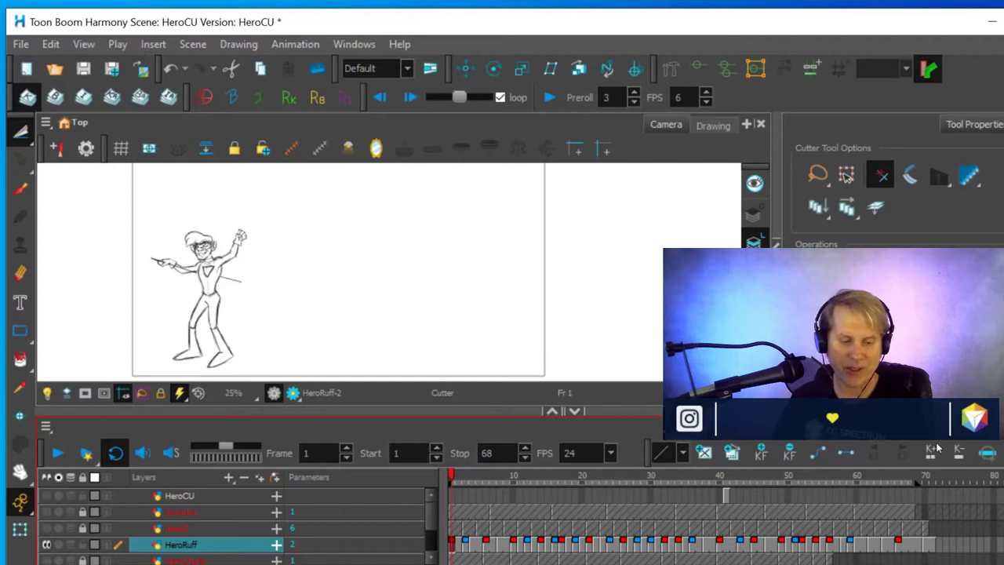
Enable the Background layer to show the cave artwork behind the rough hero
{"action": "scroll", "coordinate": [433, 511], "scroll_direction": "down", "scroll_amount": 2}
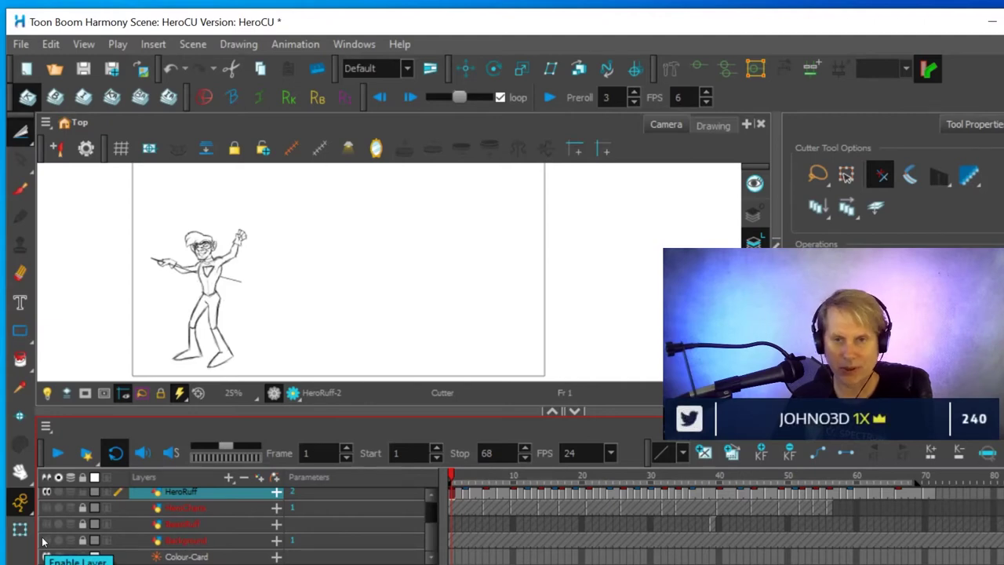
{"action": "left_click", "coordinate": [45, 540]}
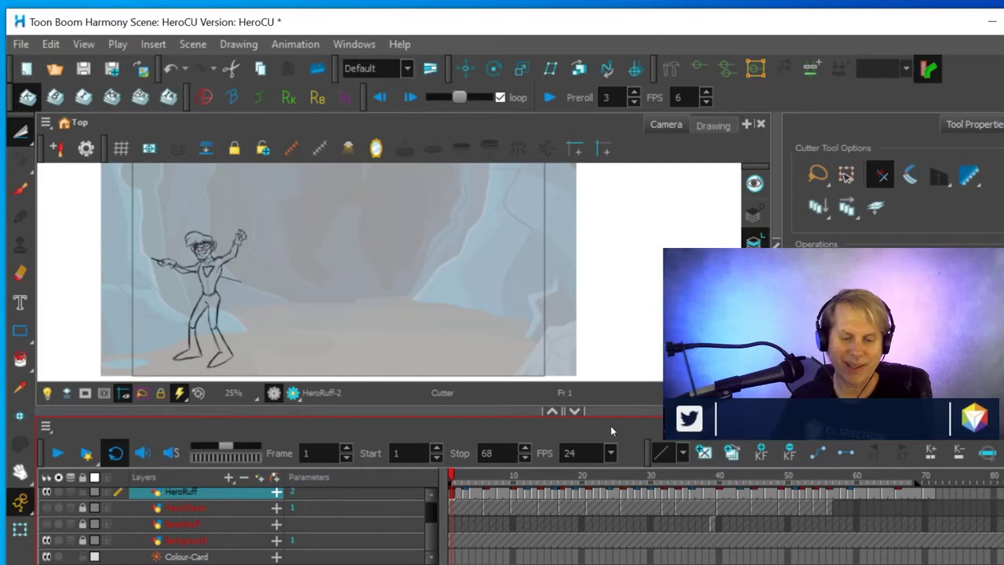
{"action": "left_click_drag", "start_coordinate": [616, 415], "coordinate": [614, 445]}
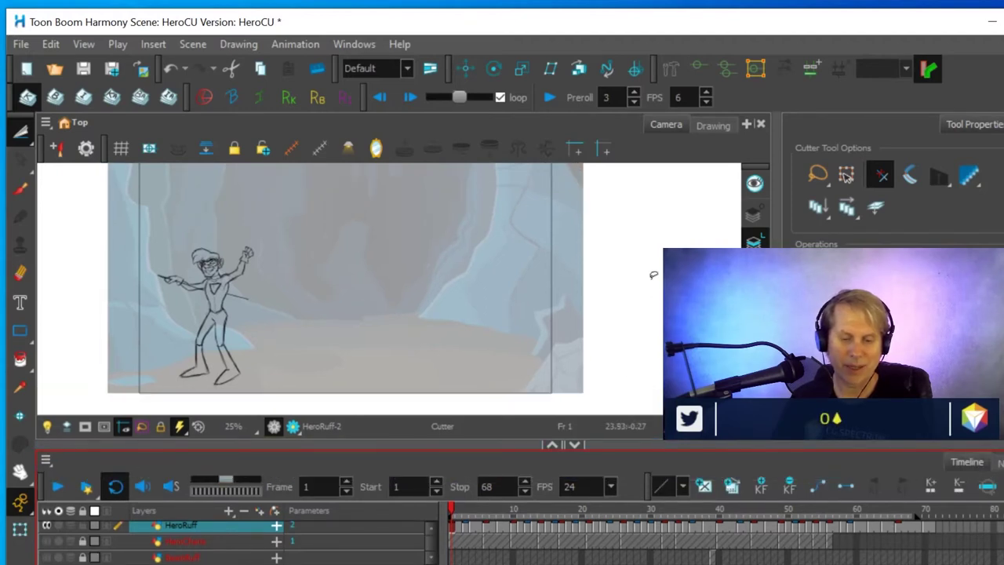
{"action": "scroll", "coordinate": [654, 270], "scroll_direction": "up", "scroll_amount": 1}
{"action": "scroll", "coordinate": [654, 269], "scroll_direction": "down", "scroll_amount": 2}
{"action": "key", "text": "space"}
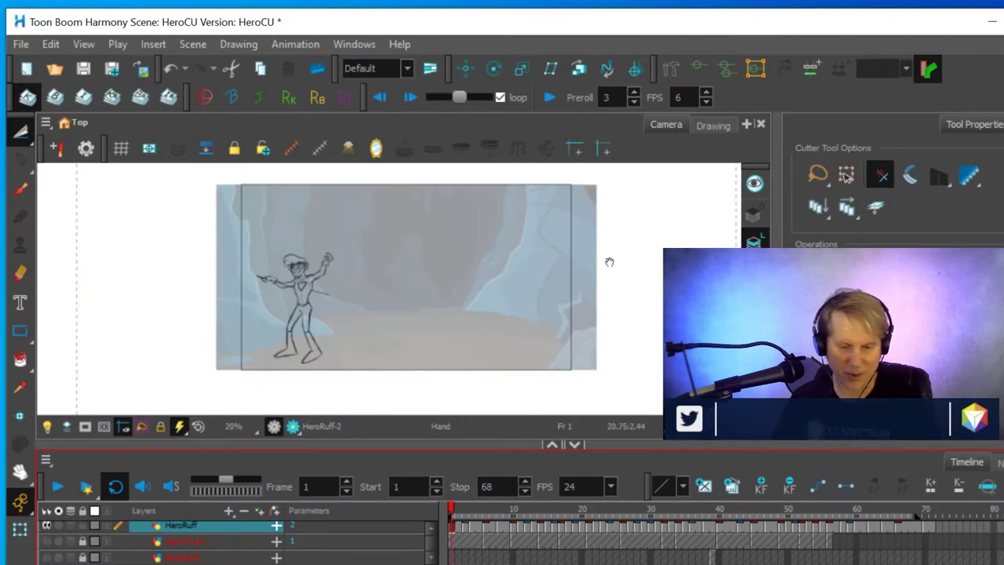
{"action": "left_click_drag", "start_coordinate": [596, 269], "coordinate": [574, 294]}
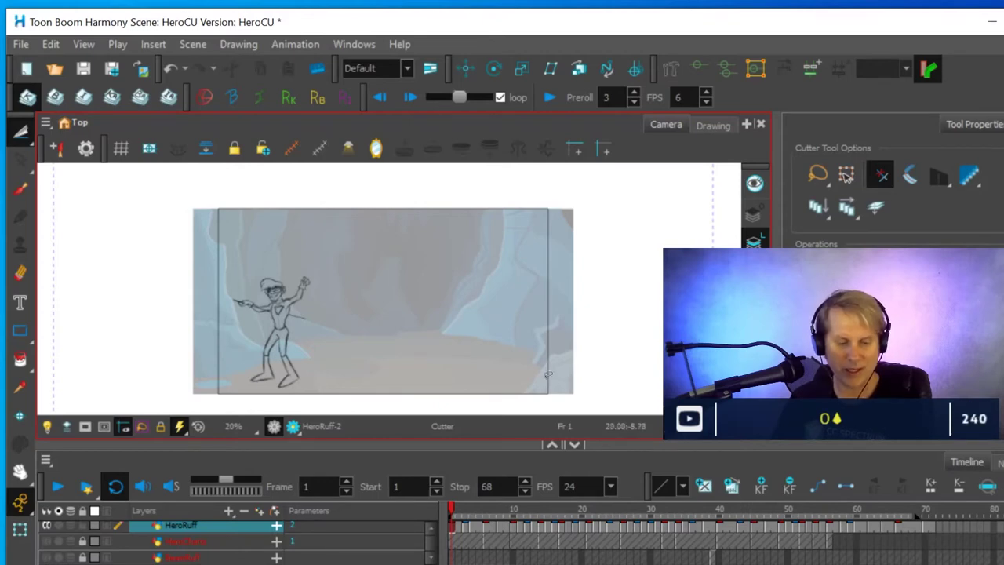
{"action": "left_click_drag", "start_coordinate": [383, 438], "coordinate": [383, 410]}
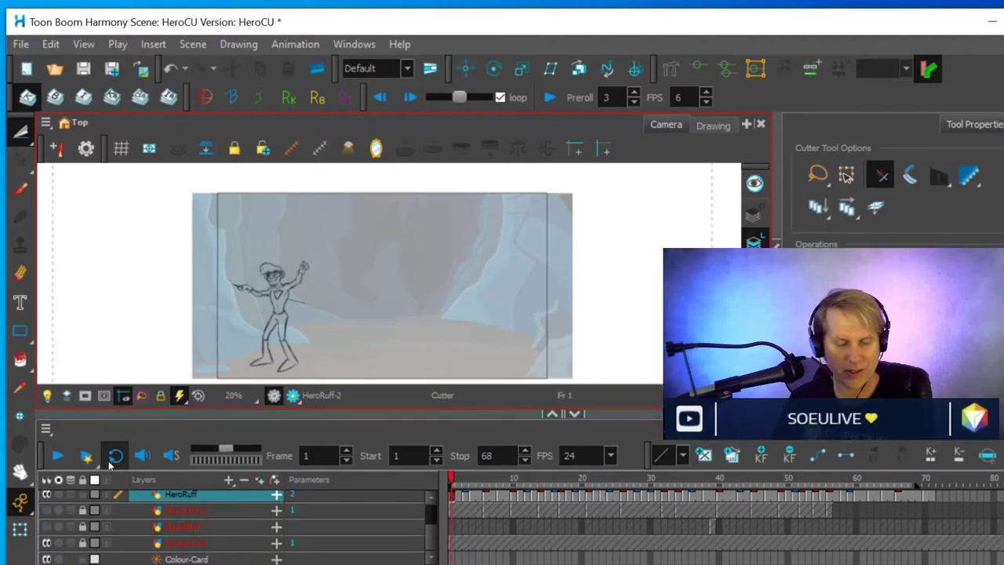
Play the hero animation against the cave background, stop it, and flip through its key drawings
{"action": "left_click", "coordinate": [57, 455]}
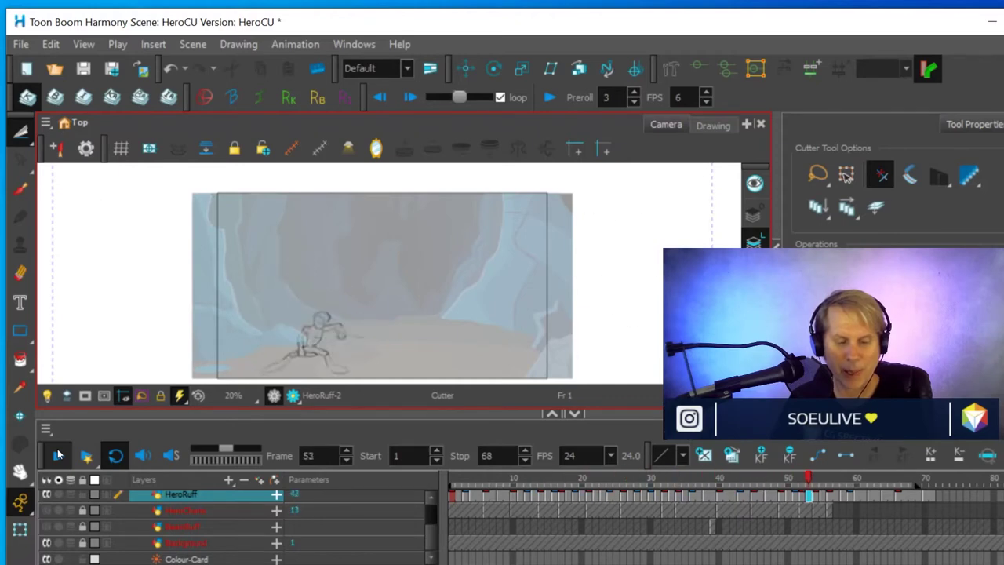
{"action": "left_click", "coordinate": [57, 455]}
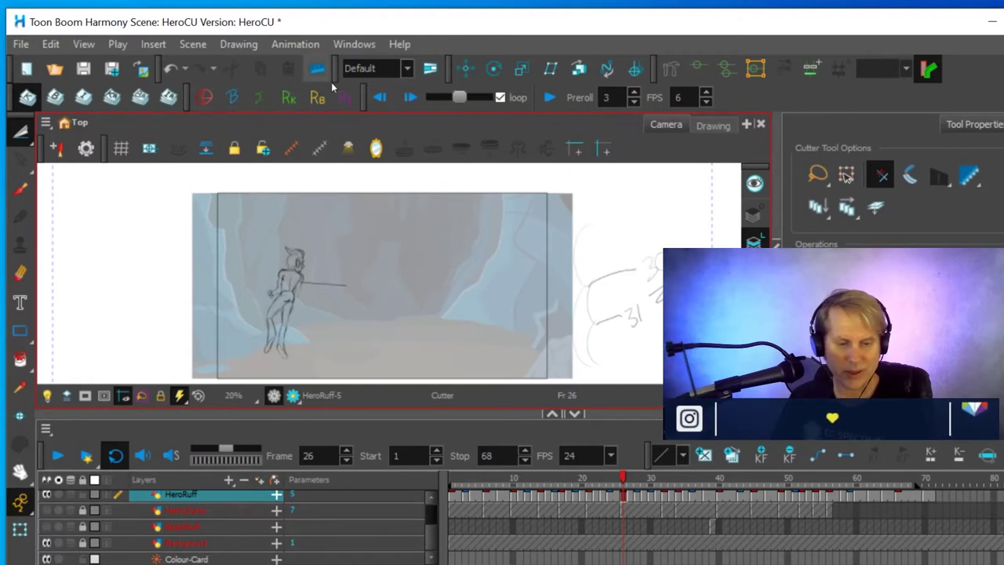
{"action": "left_click", "coordinate": [408, 99]}
{"action": "left_click", "coordinate": [409, 99]}
{"action": "left_click", "coordinate": [409, 99]}
{"action": "left_click", "coordinate": [409, 98]}
{"action": "left_click", "coordinate": [409, 99]}
{"action": "left_click", "coordinate": [409, 99]}
{"action": "left_click", "coordinate": [409, 99]}
{"action": "left_click", "coordinate": [408, 99]}
{"action": "left_click", "coordinate": [408, 99]}
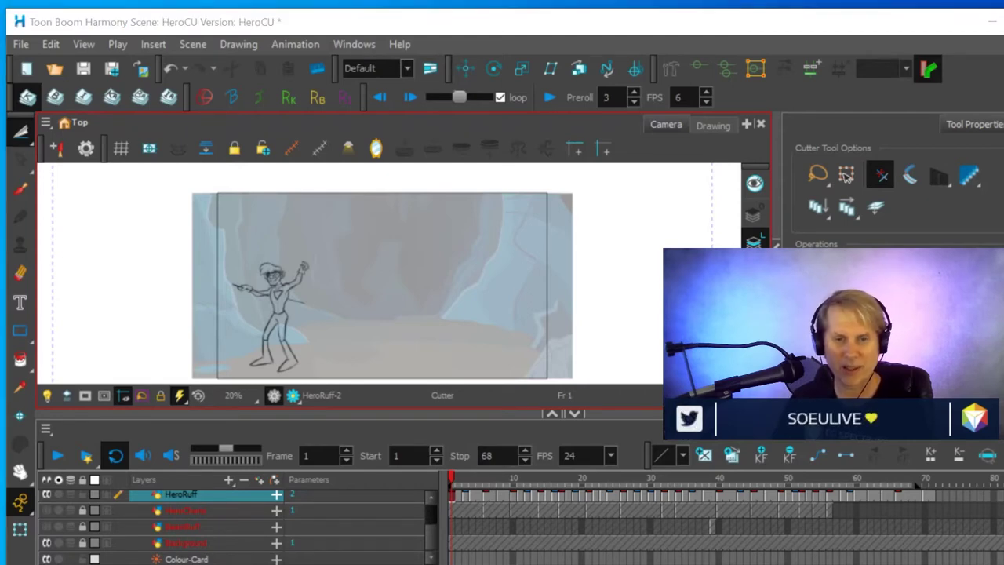
Review the HeroRuff key poses at frames 34 and 45 against the background and return to frame 1
{"action": "left_click", "coordinate": [410, 97]}
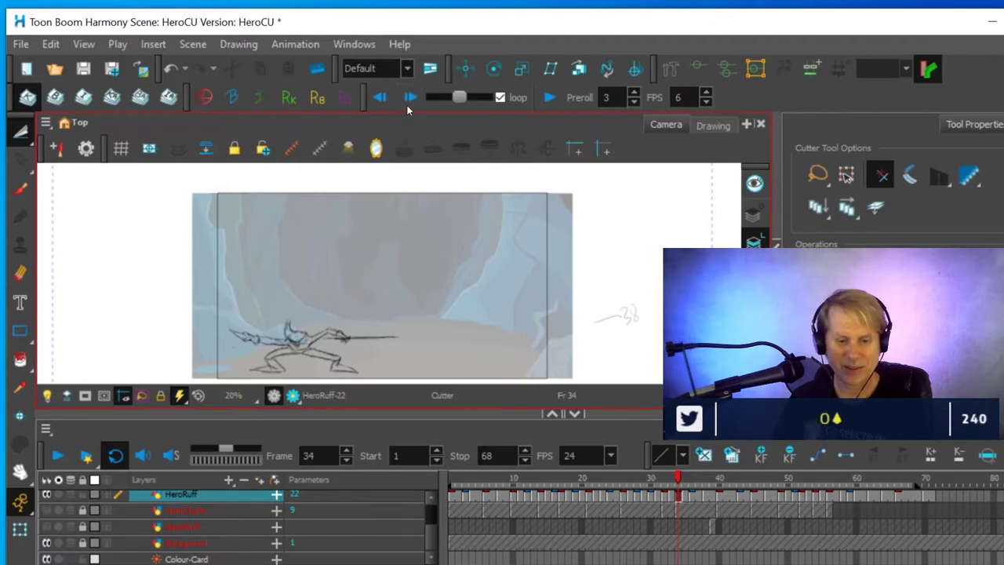
{"action": "left_click", "coordinate": [408, 99]}
{"action": "left_click", "coordinate": [408, 98]}
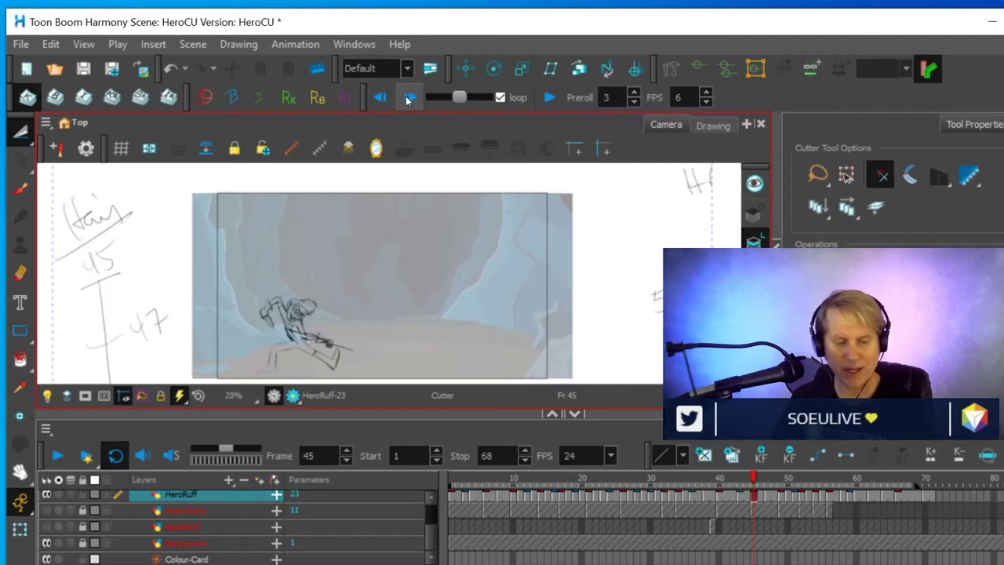
{"action": "left_click", "coordinate": [408, 99]}
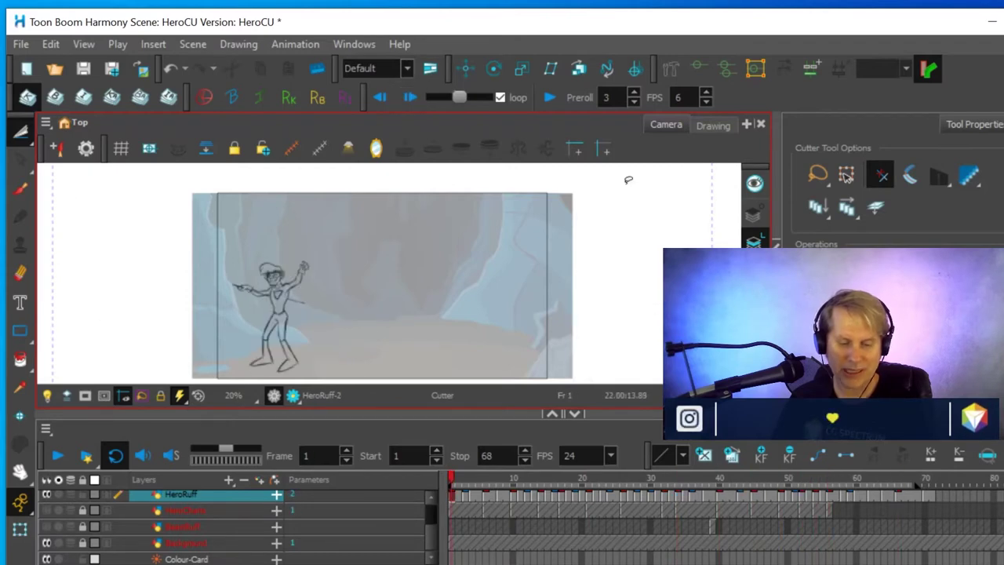
{"action": "key", "text": "Return"}
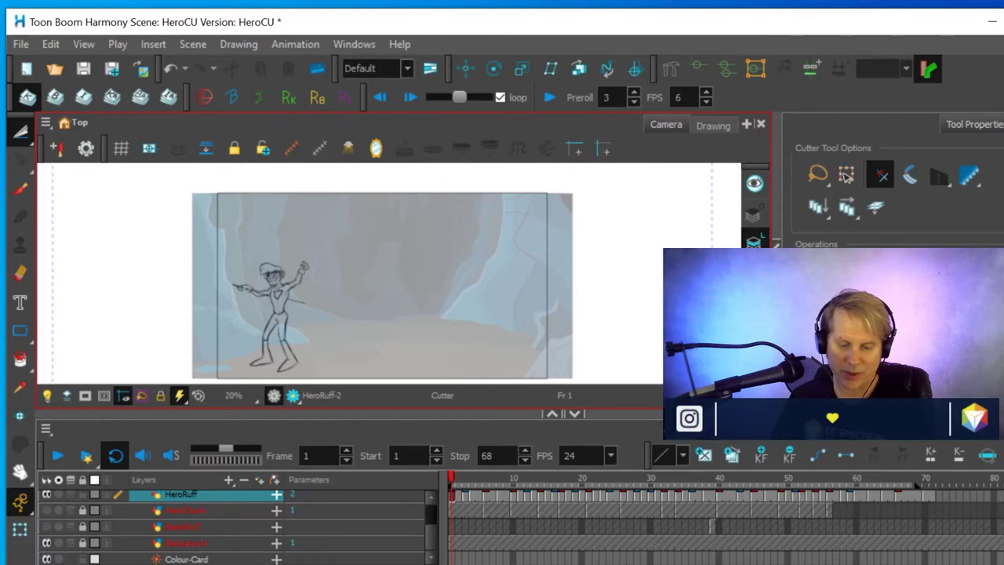
Review the HeroRuff key drawings at frames 40, 66 and 56, and flip between the key poses at frames 45 and 56
{"action": "scroll", "coordinate": [739, 506], "scroll_direction": "up", "scroll_amount": 1}
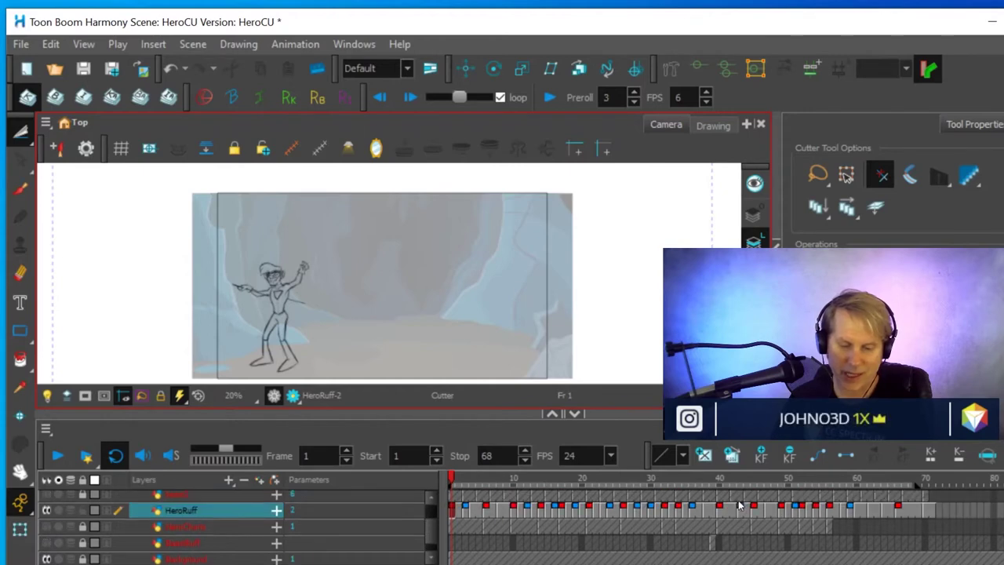
{"action": "scroll", "coordinate": [738, 505], "scroll_direction": "up", "scroll_amount": 2}
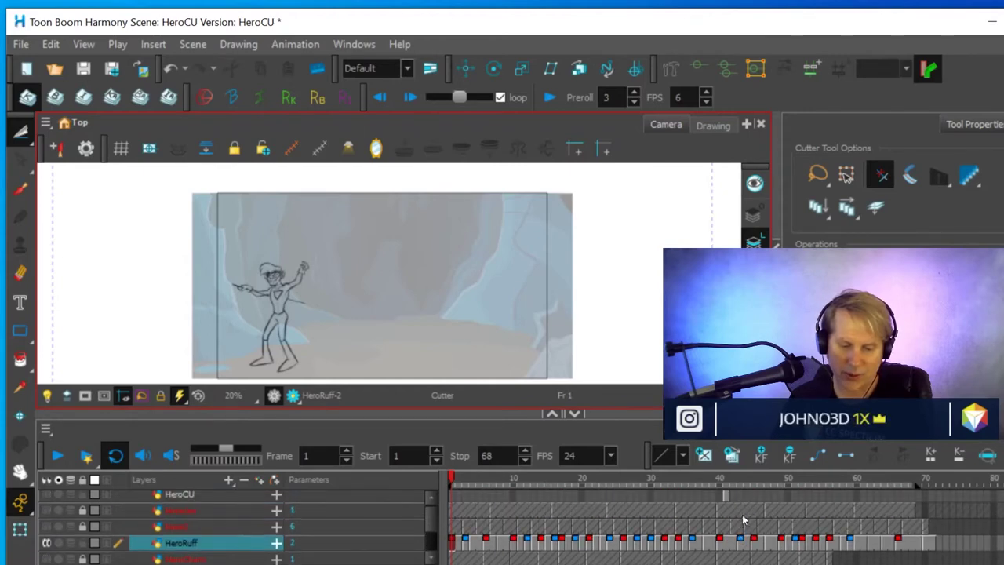
{"action": "left_click", "coordinate": [718, 541]}
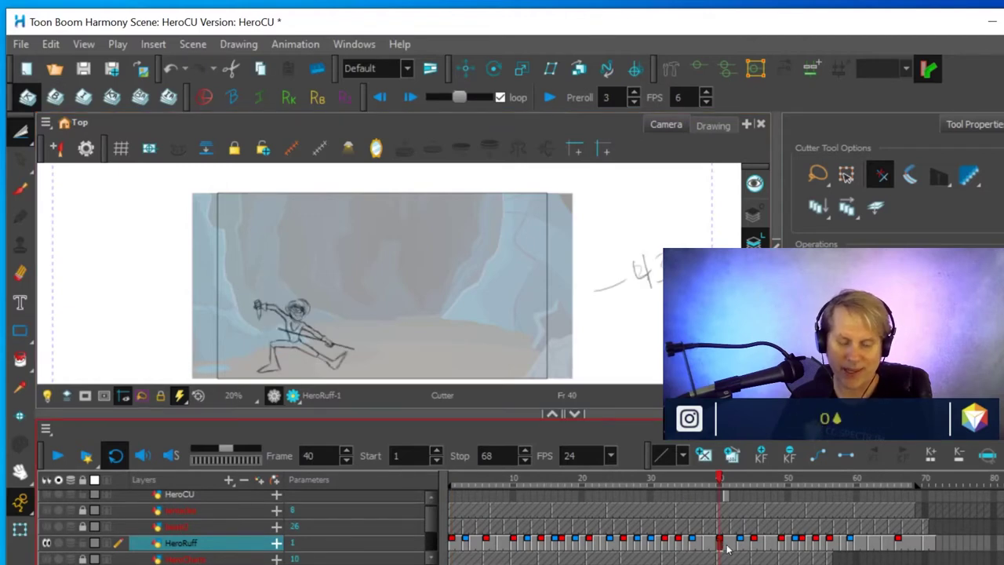
{"action": "left_click", "coordinate": [899, 541]}
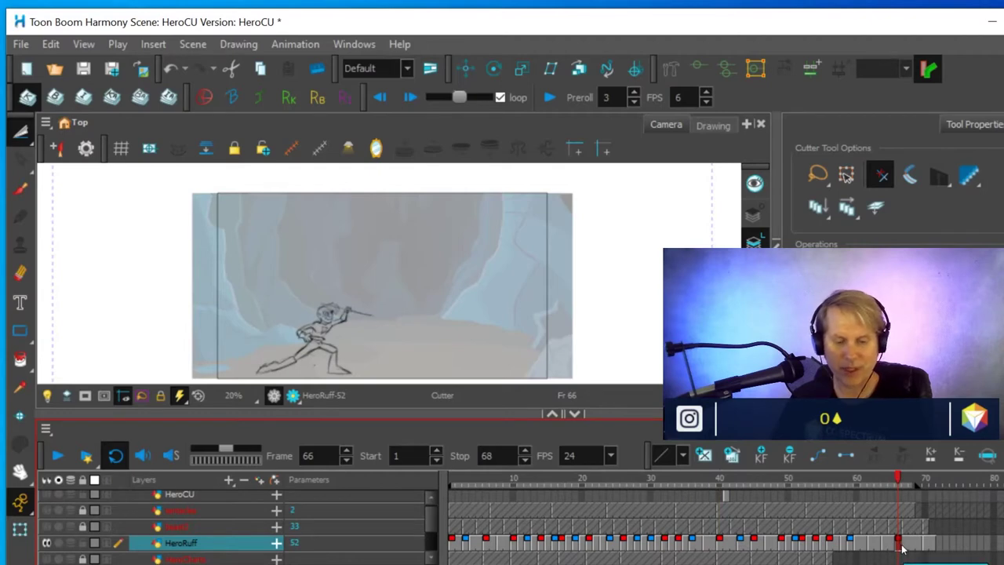
{"action": "left_click_drag", "start_coordinate": [900, 484], "coordinate": [833, 527]}
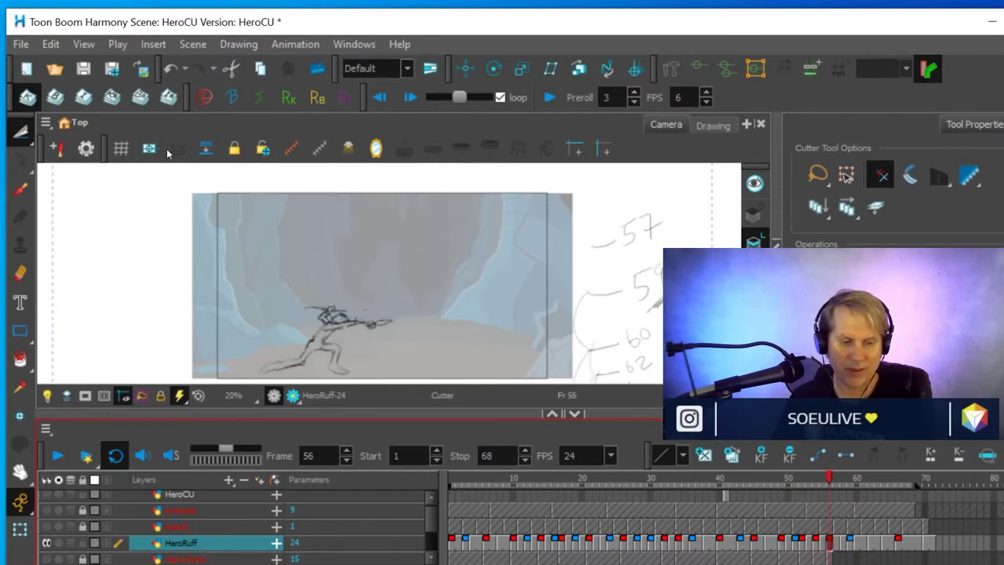
{"action": "left_click", "coordinate": [410, 98]}
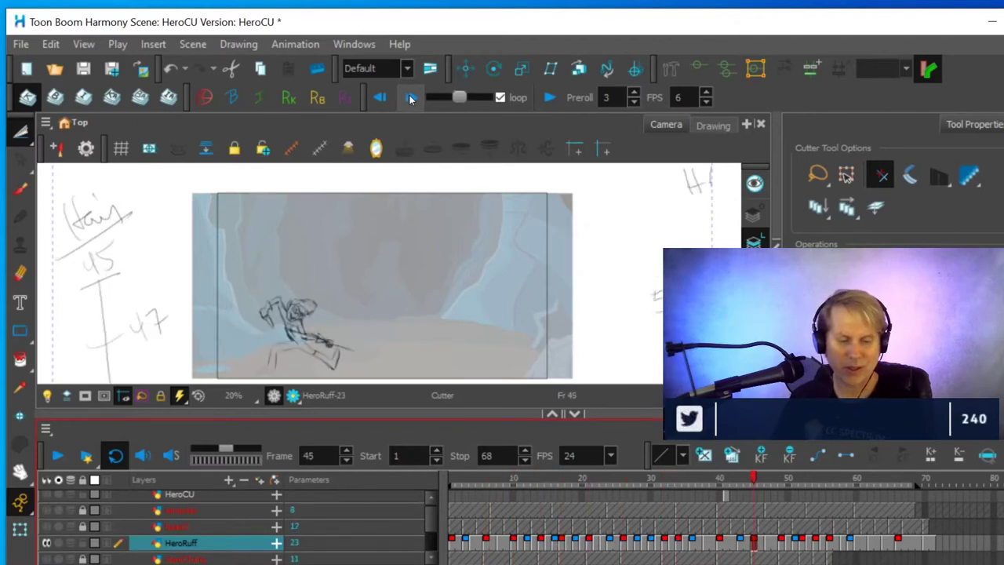
{"action": "left_click", "coordinate": [410, 98]}
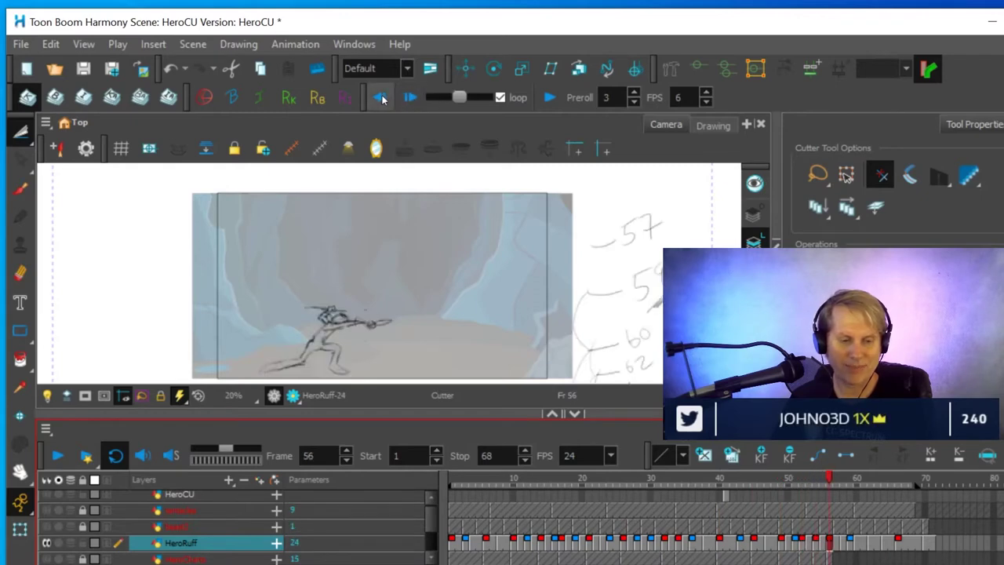
Include breakdown drawings in the flipping and inspect the HeroRuff drawings from frame 42 to frame 47
{"action": "left_click", "coordinate": [55, 96]}
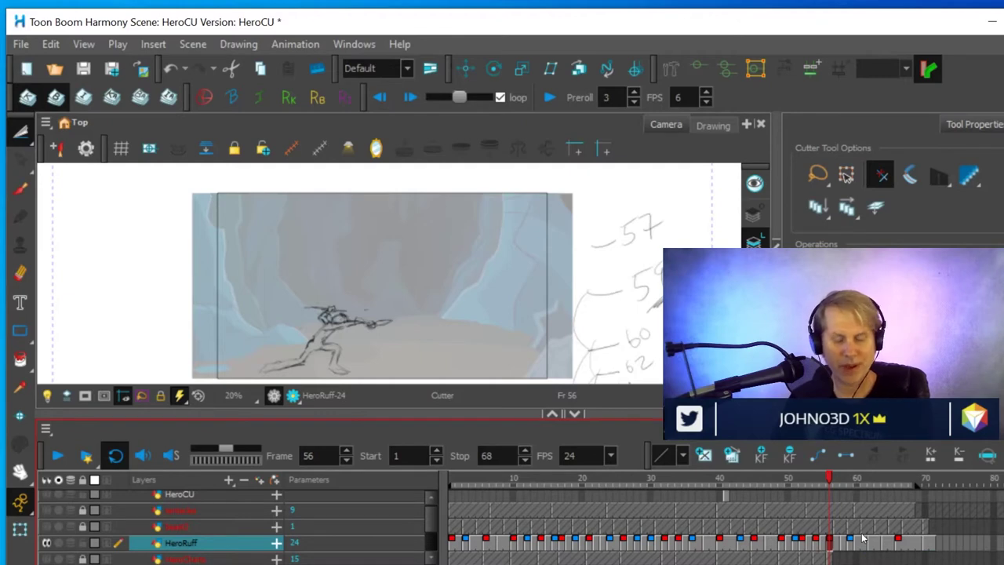
{"action": "left_click", "coordinate": [722, 549]}
{"action": "left_click", "coordinate": [735, 547]}
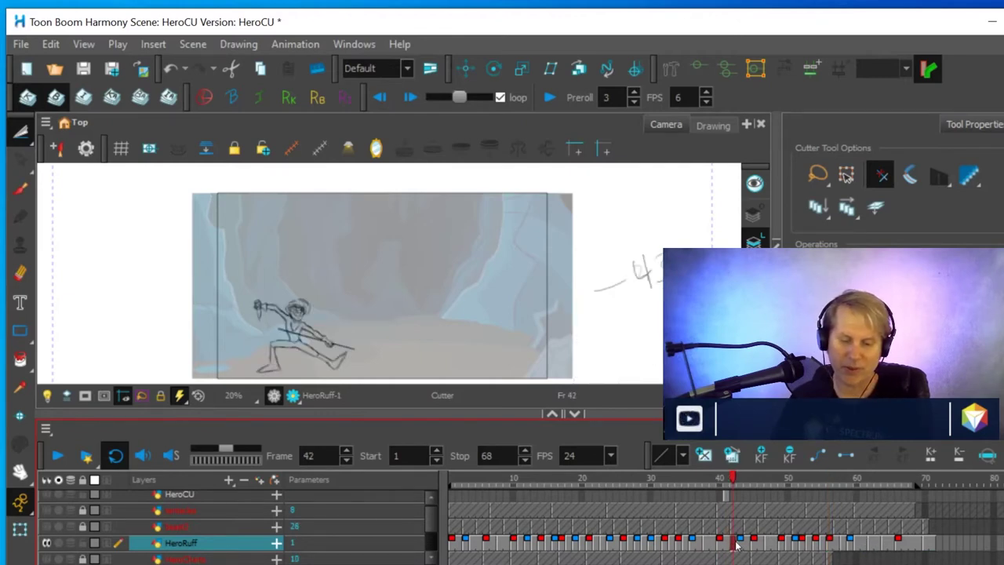
{"action": "left_click", "coordinate": [744, 547]}
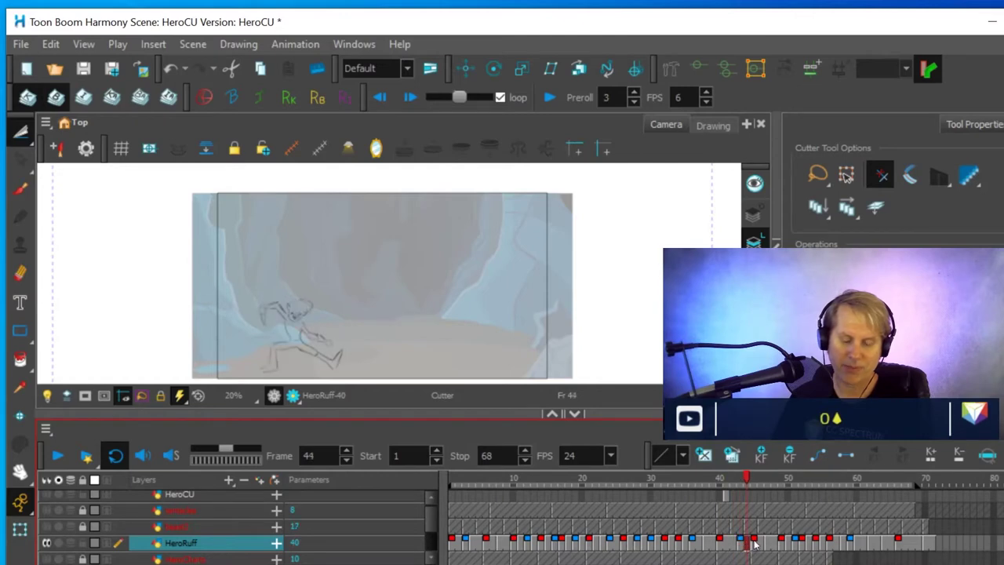
{"action": "left_click", "coordinate": [754, 547]}
{"action": "left_click", "coordinate": [768, 547]}
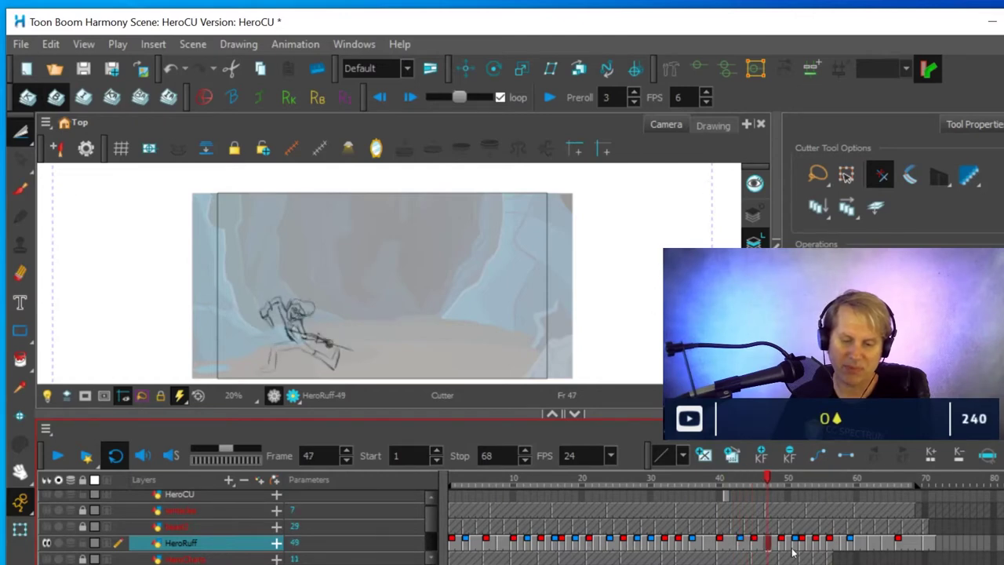
Inspect the HeroRuff drawings at frames 68 and 69 and around frames 12 to 14, and return to frame 1
{"action": "left_click", "coordinate": [900, 547]}
{"action": "left_click", "coordinate": [913, 546]}
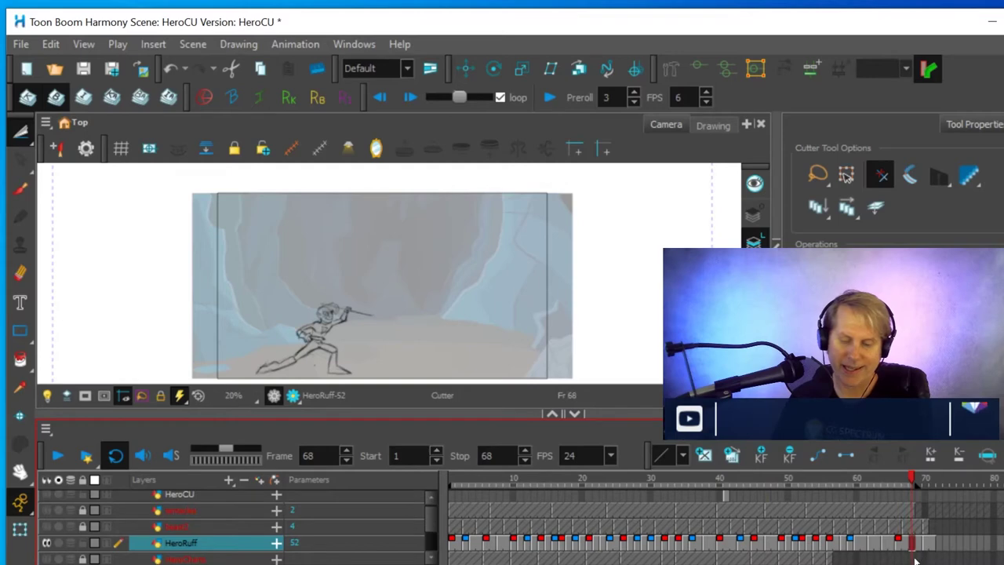
{"action": "left_click", "coordinate": [920, 547]}
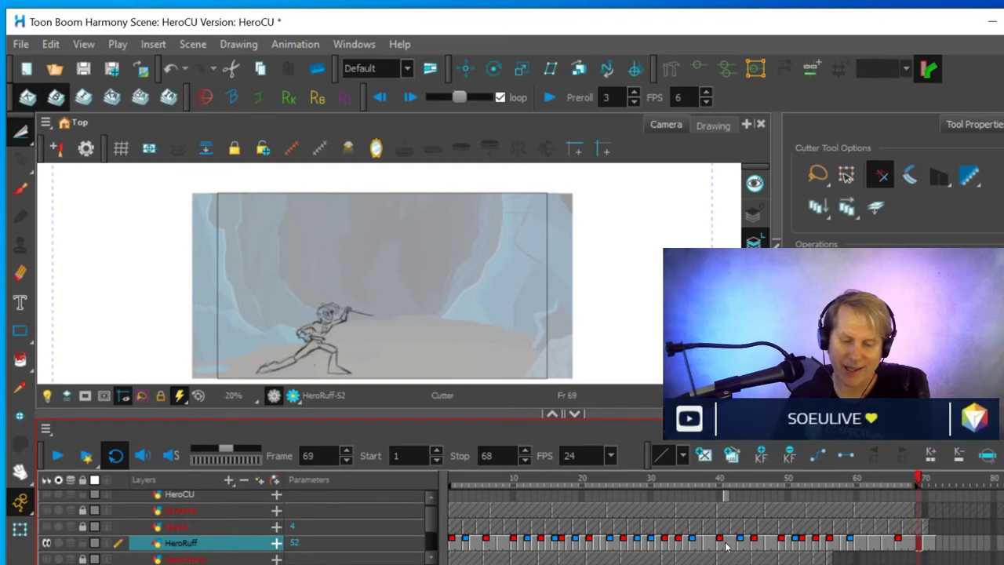
{"action": "left_click", "coordinate": [546, 547]}
{"action": "left_click", "coordinate": [540, 548]}
{"action": "left_click", "coordinate": [532, 548]}
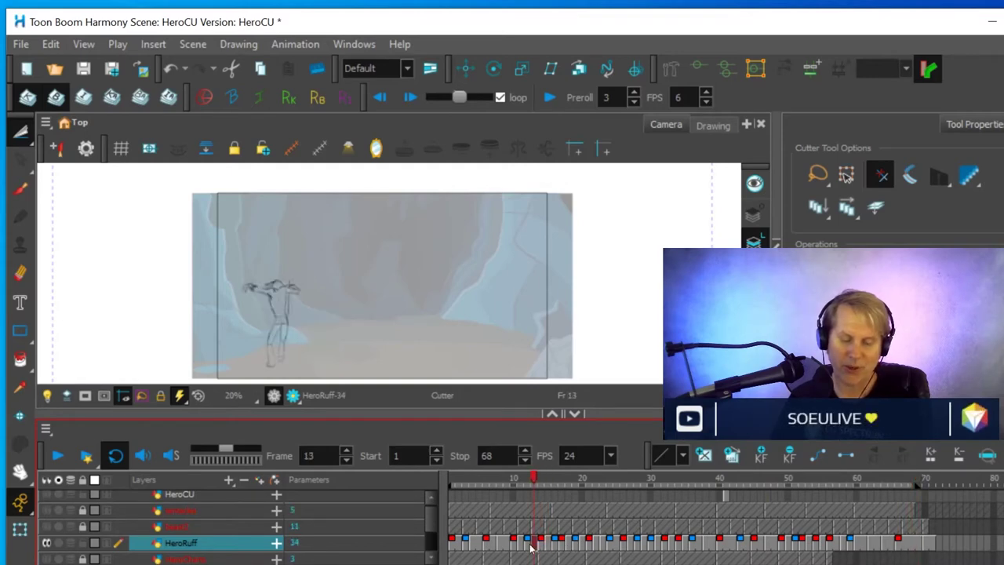
{"action": "left_click", "coordinate": [525, 548]}
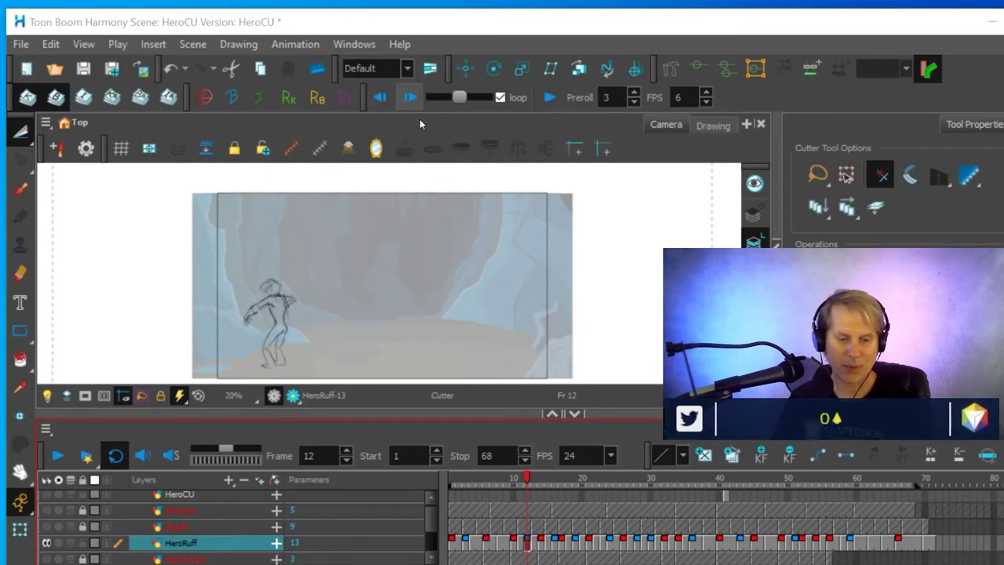
{"action": "key", "text": "shift+"}
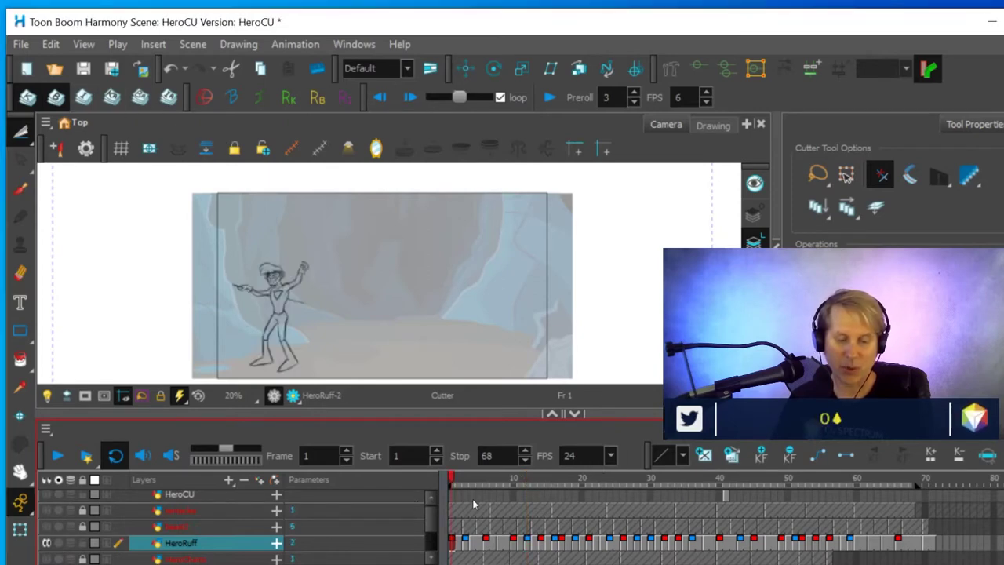
Flip through the HeroRuff key and breakdown drawings at frames 1, 3 and 6, ending on frame 1
{"action": "left_click", "coordinate": [409, 100]}
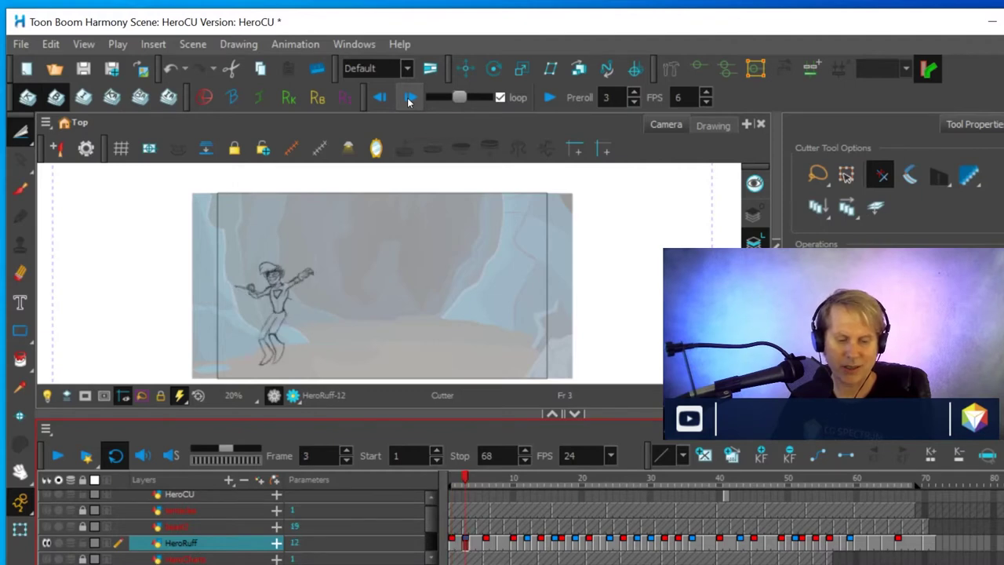
{"action": "left_click", "coordinate": [409, 100]}
{"action": "left_click", "coordinate": [383, 96]}
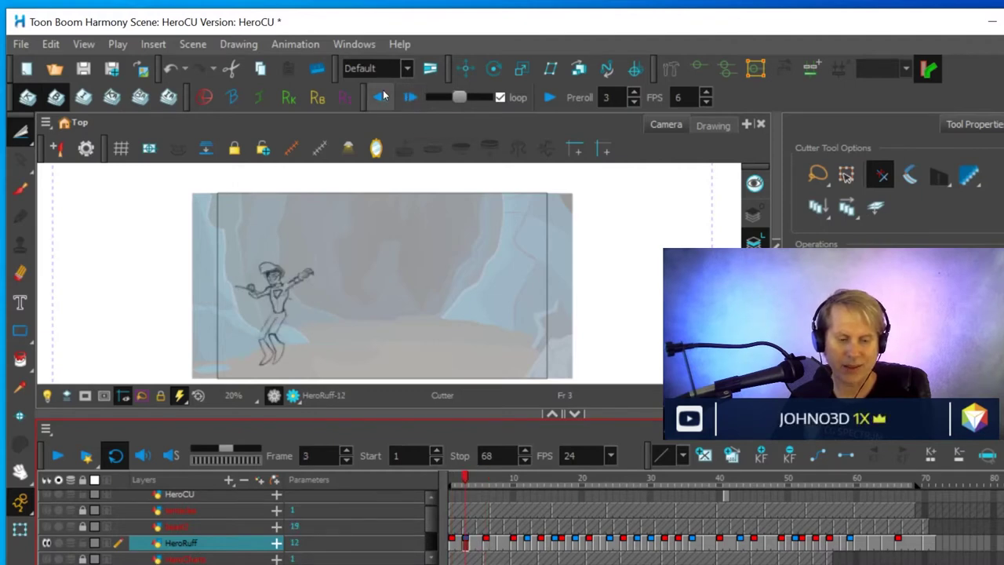
{"action": "left_click", "coordinate": [383, 95]}
{"action": "left_click", "coordinate": [409, 99]}
{"action": "left_click", "coordinate": [409, 100]}
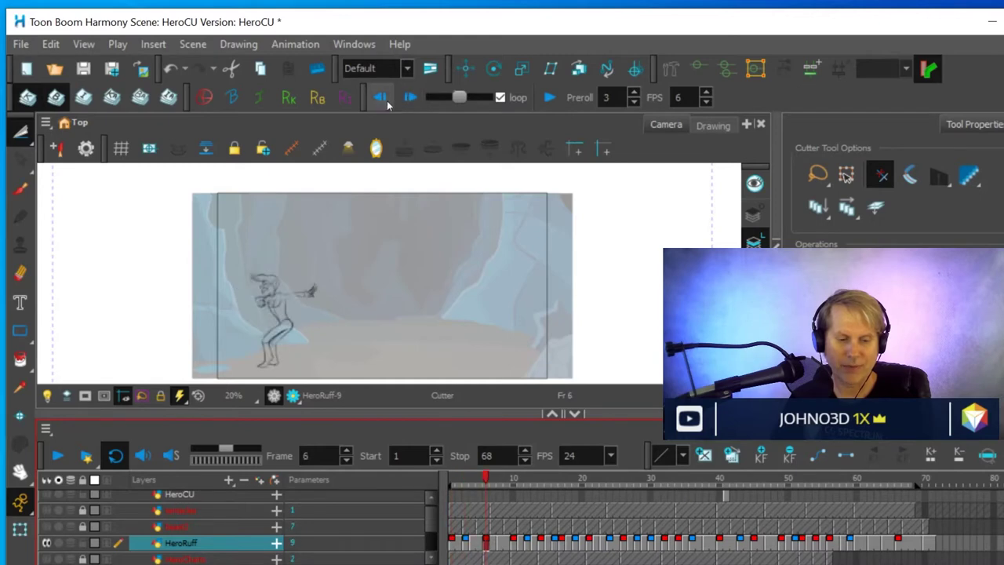
{"action": "left_click", "coordinate": [379, 98]}
{"action": "left_click", "coordinate": [379, 98]}
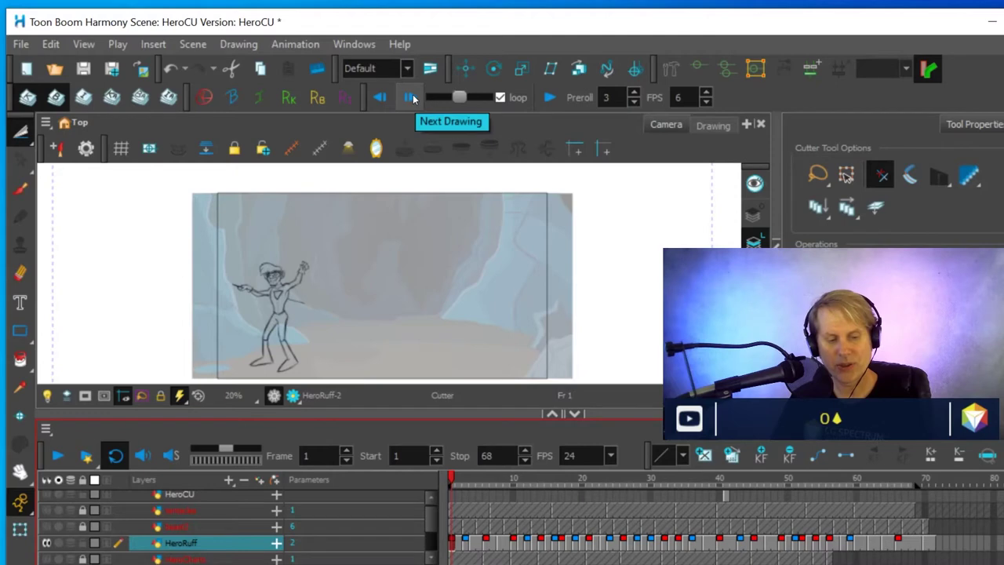
Flip repeatedly between the frame 1 key and the frame 3 breakdown to compare the two hero poses
{"action": "left_click", "coordinate": [411, 98]}
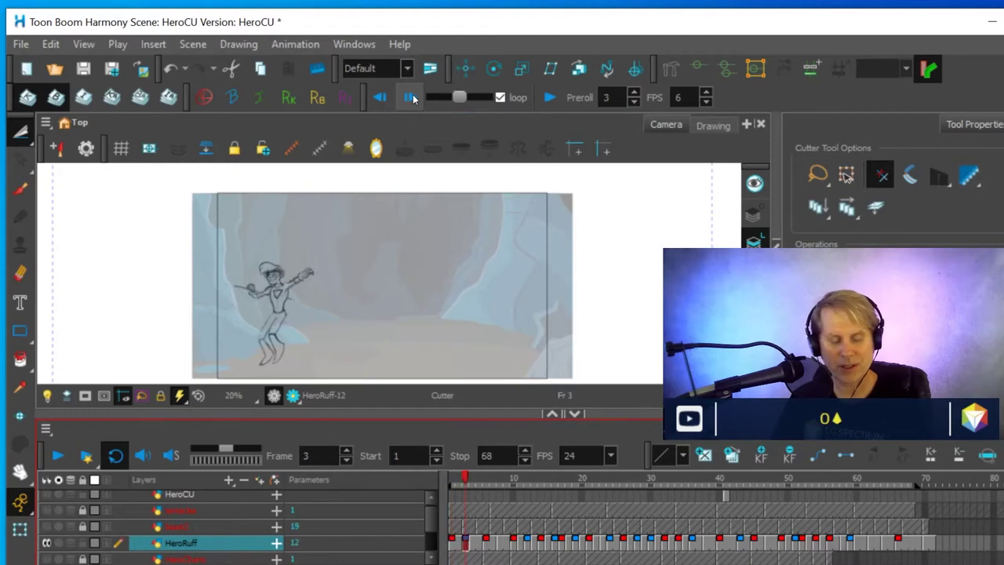
{"action": "left_click", "coordinate": [380, 99]}
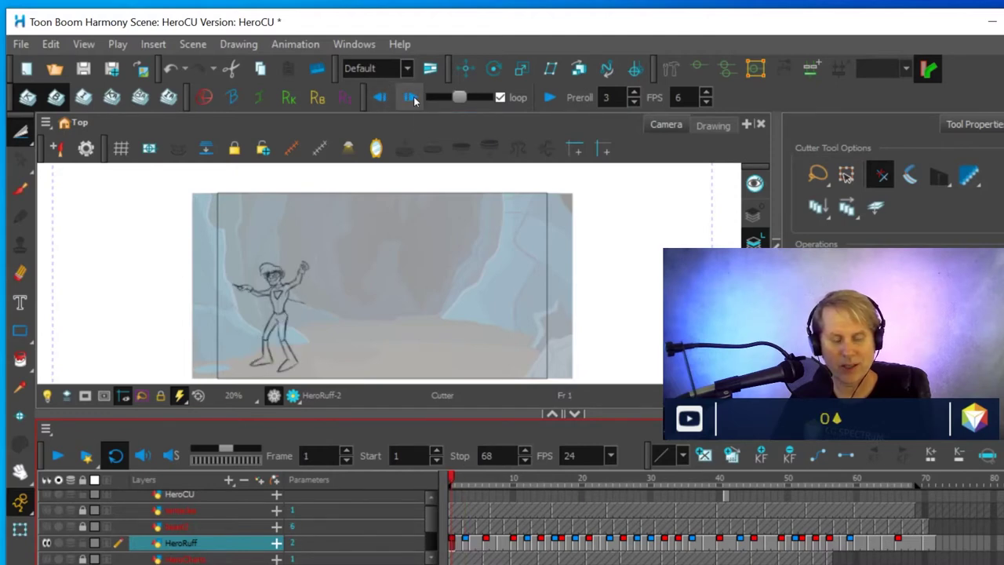
{"action": "left_click", "coordinate": [411, 98]}
{"action": "left_click", "coordinate": [382, 100]}
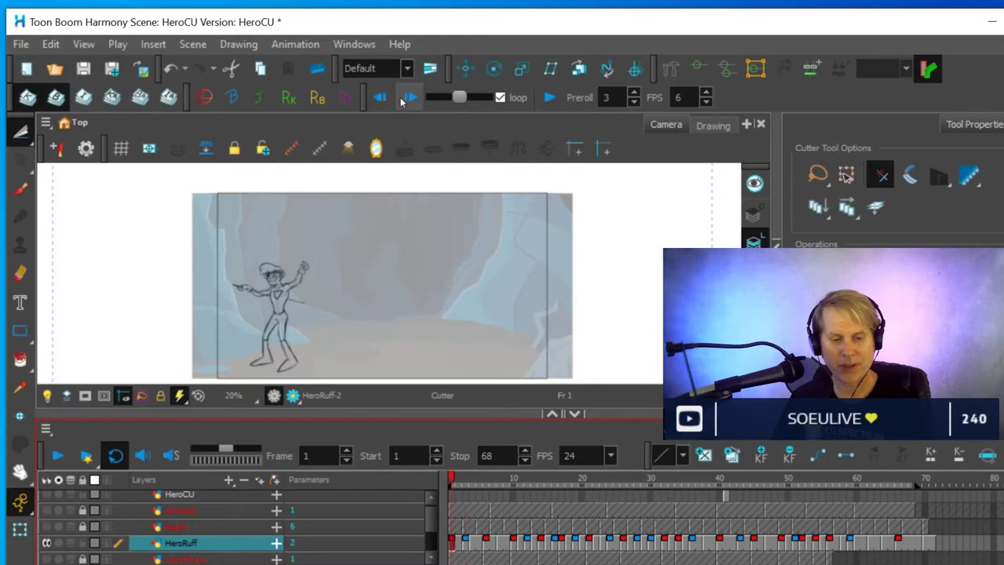
{"action": "left_click", "coordinate": [411, 98]}
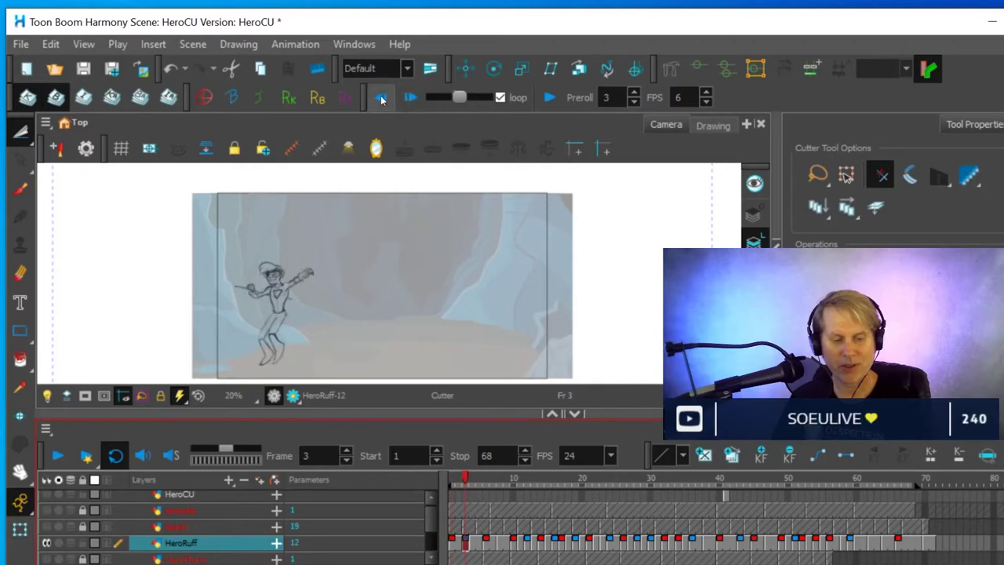
{"action": "left_click", "coordinate": [382, 99]}
{"action": "left_click", "coordinate": [409, 98]}
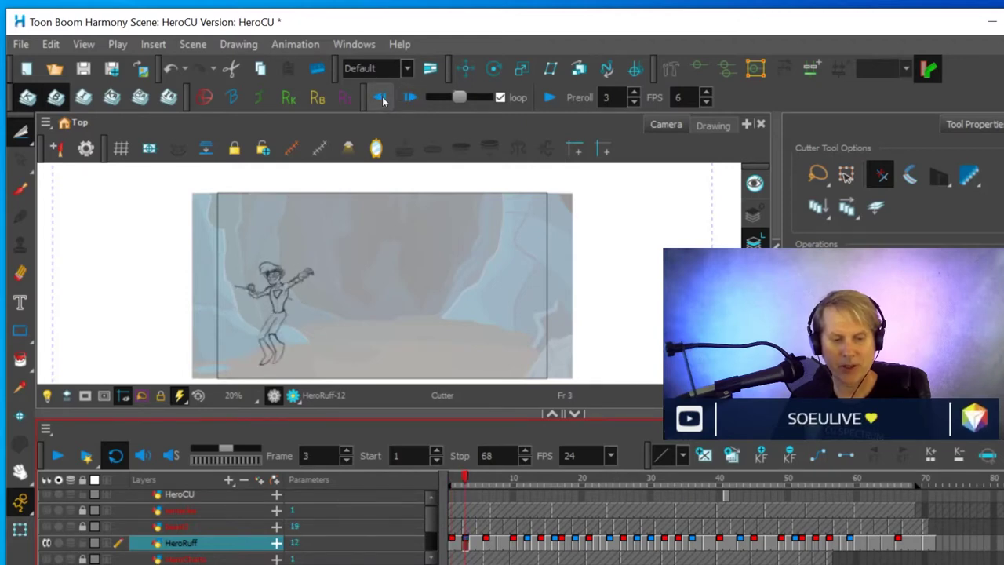
{"action": "left_click", "coordinate": [382, 100]}
{"action": "left_click", "coordinate": [410, 98]}
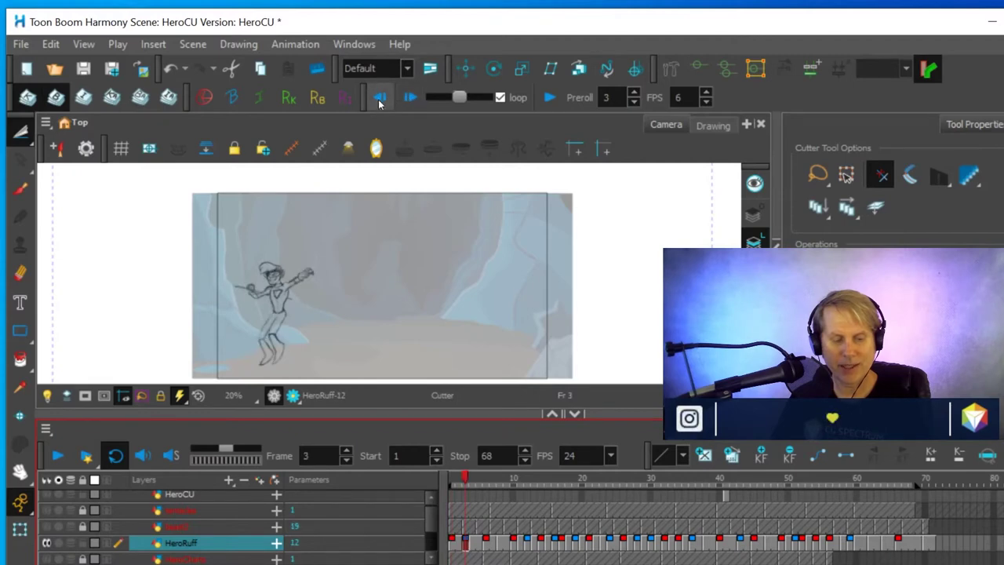
{"action": "left_click", "coordinate": [381, 100]}
{"action": "left_click", "coordinate": [409, 98]}
{"action": "left_click", "coordinate": [379, 99]}
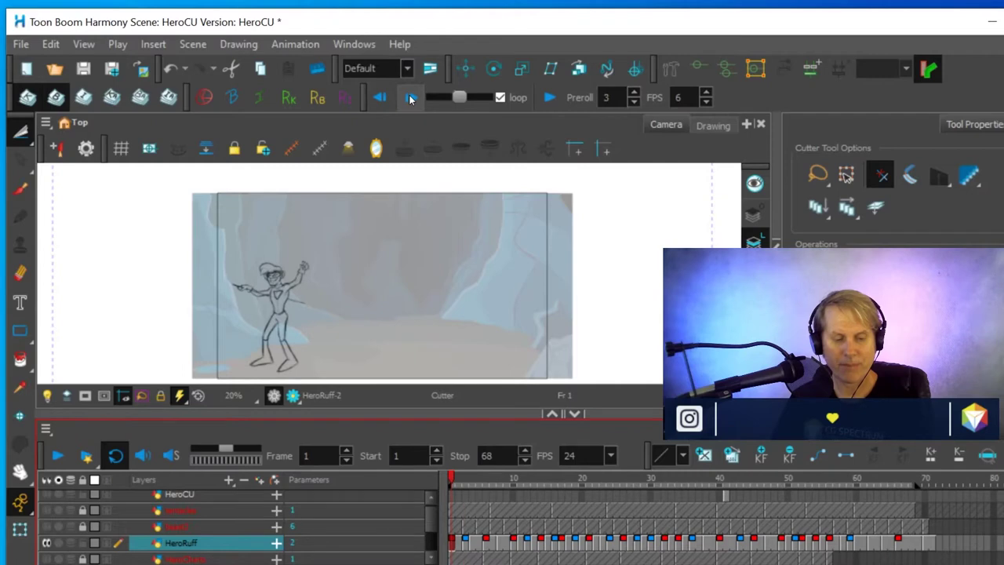
{"action": "left_click", "coordinate": [409, 98]}
{"action": "left_click", "coordinate": [381, 98]}
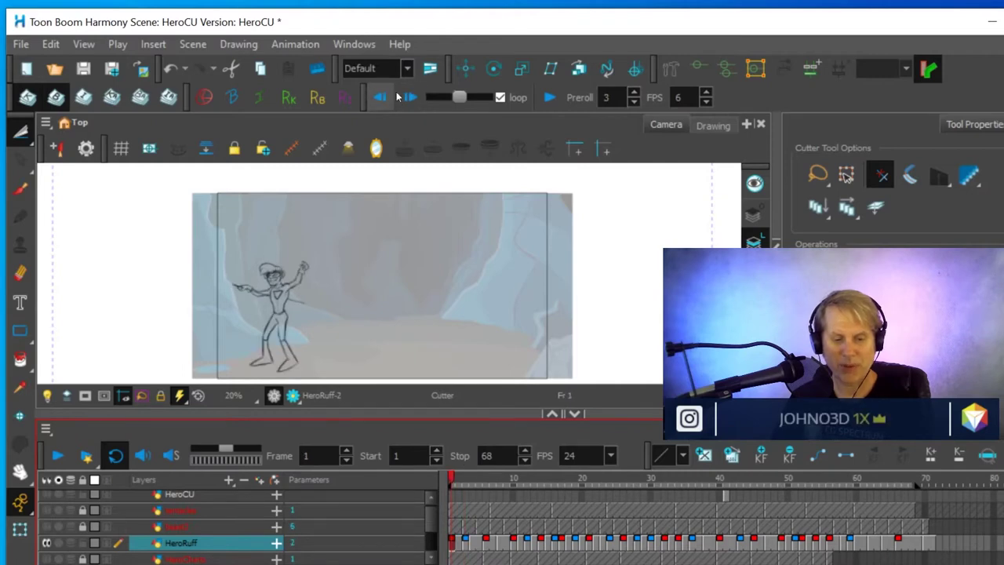
{"action": "left_click", "coordinate": [409, 98]}
{"action": "left_click", "coordinate": [379, 98]}
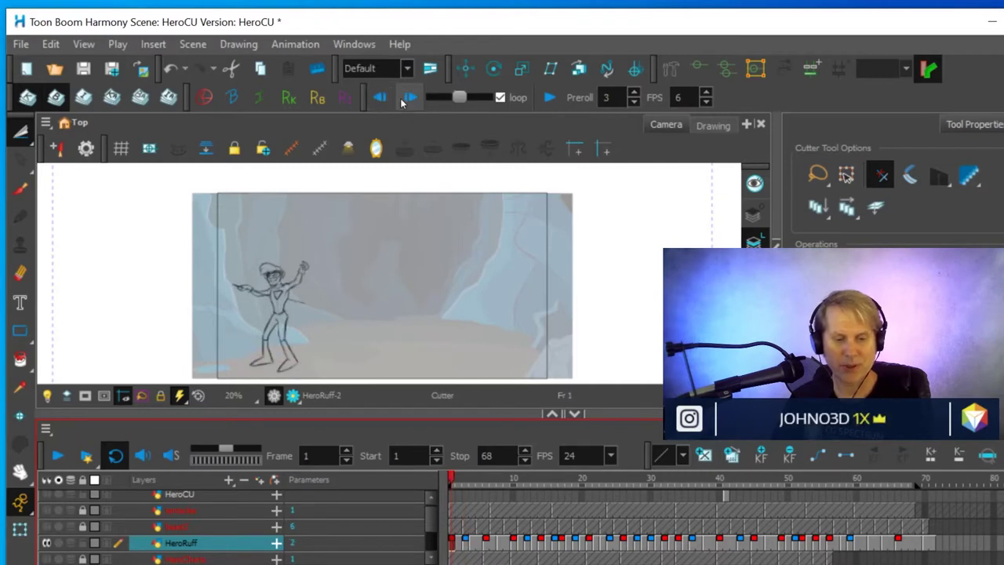
Advance through the HeroRuff drawings to frame 10 and flip back and forth between frames 10, 12 and 14
{"action": "left_click", "coordinate": [410, 98]}
{"action": "left_click", "coordinate": [410, 98]}
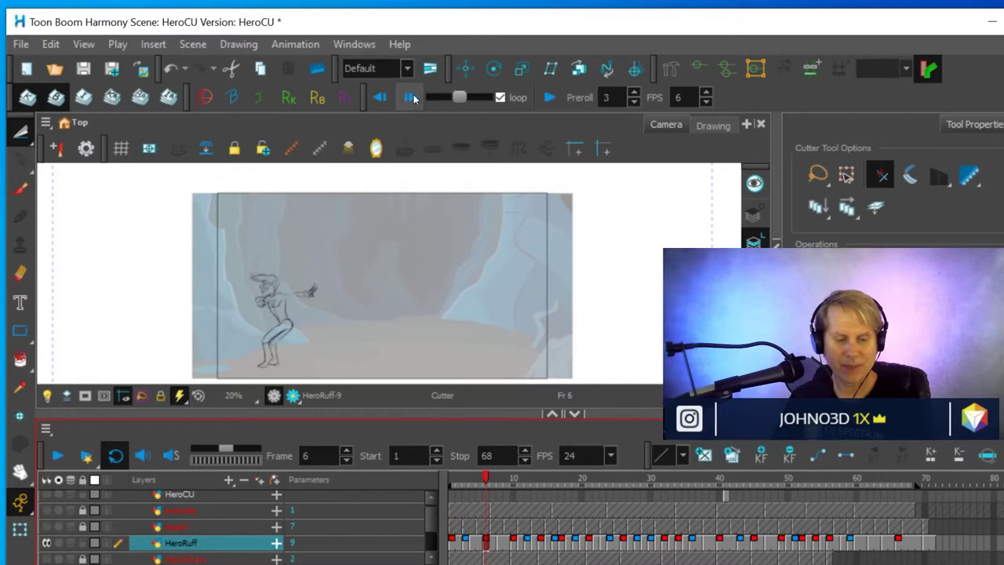
{"action": "left_click", "coordinate": [411, 98]}
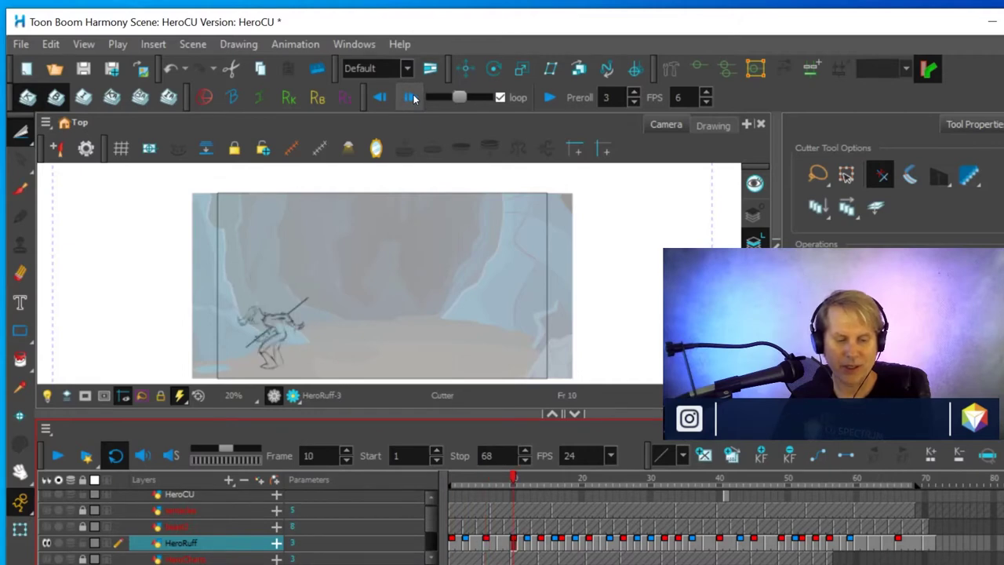
{"action": "left_click", "coordinate": [379, 97]}
{"action": "left_click", "coordinate": [410, 97]}
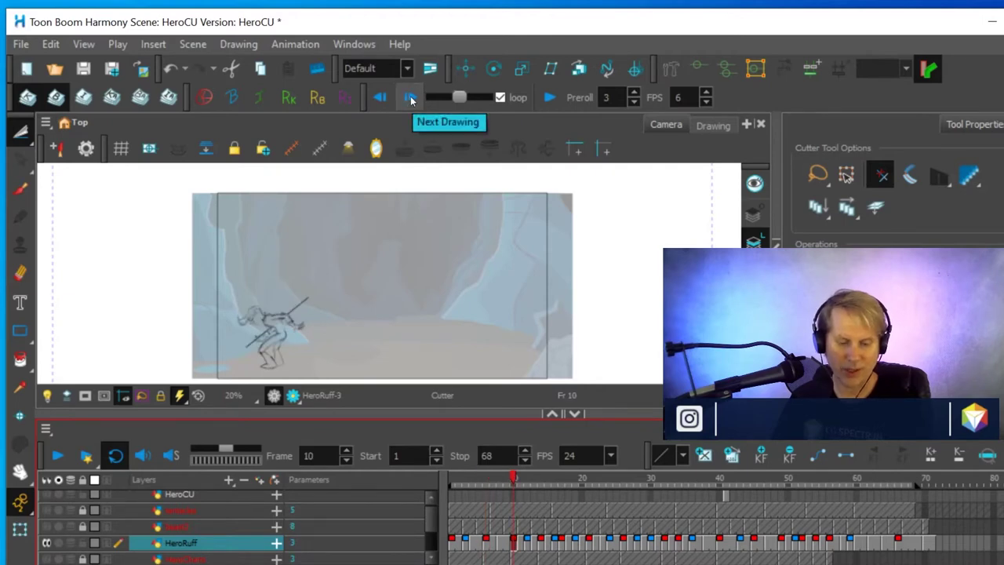
{"action": "left_click", "coordinate": [409, 97]}
{"action": "left_click", "coordinate": [410, 97]}
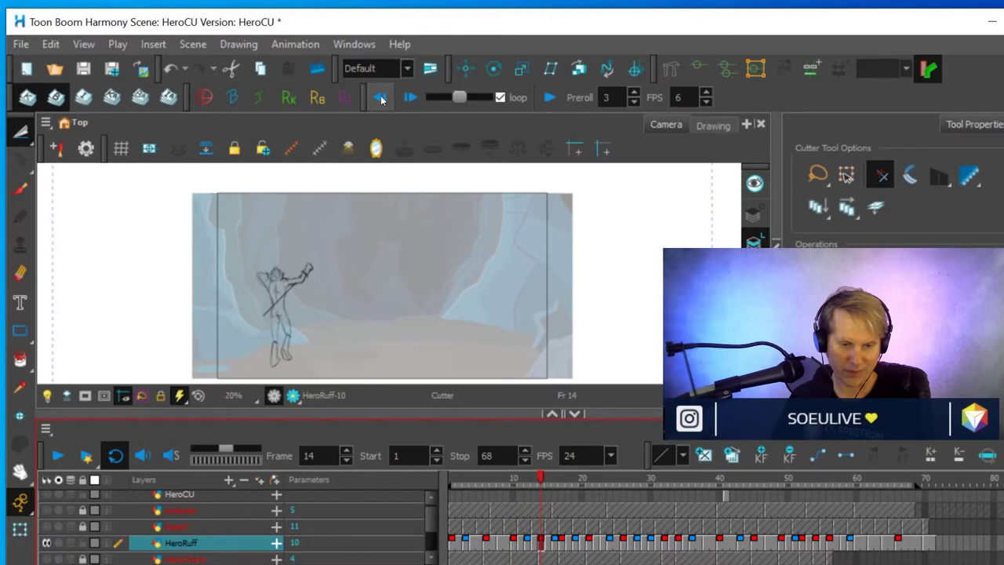
{"action": "left_click", "coordinate": [380, 98]}
{"action": "left_click", "coordinate": [379, 98]}
{"action": "left_click", "coordinate": [409, 97]}
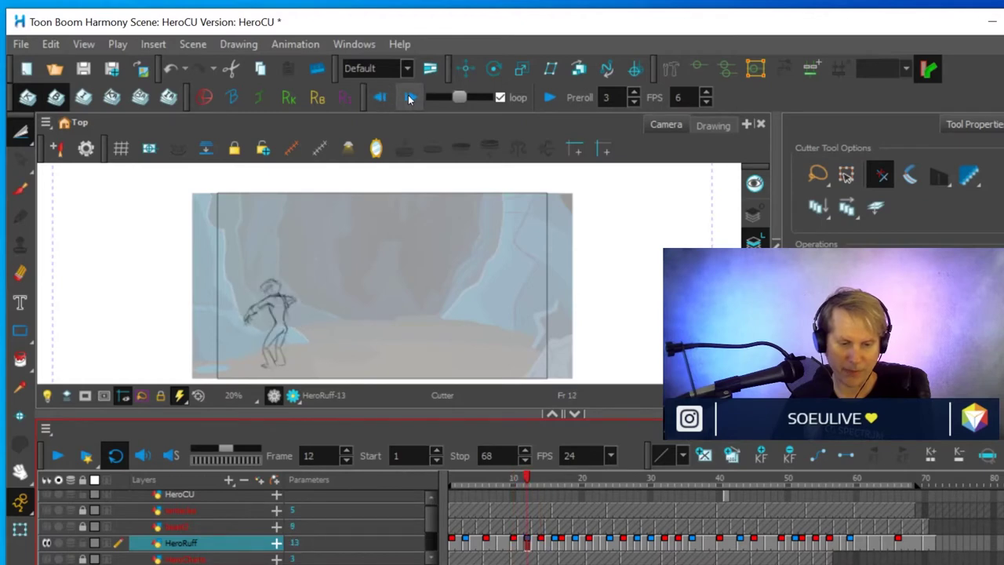
{"action": "left_click", "coordinate": [409, 98]}
{"action": "left_click", "coordinate": [381, 97]}
{"action": "left_click", "coordinate": [381, 97]}
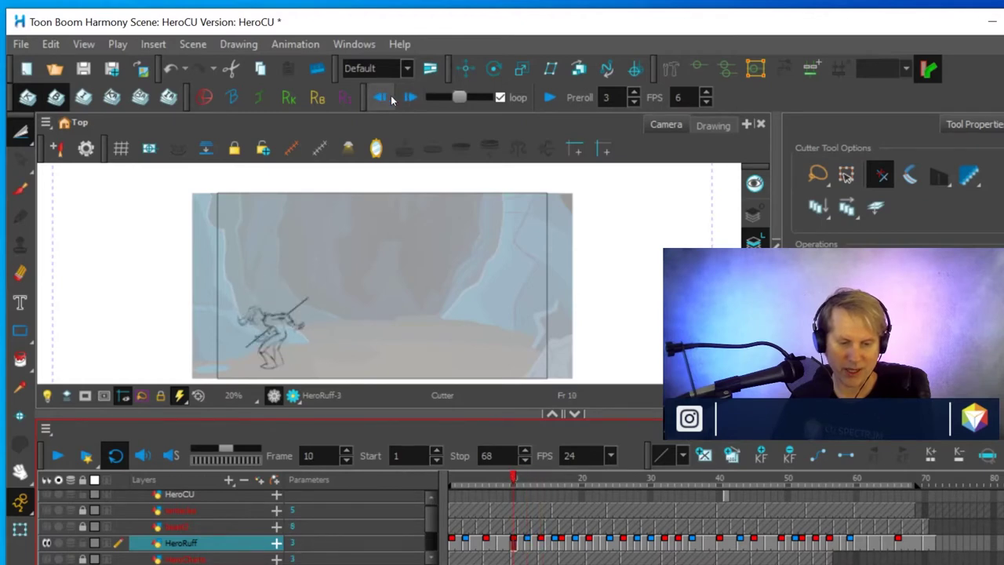
Flip back and forth through the HeroRuff drawings at frames 10, 12 and 14, ending on frame 14
{"action": "left_click", "coordinate": [409, 98]}
{"action": "left_click", "coordinate": [410, 97]}
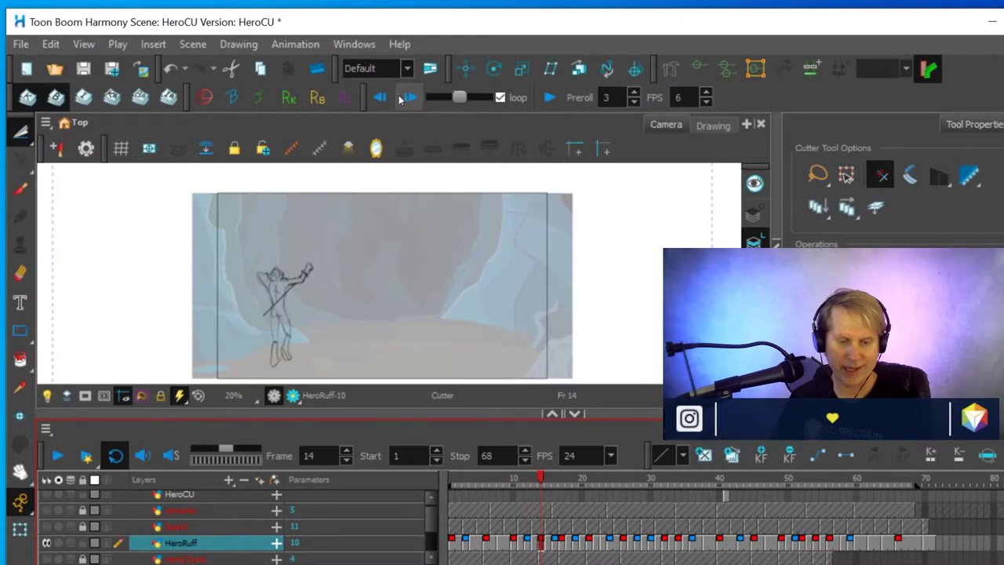
{"action": "left_click", "coordinate": [381, 97]}
{"action": "left_click", "coordinate": [381, 98]}
{"action": "left_click", "coordinate": [409, 98]}
{"action": "left_click", "coordinate": [410, 97]}
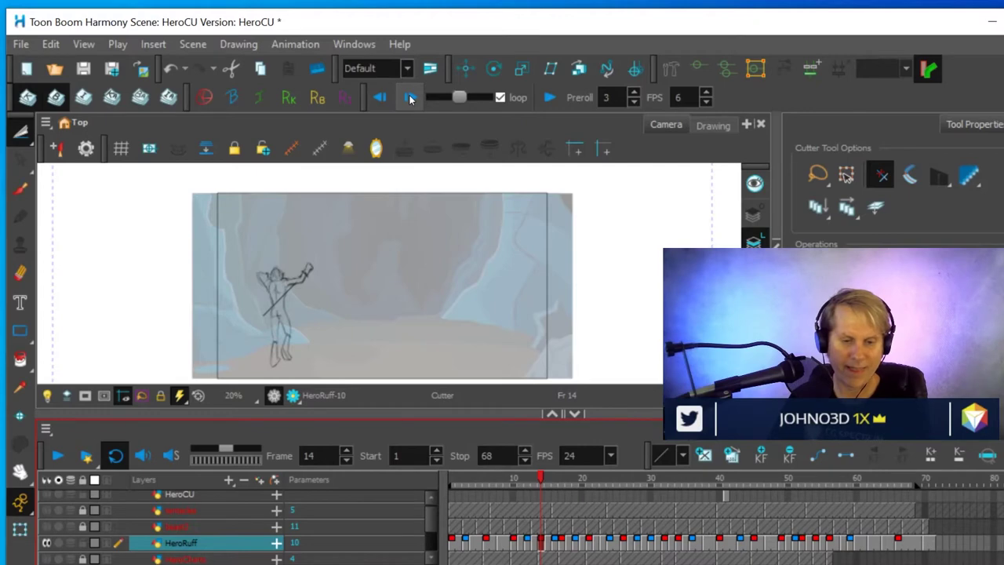
Flip from the frame 14 key through the frame 16 breakdown to the frame 17 key and back, ending on frame 17
{"action": "left_click", "coordinate": [409, 97]}
{"action": "left_click", "coordinate": [409, 98]}
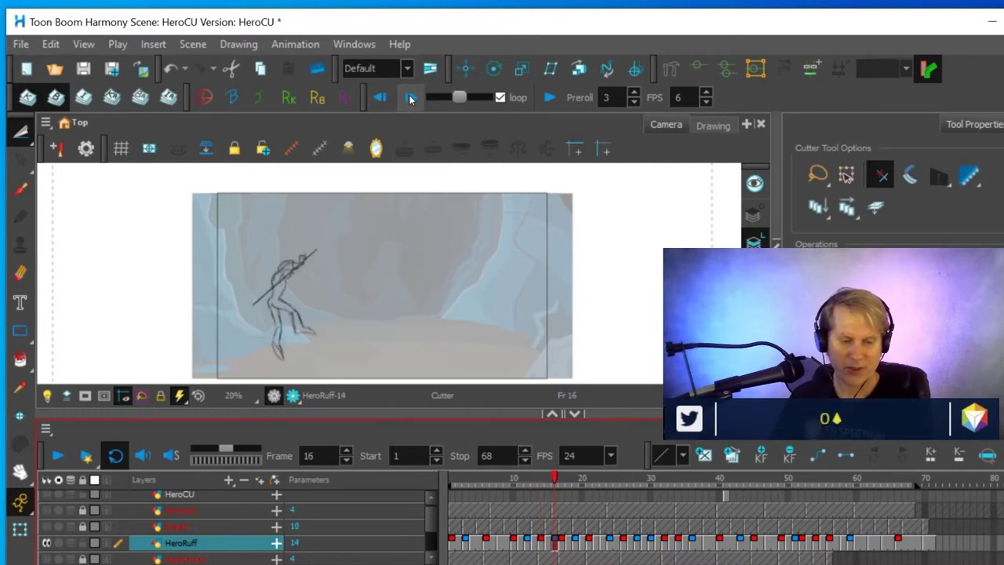
{"action": "left_click", "coordinate": [410, 97]}
{"action": "left_click", "coordinate": [382, 97]}
{"action": "left_click", "coordinate": [381, 98]}
{"action": "left_click", "coordinate": [381, 98]}
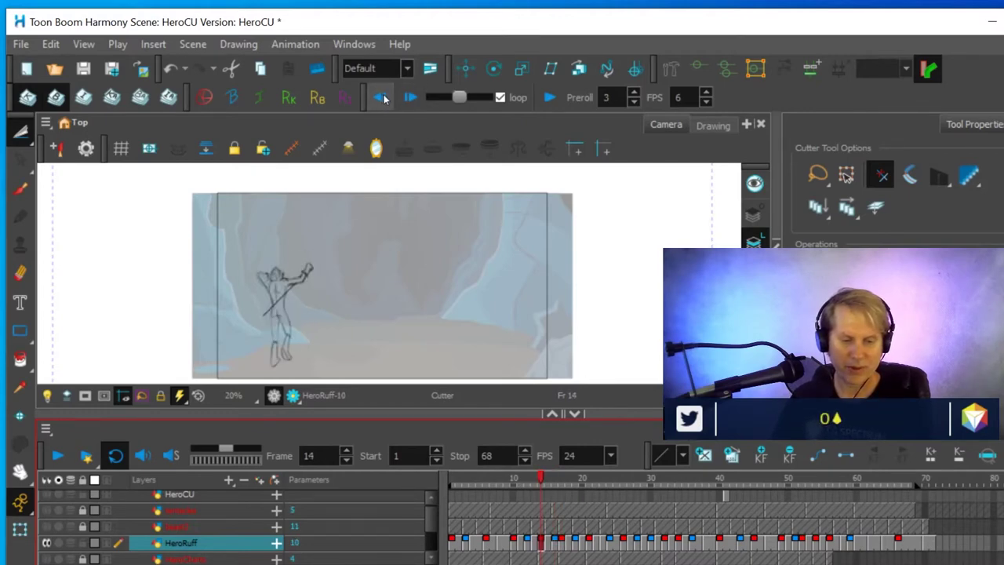
{"action": "left_click", "coordinate": [410, 97]}
{"action": "left_click", "coordinate": [410, 98]}
{"action": "left_click", "coordinate": [409, 97]}
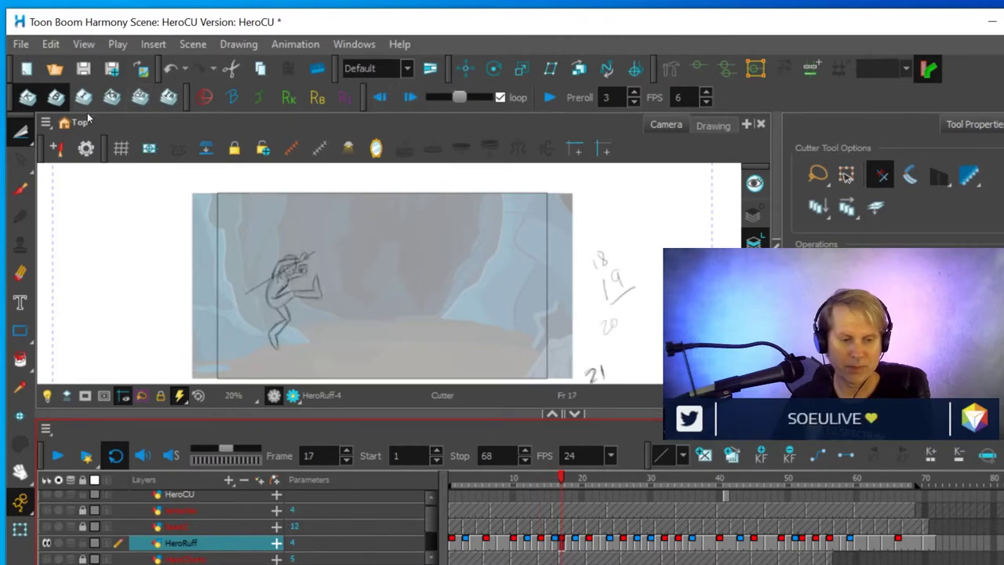
Flip repeatedly between only the key drawings at frames 14 and 17, skipping the breakdown, to compare the two hero poses
{"action": "left_click", "coordinate": [383, 97]}
{"action": "left_click", "coordinate": [383, 97]}
{"action": "left_click", "coordinate": [383, 97]}
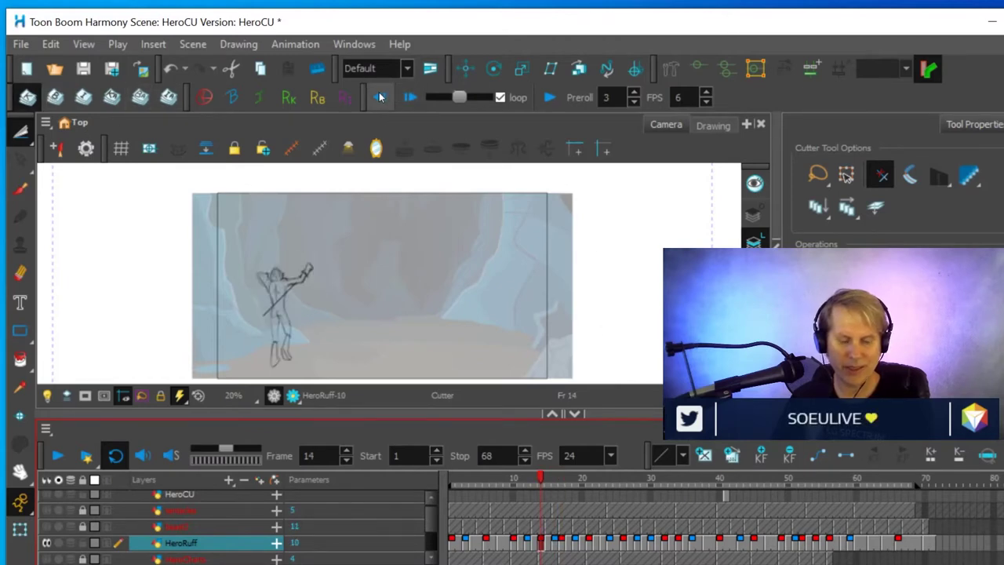
{"action": "left_click", "coordinate": [411, 97]}
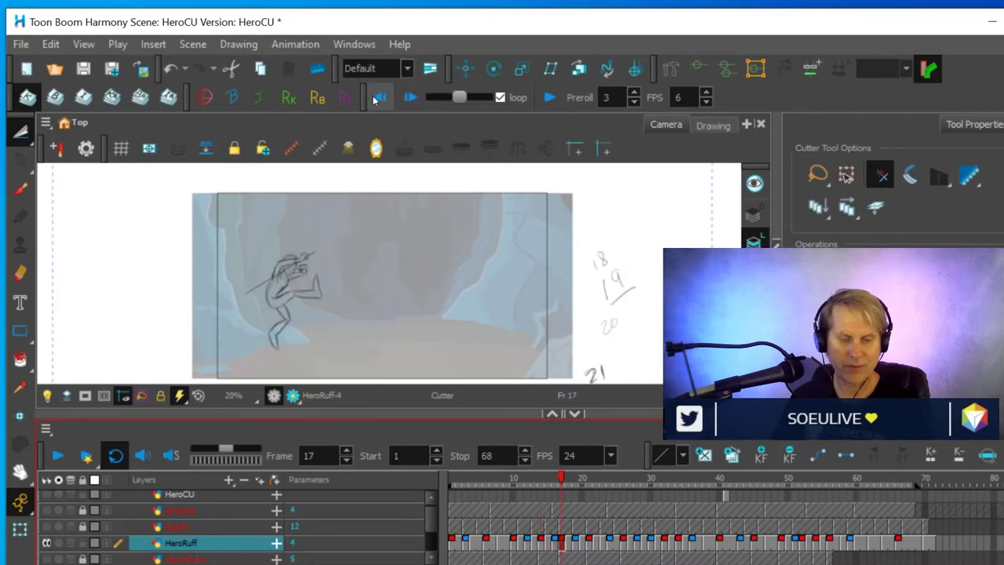
{"action": "left_click", "coordinate": [381, 97]}
{"action": "left_click", "coordinate": [412, 97]}
{"action": "left_click", "coordinate": [381, 97]}
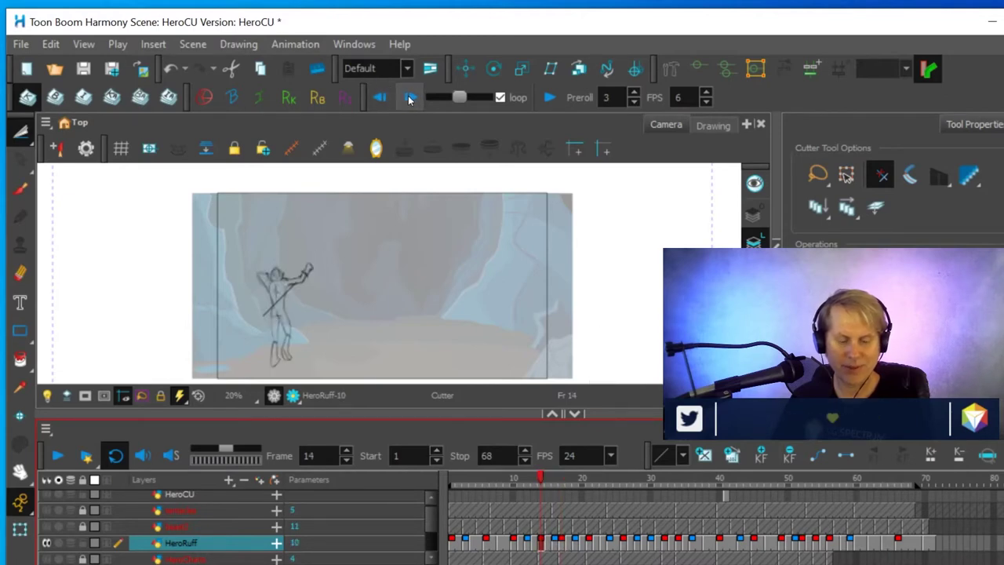
{"action": "left_click", "coordinate": [411, 97]}
{"action": "left_click", "coordinate": [411, 97]}
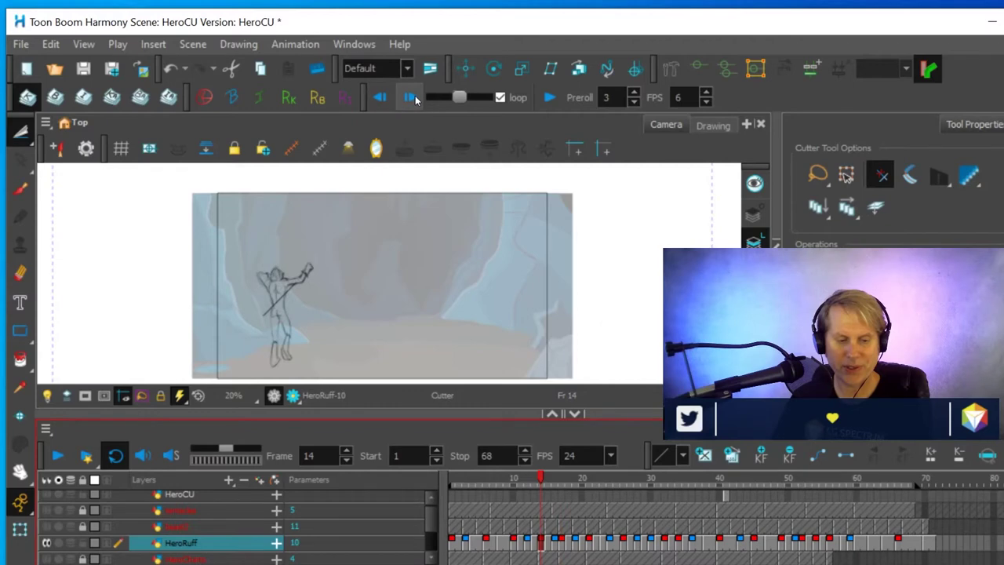
{"action": "left_click", "coordinate": [414, 98]}
{"action": "left_click", "coordinate": [383, 97]}
{"action": "left_click", "coordinate": [383, 98]}
{"action": "left_click", "coordinate": [383, 97]}
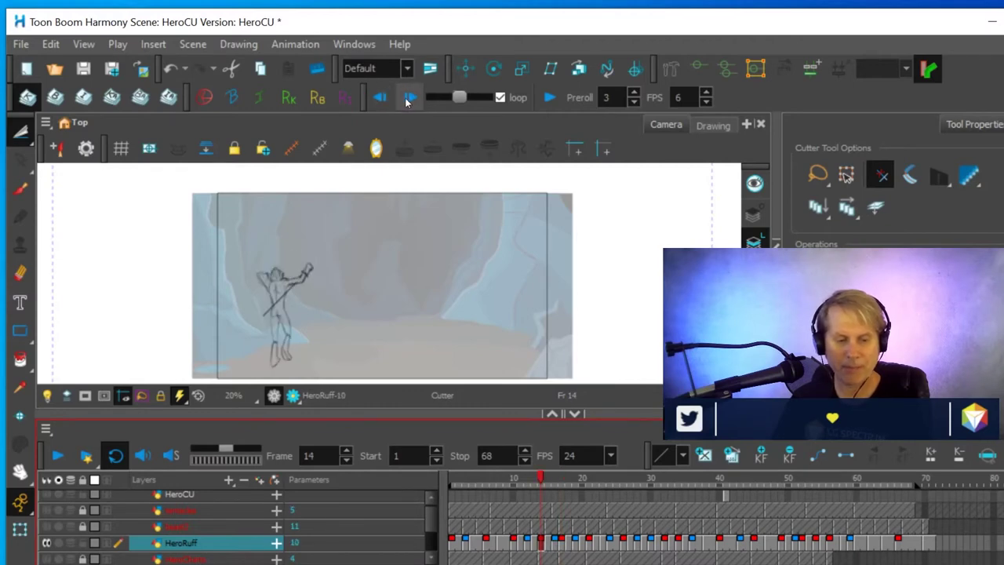
{"action": "left_click", "coordinate": [411, 98]}
{"action": "left_click", "coordinate": [412, 98]}
{"action": "left_click", "coordinate": [411, 98]}
{"action": "left_click", "coordinate": [380, 97]}
{"action": "left_click", "coordinate": [380, 97]}
{"action": "left_click", "coordinate": [380, 98]}
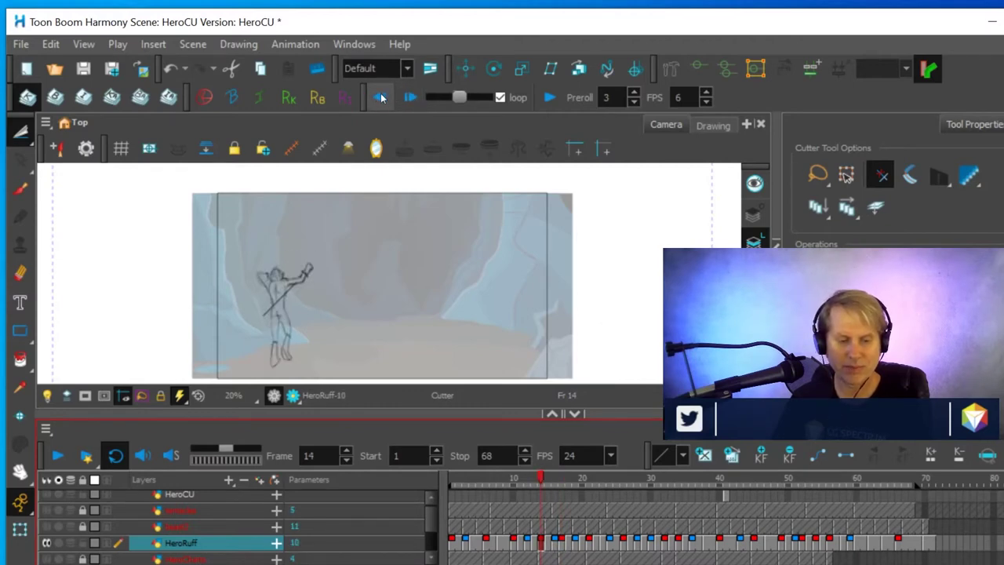
{"action": "left_click", "coordinate": [410, 97]}
{"action": "left_click", "coordinate": [410, 97]}
{"action": "left_click", "coordinate": [411, 97]}
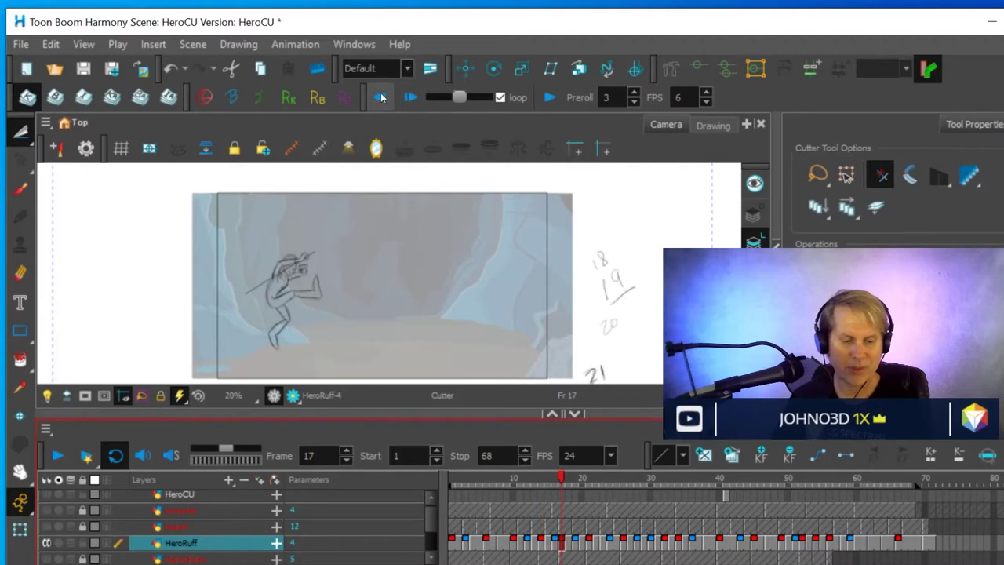
{"action": "left_click", "coordinate": [380, 97]}
{"action": "left_click", "coordinate": [380, 98]}
{"action": "left_click", "coordinate": [380, 97]}
{"action": "left_click", "coordinate": [410, 97]}
{"action": "left_click", "coordinate": [410, 98]}
{"action": "left_click", "coordinate": [410, 98]}
{"action": "left_click", "coordinate": [380, 97]}
{"action": "left_click", "coordinate": [380, 97]}
{"action": "triple_click", "coordinate": [411, 97]}
{"action": "triple_click", "coordinate": [379, 98]}
{"action": "triple_click", "coordinate": [410, 97]}
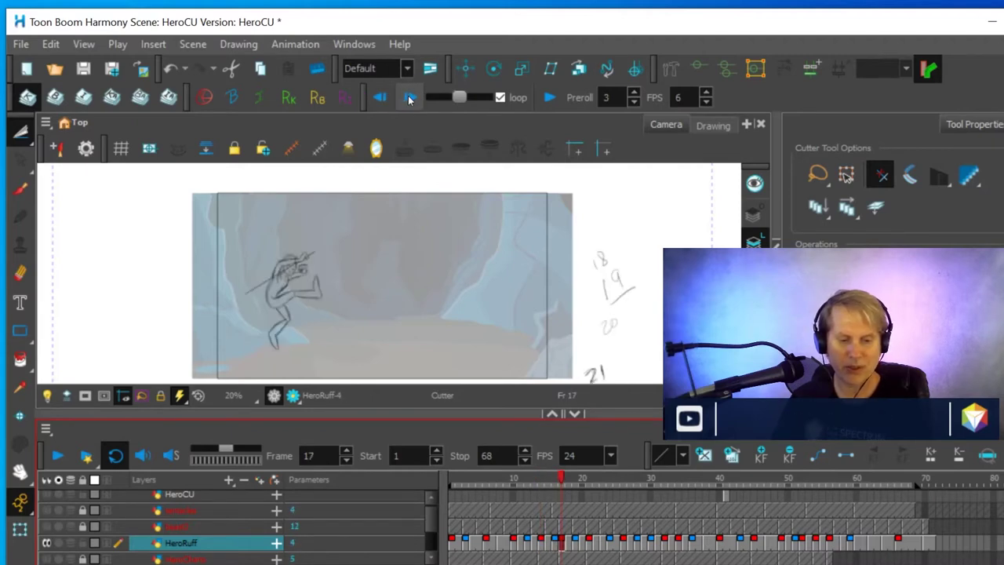
{"action": "triple_click", "coordinate": [380, 97]}
{"action": "triple_click", "coordinate": [411, 98]}
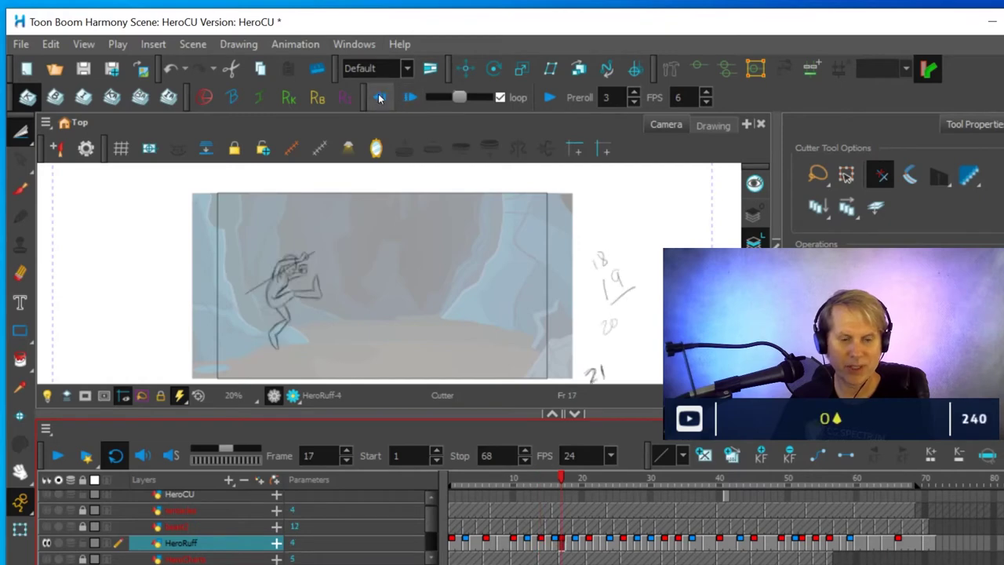
{"action": "triple_click", "coordinate": [380, 97]}
{"action": "triple_click", "coordinate": [410, 98]}
{"action": "triple_click", "coordinate": [380, 97]}
{"action": "triple_click", "coordinate": [411, 97]}
{"action": "triple_click", "coordinate": [383, 97]}
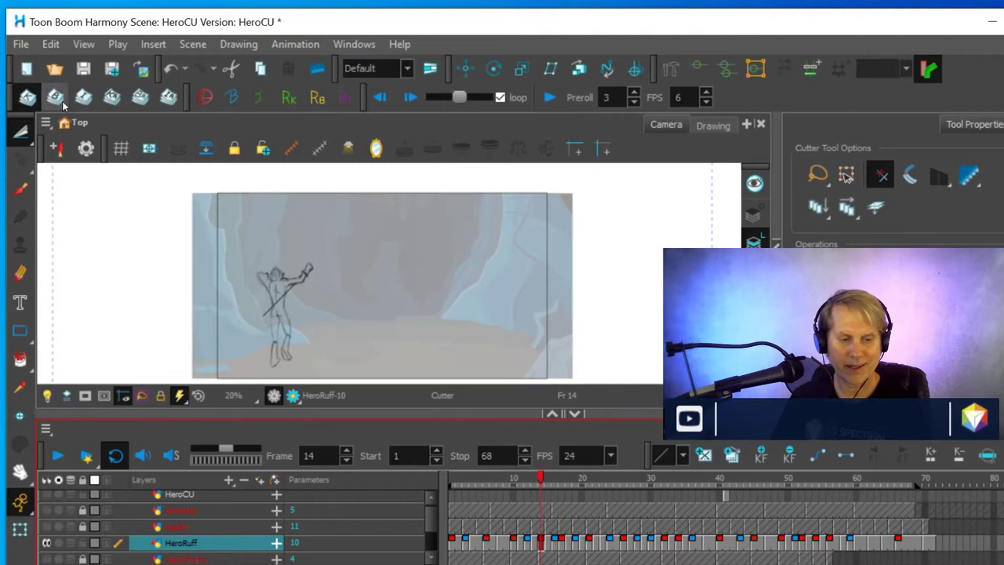
Include breakdowns in the flipping again and step through the drawings at frames 14, 16 and 17, ending on frame 16
{"action": "triple_click", "coordinate": [410, 97]}
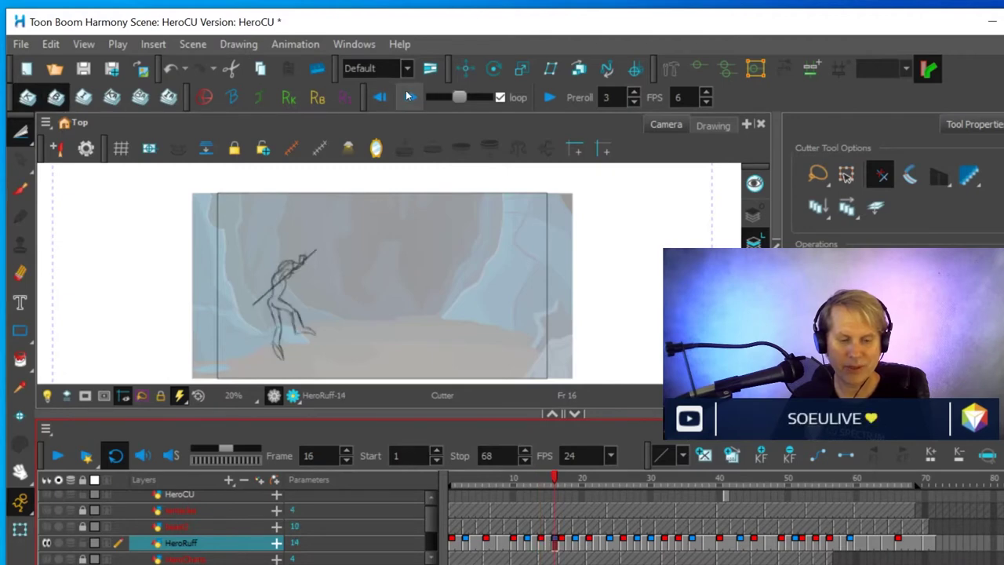
{"action": "triple_click", "coordinate": [383, 97]}
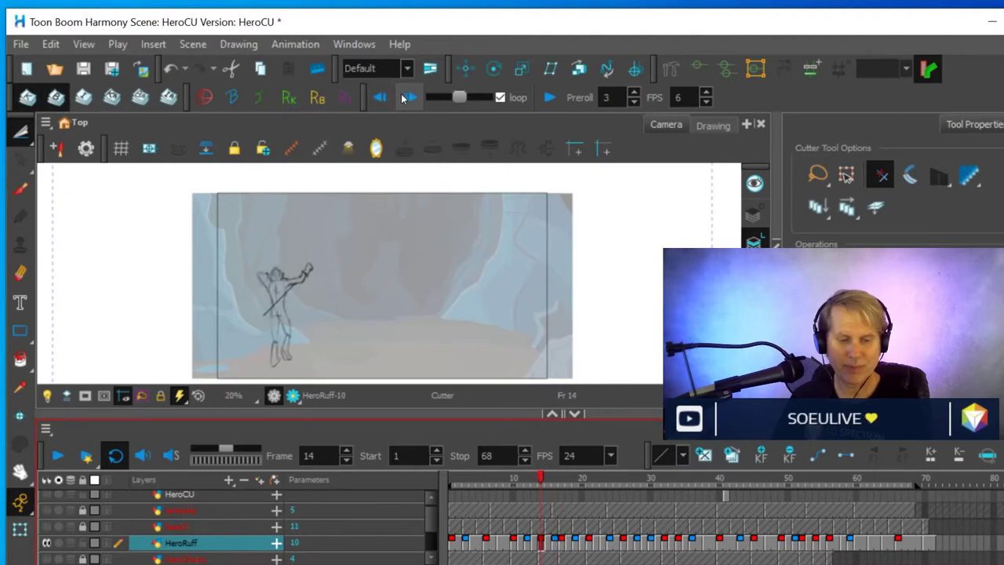
{"action": "left_click", "coordinate": [411, 97]}
{"action": "double_click", "coordinate": [410, 97]}
{"action": "left_click", "coordinate": [378, 97]}
{"action": "left_click", "coordinate": [378, 97]}
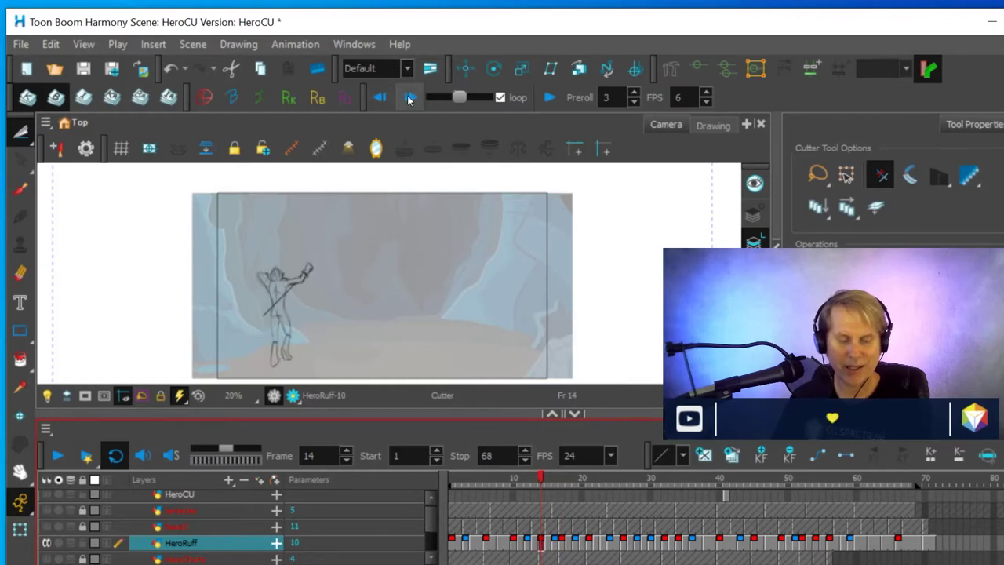
{"action": "left_click", "coordinate": [411, 97]}
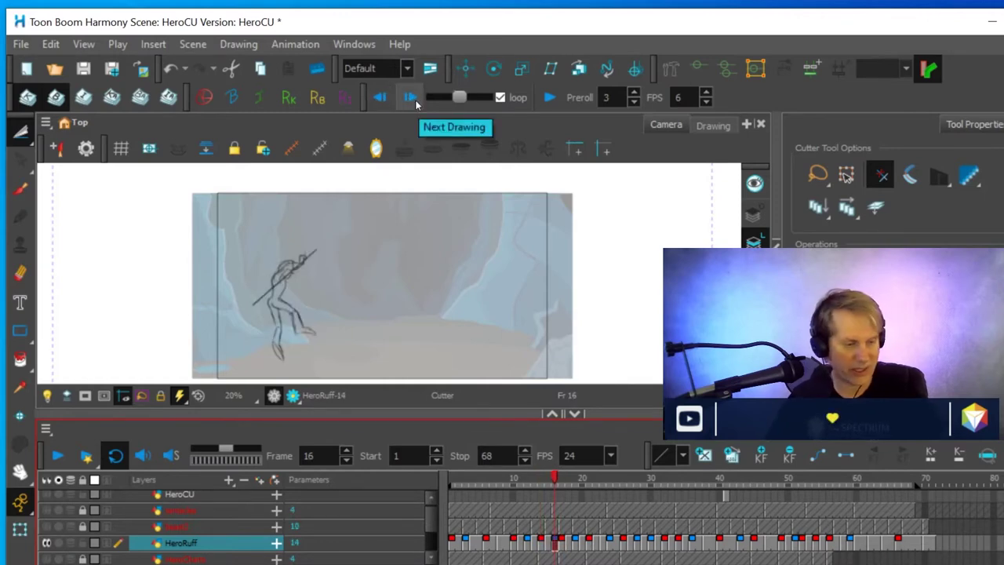
Circle the hero's forward leg on the frame 16 breakdown with the Cutter and undo the last change
{"action": "left_click_drag", "start_coordinate": [284, 303], "coordinate": [342, 348]}
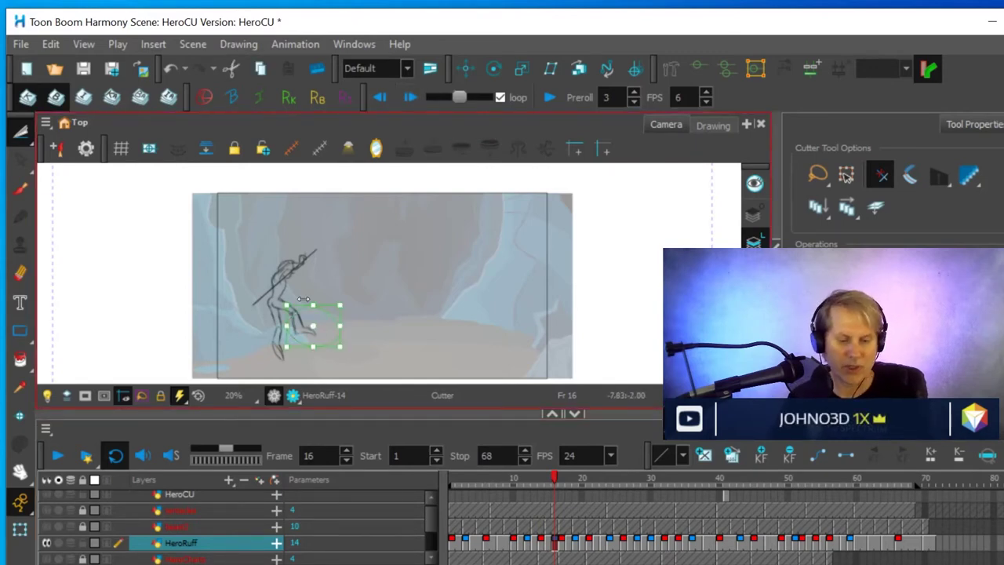
{"action": "key", "text": "ctrl+z"}
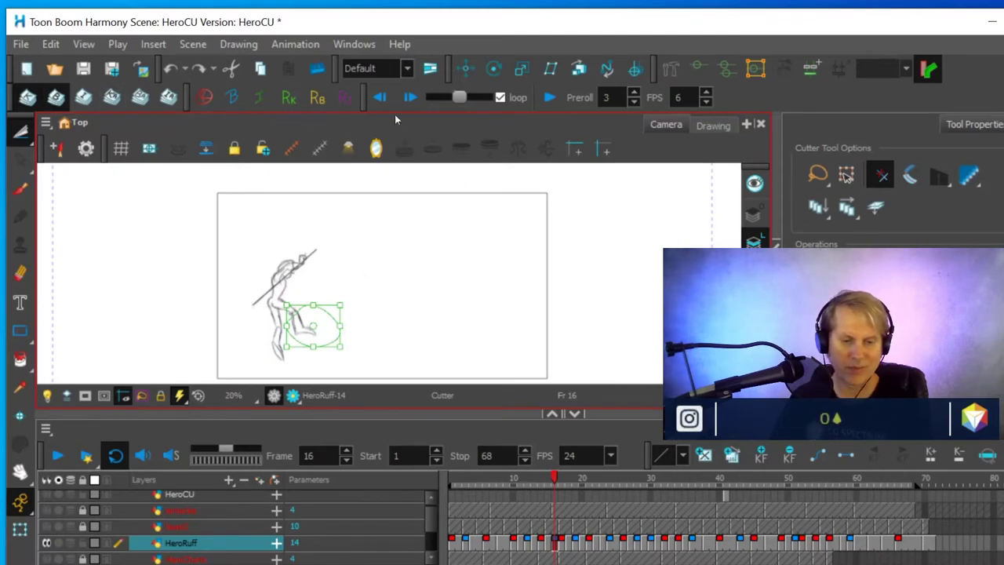
Flip through the HeroRuff drawings at frames 14, 16 and 17 without the cave background, ending on frame 17
{"action": "left_click", "coordinate": [379, 97]}
{"action": "left_click", "coordinate": [410, 98]}
{"action": "left_click", "coordinate": [410, 97]}
{"action": "left_click", "coordinate": [381, 98]}
{"action": "left_click", "coordinate": [381, 98]}
{"action": "left_click", "coordinate": [381, 97]}
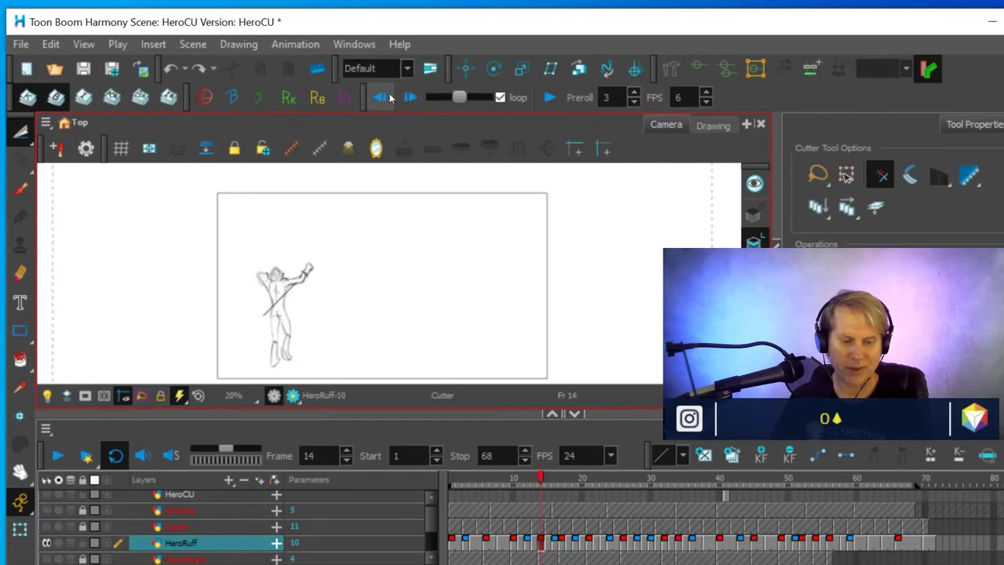
{"action": "left_click", "coordinate": [409, 97]}
{"action": "left_click", "coordinate": [410, 97]}
{"action": "left_click", "coordinate": [410, 97]}
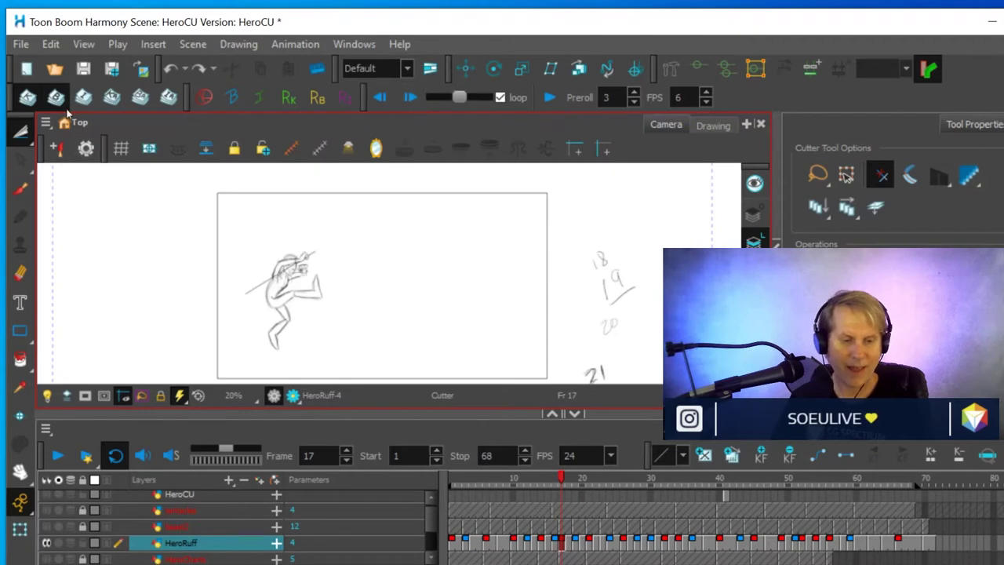
Flip back and forth between only the key drawings at frames 17 and 21, ending on frame 17
{"action": "left_click", "coordinate": [409, 98]}
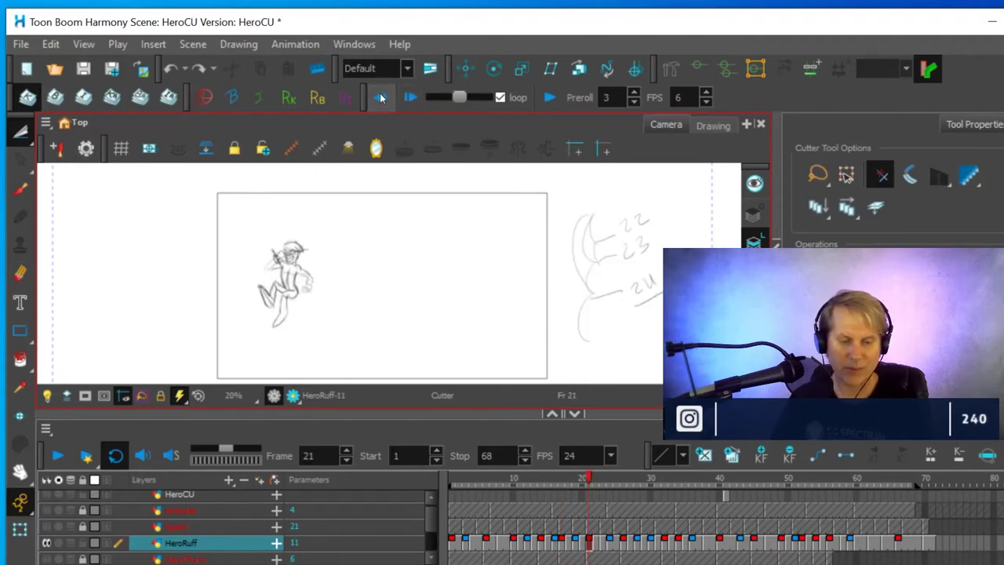
{"action": "left_click", "coordinate": [381, 97]}
{"action": "left_click", "coordinate": [410, 97]}
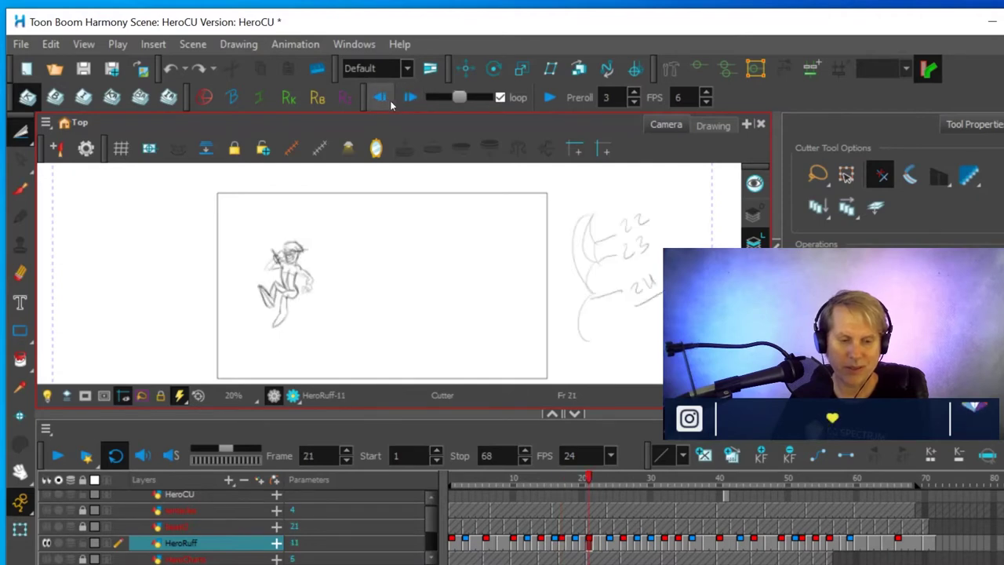
{"action": "left_click", "coordinate": [382, 97]}
{"action": "left_click", "coordinate": [410, 98]}
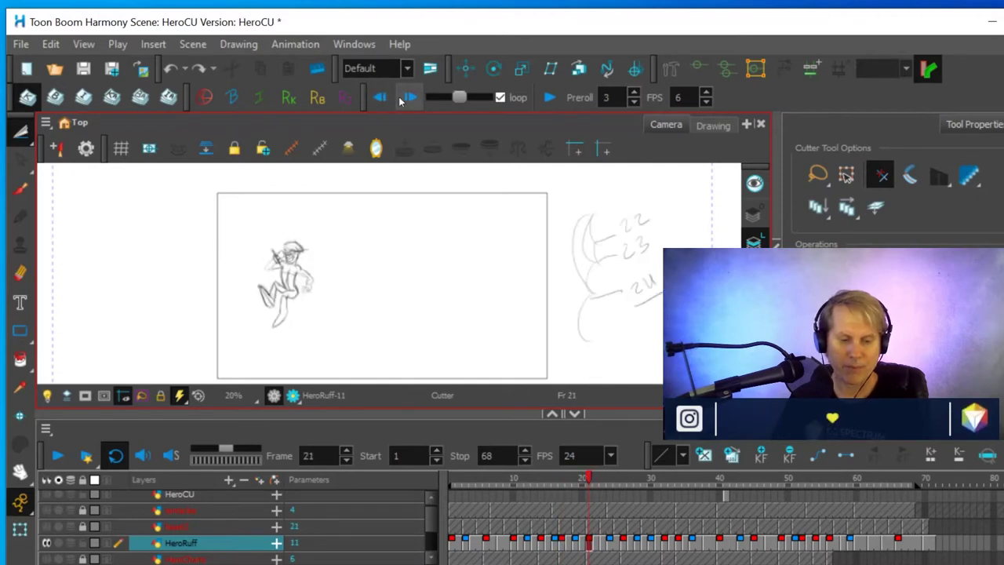
{"action": "left_click", "coordinate": [381, 97]}
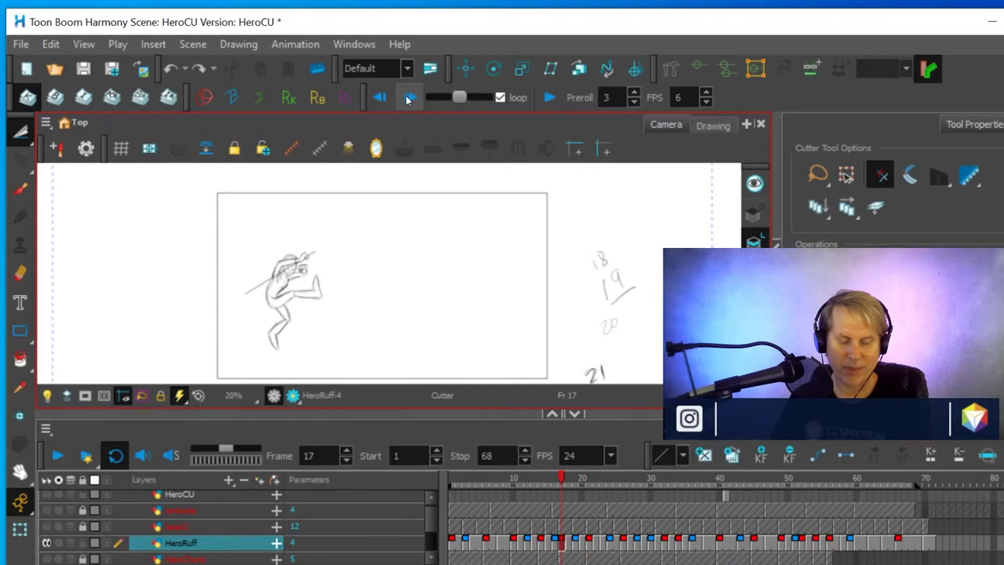
{"action": "left_click", "coordinate": [410, 97]}
{"action": "left_click", "coordinate": [381, 98]}
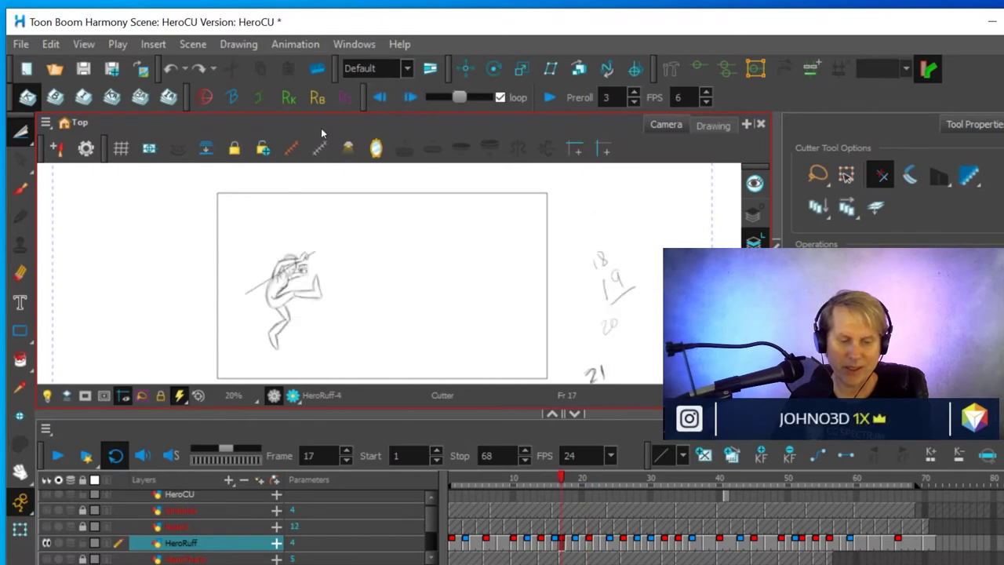
Circle the hero's lower foot with the Brush on the frame 17 key drawing and on the frame 21 key drawing
{"action": "left_click", "coordinate": [22, 190]}
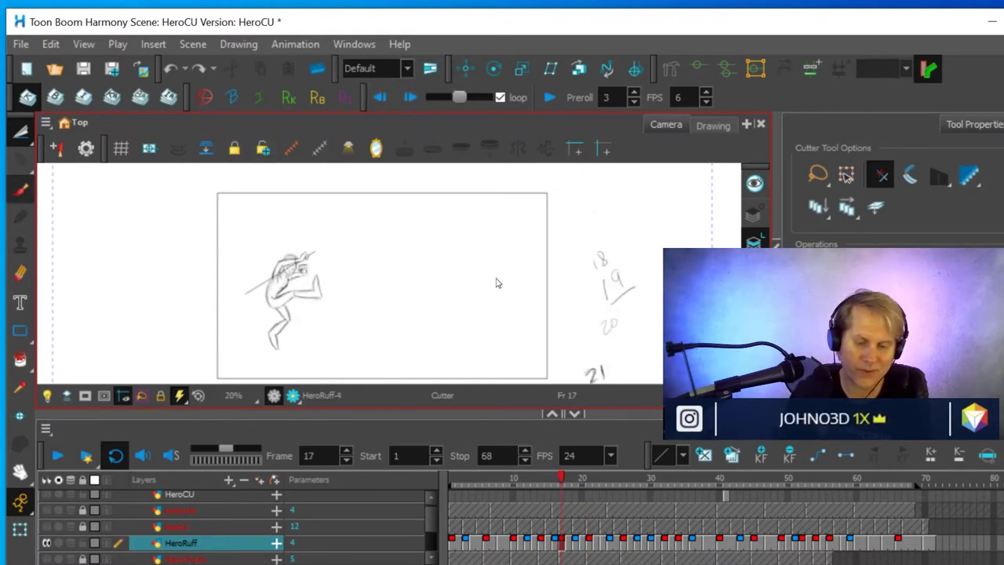
{"action": "left_click_drag", "start_coordinate": [279, 322], "coordinate": [272, 317]}
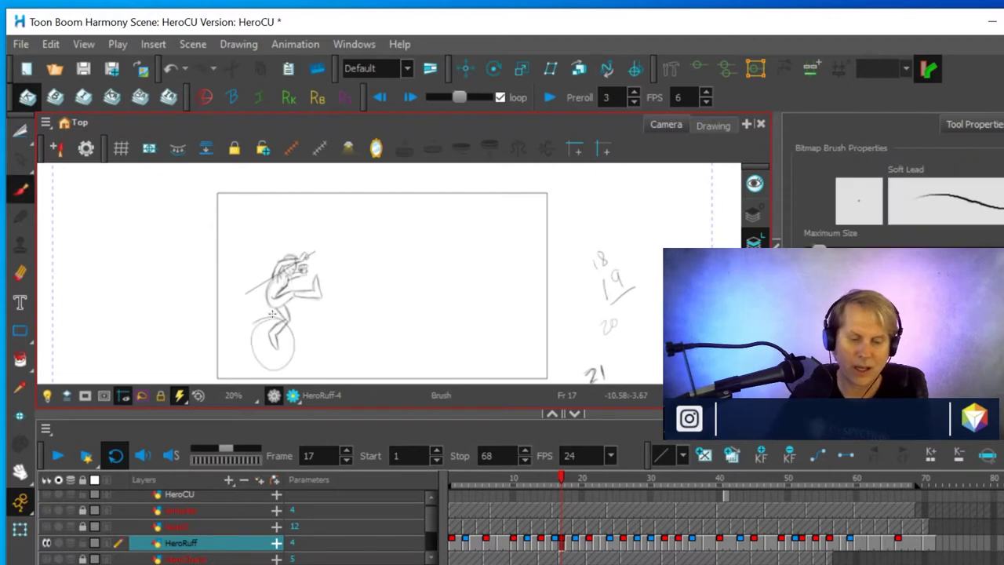
{"action": "left_click", "coordinate": [590, 547]}
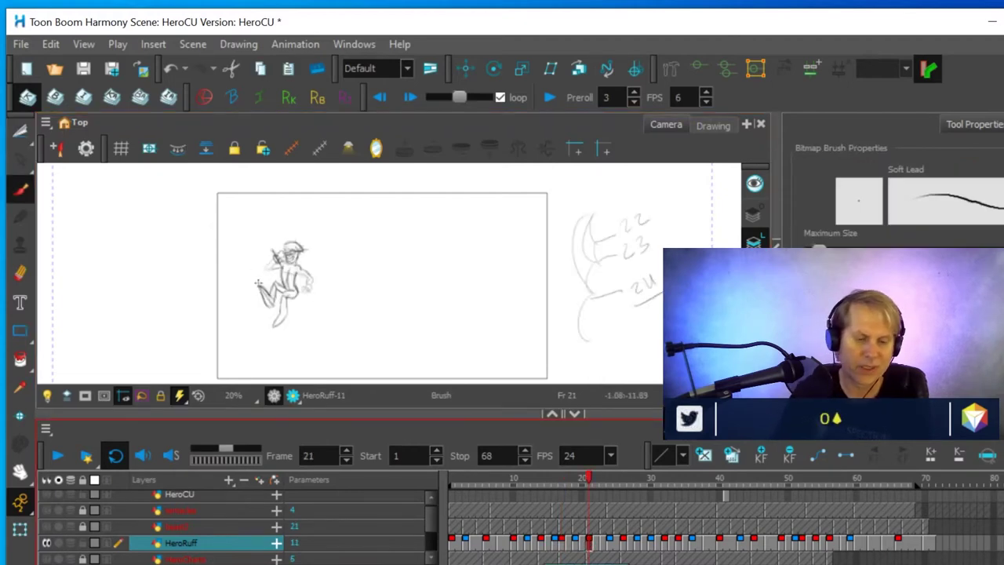
{"action": "left_click_drag", "start_coordinate": [284, 310], "coordinate": [282, 312]}
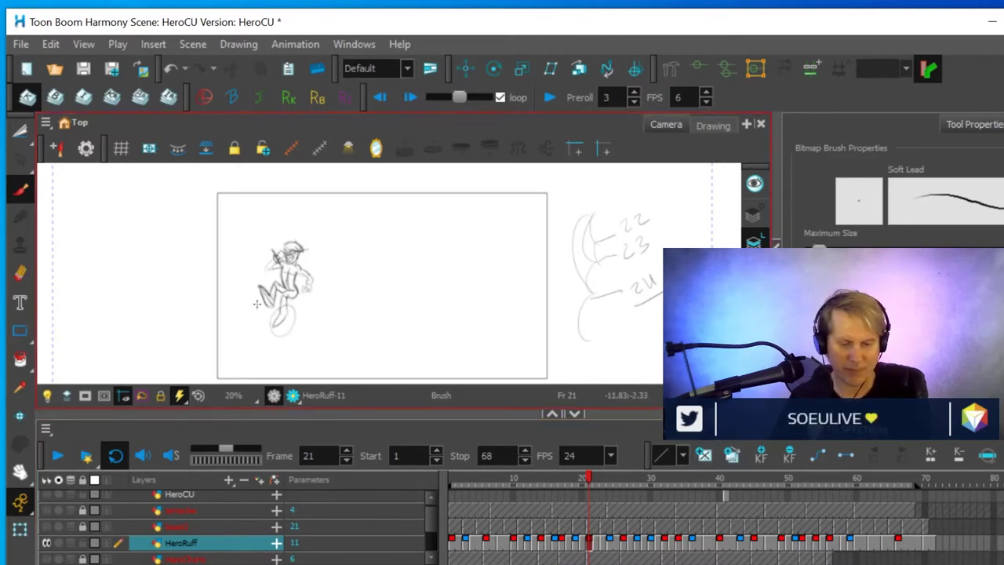
Switch between the HeroRuff drawings at frames 17 and 21 to compare the circled foot positions
{"action": "left_click", "coordinate": [559, 547]}
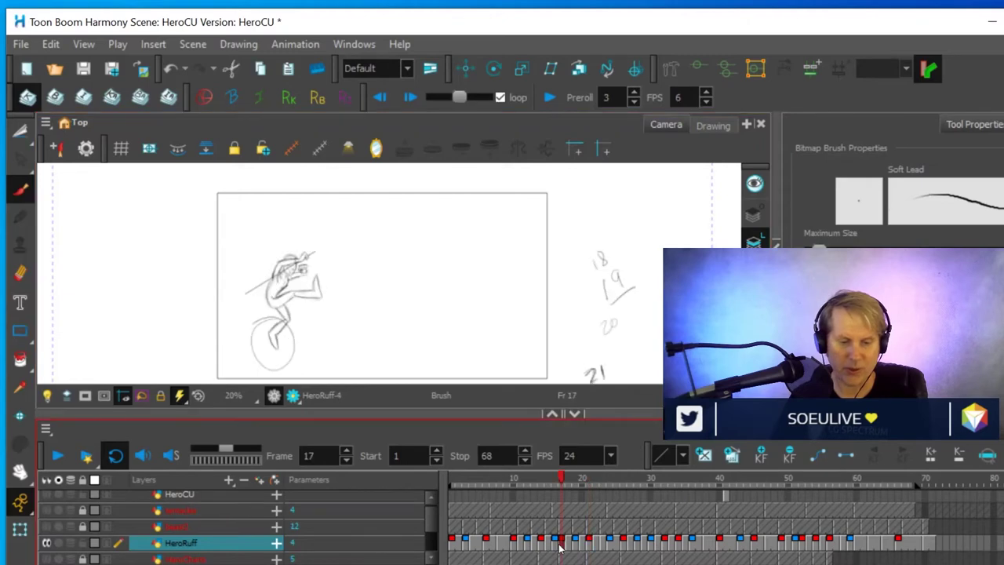
{"action": "left_click", "coordinate": [590, 547]}
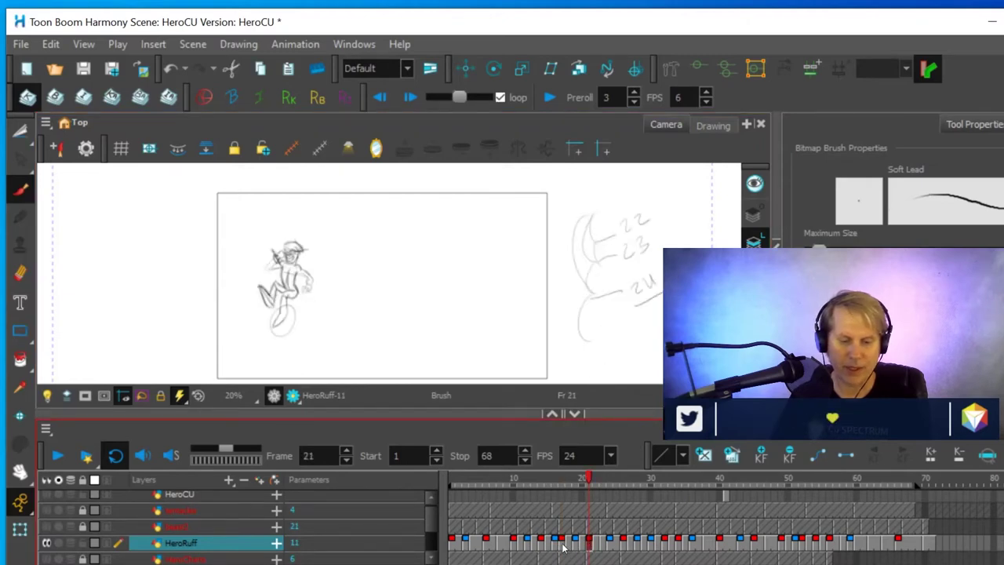
{"action": "left_click", "coordinate": [562, 548]}
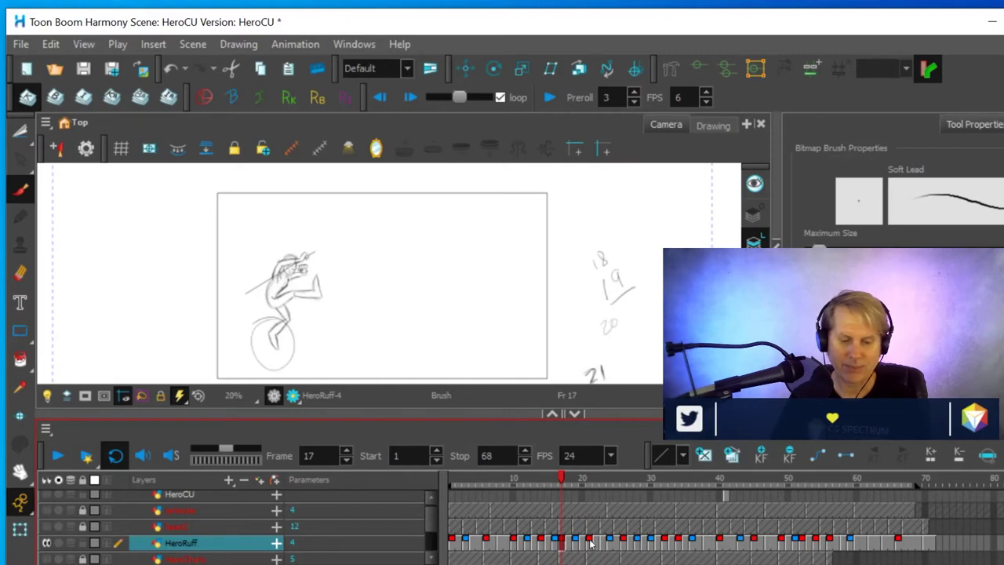
Alternate between the circled frame 17 and frame 21 key drawings on HeroRuff, ending on frame 21
{"action": "left_click", "coordinate": [590, 544]}
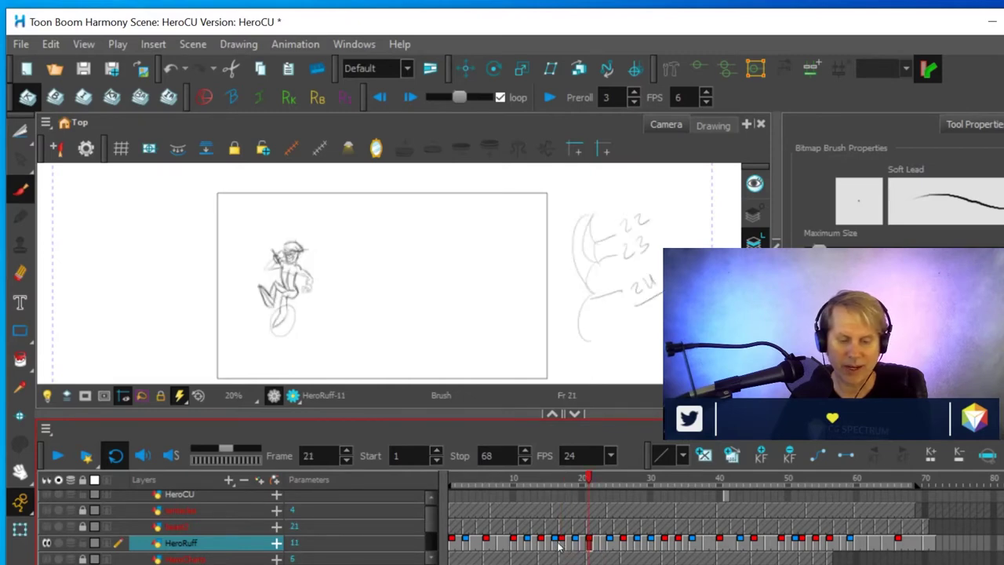
{"action": "left_click", "coordinate": [562, 547]}
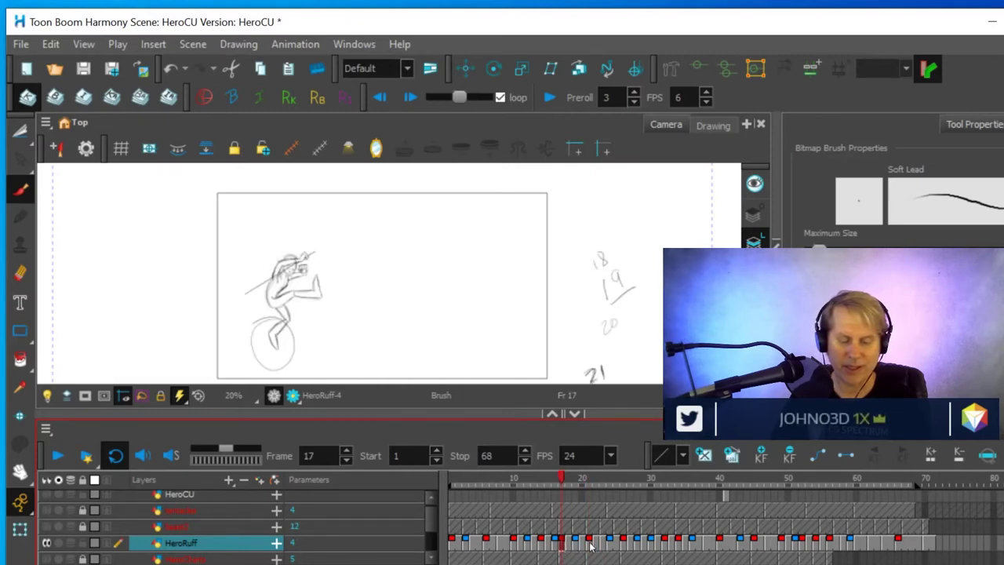
{"action": "left_click", "coordinate": [590, 545]}
{"action": "left_click", "coordinate": [562, 548]}
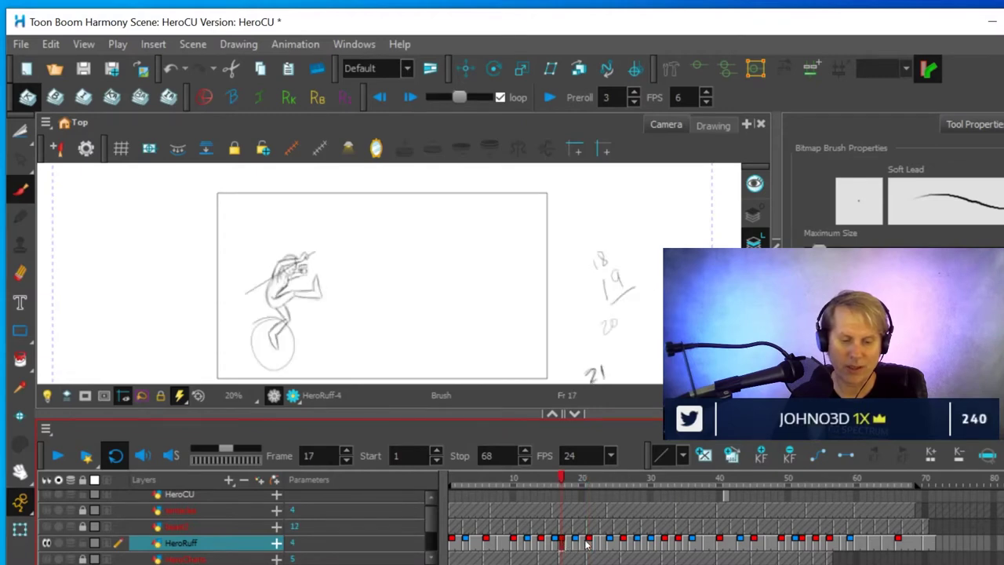
{"action": "left_click", "coordinate": [590, 546]}
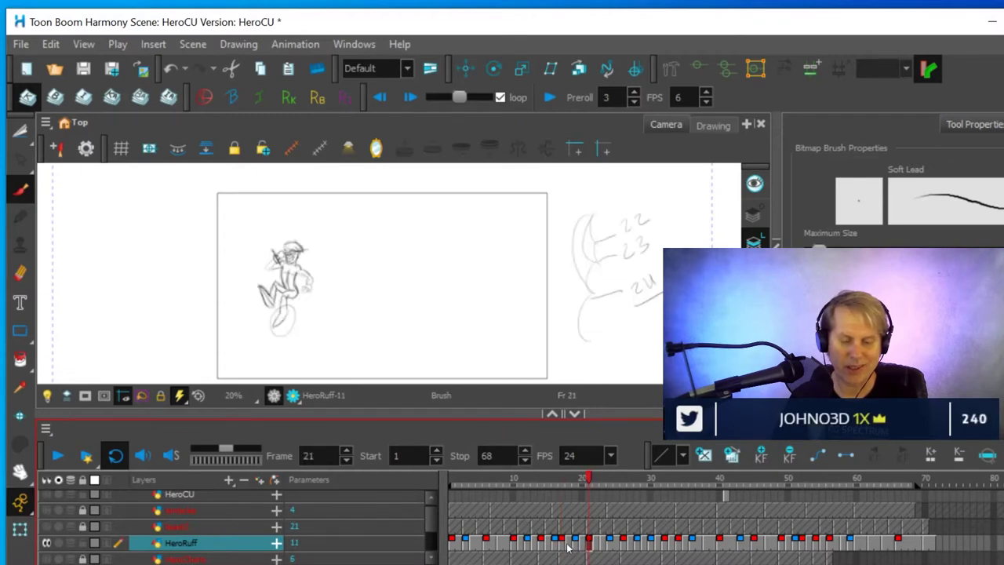
{"action": "left_click", "coordinate": [562, 547]}
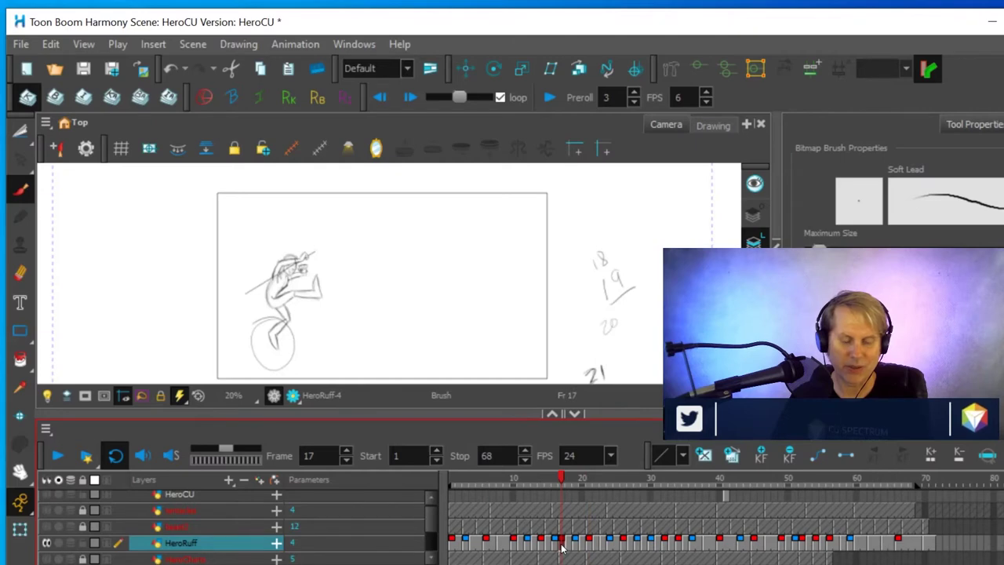
{"action": "left_click", "coordinate": [590, 545]}
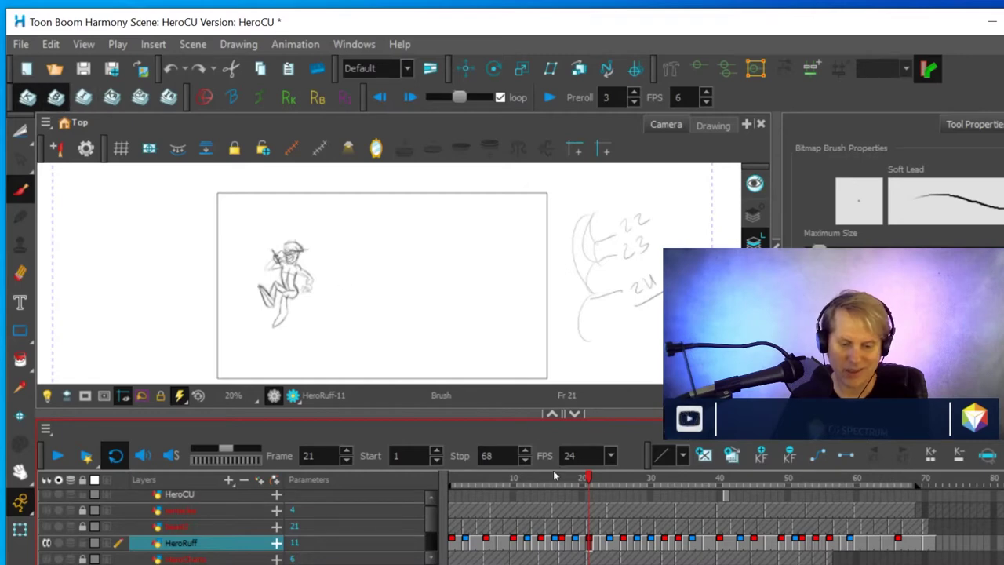
Flip through the HeroRuff keys and breakdown between frames 17 and 21 with breakdowns included, ending on frame 17
{"action": "left_click", "coordinate": [409, 98]}
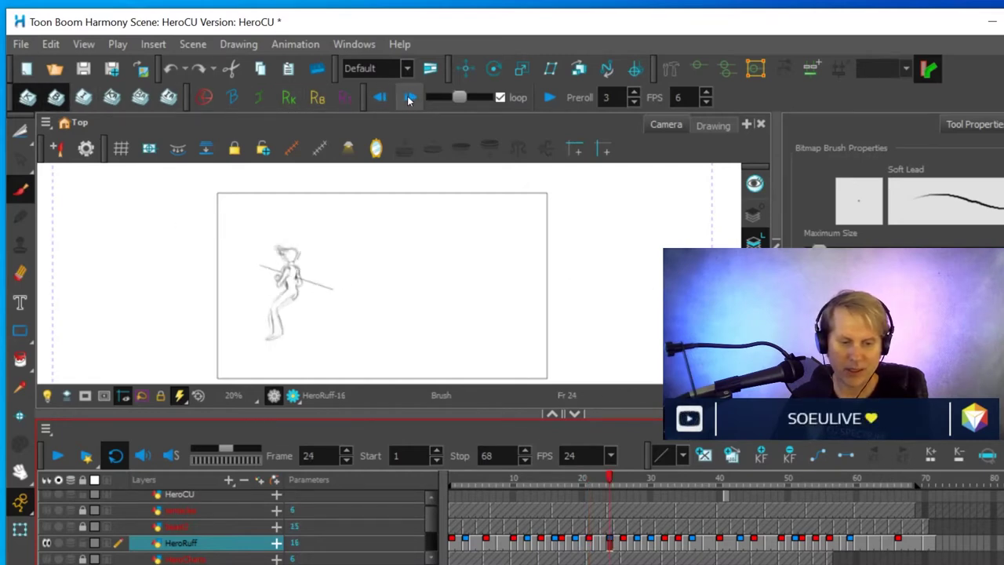
{"action": "left_click", "coordinate": [380, 98]}
{"action": "left_click", "coordinate": [380, 98]}
{"action": "left_click", "coordinate": [380, 98]}
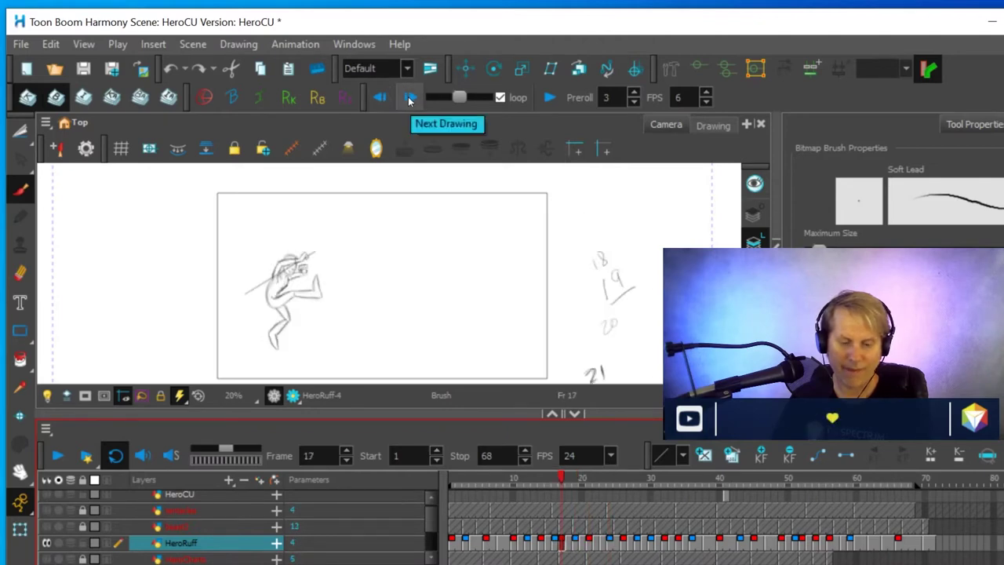
{"action": "left_click", "coordinate": [408, 98]}
{"action": "left_click", "coordinate": [409, 98]}
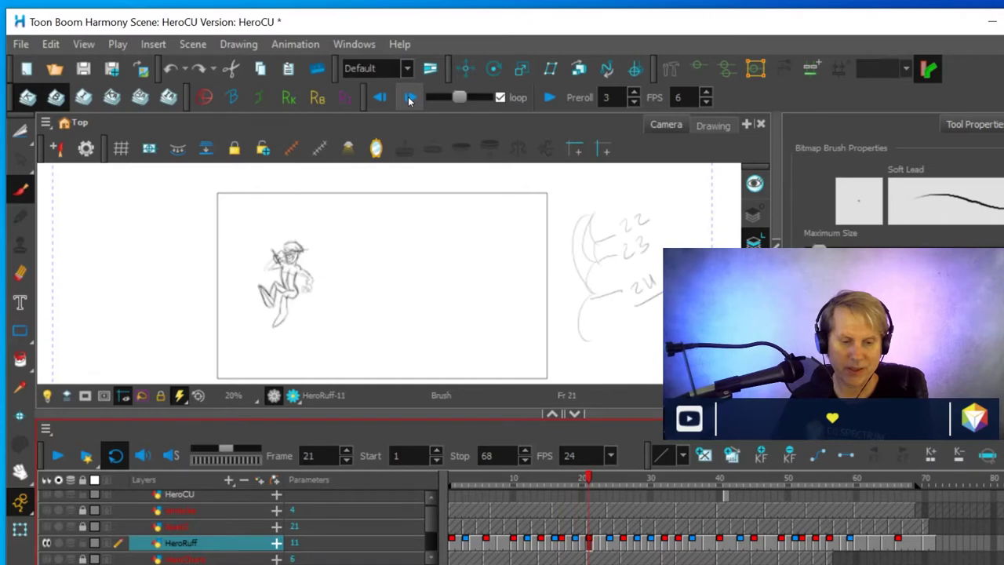
{"action": "left_click", "coordinate": [379, 96]}
{"action": "left_click", "coordinate": [379, 96]}
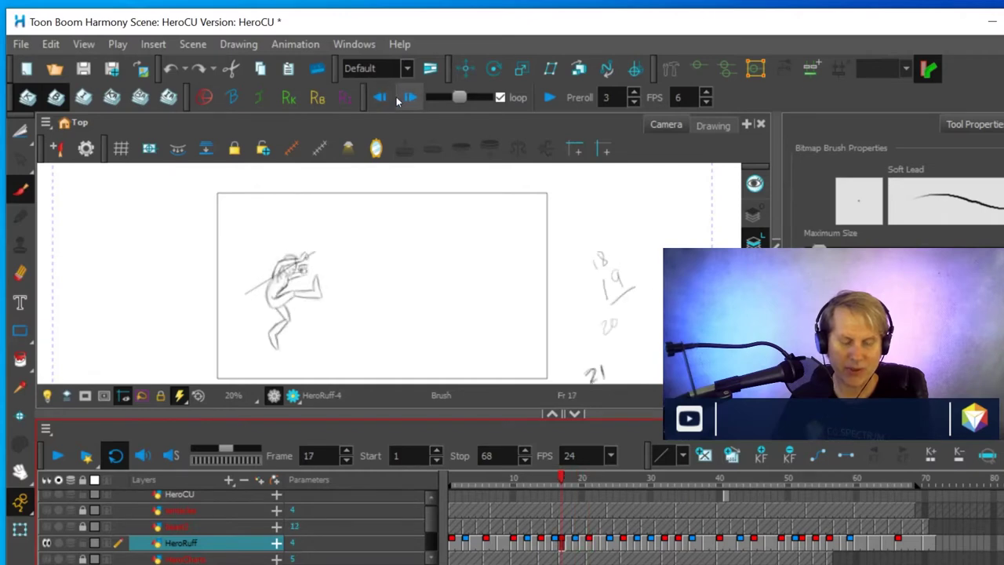
{"action": "left_click", "coordinate": [406, 96]}
{"action": "left_click", "coordinate": [407, 96]}
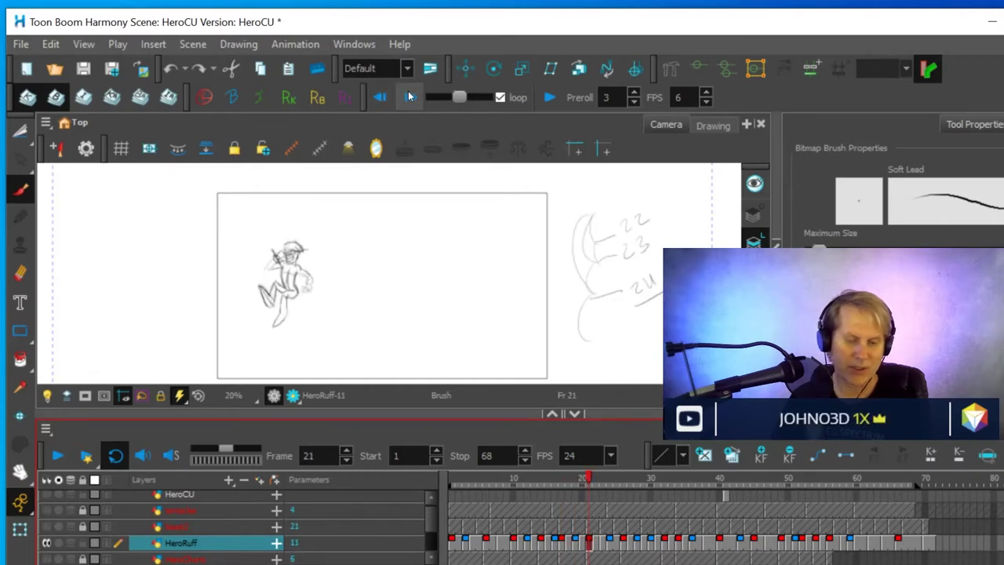
{"action": "left_click", "coordinate": [378, 97]}
{"action": "left_click", "coordinate": [378, 97]}
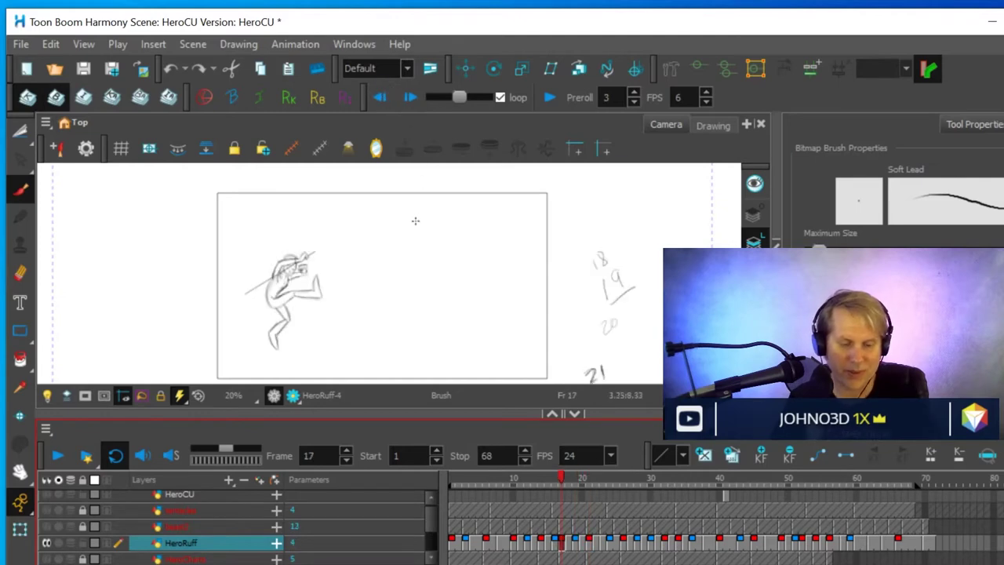
Enlarge the hero drawing to 40% and compare the leg poses on the frame 17 and 21 keys
{"action": "scroll", "coordinate": [416, 222], "scroll_direction": "up", "scroll_amount": 2}
{"action": "key", "text": "space"}
{"action": "left_click_drag", "start_coordinate": [405, 287], "coordinate": [486, 247]}
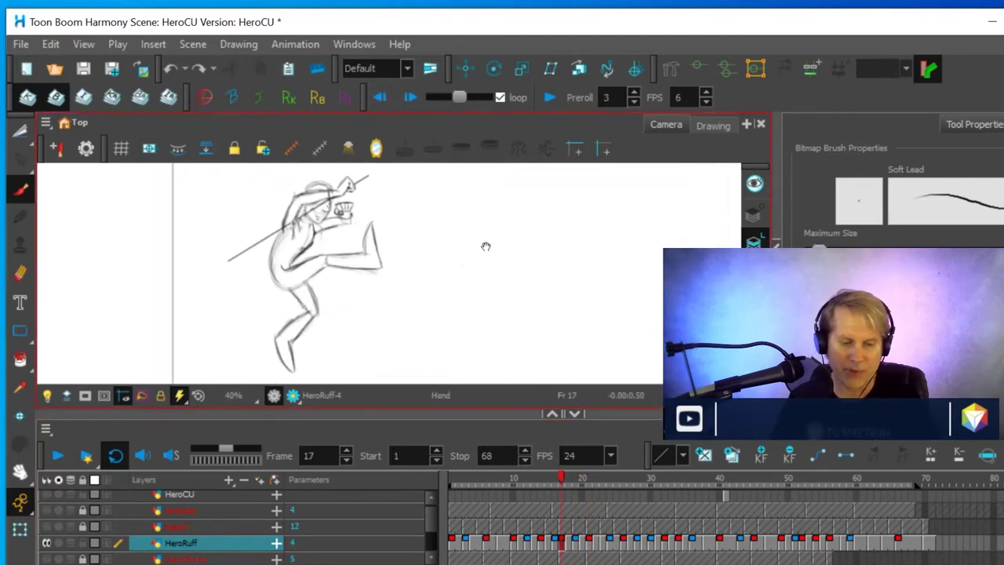
{"action": "left_click", "coordinate": [588, 541]}
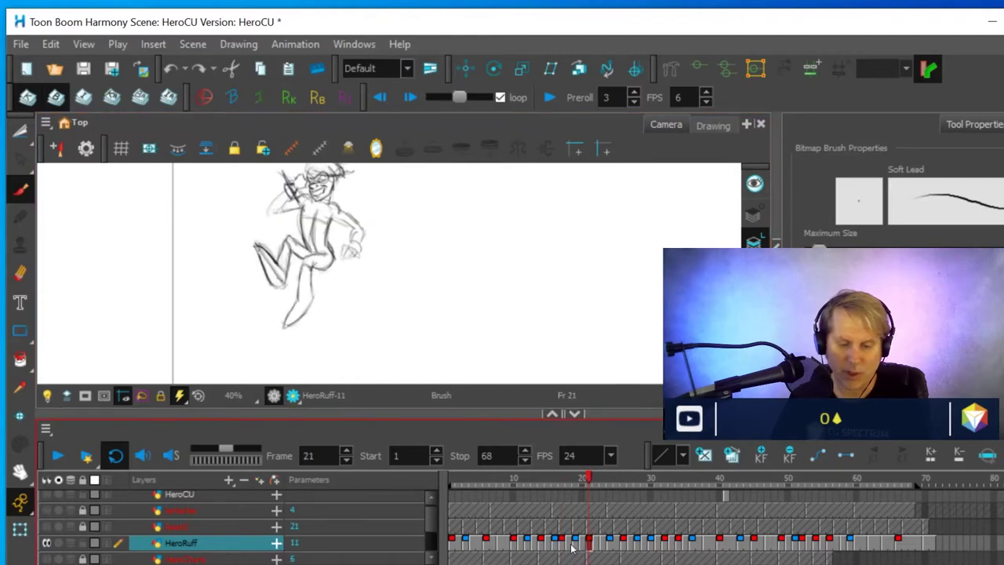
{"action": "left_click", "coordinate": [560, 541]}
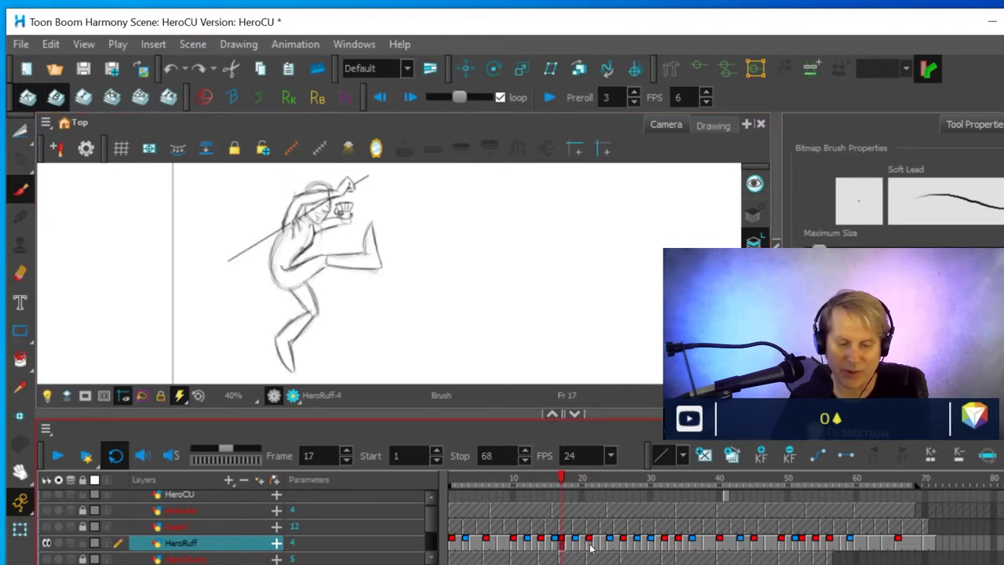
{"action": "left_click", "coordinate": [591, 547]}
{"action": "left_click", "coordinate": [560, 541]}
{"action": "left_click", "coordinate": [589, 543]}
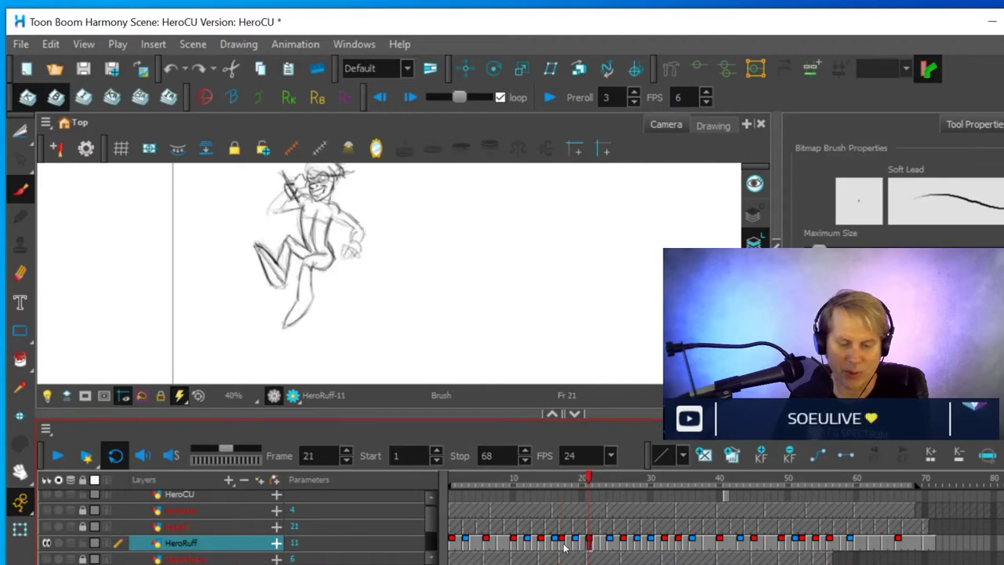
{"action": "left_click", "coordinate": [562, 545]}
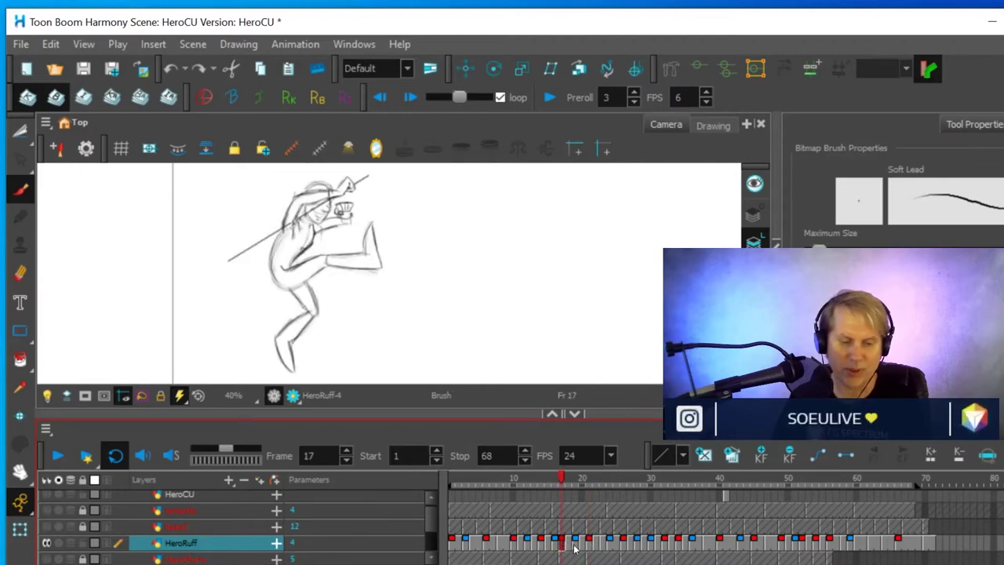
Compare the frame 19 breakdown pose with the neighbouring HeroRuff drawings at frames 16, 17 and 21, ending on frame 21
{"action": "left_click", "coordinate": [574, 546]}
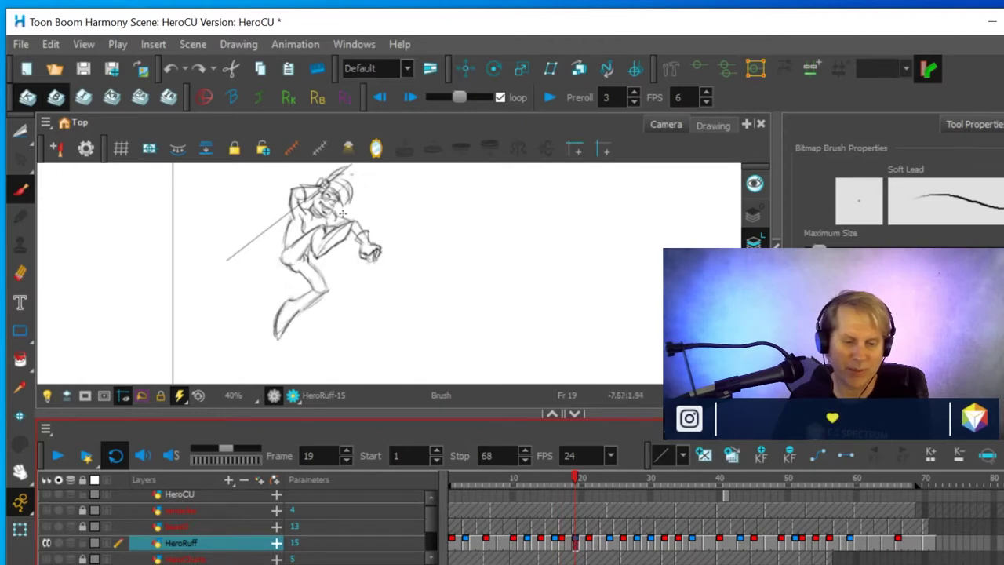
{"action": "left_click", "coordinate": [562, 548]}
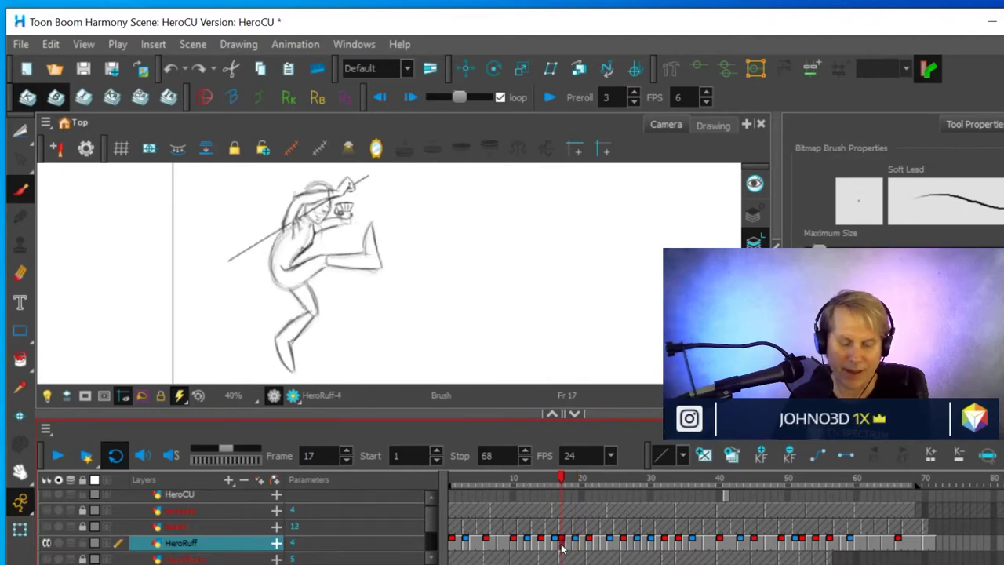
{"action": "left_click", "coordinate": [575, 547]}
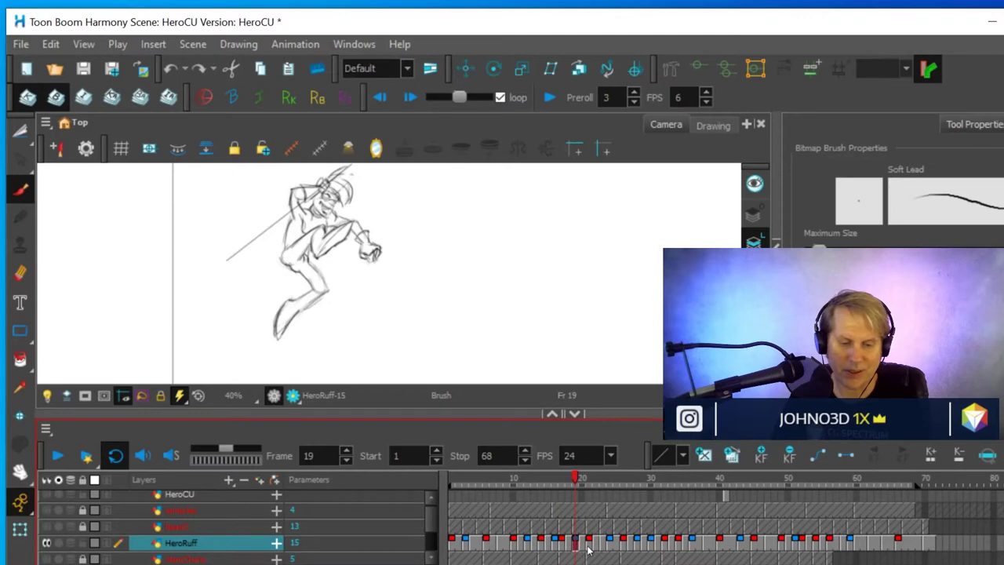
{"action": "left_click", "coordinate": [587, 546]}
{"action": "left_click", "coordinate": [574, 547]}
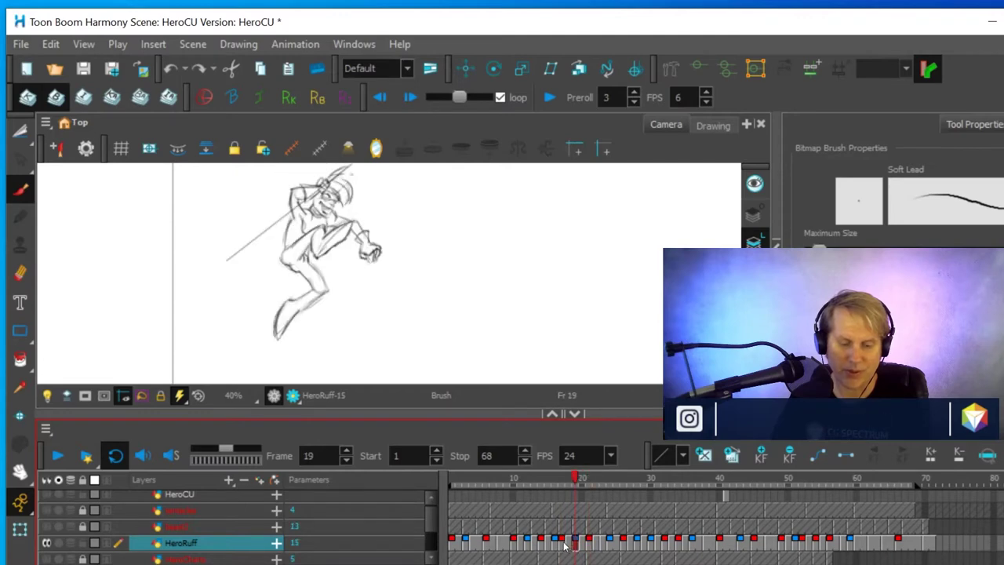
{"action": "left_click", "coordinate": [562, 546]}
{"action": "left_click", "coordinate": [555, 543]}
{"action": "left_click", "coordinate": [576, 547]}
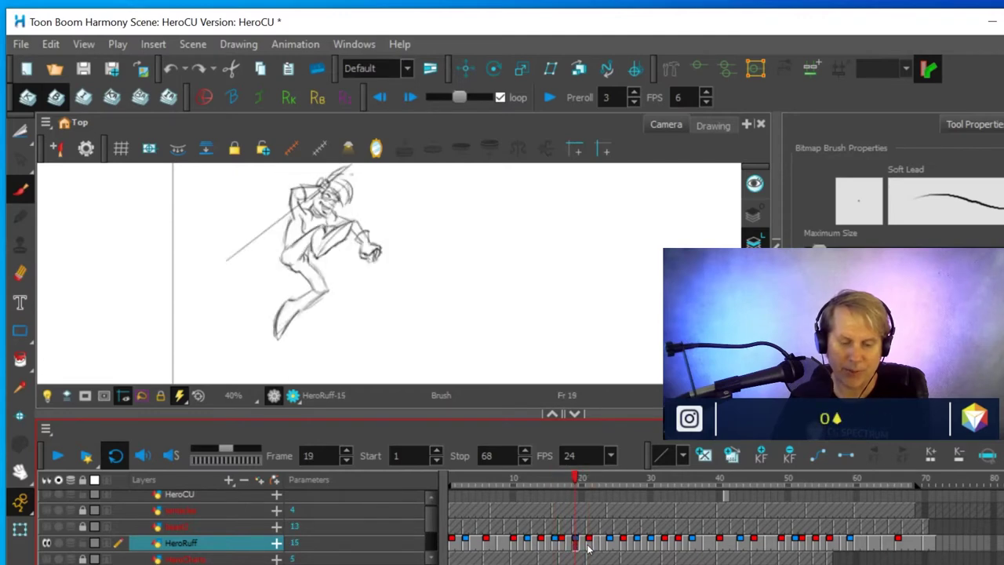
{"action": "left_click", "coordinate": [589, 547]}
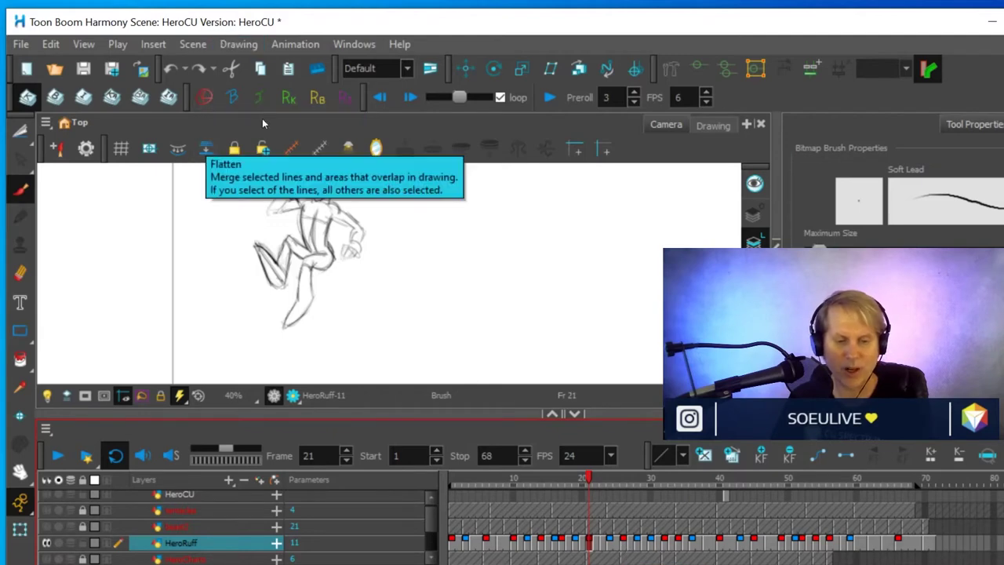
Flip repeatedly between only the key drawings at frames 21 and 26, ending on frame 21
{"action": "left_click", "coordinate": [409, 98]}
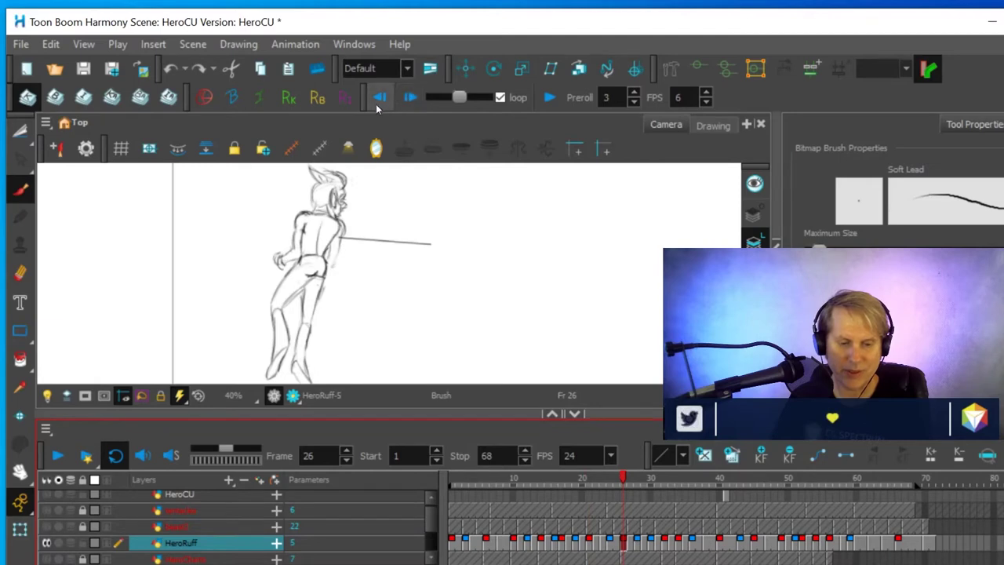
{"action": "left_click", "coordinate": [380, 98]}
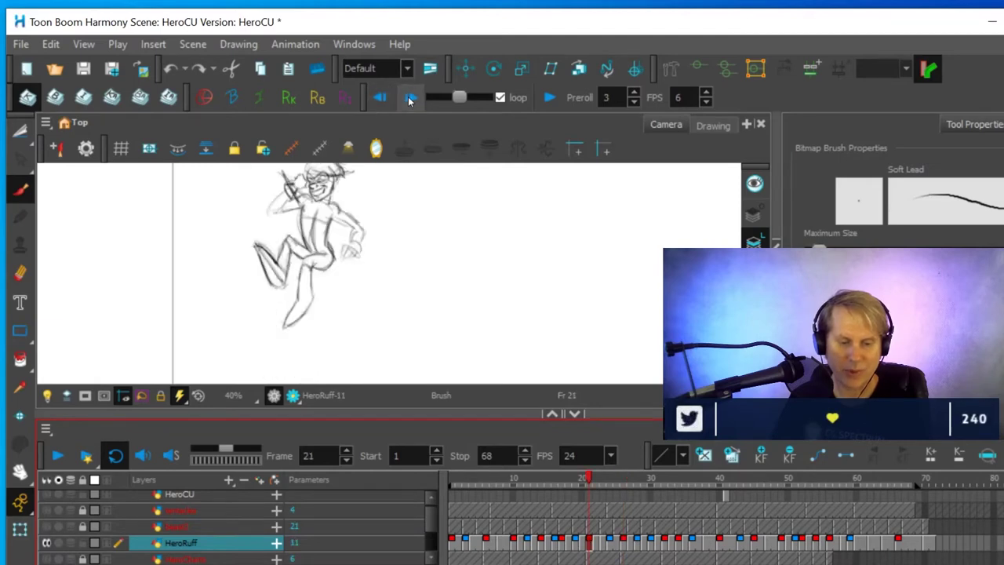
{"action": "left_click", "coordinate": [412, 100]}
{"action": "left_click", "coordinate": [381, 100]}
{"action": "left_click", "coordinate": [411, 98]}
{"action": "left_click", "coordinate": [380, 98]}
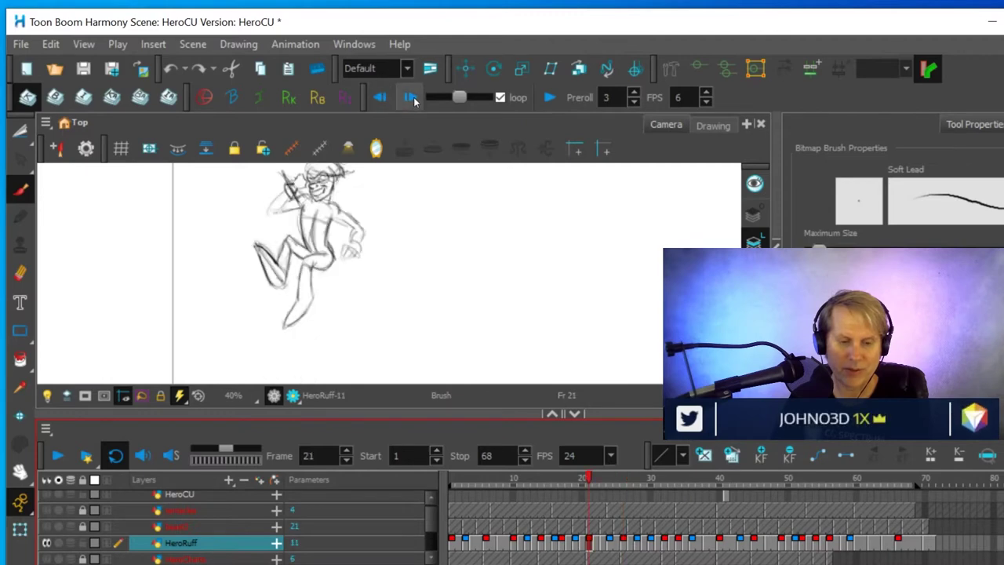
{"action": "left_click", "coordinate": [411, 99]}
{"action": "left_click", "coordinate": [380, 98]}
{"action": "left_click", "coordinate": [411, 98]}
{"action": "left_click", "coordinate": [379, 98]}
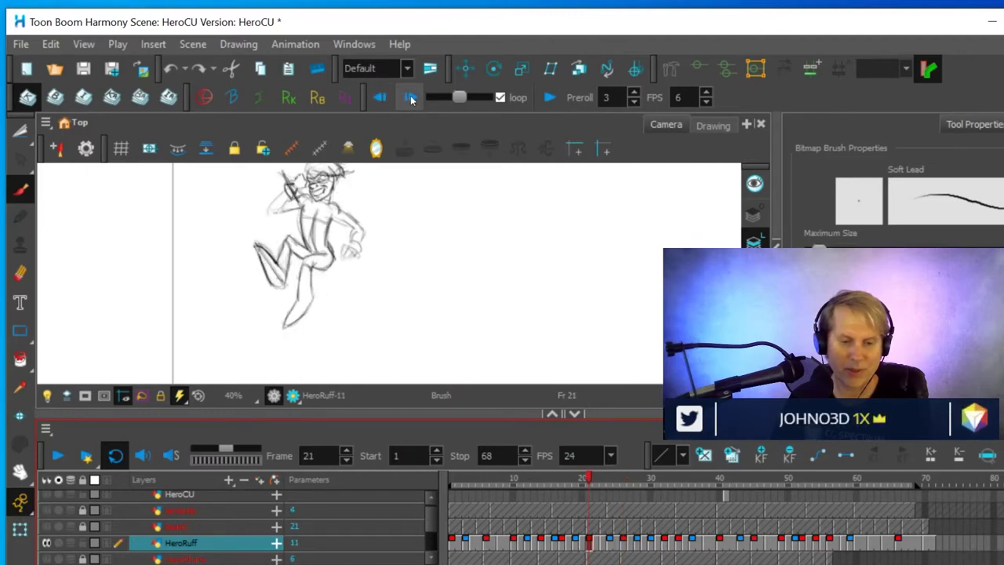
{"action": "left_click", "coordinate": [411, 98]}
{"action": "left_click", "coordinate": [380, 98]}
{"action": "left_click", "coordinate": [412, 98]}
{"action": "left_click", "coordinate": [382, 98]}
{"action": "left_click", "coordinate": [411, 98]}
{"action": "left_click", "coordinate": [380, 98]}
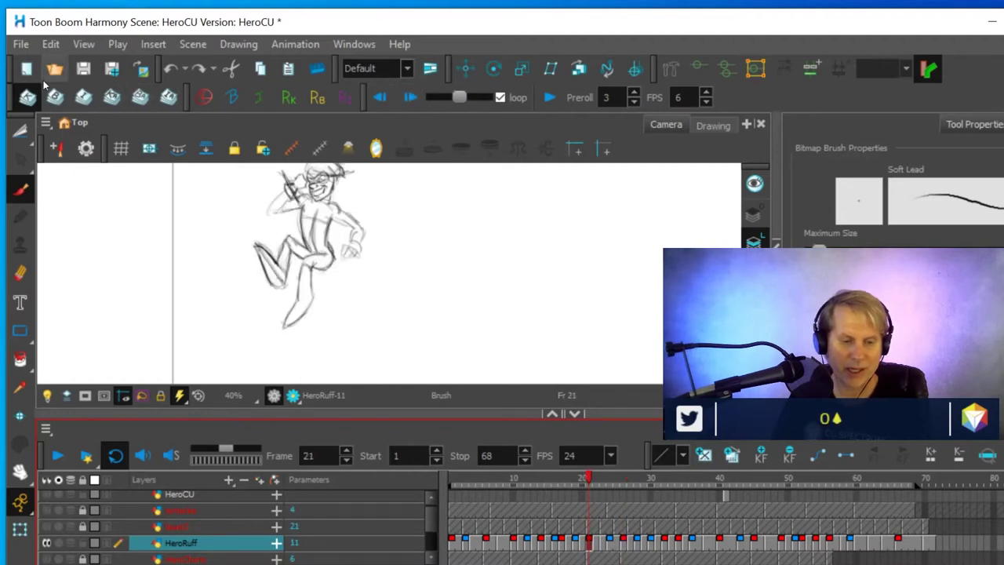
Flip through frames 21, 24 and 26 with breakdowns included to examine how the frame 24 breakdown links the two keys
{"action": "left_click", "coordinate": [410, 98]}
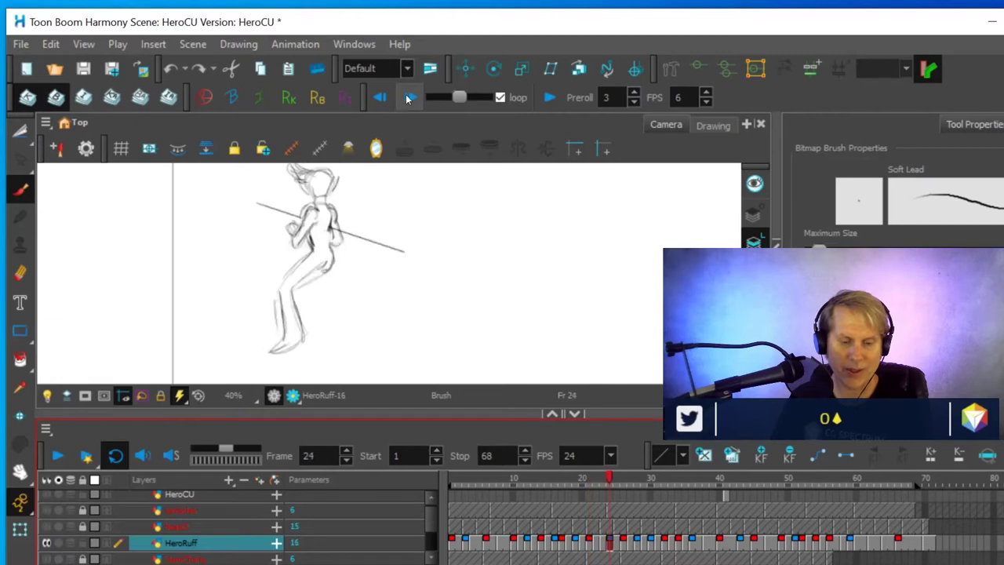
{"action": "left_click", "coordinate": [409, 98]}
{"action": "left_click", "coordinate": [382, 98]}
{"action": "left_click", "coordinate": [379, 98]}
{"action": "left_click", "coordinate": [410, 98]}
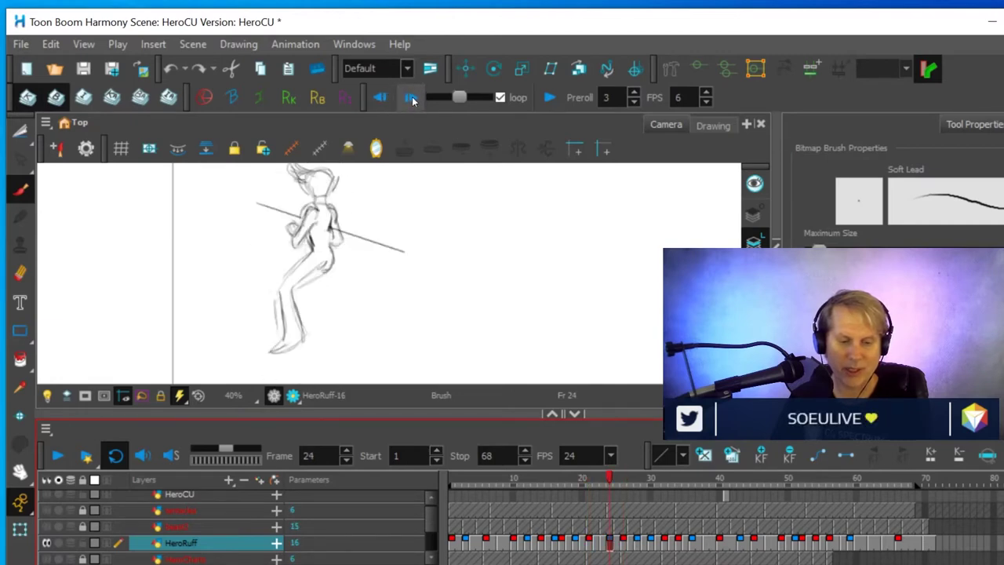
{"action": "left_click", "coordinate": [410, 98]}
{"action": "left_click", "coordinate": [379, 98]}
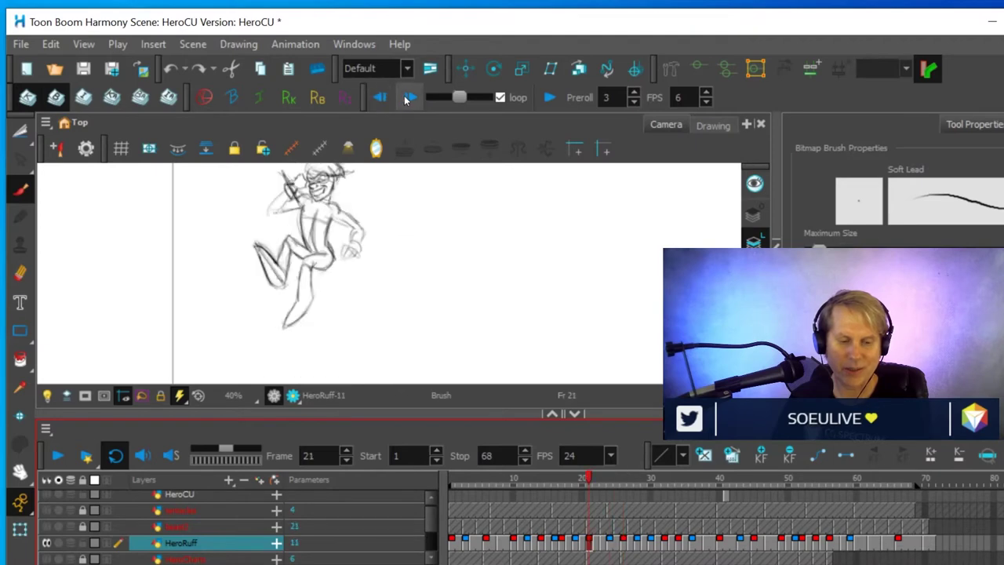
{"action": "left_click", "coordinate": [408, 98]}
{"action": "left_click", "coordinate": [407, 98]}
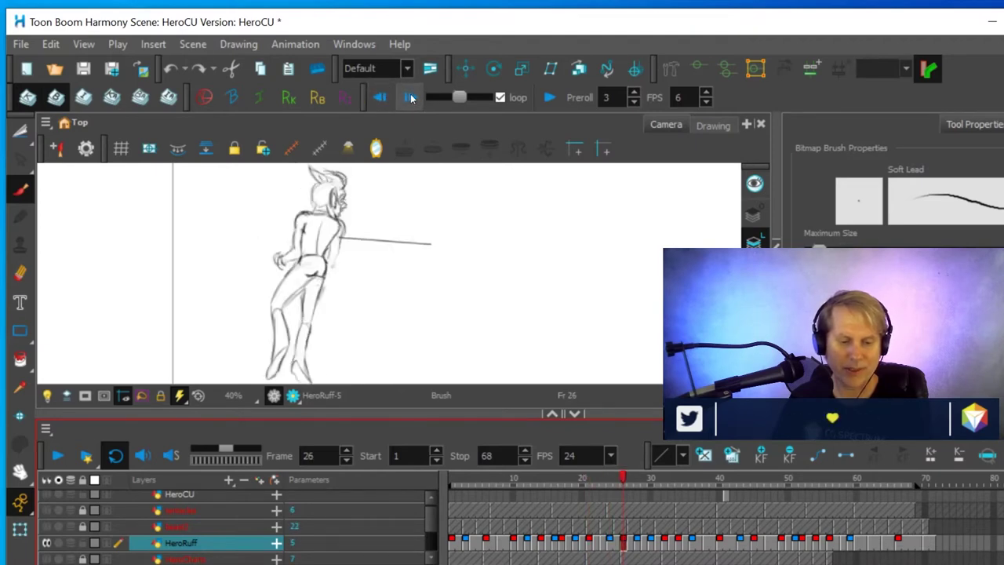
{"action": "left_click", "coordinate": [410, 98]}
{"action": "left_click", "coordinate": [380, 98]}
{"action": "left_click", "coordinate": [380, 98]}
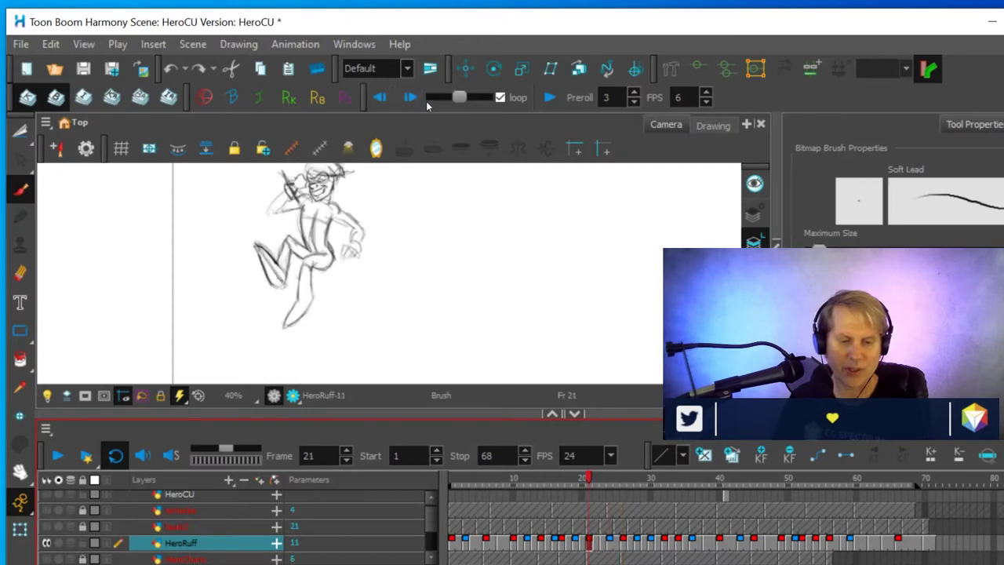
{"action": "left_click", "coordinate": [407, 98]}
{"action": "left_click", "coordinate": [407, 98]}
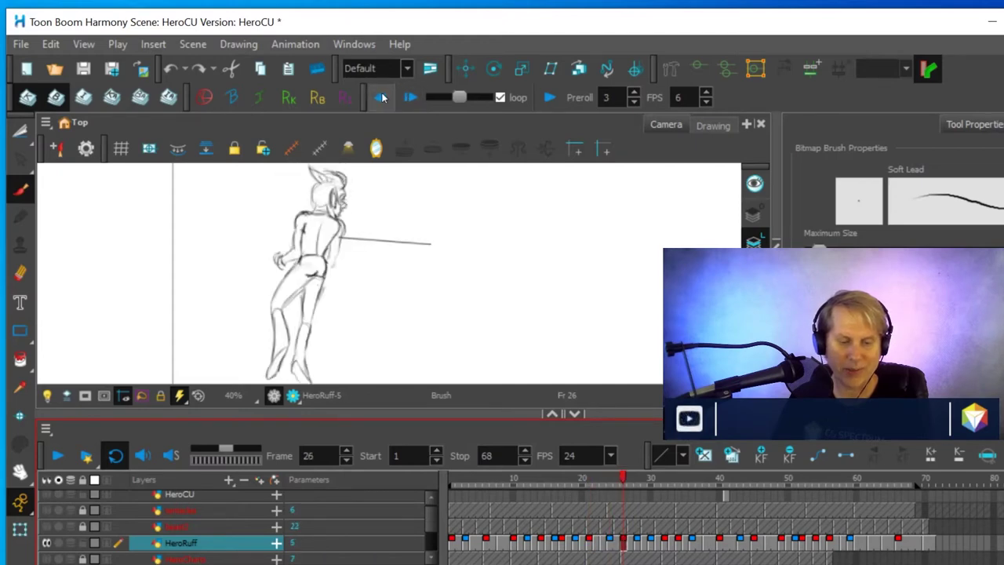
{"action": "left_click", "coordinate": [381, 98]}
{"action": "left_click", "coordinate": [412, 98]}
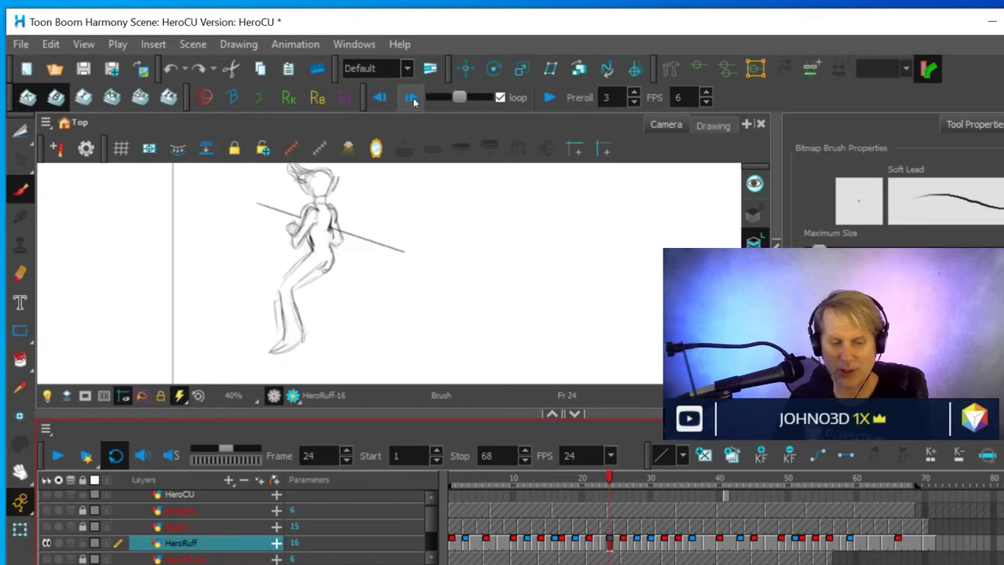
Keep flipping back and forth between the frame 21 and 26 keys through the frame 24 breakdown, ending on frame 21
{"action": "left_click", "coordinate": [413, 100]}
{"action": "left_click", "coordinate": [380, 100]}
{"action": "left_click", "coordinate": [379, 100]}
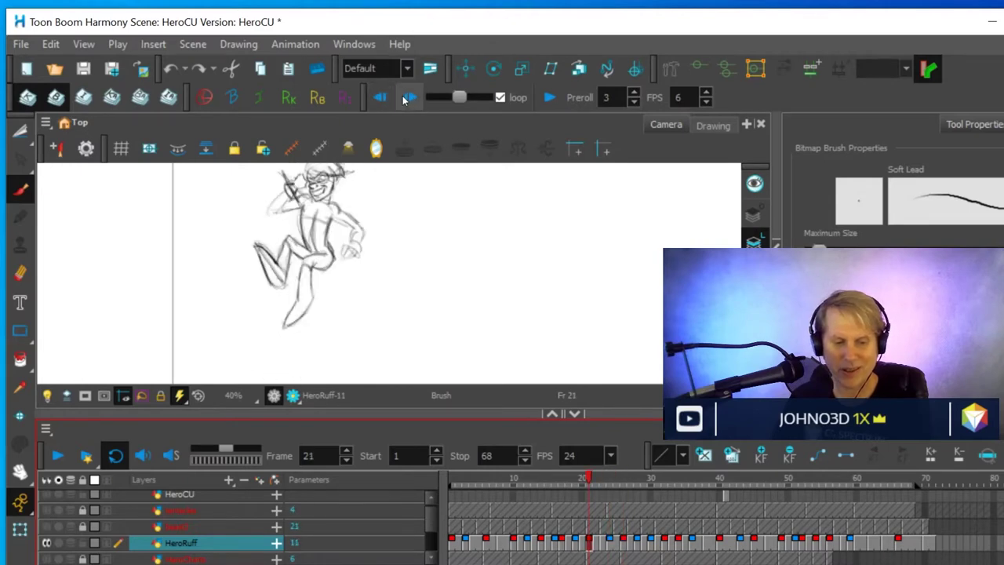
{"action": "left_click", "coordinate": [407, 98]}
{"action": "left_click", "coordinate": [410, 98]}
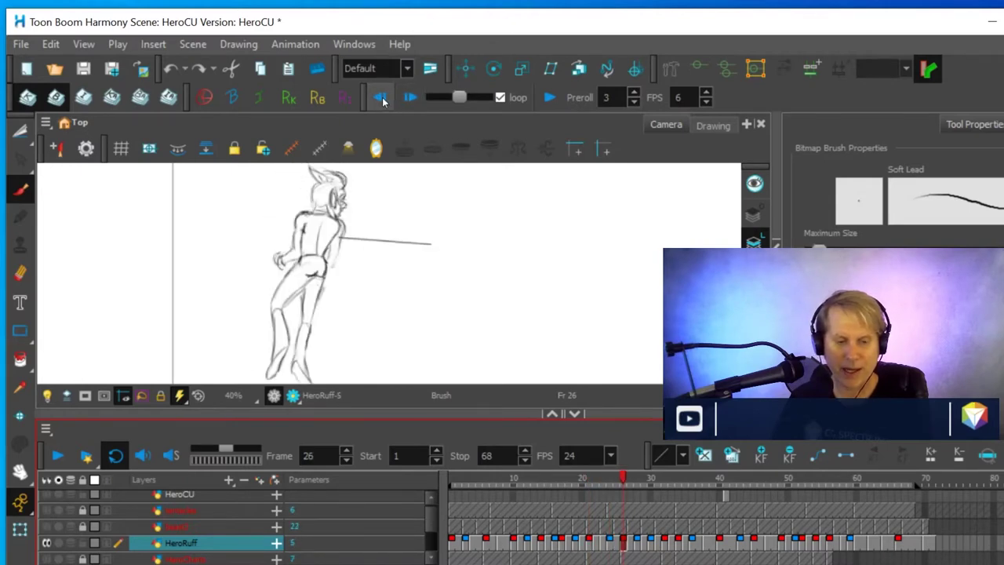
{"action": "left_click", "coordinate": [382, 99]}
{"action": "left_click", "coordinate": [382, 99]}
{"action": "left_click", "coordinate": [410, 98]}
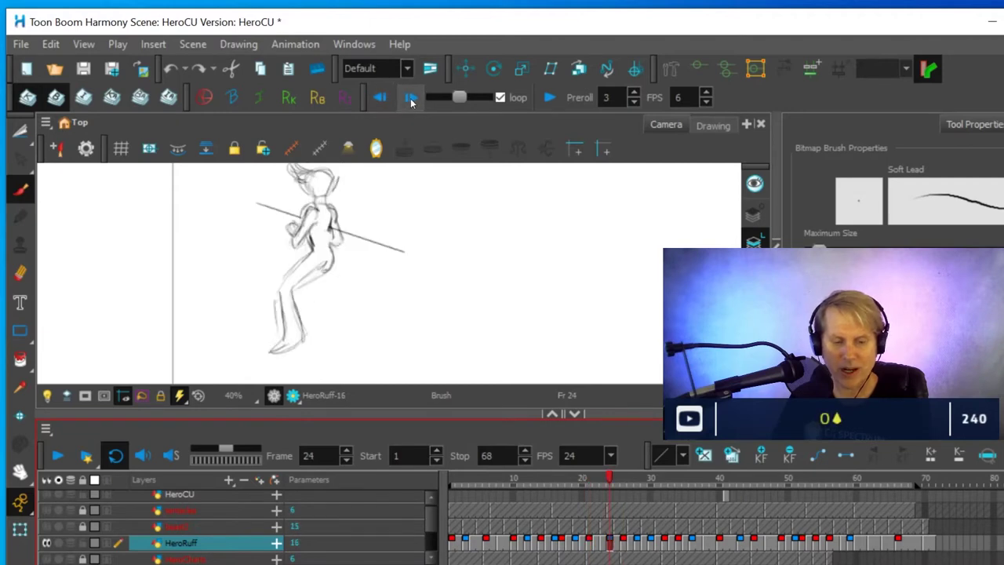
{"action": "left_click", "coordinate": [410, 98]}
{"action": "left_click", "coordinate": [379, 98]}
{"action": "left_click", "coordinate": [379, 98]}
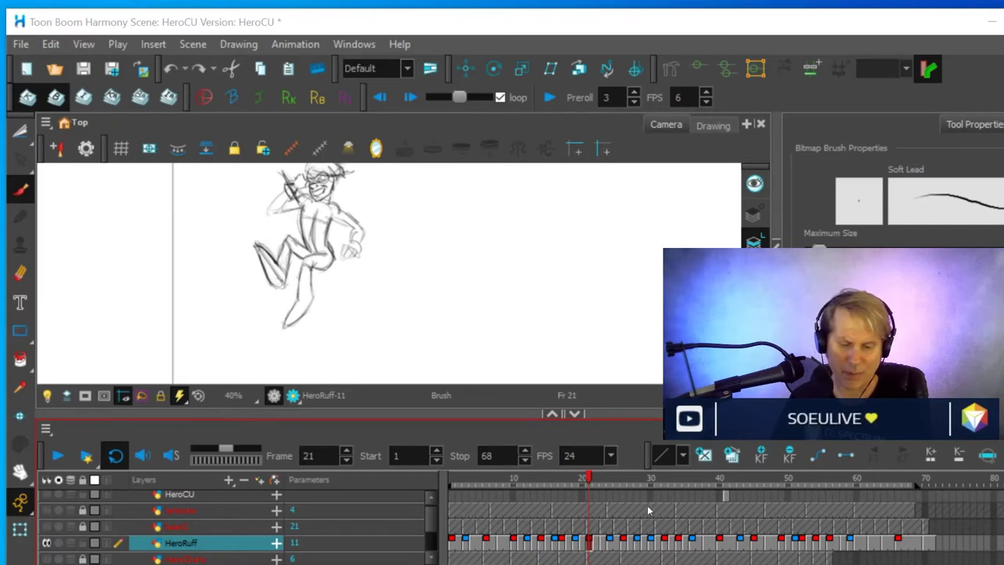
Exclude breakdowns from flipping and compare the HeroRuff keys at frames 26 and 32, framing the full lunge pose at 32%
{"action": "left_click_drag", "start_coordinate": [601, 482], "coordinate": [625, 483]}
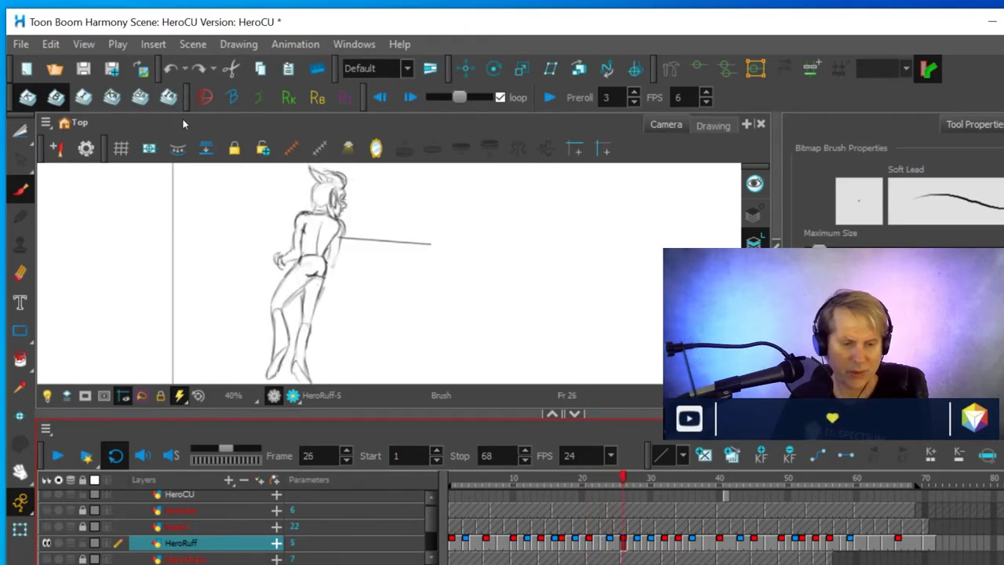
{"action": "left_click", "coordinate": [412, 98]}
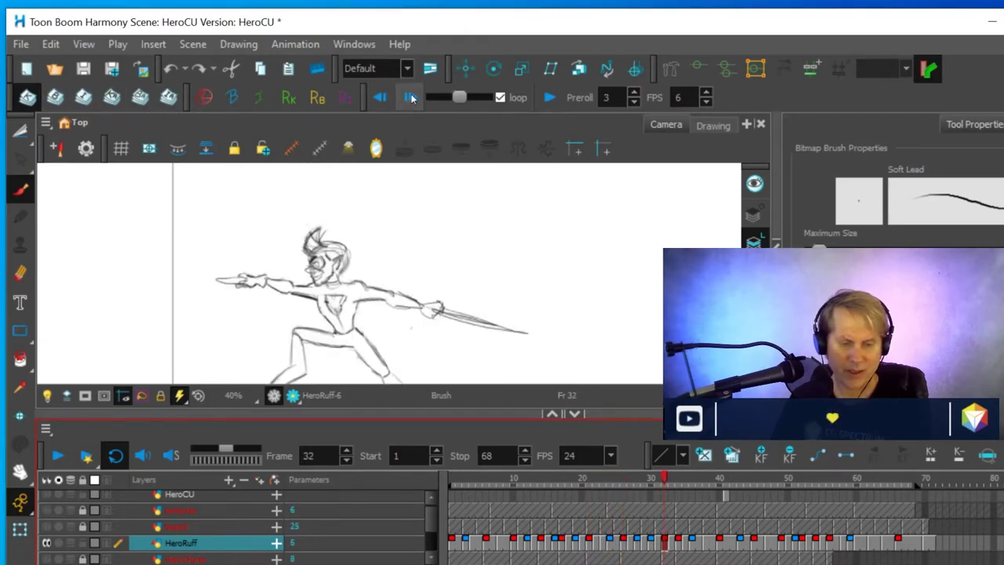
{"action": "left_click", "coordinate": [379, 98]}
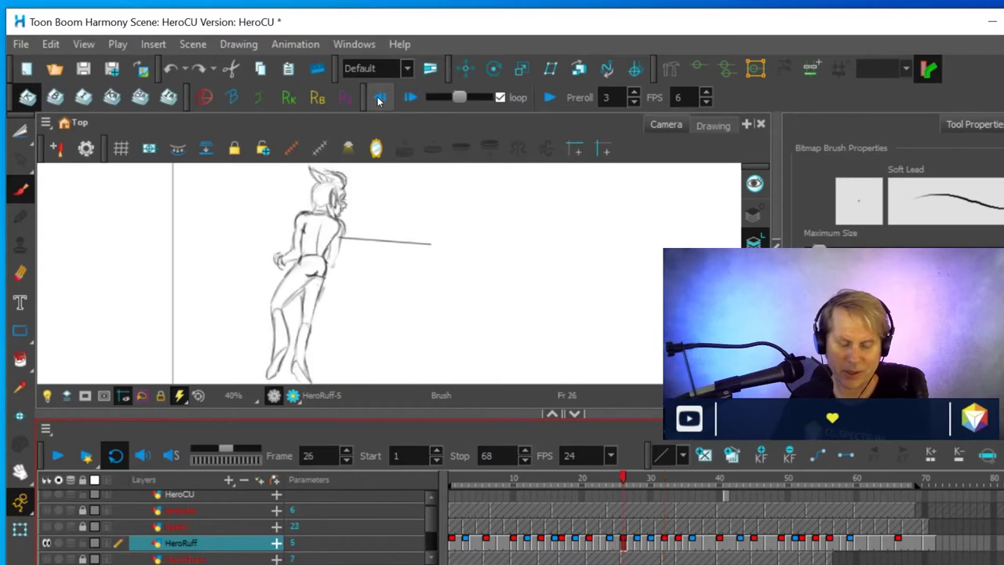
{"action": "left_click", "coordinate": [412, 99]}
{"action": "scroll", "coordinate": [463, 258], "scroll_direction": "down", "scroll_amount": 1}
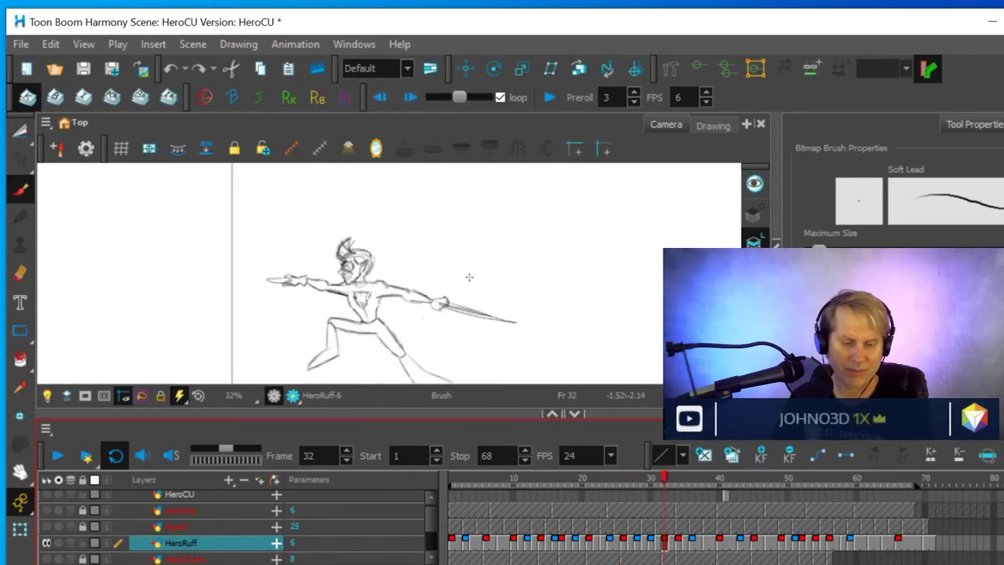
{"action": "left_click_drag", "start_coordinate": [518, 278], "coordinate": [497, 259]}
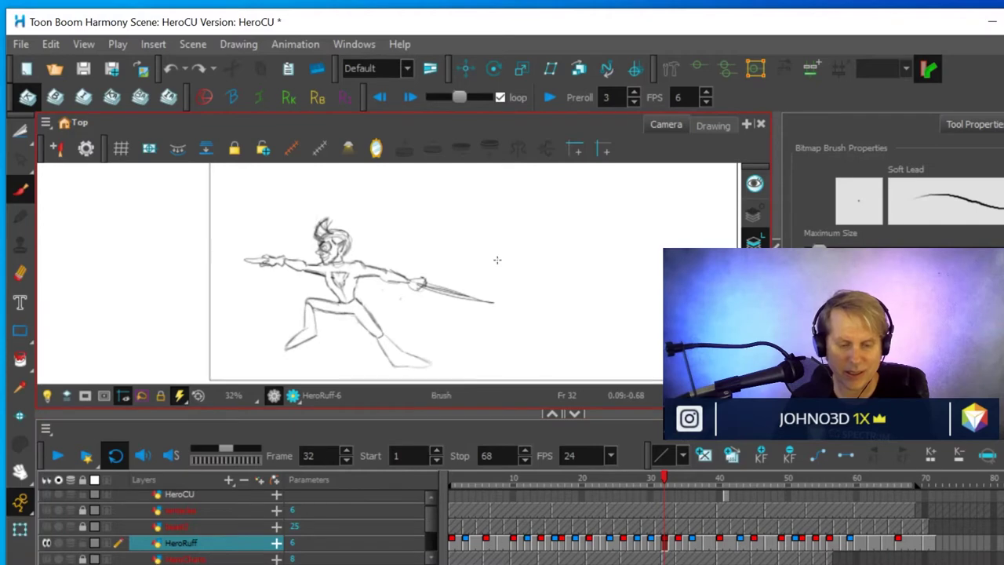
Flip repeatedly between only the frame 26 and frame 32 keys to compare the airborne and lunge poses, ending on frame 26
{"action": "left_click", "coordinate": [379, 97]}
{"action": "left_click", "coordinate": [410, 98]}
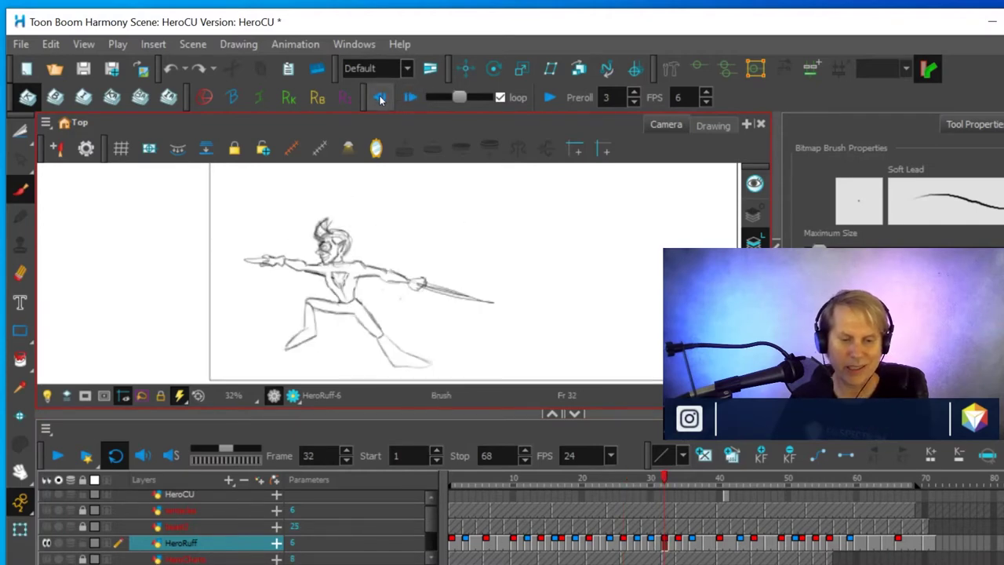
{"action": "left_click", "coordinate": [380, 98]}
{"action": "left_click", "coordinate": [409, 97]}
{"action": "left_click", "coordinate": [380, 98]}
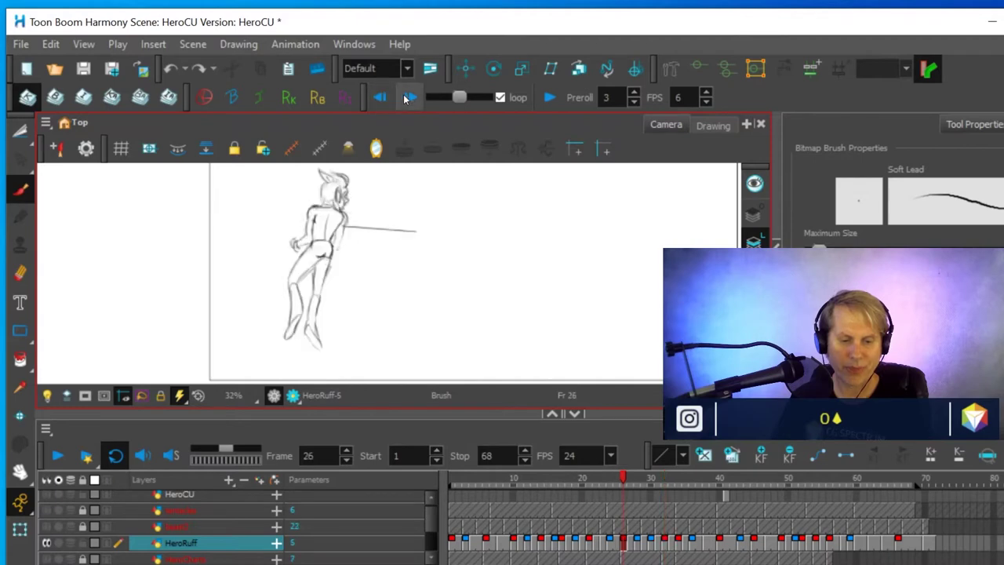
{"action": "left_click", "coordinate": [410, 98]}
{"action": "left_click", "coordinate": [379, 98]}
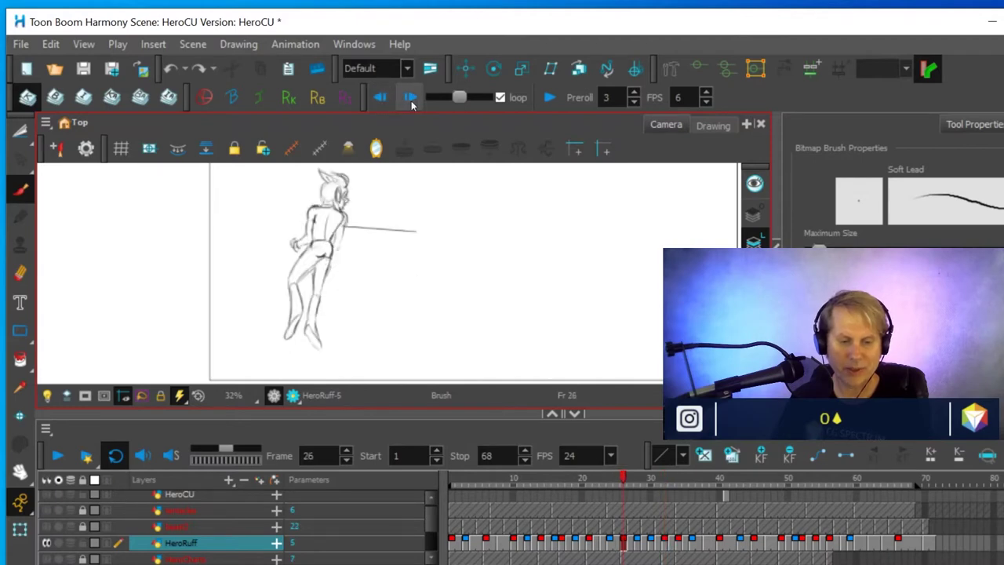
{"action": "left_click", "coordinate": [410, 97]}
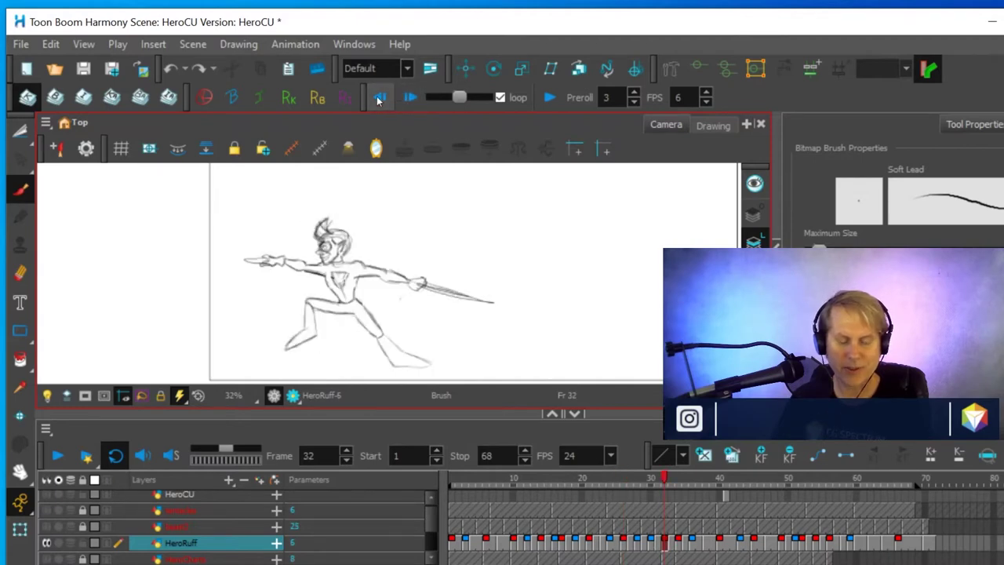
{"action": "left_click", "coordinate": [380, 97]}
{"action": "left_click", "coordinate": [409, 98]}
{"action": "left_click", "coordinate": [379, 97]}
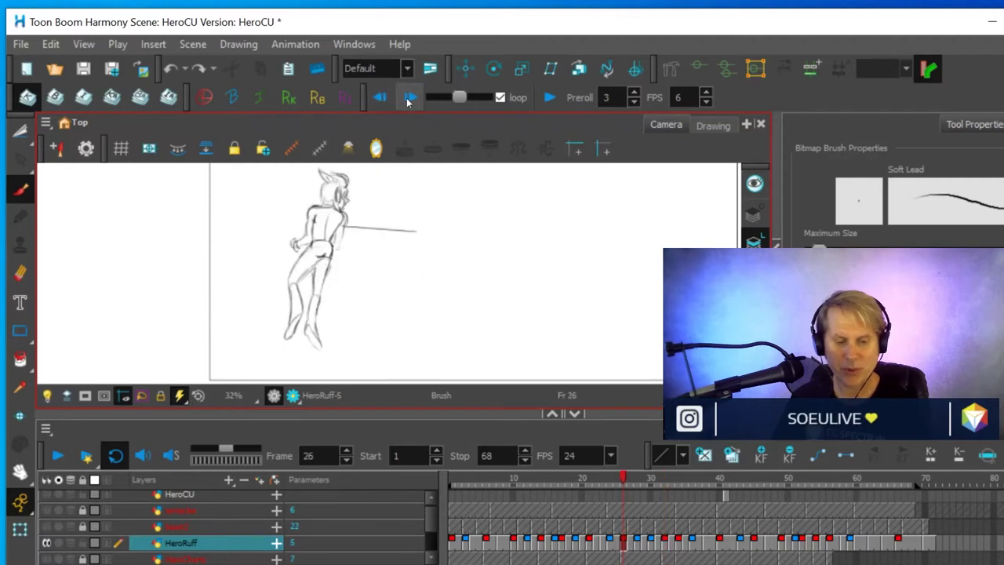
{"action": "left_click", "coordinate": [410, 98]}
{"action": "left_click", "coordinate": [380, 98]}
{"action": "left_click", "coordinate": [410, 98]}
{"action": "left_click", "coordinate": [380, 98]}
{"action": "left_click", "coordinate": [409, 97]}
{"action": "left_click", "coordinate": [379, 97]}
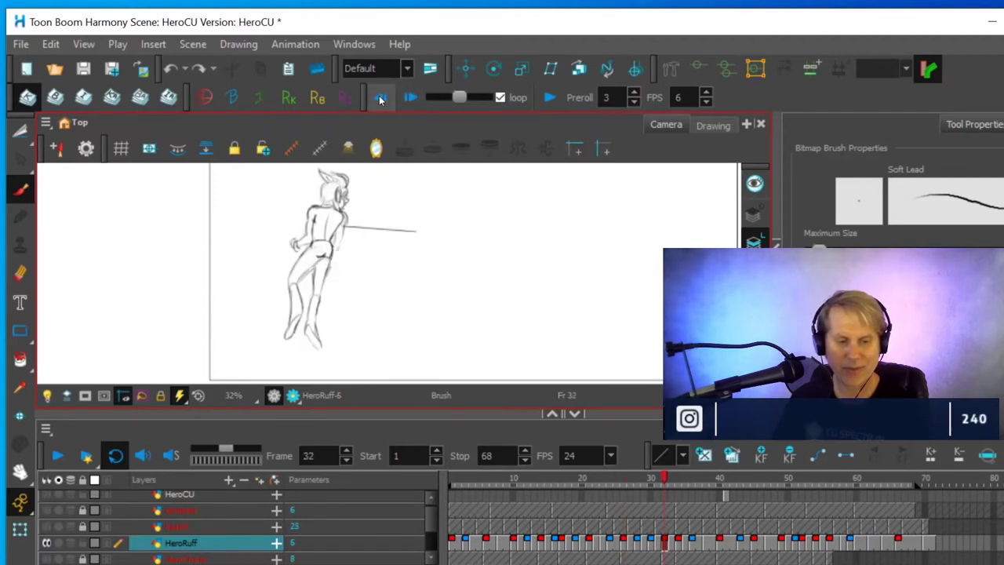
Include breakdowns in the flipping and examine the drawings from frame 26 through 28 and 30 to 32, ending on frame 30
{"action": "left_click", "coordinate": [59, 100]}
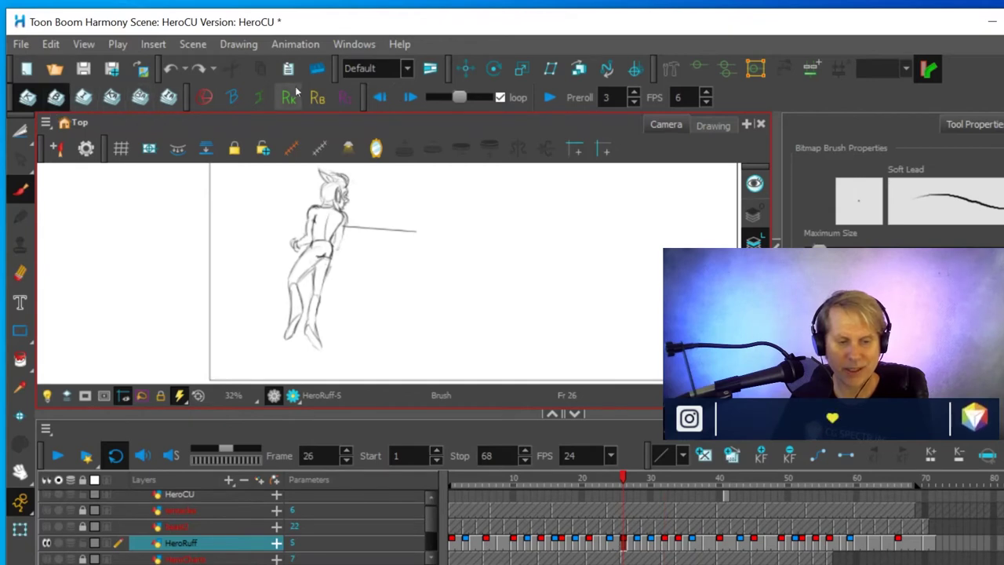
{"action": "left_click", "coordinate": [410, 100]}
{"action": "left_click", "coordinate": [409, 100]}
{"action": "left_click", "coordinate": [410, 99]}
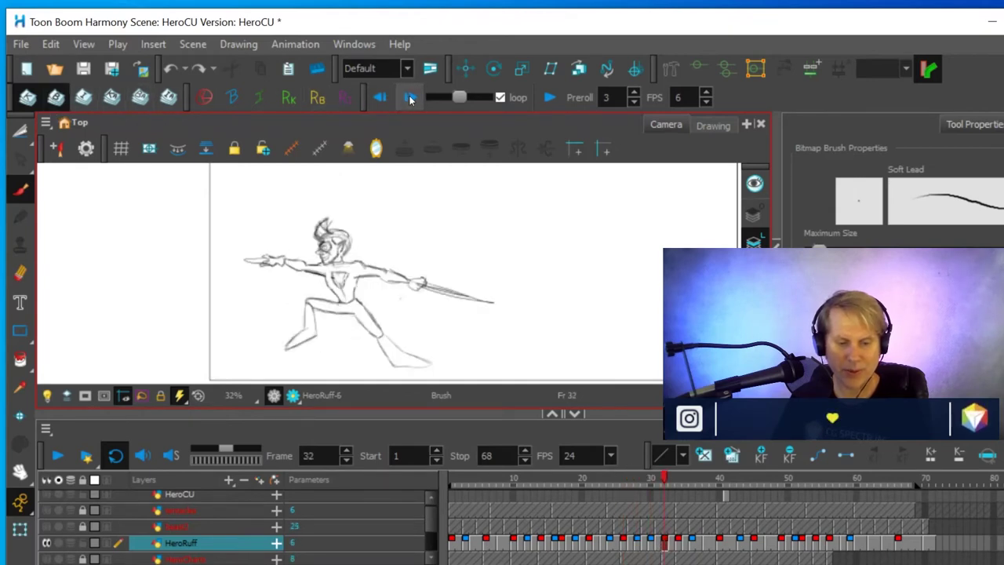
{"action": "left_click", "coordinate": [381, 98]}
{"action": "left_click", "coordinate": [380, 97]}
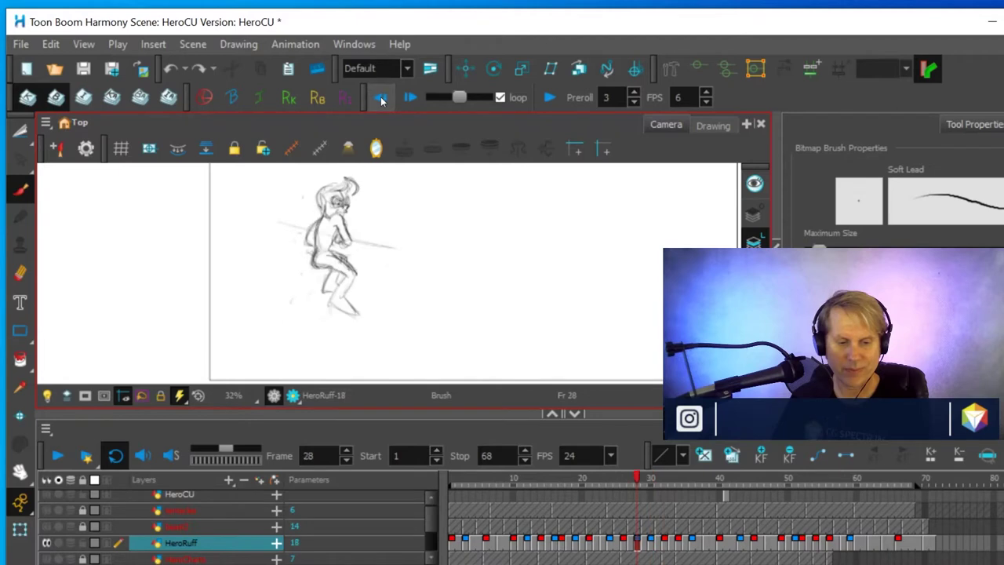
{"action": "left_click", "coordinate": [381, 97]}
{"action": "left_click", "coordinate": [409, 97]}
{"action": "left_click", "coordinate": [410, 97]}
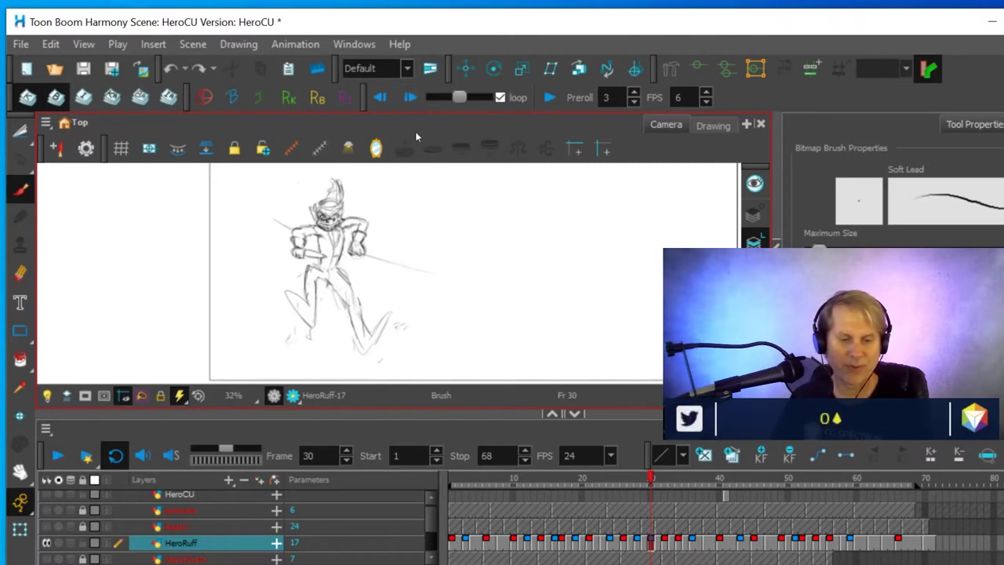
Flip between the frame 26 and 32 keys to examine how the frame 28 and 30 breakdowns shape the turn, ending on frame 32
{"action": "left_click", "coordinate": [376, 98]}
{"action": "left_click", "coordinate": [376, 98]}
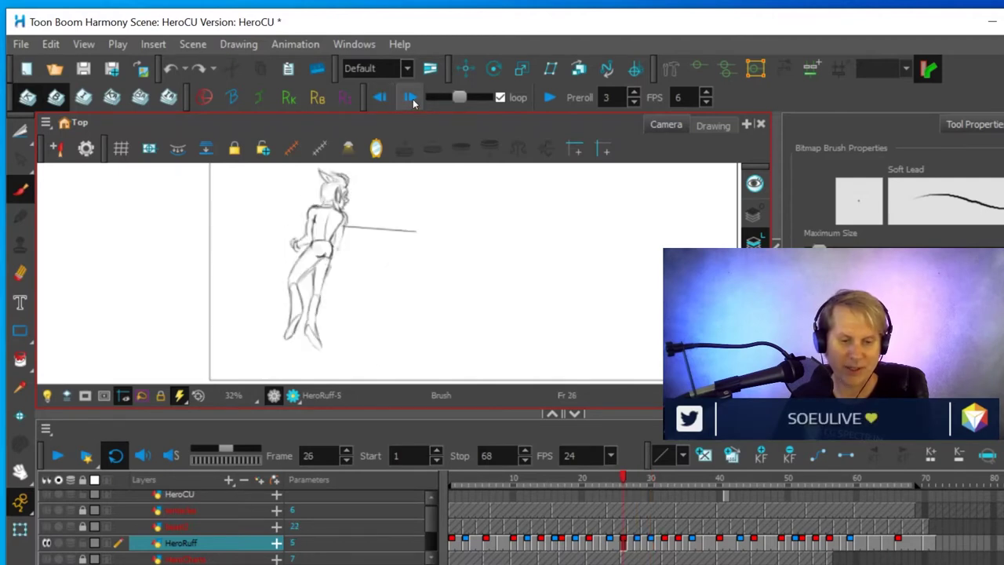
{"action": "left_click", "coordinate": [411, 98]}
{"action": "left_click", "coordinate": [411, 98]}
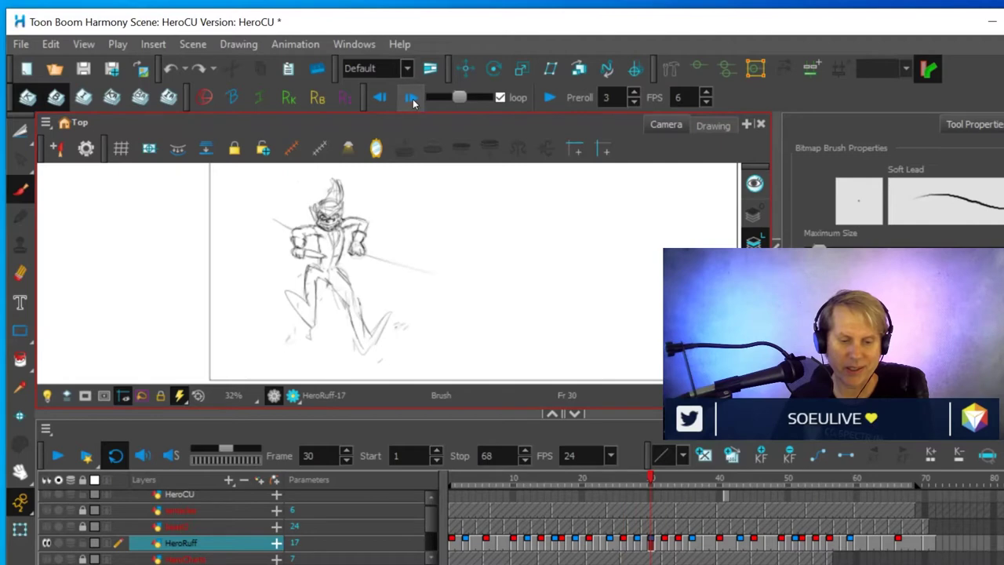
{"action": "left_click", "coordinate": [411, 98]}
{"action": "left_click", "coordinate": [383, 100]}
{"action": "left_click", "coordinate": [383, 102]}
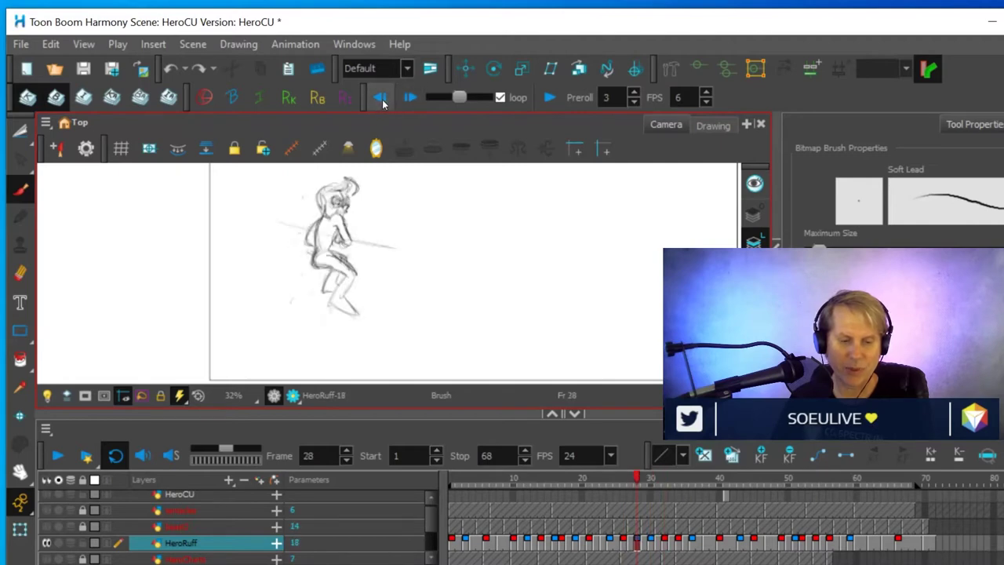
{"action": "left_click", "coordinate": [381, 99]}
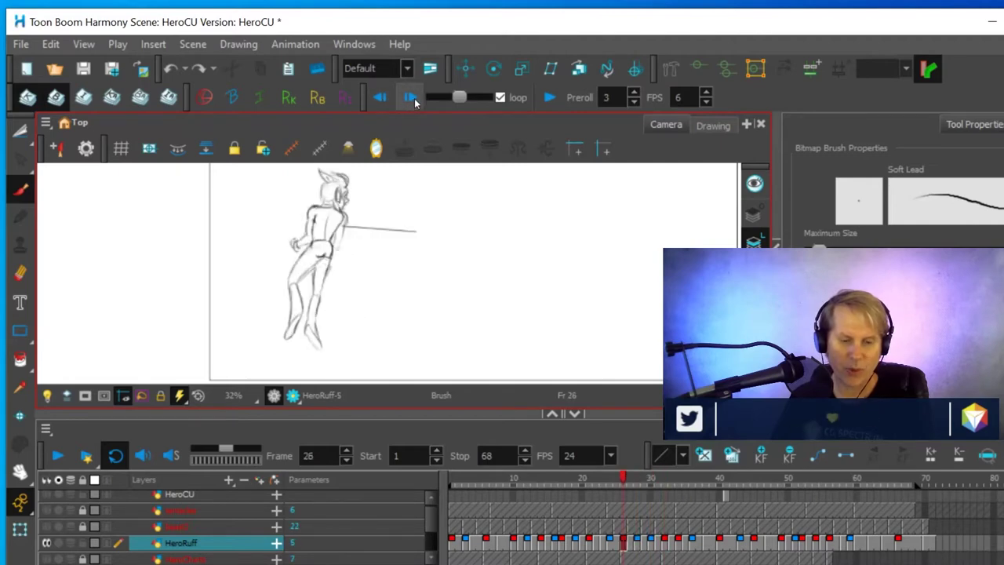
{"action": "left_click", "coordinate": [412, 98]}
{"action": "left_click", "coordinate": [412, 98]}
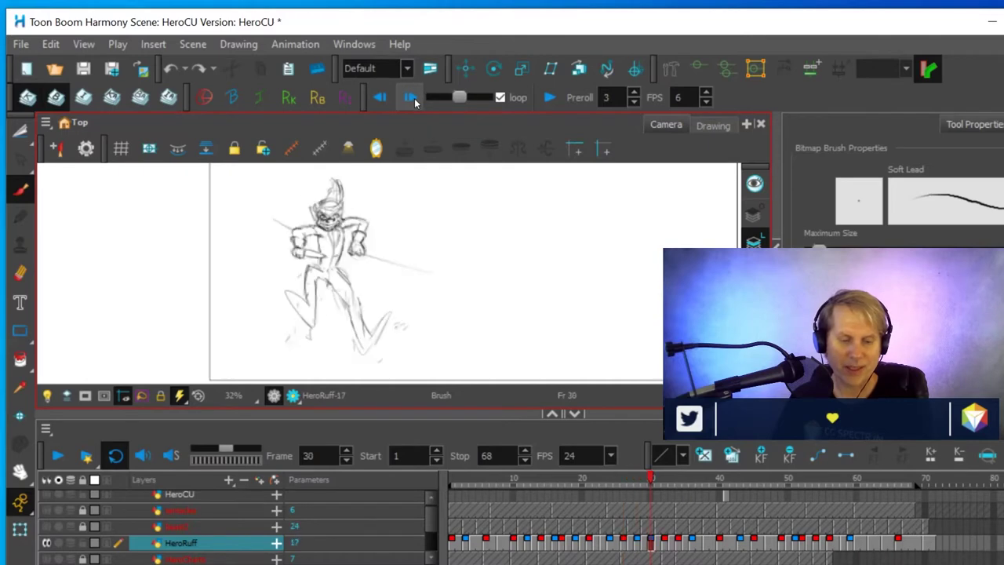
{"action": "left_click", "coordinate": [415, 98]}
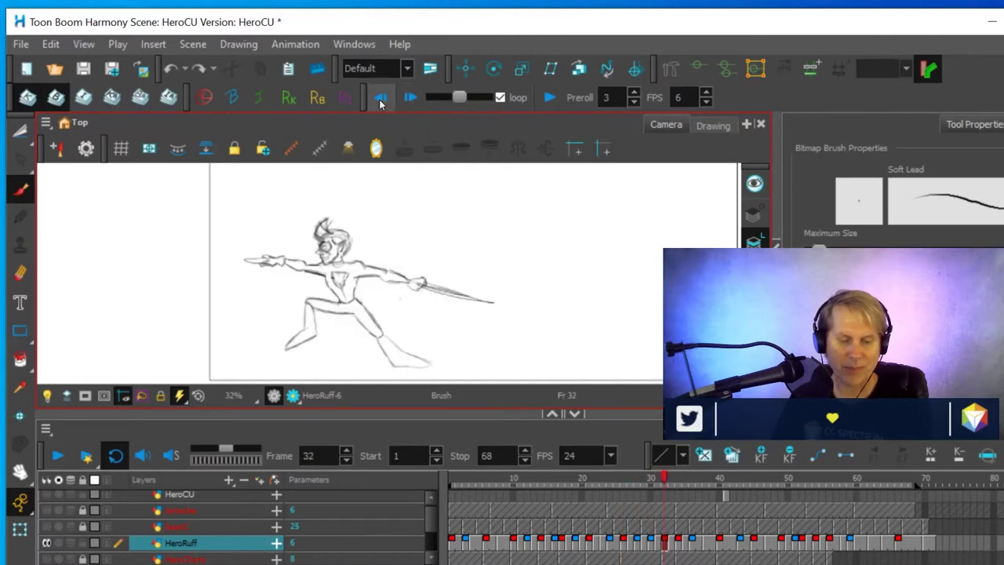
Run quickly backward and forward through frames 26, 28, 30 and 32 to judge the flow of the turn, ending on frame 32
{"action": "left_click", "coordinate": [382, 101]}
{"action": "left_click", "coordinate": [382, 100]}
{"action": "left_click", "coordinate": [381, 101]}
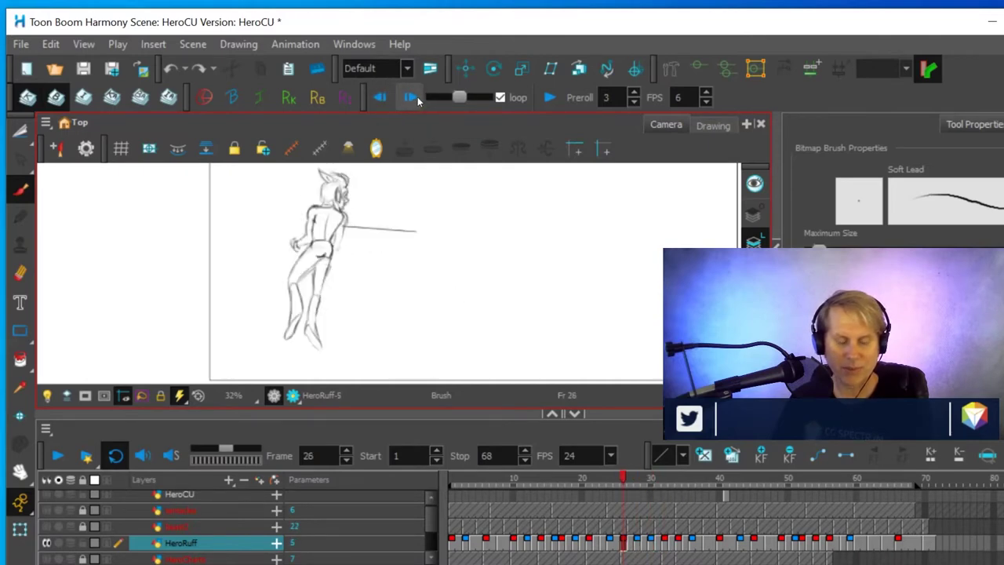
{"action": "left_click", "coordinate": [412, 98]}
{"action": "left_click", "coordinate": [412, 98]}
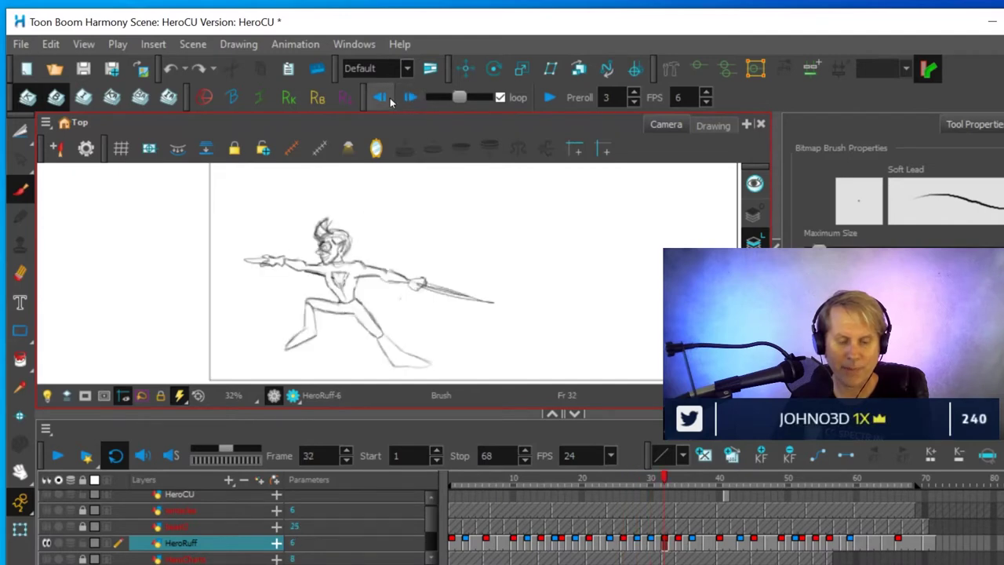
{"action": "left_click", "coordinate": [382, 97]}
{"action": "left_click", "coordinate": [382, 97]}
{"action": "left_click", "coordinate": [382, 97]}
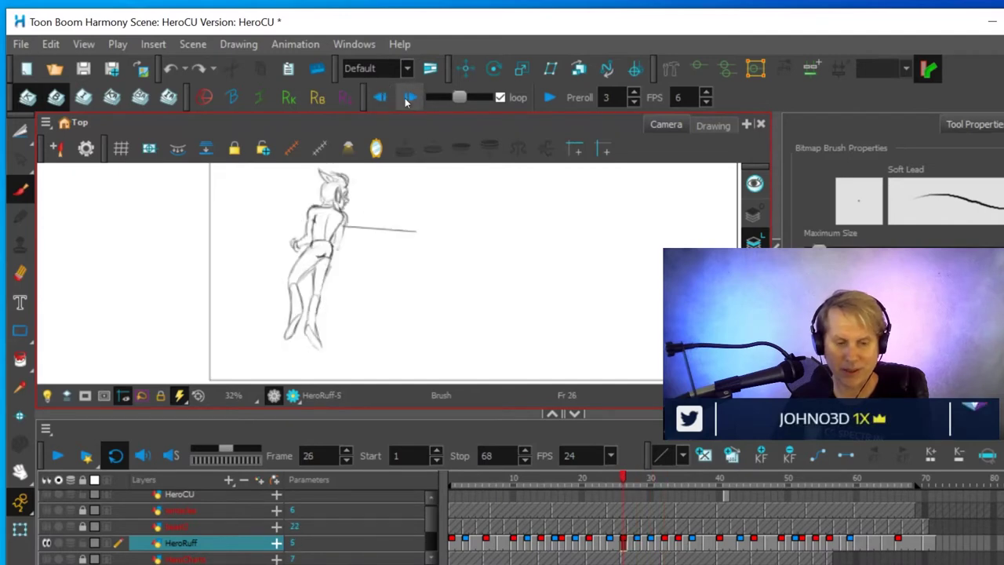
{"action": "left_click", "coordinate": [408, 98]}
{"action": "left_click", "coordinate": [408, 99]}
{"action": "left_click", "coordinate": [408, 99]}
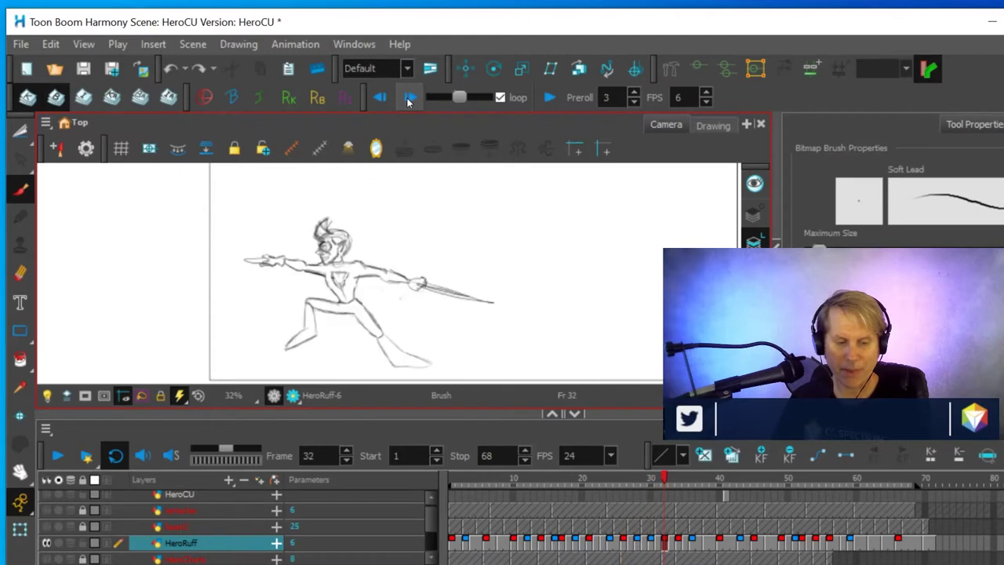
Compare the frame 32 lunge with the low crouch at frame 34 and the neighbouring frame 30 breakdown, ending on frame 32
{"action": "left_click", "coordinate": [408, 99]}
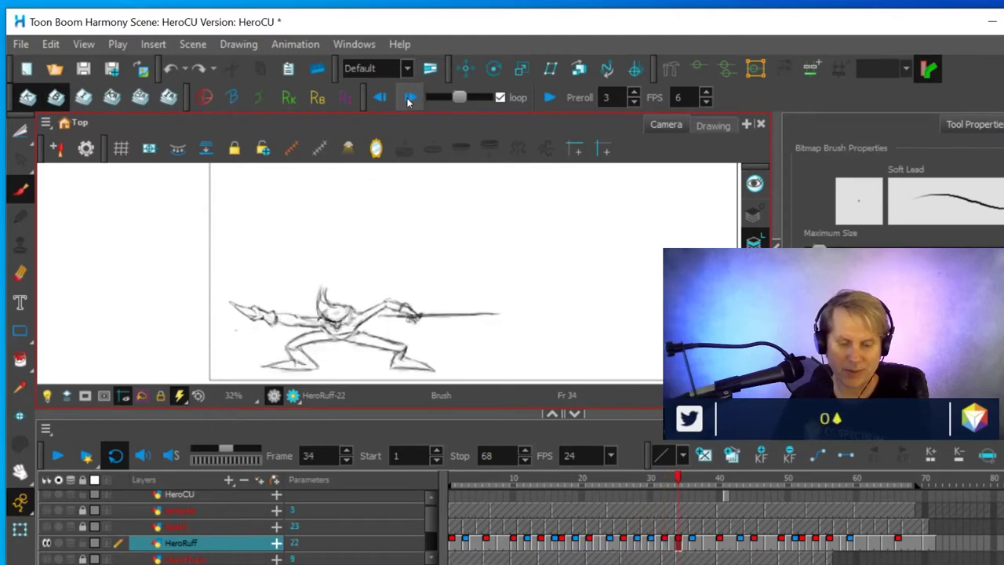
{"action": "left_click", "coordinate": [382, 97]}
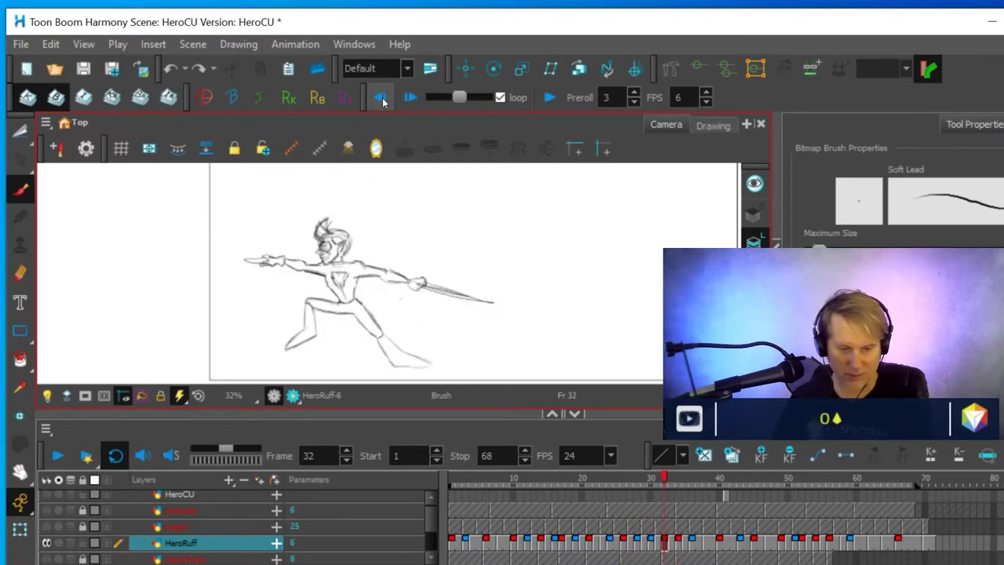
{"action": "left_click", "coordinate": [382, 98]}
{"action": "left_click", "coordinate": [411, 99]}
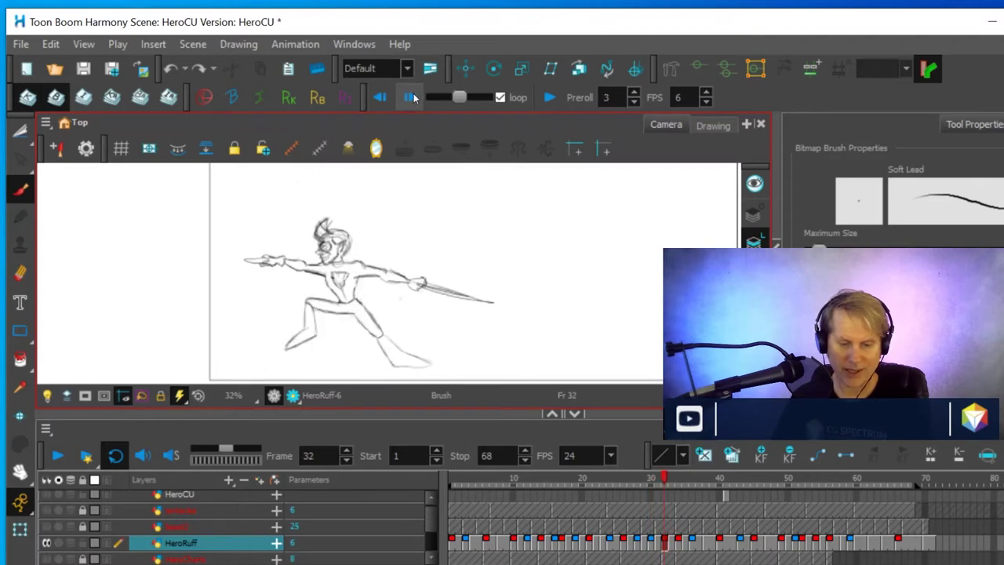
{"action": "left_click", "coordinate": [410, 98]}
{"action": "left_click", "coordinate": [382, 98]}
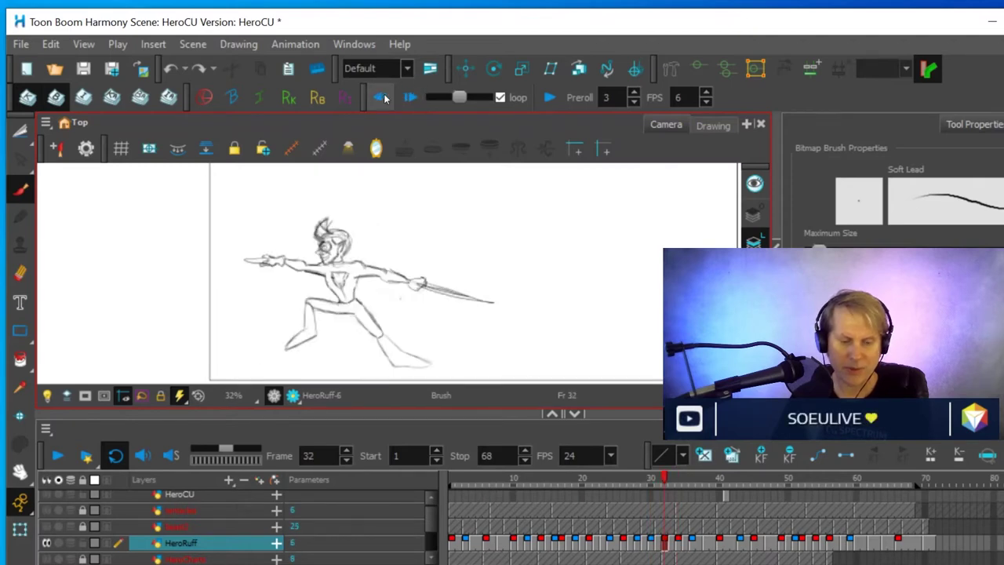
{"action": "left_click", "coordinate": [409, 98]}
{"action": "left_click", "coordinate": [380, 98]}
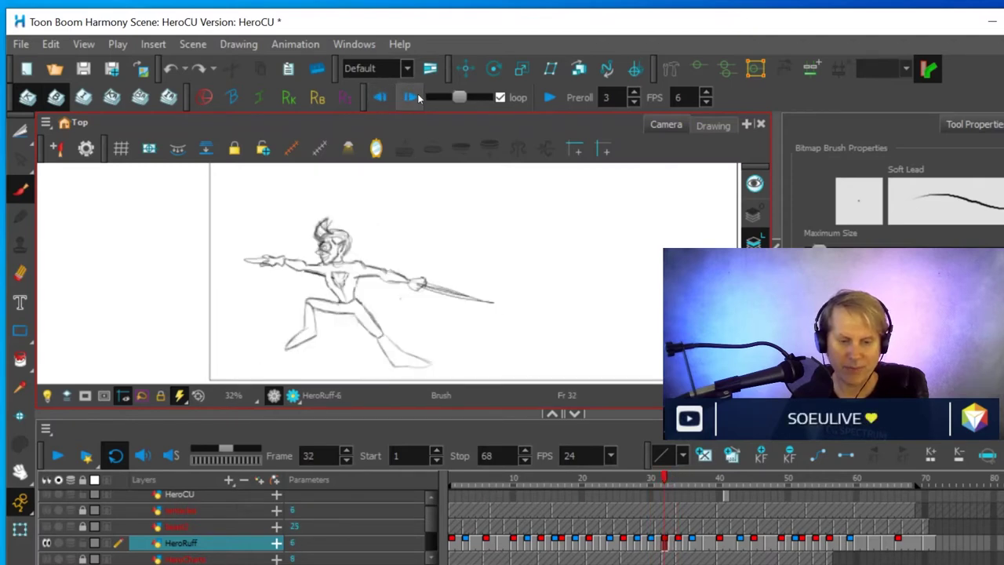
Flip forward from frame 32 through the following key and breakdown drawings, and return to the crouch at frame 34
{"action": "left_click", "coordinate": [410, 98]}
{"action": "left_click", "coordinate": [409, 98]}
{"action": "left_click", "coordinate": [410, 98]}
{"action": "left_click", "coordinate": [410, 98]}
{"action": "left_click", "coordinate": [380, 98]}
{"action": "left_click", "coordinate": [380, 98]}
{"action": "left_click", "coordinate": [380, 98]}
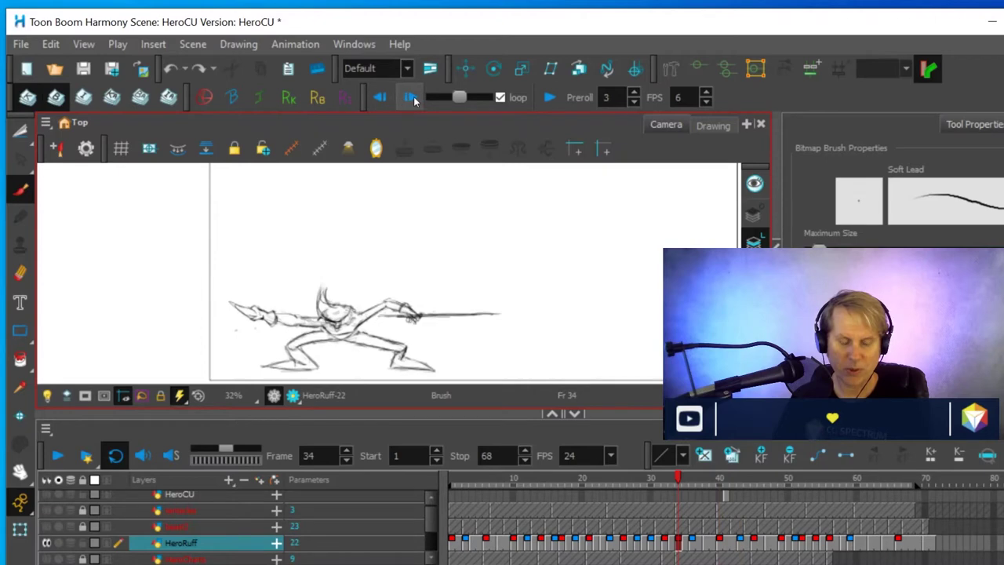
Flip forward from the crouch at frame 34 through the frame 40 key to the raised-dagger pose at frame 49
{"action": "left_click", "coordinate": [411, 98]}
{"action": "left_click", "coordinate": [411, 99]}
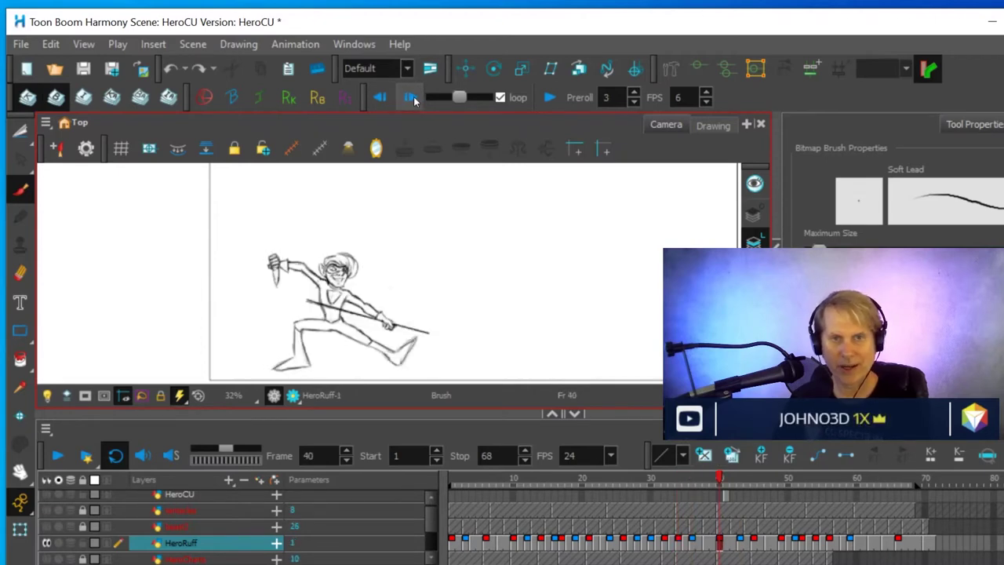
{"action": "left_click", "coordinate": [412, 97]}
{"action": "left_click", "coordinate": [412, 97]}
{"action": "left_click", "coordinate": [412, 97]}
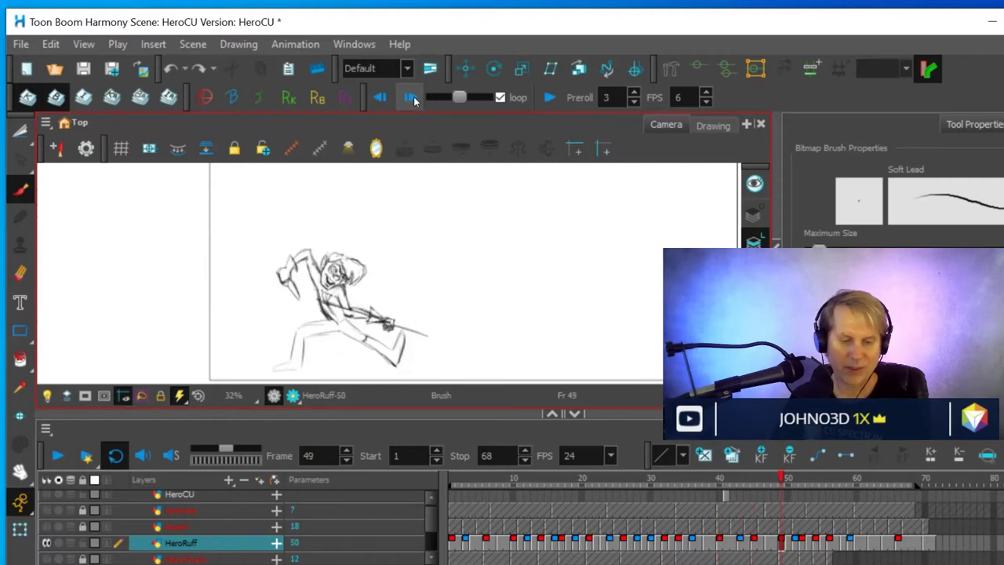
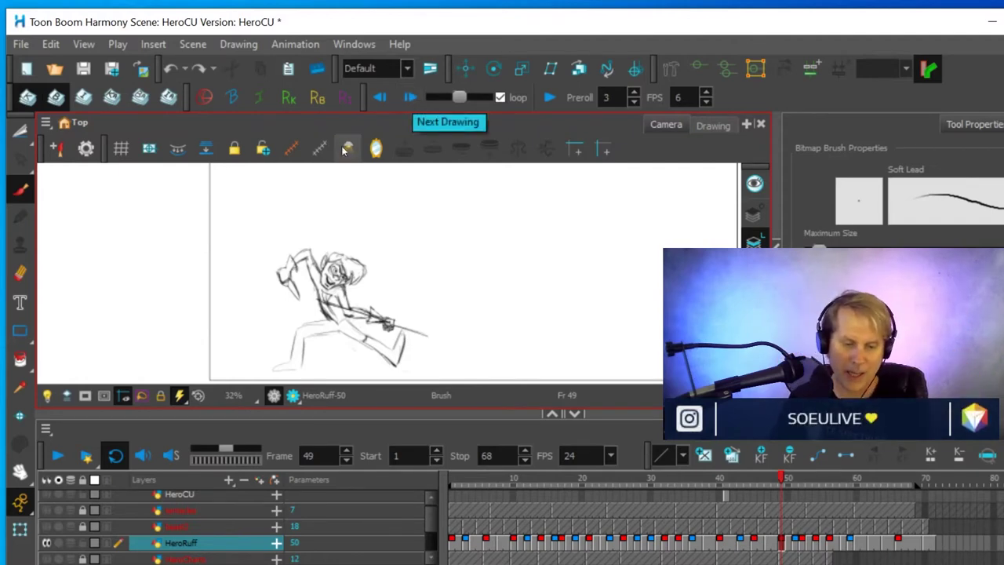
Flip forward from frame 49 through the thrust drawings at frames 51, 56 and 59, continuing until the sequence loops to frame 1
{"action": "left_click", "coordinate": [412, 97]}
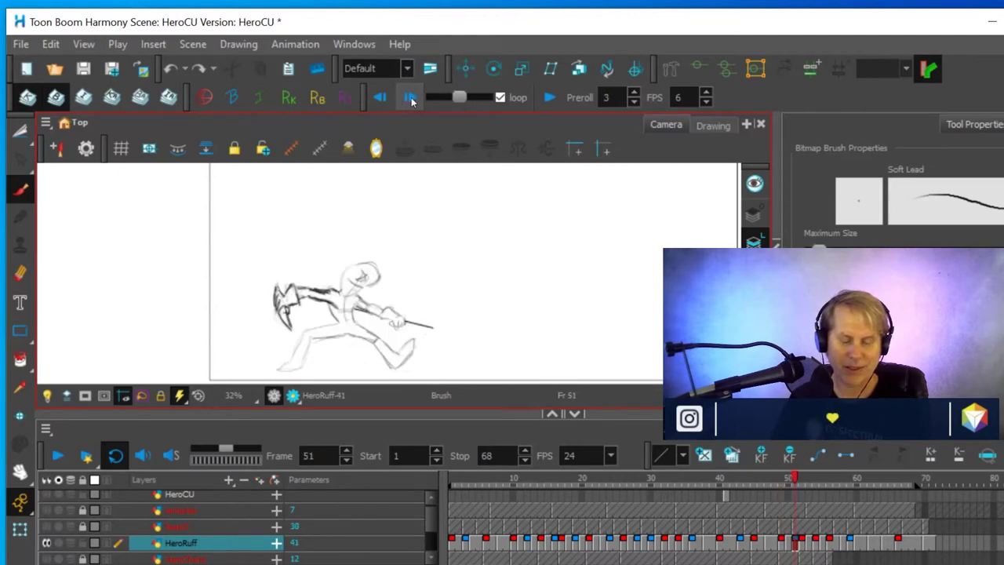
{"action": "left_click", "coordinate": [412, 98]}
{"action": "left_click", "coordinate": [412, 97]}
{"action": "left_click", "coordinate": [412, 97]}
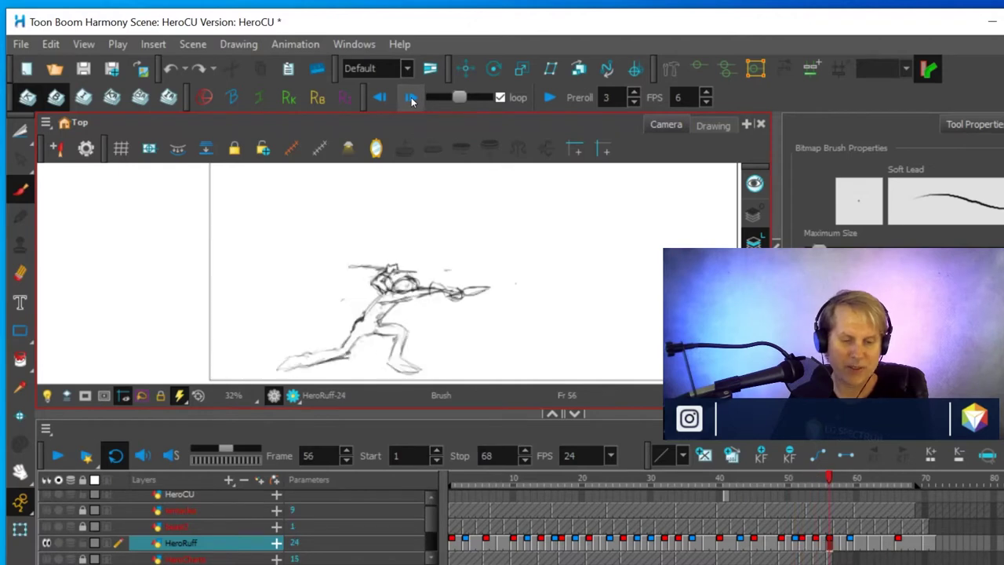
{"action": "left_click", "coordinate": [412, 97]}
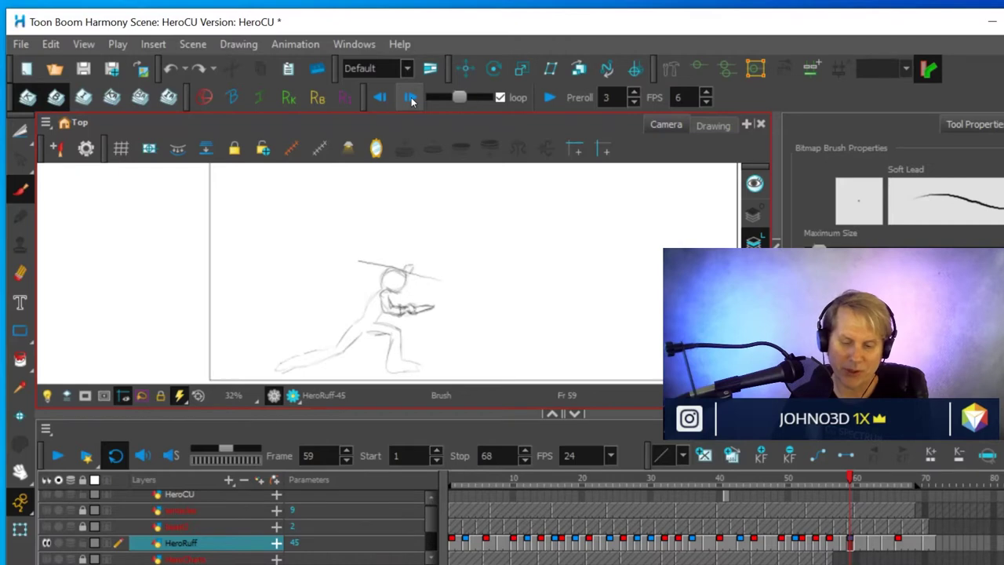
{"action": "left_click", "coordinate": [412, 98]}
{"action": "left_click", "coordinate": [412, 97]}
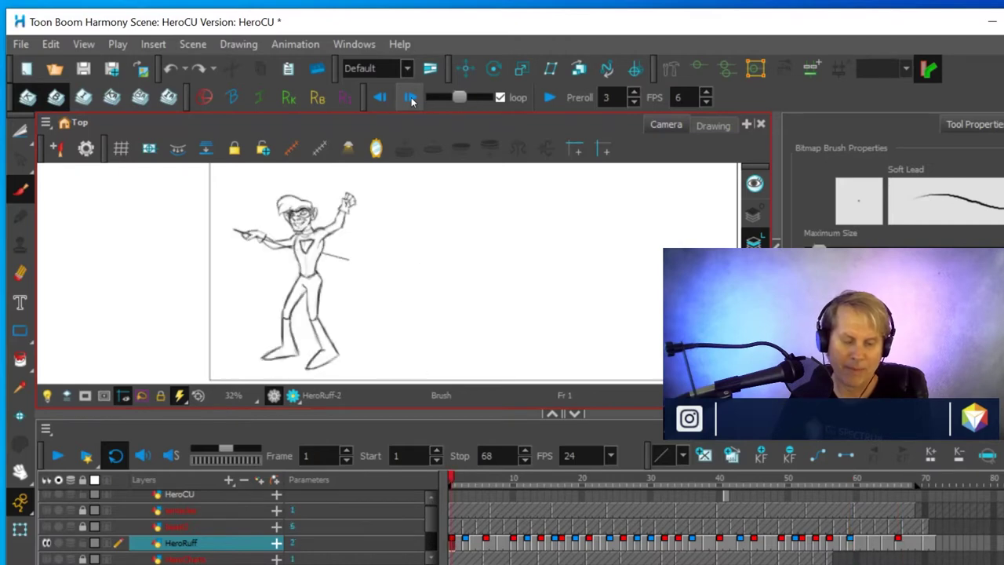
Return to the final pose at frame 66 and flip repeatedly between it and the frame 59 breakdown, ending on frame 59
{"action": "left_click", "coordinate": [383, 98]}
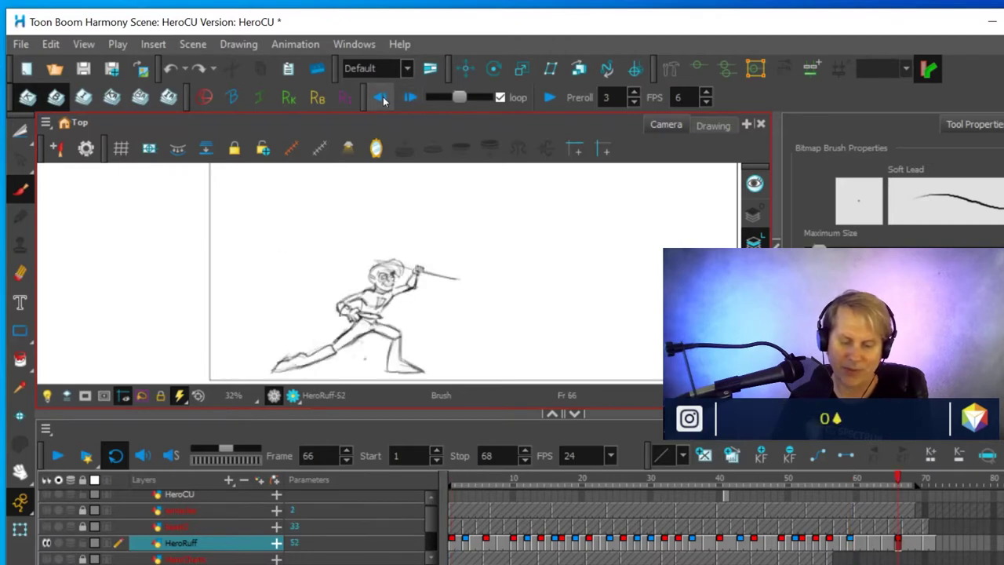
{"action": "left_click", "coordinate": [380, 98]}
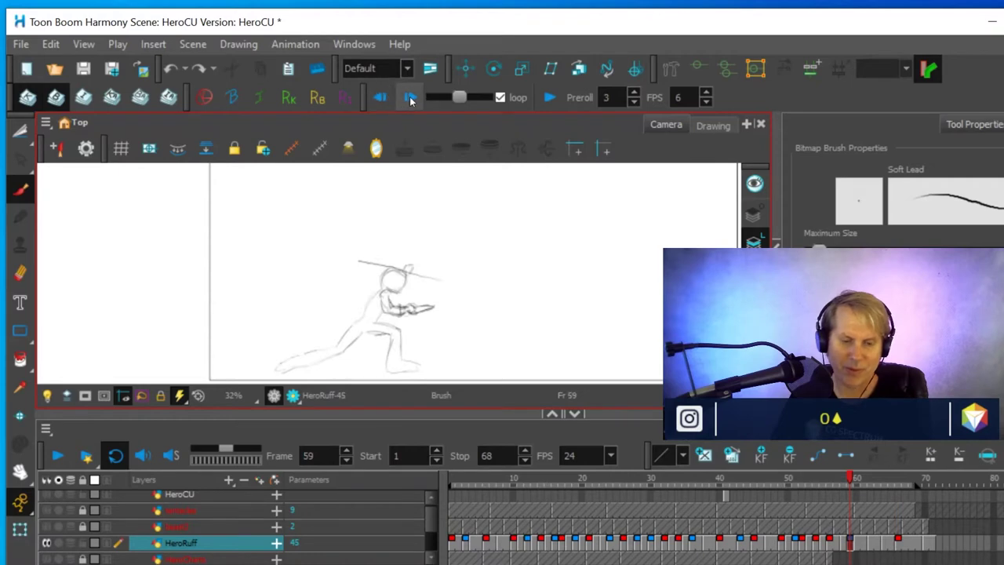
{"action": "left_click", "coordinate": [409, 97]}
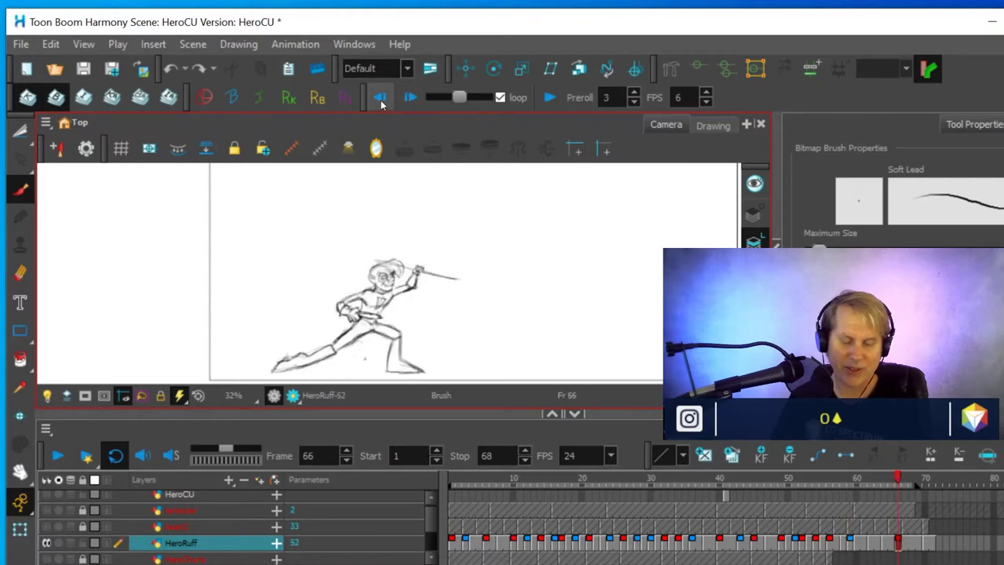
{"action": "left_click", "coordinate": [380, 99]}
{"action": "left_click", "coordinate": [411, 97]}
{"action": "left_click", "coordinate": [382, 99]}
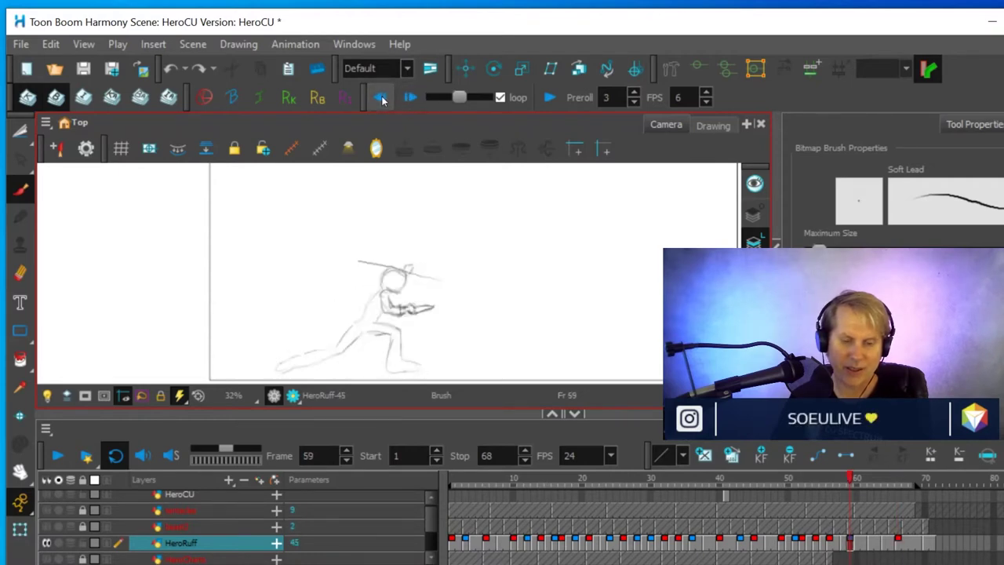
{"action": "left_click", "coordinate": [410, 98]}
{"action": "left_click", "coordinate": [381, 98]}
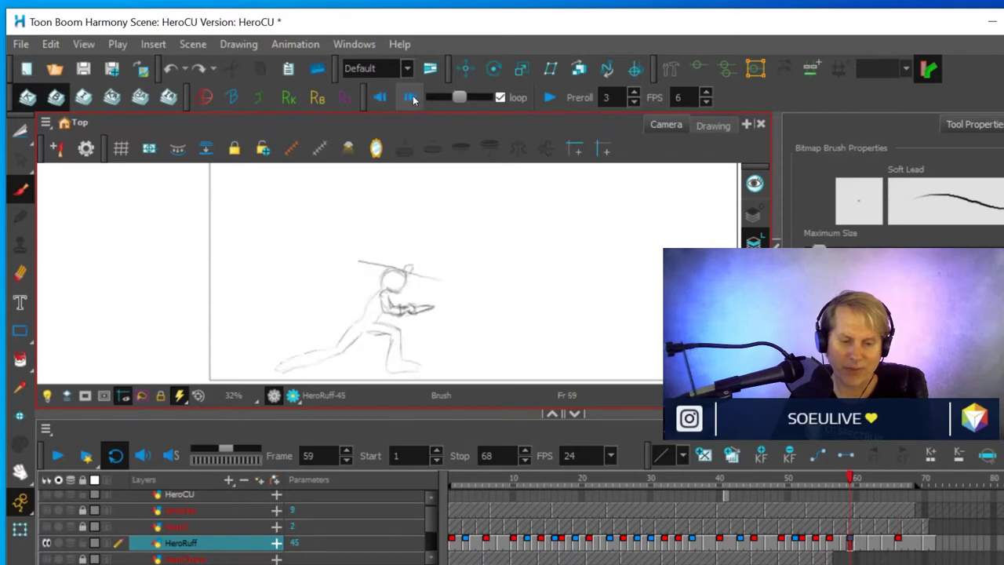
{"action": "left_click", "coordinate": [409, 98]}
{"action": "left_click", "coordinate": [380, 98]}
{"action": "left_click", "coordinate": [409, 97]}
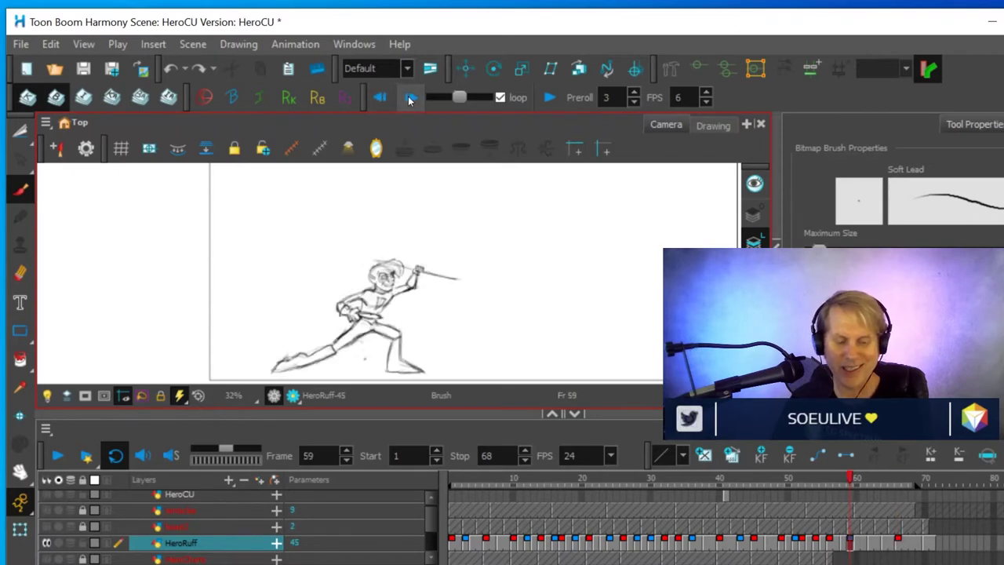
{"action": "left_click", "coordinate": [381, 99]}
{"action": "left_click", "coordinate": [410, 98]}
{"action": "left_click", "coordinate": [380, 99]}
{"action": "left_click", "coordinate": [409, 97]}
{"action": "left_click", "coordinate": [381, 99]}
{"action": "left_click", "coordinate": [410, 97]}
{"action": "left_click", "coordinate": [381, 99]}
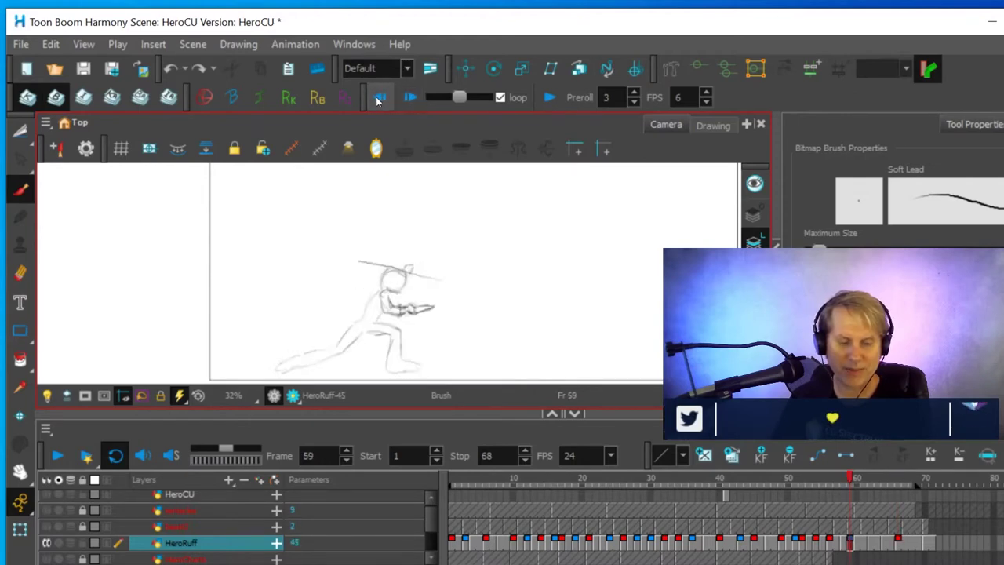
Flip backward from frame 59 through frames 56, 52 and 51 to frame 49, and compare it with the frame 51 breakdown
{"action": "left_click", "coordinate": [378, 99]}
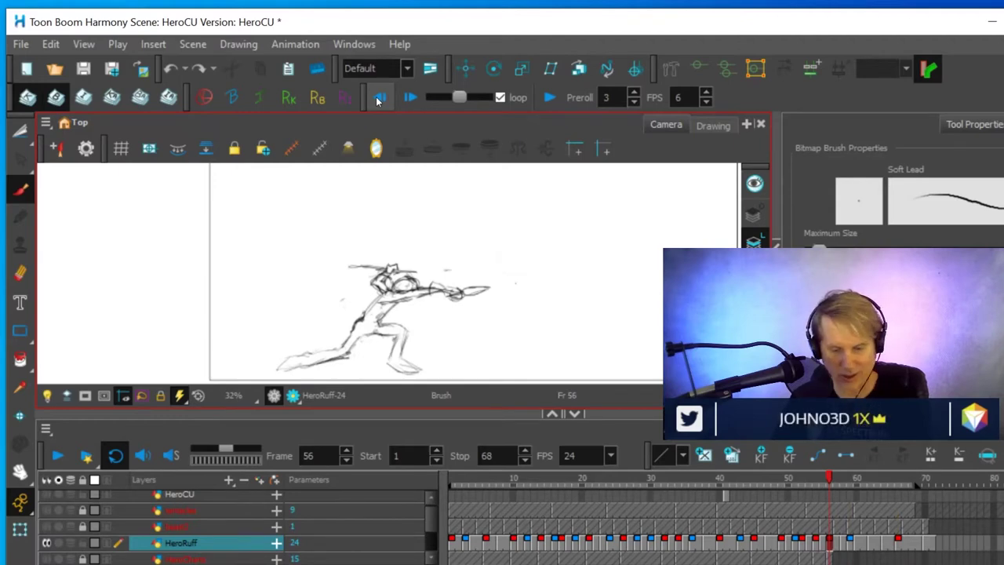
{"action": "left_click", "coordinate": [379, 98]}
{"action": "left_click", "coordinate": [379, 99]}
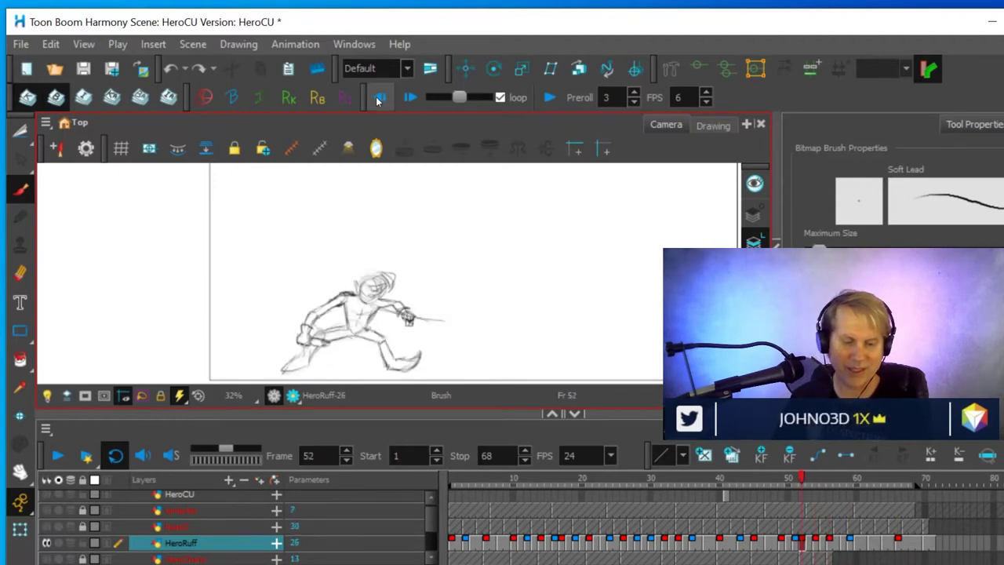
{"action": "left_click", "coordinate": [379, 99]}
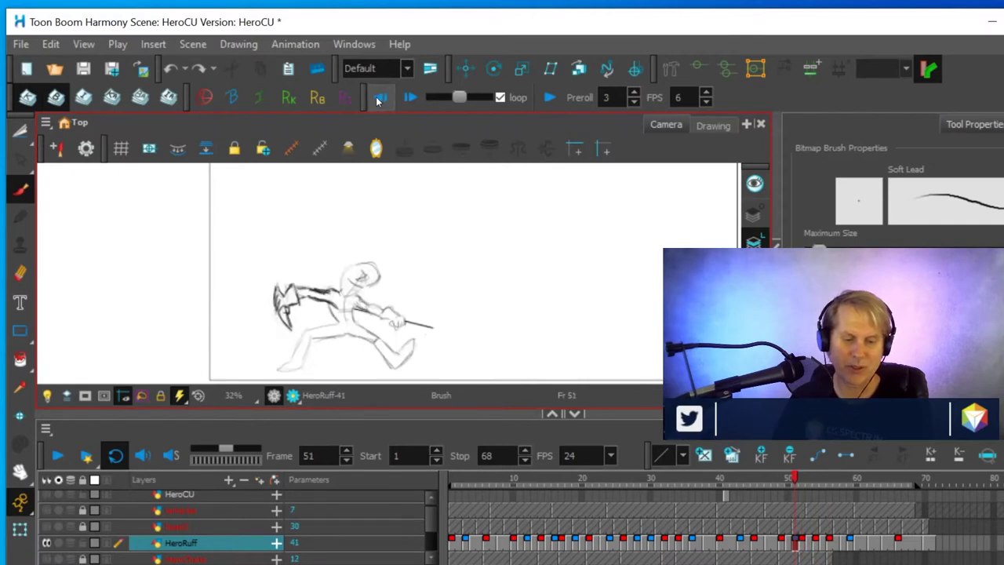
{"action": "left_click", "coordinate": [379, 99]}
{"action": "left_click", "coordinate": [379, 98]}
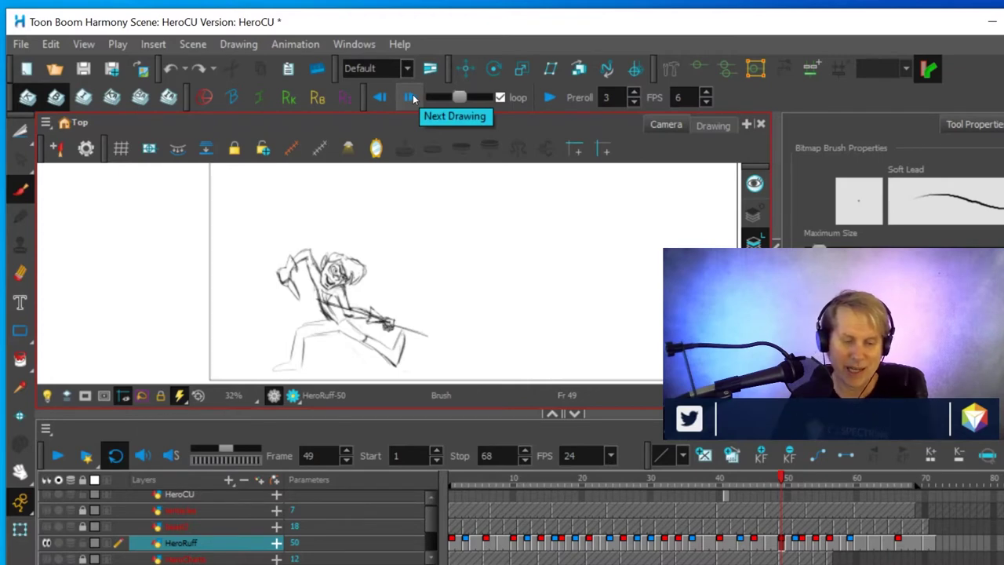
{"action": "left_click", "coordinate": [412, 97]}
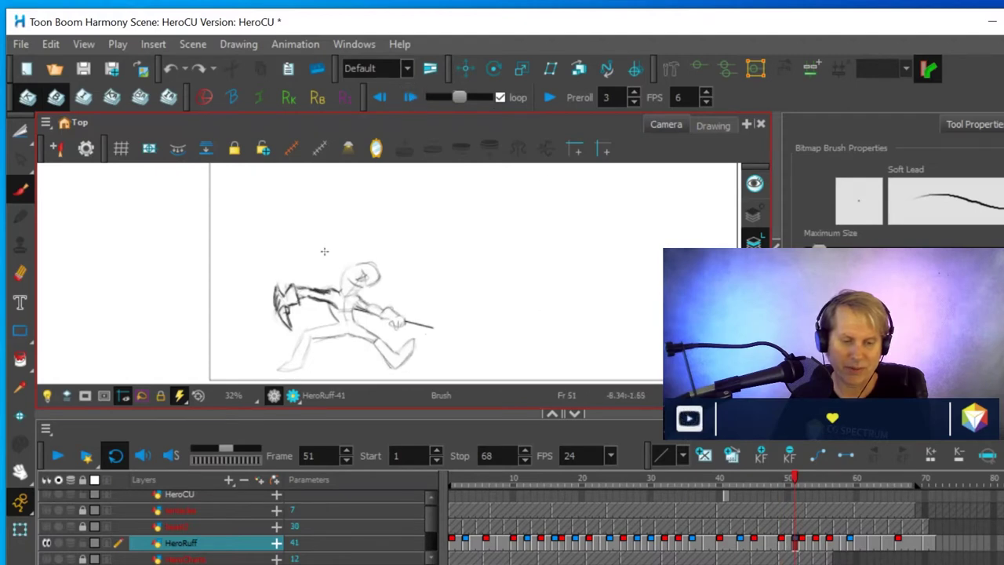
{"action": "mouse_move", "coordinate": [310, 265]}
{"action": "left_mouse_down"}
{"action": "mouse_move", "coordinate": [293, 351]}
{"action": "mouse_move", "coordinate": [335, 271]}
{"action": "mouse_move", "coordinate": [299, 254]}
{"action": "left_mouse_up"}
{"action": "key", "text": "alt+s"}
{"action": "key", "text": "ctrl+z"}
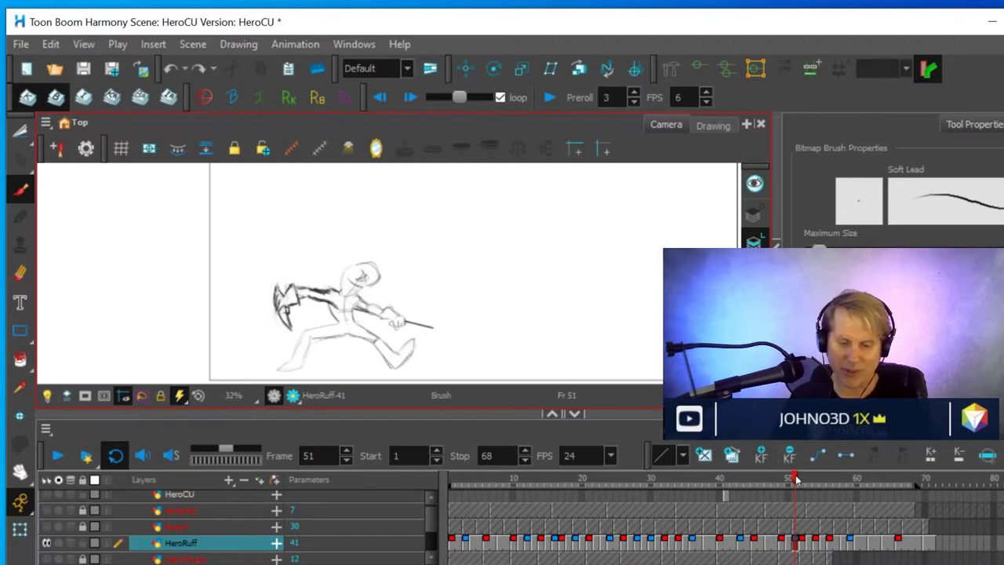
Scrub from frame 51 to the frame 50 arm drawing, on through the thrust to frame 57, and back to frame 5
{"action": "mouse_move", "coordinate": [797, 479]}
{"action": "left_mouse_down"}
{"action": "mouse_move", "coordinate": [780, 477]}
{"action": "mouse_move", "coordinate": [832, 475]}
{"action": "mouse_move", "coordinate": [787, 476]}
{"action": "left_mouse_up"}
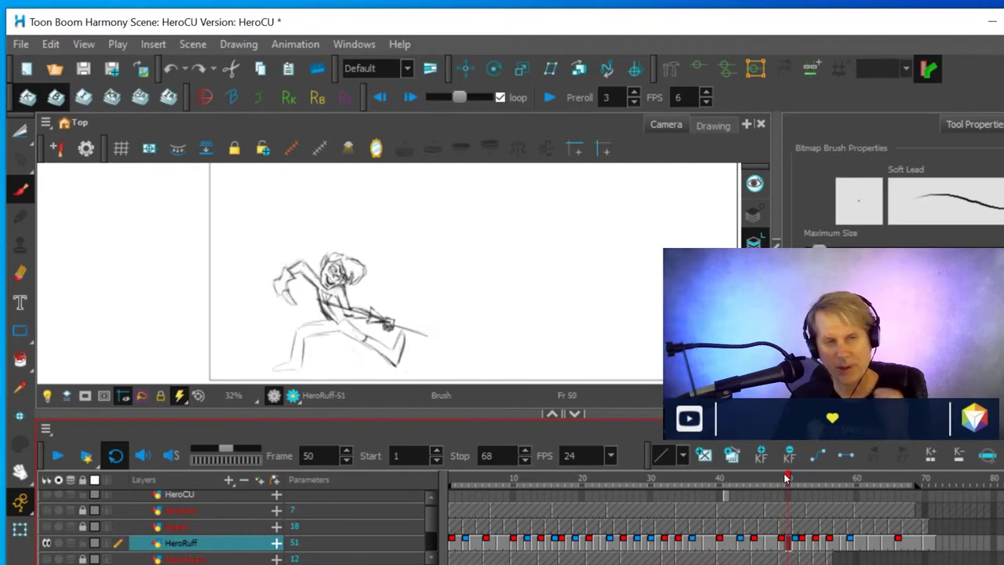
{"action": "left_click_drag", "start_coordinate": [788, 476], "coordinate": [835, 476]}
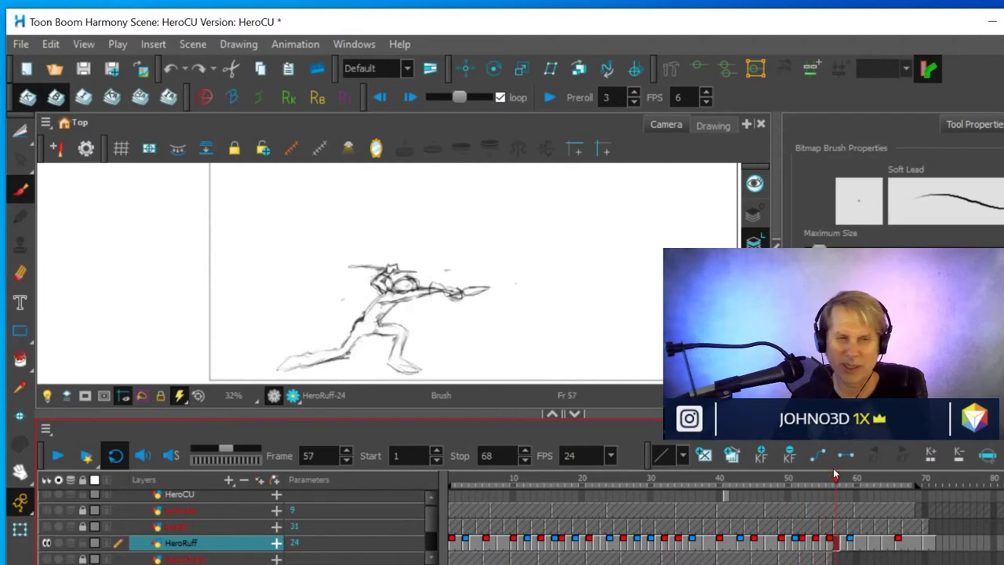
{"action": "left_click_drag", "start_coordinate": [835, 476], "coordinate": [482, 524]}
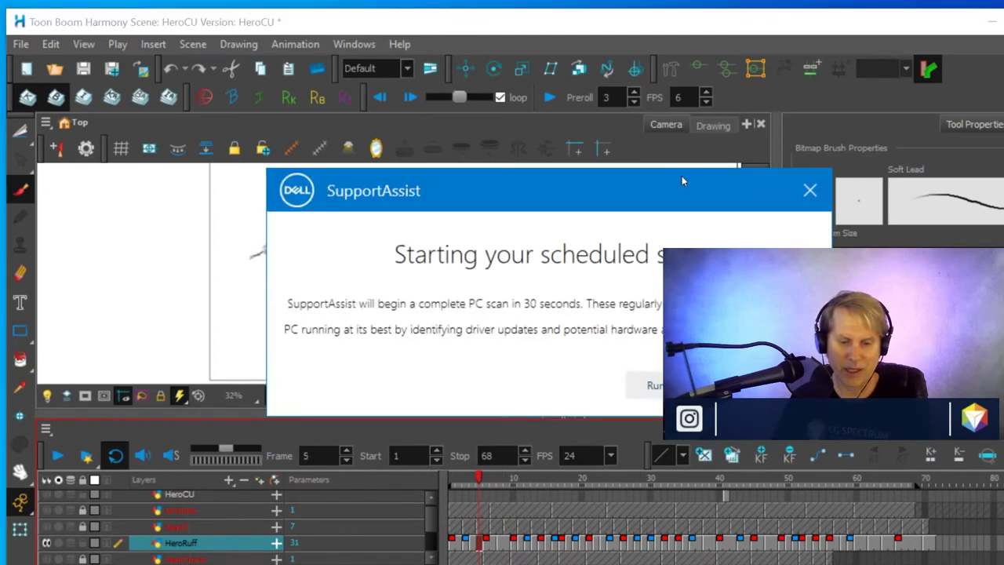
Dismiss the SupportAssist scan notice and scrub from frame 5 through the crouch at frame 10 to frame 37
{"action": "left_click", "coordinate": [809, 191]}
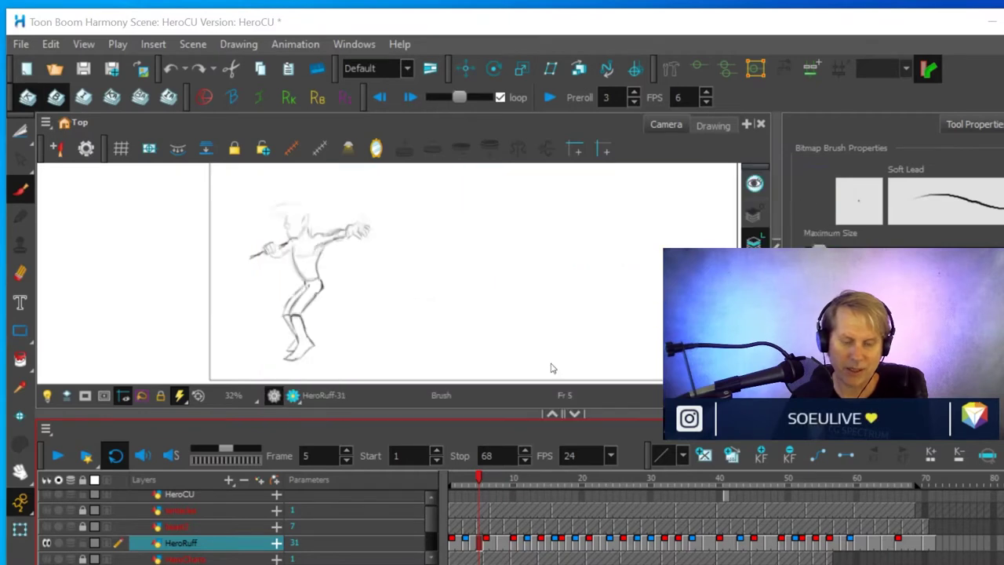
{"action": "left_click_drag", "start_coordinate": [480, 479], "coordinate": [515, 482]}
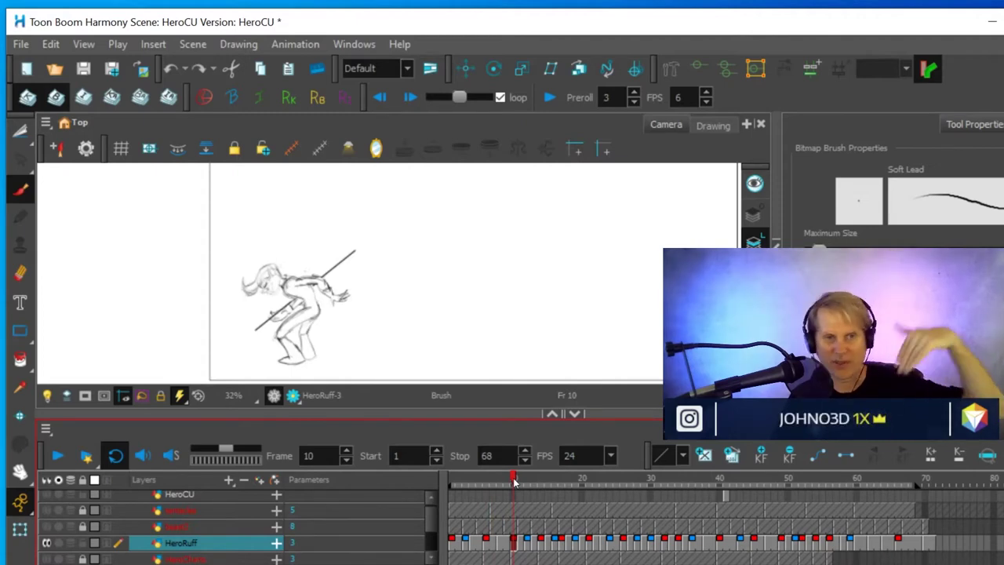
{"action": "mouse_move", "coordinate": [514, 482]}
{"action": "left_mouse_down"}
{"action": "mouse_move", "coordinate": [530, 487]}
{"action": "mouse_move", "coordinate": [500, 492]}
{"action": "mouse_move", "coordinate": [710, 477]}
{"action": "mouse_move", "coordinate": [590, 480]}
{"action": "mouse_move", "coordinate": [526, 496]}
{"action": "mouse_move", "coordinate": [664, 476]}
{"action": "mouse_move", "coordinate": [703, 483]}
{"action": "left_mouse_up"}
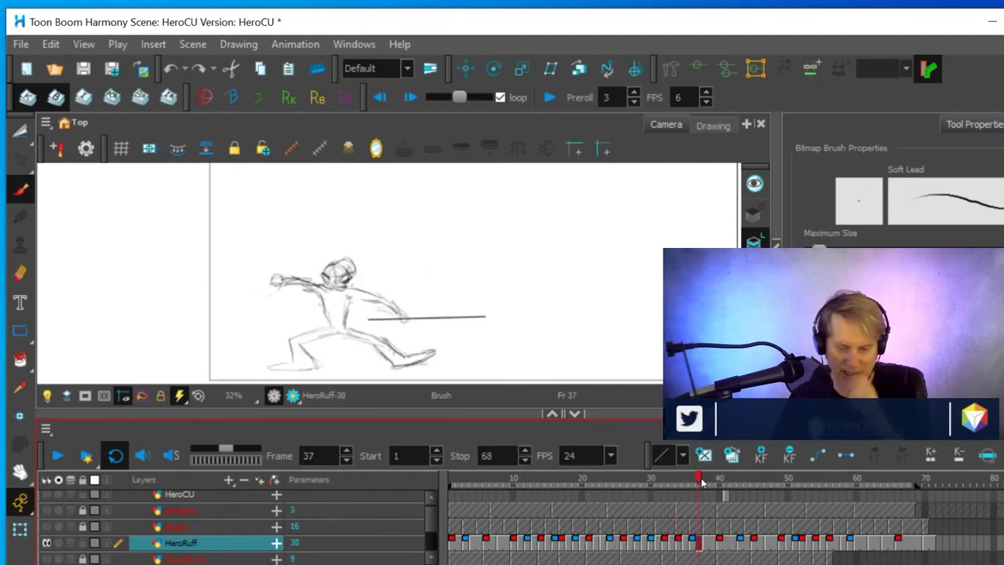
Go to frame 41 on the HeroCU layer and scrub back and forth through frames 45 to 53 to study the thrust's wind-up
{"action": "left_click", "coordinate": [725, 496]}
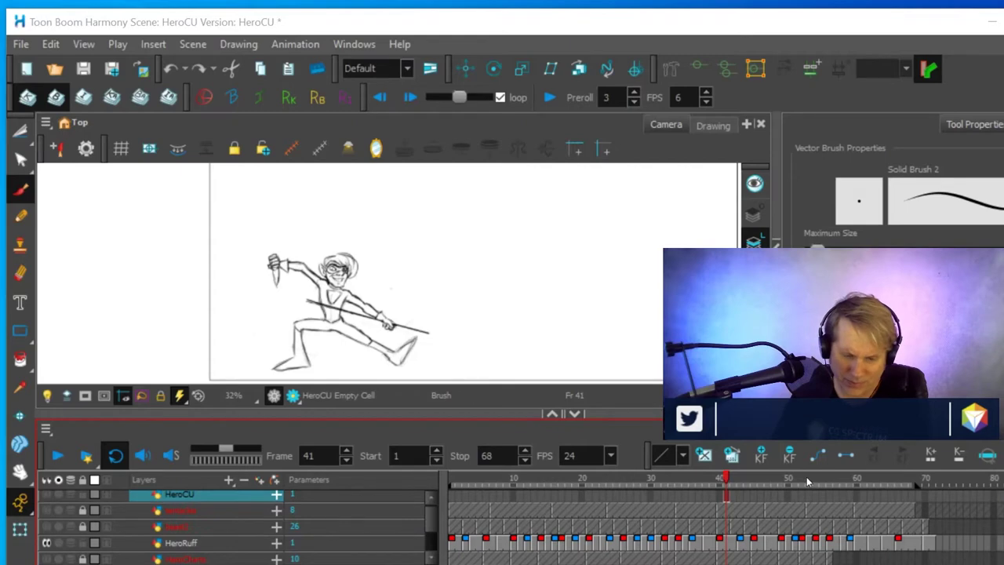
{"action": "mouse_move", "coordinate": [728, 481]}
{"action": "left_mouse_down"}
{"action": "mouse_move", "coordinate": [716, 490]}
{"action": "mouse_move", "coordinate": [753, 478]}
{"action": "left_mouse_up"}
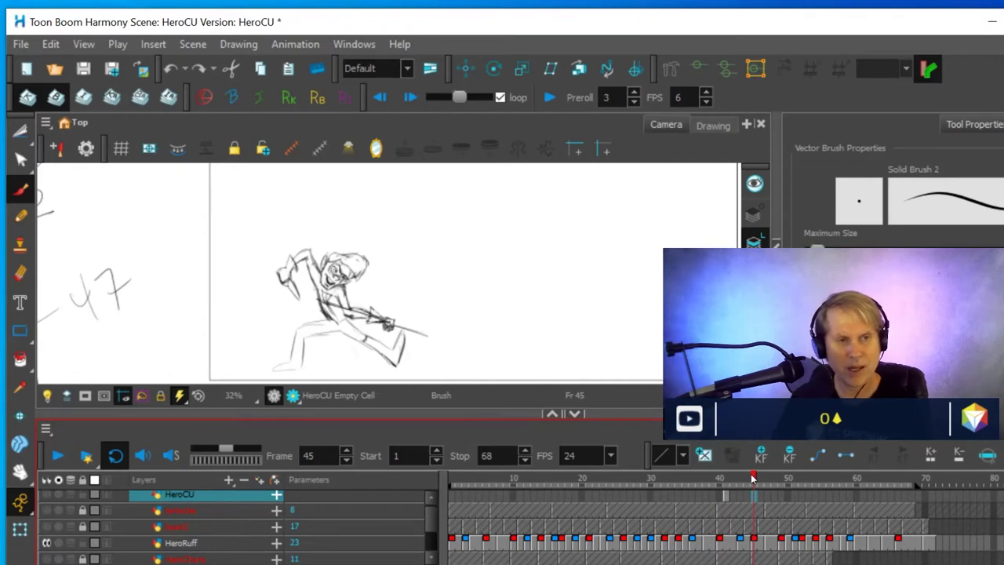
{"action": "left_click_drag", "start_coordinate": [754, 478], "coordinate": [781, 480]}
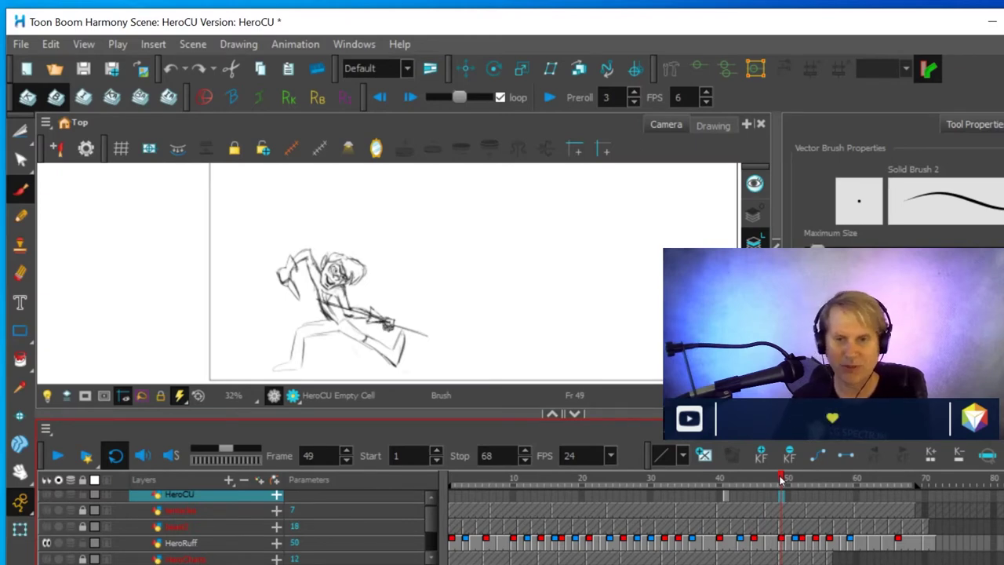
{"action": "mouse_move", "coordinate": [781, 480]}
{"action": "left_mouse_down"}
{"action": "mouse_move", "coordinate": [835, 480]}
{"action": "mouse_move", "coordinate": [785, 502]}
{"action": "mouse_move", "coordinate": [798, 496]}
{"action": "left_mouse_up"}
{"action": "mouse_move", "coordinate": [804, 495]}
{"action": "left_mouse_down"}
{"action": "mouse_move", "coordinate": [838, 498]}
{"action": "mouse_move", "coordinate": [775, 511]}
{"action": "left_mouse_up"}
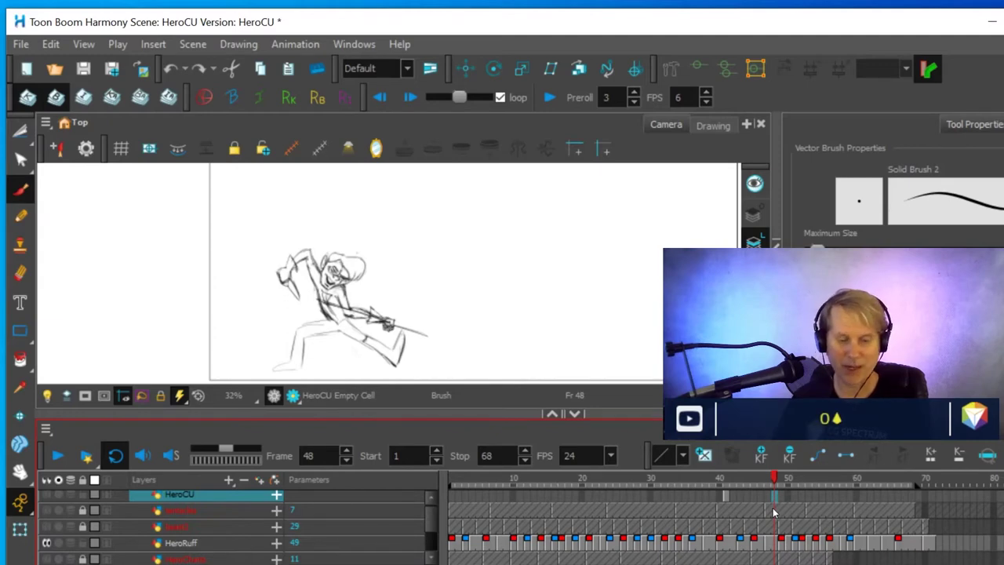
{"action": "left_click_drag", "start_coordinate": [775, 512], "coordinate": [809, 499]}
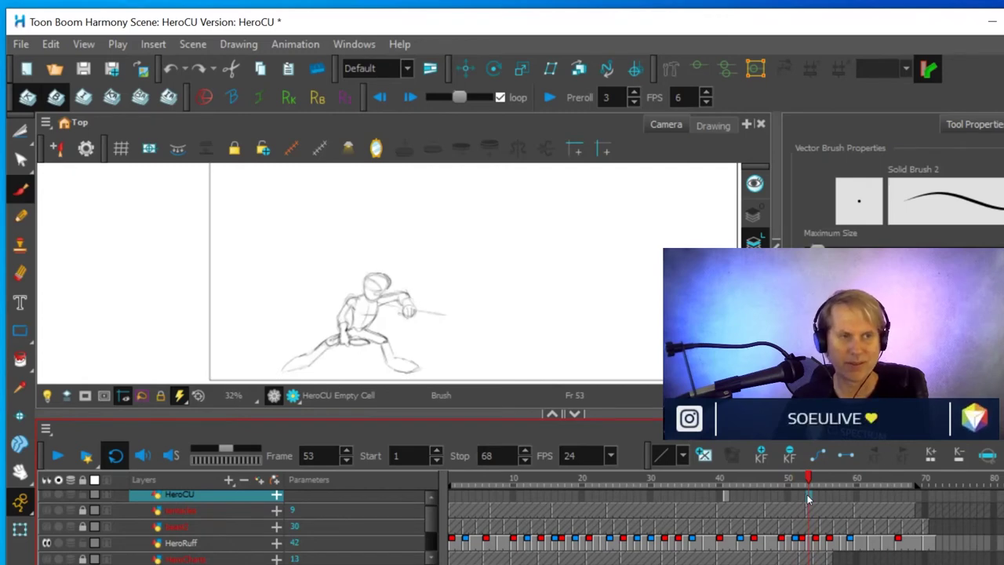
Scrub to the sparse settle drawing at frames 62 and 63, and return to the jump around frame 17
{"action": "left_click_drag", "start_coordinate": [809, 499], "coordinate": [871, 499]}
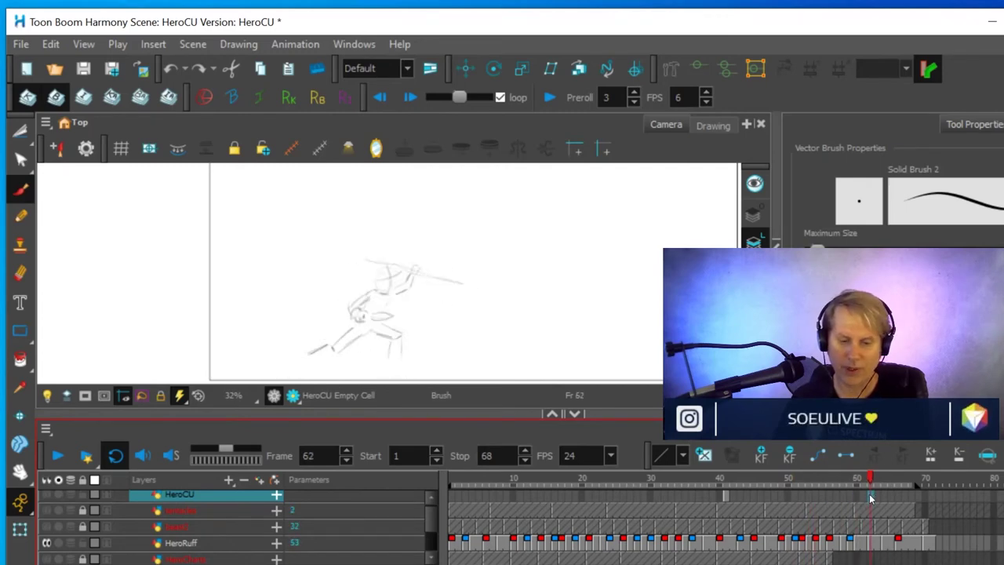
{"action": "mouse_move", "coordinate": [873, 499]}
{"action": "left_mouse_down"}
{"action": "mouse_move", "coordinate": [884, 499]}
{"action": "mouse_move", "coordinate": [853, 499]}
{"action": "mouse_move", "coordinate": [879, 502]}
{"action": "left_mouse_up"}
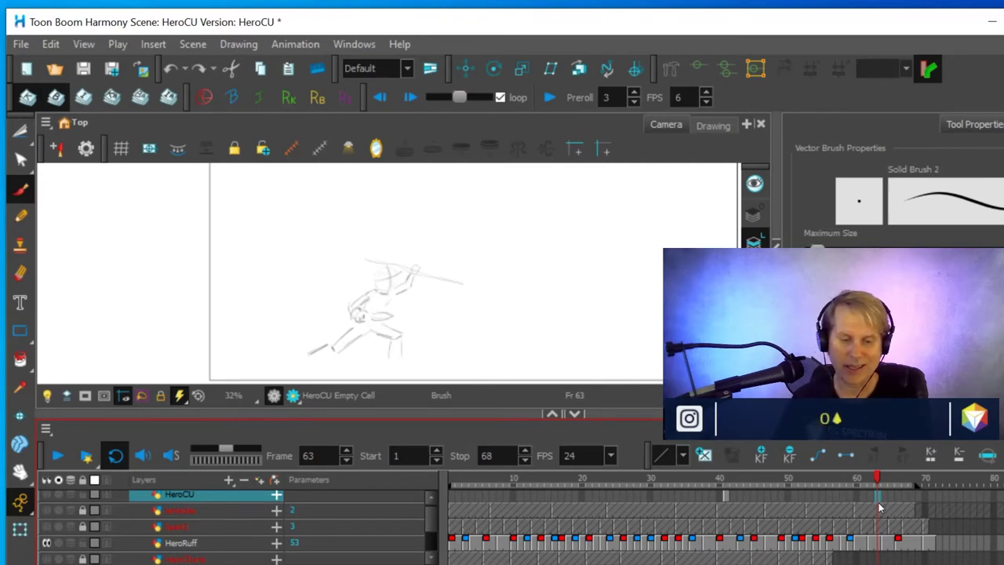
{"action": "mouse_move", "coordinate": [876, 480]}
{"action": "left_mouse_down"}
{"action": "mouse_move", "coordinate": [856, 480]}
{"action": "mouse_move", "coordinate": [868, 481]}
{"action": "left_mouse_up"}
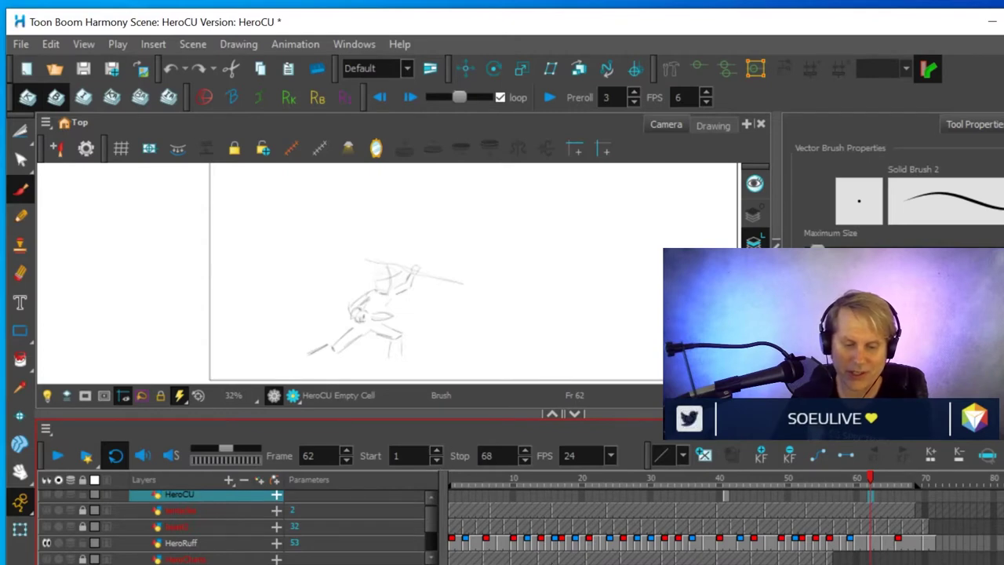
{"action": "mouse_move", "coordinate": [475, 481]}
{"action": "left_mouse_down"}
{"action": "mouse_move", "coordinate": [464, 478]}
{"action": "mouse_move", "coordinate": [598, 483]}
{"action": "mouse_move", "coordinate": [549, 490]}
{"action": "mouse_move", "coordinate": [580, 486]}
{"action": "mouse_move", "coordinate": [569, 492]}
{"action": "left_mouse_up"}
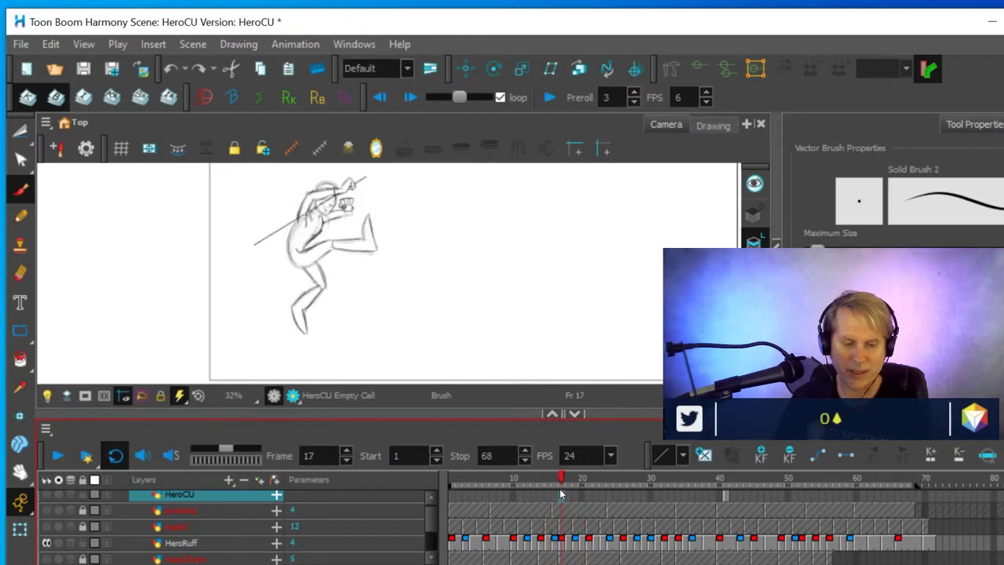
Scrub from frame 17 through frame 14 and back to the start, and forward to the crouch drawing at frame 8
{"action": "left_click_drag", "start_coordinate": [568, 493], "coordinate": [553, 496]}
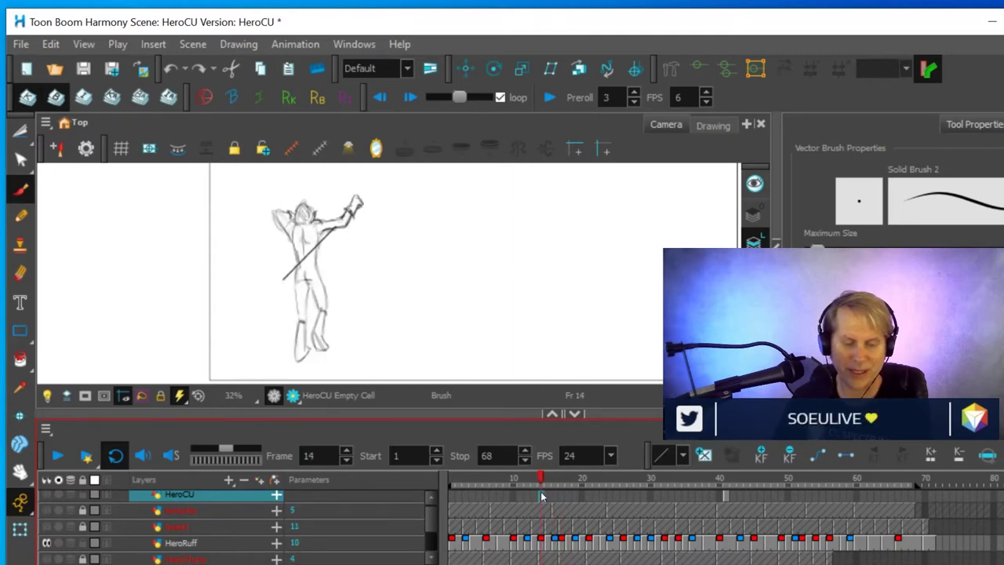
{"action": "mouse_move", "coordinate": [591, 496]}
{"action": "left_mouse_down"}
{"action": "mouse_move", "coordinate": [658, 500]}
{"action": "mouse_move", "coordinate": [524, 513]}
{"action": "mouse_move", "coordinate": [872, 511]}
{"action": "mouse_move", "coordinate": [833, 524]}
{"action": "mouse_move", "coordinate": [699, 514]}
{"action": "mouse_move", "coordinate": [865, 510]}
{"action": "mouse_move", "coordinate": [512, 518]}
{"action": "mouse_move", "coordinate": [394, 542]}
{"action": "left_mouse_up"}
{"action": "mouse_move", "coordinate": [451, 530]}
{"action": "left_mouse_down"}
{"action": "mouse_move", "coordinate": [513, 534]}
{"action": "mouse_move", "coordinate": [483, 533]}
{"action": "mouse_move", "coordinate": [497, 534]}
{"action": "left_mouse_up"}
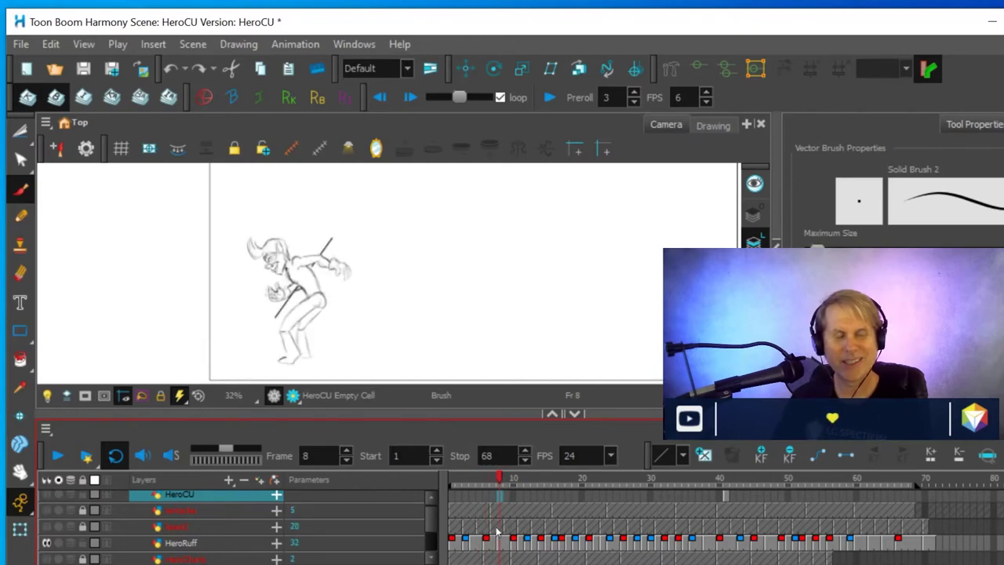
Scrub from frame 8 through the turn at frame 27 and the landing at frame 34 to frames 42 and 46
{"action": "left_click_drag", "start_coordinate": [496, 534], "coordinate": [629, 528]}
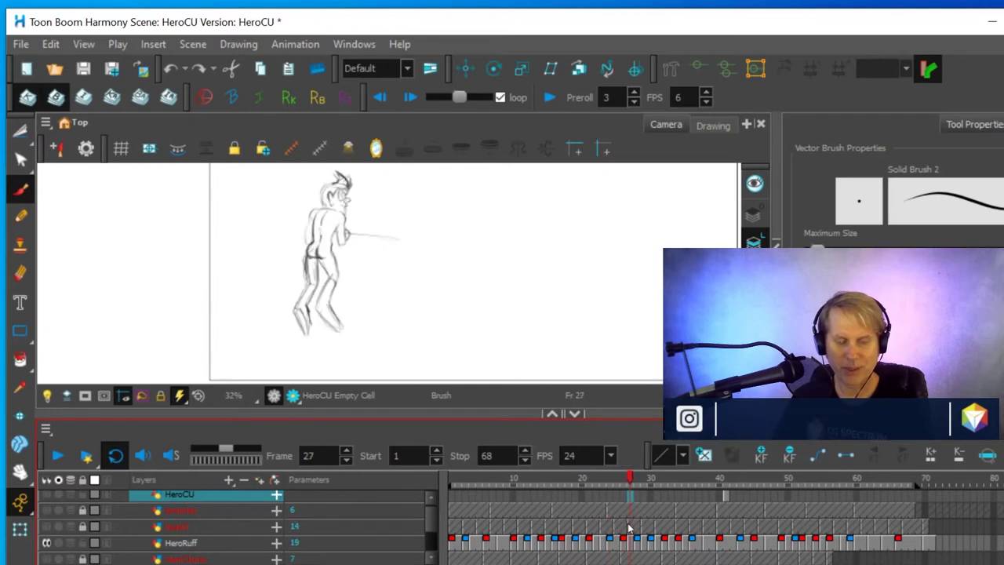
{"action": "mouse_move", "coordinate": [630, 528]}
{"action": "left_mouse_down"}
{"action": "mouse_move", "coordinate": [696, 521]}
{"action": "mouse_move", "coordinate": [679, 526]}
{"action": "left_mouse_up"}
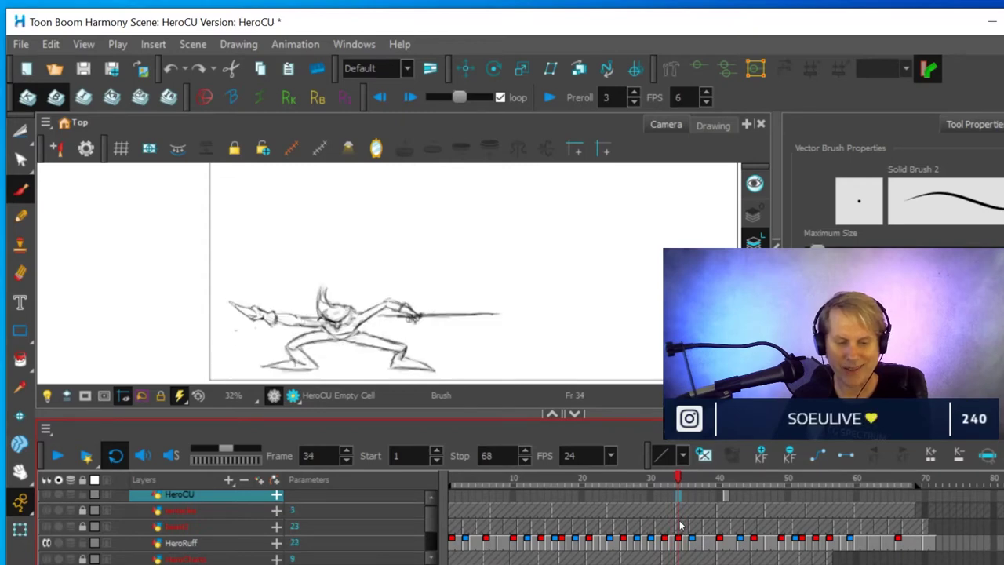
{"action": "left_click_drag", "start_coordinate": [681, 525], "coordinate": [733, 519]}
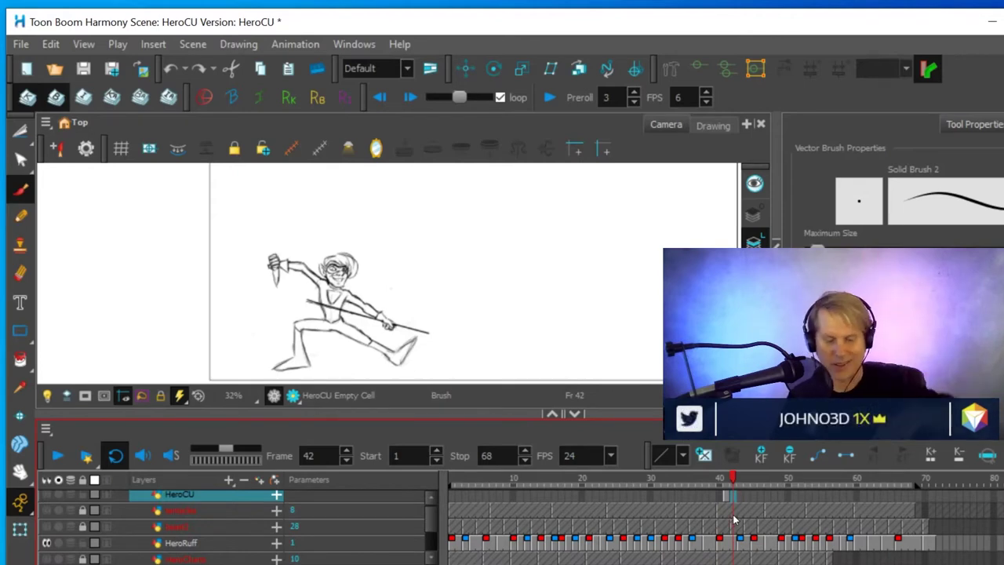
{"action": "mouse_move", "coordinate": [736, 512]}
{"action": "left_mouse_down"}
{"action": "mouse_move", "coordinate": [651, 500]}
{"action": "mouse_move", "coordinate": [670, 498]}
{"action": "mouse_move", "coordinate": [679, 500]}
{"action": "mouse_move", "coordinate": [578, 507]}
{"action": "mouse_move", "coordinate": [671, 511]}
{"action": "mouse_move", "coordinate": [597, 534]}
{"action": "mouse_move", "coordinate": [665, 514]}
{"action": "mouse_move", "coordinate": [802, 506]}
{"action": "mouse_move", "coordinate": [698, 504]}
{"action": "mouse_move", "coordinate": [763, 502]}
{"action": "left_mouse_up"}
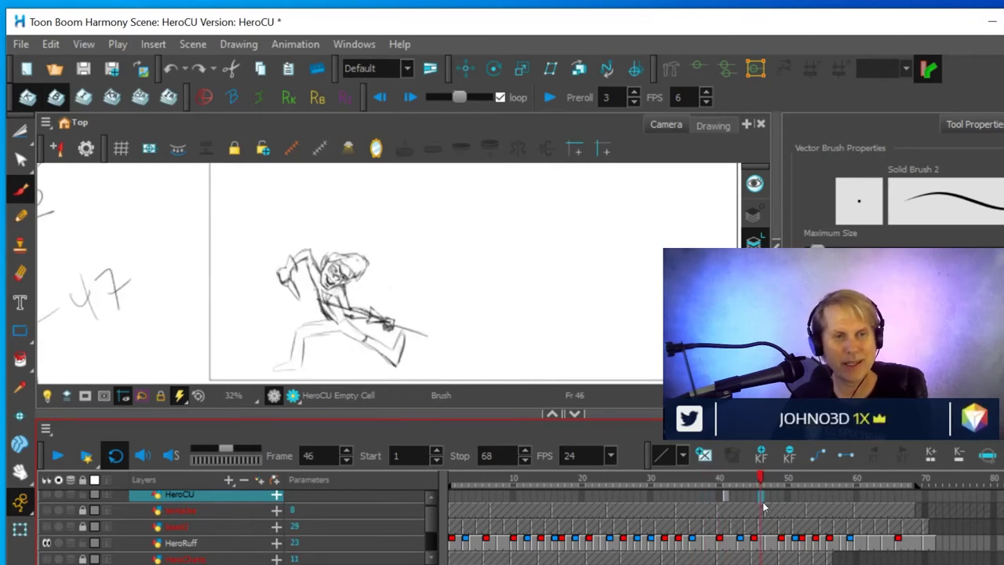
Scrub to frame 51, return to frame 43, and scrub through frame 49 into the thrust to examine its wind-up
{"action": "mouse_move", "coordinate": [763, 502]}
{"action": "left_mouse_down"}
{"action": "mouse_move", "coordinate": [726, 508]}
{"action": "mouse_move", "coordinate": [791, 504]}
{"action": "left_mouse_up"}
{"action": "right_click", "coordinate": [793, 506]}
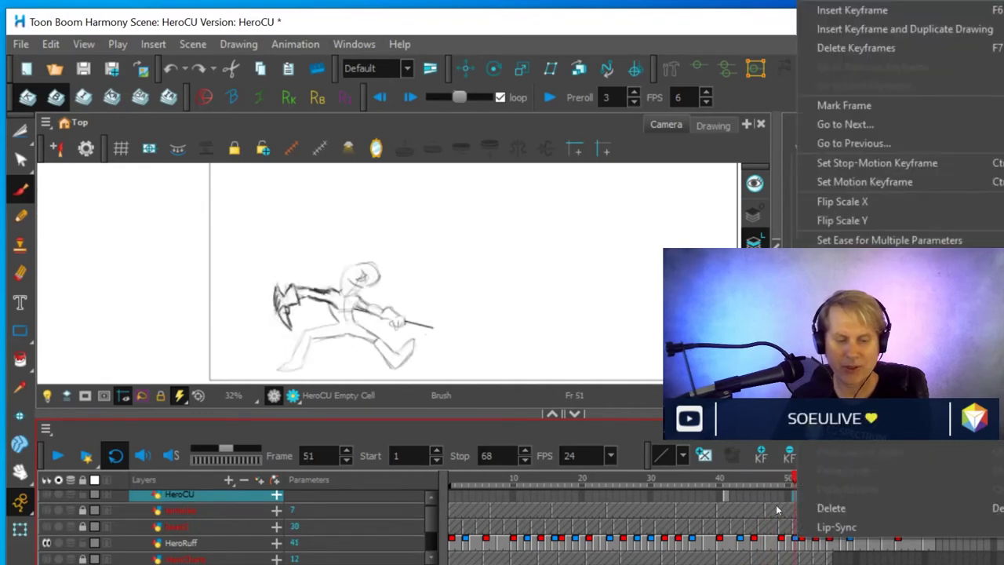
{"action": "left_click", "coordinate": [740, 480]}
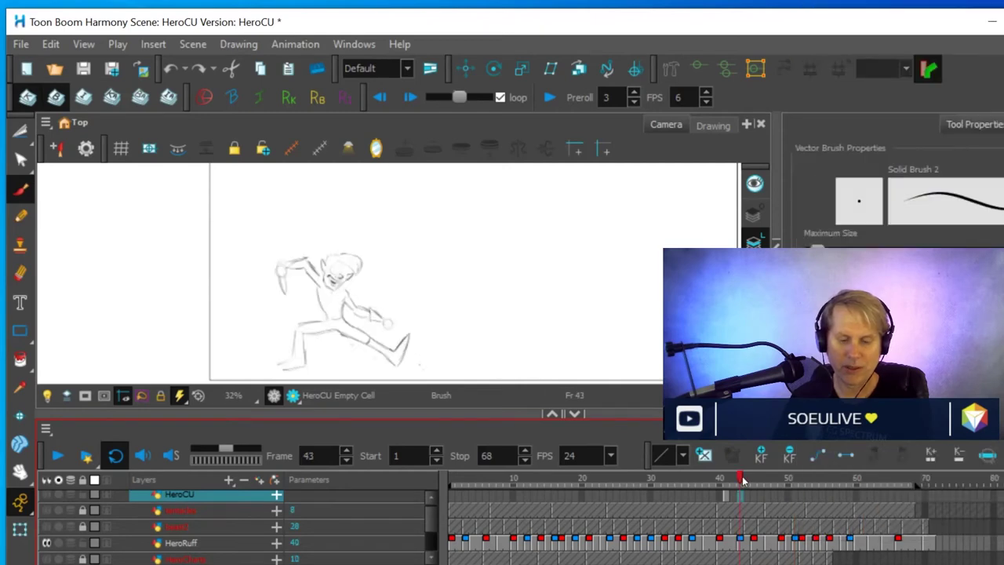
{"action": "mouse_move", "coordinate": [744, 480]}
{"action": "left_mouse_down"}
{"action": "mouse_move", "coordinate": [788, 491]}
{"action": "mouse_move", "coordinate": [751, 496]}
{"action": "mouse_move", "coordinate": [738, 493]}
{"action": "mouse_move", "coordinate": [809, 491]}
{"action": "mouse_move", "coordinate": [733, 499]}
{"action": "mouse_move", "coordinate": [798, 492]}
{"action": "mouse_move", "coordinate": [761, 493]}
{"action": "mouse_move", "coordinate": [789, 490]}
{"action": "mouse_move", "coordinate": [765, 492]}
{"action": "mouse_move", "coordinate": [791, 488]}
{"action": "mouse_move", "coordinate": [774, 488]}
{"action": "mouse_move", "coordinate": [795, 479]}
{"action": "mouse_move", "coordinate": [783, 479]}
{"action": "left_mouse_up"}
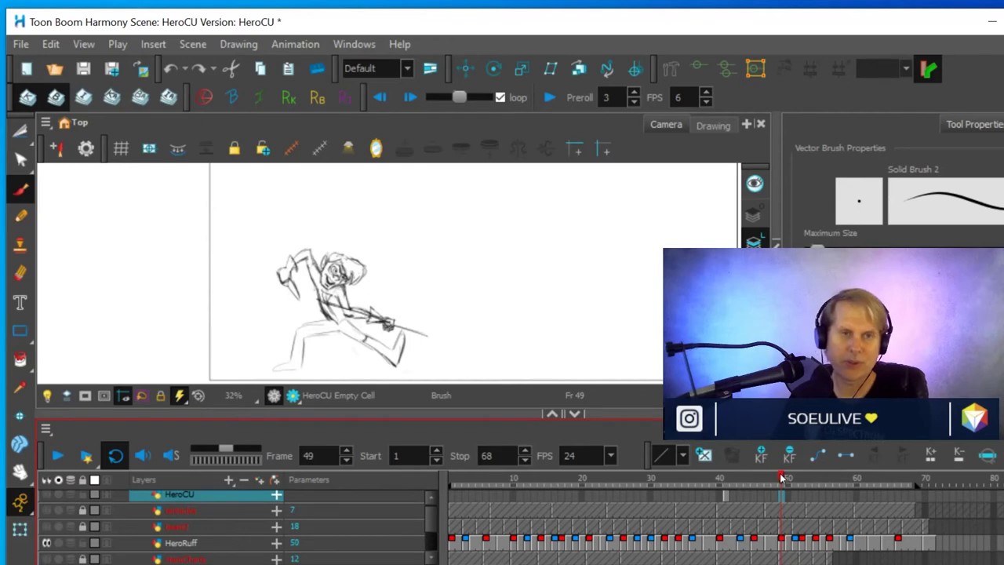
{"action": "mouse_move", "coordinate": [783, 479]}
{"action": "left_mouse_down"}
{"action": "mouse_move", "coordinate": [847, 480]}
{"action": "mouse_move", "coordinate": [765, 480]}
{"action": "mouse_move", "coordinate": [818, 477]}
{"action": "left_mouse_up"}
Scrub through the thrust and settle to the end pose at frame 69, and return to frame 1
{"action": "mouse_move", "coordinate": [808, 478]}
{"action": "left_mouse_down"}
{"action": "mouse_move", "coordinate": [883, 479]}
{"action": "mouse_move", "coordinate": [787, 477]}
{"action": "mouse_move", "coordinate": [782, 490]}
{"action": "mouse_move", "coordinate": [921, 493]}
{"action": "left_mouse_up"}
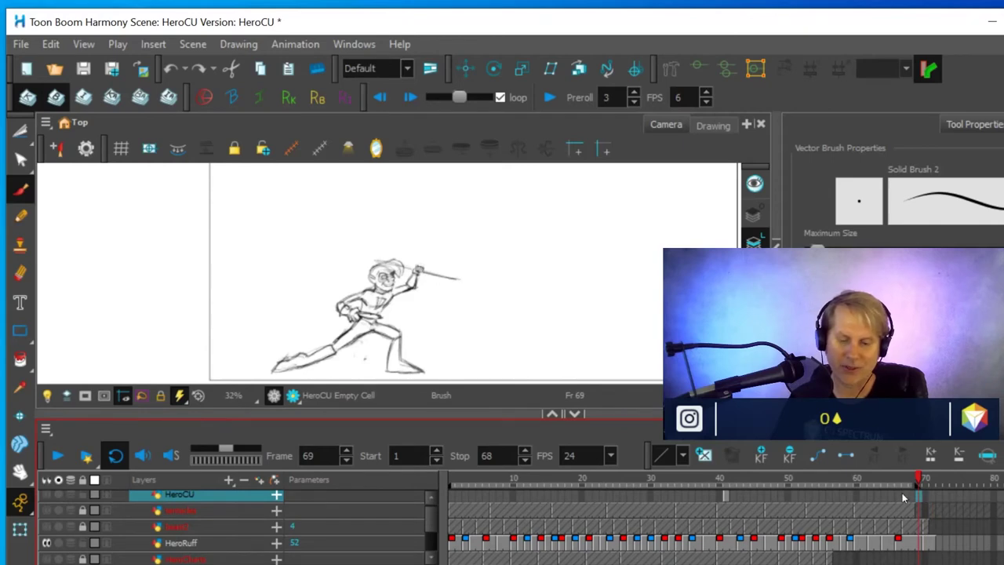
{"action": "mouse_move", "coordinate": [917, 477]}
{"action": "left_mouse_down"}
{"action": "mouse_move", "coordinate": [390, 527]}
{"action": "mouse_move", "coordinate": [459, 515]}
{"action": "mouse_move", "coordinate": [813, 507]}
{"action": "mouse_move", "coordinate": [897, 514]}
{"action": "mouse_move", "coordinate": [500, 547]}
{"action": "mouse_move", "coordinate": [706, 527]}
{"action": "mouse_move", "coordinate": [767, 543]}
{"action": "mouse_move", "coordinate": [880, 538]}
{"action": "mouse_move", "coordinate": [714, 537]}
{"action": "mouse_move", "coordinate": [922, 538]}
{"action": "left_mouse_up"}
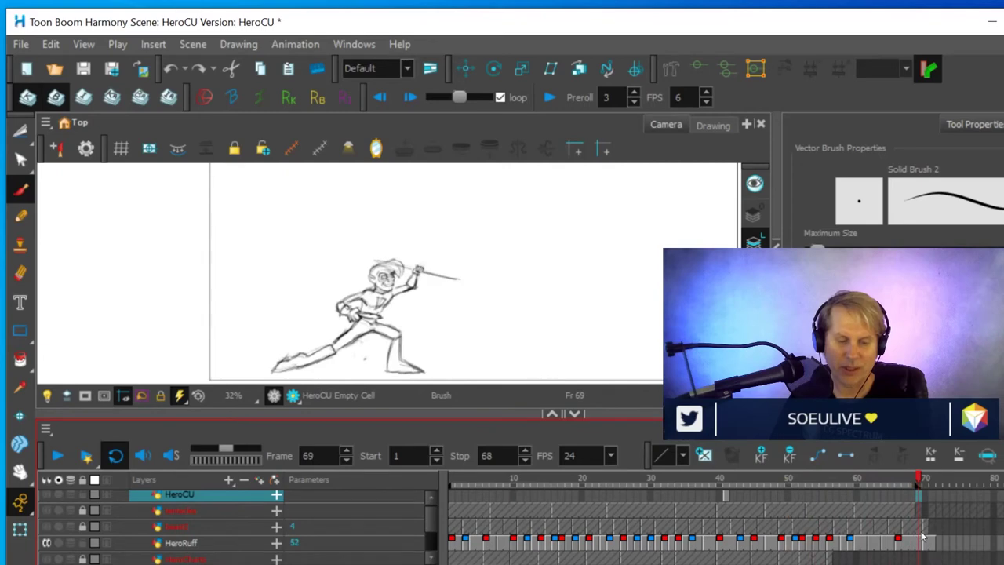
{"action": "mouse_move", "coordinate": [919, 539]}
{"action": "left_mouse_down"}
{"action": "mouse_move", "coordinate": [405, 555]}
{"action": "mouse_move", "coordinate": [708, 547]}
{"action": "mouse_move", "coordinate": [465, 543]}
{"action": "mouse_move", "coordinate": [664, 558]}
{"action": "mouse_move", "coordinate": [459, 558]}
{"action": "left_mouse_up"}
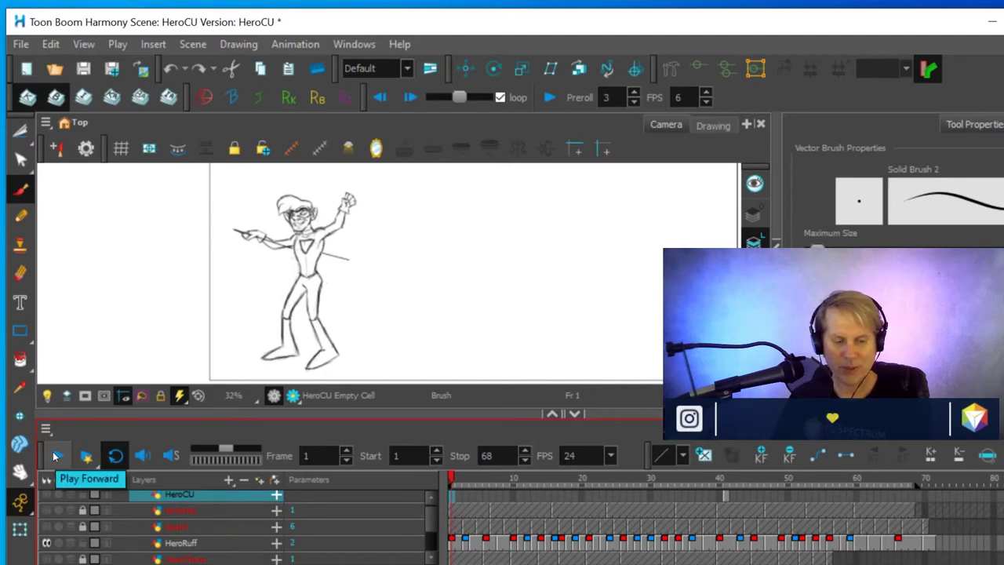
Fit the whole camera frame in the drawing view and play the rough hero animation from frame 1
{"action": "scroll", "coordinate": [401, 245], "scroll_direction": "down", "scroll_amount": 2}
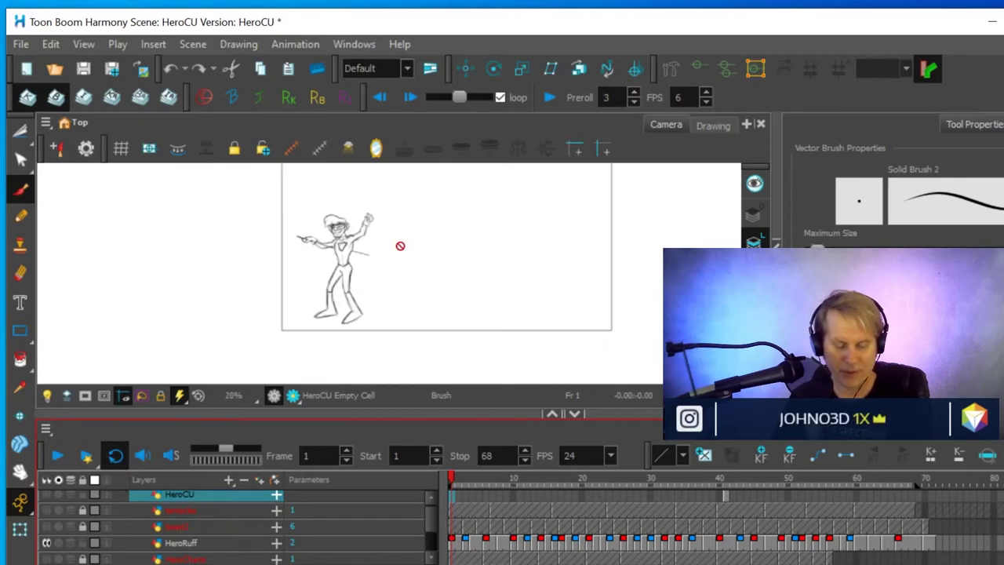
{"action": "left_click_drag", "start_coordinate": [435, 245], "coordinate": [386, 290]}
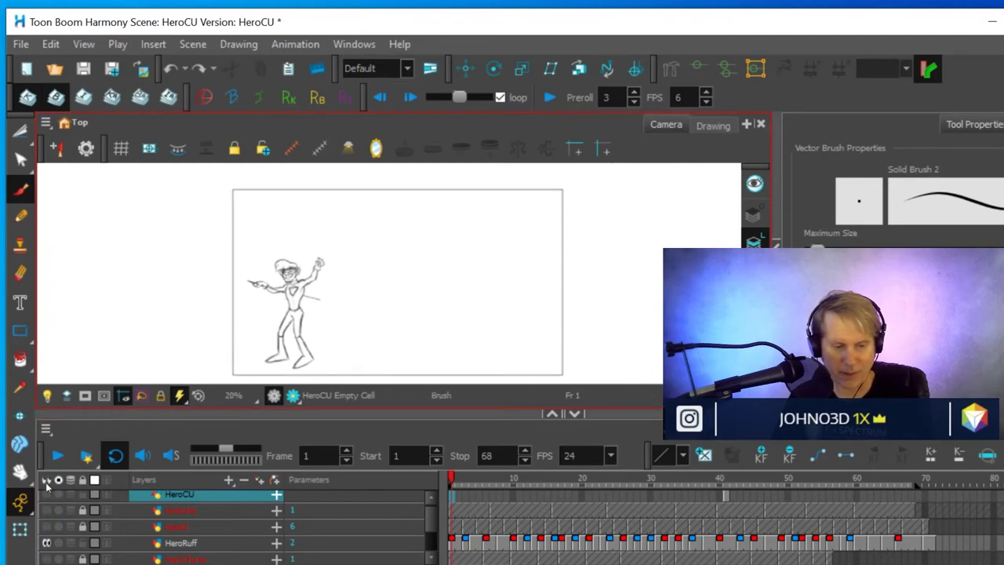
{"action": "left_click", "coordinate": [53, 455]}
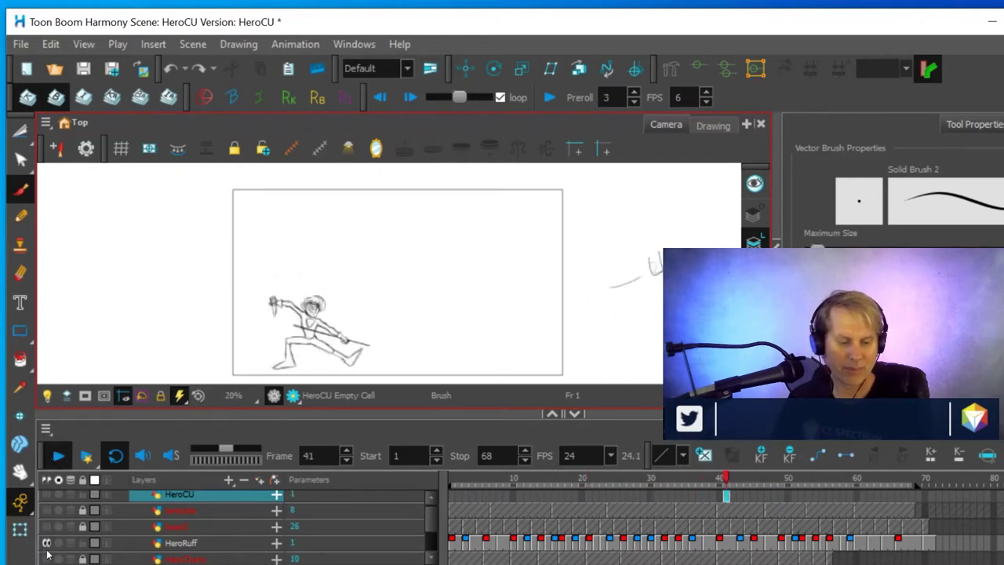
Show the Background layer, play the rough animation over it, and stop playback at frame 26
{"action": "scroll", "coordinate": [71, 553], "scroll_direction": "down", "scroll_amount": 2}
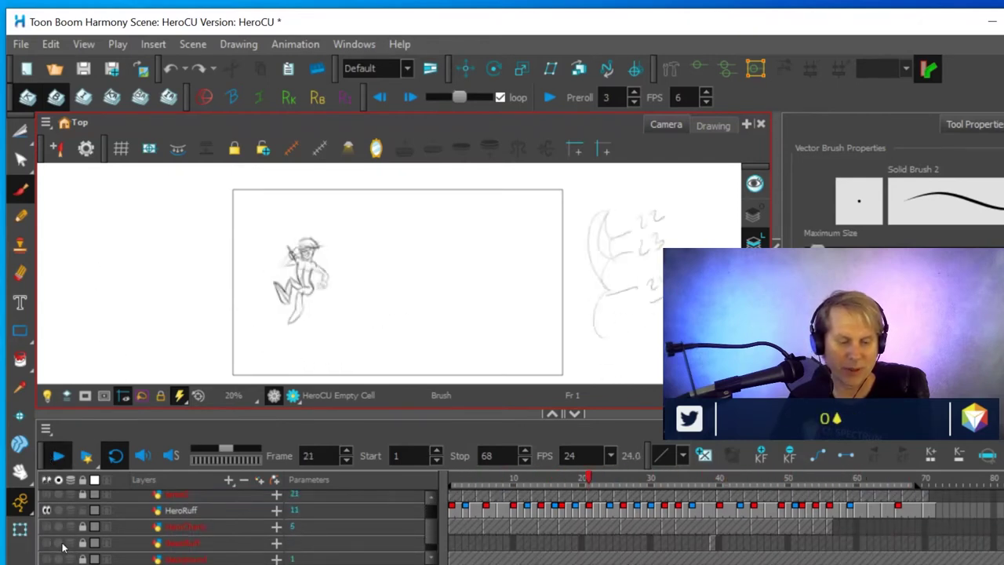
{"action": "left_click", "coordinate": [43, 559]}
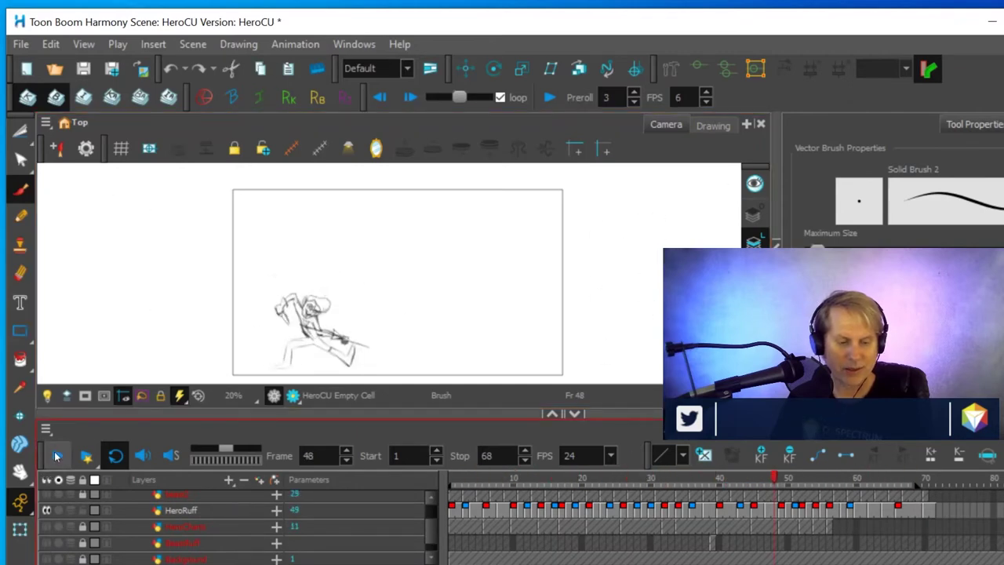
{"action": "left_click", "coordinate": [44, 560]}
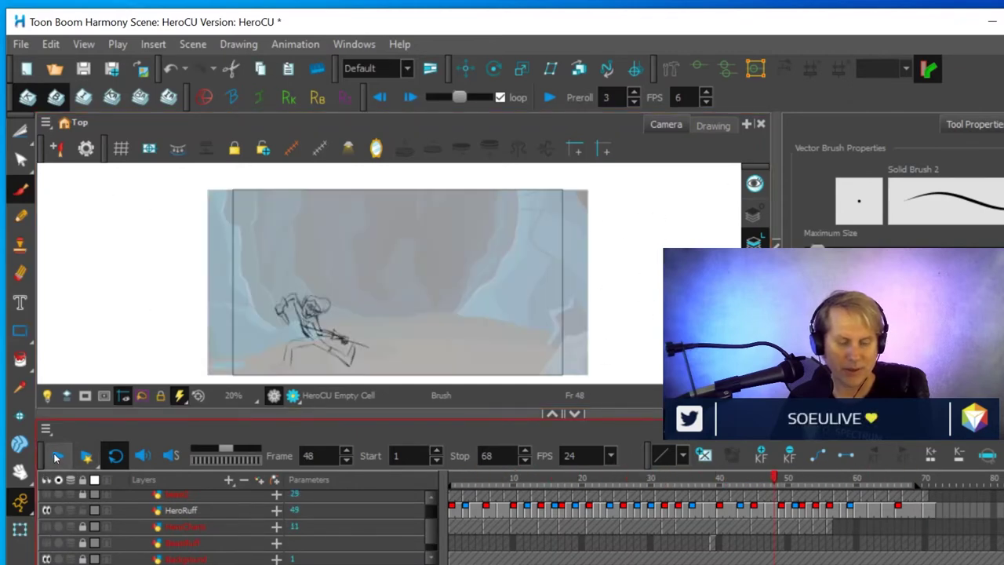
{"action": "left_click", "coordinate": [59, 457]}
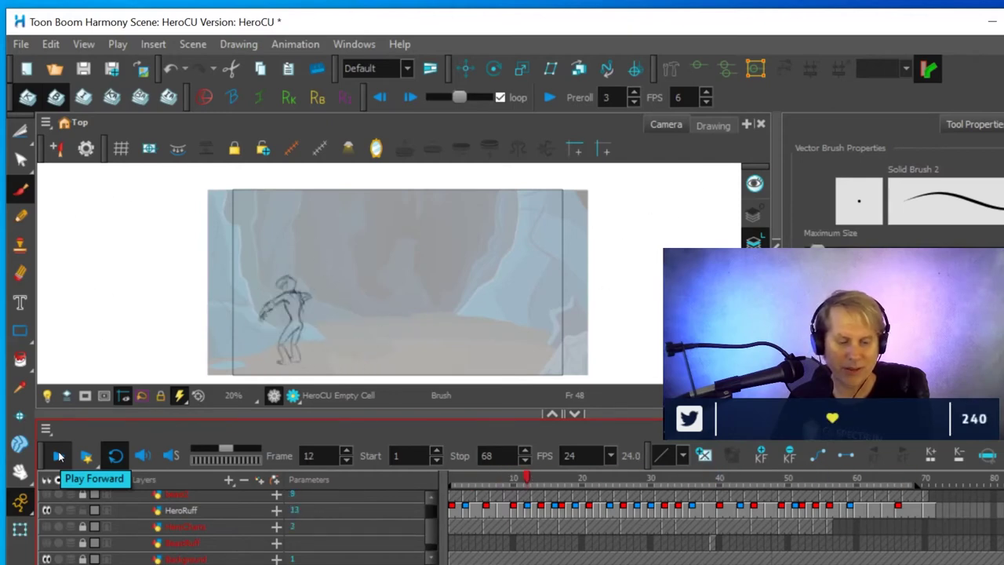
{"action": "left_click", "coordinate": [58, 457]}
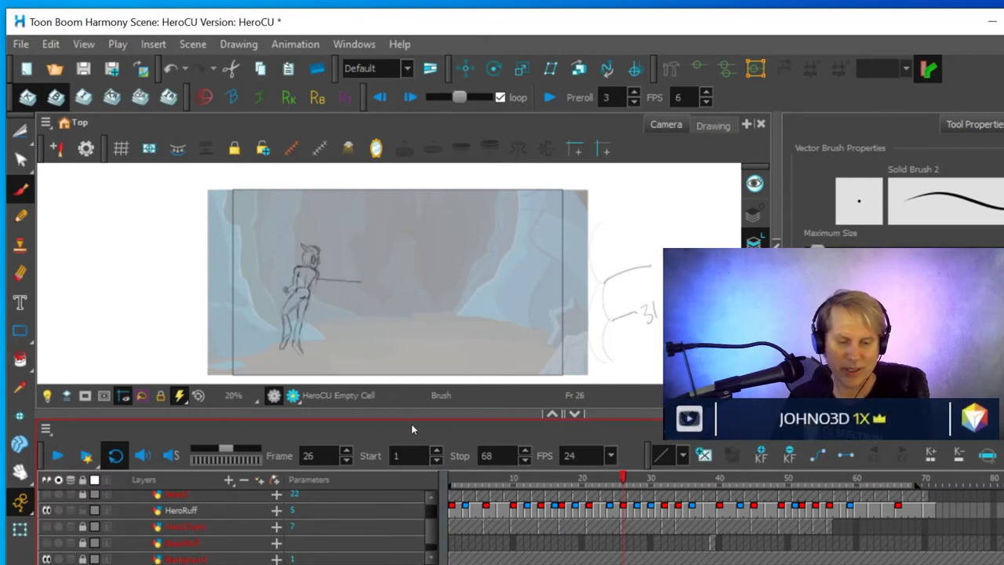
Adjust the height of the timeline area to reach the lower layers and hide the Background layer
{"action": "left_click_drag", "start_coordinate": [416, 417], "coordinate": [414, 477]}
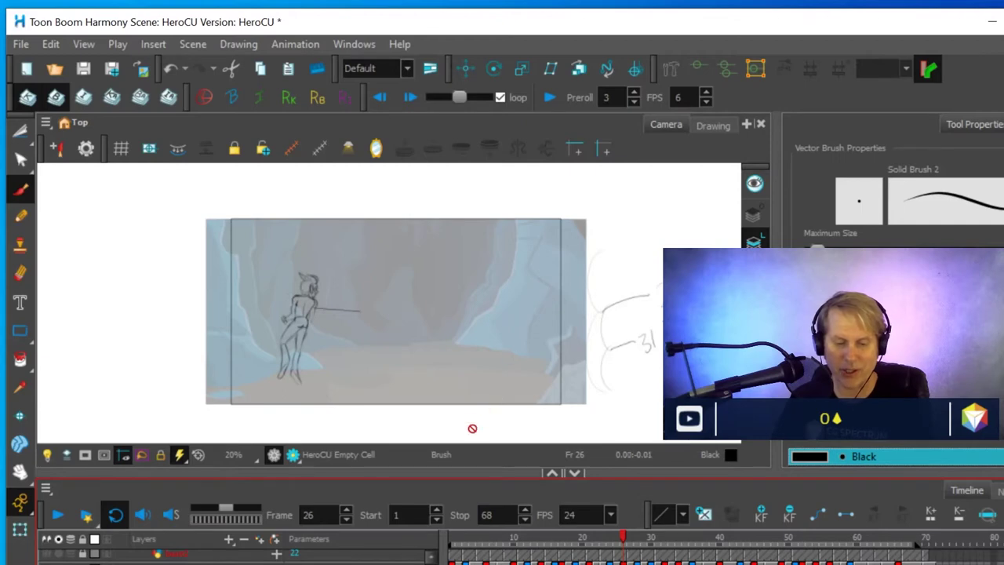
{"action": "left_click_drag", "start_coordinate": [656, 476], "coordinate": [660, 453]}
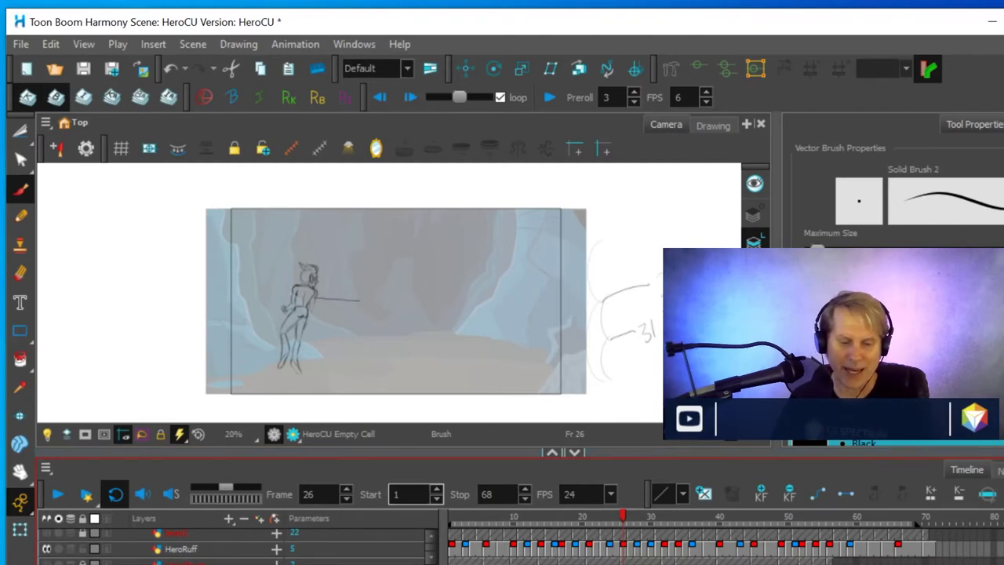
{"action": "left_click_drag", "start_coordinate": [289, 454], "coordinate": [313, 399]}
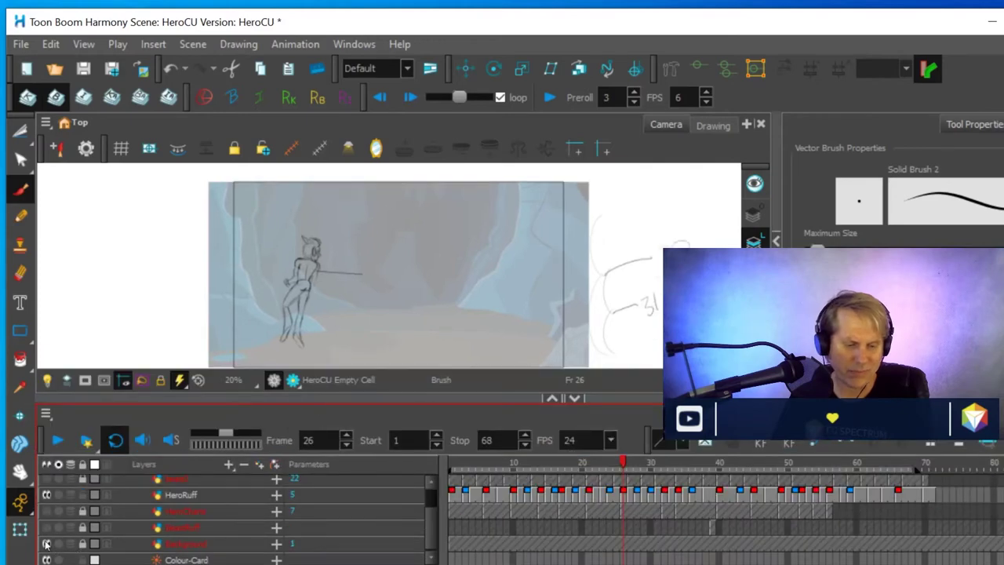
{"action": "left_click", "coordinate": [47, 544]}
{"action": "left_click_drag", "start_coordinate": [340, 401], "coordinate": [337, 460]}
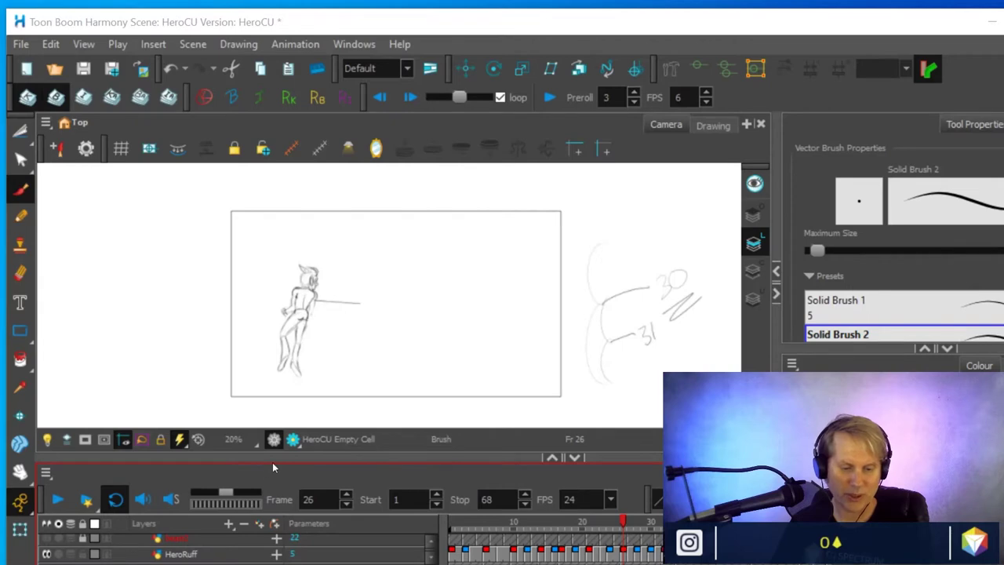
Solo the timing chart layer just below HeroRuff and turn on its visibility
{"action": "left_click_drag", "start_coordinate": [272, 462], "coordinate": [283, 407]}
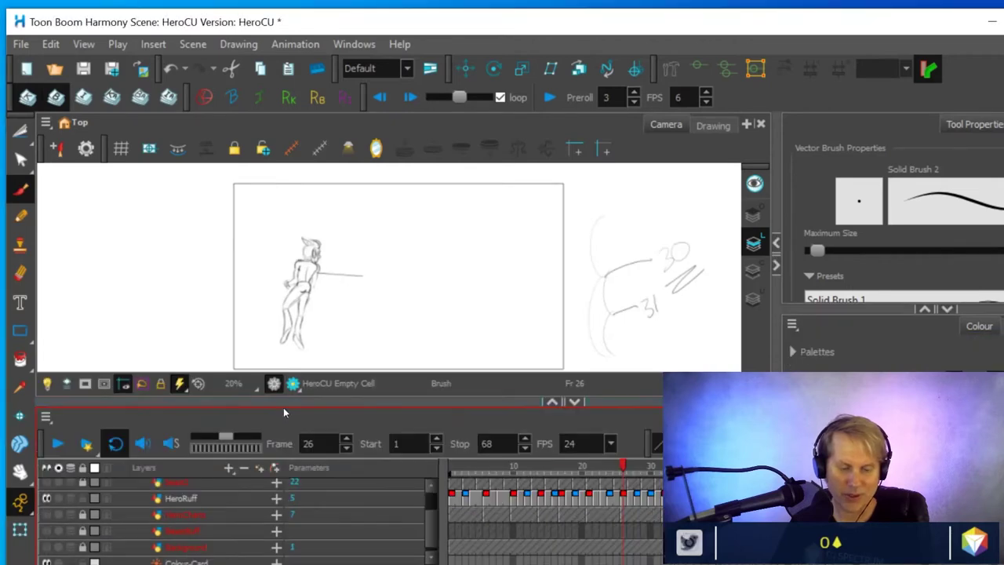
{"action": "scroll", "coordinate": [188, 522], "scroll_direction": "up", "scroll_amount": 2}
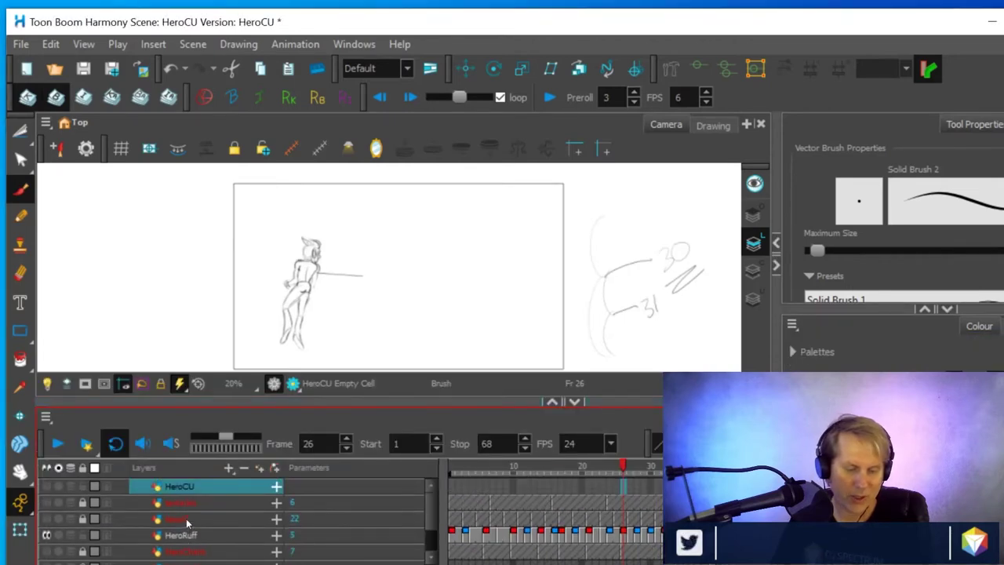
{"action": "scroll", "coordinate": [231, 506], "scroll_direction": "down", "scroll_amount": 1}
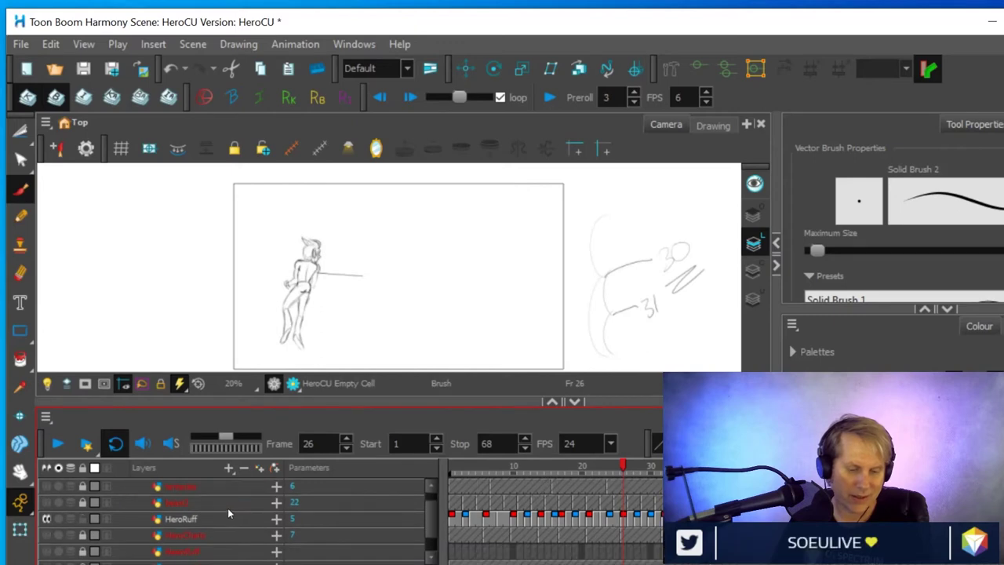
{"action": "left_click", "coordinate": [58, 536]}
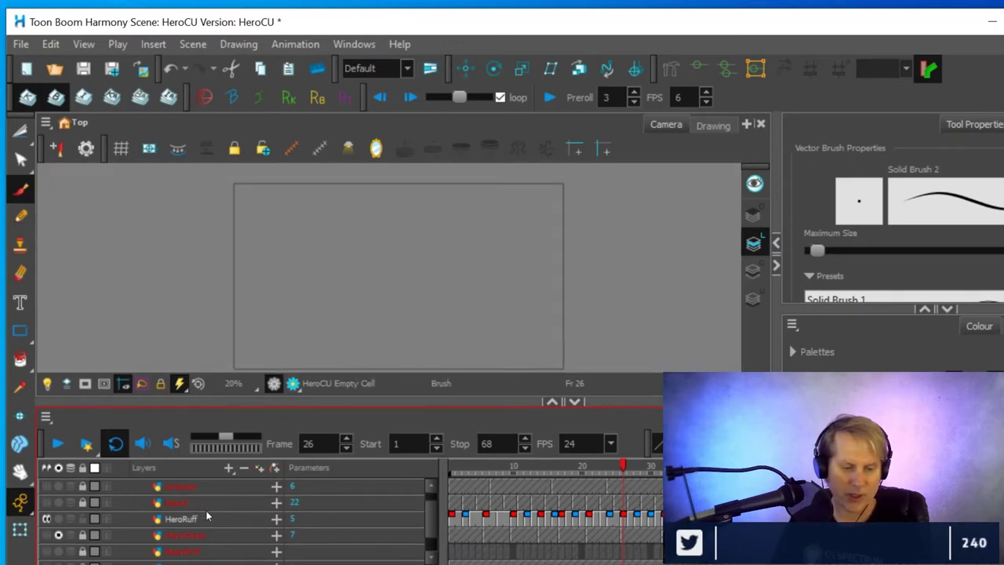
{"action": "left_click", "coordinate": [47, 535]}
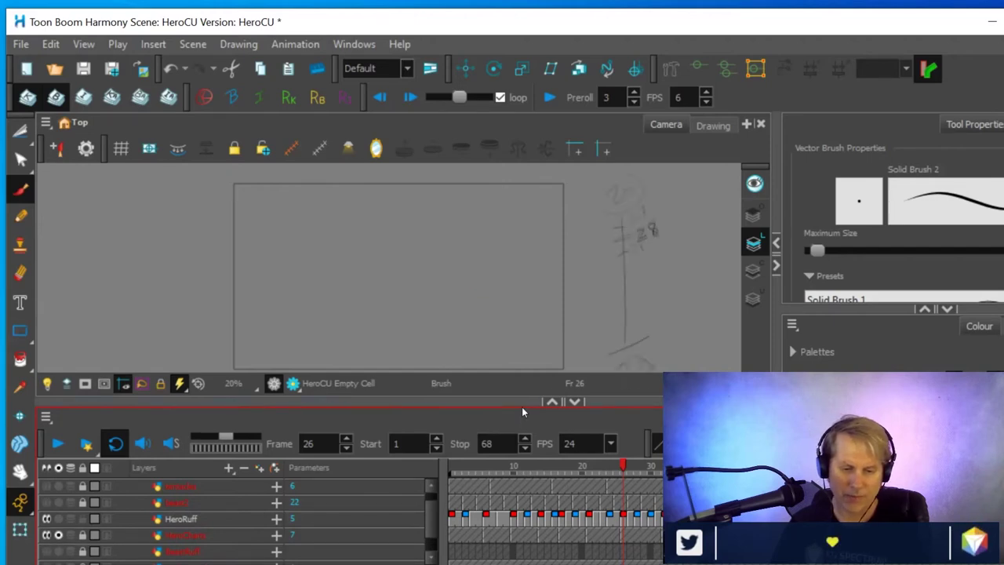
Solo the Colour-Card layer together with the timing chart, and enlarge the drawing view to show the whole chart
{"action": "left_click_drag", "start_coordinate": [522, 407], "coordinate": [522, 455]}
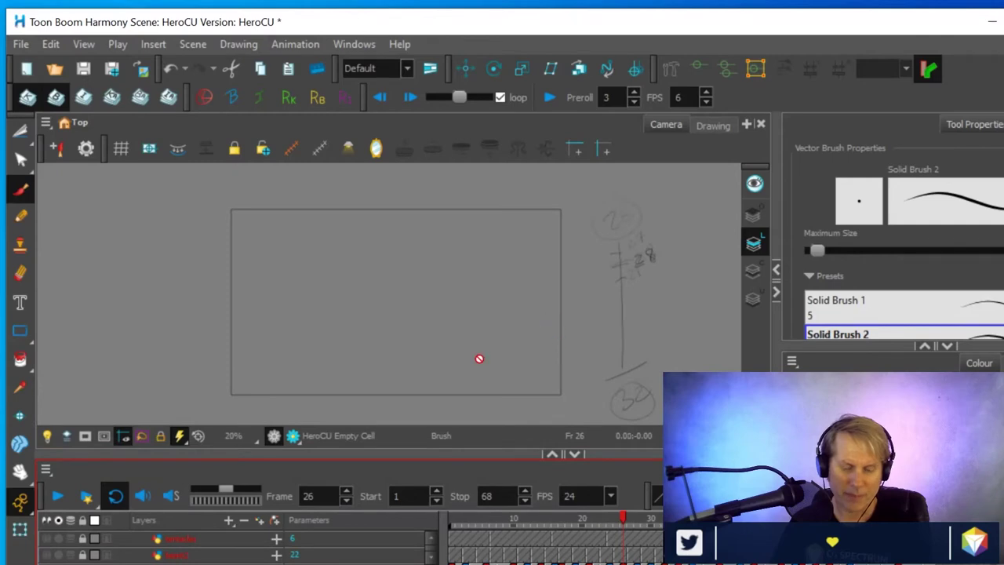
{"action": "left_click_drag", "start_coordinate": [319, 461], "coordinate": [360, 337]}
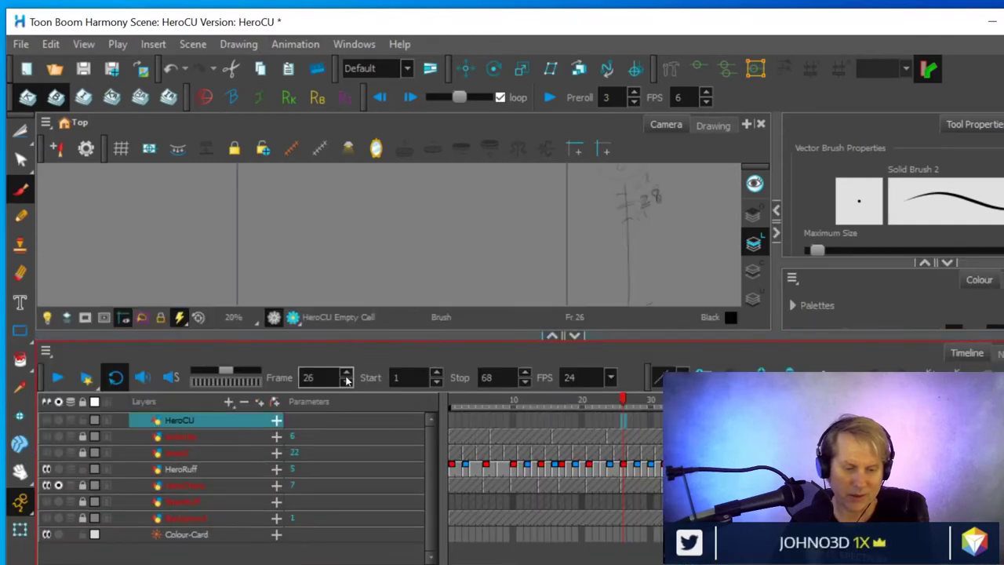
{"action": "left_click", "coordinate": [187, 535]}
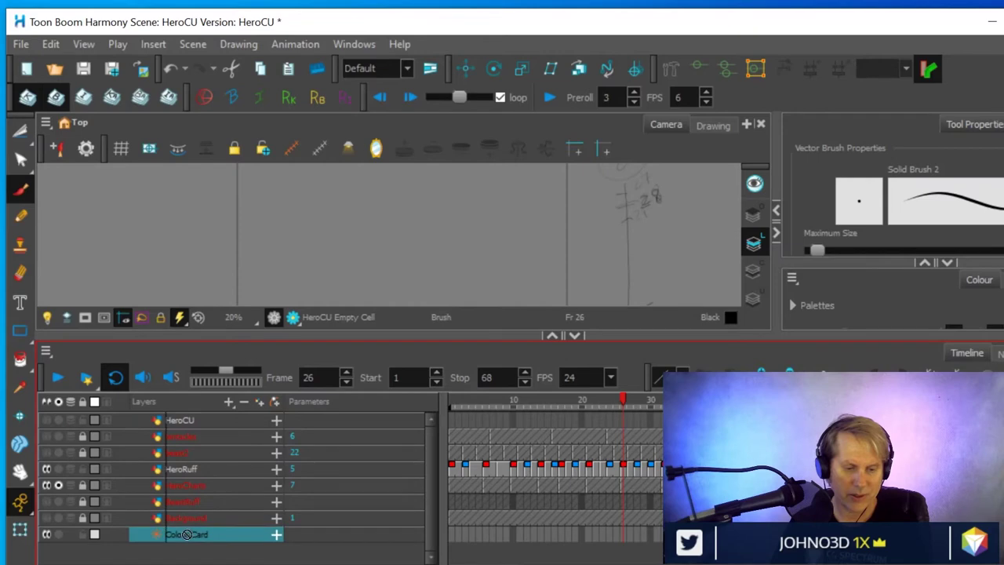
{"action": "left_click", "coordinate": [58, 534]}
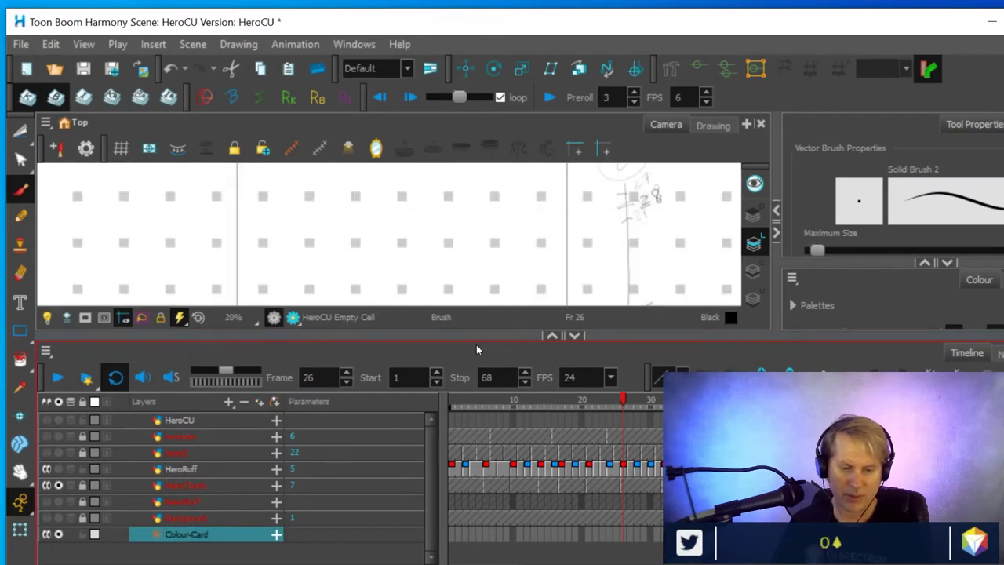
{"action": "left_click_drag", "start_coordinate": [481, 338], "coordinate": [481, 491]}
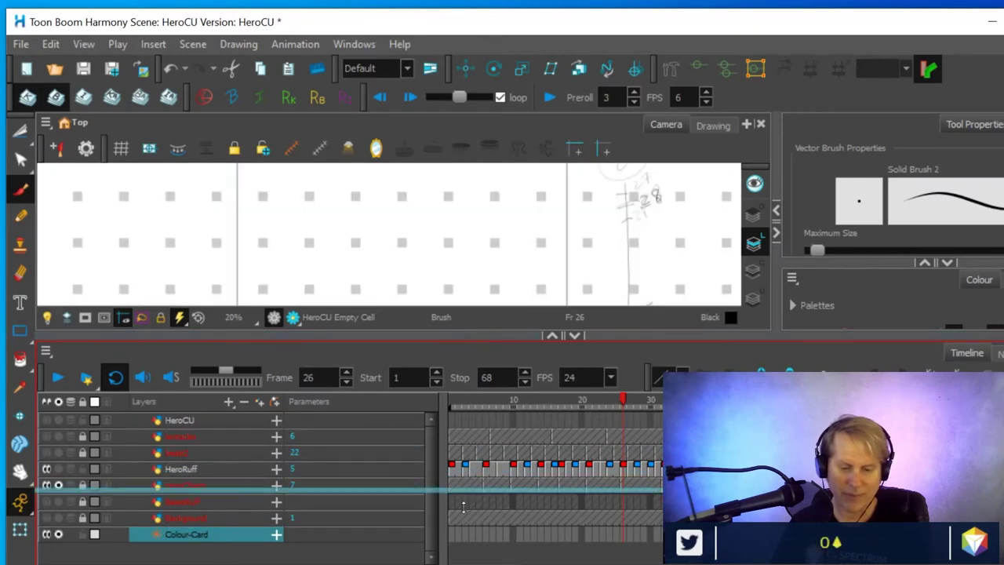
{"action": "key", "text": "space"}
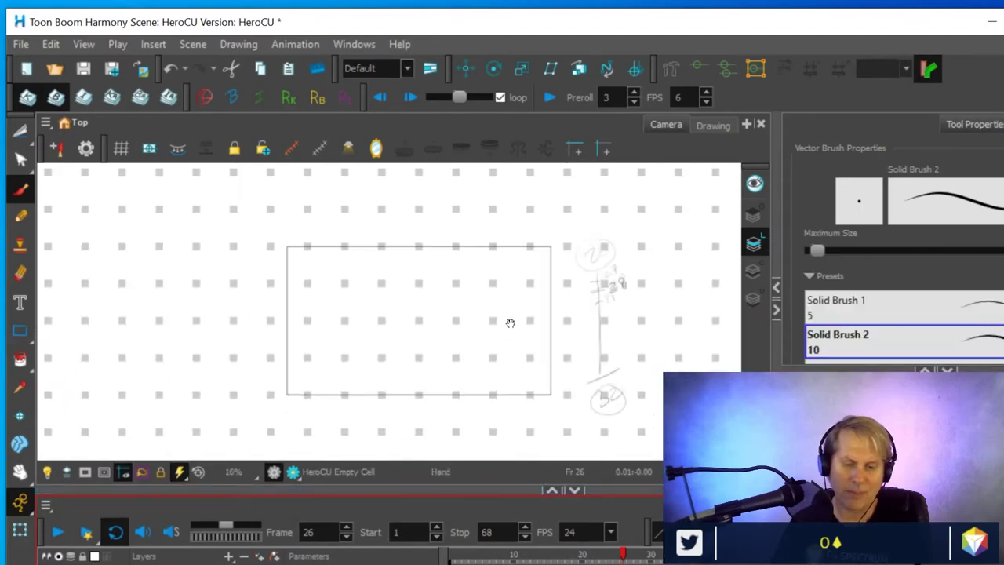
Take the Colour-Card layer out of solo and turn off its visibility after looking over the timing chart
{"action": "left_click_drag", "start_coordinate": [509, 321], "coordinate": [340, 315]}
{"action": "scroll", "coordinate": [442, 291], "scroll_direction": "up", "scroll_amount": 1}
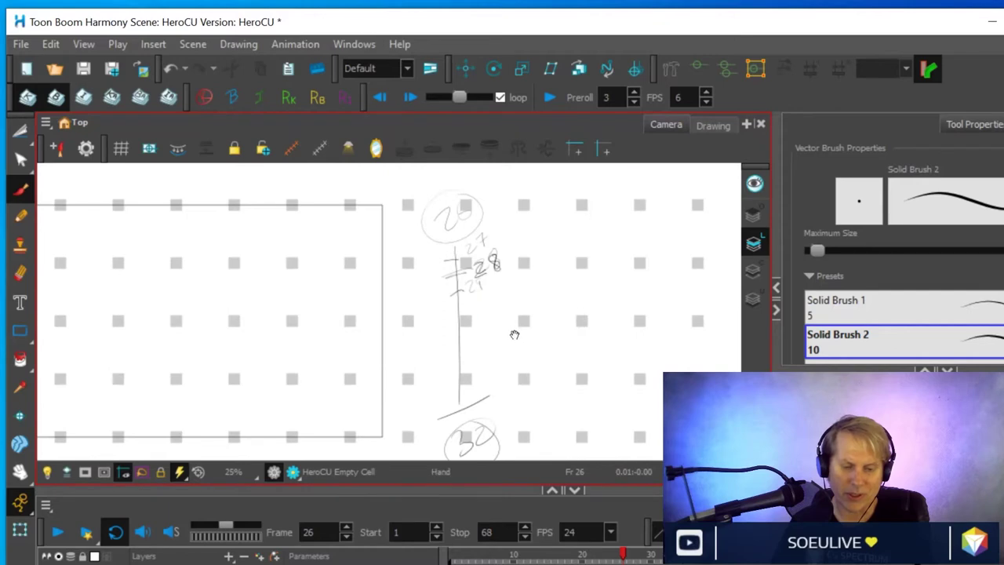
{"action": "left_click_drag", "start_coordinate": [515, 332], "coordinate": [520, 309]}
{"action": "left_click_drag", "start_coordinate": [306, 489], "coordinate": [338, 357]}
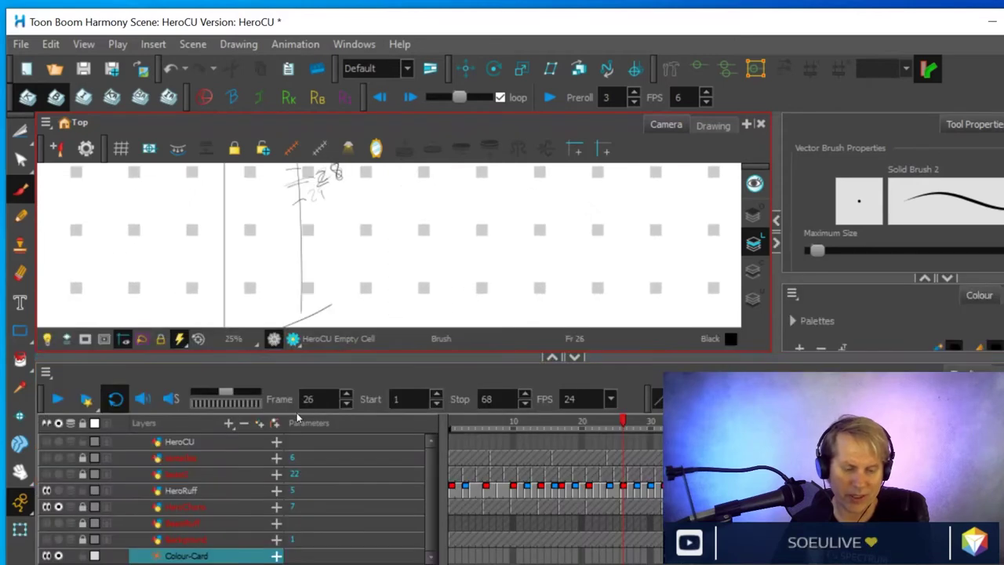
{"action": "left_click", "coordinate": [47, 556]}
{"action": "left_click", "coordinate": [58, 556]}
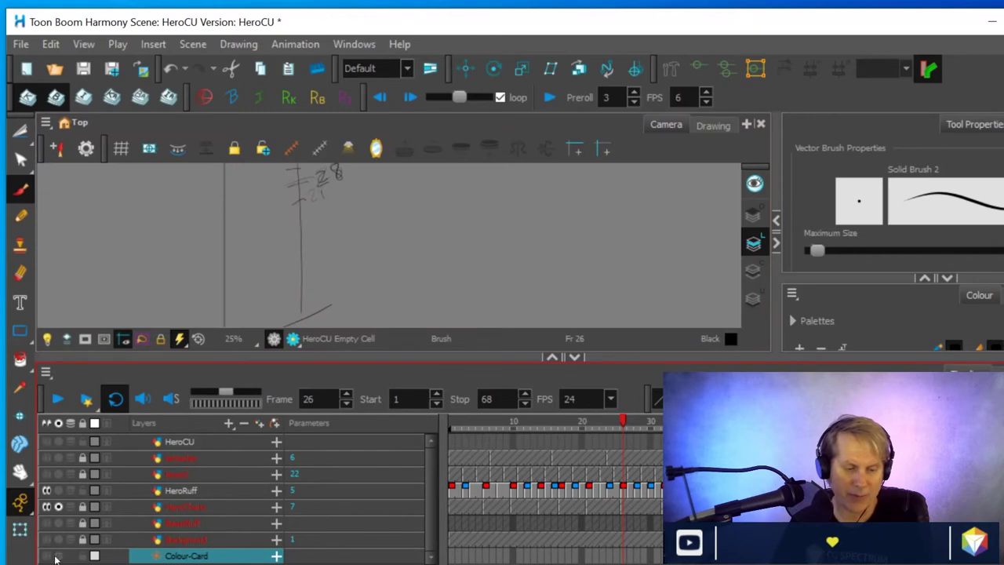
Frame the timing chart beside the camera frame, go to frame 28, and toggle off the chart layer's visibility below HeroRuff
{"action": "left_click_drag", "start_coordinate": [425, 360], "coordinate": [425, 480]}
{"action": "scroll", "coordinate": [538, 292], "scroll_direction": "down", "scroll_amount": 1}
{"action": "mouse_move", "coordinate": [534, 296]}
{"action": "left_mouse_down"}
{"action": "mouse_move", "coordinate": [614, 309]}
{"action": "mouse_move", "coordinate": [601, 321]}
{"action": "left_mouse_up"}
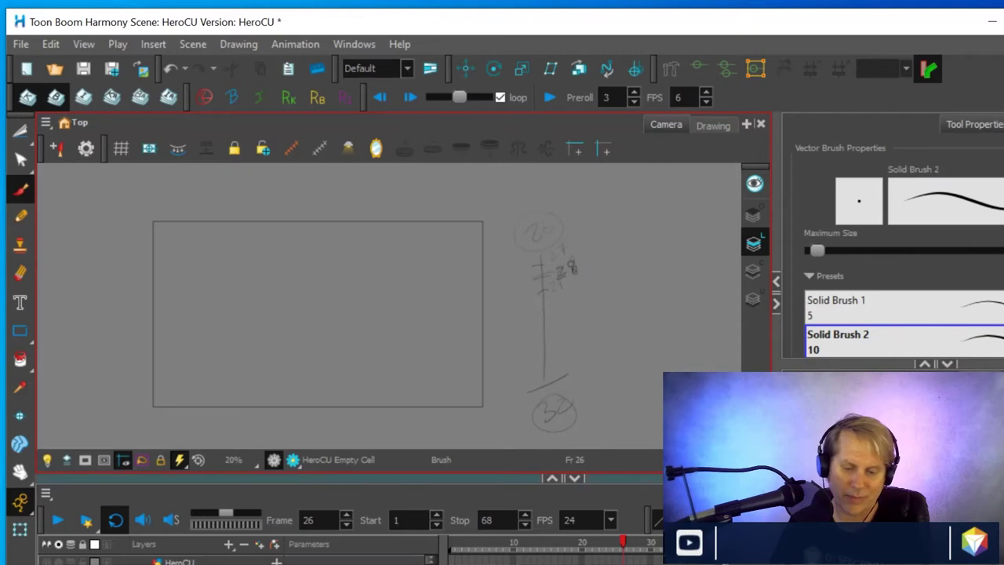
{"action": "left_click_drag", "start_coordinate": [353, 475], "coordinate": [353, 398]}
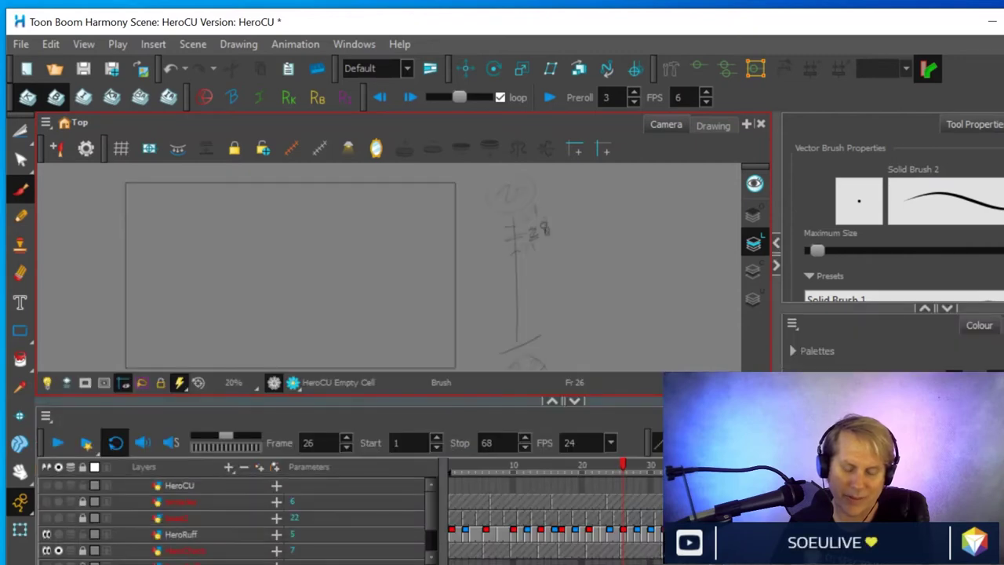
{"action": "left_click_drag", "start_coordinate": [625, 467], "coordinate": [637, 471]}
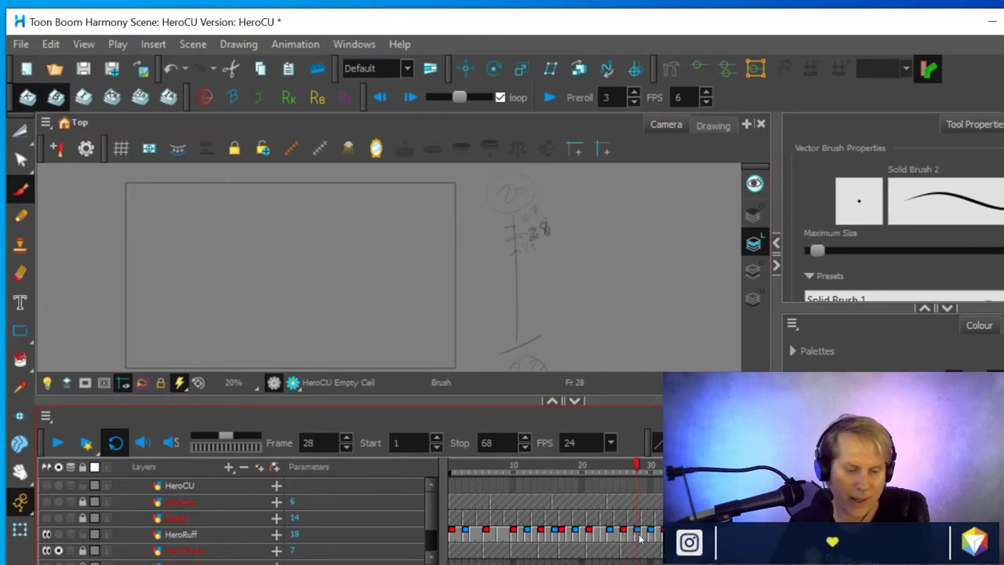
{"action": "left_click", "coordinate": [57, 552]}
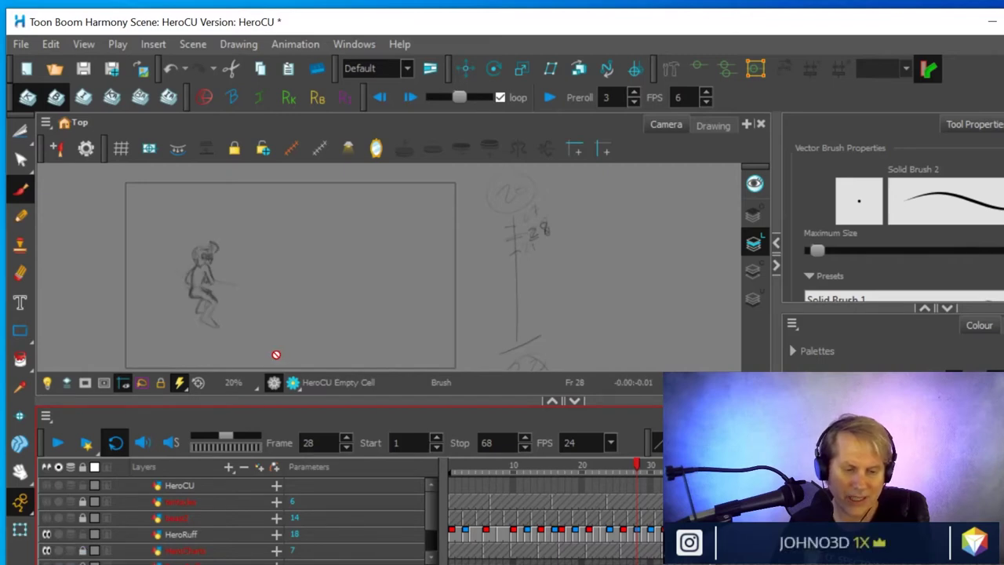
Compare the HeroRuff key drawings at frames 26 and 32 together with their timing charts
{"action": "left_click", "coordinate": [623, 538]}
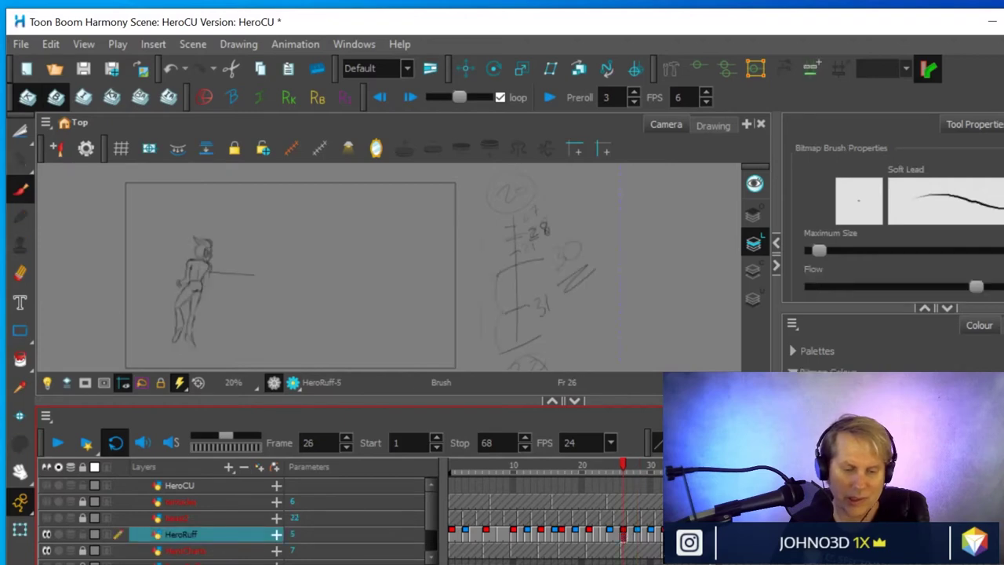
{"action": "left_click", "coordinate": [663, 538]}
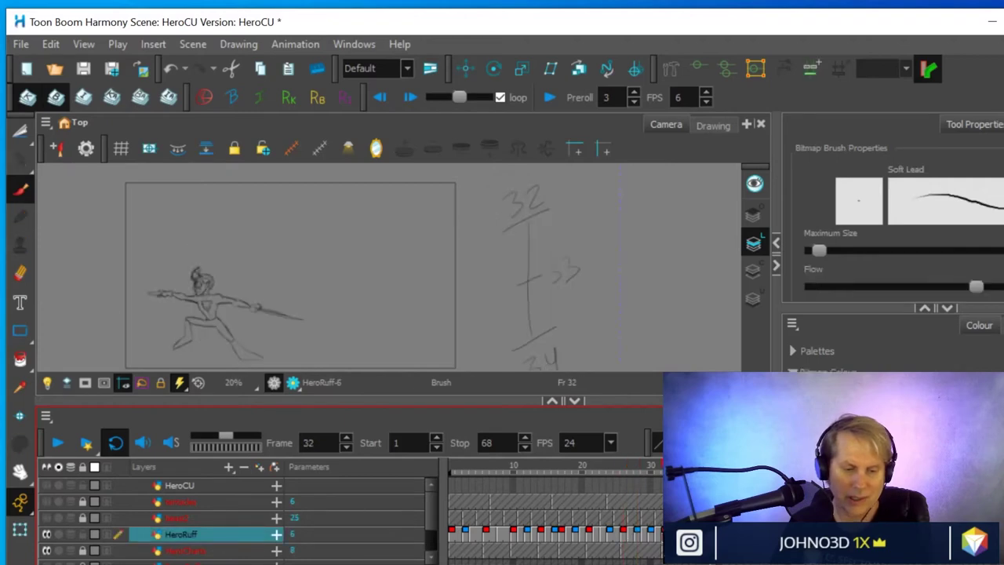
{"action": "left_click", "coordinate": [622, 538]}
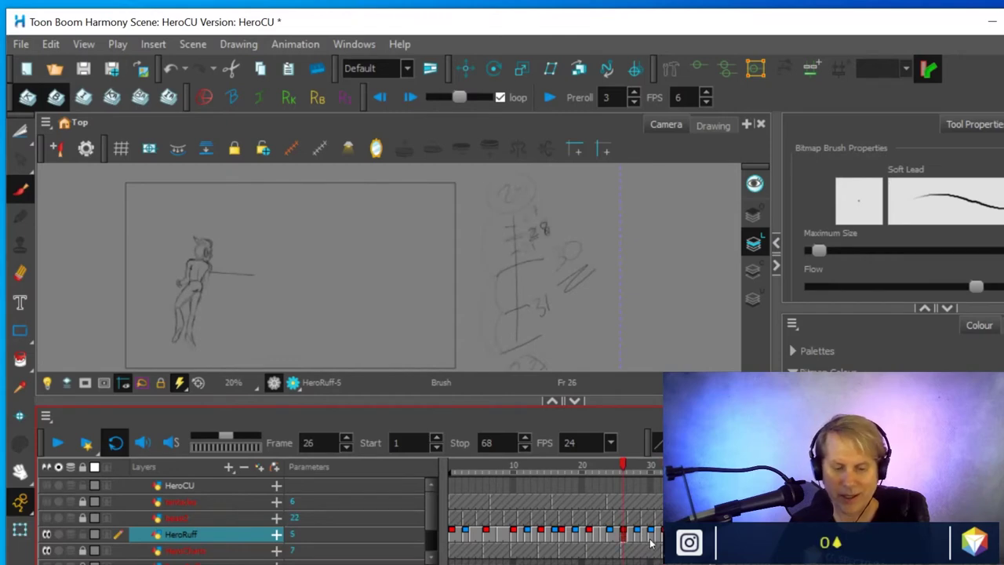
{"action": "key", "text": "g"}
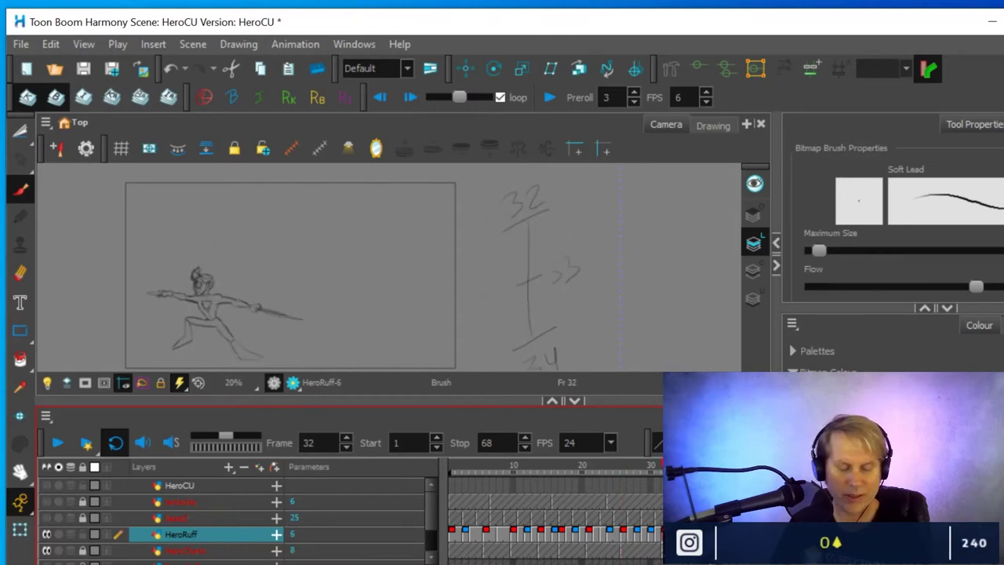
Step through the HeroRuff drawings at frames 28, 29 and 30, and flip between frames 28 and 30
{"action": "left_click", "coordinate": [637, 539]}
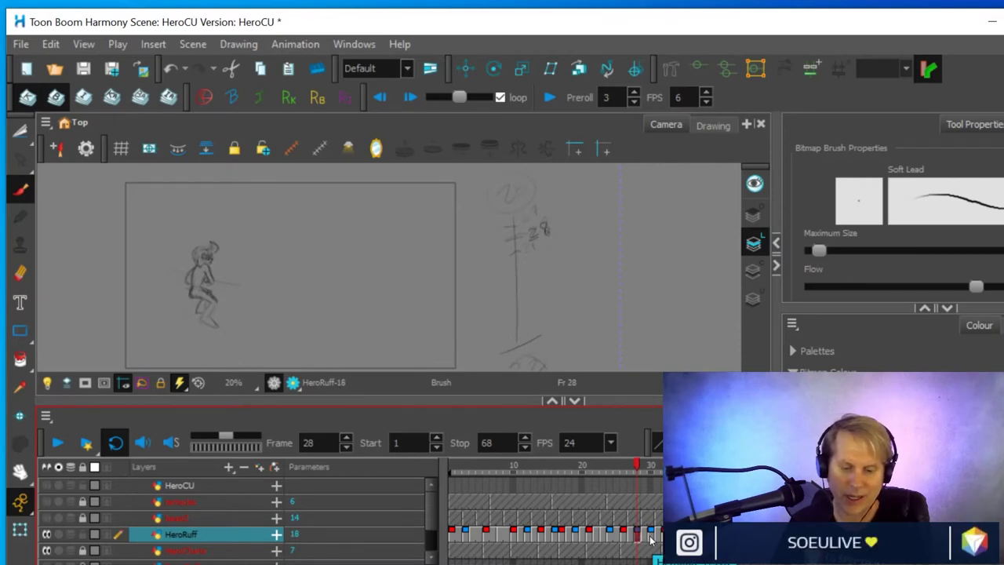
{"action": "left_click", "coordinate": [647, 538]}
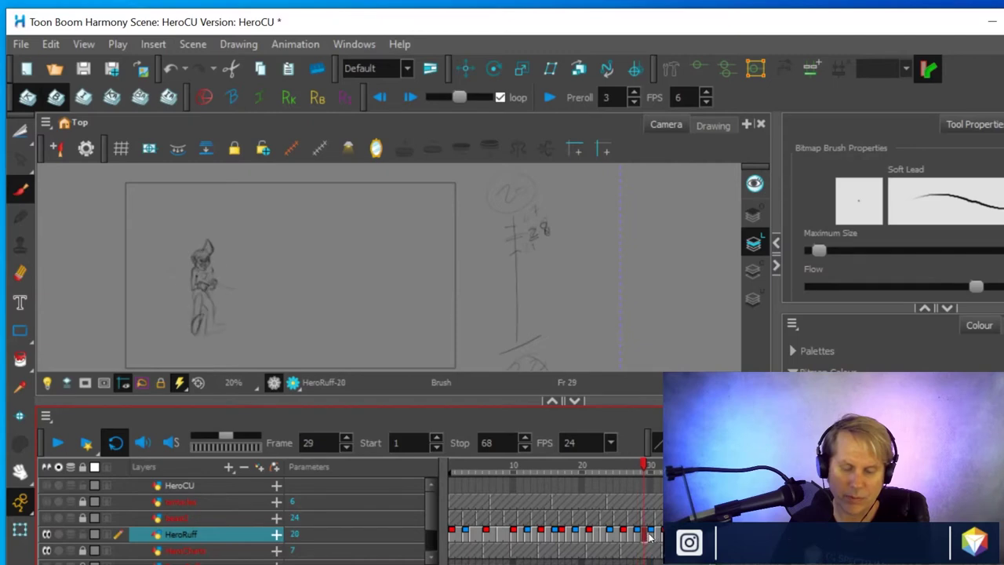
{"action": "left_click", "coordinate": [651, 537]}
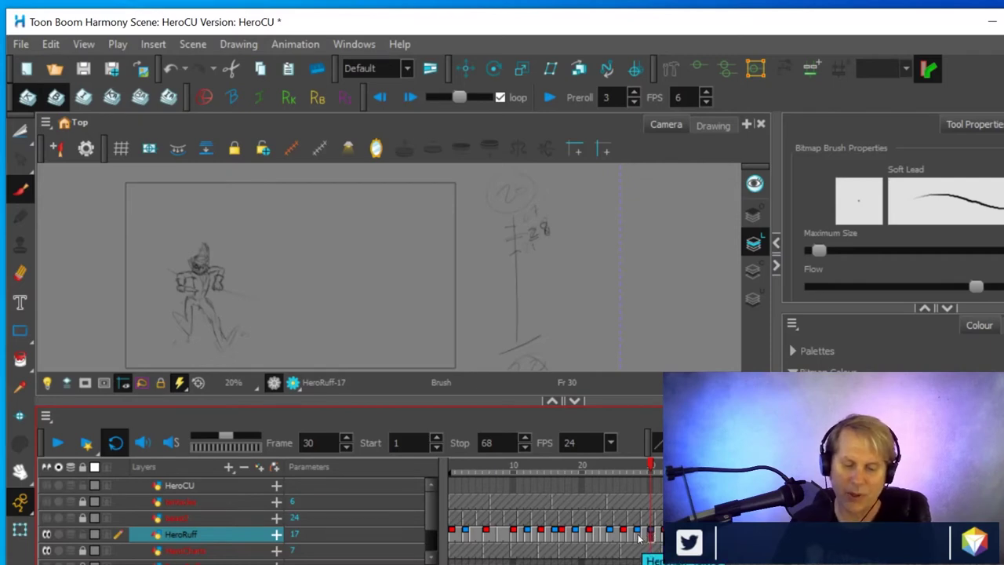
{"action": "left_click", "coordinate": [638, 538]}
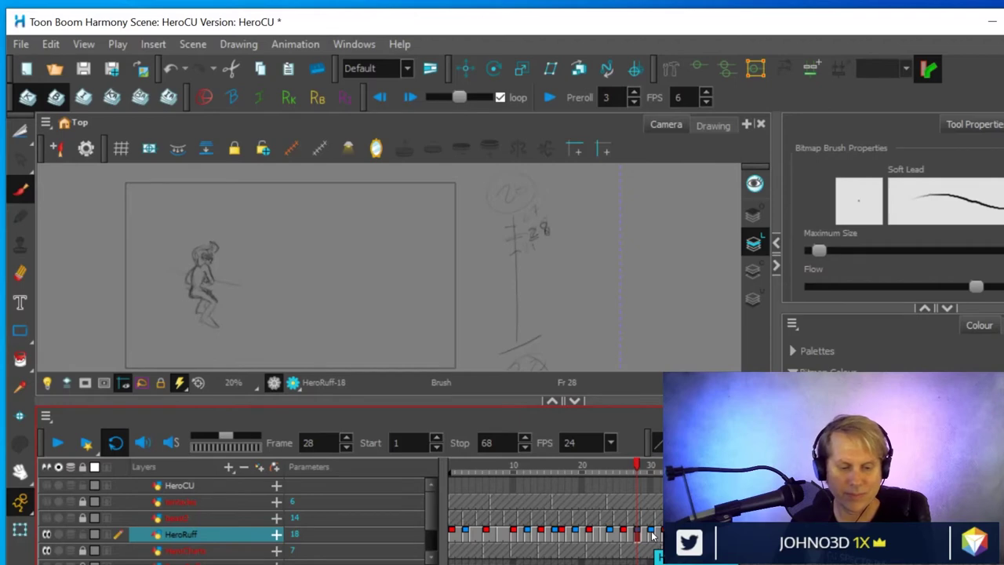
{"action": "left_click", "coordinate": [651, 536]}
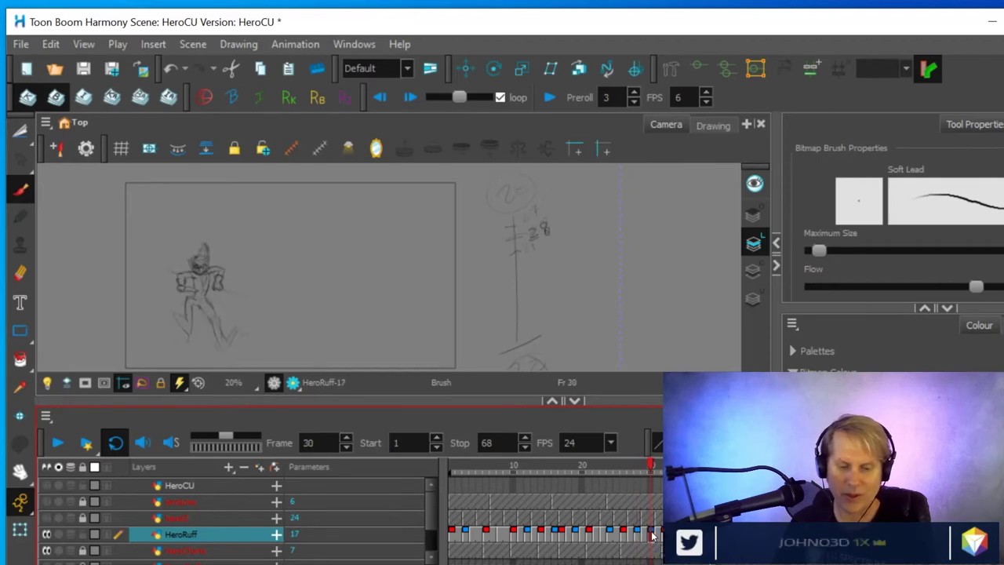
{"action": "left_click", "coordinate": [638, 538]}
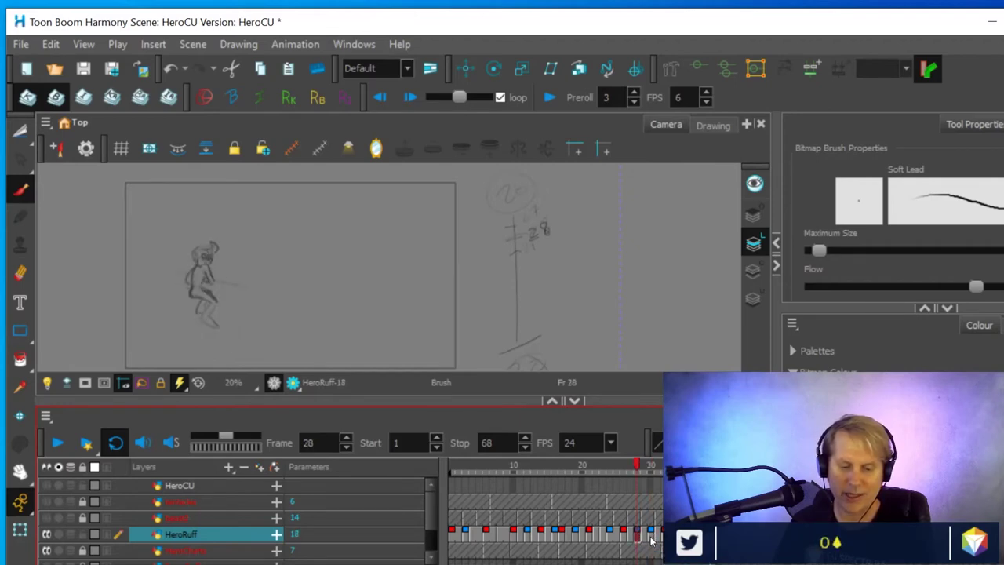
{"action": "left_click", "coordinate": [652, 539]}
Review the HeroRuff keys at frames 26 and 32, followed by the breakdown drawings at frames 28 and 30
{"action": "left_click", "coordinate": [624, 536]}
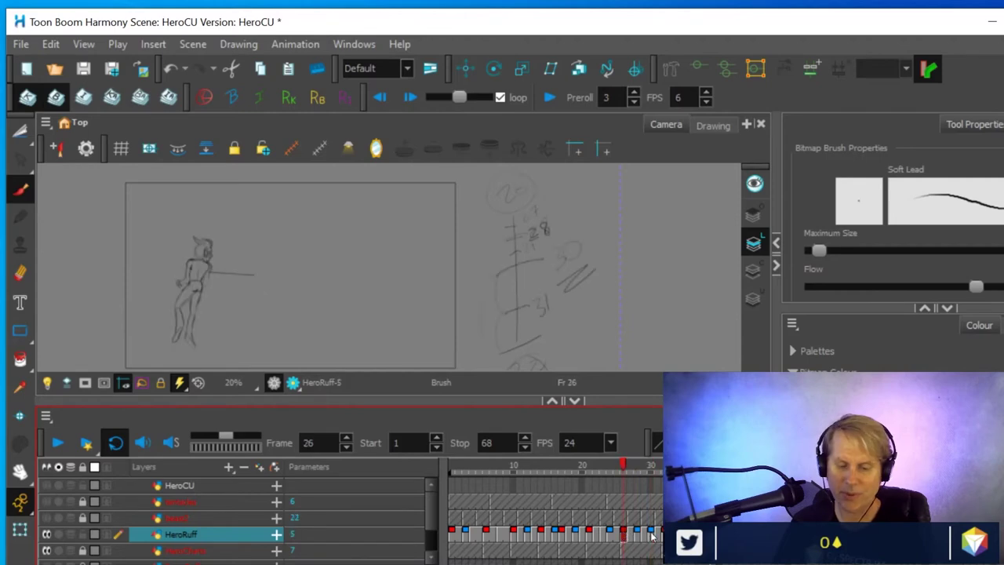
{"action": "left_click", "coordinate": [664, 536]}
{"action": "left_click", "coordinate": [637, 536]}
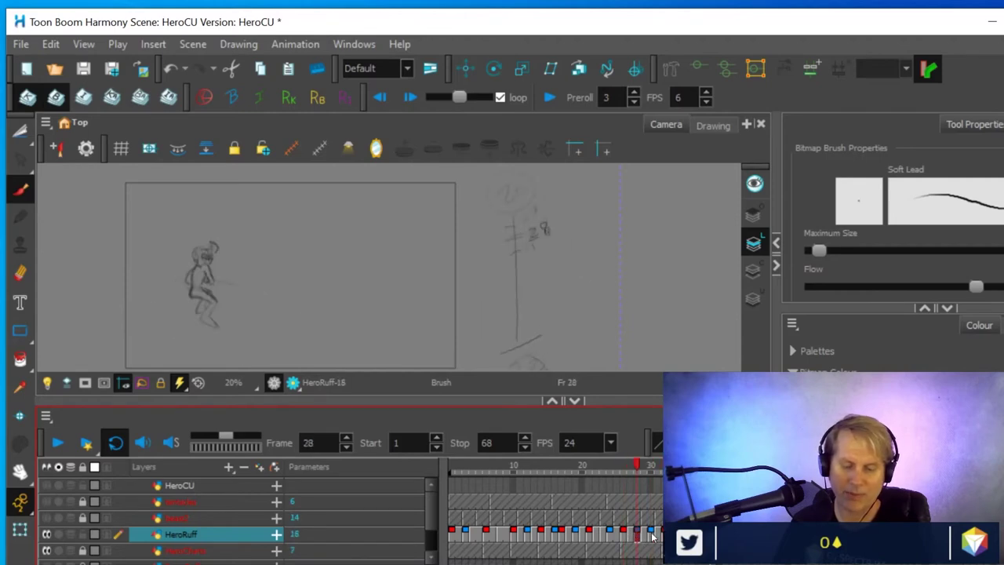
{"action": "left_click", "coordinate": [650, 535]}
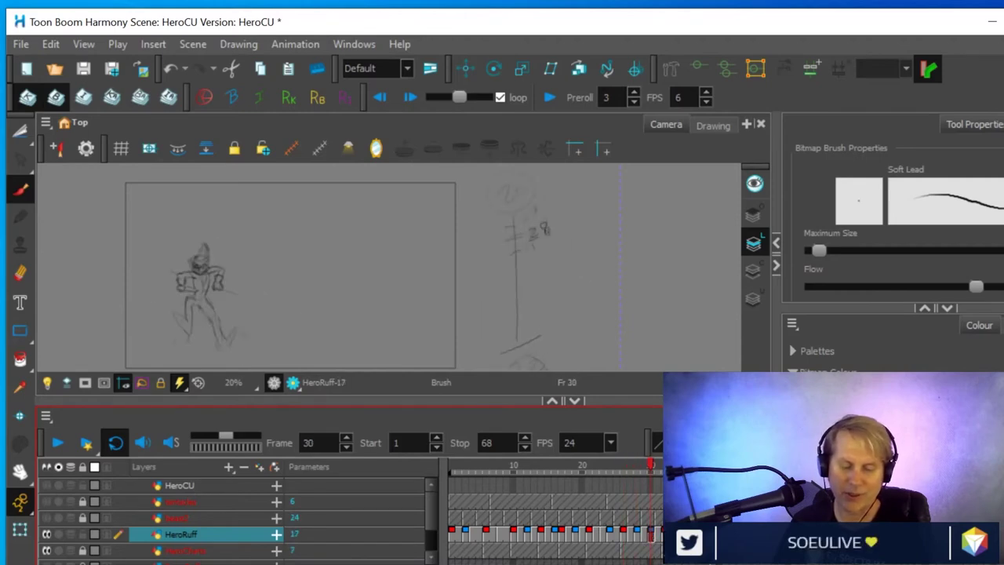
Return to frame 1 and flip between the HeroRuff key drawings at frames 1 and 6
{"action": "left_click", "coordinate": [452, 464]}
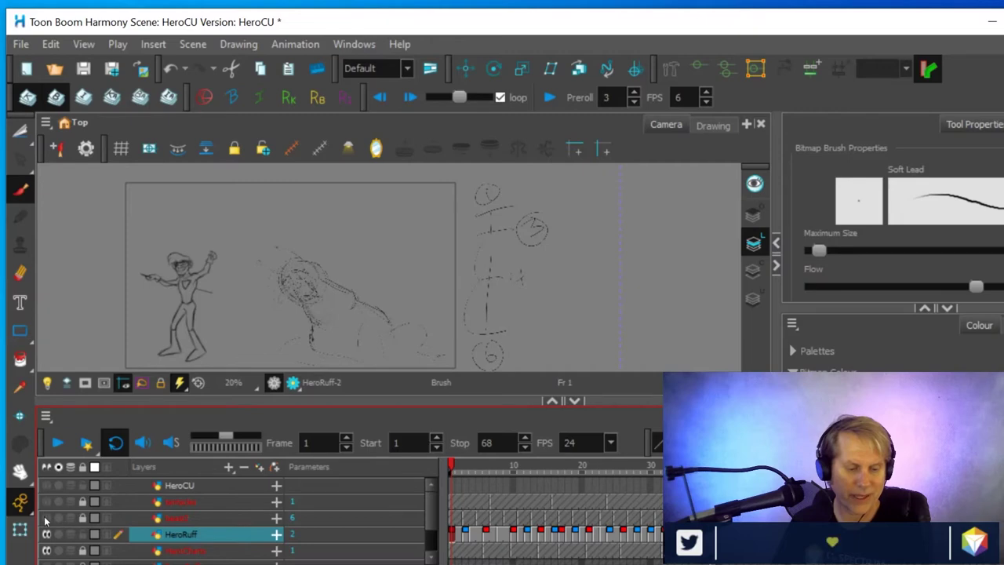
{"action": "left_click", "coordinate": [486, 534]}
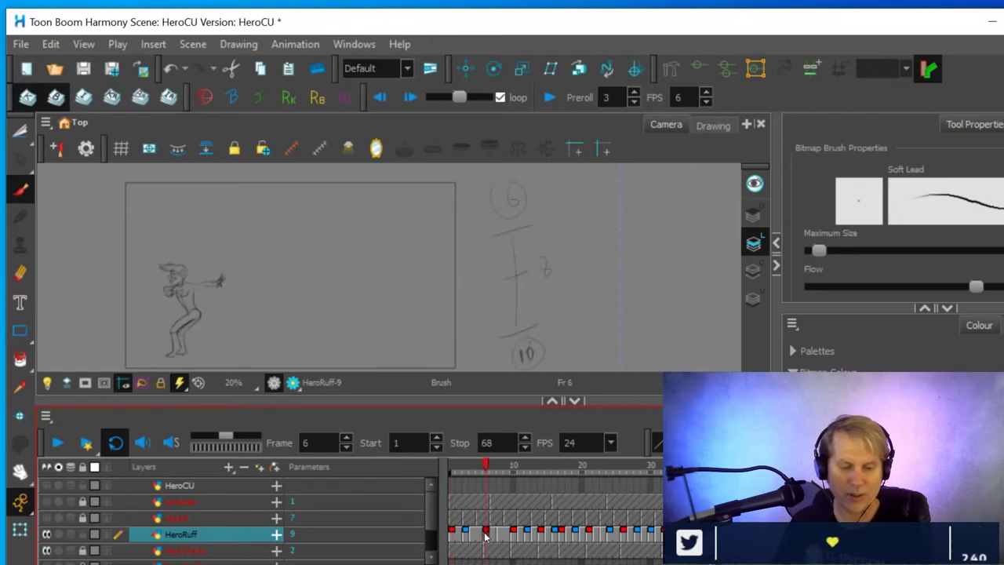
{"action": "left_click", "coordinate": [450, 534]}
{"action": "left_click", "coordinate": [451, 536]}
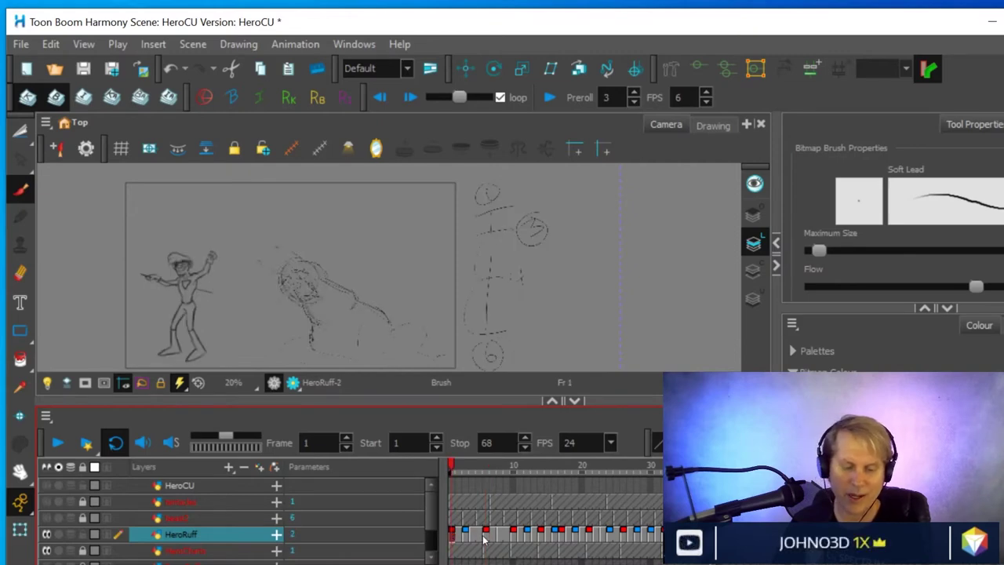
{"action": "left_click", "coordinate": [487, 537]}
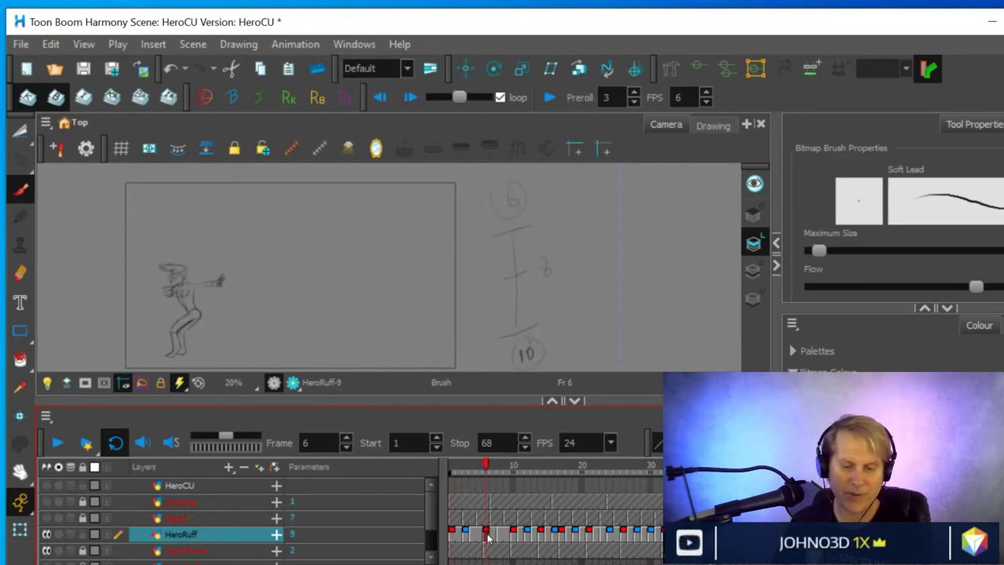
{"action": "left_click", "coordinate": [451, 536]}
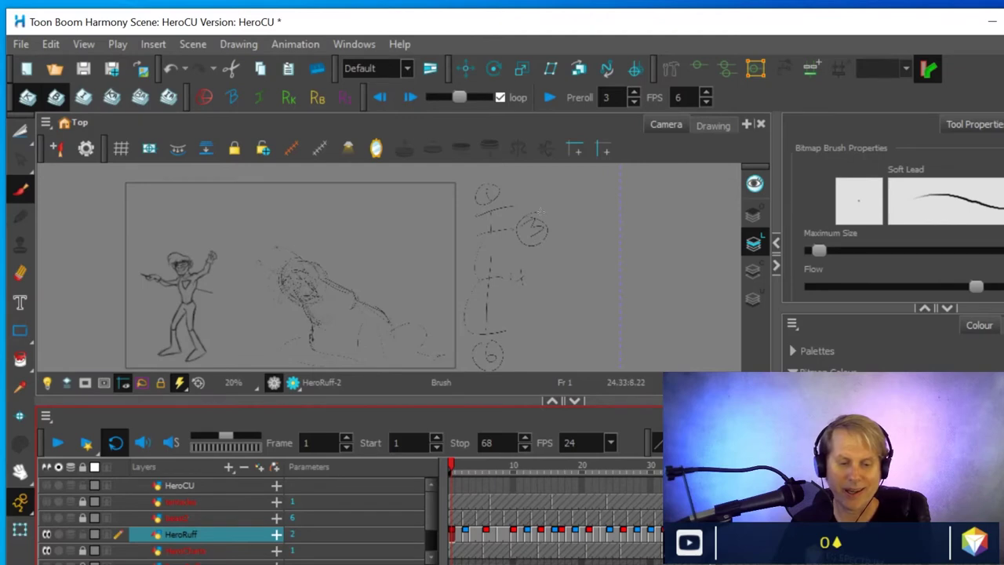
Inspect the first timing chart and the hero up close, and flip between the HeroRuff drawings at frames 1 and 3
{"action": "scroll", "coordinate": [542, 210], "scroll_direction": "up", "scroll_amount": 3}
{"action": "scroll", "coordinate": [545, 222], "scroll_direction": "down", "scroll_amount": 1}
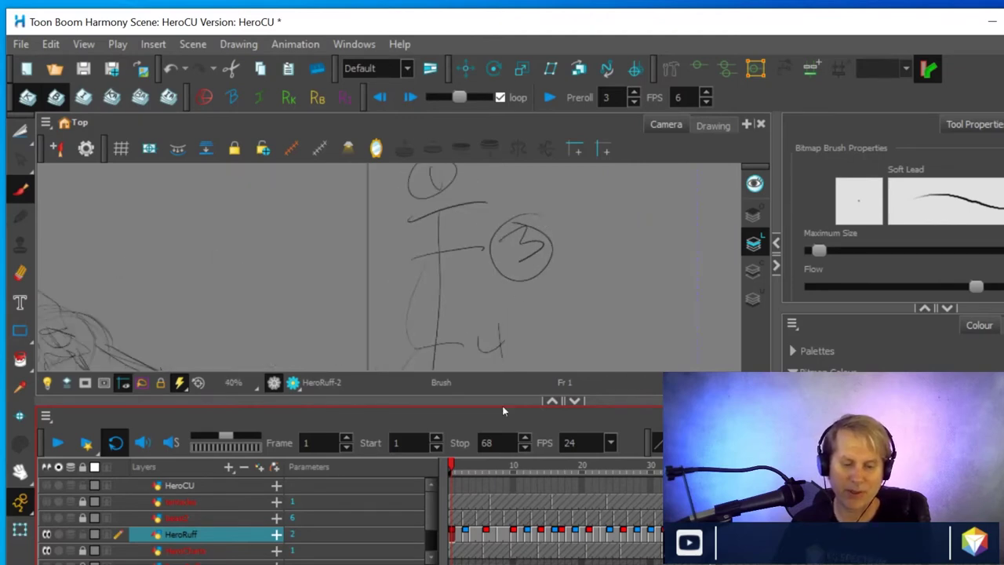
{"action": "left_click_drag", "start_coordinate": [344, 302], "coordinate": [643, 299]}
{"action": "left_click_drag", "start_coordinate": [392, 297], "coordinate": [579, 240]}
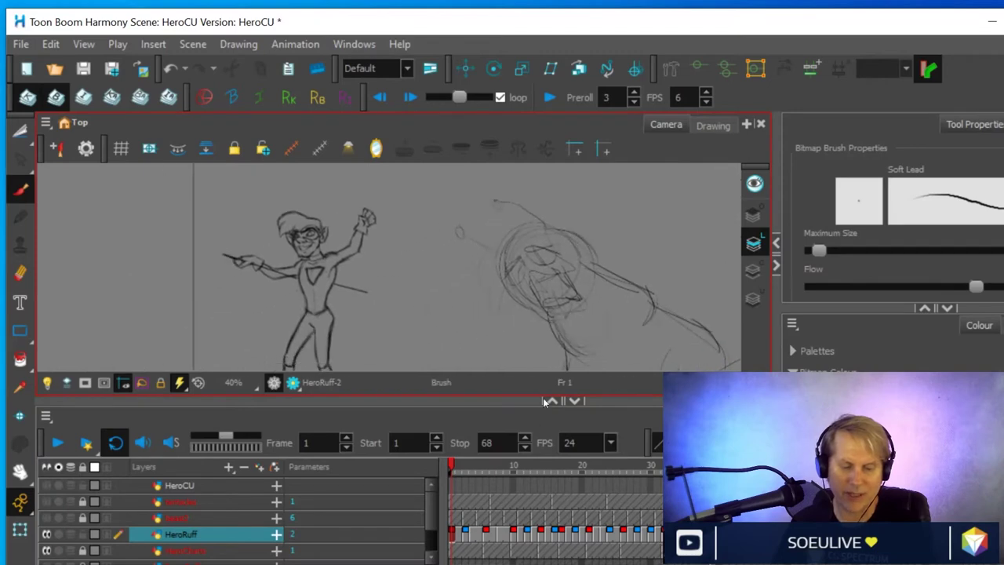
{"action": "left_click", "coordinate": [465, 538]}
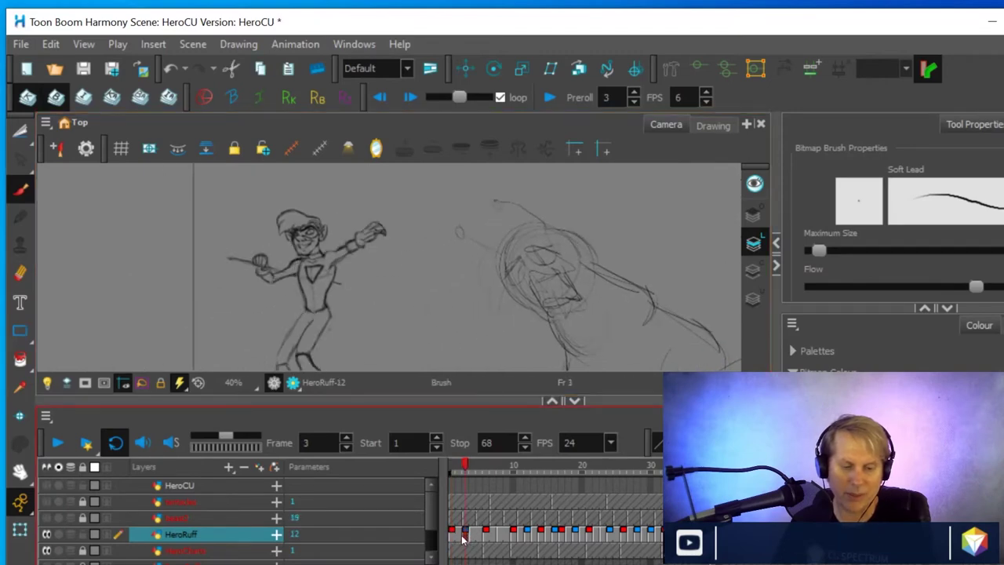
{"action": "left_click", "coordinate": [452, 540]}
{"action": "left_click", "coordinate": [466, 536]}
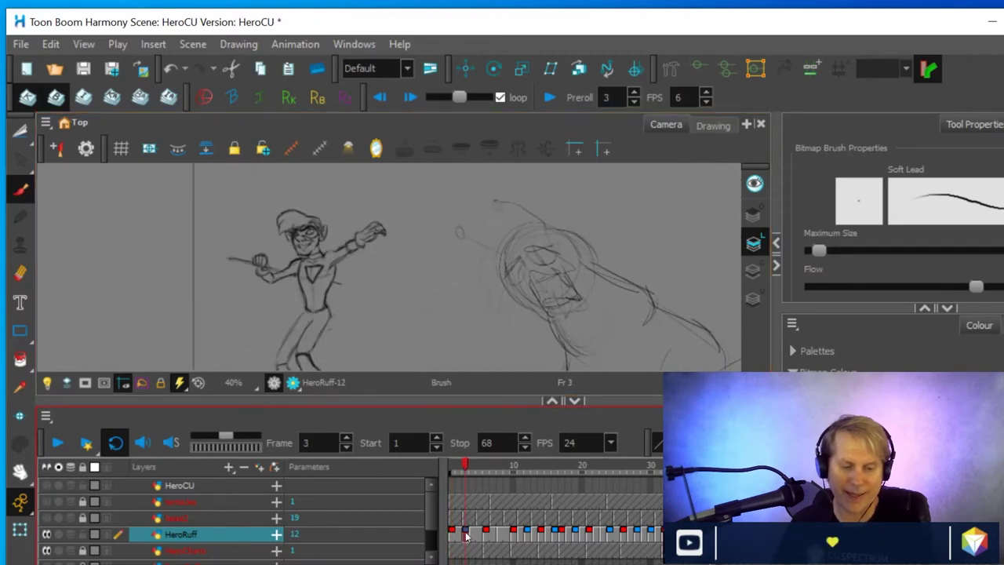
{"action": "left_click", "coordinate": [452, 539]}
{"action": "left_click", "coordinate": [466, 537]}
Examine the frame 1 to 6 timing chart beside the hero, and compare the HeroRuff drawings at frames 6 and 2
{"action": "key", "text": "space"}
{"action": "mouse_move", "coordinate": [612, 229]}
{"action": "left_mouse_down"}
{"action": "mouse_move", "coordinate": [499, 291]}
{"action": "mouse_move", "coordinate": [303, 347]}
{"action": "mouse_move", "coordinate": [439, 239]}
{"action": "mouse_move", "coordinate": [453, 207]}
{"action": "left_mouse_up"}
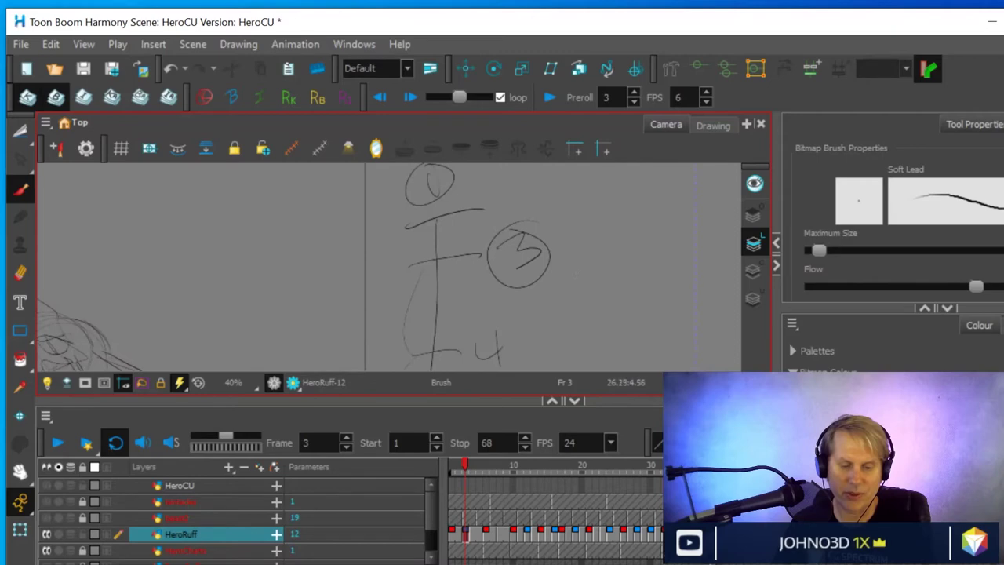
{"action": "key", "text": "1"}
{"action": "key", "text": "1"}
{"action": "key", "text": "space"}
{"action": "left_click_drag", "start_coordinate": [578, 276], "coordinate": [576, 230]}
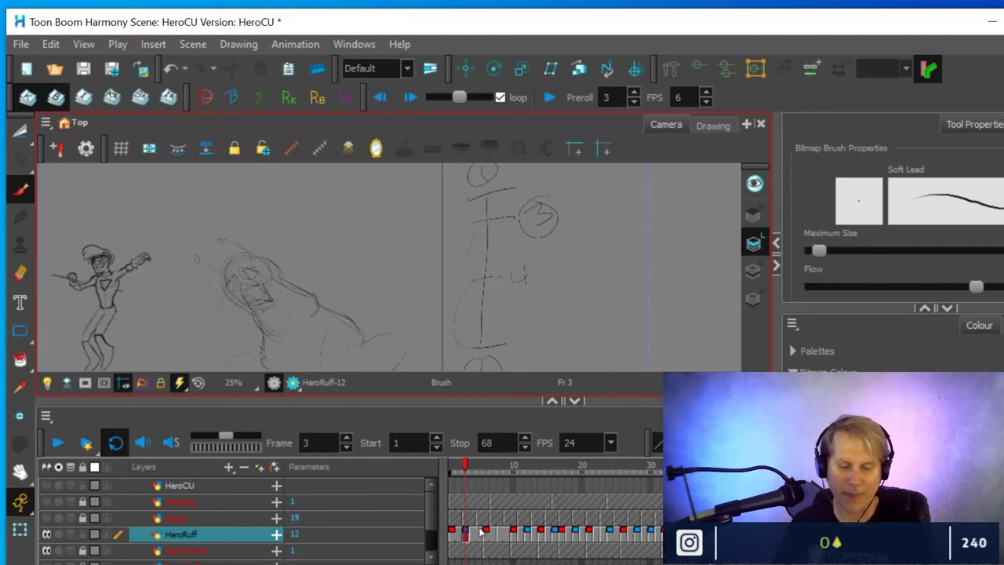
{"action": "mouse_move", "coordinate": [390, 314]}
{"action": "left_mouse_down"}
{"action": "mouse_move", "coordinate": [451, 293]}
{"action": "mouse_move", "coordinate": [428, 378]}
{"action": "left_mouse_up"}
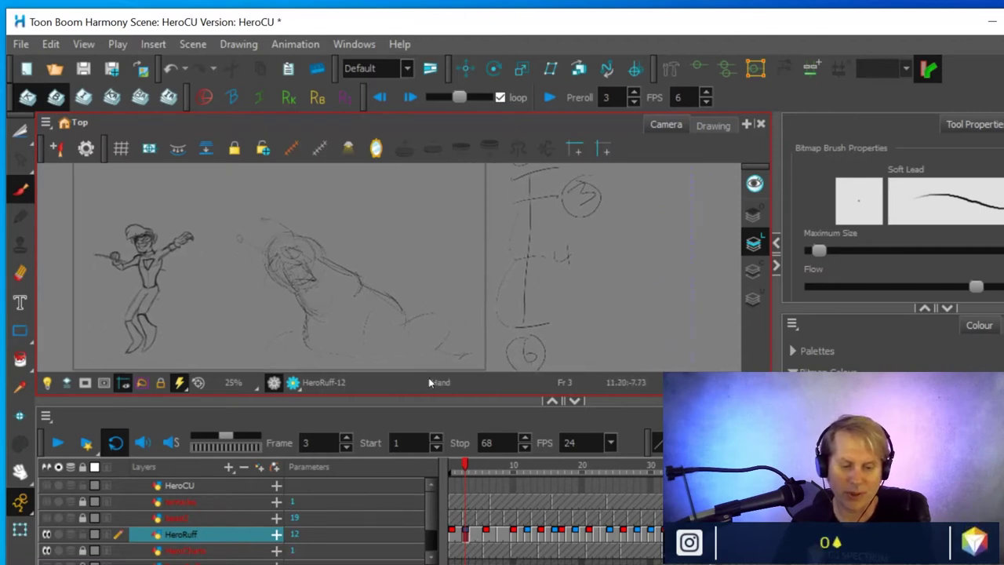
{"action": "left_click", "coordinate": [486, 538]}
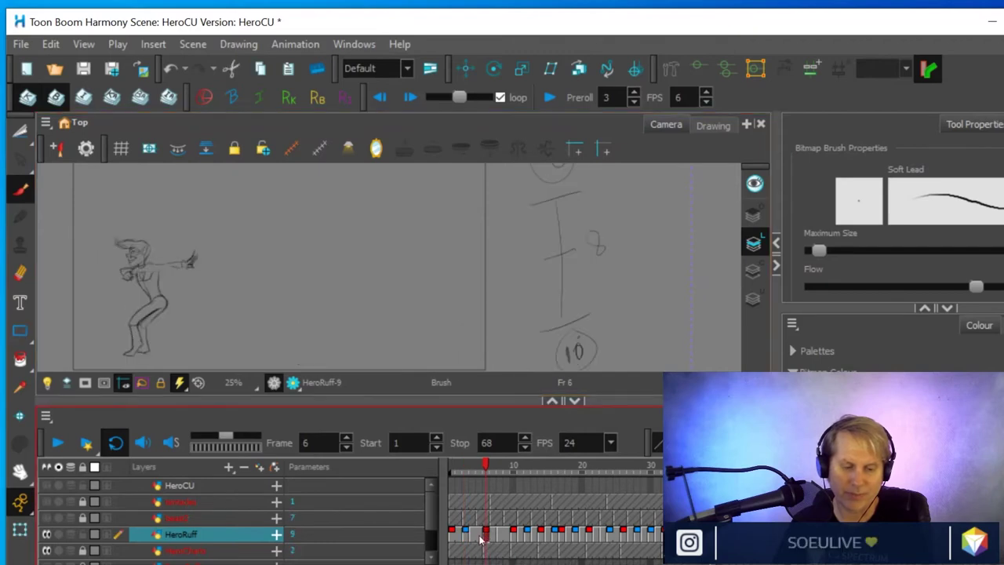
{"action": "left_click", "coordinate": [463, 538]}
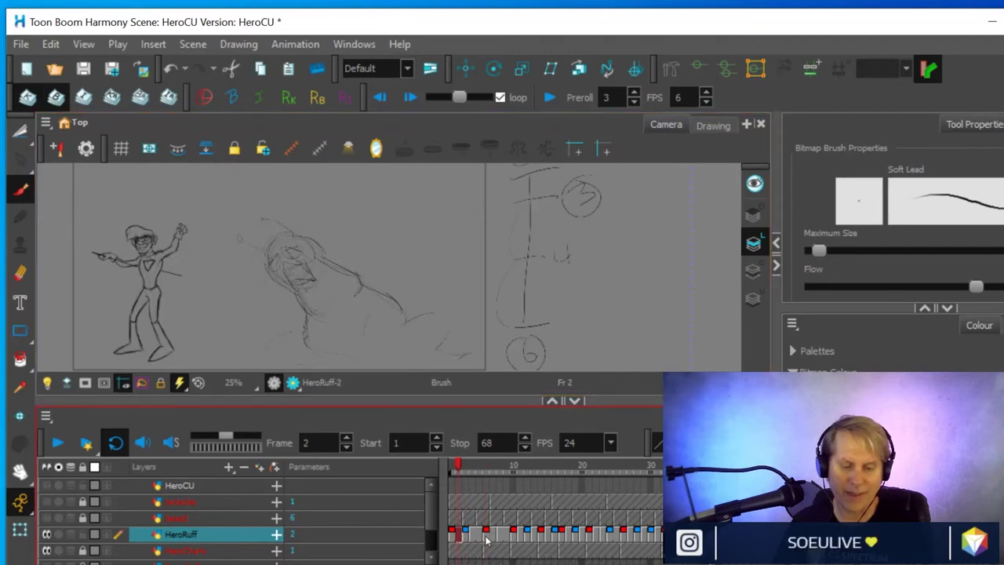
{"action": "mouse_move", "coordinate": [562, 229]}
{"action": "left_mouse_down"}
{"action": "mouse_move", "coordinate": [539, 273]}
{"action": "mouse_move", "coordinate": [603, 235]}
{"action": "left_mouse_up"}
{"action": "key", "text": "ctrl+z"}
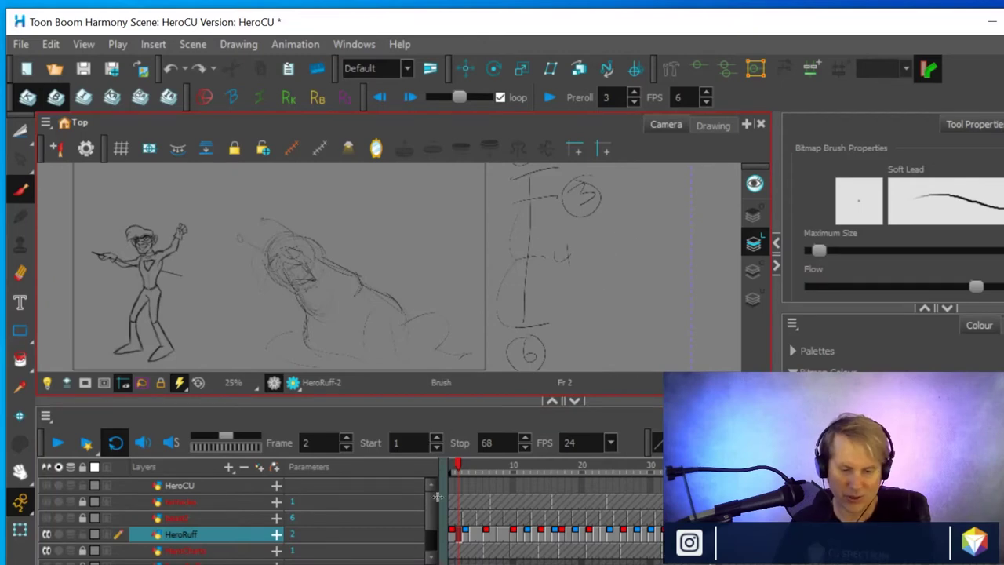
Flip between the HeroRuff drawings at frames 3, 4 and 6, ending on frame 4
{"action": "left_click", "coordinate": [469, 535]}
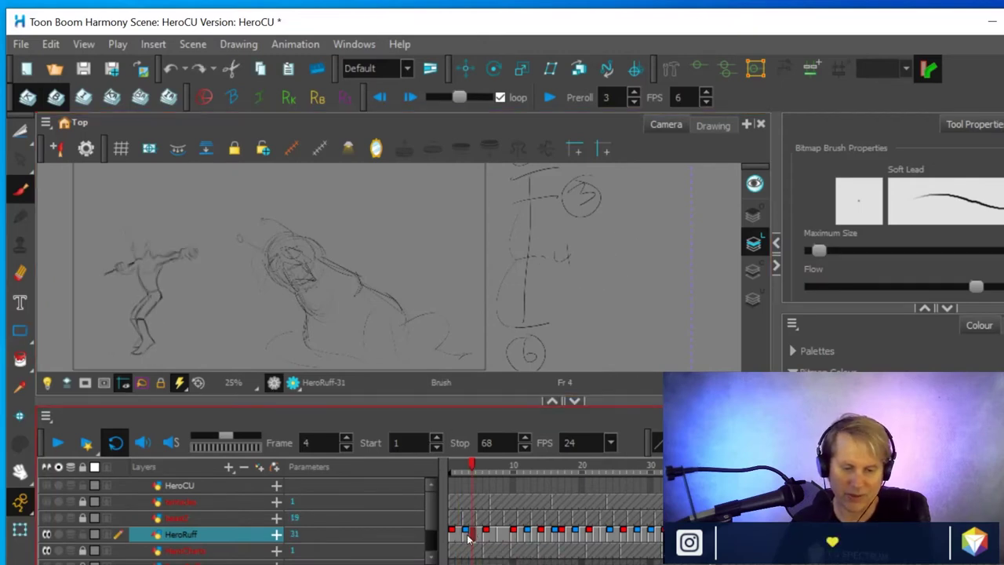
{"action": "left_click", "coordinate": [465, 537]}
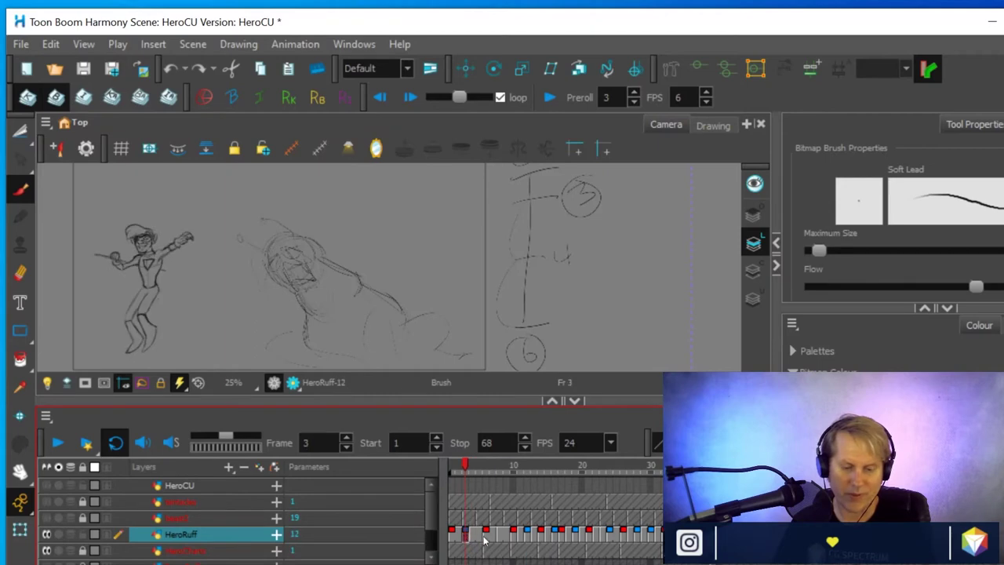
{"action": "left_click", "coordinate": [486, 540]}
{"action": "left_click", "coordinate": [470, 536]}
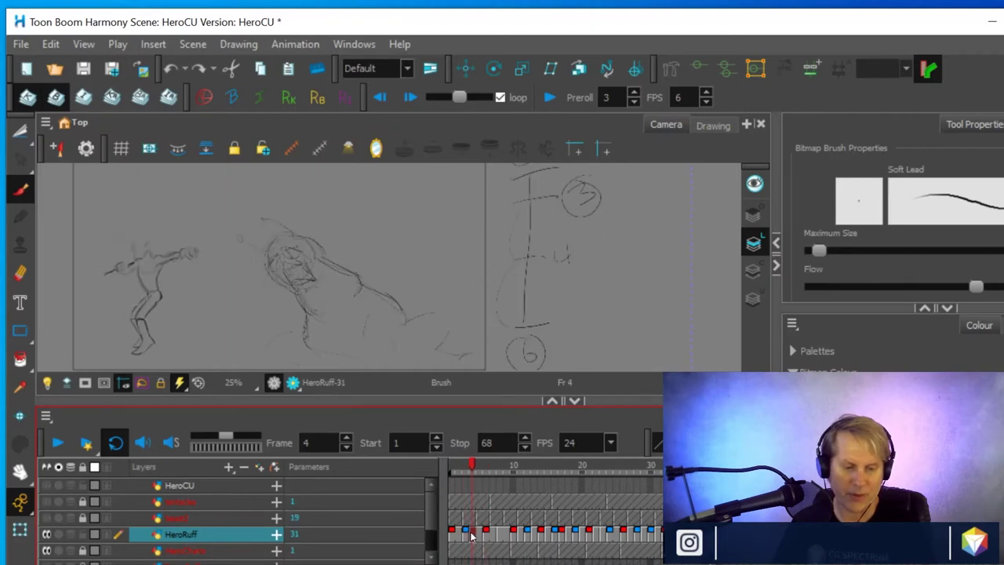
Turn on onion skin for HeroRuff at frame 4, adjust how many following drawings it shows, and inspect the hero's overlapping poses up close
{"action": "key", "text": "alt+o"}
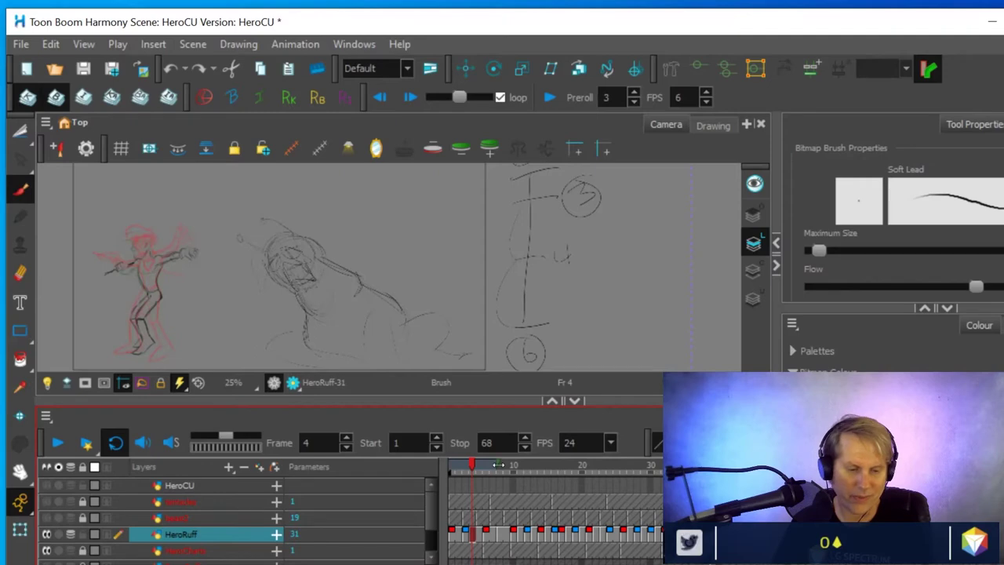
{"action": "left_click_drag", "start_coordinate": [506, 469], "coordinate": [530, 472]}
{"action": "mouse_move", "coordinate": [253, 262]}
{"action": "left_mouse_down"}
{"action": "mouse_move", "coordinate": [455, 278]}
{"action": "mouse_move", "coordinate": [582, 245]}
{"action": "left_mouse_up"}
{"action": "key", "text": "2"}
{"action": "key", "text": "2"}
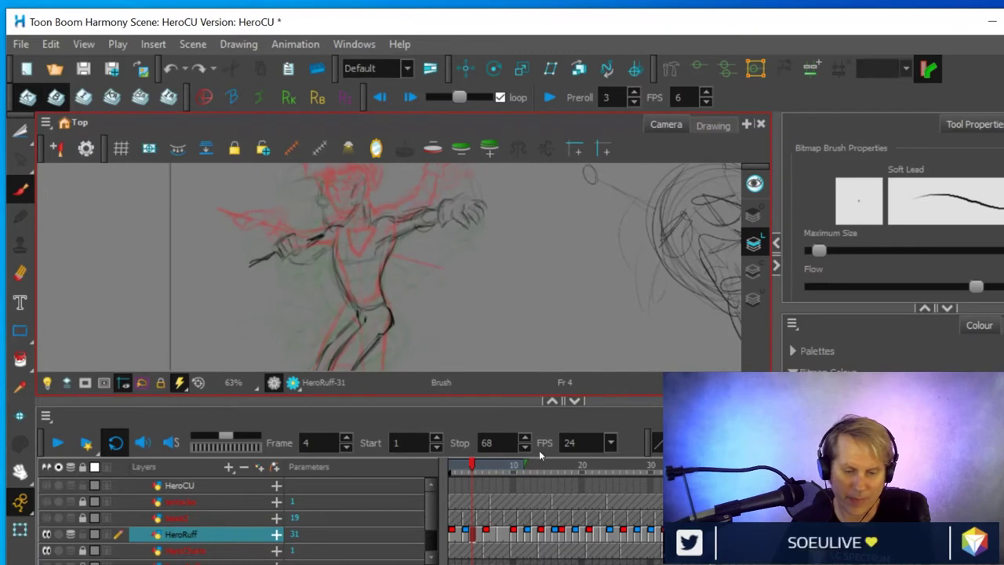
{"action": "left_click_drag", "start_coordinate": [530, 466], "coordinate": [505, 467]}
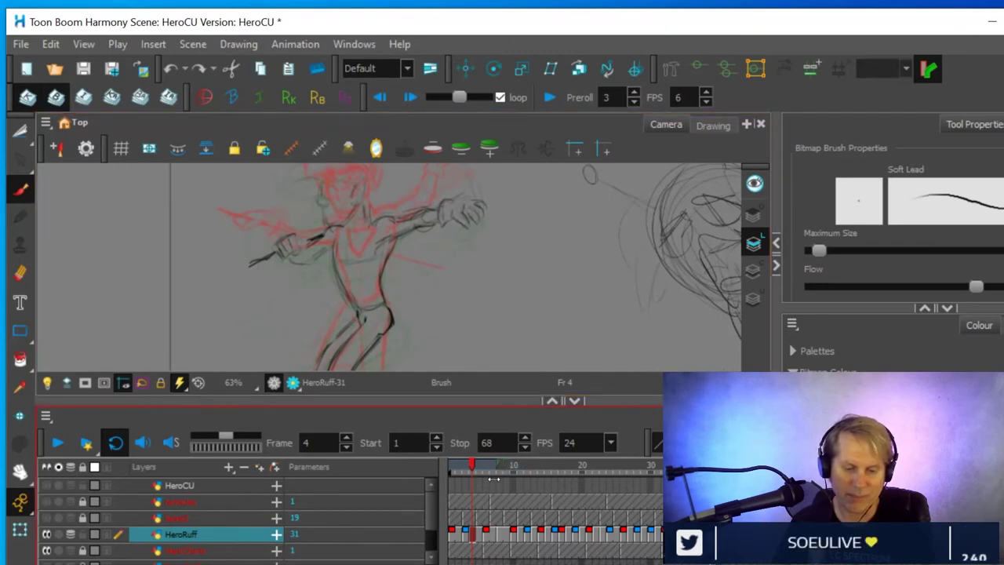
{"action": "left_click_drag", "start_coordinate": [511, 274], "coordinate": [515, 343]}
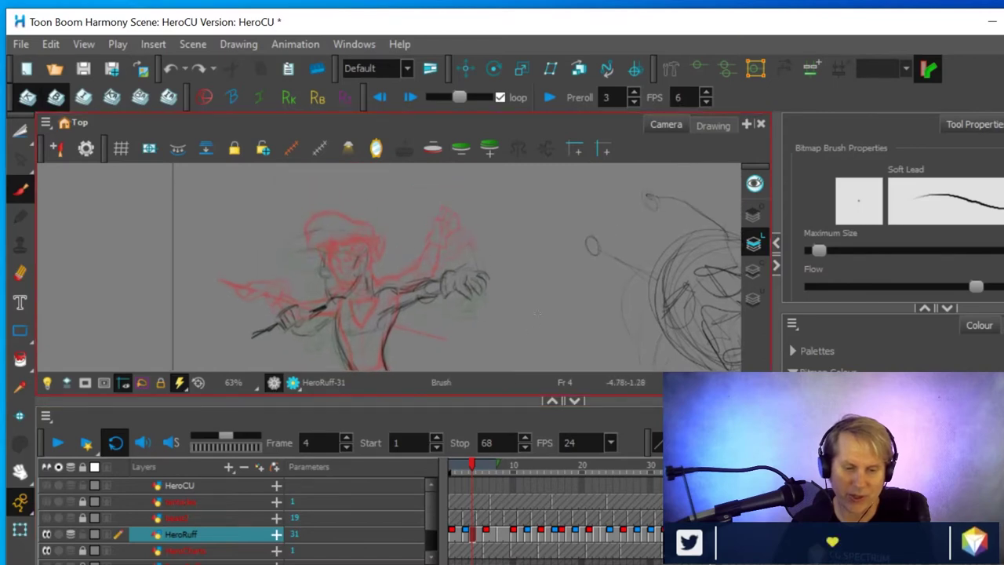
Compare the onion-skinned hero with the timing chart, turn off onion skin, and return to frame 1
{"action": "scroll", "coordinate": [526, 321], "scroll_direction": "down", "scroll_amount": 3}
{"action": "left_click_drag", "start_coordinate": [538, 303], "coordinate": [349, 261]}
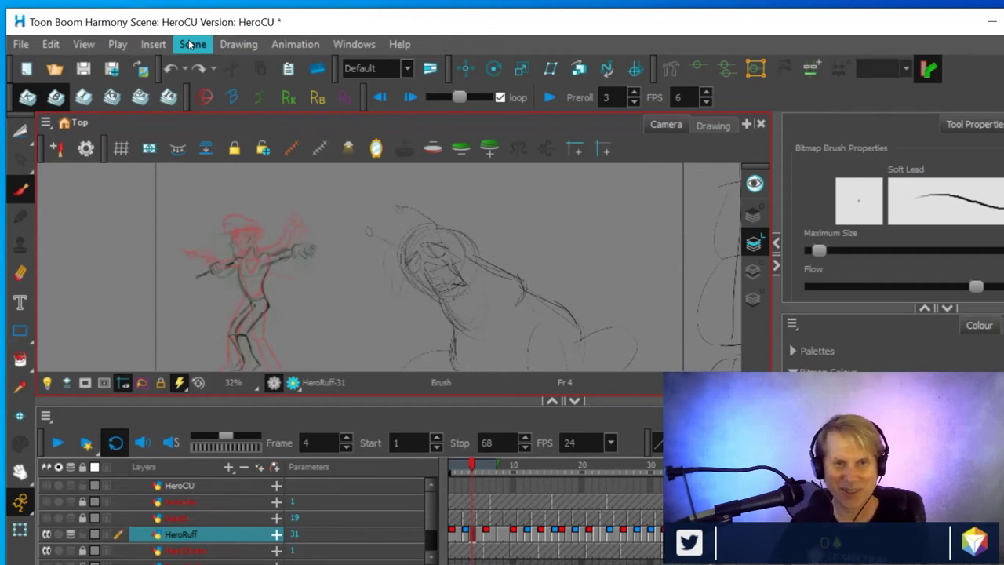
{"action": "scroll", "coordinate": [495, 290], "scroll_direction": "down", "scroll_amount": 3}
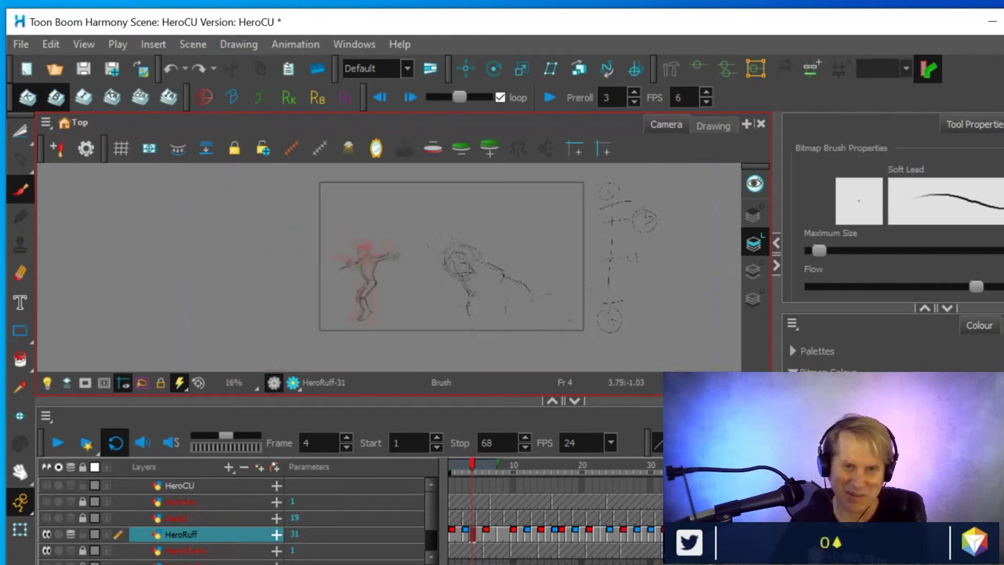
{"action": "left_click_drag", "start_coordinate": [423, 257], "coordinate": [328, 274]}
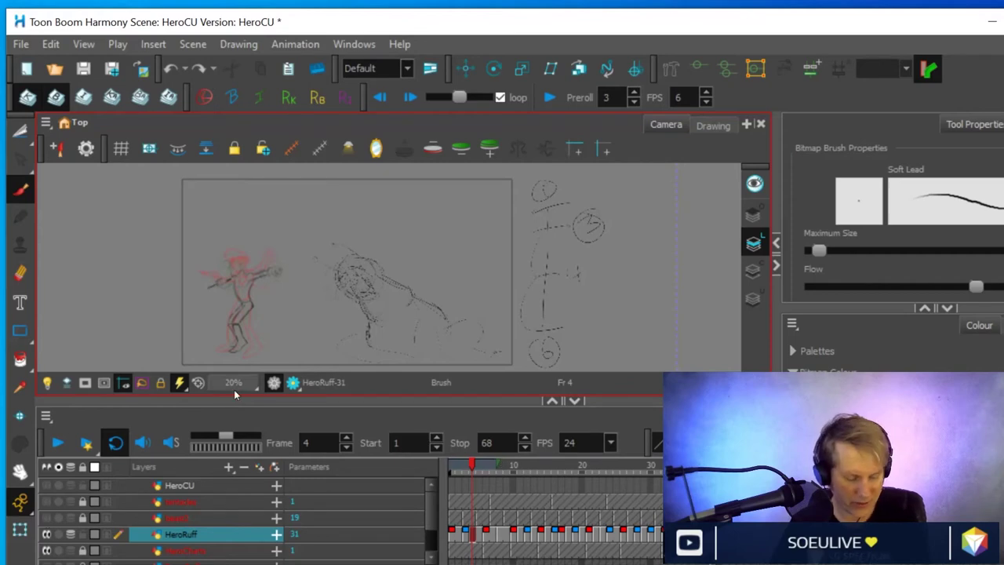
{"action": "key", "text": "alt+o"}
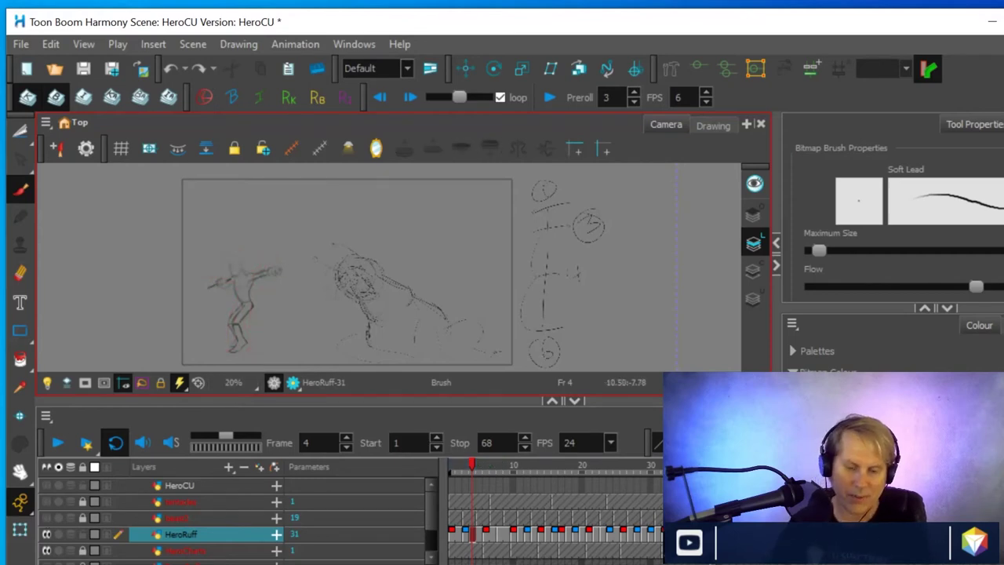
{"action": "left_click_drag", "start_coordinate": [474, 466], "coordinate": [428, 513]}
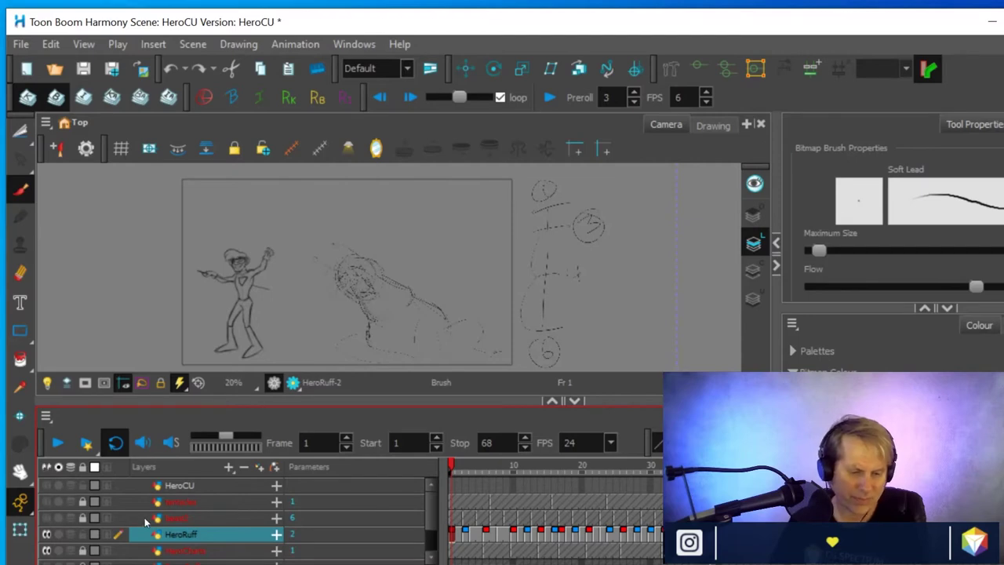
Show the beast's body and tail layers alongside HeroRuff, and hide the layer containing the timing charts
{"action": "left_click", "coordinate": [46, 519]}
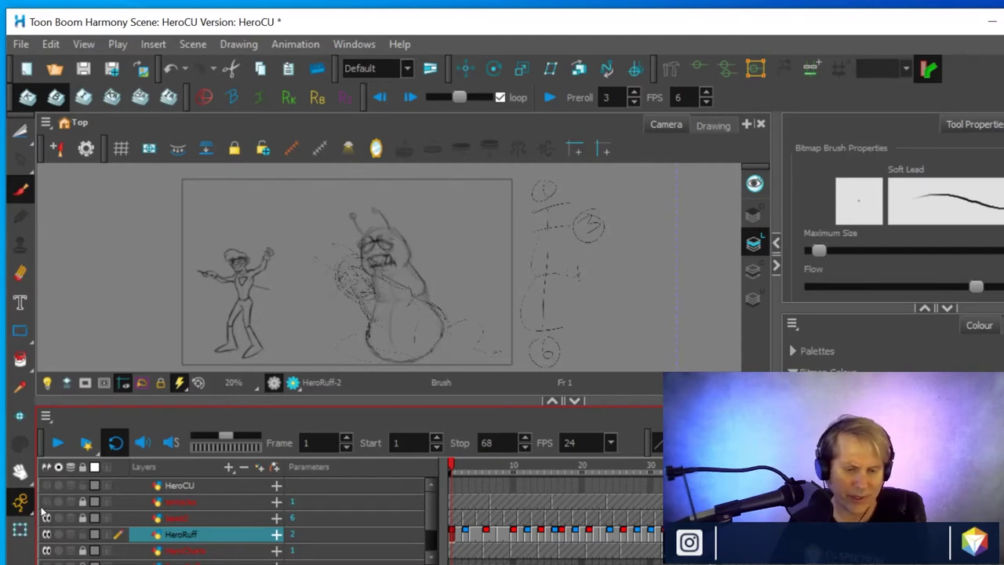
{"action": "left_click", "coordinate": [46, 502]}
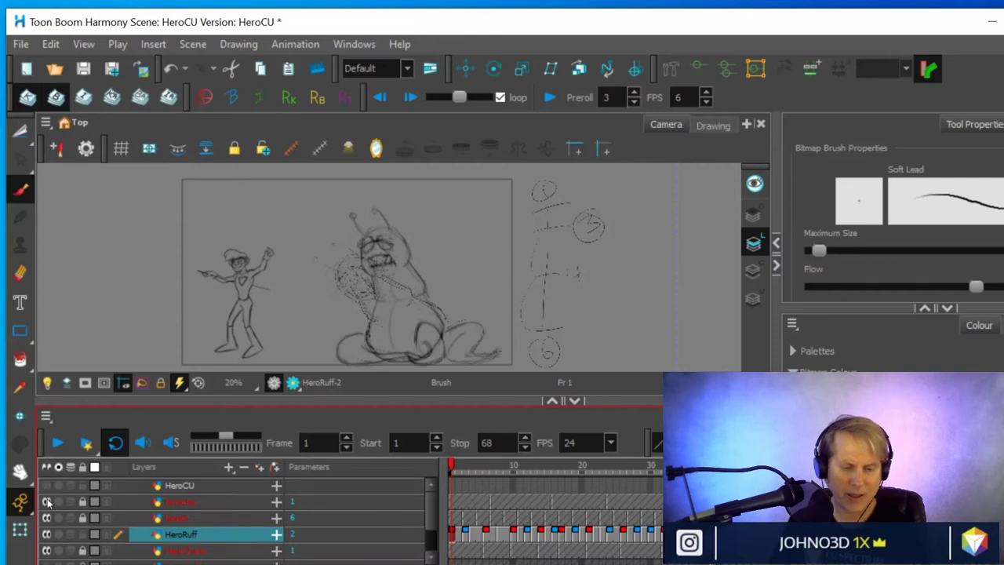
{"action": "left_click", "coordinate": [47, 534]}
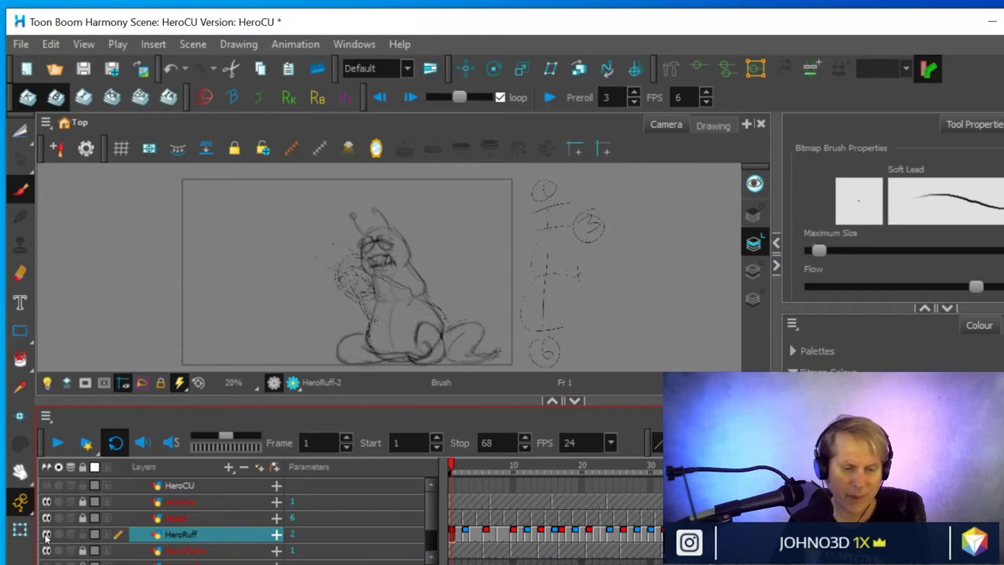
{"action": "left_click", "coordinate": [47, 534]}
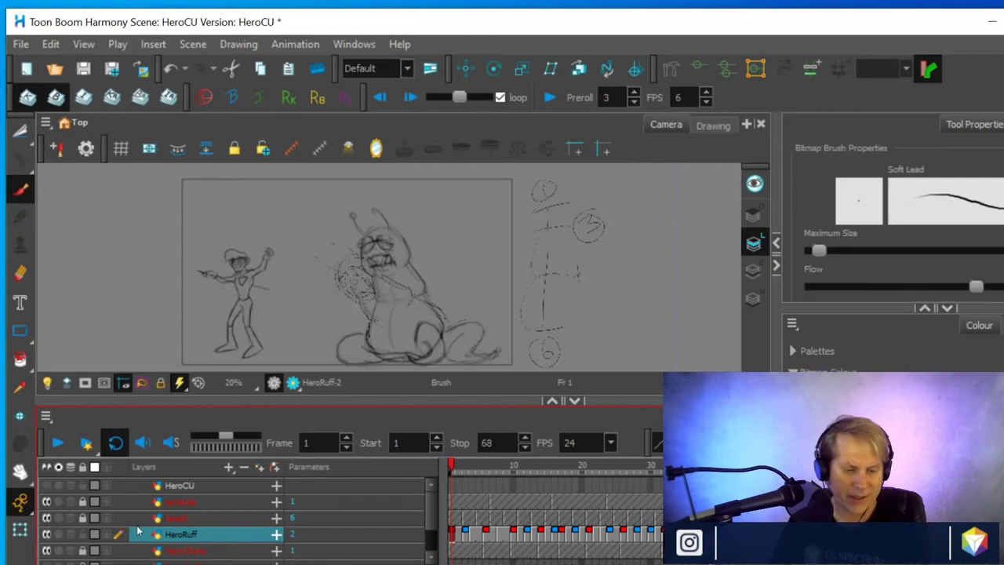
{"action": "left_click", "coordinate": [46, 551]}
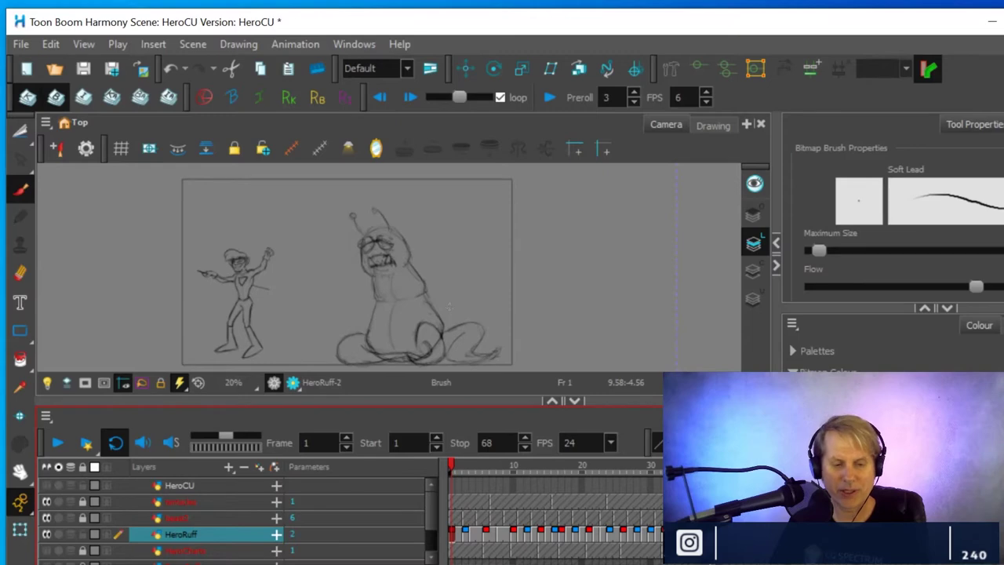
Inspect the beast's head and body up close, and unlock the beast2 layer
{"action": "scroll", "coordinate": [431, 310], "scroll_direction": "up", "scroll_amount": 3}
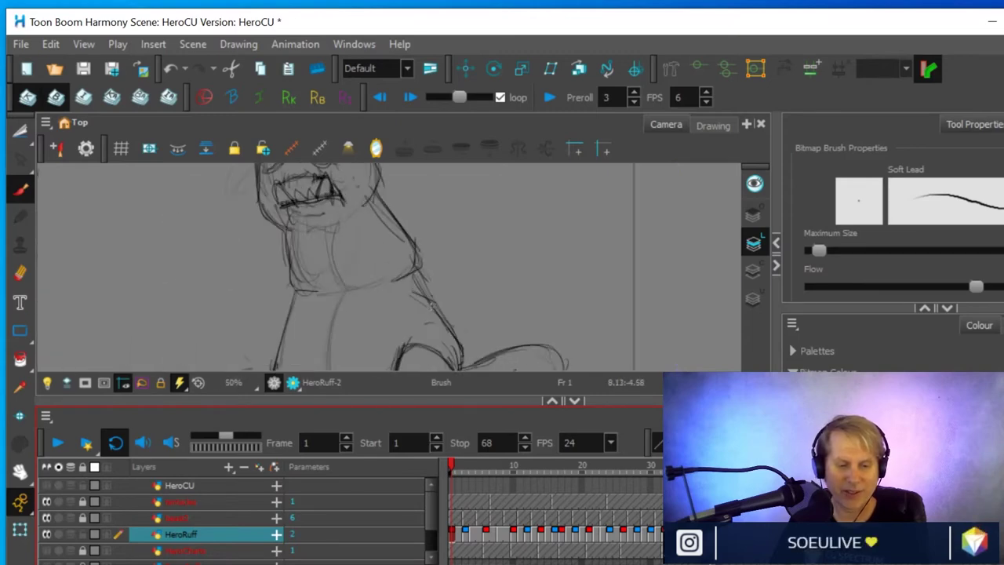
{"action": "key", "text": "space"}
{"action": "left_click_drag", "start_coordinate": [432, 227], "coordinate": [456, 324]}
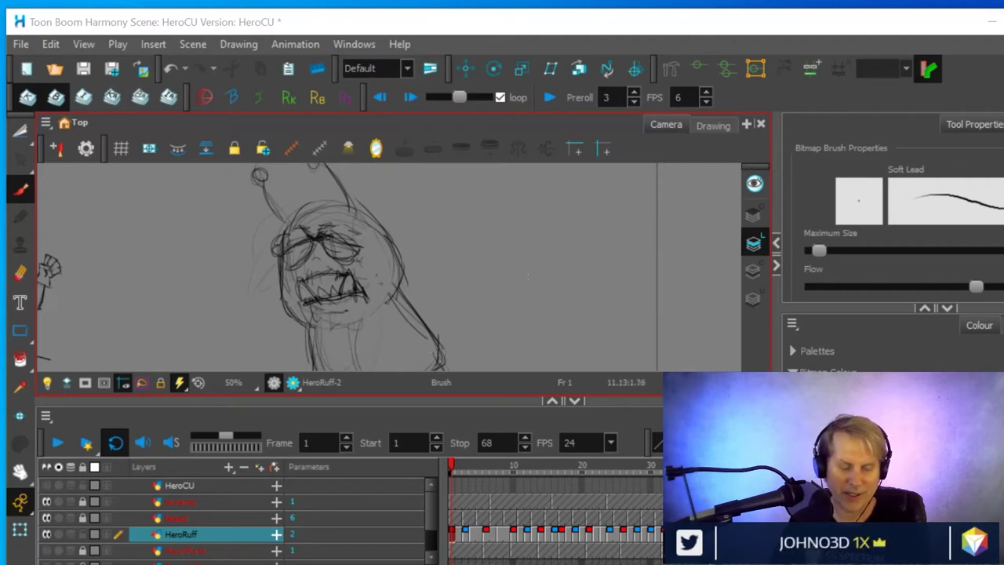
{"action": "scroll", "coordinate": [417, 262], "scroll_direction": "down", "scroll_amount": 2}
{"action": "scroll", "coordinate": [418, 260], "scroll_direction": "down", "scroll_amount": 1}
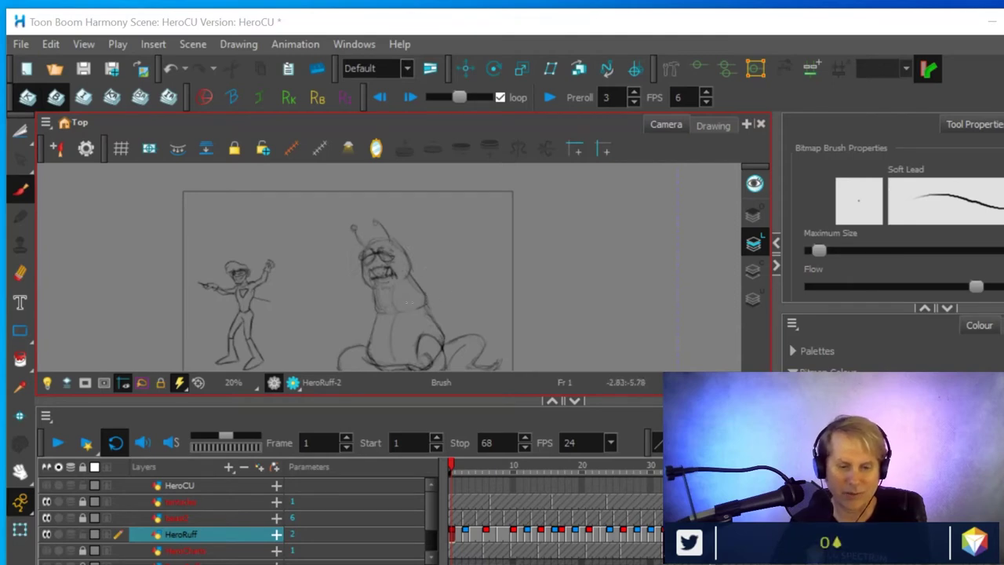
{"action": "mouse_move", "coordinate": [549, 327]}
{"action": "left_mouse_down"}
{"action": "mouse_move", "coordinate": [563, 269]}
{"action": "mouse_move", "coordinate": [544, 311]}
{"action": "left_mouse_up"}
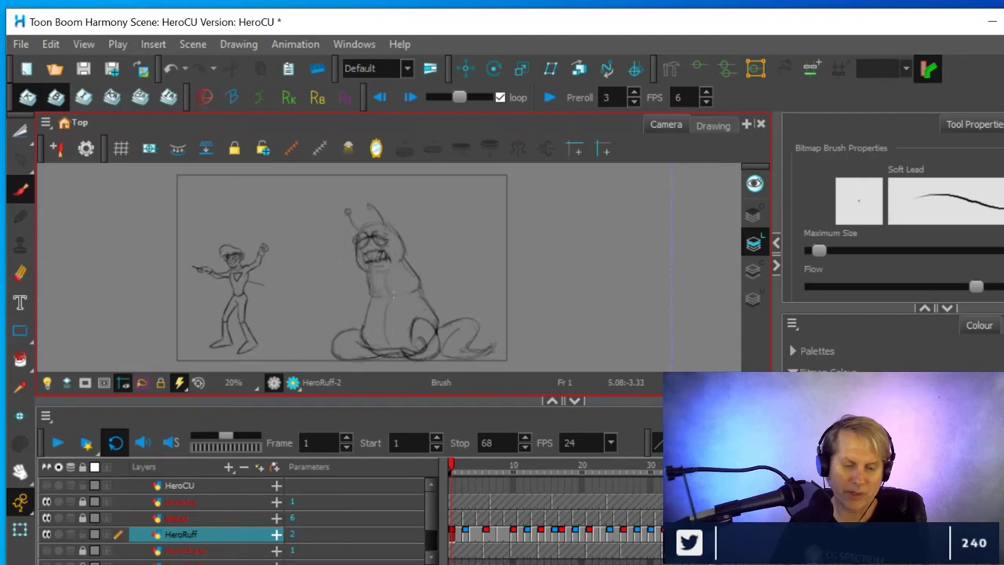
{"action": "scroll", "coordinate": [365, 292], "scroll_direction": "up", "scroll_amount": 2}
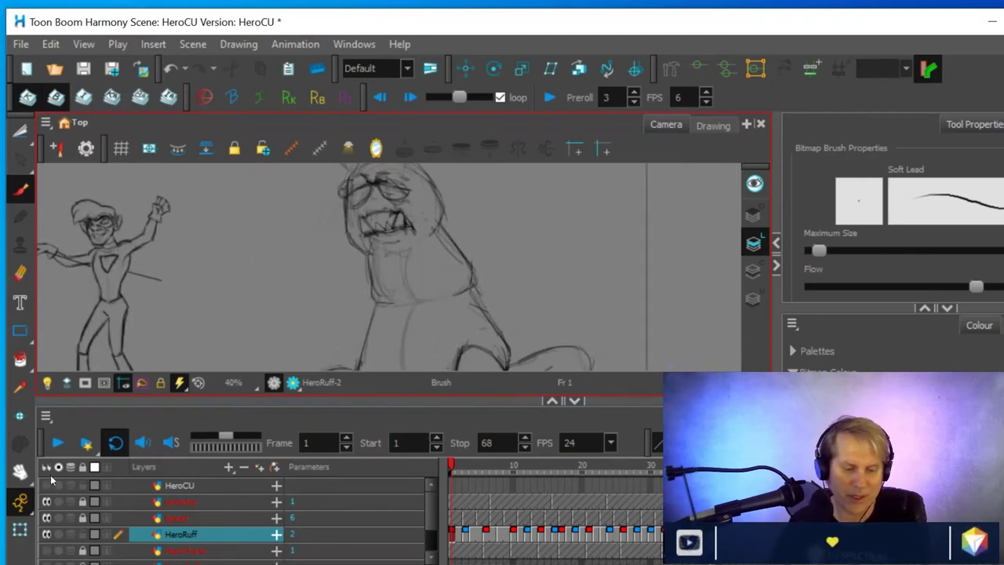
{"action": "left_click", "coordinate": [83, 519]}
Sketch arrows on both sides of the beast pointing at its head and neck joints
{"action": "mouse_move", "coordinate": [369, 266]}
{"action": "left_mouse_down"}
{"action": "mouse_move", "coordinate": [372, 303]}
{"action": "mouse_move", "coordinate": [395, 300]}
{"action": "left_mouse_up"}
{"action": "left_click_drag", "start_coordinate": [370, 252], "coordinate": [371, 305]}
{"action": "left_click_drag", "start_coordinate": [315, 287], "coordinate": [360, 296]}
{"action": "left_click_drag", "start_coordinate": [360, 299], "coordinate": [330, 318]}
{"action": "left_click_drag", "start_coordinate": [517, 246], "coordinate": [495, 278]}
{"action": "left_click_drag", "start_coordinate": [496, 278], "coordinate": [521, 269]}
{"action": "mouse_move", "coordinate": [472, 193]}
{"action": "left_mouse_down"}
{"action": "mouse_move", "coordinate": [460, 207]}
{"action": "mouse_move", "coordinate": [482, 201]}
{"action": "left_mouse_up"}
{"action": "left_click_drag", "start_coordinate": [304, 218], "coordinate": [332, 236]}
{"action": "left_click_drag", "start_coordinate": [333, 237], "coordinate": [306, 250]}
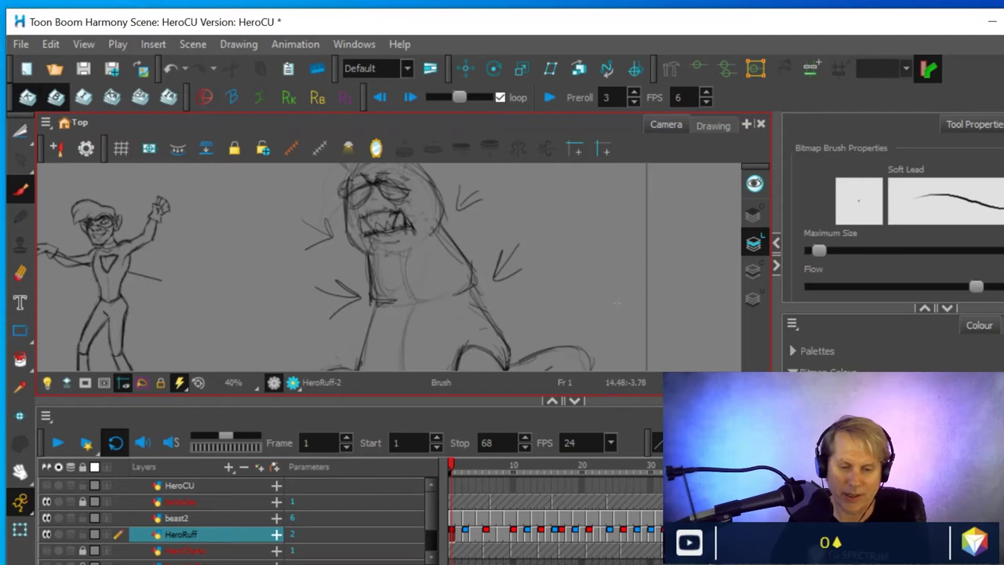
Sketch a horizontal double-headed arrow beneath the beast's base
{"action": "key", "text": "1"}
{"action": "key", "text": "1"}
{"action": "key", "text": "space"}
{"action": "left_click_drag", "start_coordinate": [601, 296], "coordinate": [597, 244]}
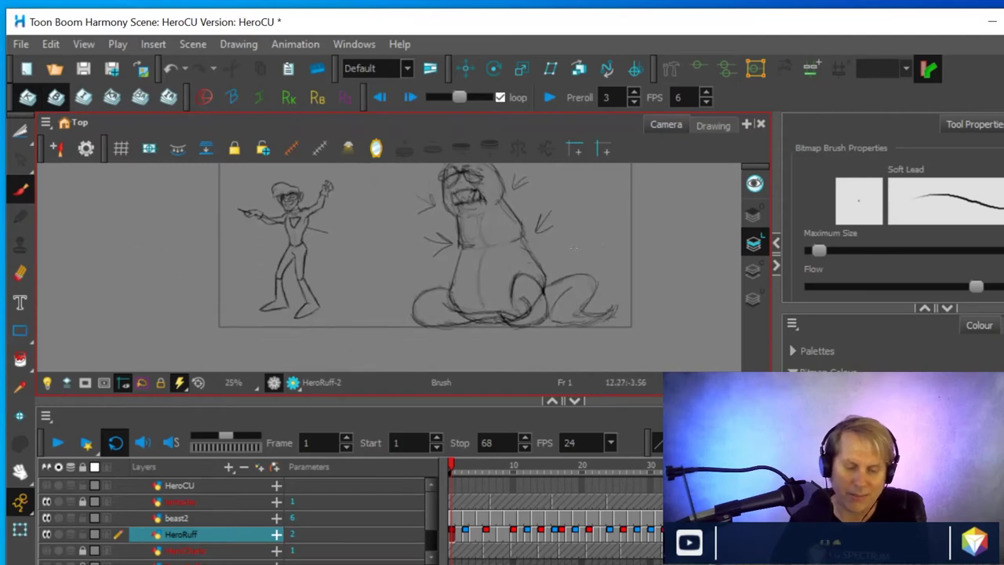
{"action": "mouse_move", "coordinate": [445, 345]}
{"action": "left_mouse_down"}
{"action": "mouse_move", "coordinate": [549, 339]}
{"action": "mouse_move", "coordinate": [552, 350]}
{"action": "left_mouse_up"}
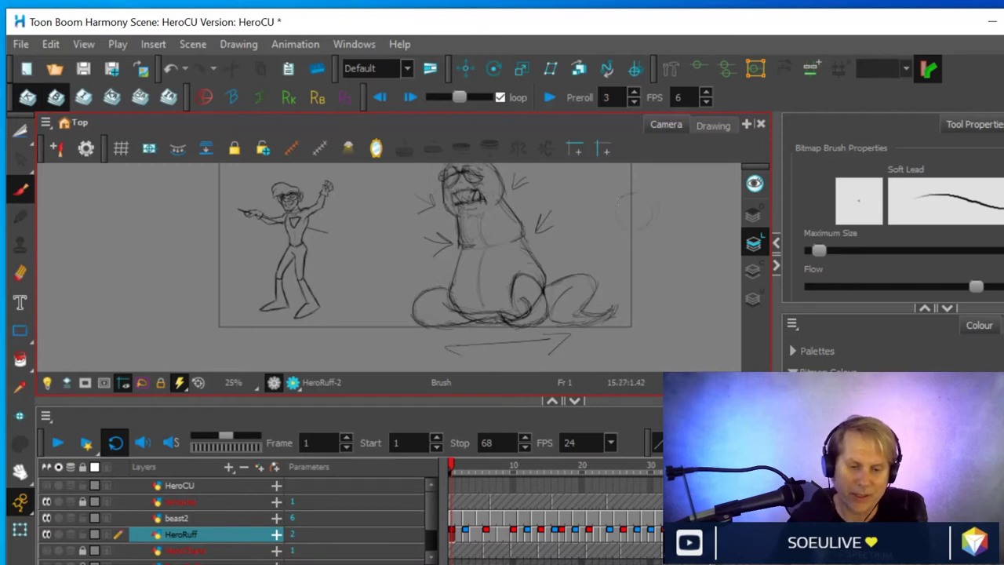
Sketch a stack of three rough circles beside the beast to illustrate its body segments
{"action": "mouse_move", "coordinate": [640, 218]}
{"action": "left_mouse_down"}
{"action": "mouse_move", "coordinate": [624, 266]}
{"action": "mouse_move", "coordinate": [651, 300]}
{"action": "left_mouse_up"}
{"action": "left_click_drag", "start_coordinate": [634, 256], "coordinate": [621, 273]}
{"action": "mouse_move", "coordinate": [632, 230]}
{"action": "left_mouse_down"}
{"action": "mouse_move", "coordinate": [632, 255]}
{"action": "mouse_move", "coordinate": [636, 201]}
{"action": "mouse_move", "coordinate": [636, 219]}
{"action": "mouse_move", "coordinate": [662, 201]}
{"action": "mouse_move", "coordinate": [671, 306]}
{"action": "left_mouse_up"}
{"action": "mouse_move", "coordinate": [680, 257]}
{"action": "left_mouse_down"}
{"action": "mouse_move", "coordinate": [687, 274]}
{"action": "mouse_move", "coordinate": [620, 293]}
{"action": "left_mouse_up"}
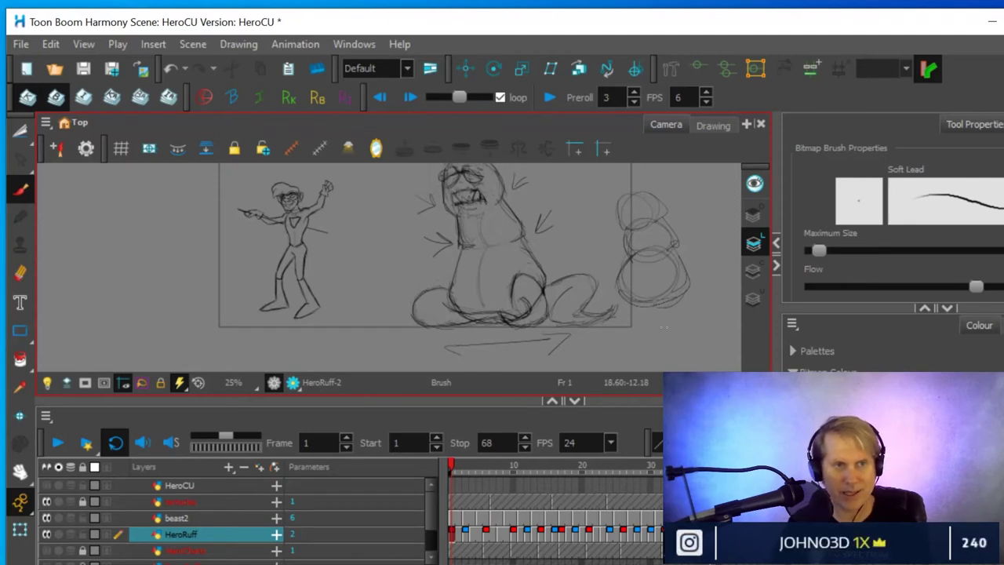
Undo the circle sketch and all the arrows drawn around the beast
{"action": "key", "text": "ctrl+z"}
{"action": "key", "text": "ctrl+z"}
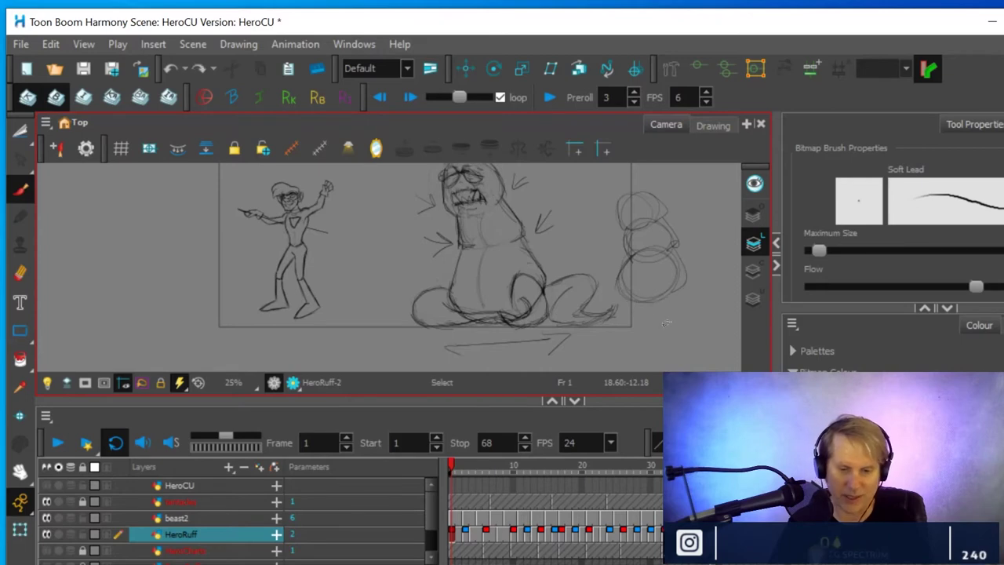
{"action": "key", "text": "ctrl+z"}
{"action": "key", "text": "ctrl+z"}
{"action": "key", "text": "ctrl+z"}
{"action": "key", "text": "ctrl+z"}
{"action": "key", "text": "ctrl+z"}
{"action": "key", "text": "ctrl+z"}
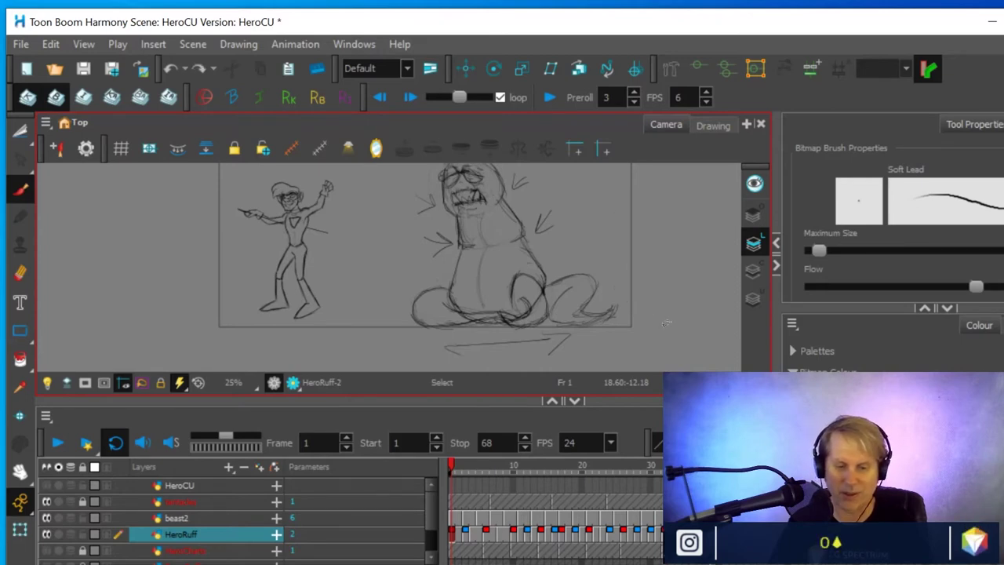
{"action": "key", "text": "ctrl+z"}
{"action": "key", "text": "ctrl+z"}
{"action": "key", "text": "ctrl+z"}
{"action": "key", "text": "ctrl+z"}
{"action": "key", "text": "ctrl+z"}
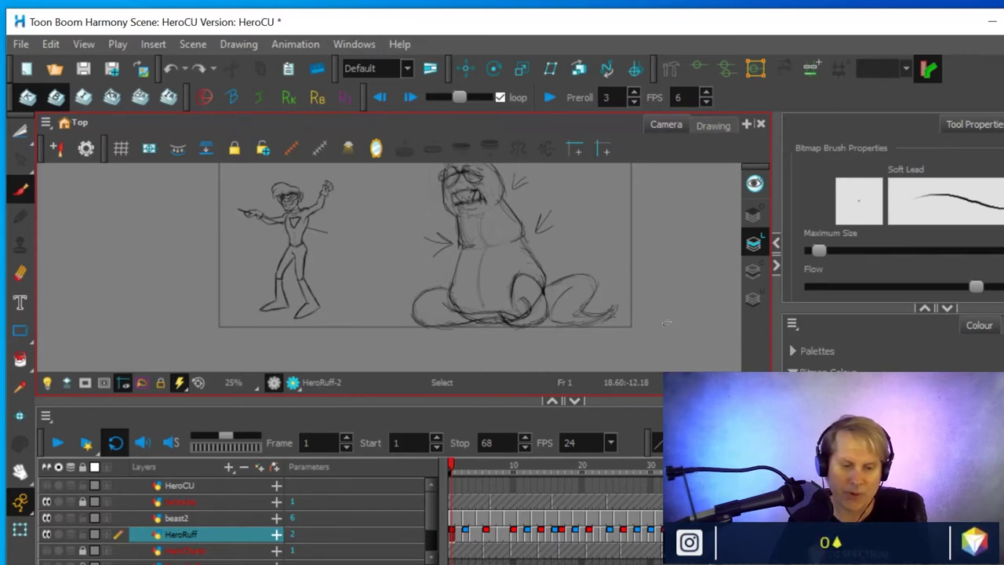
{"action": "key", "text": "ctrl+z"}
{"action": "key", "text": "ctrl+z"}
{"action": "key", "text": "ctrl+z"}
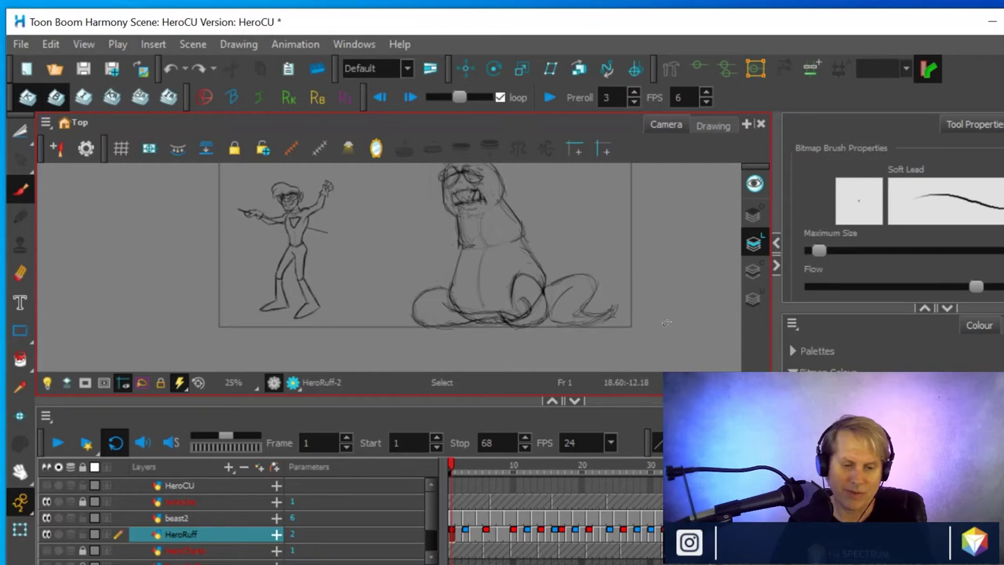
Toggle the visibility of the beast's tail layer repeatedly to compare the beast with and without its tail
{"action": "left_click_drag", "start_coordinate": [596, 233], "coordinate": [557, 275]}
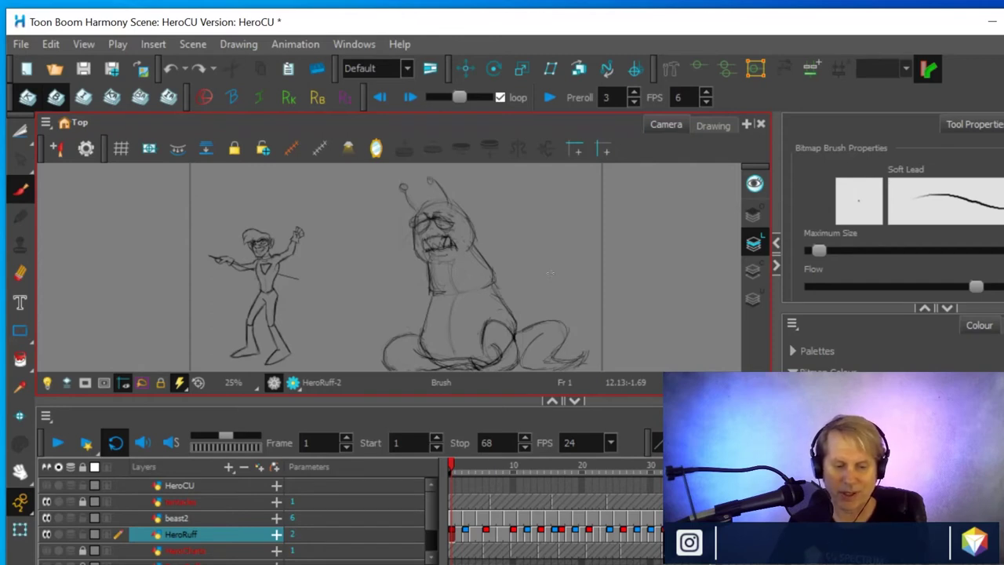
{"action": "left_click_drag", "start_coordinate": [554, 312], "coordinate": [549, 298]}
{"action": "key", "text": "space"}
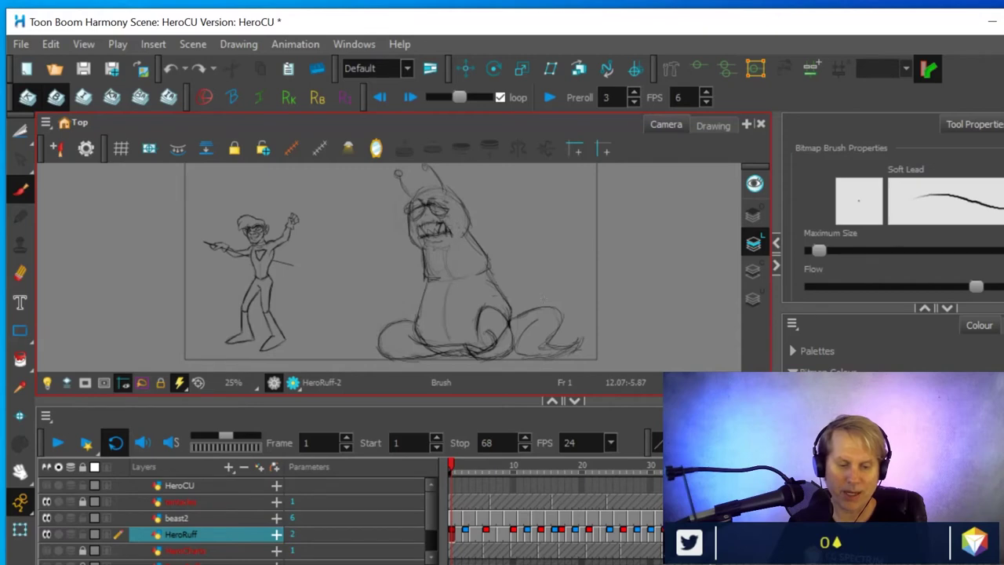
{"action": "left_click", "coordinate": [44, 502]}
{"action": "left_click", "coordinate": [45, 502]}
{"action": "left_click", "coordinate": [45, 503]}
{"action": "left_click", "coordinate": [45, 502]}
{"action": "left_click", "coordinate": [44, 502]}
{"action": "left_click", "coordinate": [45, 502]}
{"action": "left_click", "coordinate": [44, 502]}
{"action": "left_click", "coordinate": [45, 502]}
{"action": "left_click", "coordinate": [44, 502]}
{"action": "left_click", "coordinate": [44, 502]}
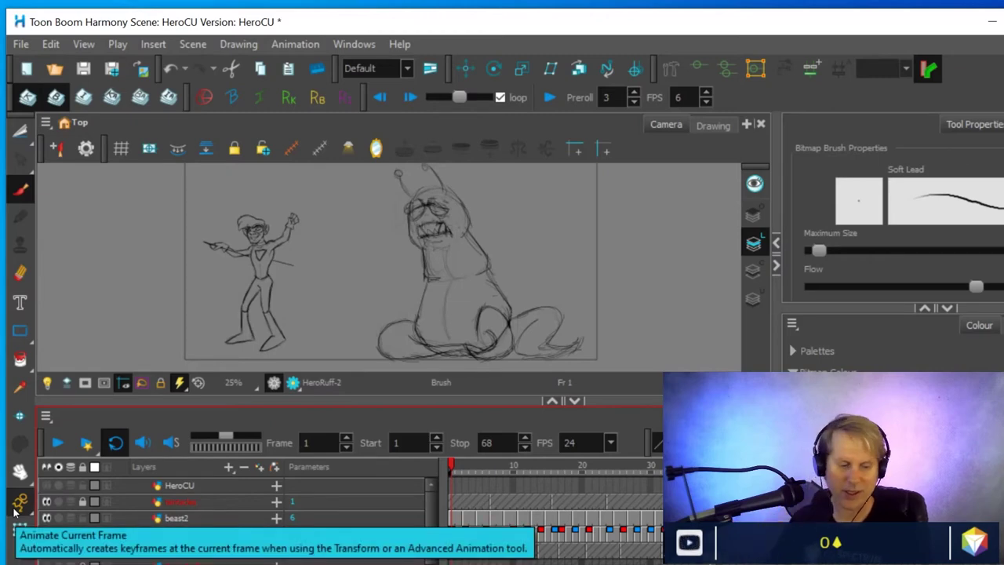
{"action": "left_click", "coordinate": [20, 502]}
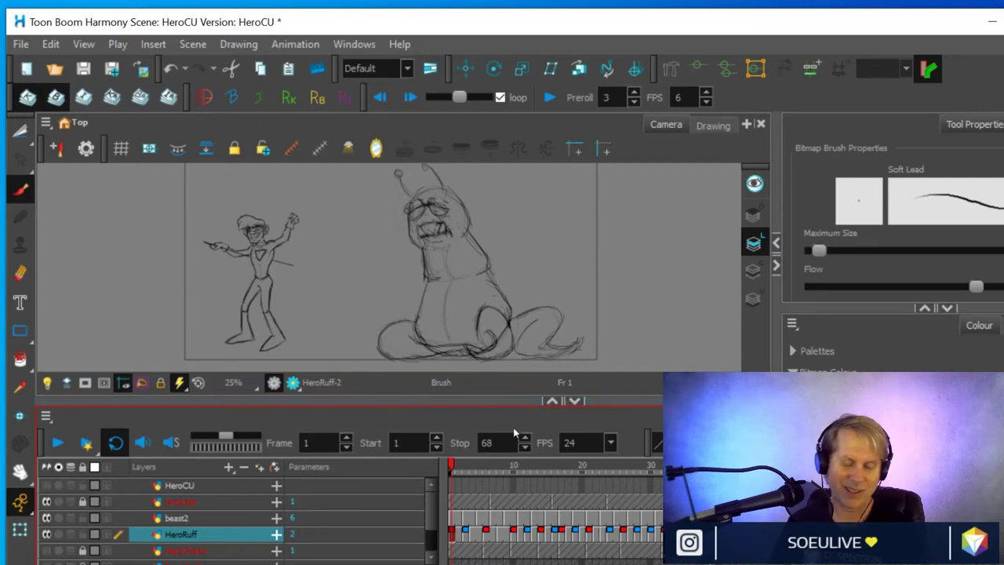
{"action": "left_click", "coordinate": [46, 502]}
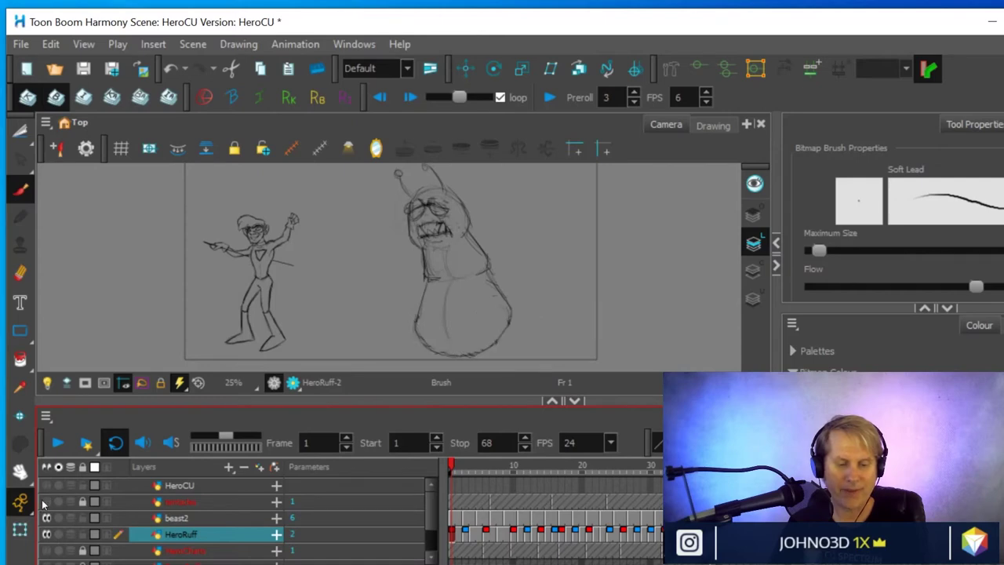
Show the beast's tail layer and compare the hero and beast poses at frame 1 and frame 67
{"action": "left_click", "coordinate": [45, 502]}
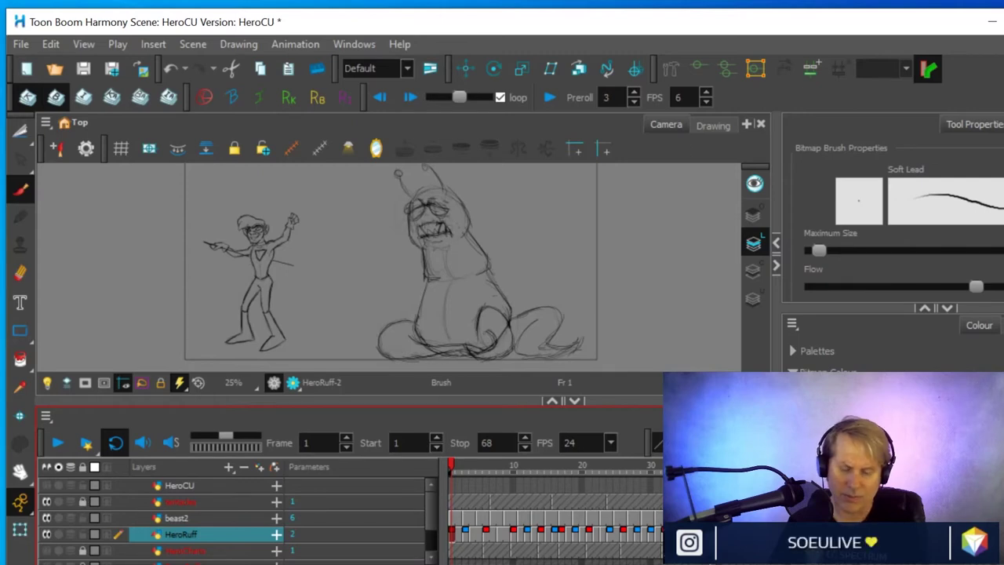
{"action": "left_click", "coordinate": [905, 502]}
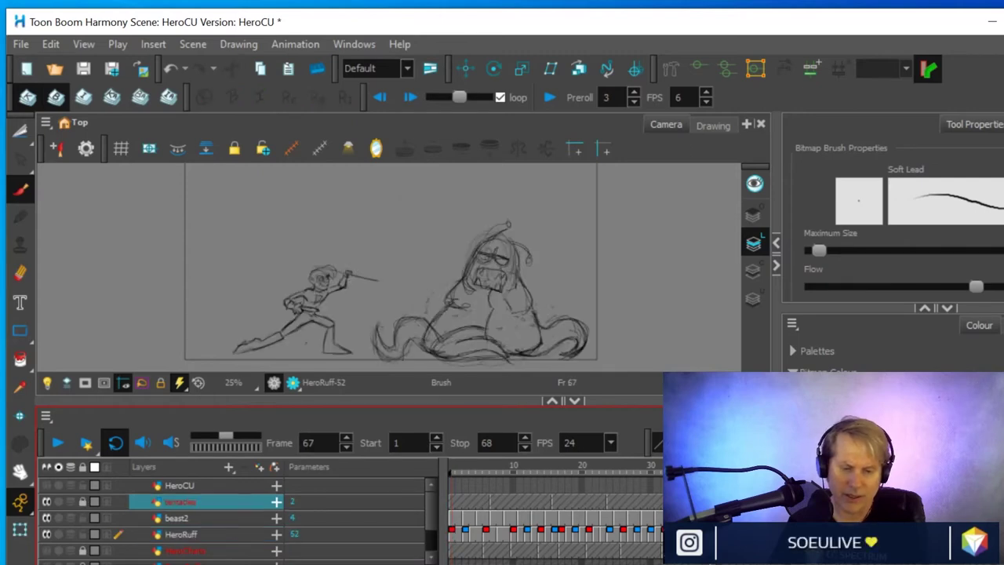
{"action": "left_click", "coordinate": [458, 518]}
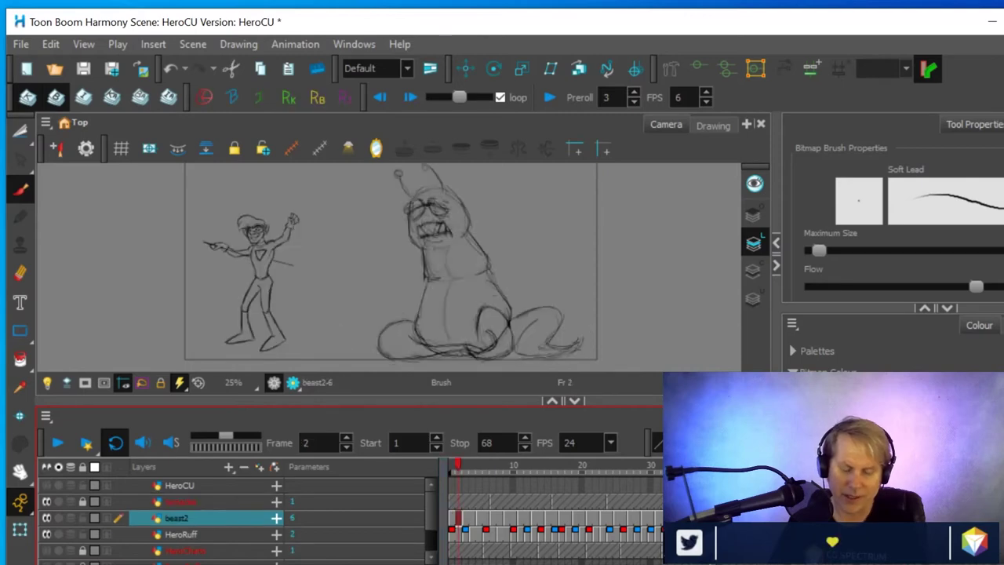
{"action": "key", "text": "f"}
{"action": "left_click", "coordinate": [452, 518]}
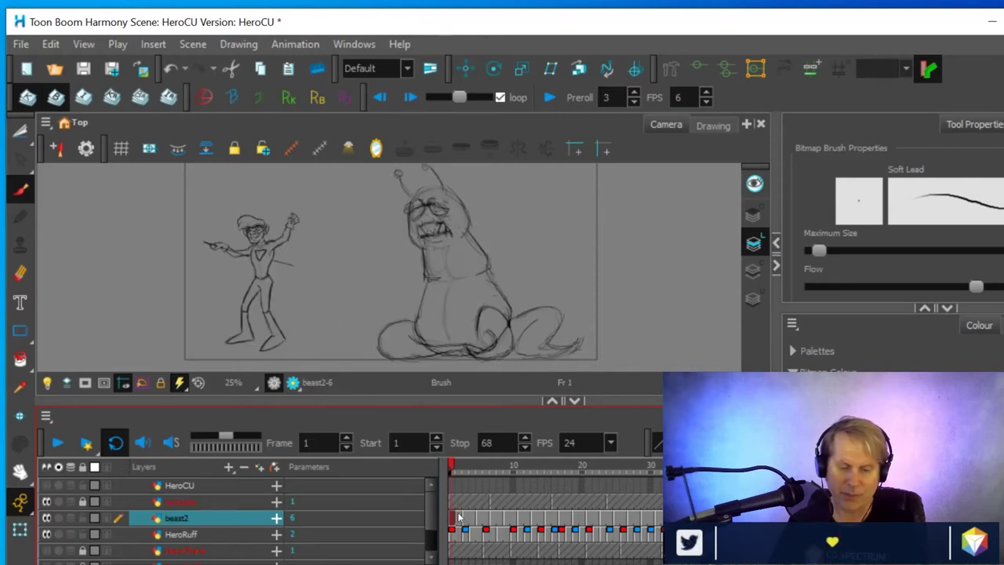
{"action": "left_click", "coordinate": [903, 466]}
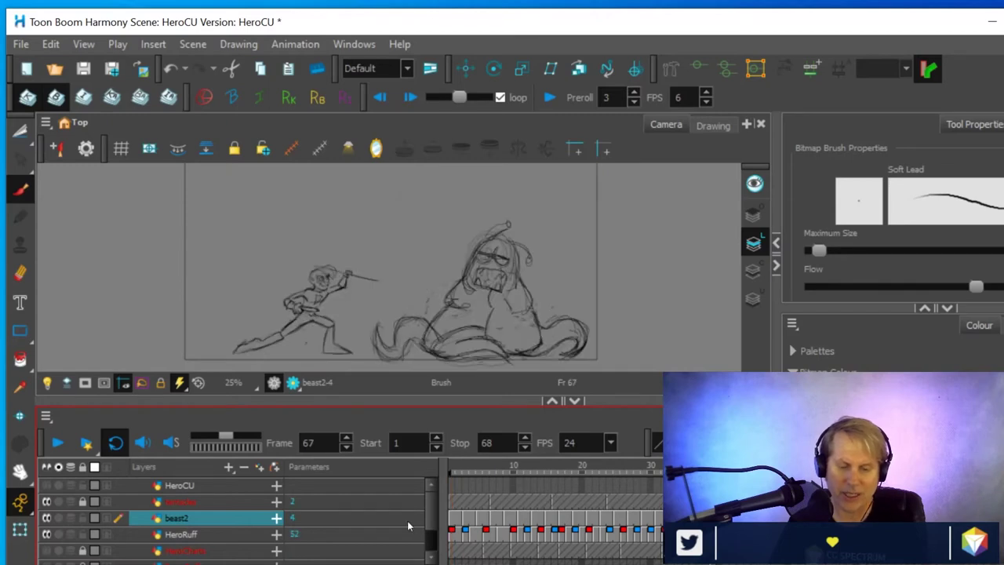
{"action": "left_click", "coordinate": [452, 522]}
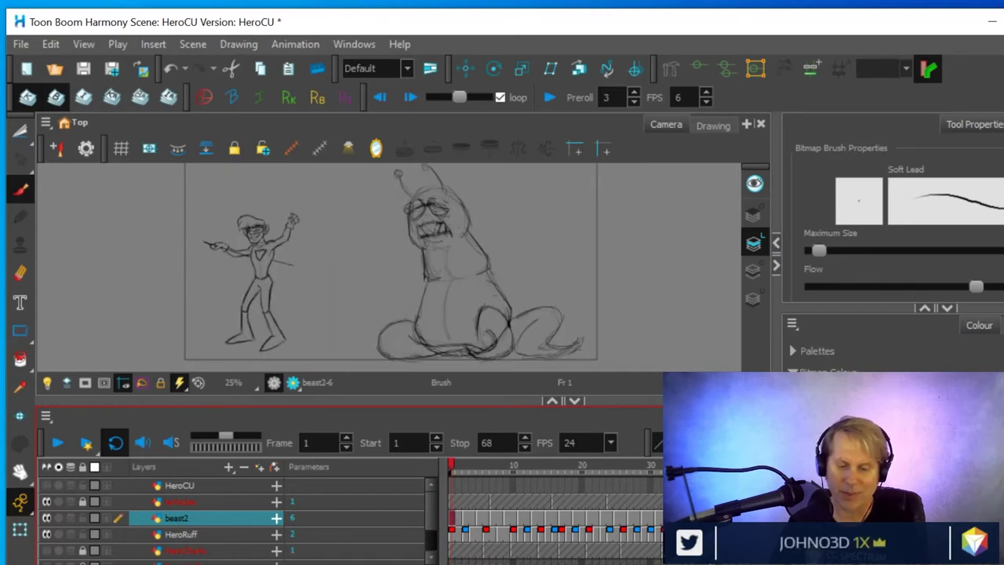
{"action": "key", "text": "shift+period"}
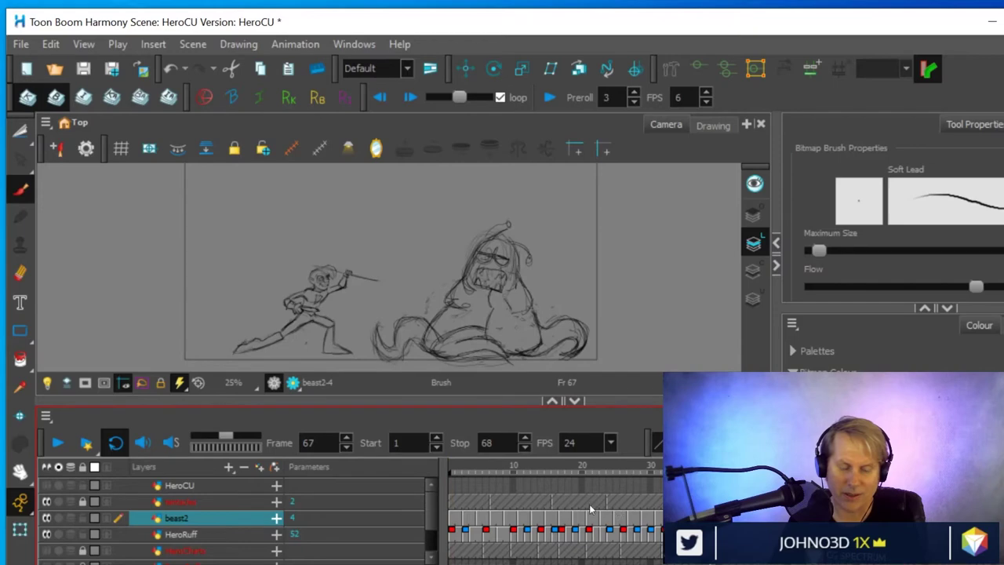
{"action": "left_click", "coordinate": [452, 522]}
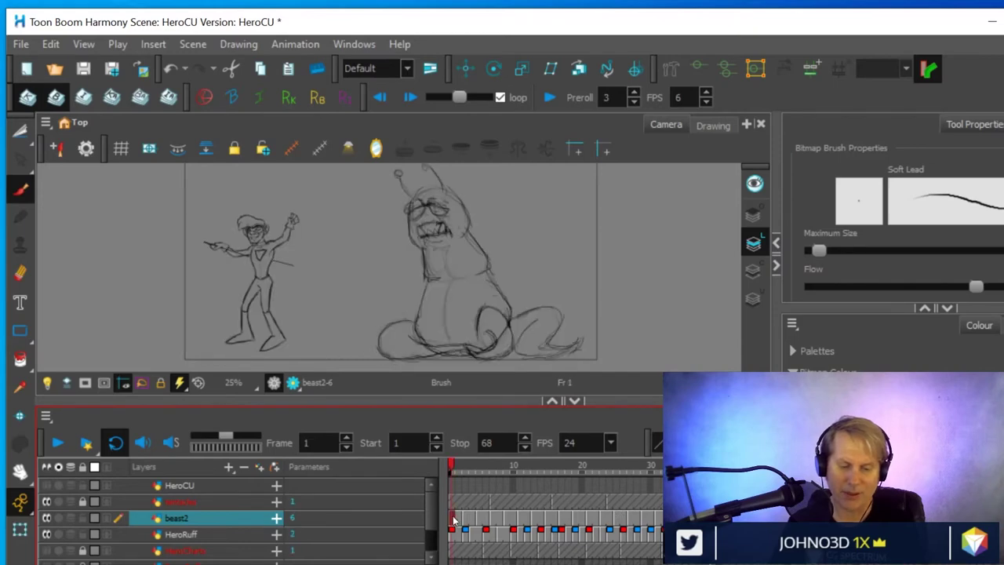
{"action": "key", "text": "shift+period"}
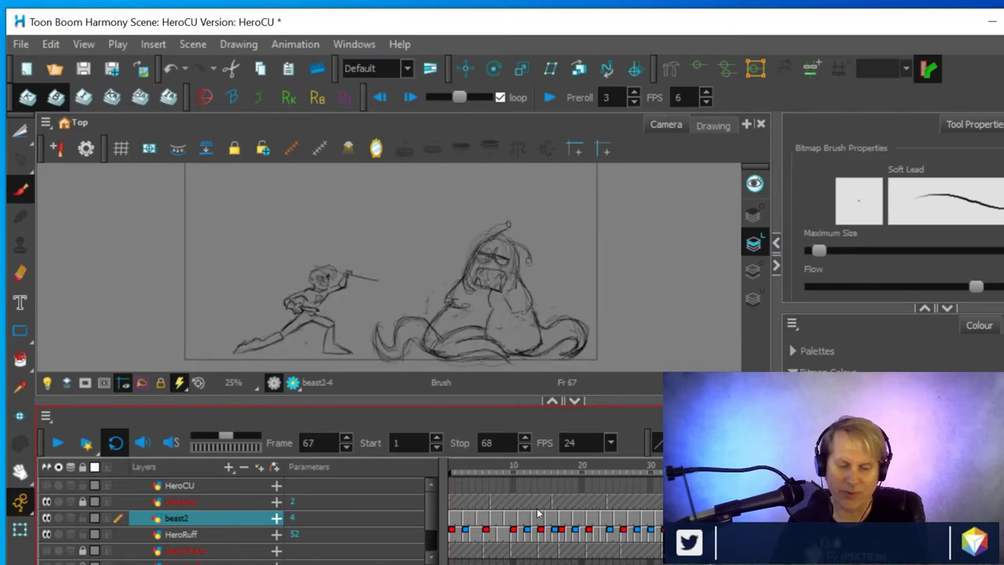
{"action": "left_click", "coordinate": [452, 521]}
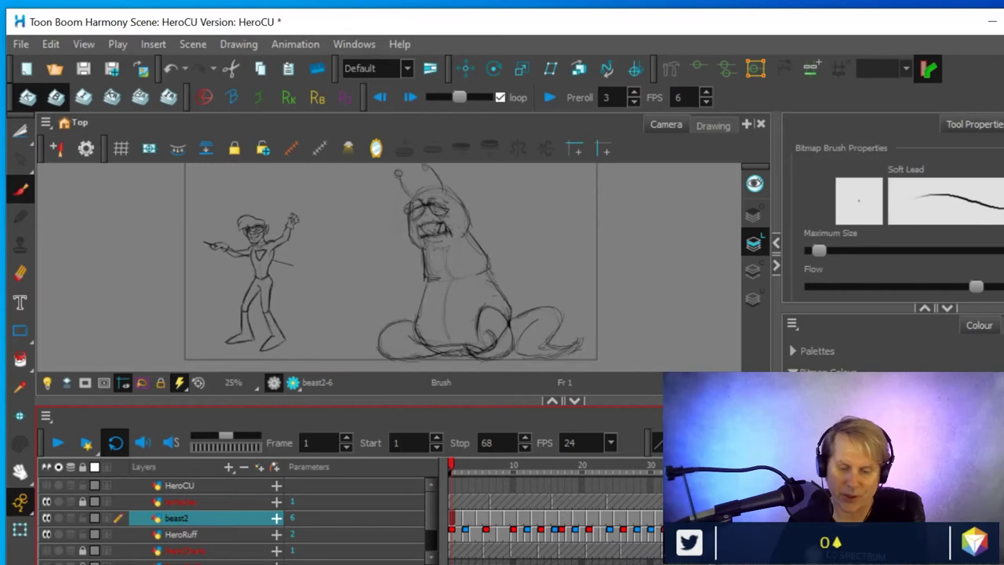
{"action": "key", "text": "shift+period"}
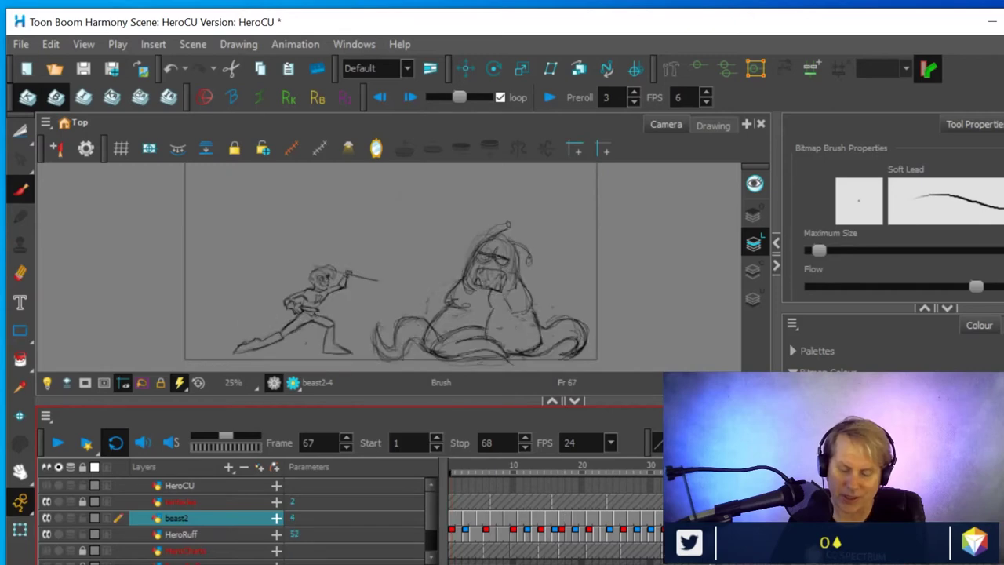
{"action": "left_click", "coordinate": [453, 519]}
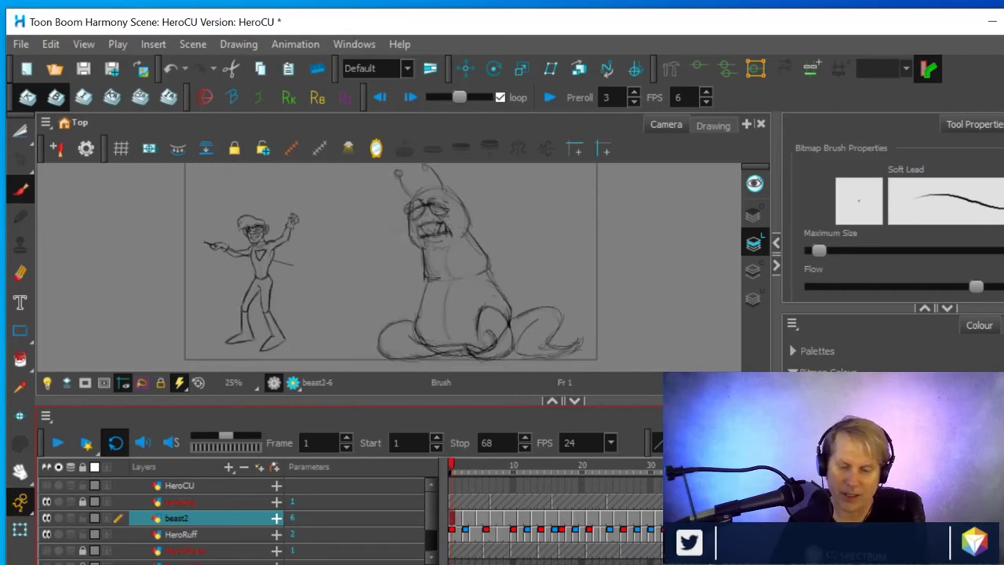
{"action": "key", "text": "shift+period"}
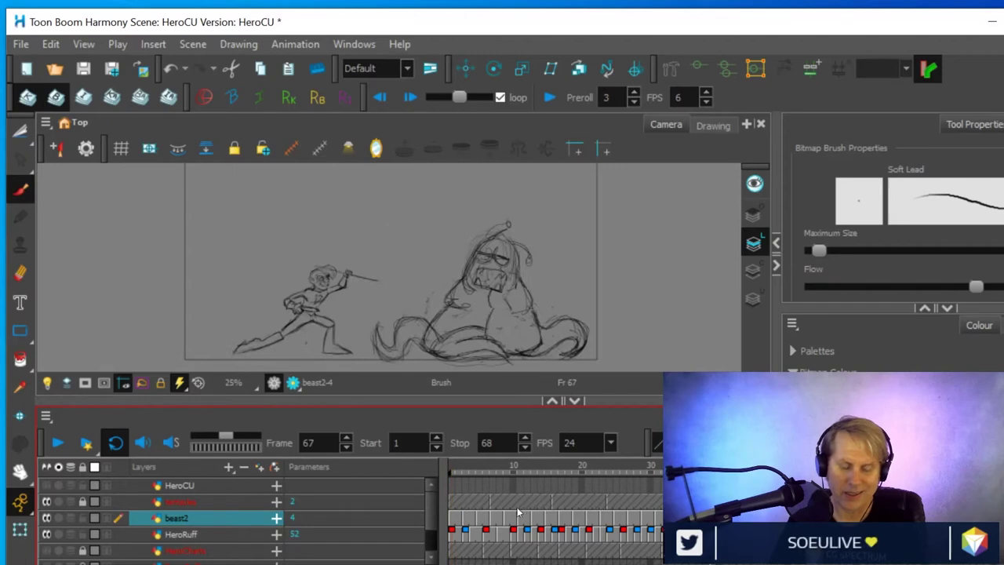
{"action": "left_click", "coordinate": [452, 521]}
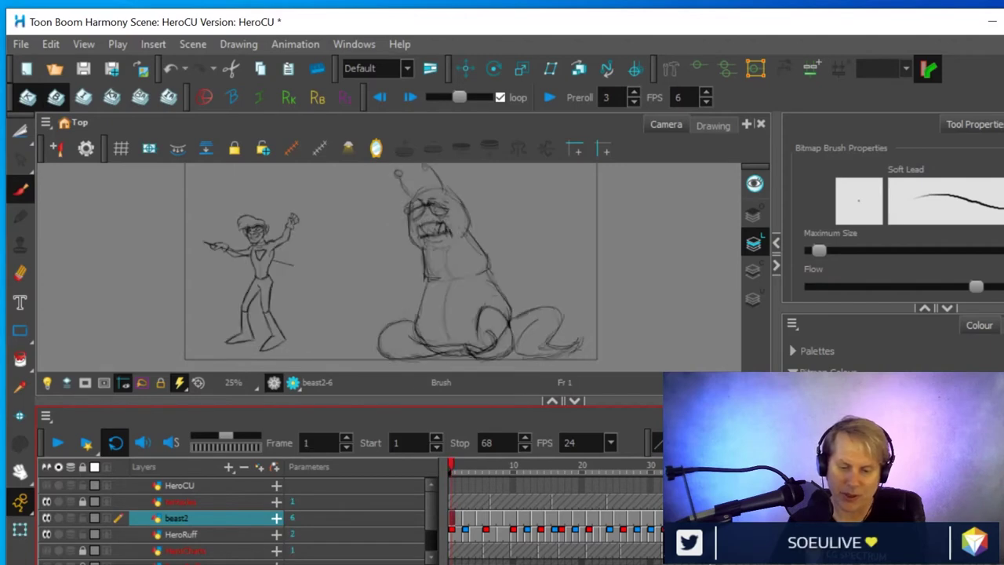
{"action": "key", "text": "shift+period"}
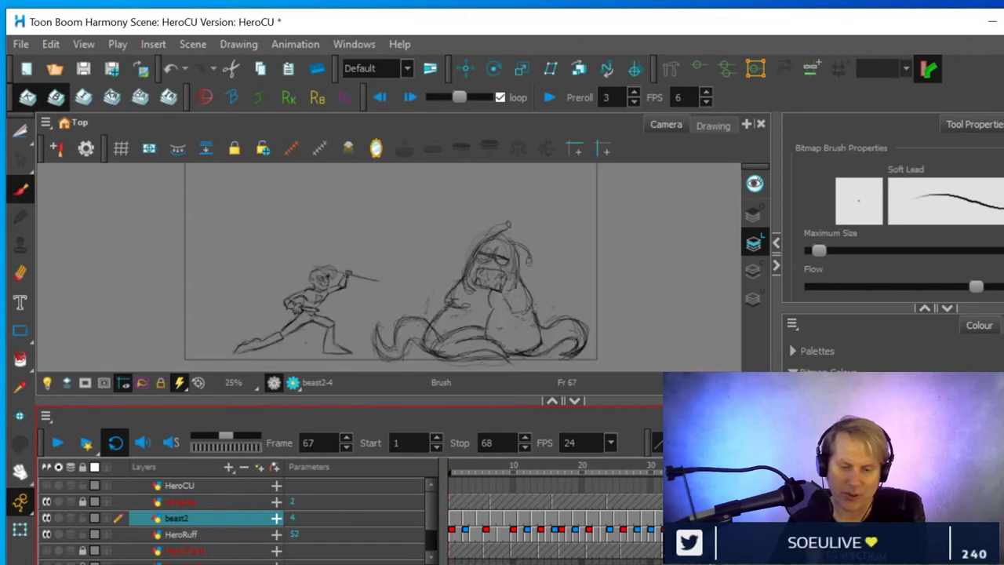
Hide the beast's tail layer and play the animation from frame 1
{"action": "left_click", "coordinate": [46, 503]}
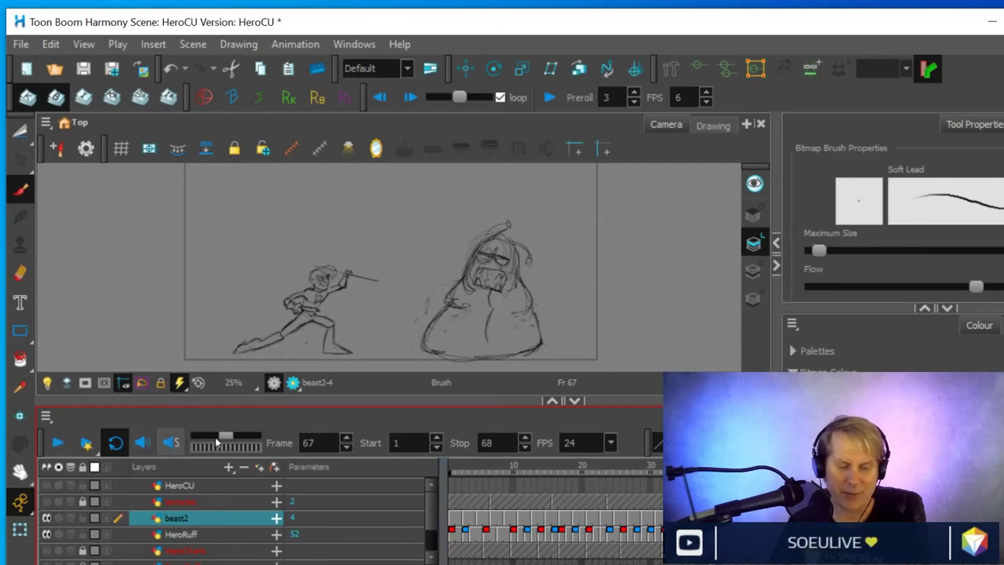
{"action": "left_click", "coordinate": [452, 468]}
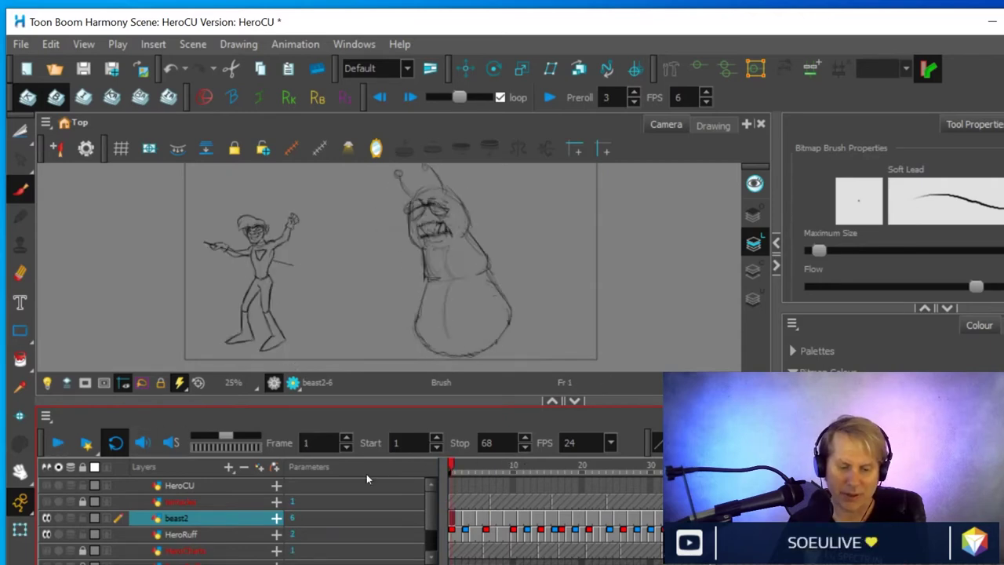
{"action": "left_click", "coordinate": [57, 445]}
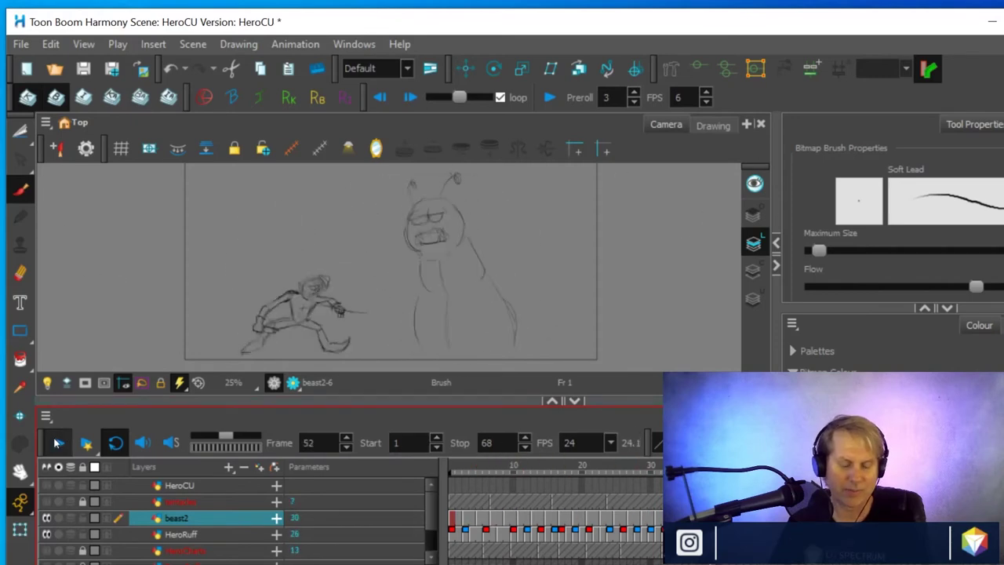
Examine the beast's closing movement by stepping back and forth between frames 64 and 68
{"action": "mouse_move", "coordinate": [530, 463]}
{"action": "left_mouse_down"}
{"action": "mouse_move", "coordinate": [393, 467]}
{"action": "mouse_move", "coordinate": [530, 477]}
{"action": "mouse_move", "coordinate": [511, 485]}
{"action": "mouse_move", "coordinate": [591, 481]}
{"action": "mouse_move", "coordinate": [493, 483]}
{"action": "mouse_move", "coordinate": [844, 488]}
{"action": "left_mouse_up"}
{"action": "key", "text": "period"}
{"action": "key", "text": "period"}
{"action": "key", "text": "period"}
{"action": "key", "text": "period"}
{"action": "key", "text": "period"}
{"action": "key", "text": "period"}
{"action": "key", "text": "period"}
{"action": "key", "text": "period"}
{"action": "key", "text": "period"}
{"action": "key", "text": "period"}
{"action": "key", "text": "period"}
{"action": "key", "text": "period"}
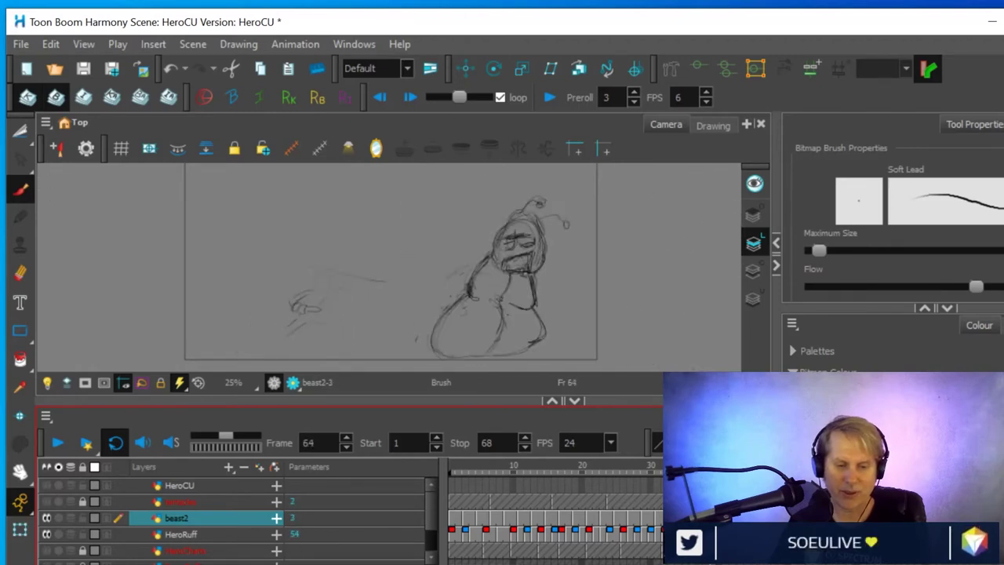
{"action": "key", "text": "comma"}
{"action": "key", "text": "comma"}
{"action": "key", "text": "comma"}
{"action": "key", "text": "comma"}
{"action": "key", "text": "comma"}
{"action": "key", "text": "comma"}
{"action": "key", "text": "comma"}
{"action": "key", "text": "comma"}
{"action": "key", "text": "comma"}
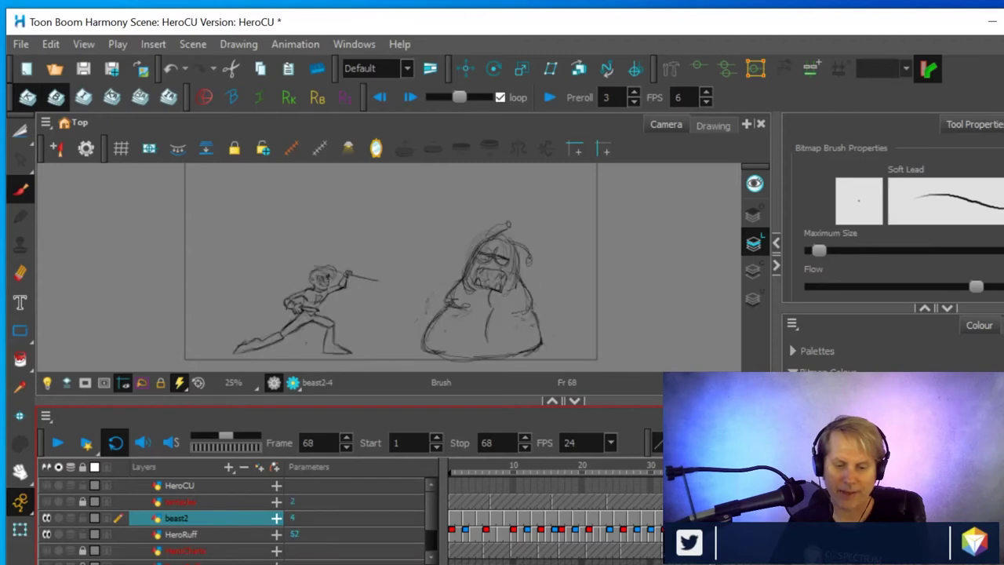
{"action": "key", "text": "comma"}
{"action": "key", "text": "period"}
{"action": "key", "text": "period"}
{"action": "key", "text": "period"}
{"action": "key", "text": "period"}
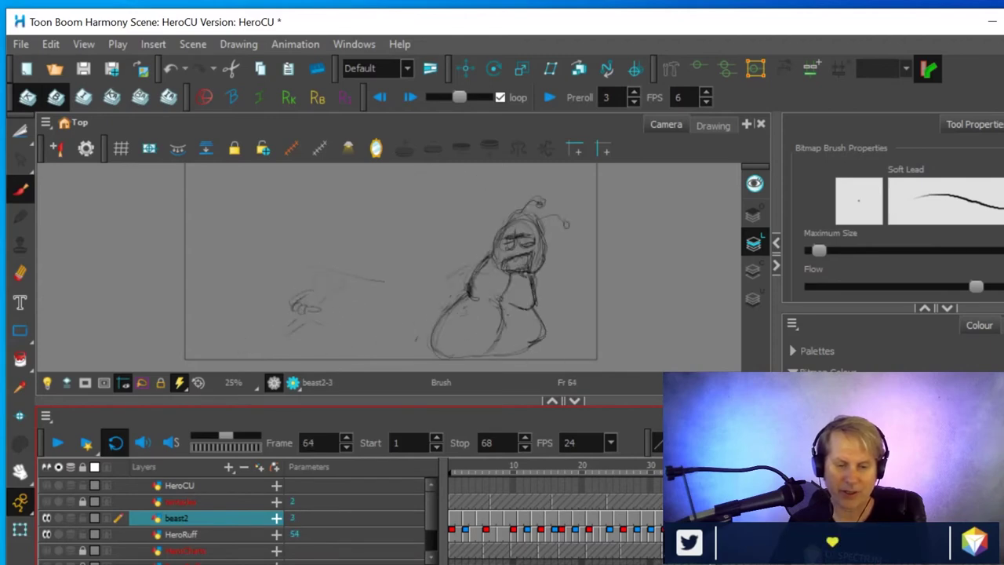
{"action": "key", "text": "comma"}
{"action": "key", "text": "comma"}
{"action": "key", "text": "comma"}
{"action": "key", "text": "comma"}
{"action": "key", "text": "comma"}
{"action": "key", "text": "comma"}
{"action": "key", "text": "comma"}
{"action": "key", "text": "comma"}
{"action": "key", "text": "comma"}
{"action": "key", "text": "comma"}
Go back to frame 34 and examine the hero and beast drawings frame by frame through the end of the scene
{"action": "mouse_move", "coordinate": [816, 526]}
{"action": "left_mouse_down"}
{"action": "mouse_move", "coordinate": [878, 526]}
{"action": "mouse_move", "coordinate": [470, 523]}
{"action": "mouse_move", "coordinate": [592, 534]}
{"action": "mouse_move", "coordinate": [633, 518]}
{"action": "mouse_move", "coordinate": [680, 518]}
{"action": "left_mouse_up"}
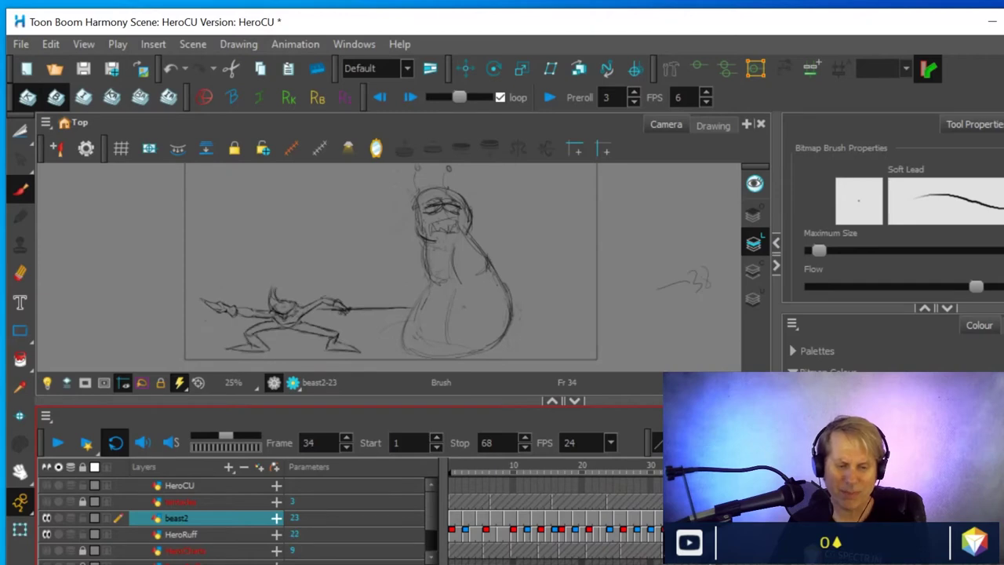
{"action": "left_click_drag", "start_coordinate": [679, 518], "coordinate": [692, 518]}
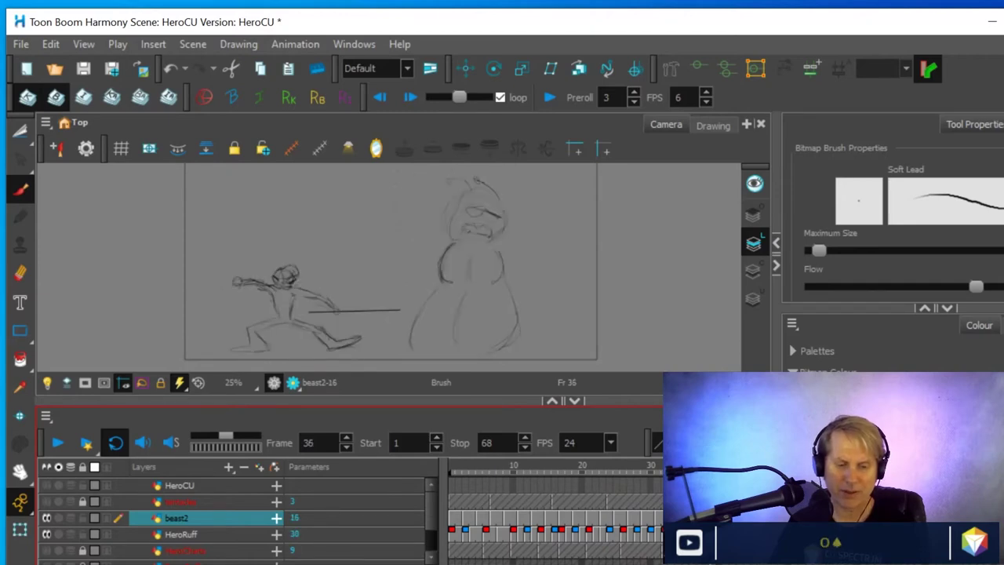
{"action": "key", "text": "."}
{"action": "key", "text": "."}
{"action": "key", "text": "."}
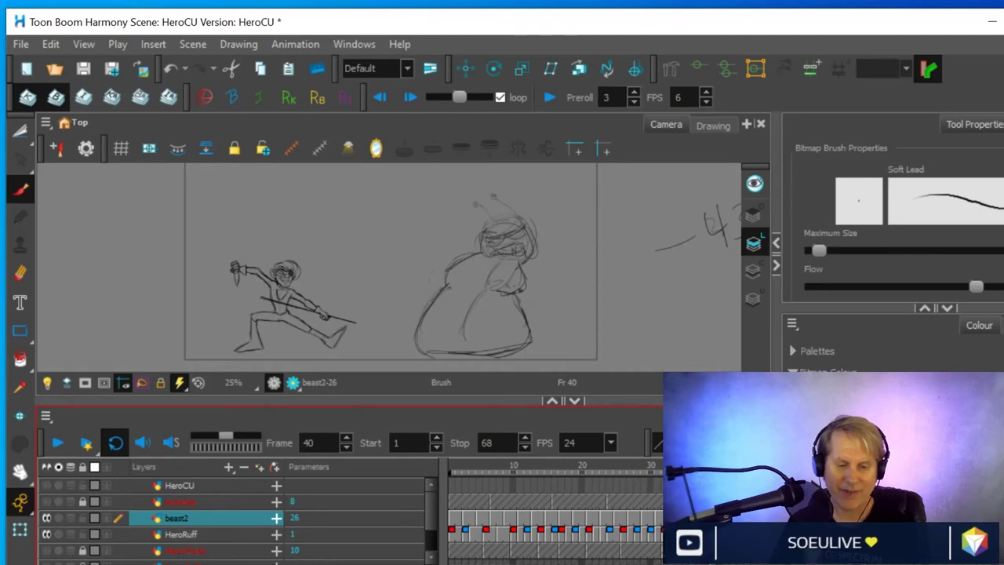
{"action": "key", "text": "."}
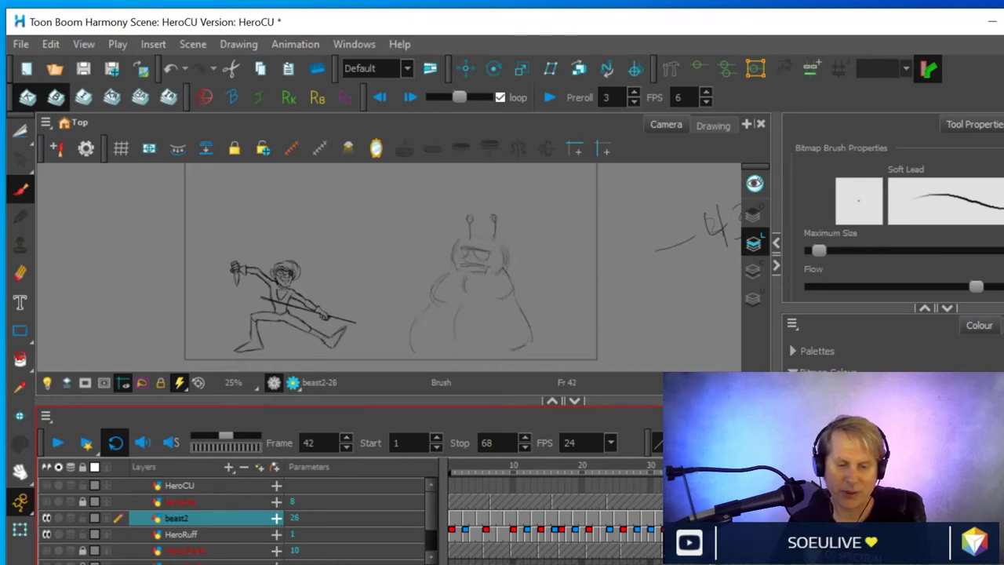
{"action": "key", "text": "."}
{"action": "key", "text": "."}
{"action": "key", "text": "."}
{"action": "key", "text": "."}
{"action": "key", "text": "."}
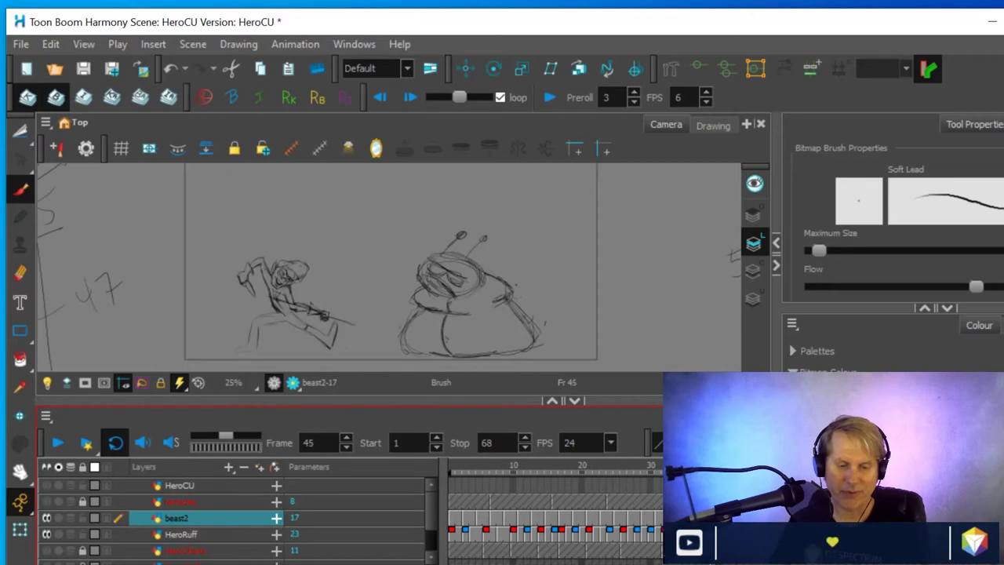
{"action": "key", "text": "."}
{"action": "key", "text": "."}
{"action": "key", "text": "."}
{"action": "key", "text": "."}
{"action": "key", "text": "."}
{"action": "key", "text": "."}
{"action": "key", "text": "."}
{"action": "key", "text": "."}
{"action": "key", "text": "."}
{"action": "key", "text": "."}
{"action": "key", "text": "."}
{"action": "key", "text": "."}
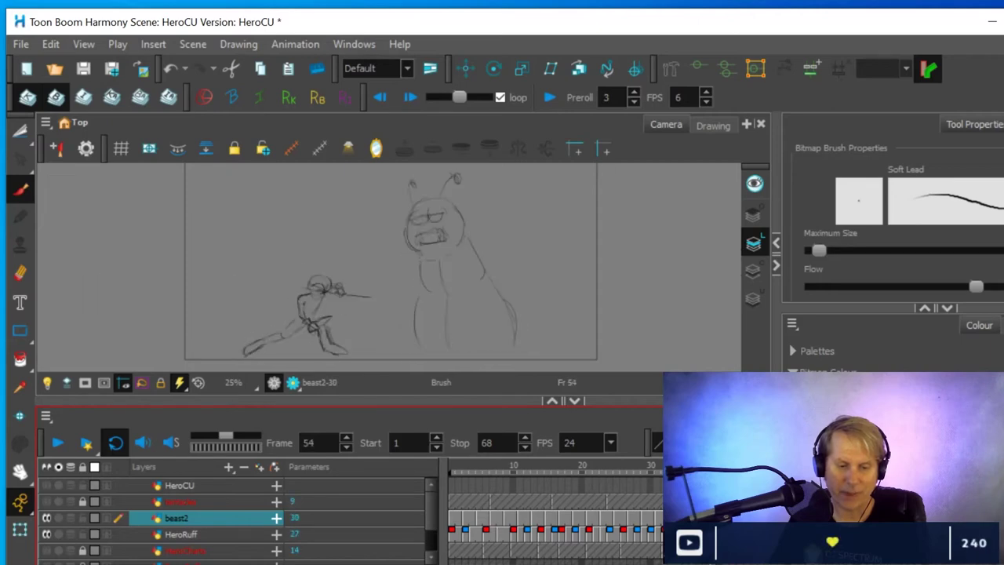
{"action": "key", "text": "."}
{"action": "key", "text": "."}
{"action": "key", "text": "."}
{"action": "key", "text": "."}
{"action": "key", "text": "."}
{"action": "key", "text": "."}
{"action": "key", "text": "."}
{"action": "key", "text": "."}
{"action": "key", "text": "."}
{"action": "key", "text": "."}
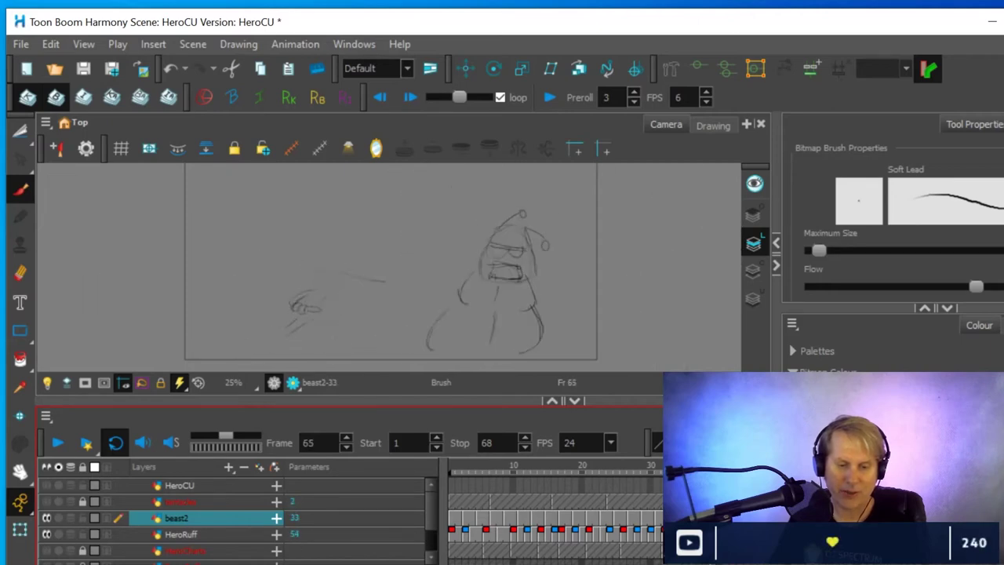
{"action": "key", "text": "."}
{"action": "key", "text": "."}
{"action": "key", "text": "."}
{"action": "key", "text": "."}
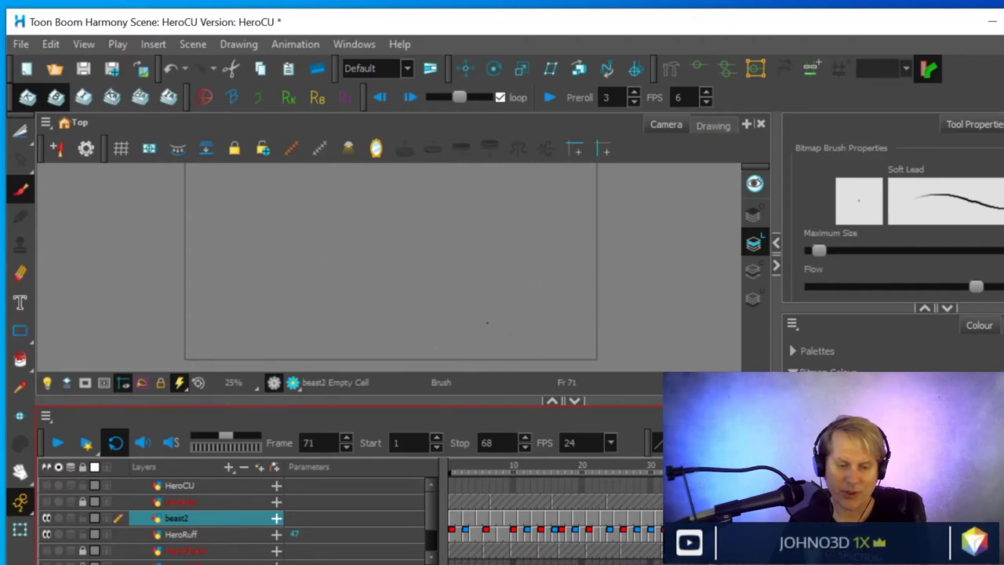
Return to frame 1 and examine the beast's head and upper body up close
{"action": "mouse_move", "coordinate": [746, 518]}
{"action": "left_mouse_down"}
{"action": "mouse_move", "coordinate": [542, 516]}
{"action": "mouse_move", "coordinate": [926, 516]}
{"action": "mouse_move", "coordinate": [612, 524]}
{"action": "mouse_move", "coordinate": [439, 548]}
{"action": "left_mouse_up"}
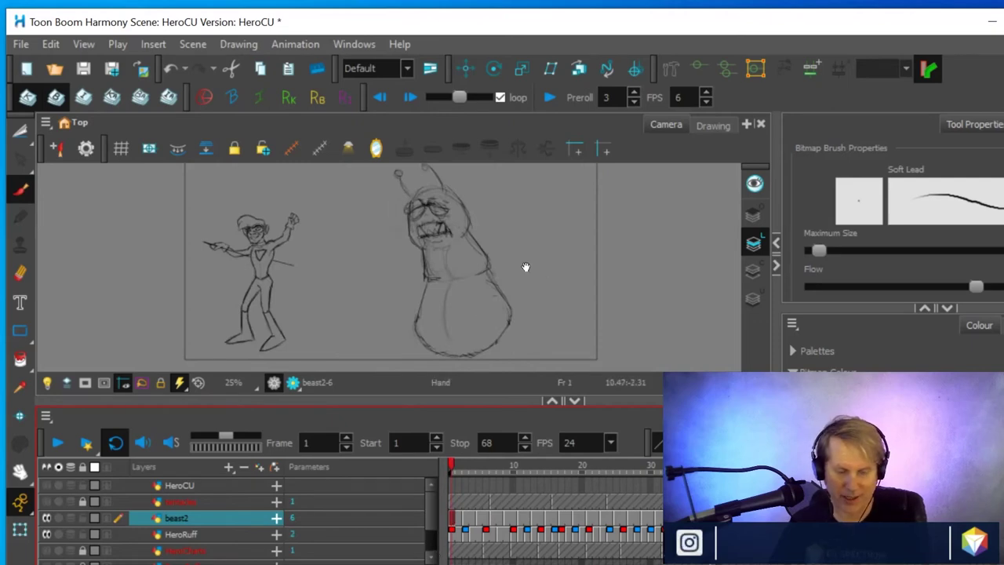
{"action": "left_click_drag", "start_coordinate": [525, 267], "coordinate": [513, 309]}
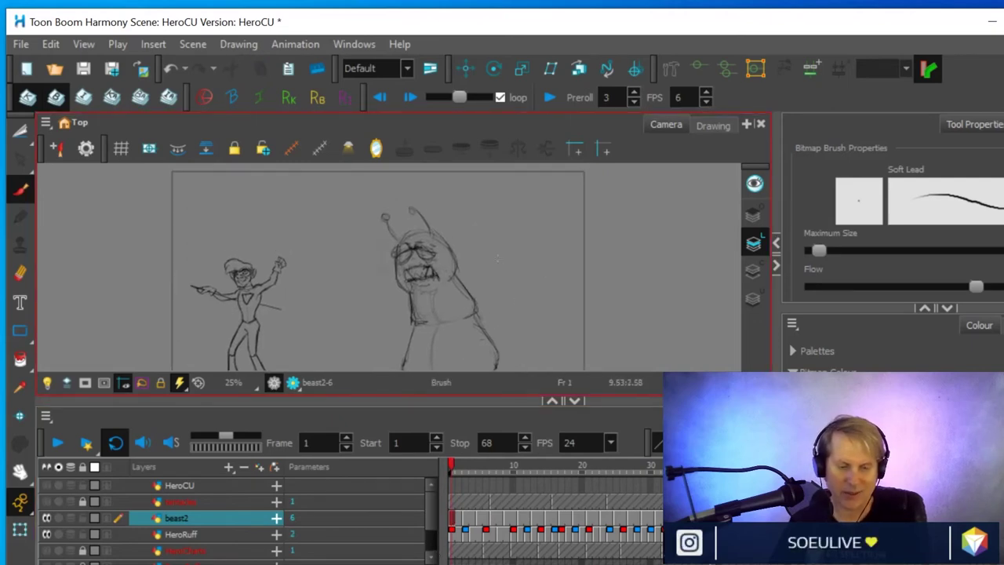
{"action": "scroll", "coordinate": [503, 260], "scroll_direction": "up", "scroll_amount": 2}
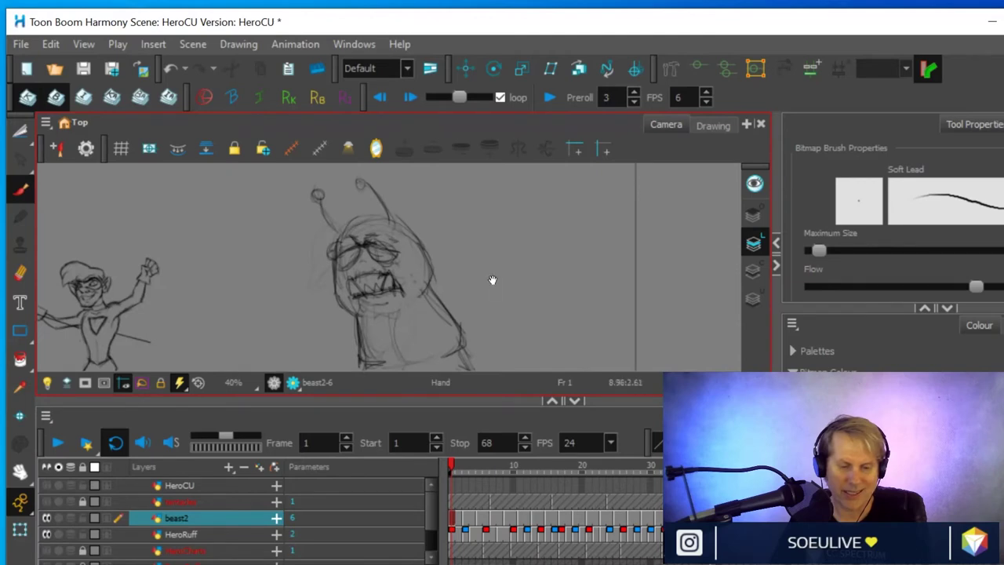
{"action": "left_click_drag", "start_coordinate": [493, 280], "coordinate": [535, 262]}
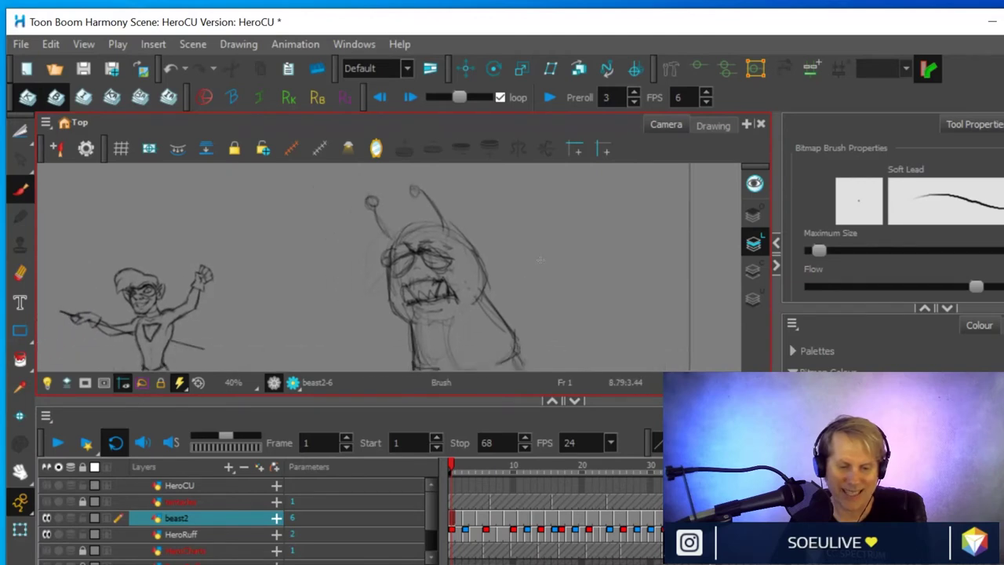
{"action": "scroll", "coordinate": [535, 260], "scroll_direction": "down", "scroll_amount": 2}
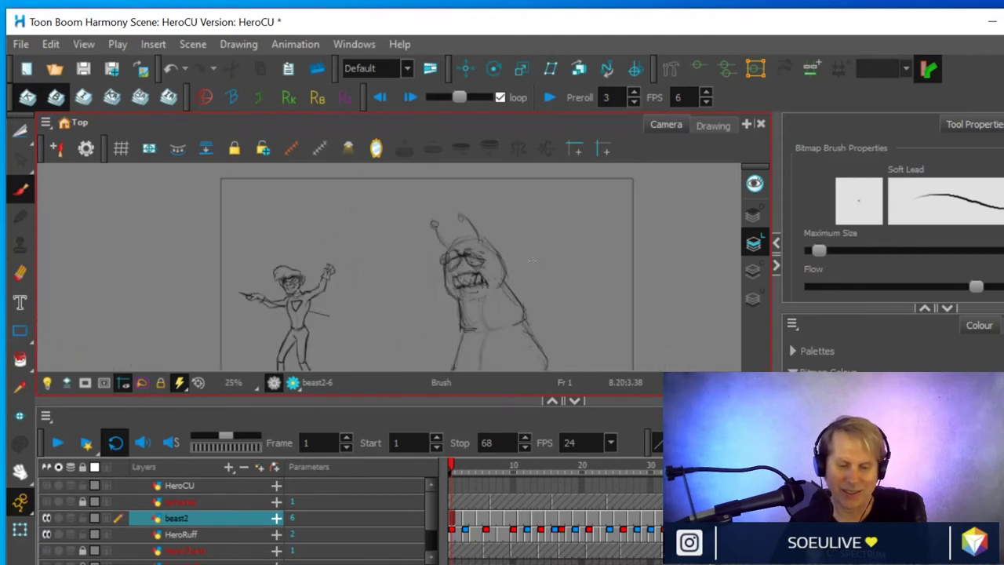
{"action": "scroll", "coordinate": [532, 261], "scroll_direction": "up", "scroll_amount": 1}
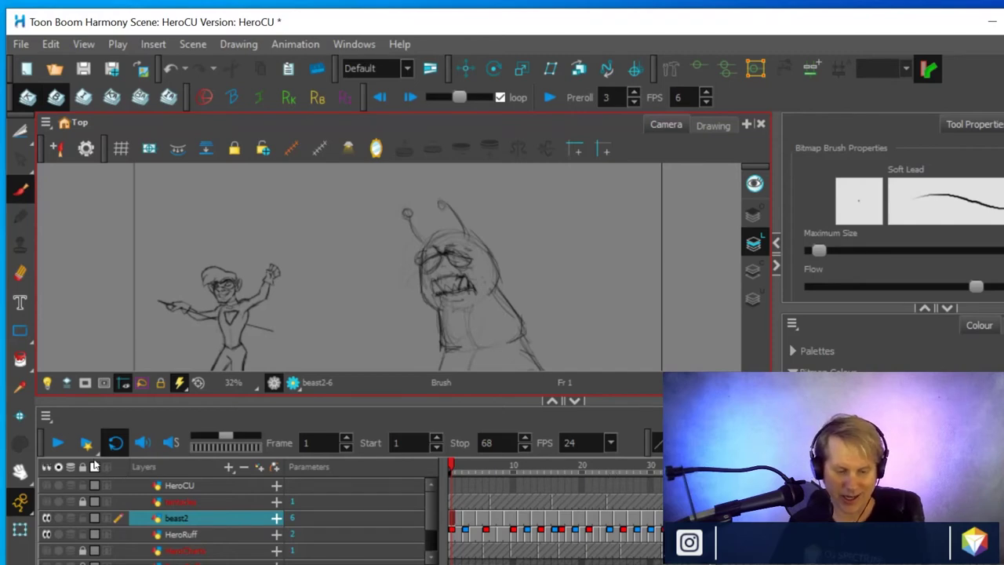
Scrub the beast2 layer's animation from frame 1 through frames 10 and 50, and play the scene again from frame 1
{"action": "left_click", "coordinate": [433, 466]}
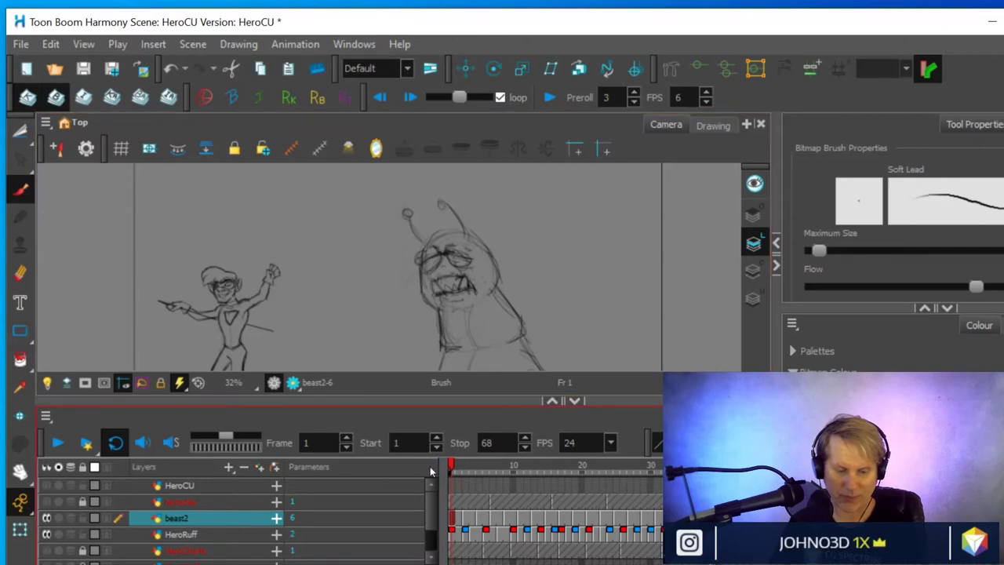
{"action": "left_click", "coordinate": [494, 521]}
{"action": "left_click_drag", "start_coordinate": [494, 464], "coordinate": [514, 464]}
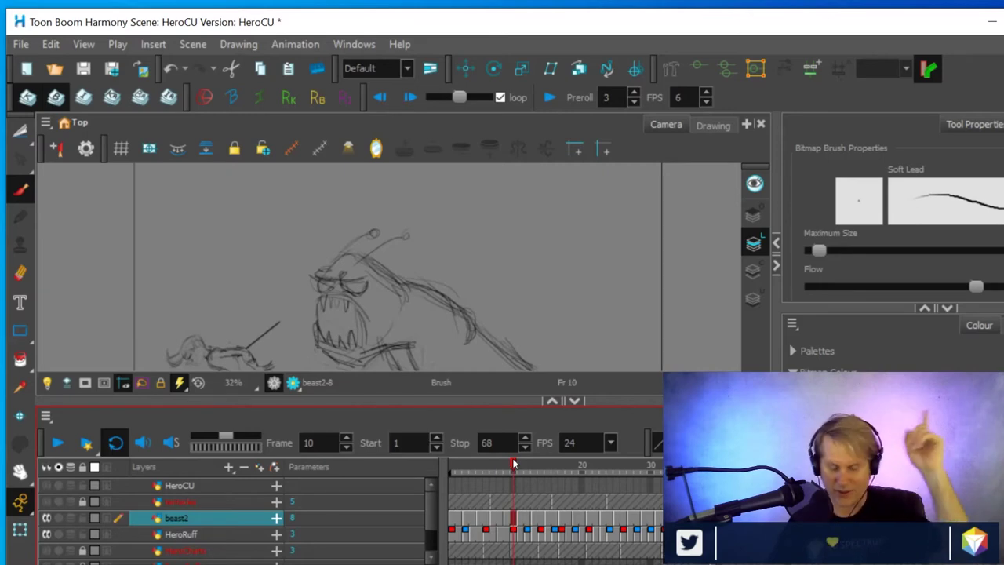
{"action": "mouse_move", "coordinate": [514, 465]}
{"action": "left_mouse_down"}
{"action": "mouse_move", "coordinate": [497, 466]}
{"action": "mouse_move", "coordinate": [878, 464]}
{"action": "mouse_move", "coordinate": [789, 464]}
{"action": "left_mouse_up"}
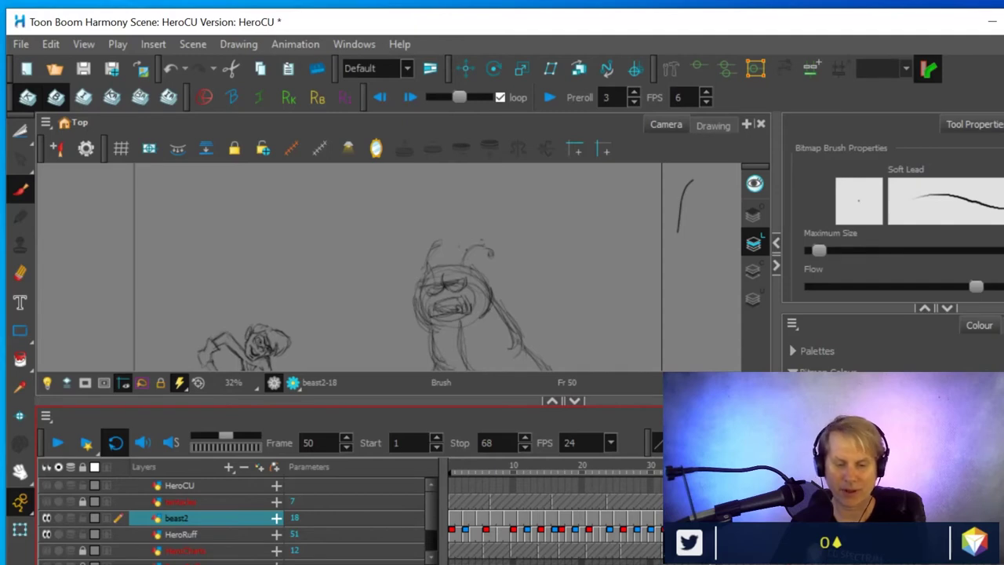
{"action": "left_click", "coordinate": [56, 443]}
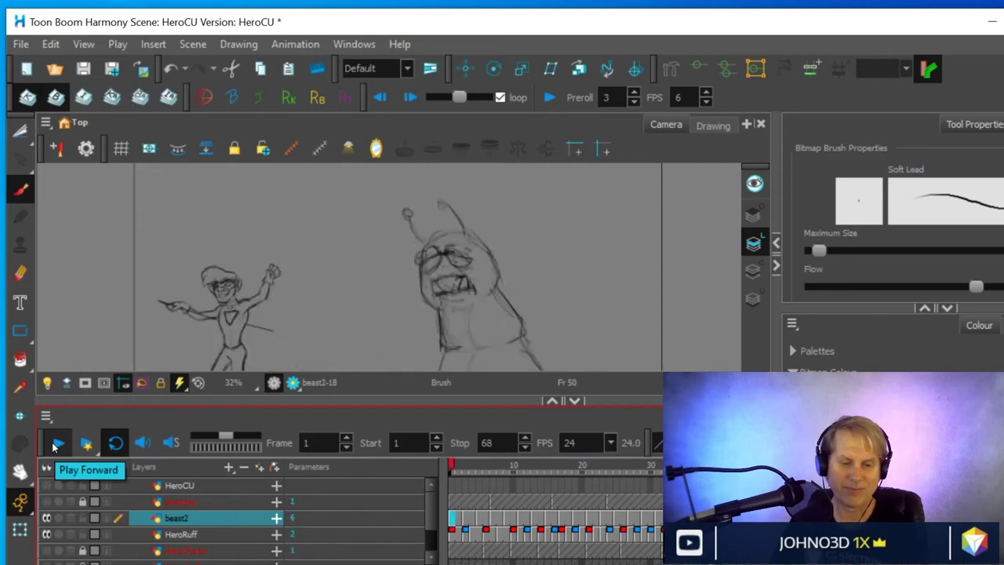
{"action": "left_click", "coordinate": [56, 445]}
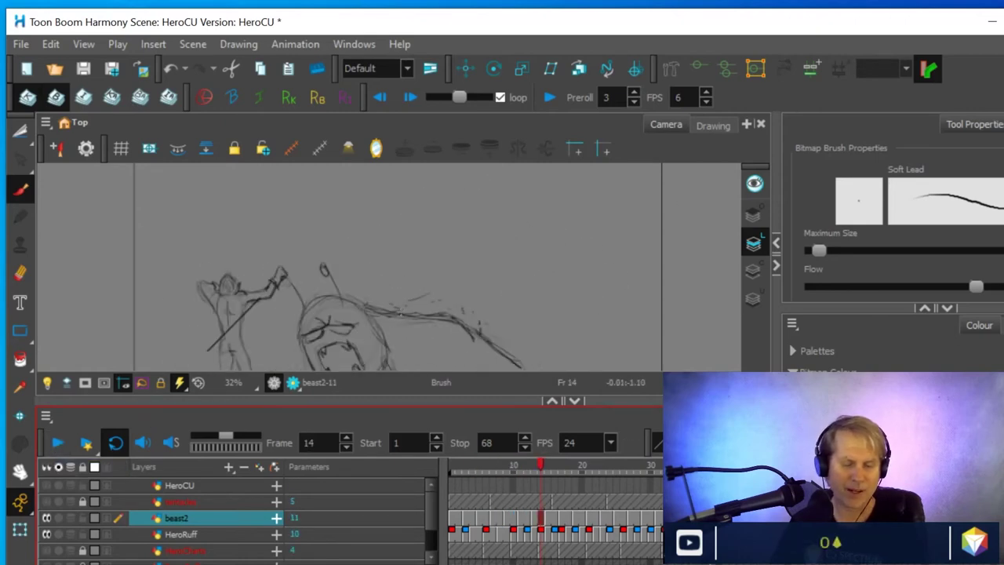
On frame 14, sketch a larger frowning beast face with angled brows and an overlapping head outline beside the existing beast drawing
{"action": "scroll", "coordinate": [405, 314], "scroll_direction": "down", "scroll_amount": 1}
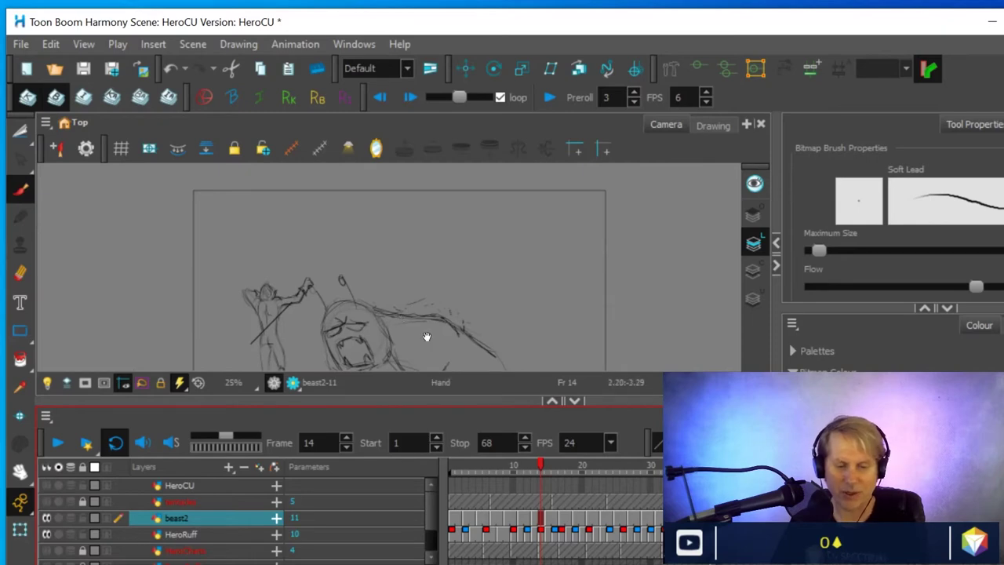
{"action": "left_click_drag", "start_coordinate": [426, 336], "coordinate": [450, 299]}
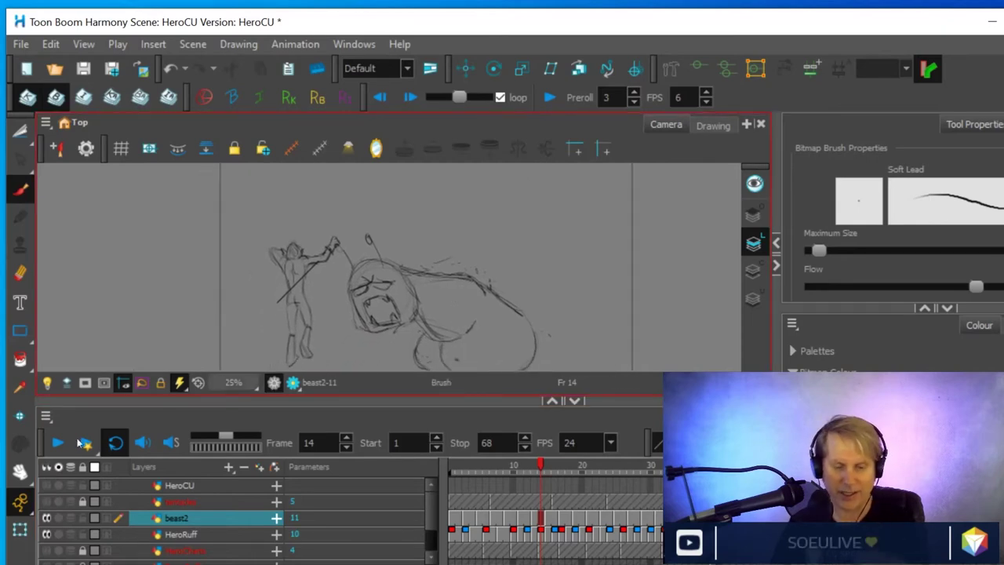
{"action": "mouse_move", "coordinate": [548, 203]}
{"action": "left_mouse_down"}
{"action": "mouse_move", "coordinate": [535, 241]}
{"action": "mouse_move", "coordinate": [607, 277]}
{"action": "mouse_move", "coordinate": [622, 265]}
{"action": "mouse_move", "coordinate": [564, 220]}
{"action": "mouse_move", "coordinate": [606, 236]}
{"action": "mouse_move", "coordinate": [564, 225]}
{"action": "mouse_move", "coordinate": [558, 242]}
{"action": "mouse_move", "coordinate": [587, 245]}
{"action": "left_mouse_up"}
{"action": "mouse_move", "coordinate": [543, 279]}
{"action": "left_mouse_down"}
{"action": "mouse_move", "coordinate": [603, 263]}
{"action": "mouse_move", "coordinate": [553, 278]}
{"action": "mouse_move", "coordinate": [563, 262]}
{"action": "mouse_move", "coordinate": [616, 267]}
{"action": "left_mouse_up"}
{"action": "left_click_drag", "start_coordinate": [621, 226], "coordinate": [601, 206]}
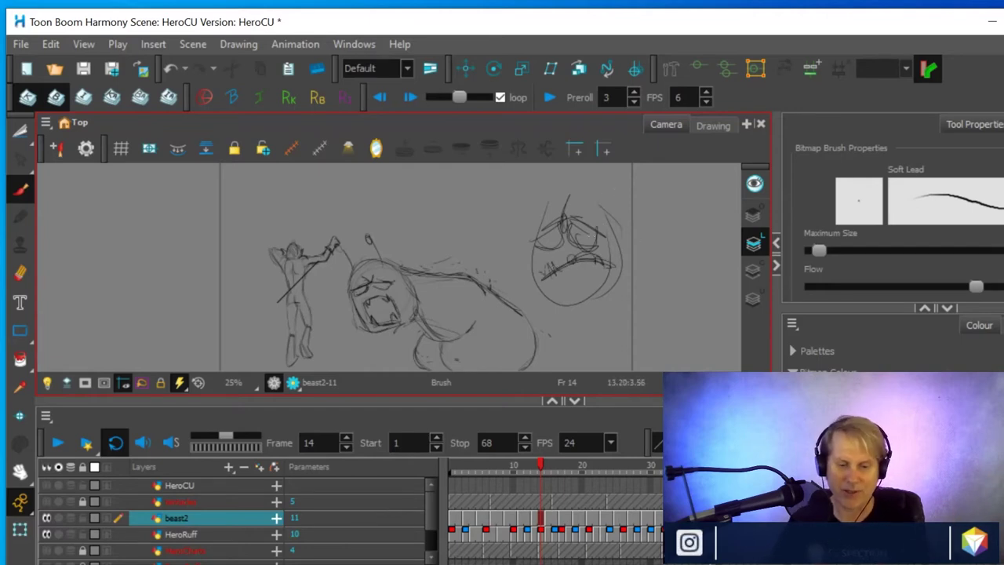
{"action": "key", "text": "alt+s"}
{"action": "key", "text": "alt+b"}
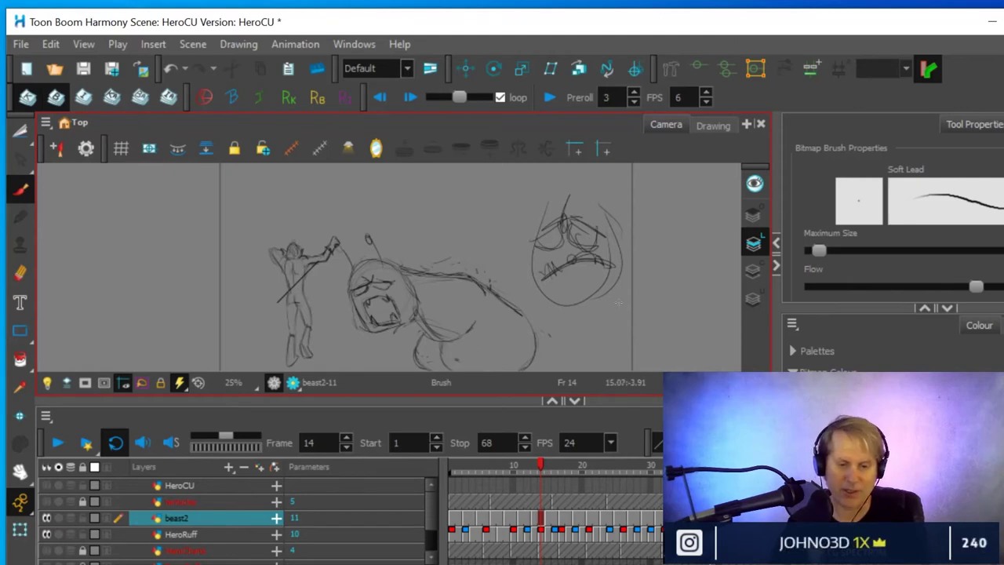
Undo all strokes of the demonstration face on frame 14 and return to the Brush
{"action": "key", "text": "ctrl+z"}
{"action": "key", "text": "ctrl+z"}
{"action": "key", "text": "ctrl+z"}
{"action": "key", "text": "ctrl+z"}
{"action": "key", "text": "ctrl+z"}
{"action": "key", "text": "ctrl+z"}
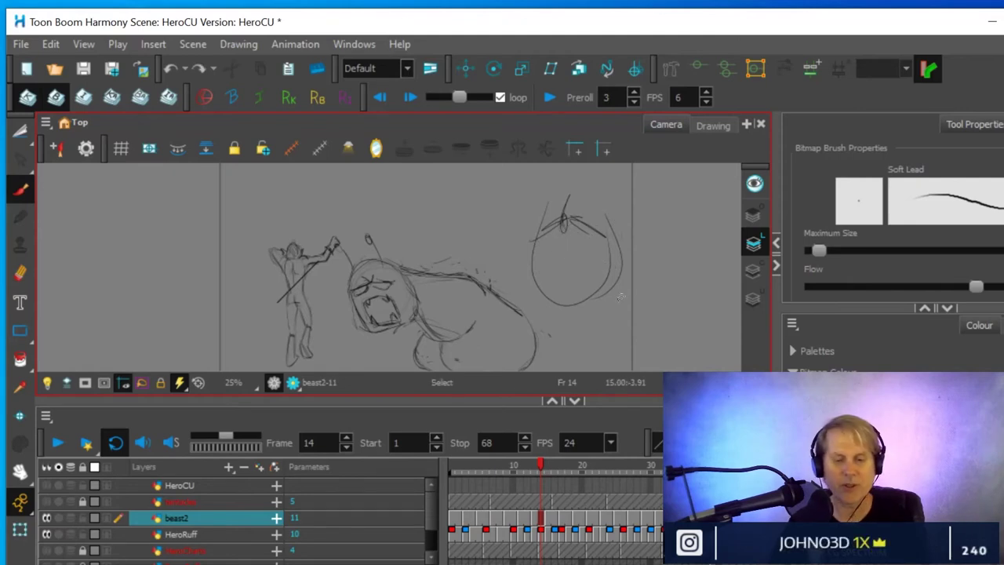
{"action": "key", "text": "ctrl+z"}
{"action": "key", "text": "ctrl+z"}
{"action": "key", "text": "ctrl+z"}
{"action": "key", "text": "alt+b"}
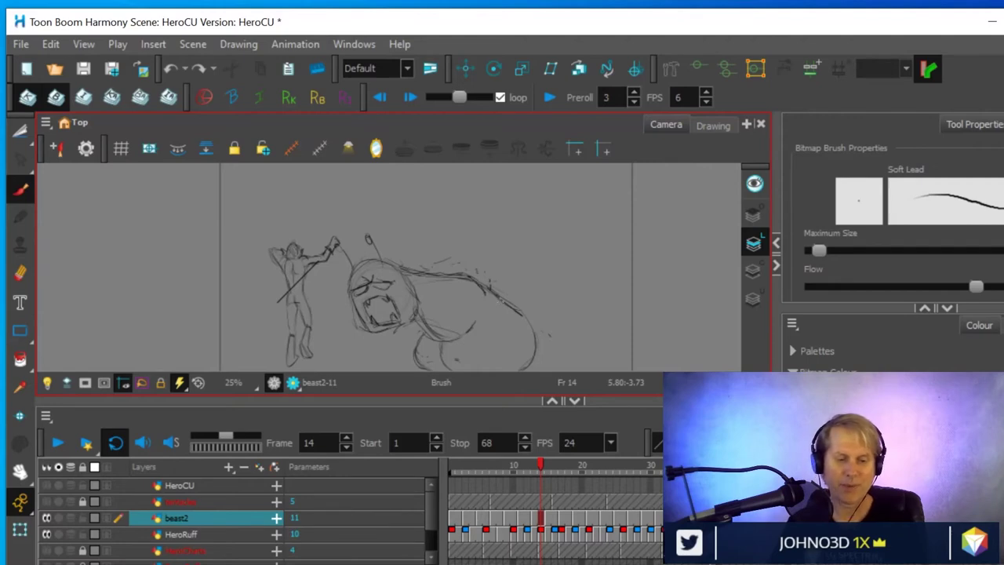
Scrub the animation from frame 14 to frame 67, return to frame 1 and examine the hero's and beast's full-body poses
{"action": "mouse_move", "coordinate": [541, 467]}
{"action": "left_mouse_down"}
{"action": "mouse_move", "coordinate": [907, 467]}
{"action": "mouse_move", "coordinate": [405, 496]}
{"action": "mouse_move", "coordinate": [473, 471]}
{"action": "mouse_move", "coordinate": [534, 480]}
{"action": "mouse_move", "coordinate": [823, 471]}
{"action": "mouse_move", "coordinate": [387, 499]}
{"action": "mouse_move", "coordinate": [521, 498]}
{"action": "mouse_move", "coordinate": [679, 478]}
{"action": "mouse_move", "coordinate": [932, 479]}
{"action": "mouse_move", "coordinate": [781, 479]}
{"action": "mouse_move", "coordinate": [822, 478]}
{"action": "mouse_move", "coordinate": [463, 524]}
{"action": "mouse_move", "coordinate": [907, 514]}
{"action": "left_mouse_up"}
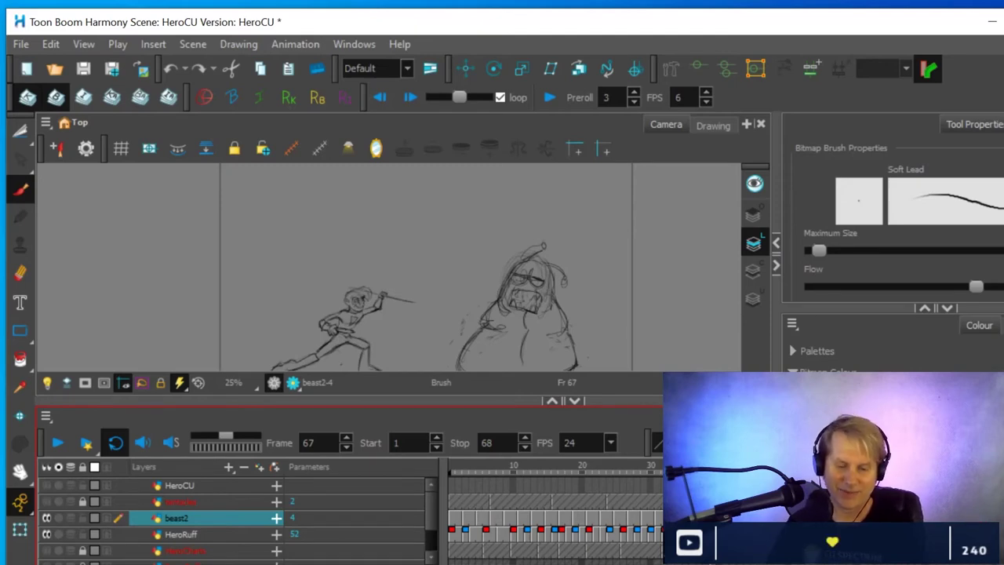
{"action": "mouse_move", "coordinate": [536, 467]}
{"action": "left_mouse_down"}
{"action": "mouse_move", "coordinate": [817, 467]}
{"action": "mouse_move", "coordinate": [404, 495]}
{"action": "mouse_move", "coordinate": [598, 494]}
{"action": "mouse_move", "coordinate": [658, 474]}
{"action": "mouse_move", "coordinate": [441, 488]}
{"action": "mouse_move", "coordinate": [466, 463]}
{"action": "mouse_move", "coordinate": [498, 461]}
{"action": "mouse_move", "coordinate": [407, 482]}
{"action": "left_mouse_up"}
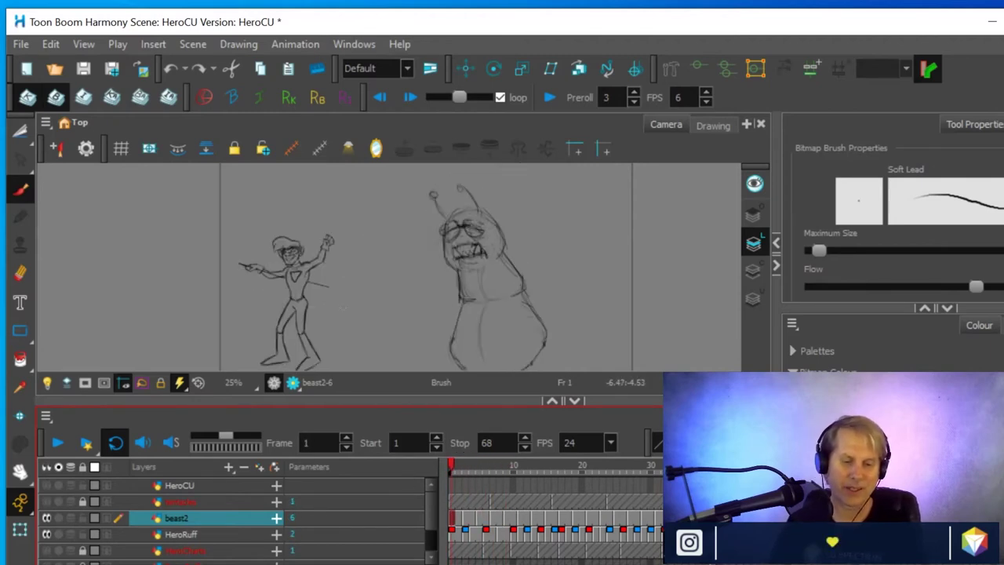
{"action": "scroll", "coordinate": [358, 309], "scroll_direction": "up", "scroll_amount": 3}
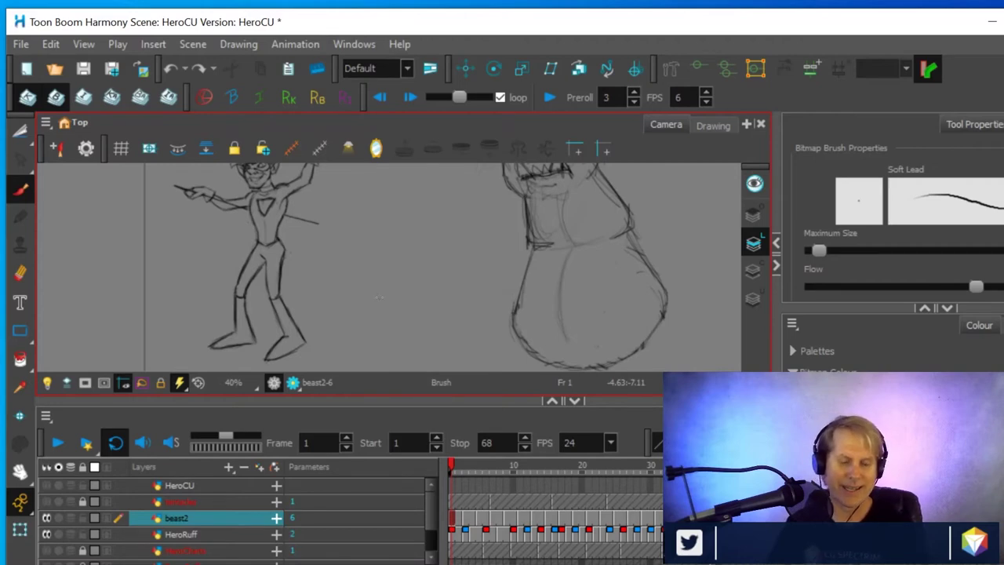
{"action": "scroll", "coordinate": [383, 311], "scroll_direction": "down", "scroll_amount": 2}
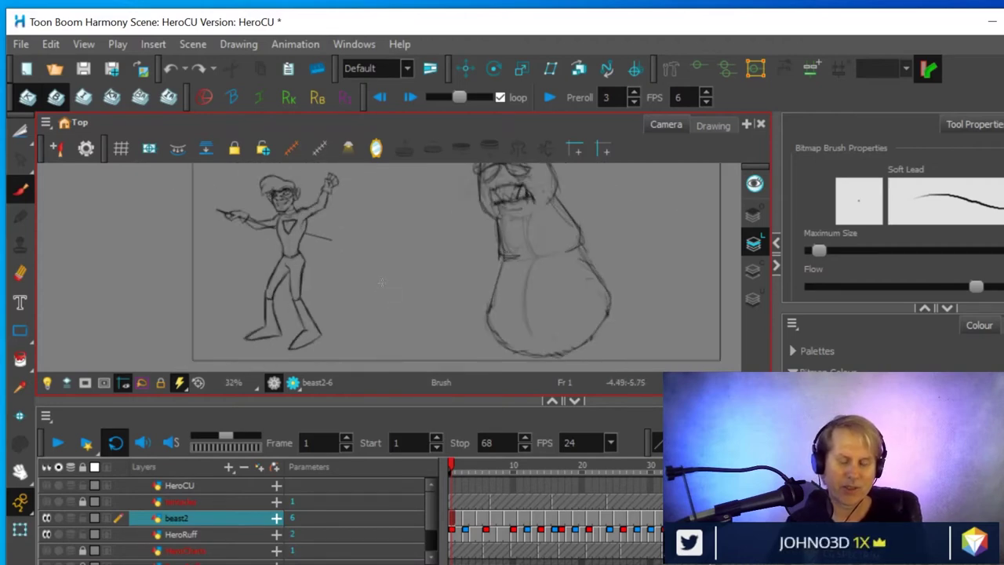
{"action": "left_click_drag", "start_coordinate": [423, 247], "coordinate": [425, 267]}
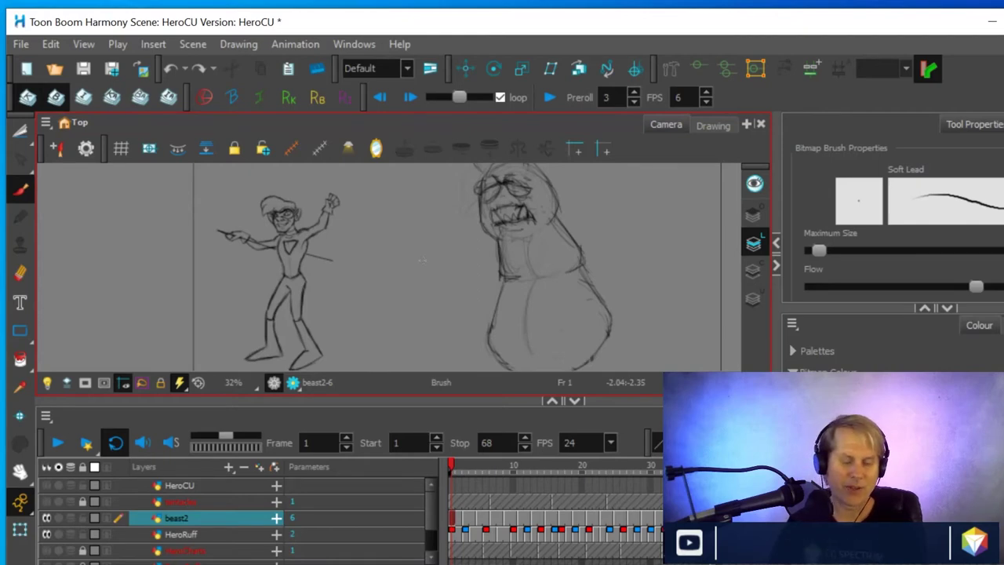
{"action": "scroll", "coordinate": [422, 260], "scroll_direction": "down", "scroll_amount": 2}
{"action": "scroll", "coordinate": [338, 269], "scroll_direction": "up", "scroll_amount": 1}
{"action": "scroll", "coordinate": [303, 275], "scroll_direction": "up", "scroll_amount": 1}
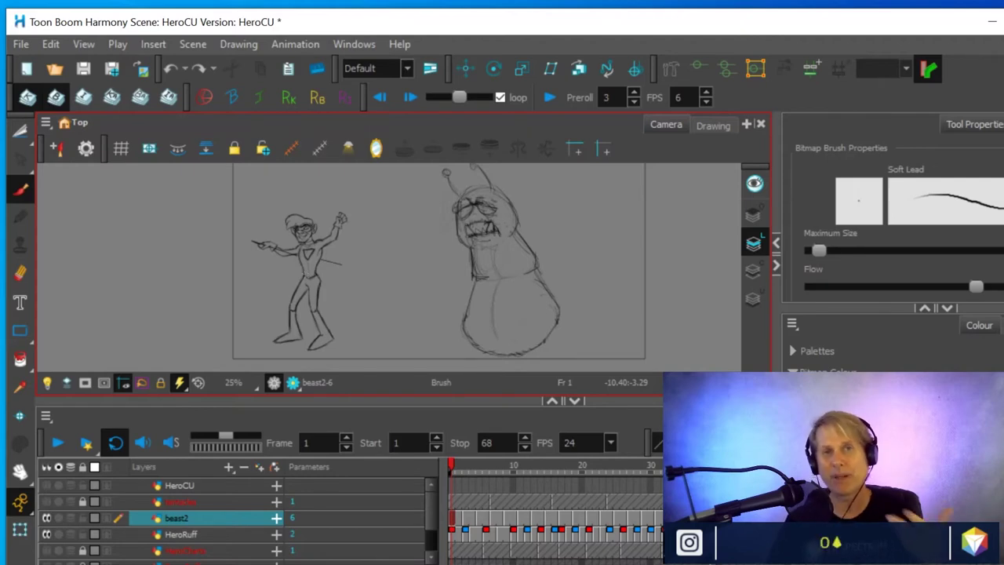
{"action": "scroll", "coordinate": [337, 267], "scroll_direction": "down", "scroll_amount": 2}
{"action": "scroll", "coordinate": [340, 266], "scroll_direction": "up", "scroll_amount": 4}
{"action": "mouse_move", "coordinate": [408, 278]}
{"action": "left_mouse_down"}
{"action": "mouse_move", "coordinate": [423, 287]}
{"action": "mouse_move", "coordinate": [430, 253]}
{"action": "left_mouse_up"}
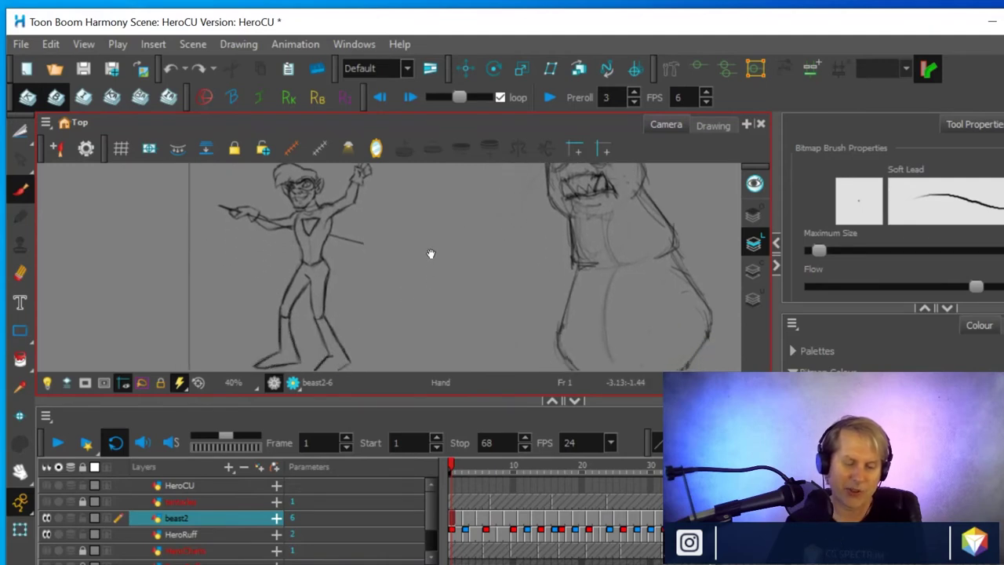
{"action": "scroll", "coordinate": [430, 254], "scroll_direction": "down", "scroll_amount": 1}
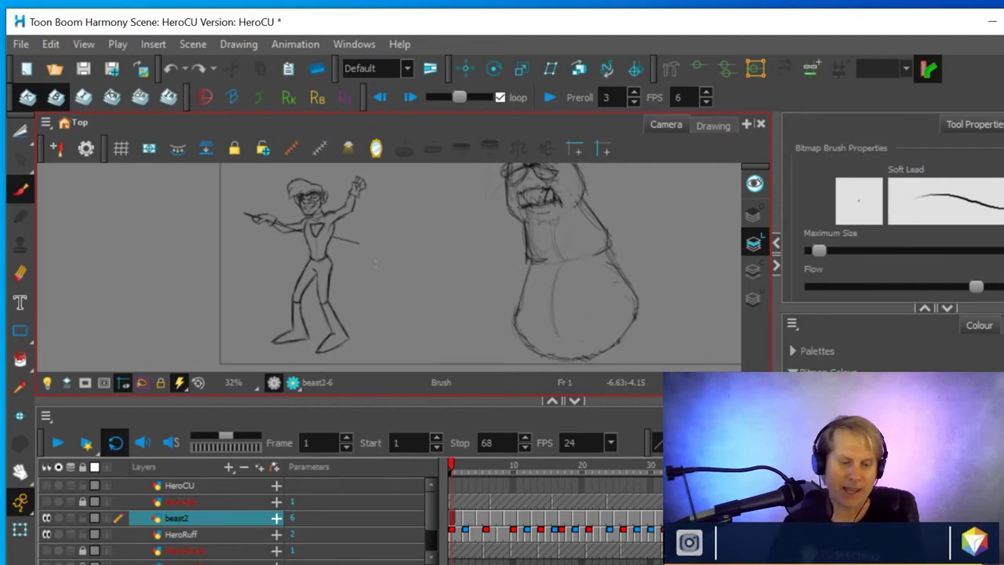
{"action": "scroll", "coordinate": [375, 263], "scroll_direction": "up", "scroll_amount": 1}
{"action": "scroll", "coordinate": [369, 265], "scroll_direction": "down", "scroll_amount": 2}
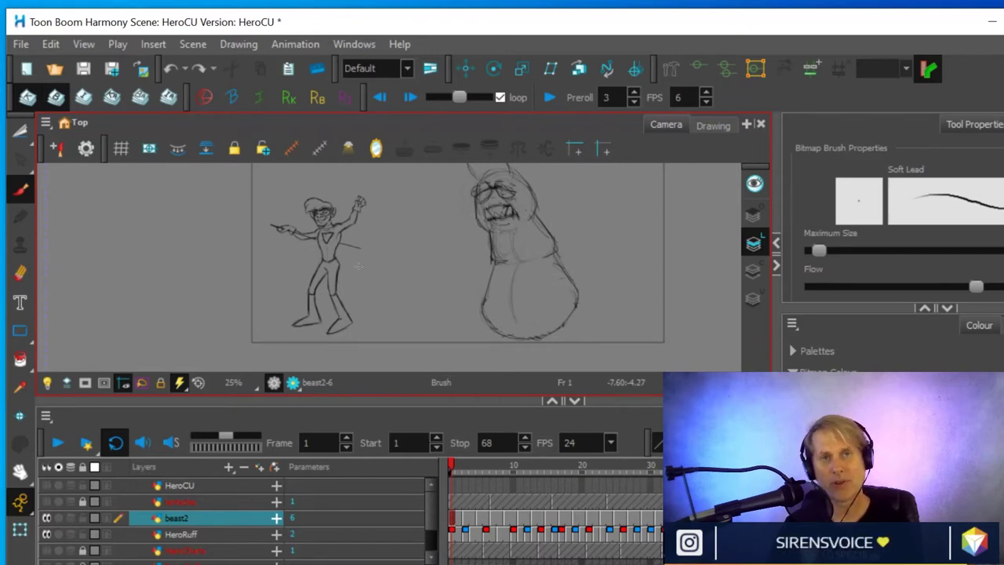
Examine the hero's legs and feet up close on frame 1, followed by his whole pose
{"action": "scroll", "coordinate": [358, 266], "scroll_direction": "up", "scroll_amount": 2}
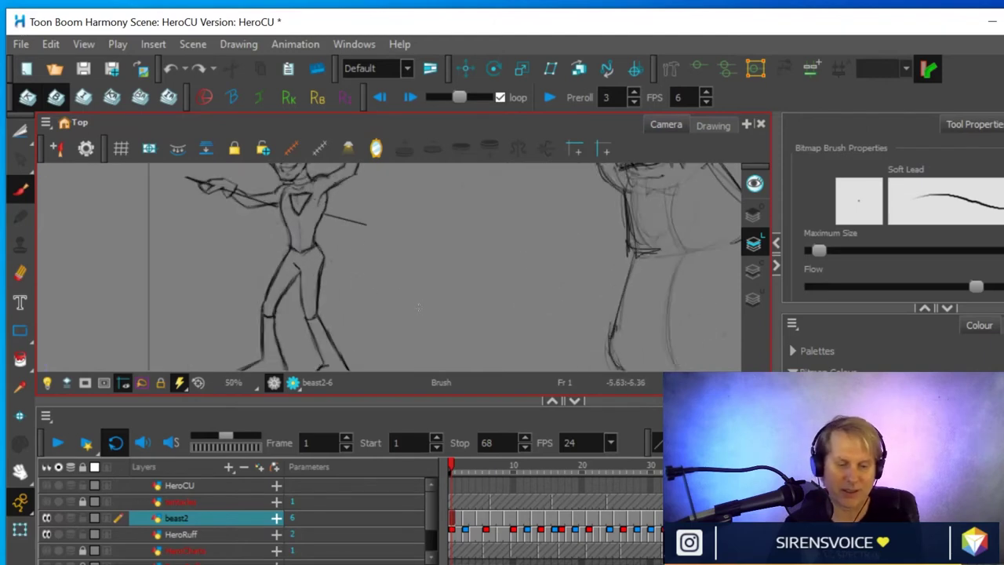
{"action": "left_click_drag", "start_coordinate": [418, 307], "coordinate": [499, 204]}
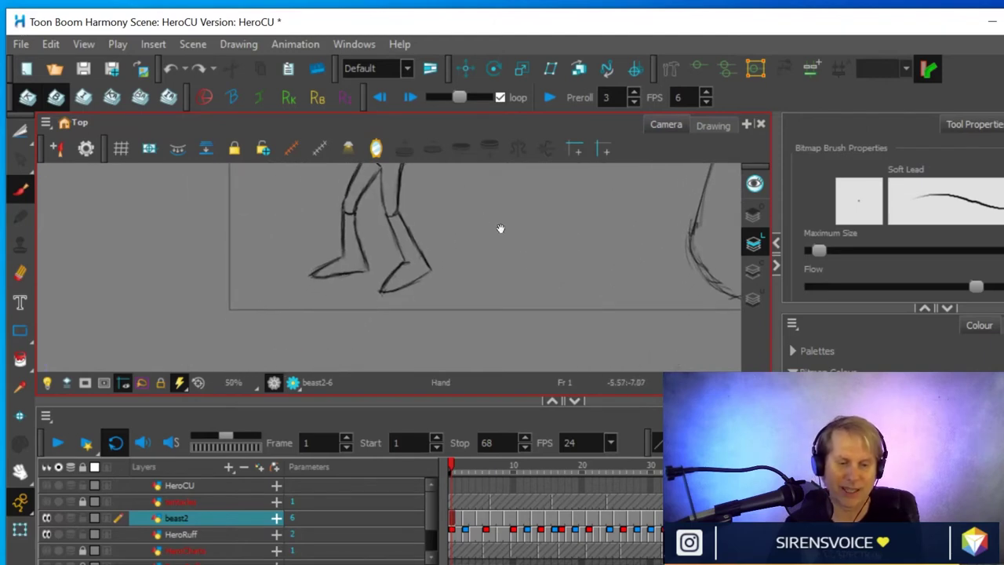
{"action": "scroll", "coordinate": [500, 228], "scroll_direction": "up", "scroll_amount": 2}
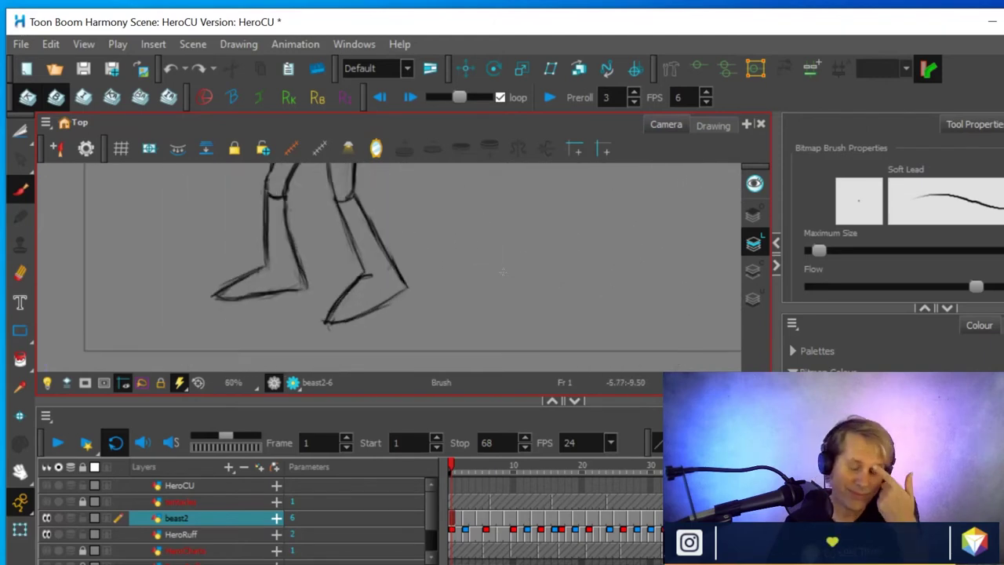
{"action": "scroll", "coordinate": [530, 250], "scroll_direction": "down", "scroll_amount": 2}
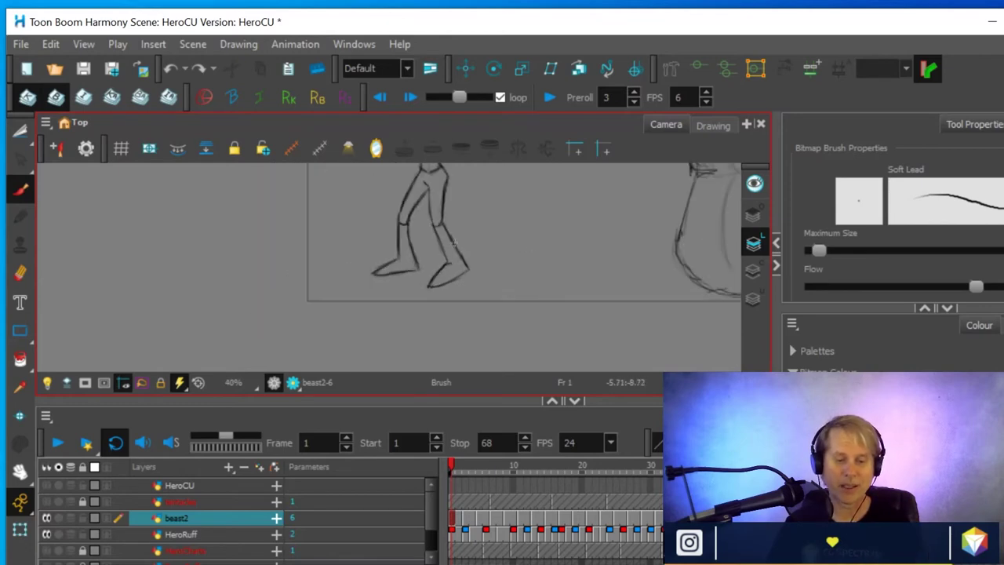
{"action": "left_click_drag", "start_coordinate": [497, 214], "coordinate": [441, 288]}
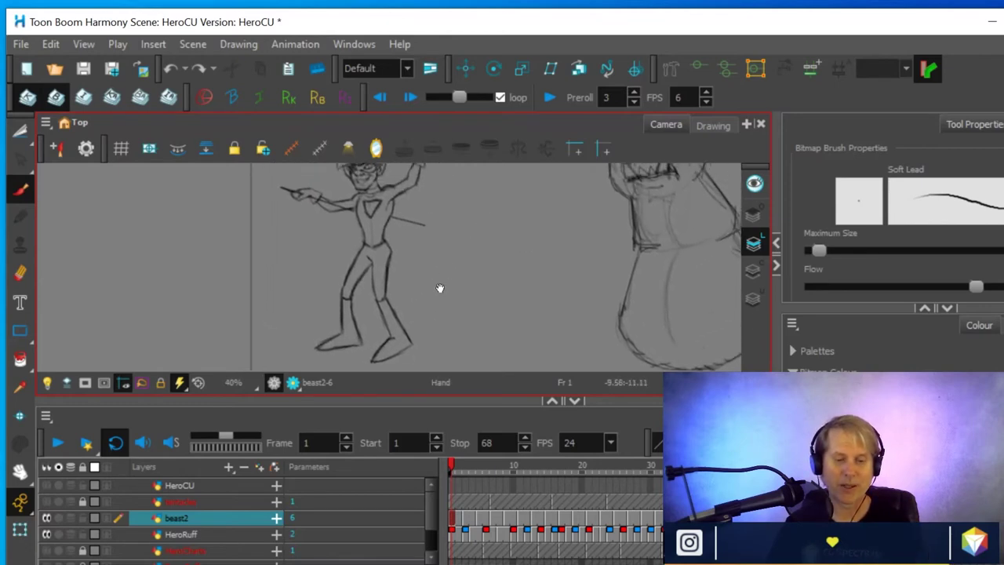
{"action": "scroll", "coordinate": [440, 288], "scroll_direction": "down", "scroll_amount": 2}
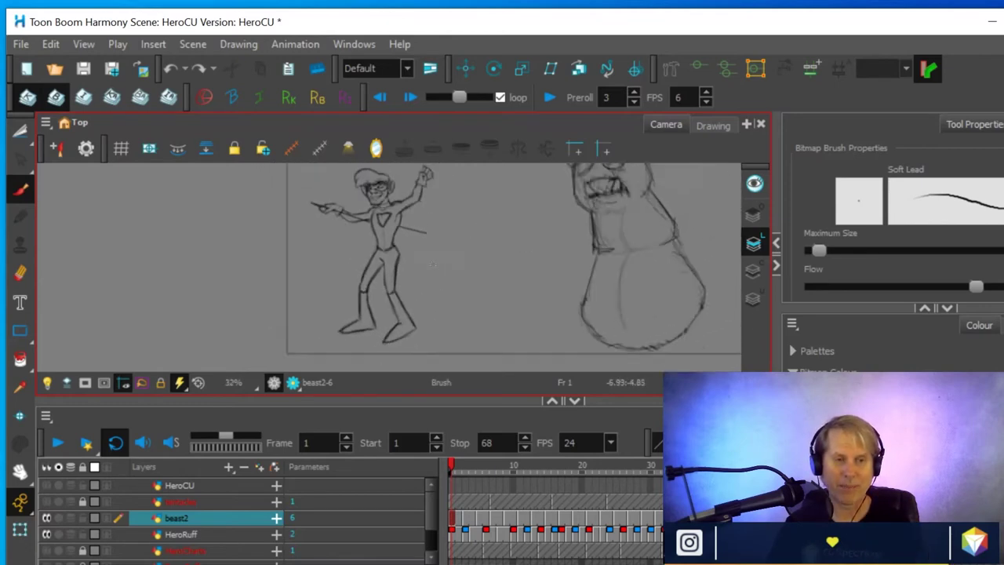
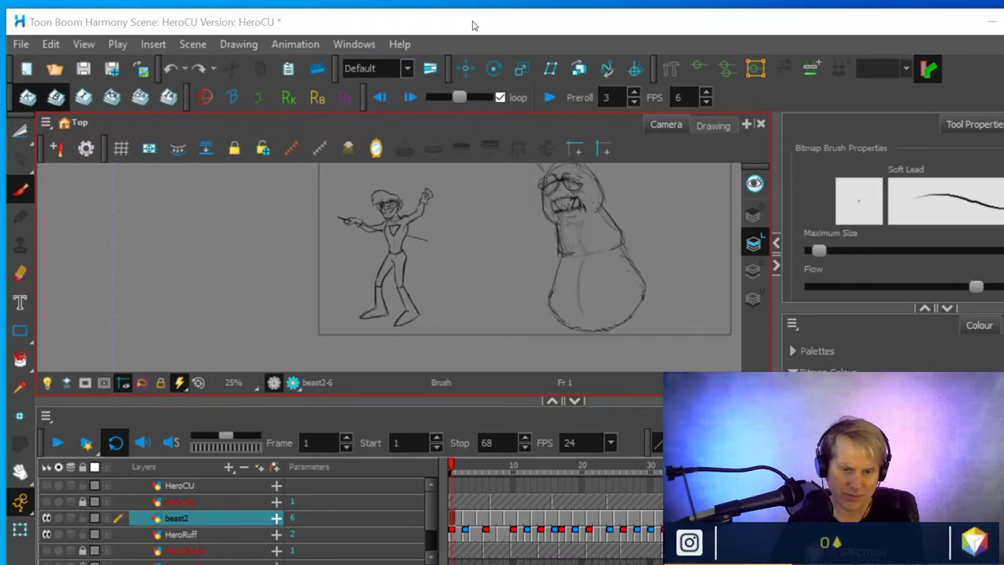
Show the beast's tail layer, hide the beast2 layer and step back to frame 67
{"action": "left_click_drag", "start_coordinate": [511, 243], "coordinate": [377, 283]}
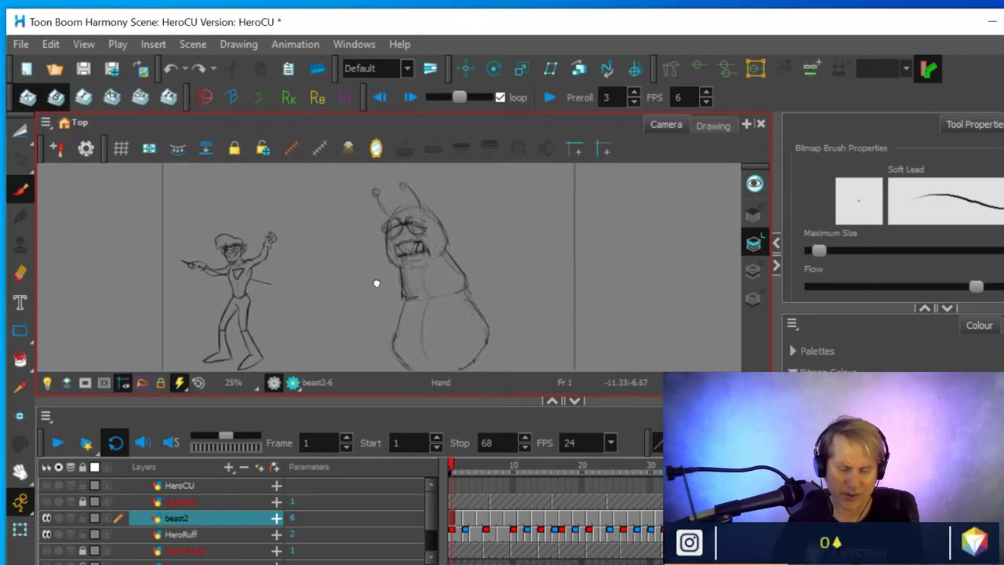
{"action": "scroll", "coordinate": [404, 298], "scroll_direction": "down", "scroll_amount": 2}
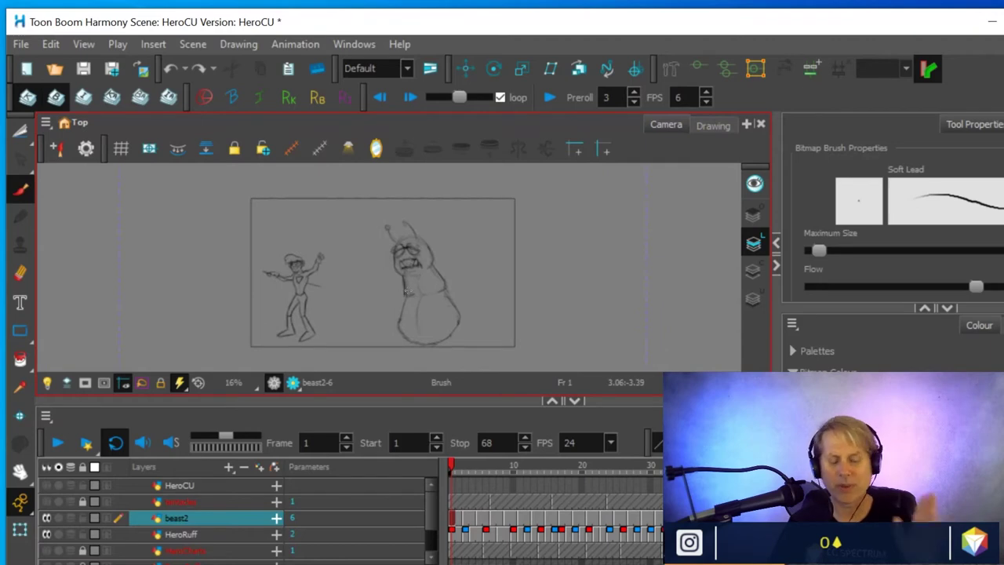
{"action": "left_click", "coordinate": [47, 503]}
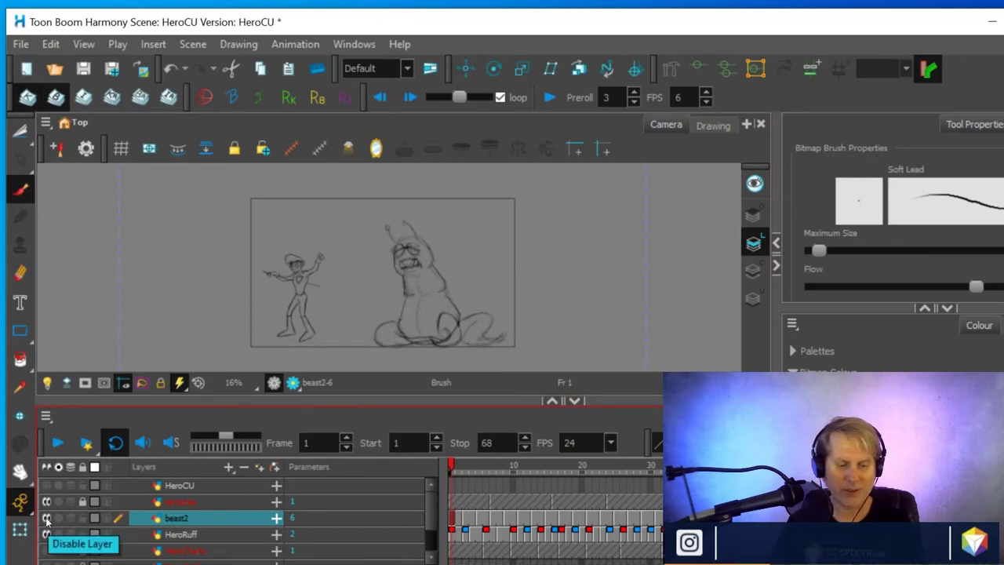
{"action": "left_click", "coordinate": [46, 519]}
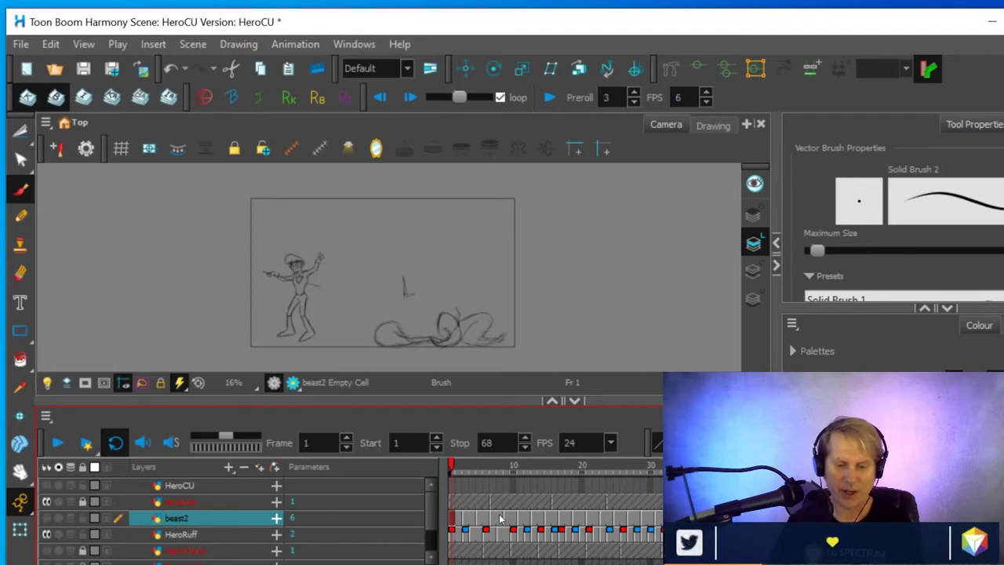
{"action": "key", "text": "comma"}
{"action": "key", "text": "comma"}
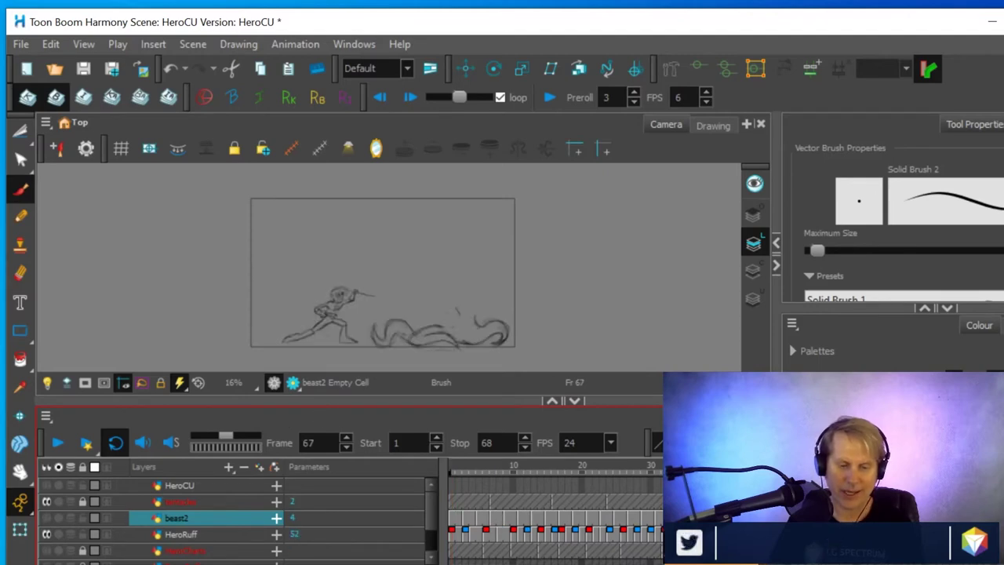
Mark the beast2 drawing on frame 31 as a key drawing and select the beast2 cell on frame 1
{"action": "left_click", "coordinate": [657, 519]}
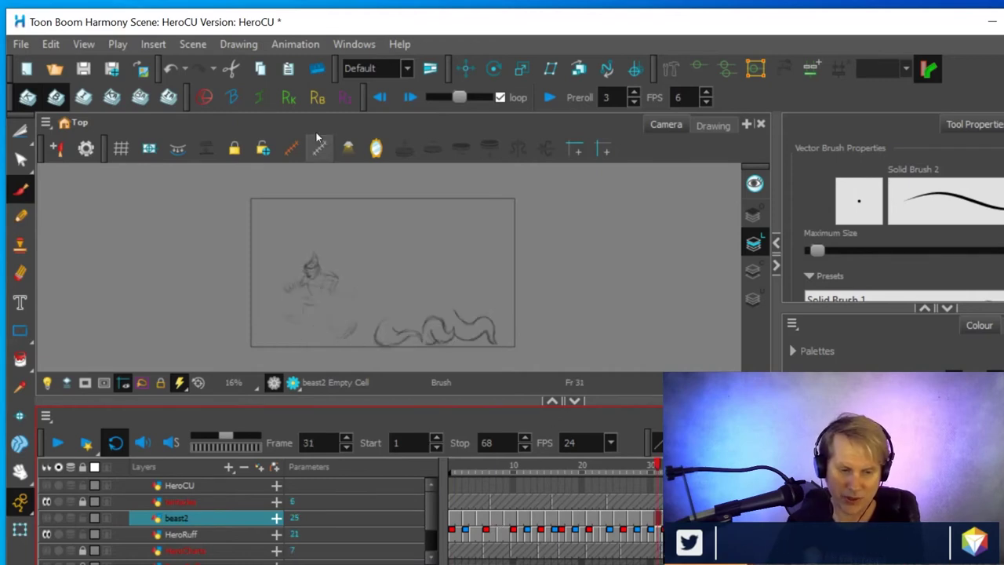
{"action": "left_click", "coordinate": [453, 516]}
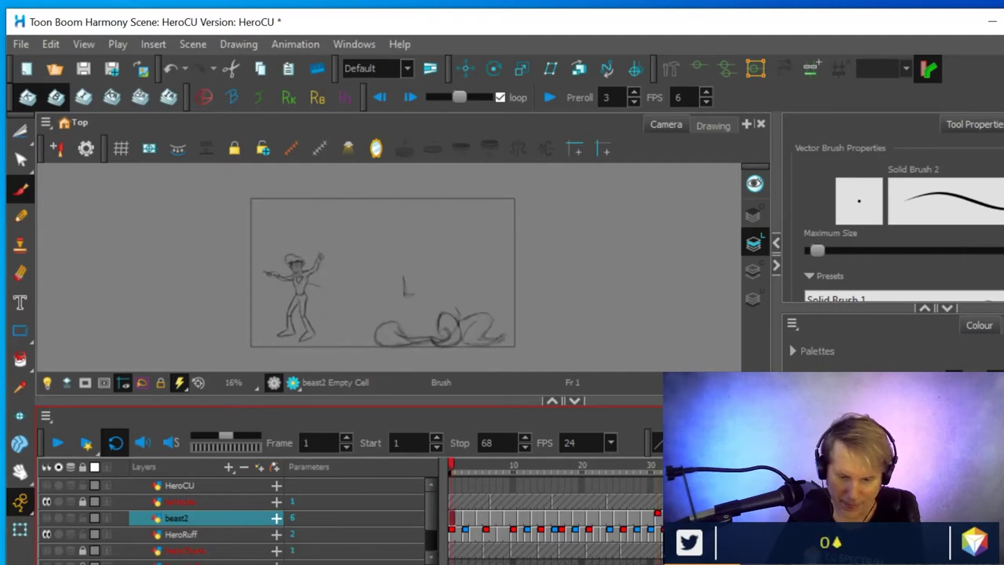
Flip back and forth through the scene's drawings from frame 1 to review the rough animation
{"action": "key", "text": "comma"}
{"action": "key", "text": "comma"}
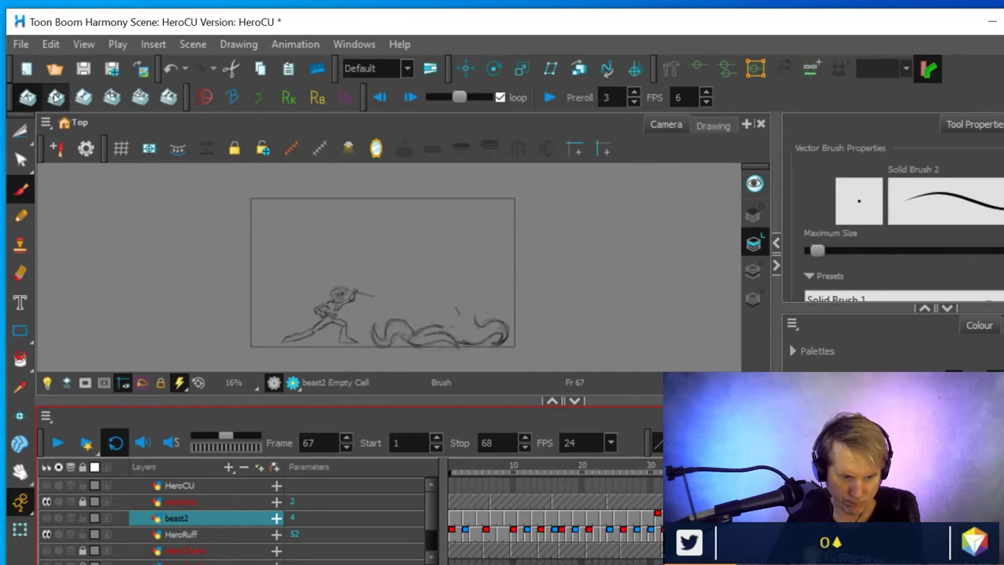
{"action": "left_click", "coordinate": [409, 98]}
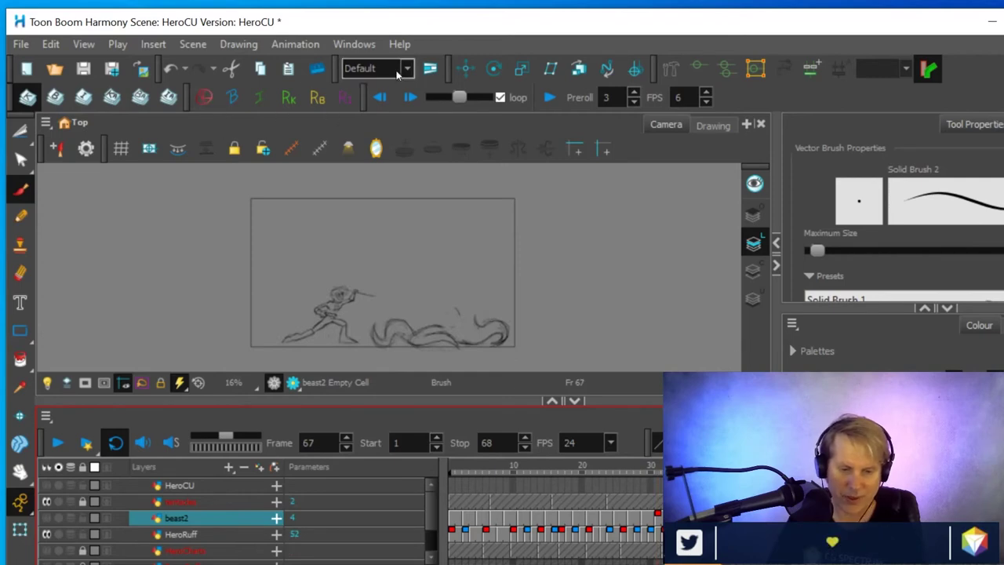
{"action": "left_click", "coordinate": [410, 97]}
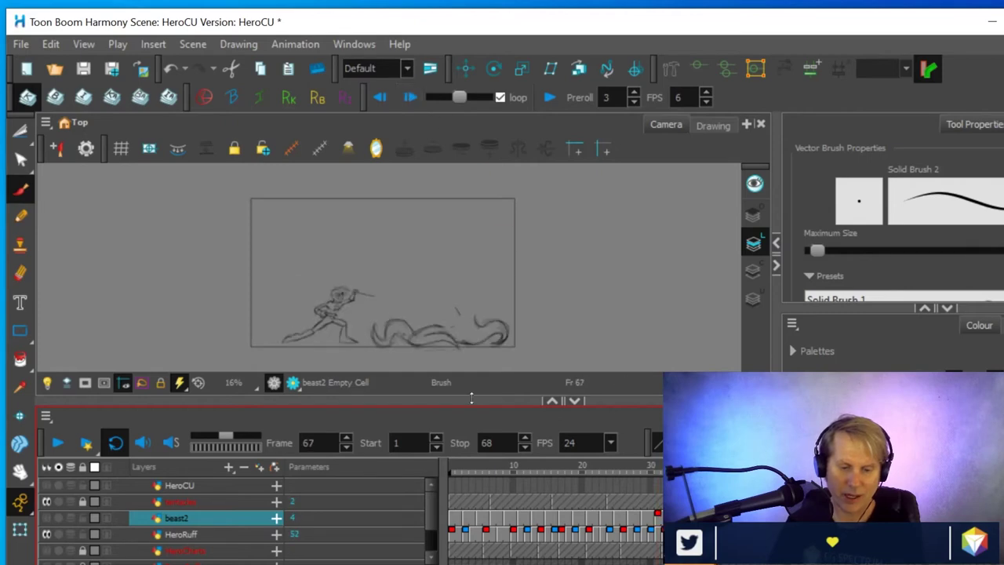
{"action": "left_click", "coordinate": [454, 518]}
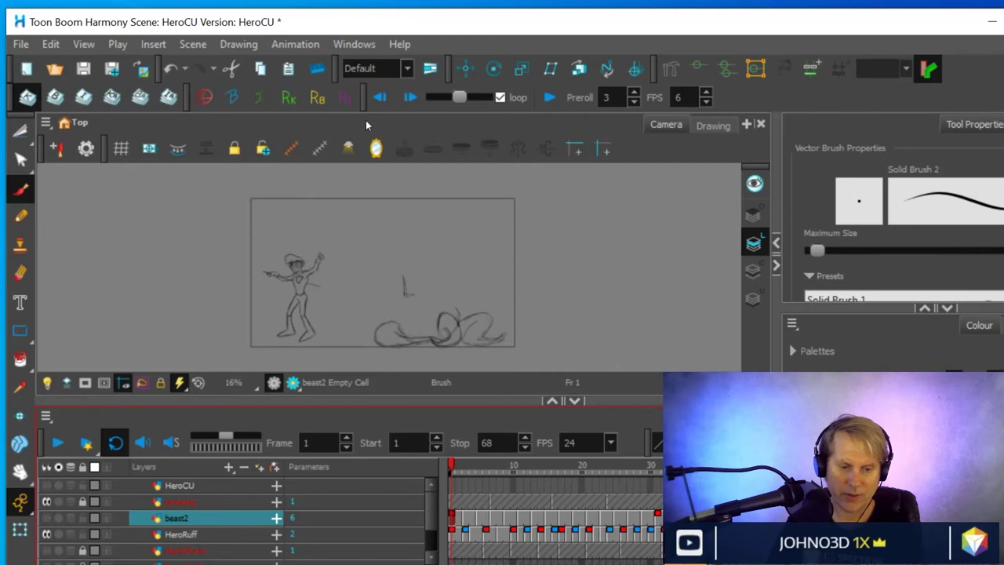
{"action": "left_click", "coordinate": [411, 97]}
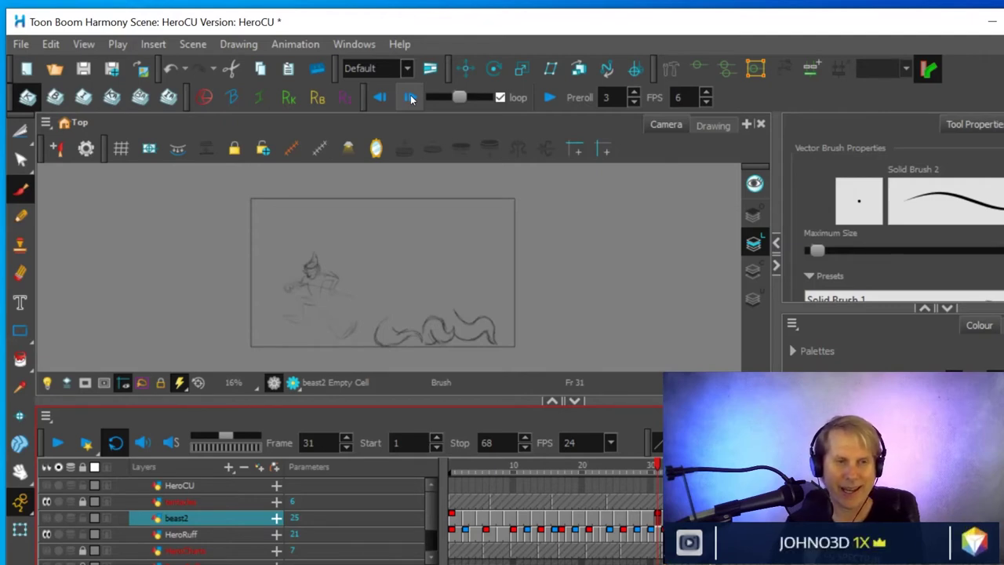
{"action": "left_click", "coordinate": [411, 98]}
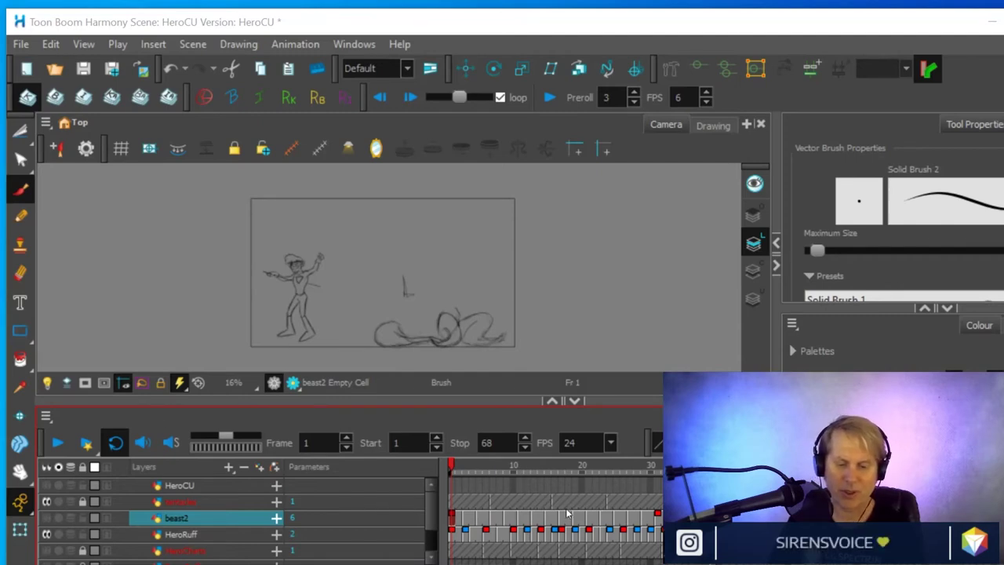
Step through the beast2 layer's cells from frame 7 to frame 61 to inspect the poses
{"action": "left_click", "coordinate": [493, 518]}
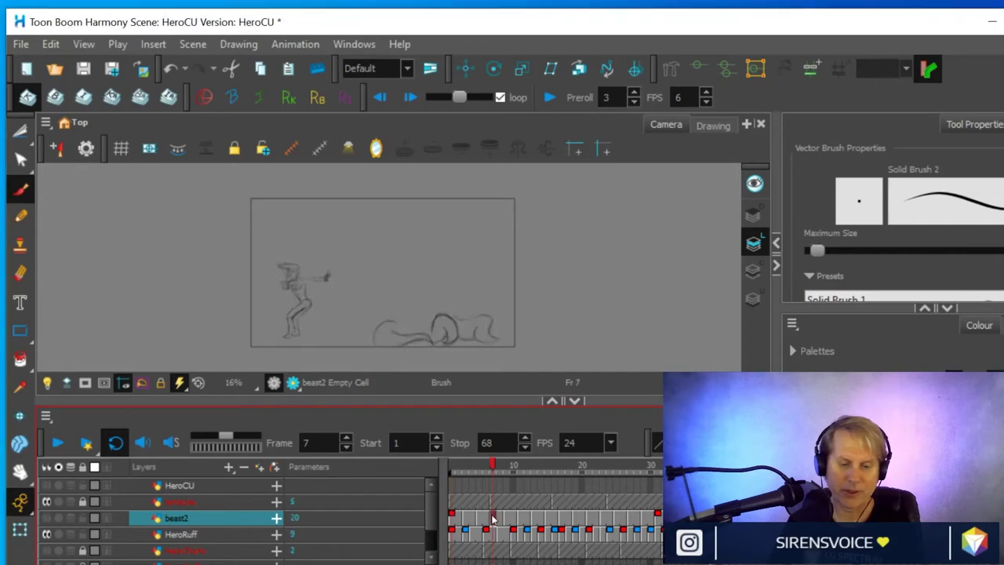
{"action": "left_click", "coordinate": [549, 520]}
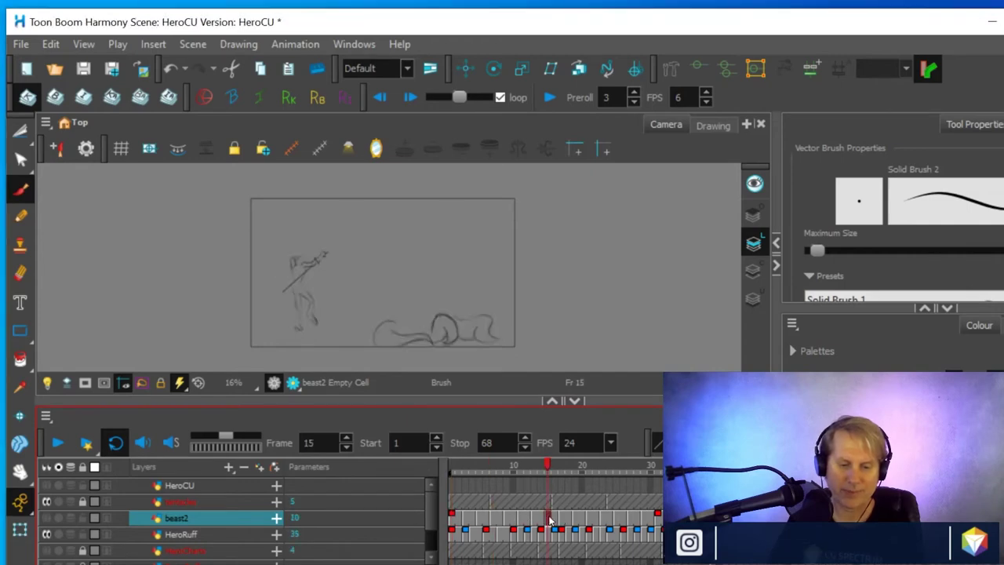
{"action": "left_click", "coordinate": [590, 520]}
{"action": "left_click", "coordinate": [718, 520]}
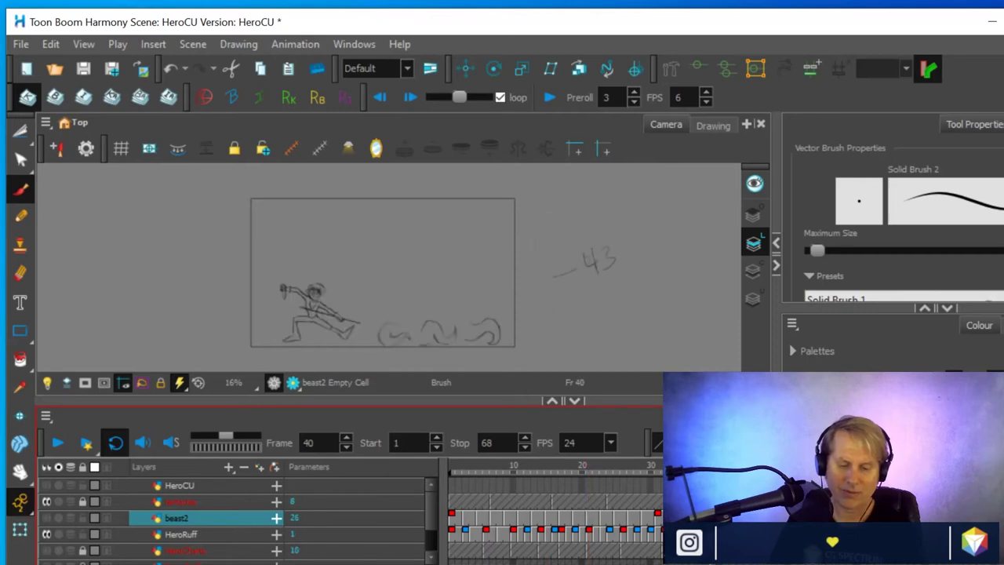
{"action": "left_click", "coordinate": [781, 520]}
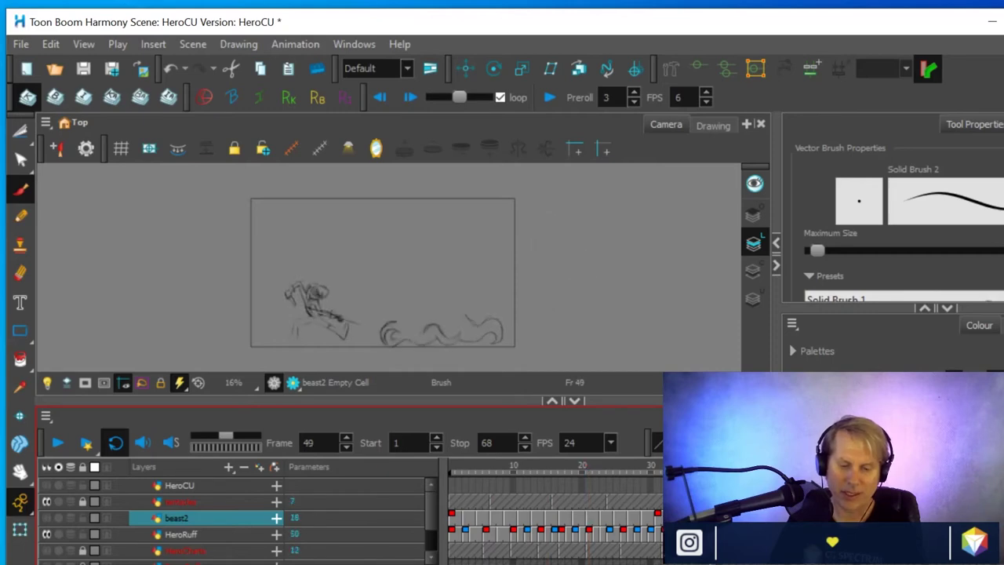
{"action": "left_click", "coordinate": [829, 520]}
{"action": "left_click", "coordinate": [864, 520]}
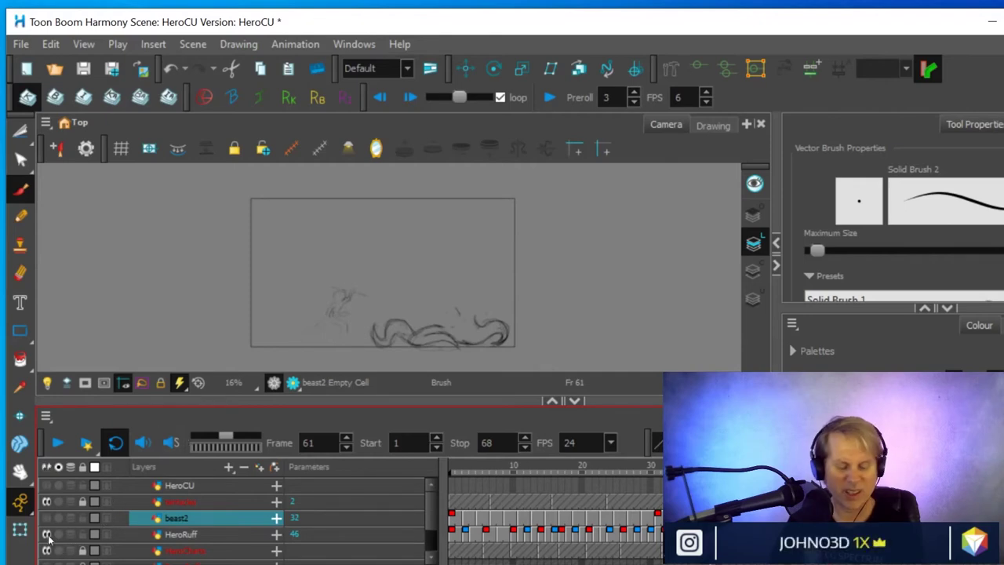
Play back the scene with the beast2 drawings shown alongside the hero and tentacles
{"action": "left_click", "coordinate": [56, 443]}
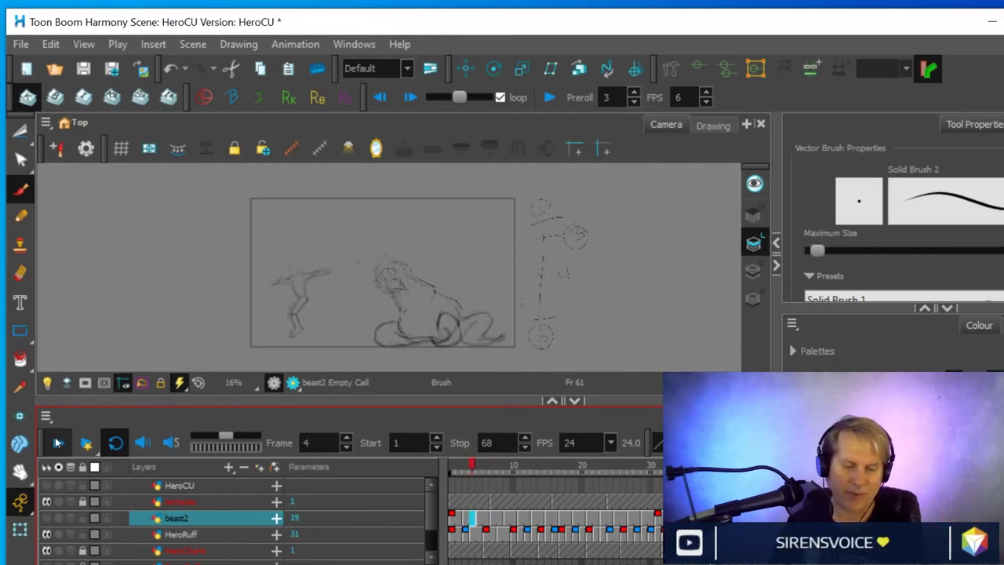
{"action": "left_click", "coordinate": [57, 443]}
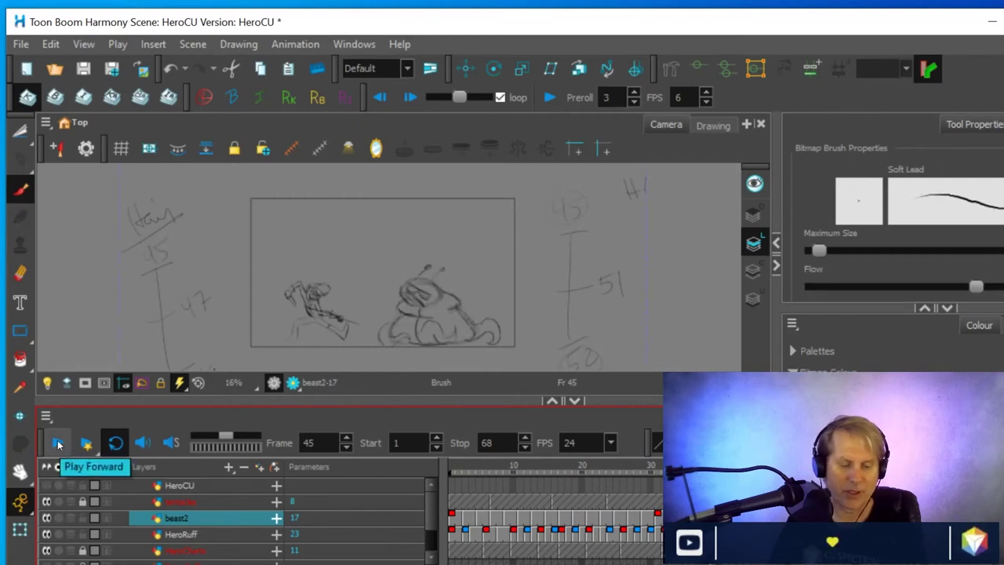
{"action": "left_click", "coordinate": [58, 444]}
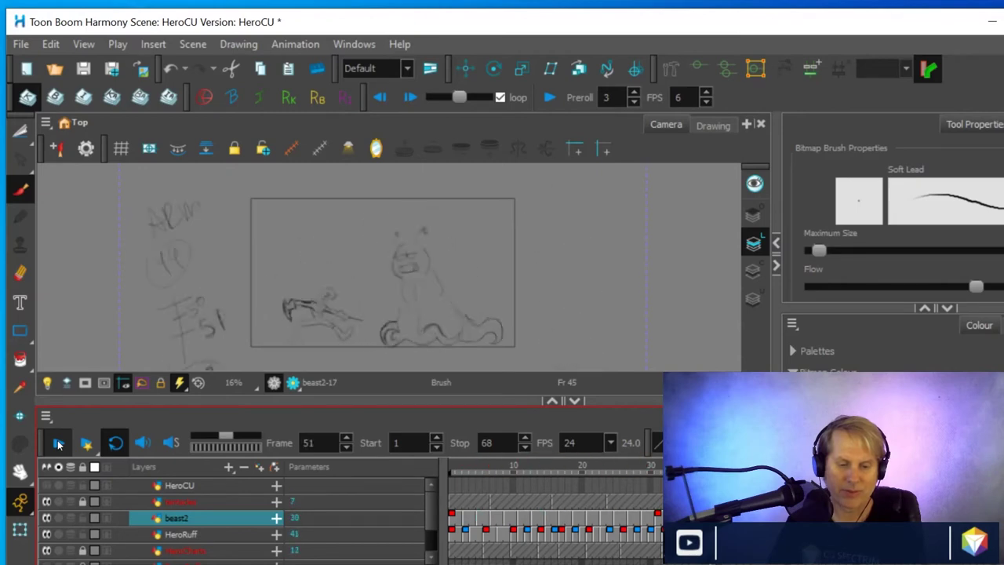
{"action": "left_click", "coordinate": [58, 444]}
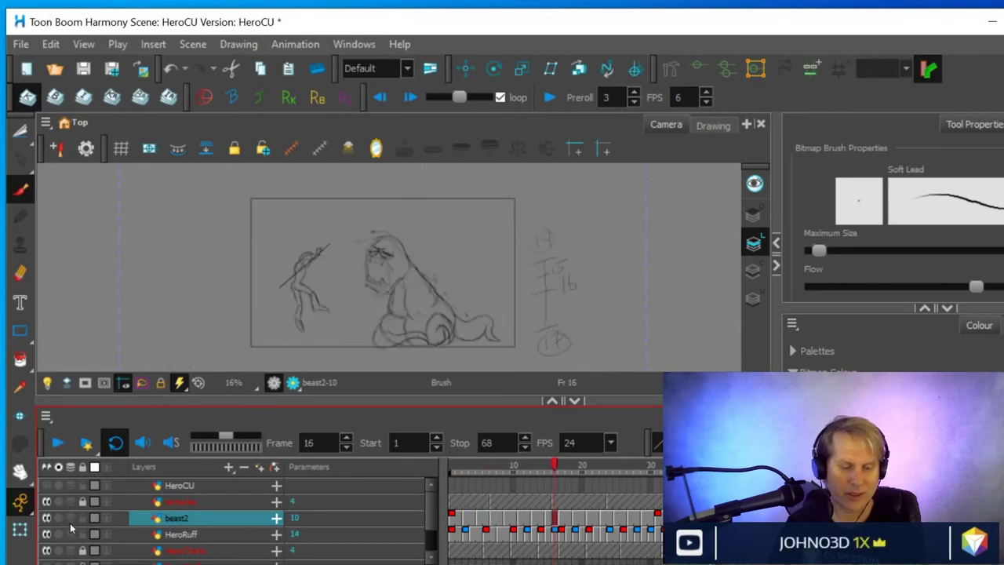
Hide the locked timing-notes layer directly below HeroRuff and replay the scene
{"action": "left_click", "coordinate": [47, 550]}
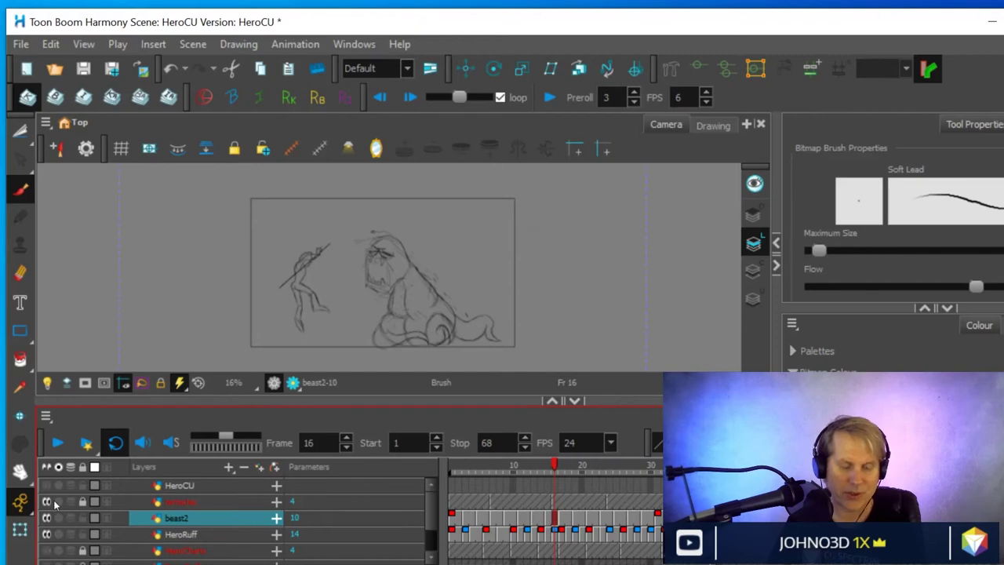
{"action": "left_click", "coordinate": [58, 444]}
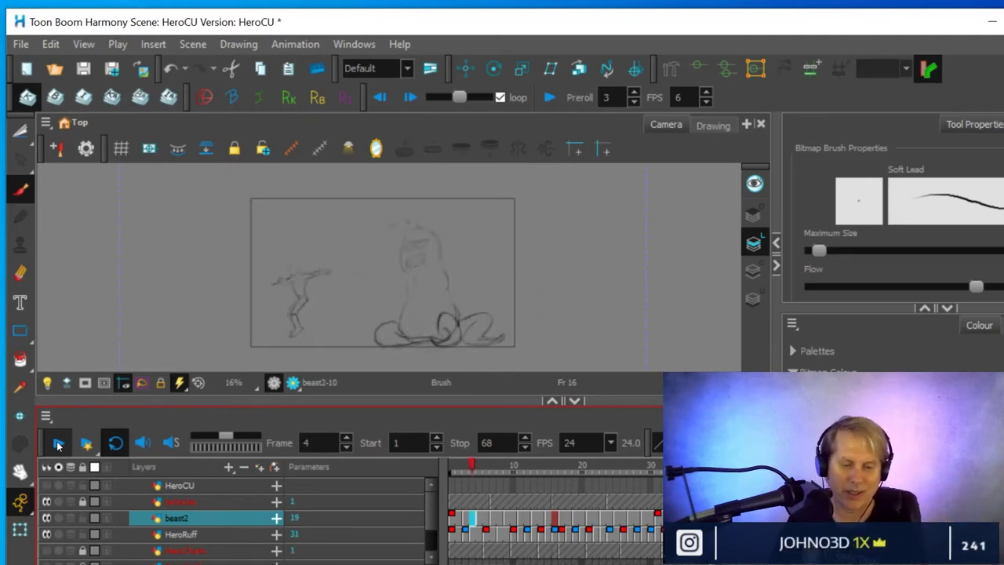
{"action": "left_click", "coordinate": [57, 534]}
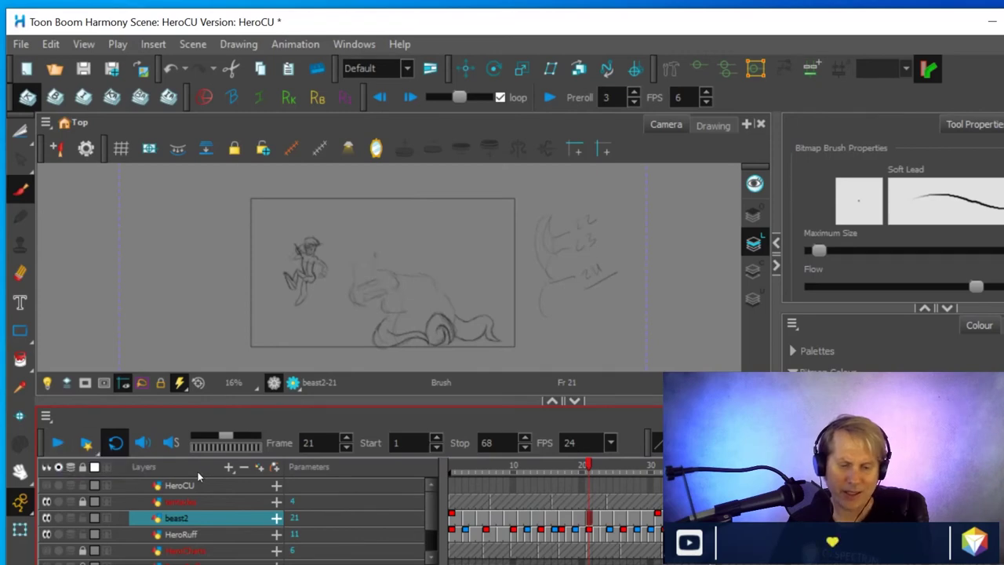
Show the locked background layer above Colour-Card and play back the rough animation against the cave artwork
{"action": "scroll", "coordinate": [77, 539], "scroll_direction": "down", "scroll_amount": 1}
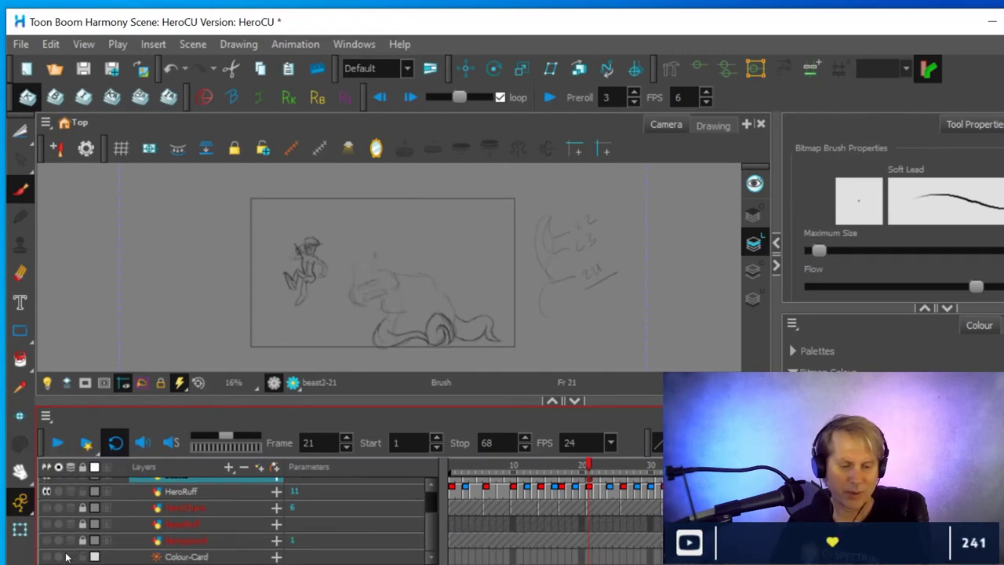
{"action": "left_click", "coordinate": [46, 541]}
{"action": "scroll", "coordinate": [218, 499], "scroll_direction": "up", "scroll_amount": 1}
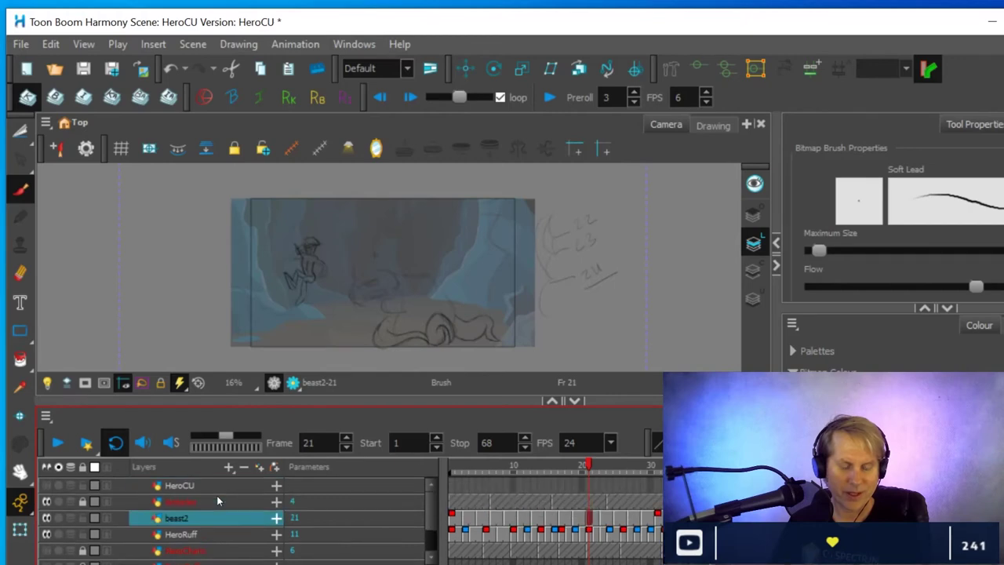
{"action": "left_click", "coordinate": [59, 444]}
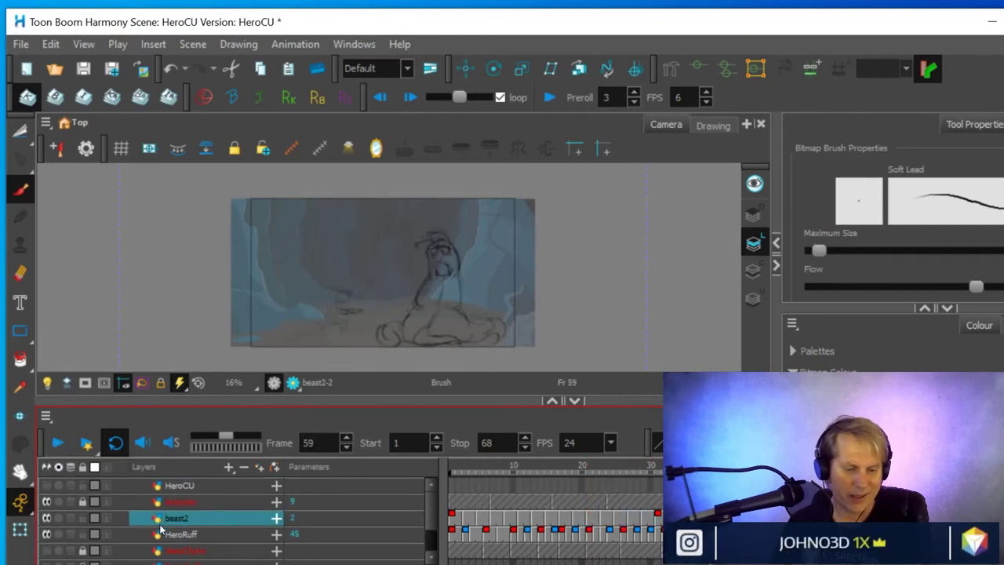
{"action": "scroll", "coordinate": [148, 536], "scroll_direction": "down", "scroll_amount": 2}
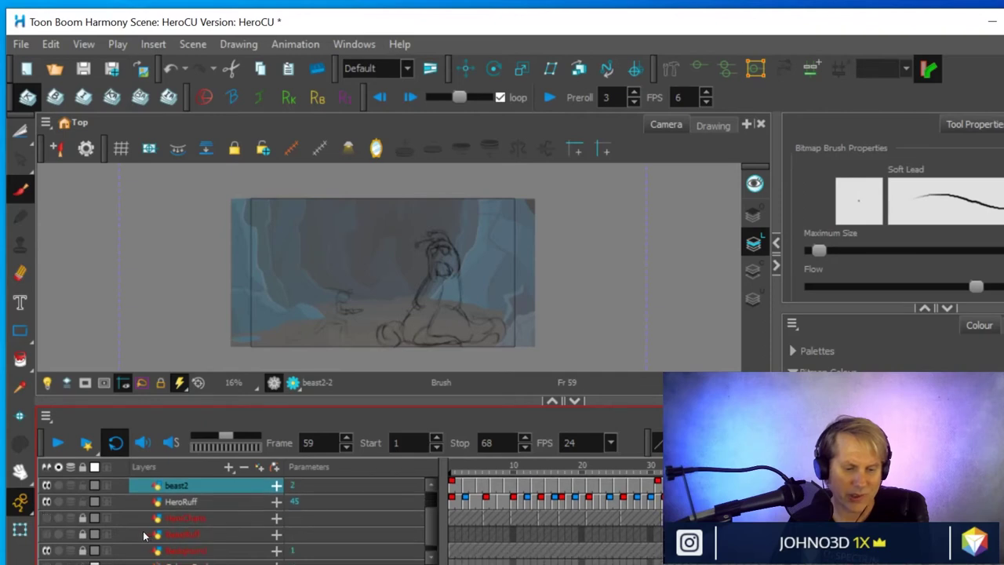
{"action": "scroll", "coordinate": [128, 533], "scroll_direction": "up", "scroll_amount": 2}
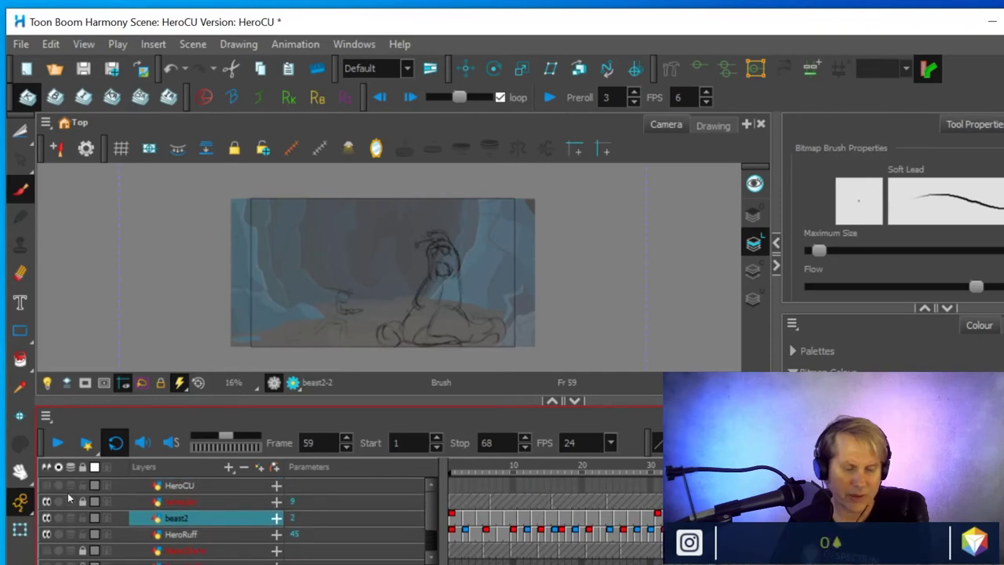
{"action": "left_click", "coordinate": [56, 444]}
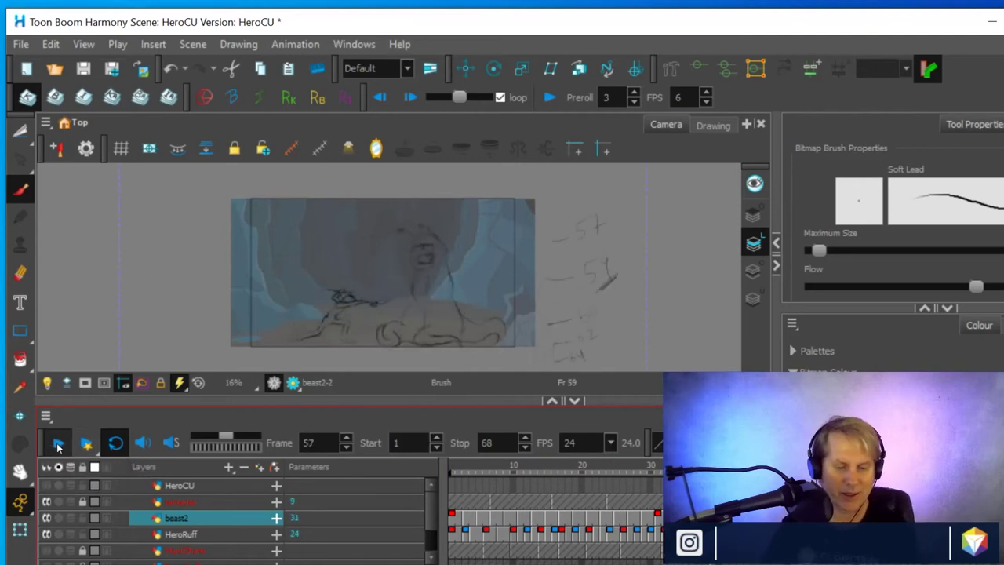
{"action": "left_click", "coordinate": [57, 445]}
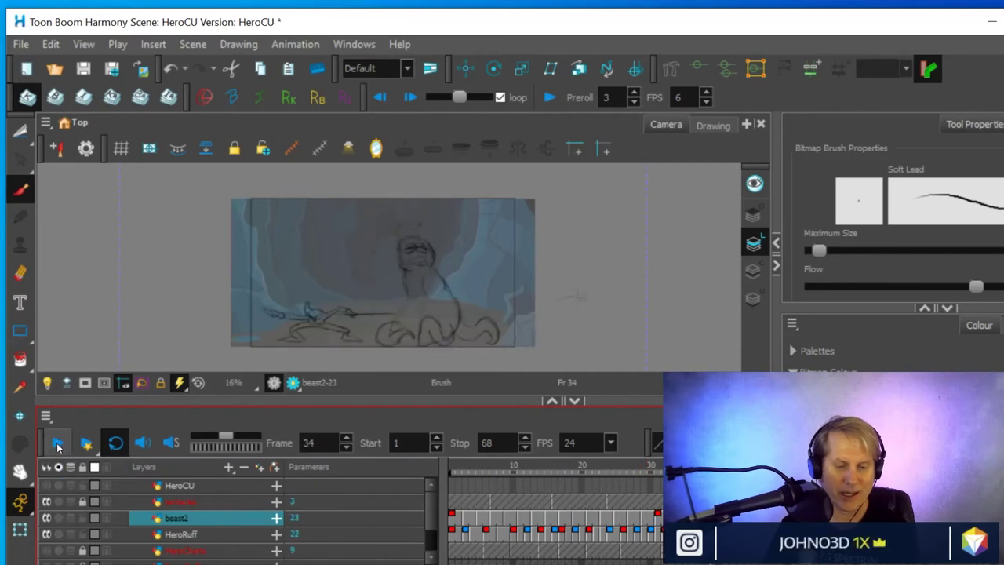
Hide the background layer and the HeroRuff layer
{"action": "scroll", "coordinate": [208, 487], "scroll_direction": "down", "scroll_amount": 1}
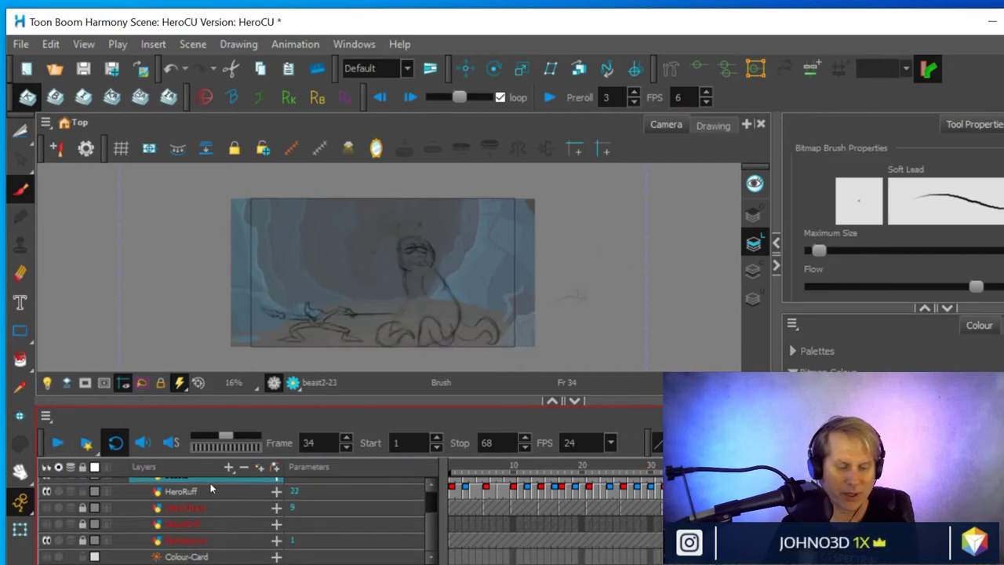
{"action": "left_click", "coordinate": [45, 541]}
{"action": "scroll", "coordinate": [81, 513], "scroll_direction": "up", "scroll_amount": 1}
{"action": "left_click", "coordinate": [45, 524]}
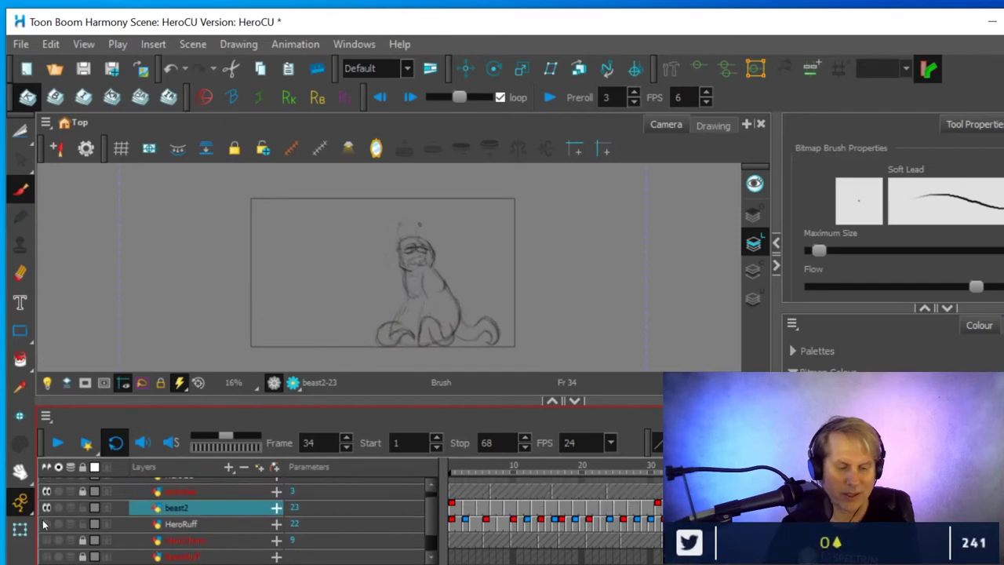
Lock the beast2, HeroRuff and HeroCU layers
{"action": "left_click", "coordinate": [83, 507]}
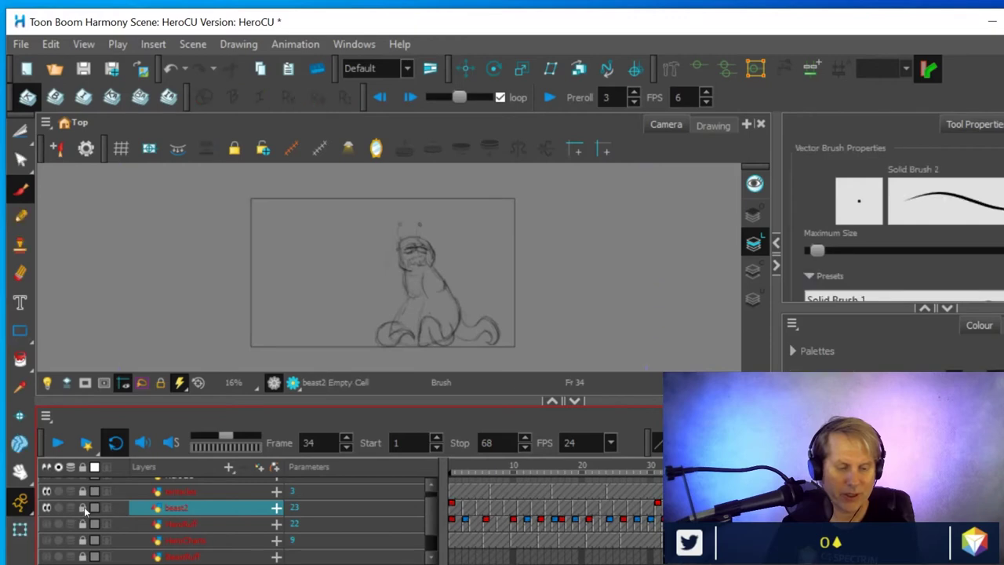
{"action": "scroll", "coordinate": [135, 515], "scroll_direction": "down", "scroll_amount": 1}
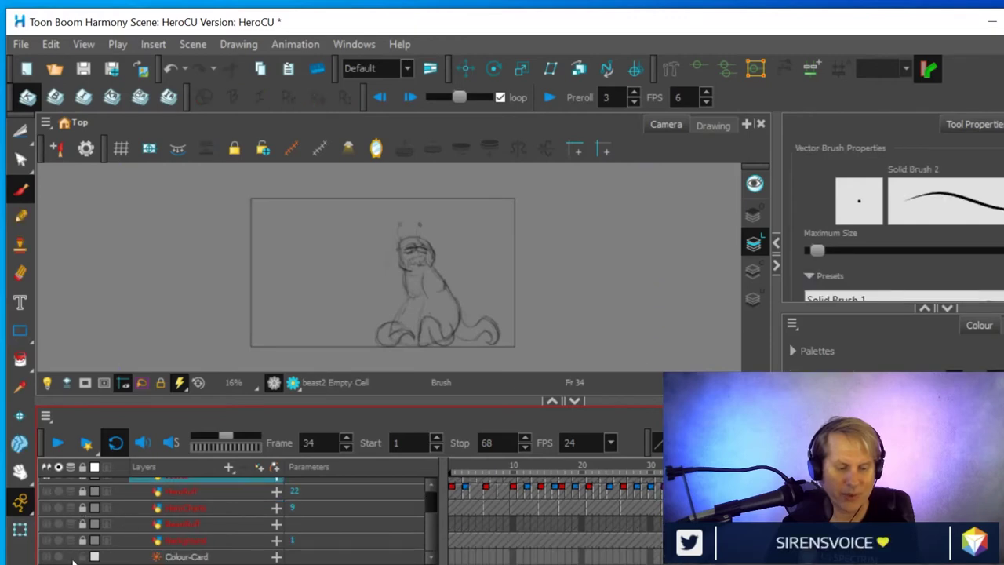
{"action": "scroll", "coordinate": [155, 534], "scroll_direction": "up", "scroll_amount": 1}
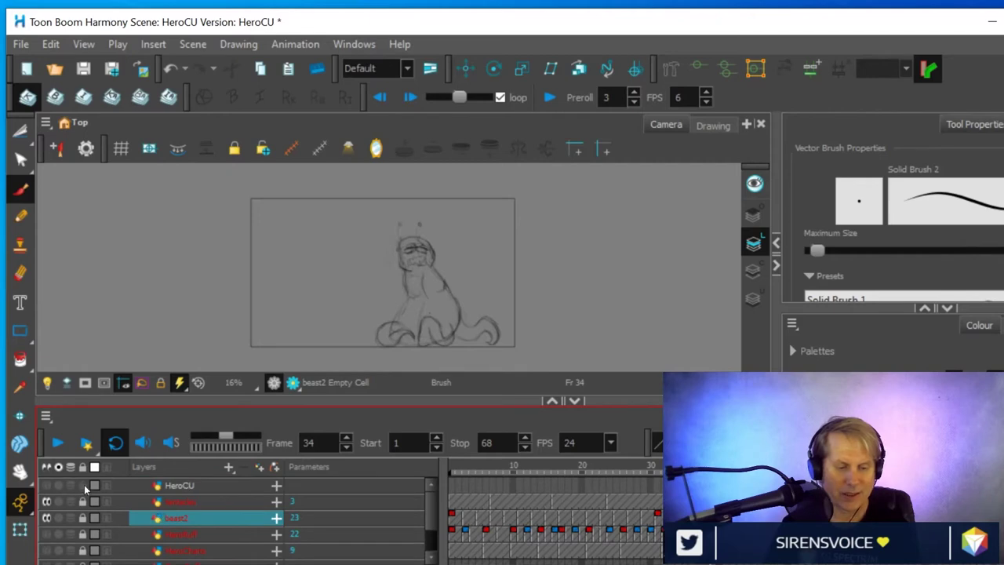
Isolate the tentacles layer by hiding beast2, and unlock it for drawing at frame 1
{"action": "left_click", "coordinate": [182, 502]}
{"action": "left_click", "coordinate": [47, 518]}
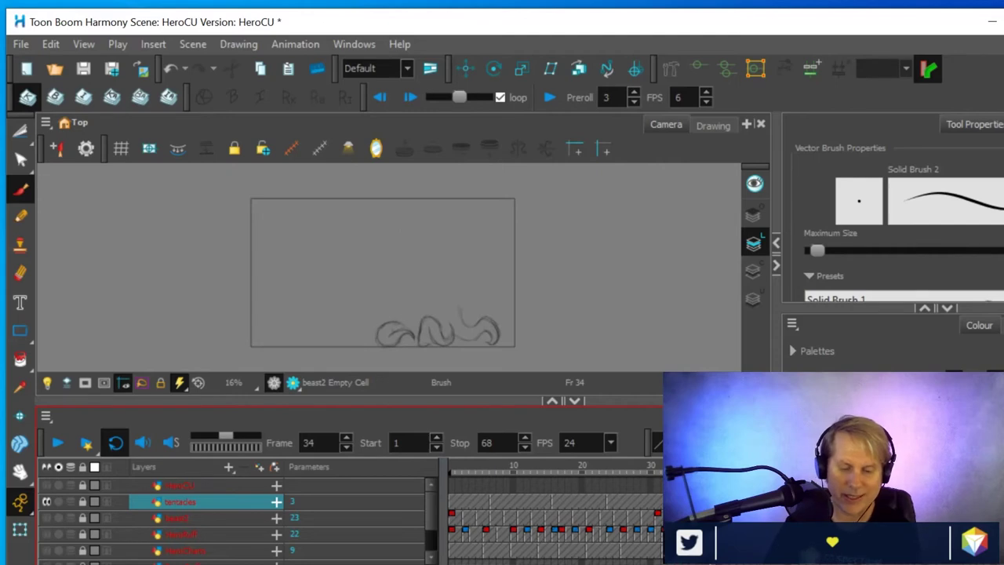
{"action": "left_click_drag", "start_coordinate": [678, 466], "coordinate": [419, 468]}
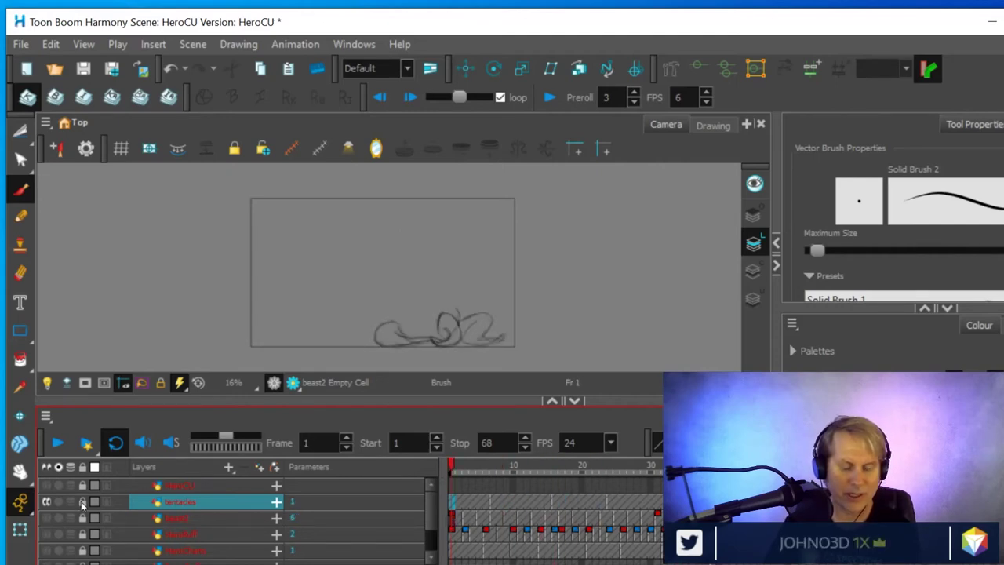
{"action": "key", "text": "ctrl+l"}
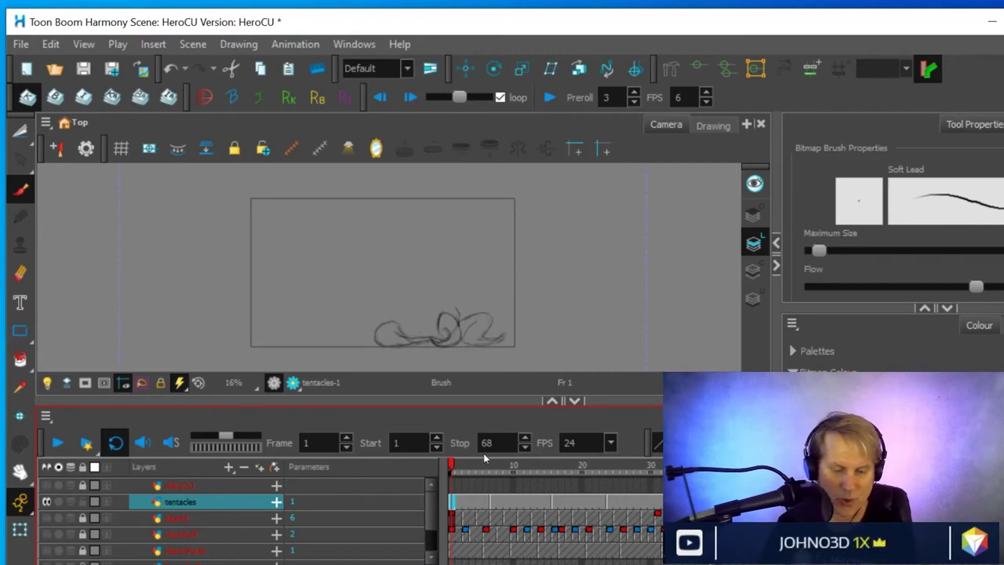
Compare the tentacle drawings at frames 1 and 7 by flipping back and forth between them
{"action": "key", "text": "1"}
{"action": "scroll", "coordinate": [463, 267], "scroll_direction": "up", "scroll_amount": 2}
{"action": "mouse_move", "coordinate": [497, 320]}
{"action": "left_mouse_down"}
{"action": "mouse_move", "coordinate": [494, 233]}
{"action": "mouse_move", "coordinate": [497, 242]}
{"action": "left_mouse_up"}
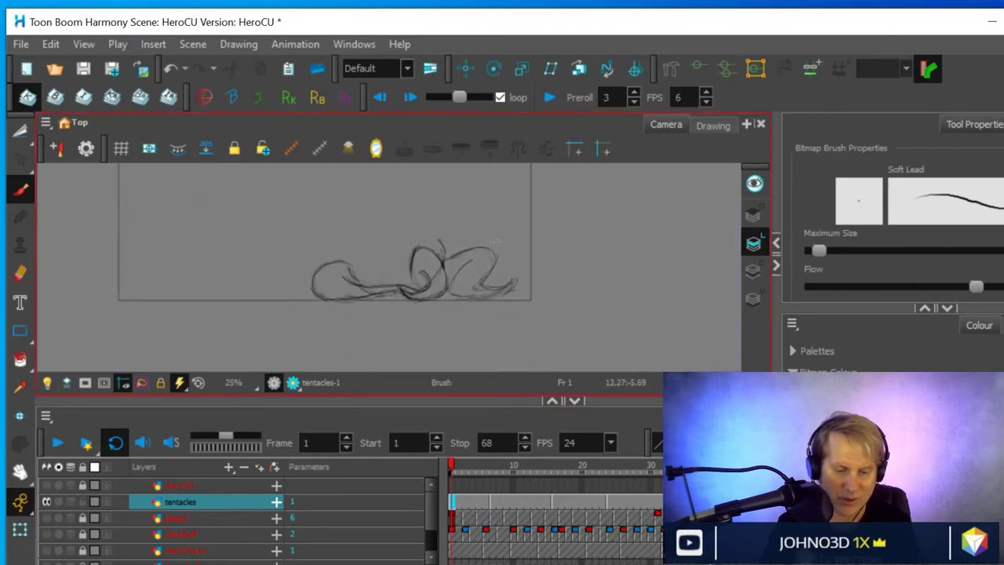
{"action": "scroll", "coordinate": [496, 242], "scroll_direction": "up", "scroll_amount": 2}
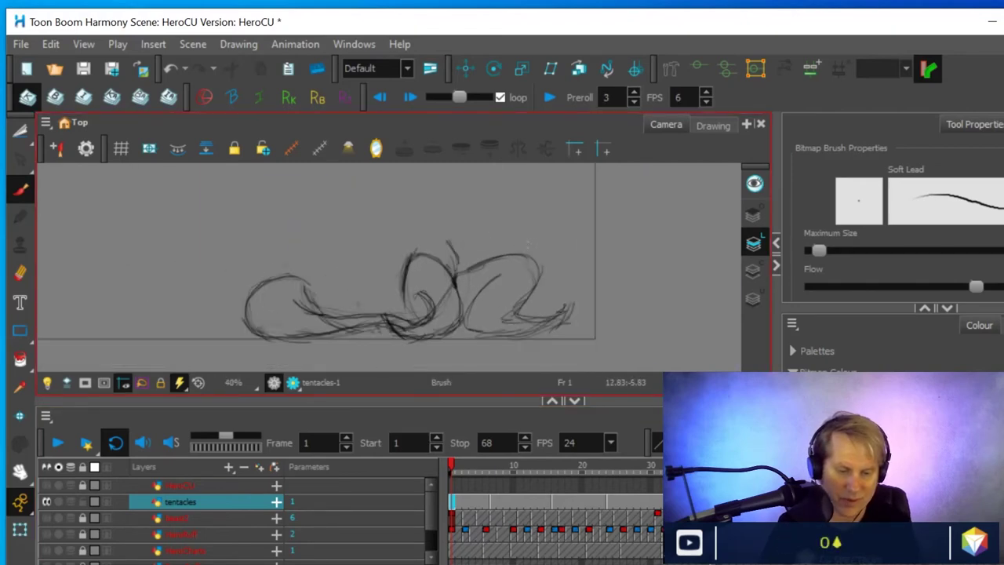
{"action": "left_click_drag", "start_coordinate": [514, 277], "coordinate": [496, 249]}
{"action": "key", "text": "2"}
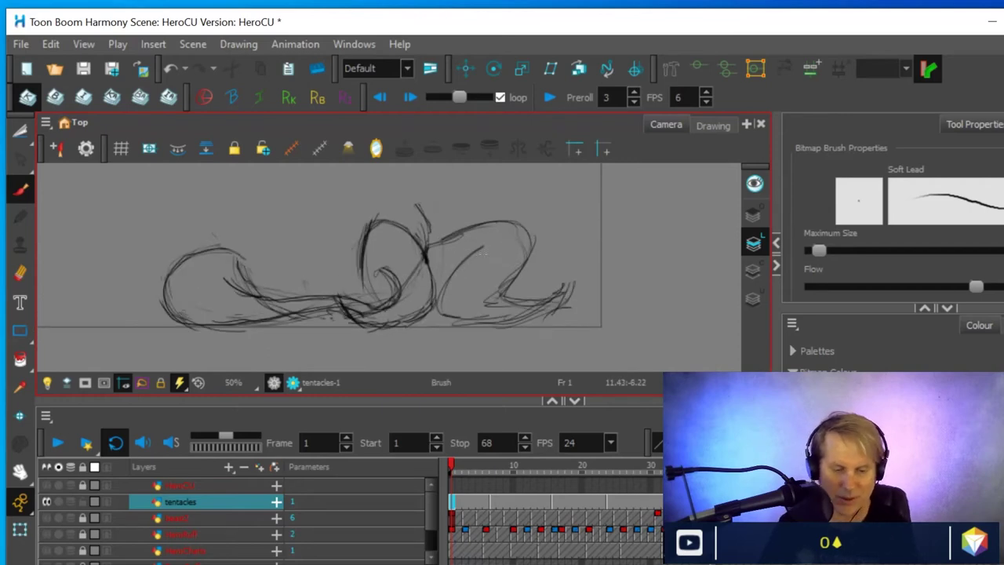
{"action": "left_click", "coordinate": [493, 497]}
{"action": "left_click", "coordinate": [451, 502]}
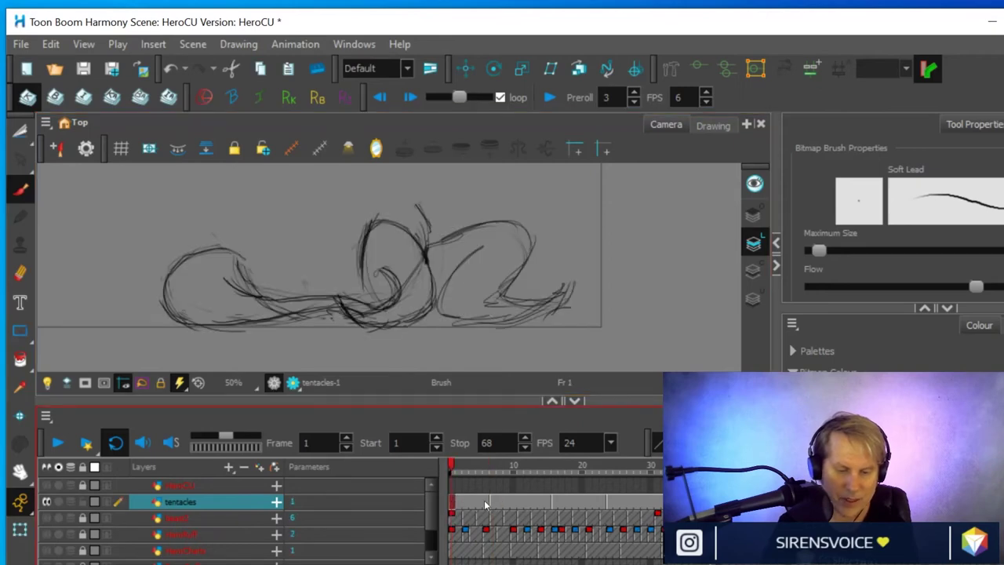
{"action": "left_click", "coordinate": [492, 503]}
{"action": "left_click", "coordinate": [455, 502]}
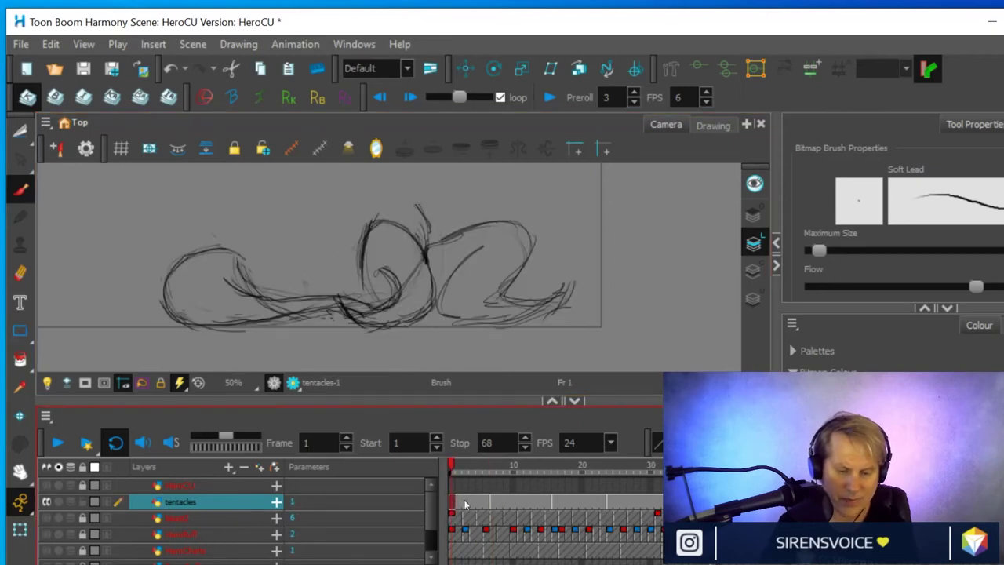
{"action": "left_click", "coordinate": [497, 500]}
{"action": "left_click", "coordinate": [456, 498]}
{"action": "left_click", "coordinate": [495, 498]}
{"action": "left_click", "coordinate": [453, 503]}
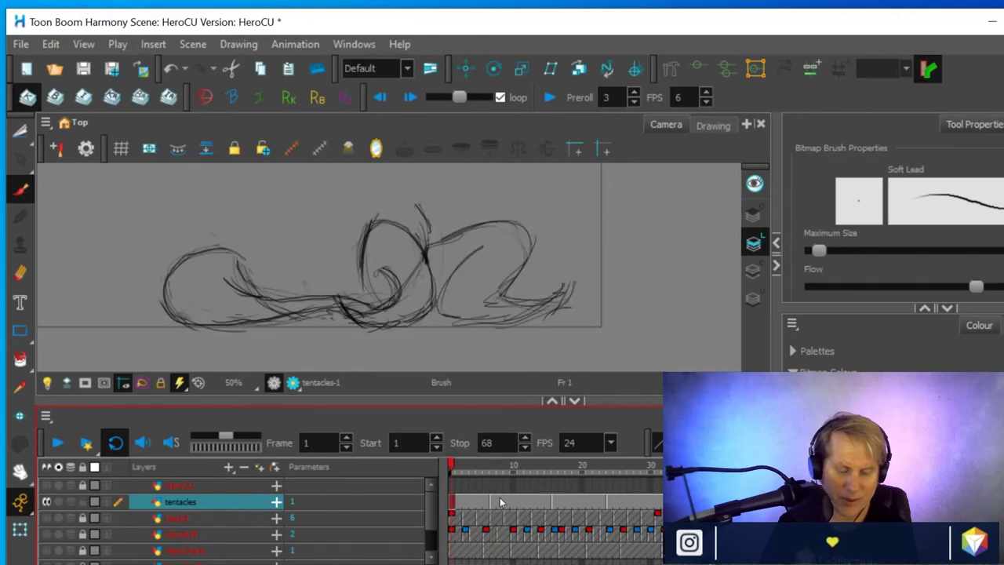
{"action": "left_click", "coordinate": [500, 502]}
Create an empty tentacles drawing at frame 4 and show the previous and next drawings through the onion skin
{"action": "left_click", "coordinate": [470, 503]}
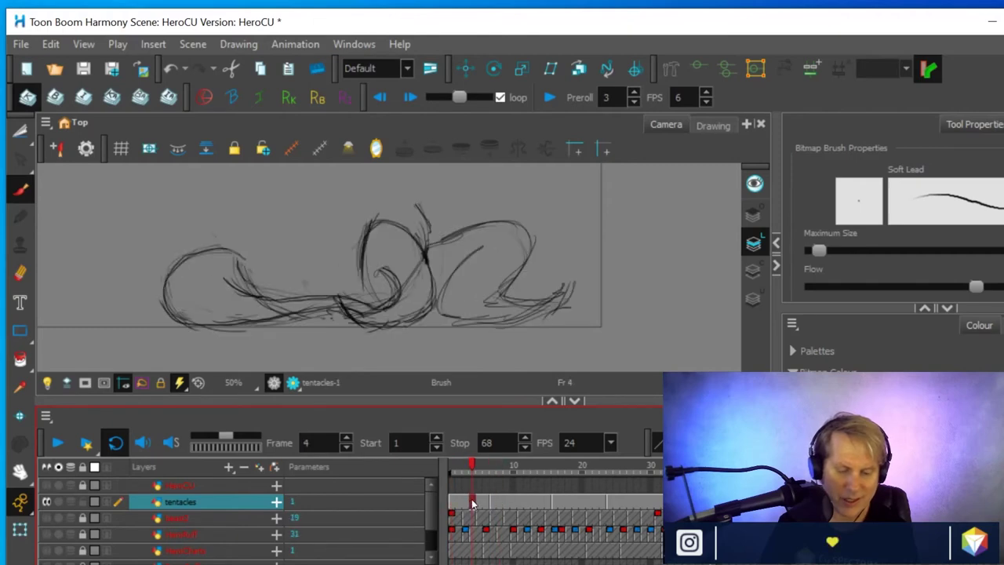
{"action": "right_click", "coordinate": [472, 503]}
{"action": "mouse_move", "coordinate": [530, 337]}
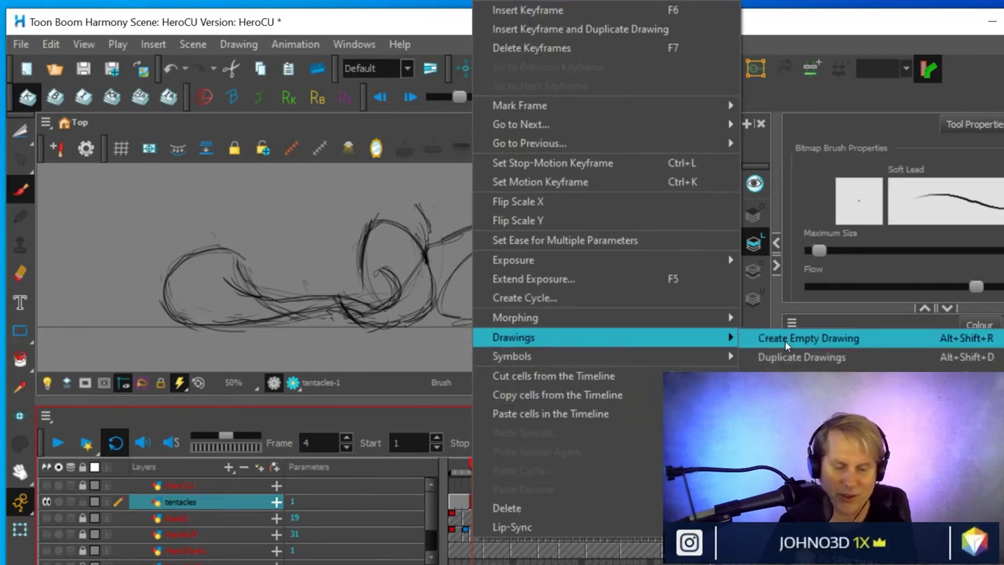
{"action": "left_click", "coordinate": [786, 341]}
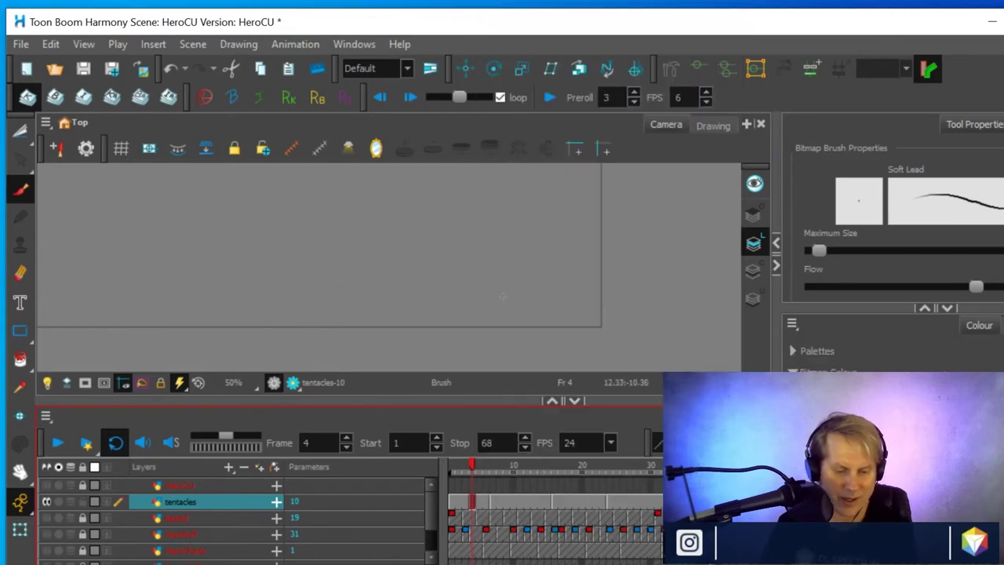
{"action": "key", "text": "ctrl+v"}
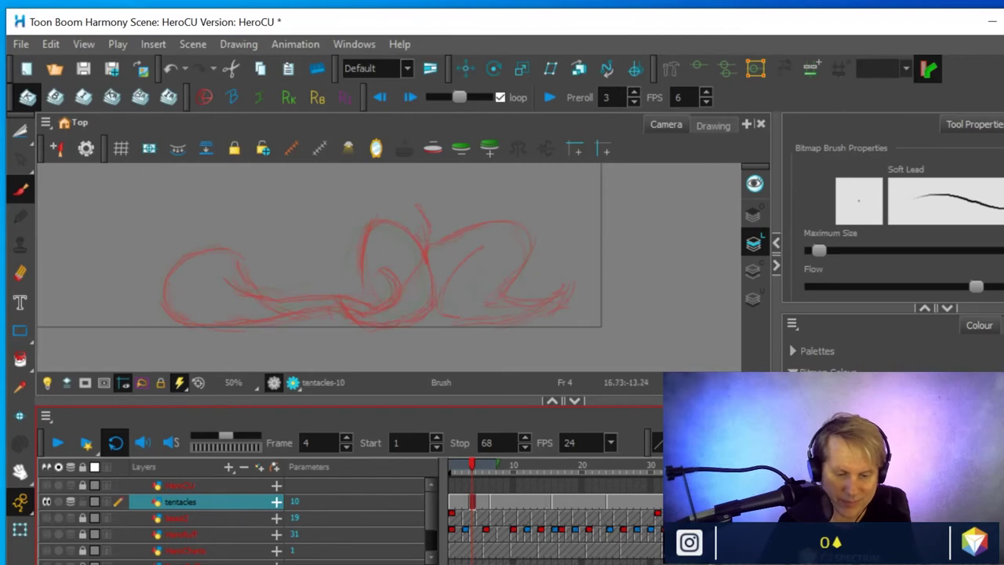
{"action": "left_click_drag", "start_coordinate": [502, 463], "coordinate": [549, 469]}
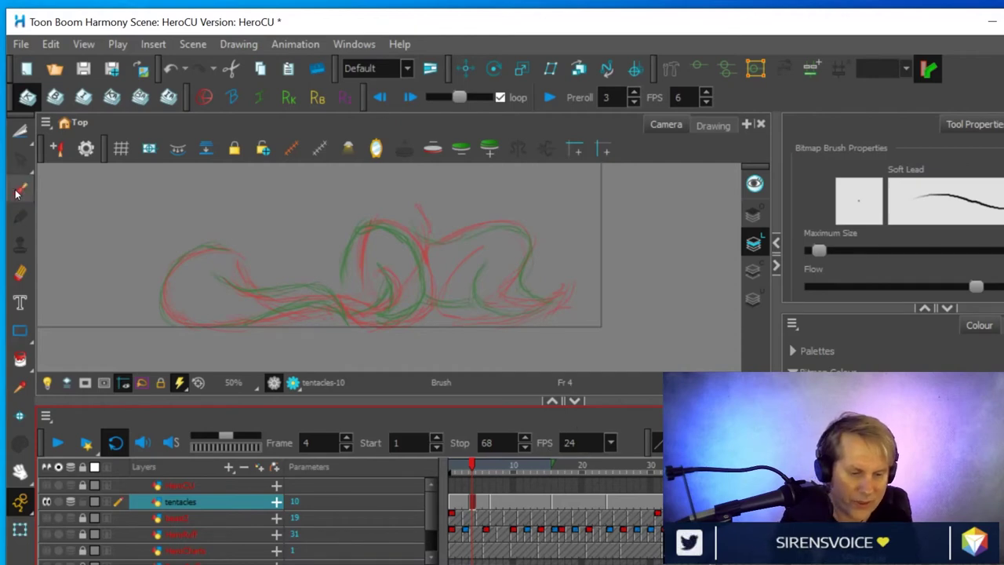
Sketch the left tentacle's outer curl and the middle tentacle's arch at frame 4, between the red and green onion skin lines
{"action": "left_click_drag", "start_coordinate": [164, 305], "coordinate": [162, 298]}
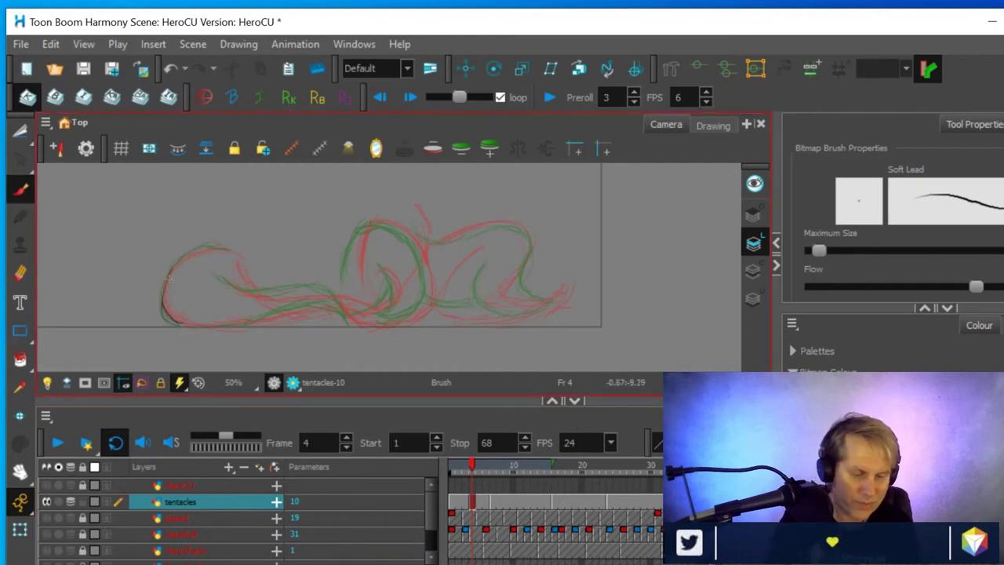
{"action": "left_click_drag", "start_coordinate": [219, 248], "coordinate": [177, 265]}
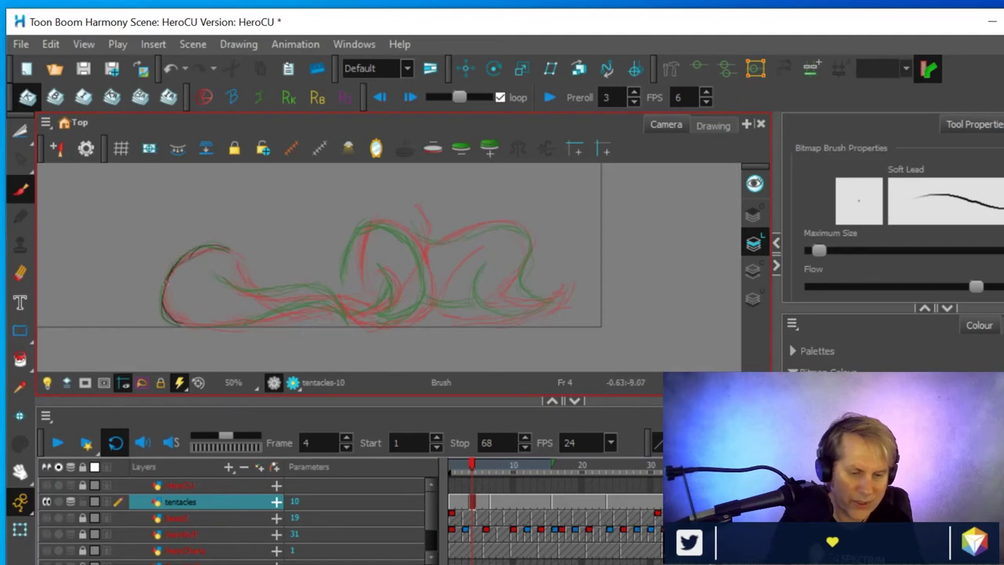
{"action": "left_click_drag", "start_coordinate": [167, 315], "coordinate": [196, 328]}
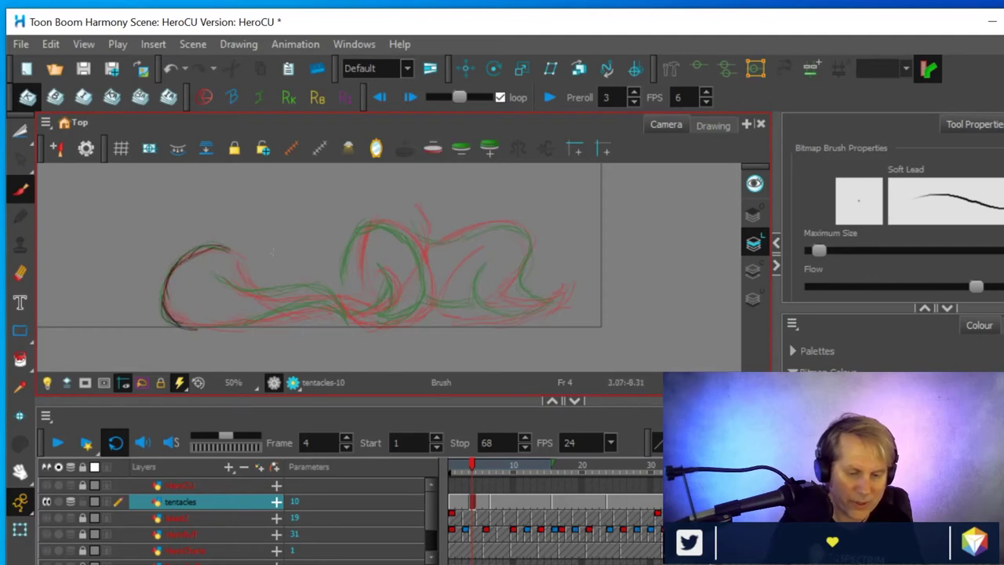
{"action": "mouse_move", "coordinate": [352, 263]}
{"action": "left_mouse_down"}
{"action": "mouse_move", "coordinate": [370, 227]}
{"action": "mouse_move", "coordinate": [365, 233]}
{"action": "mouse_move", "coordinate": [395, 222]}
{"action": "left_mouse_up"}
{"action": "left_click_drag", "start_coordinate": [388, 225], "coordinate": [427, 271]}
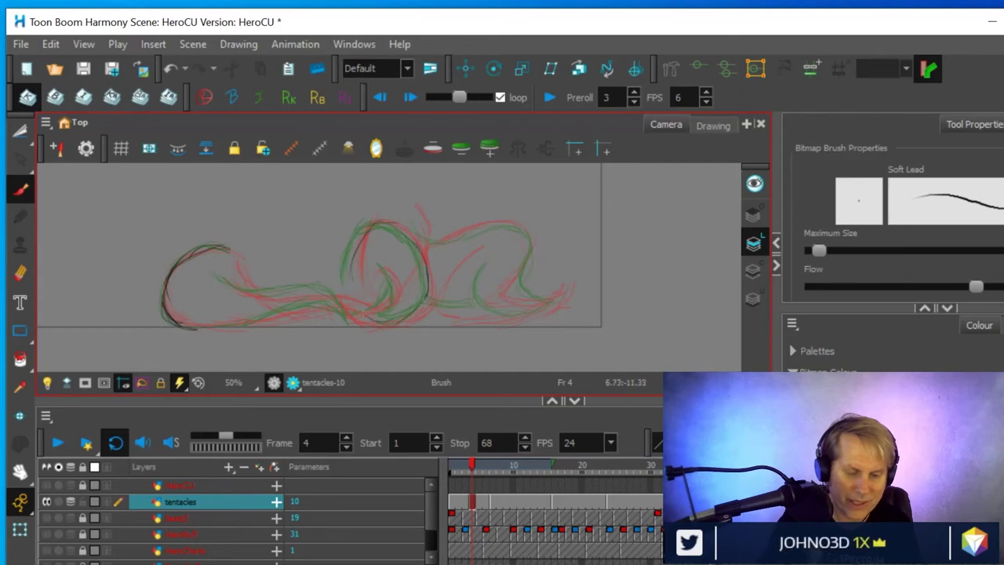
{"action": "left_click_drag", "start_coordinate": [383, 320], "coordinate": [425, 303]}
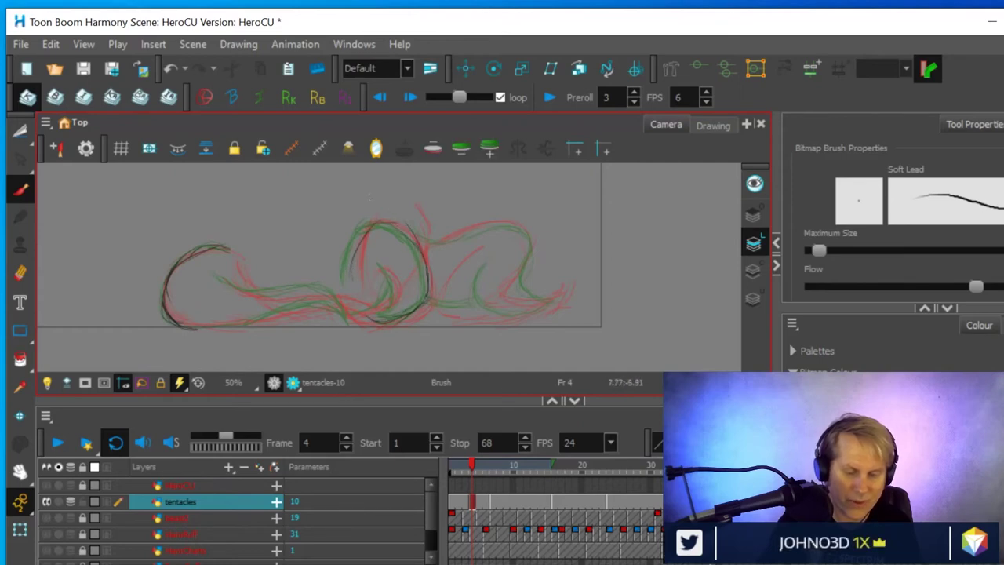
Sketch the right tentacle's inner curve, outer contour and link to the middle tentacle on the frame 4 drawing
{"action": "mouse_move", "coordinate": [463, 276]}
{"action": "left_mouse_down"}
{"action": "mouse_move", "coordinate": [458, 299]}
{"action": "mouse_move", "coordinate": [482, 314]}
{"action": "mouse_move", "coordinate": [552, 311]}
{"action": "left_mouse_up"}
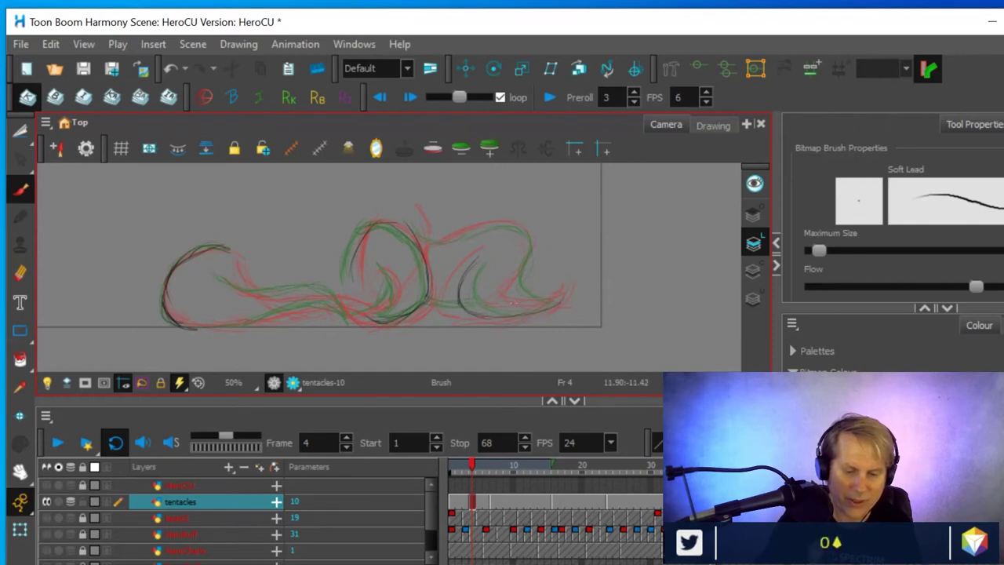
{"action": "mouse_move", "coordinate": [515, 290]}
{"action": "left_mouse_down"}
{"action": "mouse_move", "coordinate": [530, 249]}
{"action": "mouse_move", "coordinate": [515, 225]}
{"action": "mouse_move", "coordinate": [426, 241]}
{"action": "mouse_move", "coordinate": [496, 224]}
{"action": "left_mouse_up"}
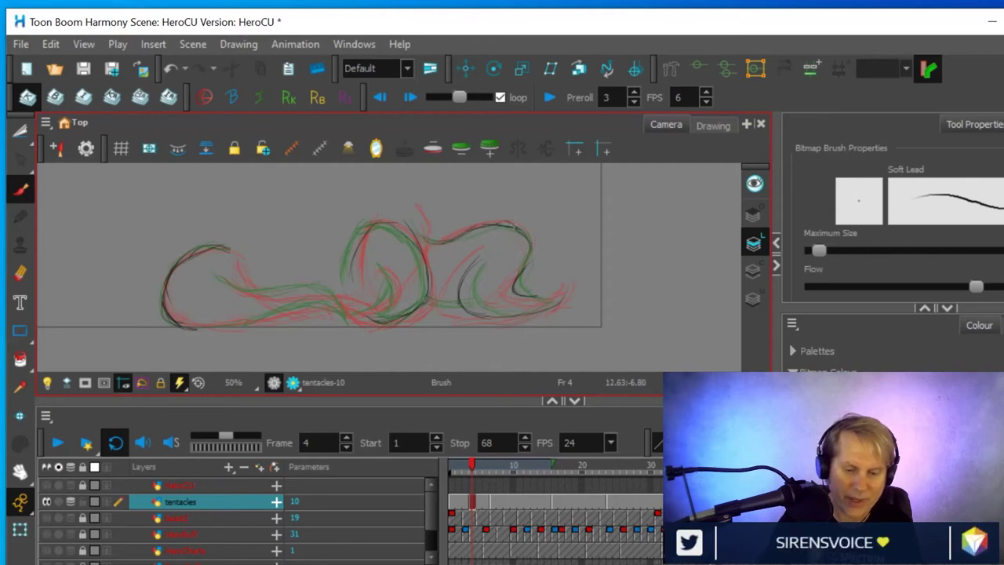
{"action": "left_click_drag", "start_coordinate": [526, 273], "coordinate": [524, 294]}
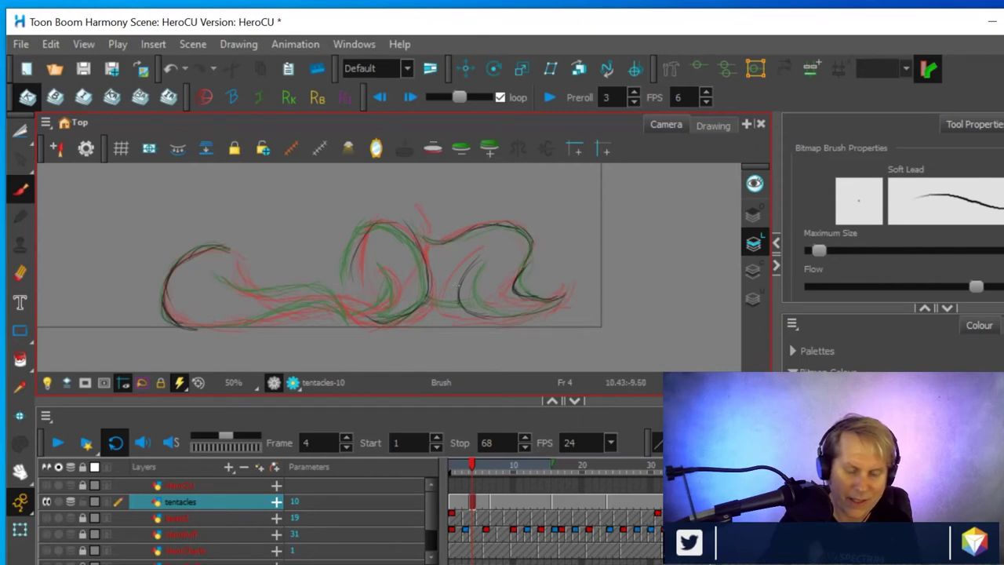
{"action": "left_click_drag", "start_coordinate": [431, 299], "coordinate": [463, 305]}
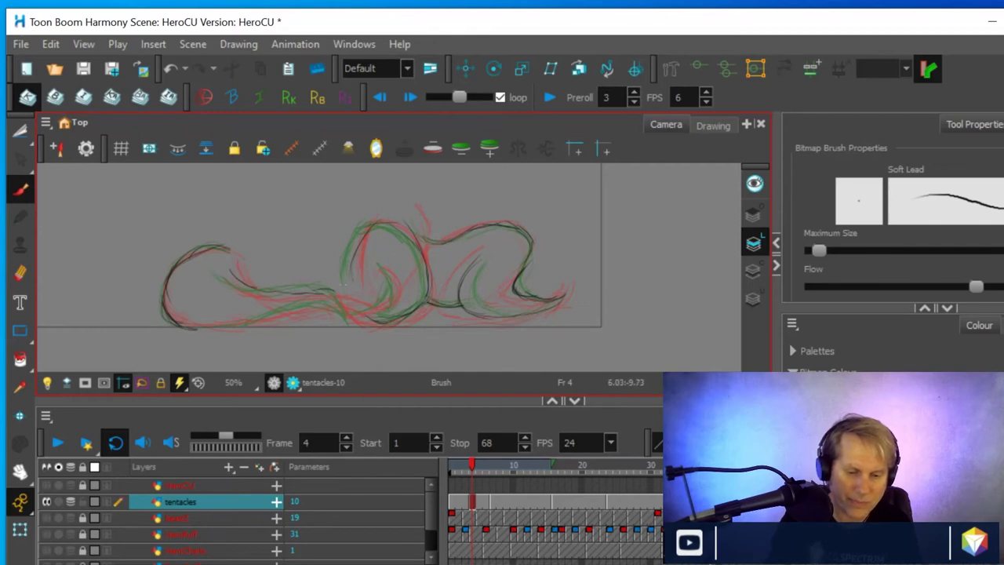
Draw the left tentacle's wavy connecting lines and the middle tentacle's inner curl and arch to complete the frame 4 drawing
{"action": "left_click_drag", "start_coordinate": [339, 297], "coordinate": [384, 309]}
{"action": "left_click_drag", "start_coordinate": [304, 291], "coordinate": [389, 309]}
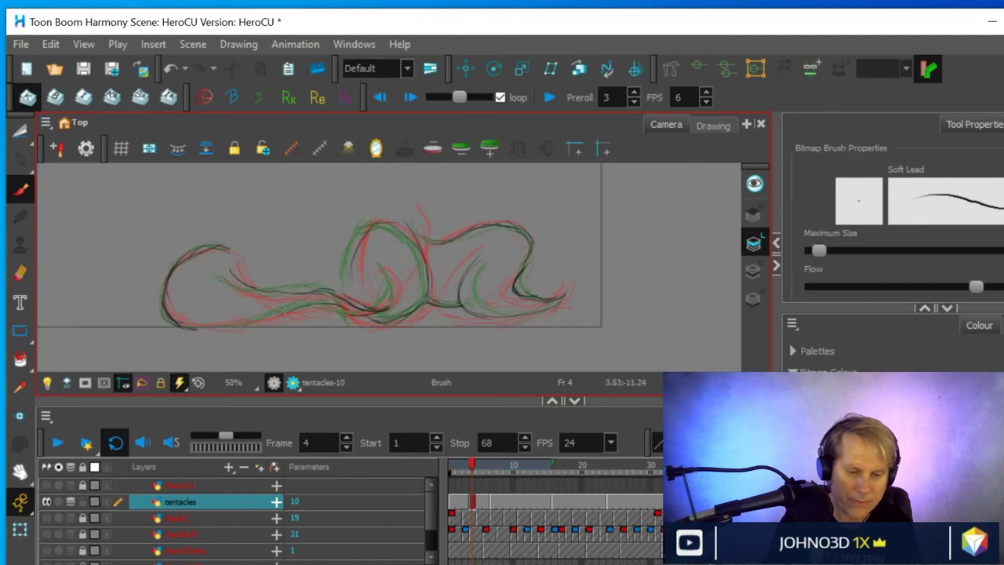
{"action": "mouse_move", "coordinate": [212, 325]}
{"action": "left_mouse_down"}
{"action": "mouse_move", "coordinate": [277, 310]}
{"action": "mouse_move", "coordinate": [380, 309]}
{"action": "mouse_move", "coordinate": [397, 298]}
{"action": "mouse_move", "coordinate": [345, 306]}
{"action": "left_mouse_up"}
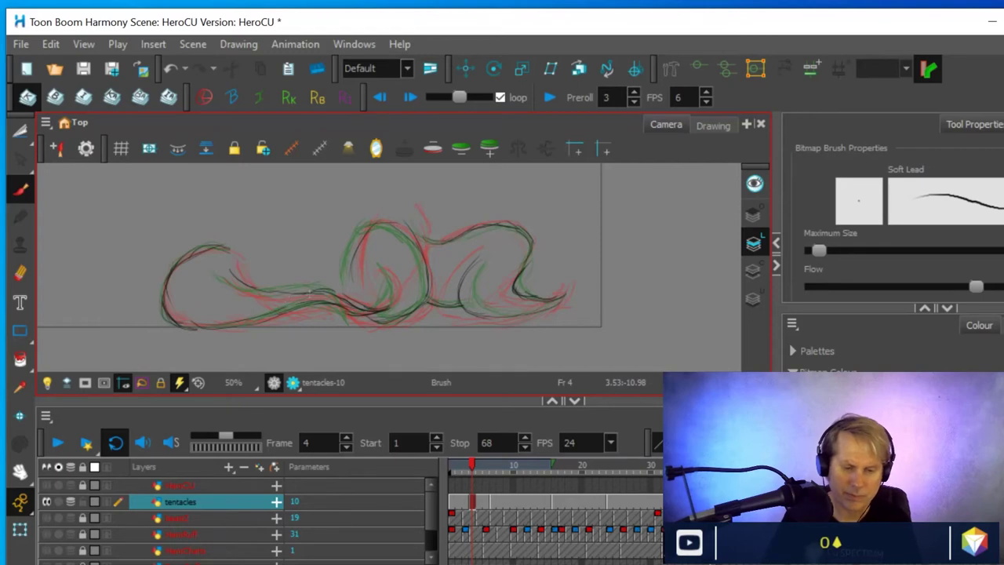
{"action": "mouse_move", "coordinate": [470, 465]}
{"action": "left_mouse_down"}
{"action": "mouse_move", "coordinate": [469, 452]}
{"action": "mouse_move", "coordinate": [497, 449]}
{"action": "mouse_move", "coordinate": [463, 444]}
{"action": "mouse_move", "coordinate": [506, 443]}
{"action": "mouse_move", "coordinate": [464, 444]}
{"action": "mouse_move", "coordinate": [490, 444]}
{"action": "mouse_move", "coordinate": [475, 445]}
{"action": "left_mouse_up"}
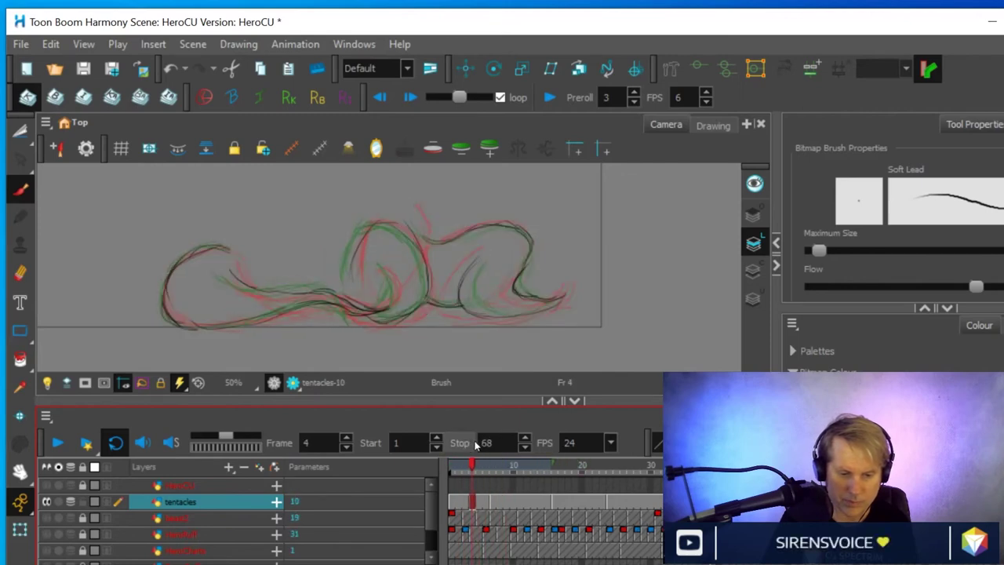
{"action": "left_click_drag", "start_coordinate": [387, 274], "coordinate": [388, 310]}
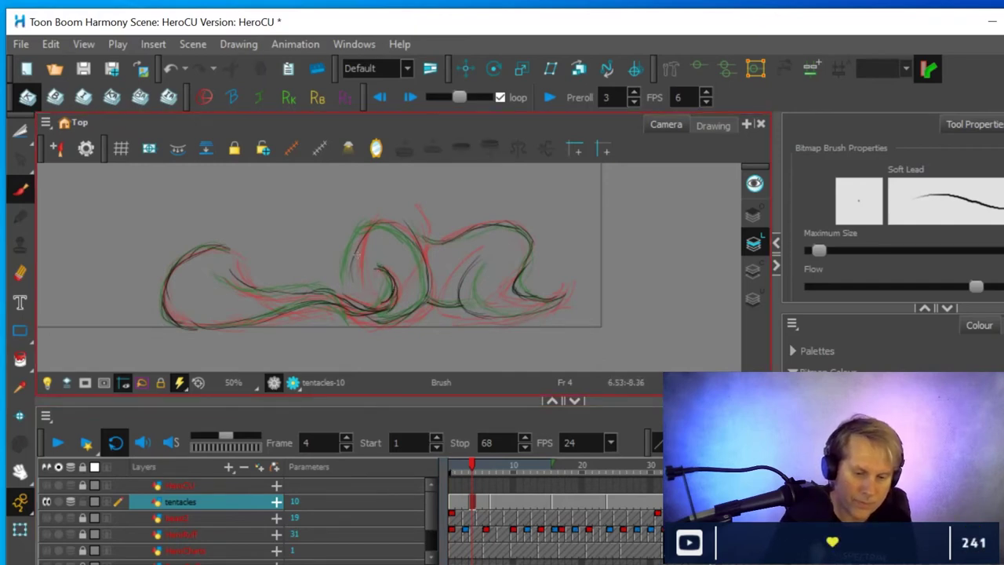
{"action": "mouse_move", "coordinate": [354, 281]}
{"action": "left_mouse_down"}
{"action": "mouse_move", "coordinate": [364, 227]}
{"action": "mouse_move", "coordinate": [407, 231]}
{"action": "left_mouse_up"}
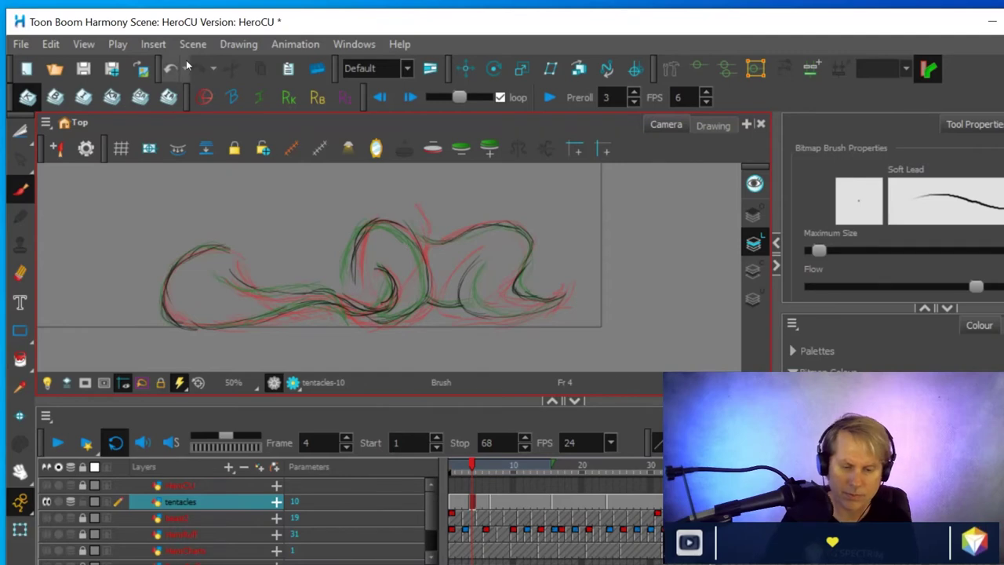
Mark the tentacles drawings at frames 1, 7, 16 and 24 as keys and the frame 4 drawing as a breakdown
{"action": "mouse_move", "coordinate": [471, 467]}
{"action": "left_mouse_down"}
{"action": "mouse_move", "coordinate": [560, 468]}
{"action": "mouse_move", "coordinate": [471, 469]}
{"action": "mouse_move", "coordinate": [443, 514]}
{"action": "left_mouse_up"}
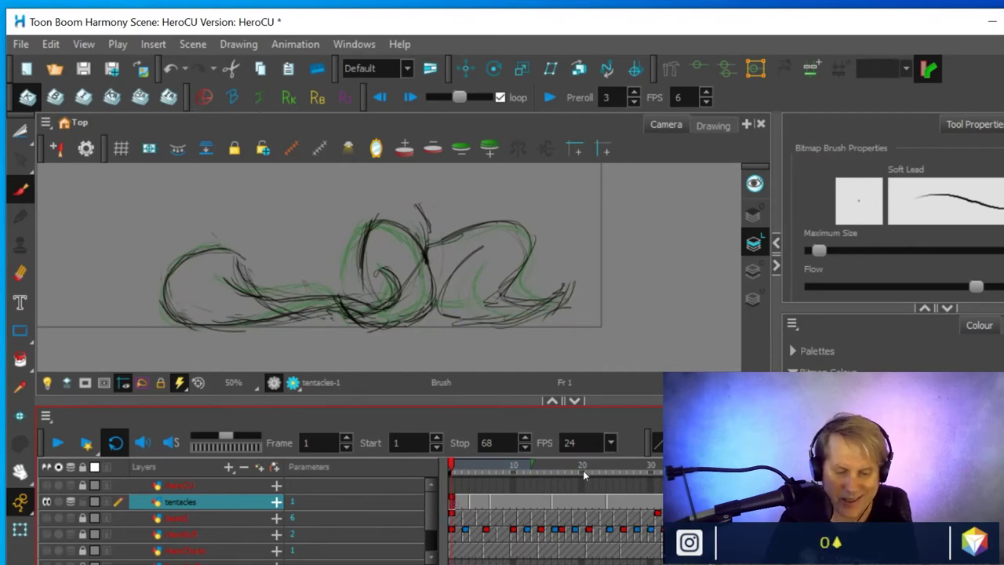
{"action": "left_click", "coordinate": [473, 500]}
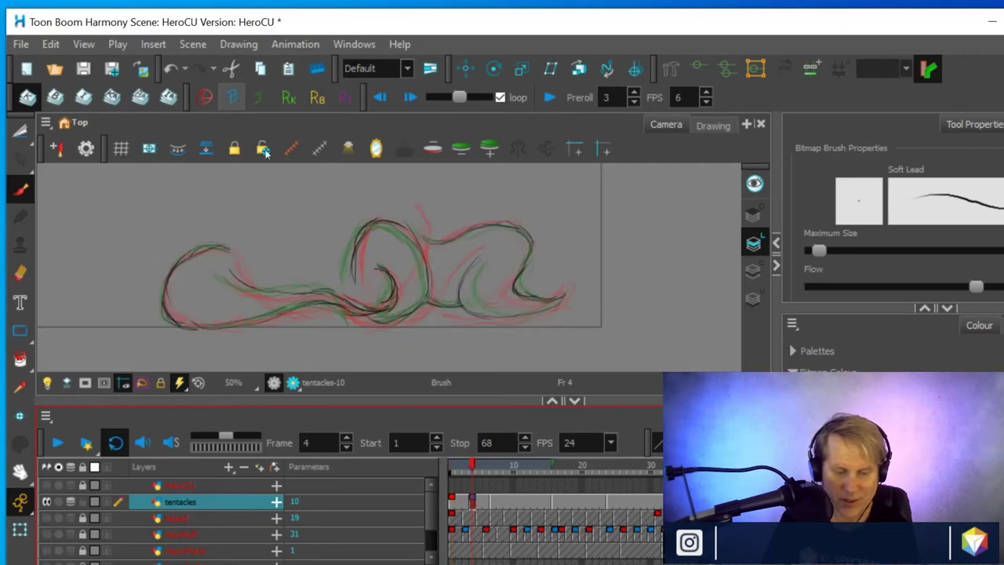
{"action": "left_click", "coordinate": [492, 500]}
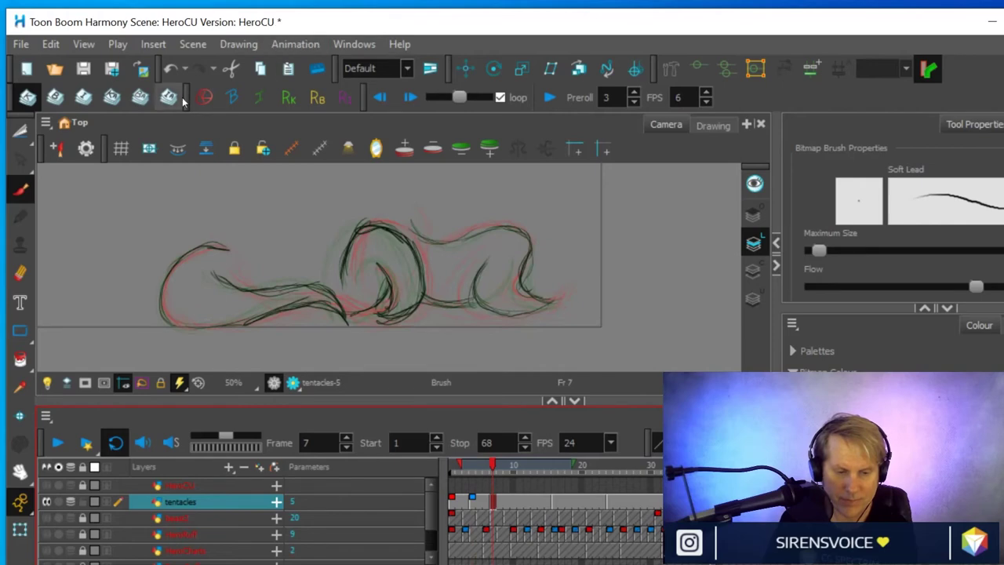
{"action": "left_click", "coordinate": [555, 503]}
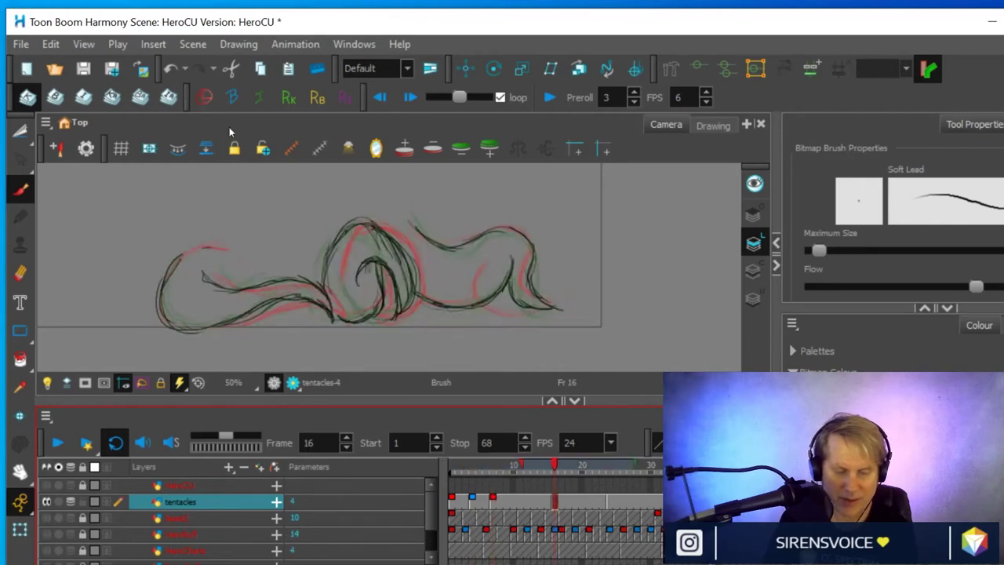
{"action": "left_click", "coordinate": [611, 502]}
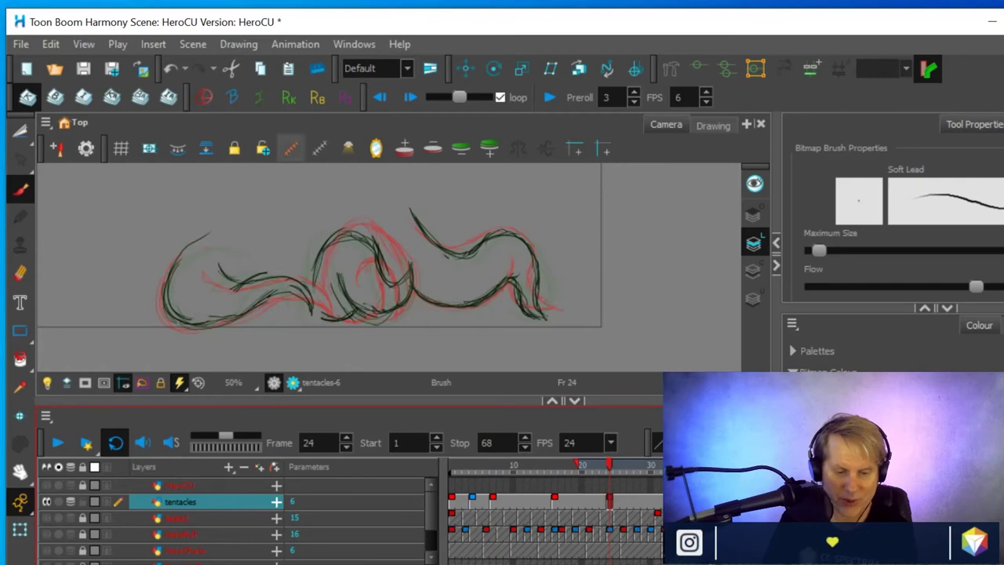
Go through the remaining tentacles drawings at frames 34, 40, 47, 53 and 60, marking them as key drawings
{"action": "key", "text": "g"}
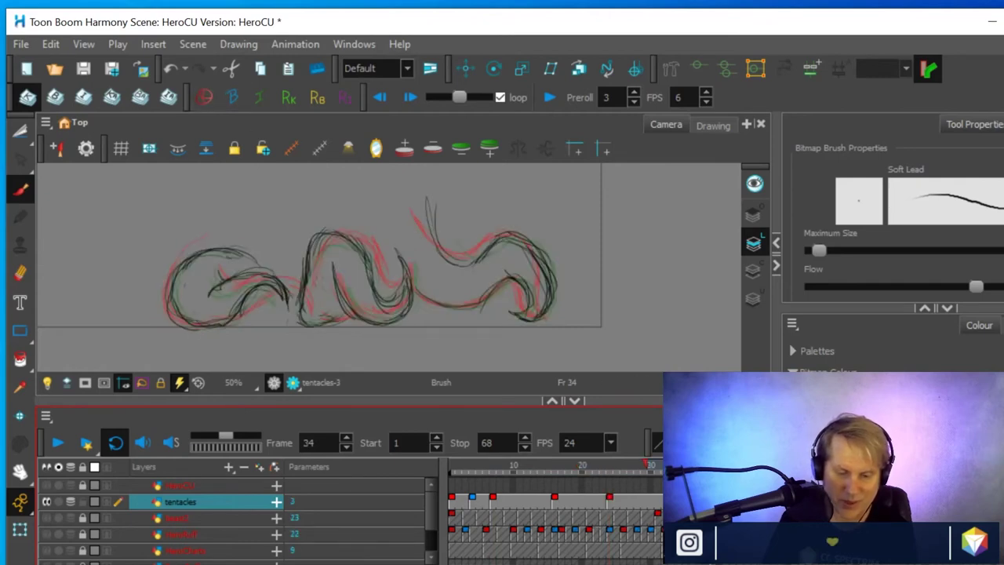
{"action": "key", "text": "g"}
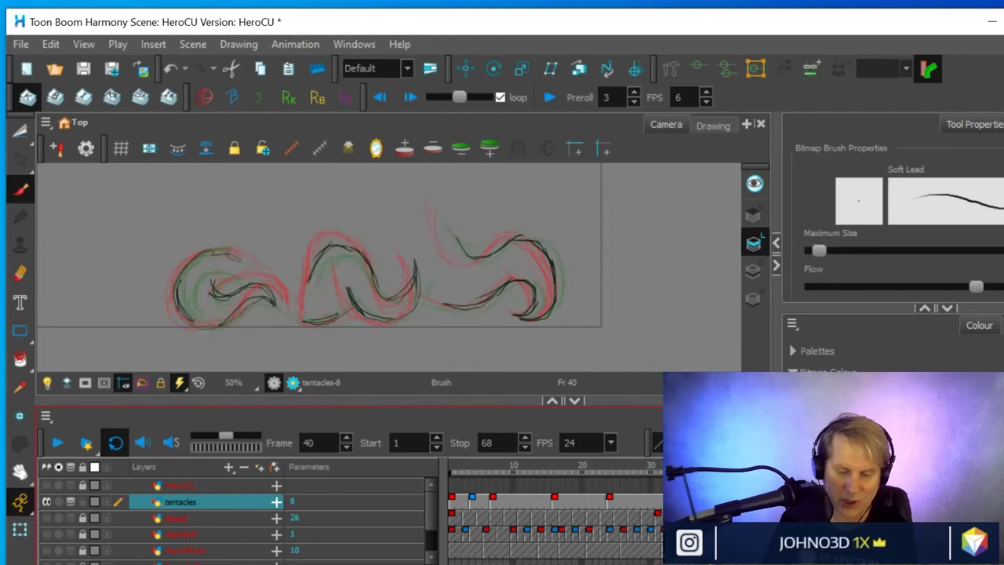
{"action": "key", "text": "g"}
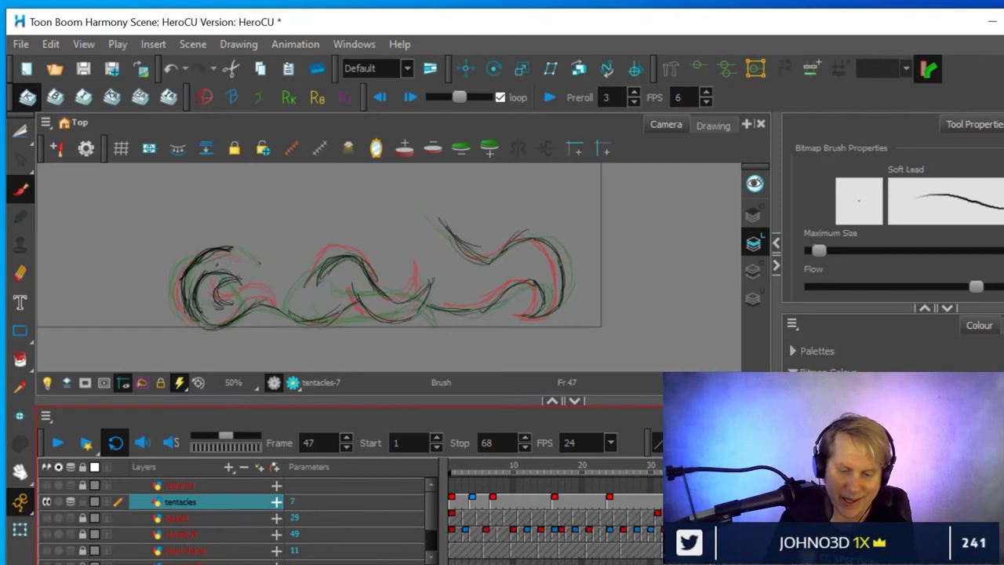
{"action": "key", "text": "g"}
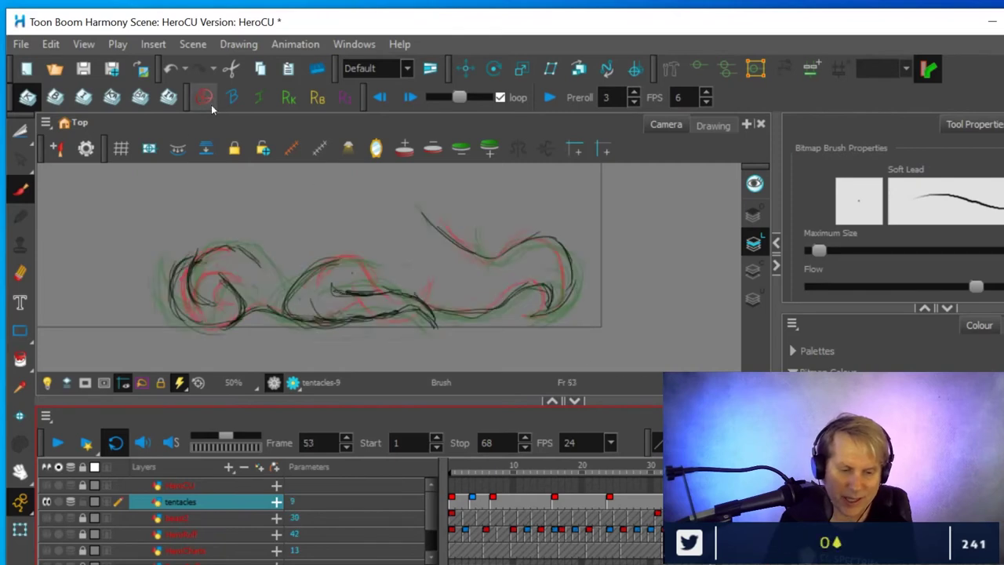
{"action": "key", "text": "g"}
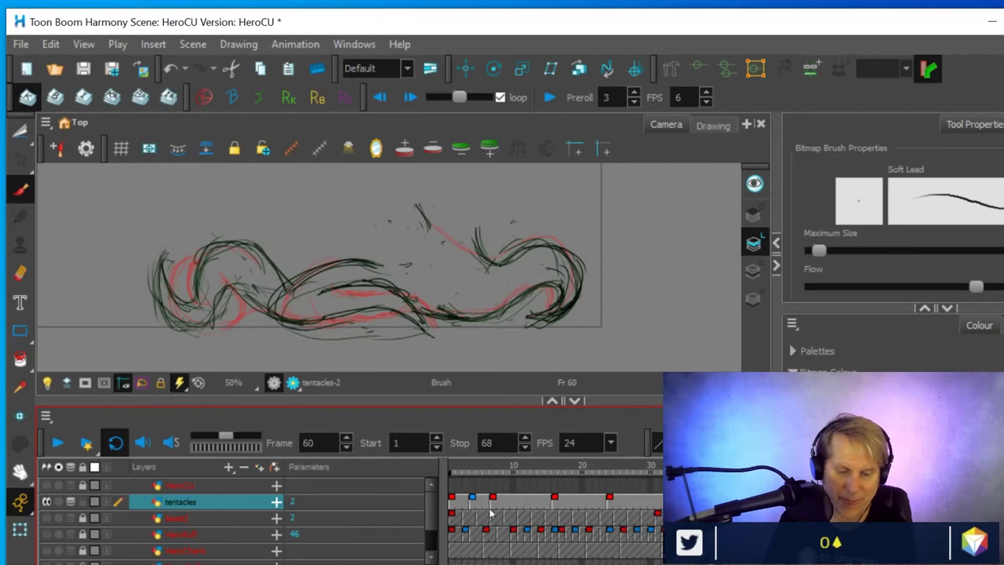
Create an empty drawing on the tentacles layer at frame 11, between the frame 7 and frame 16 keys
{"action": "left_click", "coordinate": [521, 503]}
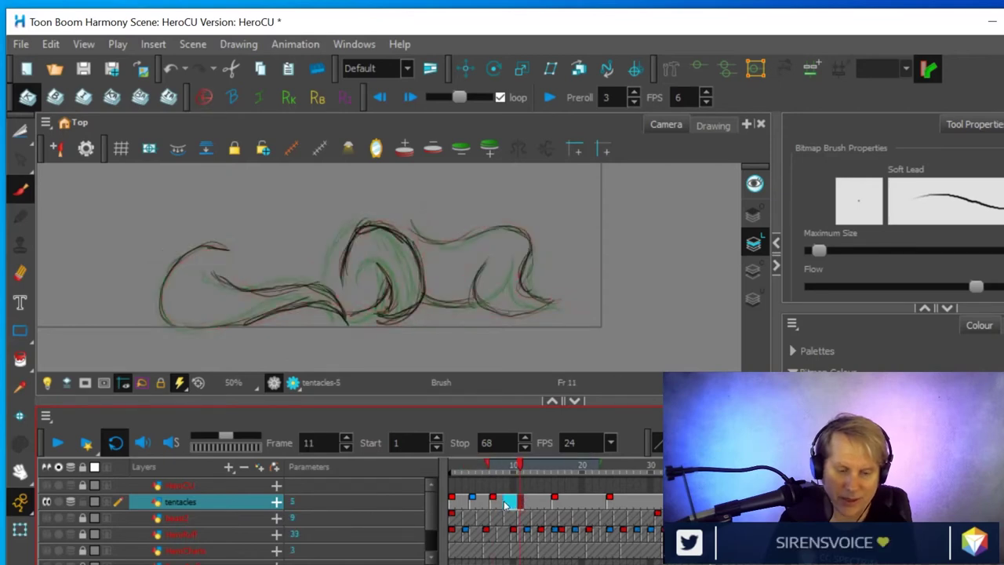
{"action": "mouse_move", "coordinate": [512, 504]}
{"action": "left_mouse_down"}
{"action": "mouse_move", "coordinate": [540, 507]}
{"action": "mouse_move", "coordinate": [521, 504]}
{"action": "left_mouse_up"}
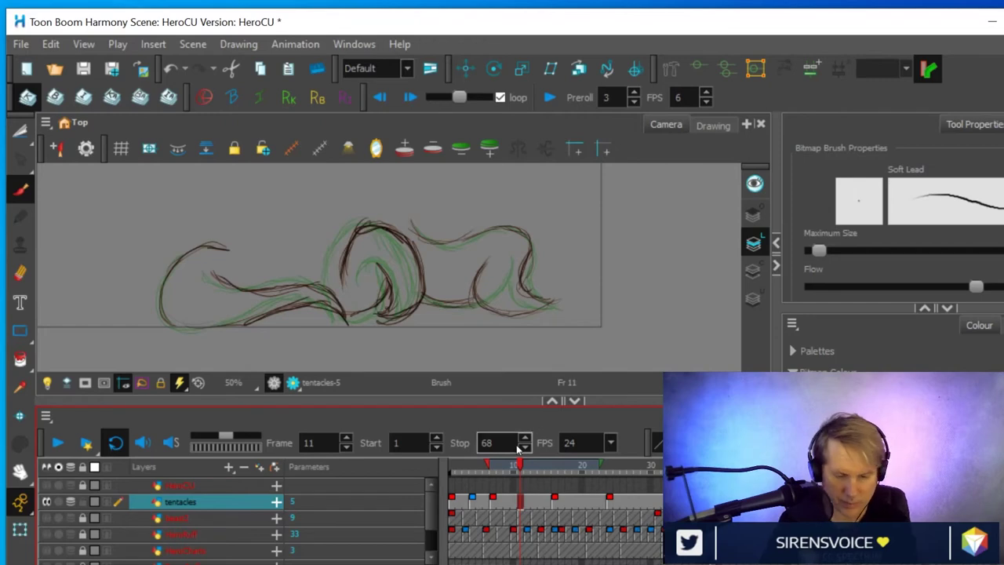
{"action": "right_click", "coordinate": [523, 504]}
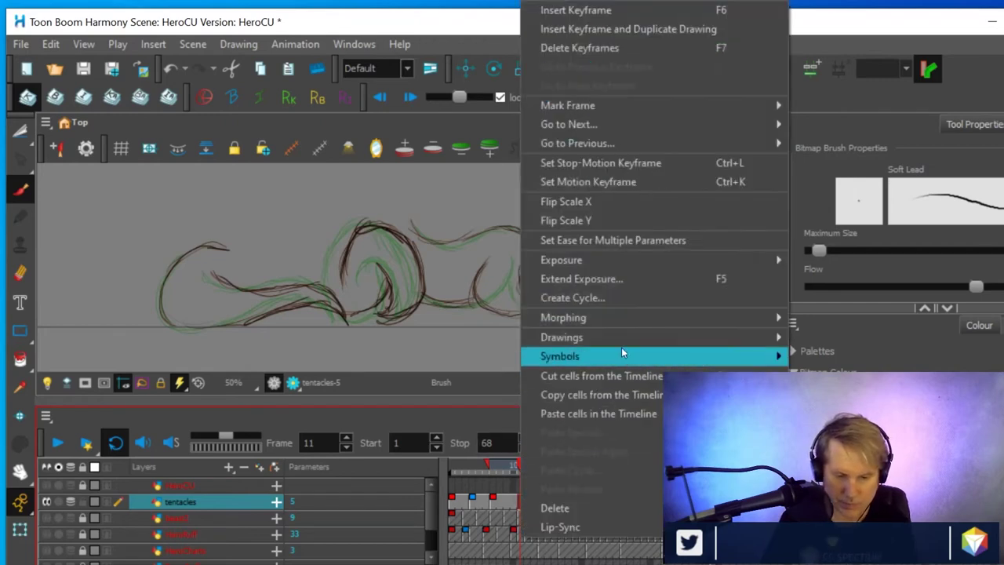
{"action": "mouse_move", "coordinate": [619, 339]}
{"action": "left_click", "coordinate": [825, 337]}
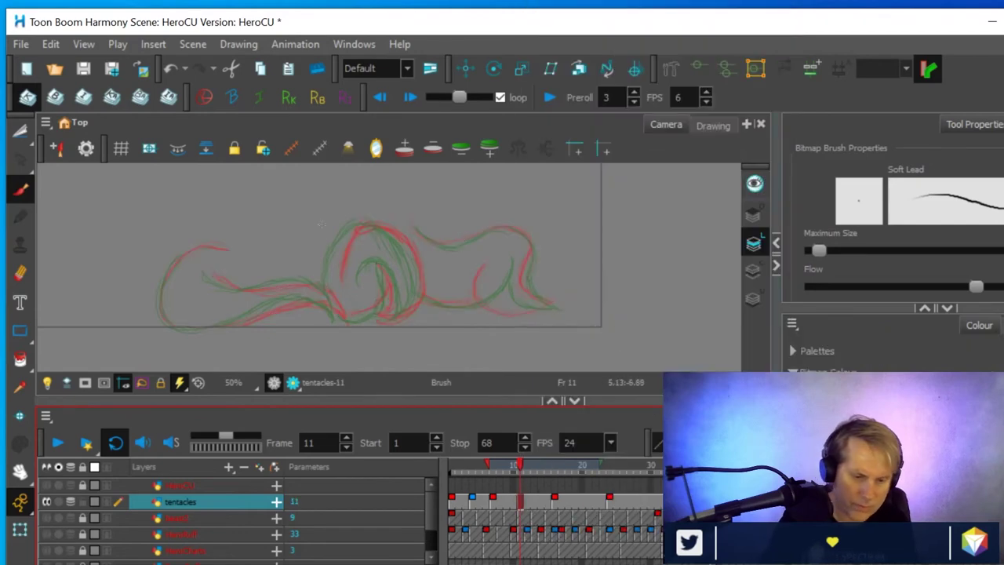
Sketch the left tentacle's curve and wavy connecting lines, plus the middle tentacle's arch and inner curl, on the frame 11 in-between
{"action": "left_click_drag", "start_coordinate": [161, 297], "coordinate": [168, 323]}
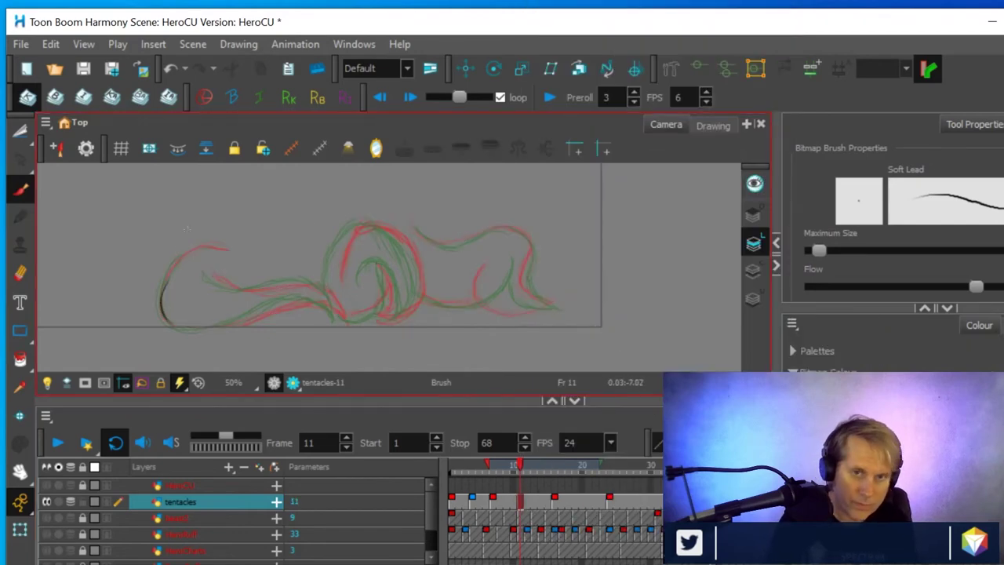
{"action": "mouse_move", "coordinate": [166, 279]}
{"action": "left_mouse_down"}
{"action": "mouse_move", "coordinate": [194, 244]}
{"action": "mouse_move", "coordinate": [186, 258]}
{"action": "mouse_move", "coordinate": [211, 244]}
{"action": "left_mouse_up"}
{"action": "mouse_move", "coordinate": [168, 324]}
{"action": "left_mouse_down"}
{"action": "mouse_move", "coordinate": [221, 328]}
{"action": "mouse_move", "coordinate": [299, 297]}
{"action": "mouse_move", "coordinate": [328, 304]}
{"action": "mouse_move", "coordinate": [339, 322]}
{"action": "mouse_move", "coordinate": [328, 298]}
{"action": "mouse_move", "coordinate": [279, 290]}
{"action": "left_mouse_up"}
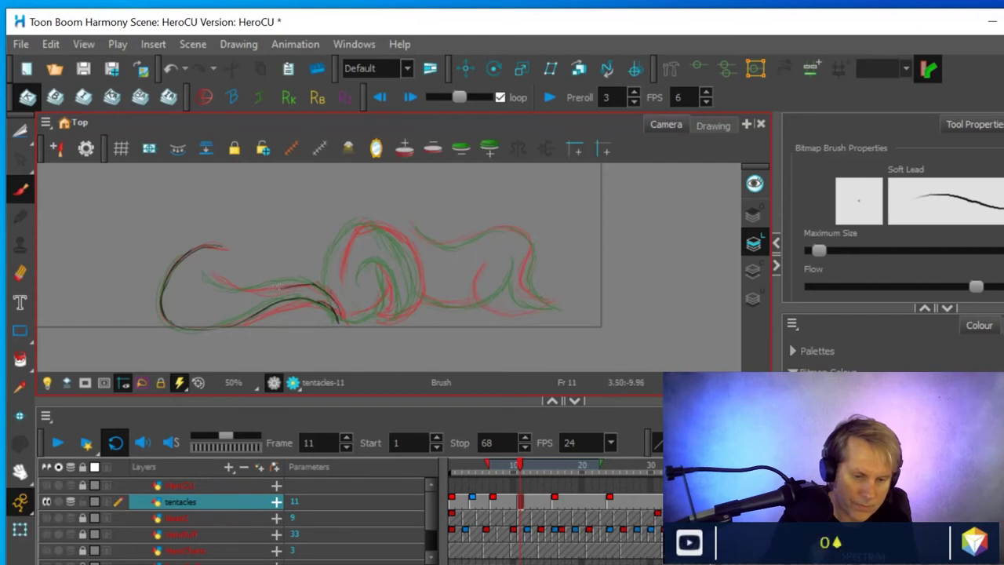
{"action": "mouse_move", "coordinate": [210, 275]}
{"action": "left_mouse_down"}
{"action": "mouse_move", "coordinate": [237, 288]}
{"action": "mouse_move", "coordinate": [314, 283]}
{"action": "mouse_move", "coordinate": [369, 247]}
{"action": "mouse_move", "coordinate": [336, 252]}
{"action": "mouse_move", "coordinate": [333, 271]}
{"action": "mouse_move", "coordinate": [361, 219]}
{"action": "mouse_move", "coordinate": [352, 227]}
{"action": "mouse_move", "coordinate": [396, 243]}
{"action": "mouse_move", "coordinate": [412, 281]}
{"action": "mouse_move", "coordinate": [405, 309]}
{"action": "left_mouse_up"}
{"action": "mouse_move", "coordinate": [408, 256]}
{"action": "left_mouse_down"}
{"action": "mouse_move", "coordinate": [385, 230]}
{"action": "mouse_move", "coordinate": [395, 297]}
{"action": "mouse_move", "coordinate": [384, 314]}
{"action": "mouse_move", "coordinate": [389, 276]}
{"action": "left_mouse_up"}
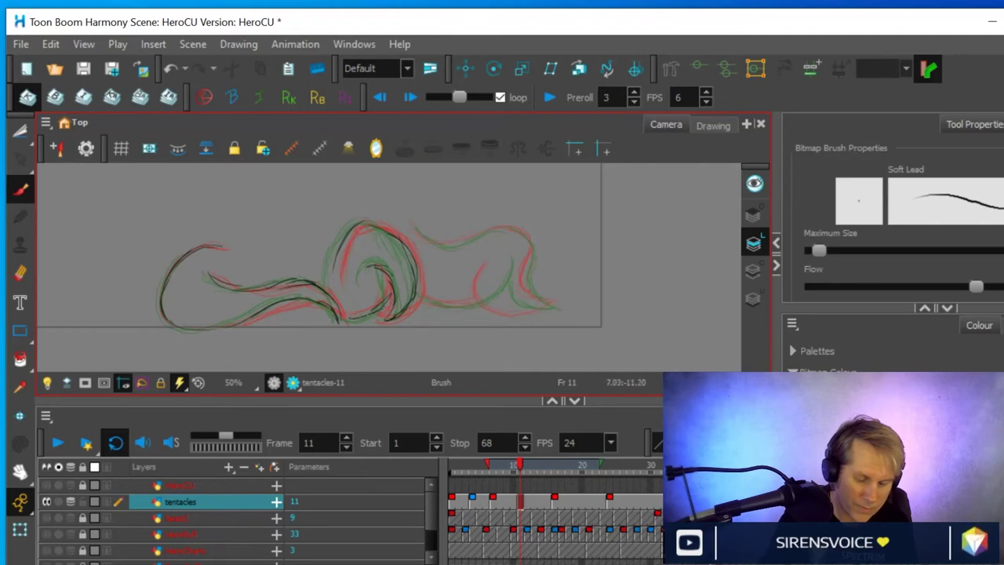
Draw the link from the middle tentacle and the right tentacle's inner curve, outer contour and tip to complete the frame 11 drawing
{"action": "left_click_drag", "start_coordinate": [416, 295], "coordinate": [480, 304]}
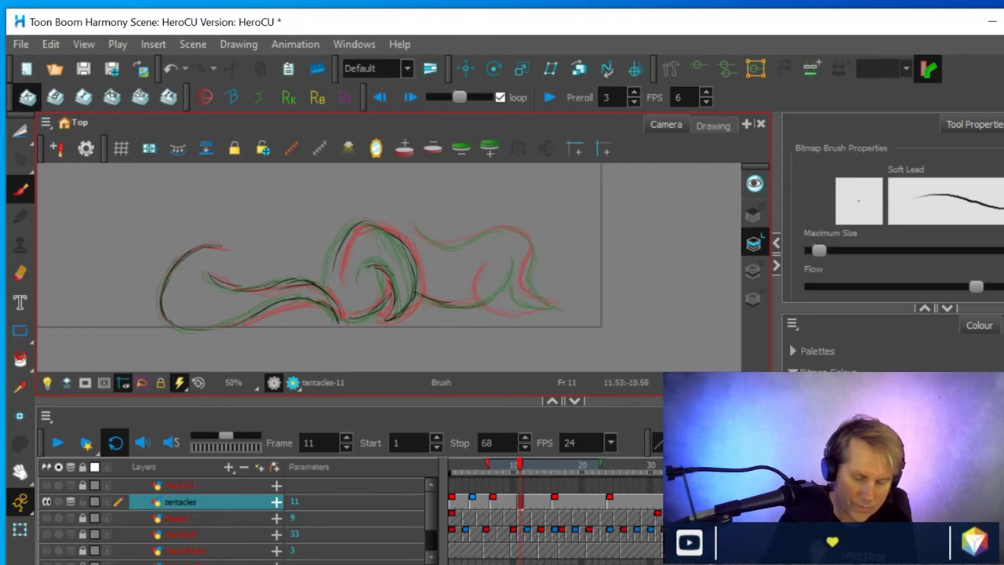
{"action": "mouse_move", "coordinate": [539, 312]}
{"action": "left_mouse_down"}
{"action": "mouse_move", "coordinate": [553, 303]}
{"action": "mouse_move", "coordinate": [531, 290]}
{"action": "left_mouse_up"}
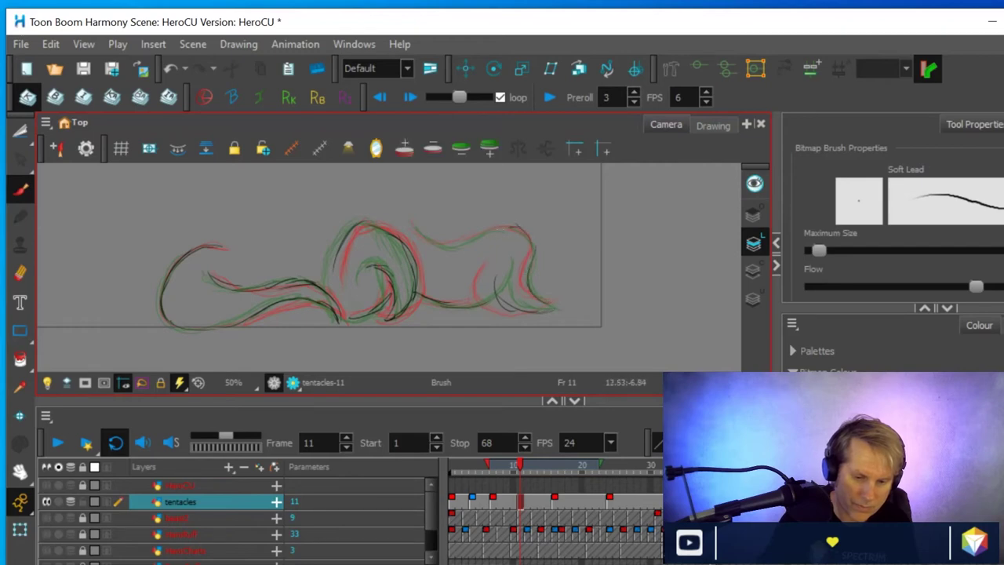
{"action": "mouse_move", "coordinate": [413, 228]}
{"action": "left_mouse_down"}
{"action": "mouse_move", "coordinate": [427, 242]}
{"action": "mouse_move", "coordinate": [463, 242]}
{"action": "left_mouse_up"}
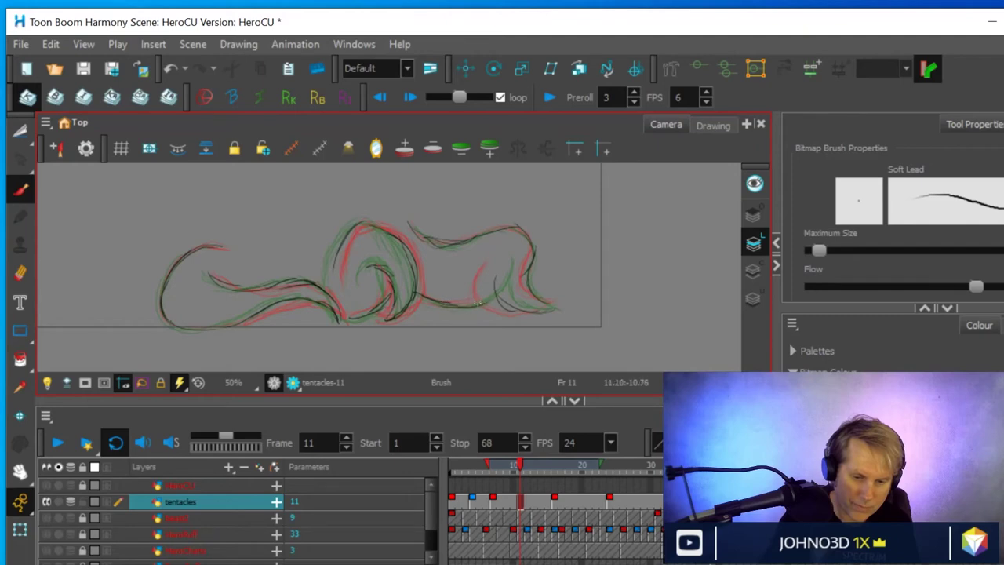
{"action": "mouse_move", "coordinate": [533, 310]}
{"action": "left_mouse_down"}
{"action": "mouse_move", "coordinate": [521, 309]}
{"action": "mouse_move", "coordinate": [559, 299]}
{"action": "left_mouse_up"}
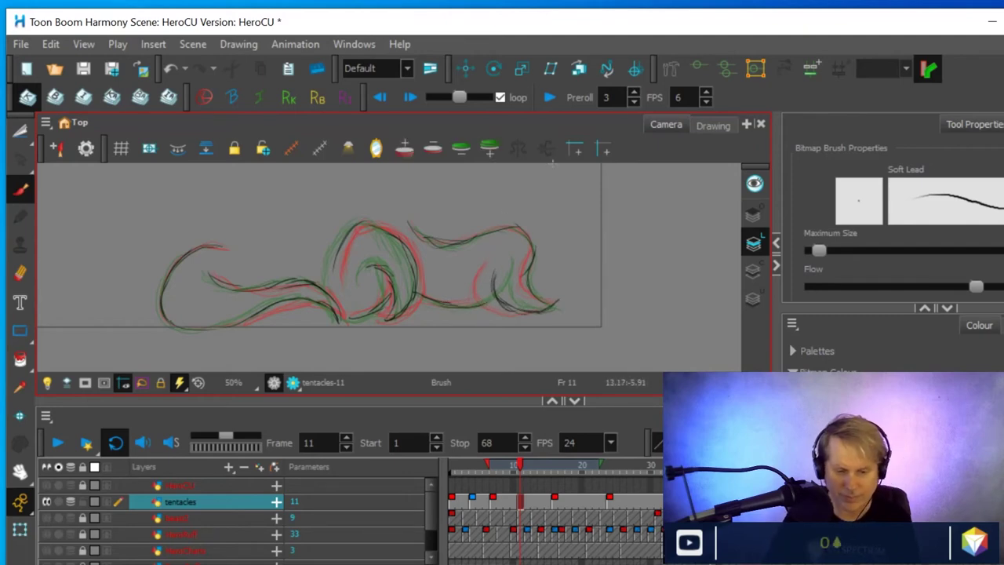
Mark the frame 11 tentacles drawing as a breakdown and create an empty drawing at frame 20
{"action": "mouse_move", "coordinate": [522, 465]}
{"action": "left_mouse_down"}
{"action": "mouse_move", "coordinate": [510, 465]}
{"action": "mouse_move", "coordinate": [554, 463]}
{"action": "mouse_move", "coordinate": [510, 467]}
{"action": "mouse_move", "coordinate": [521, 468]}
{"action": "left_mouse_up"}
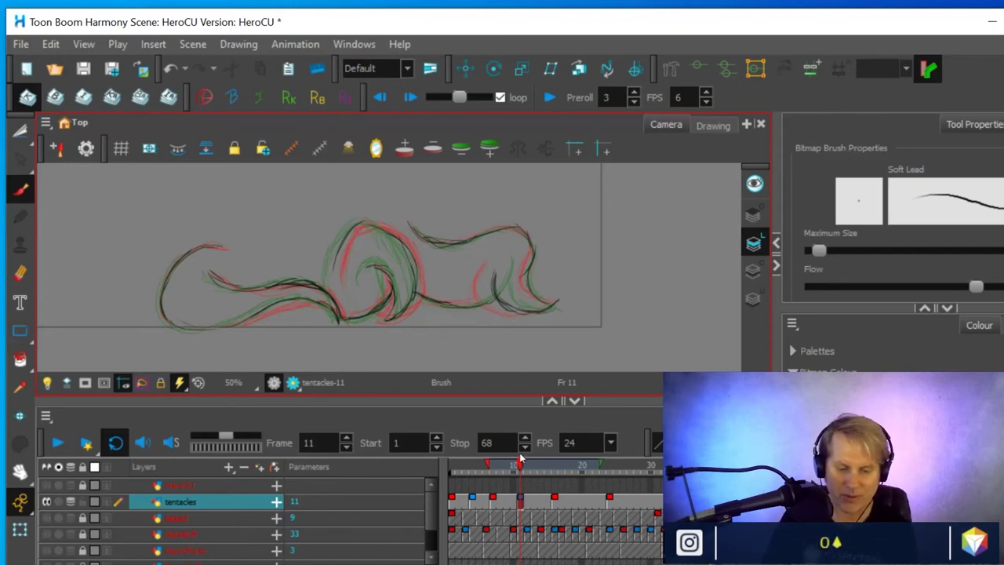
{"action": "left_click", "coordinate": [519, 463]}
{"action": "left_click_drag", "start_coordinate": [521, 465], "coordinate": [583, 474]}
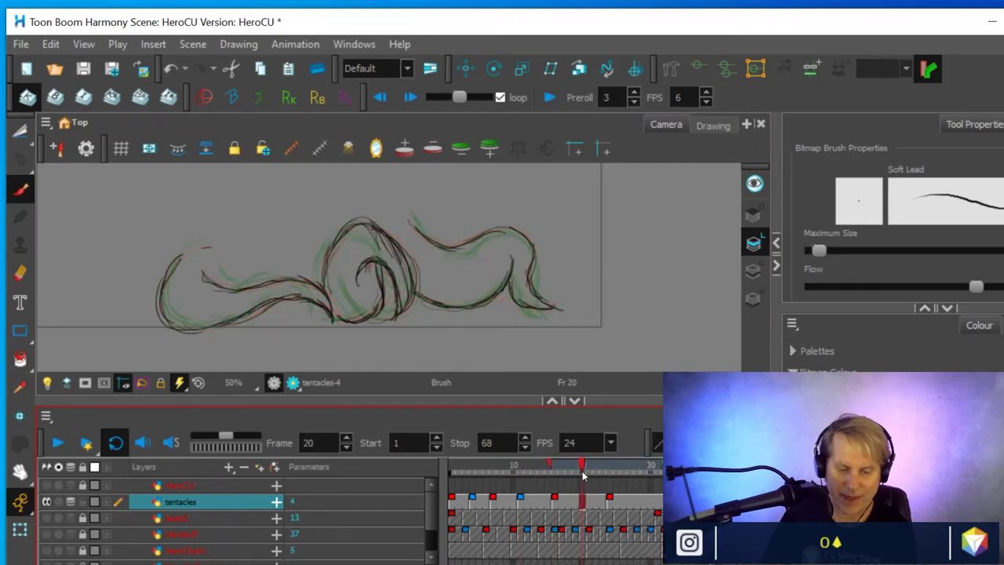
{"action": "right_click", "coordinate": [579, 503]}
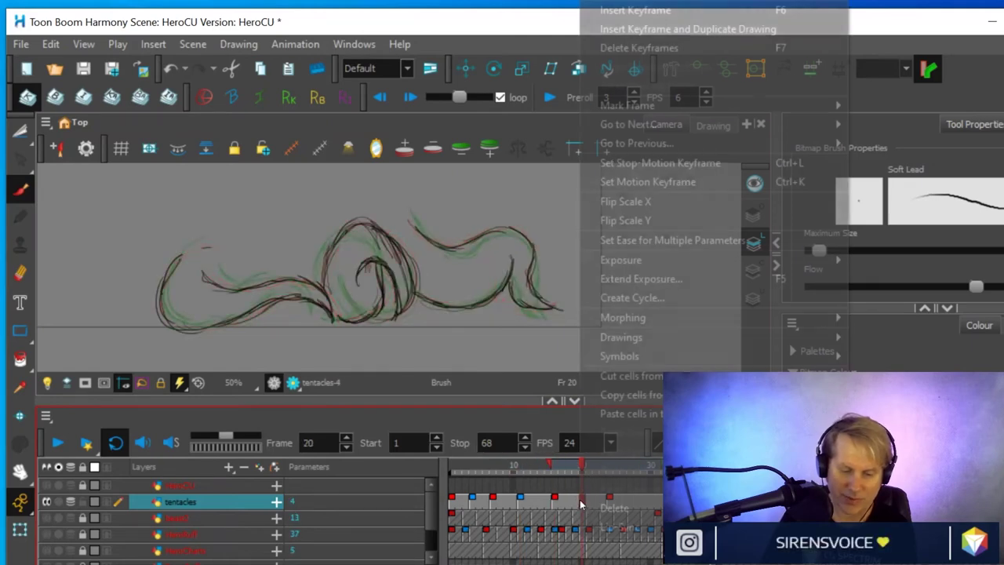
{"action": "mouse_move", "coordinate": [628, 338]}
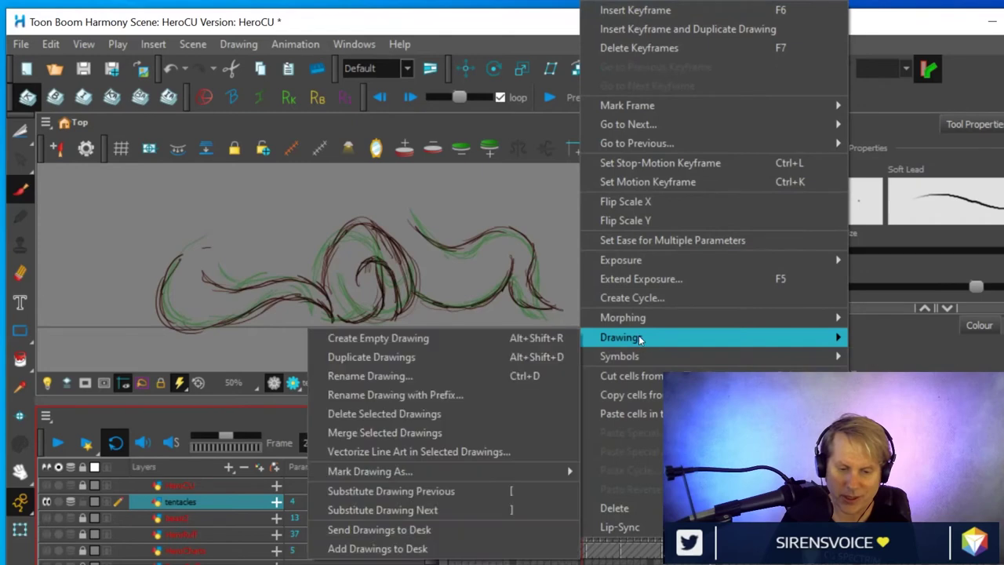
{"action": "left_click", "coordinate": [459, 339]}
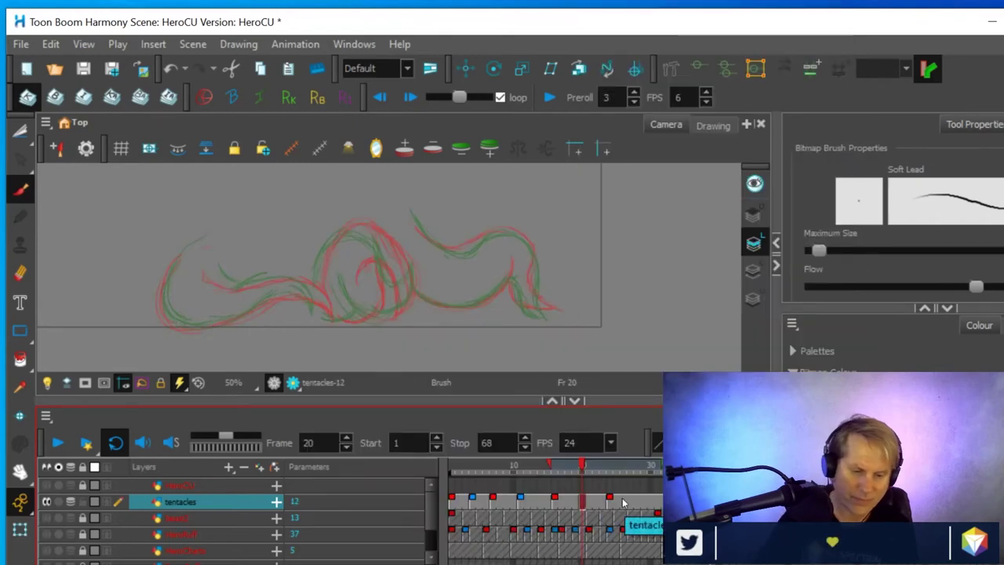
Sketch the left tentacle's outer curve and wavy connecting lines on the frame 20 drawing, between the onion-skinned keys
{"action": "mouse_move", "coordinate": [182, 259]}
{"action": "left_mouse_down"}
{"action": "mouse_move", "coordinate": [167, 281]}
{"action": "mouse_move", "coordinate": [184, 328]}
{"action": "mouse_move", "coordinate": [250, 314]}
{"action": "left_mouse_up"}
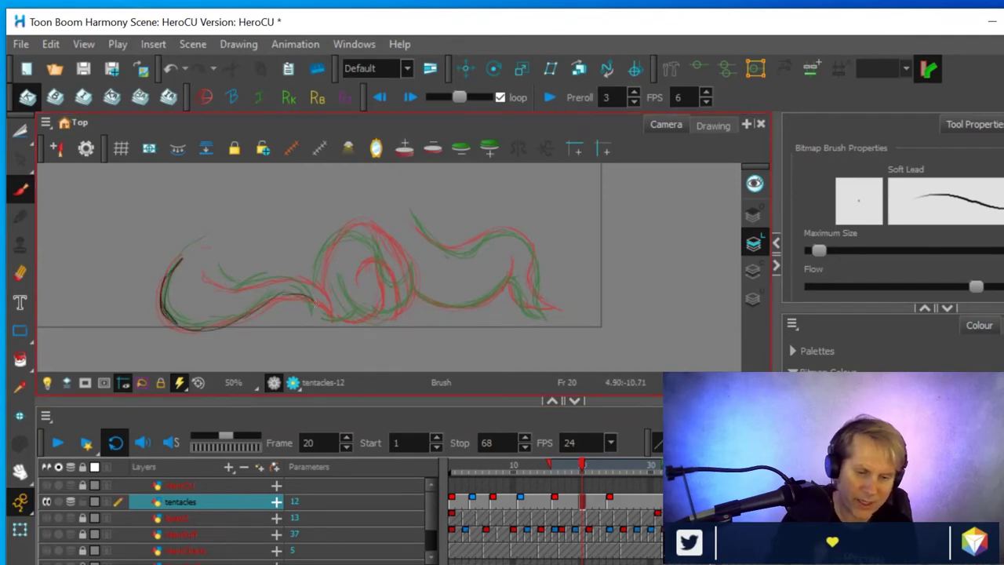
{"action": "left_click_drag", "start_coordinate": [315, 301], "coordinate": [319, 318]}
{"action": "mouse_move", "coordinate": [291, 277]}
{"action": "left_mouse_down"}
{"action": "mouse_move", "coordinate": [211, 272]}
{"action": "mouse_move", "coordinate": [286, 276]}
{"action": "mouse_move", "coordinate": [314, 286]}
{"action": "mouse_move", "coordinate": [322, 310]}
{"action": "left_mouse_up"}
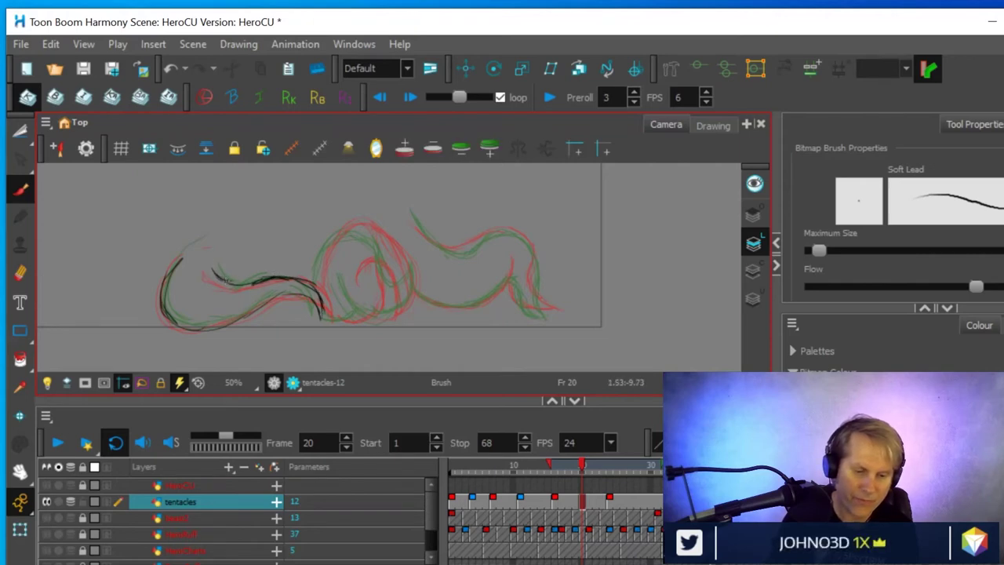
{"action": "left_click_drag", "start_coordinate": [215, 273], "coordinate": [240, 281]}
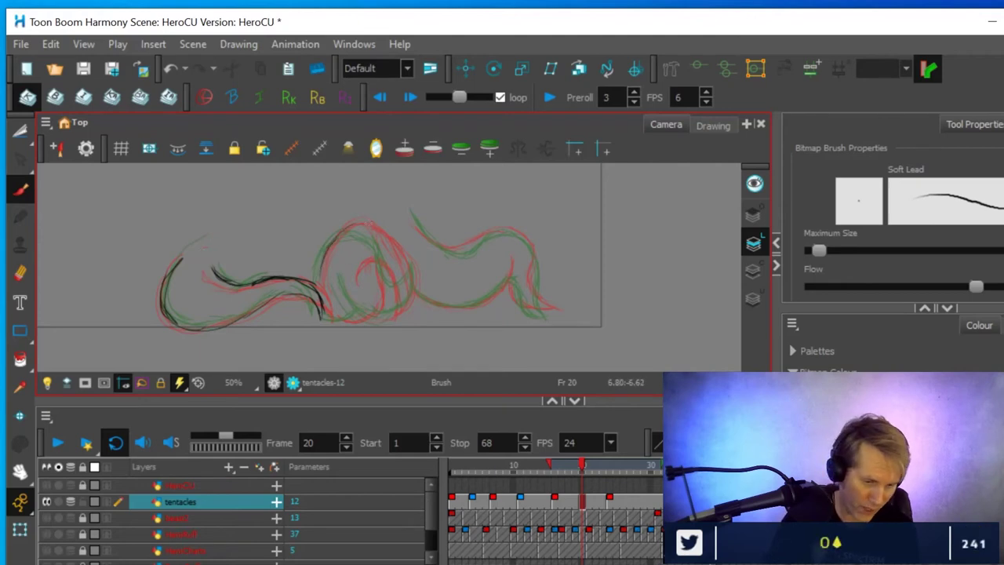
Sketch the middle tentacle's upper arch and the right tentacle's upper contour, lower link and tip on the frame 20 drawing
{"action": "left_click_drag", "start_coordinate": [373, 240], "coordinate": [387, 256]}
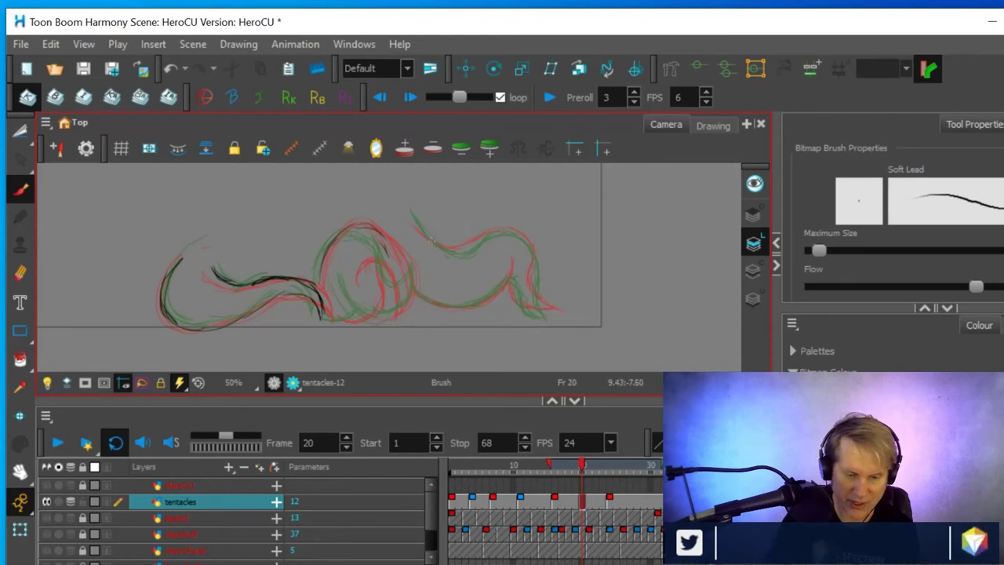
{"action": "mouse_move", "coordinate": [411, 212]}
{"action": "left_mouse_down"}
{"action": "mouse_move", "coordinate": [458, 255]}
{"action": "mouse_move", "coordinate": [511, 232]}
{"action": "mouse_move", "coordinate": [527, 239]}
{"action": "mouse_move", "coordinate": [539, 298]}
{"action": "left_mouse_up"}
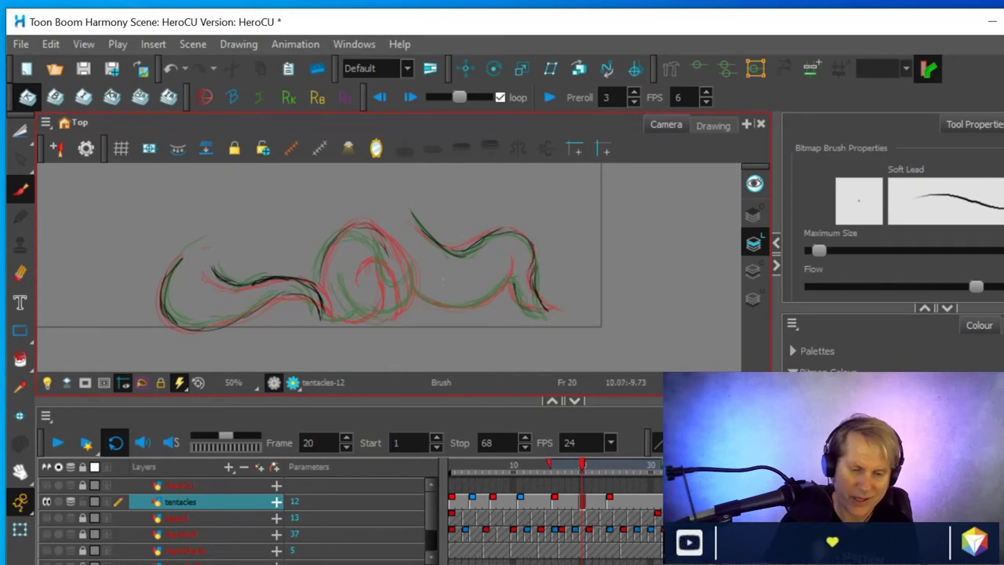
{"action": "left_click_drag", "start_coordinate": [508, 279], "coordinate": [511, 272]}
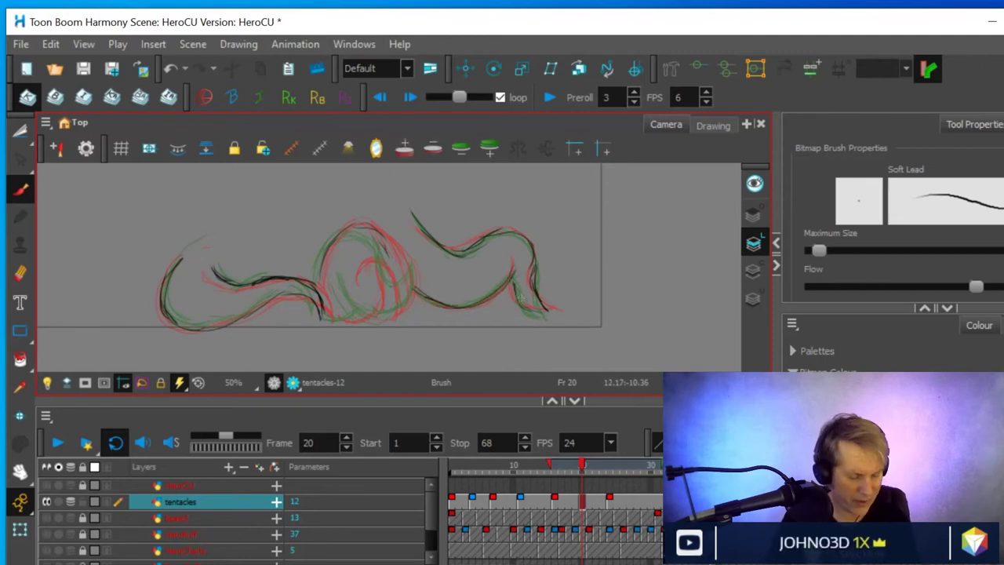
Turn off onion skin and flip repeatedly between the tentacles keys at frames 16 and 24 to study how the middle tentacle moves
{"action": "key", "text": "alt+o"}
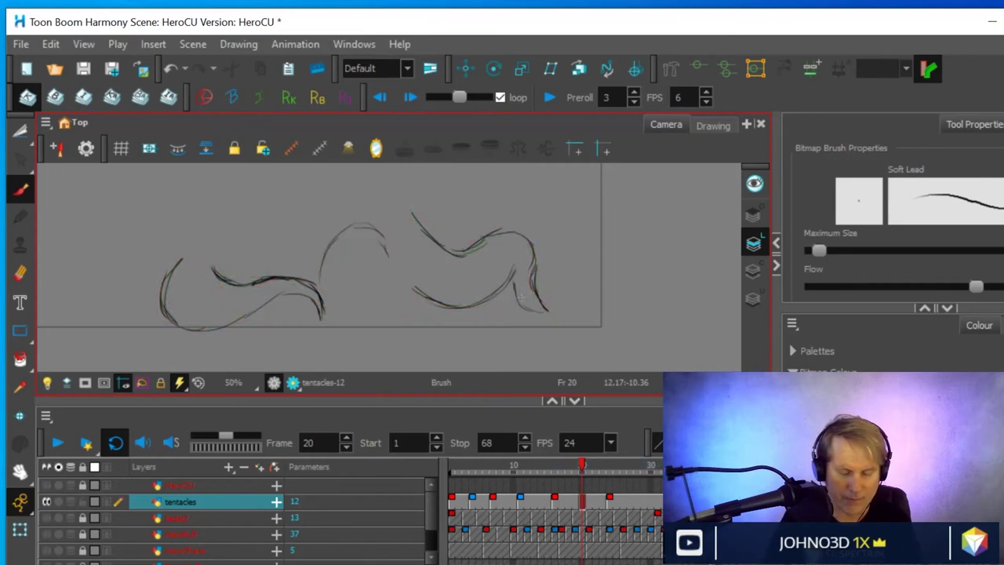
{"action": "left_click", "coordinate": [555, 502]}
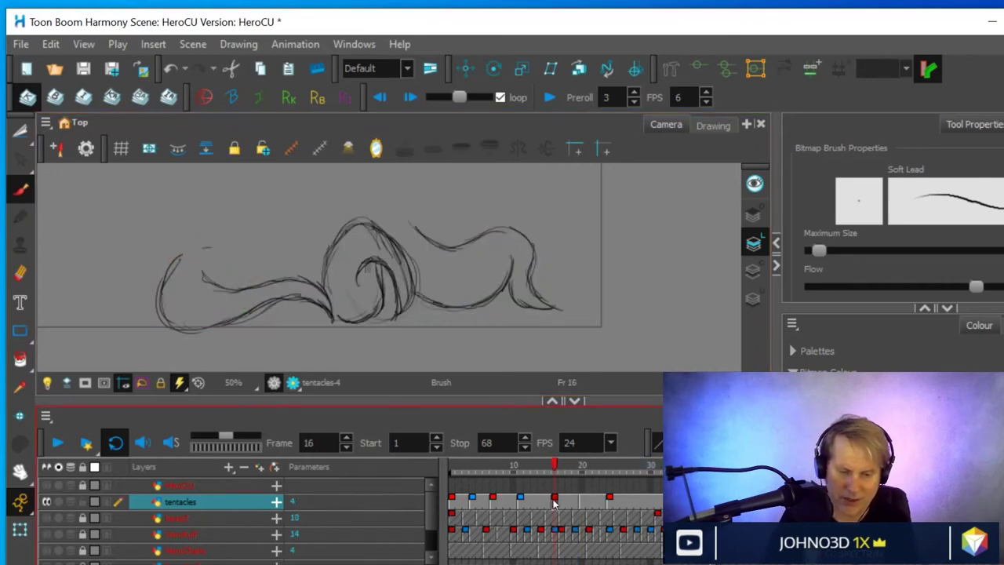
{"action": "left_click", "coordinate": [609, 502]}
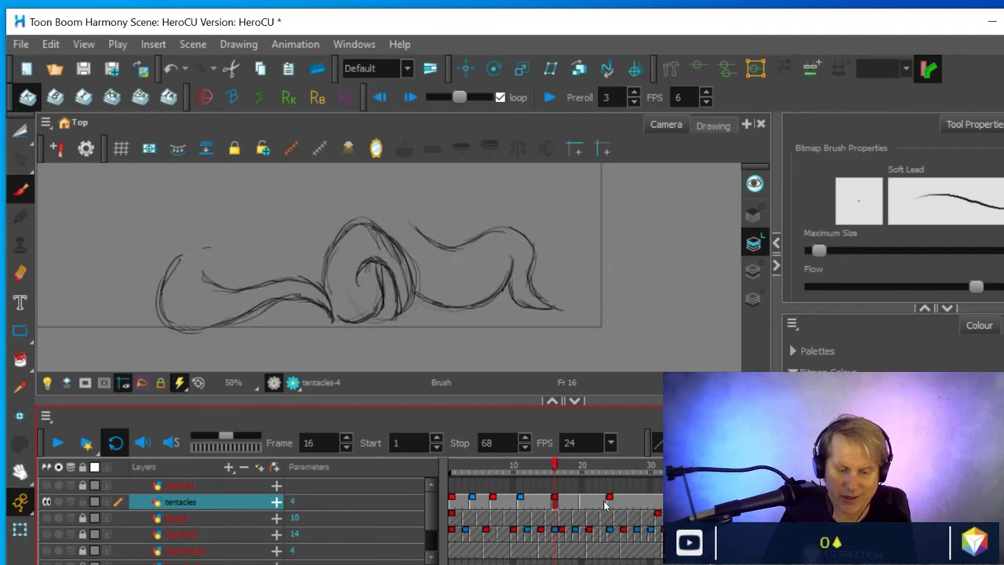
{"action": "left_click", "coordinate": [616, 502]}
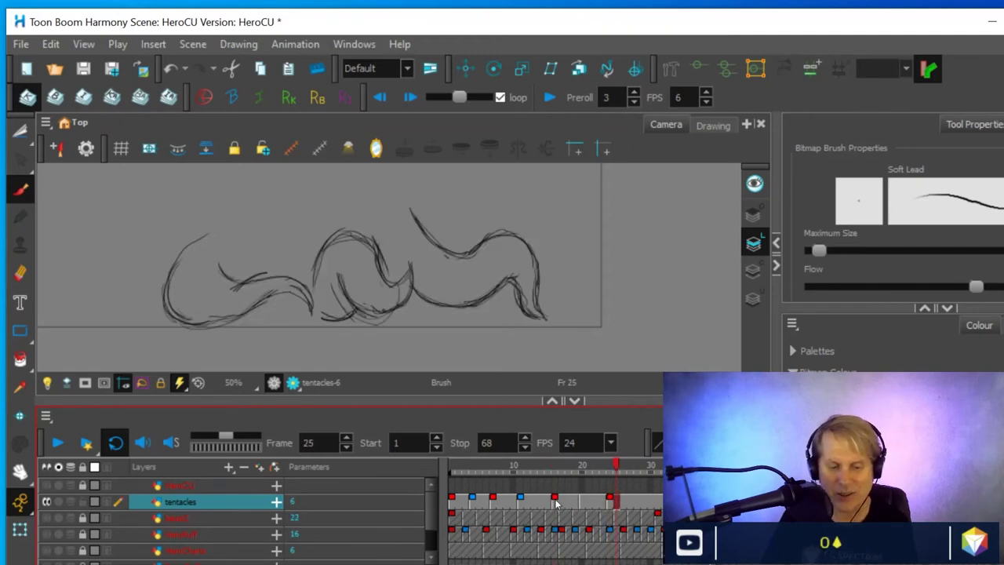
{"action": "left_click", "coordinate": [556, 503]}
{"action": "left_click", "coordinate": [616, 506]}
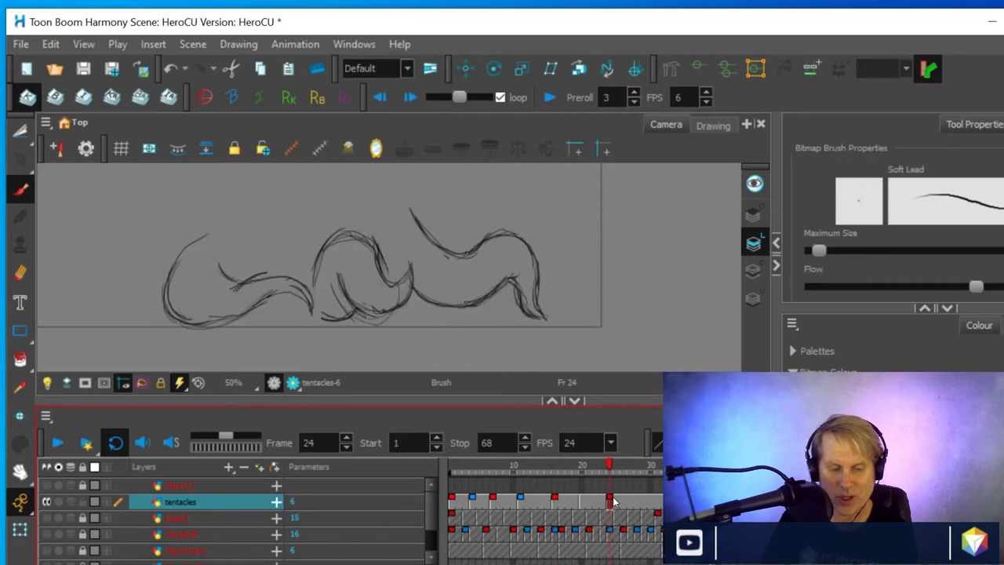
{"action": "left_click", "coordinate": [554, 503]}
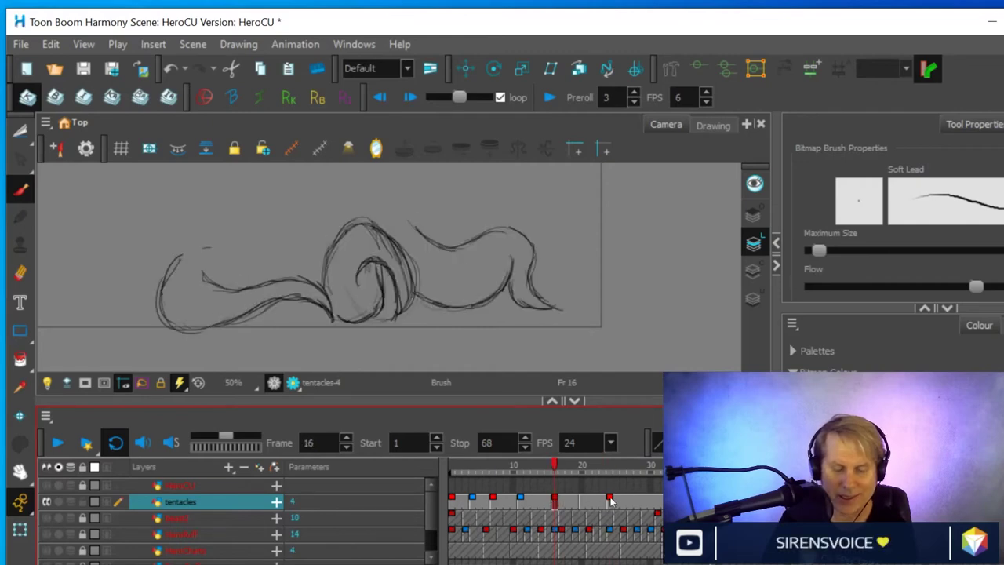
{"action": "left_click", "coordinate": [610, 502]}
{"action": "left_click", "coordinate": [556, 503]}
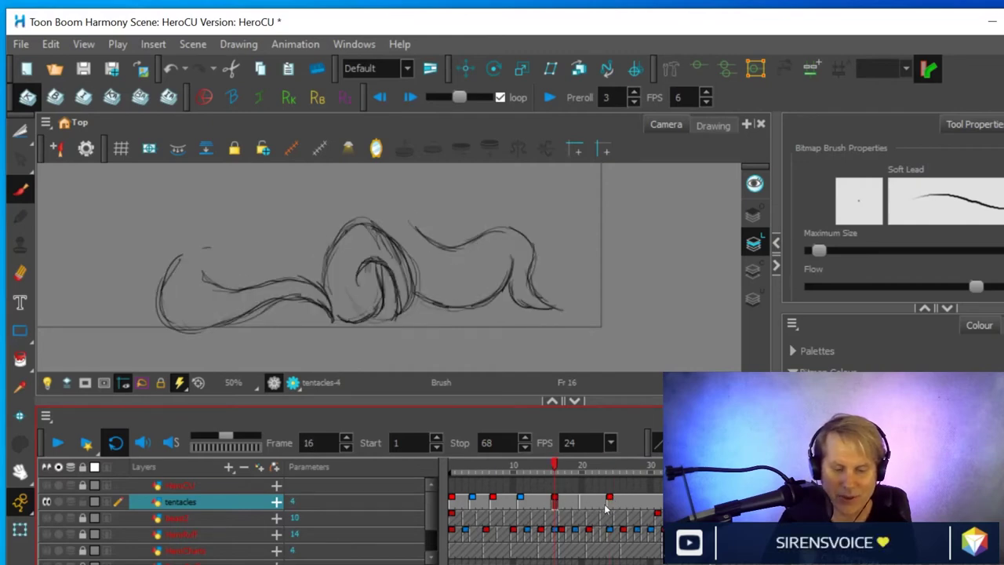
{"action": "left_click", "coordinate": [610, 502]}
{"action": "left_click", "coordinate": [556, 504]}
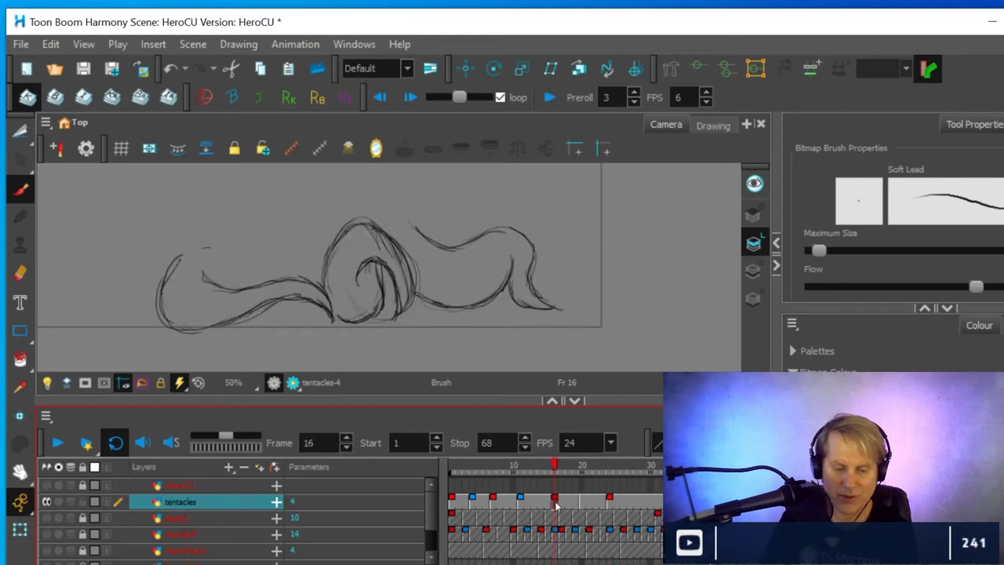
{"action": "left_click", "coordinate": [610, 502]}
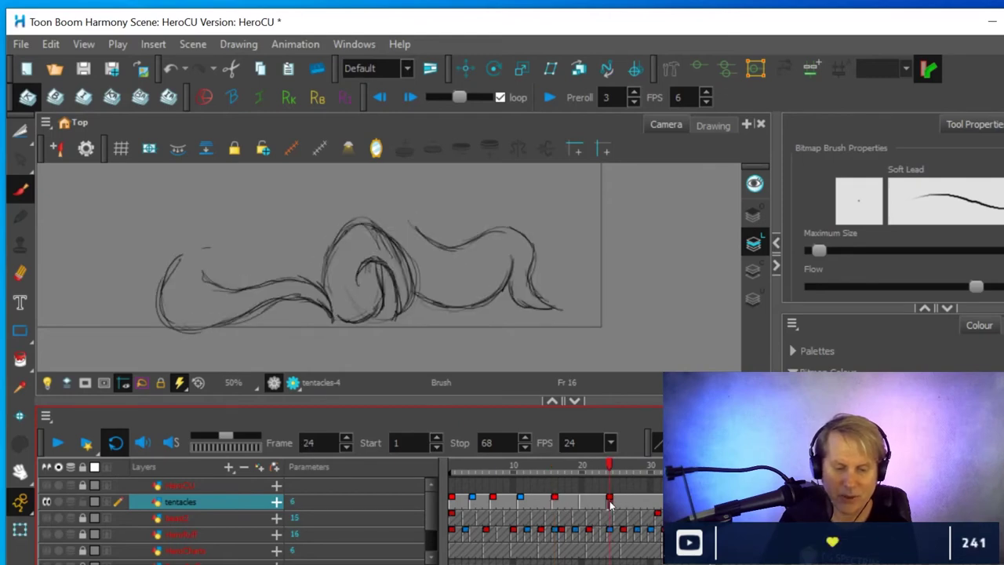
{"action": "left_click", "coordinate": [555, 503]}
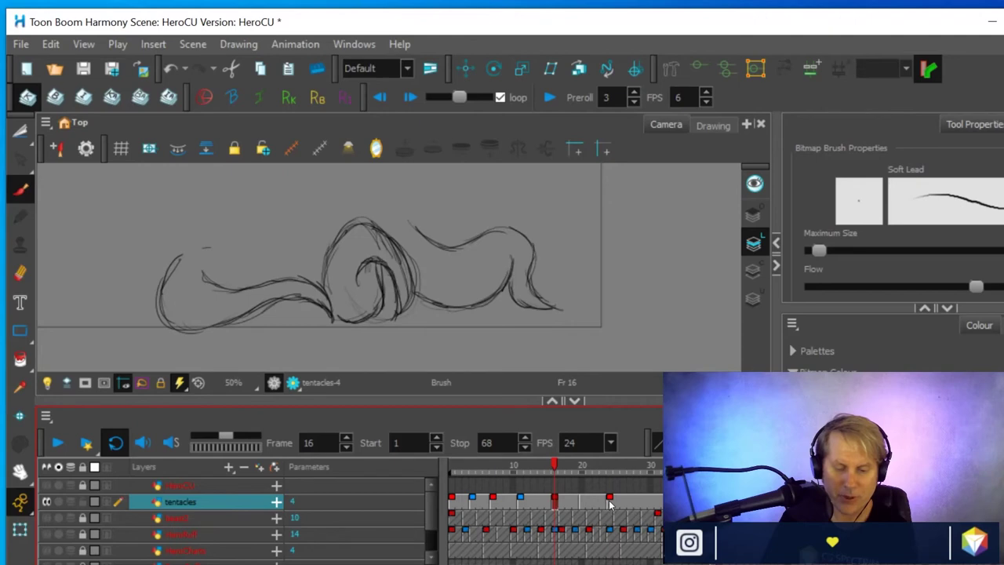
{"action": "left_click", "coordinate": [610, 503]}
{"action": "left_click", "coordinate": [555, 503]}
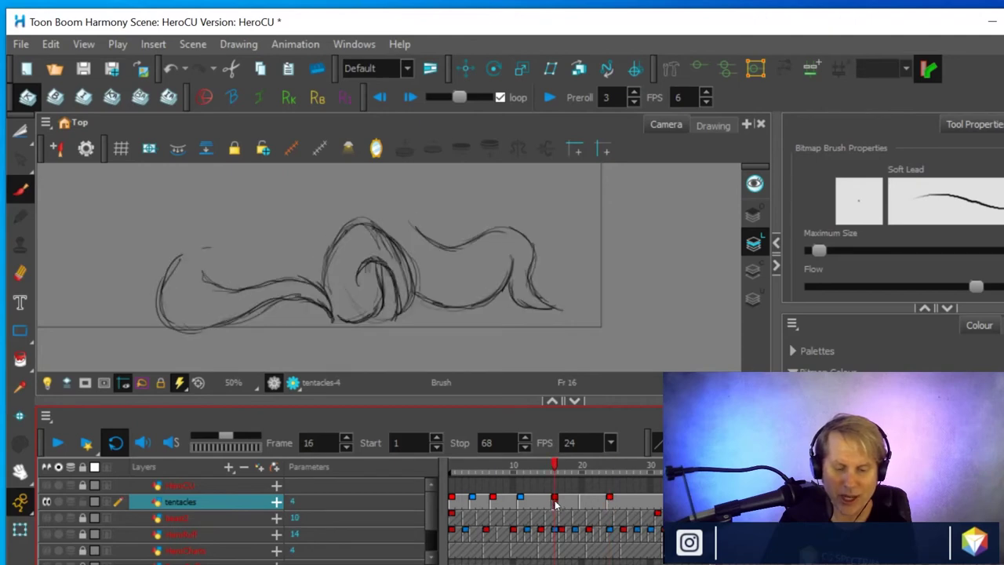
{"action": "left_click", "coordinate": [609, 502]}
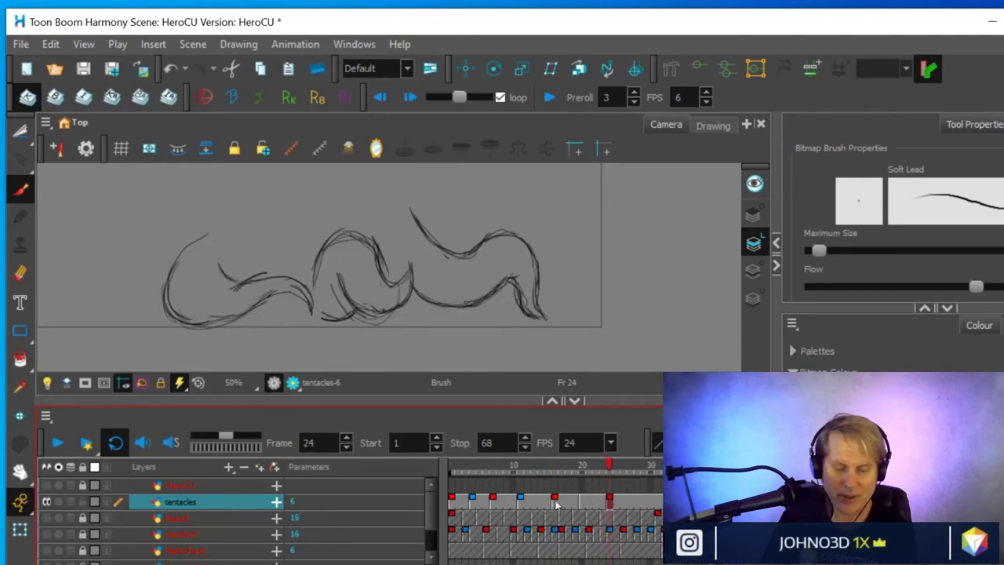
{"action": "left_click", "coordinate": [555, 503]}
{"action": "left_click", "coordinate": [611, 503]}
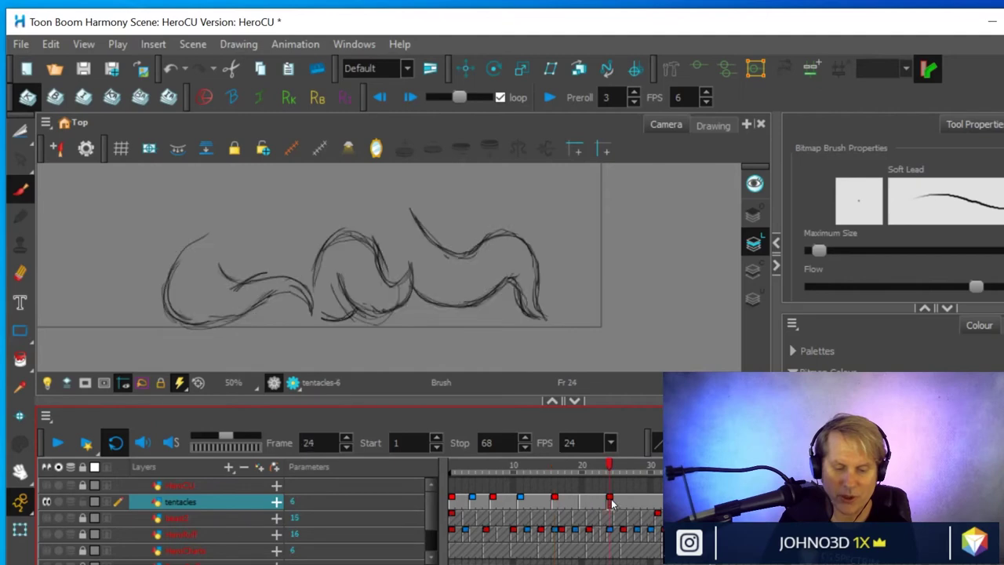
Flip between the tentacles keys at frames 16 and 24 to compare the middle tentacle's curl in both poses
{"action": "left_click", "coordinate": [555, 503]}
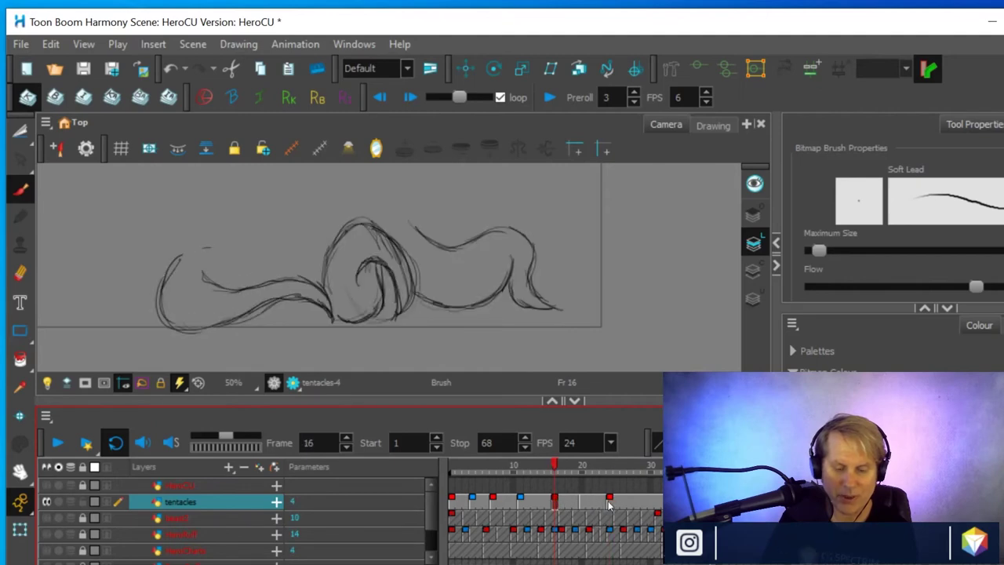
{"action": "left_click", "coordinate": [610, 504]}
{"action": "left_click", "coordinate": [555, 504]}
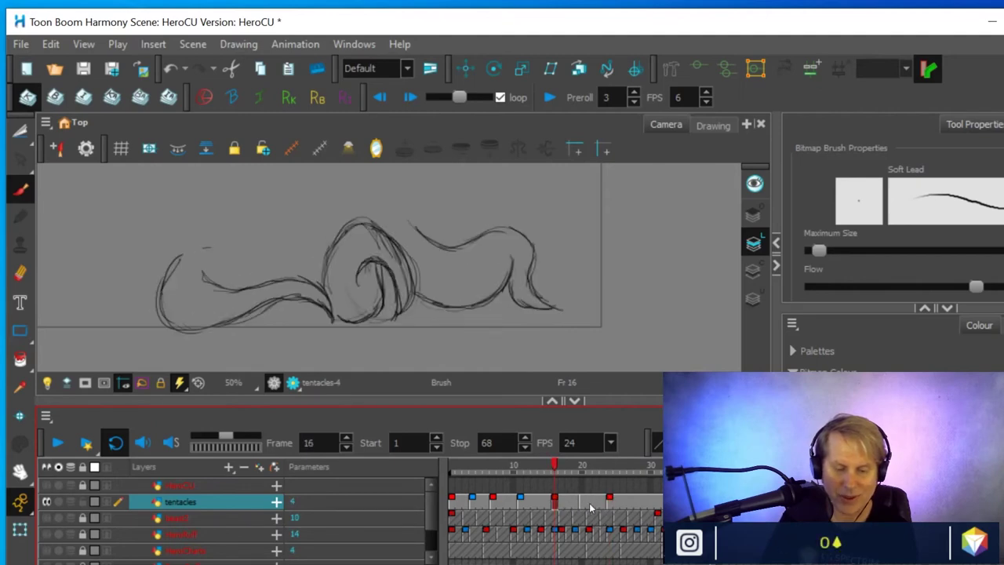
{"action": "left_click", "coordinate": [615, 506]}
{"action": "left_click", "coordinate": [554, 503]}
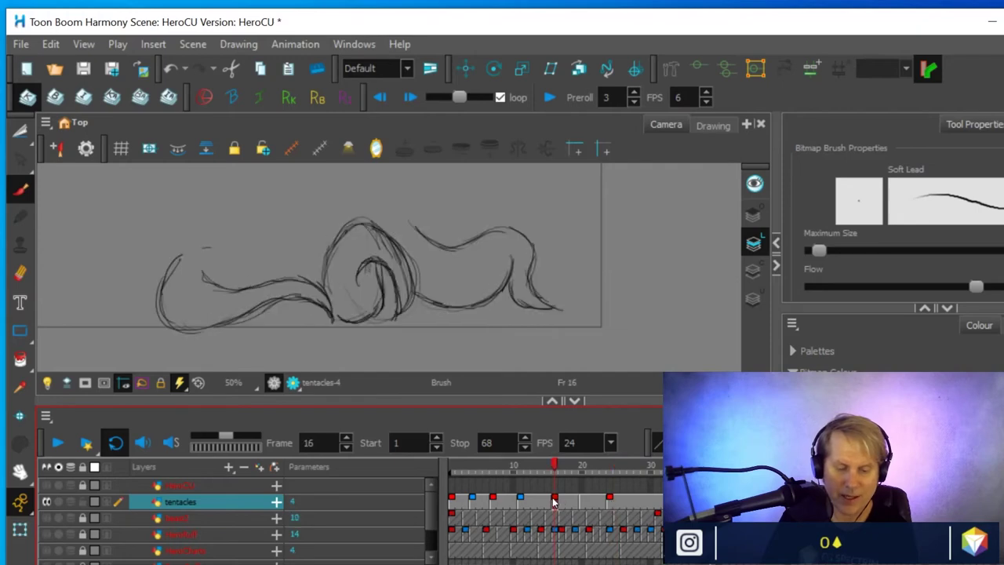
{"action": "left_click", "coordinate": [611, 505]}
{"action": "left_click", "coordinate": [555, 503]}
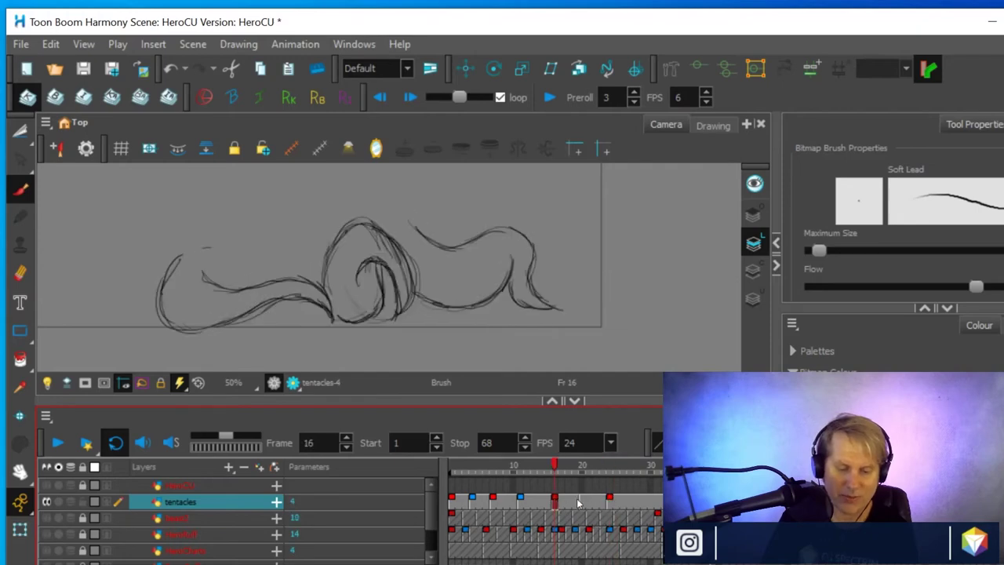
{"action": "left_click", "coordinate": [611, 503]}
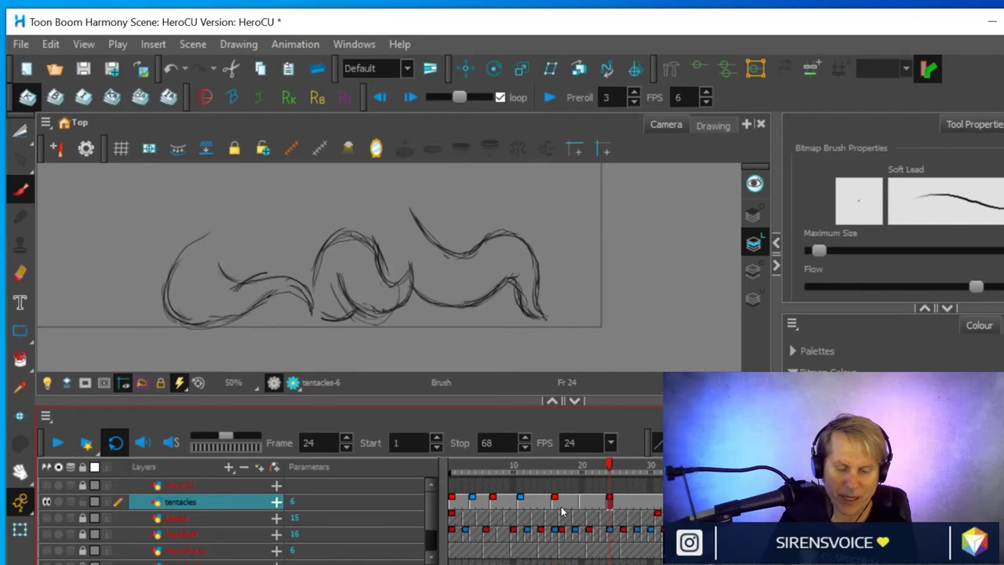
{"action": "left_click", "coordinate": [555, 503]}
{"action": "left_click", "coordinate": [610, 503]}
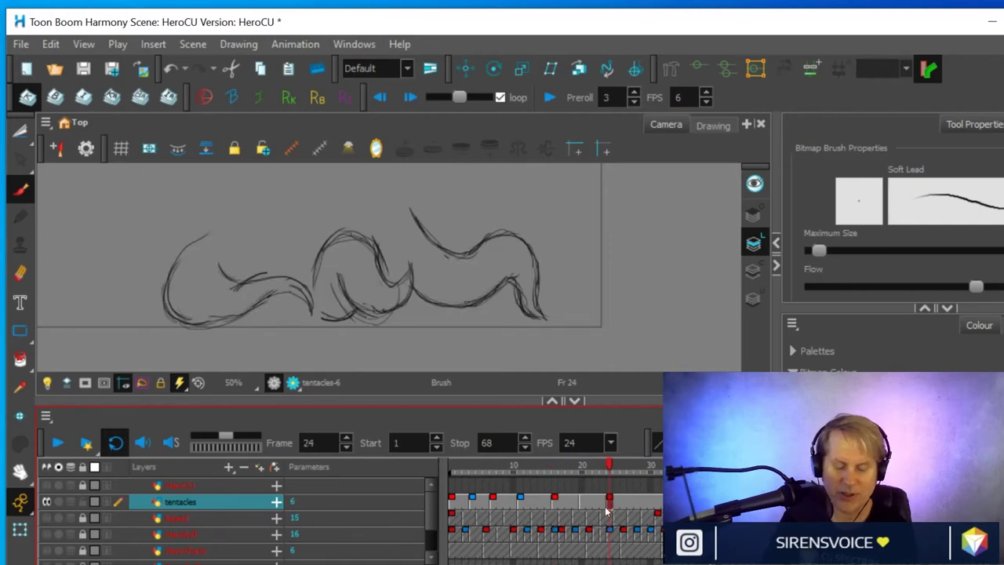
{"action": "left_click", "coordinate": [555, 503]}
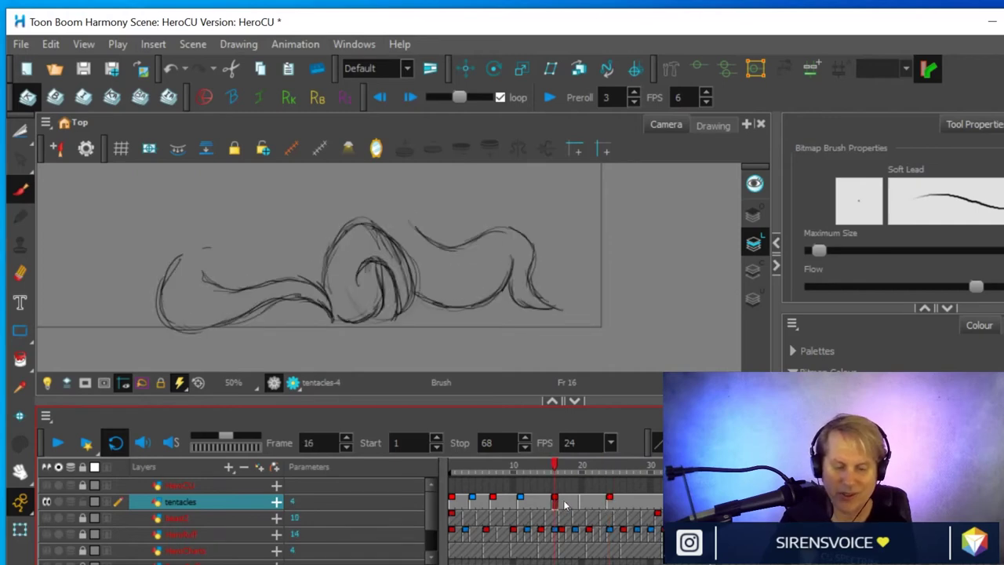
{"action": "left_click", "coordinate": [611, 503]}
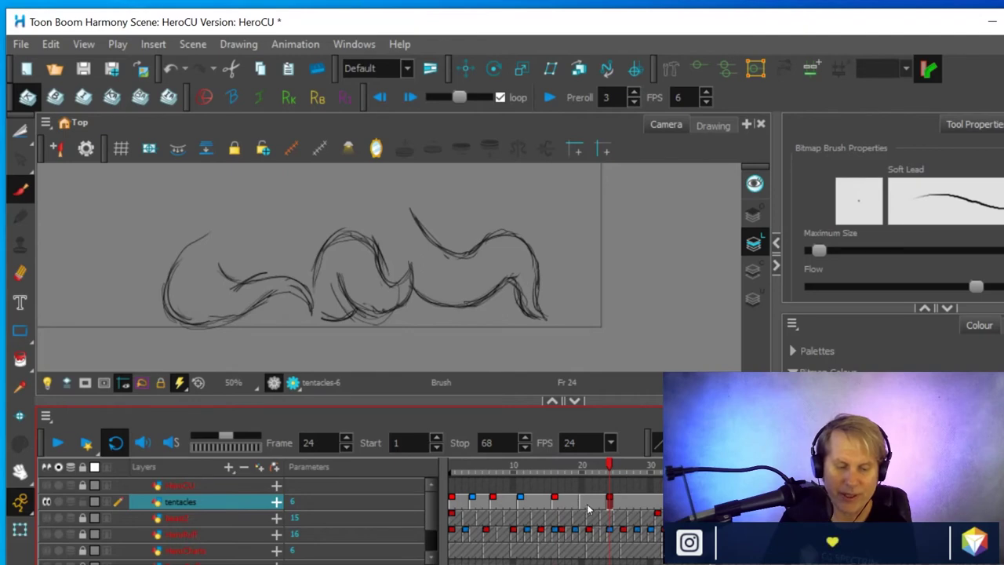
Try sketching the middle tentacle's right side, inner tip and lower curve on the frame 20 drawing with onion skin, checking it without
{"action": "left_click", "coordinate": [582, 500]}
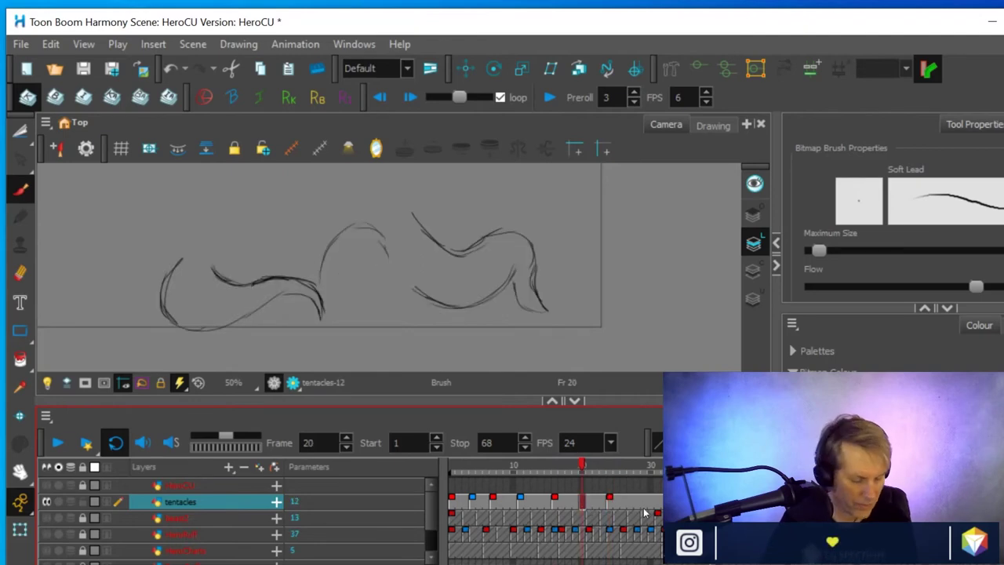
{"action": "key", "text": "alt+o"}
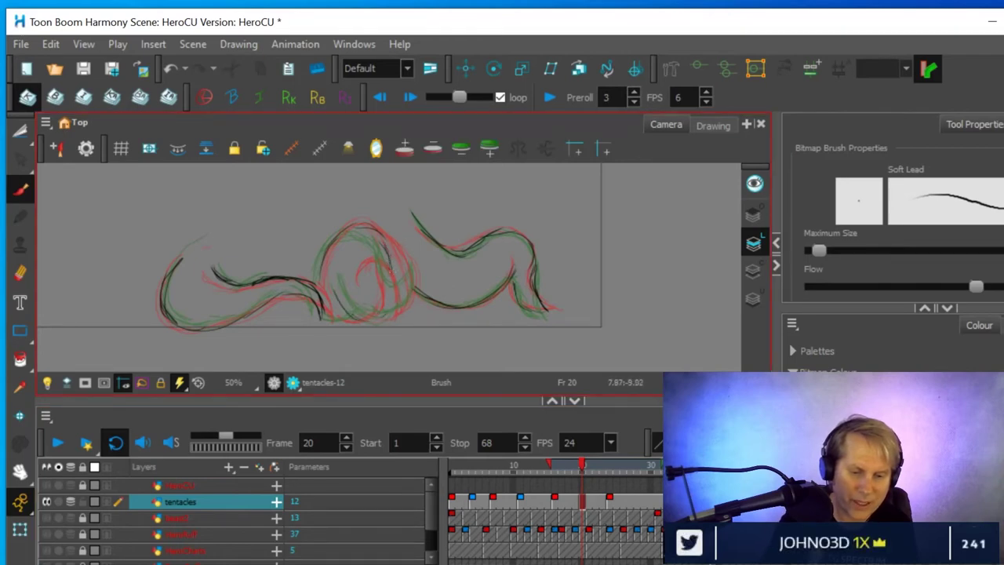
{"action": "left_click_drag", "start_coordinate": [420, 307], "coordinate": [388, 250]}
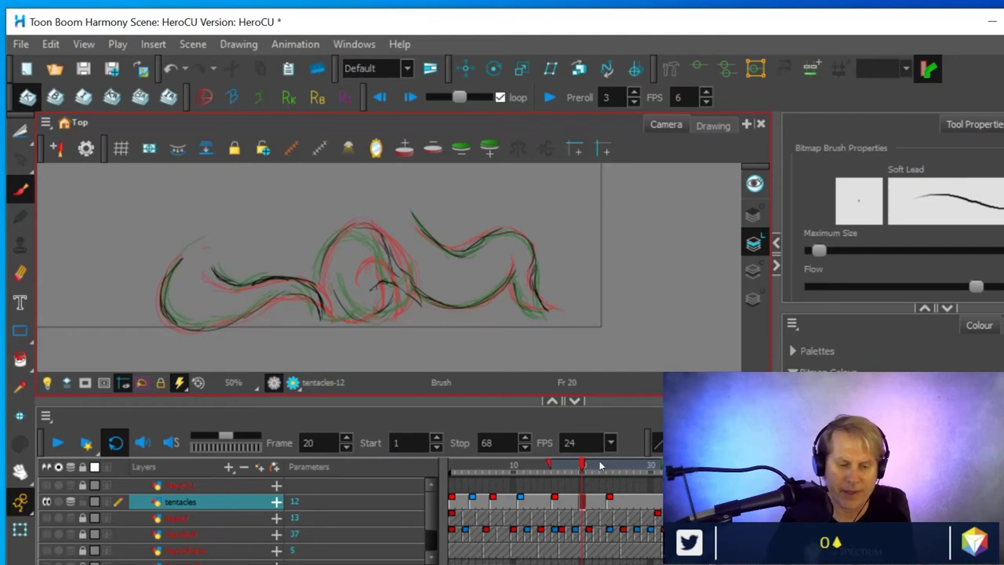
{"action": "key", "text": "alt+o"}
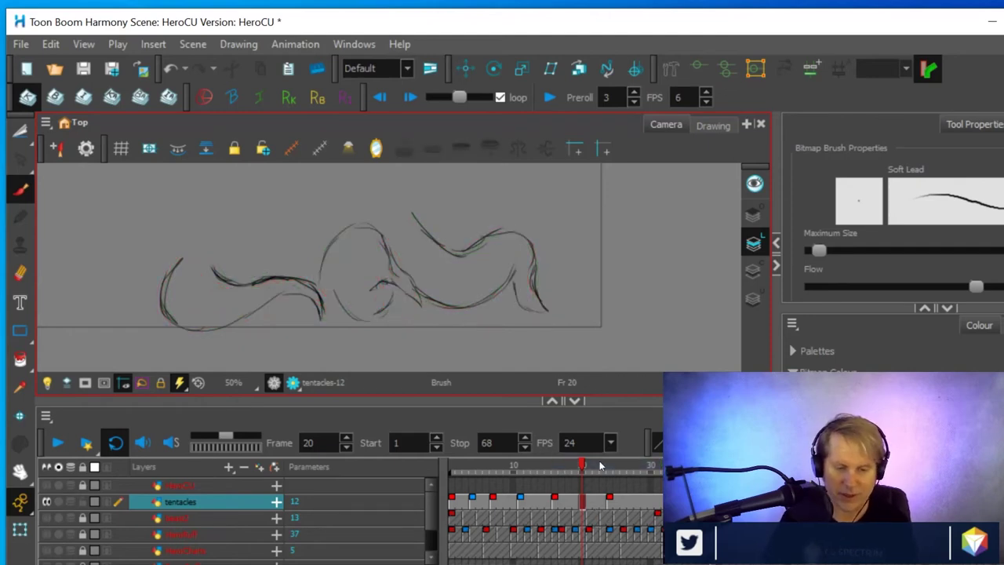
{"action": "mouse_move", "coordinate": [580, 468]}
{"action": "left_mouse_down"}
{"action": "mouse_move", "coordinate": [612, 465]}
{"action": "mouse_move", "coordinate": [564, 475]}
{"action": "mouse_move", "coordinate": [616, 467]}
{"action": "mouse_move", "coordinate": [565, 477]}
{"action": "mouse_move", "coordinate": [583, 477]}
{"action": "left_mouse_up"}
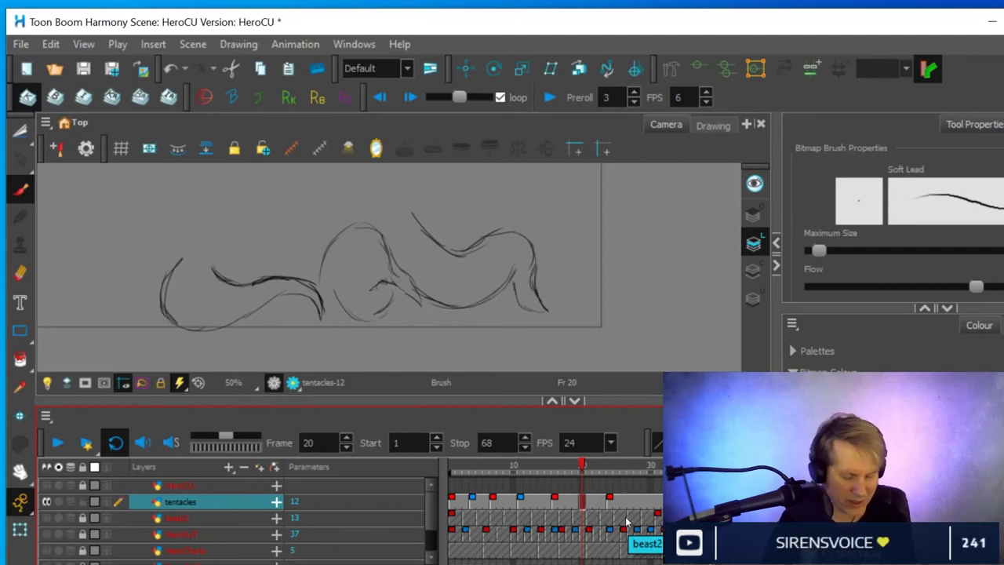
Erase the middle tentacle on the frame 20 drawing and redraw its base, upper arch and curled tip over the onion-skinned keys
{"action": "key", "text": "alt+o"}
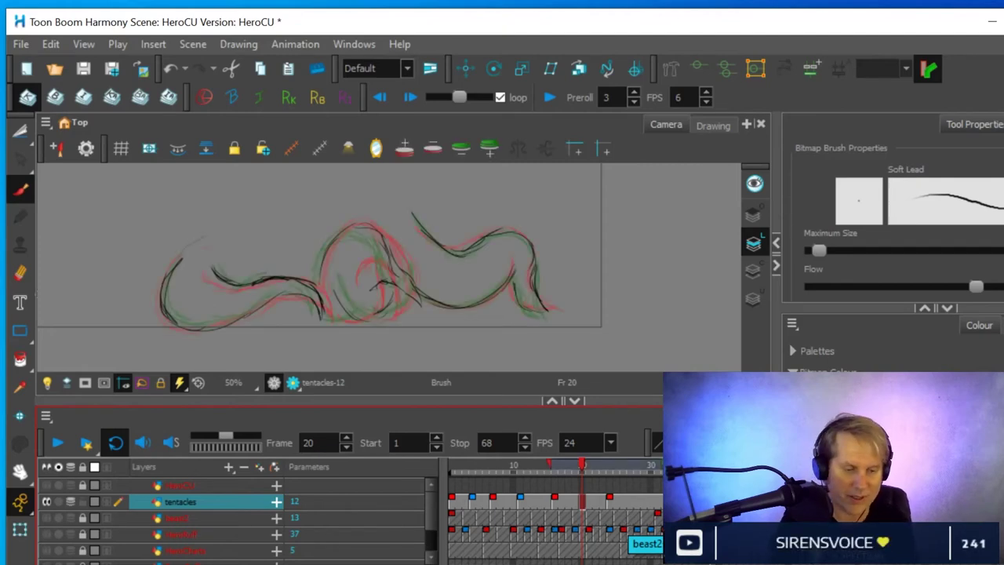
{"action": "left_click", "coordinate": [19, 272]}
{"action": "mouse_move", "coordinate": [378, 286]}
{"action": "left_mouse_down"}
{"action": "mouse_move", "coordinate": [416, 296]}
{"action": "mouse_move", "coordinate": [369, 221]}
{"action": "mouse_move", "coordinate": [393, 268]}
{"action": "mouse_move", "coordinate": [370, 290]}
{"action": "mouse_move", "coordinate": [380, 291]}
{"action": "mouse_move", "coordinate": [354, 316]}
{"action": "left_mouse_up"}
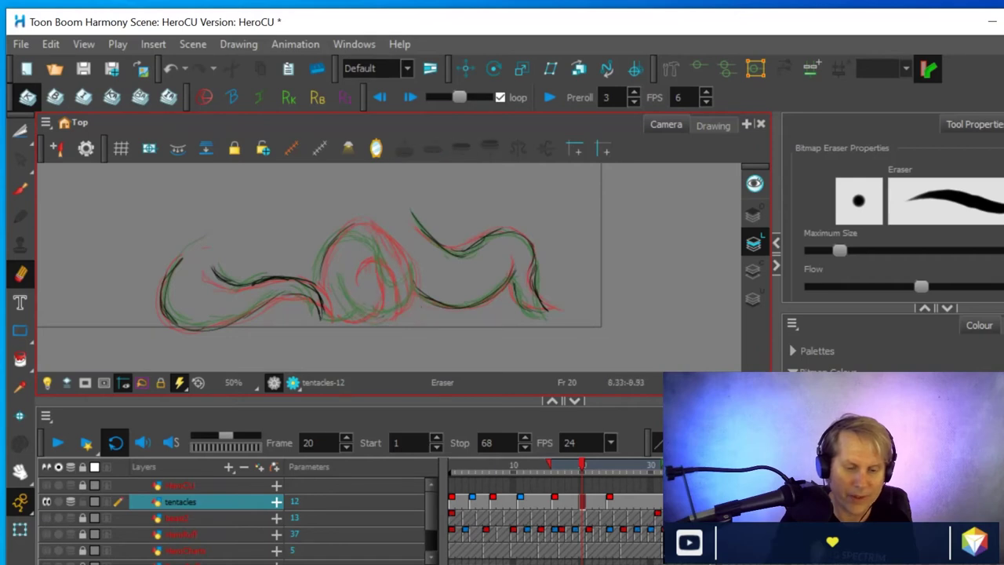
{"action": "left_click", "coordinate": [22, 190]}
{"action": "left_click_drag", "start_coordinate": [329, 312], "coordinate": [352, 317]}
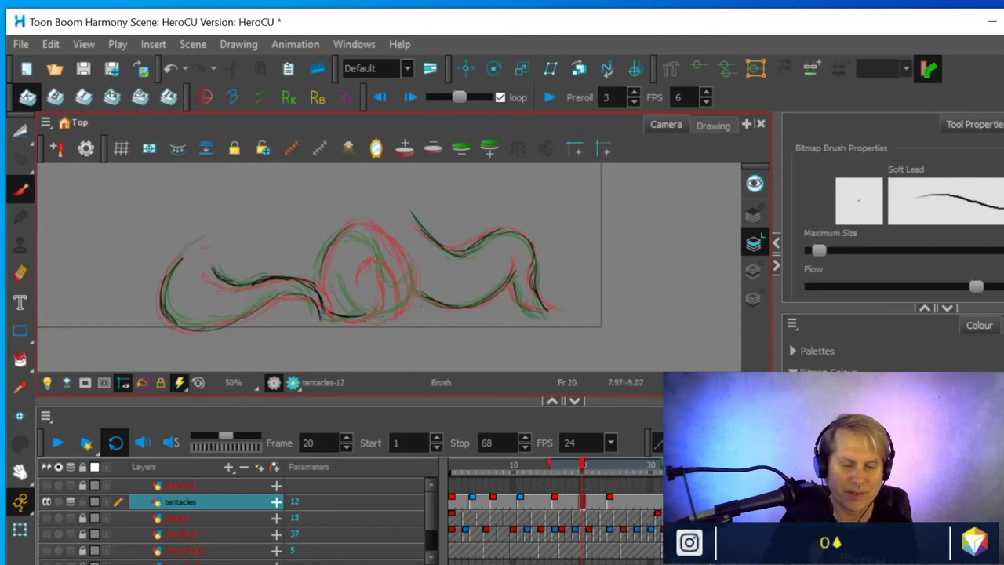
{"action": "mouse_move", "coordinate": [408, 252]}
{"action": "left_mouse_down"}
{"action": "mouse_move", "coordinate": [377, 236]}
{"action": "mouse_move", "coordinate": [367, 244]}
{"action": "mouse_move", "coordinate": [408, 251]}
{"action": "mouse_move", "coordinate": [382, 290]}
{"action": "mouse_move", "coordinate": [380, 270]}
{"action": "mouse_move", "coordinate": [358, 315]}
{"action": "left_mouse_up"}
{"action": "mouse_move", "coordinate": [386, 265]}
{"action": "left_mouse_down"}
{"action": "mouse_move", "coordinate": [371, 245]}
{"action": "mouse_move", "coordinate": [356, 275]}
{"action": "mouse_move", "coordinate": [358, 287]}
{"action": "mouse_move", "coordinate": [388, 238]}
{"action": "mouse_move", "coordinate": [410, 252]}
{"action": "mouse_move", "coordinate": [413, 264]}
{"action": "mouse_move", "coordinate": [394, 261]}
{"action": "mouse_move", "coordinate": [406, 275]}
{"action": "mouse_move", "coordinate": [400, 242]}
{"action": "mouse_move", "coordinate": [408, 247]}
{"action": "mouse_move", "coordinate": [386, 261]}
{"action": "mouse_move", "coordinate": [411, 273]}
{"action": "left_mouse_up"}
{"action": "mouse_move", "coordinate": [375, 229]}
{"action": "left_mouse_down"}
{"action": "mouse_move", "coordinate": [345, 226]}
{"action": "mouse_move", "coordinate": [336, 239]}
{"action": "left_mouse_up"}
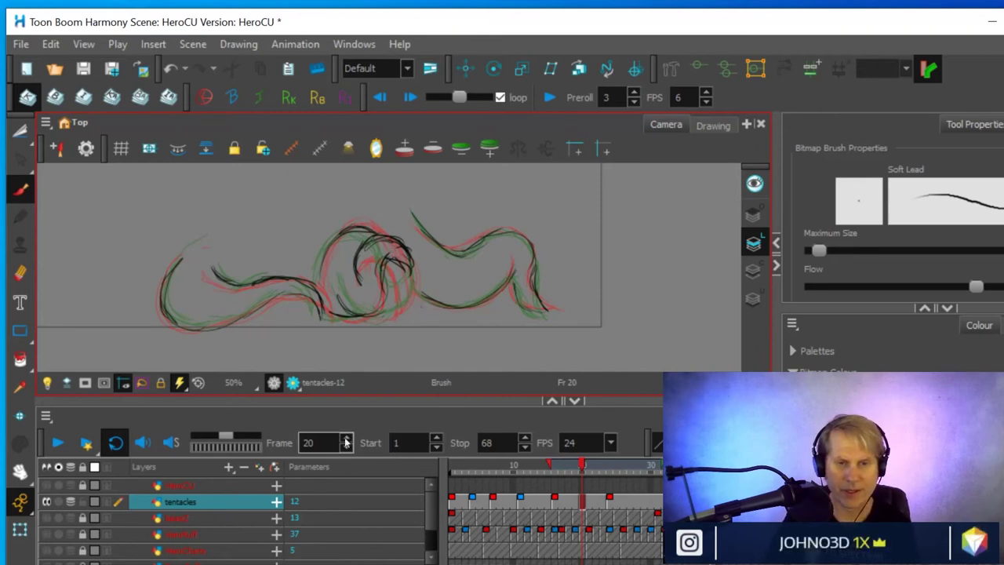
Erase the middle tentacle's curled tip and resketch it as a tip bending back inside the arch, with a rounded lower edge
{"action": "mouse_move", "coordinate": [582, 465]}
{"action": "left_mouse_down"}
{"action": "mouse_move", "coordinate": [620, 465]}
{"action": "mouse_move", "coordinate": [581, 466]}
{"action": "mouse_move", "coordinate": [615, 466]}
{"action": "mouse_move", "coordinate": [601, 468]}
{"action": "left_mouse_up"}
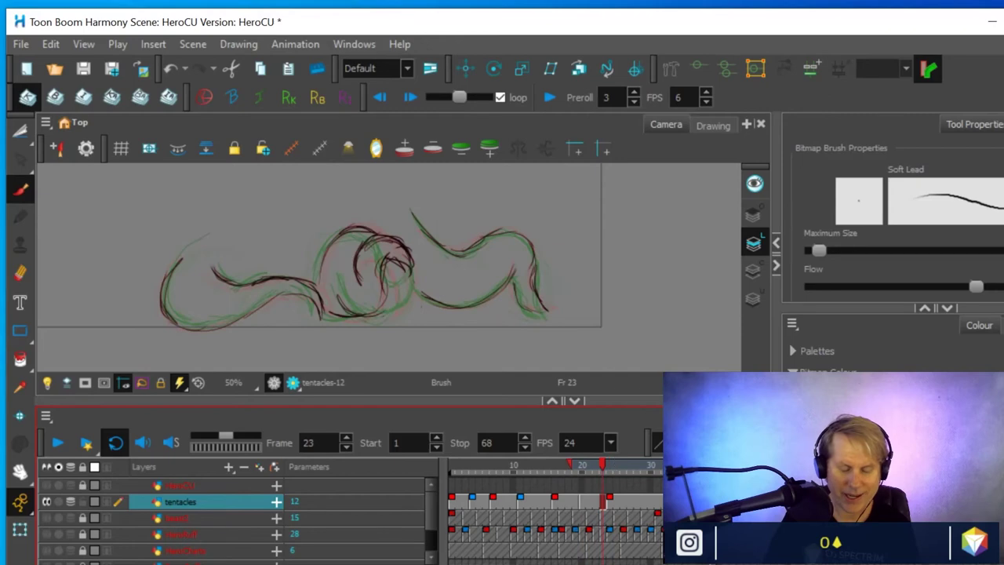
{"action": "left_click", "coordinate": [20, 272]}
{"action": "mouse_move", "coordinate": [353, 269]}
{"action": "left_mouse_down"}
{"action": "mouse_move", "coordinate": [364, 244]}
{"action": "mouse_move", "coordinate": [366, 256]}
{"action": "mouse_move", "coordinate": [398, 240]}
{"action": "mouse_move", "coordinate": [384, 237]}
{"action": "mouse_move", "coordinate": [377, 261]}
{"action": "left_mouse_up"}
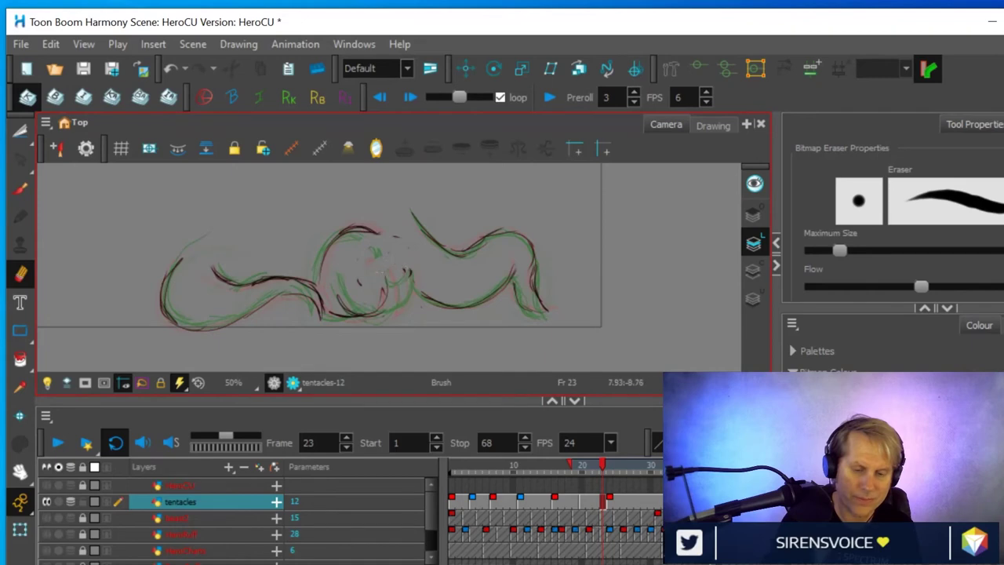
{"action": "key", "text": "alt+b"}
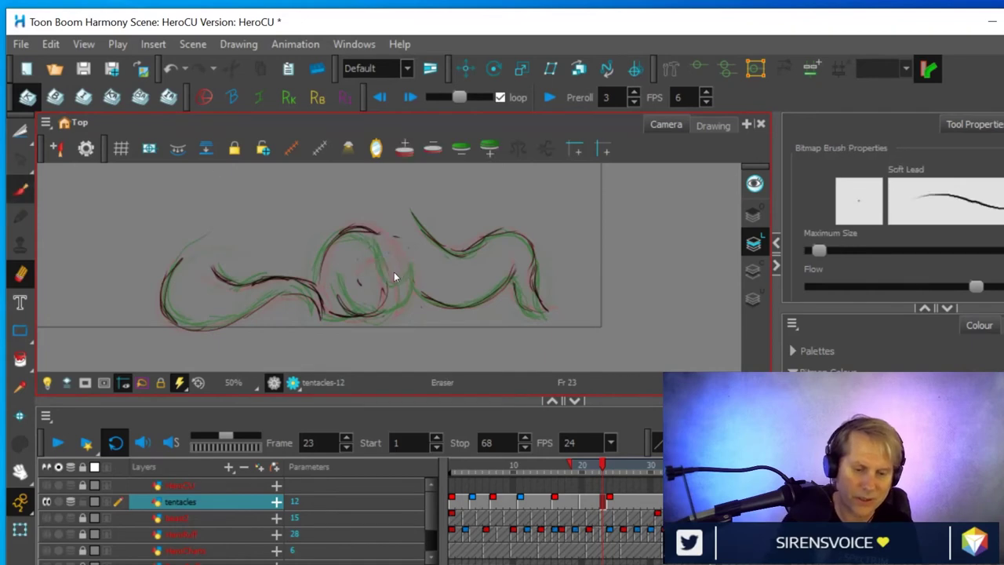
{"action": "left_click_drag", "start_coordinate": [405, 259], "coordinate": [364, 284]}
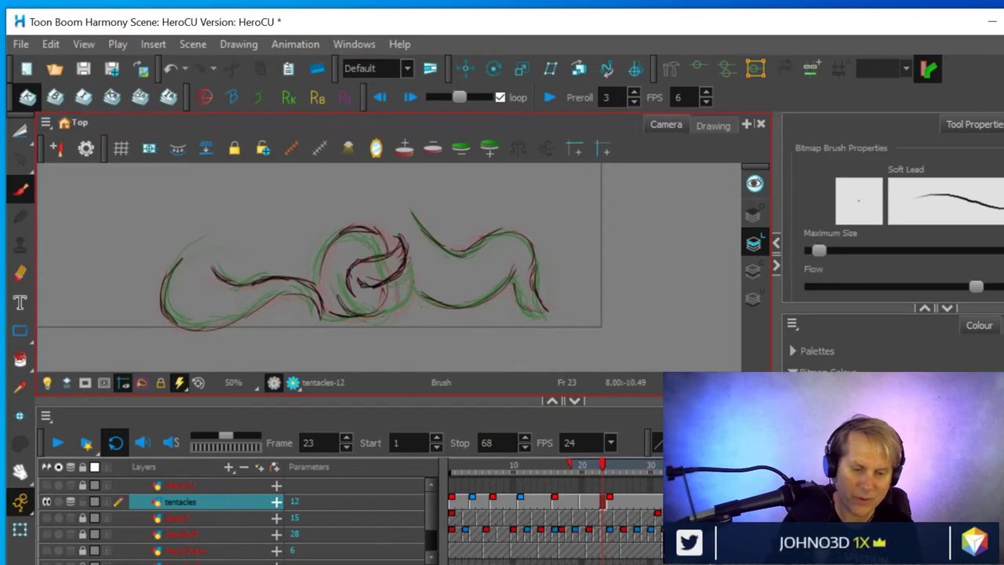
{"action": "mouse_move", "coordinate": [395, 279]}
{"action": "left_mouse_down"}
{"action": "mouse_move", "coordinate": [389, 304]}
{"action": "mouse_move", "coordinate": [370, 316]}
{"action": "left_mouse_up"}
{"action": "key", "text": "alt+o"}
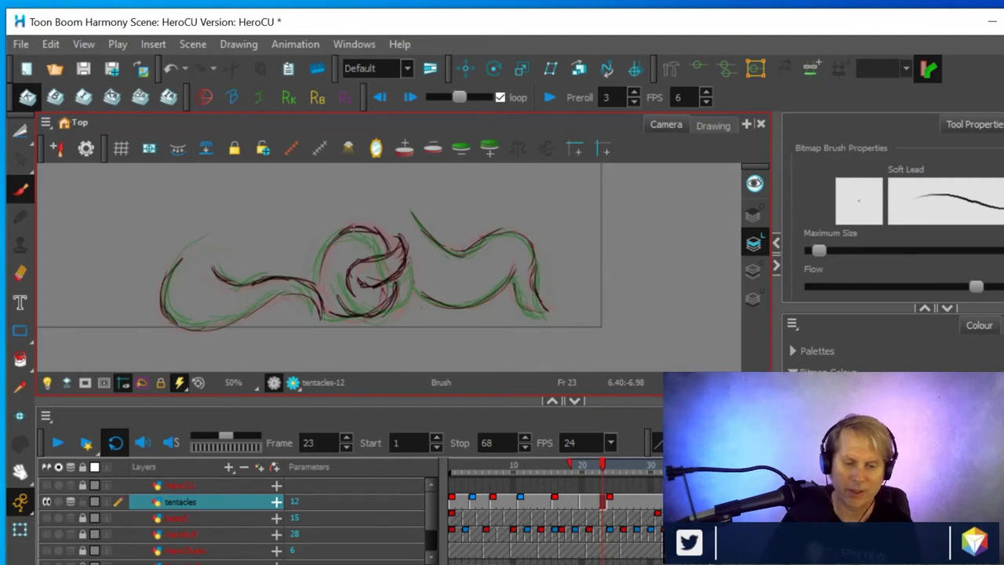
Return to frame 20 and erase the bent tip's lines inside the middle tentacle, keeping the outer arch and lower curve
{"action": "left_click", "coordinate": [594, 464]}
{"action": "mouse_move", "coordinate": [592, 465]}
{"action": "left_mouse_down"}
{"action": "mouse_move", "coordinate": [576, 464]}
{"action": "mouse_move", "coordinate": [612, 460]}
{"action": "mouse_move", "coordinate": [571, 463]}
{"action": "mouse_move", "coordinate": [619, 460]}
{"action": "mouse_move", "coordinate": [560, 463]}
{"action": "mouse_move", "coordinate": [609, 463]}
{"action": "mouse_move", "coordinate": [583, 463]}
{"action": "left_mouse_up"}
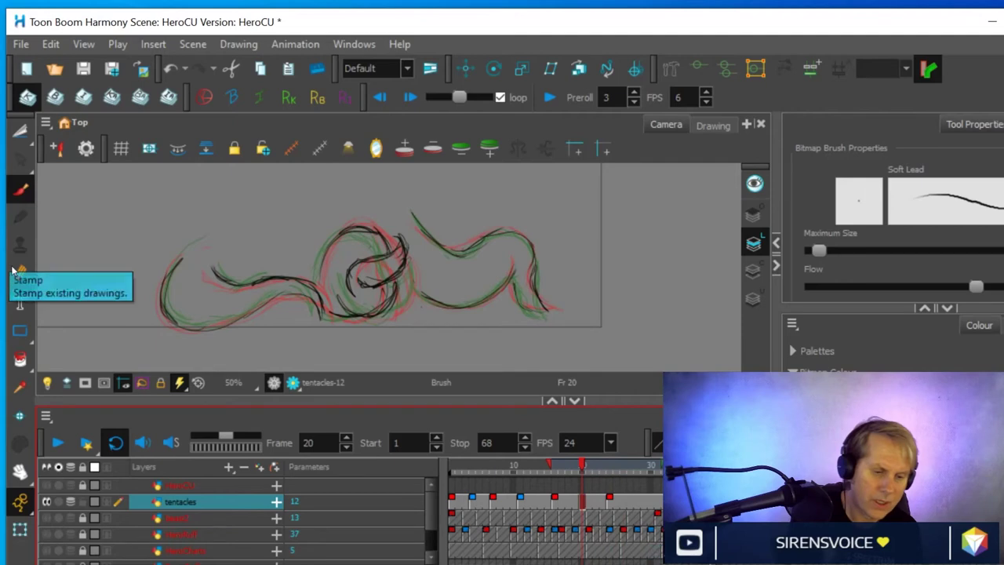
{"action": "mouse_move", "coordinate": [374, 261]}
{"action": "left_mouse_down"}
{"action": "mouse_move", "coordinate": [399, 245]}
{"action": "mouse_move", "coordinate": [402, 264]}
{"action": "left_mouse_up"}
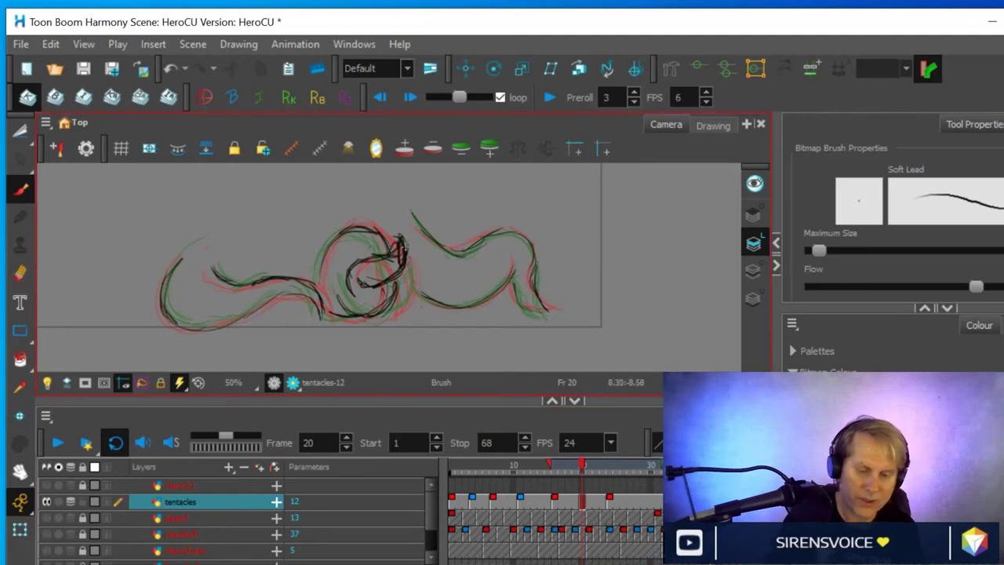
{"action": "left_click", "coordinate": [21, 272]}
{"action": "key", "text": "alt+e"}
{"action": "mouse_move", "coordinate": [396, 237]}
{"action": "left_mouse_down"}
{"action": "mouse_move", "coordinate": [398, 263]}
{"action": "mouse_move", "coordinate": [387, 279]}
{"action": "mouse_move", "coordinate": [366, 271]}
{"action": "mouse_move", "coordinate": [402, 254]}
{"action": "left_mouse_up"}
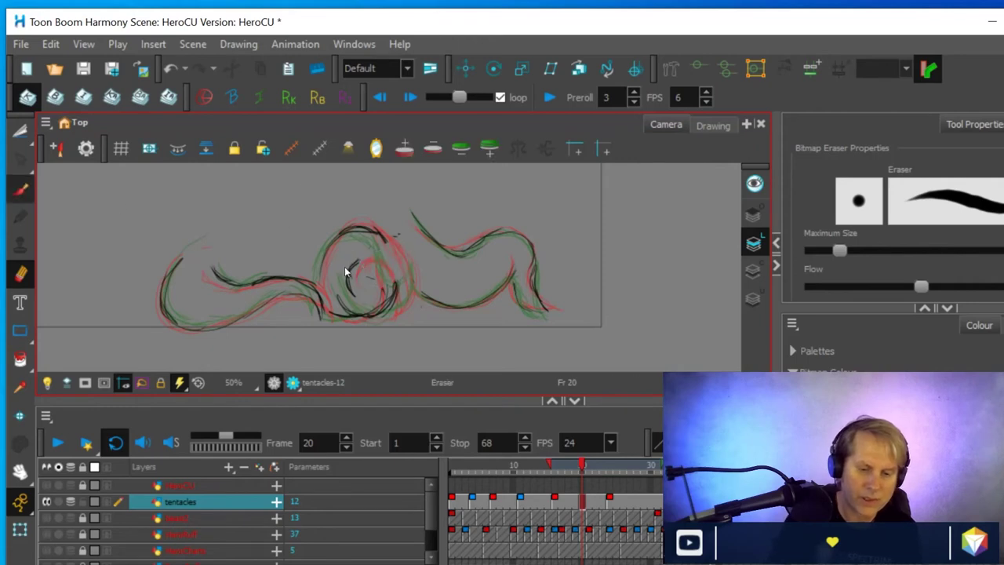
Redraw the middle tentacle's inside on the frame 20 drawing as a tight spiral, erasing stray marks along its left edge
{"action": "key", "text": "alt+b"}
{"action": "mouse_move", "coordinate": [361, 249]}
{"action": "left_mouse_down"}
{"action": "mouse_move", "coordinate": [390, 251]}
{"action": "mouse_move", "coordinate": [343, 292]}
{"action": "mouse_move", "coordinate": [352, 307]}
{"action": "left_mouse_up"}
{"action": "mouse_move", "coordinate": [345, 263]}
{"action": "left_mouse_down"}
{"action": "mouse_move", "coordinate": [388, 243]}
{"action": "mouse_move", "coordinate": [404, 274]}
{"action": "mouse_move", "coordinate": [390, 266]}
{"action": "mouse_move", "coordinate": [396, 287]}
{"action": "mouse_move", "coordinate": [364, 315]}
{"action": "left_mouse_up"}
{"action": "key", "text": "alt+e"}
{"action": "mouse_move", "coordinate": [347, 277]}
{"action": "left_mouse_down"}
{"action": "mouse_move", "coordinate": [356, 261]}
{"action": "mouse_move", "coordinate": [383, 297]}
{"action": "mouse_move", "coordinate": [351, 272]}
{"action": "left_mouse_up"}
{"action": "key", "text": "alt+b"}
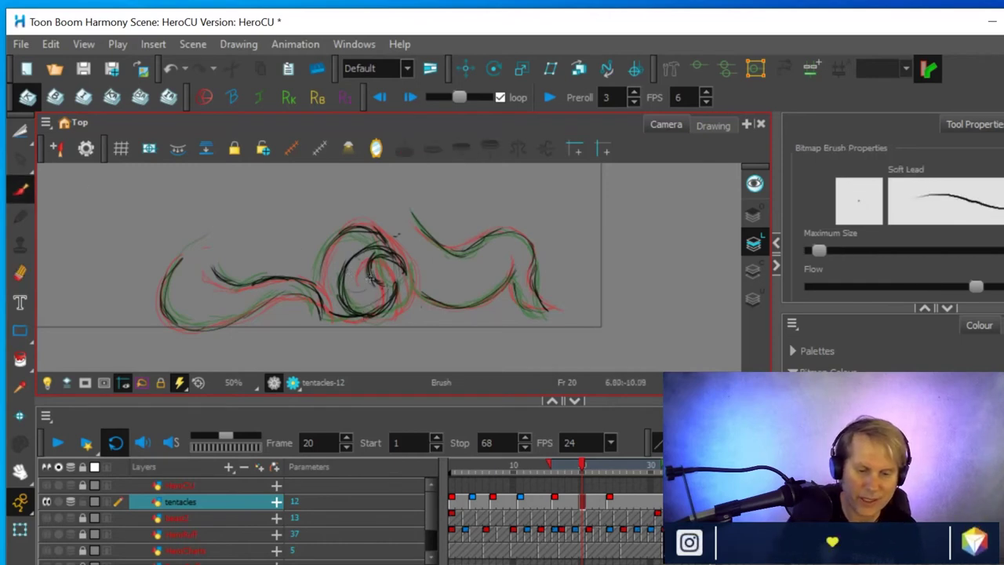
Sketch light cross-contour lines around the middle tentacle's spiral and across its upper arch on the frame 20 drawing
{"action": "left_click_drag", "start_coordinate": [371, 277], "coordinate": [362, 264]}
{"action": "left_click_drag", "start_coordinate": [380, 299], "coordinate": [401, 275]}
{"action": "mouse_move", "coordinate": [341, 254]}
{"action": "left_mouse_down"}
{"action": "mouse_move", "coordinate": [323, 283]}
{"action": "mouse_move", "coordinate": [364, 227]}
{"action": "left_mouse_up"}
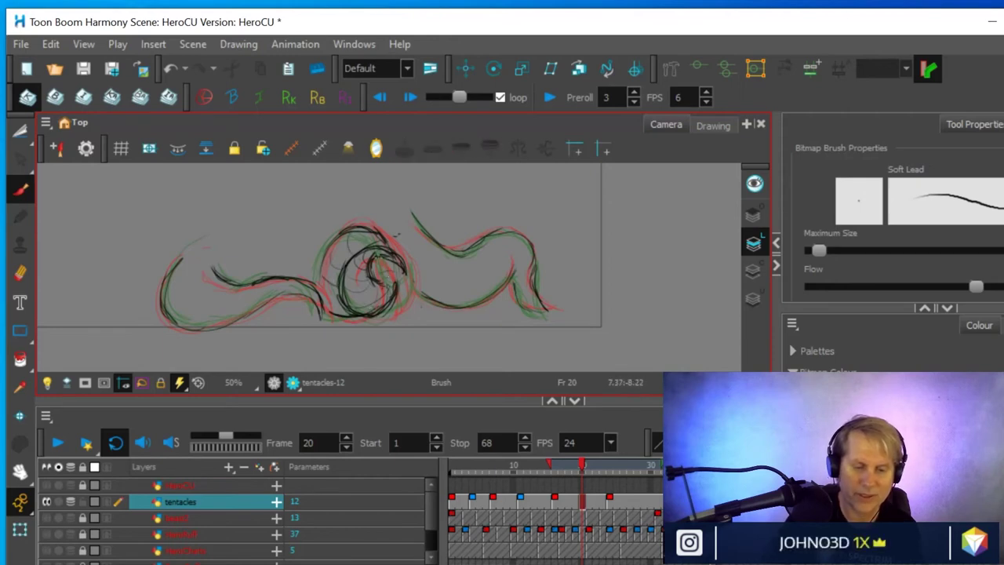
Scrub through the motion, mark the frame 20 tentacles drawing as a breakdown, and create an empty drawing at frame 29
{"action": "mouse_move", "coordinate": [581, 464]}
{"action": "left_mouse_down"}
{"action": "mouse_move", "coordinate": [609, 463]}
{"action": "mouse_move", "coordinate": [578, 464]}
{"action": "mouse_move", "coordinate": [596, 463]}
{"action": "left_mouse_up"}
{"action": "left_click_drag", "start_coordinate": [647, 457], "coordinate": [581, 470]}
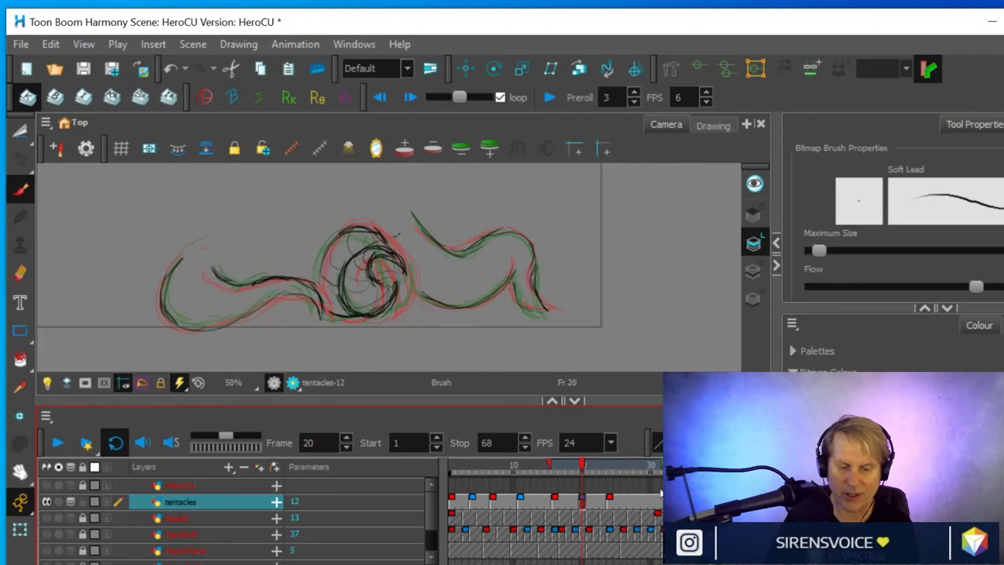
{"action": "left_click", "coordinate": [641, 503]}
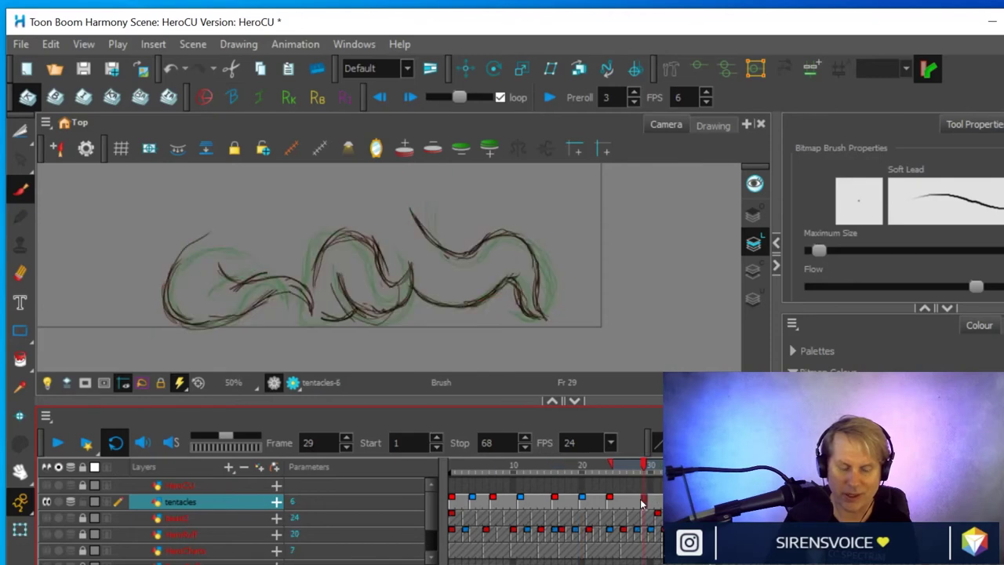
{"action": "right_click", "coordinate": [641, 503]}
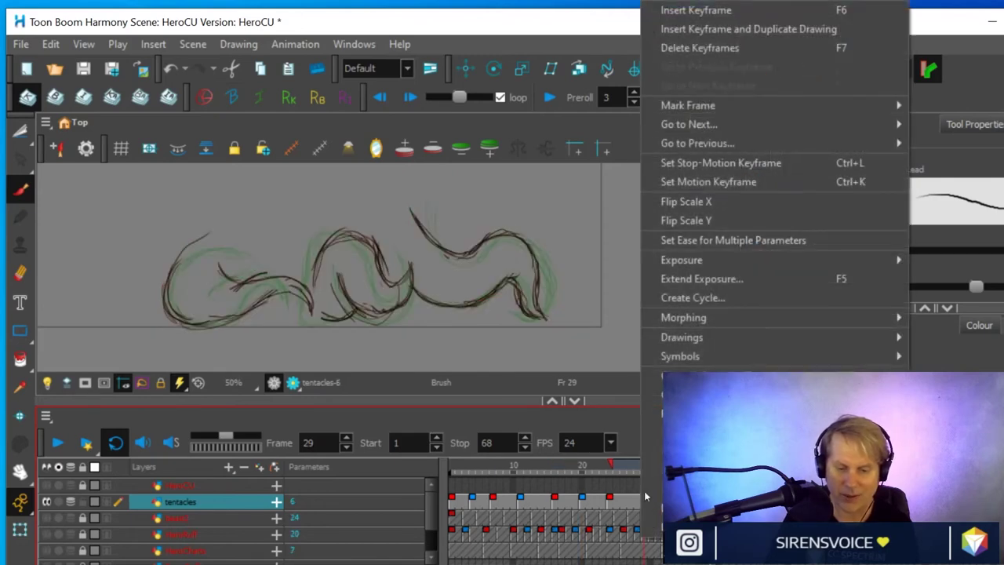
{"action": "mouse_move", "coordinate": [678, 338]}
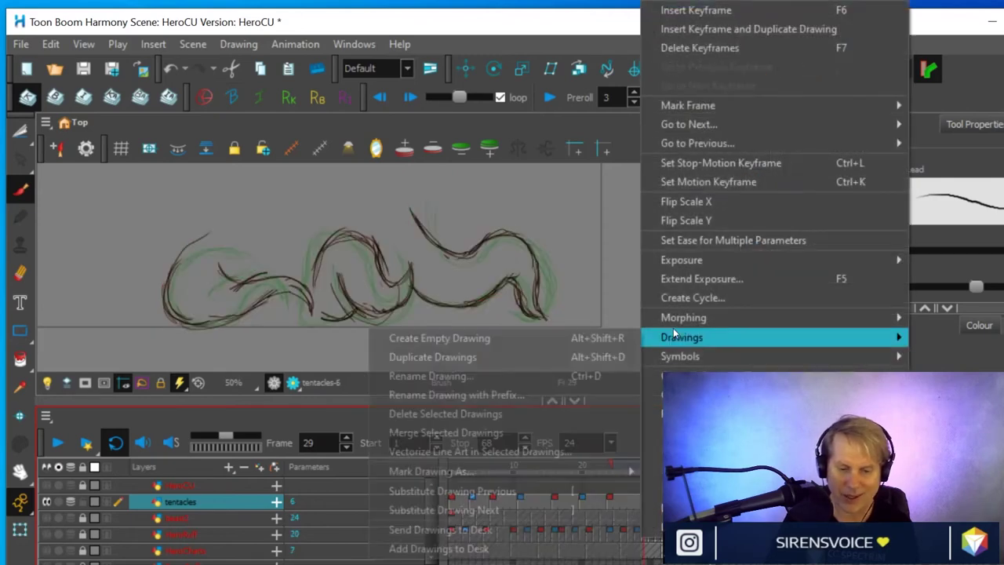
{"action": "left_click", "coordinate": [524, 340]}
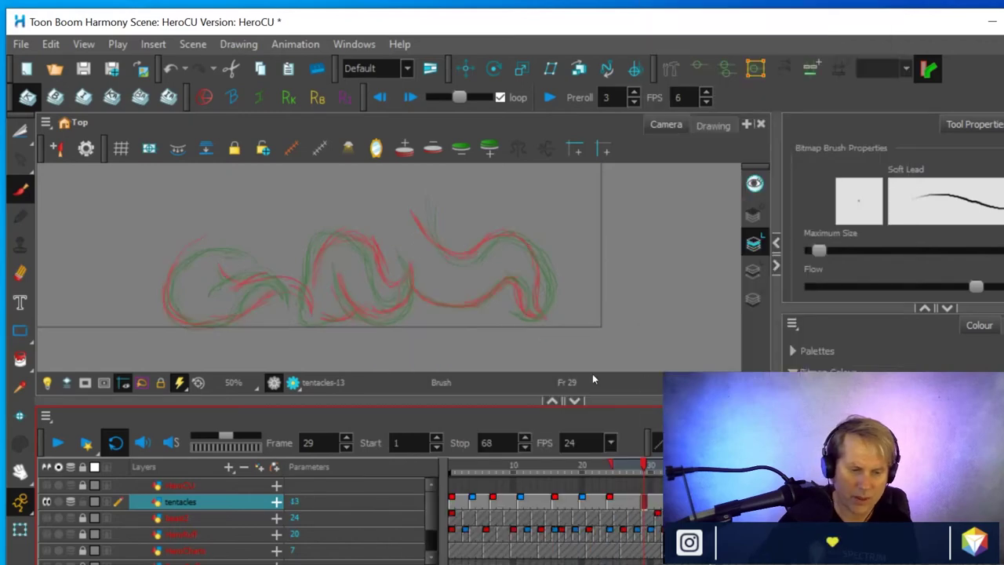
Sketch the left tentacle's outer curve, underside and inner wavy edge on the frame 29 drawing, between the onion-skinned keys
{"action": "left_click_drag", "start_coordinate": [168, 292], "coordinate": [184, 261]}
{"action": "mouse_move", "coordinate": [182, 313]}
{"action": "left_mouse_down"}
{"action": "mouse_move", "coordinate": [190, 249]}
{"action": "mouse_move", "coordinate": [210, 241]}
{"action": "left_mouse_up"}
{"action": "mouse_move", "coordinate": [177, 314]}
{"action": "left_mouse_down"}
{"action": "mouse_move", "coordinate": [229, 315]}
{"action": "mouse_move", "coordinate": [273, 285]}
{"action": "mouse_move", "coordinate": [248, 300]}
{"action": "mouse_move", "coordinate": [278, 287]}
{"action": "mouse_move", "coordinate": [298, 304]}
{"action": "mouse_move", "coordinate": [237, 315]}
{"action": "left_mouse_up"}
{"action": "left_click_drag", "start_coordinate": [271, 277], "coordinate": [298, 305]}
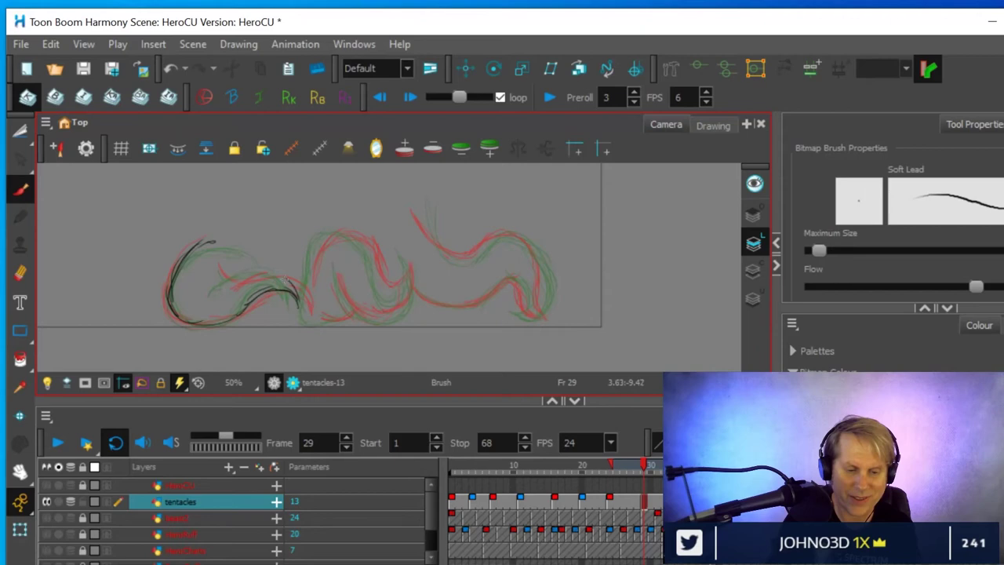
{"action": "mouse_move", "coordinate": [215, 293]}
{"action": "left_mouse_down"}
{"action": "mouse_move", "coordinate": [246, 276]}
{"action": "mouse_move", "coordinate": [288, 275]}
{"action": "mouse_move", "coordinate": [299, 300]}
{"action": "left_mouse_up"}
{"action": "mouse_move", "coordinate": [261, 273]}
{"action": "left_mouse_down"}
{"action": "mouse_move", "coordinate": [232, 287]}
{"action": "mouse_move", "coordinate": [289, 281]}
{"action": "mouse_move", "coordinate": [258, 275]}
{"action": "left_mouse_up"}
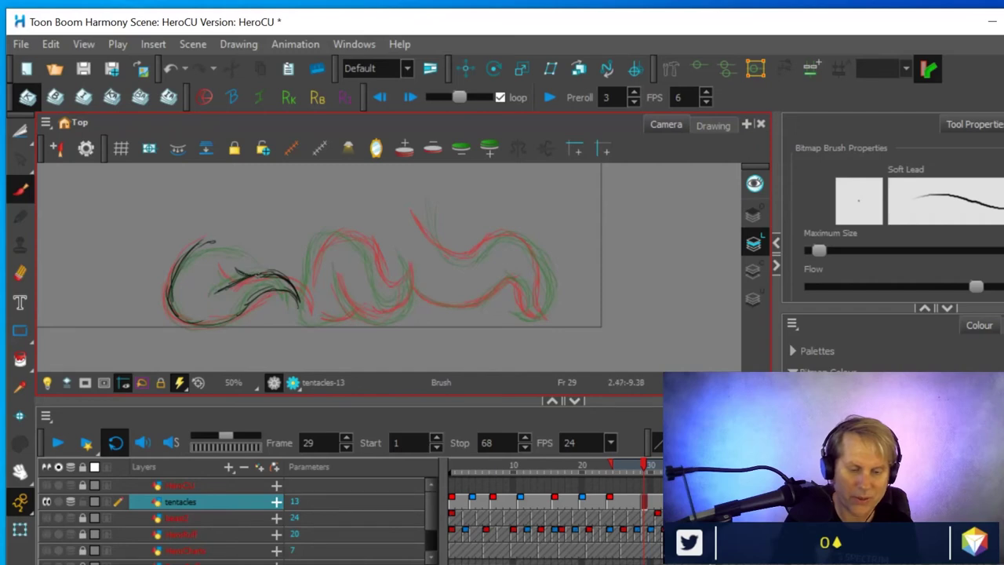
Sketch the middle tentacle's arch, trough and base, and the right tentacle's underside, on the frame 29 drawing between the onion-skinned keys
{"action": "mouse_move", "coordinate": [304, 302]}
{"action": "left_mouse_down"}
{"action": "mouse_move", "coordinate": [322, 240]}
{"action": "mouse_move", "coordinate": [366, 241]}
{"action": "mouse_move", "coordinate": [374, 282]}
{"action": "left_mouse_up"}
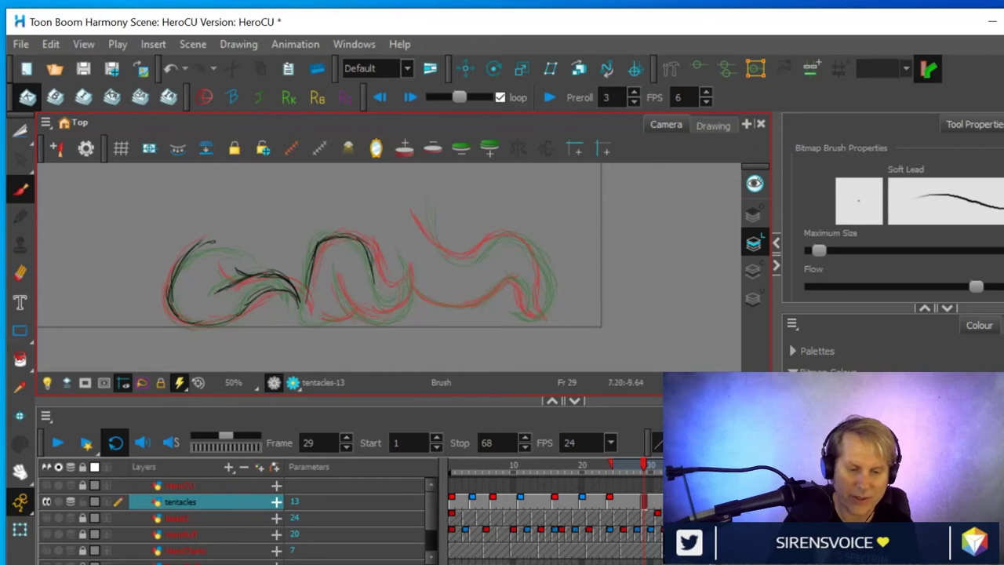
{"action": "mouse_move", "coordinate": [406, 268]}
{"action": "left_mouse_down"}
{"action": "mouse_move", "coordinate": [389, 290]}
{"action": "mouse_move", "coordinate": [400, 262]}
{"action": "left_mouse_up"}
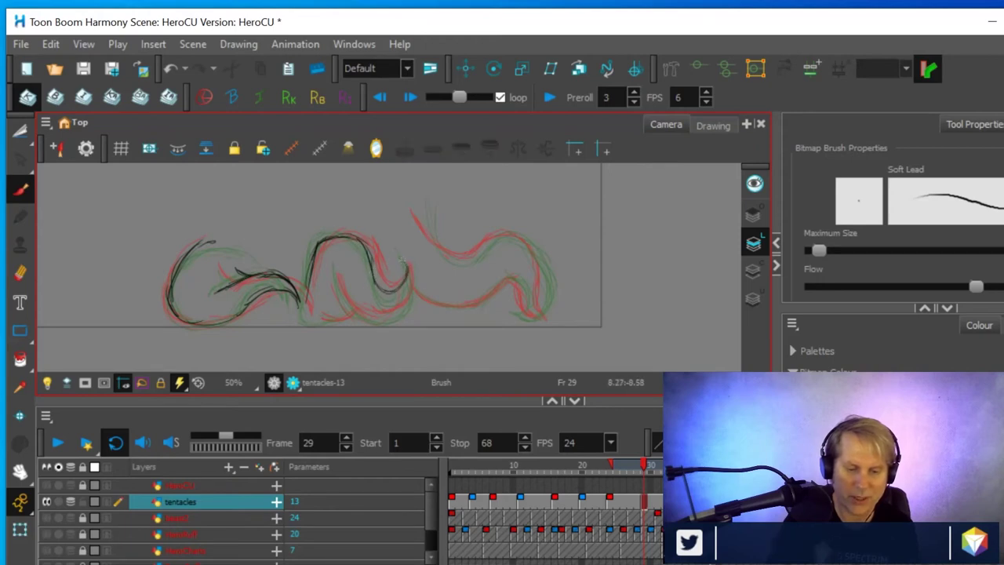
{"action": "mouse_move", "coordinate": [409, 295]}
{"action": "left_mouse_down"}
{"action": "mouse_move", "coordinate": [364, 308]}
{"action": "mouse_move", "coordinate": [364, 322]}
{"action": "mouse_move", "coordinate": [333, 273]}
{"action": "mouse_move", "coordinate": [362, 316]}
{"action": "mouse_move", "coordinate": [402, 304]}
{"action": "mouse_move", "coordinate": [317, 320]}
{"action": "left_mouse_up"}
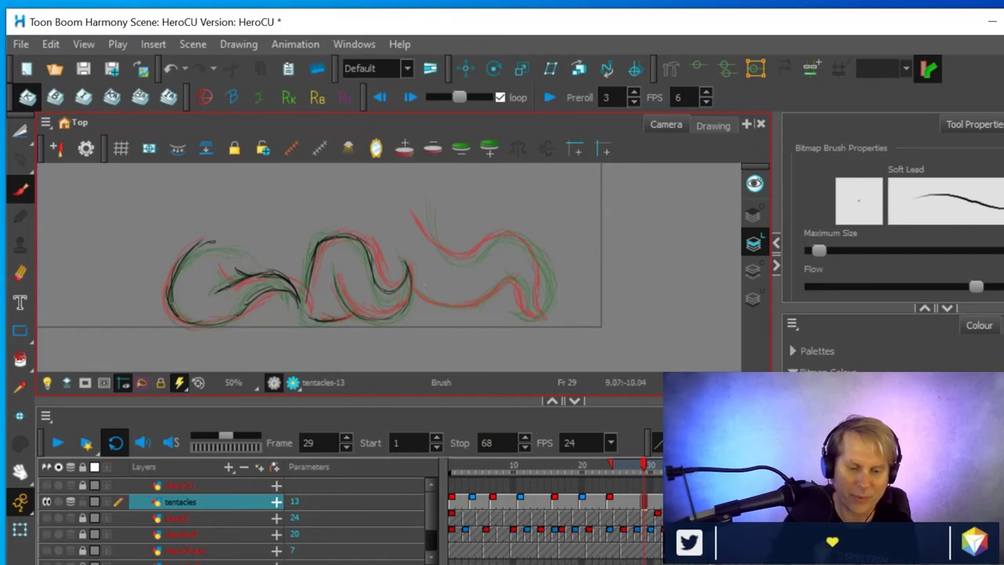
{"action": "mouse_move", "coordinate": [443, 305]}
{"action": "left_mouse_down"}
{"action": "mouse_move", "coordinate": [495, 291]}
{"action": "mouse_move", "coordinate": [513, 266]}
{"action": "mouse_move", "coordinate": [522, 306]}
{"action": "left_mouse_up"}
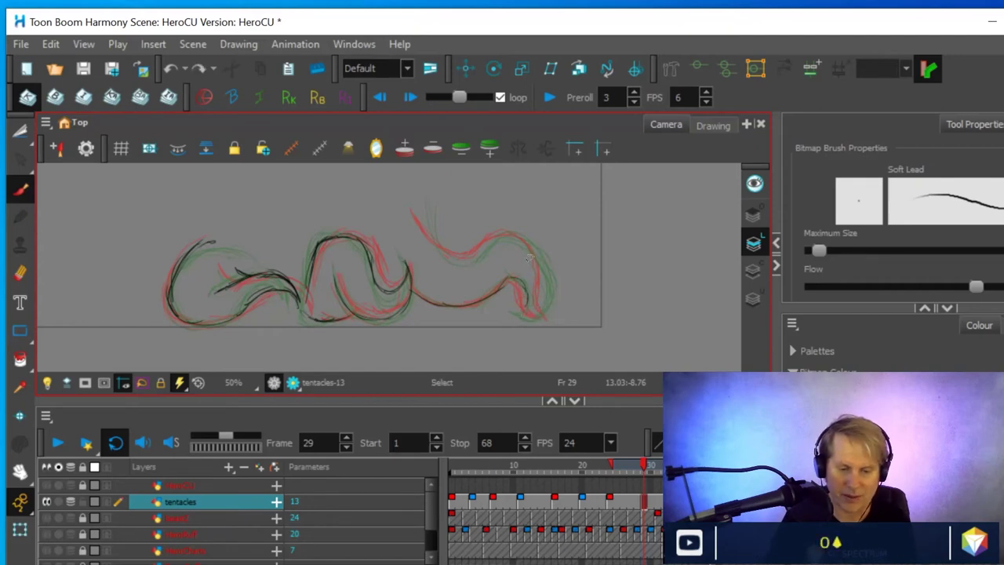
{"action": "left_click_drag", "start_coordinate": [518, 292], "coordinate": [547, 319]}
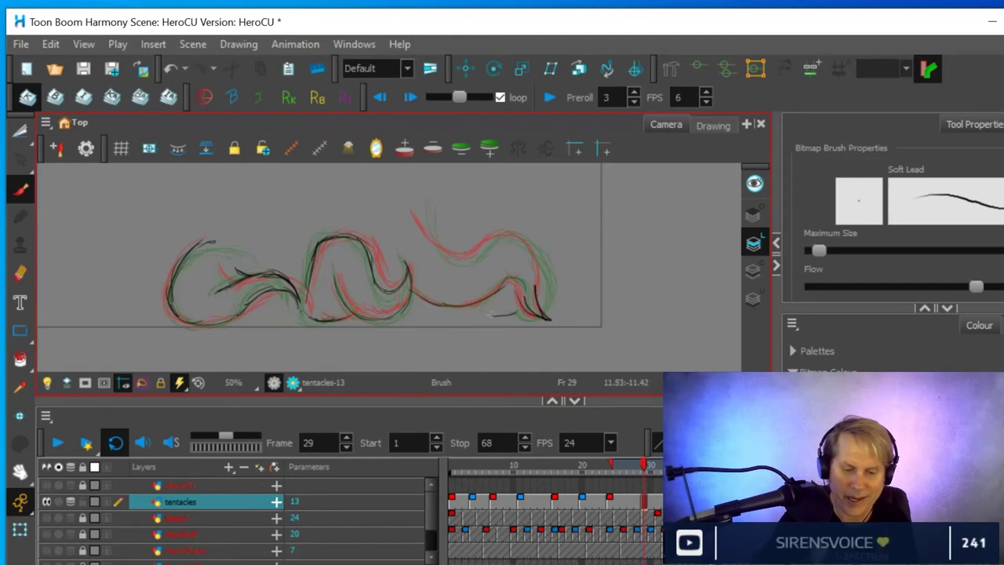
{"action": "mouse_move", "coordinate": [526, 330]}
{"action": "left_mouse_down"}
{"action": "mouse_move", "coordinate": [534, 358]}
{"action": "mouse_move", "coordinate": [540, 326]}
{"action": "left_mouse_up"}
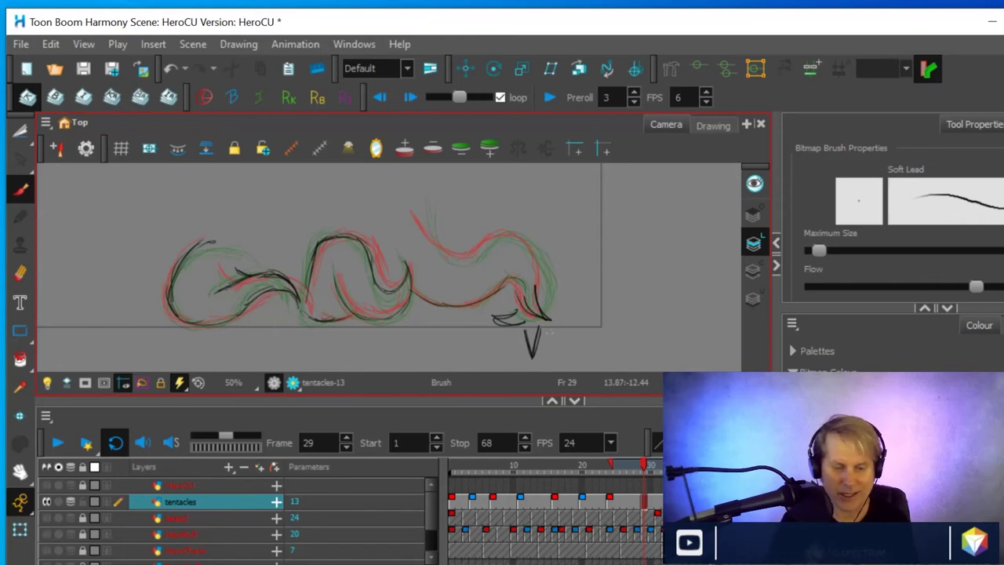
{"action": "left_click_drag", "start_coordinate": [494, 316], "coordinate": [565, 311]}
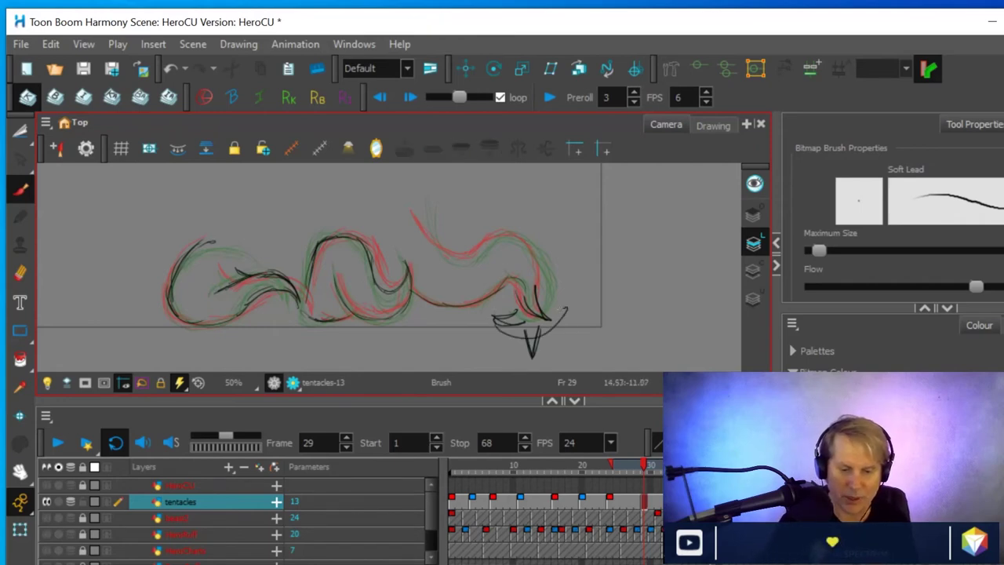
{"action": "key", "text": "ctrl+z"}
{"action": "key", "text": "ctrl+z"}
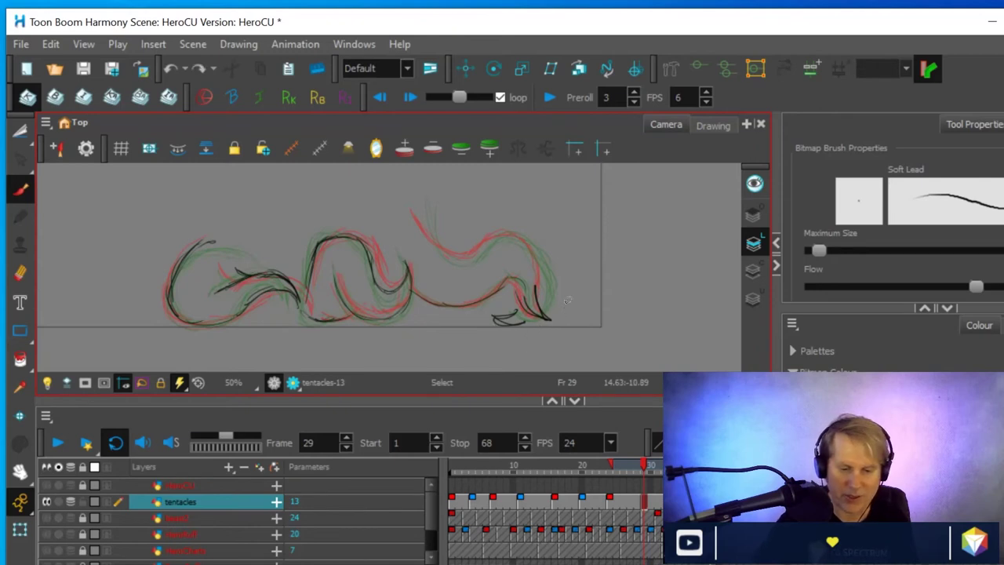
{"action": "key", "text": "ctrl+z"}
{"action": "key", "text": "ctrl+z"}
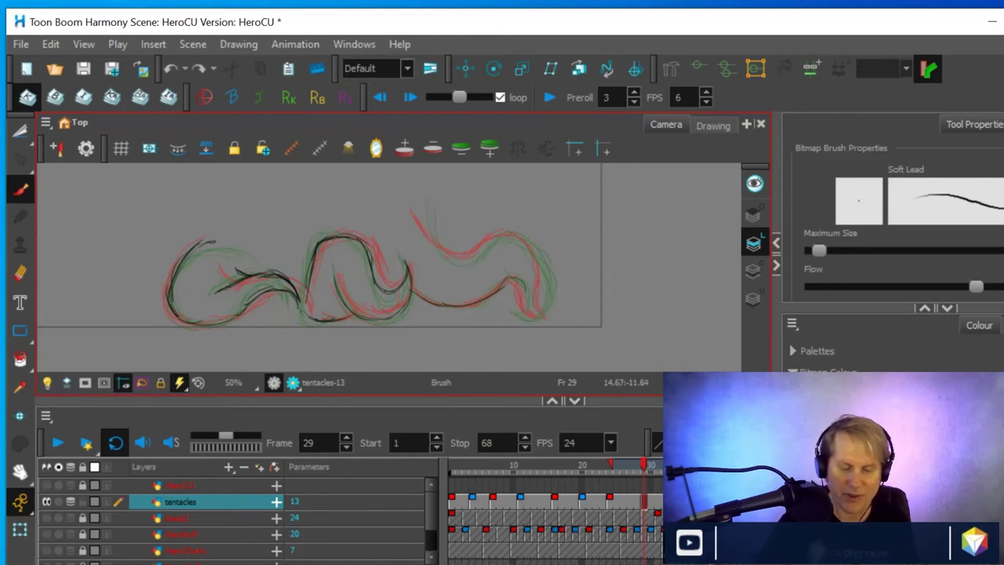
Try a narrow hooked tip and outer curve for the right tentacle on the frame 29 drawing, and erase them
{"action": "mouse_move", "coordinate": [522, 281]}
{"action": "left_mouse_down"}
{"action": "mouse_move", "coordinate": [527, 309]}
{"action": "mouse_move", "coordinate": [540, 292]}
{"action": "left_mouse_up"}
{"action": "mouse_move", "coordinate": [536, 254]}
{"action": "left_mouse_down"}
{"action": "mouse_move", "coordinate": [547, 281]}
{"action": "mouse_move", "coordinate": [527, 295]}
{"action": "mouse_move", "coordinate": [495, 292]}
{"action": "left_mouse_up"}
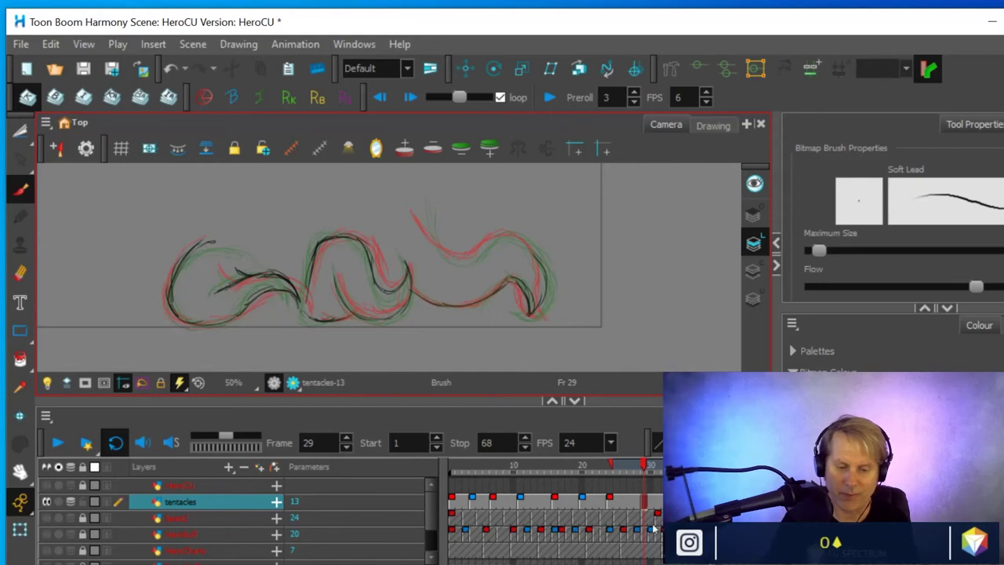
{"action": "mouse_move", "coordinate": [642, 470]}
{"action": "left_mouse_down"}
{"action": "mouse_move", "coordinate": [652, 468]}
{"action": "mouse_move", "coordinate": [625, 475]}
{"action": "mouse_move", "coordinate": [691, 476]}
{"action": "mouse_move", "coordinate": [598, 472]}
{"action": "mouse_move", "coordinate": [656, 474]}
{"action": "mouse_move", "coordinate": [633, 477]}
{"action": "mouse_move", "coordinate": [647, 487]}
{"action": "left_mouse_up"}
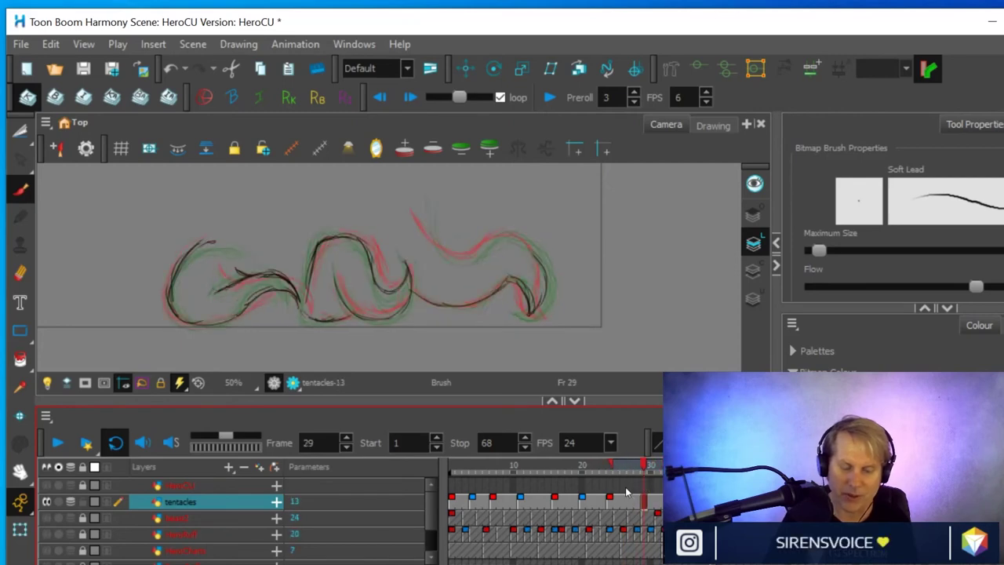
{"action": "left_click", "coordinate": [20, 272]}
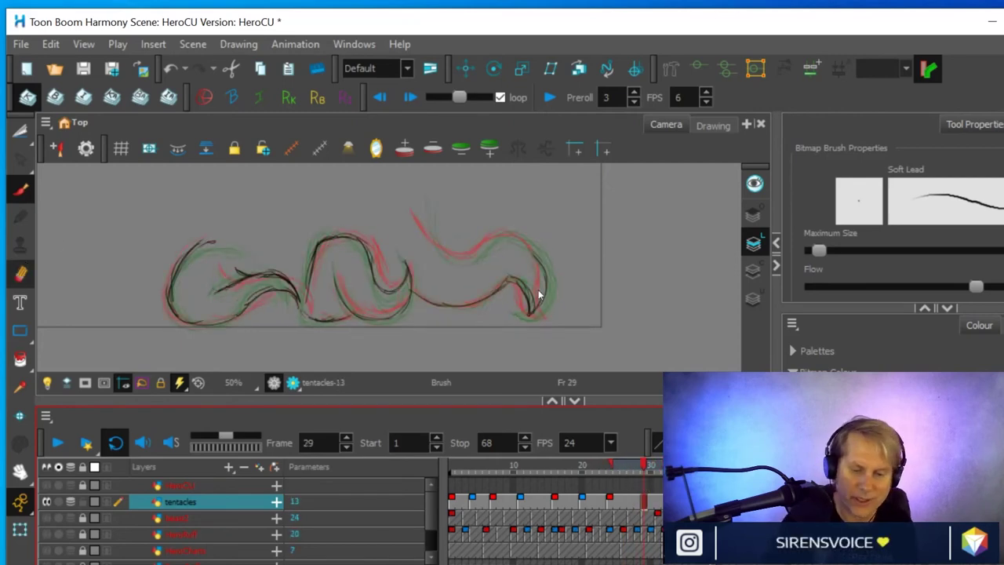
{"action": "mouse_move", "coordinate": [538, 289]}
{"action": "left_mouse_down"}
{"action": "mouse_move", "coordinate": [544, 314]}
{"action": "mouse_move", "coordinate": [535, 255]}
{"action": "mouse_move", "coordinate": [533, 265]}
{"action": "left_mouse_up"}
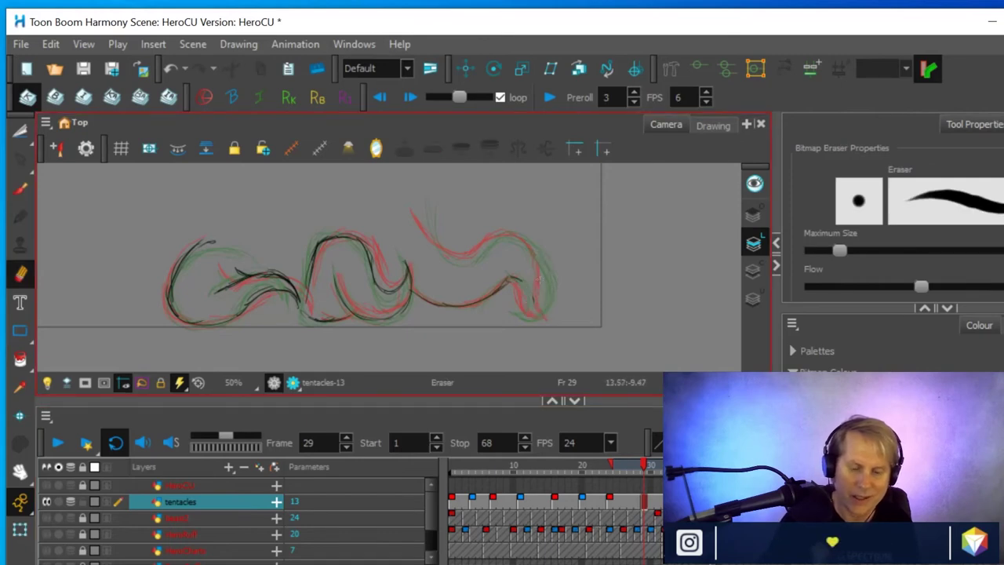
Try a pointed, downward right tentacle tip with a V-shaped diagram beside it on frame 29, and undo these strokes
{"action": "left_click", "coordinate": [29, 185]}
{"action": "key", "text": "alt+b"}
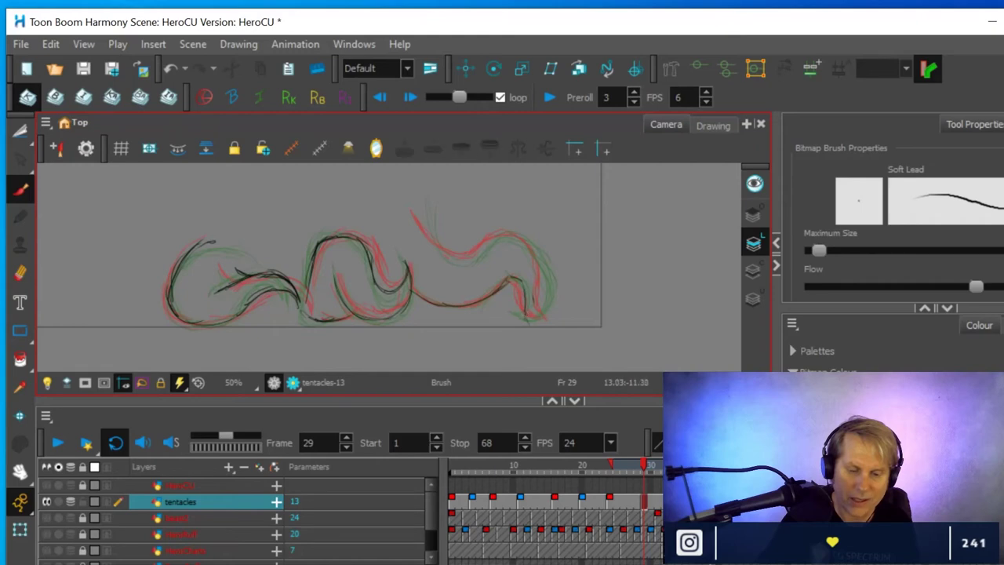
{"action": "mouse_move", "coordinate": [519, 279]}
{"action": "left_mouse_down"}
{"action": "mouse_move", "coordinate": [532, 322]}
{"action": "mouse_move", "coordinate": [525, 244]}
{"action": "mouse_move", "coordinate": [533, 249]}
{"action": "mouse_move", "coordinate": [477, 258]}
{"action": "mouse_move", "coordinate": [527, 236]}
{"action": "left_mouse_up"}
{"action": "left_click_drag", "start_coordinate": [549, 284], "coordinate": [535, 311]}
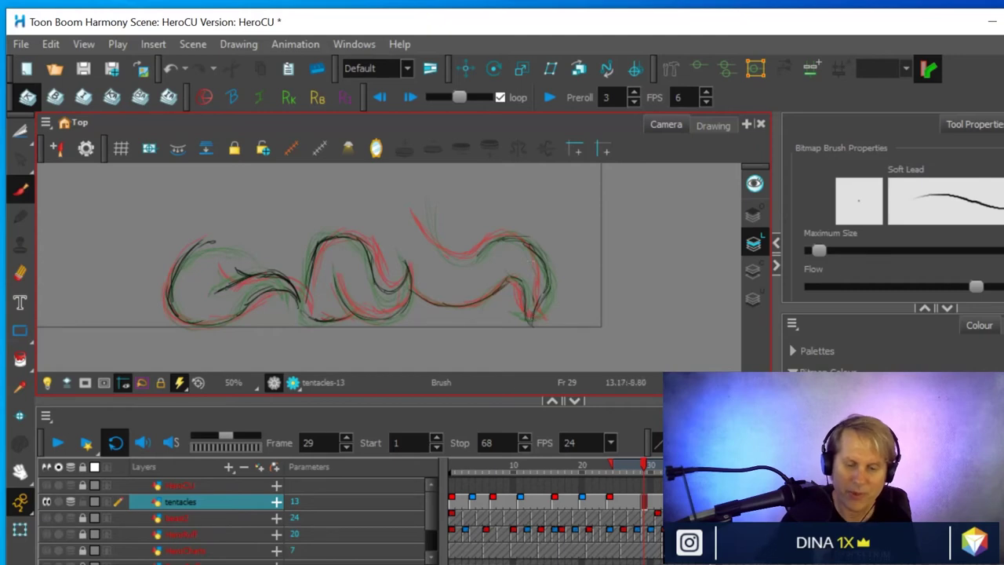
{"action": "mouse_move", "coordinate": [644, 464]}
{"action": "left_mouse_down"}
{"action": "mouse_move", "coordinate": [634, 464]}
{"action": "mouse_move", "coordinate": [685, 464]}
{"action": "mouse_move", "coordinate": [639, 464]}
{"action": "mouse_move", "coordinate": [685, 466]}
{"action": "mouse_move", "coordinate": [646, 469]}
{"action": "left_mouse_up"}
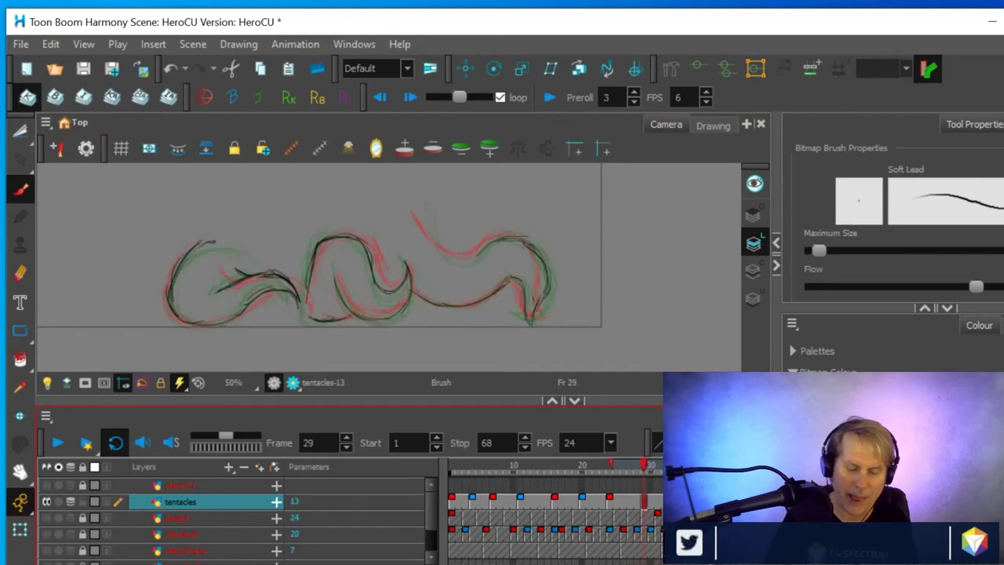
{"action": "left_click_drag", "start_coordinate": [565, 284], "coordinate": [579, 334]}
{"action": "mouse_move", "coordinate": [579, 334]}
{"action": "left_mouse_down"}
{"action": "mouse_move", "coordinate": [594, 273]}
{"action": "mouse_move", "coordinate": [578, 336]}
{"action": "left_mouse_up"}
{"action": "left_click_drag", "start_coordinate": [579, 336], "coordinate": [562, 287]}
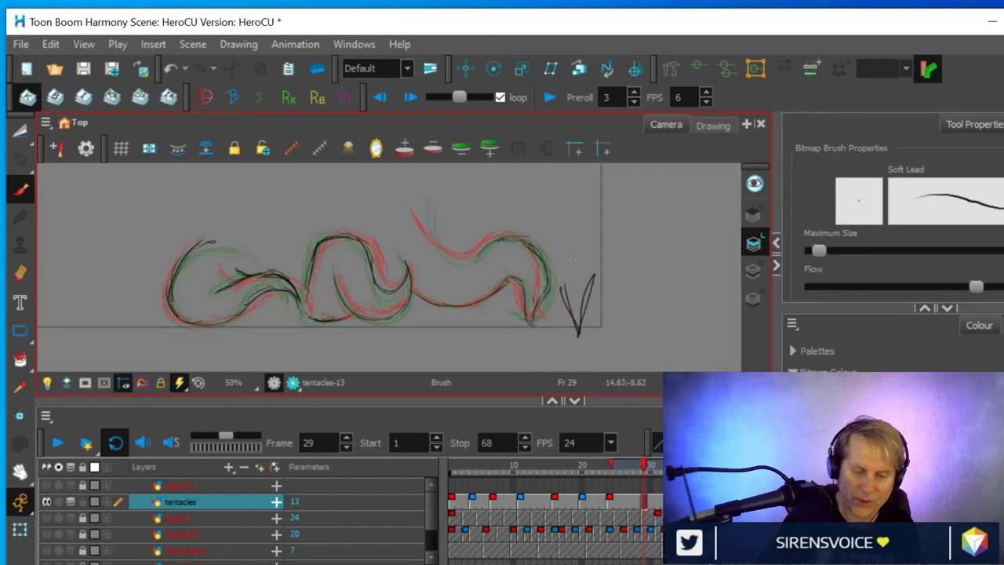
{"action": "key", "text": "ctrl+z"}
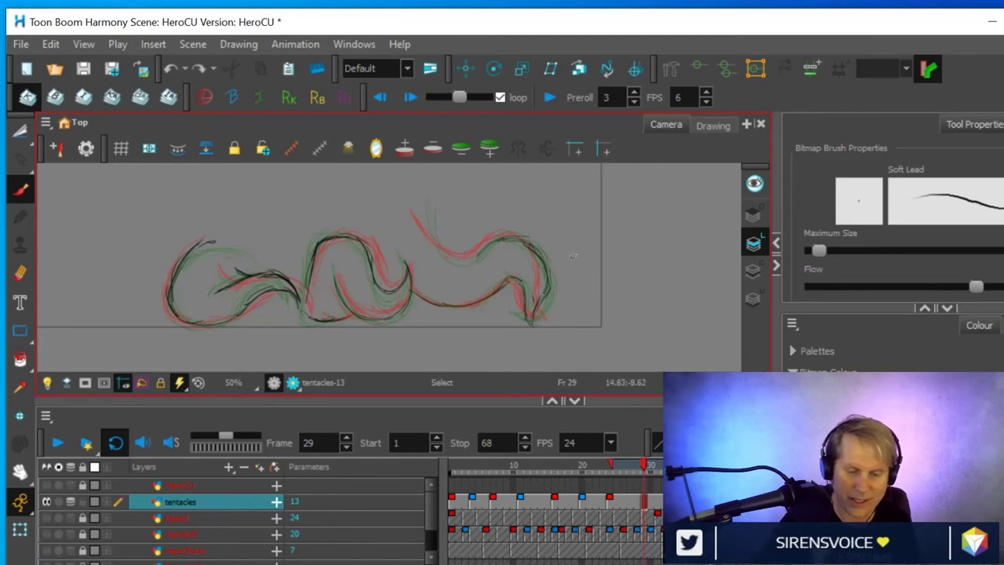
{"action": "key", "text": "ctrl+z"}
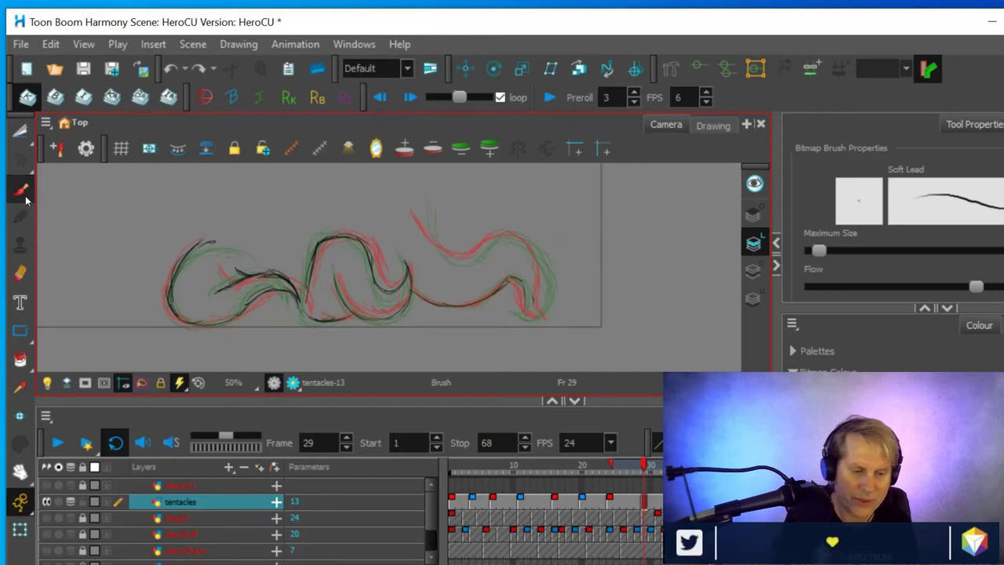
Redraw the right tentacle's inward-curling tip, outer curve and upper edge on the frame 29 drawing, and scrub to check the motion
{"action": "mouse_move", "coordinate": [537, 237]}
{"action": "left_mouse_down"}
{"action": "mouse_move", "coordinate": [538, 303]}
{"action": "mouse_move", "coordinate": [529, 318]}
{"action": "mouse_move", "coordinate": [540, 292]}
{"action": "mouse_move", "coordinate": [526, 320]}
{"action": "mouse_move", "coordinate": [512, 280]}
{"action": "mouse_move", "coordinate": [527, 319]}
{"action": "left_mouse_up"}
{"action": "mouse_move", "coordinate": [510, 279]}
{"action": "left_mouse_down"}
{"action": "mouse_move", "coordinate": [528, 318]}
{"action": "mouse_move", "coordinate": [547, 269]}
{"action": "mouse_move", "coordinate": [550, 280]}
{"action": "mouse_move", "coordinate": [491, 239]}
{"action": "mouse_move", "coordinate": [453, 257]}
{"action": "mouse_move", "coordinate": [426, 211]}
{"action": "mouse_move", "coordinate": [464, 261]}
{"action": "mouse_move", "coordinate": [505, 234]}
{"action": "mouse_move", "coordinate": [530, 249]}
{"action": "mouse_move", "coordinate": [452, 258]}
{"action": "left_mouse_up"}
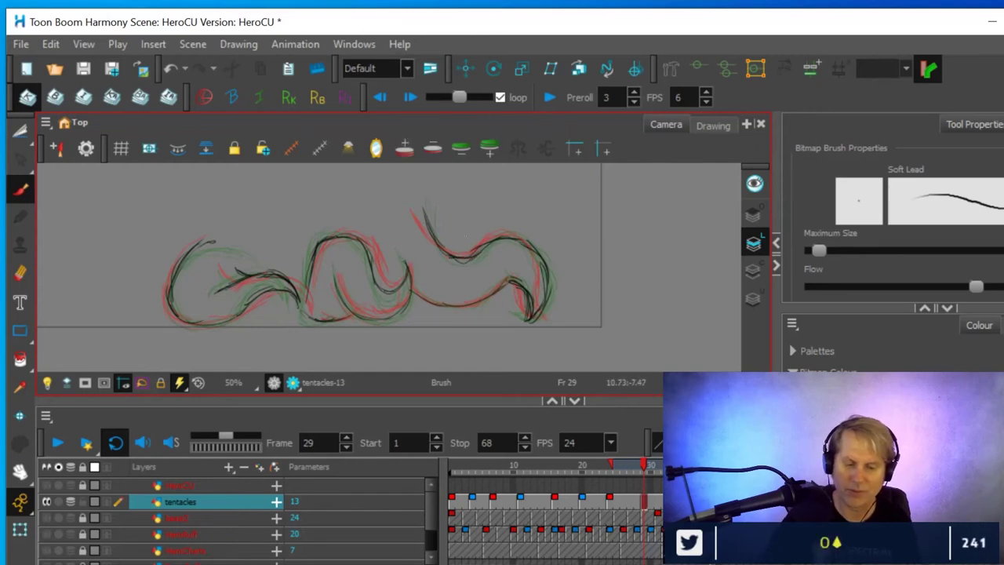
{"action": "left_click", "coordinate": [645, 466]}
{"action": "mouse_move", "coordinate": [645, 466]}
{"action": "left_mouse_down"}
{"action": "mouse_move", "coordinate": [631, 466]}
{"action": "mouse_move", "coordinate": [662, 463]}
{"action": "mouse_move", "coordinate": [604, 466]}
{"action": "mouse_move", "coordinate": [651, 466]}
{"action": "mouse_move", "coordinate": [645, 491]}
{"action": "left_mouse_up"}
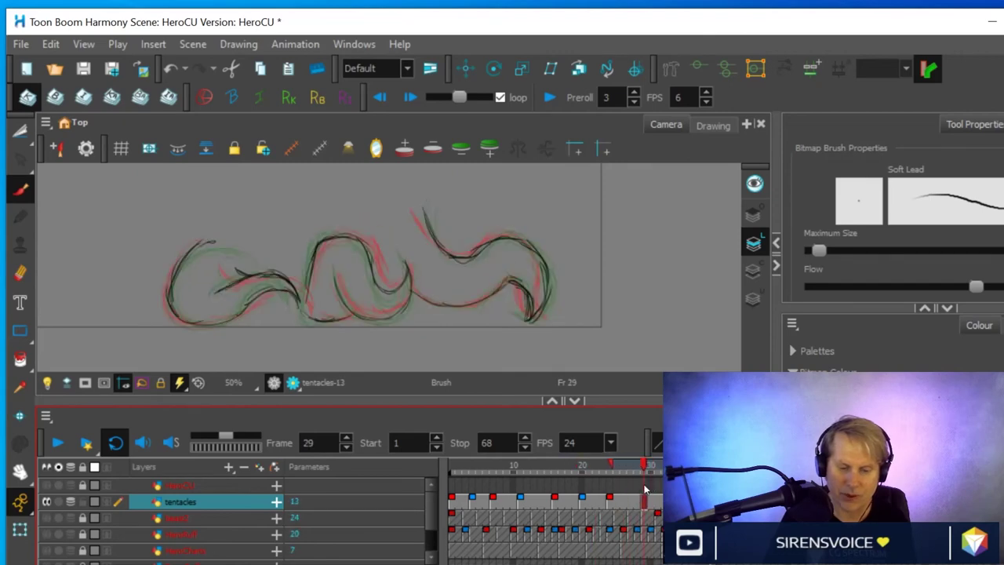
Mark the frame 29 tentacles drawing as a breakdown and create an empty drawing at frame 37
{"action": "left_click", "coordinate": [235, 95]}
{"action": "left_click", "coordinate": [699, 467]}
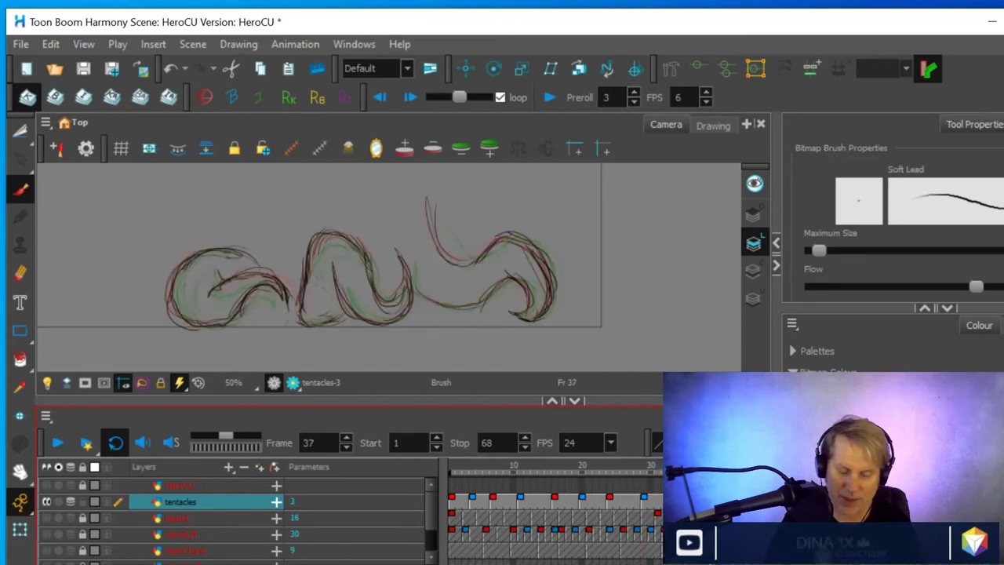
{"action": "right_click", "coordinate": [699, 501]}
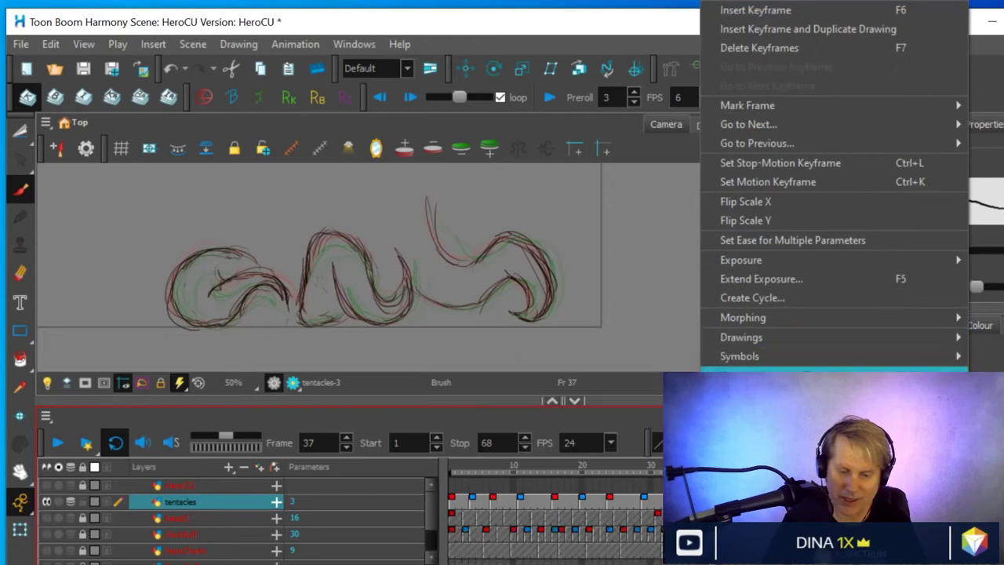
{"action": "mouse_move", "coordinate": [734, 343]}
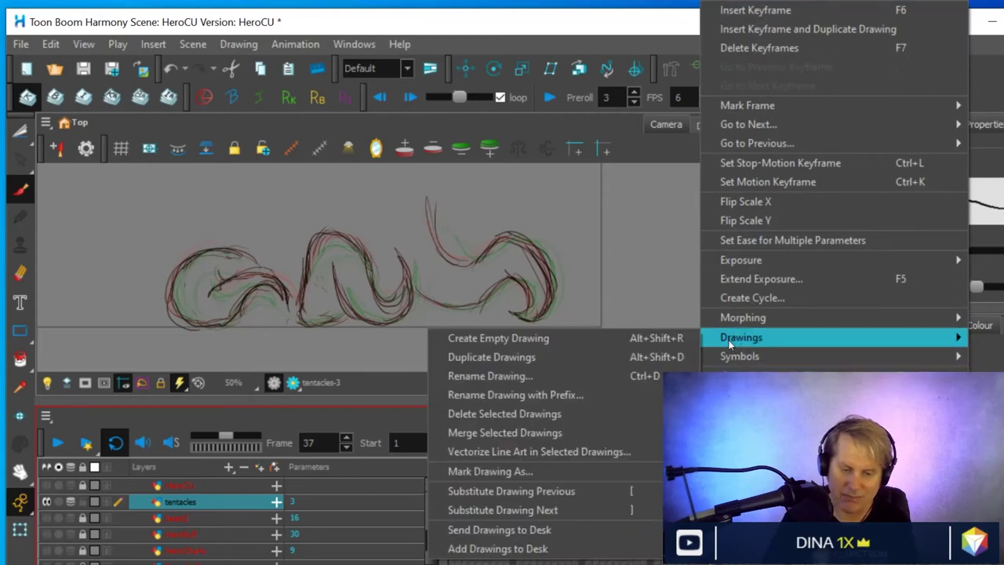
{"action": "left_click", "coordinate": [554, 340]}
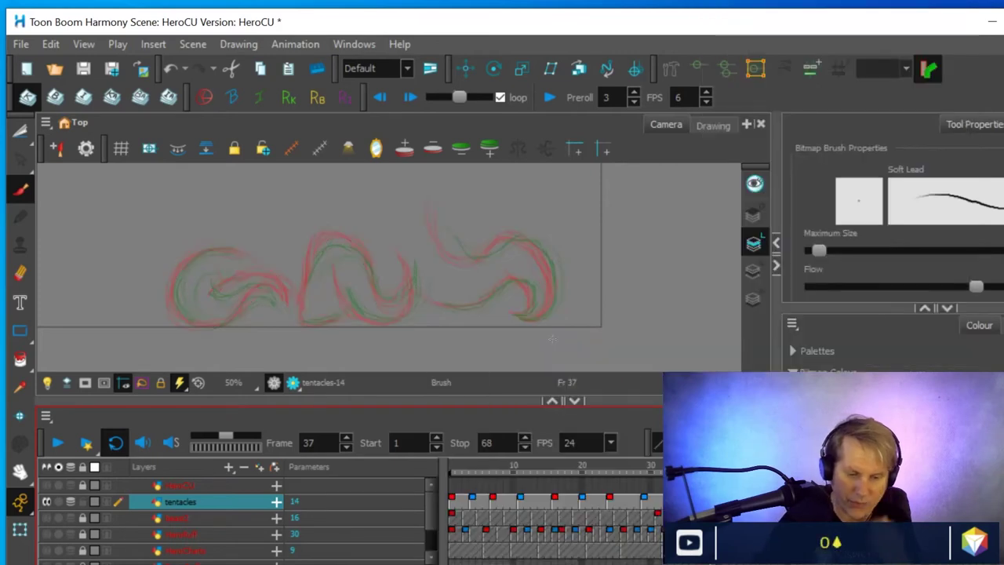
Sketch the outlines of the right and middle tentacles on the frame 37 drawing, between the onion-skinned keys
{"action": "mouse_move", "coordinate": [442, 229]}
{"action": "left_mouse_down"}
{"action": "mouse_move", "coordinate": [467, 258]}
{"action": "mouse_move", "coordinate": [507, 236]}
{"action": "mouse_move", "coordinate": [538, 244]}
{"action": "mouse_move", "coordinate": [552, 284]}
{"action": "mouse_move", "coordinate": [538, 309]}
{"action": "mouse_move", "coordinate": [513, 314]}
{"action": "mouse_move", "coordinate": [547, 303]}
{"action": "mouse_move", "coordinate": [533, 315]}
{"action": "mouse_move", "coordinate": [553, 289]}
{"action": "mouse_move", "coordinate": [545, 254]}
{"action": "mouse_move", "coordinate": [524, 311]}
{"action": "mouse_move", "coordinate": [523, 284]}
{"action": "mouse_move", "coordinate": [419, 295]}
{"action": "left_mouse_up"}
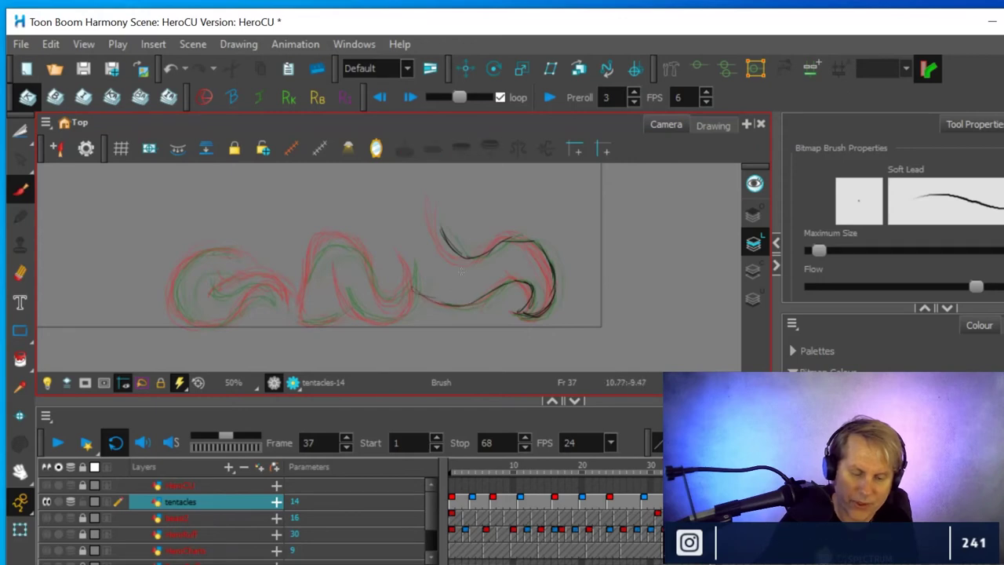
{"action": "left_click_drag", "start_coordinate": [350, 289], "coordinate": [345, 305]}
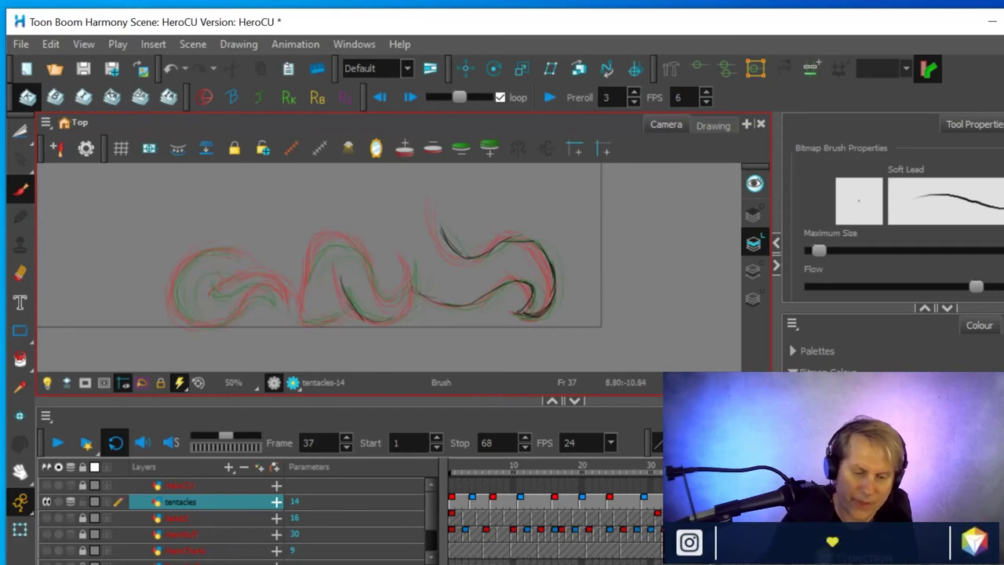
{"action": "left_click_drag", "start_coordinate": [408, 264], "coordinate": [418, 311]}
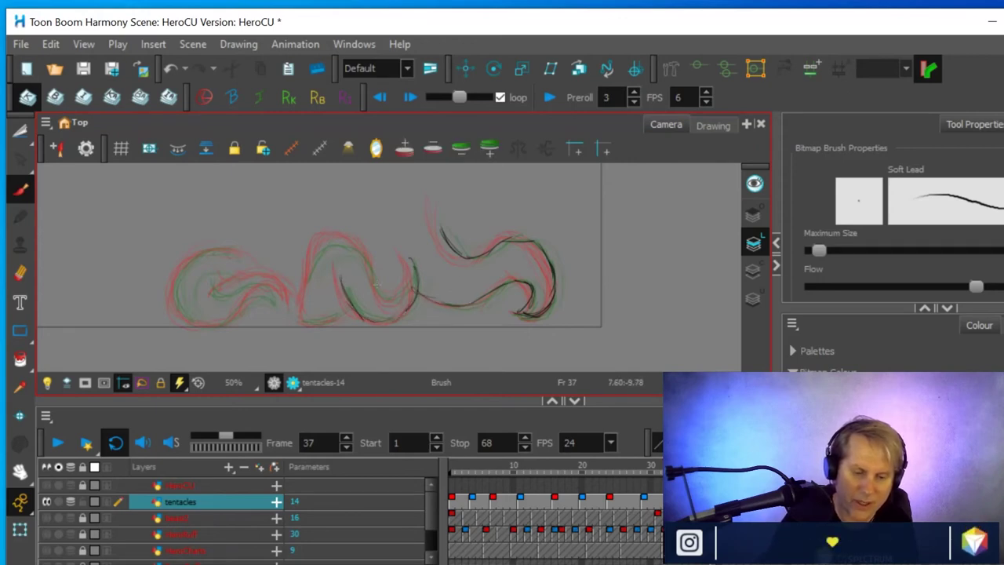
{"action": "mouse_move", "coordinate": [380, 289]}
{"action": "left_mouse_down"}
{"action": "mouse_move", "coordinate": [400, 291]}
{"action": "mouse_move", "coordinate": [409, 273]}
{"action": "mouse_move", "coordinate": [400, 272]}
{"action": "left_mouse_up"}
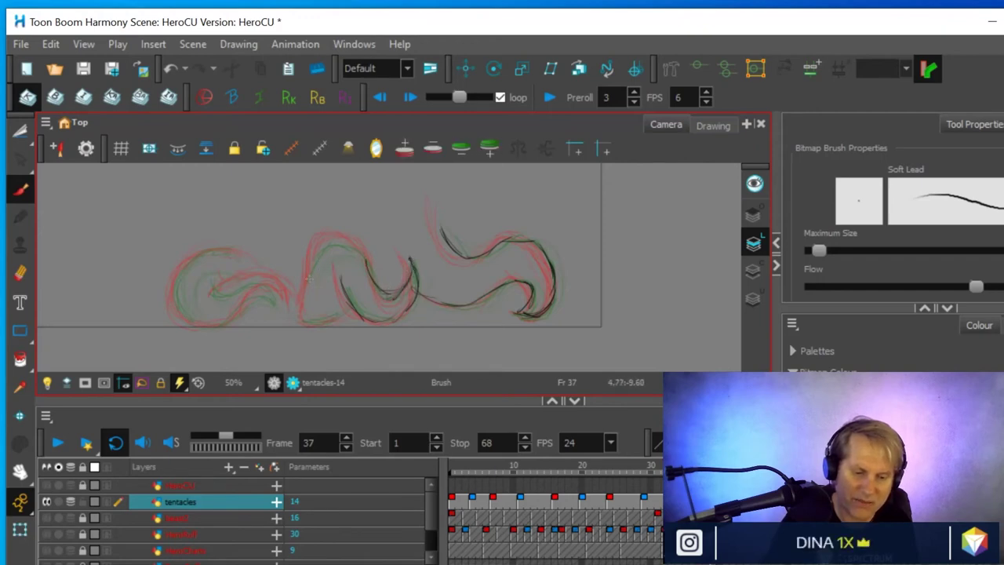
{"action": "mouse_move", "coordinate": [312, 261]}
{"action": "left_mouse_down"}
{"action": "mouse_move", "coordinate": [329, 236]}
{"action": "mouse_move", "coordinate": [370, 268]}
{"action": "left_mouse_up"}
{"action": "left_click_drag", "start_coordinate": [348, 307], "coordinate": [300, 323]}
Sketch the left tentacle's outer curve, underside, wavy inner edges and small inner curl on the frame 37 drawing
{"action": "mouse_move", "coordinate": [177, 286]}
{"action": "left_mouse_down"}
{"action": "mouse_move", "coordinate": [235, 255]}
{"action": "mouse_move", "coordinate": [182, 270]}
{"action": "mouse_move", "coordinate": [187, 314]}
{"action": "left_mouse_up"}
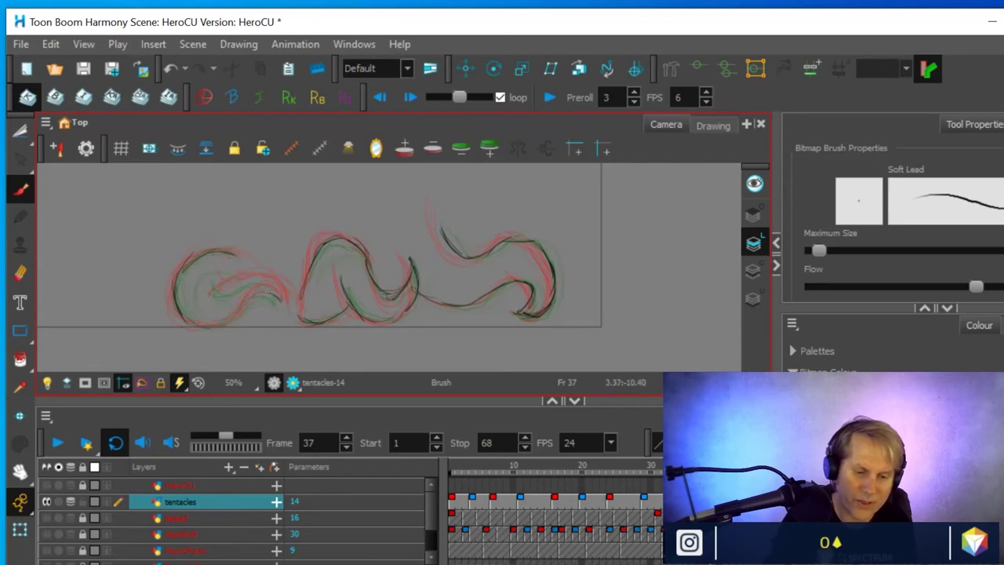
{"action": "left_click_drag", "start_coordinate": [256, 296], "coordinate": [233, 318]}
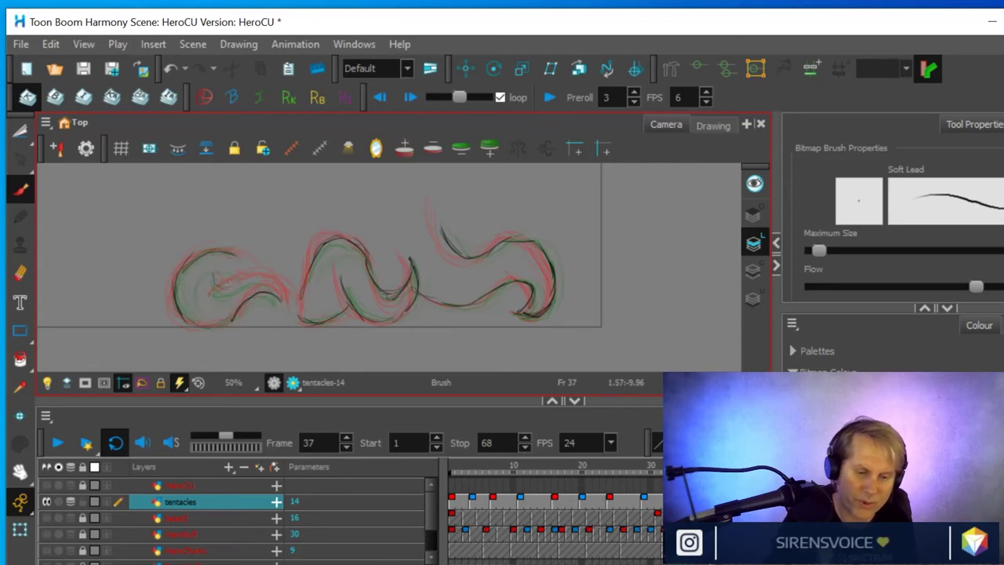
{"action": "left_click_drag", "start_coordinate": [279, 291], "coordinate": [274, 282]}
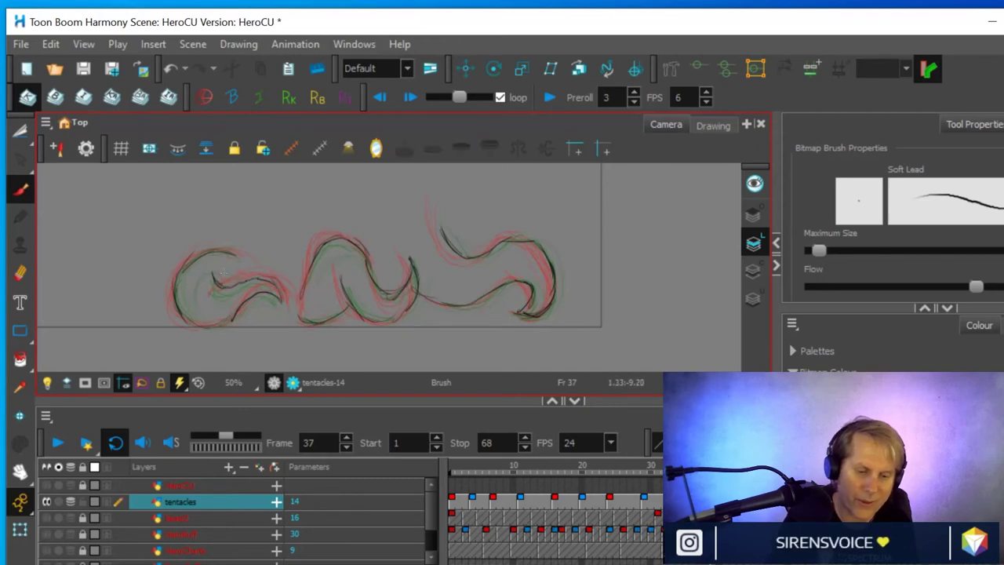
{"action": "left_click_drag", "start_coordinate": [222, 285], "coordinate": [203, 298]}
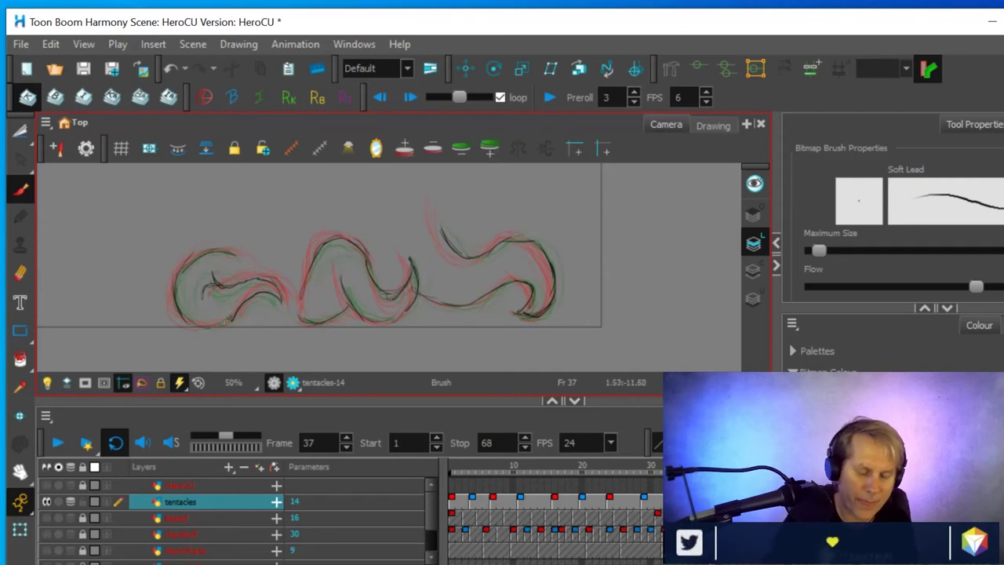
{"action": "left_click_drag", "start_coordinate": [189, 320], "coordinate": [174, 298]}
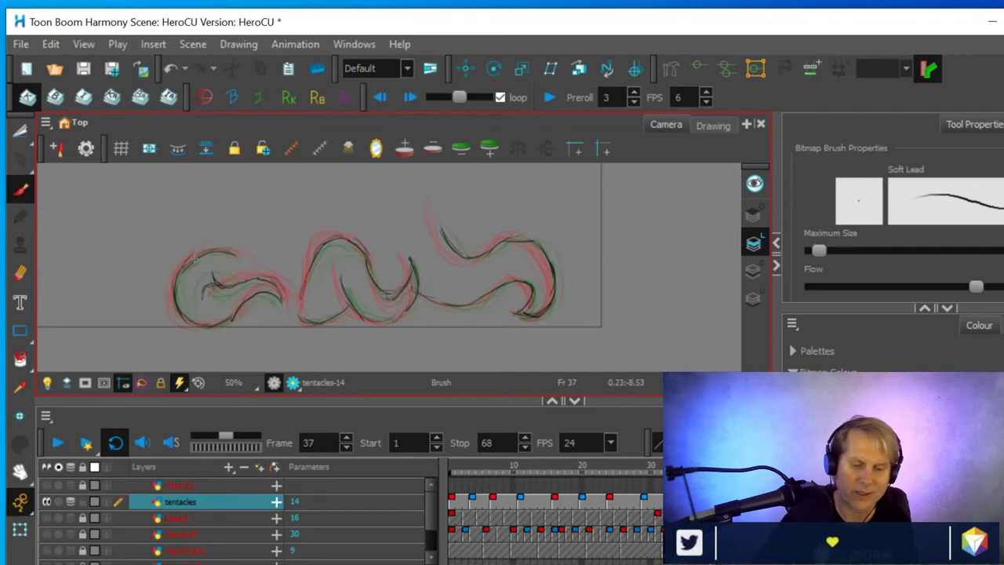
{"action": "left_click", "coordinate": [280, 522]}
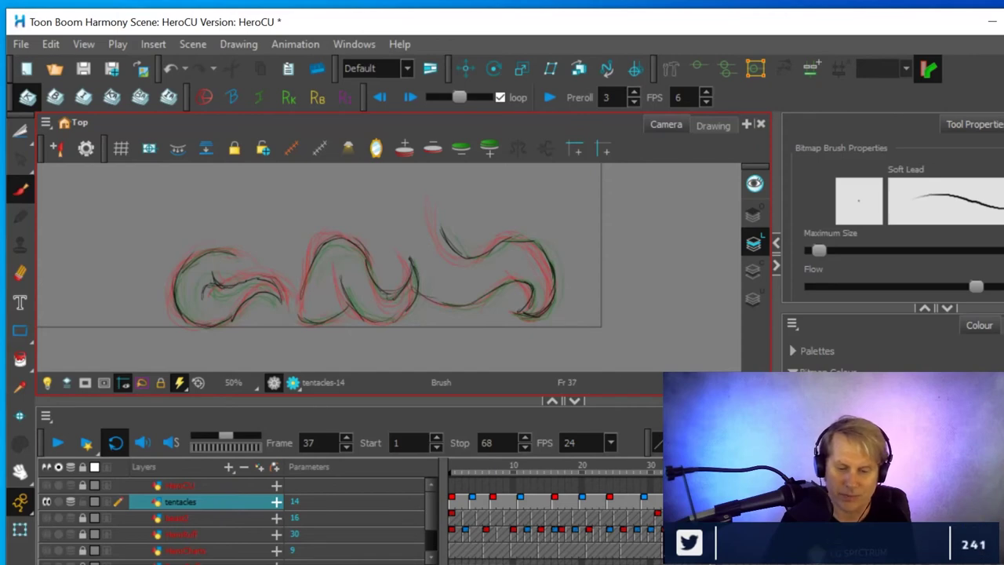
Erase the left tentacle's small inner curl on the frame 37 drawing and flip ahead to check it against the following key
{"action": "key", "text": "period"}
{"action": "key", "text": "period"}
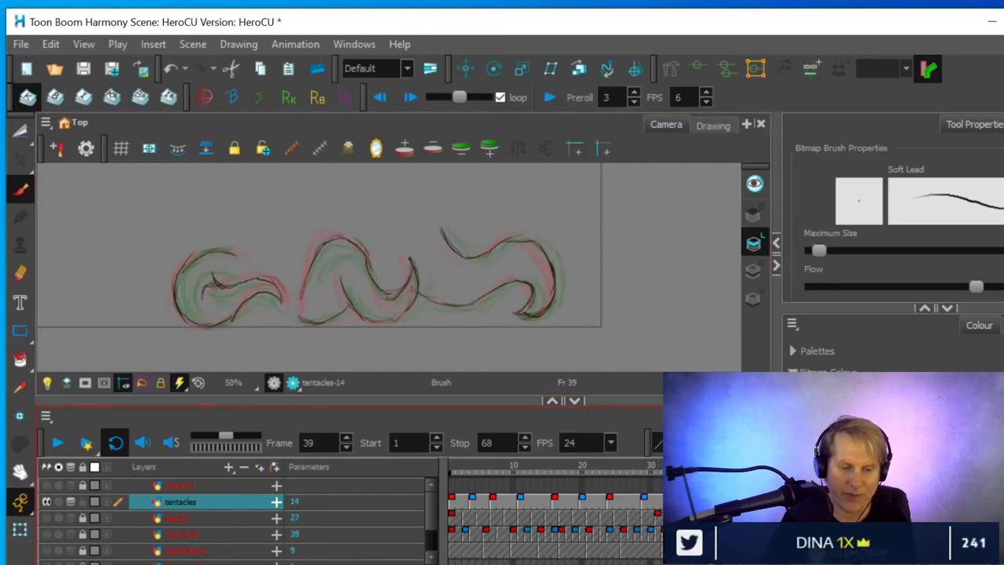
{"action": "left_click", "coordinate": [20, 273]}
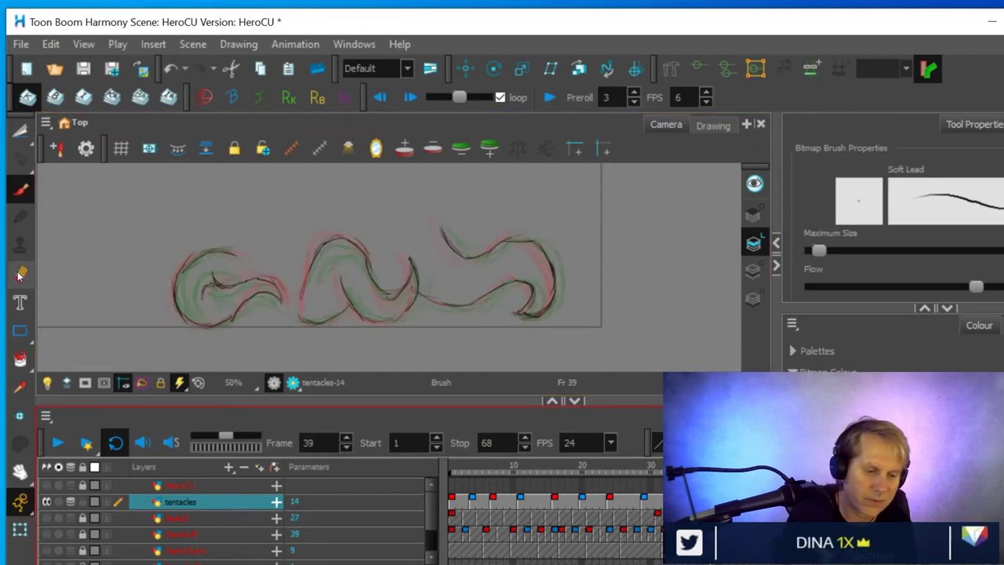
{"action": "left_click", "coordinate": [201, 299]}
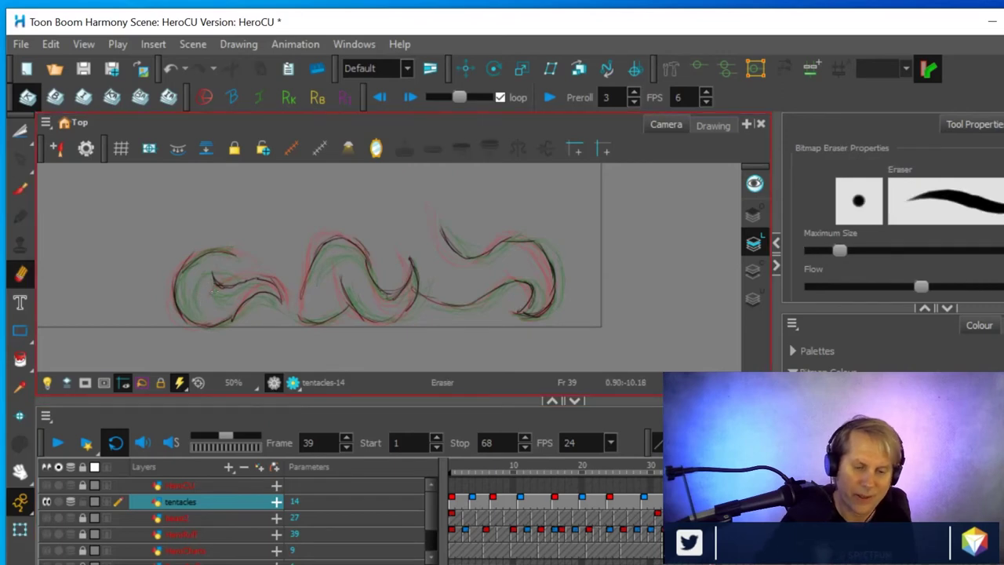
{"action": "key", "text": "alt+e"}
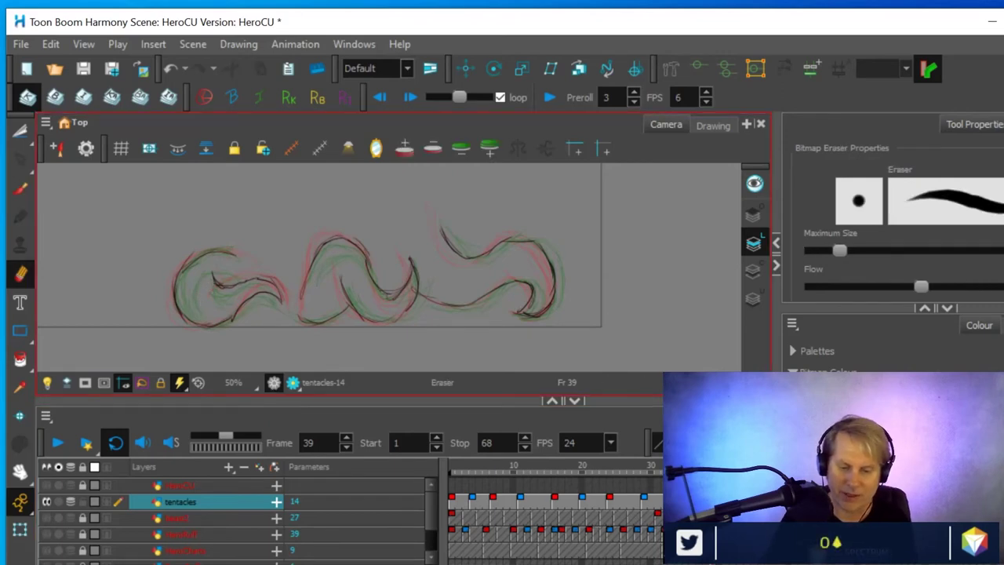
{"action": "key", "text": "period"}
{"action": "key", "text": "period"}
{"action": "key", "text": "period"}
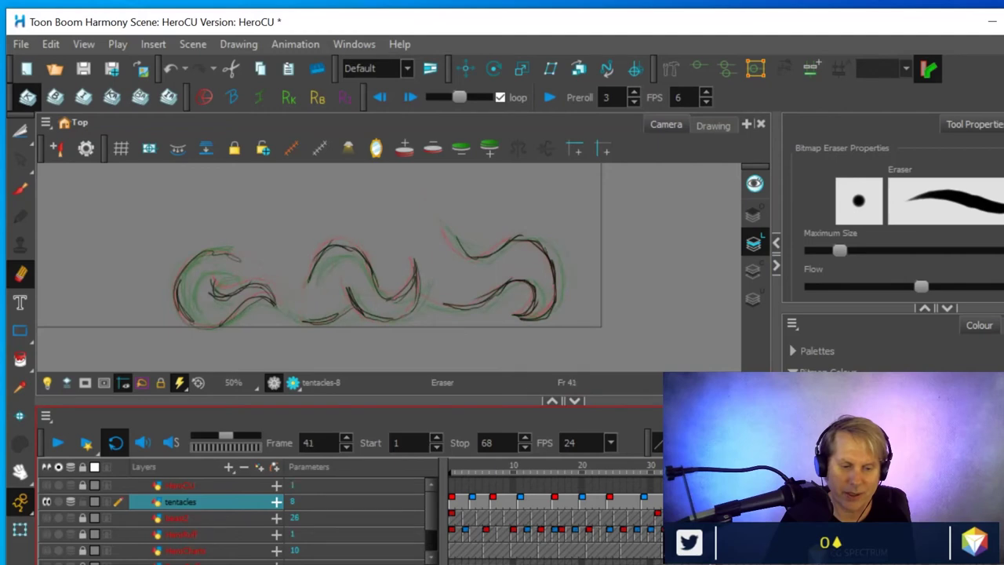
Redraw and strengthen the left tentacle's wavy inner edges and inner end on the frame 37 drawing
{"action": "key", "text": "comma"}
{"action": "key", "text": "comma"}
{"action": "key", "text": "comma"}
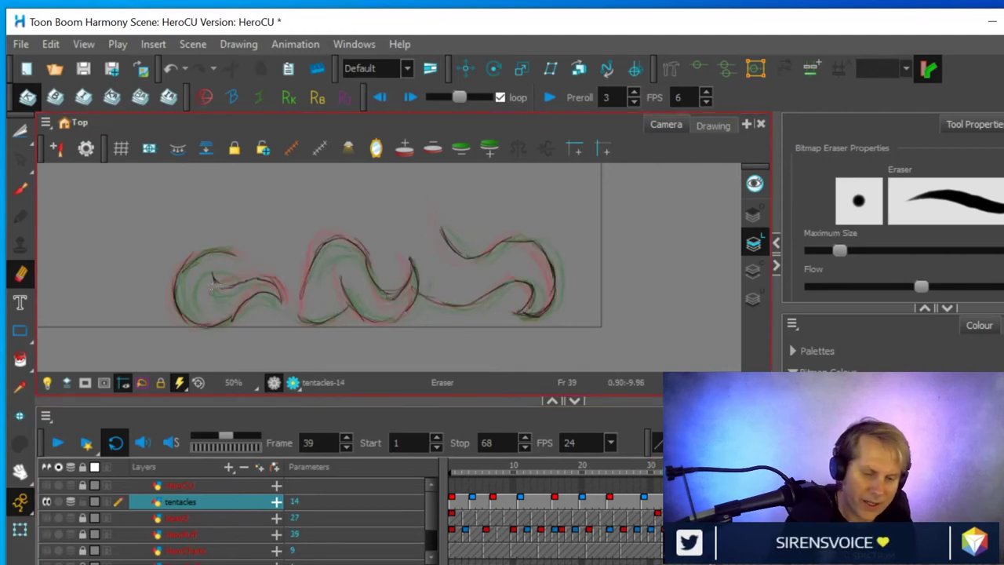
{"action": "key", "text": "alt+b"}
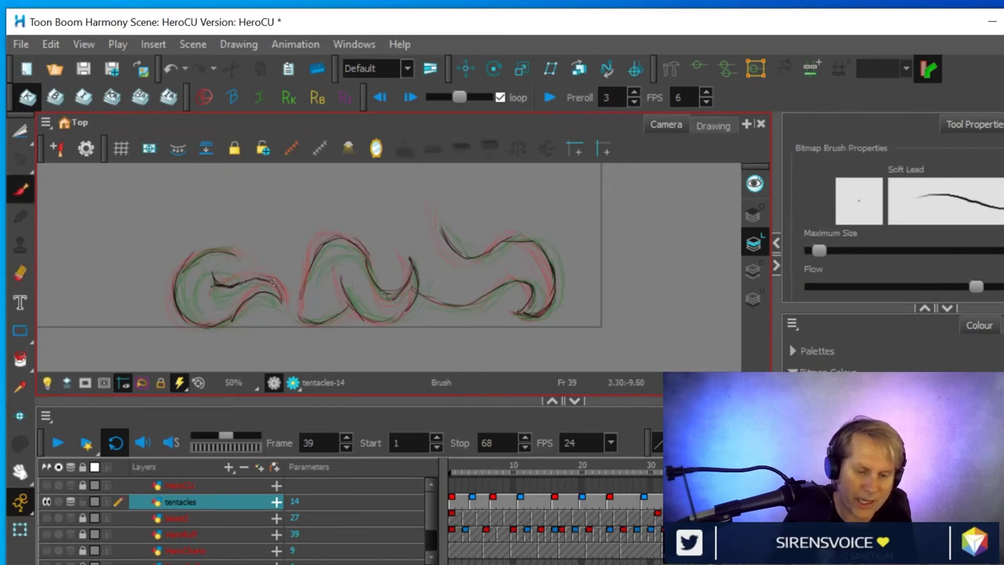
{"action": "mouse_move", "coordinate": [266, 278]}
{"action": "left_mouse_down"}
{"action": "mouse_move", "coordinate": [284, 302]}
{"action": "mouse_move", "coordinate": [265, 294]}
{"action": "mouse_move", "coordinate": [224, 320]}
{"action": "left_mouse_up"}
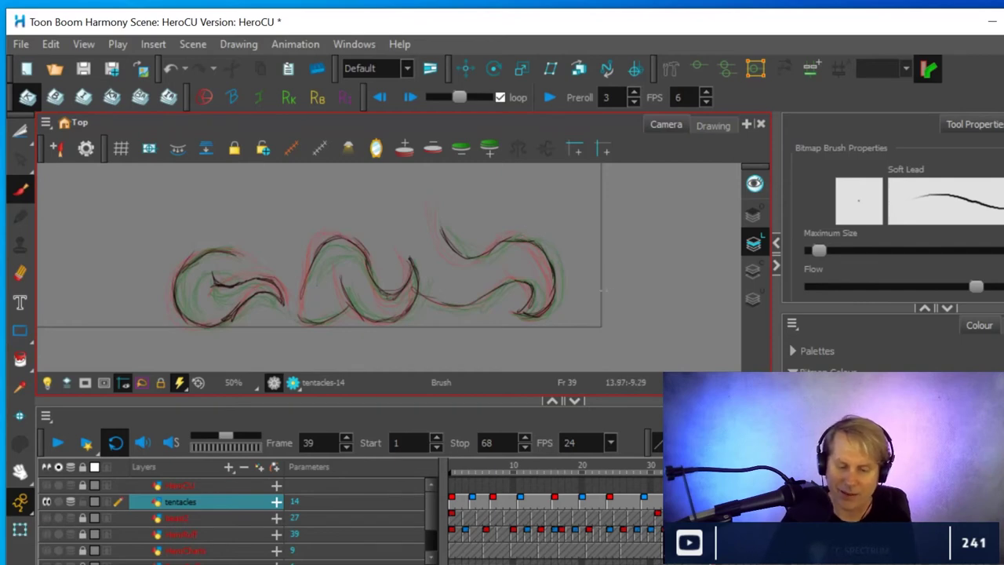
Create an empty drawing at frame 43 on the tentacles layer
{"action": "left_click", "coordinate": [699, 469]}
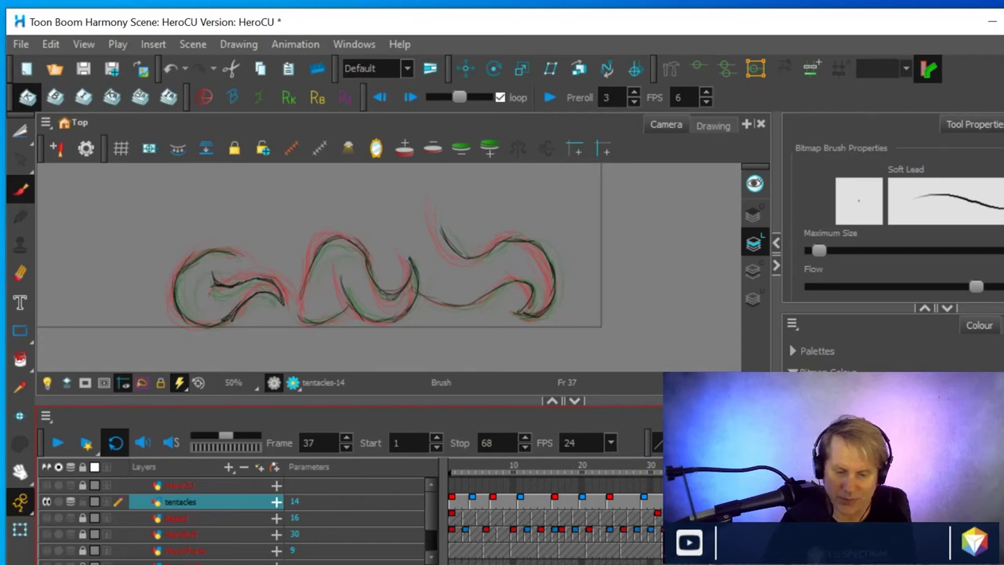
{"action": "key", "text": "g"}
{"action": "key", "text": "g"}
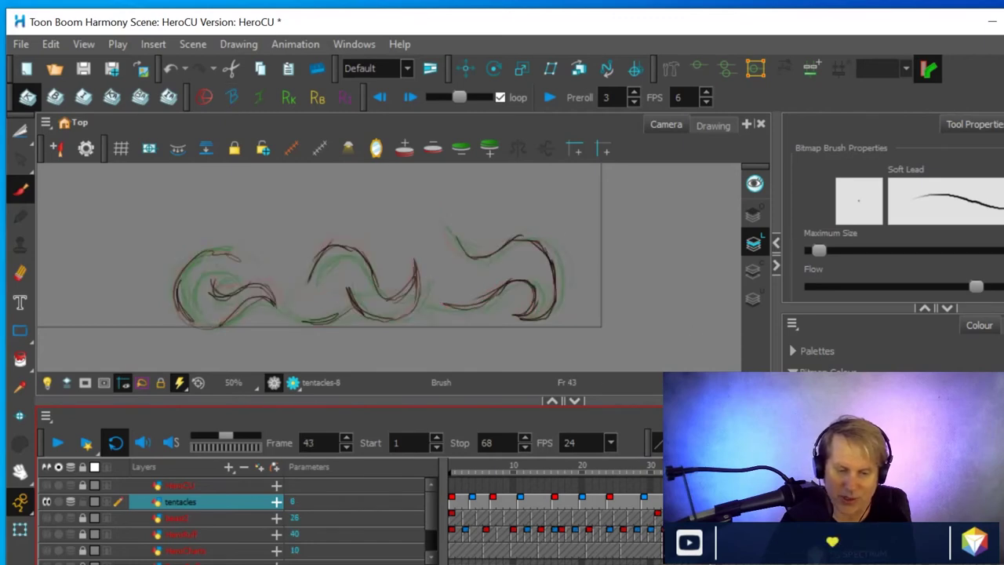
{"action": "right_click", "coordinate": [739, 501]}
{"action": "mouse_move", "coordinate": [780, 341]}
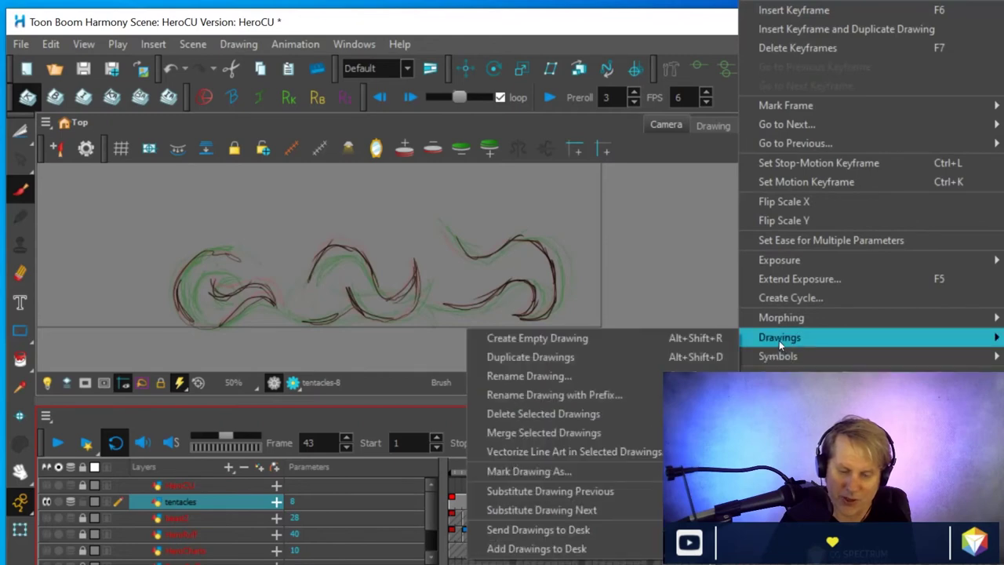
{"action": "left_click", "coordinate": [590, 341]}
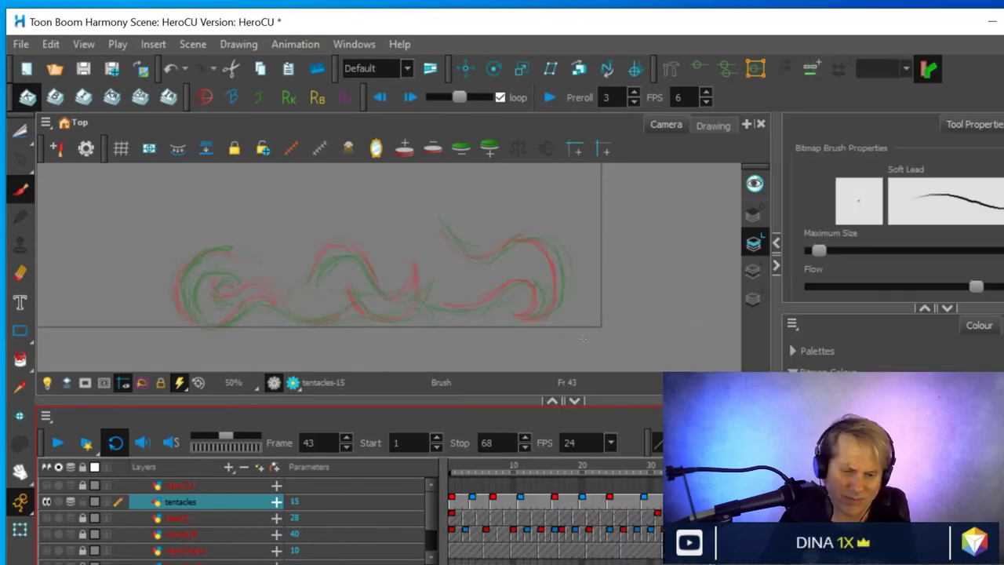
Sketch the left tentacle's outer curve and the middle tentacle's upper wave, underside and base on the frame 43 drawing
{"action": "mouse_move", "coordinate": [192, 316]}
{"action": "left_mouse_down"}
{"action": "mouse_move", "coordinate": [178, 290]}
{"action": "mouse_move", "coordinate": [209, 250]}
{"action": "mouse_move", "coordinate": [226, 248]}
{"action": "left_mouse_up"}
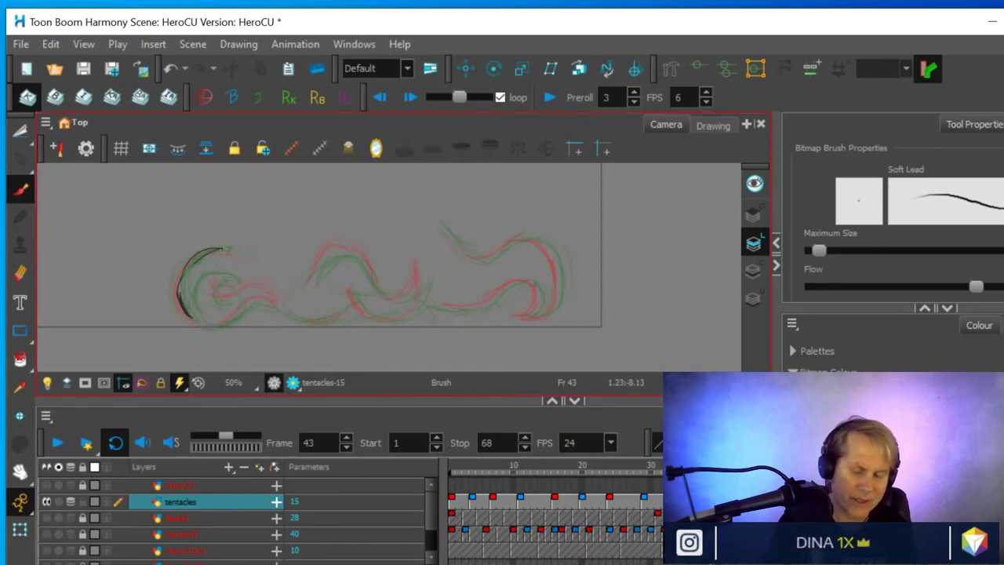
{"action": "mouse_move", "coordinate": [316, 276]}
{"action": "left_mouse_down"}
{"action": "mouse_move", "coordinate": [337, 252]}
{"action": "mouse_move", "coordinate": [360, 256]}
{"action": "mouse_move", "coordinate": [375, 284]}
{"action": "left_mouse_up"}
{"action": "mouse_move", "coordinate": [352, 250]}
{"action": "left_mouse_down"}
{"action": "mouse_move", "coordinate": [314, 274]}
{"action": "mouse_move", "coordinate": [392, 297]}
{"action": "mouse_move", "coordinate": [416, 292]}
{"action": "mouse_move", "coordinate": [424, 275]}
{"action": "mouse_move", "coordinate": [406, 316]}
{"action": "left_mouse_up"}
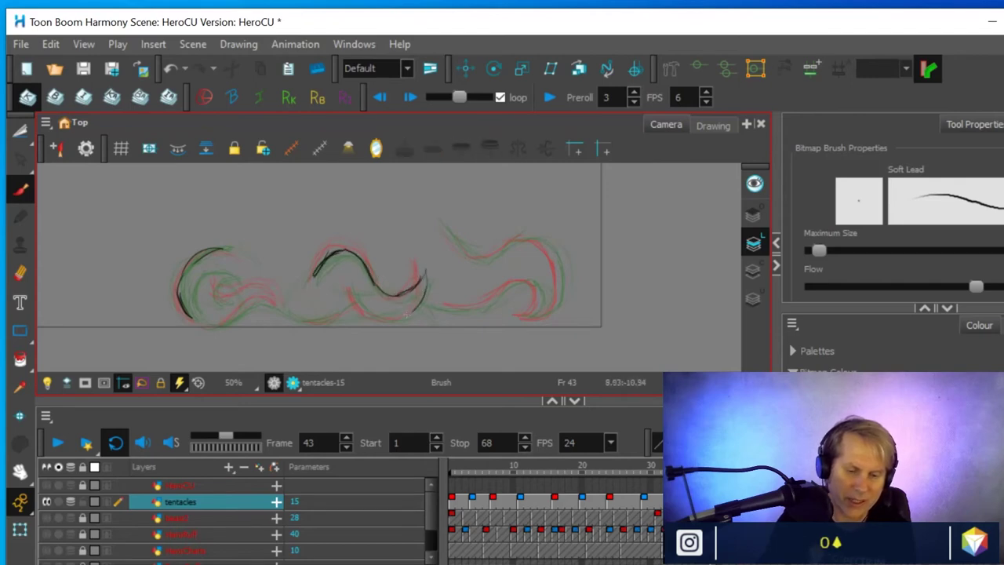
{"action": "mouse_move", "coordinate": [352, 289]}
{"action": "left_mouse_down"}
{"action": "mouse_move", "coordinate": [358, 304]}
{"action": "mouse_move", "coordinate": [408, 316]}
{"action": "mouse_move", "coordinate": [423, 298]}
{"action": "left_mouse_up"}
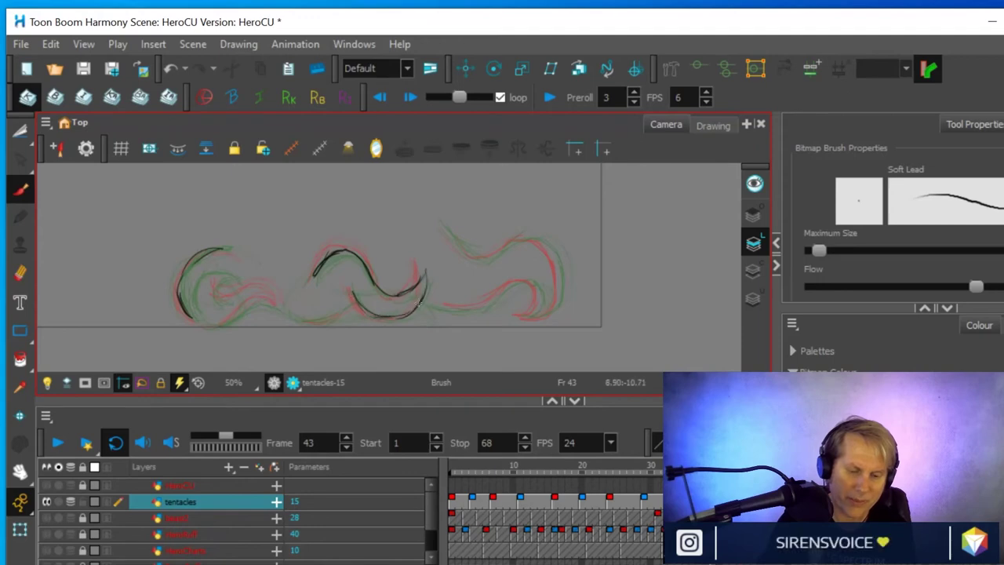
{"action": "mouse_move", "coordinate": [286, 316]}
{"action": "left_mouse_down"}
{"action": "mouse_move", "coordinate": [314, 321]}
{"action": "mouse_move", "coordinate": [349, 306]}
{"action": "left_mouse_up"}
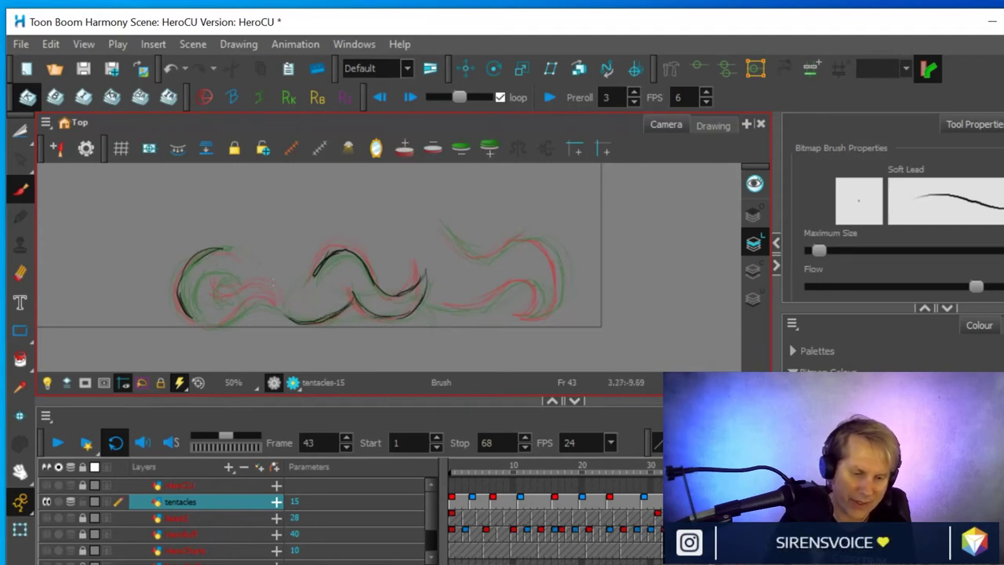
Sketch the left tentacle's underside and inner curl on the frame 43 drawing, and flip through the neighbouring frames to check them
{"action": "mouse_move", "coordinate": [216, 298]}
{"action": "left_mouse_down"}
{"action": "mouse_move", "coordinate": [237, 275]}
{"action": "mouse_move", "coordinate": [248, 279]}
{"action": "mouse_move", "coordinate": [219, 309]}
{"action": "left_mouse_up"}
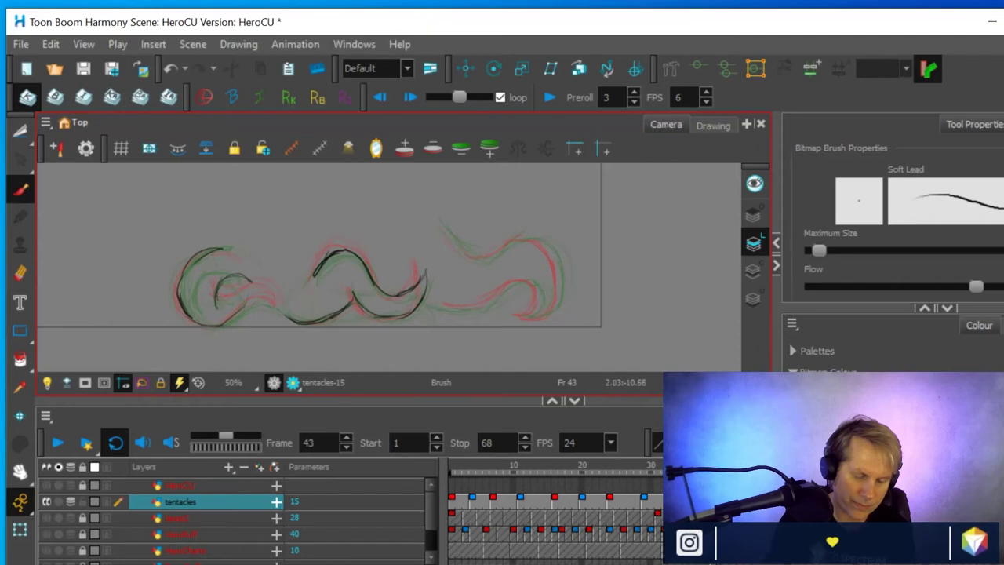
{"action": "mouse_move", "coordinate": [256, 280]}
{"action": "left_mouse_down"}
{"action": "mouse_move", "coordinate": [235, 315]}
{"action": "mouse_move", "coordinate": [244, 286]}
{"action": "mouse_move", "coordinate": [252, 290]}
{"action": "mouse_move", "coordinate": [219, 279]}
{"action": "left_mouse_up"}
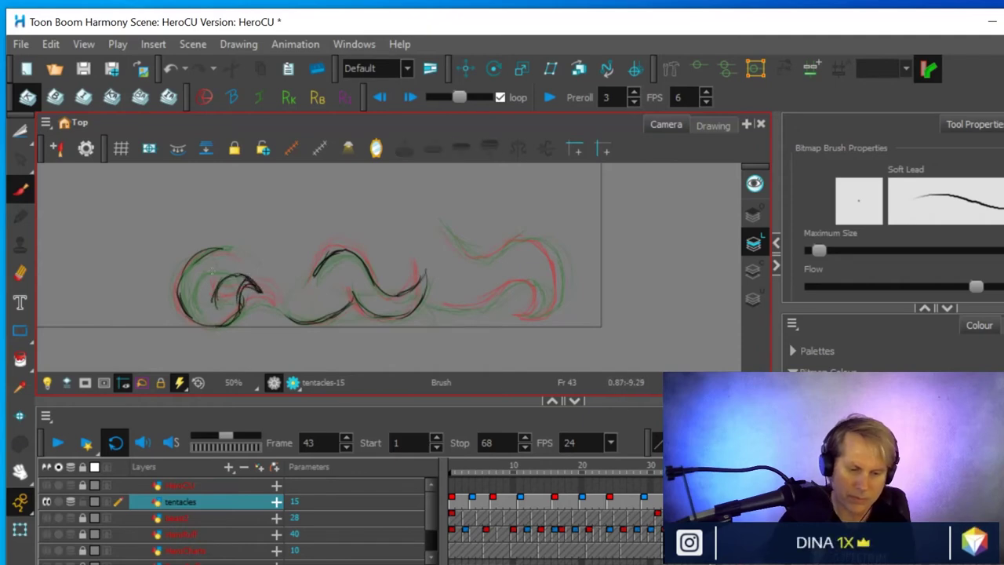
{"action": "left_click_drag", "start_coordinate": [741, 468], "coordinate": [782, 468]}
{"action": "key", "text": "comma"}
{"action": "key", "text": "comma"}
{"action": "key", "text": "comma"}
{"action": "key", "text": "comma"}
{"action": "key", "text": "period"}
{"action": "key", "text": "comma"}
{"action": "key", "text": "period"}
{"action": "key", "text": "period"}
Try a larger looping curl inside the left tentacle on the frame 43 drawing, check it in motion, and undo it
{"action": "left_click_drag", "start_coordinate": [227, 269], "coordinate": [235, 308]}
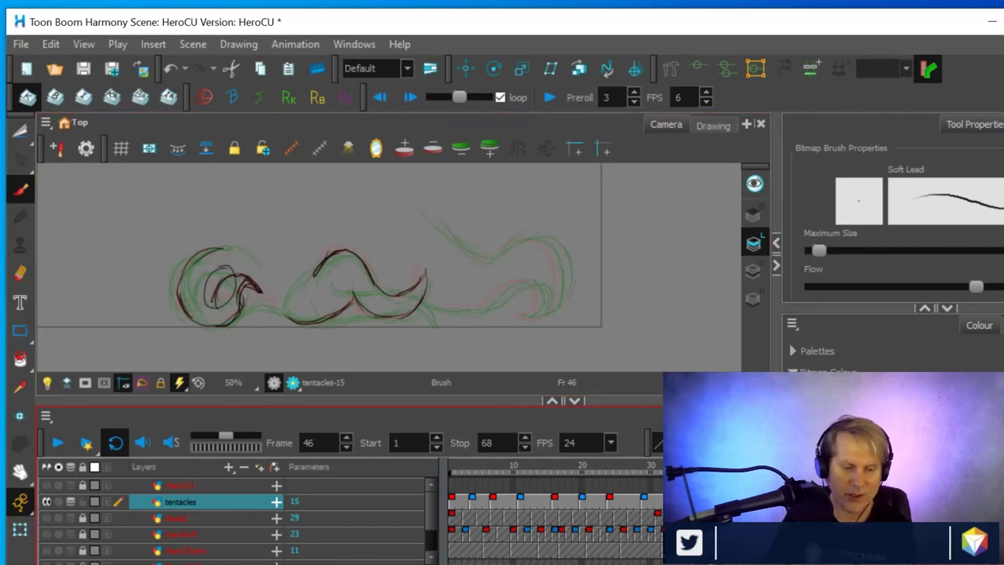
{"action": "key", "text": "period"}
{"action": "key", "text": "comma"}
{"action": "key", "text": "period"}
{"action": "key", "text": "comma"}
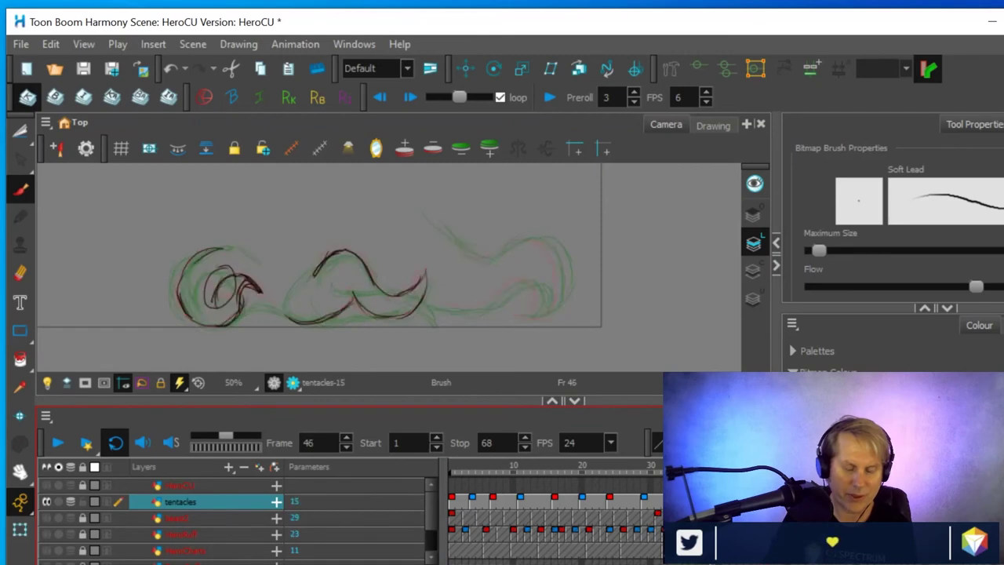
{"action": "key", "text": "comma"}
{"action": "key", "text": "comma"}
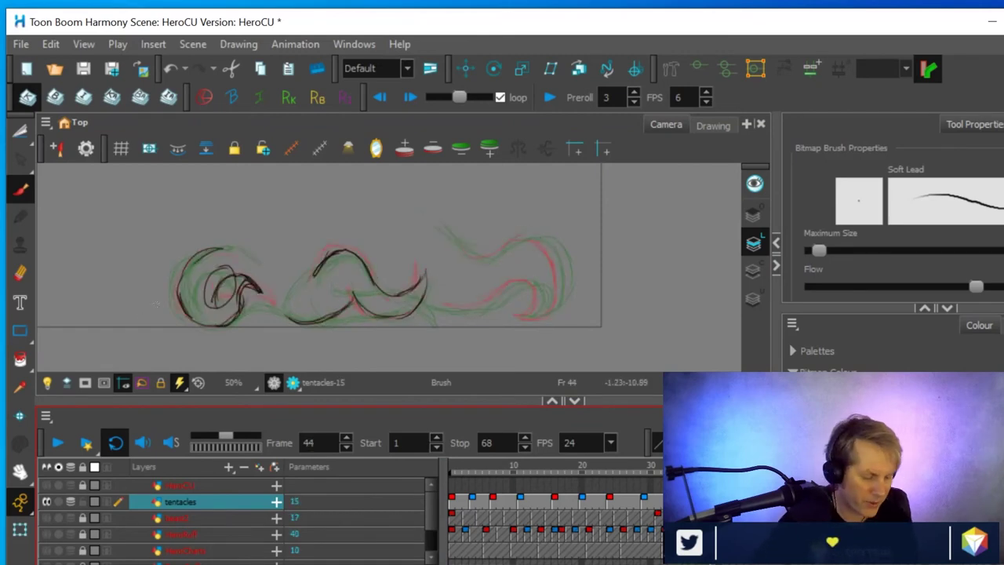
{"action": "key", "text": "ctrl+z"}
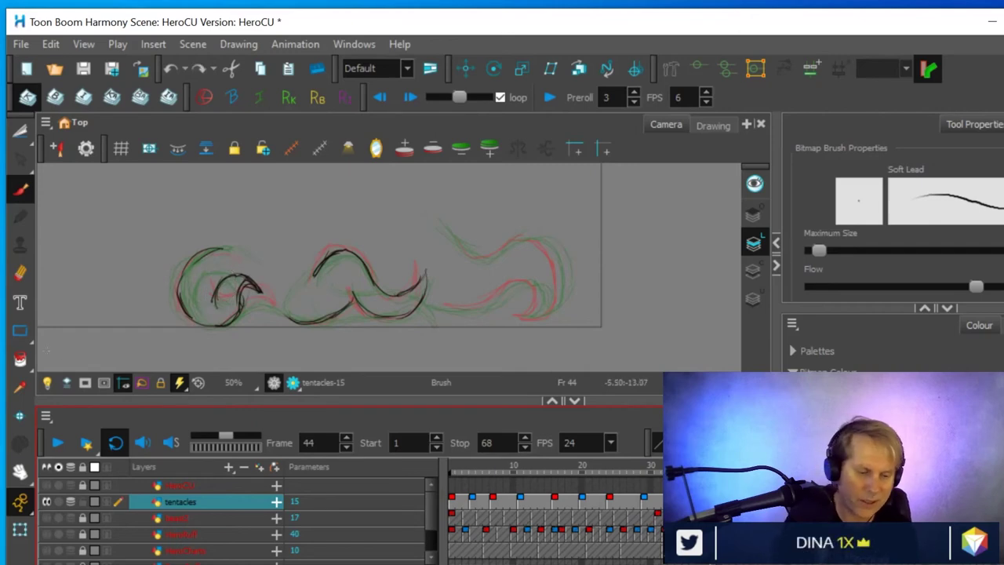
Erase the left tentacle's inner curl on the frame 43 drawing and redraw it as a tighter hook inside the outer curve
{"action": "key", "text": "alt+e"}
{"action": "mouse_move", "coordinate": [216, 305]}
{"action": "left_mouse_down"}
{"action": "mouse_move", "coordinate": [228, 278]}
{"action": "mouse_move", "coordinate": [257, 288]}
{"action": "mouse_move", "coordinate": [238, 293]}
{"action": "mouse_move", "coordinate": [243, 284]}
{"action": "left_mouse_up"}
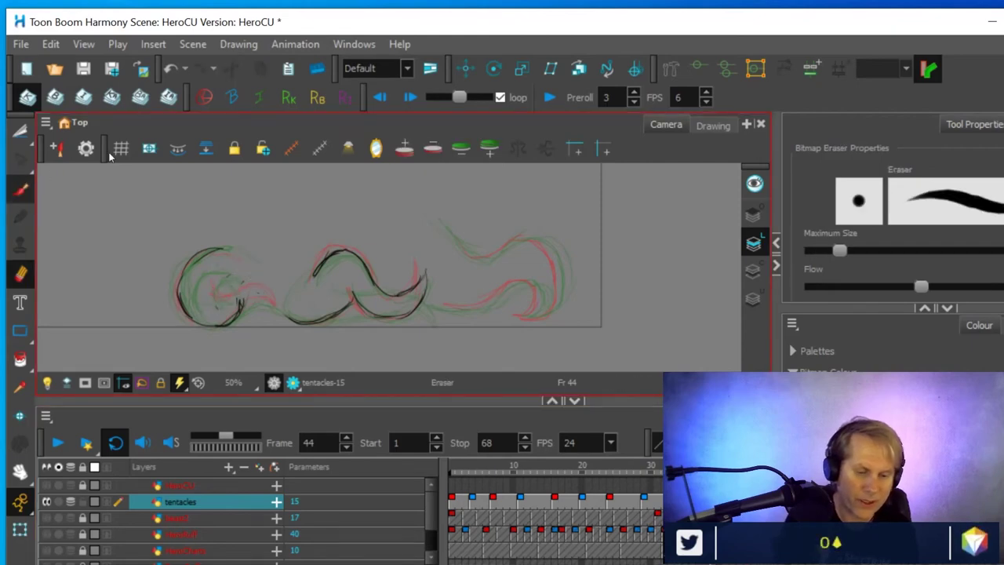
{"action": "key", "text": "alt+b"}
{"action": "mouse_move", "coordinate": [206, 299]}
{"action": "left_mouse_down"}
{"action": "mouse_move", "coordinate": [212, 281]}
{"action": "mouse_move", "coordinate": [243, 280]}
{"action": "mouse_move", "coordinate": [226, 286]}
{"action": "mouse_move", "coordinate": [240, 307]}
{"action": "mouse_move", "coordinate": [226, 274]}
{"action": "mouse_move", "coordinate": [207, 299]}
{"action": "mouse_move", "coordinate": [240, 276]}
{"action": "mouse_move", "coordinate": [210, 282]}
{"action": "left_mouse_up"}
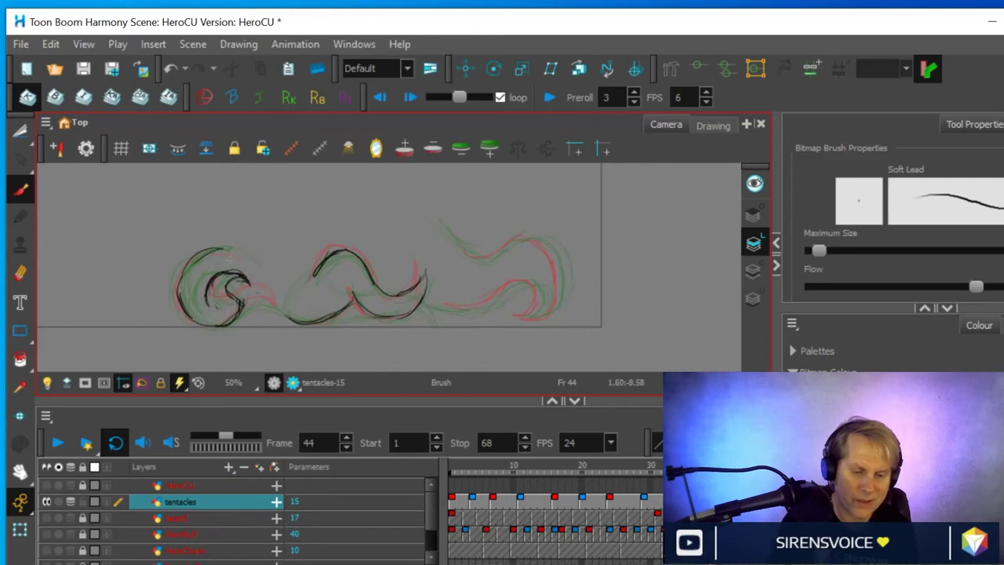
Sketch the right tentacle's lower edge, curled tip, outer curve and upper edge on the frame 43 drawing
{"action": "left_click_drag", "start_coordinate": [428, 301], "coordinate": [475, 309]}
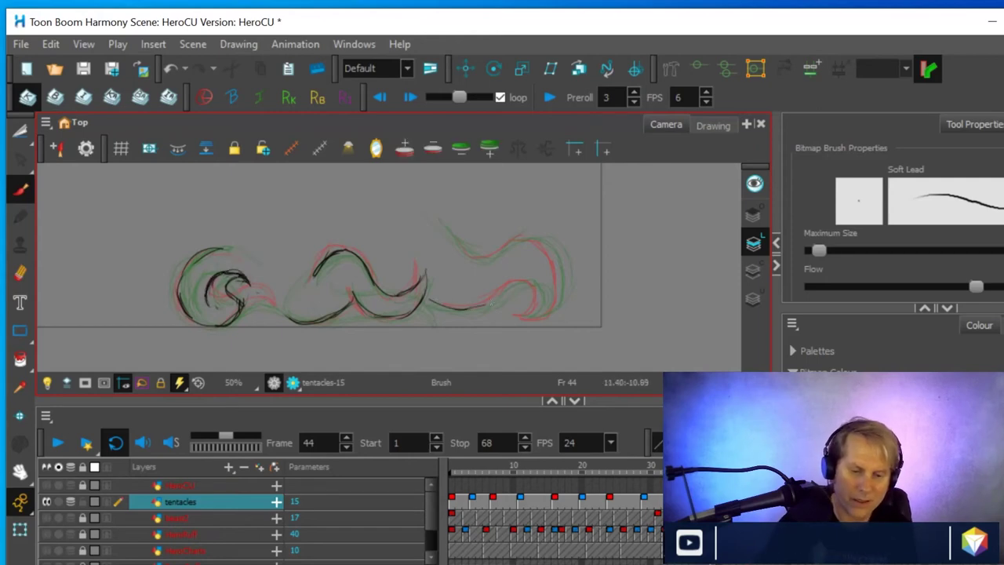
{"action": "left_click_drag", "start_coordinate": [535, 283], "coordinate": [536, 314]}
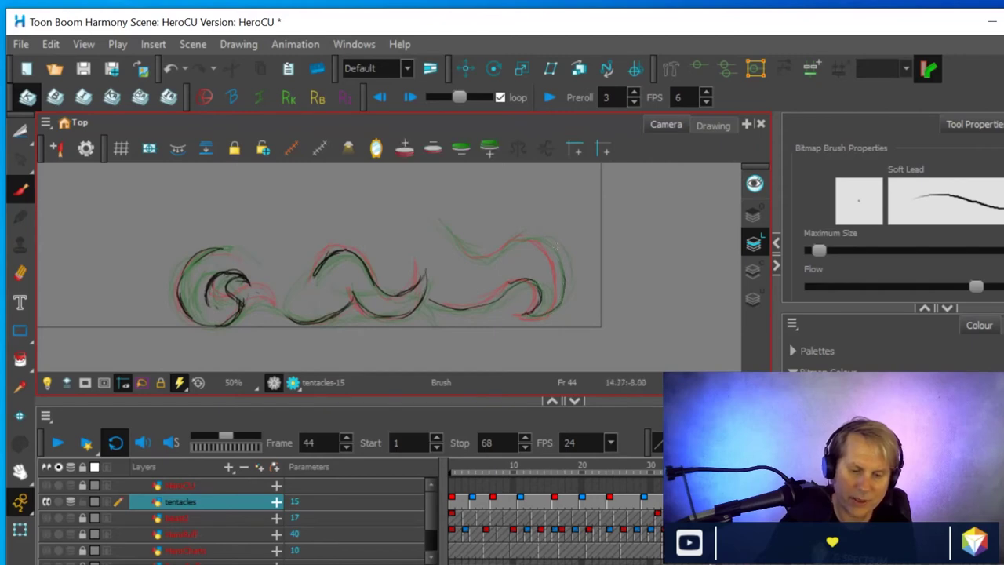
{"action": "mouse_move", "coordinate": [556, 257]}
{"action": "left_mouse_down"}
{"action": "mouse_move", "coordinate": [453, 232]}
{"action": "mouse_move", "coordinate": [488, 255]}
{"action": "mouse_move", "coordinate": [532, 249]}
{"action": "mouse_move", "coordinate": [562, 273]}
{"action": "left_mouse_up"}
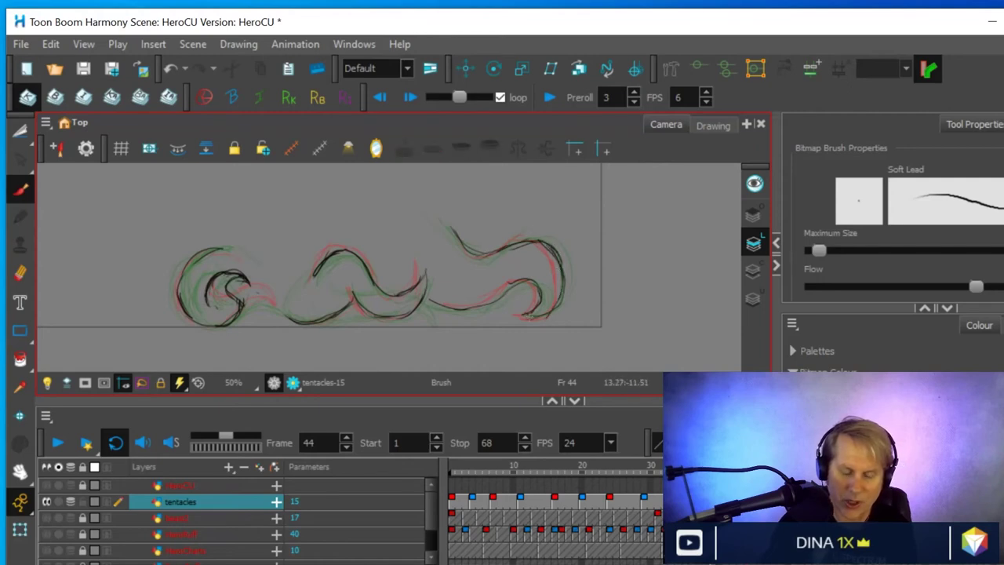
{"action": "left_click_drag", "start_coordinate": [534, 317], "coordinate": [523, 318]}
{"action": "left_click_drag", "start_coordinate": [531, 279], "coordinate": [496, 295]}
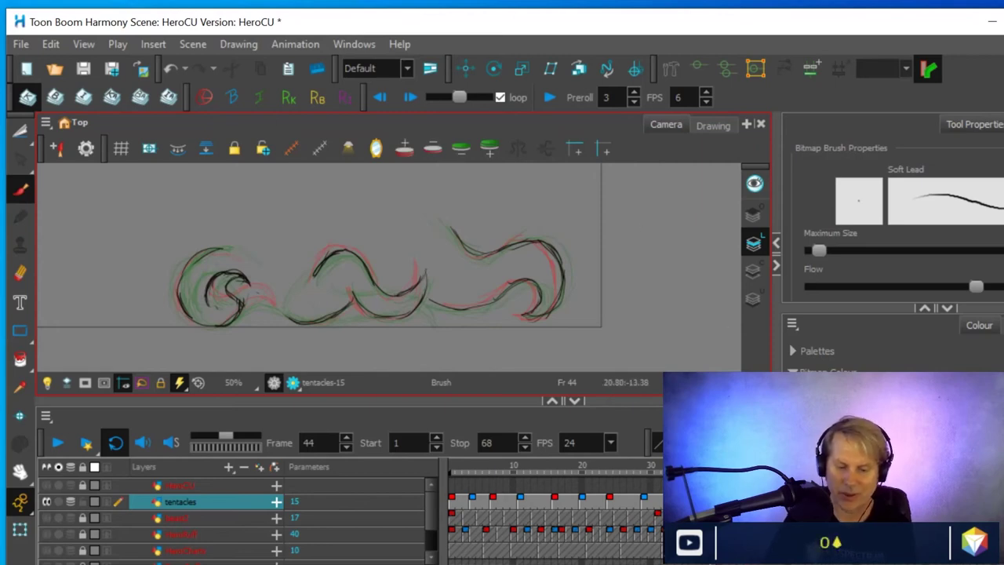
Flip back and forth through the frames around frame 43 to check the tentacles' motion
{"action": "key", "text": "period"}
{"action": "key", "text": "comma"}
{"action": "key", "text": "comma"}
{"action": "key", "text": "comma"}
{"action": "key", "text": "comma"}
{"action": "key", "text": "period"}
{"action": "key", "text": "period"}
{"action": "key", "text": "period"}
{"action": "key", "text": "period"}
{"action": "key", "text": "period"}
{"action": "key", "text": "period"}
{"action": "key", "text": "comma"}
{"action": "key", "text": "comma"}
{"action": "key", "text": "period"}
{"action": "key", "text": "period"}
{"action": "key", "text": "period"}
{"action": "key", "text": "comma"}
{"action": "key", "text": "comma"}
{"action": "key", "text": "comma"}
{"action": "key", "text": "comma"}
{"action": "key", "text": "comma"}
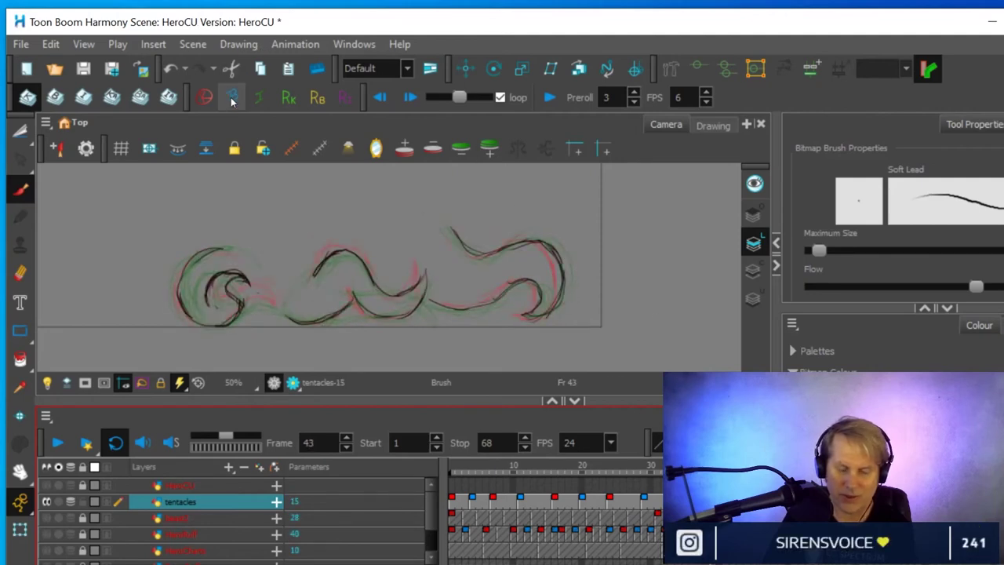
Create an empty drawing at frame 50 on the tentacles layer
{"action": "key", "text": "period"}
{"action": "key", "text": "period"}
{"action": "key", "text": "period"}
{"action": "key", "text": "period"}
{"action": "key", "text": "period"}
{"action": "key", "text": "period"}
{"action": "key", "text": "period"}
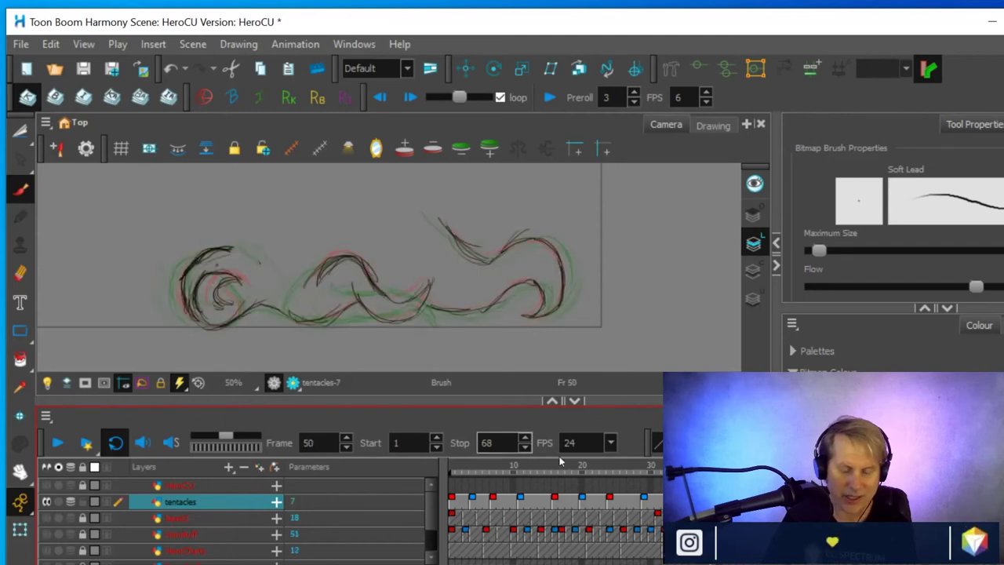
{"action": "right_click", "coordinate": [787, 502]}
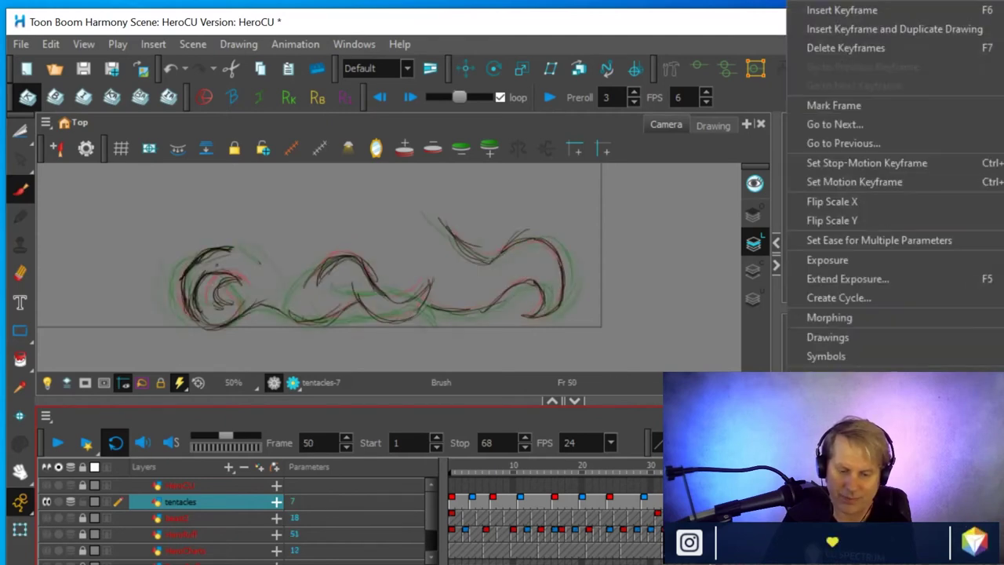
{"action": "mouse_move", "coordinate": [827, 337]}
{"action": "left_click", "coordinate": [666, 338]}
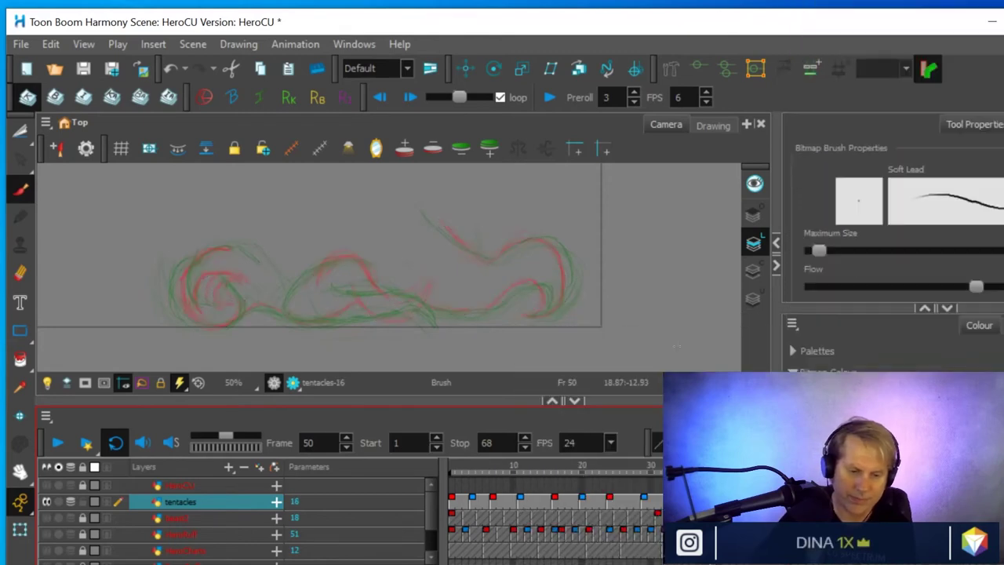
Sketch the right tentacle's upper edge, outer curve, curled tip and lower edge on the frame 50 drawing, between the onion-skinned keys
{"action": "mouse_move", "coordinate": [432, 213]}
{"action": "left_mouse_down"}
{"action": "mouse_move", "coordinate": [473, 253]}
{"action": "mouse_move", "coordinate": [559, 242]}
{"action": "mouse_move", "coordinate": [567, 308]}
{"action": "mouse_move", "coordinate": [547, 317]}
{"action": "left_mouse_up"}
{"action": "mouse_move", "coordinate": [556, 243]}
{"action": "left_mouse_down"}
{"action": "mouse_move", "coordinate": [565, 270]}
{"action": "mouse_move", "coordinate": [544, 315]}
{"action": "mouse_move", "coordinate": [535, 316]}
{"action": "mouse_move", "coordinate": [541, 283]}
{"action": "mouse_move", "coordinate": [539, 310]}
{"action": "mouse_move", "coordinate": [544, 285]}
{"action": "mouse_move", "coordinate": [502, 301]}
{"action": "mouse_move", "coordinate": [540, 284]}
{"action": "left_mouse_up"}
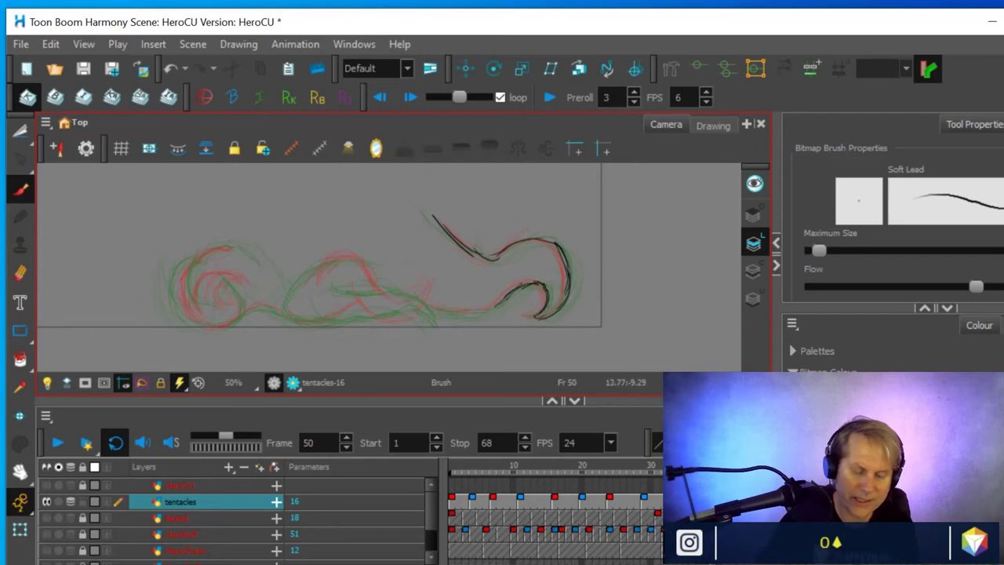
{"action": "key", "text": "ctrl+alt"}
{"action": "mouse_move", "coordinate": [543, 272]}
{"action": "left_mouse_down"}
{"action": "mouse_move", "coordinate": [581, 208]}
{"action": "mouse_move", "coordinate": [561, 196]}
{"action": "mouse_move", "coordinate": [518, 245]}
{"action": "mouse_move", "coordinate": [526, 208]}
{"action": "mouse_move", "coordinate": [511, 314]}
{"action": "left_mouse_up"}
{"action": "key", "text": "space"}
{"action": "left_click_drag", "start_coordinate": [524, 254], "coordinate": [534, 288]}
{"action": "key", "text": "space"}
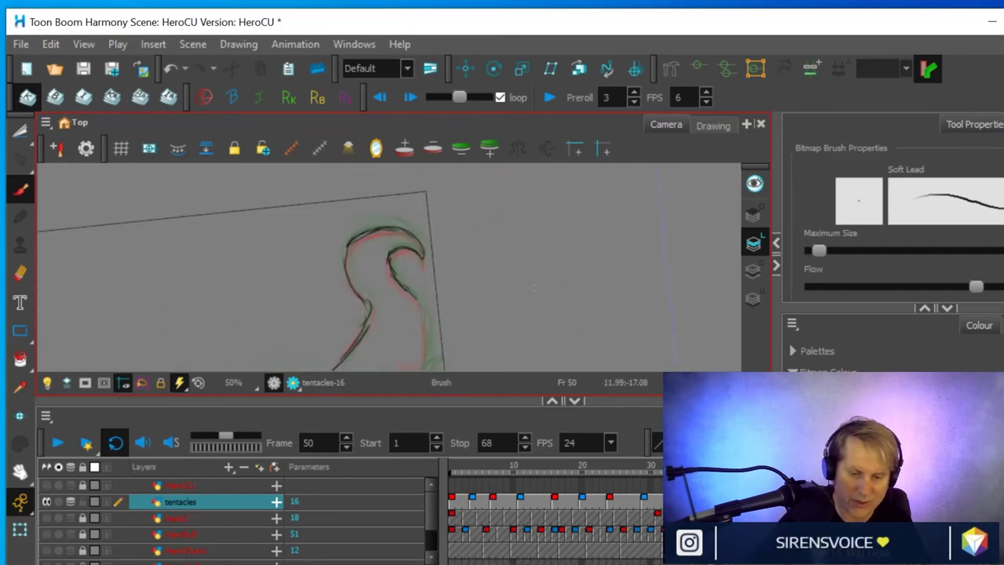
{"action": "mouse_move", "coordinate": [430, 362]}
{"action": "left_mouse_down"}
{"action": "mouse_move", "coordinate": [430, 323]}
{"action": "mouse_move", "coordinate": [411, 292]}
{"action": "left_mouse_up"}
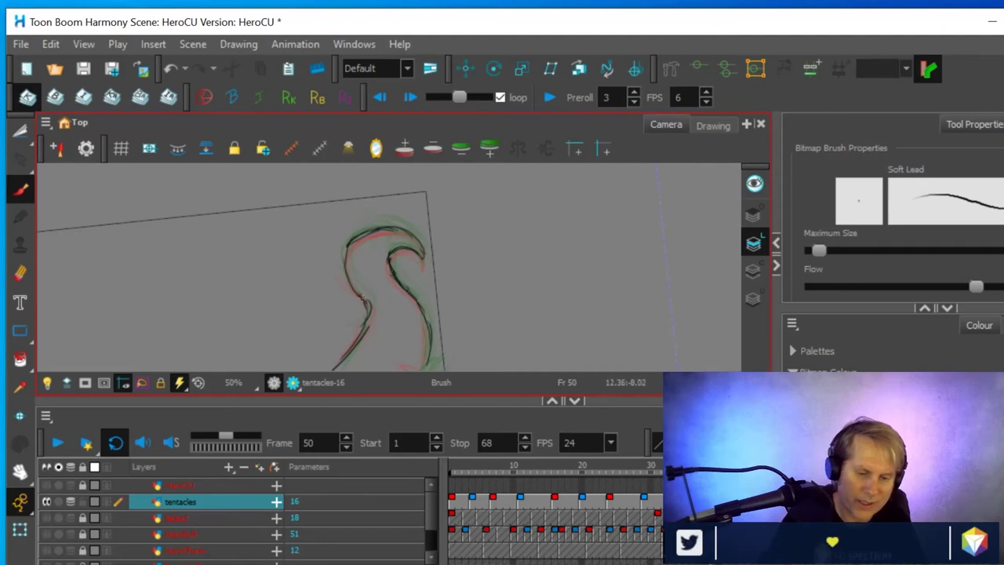
Sketch the middle tentacle's upper and lower edges and its rounded outer bend on the frame 50 drawing, between the onion-skinned keys
{"action": "key", "text": "space"}
{"action": "left_click_drag", "start_coordinate": [547, 258], "coordinate": [557, 201]}
{"action": "left_click_drag", "start_coordinate": [529, 265], "coordinate": [523, 234]}
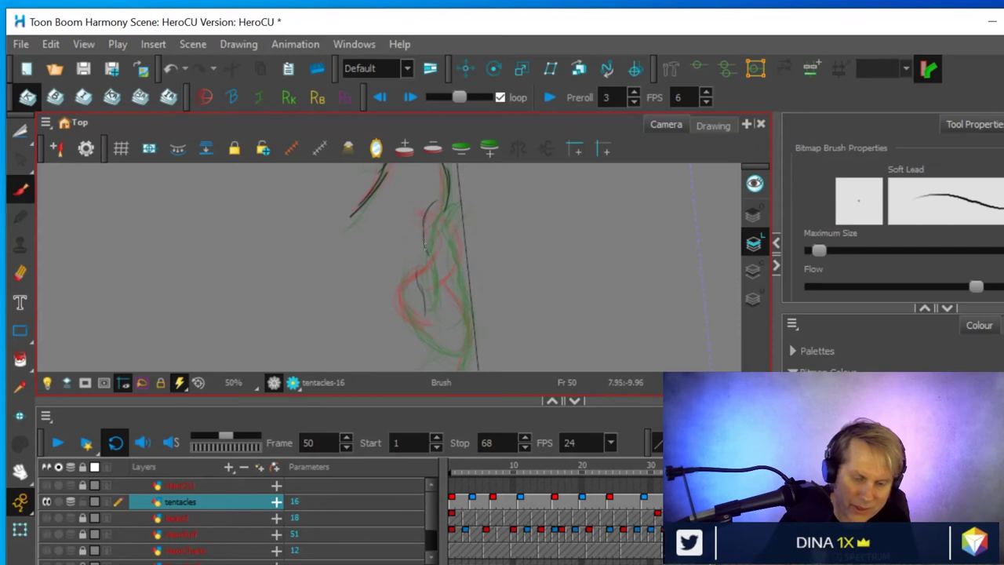
{"action": "left_click_drag", "start_coordinate": [427, 243], "coordinate": [424, 281]}
{"action": "mouse_move", "coordinate": [428, 320]}
{"action": "left_mouse_down"}
{"action": "mouse_move", "coordinate": [420, 306]}
{"action": "mouse_move", "coordinate": [426, 242]}
{"action": "mouse_move", "coordinate": [442, 200]}
{"action": "mouse_move", "coordinate": [436, 240]}
{"action": "mouse_move", "coordinate": [451, 308]}
{"action": "left_mouse_up"}
{"action": "mouse_move", "coordinate": [460, 306]}
{"action": "left_mouse_down"}
{"action": "mouse_move", "coordinate": [474, 348]}
{"action": "mouse_move", "coordinate": [450, 288]}
{"action": "left_mouse_up"}
{"action": "mouse_move", "coordinate": [452, 354]}
{"action": "left_mouse_down"}
{"action": "mouse_move", "coordinate": [469, 346]}
{"action": "mouse_move", "coordinate": [467, 321]}
{"action": "left_mouse_up"}
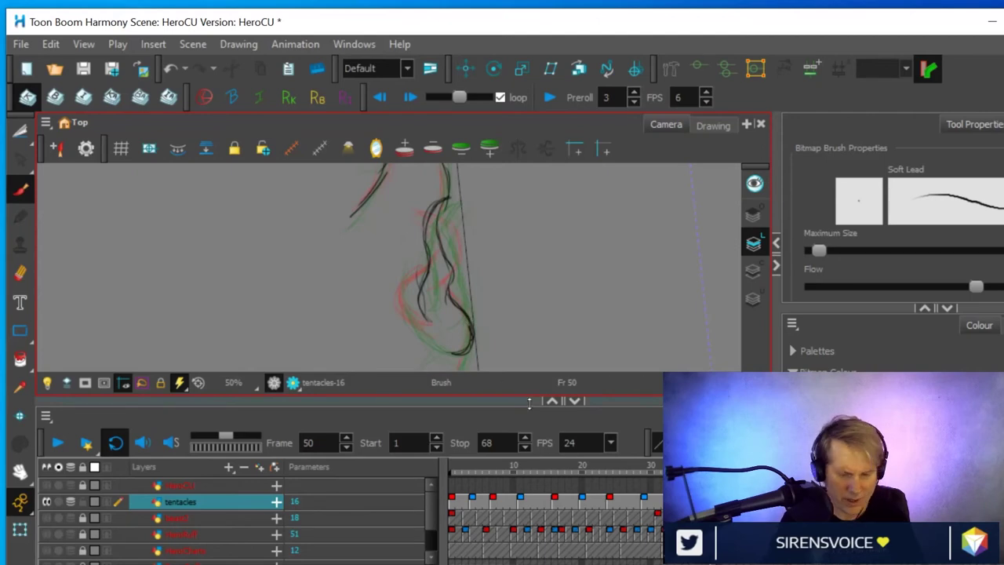
{"action": "mouse_move", "coordinate": [569, 223]}
{"action": "left_mouse_down"}
{"action": "mouse_move", "coordinate": [556, 269]}
{"action": "mouse_move", "coordinate": [486, 314]}
{"action": "mouse_move", "coordinate": [389, 305]}
{"action": "left_mouse_up"}
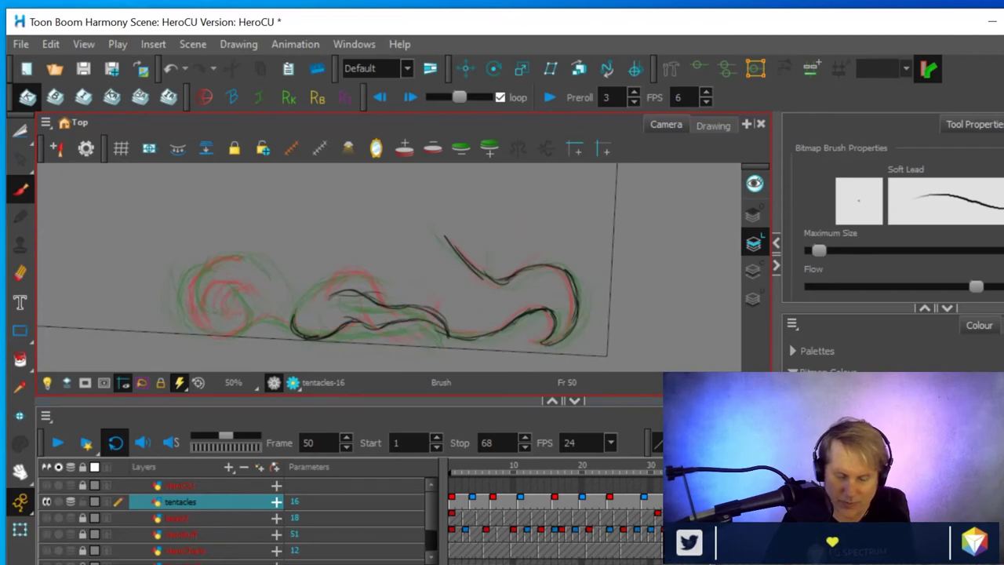
Flip back and forth through the frames around frame 50 to check the middle tentacle's motion
{"action": "key", "text": "comma"}
{"action": "key", "text": "comma"}
{"action": "key", "text": "period"}
{"action": "key", "text": "period"}
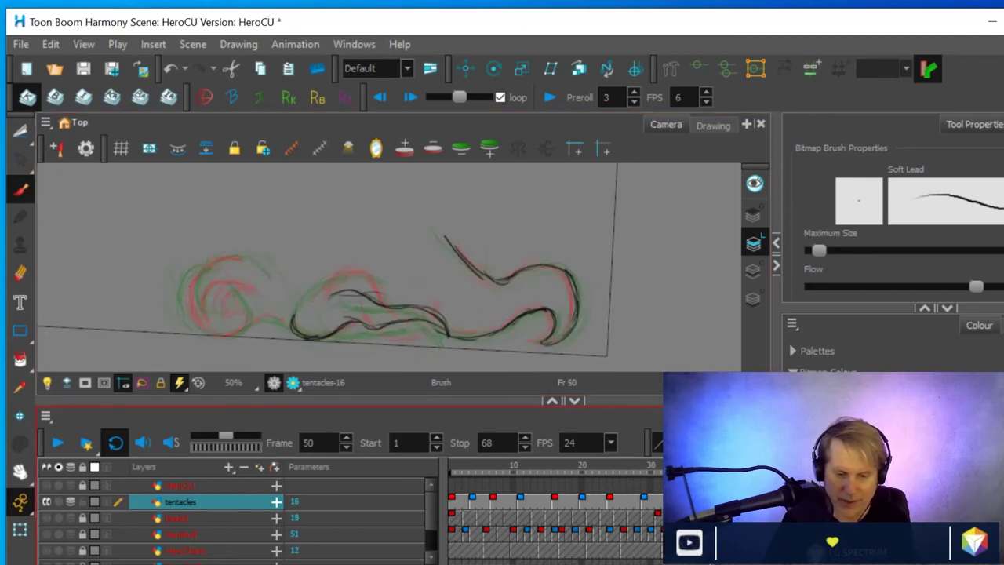
{"action": "key", "text": "period"}
{"action": "key", "text": "period"}
{"action": "key", "text": "comma"}
{"action": "key", "text": "comma"}
{"action": "key", "text": "comma"}
{"action": "key", "text": "comma"}
{"action": "key", "text": "comma"}
{"action": "key", "text": "comma"}
{"action": "key", "text": "period"}
{"action": "key", "text": "period"}
{"action": "key", "text": "period"}
{"action": "key", "text": "period"}
{"action": "key", "text": "period"}
{"action": "key", "text": "comma"}
{"action": "key", "text": "comma"}
{"action": "key", "text": "comma"}
{"action": "key", "text": "comma"}
{"action": "key", "text": "comma"}
{"action": "key", "text": "period"}
{"action": "key", "text": "period"}
{"action": "key", "text": "period"}
{"action": "key", "text": "period"}
{"action": "key", "text": "period"}
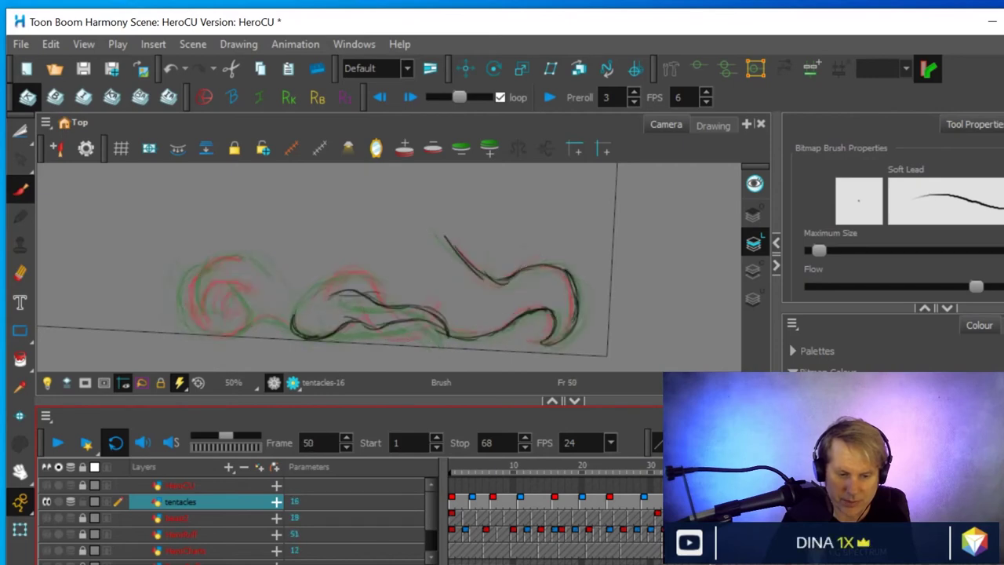
{"action": "key", "text": "comma"}
{"action": "key", "text": "comma"}
{"action": "key", "text": "period"}
{"action": "key", "text": "period"}
{"action": "key", "text": "period"}
{"action": "key", "text": "period"}
{"action": "key", "text": "period"}
{"action": "key", "text": "comma"}
{"action": "key", "text": "comma"}
{"action": "key", "text": "comma"}
{"action": "key", "text": "comma"}
{"action": "key", "text": "comma"}
{"action": "key", "text": "comma"}
{"action": "key", "text": "period"}
{"action": "key", "text": "period"}
{"action": "key", "text": "period"}
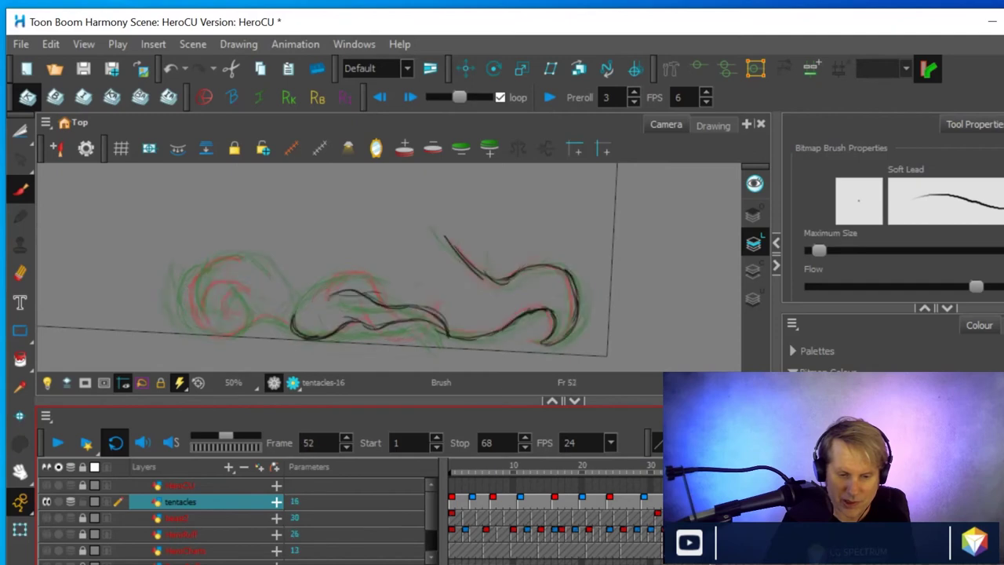
Erase the middle tentacle's crossing upper and lower edges on frame 50 and redraw them as fuller curves meeting at the end
{"action": "key", "text": "alt+e"}
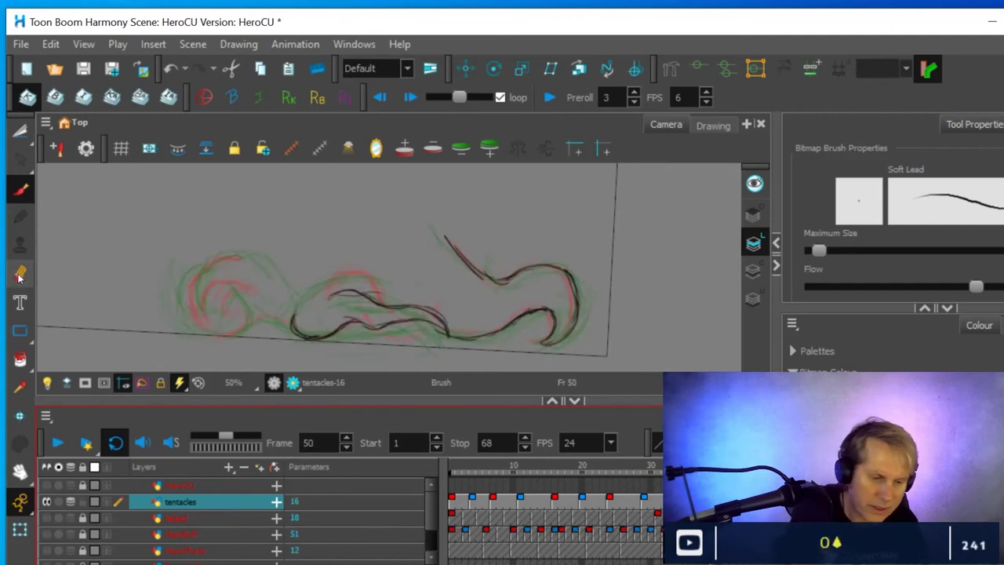
{"action": "mouse_move", "coordinate": [376, 328]}
{"action": "left_mouse_down"}
{"action": "mouse_move", "coordinate": [413, 320]}
{"action": "mouse_move", "coordinate": [444, 330]}
{"action": "mouse_move", "coordinate": [425, 310]}
{"action": "mouse_move", "coordinate": [367, 311]}
{"action": "left_mouse_up"}
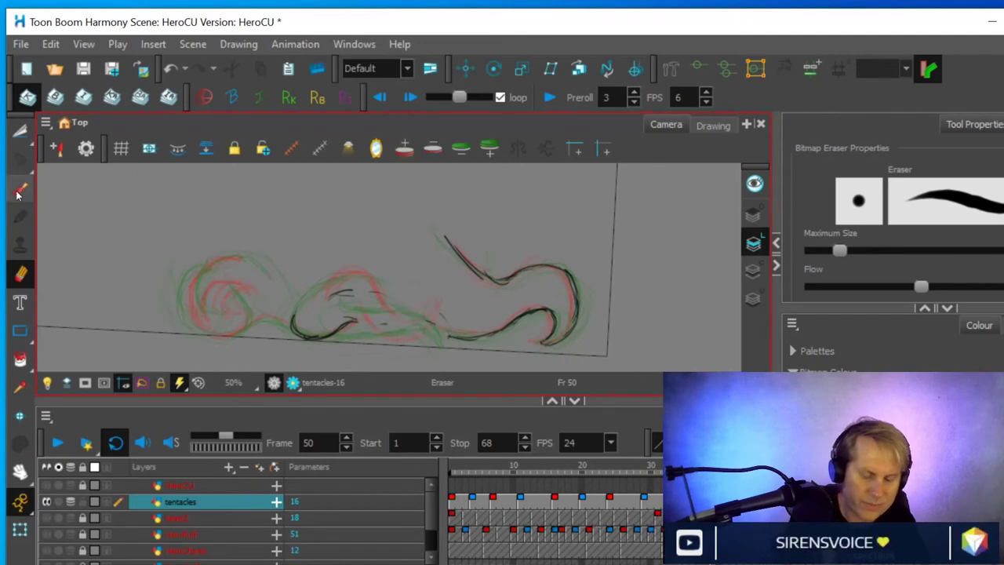
{"action": "key", "text": "alt+b"}
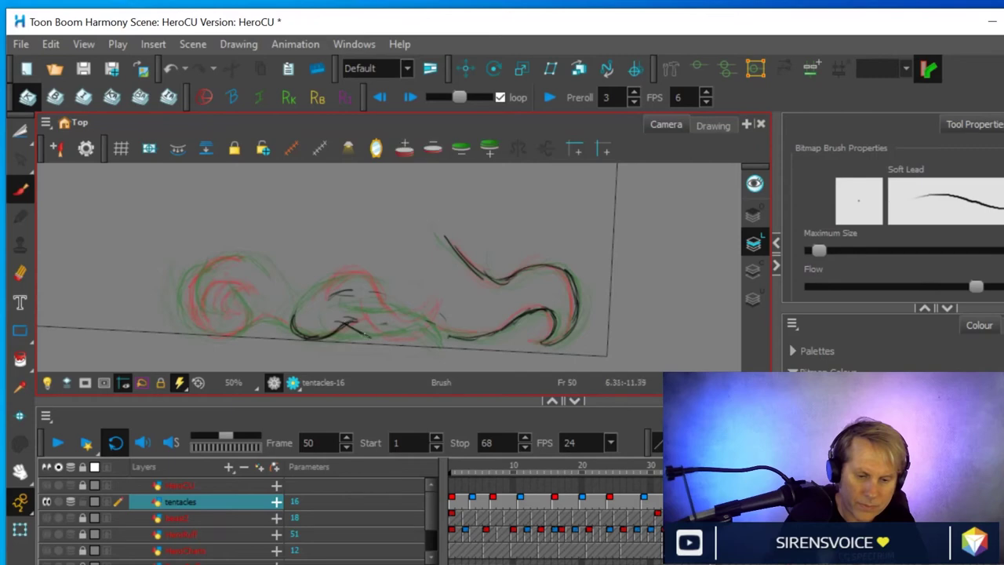
{"action": "left_click_drag", "start_coordinate": [428, 322], "coordinate": [444, 320]}
{"action": "mouse_move", "coordinate": [383, 336]}
{"action": "left_mouse_down"}
{"action": "mouse_move", "coordinate": [413, 328]}
{"action": "mouse_move", "coordinate": [357, 291]}
{"action": "mouse_move", "coordinate": [364, 297]}
{"action": "left_mouse_up"}
{"action": "left_click_drag", "start_coordinate": [424, 305], "coordinate": [365, 303]}
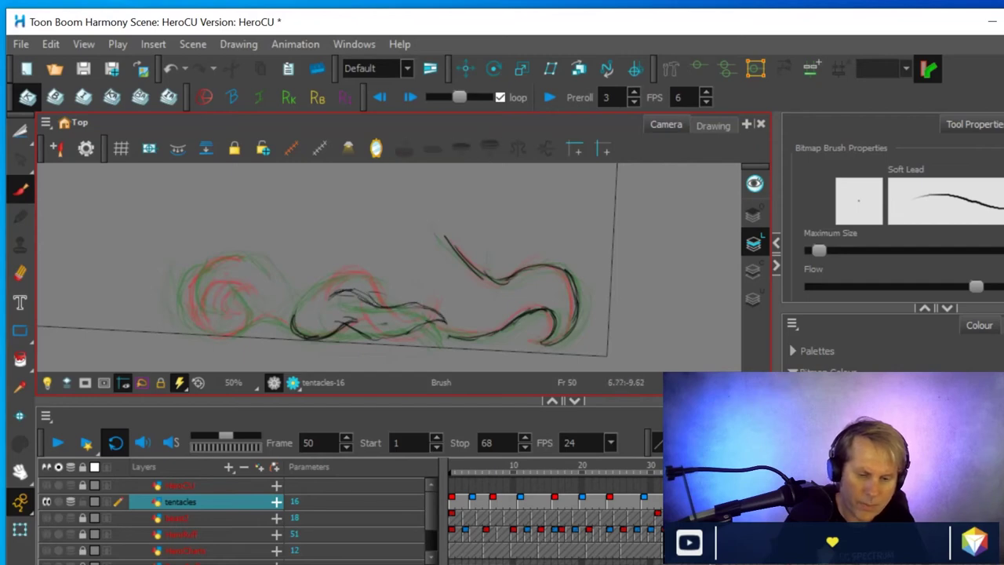
{"action": "left_click_drag", "start_coordinate": [444, 321], "coordinate": [443, 321]}
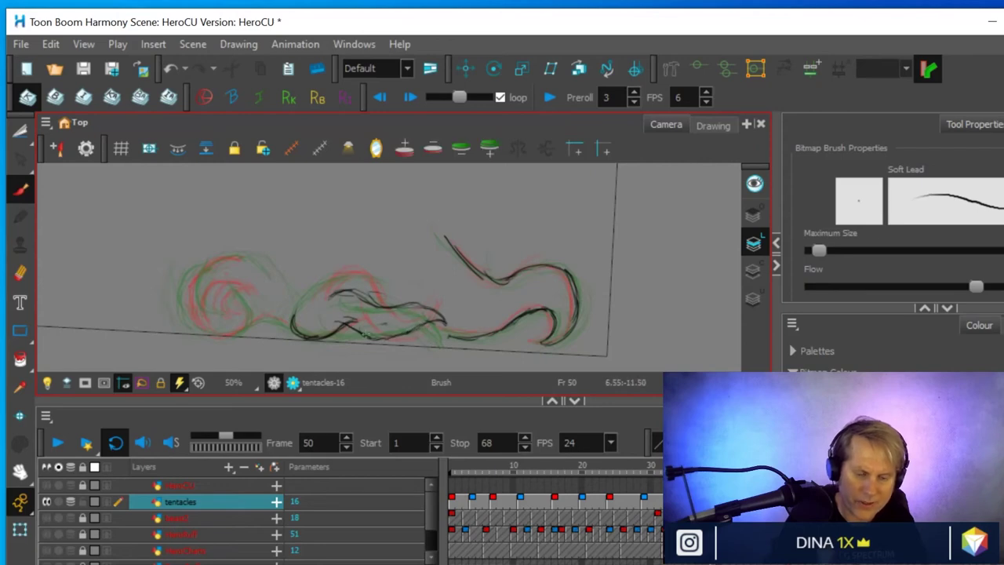
Clean up stray lines in the middle tentacle on frame 50 with the Eraser and restate its upper edge with the Brush
{"action": "left_click", "coordinate": [21, 273]}
{"action": "key", "text": "alt+e"}
{"action": "left_click_drag", "start_coordinate": [349, 310], "coordinate": [345, 318]}
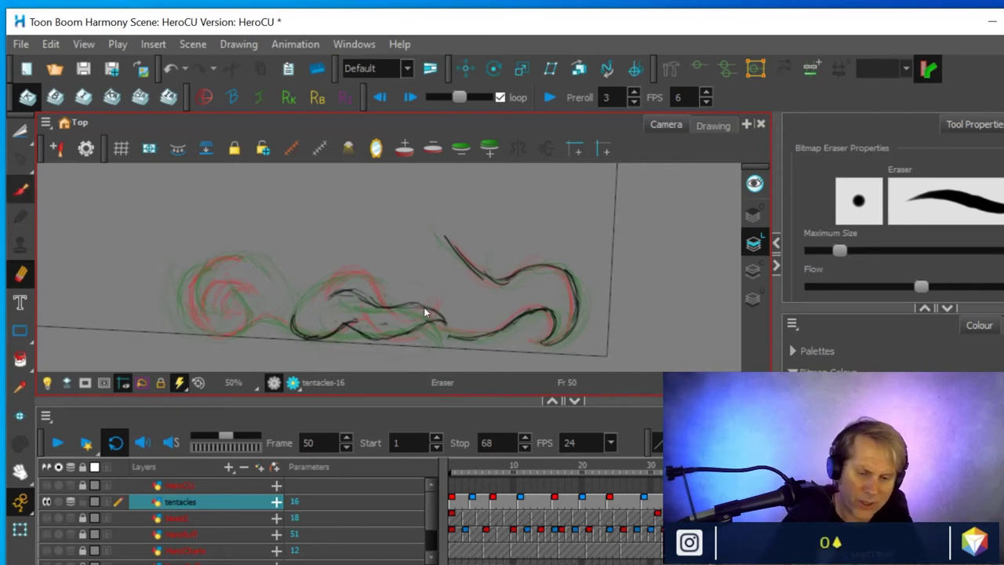
{"action": "key", "text": "alt+b"}
{"action": "mouse_move", "coordinate": [417, 305]}
{"action": "left_mouse_down"}
{"action": "mouse_move", "coordinate": [443, 320]}
{"action": "mouse_move", "coordinate": [407, 303]}
{"action": "mouse_move", "coordinate": [363, 315]}
{"action": "left_mouse_up"}
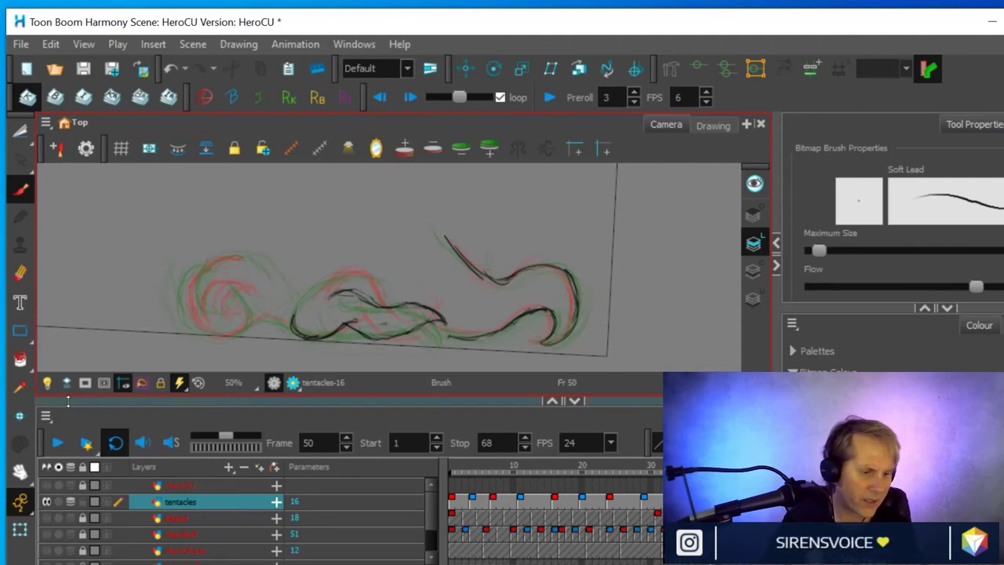
Flip between frames 50 and 53 to compare the reworked middle tentacle with the following drawing
{"action": "left_click_drag", "start_coordinate": [788, 467], "coordinate": [769, 467]}
{"action": "key", "text": "period"}
{"action": "key", "text": "period"}
{"action": "key", "text": "period"}
{"action": "key", "text": "period"}
{"action": "key", "text": "period"}
{"action": "key", "text": "period"}
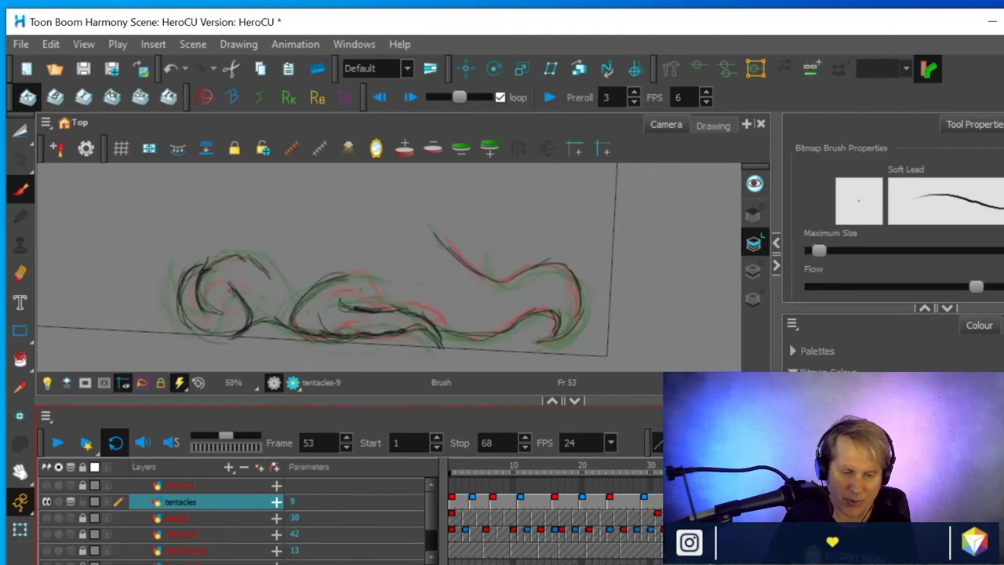
{"action": "key", "text": "comma"}
{"action": "key", "text": "comma"}
{"action": "key", "text": "comma"}
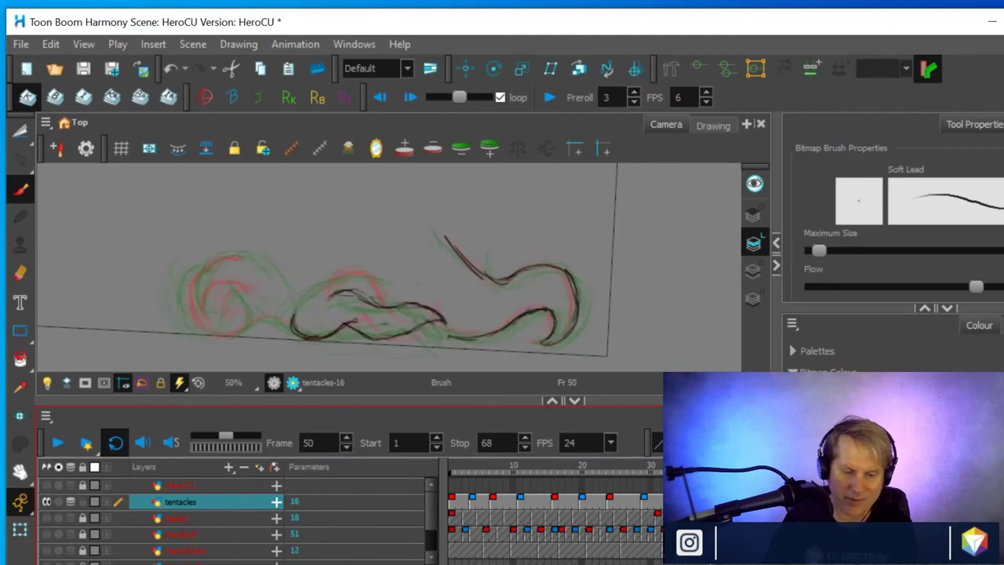
Erase the middle tentacle's upper edge on frame 50 and redraw it with a deeper dip and a darker inner curl
{"action": "key", "text": "alt+e"}
{"action": "mouse_move", "coordinate": [377, 303]}
{"action": "left_mouse_down"}
{"action": "mouse_move", "coordinate": [418, 303]}
{"action": "mouse_move", "coordinate": [368, 302]}
{"action": "left_mouse_up"}
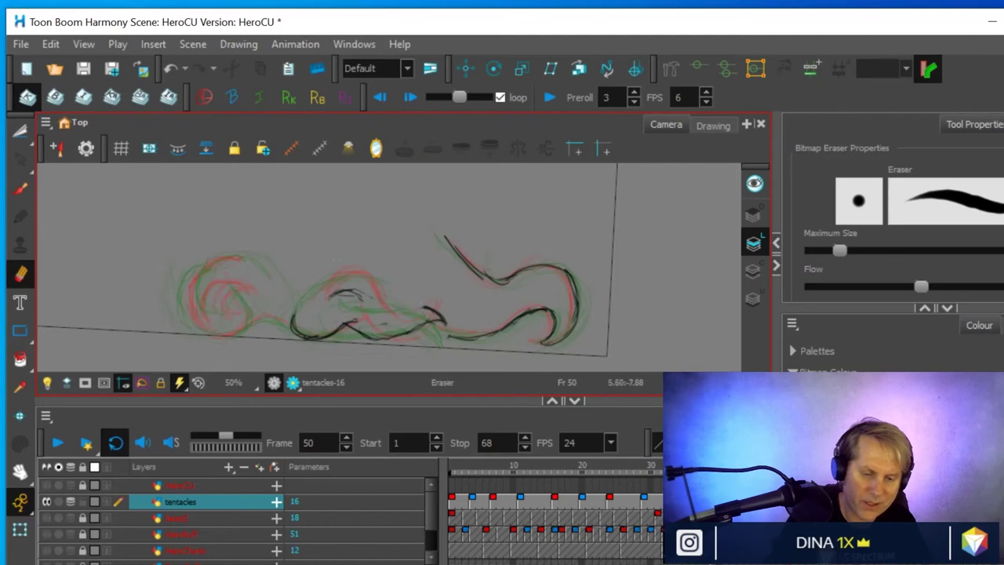
{"action": "left_click", "coordinate": [20, 189]}
{"action": "key", "text": "alt+b"}
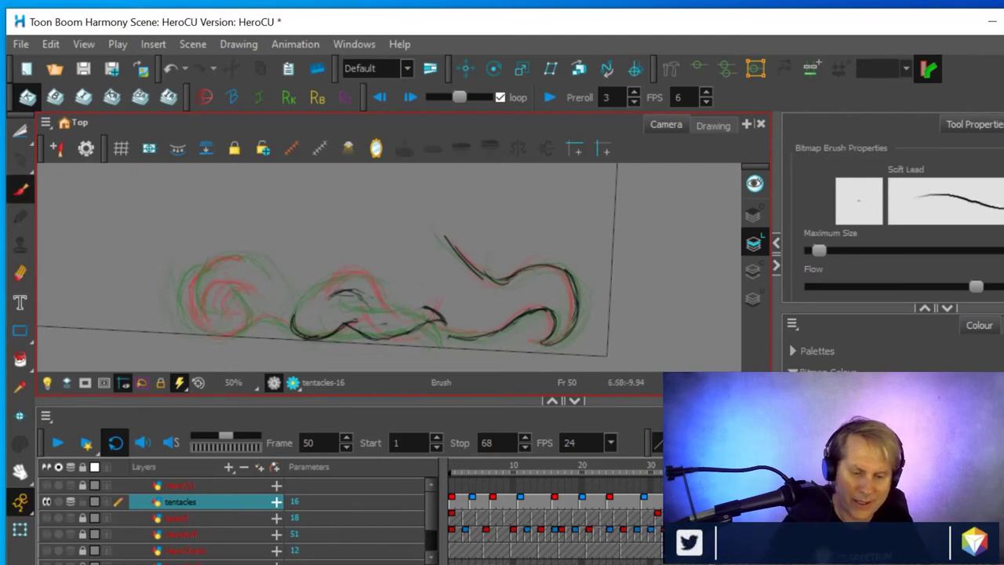
{"action": "mouse_move", "coordinate": [424, 308]}
{"action": "left_mouse_down"}
{"action": "mouse_move", "coordinate": [387, 314]}
{"action": "mouse_move", "coordinate": [424, 308]}
{"action": "left_mouse_up"}
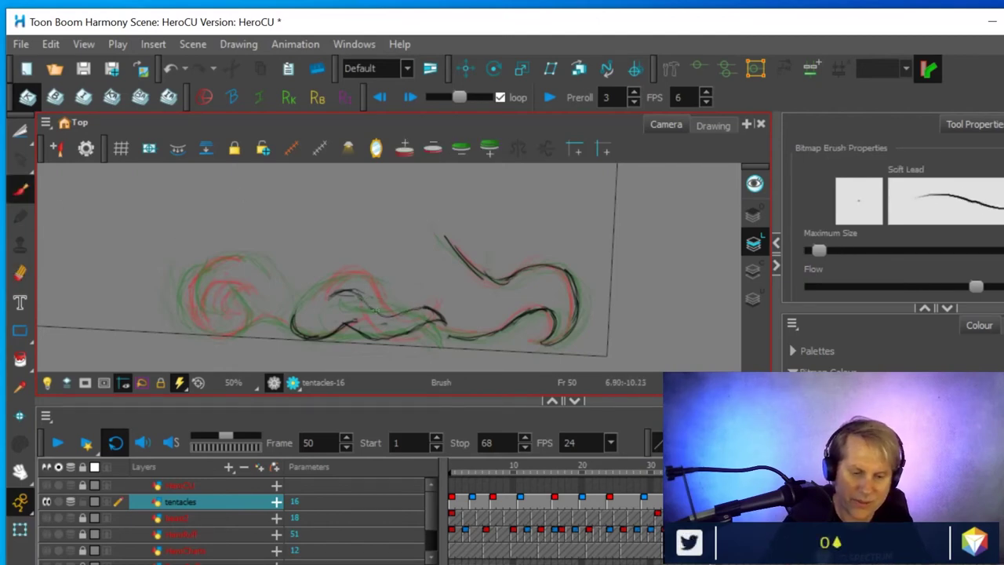
{"action": "mouse_move", "coordinate": [358, 299]}
{"action": "left_mouse_down"}
{"action": "mouse_move", "coordinate": [385, 313]}
{"action": "mouse_move", "coordinate": [425, 308]}
{"action": "left_mouse_up"}
{"action": "left_click_drag", "start_coordinate": [347, 291], "coordinate": [396, 312]}
{"action": "left_click_drag", "start_coordinate": [330, 296], "coordinate": [350, 291]}
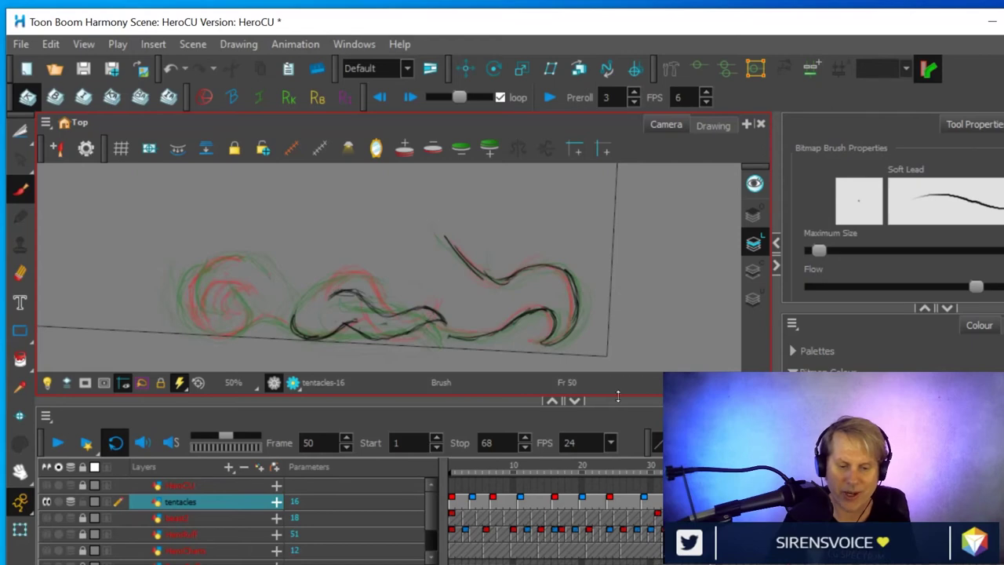
Flip repeatedly through the drawings before and after frame 50 to check the redrawn upper edge in motion
{"action": "key", "text": "comma"}
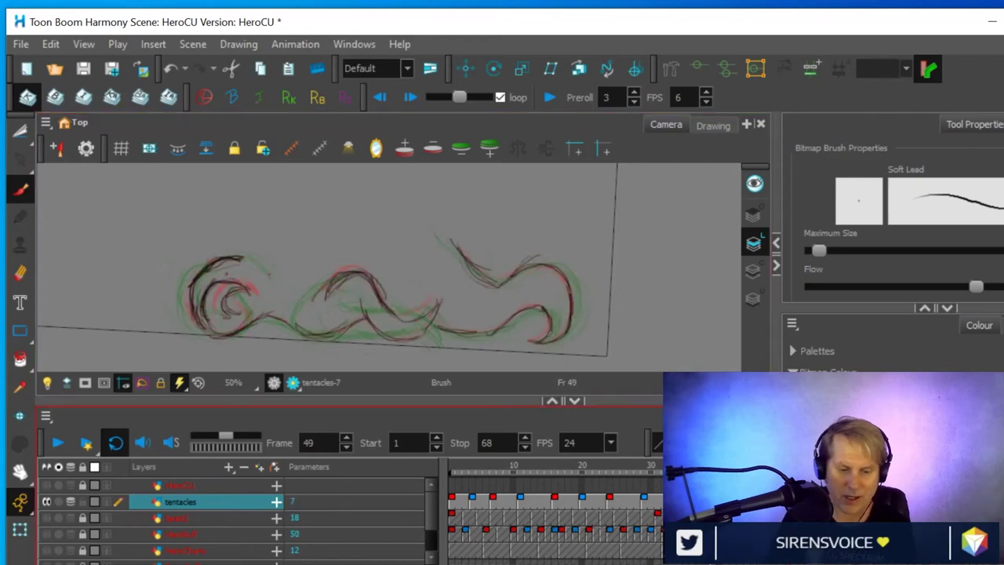
{"action": "key", "text": "period"}
{"action": "key", "text": "period"}
{"action": "key", "text": "period"}
{"action": "key", "text": "period"}
{"action": "key", "text": "comma"}
{"action": "key", "text": "comma"}
{"action": "key", "text": "comma"}
{"action": "key", "text": "comma"}
{"action": "key", "text": "comma"}
{"action": "key", "text": "period"}
{"action": "key", "text": "period"}
{"action": "key", "text": "period"}
{"action": "key", "text": "period"}
{"action": "key", "text": "period"}
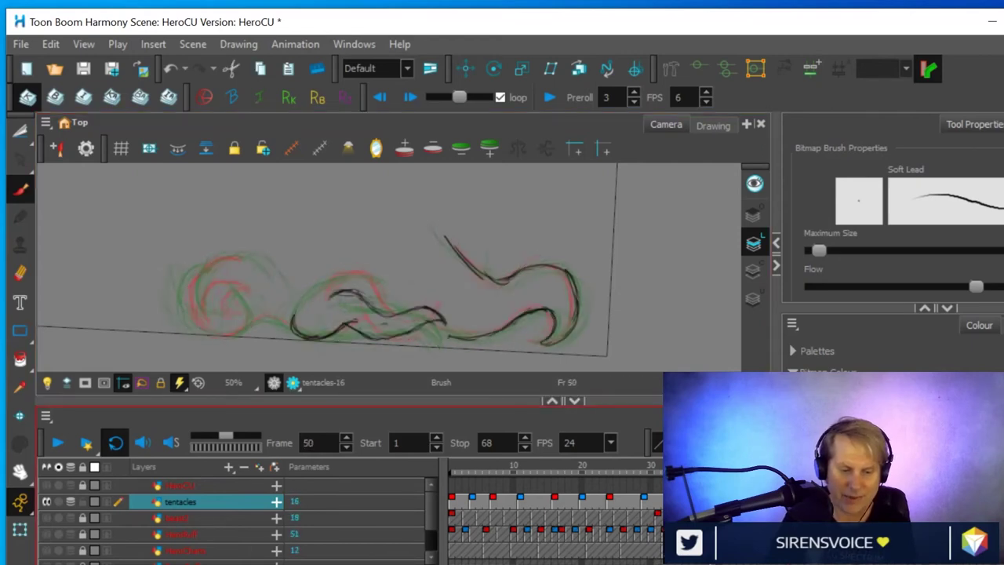
{"action": "key", "text": "comma"}
{"action": "key", "text": "comma"}
{"action": "key", "text": "comma"}
{"action": "key", "text": "comma"}
{"action": "key", "text": "comma"}
{"action": "key", "text": "period"}
{"action": "key", "text": "period"}
{"action": "key", "text": "period"}
{"action": "key", "text": "period"}
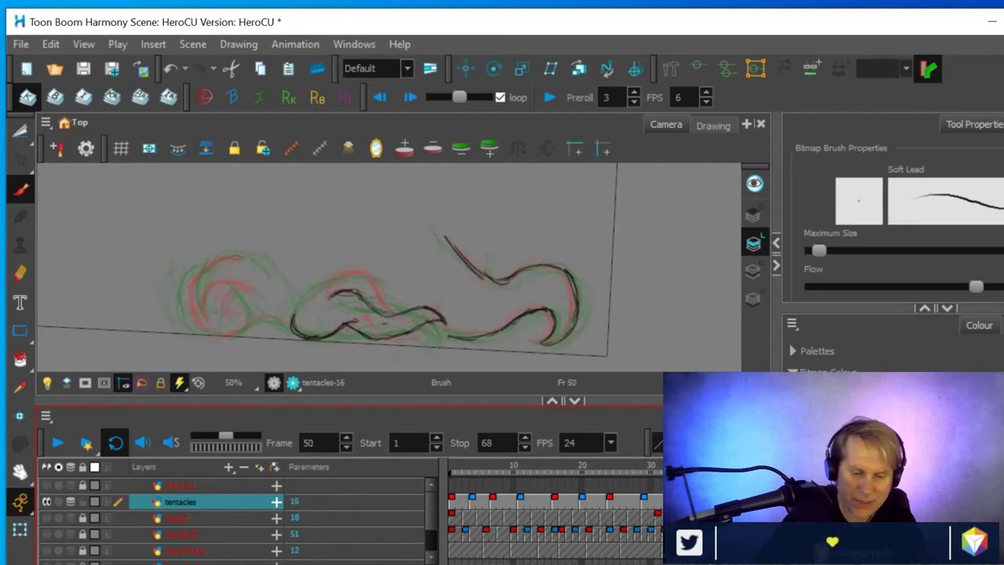
Extend the middle tentacle's outer bend upward and sketch the left tentacle's outer curve and connecting line on the frame 50 drawing
{"action": "left_click_drag", "start_coordinate": [292, 322], "coordinate": [317, 289]}
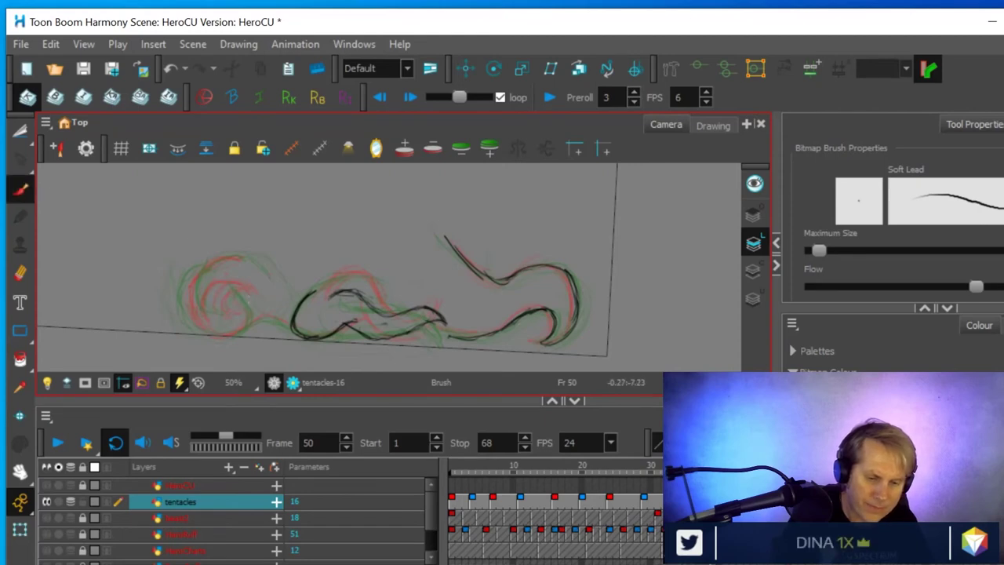
{"action": "left_click_drag", "start_coordinate": [287, 324], "coordinate": [265, 320]}
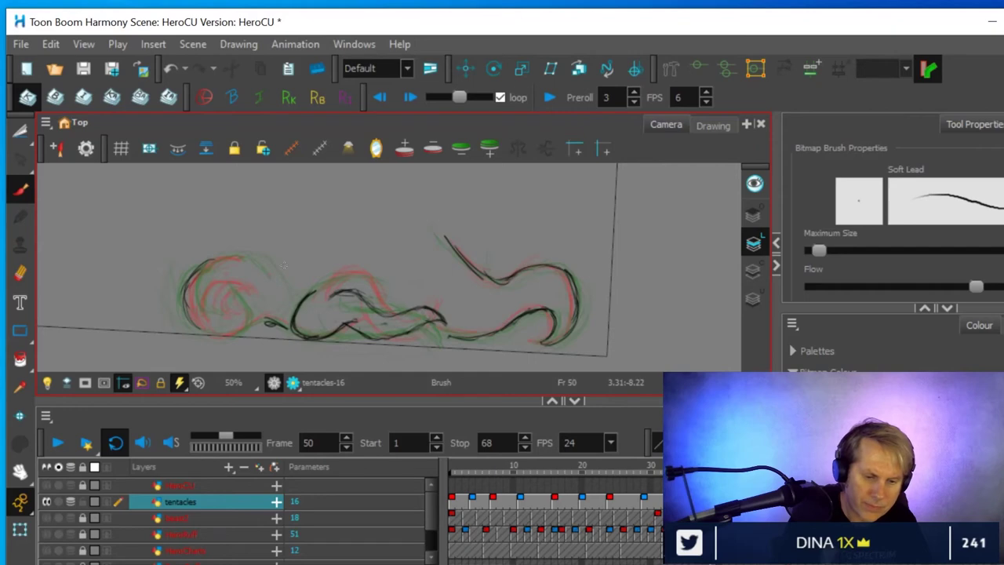
{"action": "left_click_drag", "start_coordinate": [225, 285], "coordinate": [220, 317]}
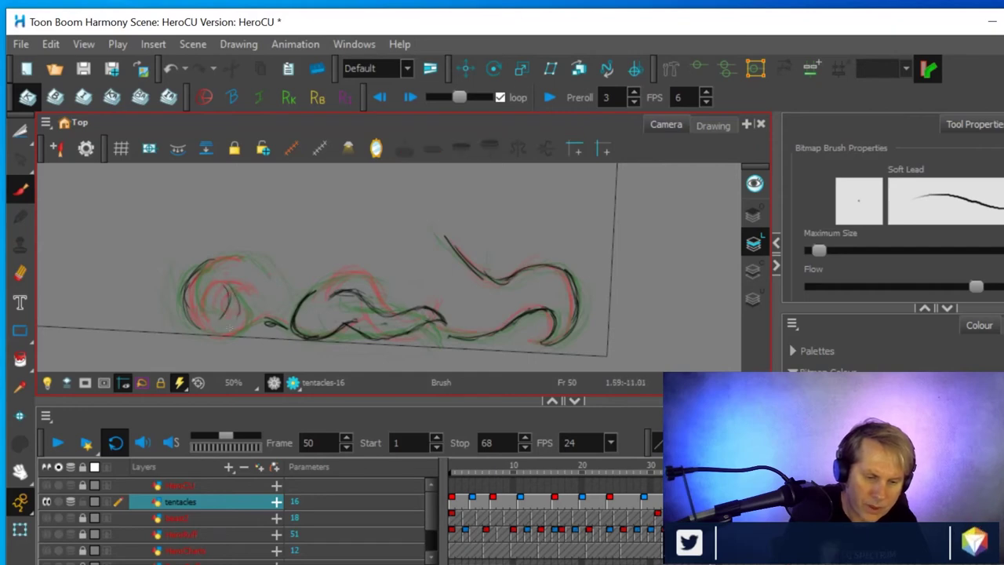
{"action": "key", "text": "ctrl+z"}
{"action": "key", "text": "ctrl+z"}
{"action": "key", "text": "ctrl+z"}
{"action": "key", "text": "ctrl+z"}
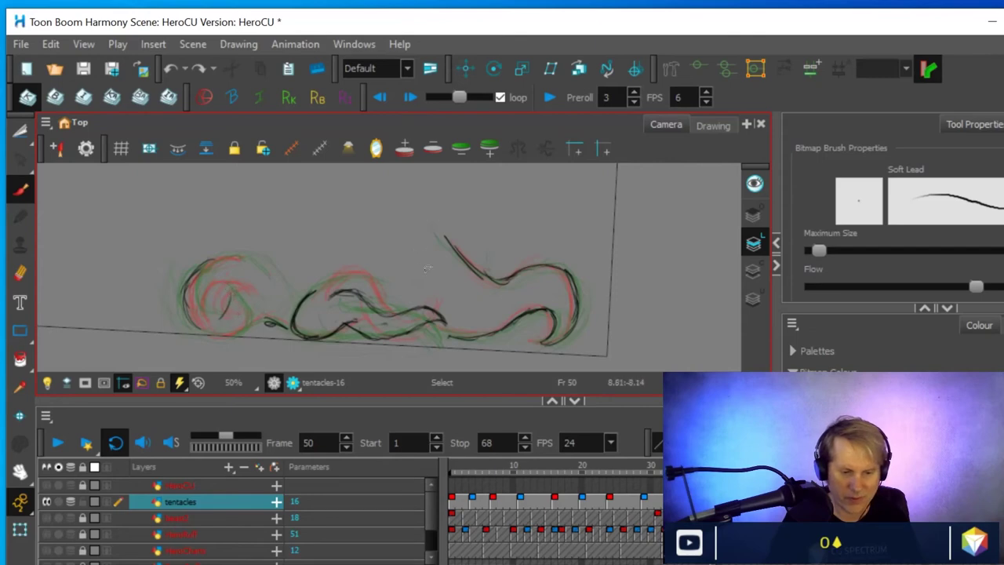
Flip between frames 47 and 53 to examine how the left tentacle's curl moves between the keys
{"action": "key", "text": "comma"}
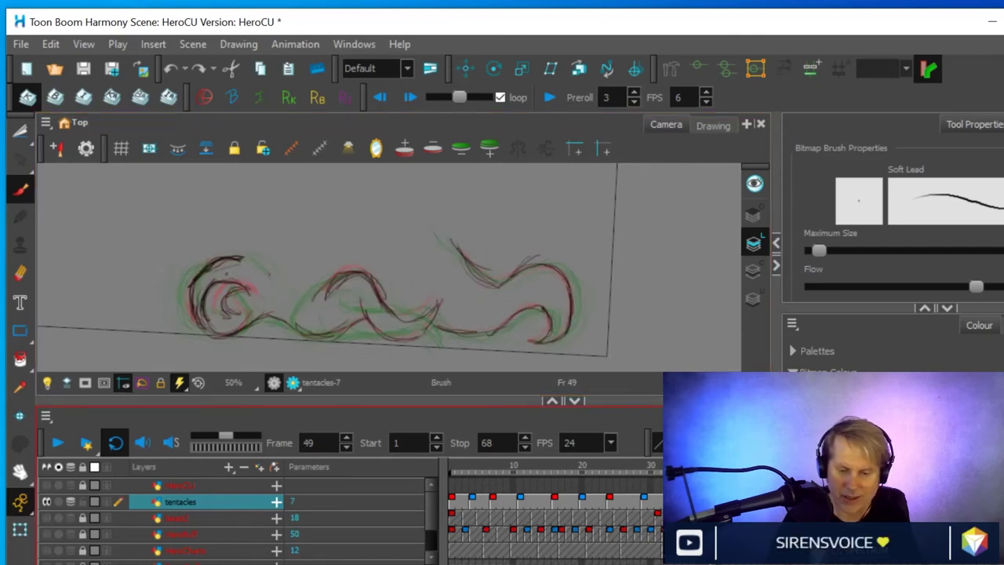
{"action": "key", "text": "period"}
{"action": "key", "text": "period"}
{"action": "key", "text": "period"}
{"action": "key", "text": "period"}
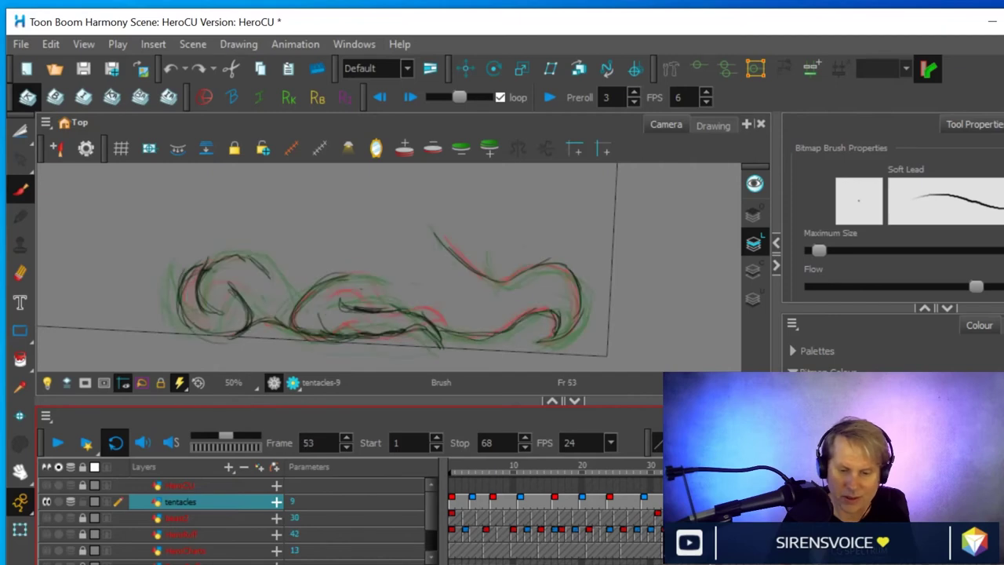
{"action": "key", "text": "comma"}
{"action": "key", "text": "comma"}
{"action": "key", "text": "comma"}
{"action": "key", "text": "comma"}
{"action": "key", "text": "comma"}
{"action": "key", "text": "comma"}
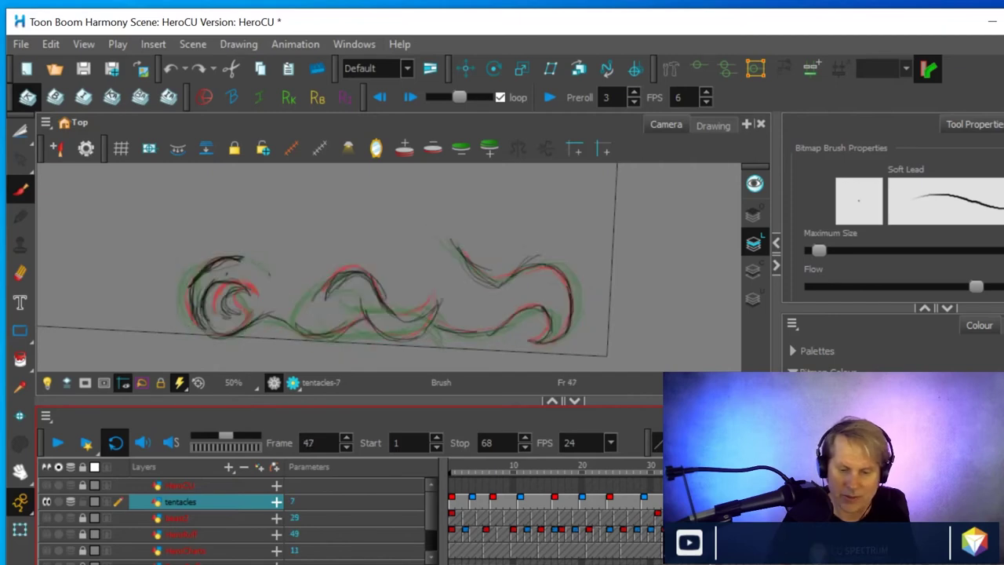
{"action": "key", "text": "period"}
{"action": "key", "text": "period"}
{"action": "key", "text": "period"}
{"action": "key", "text": "period"}
{"action": "key", "text": "period"}
{"action": "key", "text": "period"}
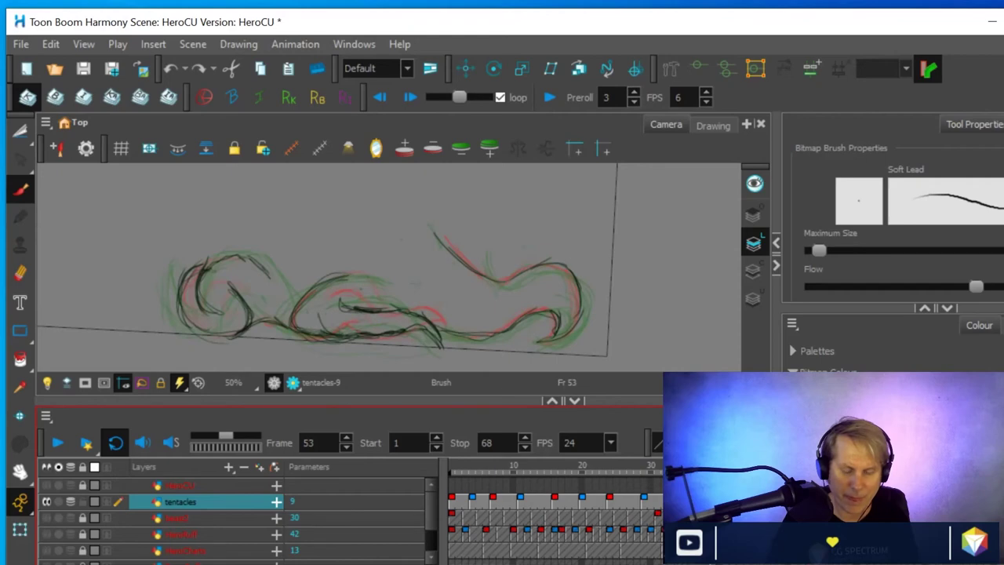
{"action": "key", "text": "comma"}
{"action": "key", "text": "comma"}
{"action": "key", "text": "comma"}
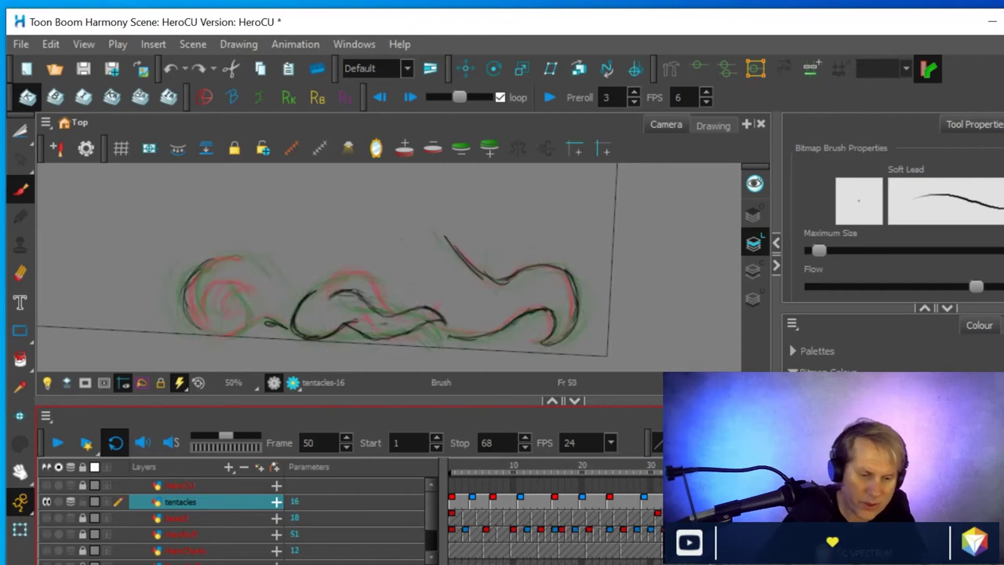
Sketch the left tentacle's inner curl, upper tip and lower edge on the frame 50 drawing, joining it to the middle tentacle
{"action": "left_click_drag", "start_coordinate": [205, 280], "coordinate": [230, 272]}
{"action": "mouse_move", "coordinate": [219, 316]}
{"action": "left_mouse_down"}
{"action": "mouse_move", "coordinate": [228, 274]}
{"action": "mouse_move", "coordinate": [197, 295]}
{"action": "mouse_move", "coordinate": [195, 317]}
{"action": "left_mouse_up"}
{"action": "mouse_move", "coordinate": [214, 273]}
{"action": "left_mouse_down"}
{"action": "mouse_move", "coordinate": [200, 281]}
{"action": "mouse_move", "coordinate": [231, 269]}
{"action": "mouse_move", "coordinate": [193, 295]}
{"action": "mouse_move", "coordinate": [201, 283]}
{"action": "mouse_move", "coordinate": [215, 308]}
{"action": "mouse_move", "coordinate": [184, 300]}
{"action": "mouse_move", "coordinate": [223, 256]}
{"action": "left_mouse_up"}
{"action": "mouse_move", "coordinate": [196, 325]}
{"action": "left_mouse_down"}
{"action": "mouse_move", "coordinate": [237, 329]}
{"action": "mouse_move", "coordinate": [268, 315]}
{"action": "mouse_move", "coordinate": [202, 331]}
{"action": "left_mouse_up"}
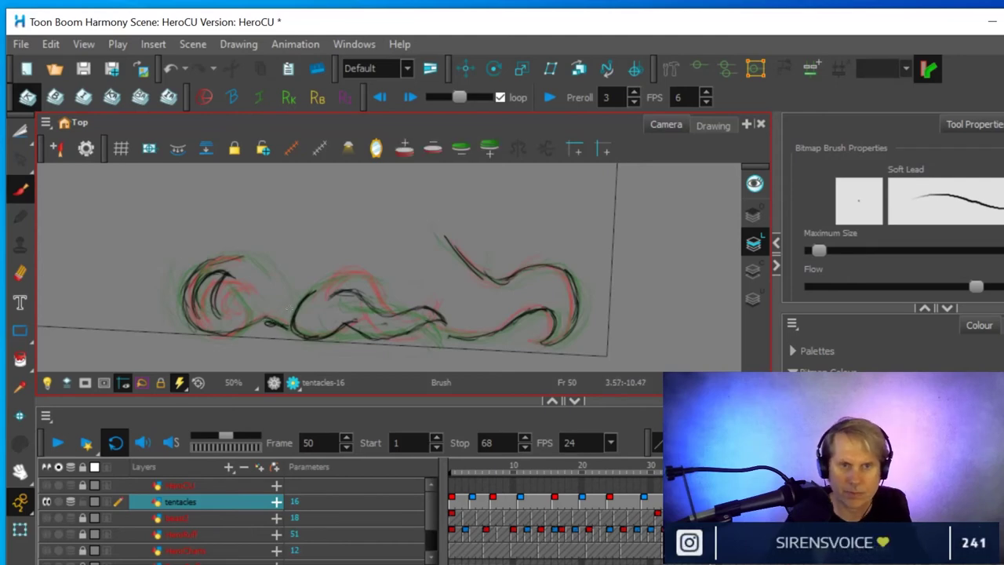
Flip back and forth around frame 50 to check the left tentacle's curl against the neighbouring drawings
{"action": "key", "text": "period"}
{"action": "key", "text": "period"}
{"action": "key", "text": "period"}
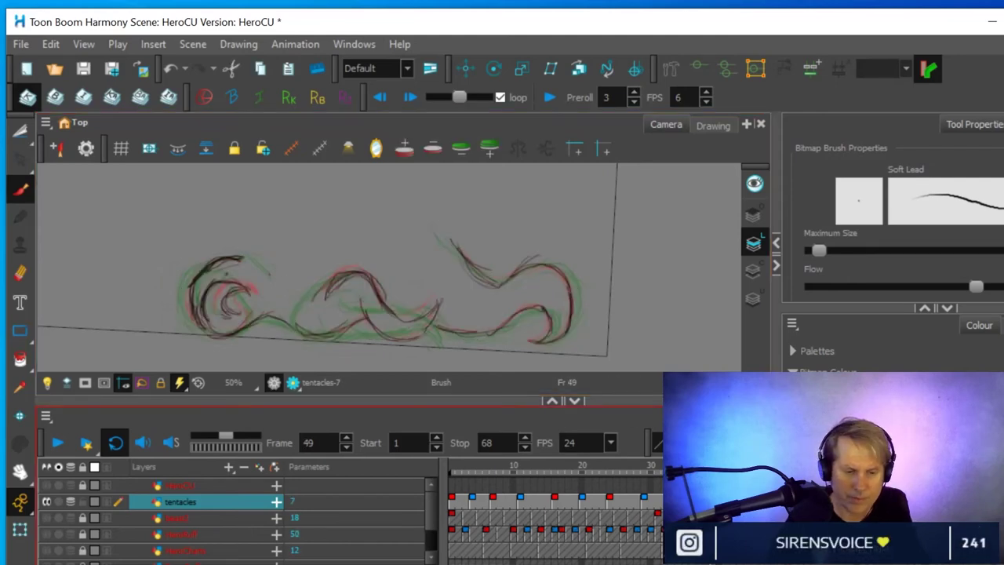
{"action": "key", "text": "comma"}
{"action": "key", "text": "comma"}
{"action": "key", "text": "comma"}
{"action": "key", "text": "comma"}
{"action": "key", "text": "comma"}
{"action": "key", "text": "comma"}
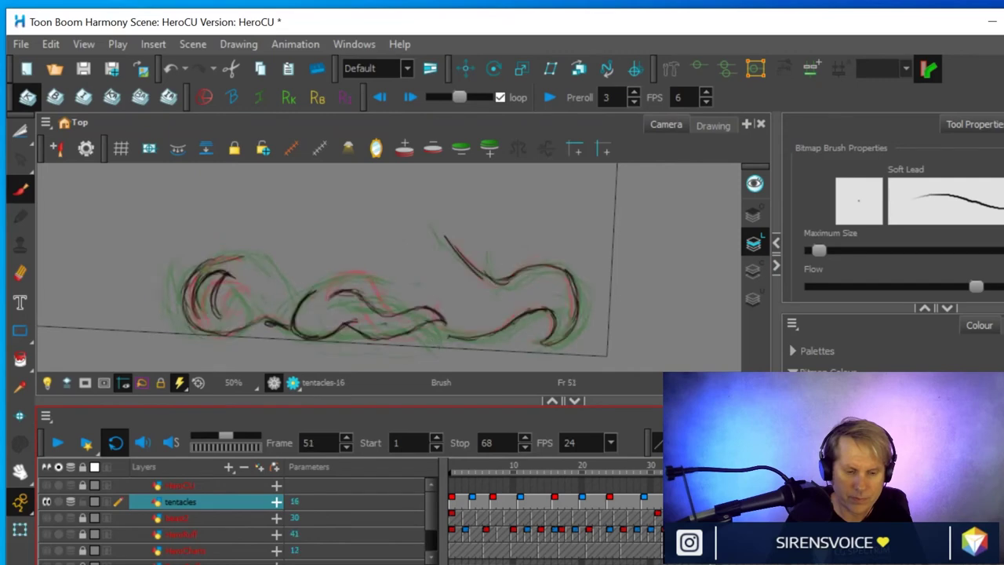
{"action": "key", "text": "period"}
{"action": "key", "text": "period"}
{"action": "key", "text": "period"}
{"action": "key", "text": "period"}
{"action": "key", "text": "period"}
{"action": "key", "text": "period"}
{"action": "key", "text": "period"}
{"action": "key", "text": "comma"}
{"action": "key", "text": "comma"}
{"action": "key", "text": "comma"}
{"action": "key", "text": "comma"}
{"action": "key", "text": "comma"}
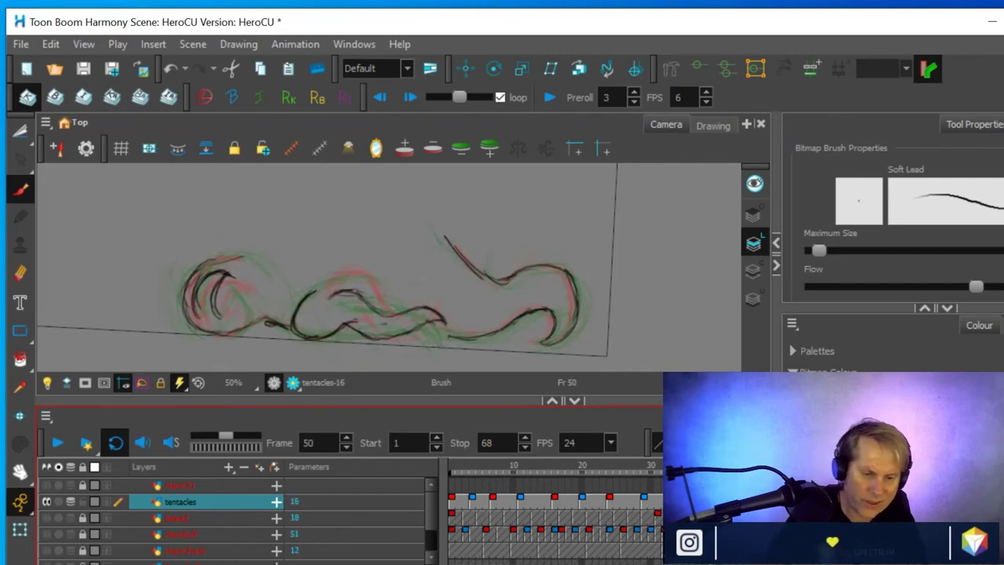
Sketch the left tentacle's lower inner curve and reinforce its upper edge on the frame 50 drawing, checking it against the previous drawing
{"action": "mouse_move", "coordinate": [258, 293]}
{"action": "left_mouse_down"}
{"action": "mouse_move", "coordinate": [235, 332]}
{"action": "mouse_move", "coordinate": [260, 296]}
{"action": "mouse_move", "coordinate": [267, 321]}
{"action": "mouse_move", "coordinate": [218, 333]}
{"action": "left_mouse_up"}
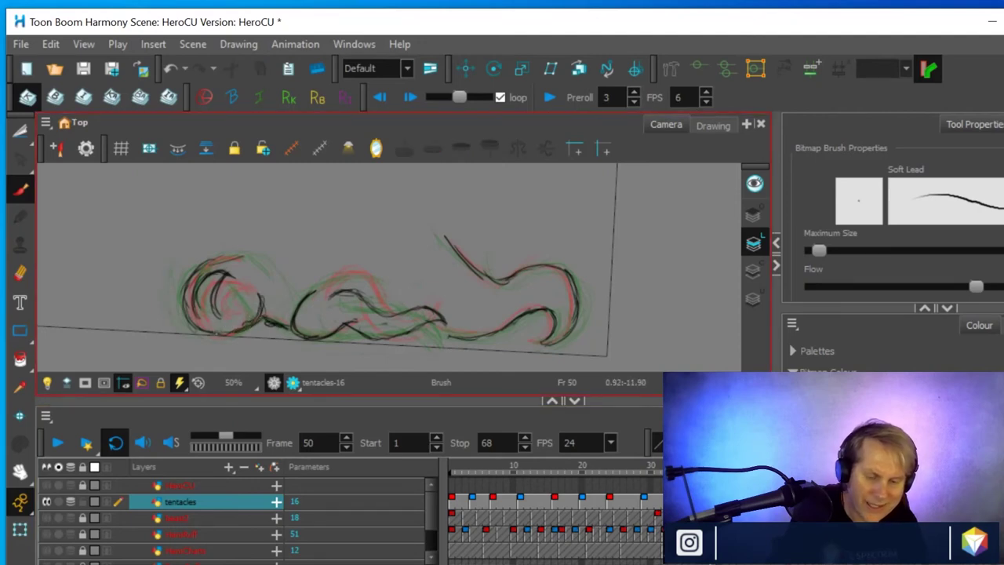
{"action": "left_click_drag", "start_coordinate": [201, 267], "coordinate": [238, 257]}
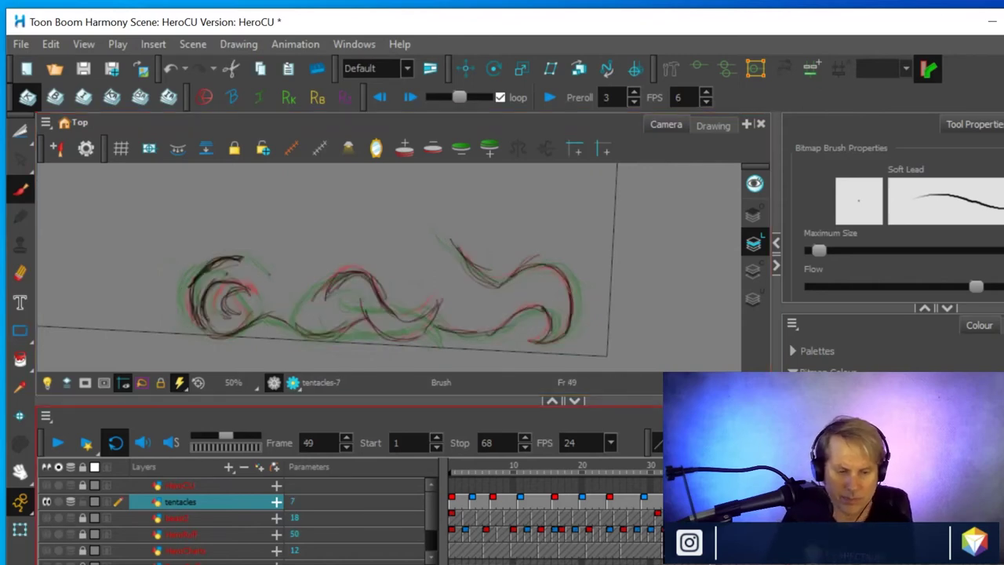
{"action": "key", "text": "period"}
{"action": "key", "text": "period"}
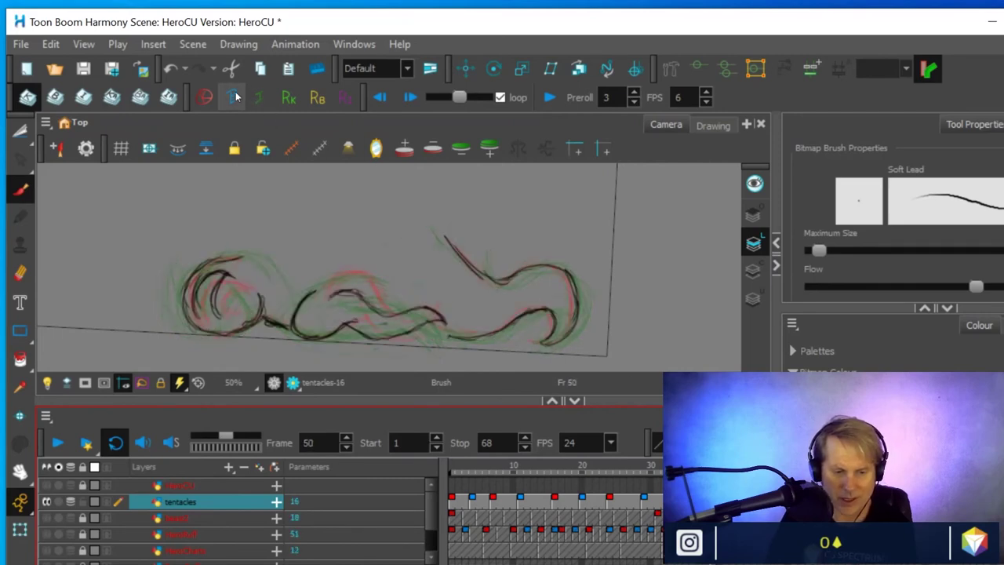
Create an empty drawing at frame 56 on the tentacles layer
{"action": "key", "text": "g"}
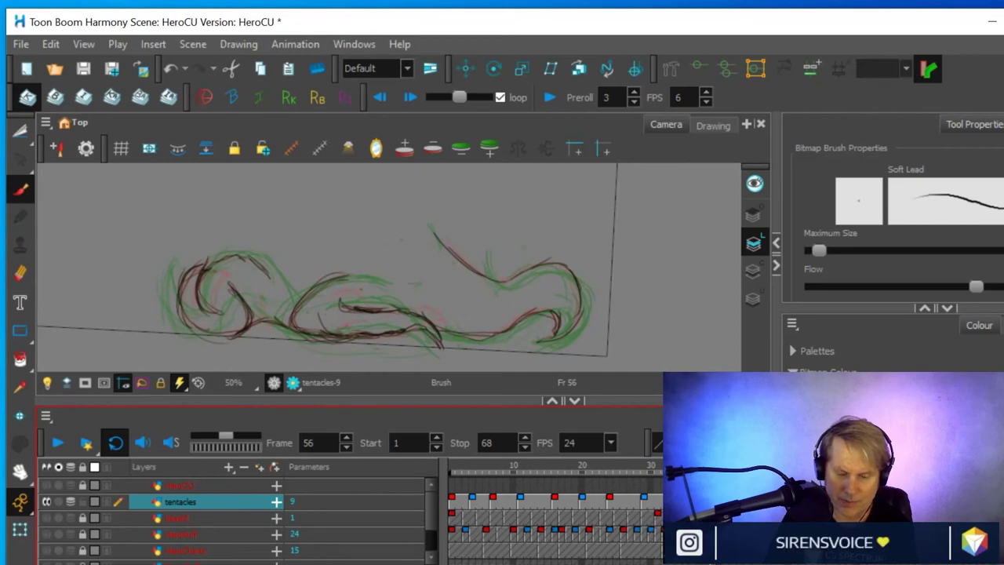
{"action": "right_click", "coordinate": [828, 501]}
{"action": "mouse_move", "coordinate": [867, 344]}
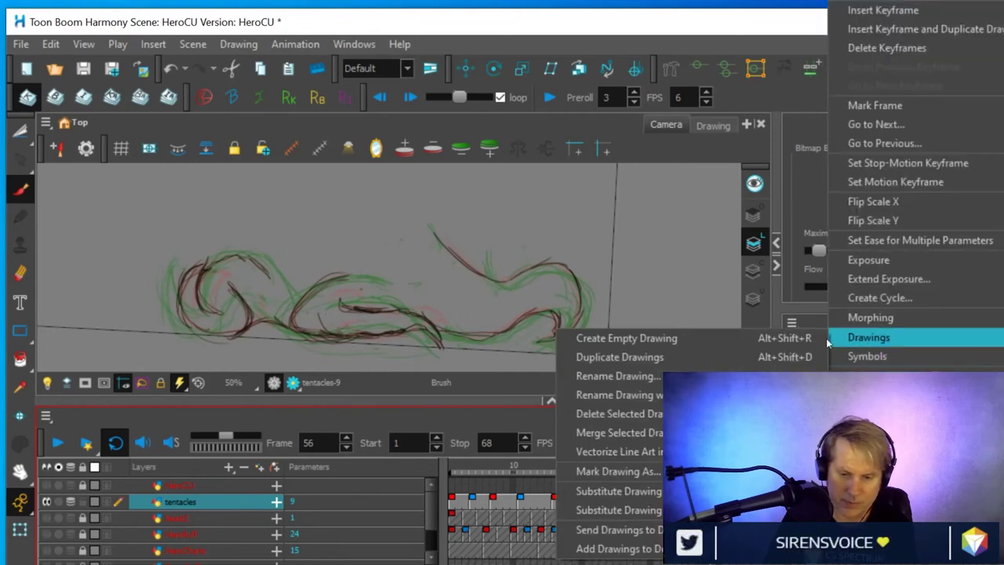
{"action": "left_click", "coordinate": [716, 338]}
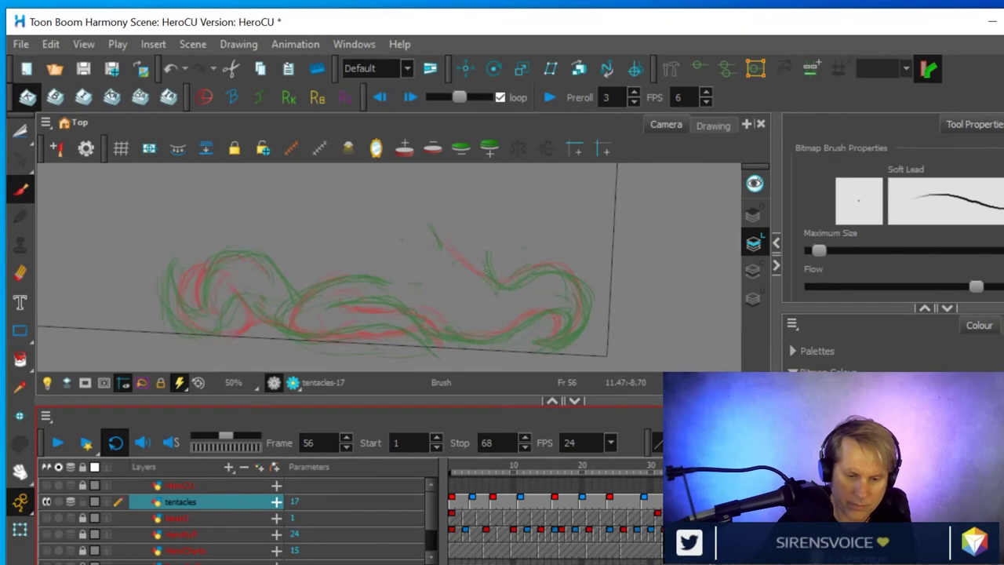
Sketch the right tentacle's outer bend, lower hook, base line and upper curve on the frame 56 drawing, between the onion-skinned keys
{"action": "mouse_move", "coordinate": [553, 268]}
{"action": "left_mouse_down"}
{"action": "mouse_move", "coordinate": [576, 278]}
{"action": "mouse_move", "coordinate": [583, 304]}
{"action": "mouse_move", "coordinate": [540, 344]}
{"action": "left_mouse_up"}
{"action": "mouse_move", "coordinate": [583, 312]}
{"action": "left_mouse_down"}
{"action": "mouse_move", "coordinate": [556, 340]}
{"action": "mouse_move", "coordinate": [585, 310]}
{"action": "mouse_move", "coordinate": [568, 303]}
{"action": "mouse_move", "coordinate": [552, 331]}
{"action": "mouse_move", "coordinate": [551, 308]}
{"action": "left_mouse_up"}
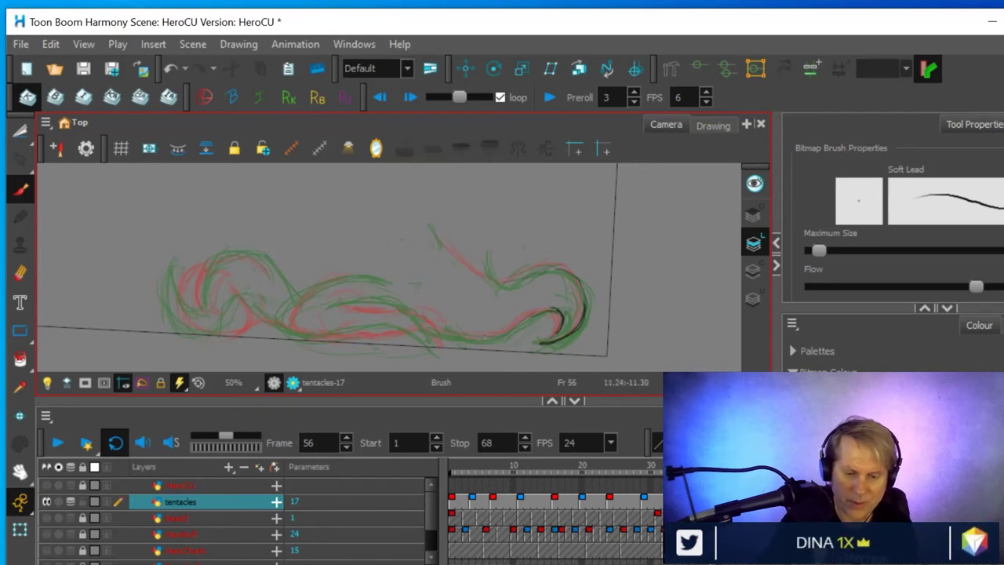
{"action": "mouse_move", "coordinate": [493, 334]}
{"action": "left_mouse_down"}
{"action": "mouse_move", "coordinate": [527, 307]}
{"action": "mouse_move", "coordinate": [515, 327]}
{"action": "mouse_move", "coordinate": [557, 313]}
{"action": "mouse_move", "coordinate": [487, 340]}
{"action": "mouse_move", "coordinate": [440, 331]}
{"action": "mouse_move", "coordinate": [503, 333]}
{"action": "left_mouse_up"}
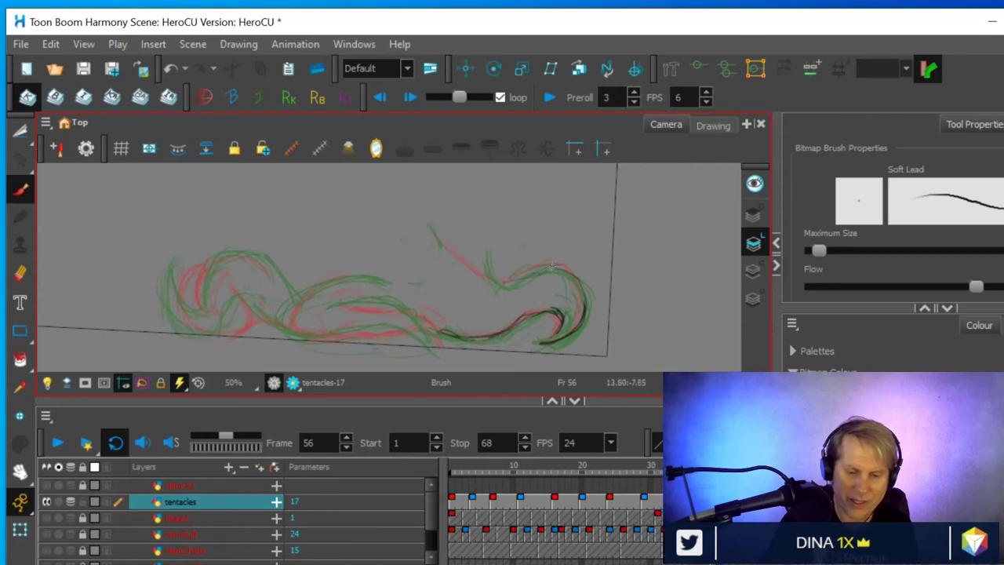
{"action": "left_click_drag", "start_coordinate": [576, 278], "coordinate": [535, 272]}
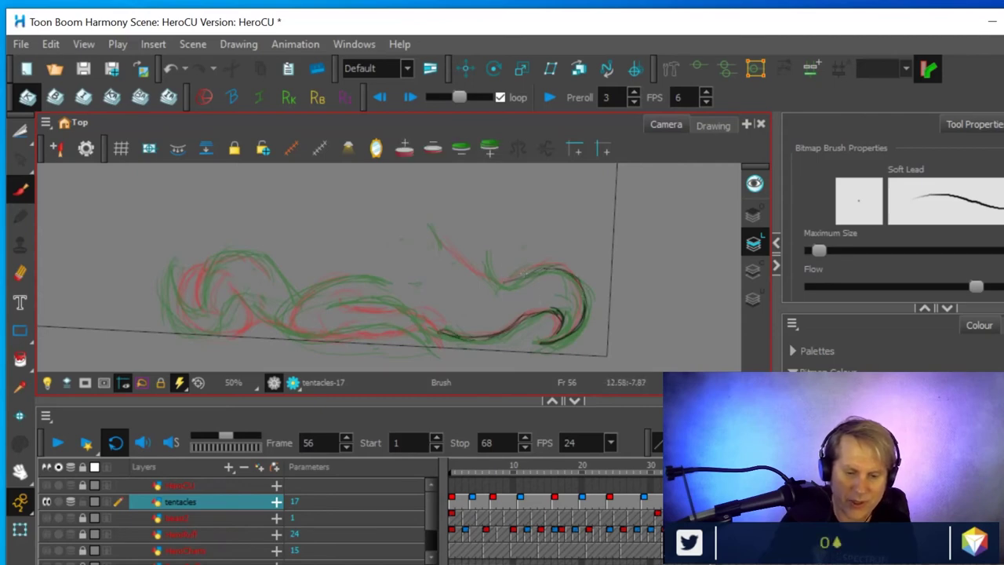
{"action": "mouse_move", "coordinate": [468, 249]}
{"action": "left_mouse_down"}
{"action": "mouse_move", "coordinate": [510, 282]}
{"action": "mouse_move", "coordinate": [547, 260]}
{"action": "mouse_move", "coordinate": [522, 277]}
{"action": "mouse_move", "coordinate": [558, 266]}
{"action": "mouse_move", "coordinate": [584, 302]}
{"action": "left_mouse_up"}
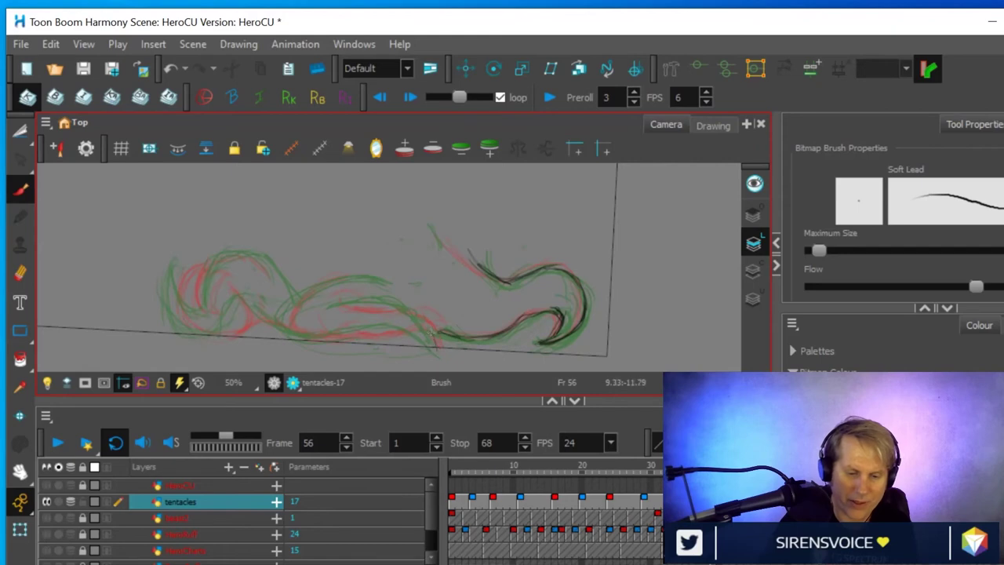
Sketch the middle tentacle's inner line, lower edge and outer arch on the frame 56 drawing, meeting the right tentacle's base
{"action": "mouse_move", "coordinate": [353, 300]}
{"action": "left_mouse_down"}
{"action": "mouse_move", "coordinate": [426, 321]}
{"action": "mouse_move", "coordinate": [440, 343]}
{"action": "mouse_move", "coordinate": [388, 301]}
{"action": "left_mouse_up"}
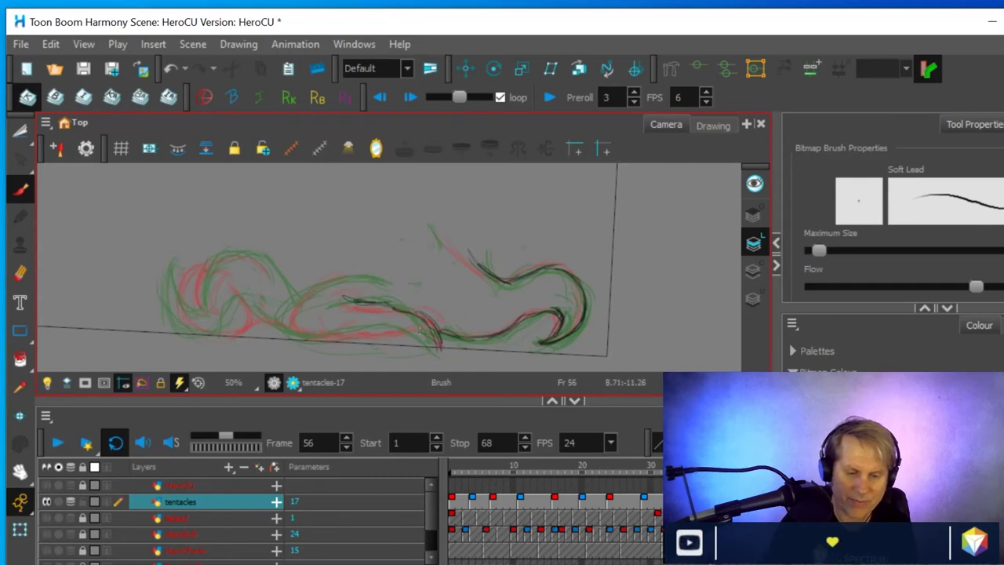
{"action": "left_click_drag", "start_coordinate": [353, 335], "coordinate": [305, 340]}
{"action": "mouse_move", "coordinate": [345, 277]}
{"action": "left_mouse_down"}
{"action": "mouse_move", "coordinate": [292, 293]}
{"action": "mouse_move", "coordinate": [290, 323]}
{"action": "mouse_move", "coordinate": [326, 334]}
{"action": "left_mouse_up"}
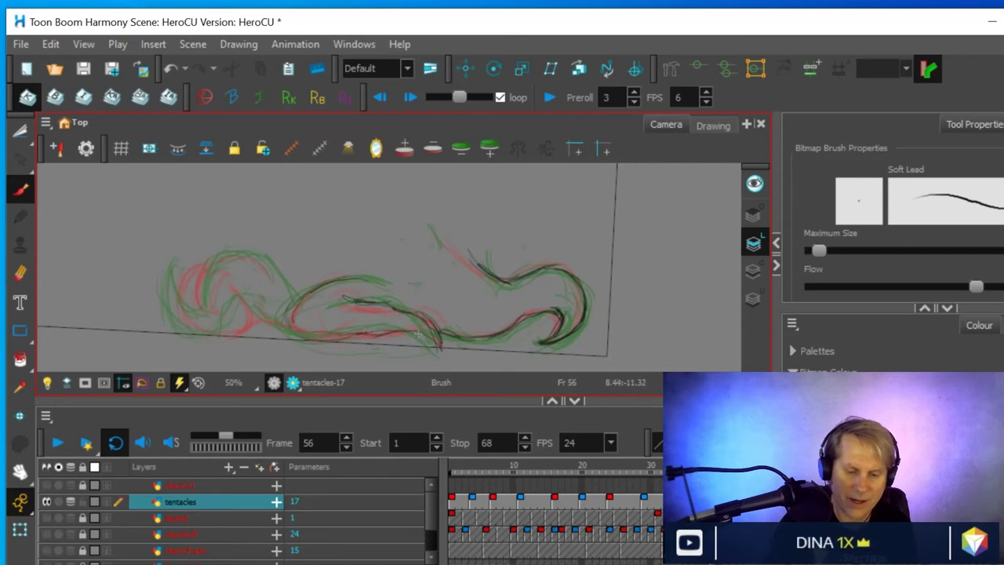
{"action": "mouse_move", "coordinate": [439, 347]}
{"action": "left_mouse_down"}
{"action": "mouse_move", "coordinate": [398, 328]}
{"action": "mouse_move", "coordinate": [297, 331]}
{"action": "mouse_move", "coordinate": [295, 302]}
{"action": "left_mouse_up"}
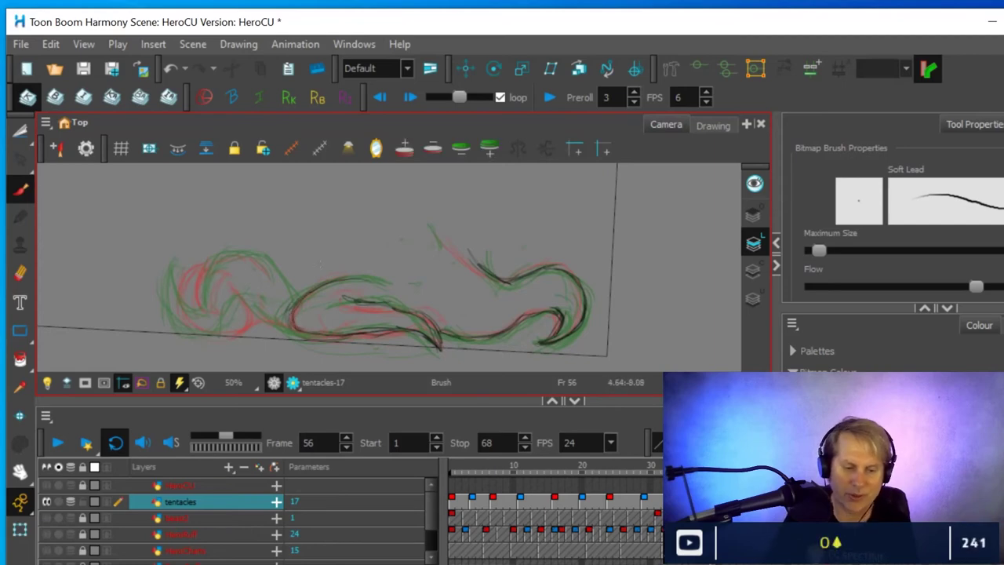
Sketch the left tentacle's upper arch, pointed tip, outer curve and lower inner line on the frame 56 drawing, with a short thick stroke at the bottom
{"action": "left_click_drag", "start_coordinate": [272, 266], "coordinate": [210, 265]}
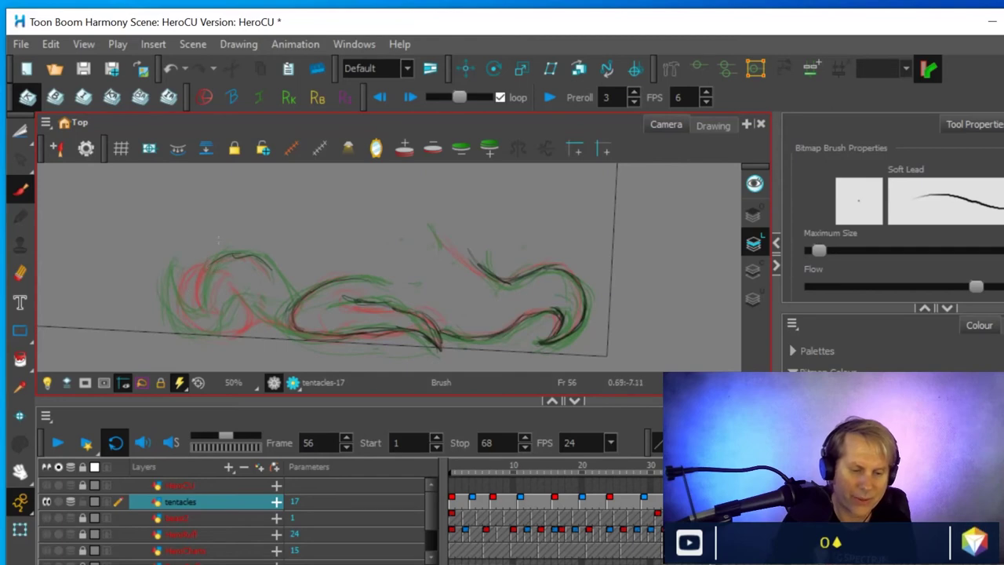
{"action": "mouse_move", "coordinate": [179, 312]}
{"action": "left_mouse_down"}
{"action": "mouse_move", "coordinate": [186, 260]}
{"action": "mouse_move", "coordinate": [188, 306]}
{"action": "left_mouse_up"}
{"action": "mouse_move", "coordinate": [187, 258]}
{"action": "left_mouse_down"}
{"action": "mouse_move", "coordinate": [187, 330]}
{"action": "mouse_move", "coordinate": [206, 336]}
{"action": "left_mouse_up"}
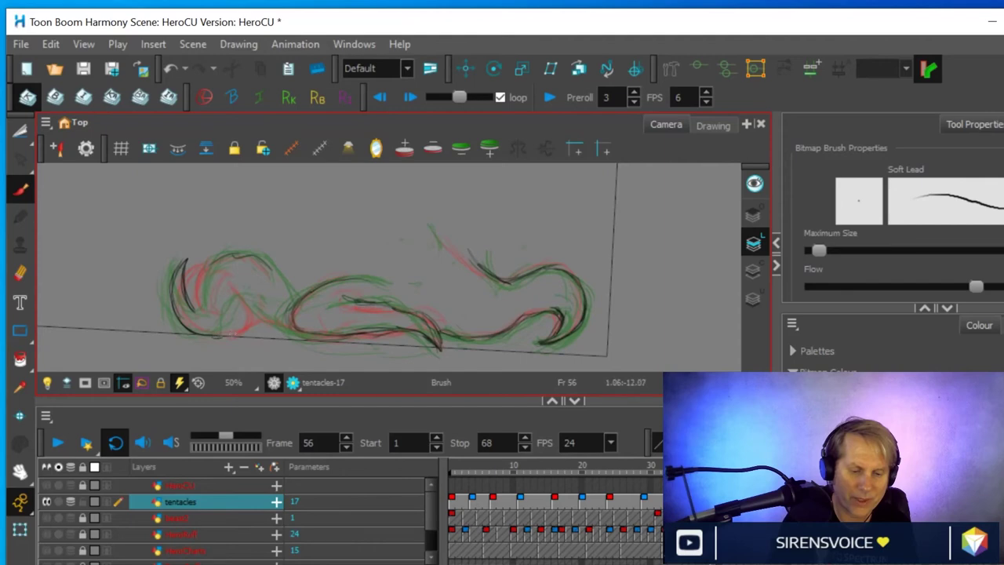
{"action": "left_click_drag", "start_coordinate": [262, 305], "coordinate": [209, 338]}
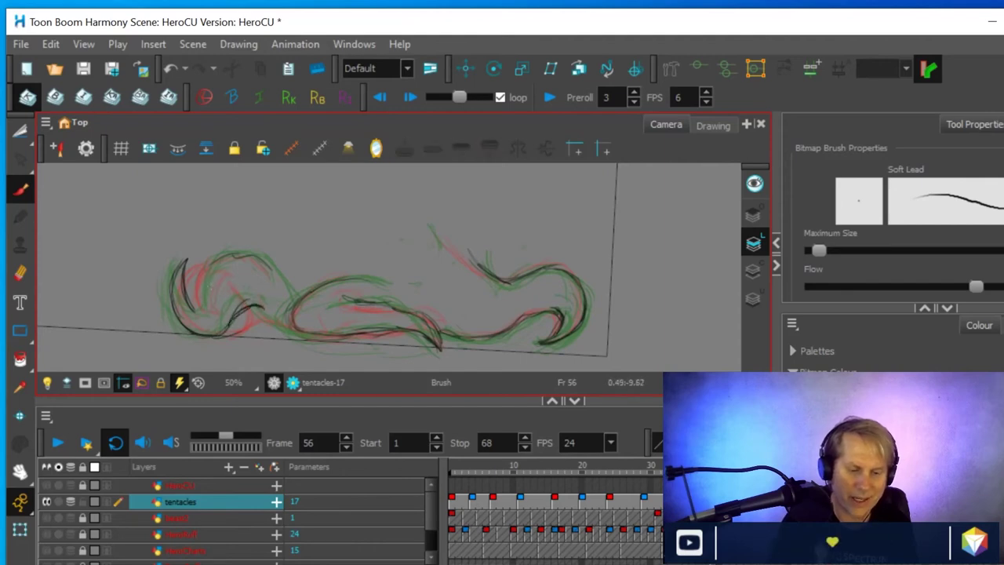
{"action": "mouse_move", "coordinate": [196, 285]}
{"action": "left_mouse_down"}
{"action": "mouse_move", "coordinate": [213, 261]}
{"action": "mouse_move", "coordinate": [250, 255]}
{"action": "mouse_move", "coordinate": [276, 279]}
{"action": "left_mouse_up"}
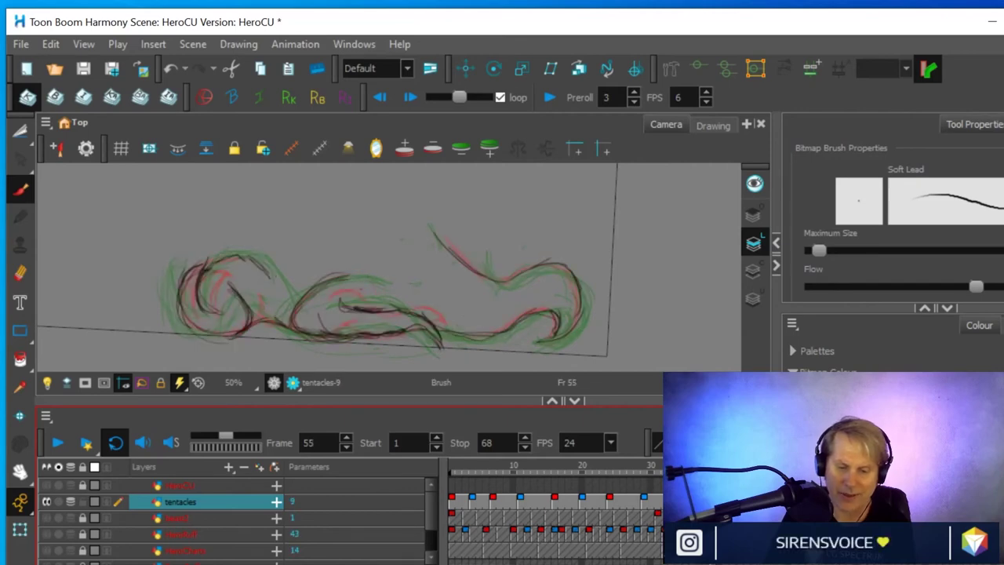
{"action": "left_click_drag", "start_coordinate": [218, 312], "coordinate": [221, 330]}
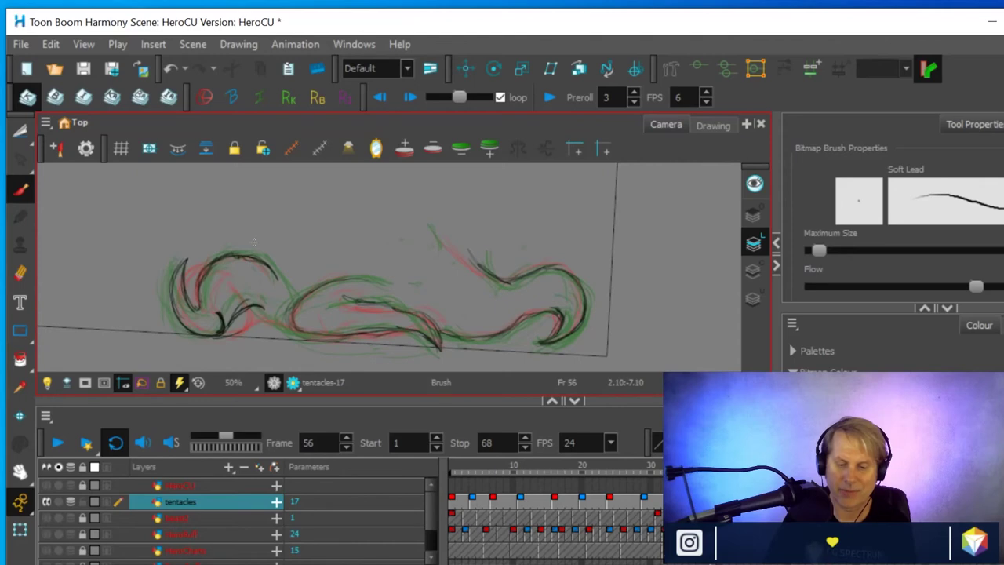
Flip between the frame 56 drawing and its neighbours to examine how the tentacles move
{"action": "mouse_move", "coordinate": [830, 470]}
{"action": "left_mouse_down"}
{"action": "mouse_move", "coordinate": [803, 469]}
{"action": "mouse_move", "coordinate": [837, 469]}
{"action": "left_mouse_up"}
{"action": "key", "text": "g"}
{"action": "key", "text": "f"}
{"action": "key", "text": "f"}
{"action": "key", "text": "f"}
{"action": "key", "text": "g"}
{"action": "key", "text": "period"}
{"action": "key", "text": "period"}
{"action": "key", "text": "period"}
{"action": "key", "text": "period"}
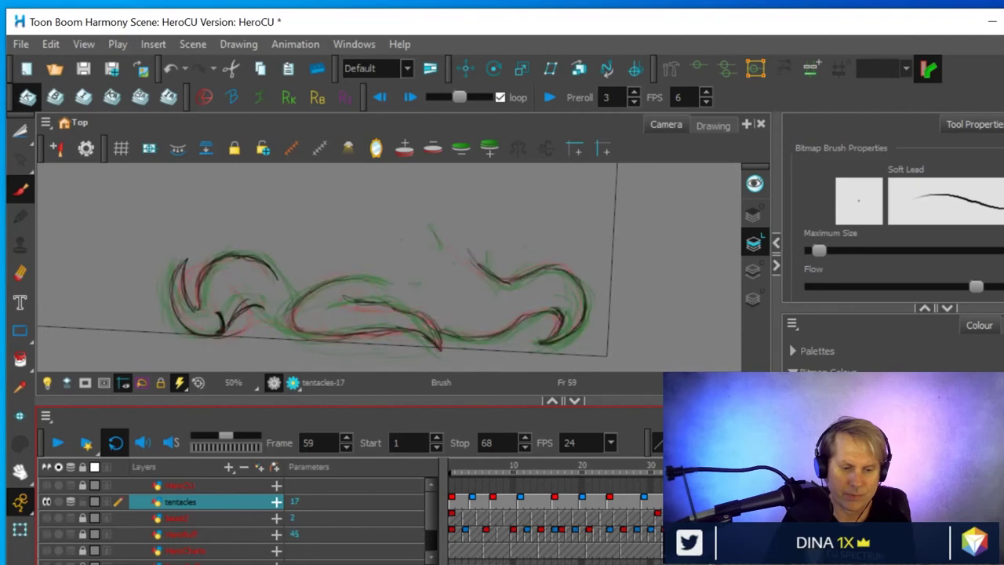
{"action": "key", "text": "comma"}
{"action": "key", "text": "comma"}
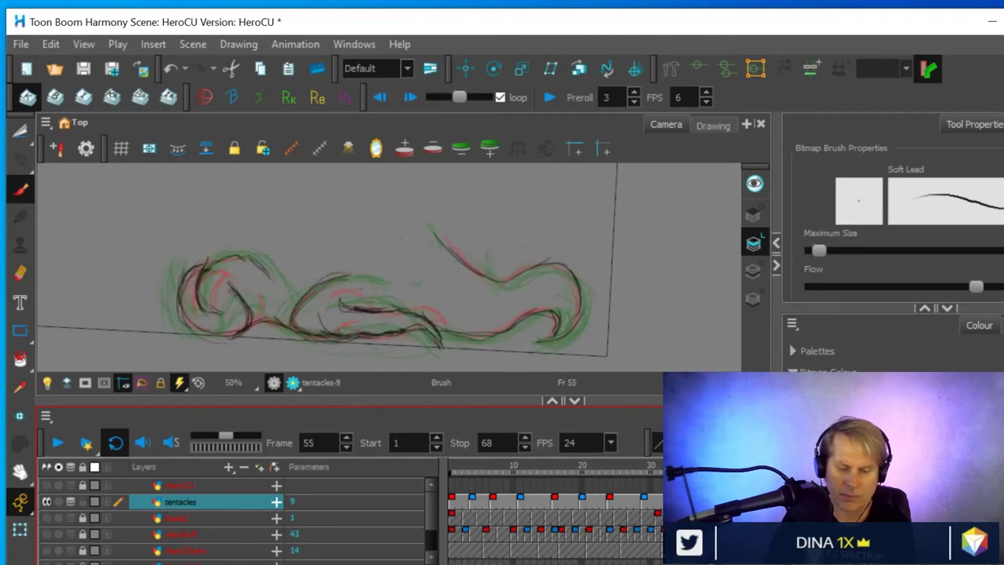
Erase the short thick stroke inside the left tentacle's lower curve on the drawing exposed from frame 56
{"action": "left_click", "coordinate": [19, 272]}
{"action": "left_click", "coordinate": [232, 290]}
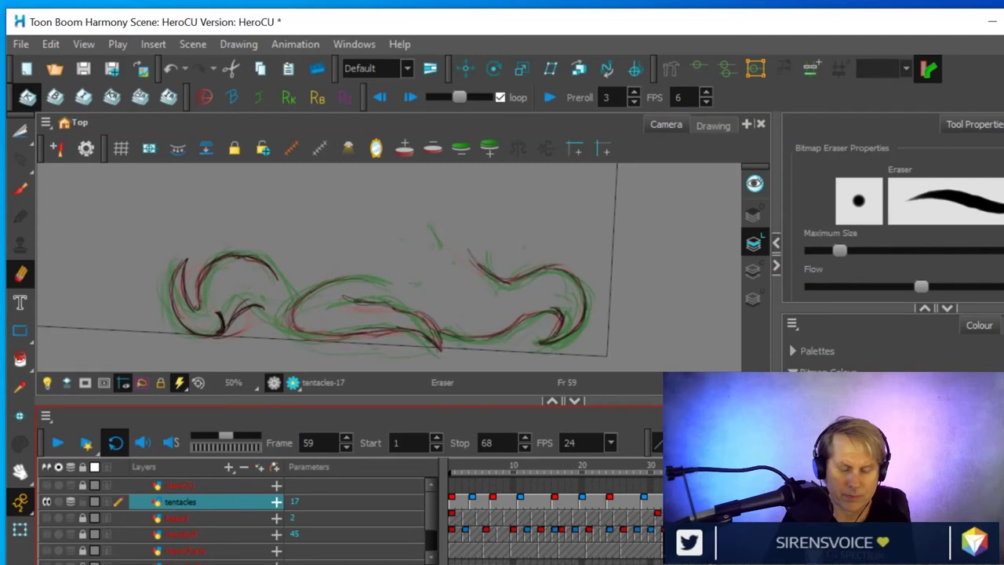
{"action": "key", "text": "."}
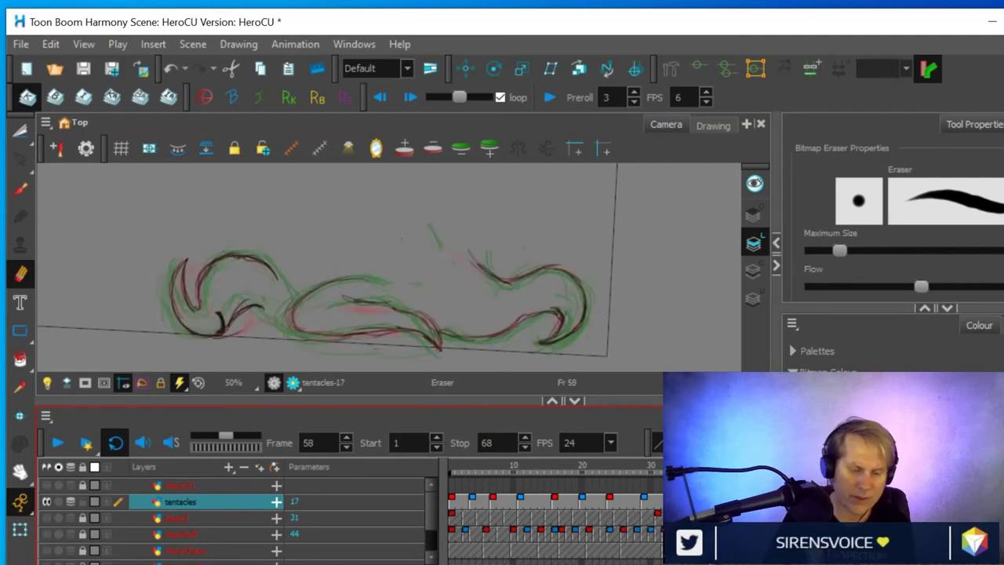
{"action": "left_click_drag", "start_coordinate": [217, 313], "coordinate": [222, 322]}
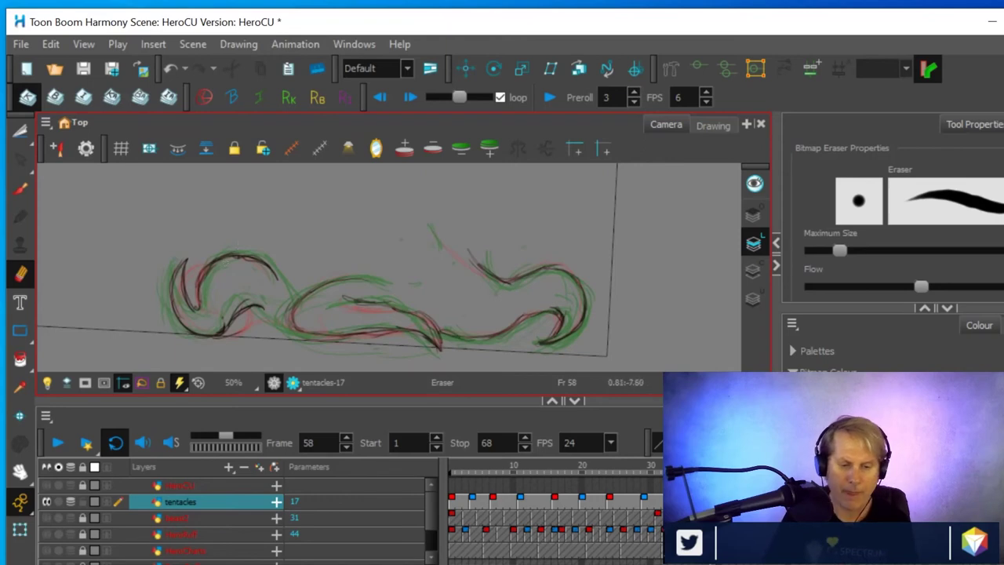
Flip back and forth up to frame 60 to check the cleaned left tentacle against the neighbouring drawings
{"action": "key", "text": "comma"}
{"action": "key", "text": "comma"}
{"action": "key", "text": "comma"}
{"action": "key", "text": "comma"}
{"action": "key", "text": "period"}
{"action": "key", "text": "period"}
{"action": "key", "text": "period"}
{"action": "key", "text": "period"}
{"action": "key", "text": "period"}
{"action": "key", "text": "period"}
{"action": "key", "text": "period"}
{"action": "key", "text": "period"}
{"action": "key", "text": "period"}
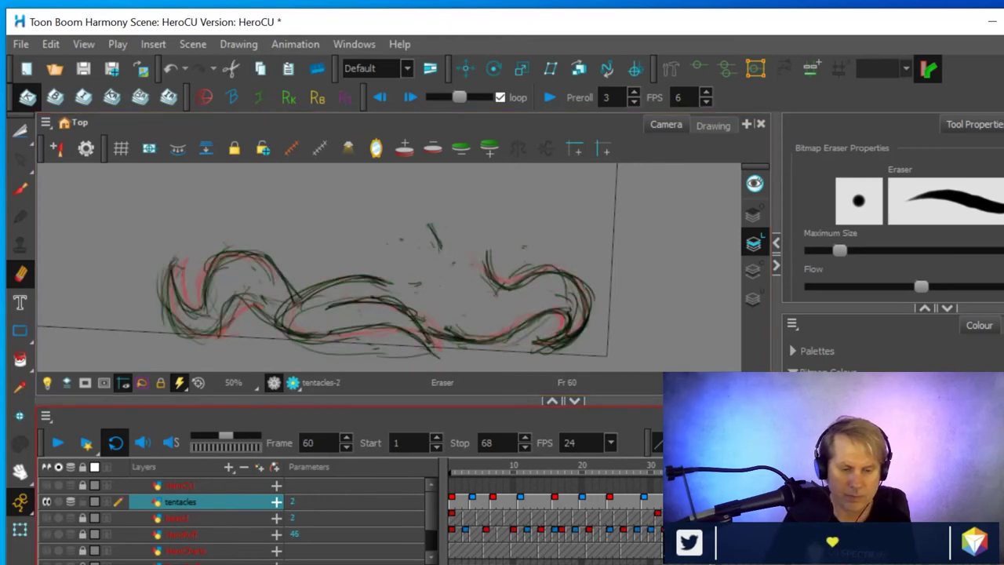
{"action": "key", "text": "comma"}
{"action": "key", "text": "comma"}
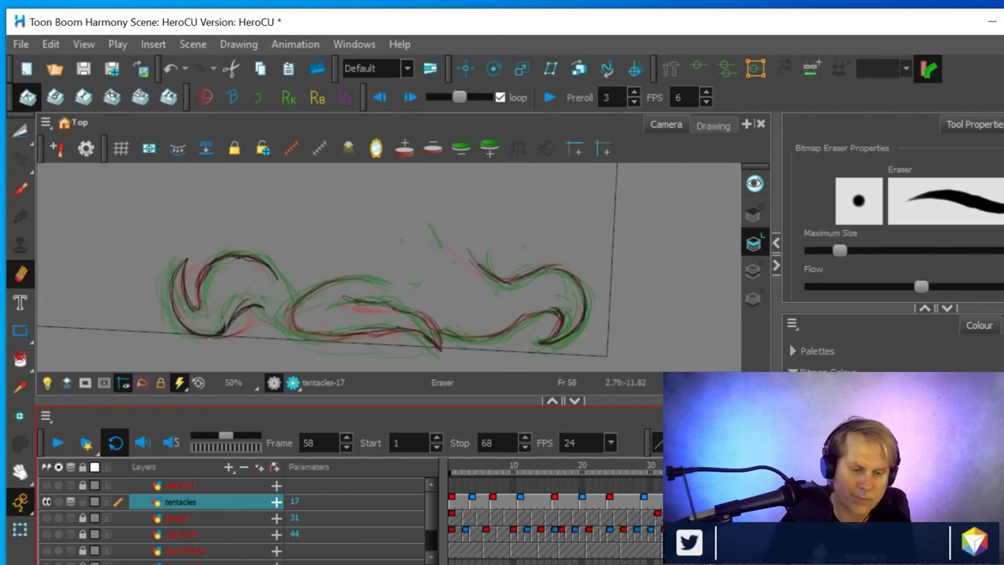
Brush in the left tentacle's upper and lower connecting lines so they run into the middle tentacle on the frame 56 drawing
{"action": "left_click", "coordinate": [17, 192]}
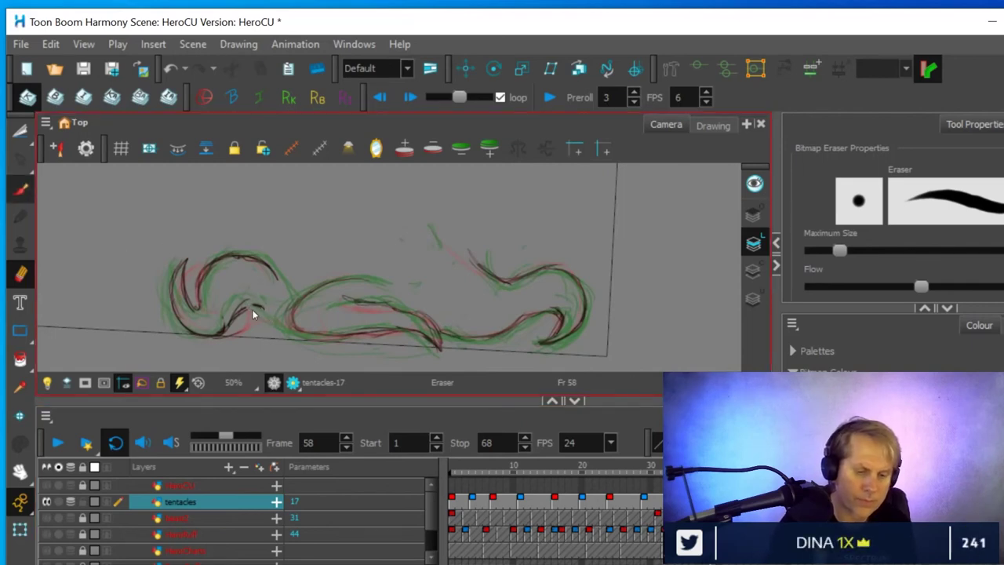
{"action": "left_click_drag", "start_coordinate": [256, 312], "coordinate": [294, 328]}
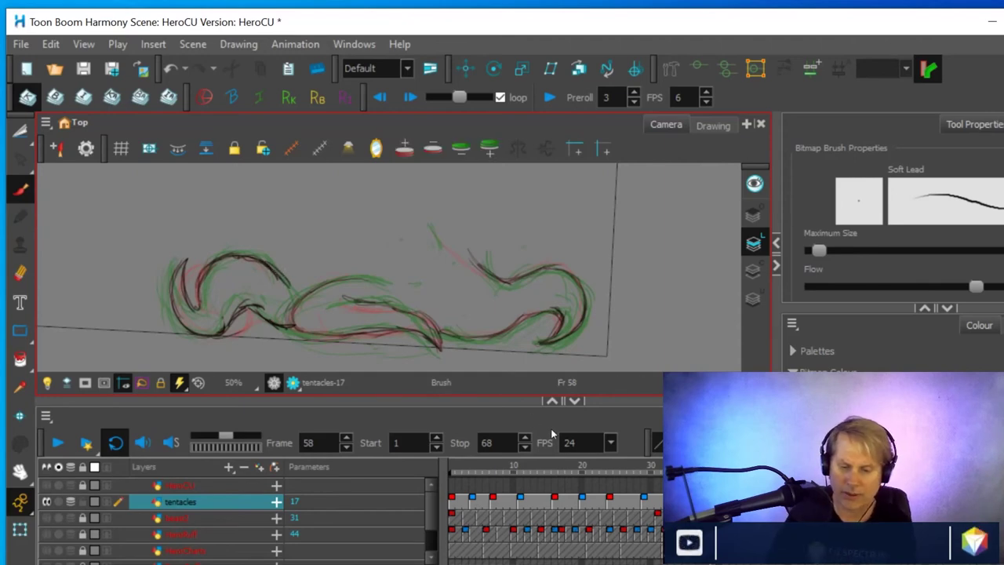
{"action": "key", "text": "comma"}
{"action": "key", "text": "comma"}
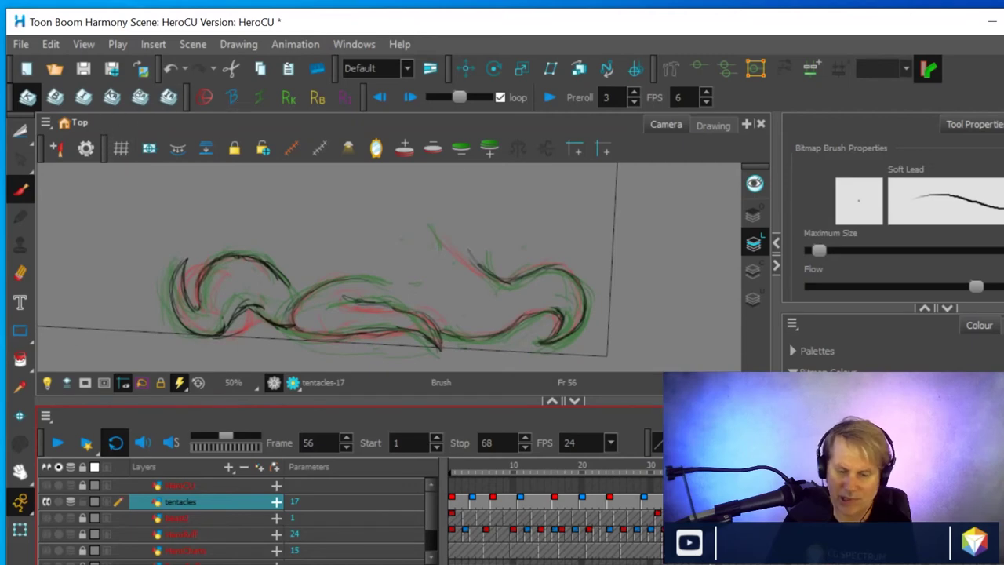
{"action": "left_click", "coordinate": [885, 502]}
{"action": "right_click", "coordinate": [831, 501]}
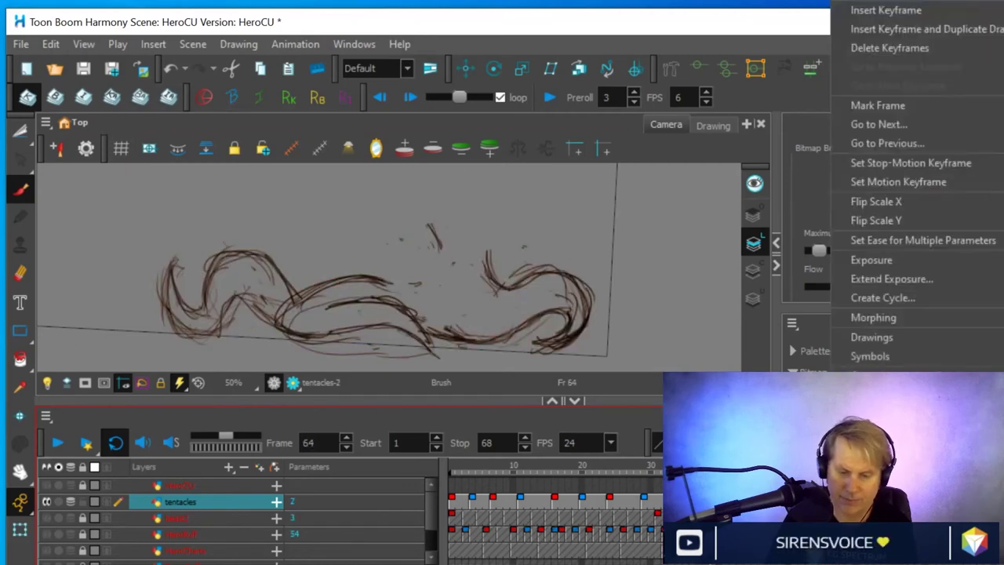
{"action": "left_click", "coordinate": [803, 502]}
Flip between the frame 60 drawing and the one before it to check the motion into the final tentacles pose
{"action": "mouse_move", "coordinate": [858, 501]}
{"action": "left_mouse_down"}
{"action": "mouse_move", "coordinate": [858, 518]}
{"action": "mouse_move", "coordinate": [857, 501]}
{"action": "left_mouse_up"}
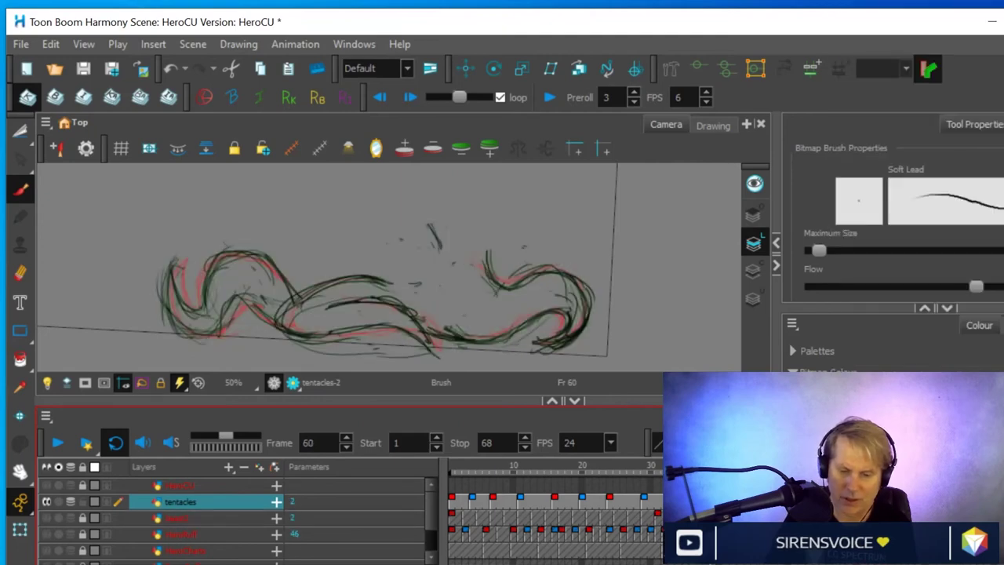
{"action": "key", "text": "period"}
{"action": "key", "text": "period"}
{"action": "key", "text": "comma"}
{"action": "key", "text": "comma"}
{"action": "key", "text": "period"}
{"action": "key", "text": "period"}
{"action": "key", "text": "comma"}
{"action": "key", "text": "comma"}
{"action": "key", "text": "comma"}
{"action": "key", "text": "period"}
{"action": "key", "text": "period"}
{"action": "key", "text": "period"}
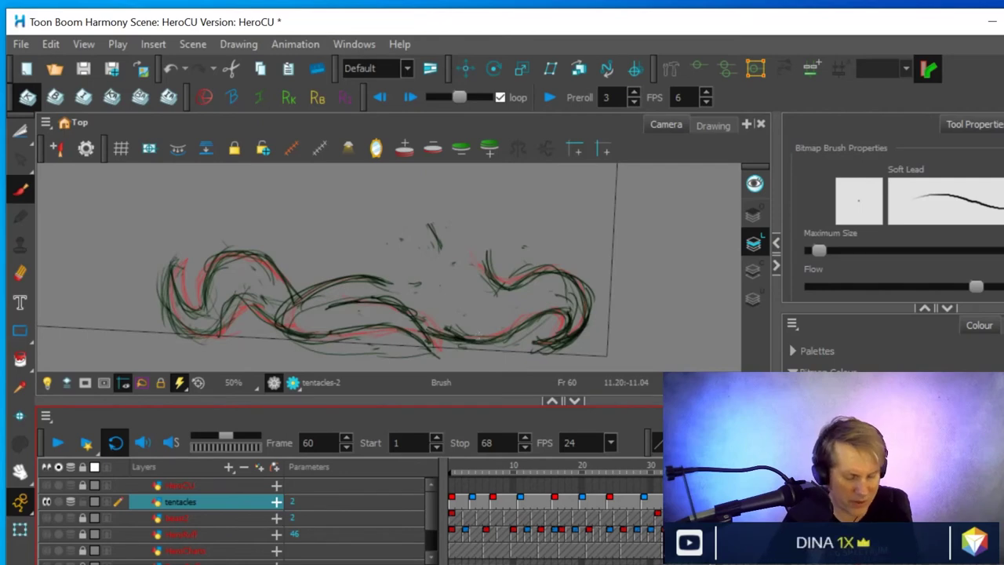
Turn off onion skinning and straighten the camera view with the whole frame 60 tentacles drawing in sight
{"action": "key", "text": "alt+o"}
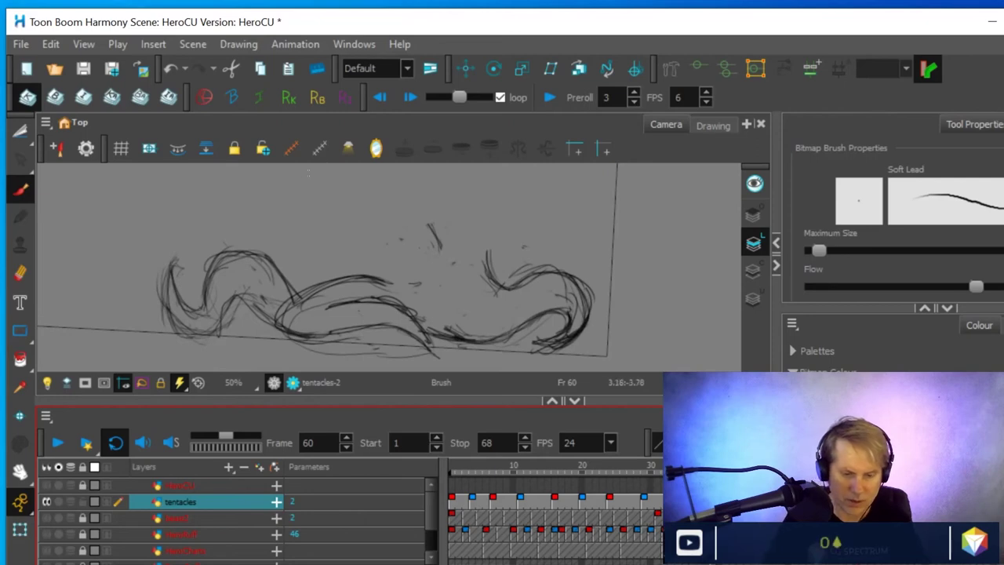
{"action": "scroll", "coordinate": [387, 301], "scroll_direction": "down", "scroll_amount": 2}
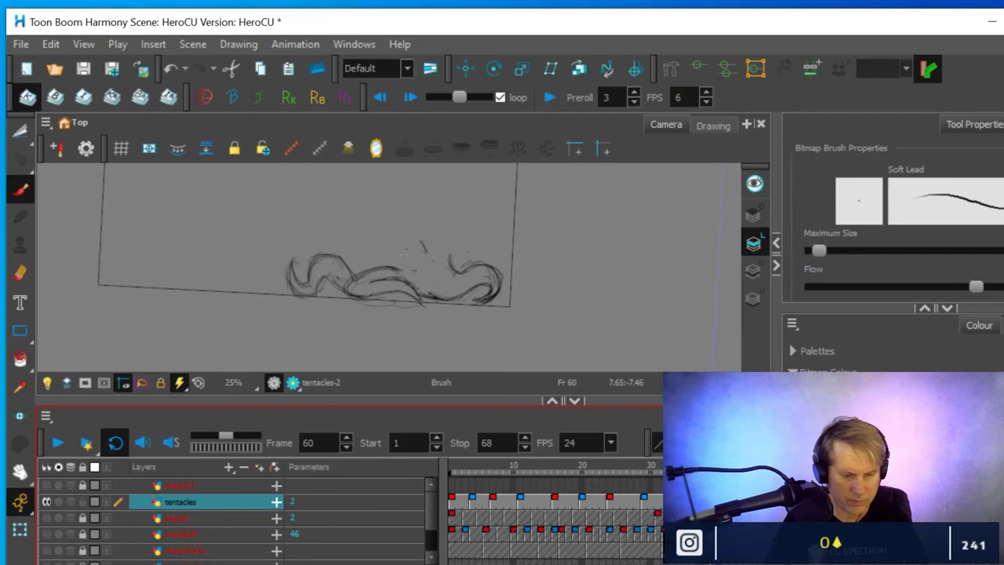
{"action": "left_click_drag", "start_coordinate": [270, 303], "coordinate": [253, 309]}
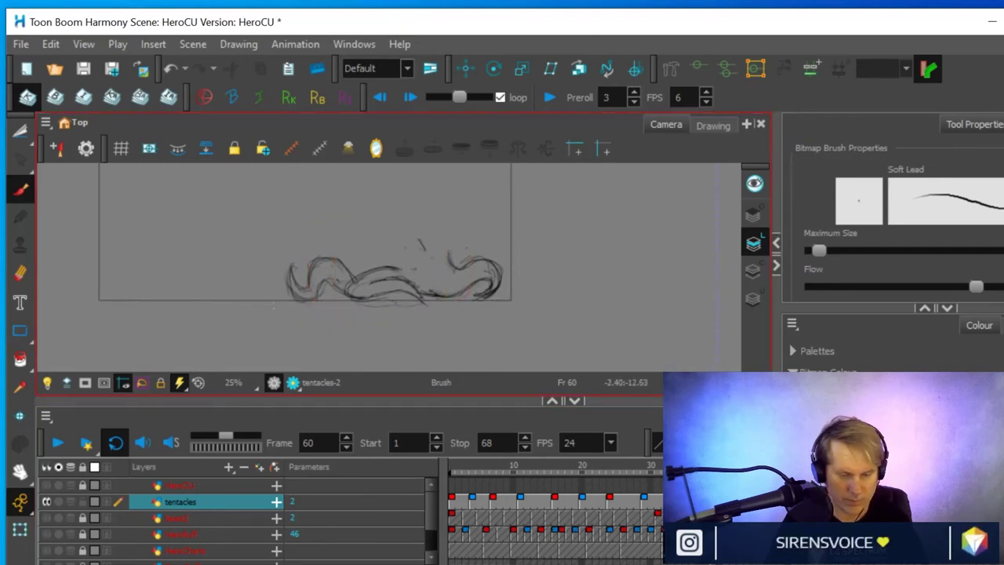
{"action": "mouse_move", "coordinate": [342, 255]}
{"action": "left_mouse_down"}
{"action": "mouse_move", "coordinate": [376, 274]}
{"action": "mouse_move", "coordinate": [434, 274]}
{"action": "left_mouse_up"}
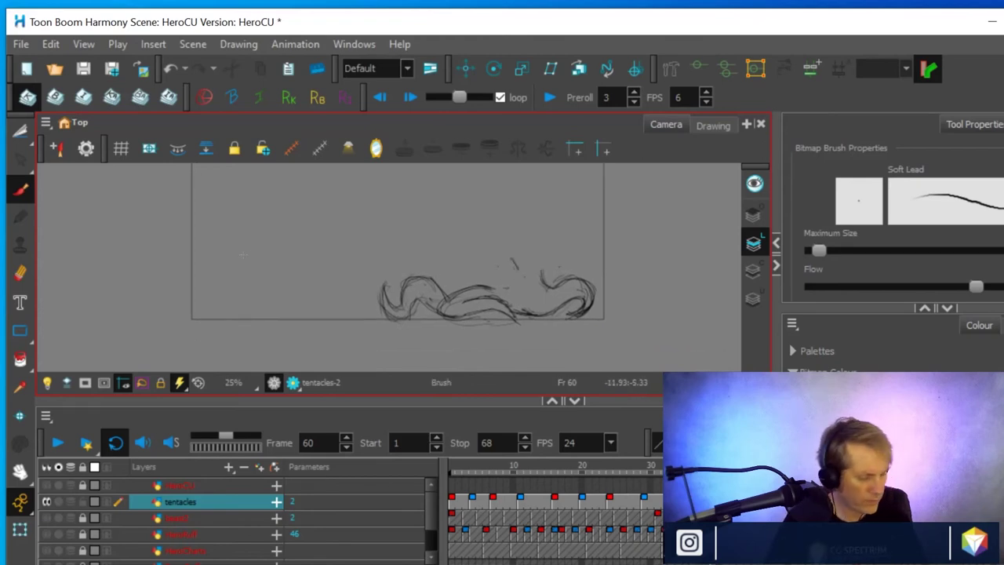
Play the isolated tentacles animation in a loop from frame 1 to review its overall motion
{"action": "mouse_move", "coordinate": [361, 260]}
{"action": "left_mouse_down"}
{"action": "mouse_move", "coordinate": [340, 312]}
{"action": "mouse_move", "coordinate": [332, 291]}
{"action": "left_mouse_up"}
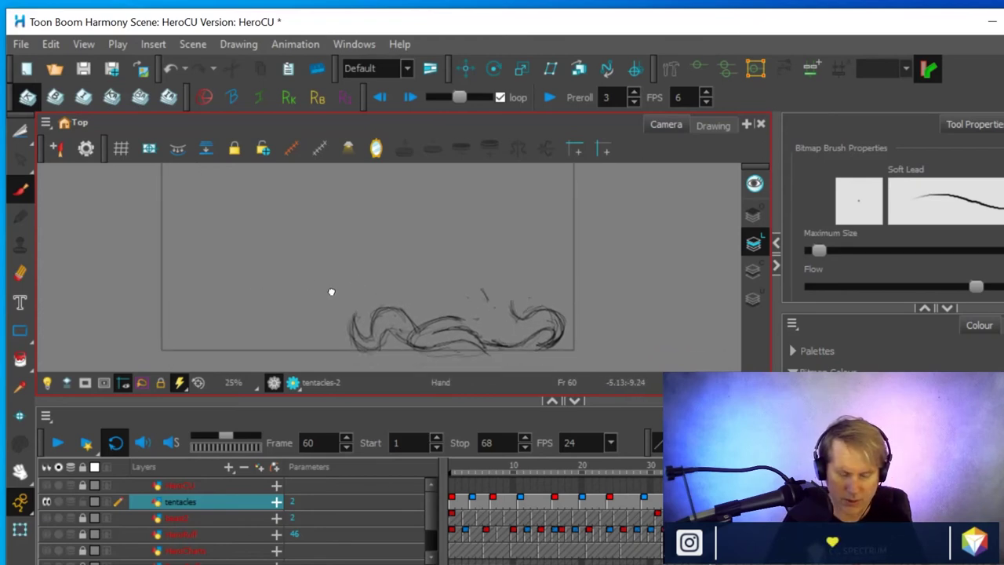
{"action": "left_click", "coordinate": [58, 443]}
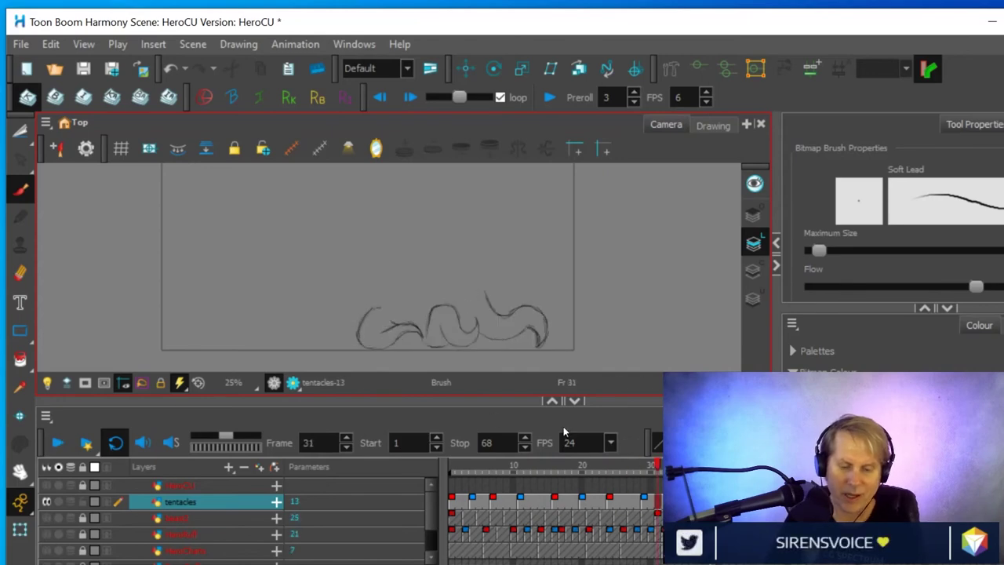
{"action": "mouse_move", "coordinate": [655, 469]}
{"action": "left_mouse_down"}
{"action": "mouse_move", "coordinate": [563, 483]}
{"action": "mouse_move", "coordinate": [618, 470]}
{"action": "mouse_move", "coordinate": [555, 472]}
{"action": "mouse_move", "coordinate": [623, 468]}
{"action": "mouse_move", "coordinate": [651, 502]}
{"action": "mouse_move", "coordinate": [520, 502]}
{"action": "mouse_move", "coordinate": [637, 501]}
{"action": "mouse_move", "coordinate": [549, 500]}
{"action": "mouse_move", "coordinate": [617, 493]}
{"action": "mouse_move", "coordinate": [452, 501]}
{"action": "left_mouse_up"}
{"action": "left_click", "coordinate": [58, 444]}
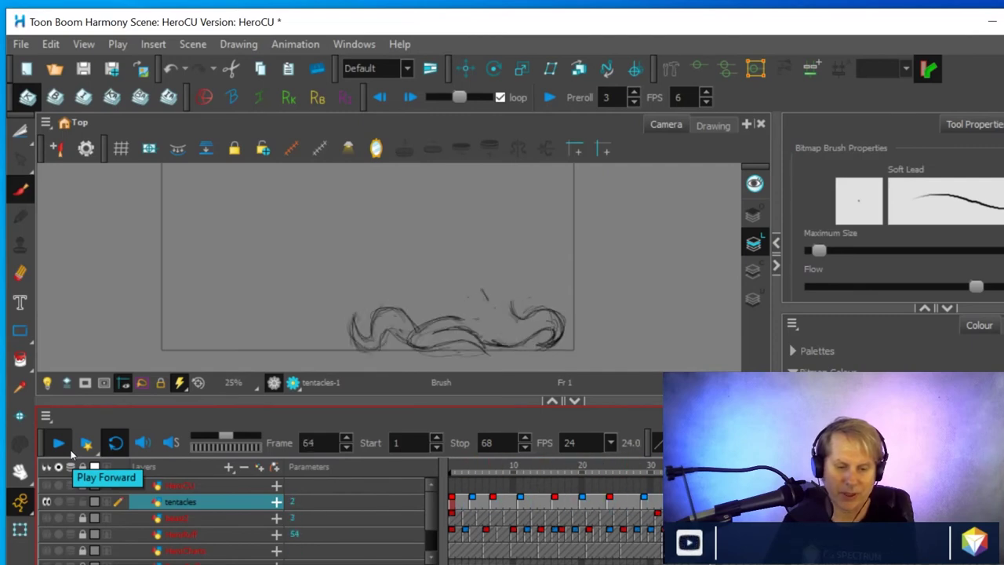
{"action": "left_click", "coordinate": [57, 444]}
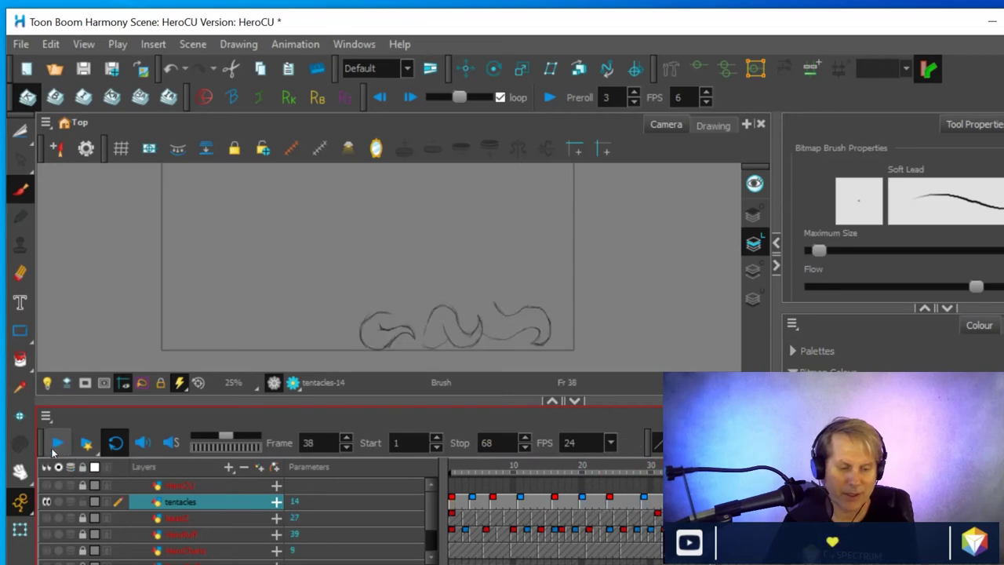
Show the beast2 layer and play the loop to review the tentacles together with the body
{"action": "left_click", "coordinate": [46, 518]}
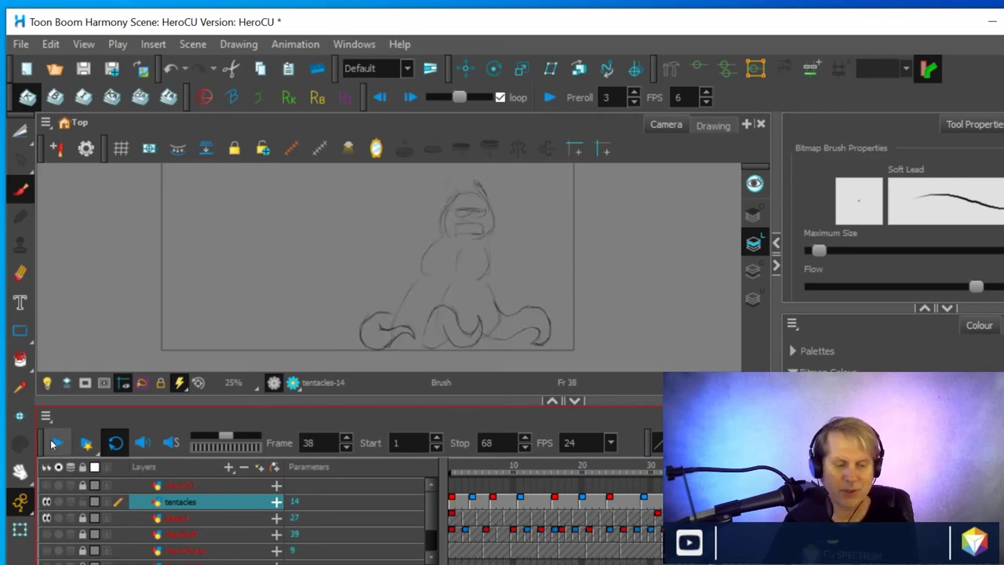
{"action": "left_click", "coordinate": [53, 444]}
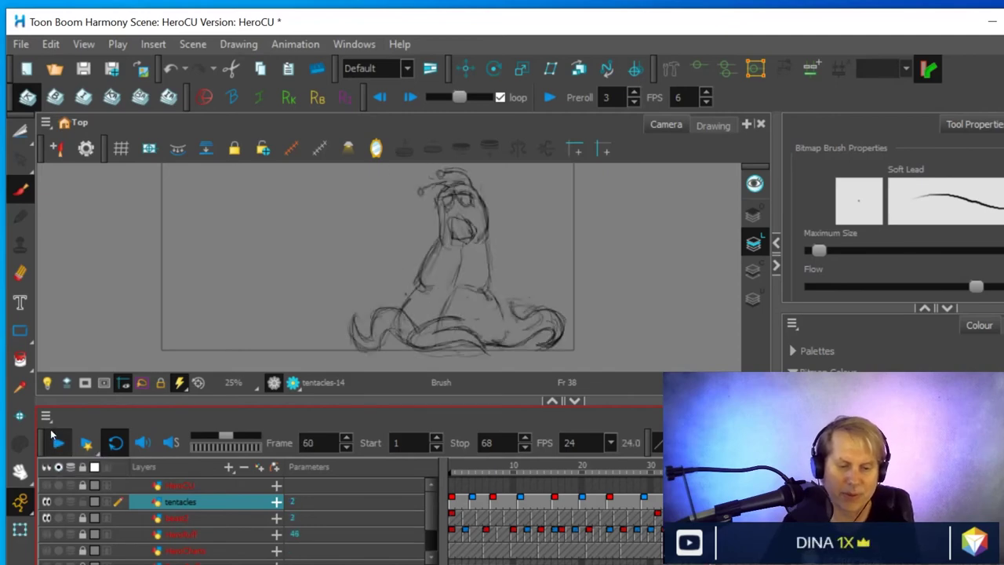
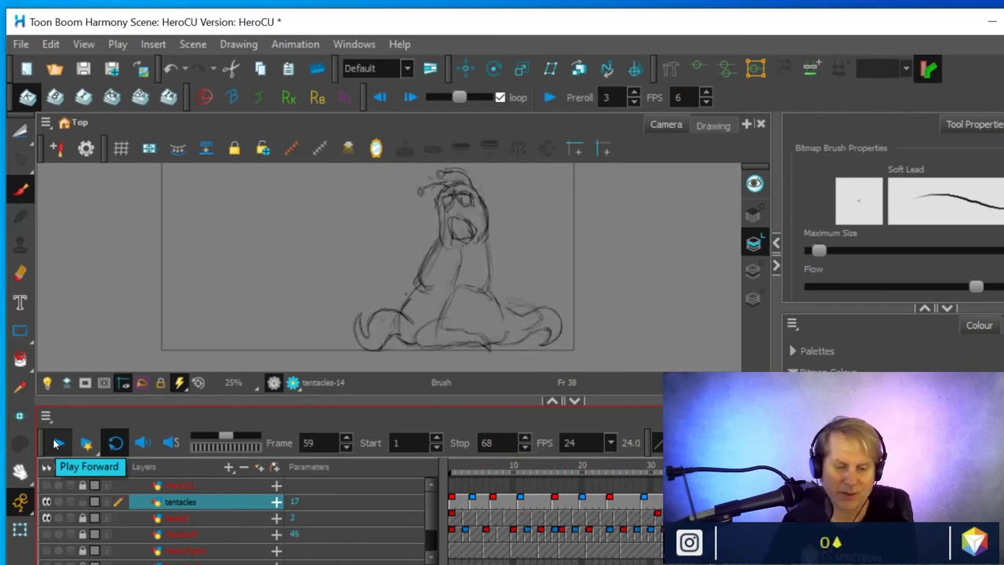
{"action": "left_click", "coordinate": [55, 445]}
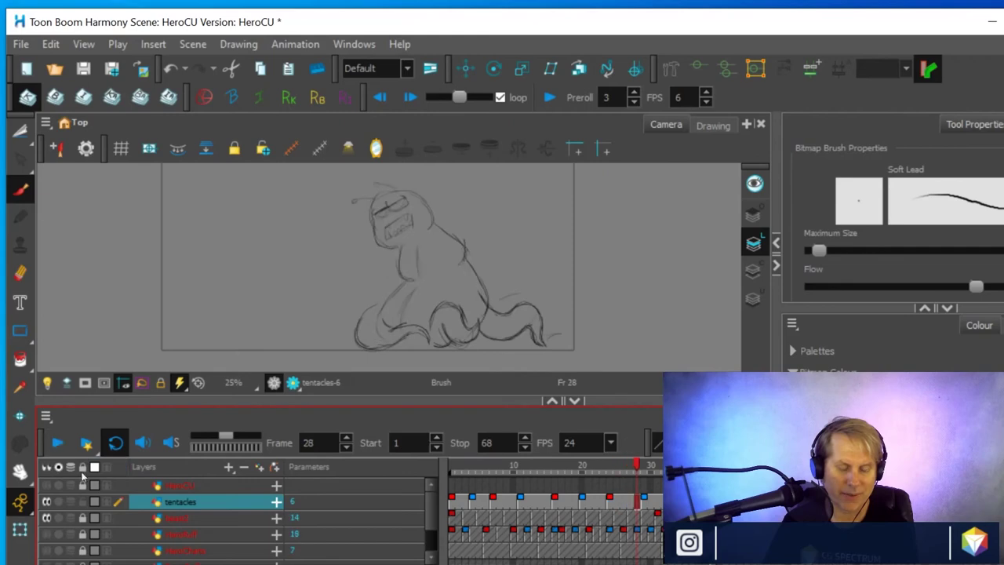
Show the rough hero layer and the background painting with the beast, and save the scene
{"action": "left_click", "coordinate": [45, 535]}
{"action": "scroll", "coordinate": [97, 517], "scroll_direction": "down", "scroll_amount": 1}
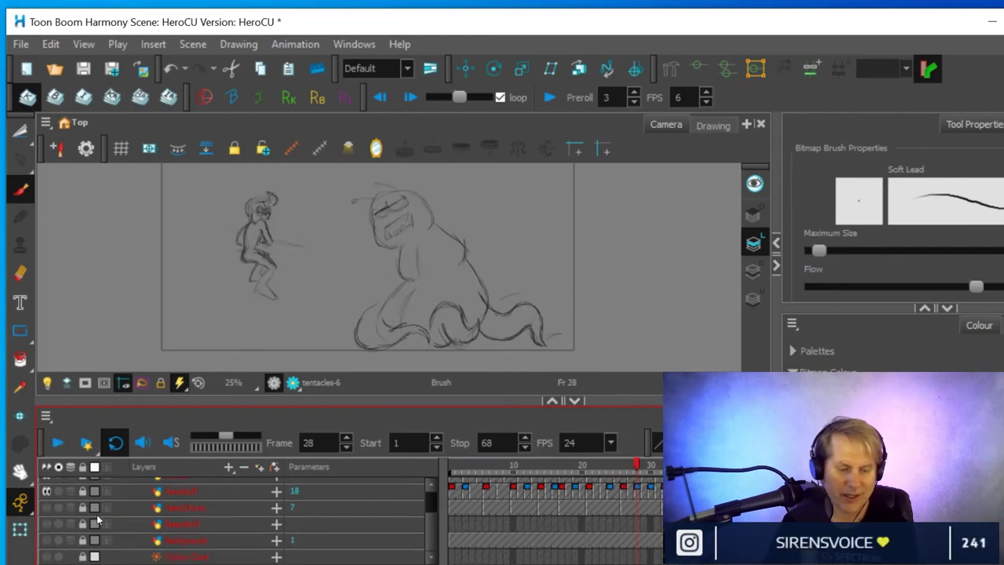
{"action": "left_click", "coordinate": [44, 558]}
{"action": "left_click", "coordinate": [45, 541]}
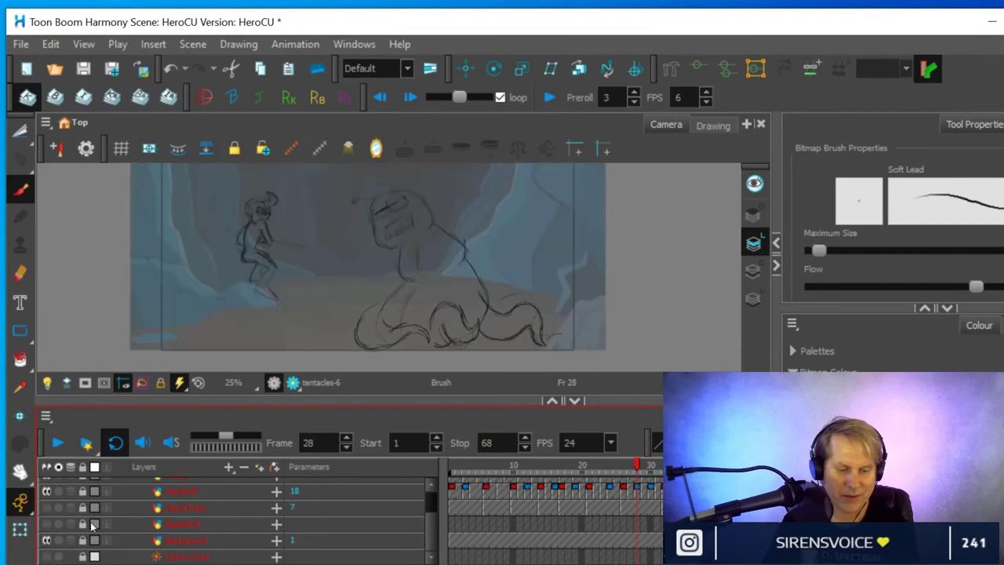
{"action": "left_click", "coordinate": [21, 45]}
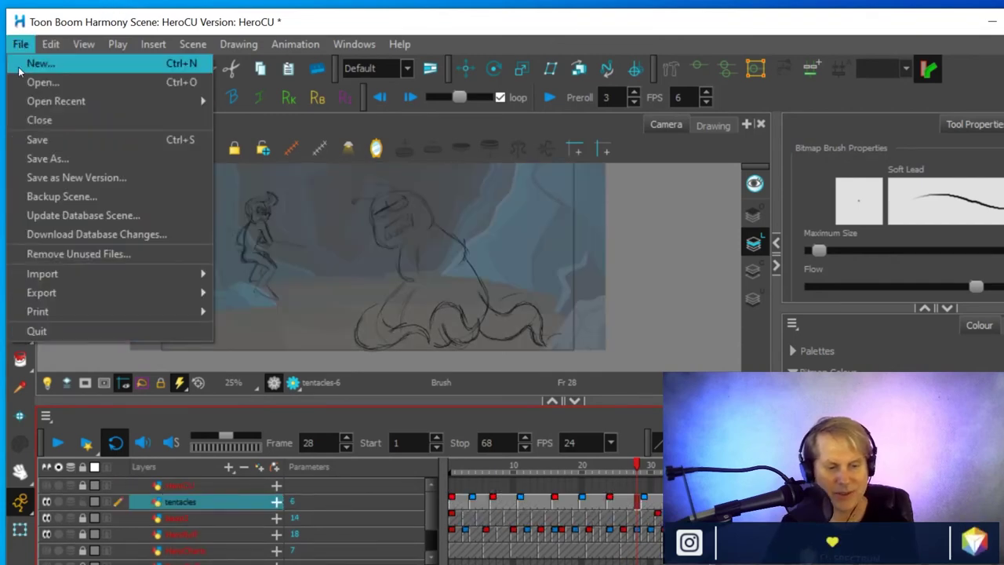
{"action": "left_click", "coordinate": [35, 141]}
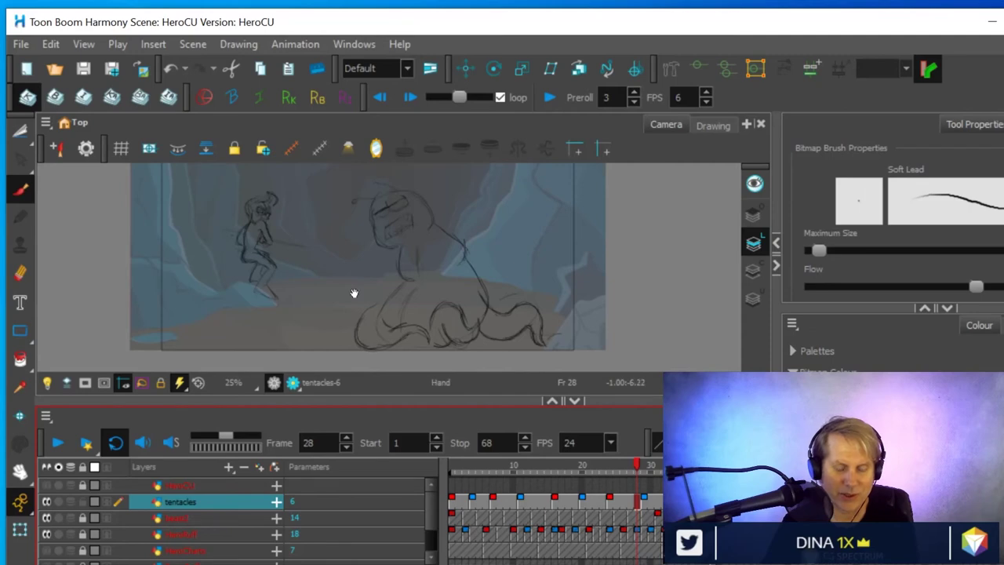
Play the full scene over the background to review the hero, beast and tentacles together
{"action": "left_click_drag", "start_coordinate": [354, 293], "coordinate": [357, 315]}
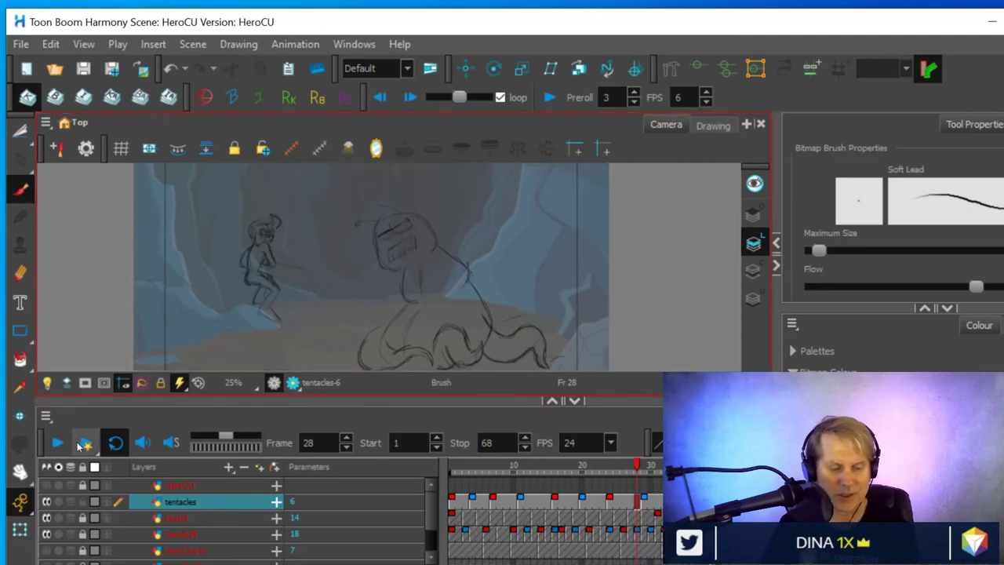
{"action": "left_click", "coordinate": [59, 444]}
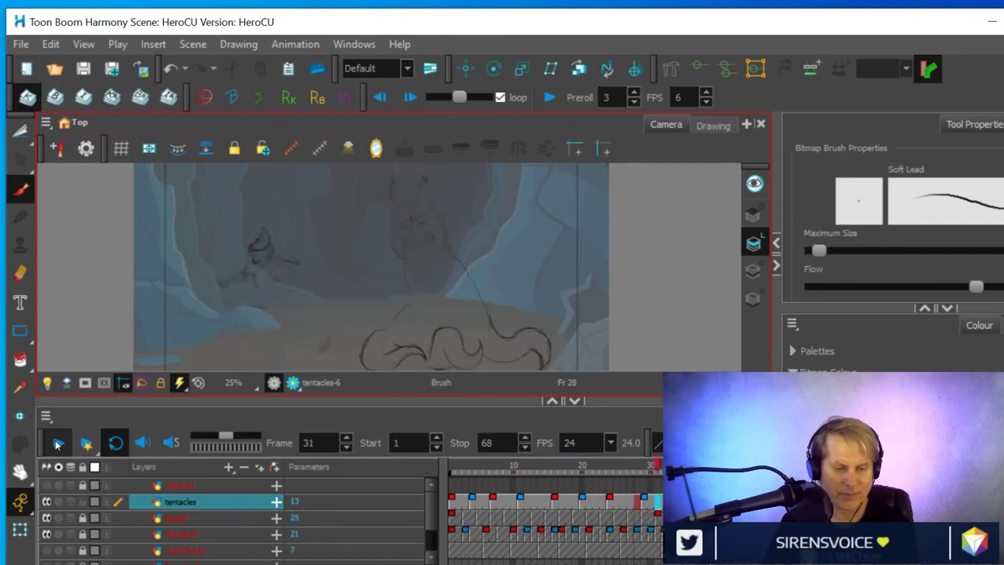
{"action": "left_click", "coordinate": [58, 443]}
Hide the background layer so only the rough character drawings show
{"action": "scroll", "coordinate": [149, 467], "scroll_direction": "down", "scroll_amount": 3}
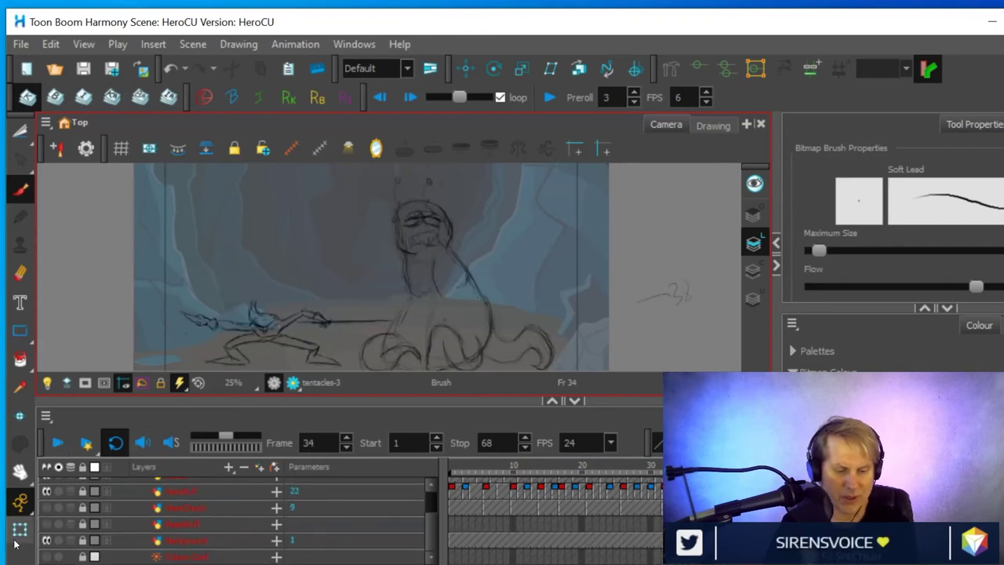
{"action": "left_click", "coordinate": [43, 540]}
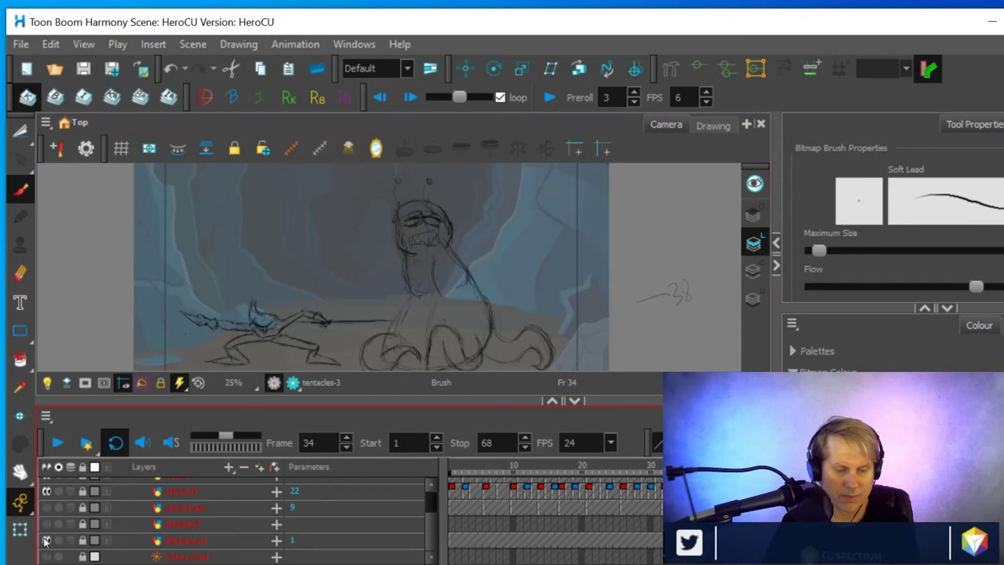
{"action": "left_click", "coordinate": [46, 541]}
{"action": "scroll", "coordinate": [67, 509], "scroll_direction": "up", "scroll_amount": 2}
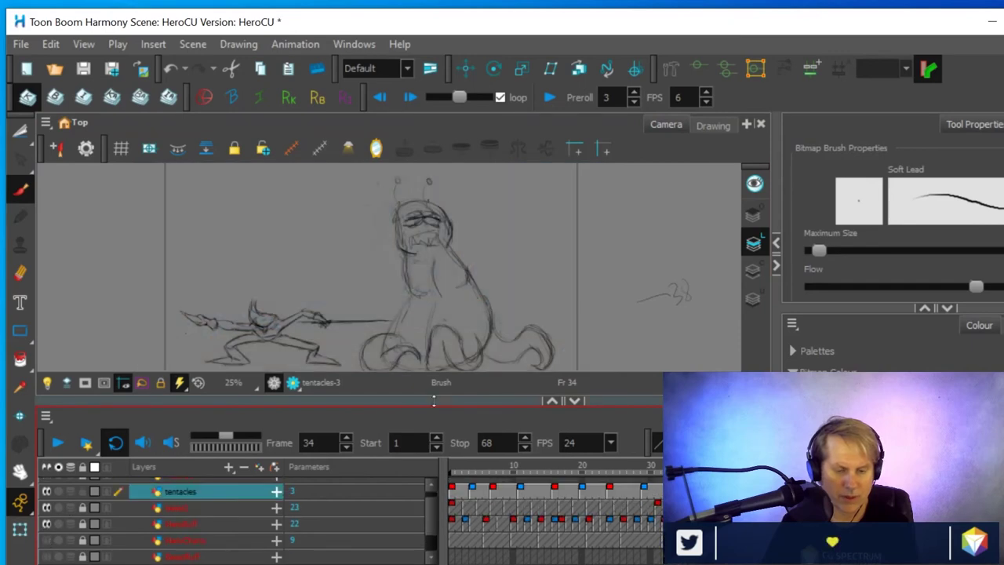
Enlarge the camera view and play the hero and beast animation without the background
{"action": "left_click_drag", "start_coordinate": [421, 399], "coordinate": [423, 431]}
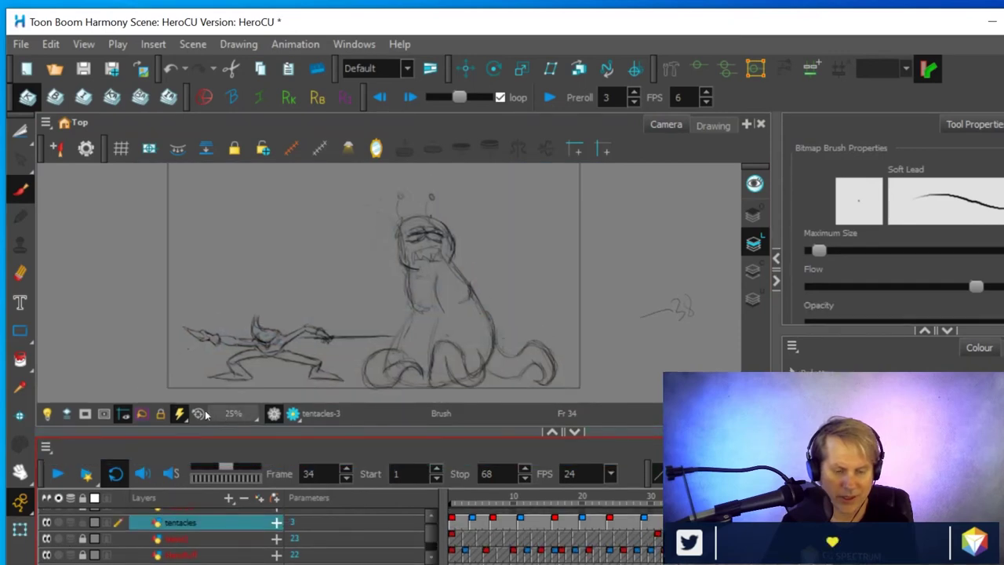
{"action": "left_click", "coordinate": [57, 474]}
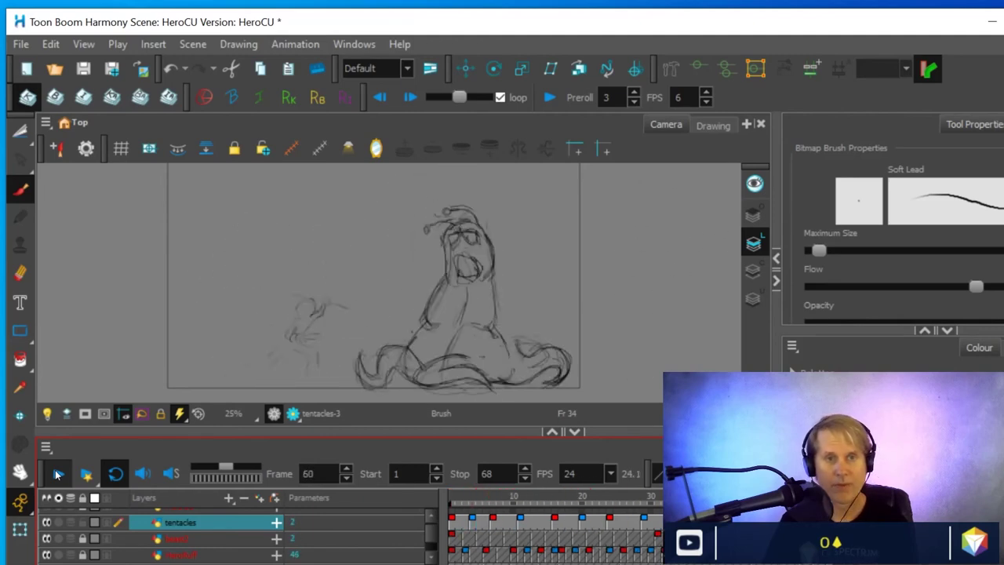
{"action": "left_click", "coordinate": [56, 475]}
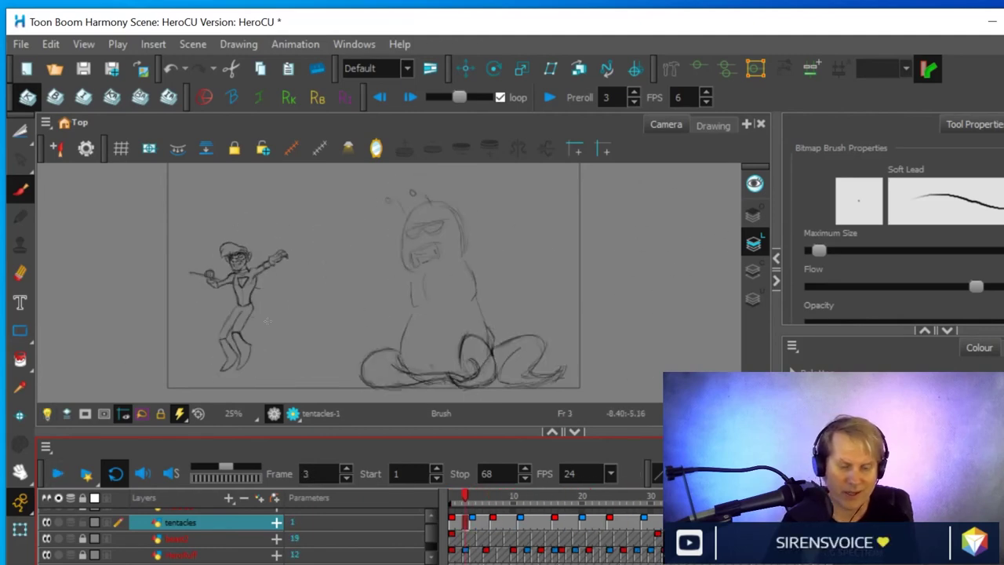
Hide the hero layer, and switch editing from tentacles to beast2 by locking the former and unlocking the latter
{"action": "scroll", "coordinate": [211, 360], "scroll_direction": "down", "scroll_amount": 3}
{"action": "scroll", "coordinate": [211, 360], "scroll_direction": "up", "scroll_amount": 3}
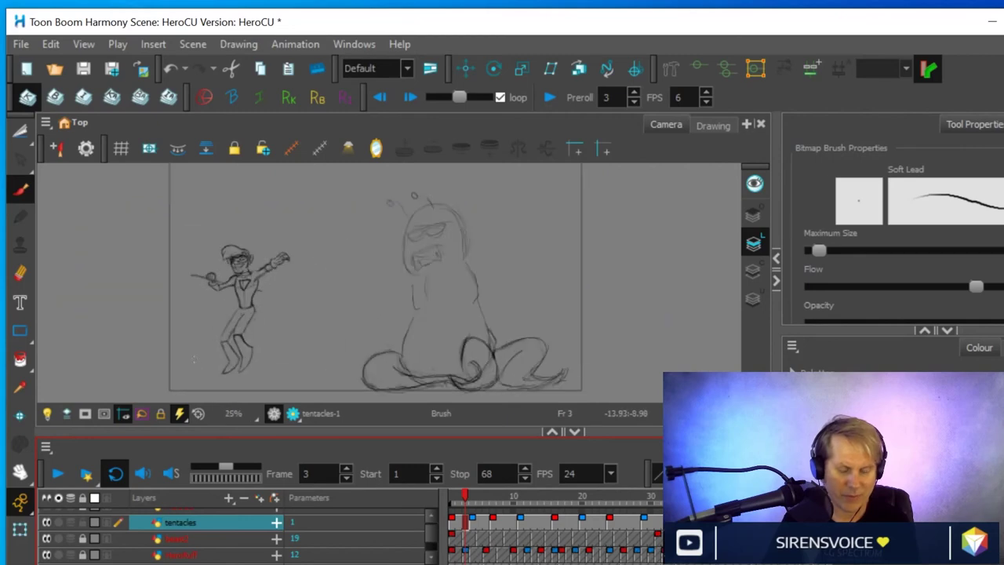
{"action": "left_click_drag", "start_coordinate": [193, 430], "coordinate": [193, 368]}
{"action": "scroll", "coordinate": [180, 488], "scroll_direction": "up", "scroll_amount": 1}
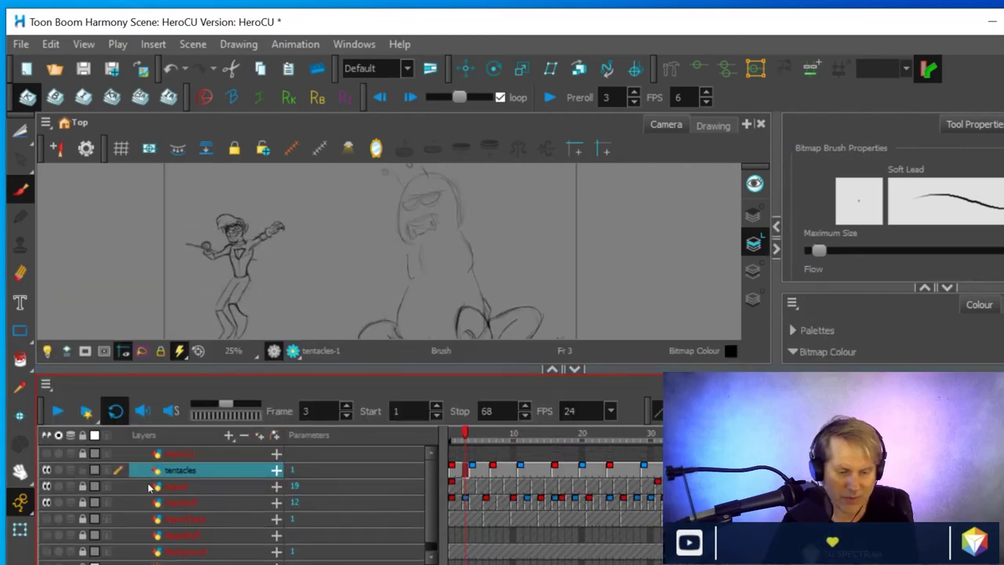
{"action": "left_click", "coordinate": [46, 503]}
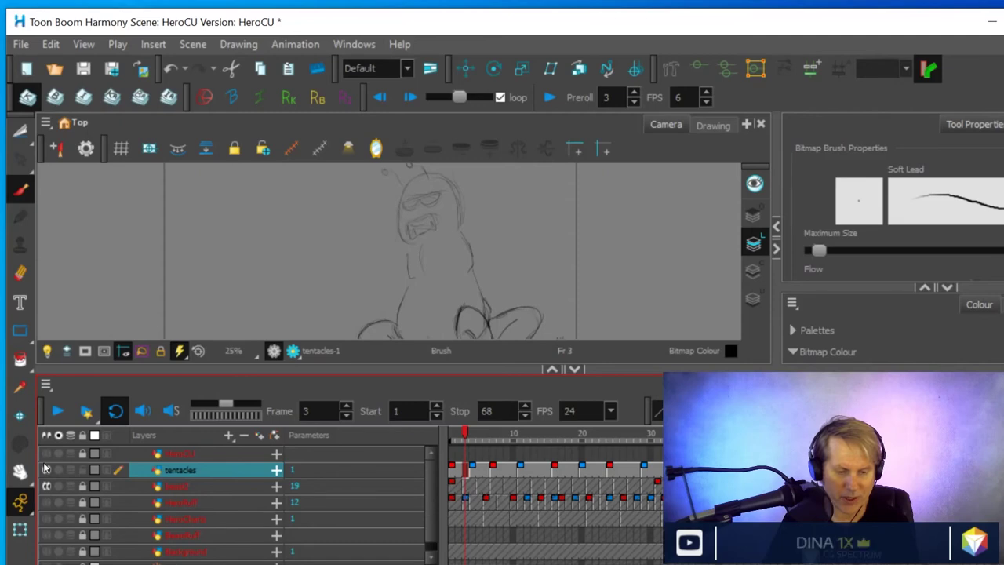
{"action": "left_click", "coordinate": [82, 470]}
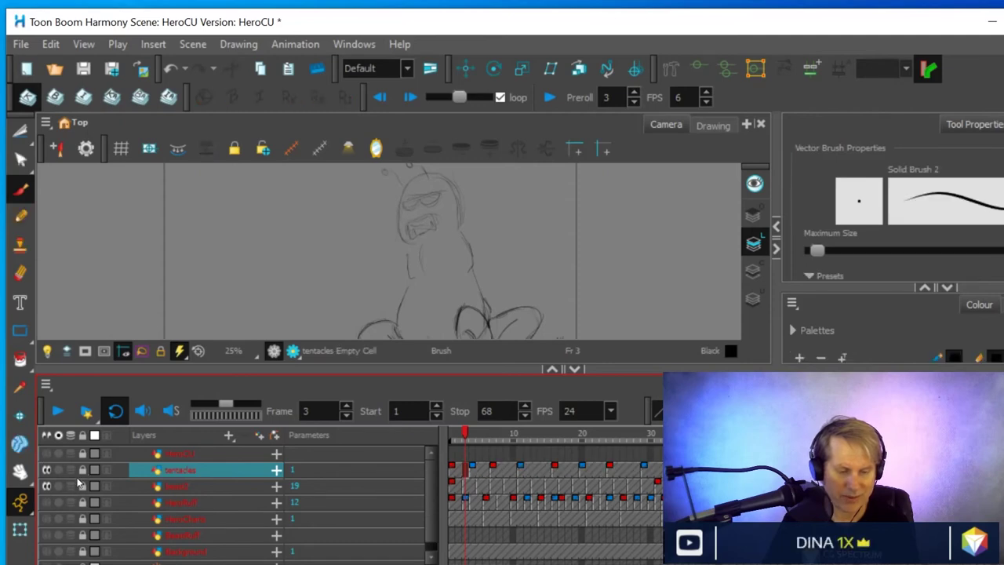
{"action": "left_click", "coordinate": [84, 487]}
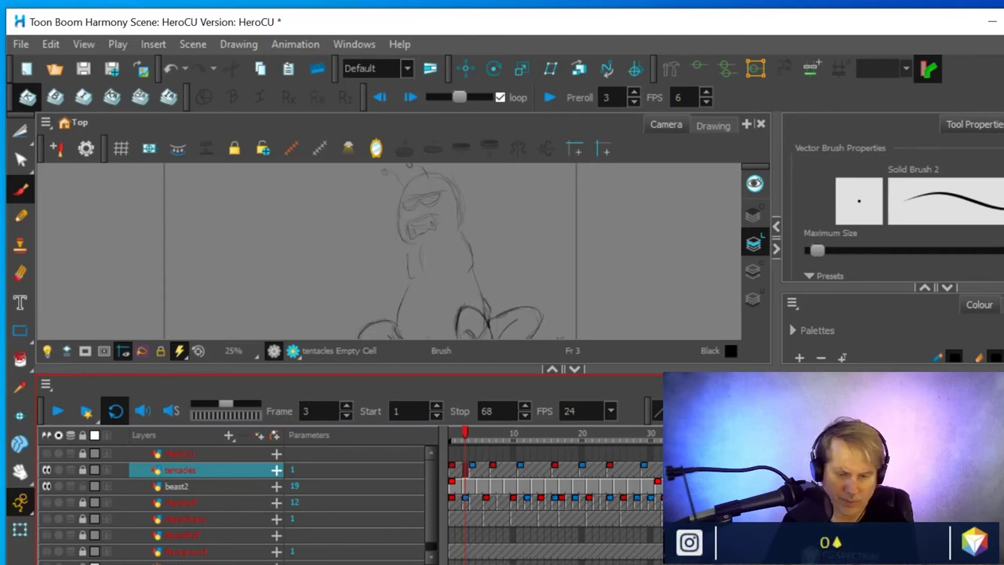
Magnify the timeline cells and select the beast2 drawing at frame 1, with the whole beast in the camera view
{"action": "key", "text": "2"}
{"action": "key", "text": "2"}
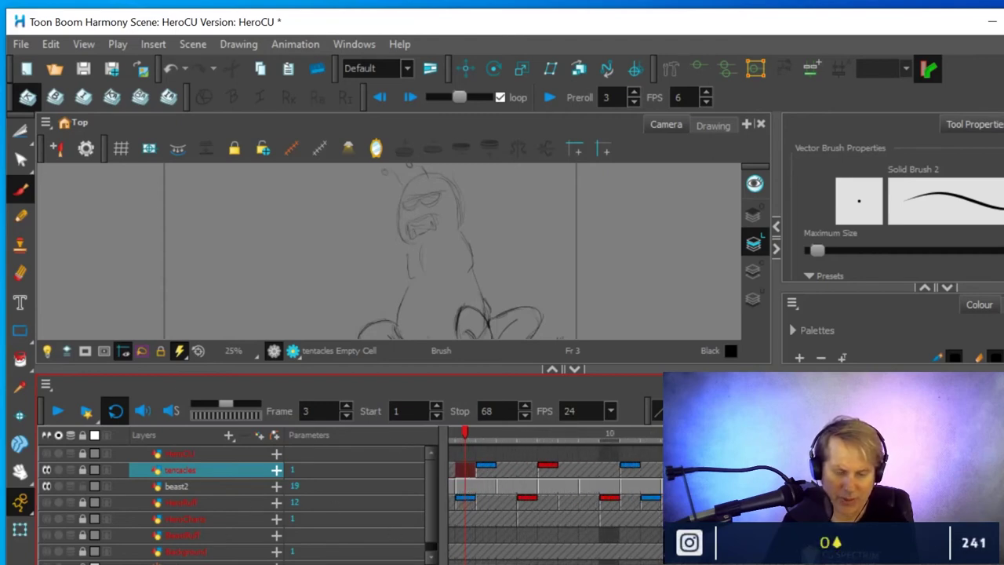
{"action": "left_click_drag", "start_coordinate": [479, 490], "coordinate": [513, 491]}
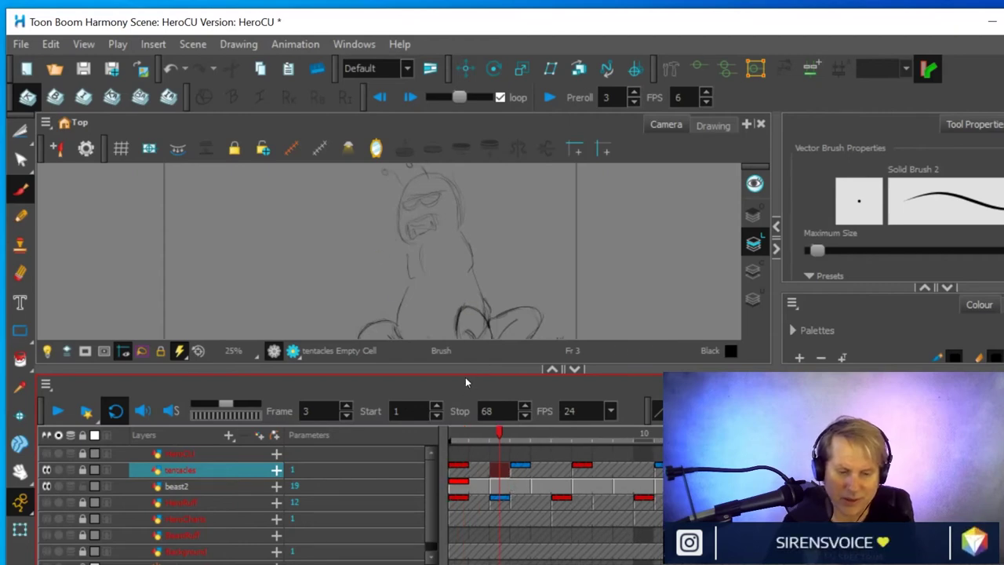
{"action": "left_click_drag", "start_coordinate": [465, 378], "coordinate": [465, 424]}
{"action": "key", "text": "space"}
{"action": "mouse_move", "coordinate": [499, 251]}
{"action": "left_mouse_down"}
{"action": "mouse_move", "coordinate": [442, 282]}
{"action": "mouse_move", "coordinate": [437, 274]}
{"action": "left_mouse_up"}
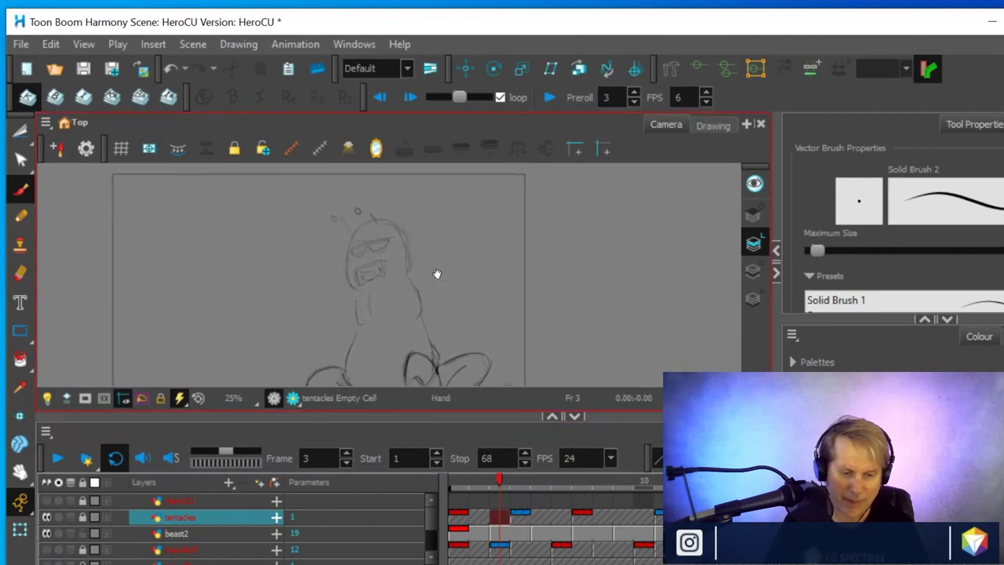
{"action": "left_click", "coordinate": [461, 533]}
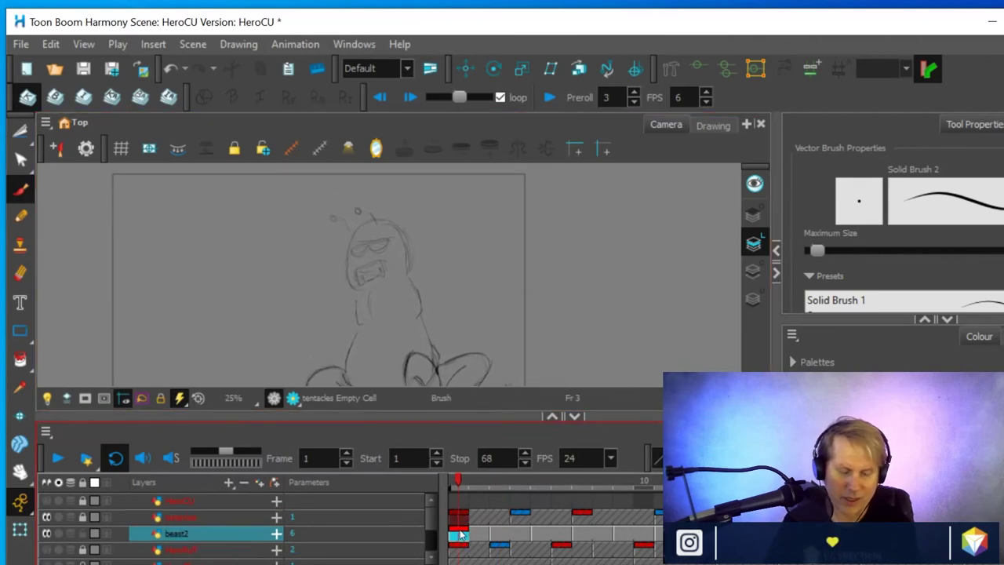
{"action": "key", "text": "space"}
{"action": "left_click_drag", "start_coordinate": [450, 296], "coordinate": [468, 266]}
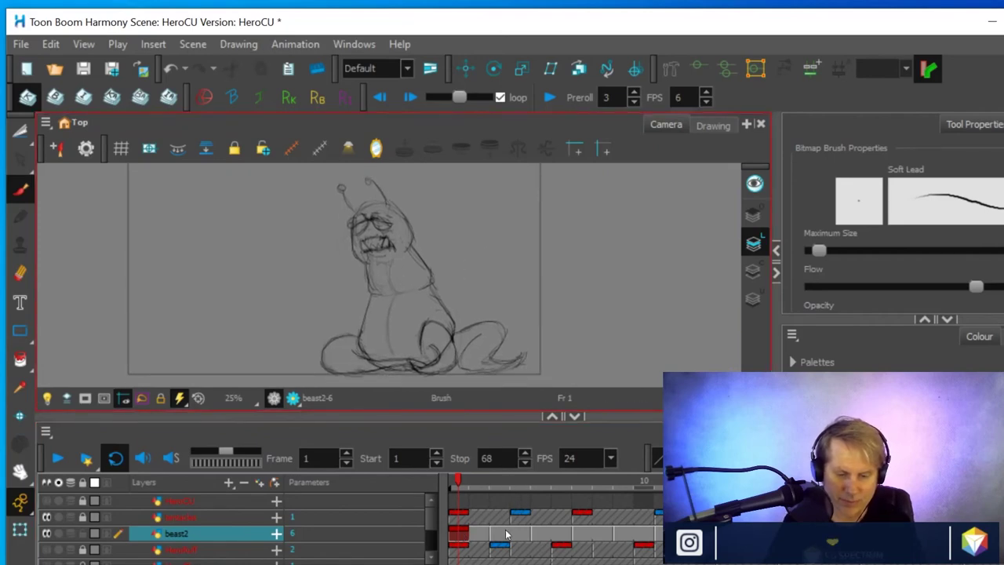
Mark the beast2 drawings at frames 5 and 9 as key drawings
{"action": "mouse_move", "coordinate": [461, 484]}
{"action": "left_mouse_down"}
{"action": "mouse_move", "coordinate": [568, 489]}
{"action": "mouse_move", "coordinate": [510, 502]}
{"action": "mouse_move", "coordinate": [537, 508]}
{"action": "left_mouse_up"}
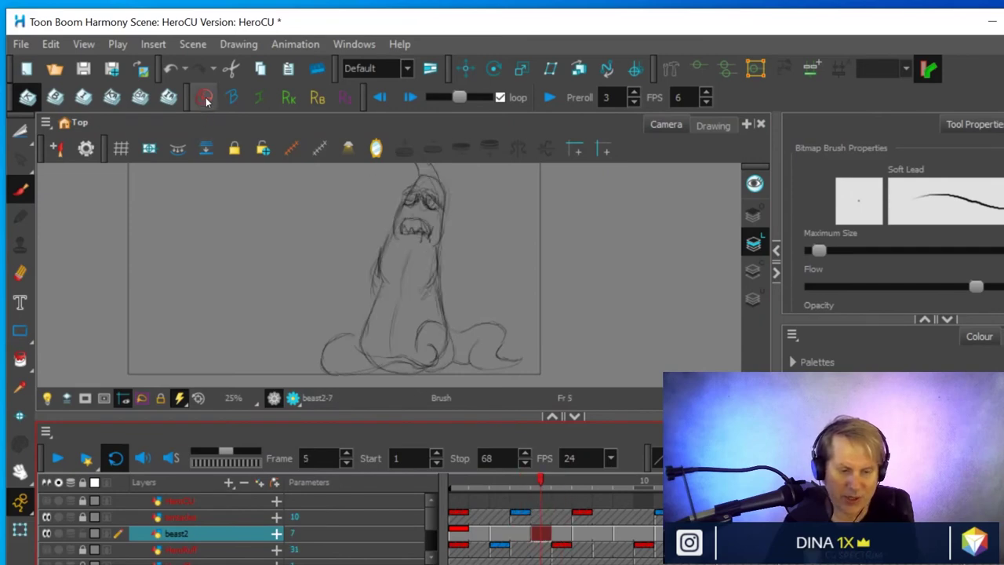
{"action": "left_click", "coordinate": [458, 534]}
{"action": "left_click", "coordinate": [539, 535]}
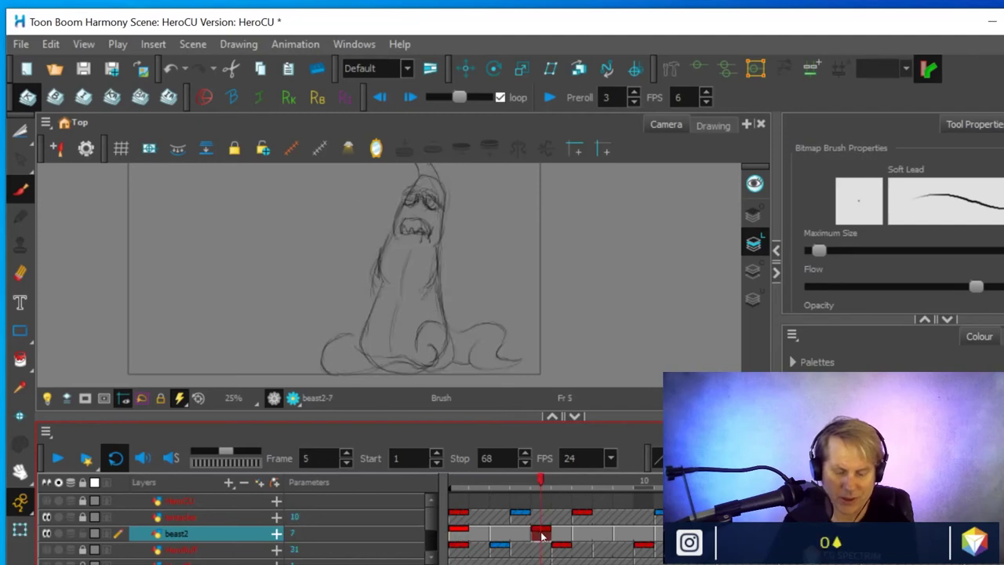
{"action": "mouse_move", "coordinate": [549, 487]}
{"action": "left_mouse_down"}
{"action": "mouse_move", "coordinate": [664, 496]}
{"action": "mouse_move", "coordinate": [603, 509]}
{"action": "mouse_move", "coordinate": [630, 506]}
{"action": "mouse_move", "coordinate": [612, 532]}
{"action": "left_mouse_up"}
{"action": "left_click", "coordinate": [622, 534]}
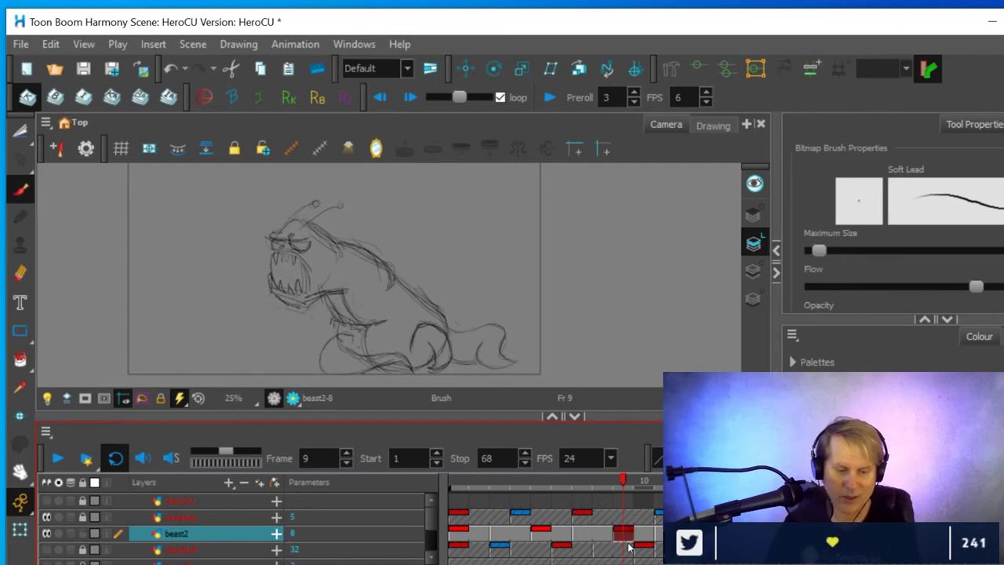
Mark the crouching beast2 drawing at frame 11 as a key drawing
{"action": "left_click_drag", "start_coordinate": [622, 484], "coordinate": [665, 484]}
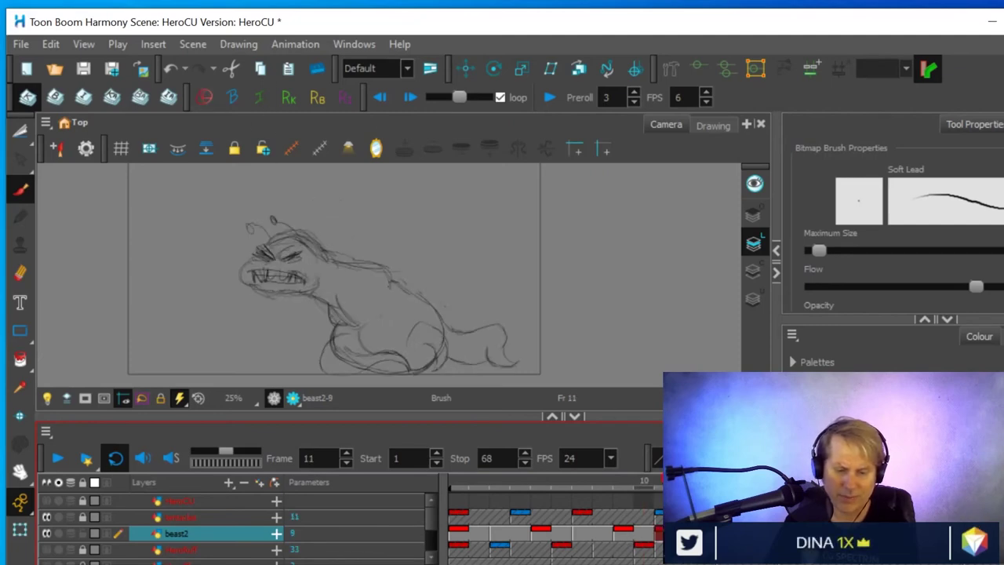
{"action": "scroll", "coordinate": [556, 521], "scroll_direction": "right", "scroll_amount": 3}
{"action": "scroll", "coordinate": [556, 522], "scroll_direction": "left", "scroll_amount": 1}
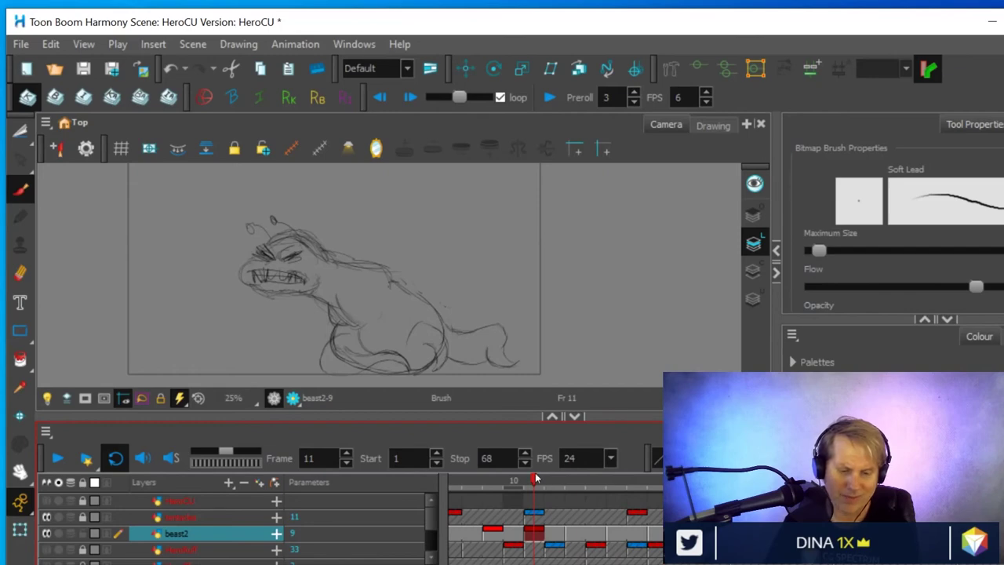
Mark the beast2 drawings at frames 13 and 15 as key drawings, and hide the tentacles layer
{"action": "left_click_drag", "start_coordinate": [536, 478], "coordinate": [584, 511]}
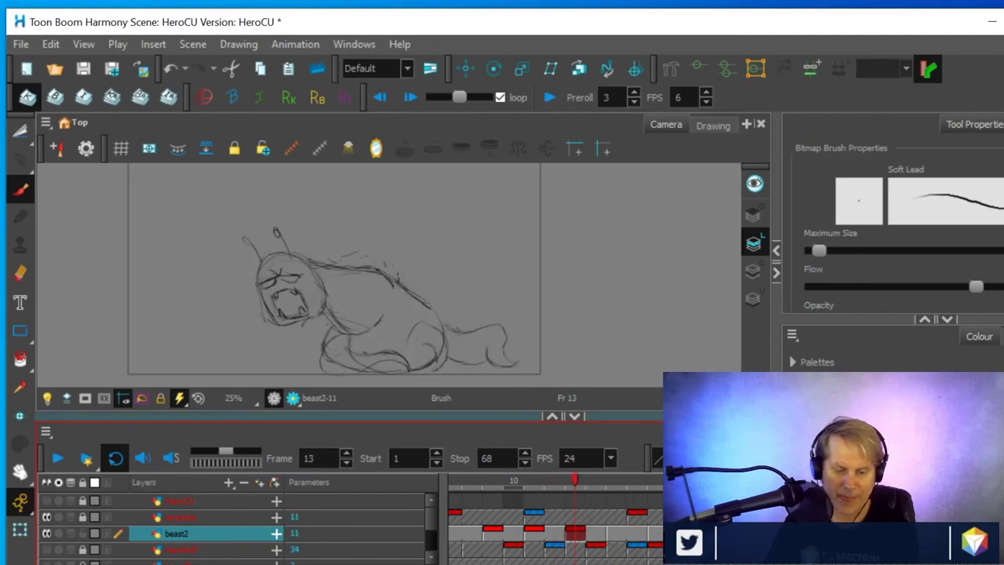
{"action": "left_click_drag", "start_coordinate": [585, 482], "coordinate": [610, 515]}
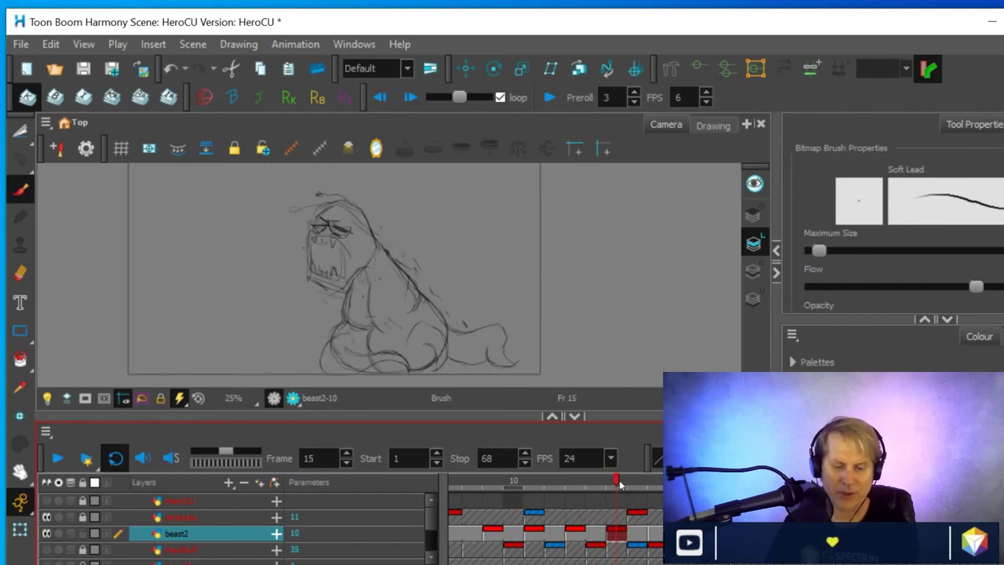
{"action": "mouse_move", "coordinate": [618, 478]}
{"action": "left_mouse_down"}
{"action": "mouse_move", "coordinate": [590, 482]}
{"action": "mouse_move", "coordinate": [658, 486]}
{"action": "mouse_move", "coordinate": [602, 491]}
{"action": "mouse_move", "coordinate": [654, 497]}
{"action": "mouse_move", "coordinate": [582, 507]}
{"action": "mouse_move", "coordinate": [656, 501]}
{"action": "mouse_move", "coordinate": [636, 502]}
{"action": "left_mouse_up"}
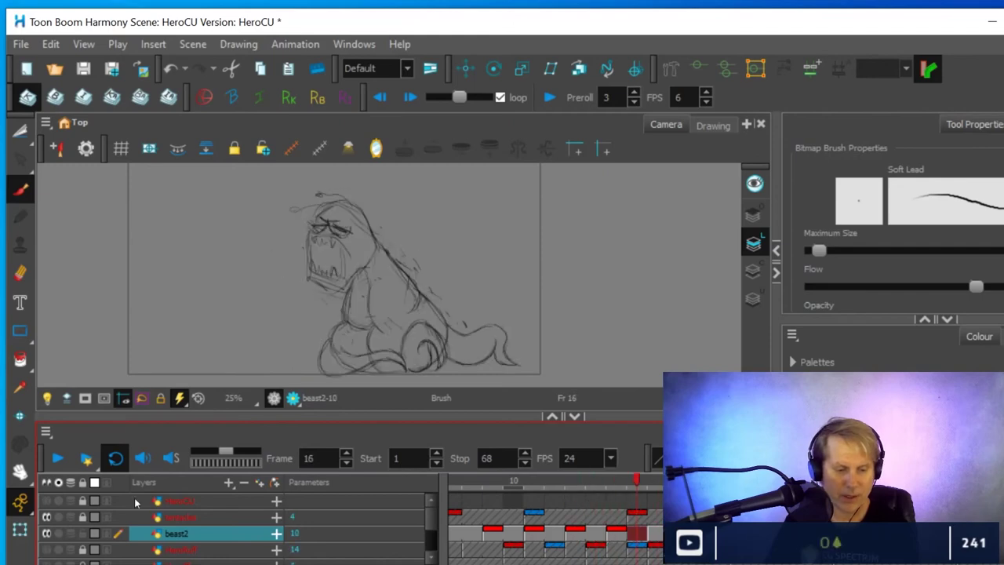
{"action": "left_click", "coordinate": [71, 518]}
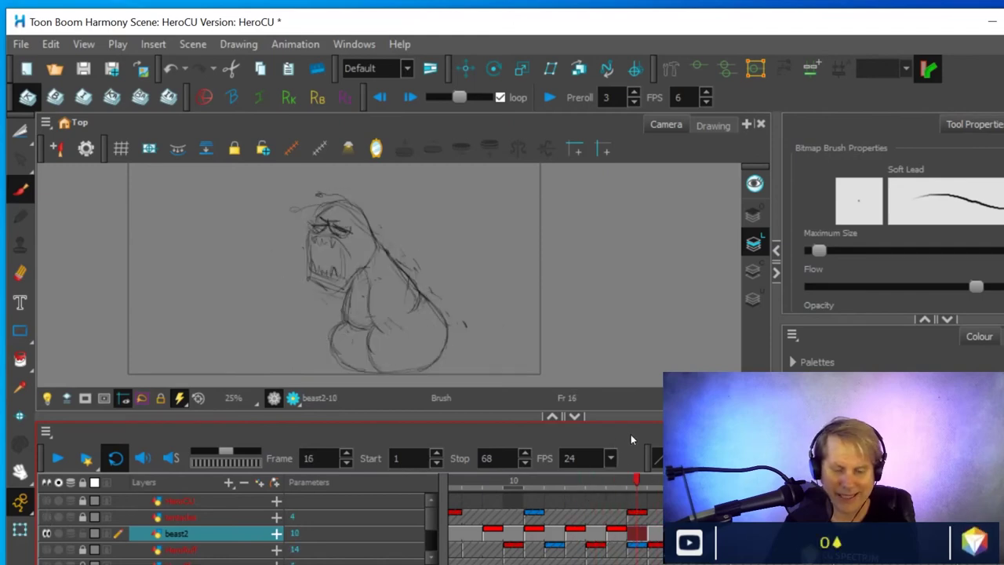
{"action": "mouse_move", "coordinate": [637, 481]}
{"action": "left_mouse_down"}
{"action": "mouse_move", "coordinate": [624, 484]}
{"action": "mouse_move", "coordinate": [658, 484]}
{"action": "mouse_move", "coordinate": [572, 494]}
{"action": "mouse_move", "coordinate": [612, 490]}
{"action": "left_mouse_up"}
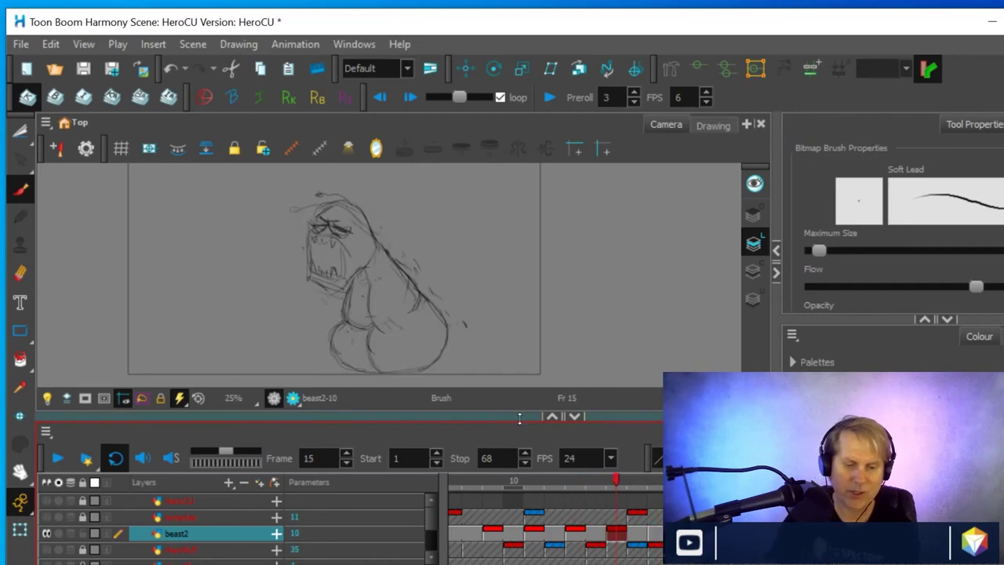
Sketch a motion diagram beside the beast at frame 15: a curved path linking three circles, with crosses, arrows, spacing ticks and a large circle
{"action": "mouse_move", "coordinate": [468, 277]}
{"action": "left_mouse_down"}
{"action": "mouse_move", "coordinate": [539, 233]}
{"action": "mouse_move", "coordinate": [452, 193]}
{"action": "left_mouse_up"}
{"action": "mouse_move", "coordinate": [459, 283]}
{"action": "left_mouse_down"}
{"action": "mouse_move", "coordinate": [475, 287]}
{"action": "mouse_move", "coordinate": [465, 276]}
{"action": "left_mouse_up"}
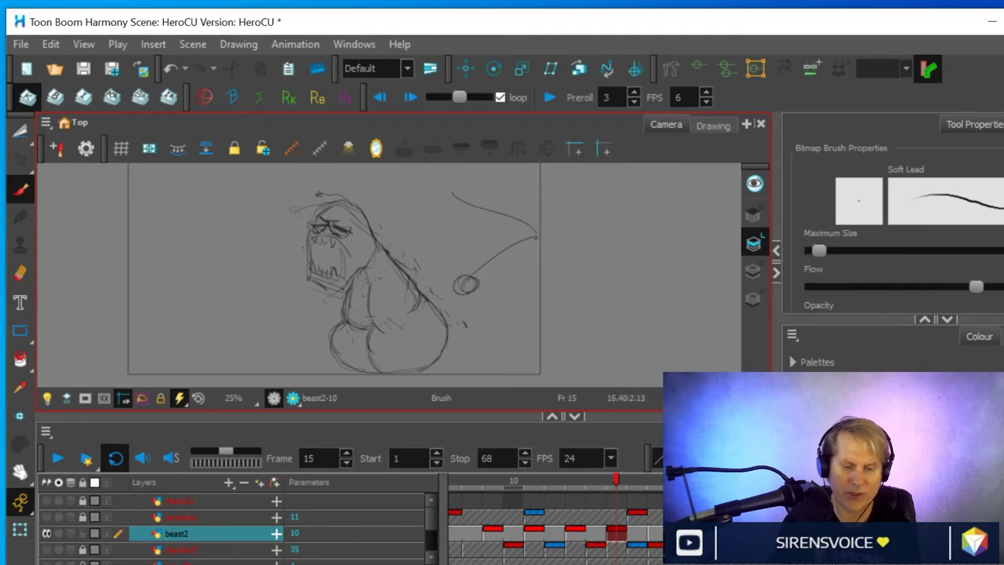
{"action": "left_click_drag", "start_coordinate": [550, 226], "coordinate": [554, 228]}
{"action": "mouse_move", "coordinate": [453, 180]}
{"action": "left_mouse_down"}
{"action": "mouse_move", "coordinate": [448, 196]}
{"action": "mouse_move", "coordinate": [461, 184]}
{"action": "left_mouse_up"}
{"action": "left_click_drag", "start_coordinate": [548, 275], "coordinate": [541, 310]}
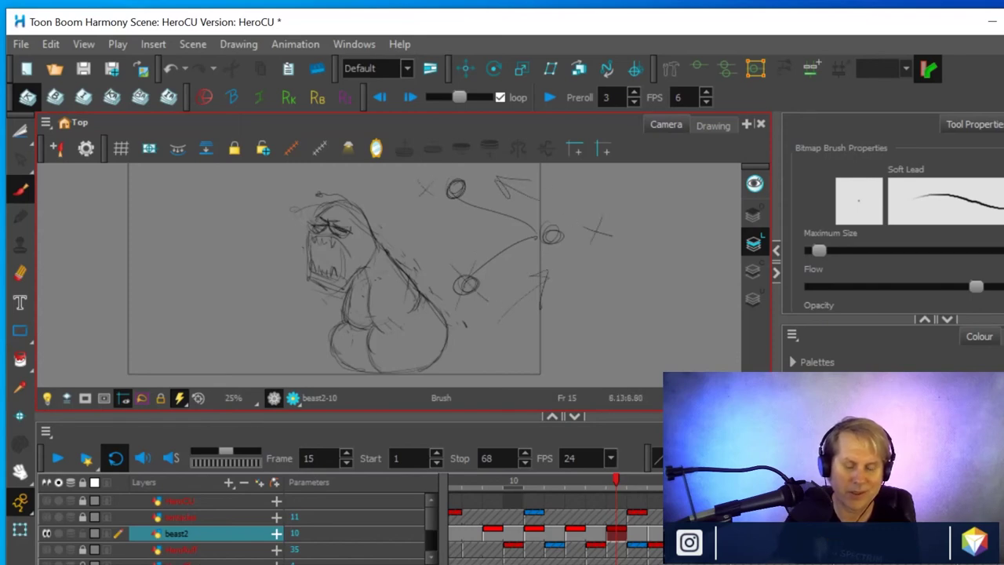
{"action": "left_click_drag", "start_coordinate": [554, 195], "coordinate": [562, 181]}
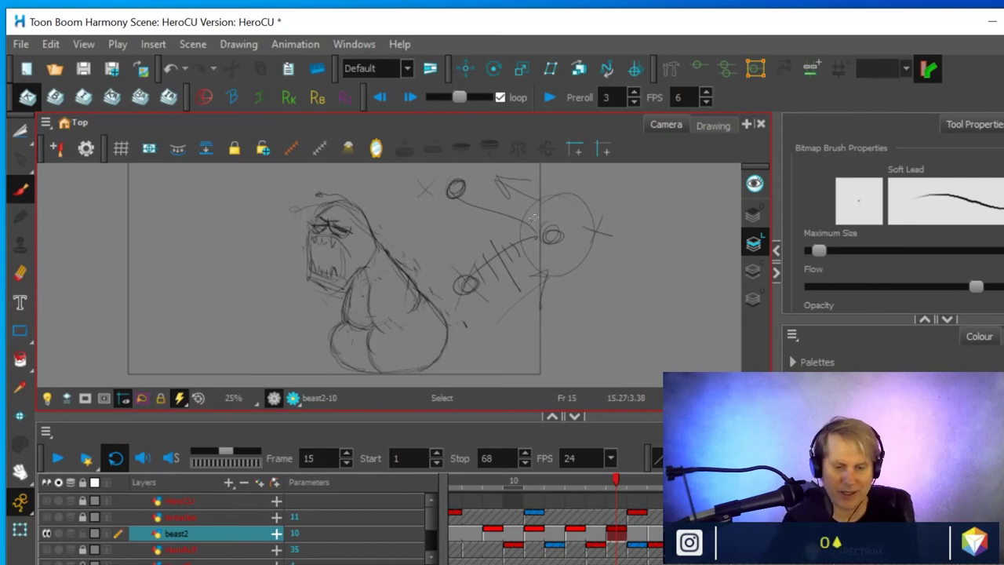
Undo every stroke of the motion diagram beside the beast at frame 15
{"action": "key", "text": "ctrl+z"}
{"action": "key", "text": "ctrl+z"}
{"action": "key", "text": "ctrl+z"}
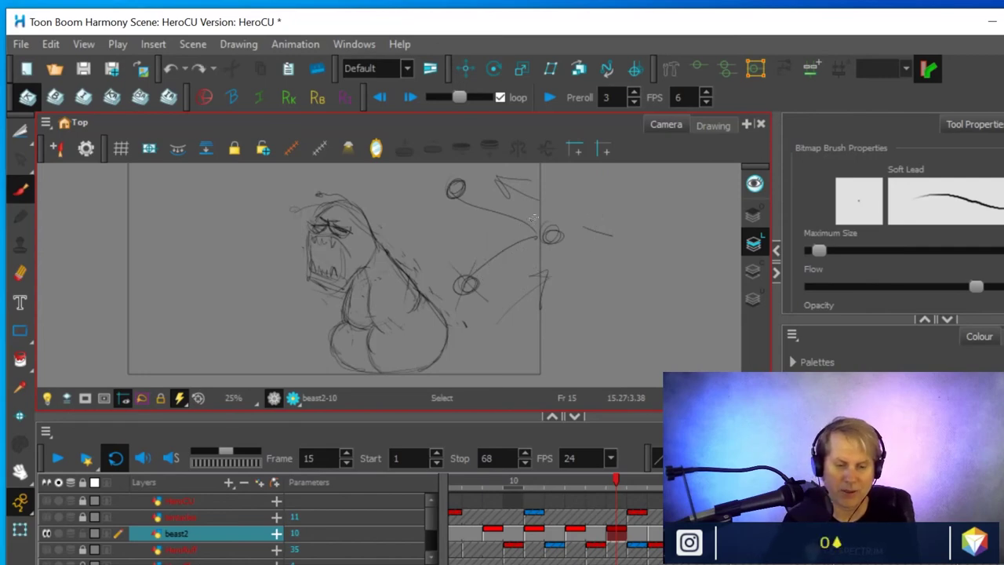
{"action": "key", "text": "ctrl+z"}
{"action": "key", "text": "ctrl+z"}
{"action": "key", "text": "ctrl+z"}
{"action": "key", "text": "ctrl+z"}
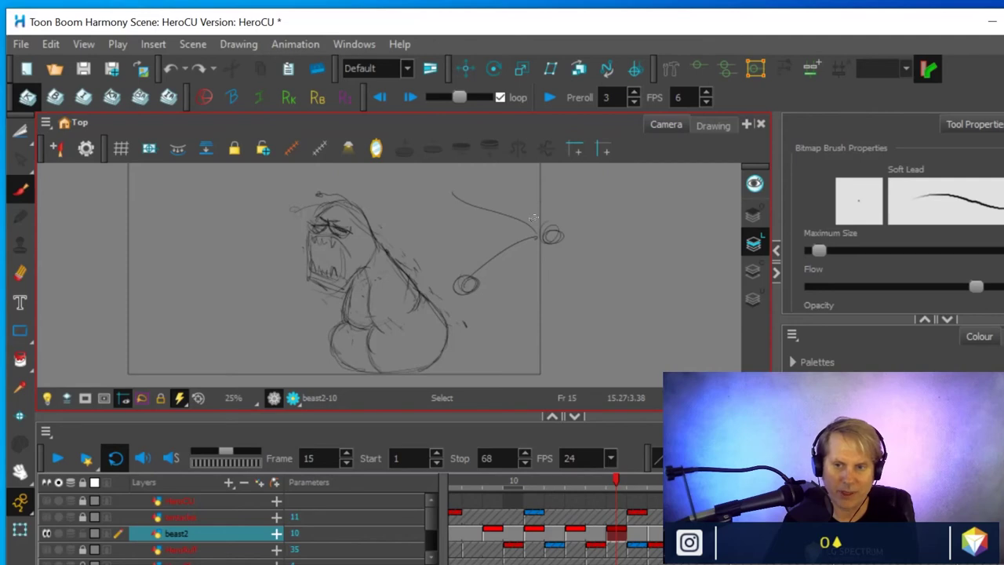
{"action": "key", "text": "ctrl+z"}
{"action": "key", "text": "ctrl+z"}
{"action": "key", "text": "ctrl+z"}
{"action": "key", "text": "ctrl+z"}
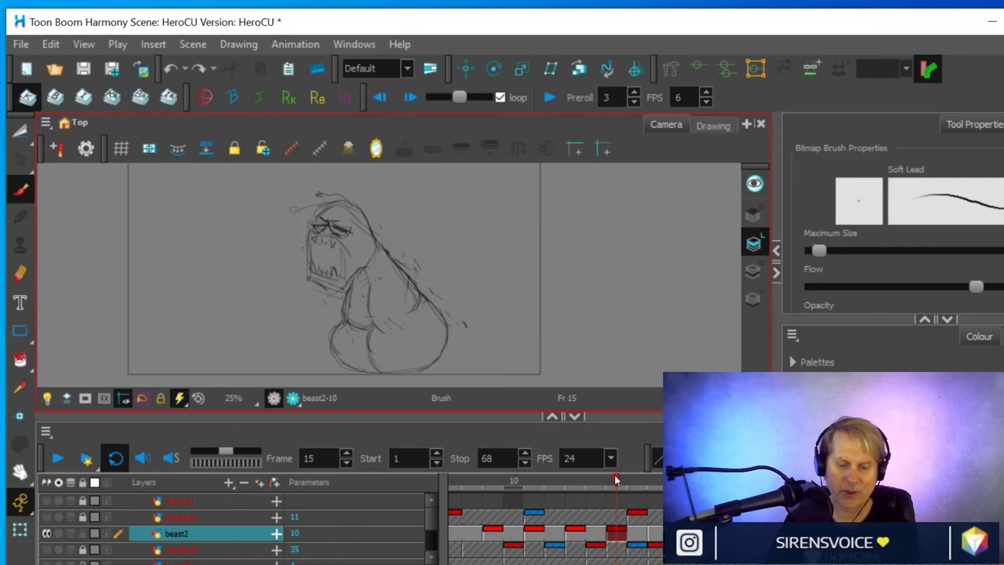
Examine the open-mouthed beast2 drawing at frame 17 by flipping between it and its neighbouring drawings, including frame 19
{"action": "left_click", "coordinate": [616, 479]}
{"action": "mouse_move", "coordinate": [626, 480]}
{"action": "left_mouse_down"}
{"action": "mouse_move", "coordinate": [542, 491]}
{"action": "mouse_move", "coordinate": [624, 485]}
{"action": "mouse_move", "coordinate": [653, 511]}
{"action": "mouse_move", "coordinate": [594, 518]}
{"action": "mouse_move", "coordinate": [653, 512]}
{"action": "left_mouse_up"}
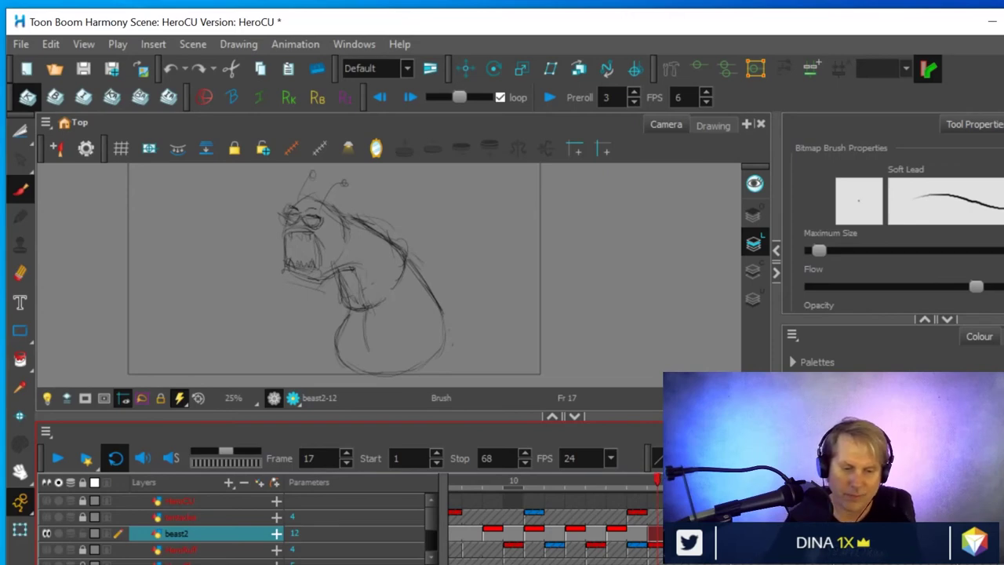
{"action": "mouse_move", "coordinate": [658, 483]}
{"action": "left_mouse_down"}
{"action": "mouse_move", "coordinate": [903, 502]}
{"action": "mouse_move", "coordinate": [636, 514]}
{"action": "mouse_move", "coordinate": [759, 510]}
{"action": "mouse_move", "coordinate": [882, 526]}
{"action": "mouse_move", "coordinate": [642, 540]}
{"action": "mouse_move", "coordinate": [659, 542]}
{"action": "left_mouse_up"}
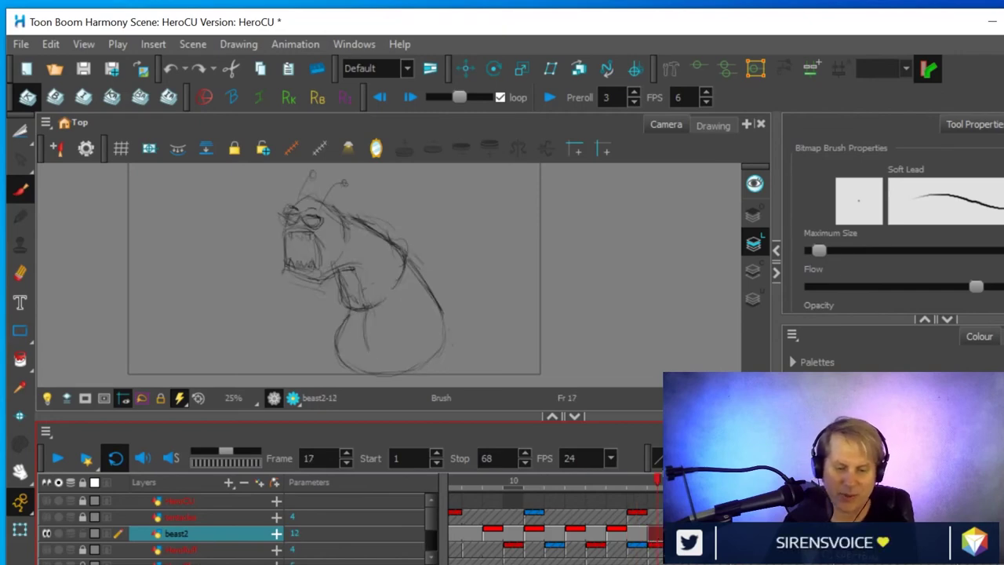
{"action": "mouse_move", "coordinate": [657, 485]}
{"action": "left_mouse_down"}
{"action": "mouse_move", "coordinate": [761, 485]}
{"action": "mouse_move", "coordinate": [663, 498]}
{"action": "mouse_move", "coordinate": [659, 508]}
{"action": "left_mouse_up"}
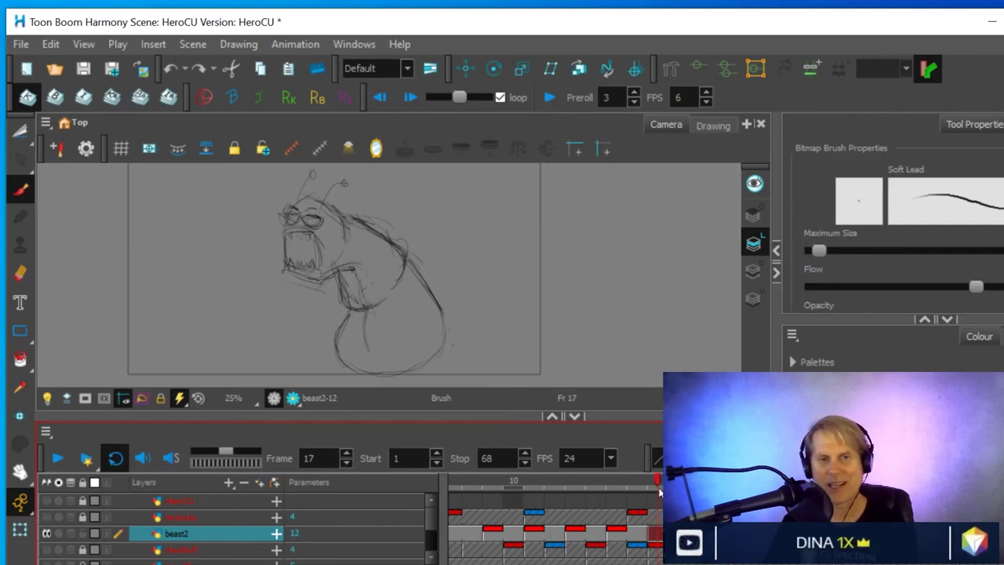
{"action": "key", "text": "period"}
{"action": "key", "text": "period"}
{"action": "key", "text": "comma"}
{"action": "key", "text": "comma"}
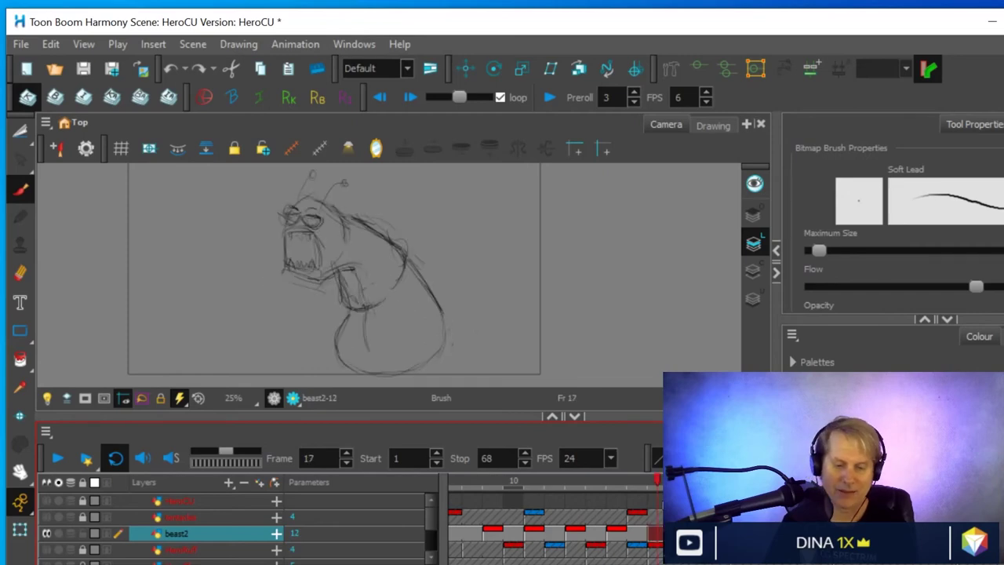
{"action": "key", "text": "period"}
{"action": "key", "text": "period"}
{"action": "key", "text": "comma"}
{"action": "key", "text": "comma"}
{"action": "key", "text": "comma"}
{"action": "key", "text": "period"}
{"action": "key", "text": "period"}
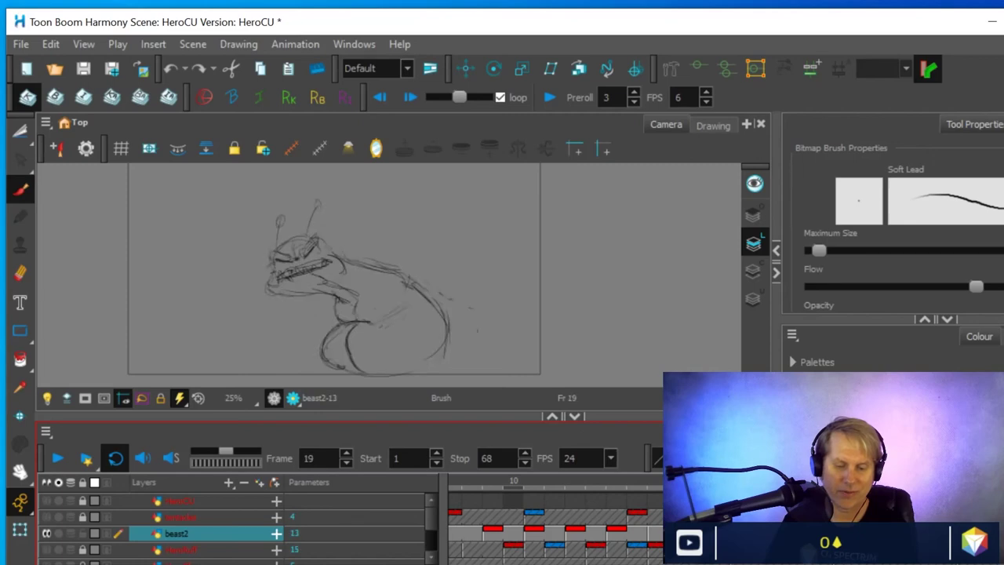
{"action": "key", "text": "comma"}
{"action": "key", "text": "comma"}
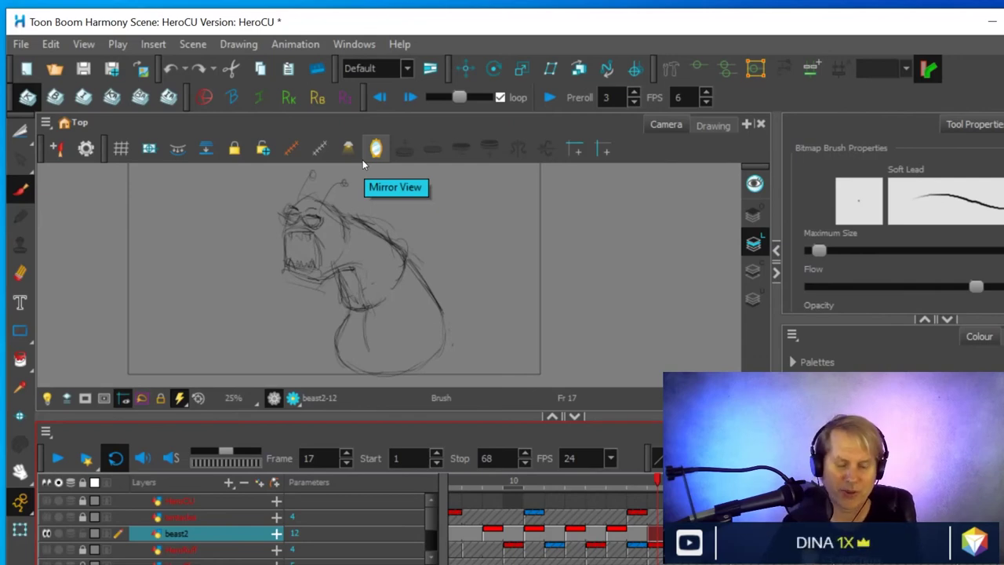
Mark the beast2 drawings at frames 17 and 19 as key drawings
{"action": "left_click", "coordinate": [204, 96]}
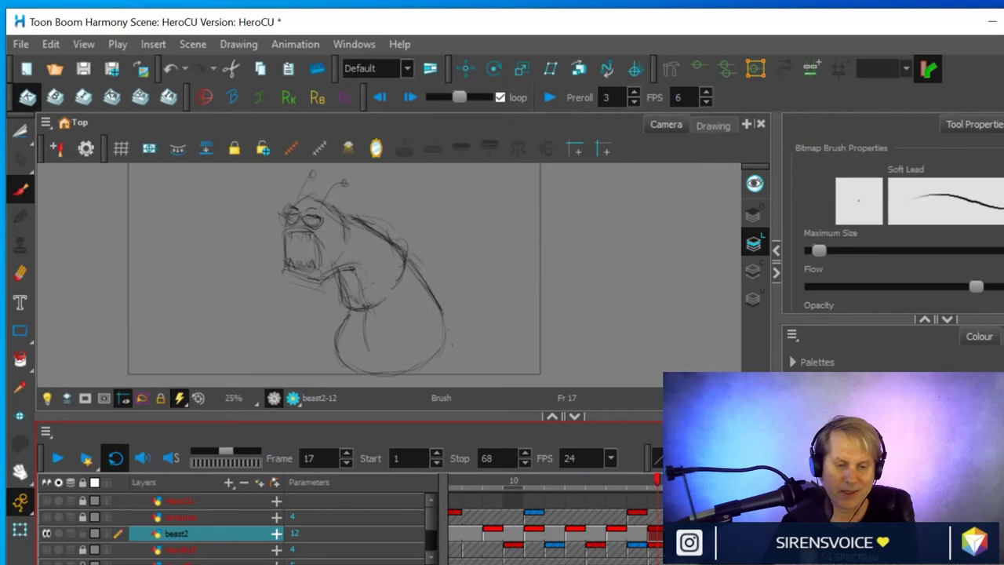
{"action": "key", "text": "g"}
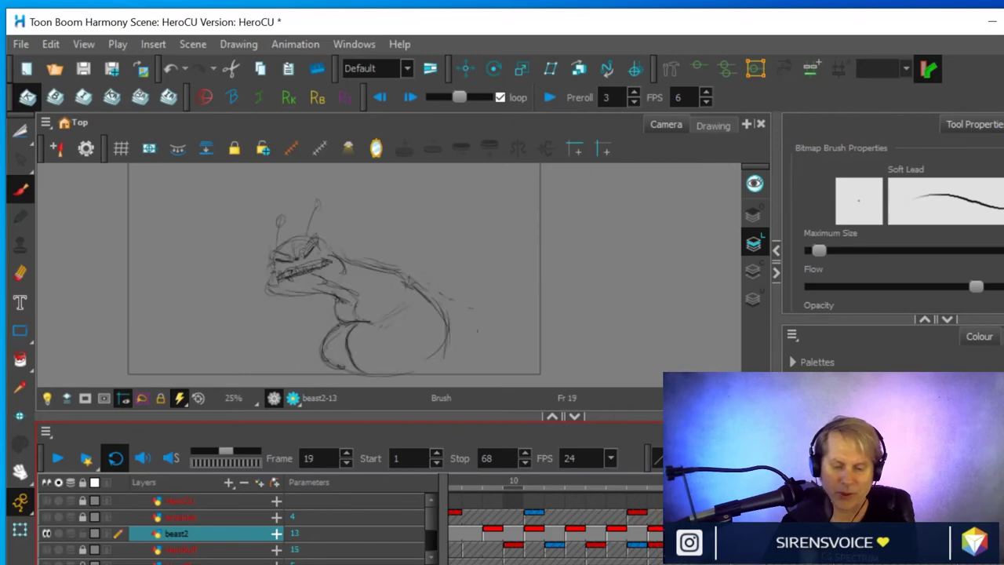
{"action": "key", "text": "g"}
{"action": "key", "text": "f"}
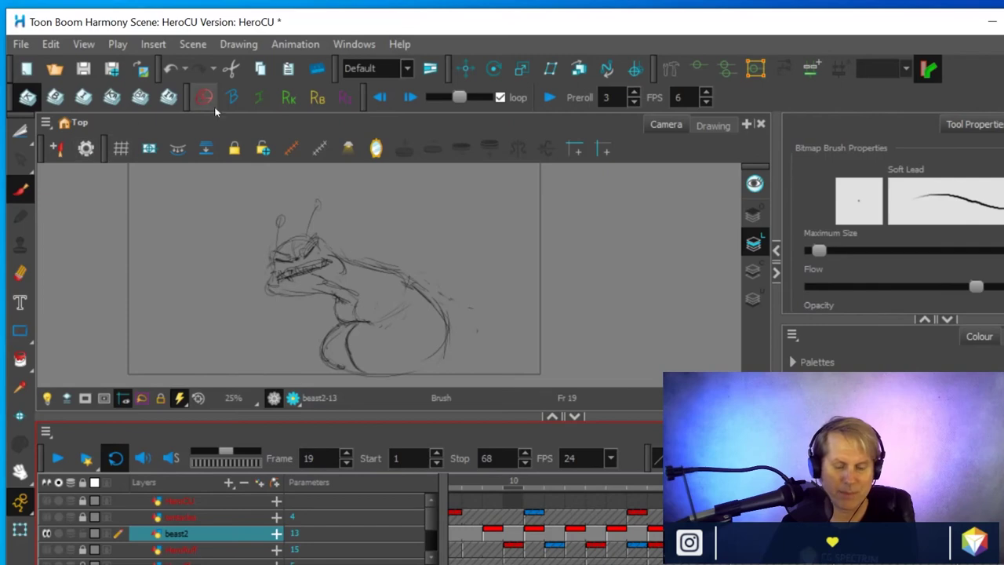
Check the beast2 drawings up to frame 25 and mark the crouching one at frame 23 as a key drawing
{"action": "key", "text": "period"}
{"action": "key", "text": "period"}
{"action": "key", "text": "period"}
{"action": "key", "text": "period"}
{"action": "key", "text": "period"}
{"action": "key", "text": "period"}
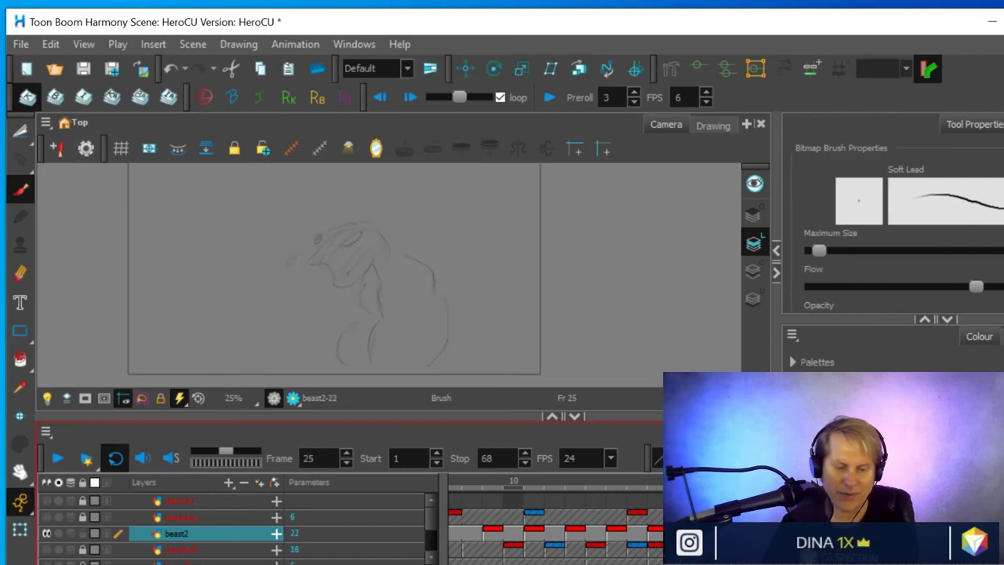
{"action": "key", "text": "f"}
{"action": "key", "text": "f"}
{"action": "key", "text": "g"}
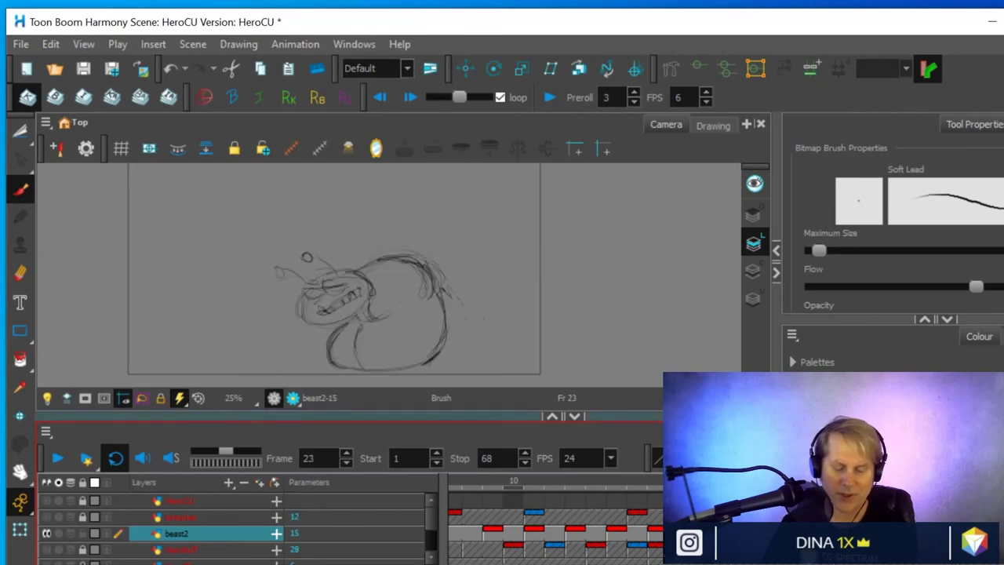
{"action": "scroll", "coordinate": [549, 526], "scroll_direction": "right", "scroll_amount": 3}
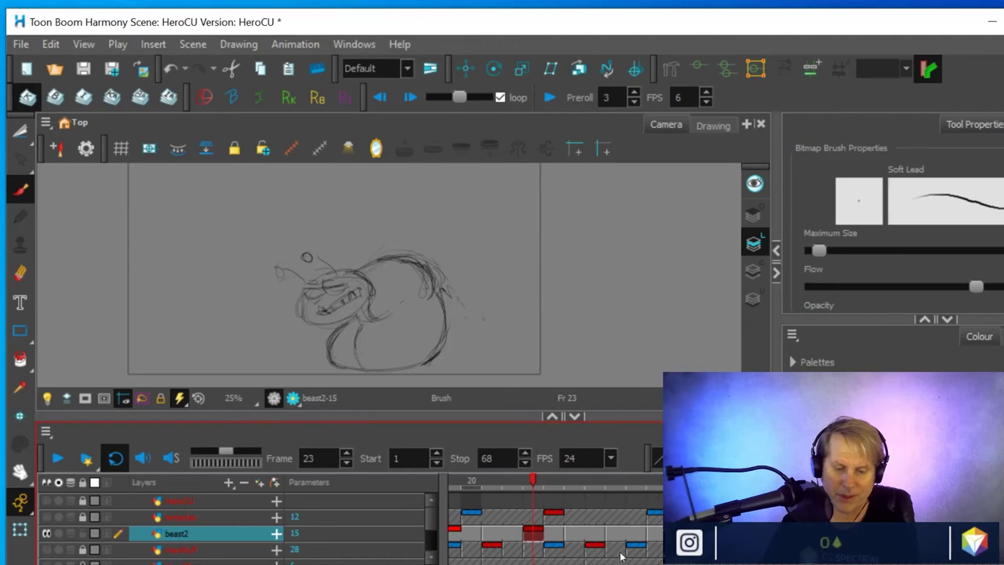
Mark the beast2 drawings at frames 27 and 34 as key drawings
{"action": "left_click", "coordinate": [554, 482]}
{"action": "left_click_drag", "start_coordinate": [554, 482], "coordinate": [619, 508]}
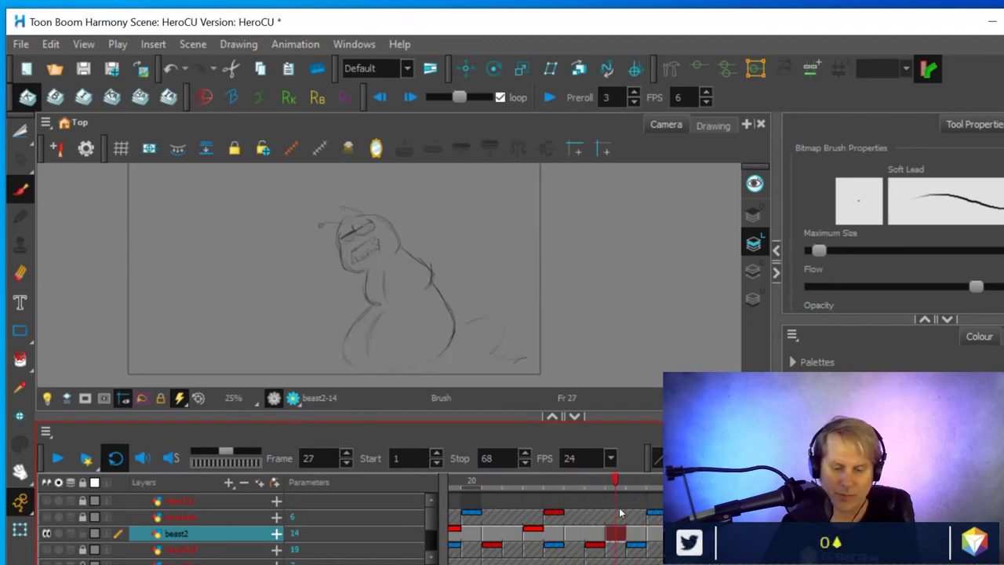
{"action": "left_click_drag", "start_coordinate": [625, 493], "coordinate": [800, 524]}
{"action": "left_click_drag", "start_coordinate": [747, 482], "coordinate": [697, 481]}
{"action": "key", "text": "period"}
{"action": "key", "text": "period"}
{"action": "key", "text": "comma"}
{"action": "key", "text": "comma"}
{"action": "key", "text": "period"}
{"action": "left_click", "coordinate": [204, 97]}
{"action": "key", "text": "f"}
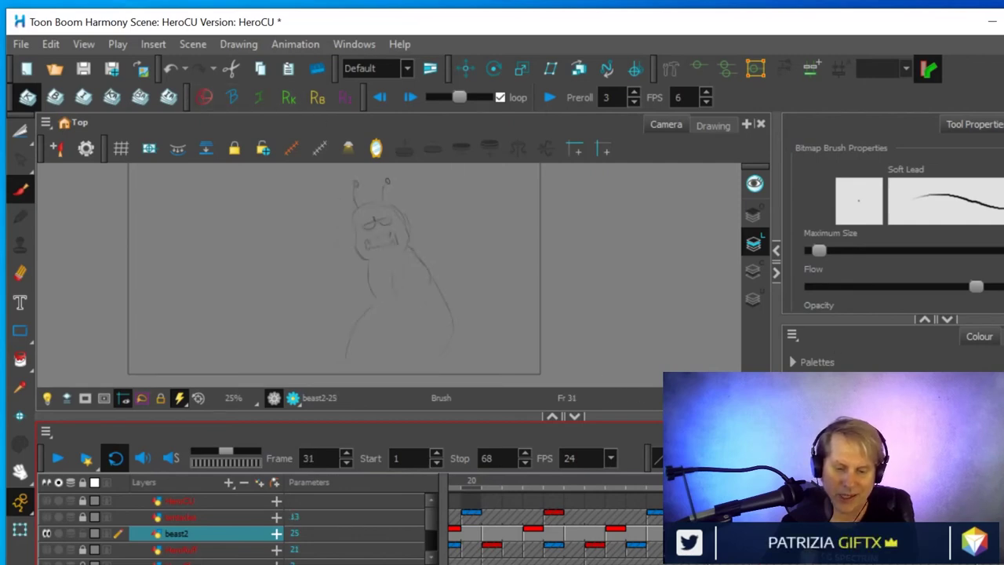
Flip back and forth through the beast2 drawings between frames 31 and 44 to compare the turning poses
{"action": "key", "text": "period"}
{"action": "key", "text": "period"}
{"action": "key", "text": "period"}
{"action": "key", "text": "period"}
{"action": "key", "text": "period"}
{"action": "key", "text": "period"}
{"action": "key", "text": "period"}
{"action": "key", "text": "period"}
{"action": "key", "text": "period"}
{"action": "key", "text": "period"}
{"action": "key", "text": "period"}
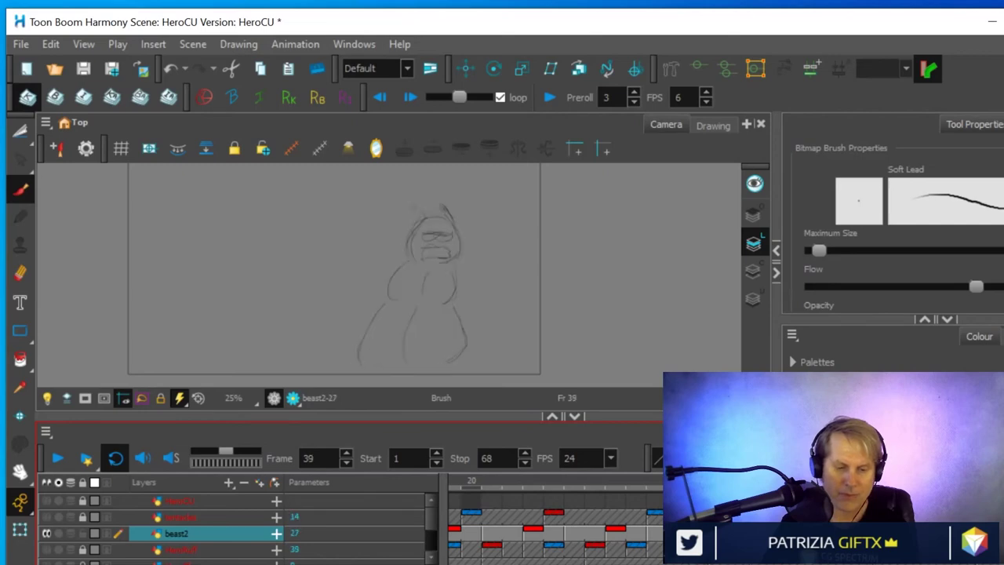
{"action": "key", "text": "comma"}
{"action": "key", "text": "comma"}
{"action": "key", "text": "comma"}
{"action": "key", "text": "comma"}
{"action": "key", "text": "comma"}
{"action": "key", "text": "period"}
{"action": "key", "text": "period"}
{"action": "key", "text": "period"}
{"action": "key", "text": "period"}
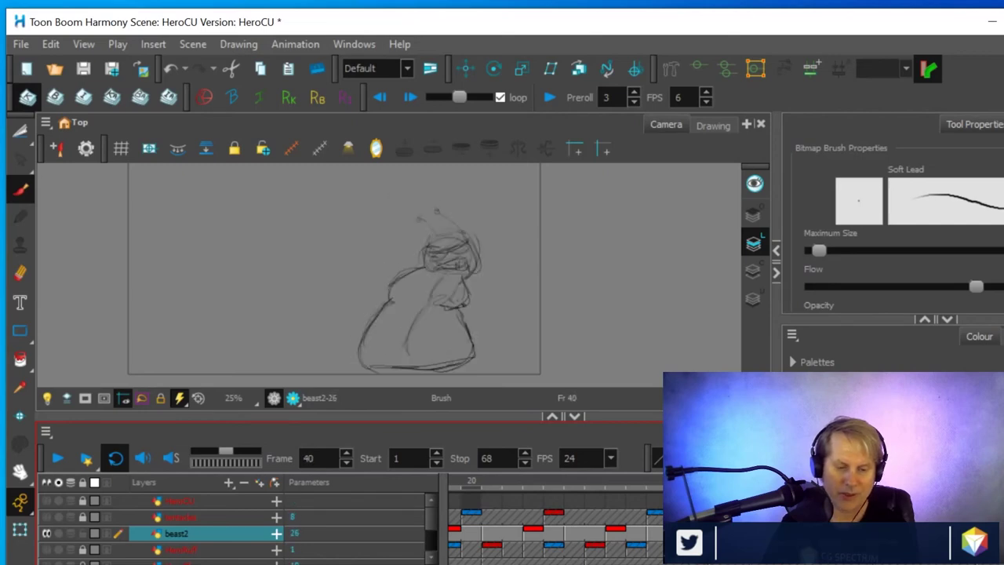
{"action": "key", "text": "comma"}
{"action": "key", "text": "comma"}
{"action": "key", "text": "period"}
{"action": "key", "text": "period"}
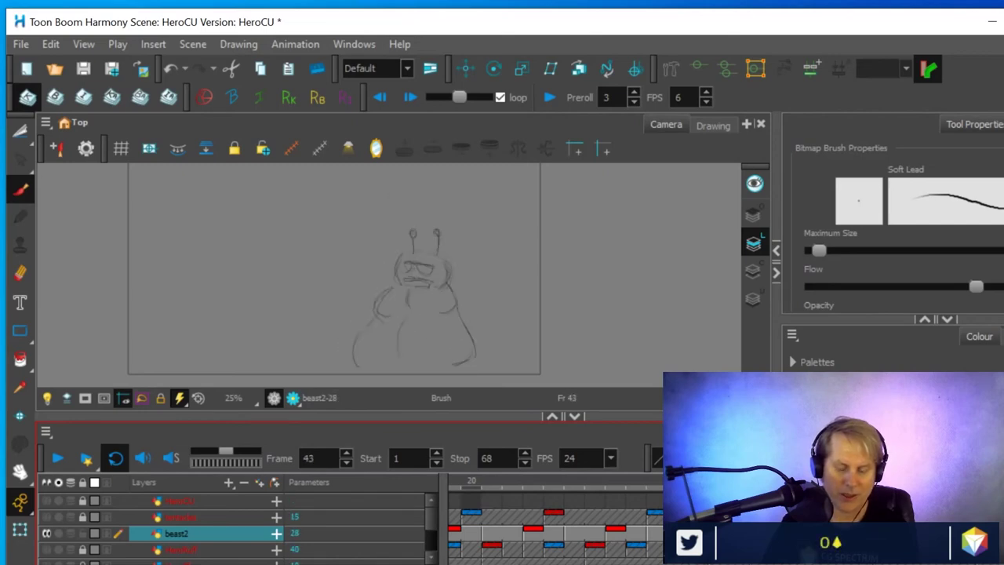
{"action": "key", "text": "period"}
{"action": "key", "text": "period"}
{"action": "key", "text": "period"}
{"action": "key", "text": "comma"}
{"action": "key", "text": "period"}
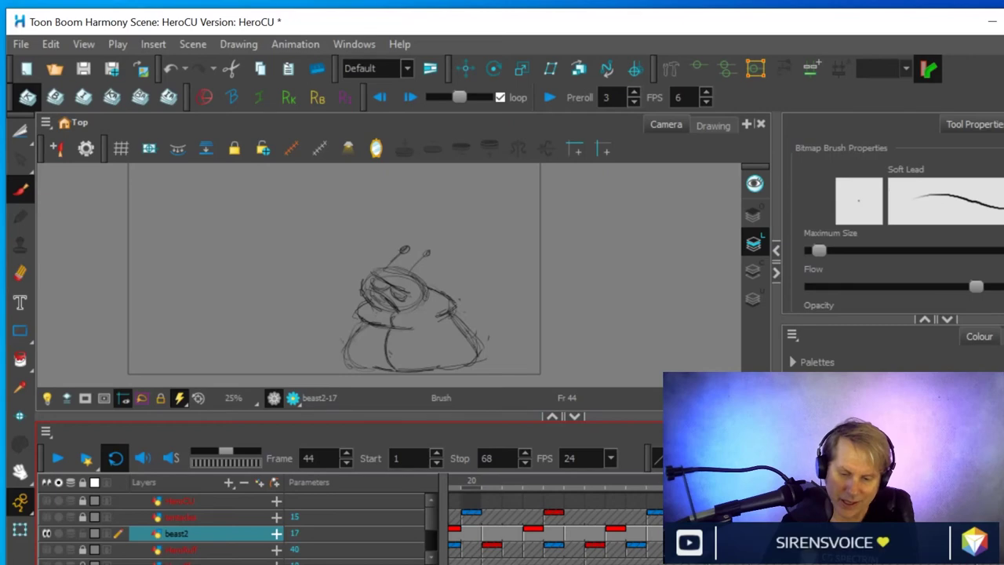
Return to the turned-away beast2 drawing at frame 40 and mark it as a key drawing
{"action": "key", "text": "comma"}
{"action": "key", "text": "comma"}
{"action": "key", "text": "comma"}
{"action": "key", "text": "comma"}
{"action": "key", "text": "comma"}
{"action": "key", "text": "period"}
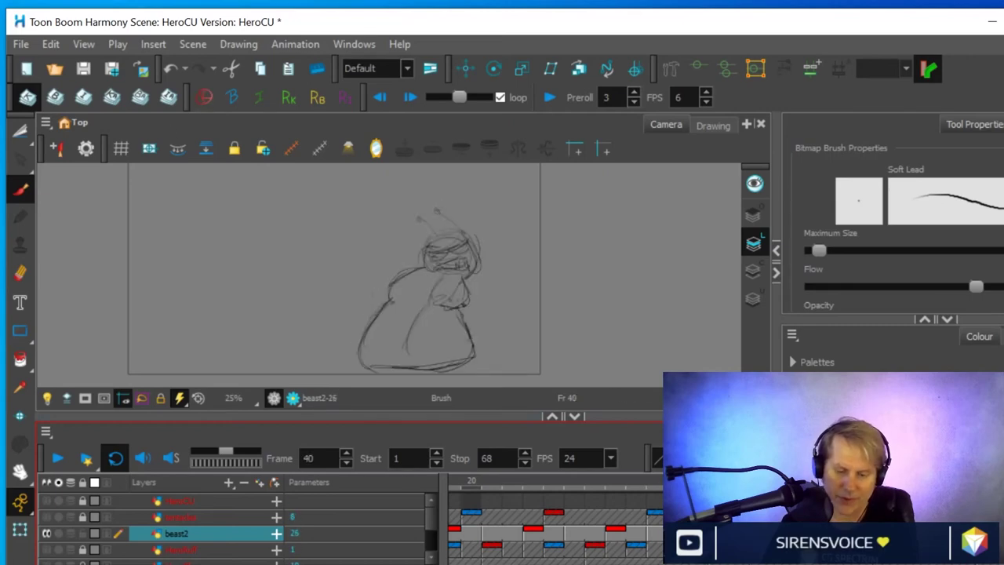
{"action": "scroll", "coordinate": [553, 518], "scroll_direction": "right", "scroll_amount": 3}
{"action": "scroll", "coordinate": [553, 518], "scroll_direction": "right", "scroll_amount": 2}
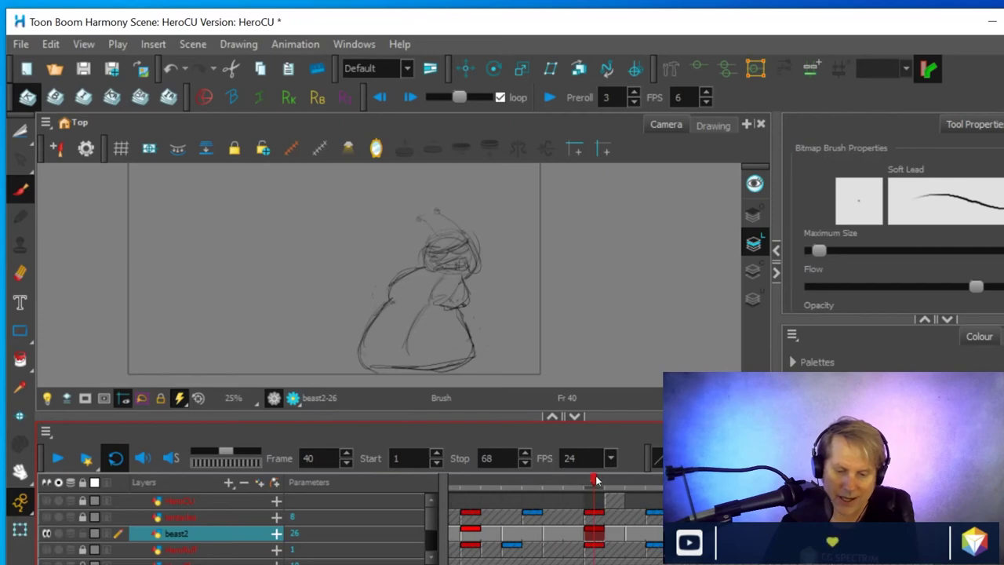
Mark the beast2 drawings at frames 44 and 49 as key drawings, comparing the poses between them
{"action": "mouse_move", "coordinate": [594, 483]}
{"action": "left_mouse_down"}
{"action": "mouse_move", "coordinate": [671, 483]}
{"action": "mouse_move", "coordinate": [641, 506]}
{"action": "mouse_move", "coordinate": [676, 506]}
{"action": "left_mouse_up"}
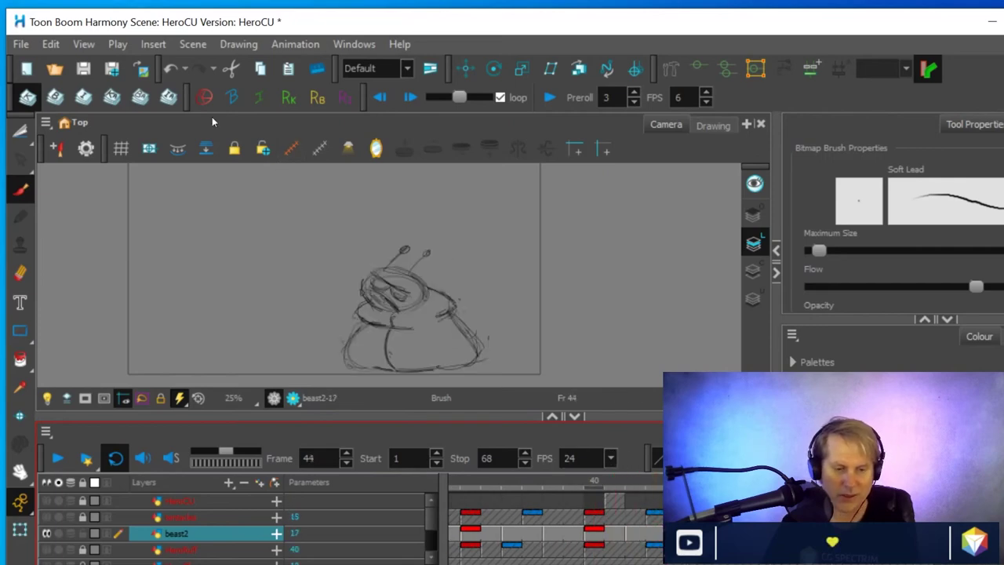
{"action": "key", "text": "period"}
{"action": "key", "text": "period"}
{"action": "key", "text": "period"}
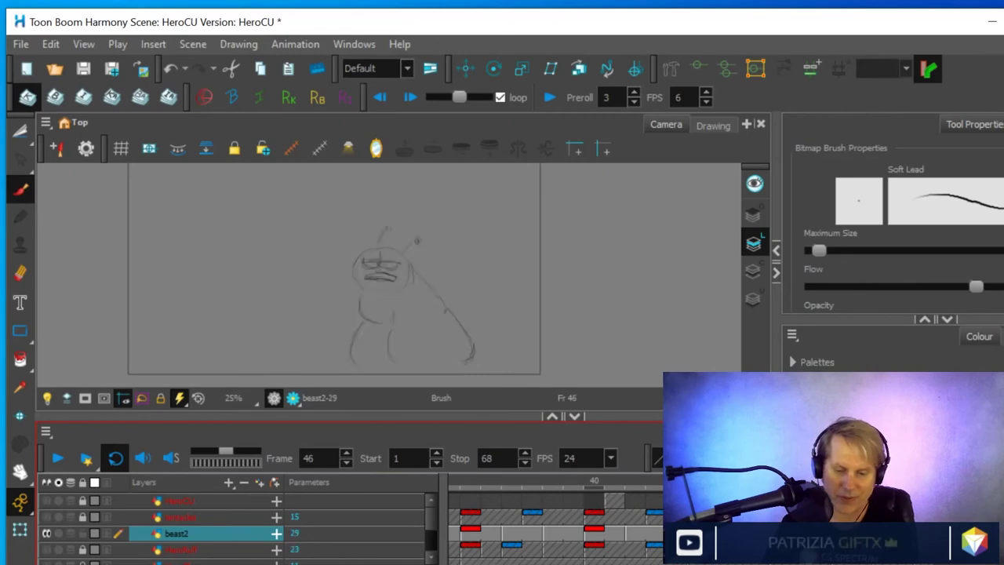
{"action": "key", "text": "comma"}
{"action": "key", "text": "comma"}
{"action": "key", "text": "comma"}
{"action": "key", "text": "period"}
{"action": "key", "text": "period"}
{"action": "key", "text": "period"}
{"action": "key", "text": "period"}
{"action": "key", "text": "period"}
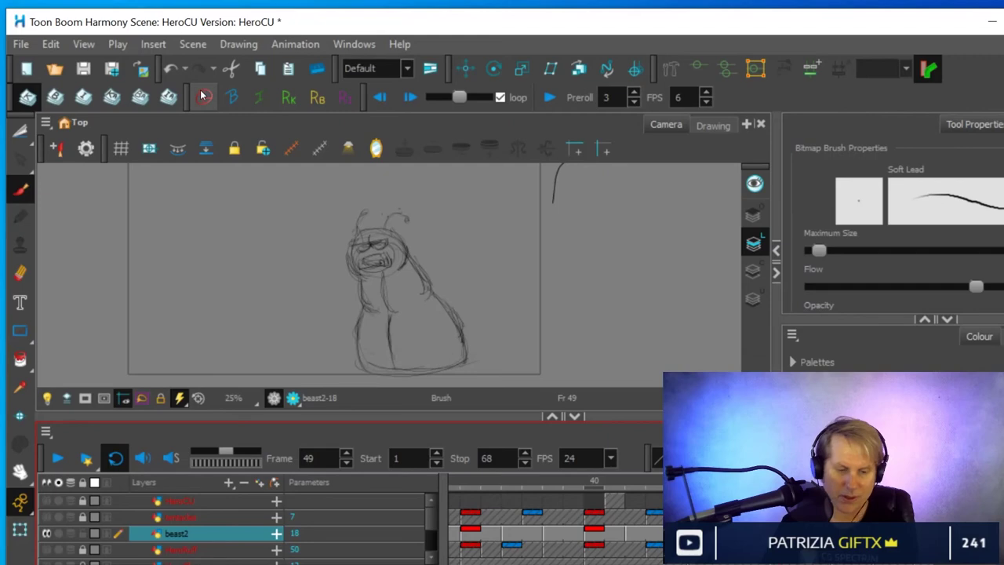
Mark the beast2 drawings at frames 55 and 59 as key drawings
{"action": "key", "text": "period"}
{"action": "key", "text": "period"}
{"action": "key", "text": "period"}
{"action": "key", "text": "period"}
{"action": "key", "text": "period"}
{"action": "key", "text": "period"}
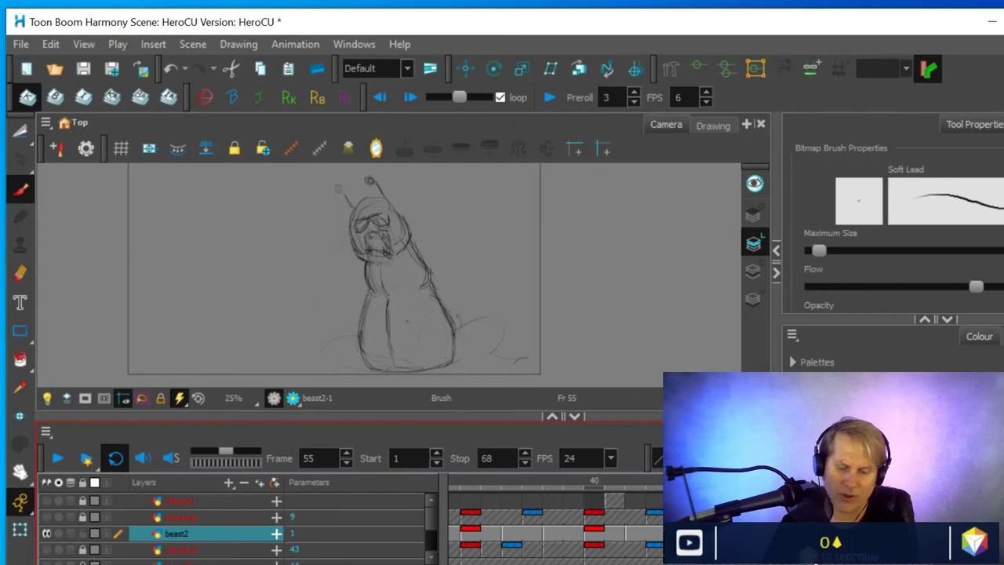
{"action": "scroll", "coordinate": [555, 522], "scroll_direction": "right", "scroll_amount": 3}
{"action": "left_click_drag", "start_coordinate": [651, 479], "coordinate": [691, 480]}
{"action": "key", "text": "period"}
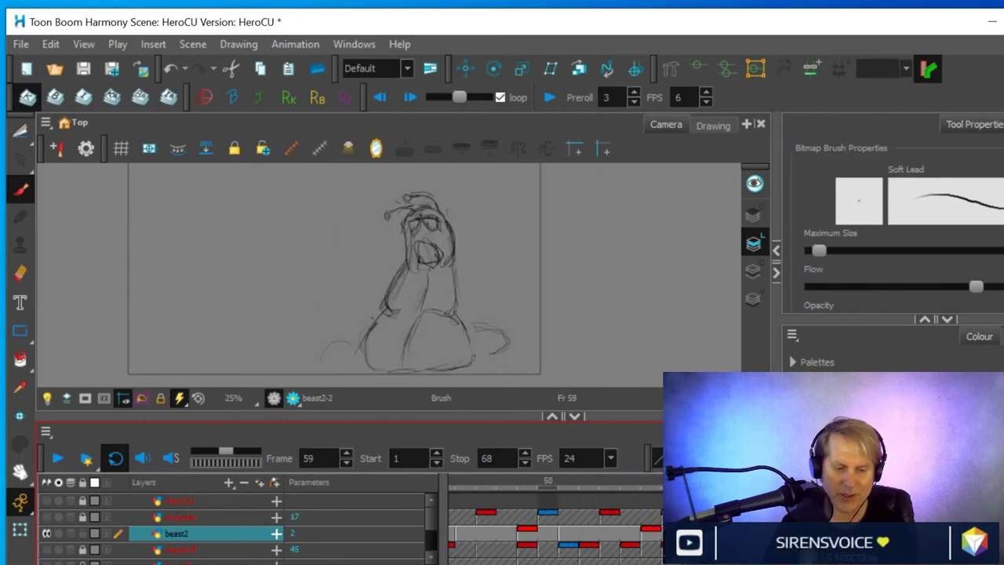
{"action": "key", "text": "period"}
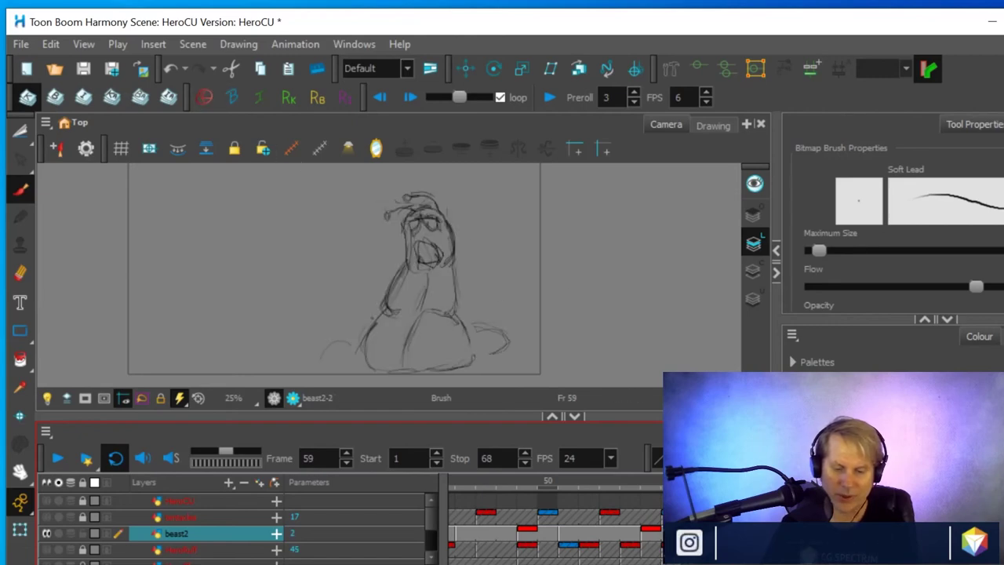
Mark the beast2 drawings at frames 63 and 67 as key drawings
{"action": "key", "text": "period"}
{"action": "key", "text": "period"}
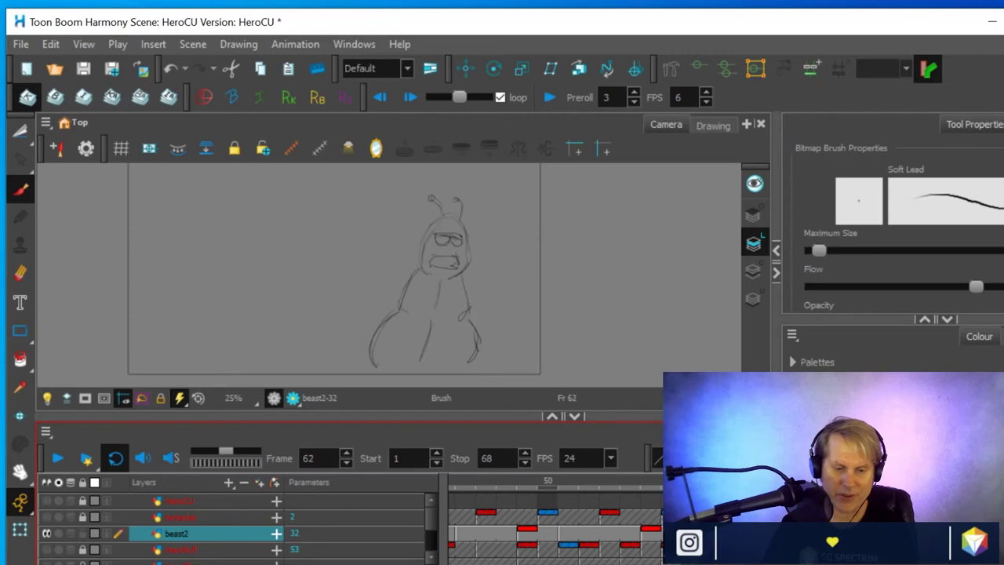
{"action": "key", "text": "period"}
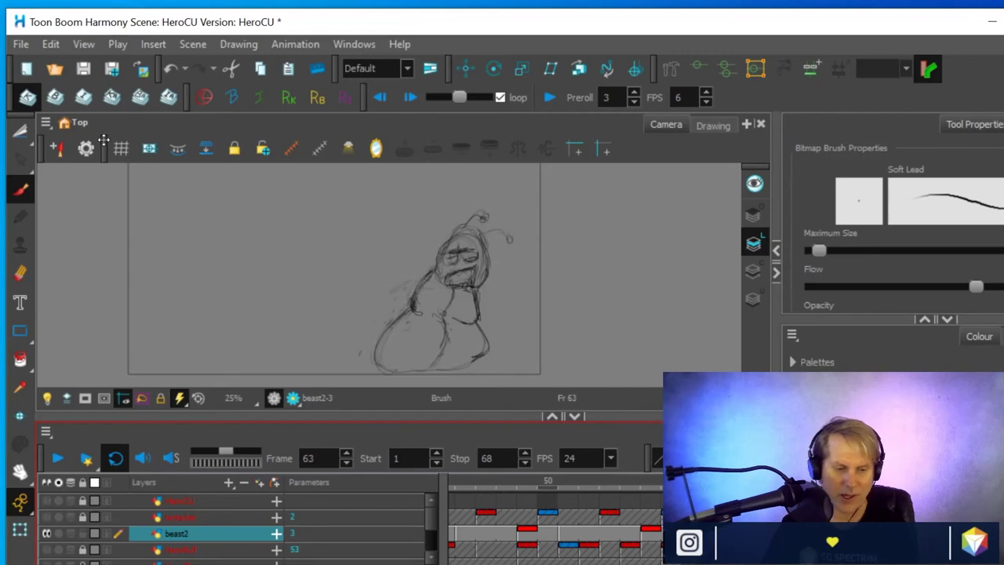
{"action": "left_click", "coordinate": [202, 95]}
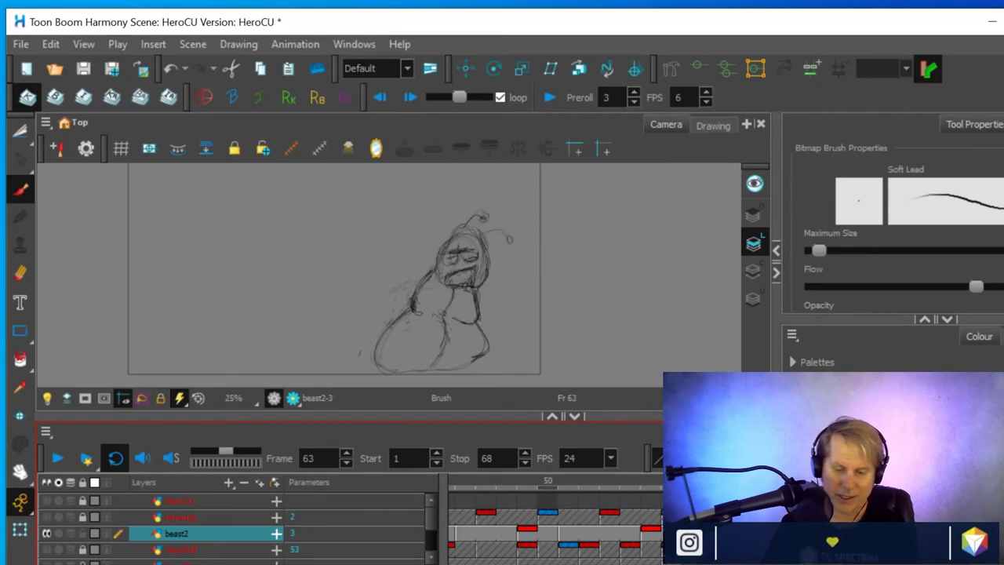
{"action": "key", "text": "period"}
{"action": "key", "text": "period"}
{"action": "key", "text": "period"}
{"action": "key", "text": "period"}
{"action": "key", "text": "period"}
{"action": "key", "text": "period"}
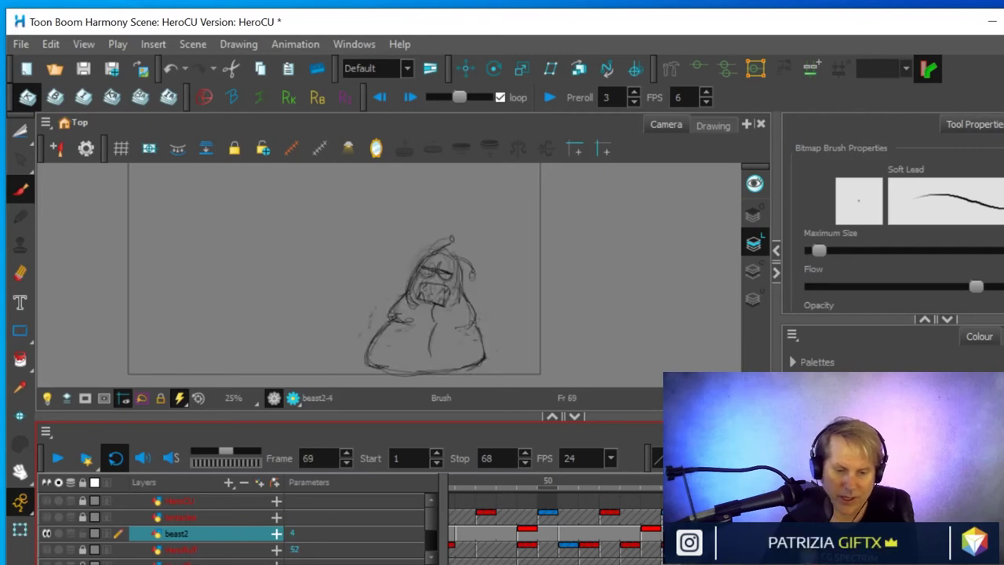
Delete the leftover beast2 exposure at frame 70, beyond the stop frame, and save the scene
{"action": "key", "text": "period"}
{"action": "key", "text": "period"}
{"action": "right_click", "coordinate": [831, 532]}
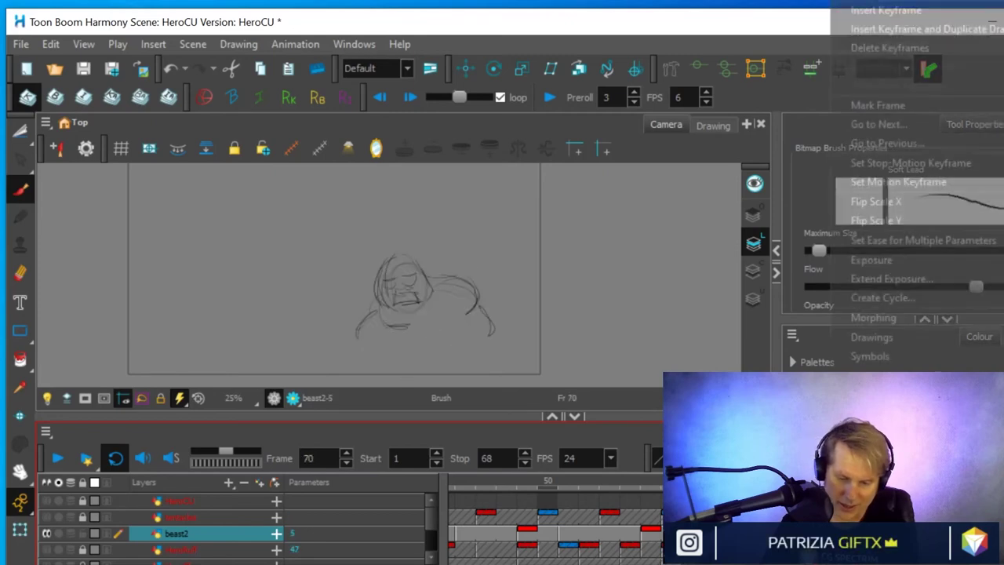
{"action": "key", "text": "Escape"}
{"action": "key", "text": "Delete"}
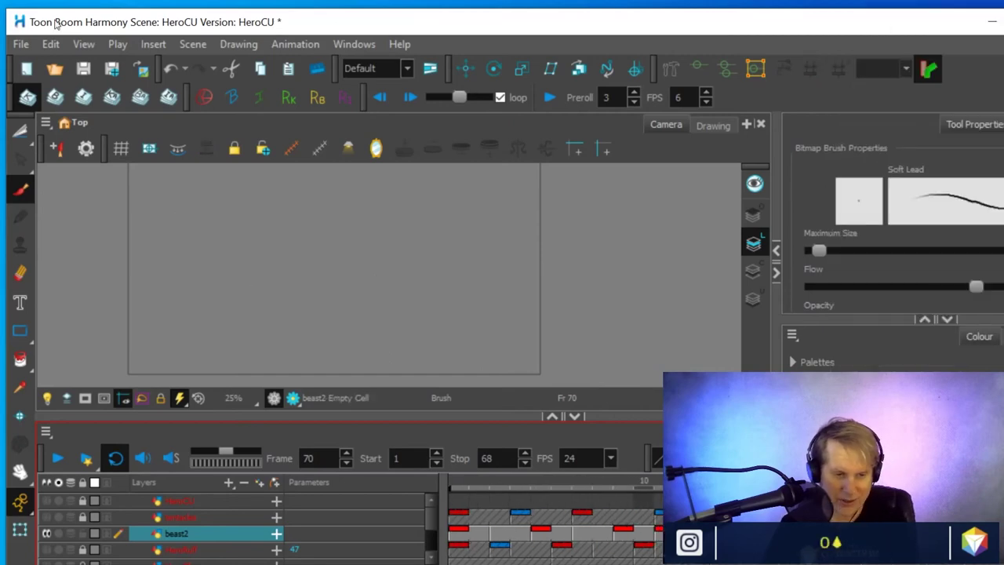
{"action": "left_click", "coordinate": [21, 44]}
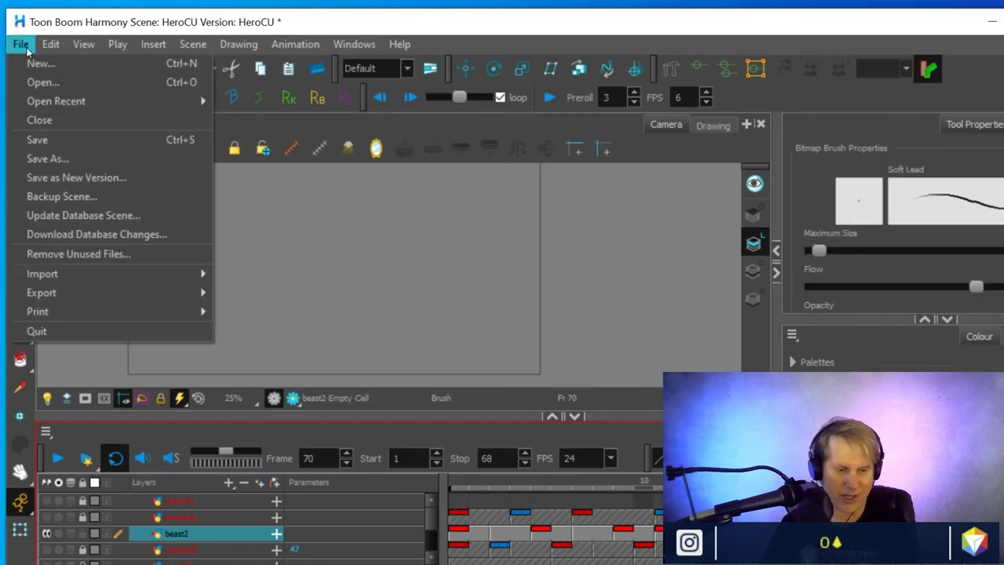
{"action": "left_click", "coordinate": [43, 140]}
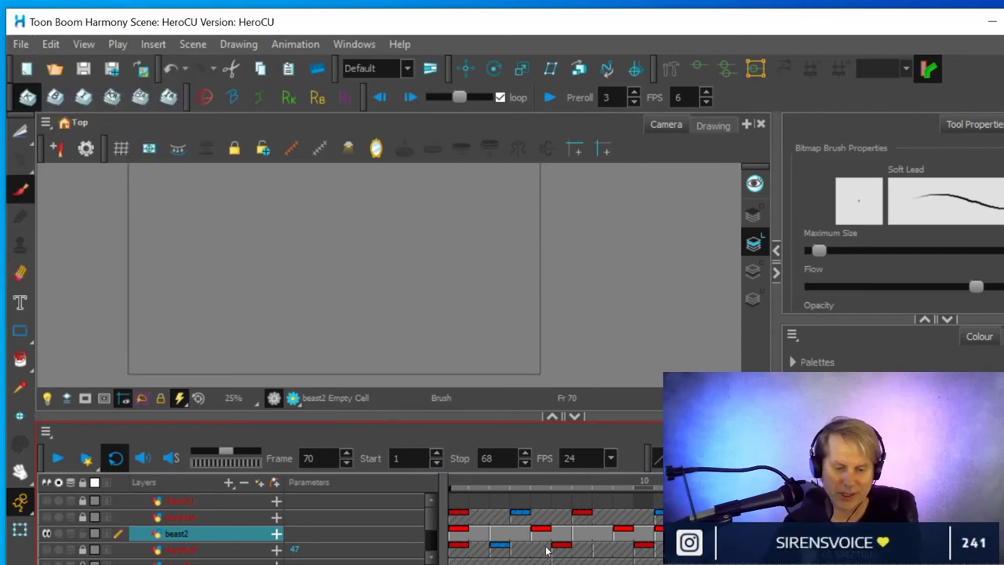
Mark the beast2 drawings at frames 3 and 7 as breakdown drawings, comparing frame 7 with the keys at frames 5 and 9
{"action": "left_click", "coordinate": [494, 535]}
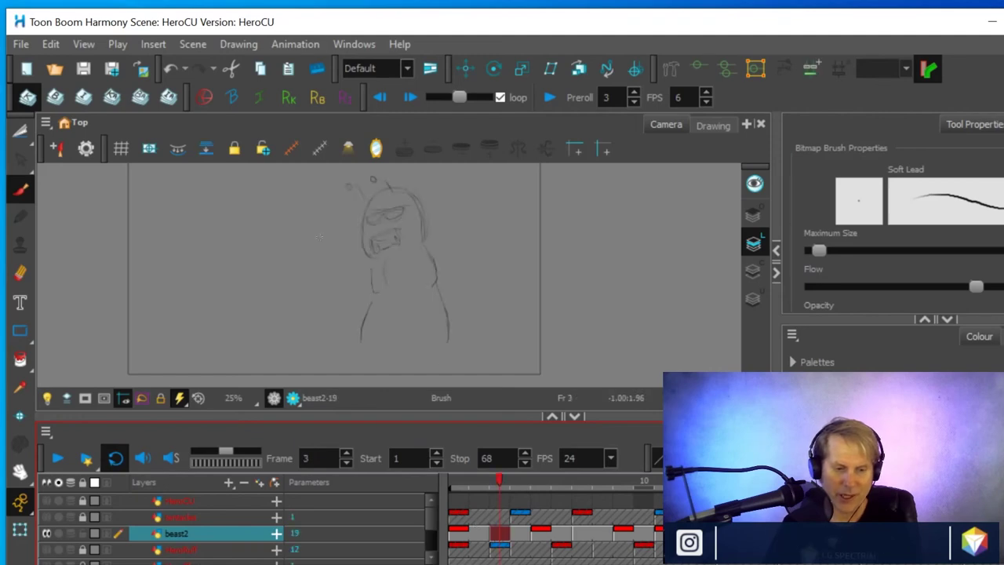
{"action": "left_click", "coordinate": [583, 536]}
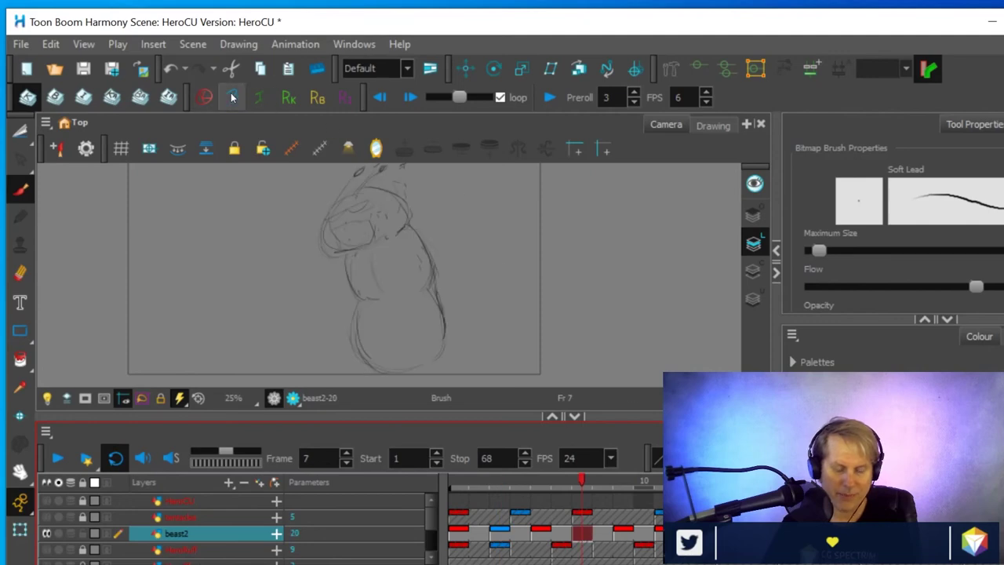
{"action": "scroll", "coordinate": [413, 253], "scroll_direction": "up", "scroll_amount": 2}
{"action": "left_click_drag", "start_coordinate": [462, 238], "coordinate": [473, 317]}
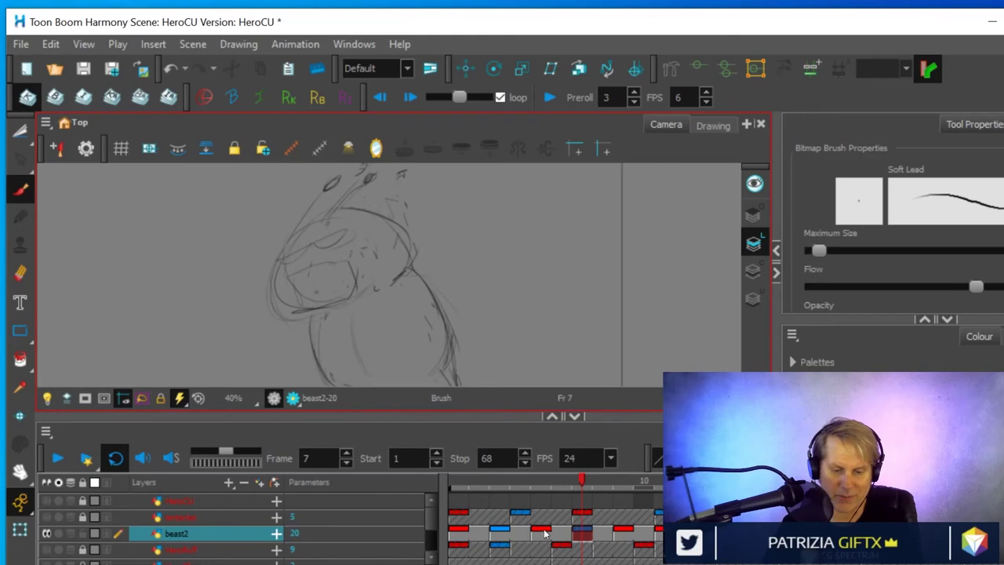
{"action": "left_click", "coordinate": [541, 533]}
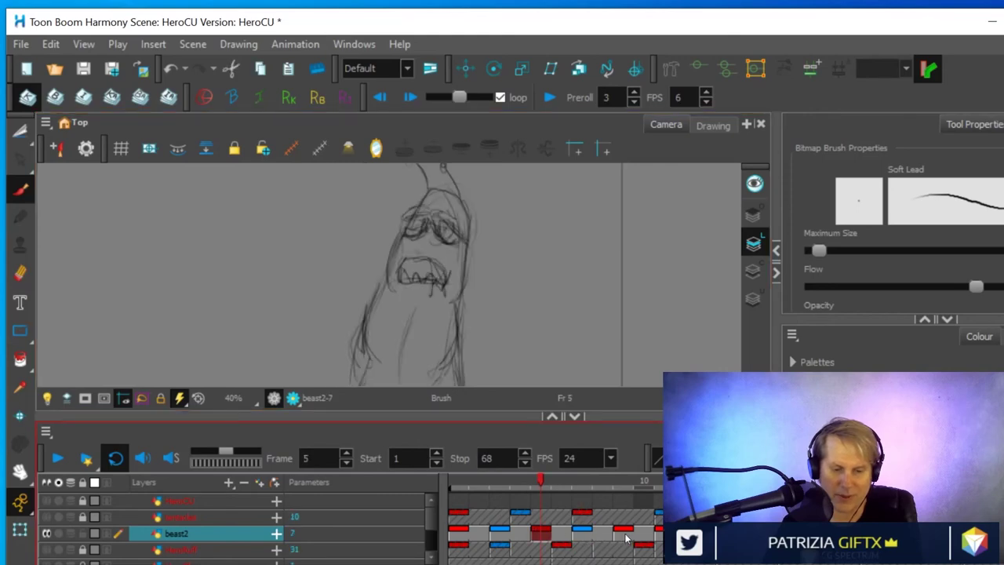
{"action": "left_click", "coordinate": [626, 537]}
{"action": "left_click", "coordinate": [542, 537]}
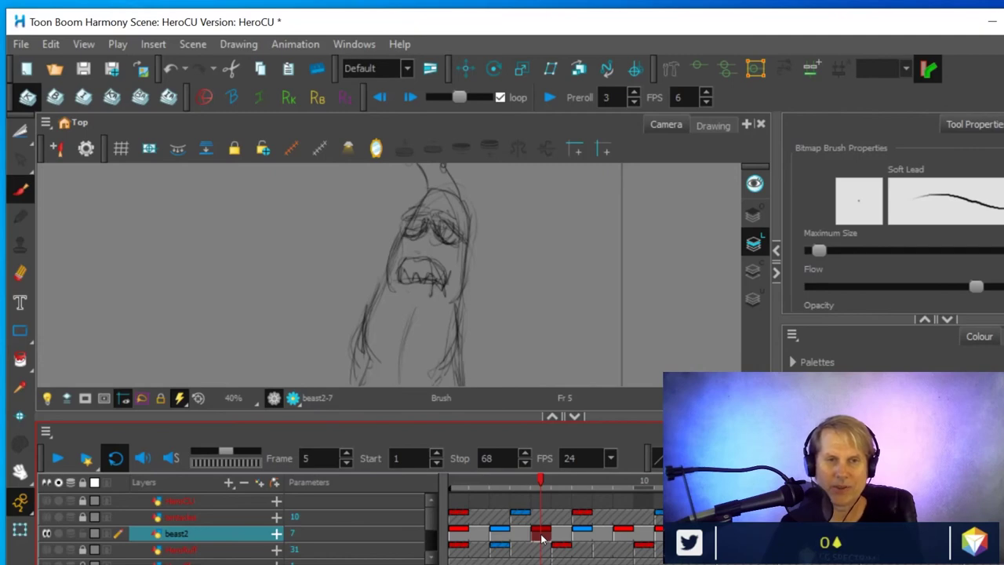
{"action": "left_click", "coordinate": [582, 534]}
{"action": "left_click", "coordinate": [622, 534]}
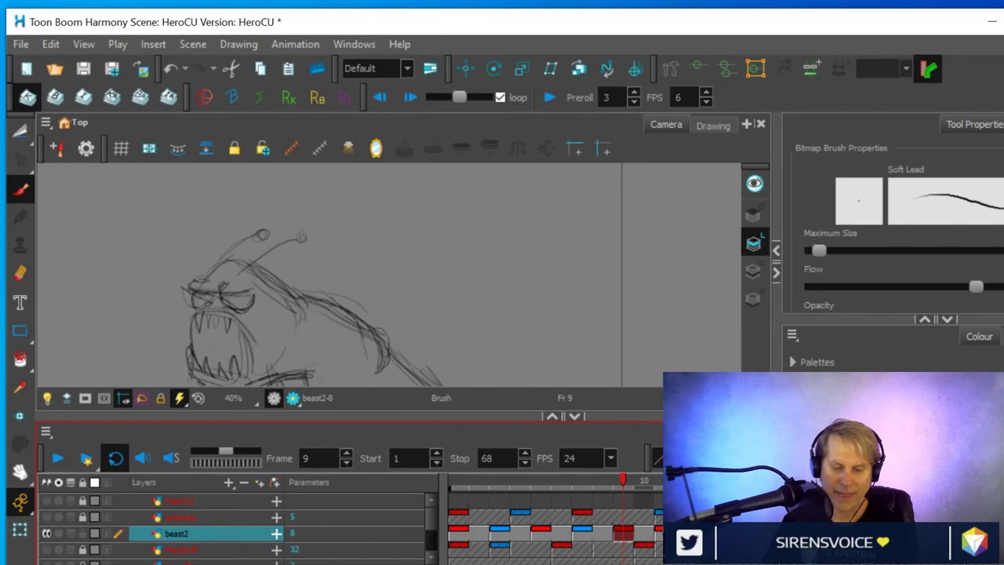
Mark the beast2 drawings at frames 21, 25 and 29 as breakdown drawings
{"action": "key", "text": "g"}
{"action": "scroll", "coordinate": [553, 521], "scroll_direction": "right", "scroll_amount": 4}
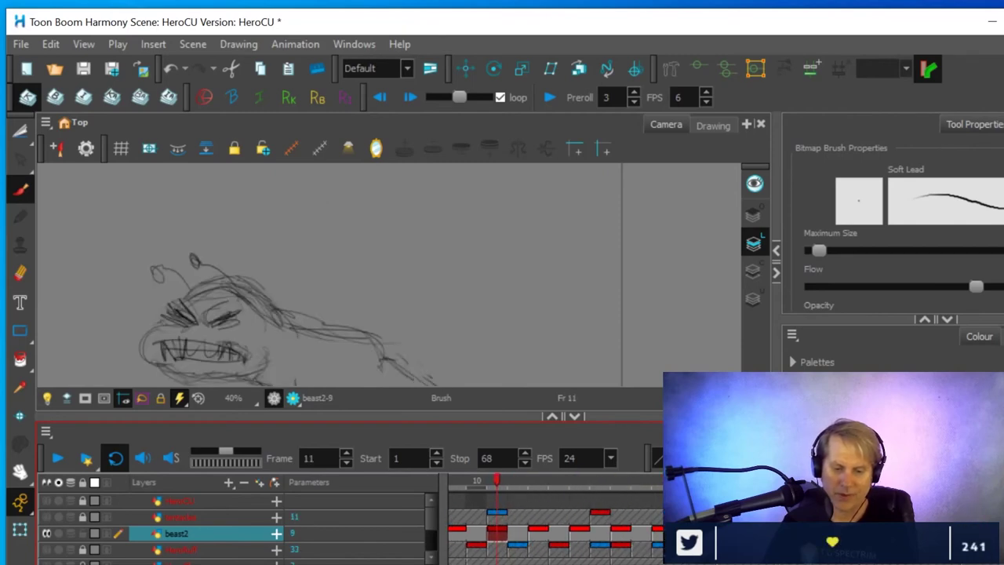
{"action": "left_click", "coordinate": [701, 534]}
{"action": "key", "text": "space"}
{"action": "left_click_drag", "start_coordinate": [495, 310], "coordinate": [511, 251]}
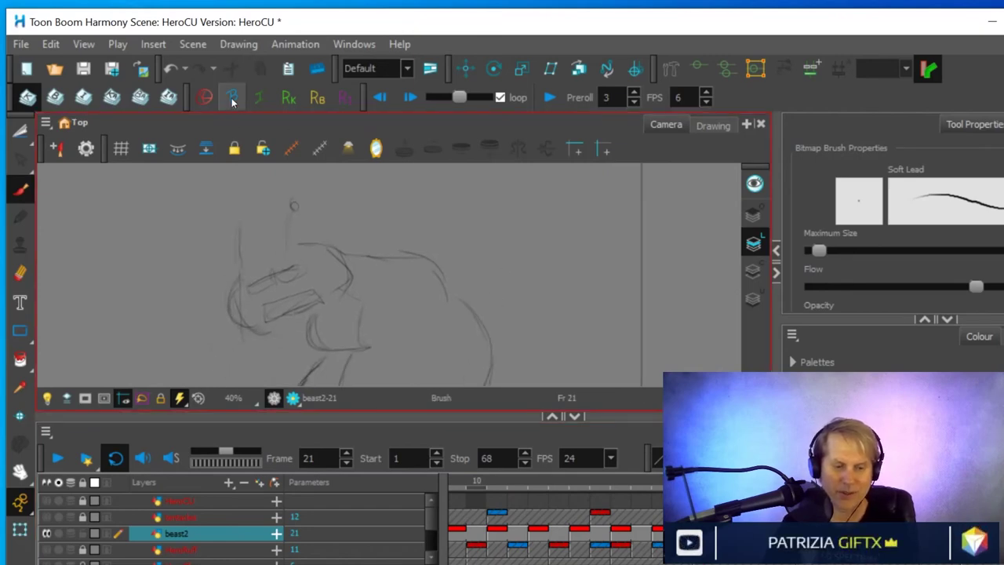
{"action": "key", "text": "g"}
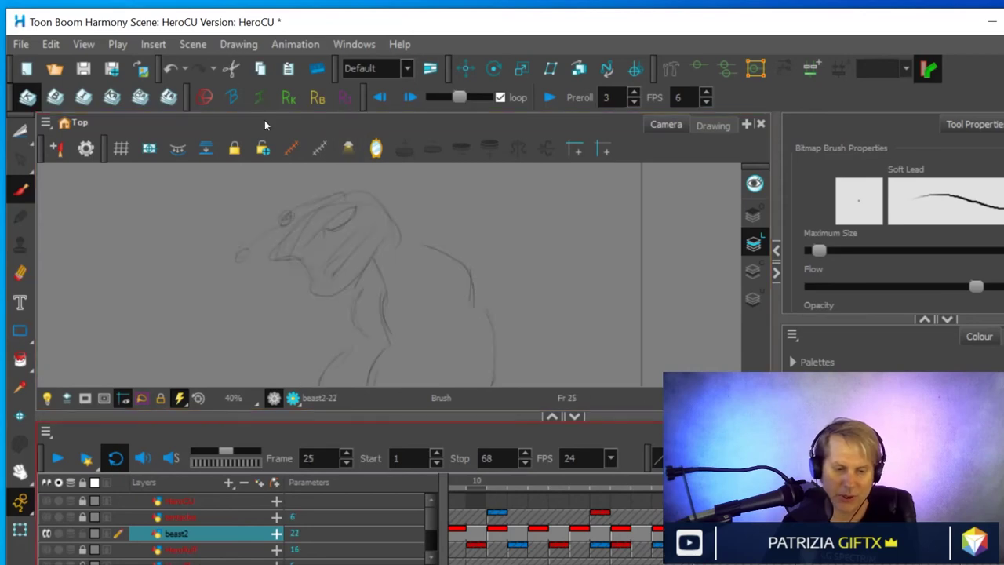
{"action": "key", "text": "g"}
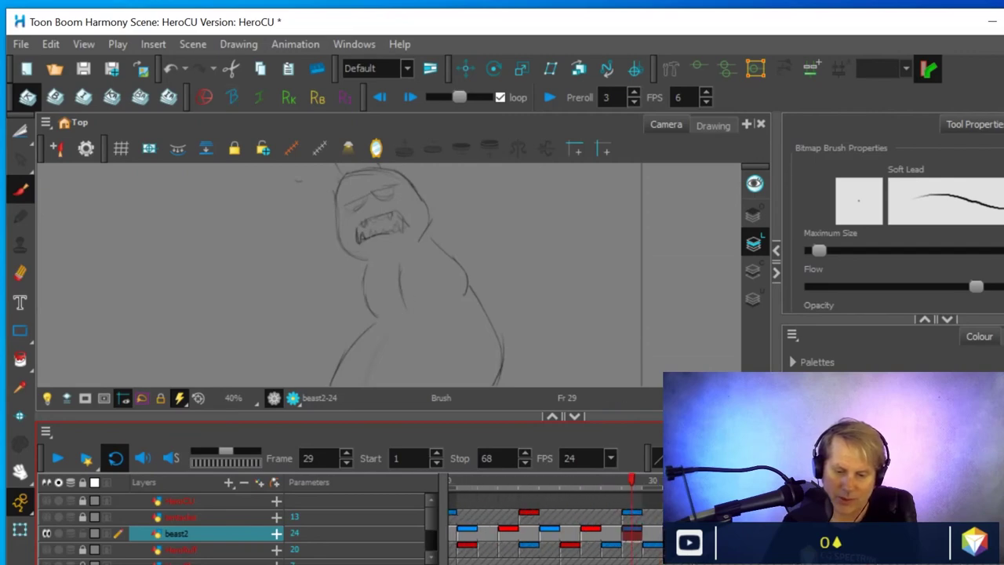
Mark the beast2 drawings at frames 31, 36 and 38 as breakdown drawings
{"action": "key", "text": "g"}
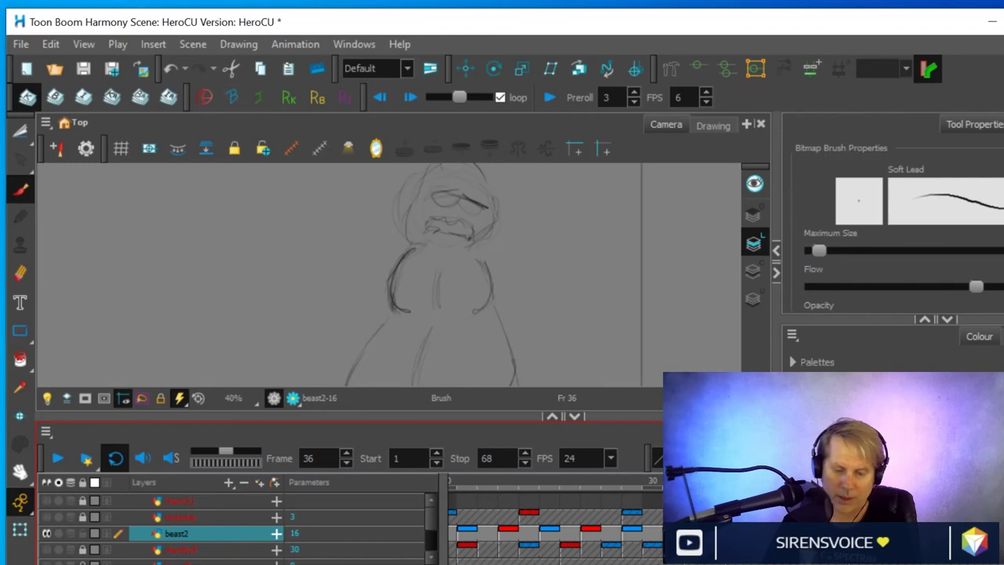
{"action": "scroll", "coordinate": [556, 524], "scroll_direction": "right", "scroll_amount": 3}
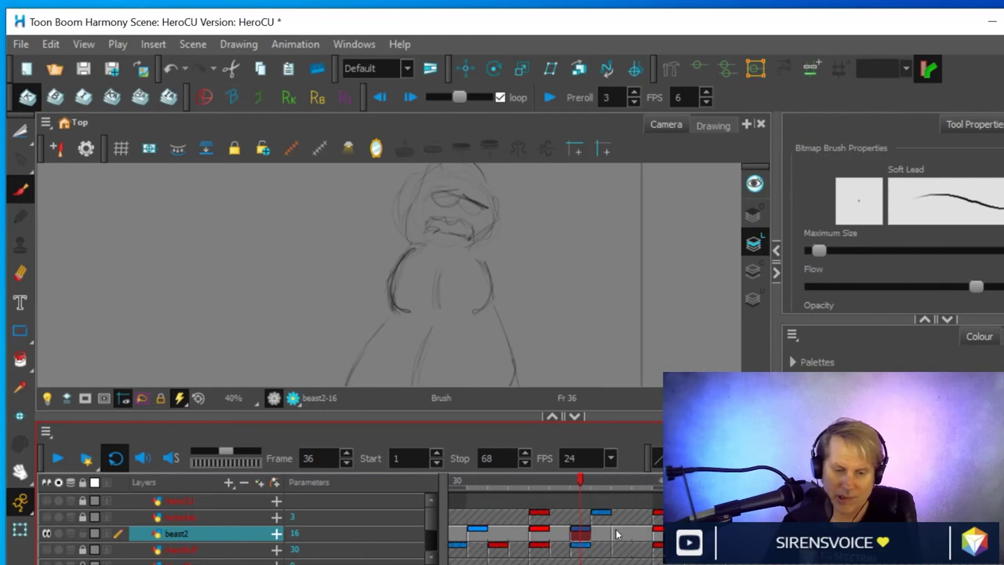
{"action": "left_click", "coordinate": [620, 532]}
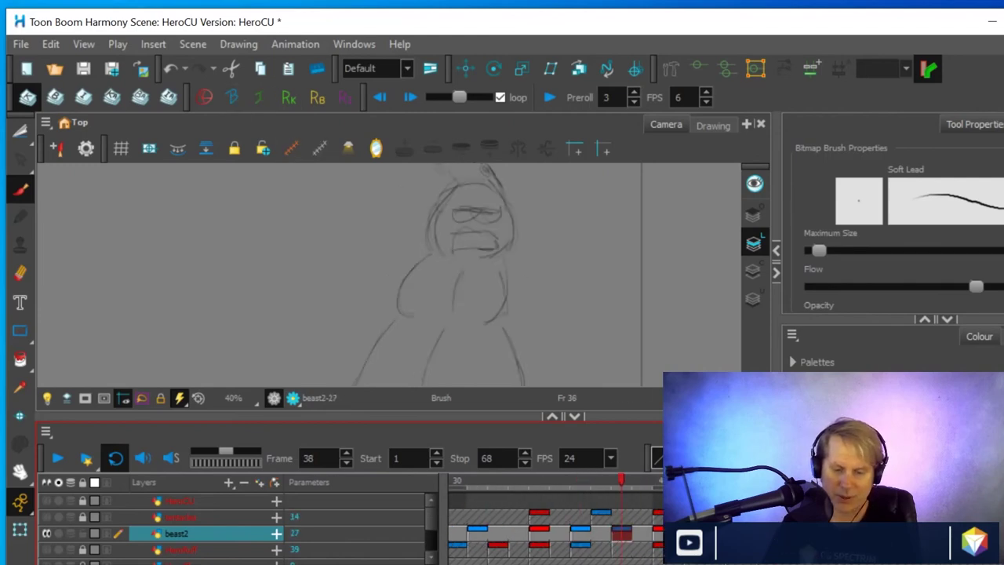
{"action": "key", "text": "g"}
{"action": "left_click", "coordinate": [231, 97]}
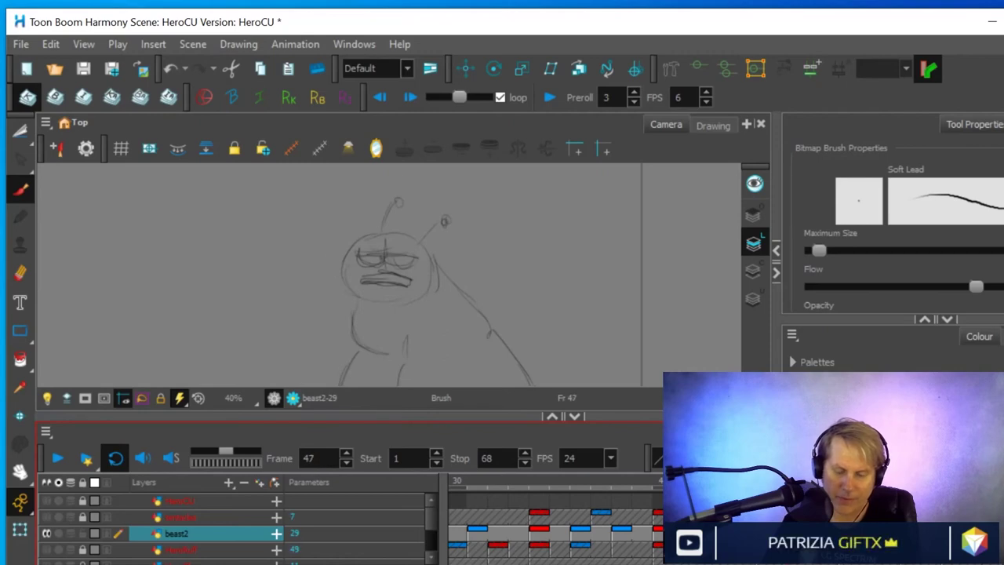
Mark the beast2 drawings at frames 46, 51, 57, 61 and 65 as breakdown drawings
{"action": "key", "text": "g"}
{"action": "key", "text": "g"}
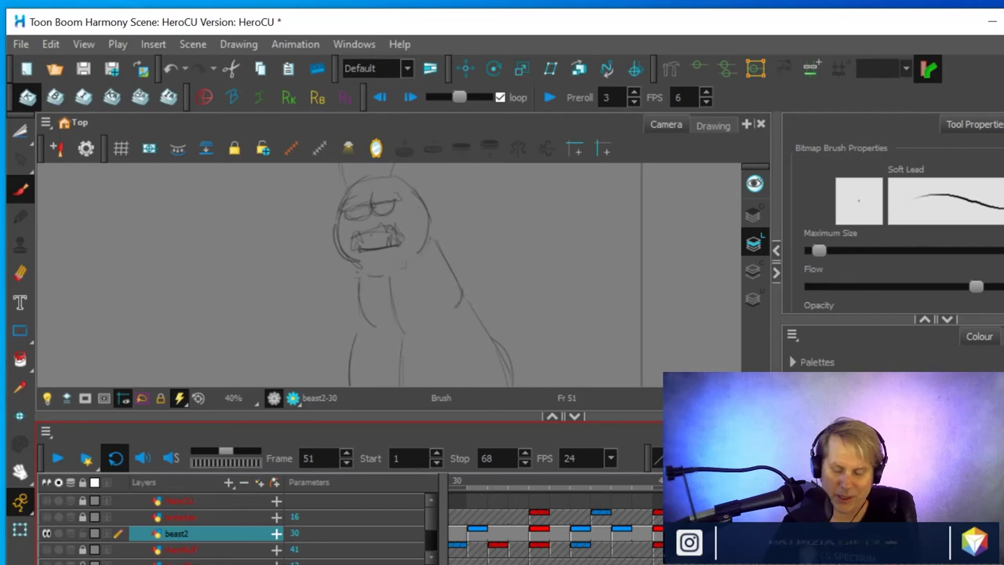
{"action": "scroll", "coordinate": [555, 525], "scroll_direction": "right", "scroll_amount": 3}
{"action": "key", "text": "g"}
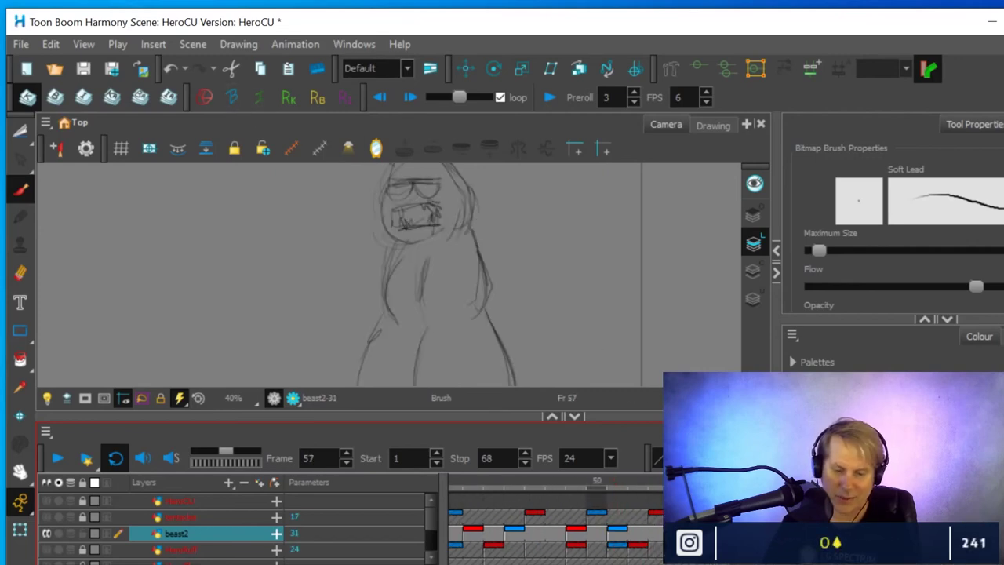
{"action": "key", "text": "g"}
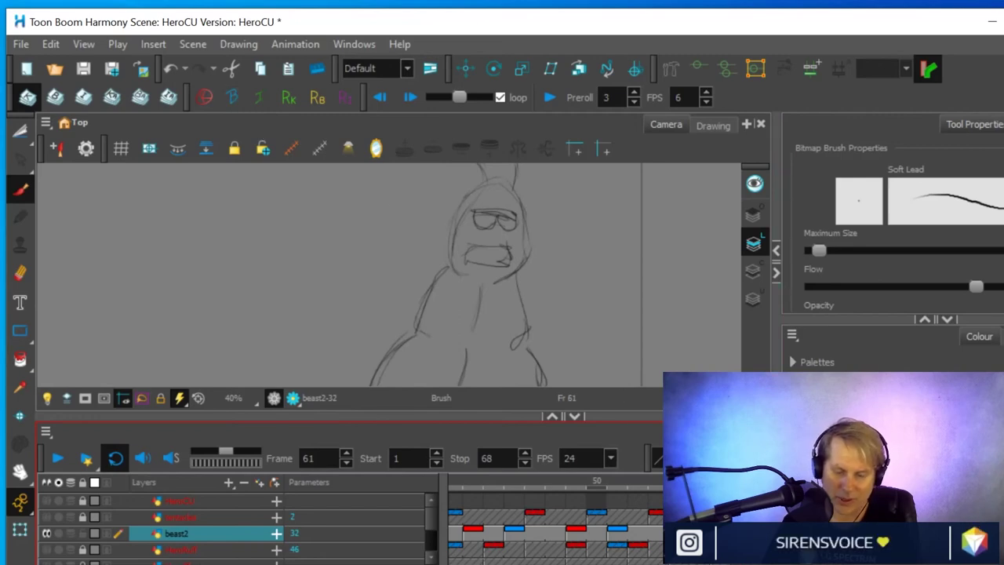
{"action": "key", "text": "g"}
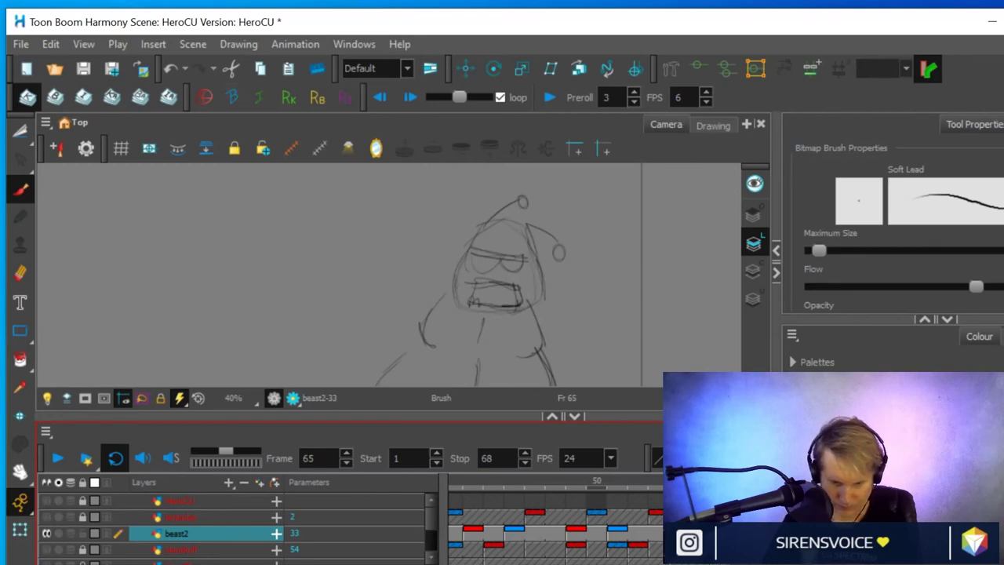
Flip forward through only the beast2 key drawings, looping over the whole scene, to examine how the main poses flow
{"action": "scroll", "coordinate": [549, 526], "scroll_direction": "left", "scroll_amount": 3}
{"action": "scroll", "coordinate": [549, 526], "scroll_direction": "left", "scroll_amount": 3}
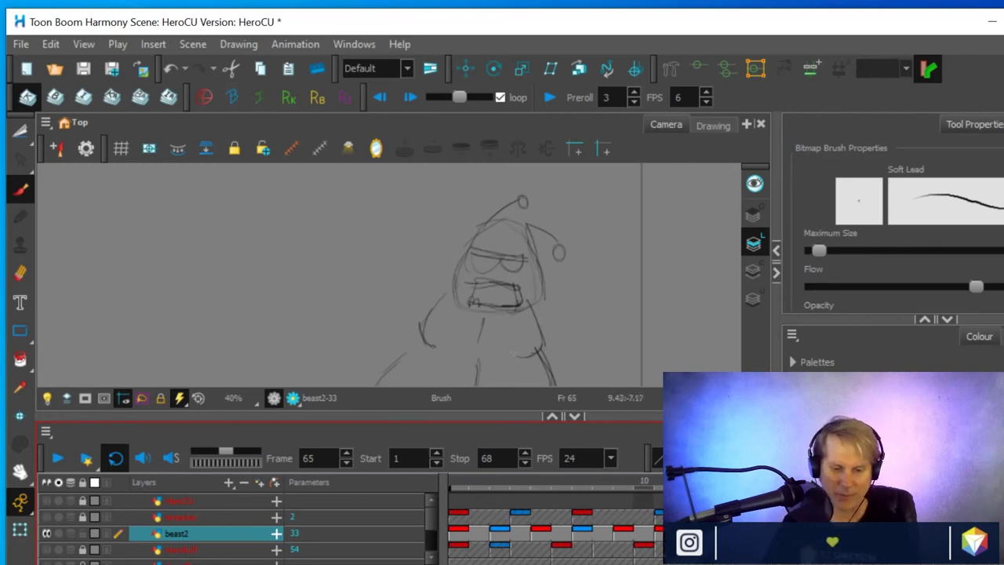
{"action": "scroll", "coordinate": [529, 309], "scroll_direction": "down", "scroll_amount": 3}
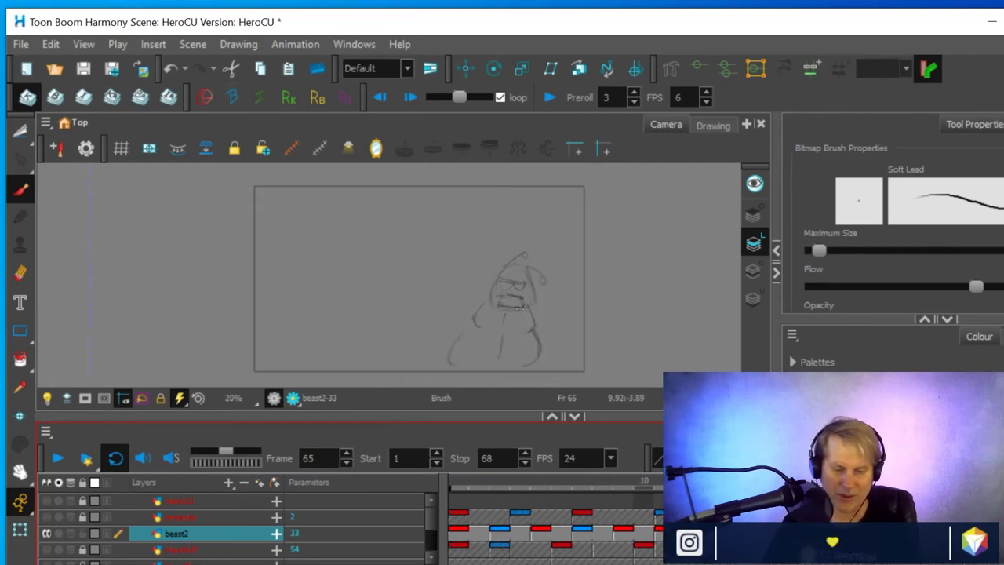
{"action": "scroll", "coordinate": [519, 308], "scroll_direction": "up", "scroll_amount": 1}
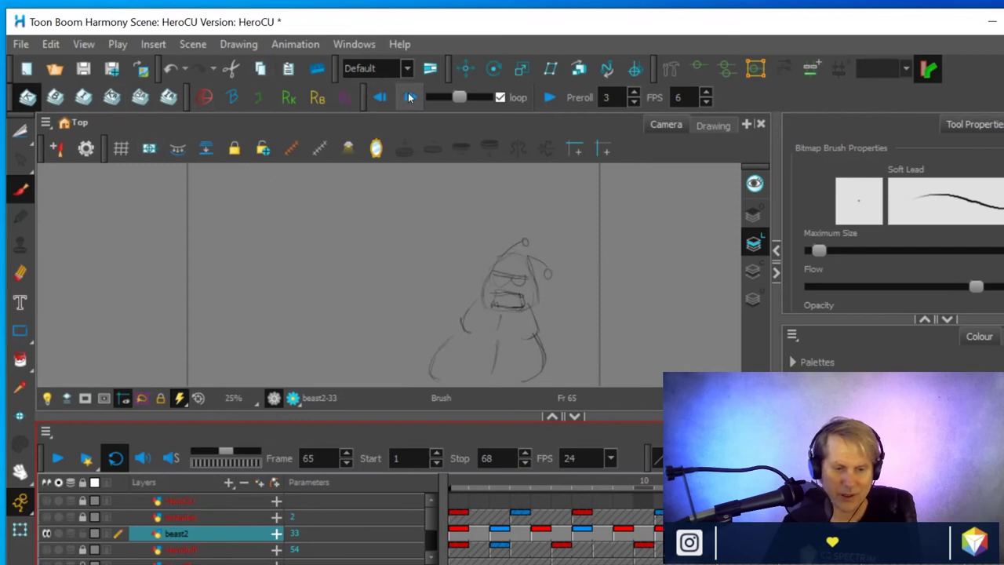
{"action": "left_click", "coordinate": [409, 97]}
{"action": "left_click", "coordinate": [410, 97]}
{"action": "left_click", "coordinate": [409, 97]}
{"action": "left_click", "coordinate": [410, 97]}
{"action": "left_click", "coordinate": [409, 97]}
{"action": "left_click", "coordinate": [410, 97]}
{"action": "left_click", "coordinate": [410, 97]}
{"action": "left_click", "coordinate": [410, 97]}
{"action": "left_click", "coordinate": [410, 98]}
{"action": "left_click", "coordinate": [409, 98]}
{"action": "left_click", "coordinate": [410, 97]}
{"action": "left_click", "coordinate": [410, 97]}
{"action": "left_click", "coordinate": [410, 97]}
{"action": "left_click", "coordinate": [409, 98]}
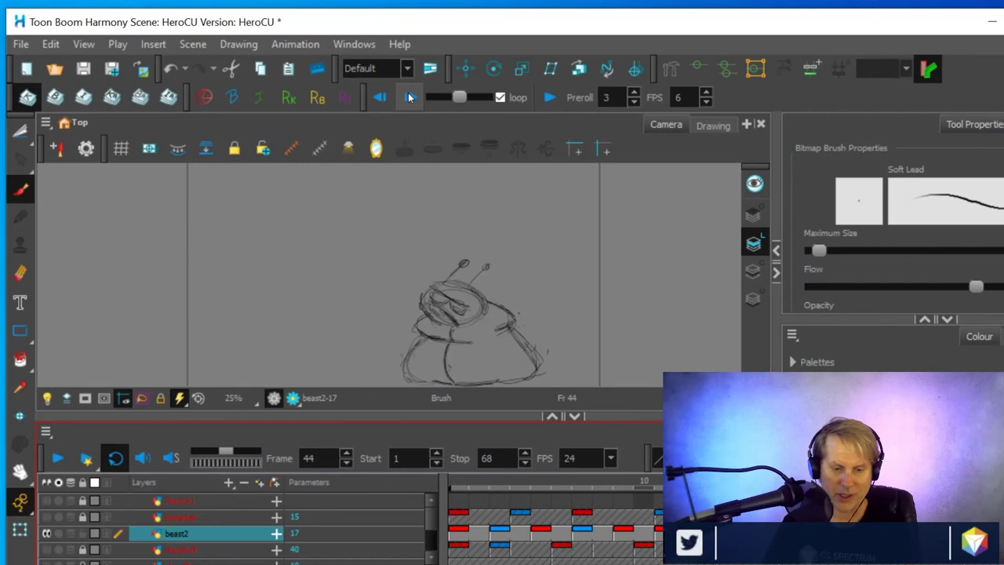
{"action": "left_click", "coordinate": [409, 97]}
{"action": "left_click", "coordinate": [410, 97]}
{"action": "left_click", "coordinate": [409, 97]}
{"action": "left_click", "coordinate": [410, 98]}
{"action": "left_click", "coordinate": [410, 97]}
{"action": "left_click", "coordinate": [410, 97]}
{"action": "left_click", "coordinate": [410, 97]}
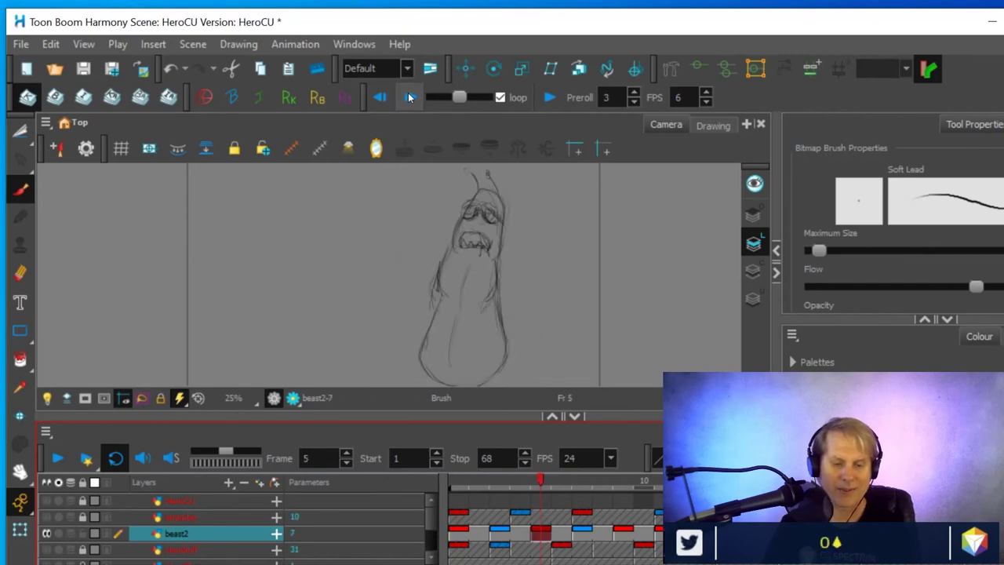
{"action": "left_click", "coordinate": [409, 97]}
{"action": "left_click", "coordinate": [409, 98]}
{"action": "left_click", "coordinate": [410, 98]}
{"action": "left_click", "coordinate": [410, 97]}
{"action": "left_click", "coordinate": [409, 98]}
{"action": "left_click", "coordinate": [410, 97]}
{"action": "left_click", "coordinate": [409, 97]}
{"action": "left_click", "coordinate": [409, 97]}
{"action": "left_click", "coordinate": [410, 97]}
{"action": "left_click", "coordinate": [410, 97]}
{"action": "left_click", "coordinate": [410, 97]}
{"action": "left_click", "coordinate": [410, 97]}
{"action": "left_click", "coordinate": [409, 98]}
{"action": "left_click", "coordinate": [409, 98]}
{"action": "left_click", "coordinate": [410, 97]}
{"action": "left_click", "coordinate": [410, 97]}
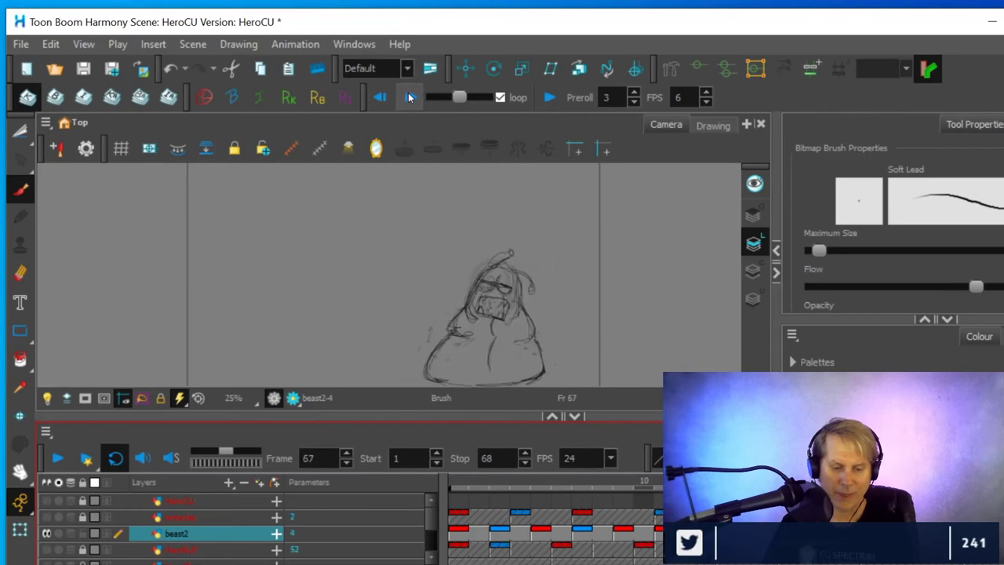
{"action": "left_click", "coordinate": [409, 98]}
{"action": "left_click", "coordinate": [409, 97]}
{"action": "left_click", "coordinate": [410, 97]}
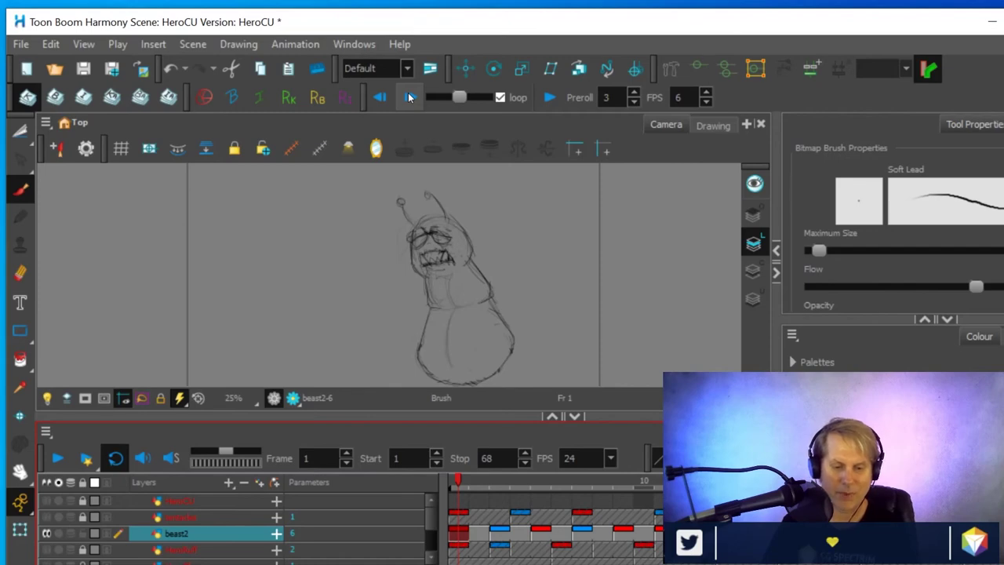
{"action": "left_click", "coordinate": [410, 97]}
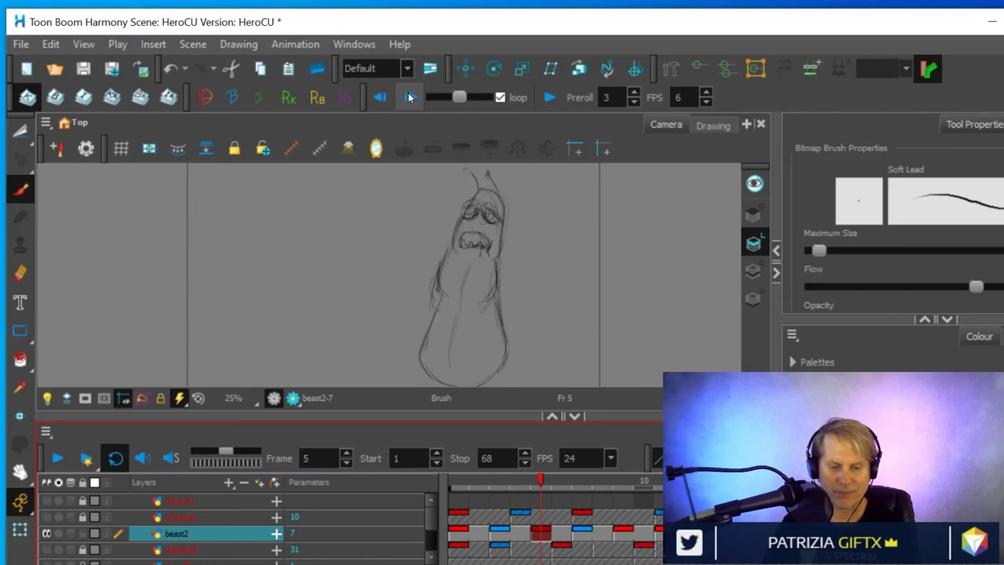
{"action": "left_click", "coordinate": [409, 98]}
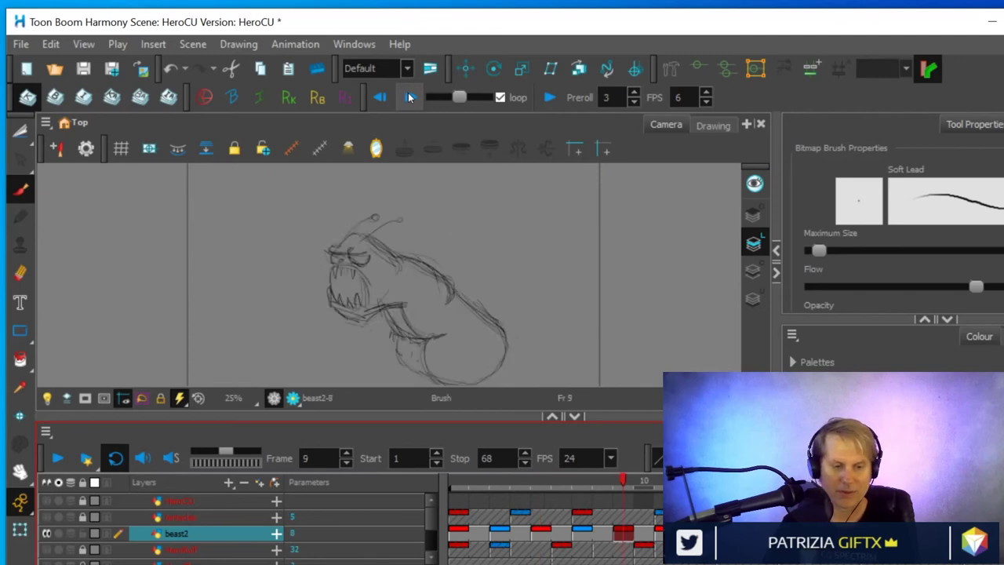
{"action": "left_click", "coordinate": [409, 97]}
{"action": "left_click", "coordinate": [409, 98]}
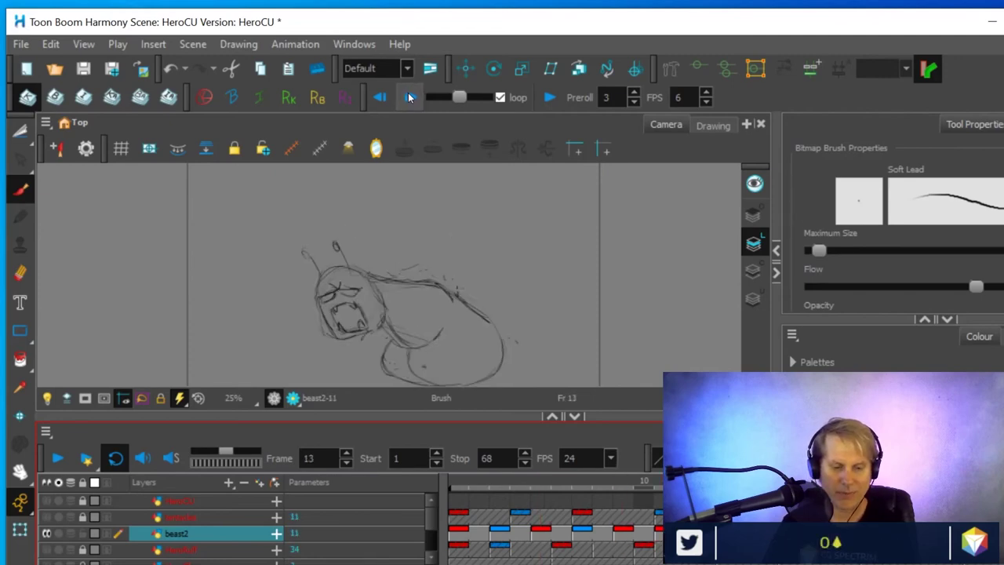
Flip through the key drawings on the beast2 layer to review the beast's poses, finishing on frame 67
{"action": "left_click", "coordinate": [410, 97]}
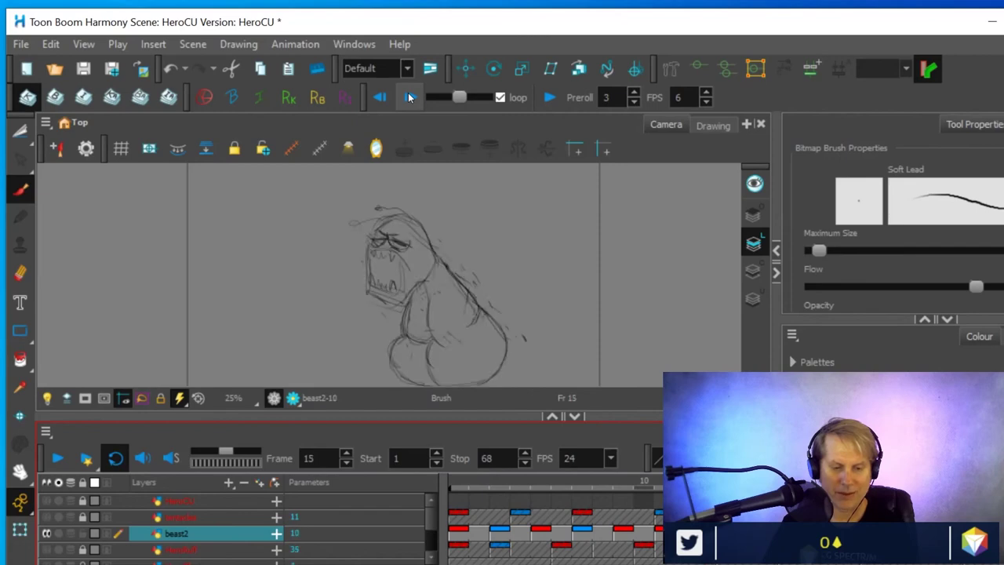
{"action": "left_click", "coordinate": [409, 97]}
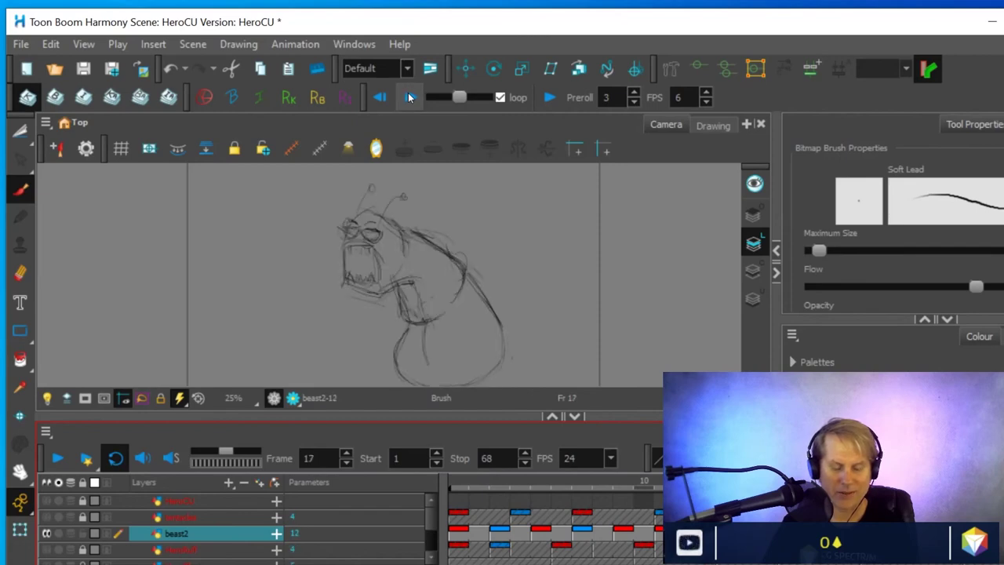
{"action": "left_click", "coordinate": [410, 97]}
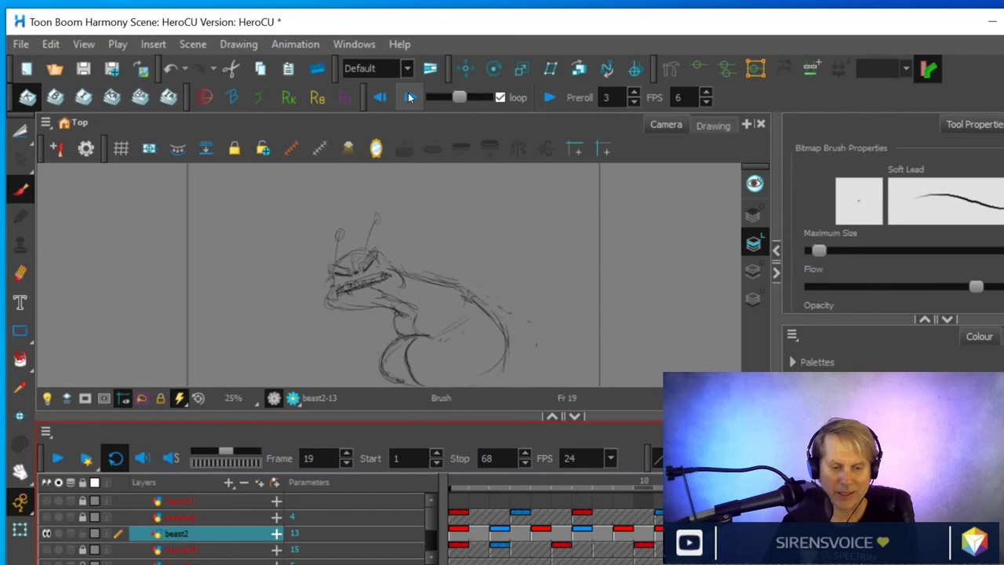
{"action": "left_click", "coordinate": [410, 98]}
{"action": "left_click", "coordinate": [409, 98]}
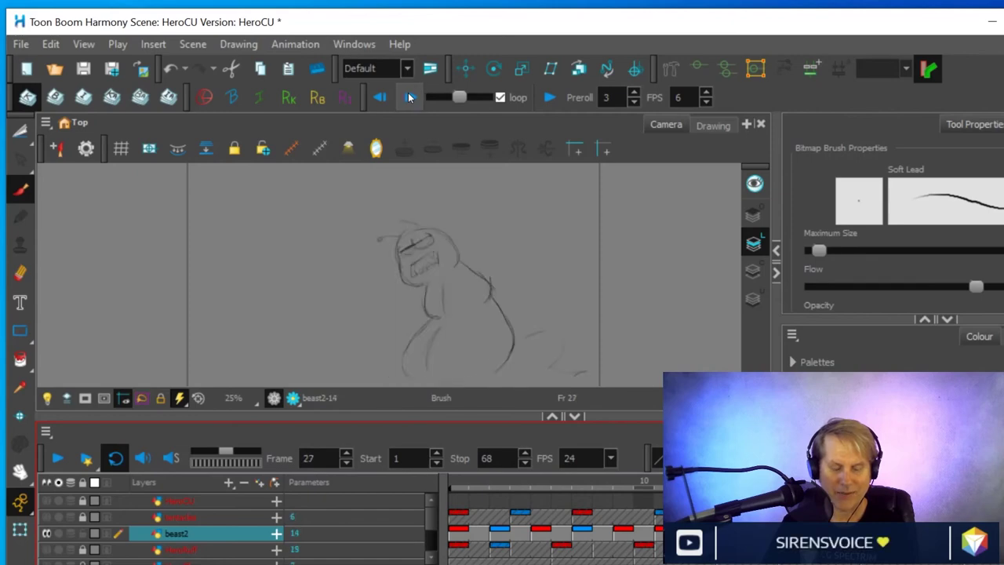
{"action": "left_click", "coordinate": [410, 97]}
{"action": "left_click", "coordinate": [409, 97]}
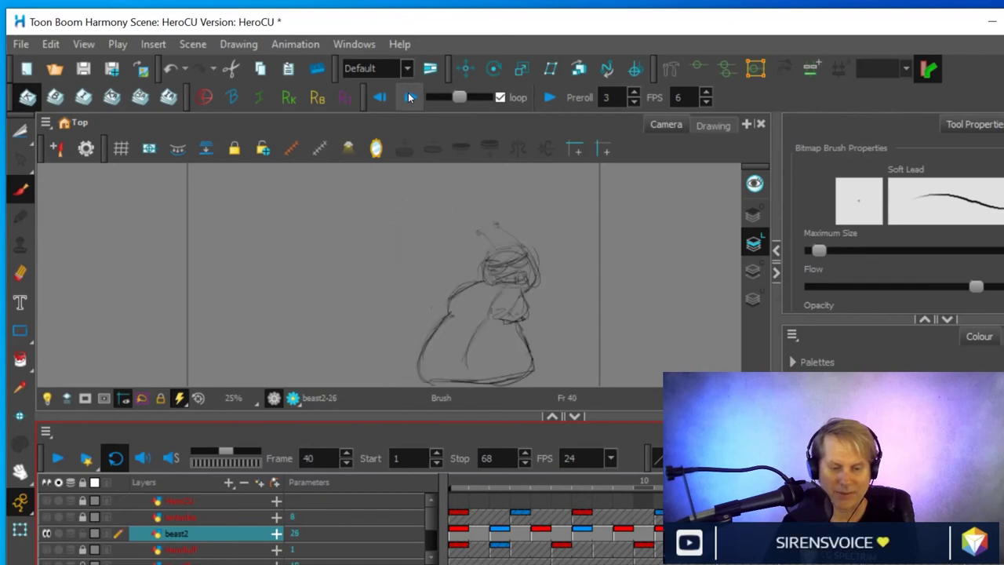
{"action": "left_click", "coordinate": [409, 97]}
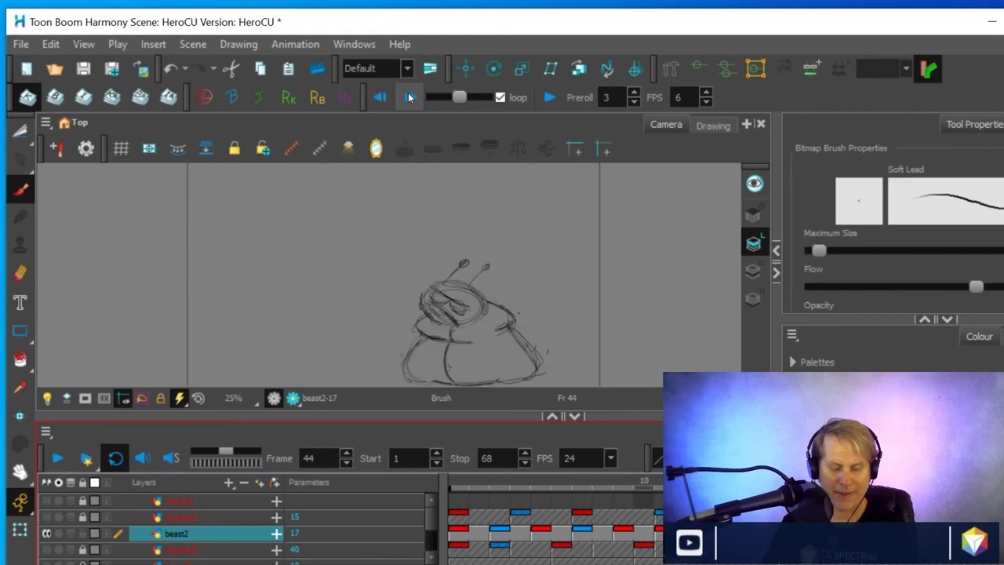
{"action": "left_click", "coordinate": [410, 98]}
{"action": "left_click", "coordinate": [410, 98]}
{"action": "left_click", "coordinate": [410, 97]}
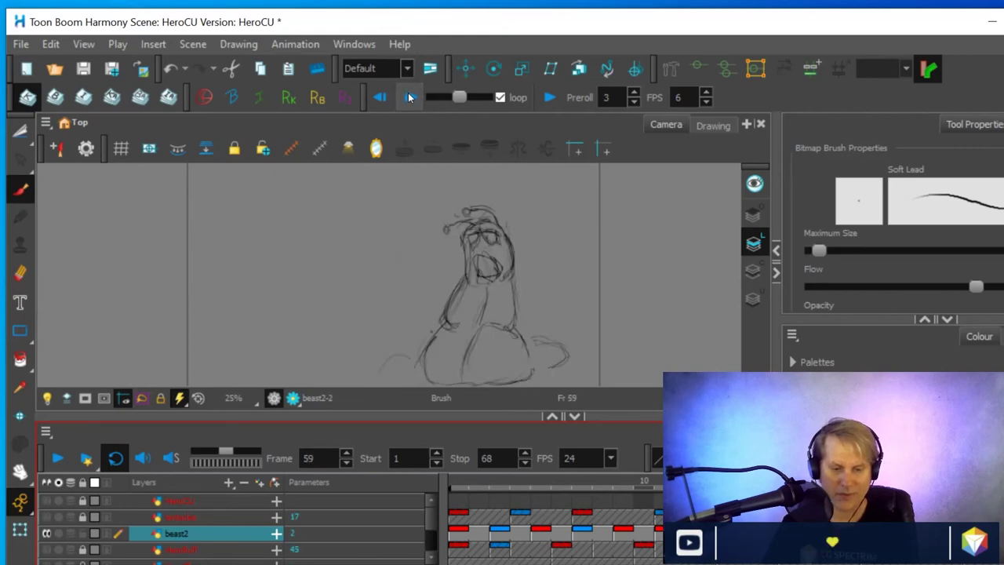
{"action": "left_click", "coordinate": [410, 98]}
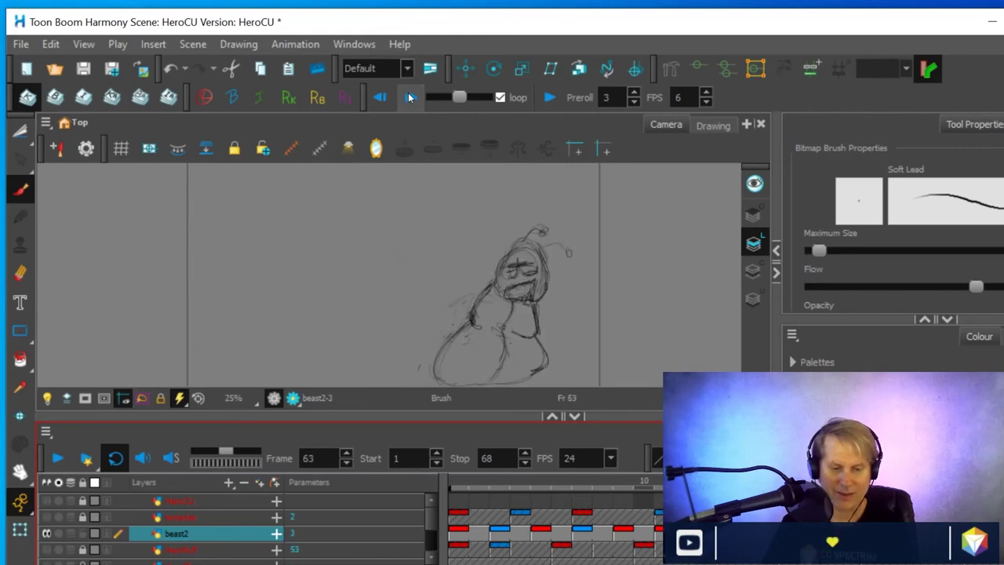
{"action": "left_click", "coordinate": [410, 98]}
{"action": "left_click", "coordinate": [410, 98]}
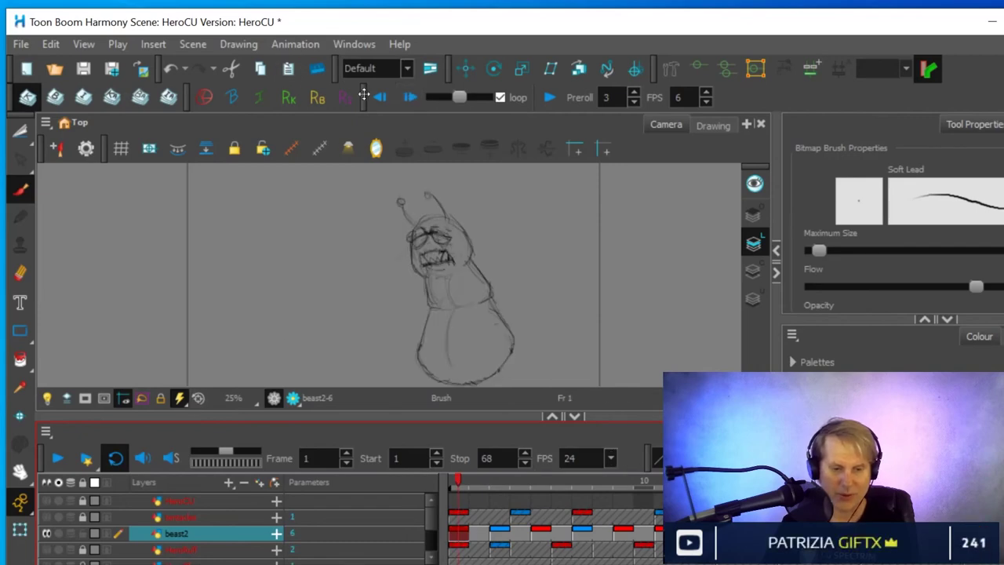
{"action": "left_click", "coordinate": [380, 98]}
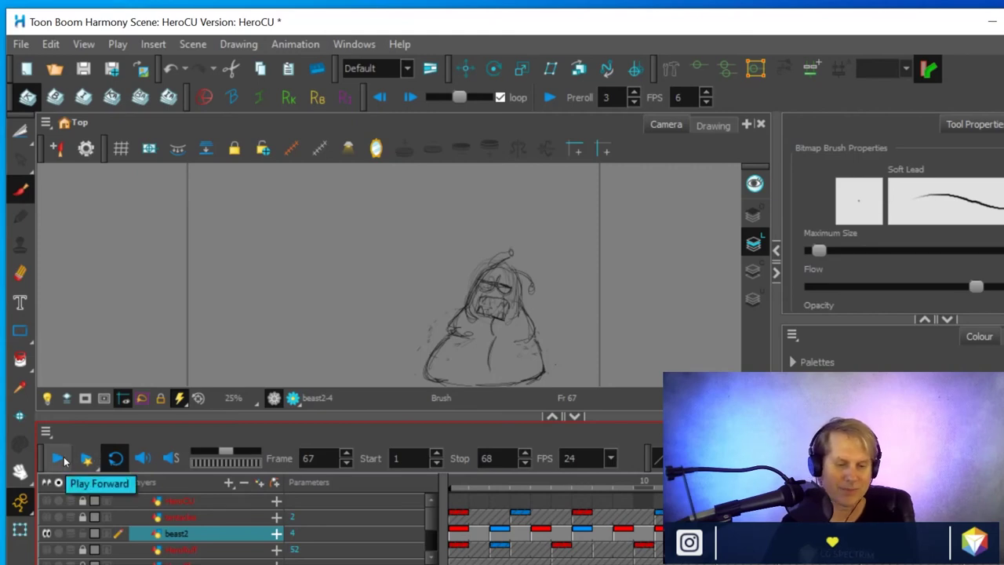
Show the hero layer directly beneath beast2 and resize the timeline so the Camera view shows the whole frame
{"action": "left_click_drag", "start_coordinate": [238, 419], "coordinate": [240, 387]}
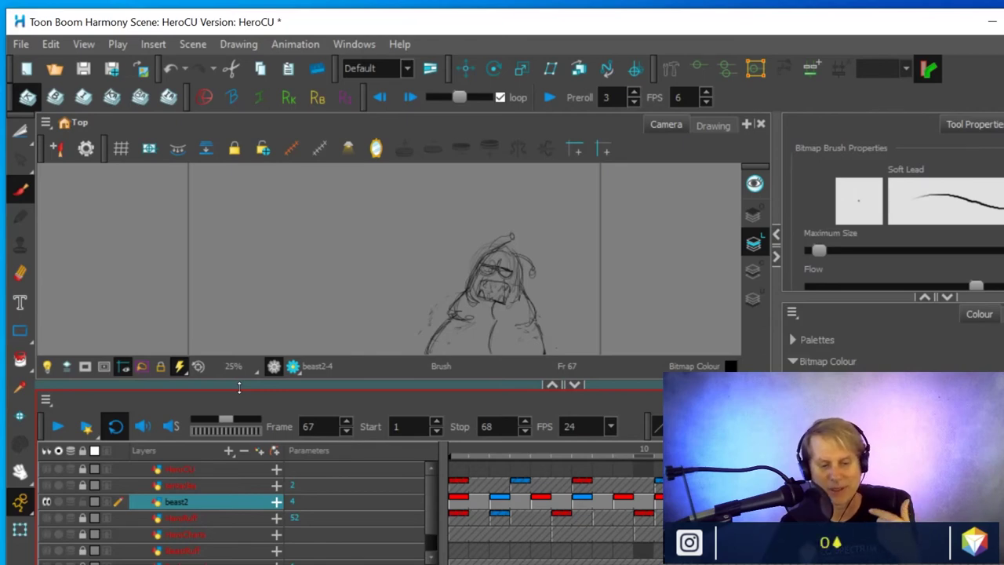
{"action": "left_click", "coordinate": [47, 518]}
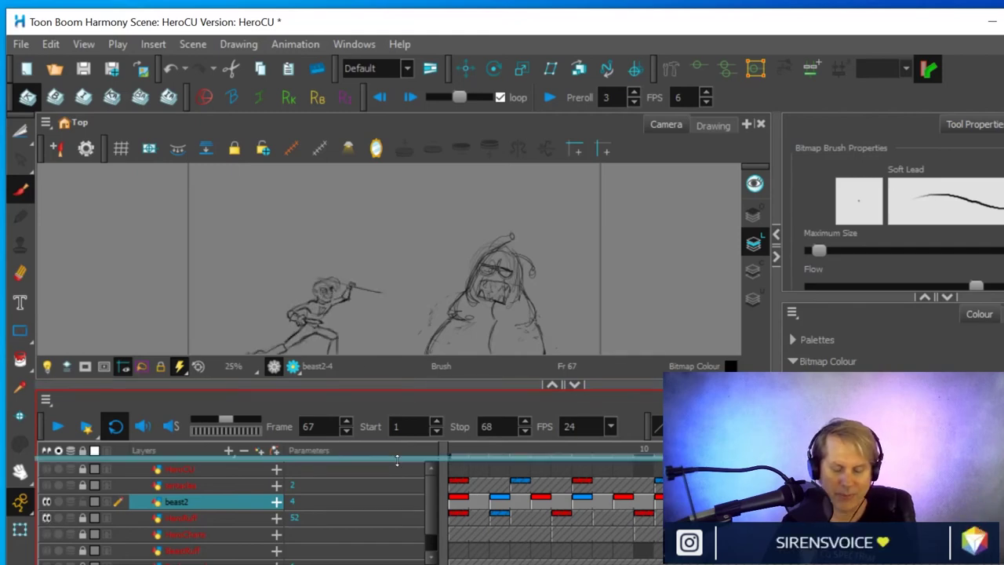
{"action": "left_click_drag", "start_coordinate": [397, 460], "coordinate": [397, 462]}
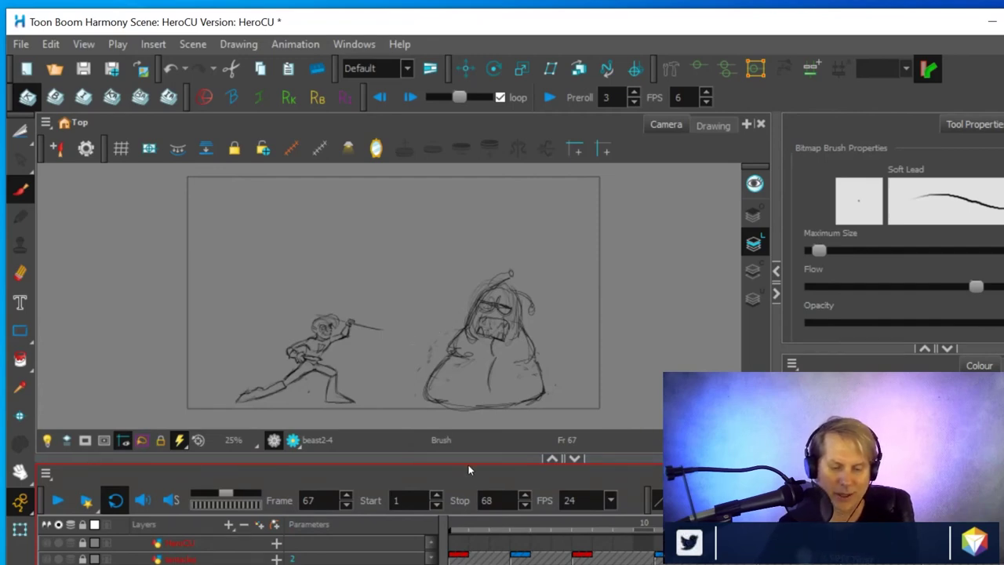
{"action": "left_click_drag", "start_coordinate": [468, 469], "coordinate": [473, 458]}
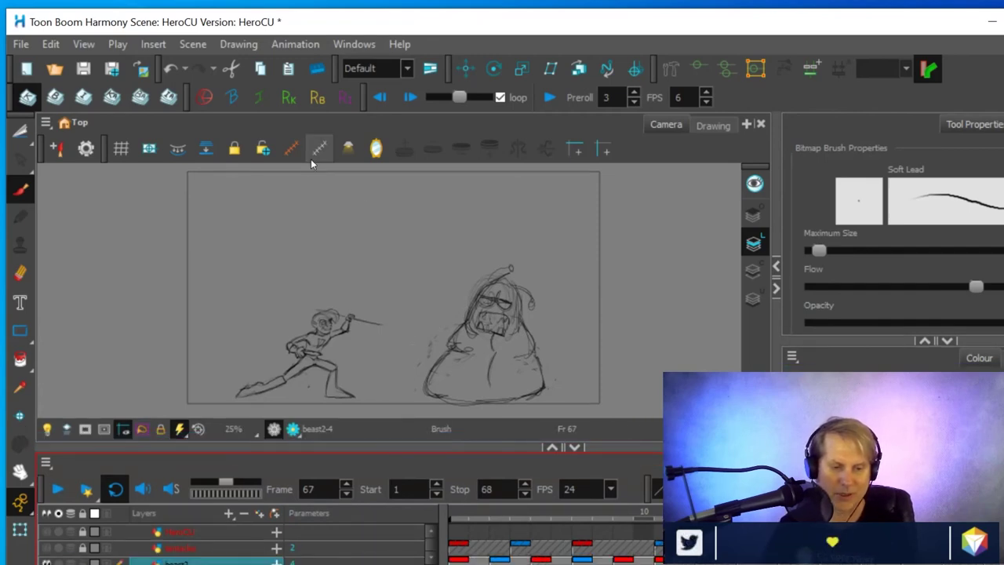
Go to frame 1 and flip through all key drawings with hero and beast together, looping back to frame 1
{"action": "left_click", "coordinate": [459, 515]}
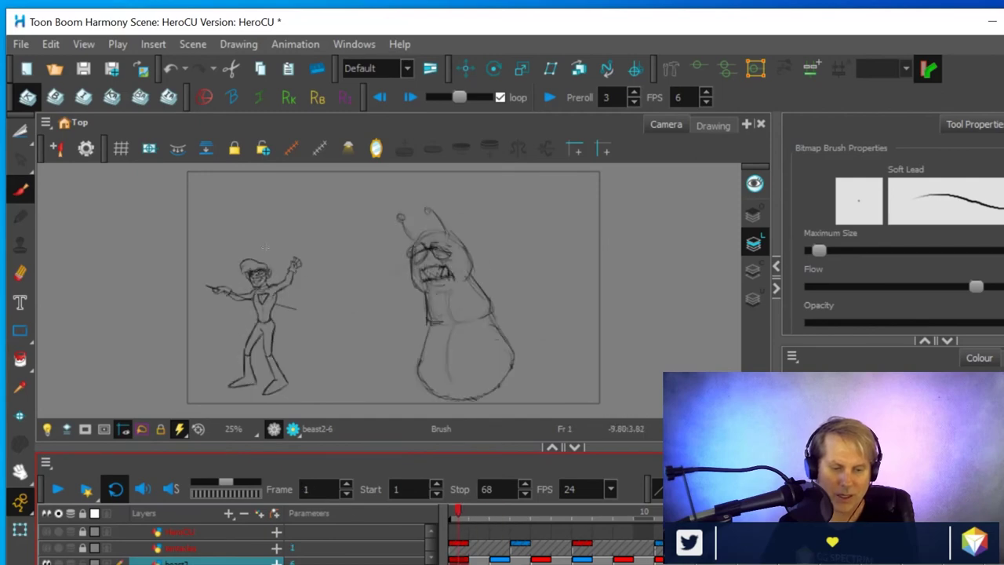
{"action": "left_click", "coordinate": [410, 98]}
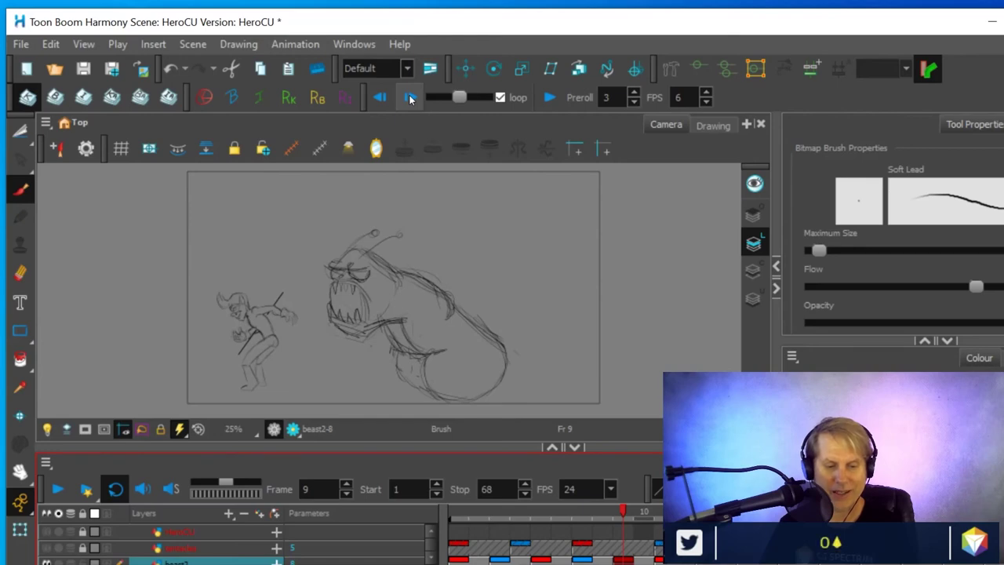
{"action": "left_click", "coordinate": [410, 98]}
{"action": "left_click", "coordinate": [409, 98]}
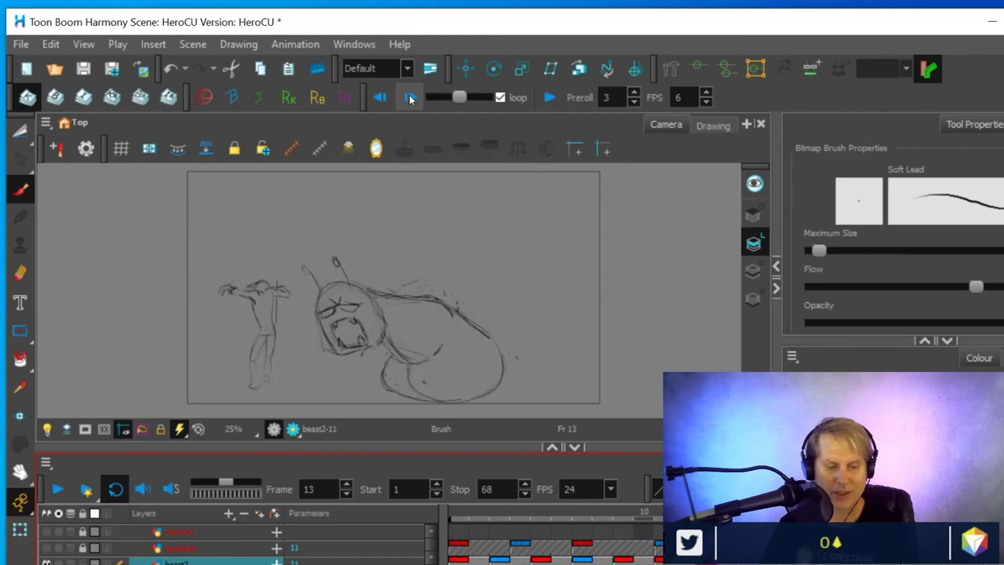
{"action": "left_click", "coordinate": [410, 98]}
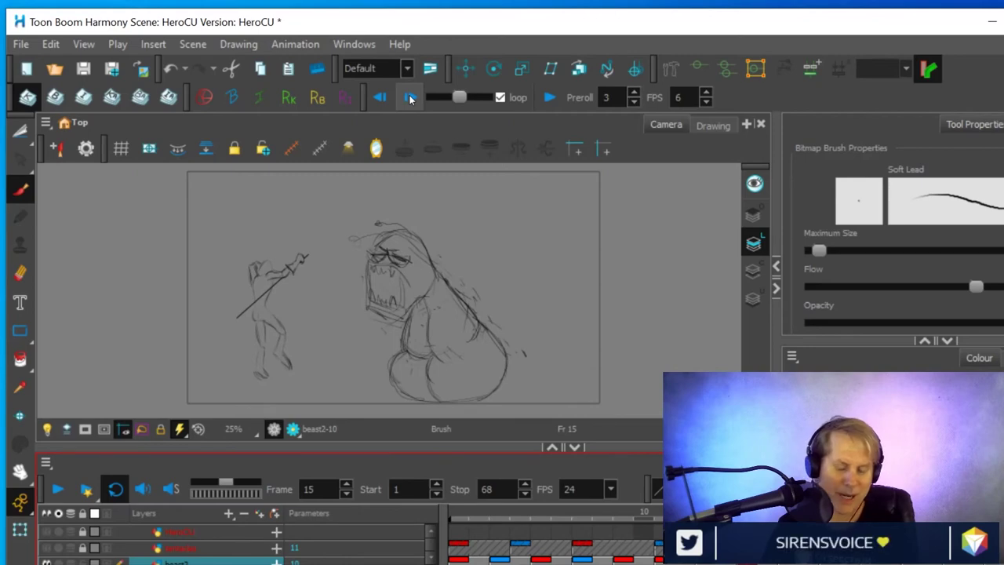
{"action": "left_click", "coordinate": [409, 98]}
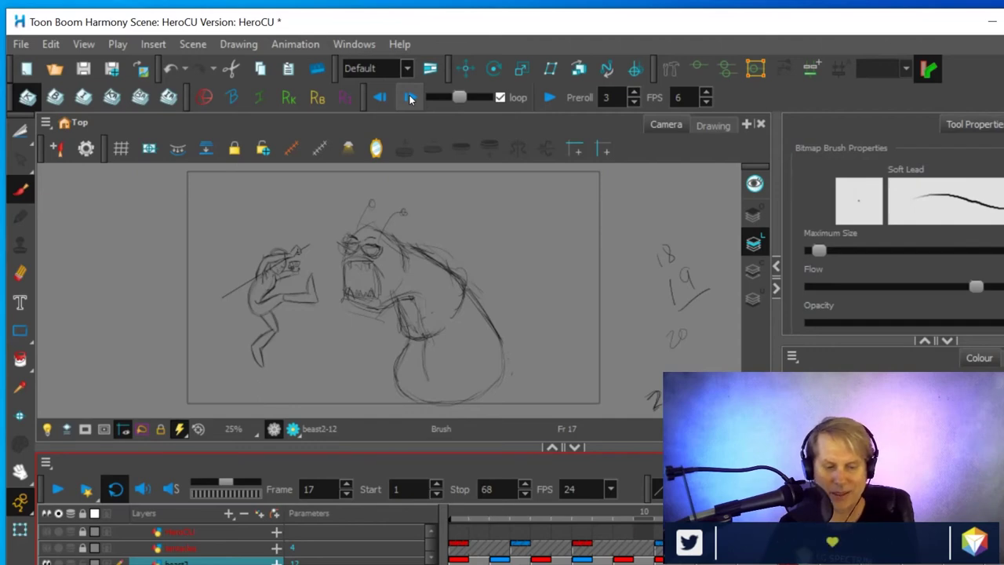
{"action": "left_click", "coordinate": [409, 98]}
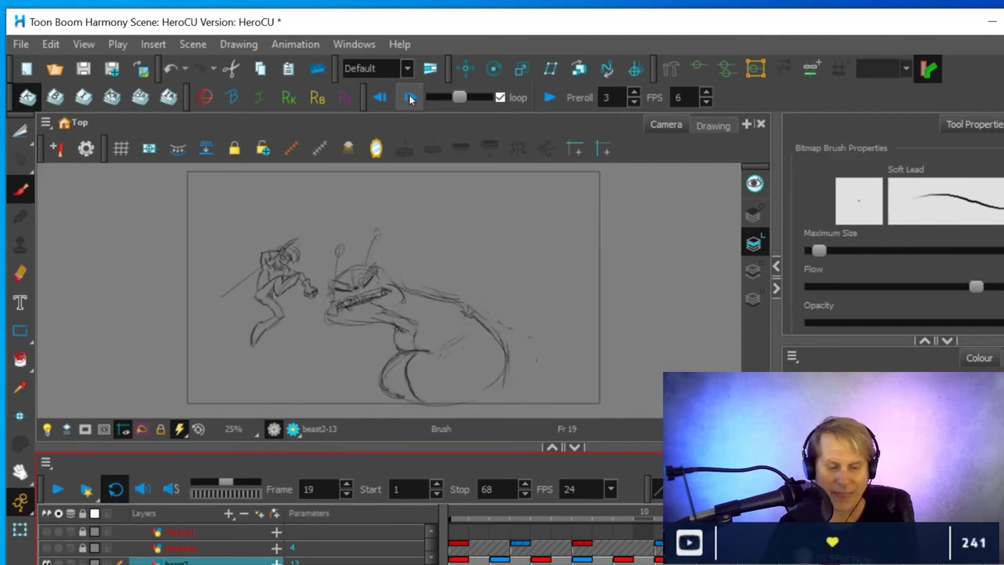
{"action": "left_click", "coordinate": [409, 98]}
{"action": "left_click", "coordinate": [410, 98]}
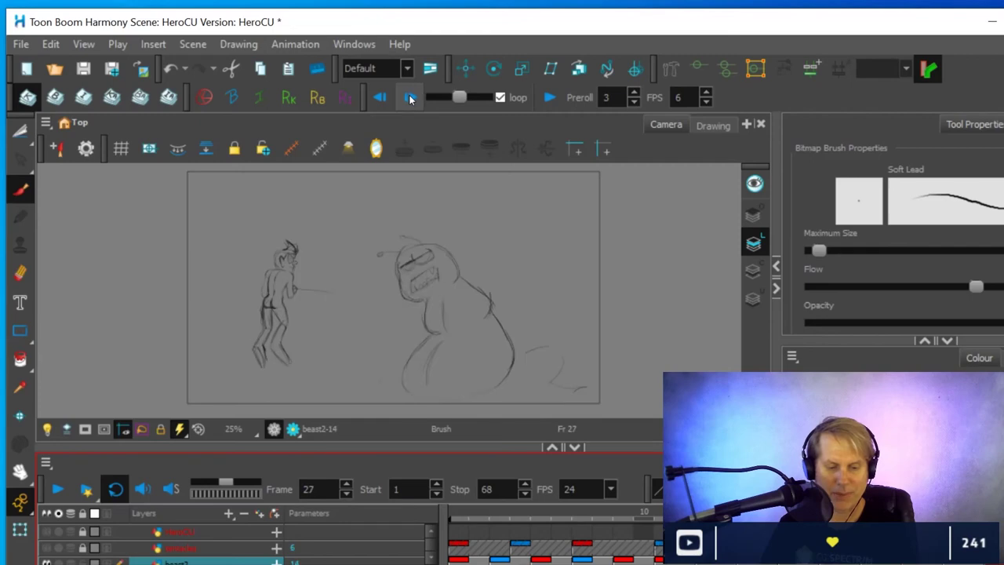
{"action": "left_click", "coordinate": [409, 98]}
{"action": "left_click", "coordinate": [409, 98]}
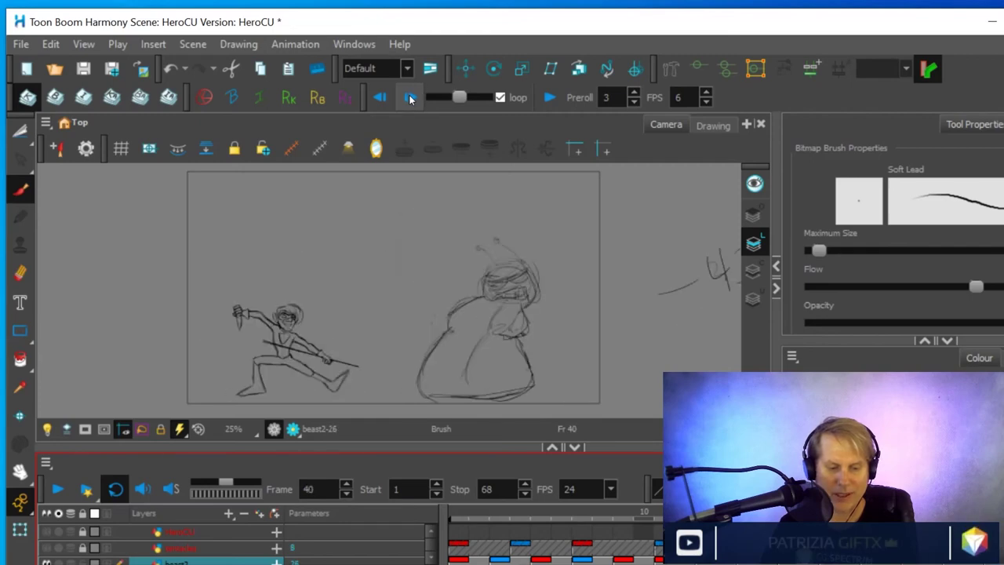
{"action": "left_click", "coordinate": [409, 98]}
{"action": "left_click", "coordinate": [409, 98]}
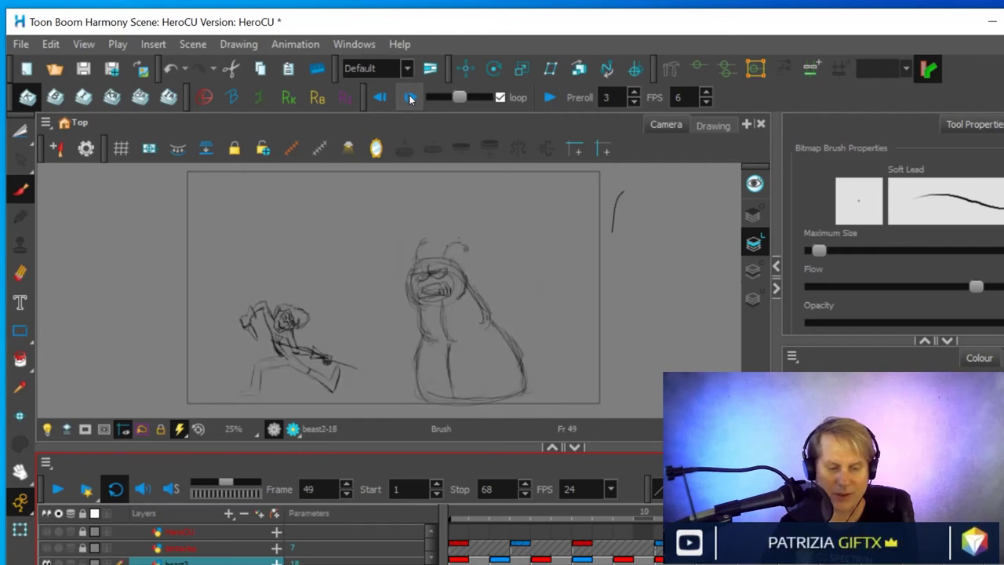
{"action": "left_click", "coordinate": [409, 98]}
{"action": "left_click", "coordinate": [409, 98]}
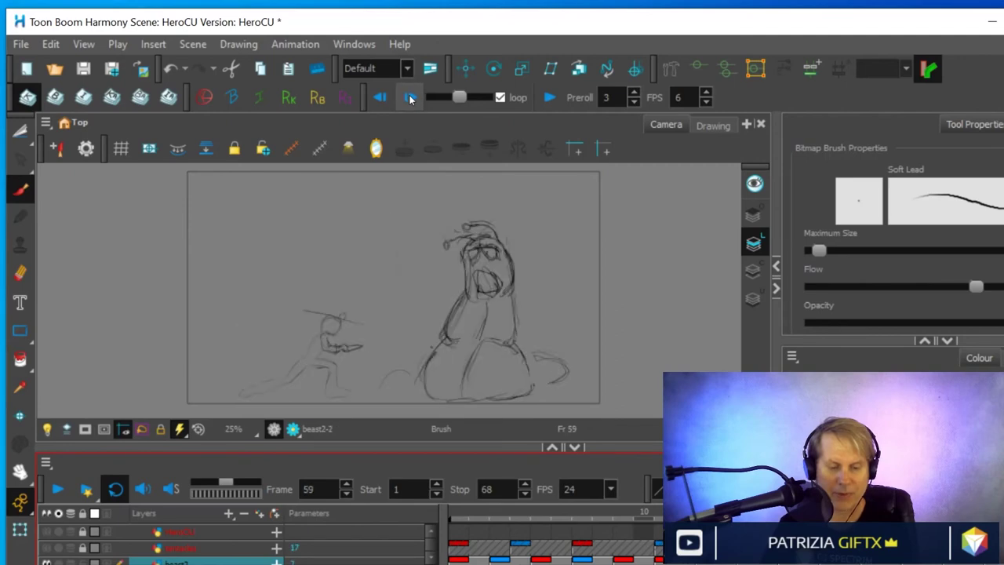
{"action": "left_click", "coordinate": [409, 98]}
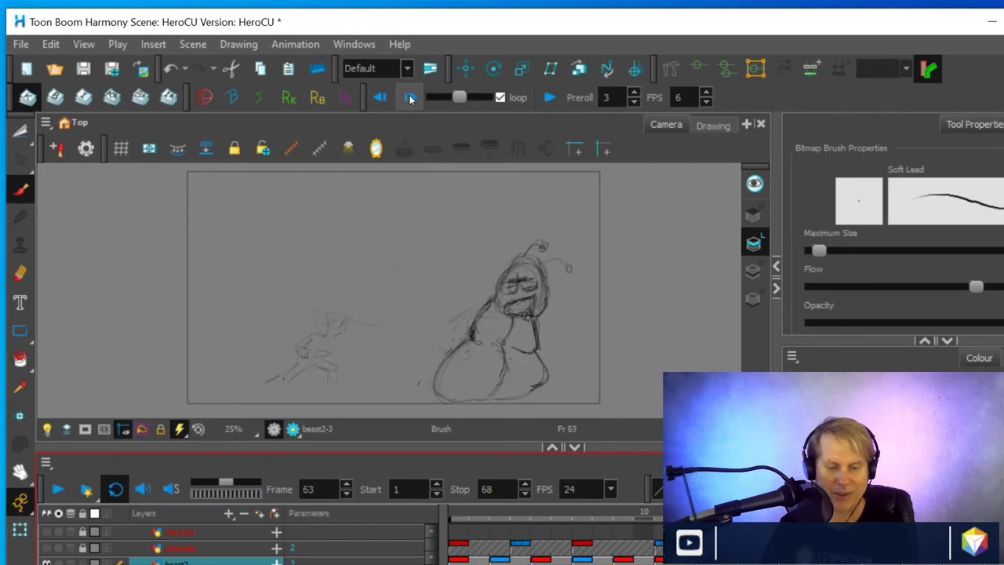
{"action": "left_click", "coordinate": [410, 99]}
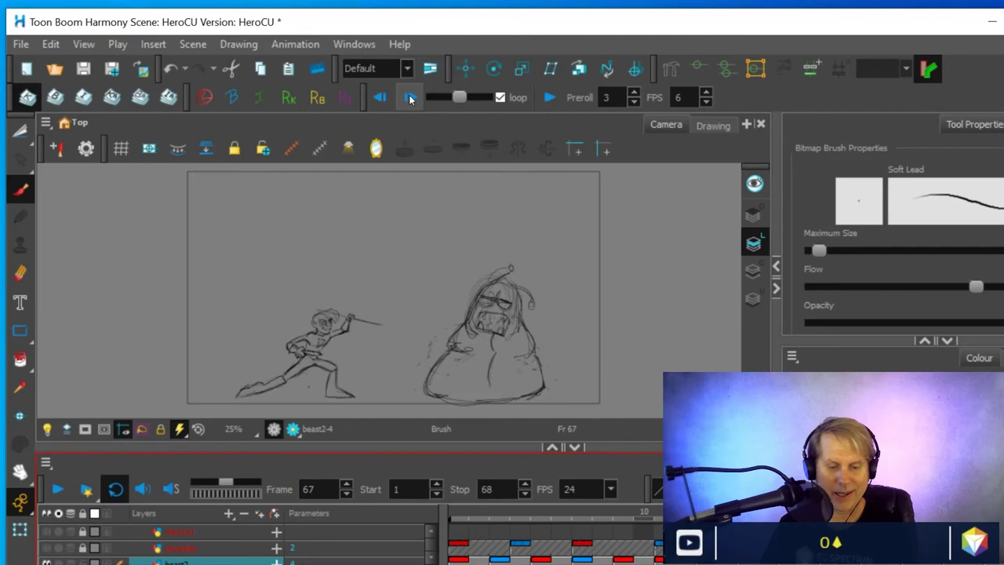
{"action": "left_click", "coordinate": [410, 98]}
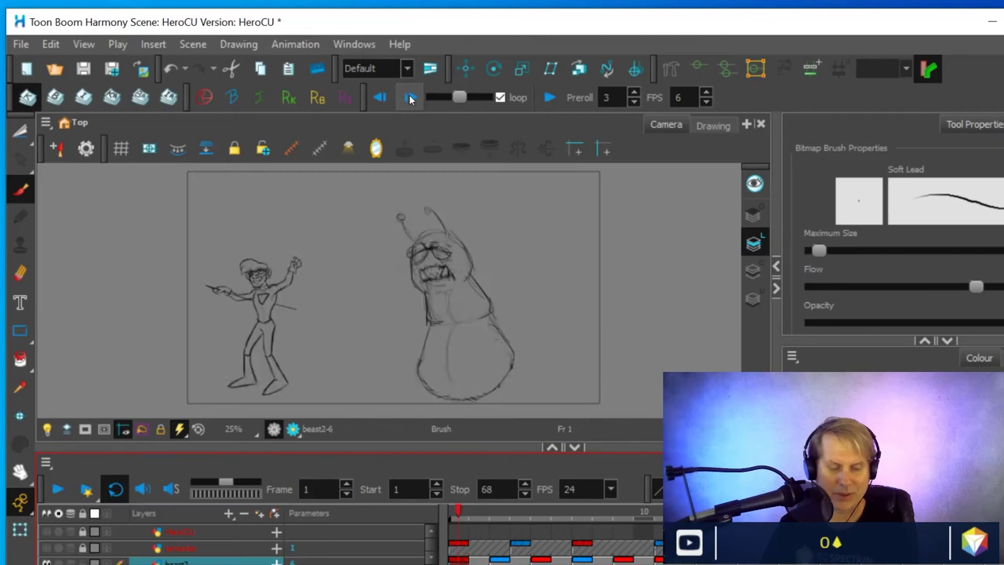
Flip through the key drawings again from frame 1 to frame 23 to compare the main fight poses
{"action": "left_click", "coordinate": [410, 98]}
{"action": "left_click", "coordinate": [410, 99]}
{"action": "left_click", "coordinate": [410, 98]}
{"action": "left_click", "coordinate": [410, 98]}
{"action": "left_click", "coordinate": [410, 98]}
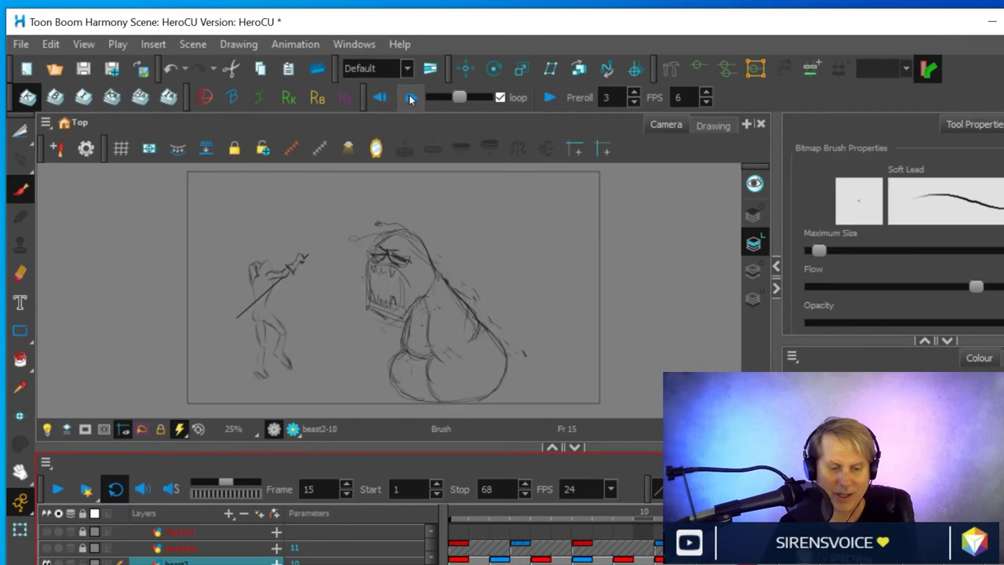
{"action": "left_click", "coordinate": [410, 98]}
{"action": "left_click", "coordinate": [410, 98]}
{"action": "left_click", "coordinate": [410, 99]}
{"action": "left_click", "coordinate": [410, 98]}
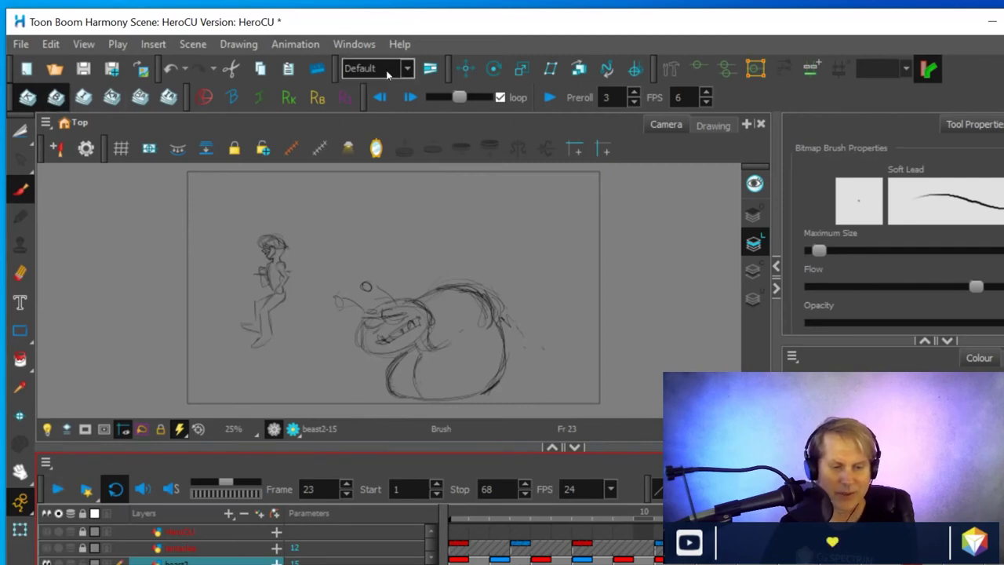
Flip through the key and breakdown drawings together, finishing on frame 15
{"action": "left_click", "coordinate": [409, 100]}
{"action": "left_click", "coordinate": [409, 101]}
{"action": "left_click", "coordinate": [409, 100]}
{"action": "left_click", "coordinate": [409, 101]}
{"action": "left_click_drag", "start_coordinate": [410, 101], "coordinate": [410, 100]}
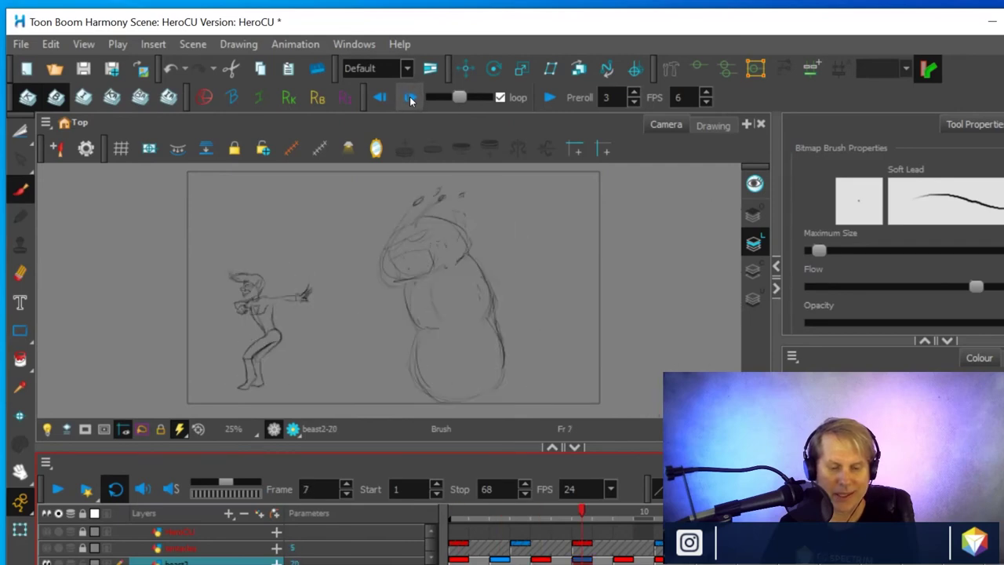
{"action": "left_click", "coordinate": [411, 98]}
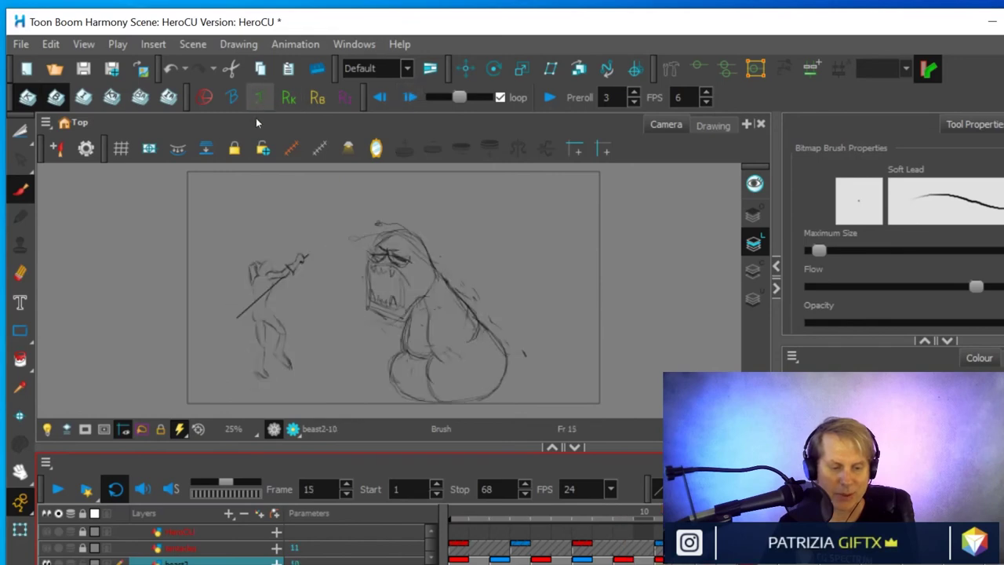
Play the hero and beast animation at 24 FPS and stop playback
{"action": "left_click", "coordinate": [57, 490]}
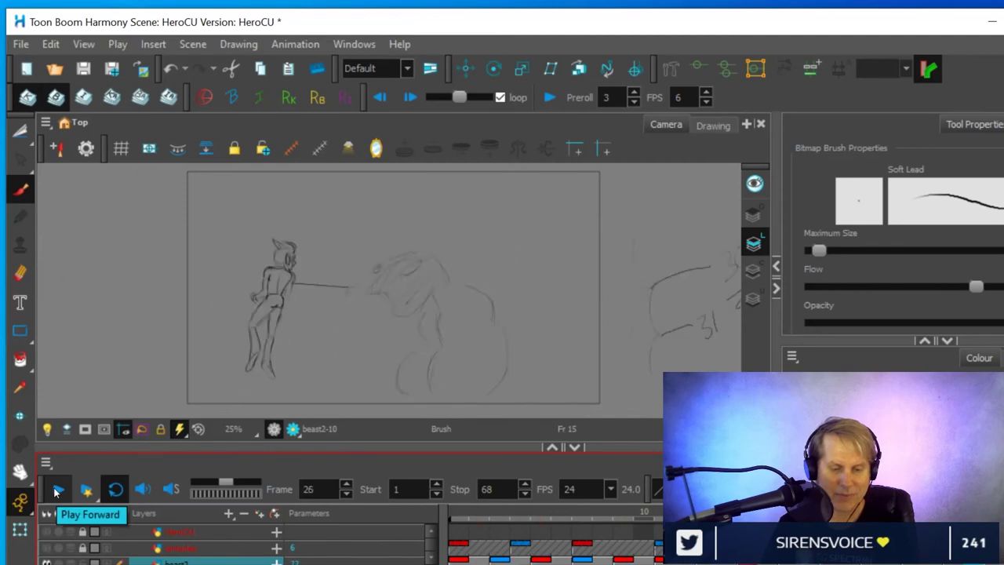
{"action": "left_click", "coordinate": [56, 491]}
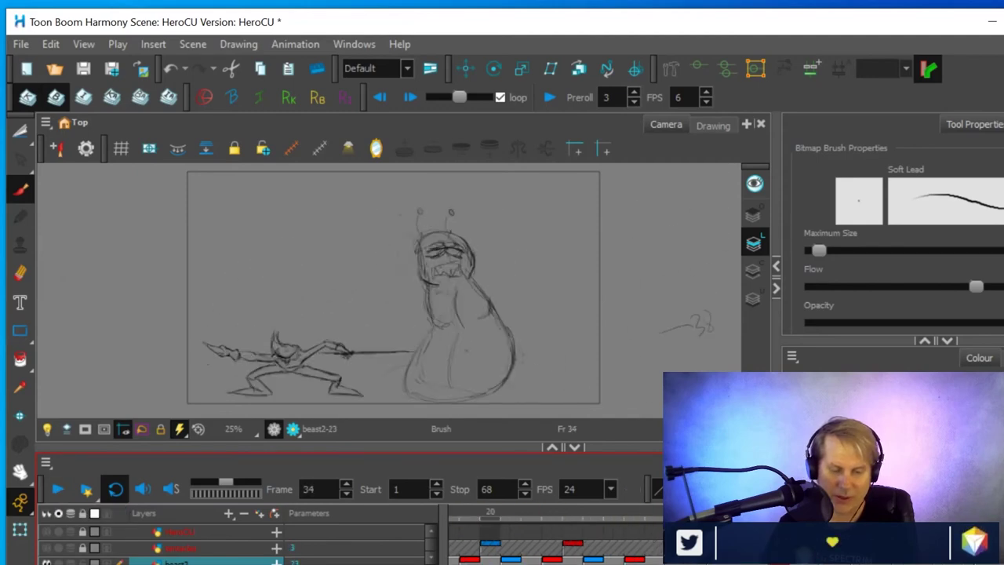
Examine the drawings frame by frame up to frame 39, and move the playhead back to frame 9
{"action": "scroll", "coordinate": [554, 539], "scroll_direction": "right", "scroll_amount": 1}
{"action": "key", "text": "period"}
{"action": "key", "text": "period"}
{"action": "key", "text": "period"}
{"action": "key", "text": "period"}
{"action": "key", "text": "period"}
{"action": "key", "text": "period"}
{"action": "key", "text": "period"}
{"action": "key", "text": "period"}
{"action": "key", "text": "period"}
{"action": "key", "text": "period"}
{"action": "key", "text": "period"}
{"action": "key", "text": "period"}
{"action": "key", "text": "period"}
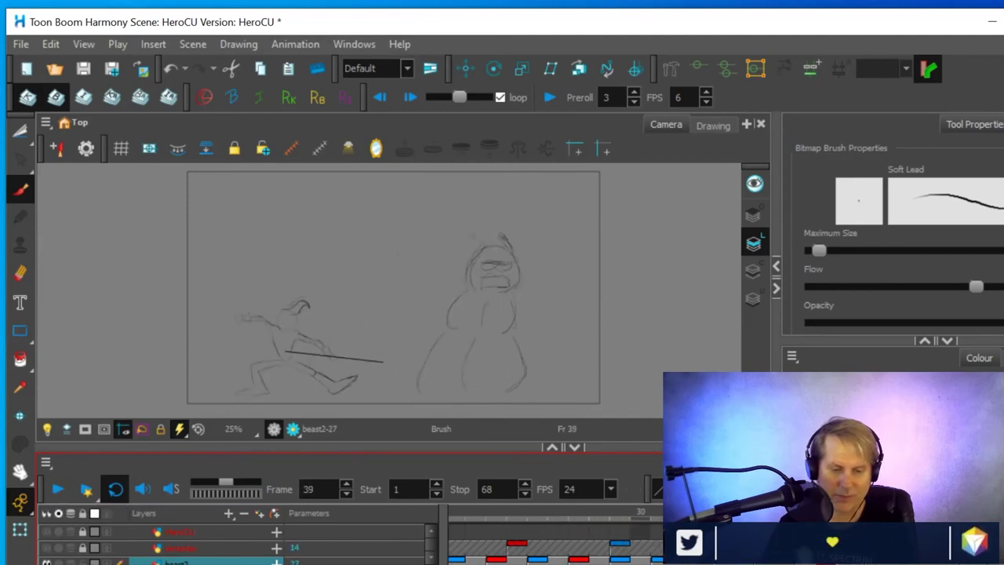
{"action": "mouse_move", "coordinate": [995, 557]}
{"action": "left_mouse_down"}
{"action": "mouse_move", "coordinate": [406, 547]}
{"action": "mouse_move", "coordinate": [659, 525]}
{"action": "mouse_move", "coordinate": [667, 530]}
{"action": "mouse_move", "coordinate": [561, 542]}
{"action": "mouse_move", "coordinate": [996, 535]}
{"action": "mouse_move", "coordinate": [601, 522]}
{"action": "mouse_move", "coordinate": [641, 511]}
{"action": "mouse_move", "coordinate": [938, 514]}
{"action": "mouse_move", "coordinate": [587, 521]}
{"action": "mouse_move", "coordinate": [617, 521]}
{"action": "left_mouse_up"}
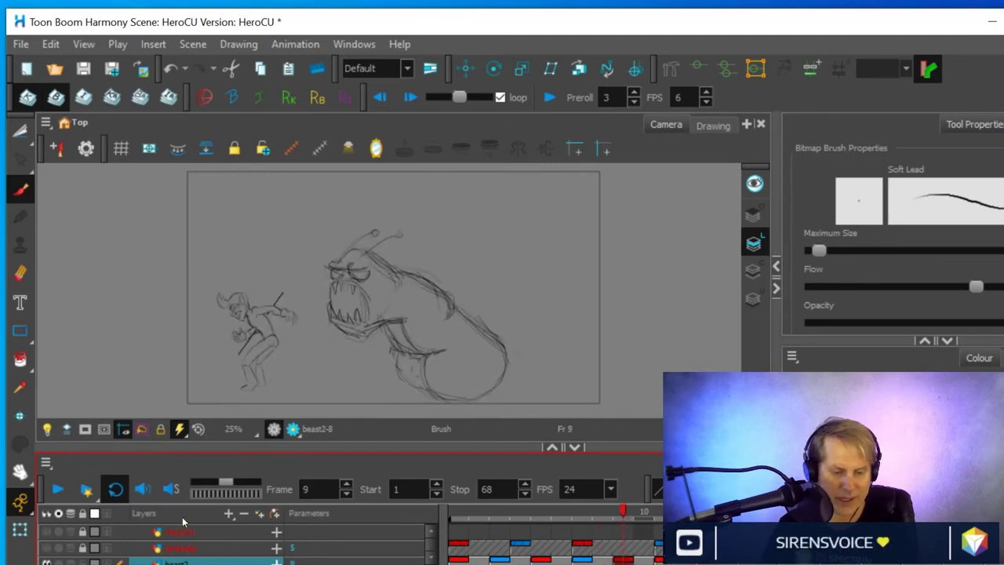
Create an empty drawing for the beast at frame 12 on the beast2 layer
{"action": "scroll", "coordinate": [191, 544], "scroll_direction": "down", "scroll_amount": 1}
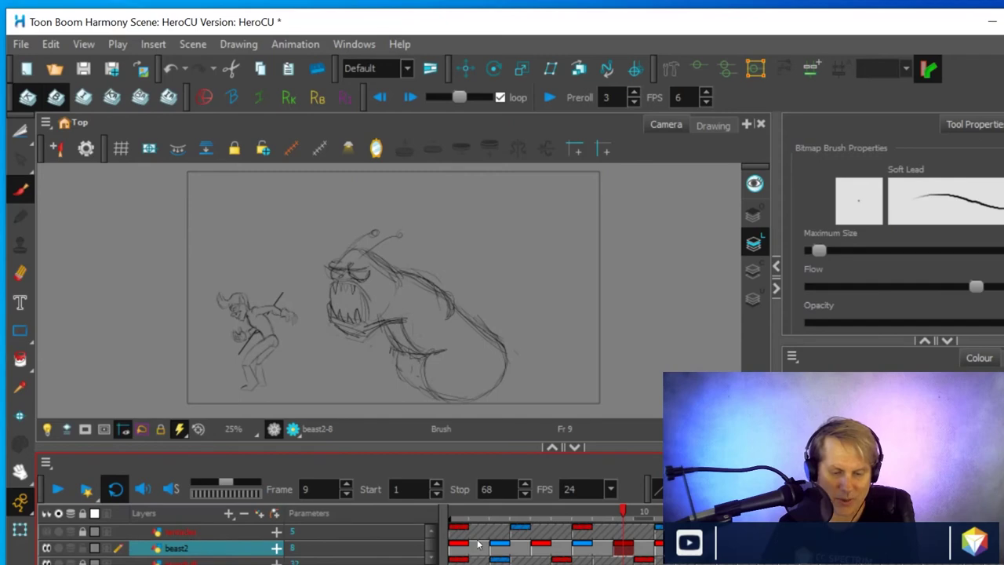
{"action": "mouse_move", "coordinate": [625, 511]}
{"action": "left_mouse_down"}
{"action": "mouse_move", "coordinate": [661, 512]}
{"action": "mouse_move", "coordinate": [585, 521]}
{"action": "mouse_move", "coordinate": [627, 521]}
{"action": "mouse_move", "coordinate": [612, 533]}
{"action": "mouse_move", "coordinate": [562, 537]}
{"action": "mouse_move", "coordinate": [706, 536]}
{"action": "mouse_move", "coordinate": [668, 537]}
{"action": "left_mouse_up"}
{"action": "key", "text": "."}
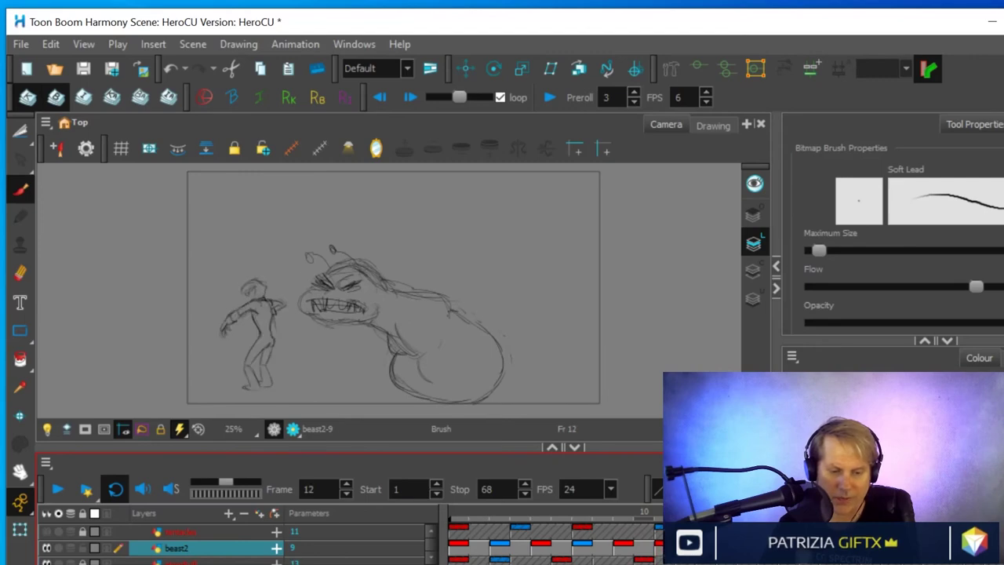
{"action": "key", "text": "."}
{"action": "mouse_move", "coordinate": [686, 537]}
{"action": "left_mouse_down"}
{"action": "mouse_move", "coordinate": [604, 537]}
{"action": "mouse_move", "coordinate": [705, 544]}
{"action": "mouse_move", "coordinate": [686, 537]}
{"action": "mouse_move", "coordinate": [637, 554]}
{"action": "mouse_move", "coordinate": [726, 541]}
{"action": "mouse_move", "coordinate": [682, 541]}
{"action": "left_mouse_up"}
{"action": "right_click", "coordinate": [686, 541]}
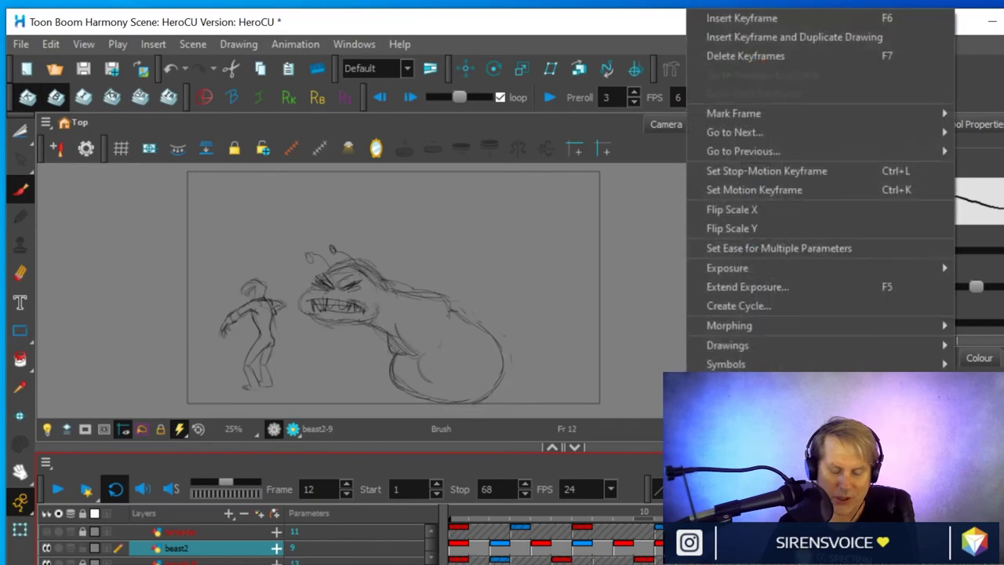
{"action": "mouse_move", "coordinate": [748, 346]}
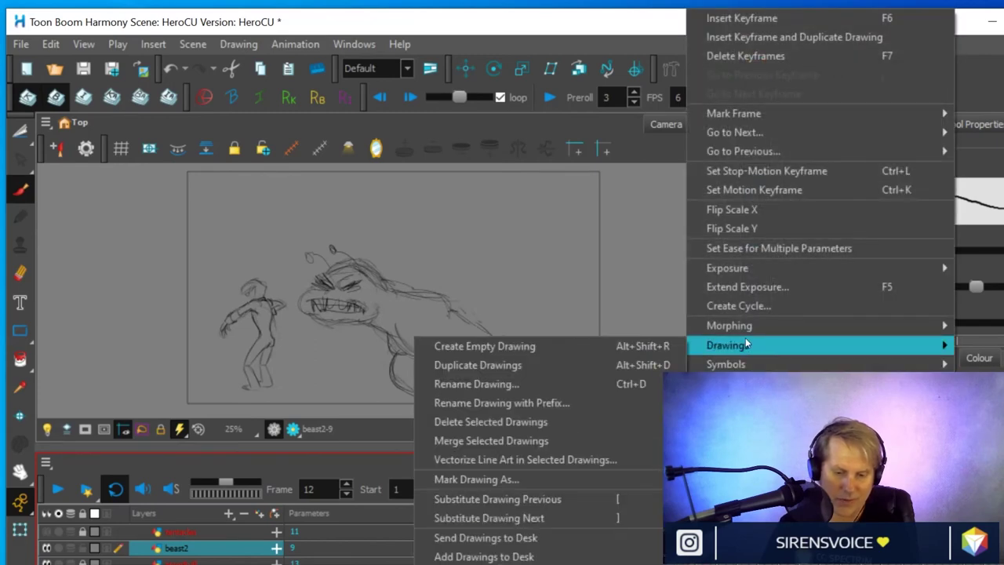
{"action": "left_click", "coordinate": [492, 350]}
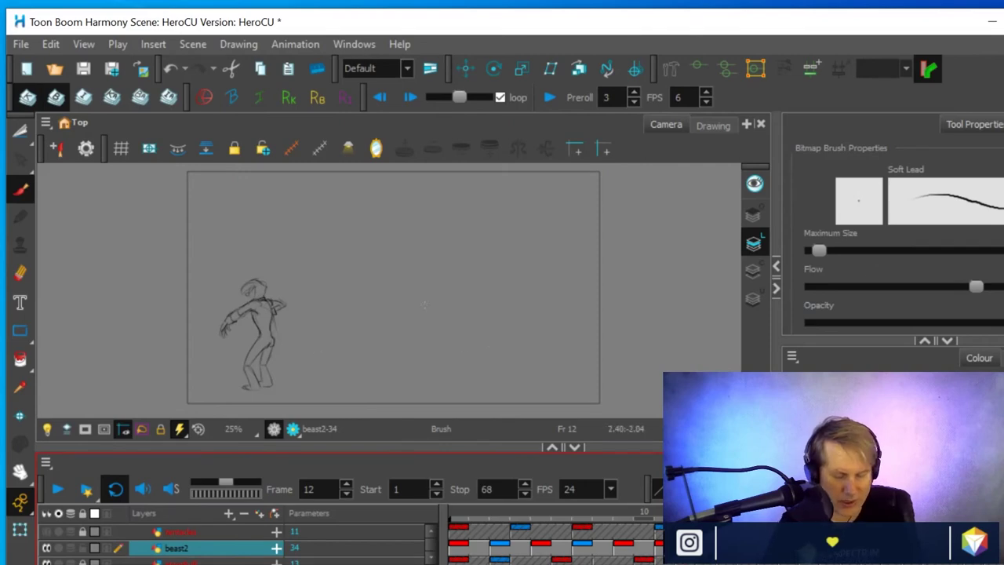
Turn on onion skin and narrow its range before frame 12 to show only the nearest earlier beast drawing
{"action": "key", "text": "alt+o"}
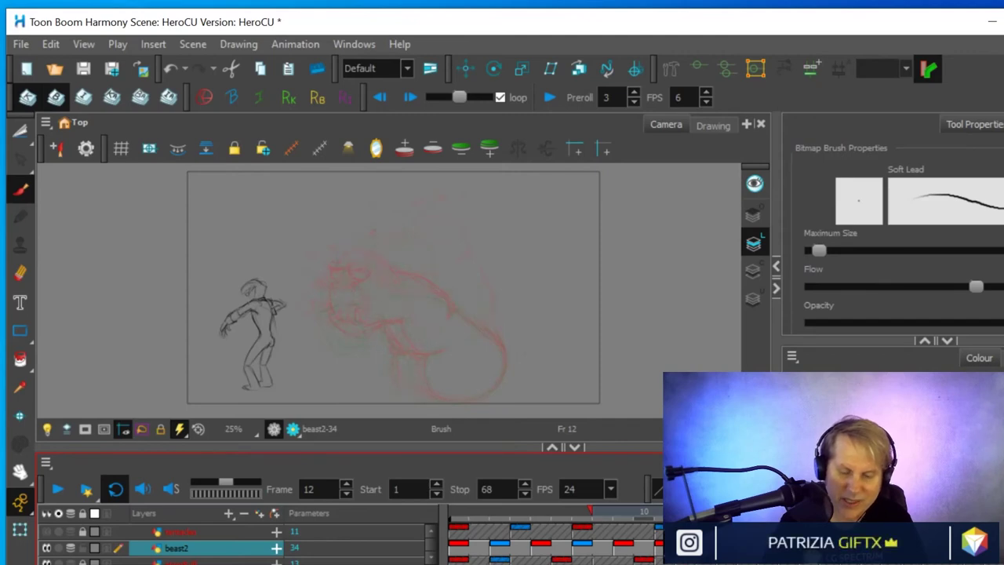
{"action": "left_click_drag", "start_coordinate": [594, 509], "coordinate": [652, 510]}
{"action": "scroll", "coordinate": [489, 271], "scroll_direction": "up", "scroll_amount": 2}
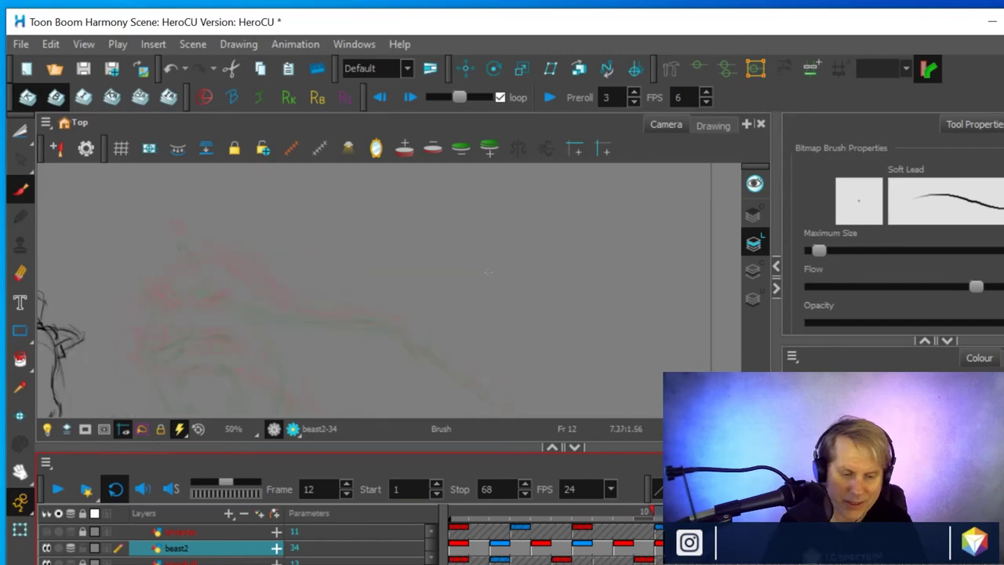
Sketch the beast's head outline and wide open mouth with corner teeth on frame 12, between the onion-skinned poses
{"action": "mouse_move", "coordinate": [459, 307]}
{"action": "left_mouse_down"}
{"action": "mouse_move", "coordinate": [558, 274]}
{"action": "mouse_move", "coordinate": [610, 231]}
{"action": "mouse_move", "coordinate": [567, 305]}
{"action": "left_mouse_up"}
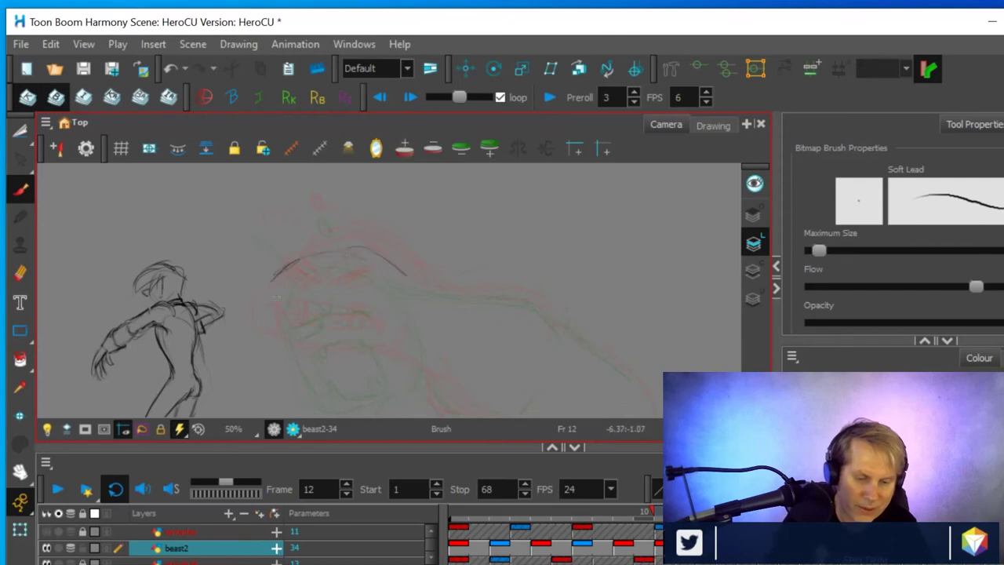
{"action": "left_click_drag", "start_coordinate": [272, 321], "coordinate": [265, 355]}
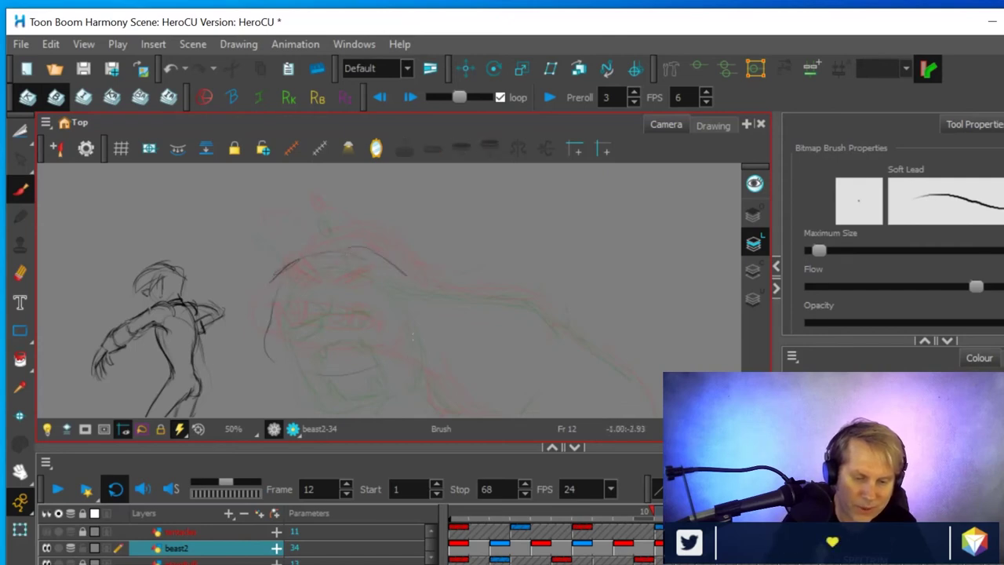
{"action": "left_click_drag", "start_coordinate": [415, 349], "coordinate": [325, 378]}
{"action": "mouse_move", "coordinate": [284, 315]}
{"action": "left_mouse_down"}
{"action": "mouse_move", "coordinate": [344, 310]}
{"action": "mouse_move", "coordinate": [379, 325]}
{"action": "left_mouse_up"}
{"action": "left_click_drag", "start_coordinate": [292, 333], "coordinate": [297, 358]}
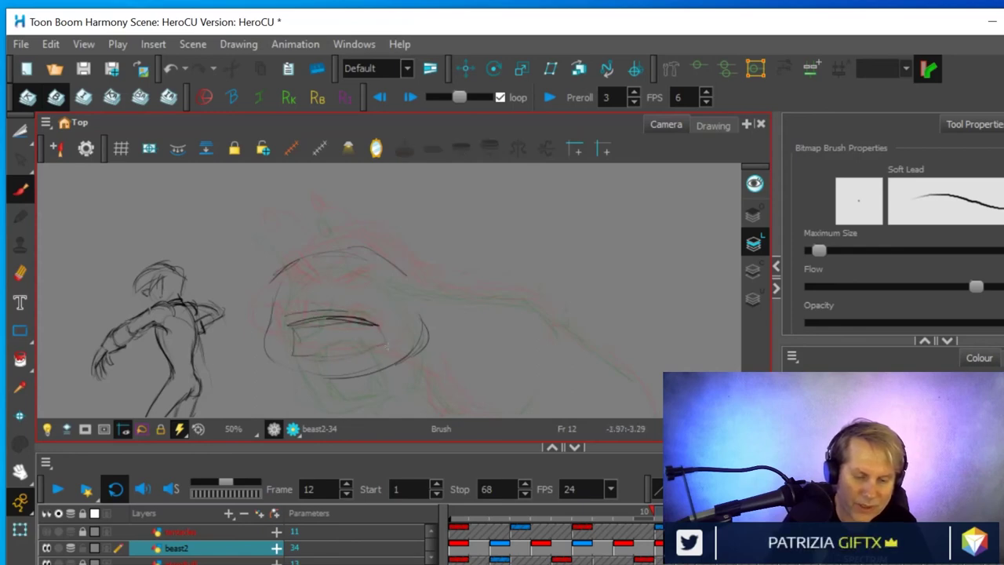
{"action": "left_click_drag", "start_coordinate": [305, 322], "coordinate": [298, 336]}
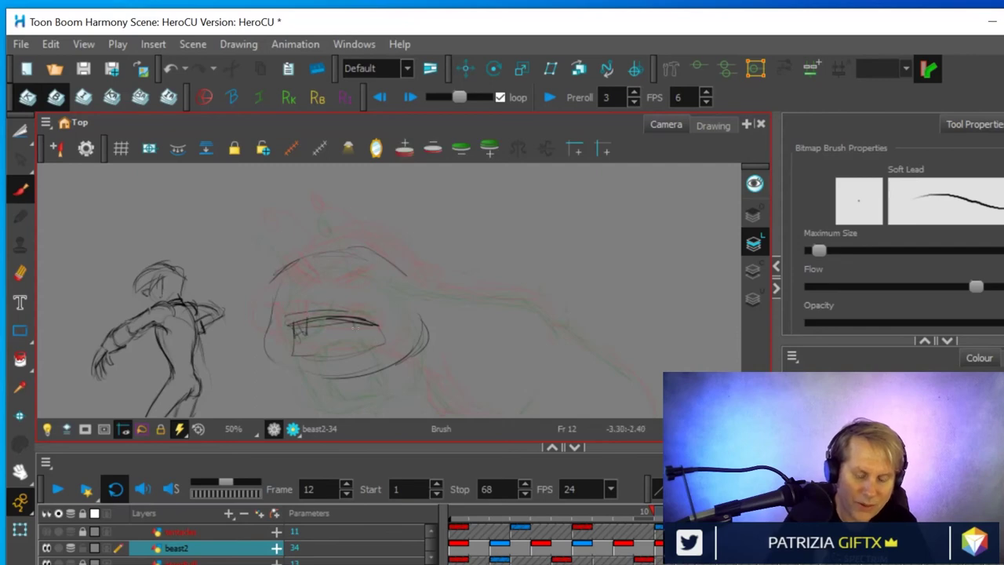
{"action": "mouse_move", "coordinate": [372, 339]}
{"action": "left_mouse_down"}
{"action": "mouse_move", "coordinate": [368, 351]}
{"action": "mouse_move", "coordinate": [378, 350]}
{"action": "left_mouse_up"}
{"action": "left_click_drag", "start_coordinate": [298, 359], "coordinate": [375, 353]}
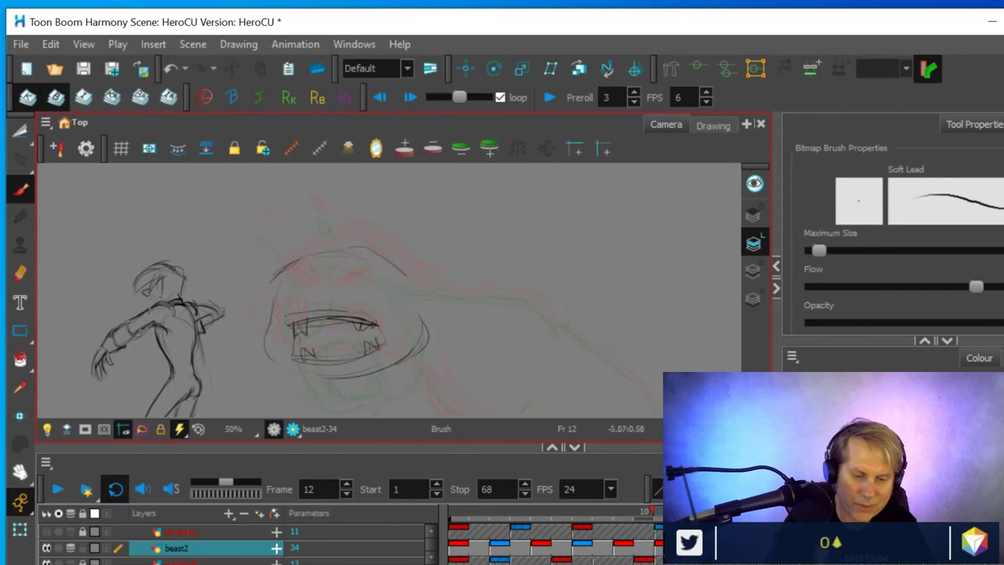
Sketch the beast's squinting eyes, brow crease and two antennae on the frame 12 drawing
{"action": "left_click_drag", "start_coordinate": [278, 283], "coordinate": [319, 292]}
{"action": "left_click_drag", "start_coordinate": [278, 294], "coordinate": [378, 284]}
{"action": "left_click_drag", "start_coordinate": [345, 292], "coordinate": [378, 291]}
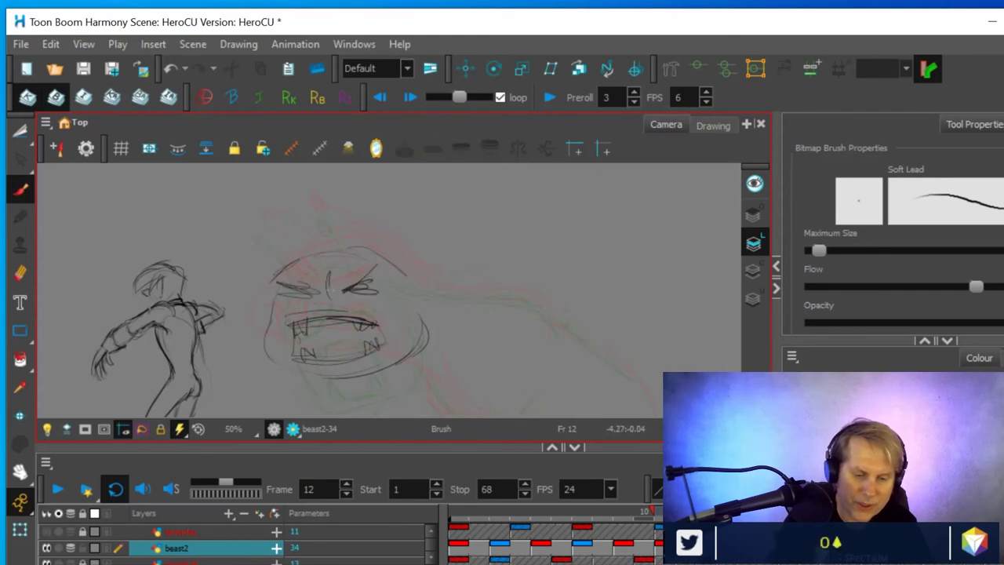
{"action": "left_click_drag", "start_coordinate": [276, 224], "coordinate": [272, 237]}
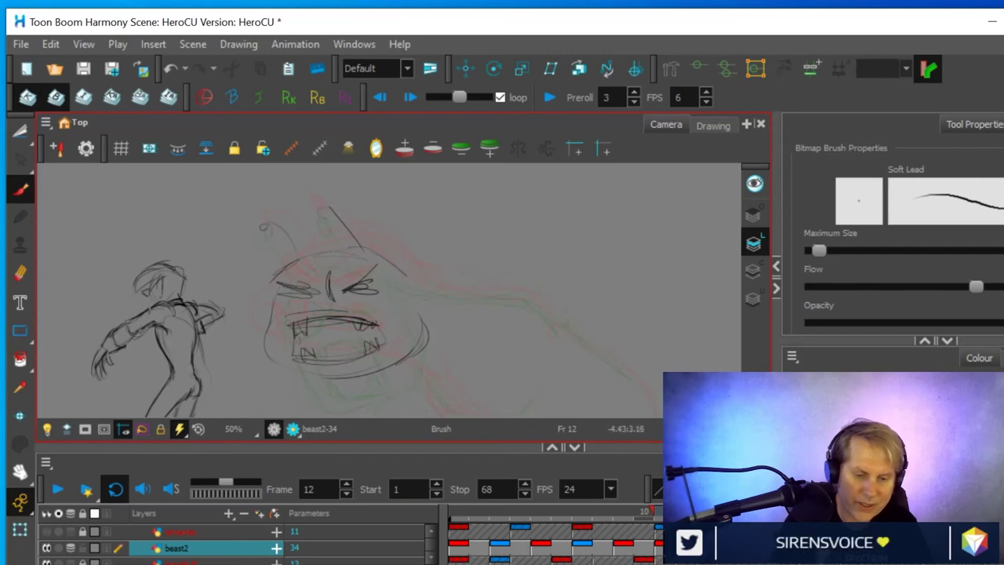
{"action": "left_click_drag", "start_coordinate": [320, 212], "coordinate": [330, 211]}
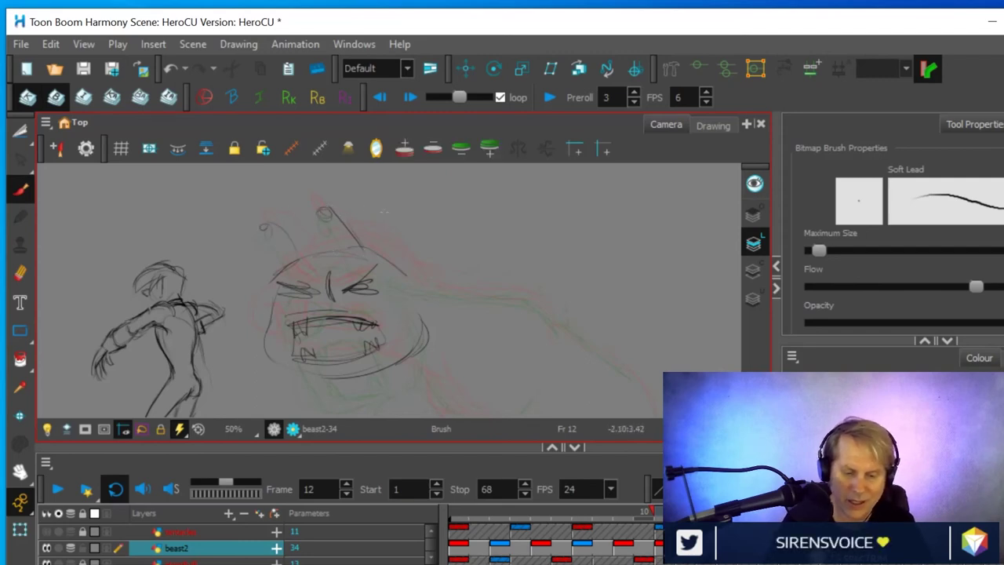
Sketch the beast's neck, back contour, rounded rear body and belly lines on the frame 12 drawing
{"action": "mouse_move", "coordinate": [523, 316]}
{"action": "left_mouse_down"}
{"action": "mouse_move", "coordinate": [531, 271]}
{"action": "mouse_move", "coordinate": [516, 232]}
{"action": "left_mouse_up"}
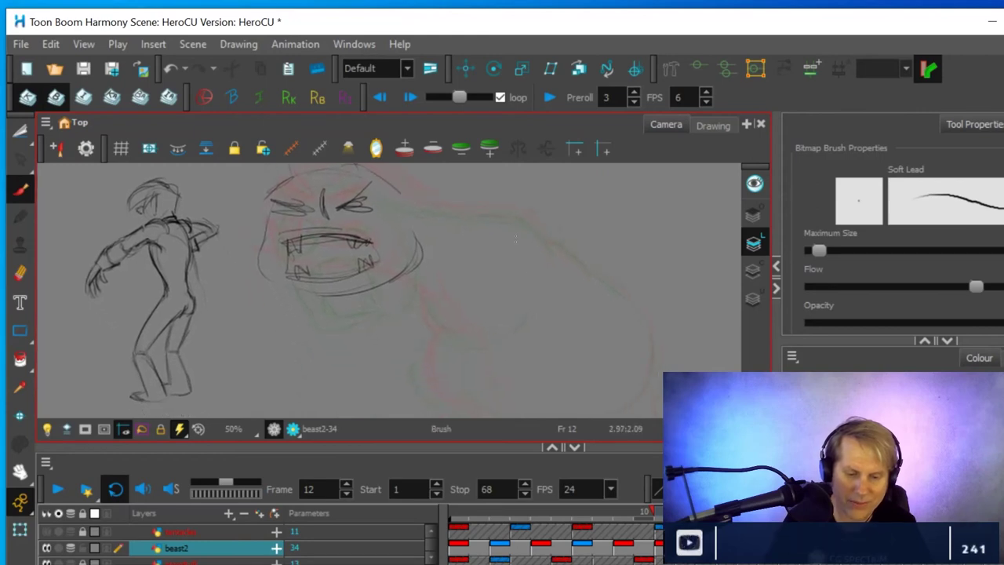
{"action": "left_click_drag", "start_coordinate": [467, 204], "coordinate": [504, 216]}
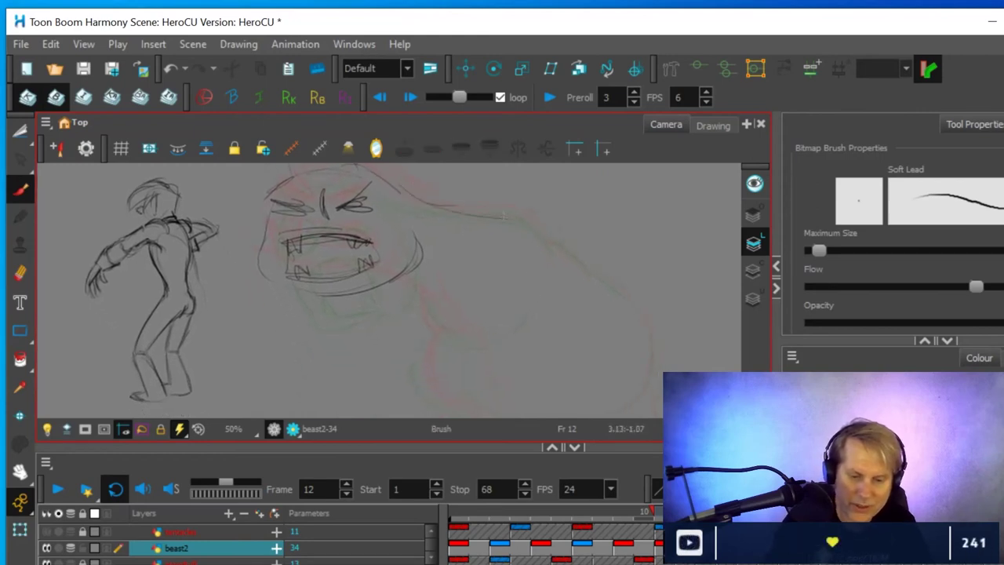
{"action": "left_click_drag", "start_coordinate": [552, 241], "coordinate": [553, 245]}
{"action": "mouse_move", "coordinate": [430, 203]}
{"action": "left_mouse_down"}
{"action": "mouse_move", "coordinate": [549, 229]}
{"action": "mouse_move", "coordinate": [588, 266]}
{"action": "mouse_move", "coordinate": [653, 357]}
{"action": "mouse_move", "coordinate": [628, 406]}
{"action": "left_mouse_up"}
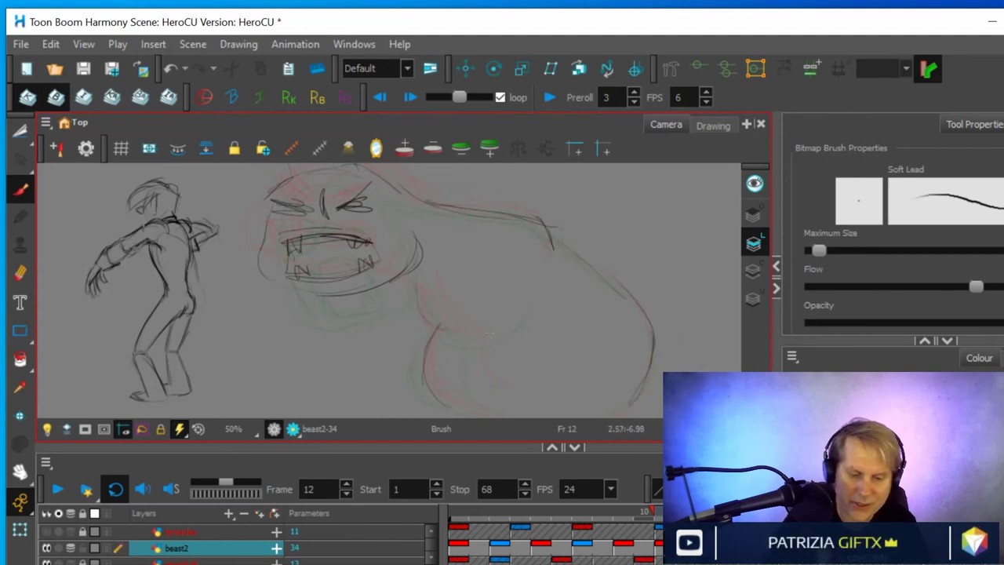
{"action": "mouse_move", "coordinate": [463, 318]}
{"action": "left_mouse_down"}
{"action": "mouse_move", "coordinate": [436, 282]}
{"action": "mouse_move", "coordinate": [464, 320]}
{"action": "left_mouse_up"}
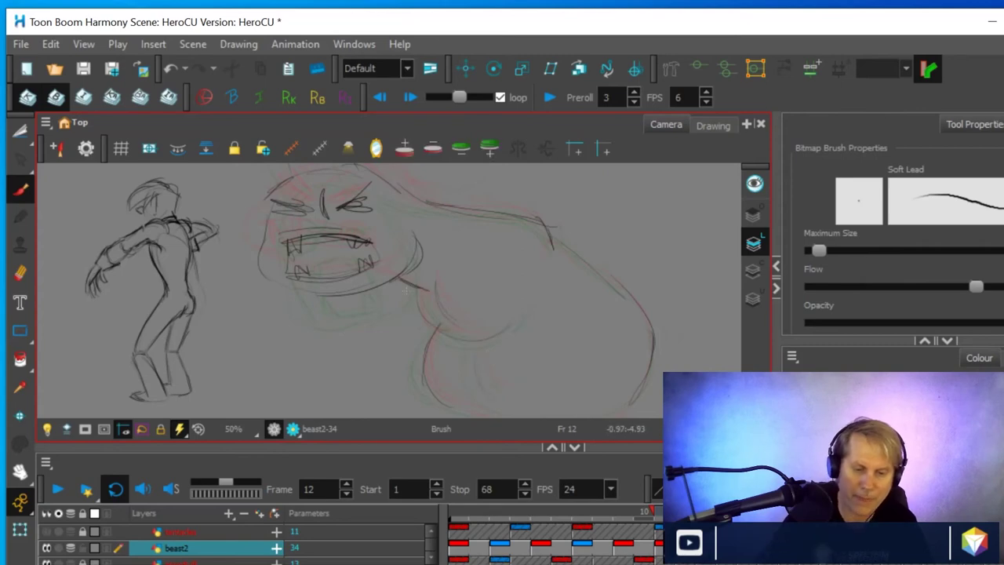
Flip back and forth between frames 11 and 14 to compare the new frame 12 beast drawing with its neighbours
{"action": "left_click", "coordinate": [664, 548]}
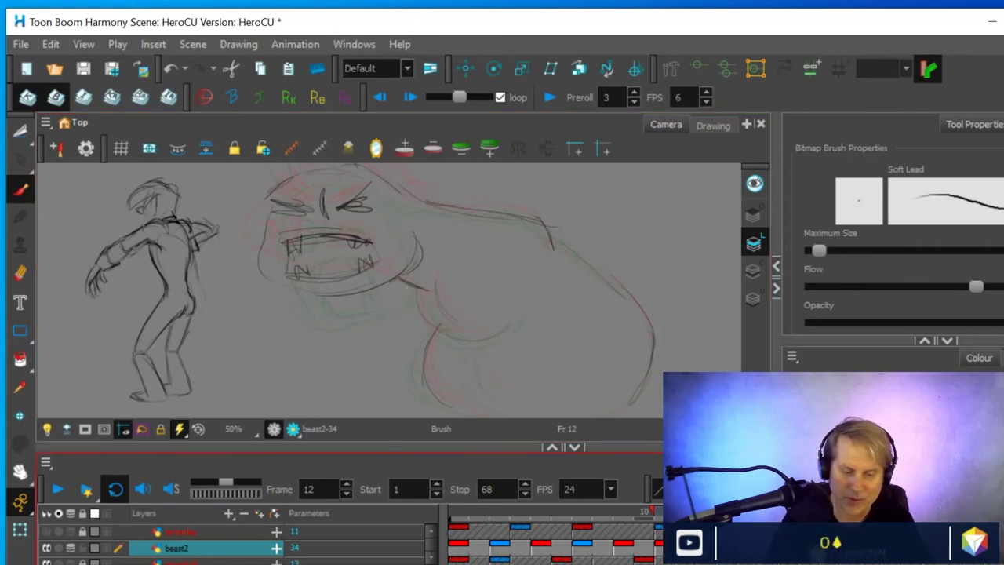
{"action": "key", "text": "comma"}
{"action": "key", "text": "period"}
{"action": "key", "text": "comma"}
{"action": "key", "text": "period"}
{"action": "key", "text": "comma"}
{"action": "key", "text": "period"}
{"action": "key", "text": "period"}
{"action": "key", "text": "comma"}
{"action": "key", "text": "comma"}
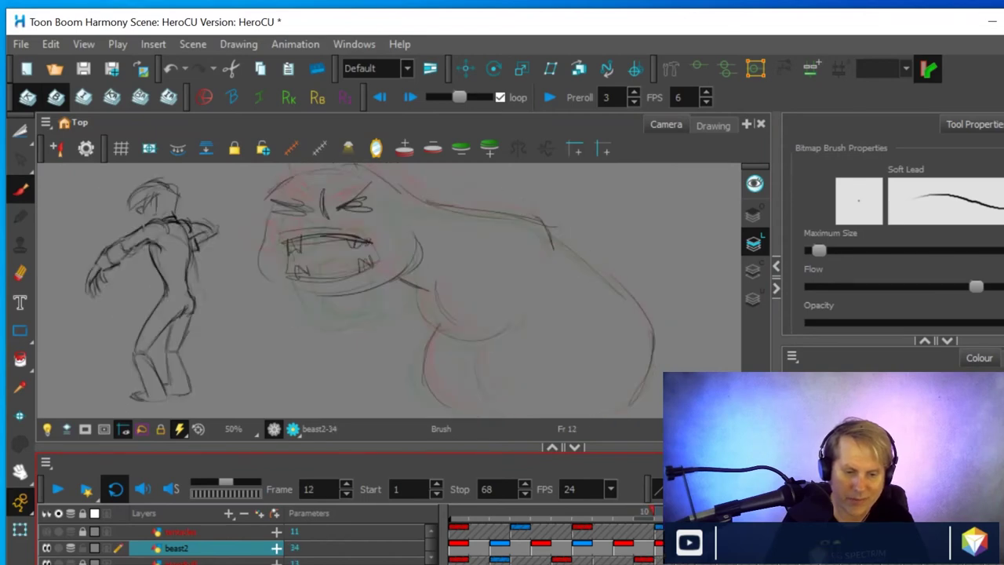
{"action": "key", "text": "period"}
{"action": "key", "text": "period"}
{"action": "key", "text": "comma"}
{"action": "key", "text": "comma"}
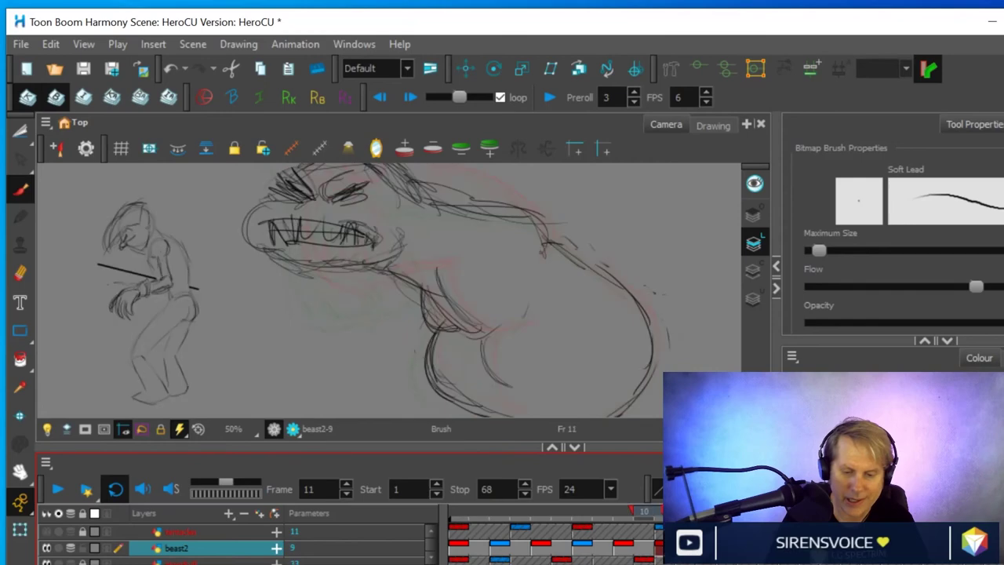
{"action": "key", "text": "period"}
{"action": "key", "text": "period"}
{"action": "key", "text": "period"}
{"action": "key", "text": "period"}
{"action": "key", "text": "comma"}
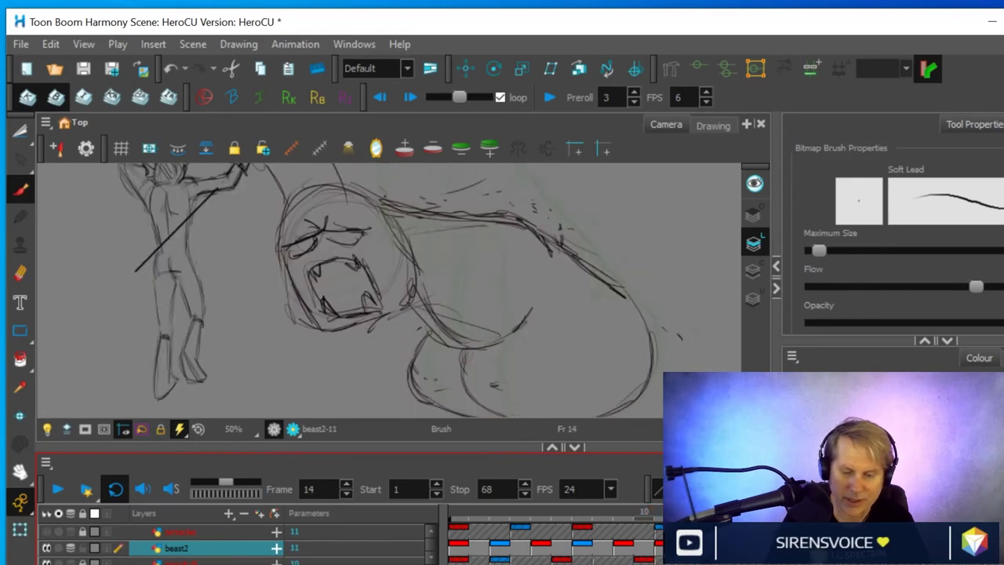
Compare the beast poses on frames 14 and 15, returning to frame 14
{"action": "scroll", "coordinate": [558, 265], "scroll_direction": "down", "scroll_amount": 1}
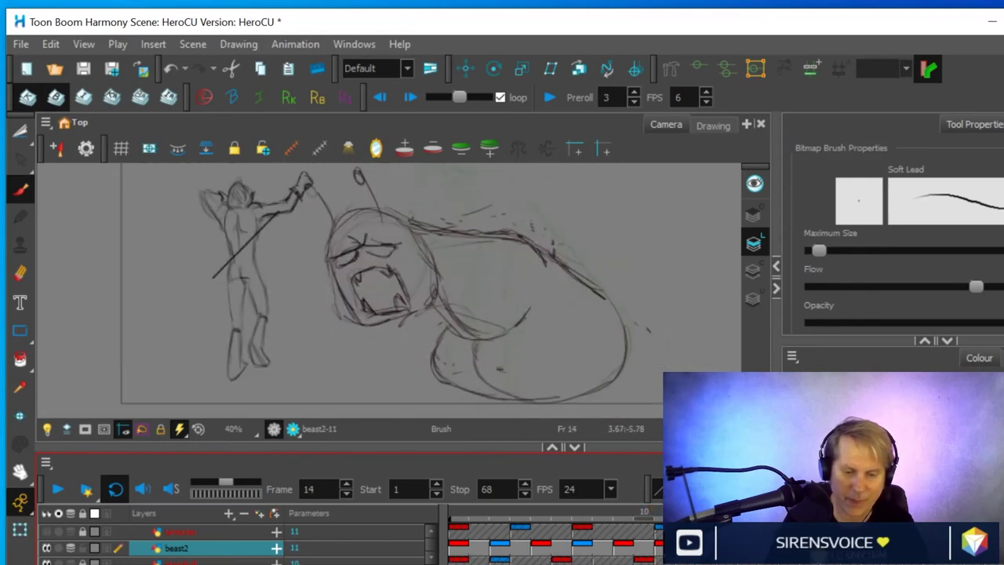
{"action": "key", "text": "space"}
{"action": "mouse_move", "coordinate": [558, 264]}
{"action": "left_mouse_down"}
{"action": "mouse_move", "coordinate": [500, 311]}
{"action": "mouse_move", "coordinate": [496, 304]}
{"action": "left_mouse_up"}
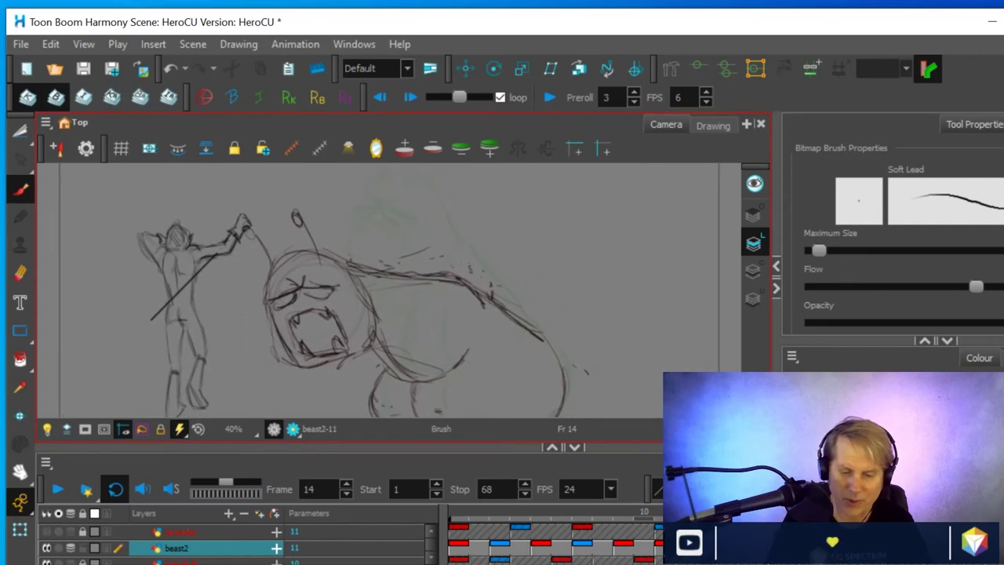
{"action": "key", "text": "."}
{"action": "key", "text": "."}
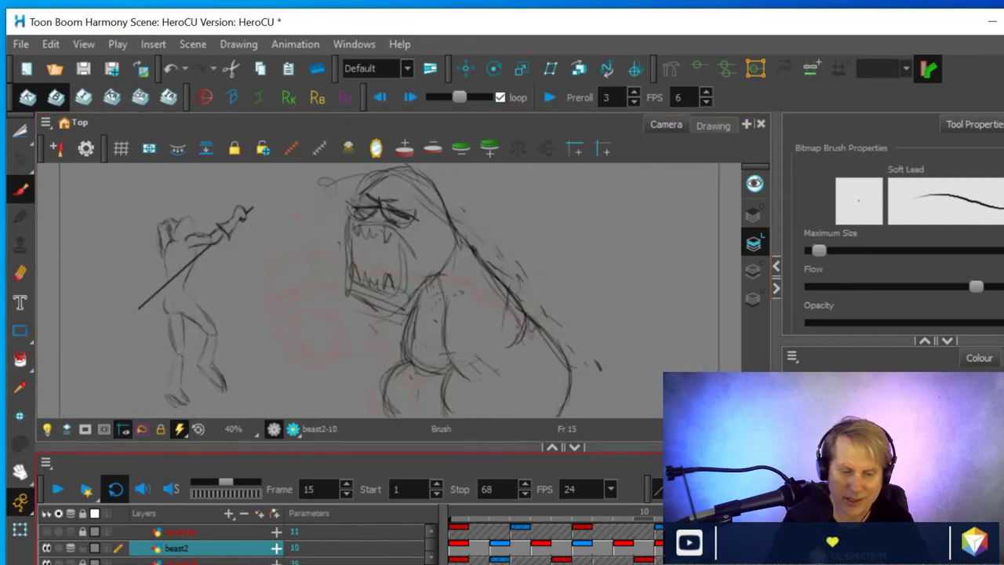
{"action": "key", "text": "."}
{"action": "key", "text": "."}
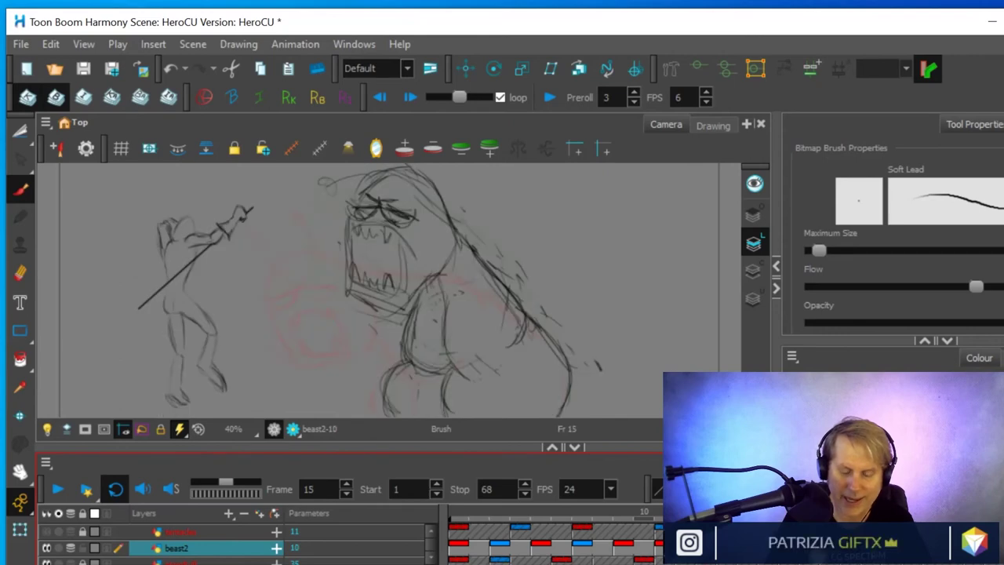
{"action": "key", "text": "comma"}
{"action": "key", "text": "comma"}
{"action": "key", "text": "period"}
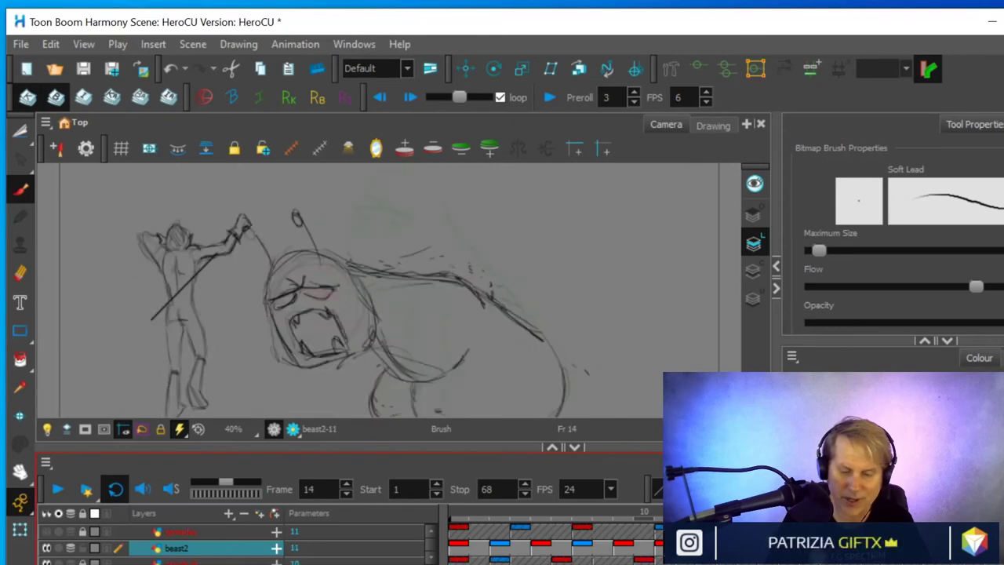
Create an empty drawing for the beast at frame 14 on the beast2 layer
{"action": "right_click", "coordinate": [723, 548]}
{"action": "mouse_move", "coordinate": [782, 350]}
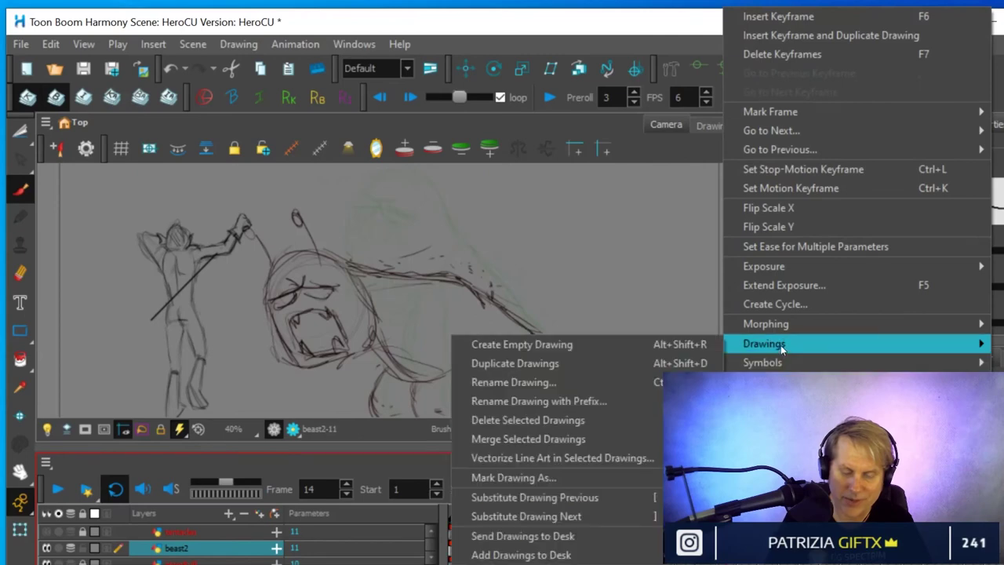
{"action": "left_click", "coordinate": [564, 346]}
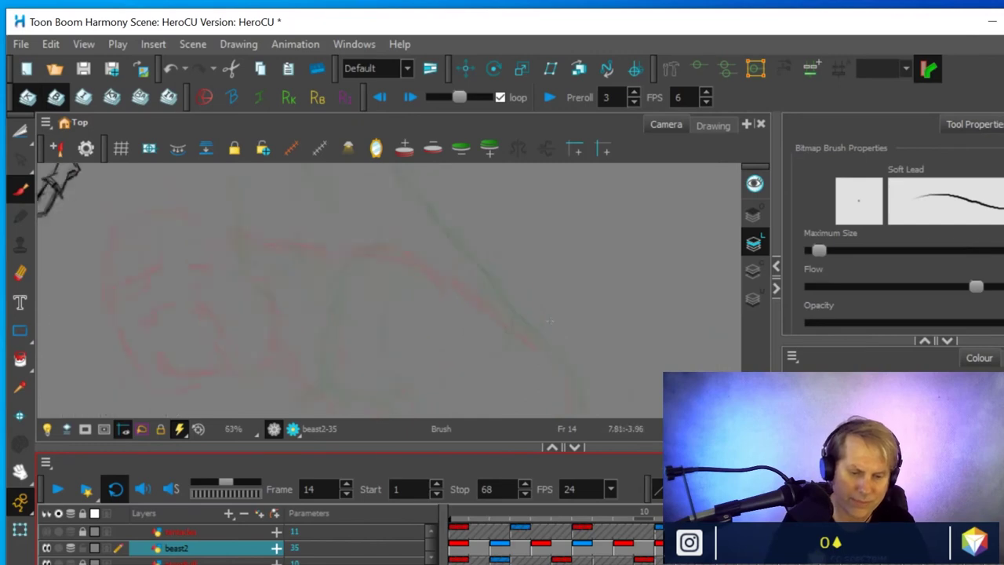
Sketch the beast's tilted head with its slanted eyes and open, angular mouth on the frame 14 drawing
{"action": "left_click_drag", "start_coordinate": [605, 278], "coordinate": [638, 336]}
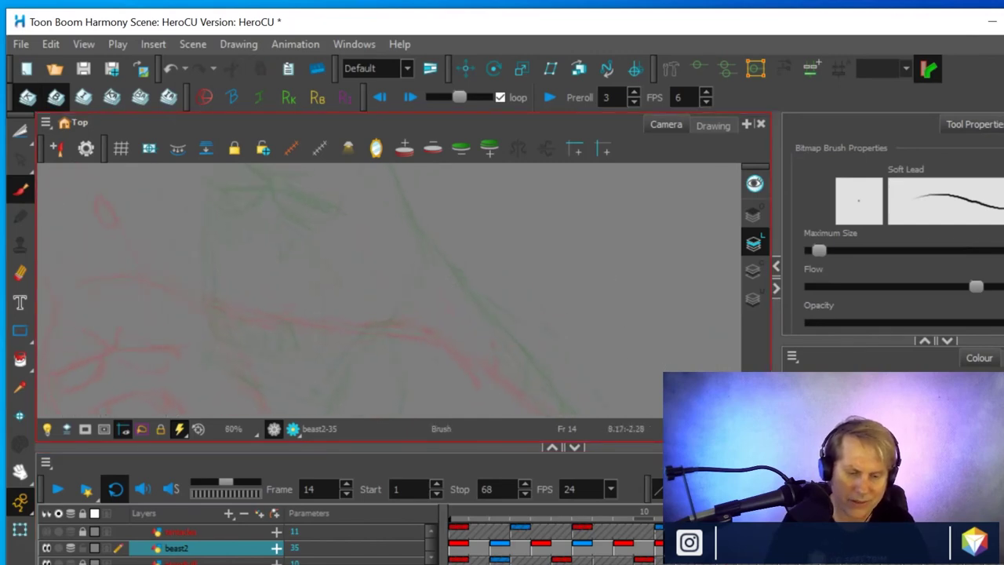
{"action": "left_click_drag", "start_coordinate": [605, 446], "coordinate": [605, 480]}
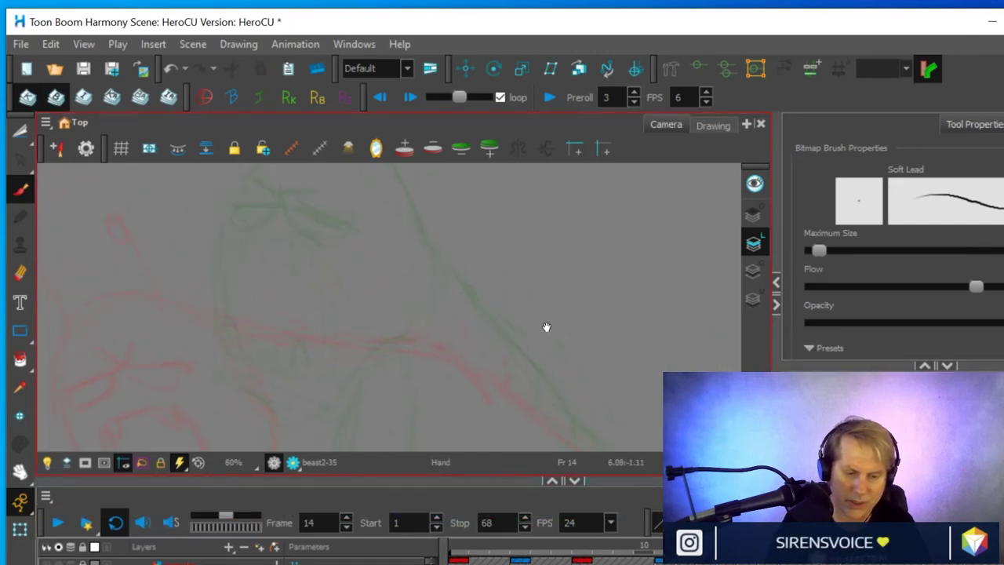
{"action": "mouse_move", "coordinate": [528, 328]}
{"action": "left_mouse_down"}
{"action": "mouse_move", "coordinate": [556, 303]}
{"action": "mouse_move", "coordinate": [555, 285]}
{"action": "left_mouse_up"}
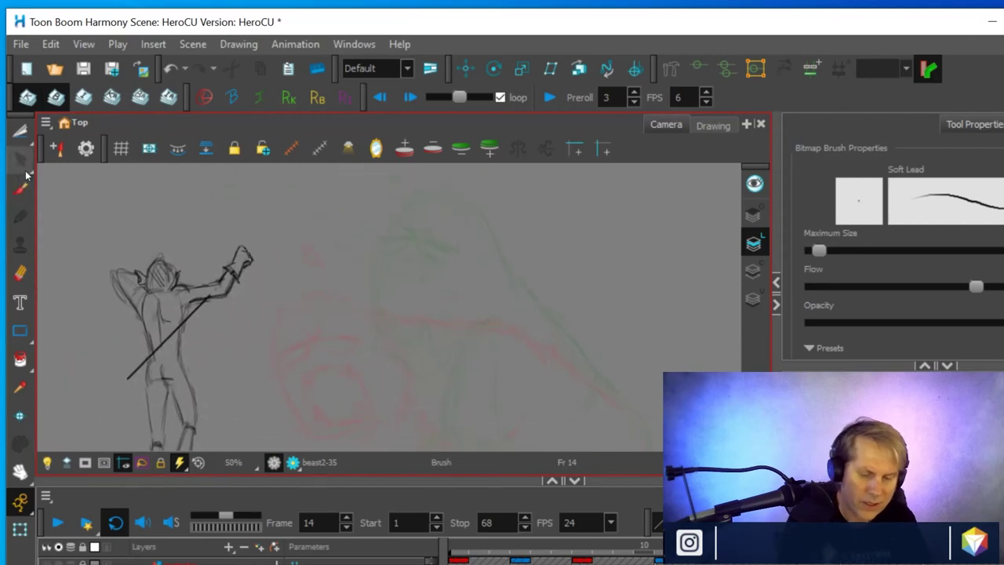
{"action": "mouse_move", "coordinate": [336, 260]}
{"action": "left_mouse_down"}
{"action": "mouse_move", "coordinate": [386, 220]}
{"action": "mouse_move", "coordinate": [329, 298]}
{"action": "left_mouse_up"}
{"action": "mouse_move", "coordinate": [393, 220]}
{"action": "left_mouse_down"}
{"action": "mouse_move", "coordinate": [443, 258]}
{"action": "mouse_move", "coordinate": [456, 325]}
{"action": "mouse_move", "coordinate": [385, 395]}
{"action": "left_mouse_up"}
{"action": "left_click_drag", "start_coordinate": [352, 343], "coordinate": [368, 378]}
{"action": "mouse_move", "coordinate": [353, 343]}
{"action": "left_mouse_down"}
{"action": "mouse_move", "coordinate": [384, 317]}
{"action": "mouse_move", "coordinate": [424, 308]}
{"action": "left_mouse_up"}
{"action": "mouse_move", "coordinate": [416, 309]}
{"action": "left_mouse_down"}
{"action": "mouse_move", "coordinate": [427, 339]}
{"action": "mouse_move", "coordinate": [370, 380]}
{"action": "left_mouse_up"}
{"action": "mouse_move", "coordinate": [354, 346]}
{"action": "left_mouse_down"}
{"action": "mouse_move", "coordinate": [417, 304]}
{"action": "mouse_move", "coordinate": [429, 342]}
{"action": "left_mouse_up"}
{"action": "left_click_drag", "start_coordinate": [333, 295], "coordinate": [388, 266]}
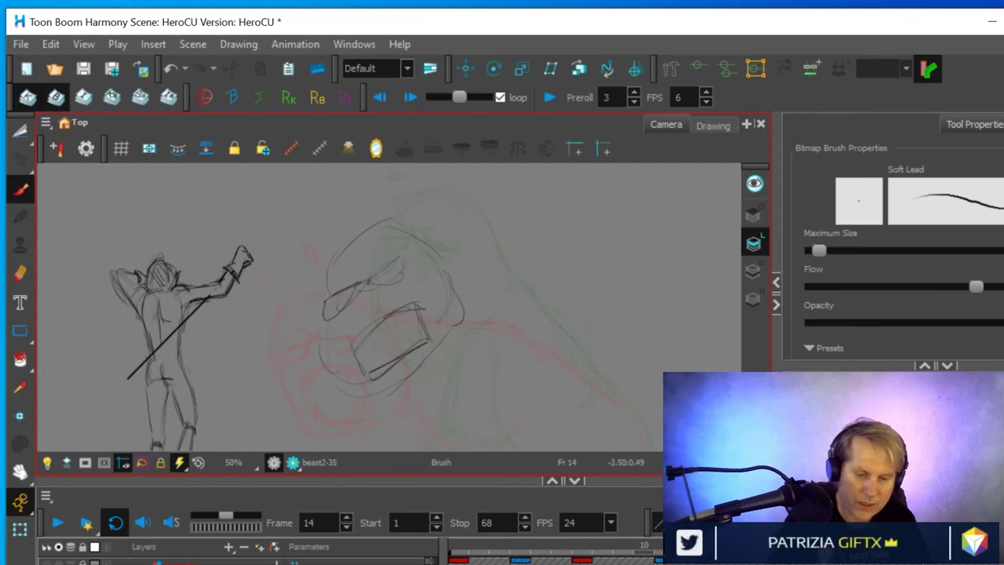
{"action": "left_click_drag", "start_coordinate": [358, 283], "coordinate": [399, 257]}
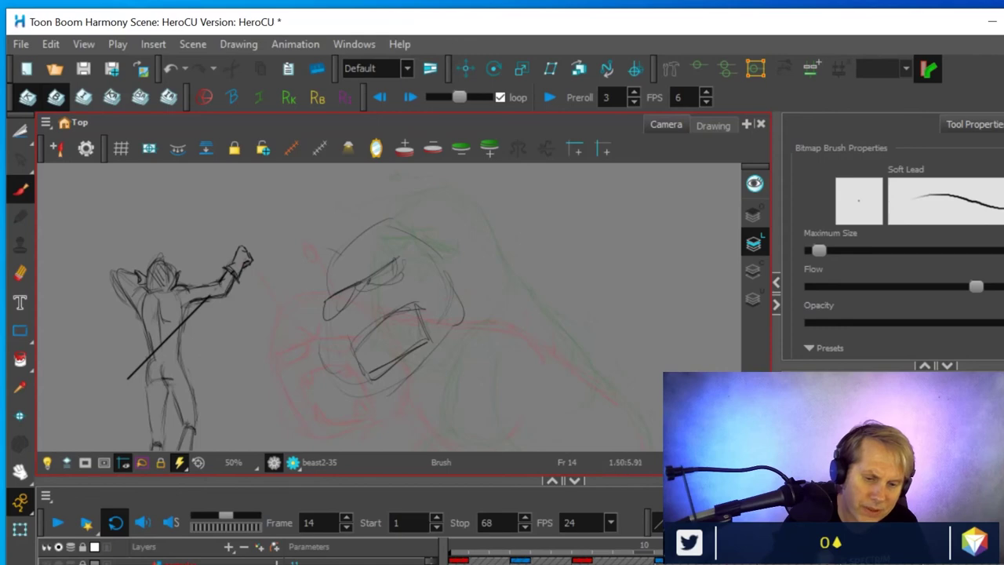
Add two antennae to the beast's head, firm up the face contour and brow, and draw teeth in the mouth
{"action": "left_click_drag", "start_coordinate": [287, 237], "coordinate": [343, 248]}
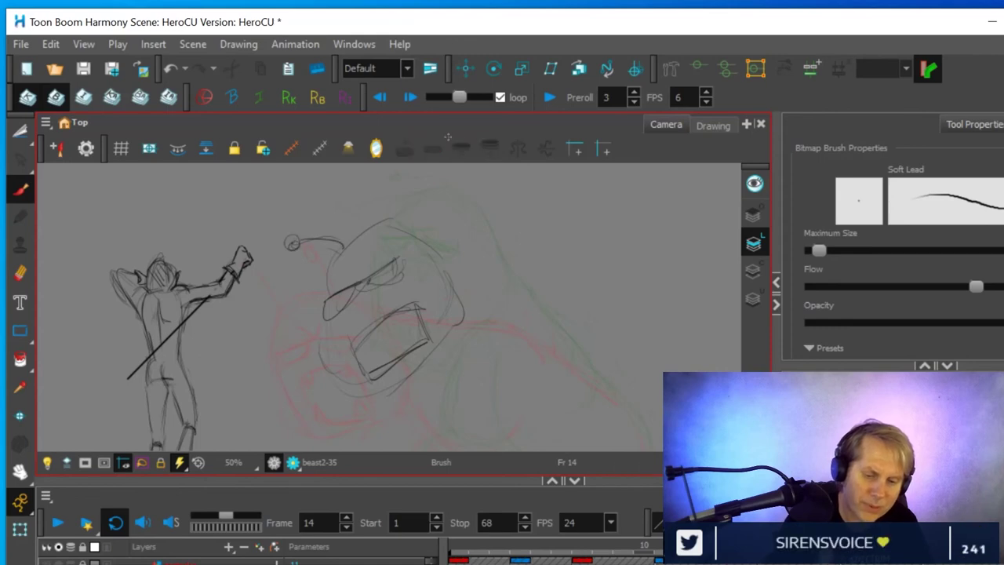
{"action": "left_click_drag", "start_coordinate": [352, 210], "coordinate": [321, 220]}
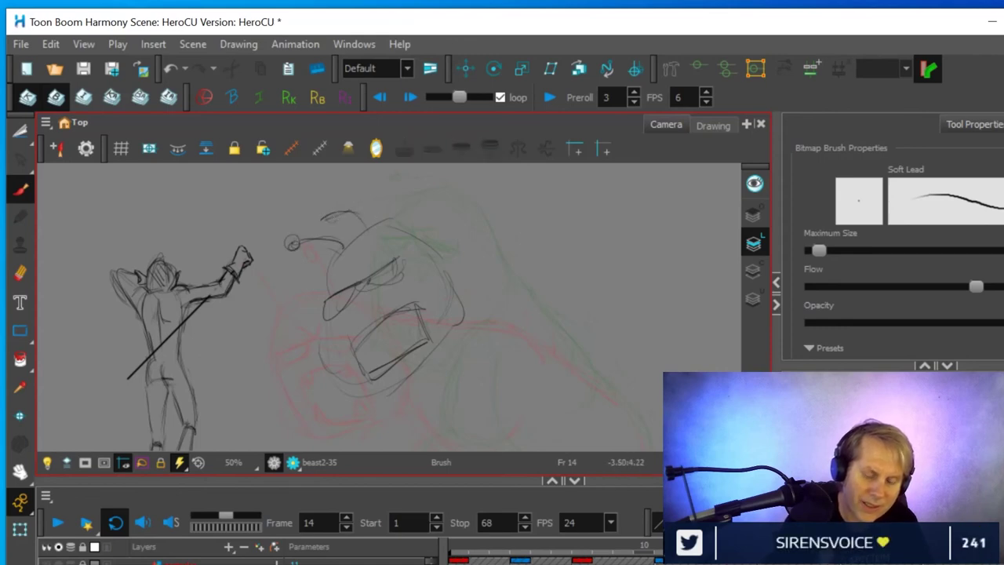
{"action": "mouse_move", "coordinate": [334, 262]}
{"action": "left_mouse_down"}
{"action": "mouse_move", "coordinate": [320, 325]}
{"action": "mouse_move", "coordinate": [366, 391]}
{"action": "left_mouse_up"}
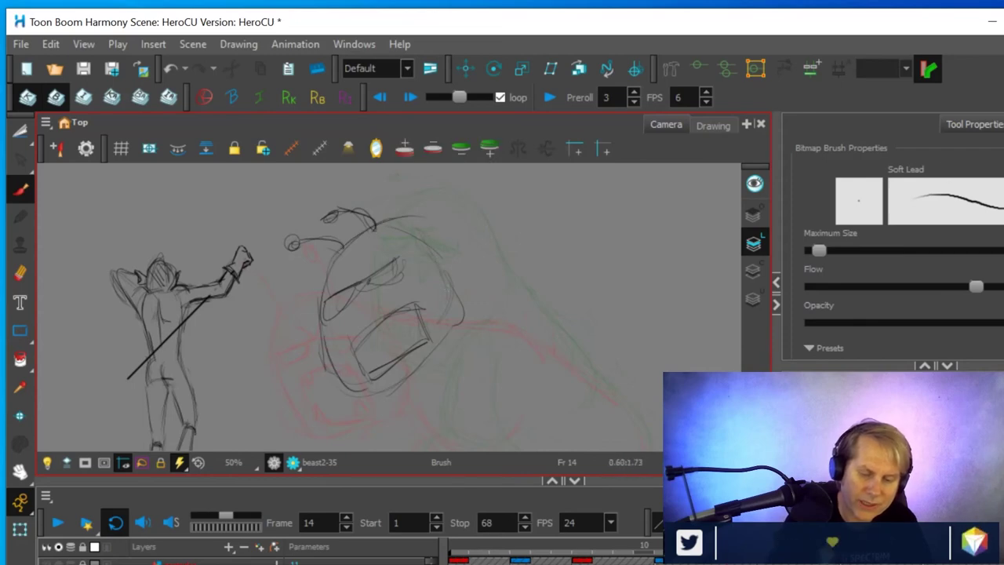
{"action": "left_click_drag", "start_coordinate": [326, 311], "coordinate": [362, 277]}
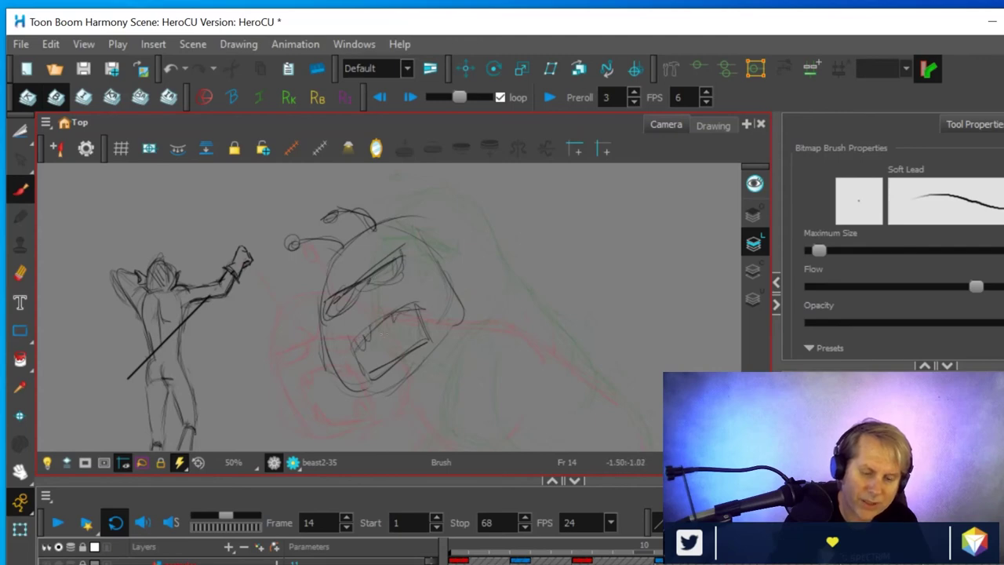
Sketch the beast's back contour from the neck to the rounded rear, with fold lines at the shoulder hump, on frame 14
{"action": "left_click_drag", "start_coordinate": [505, 362], "coordinate": [495, 301]}
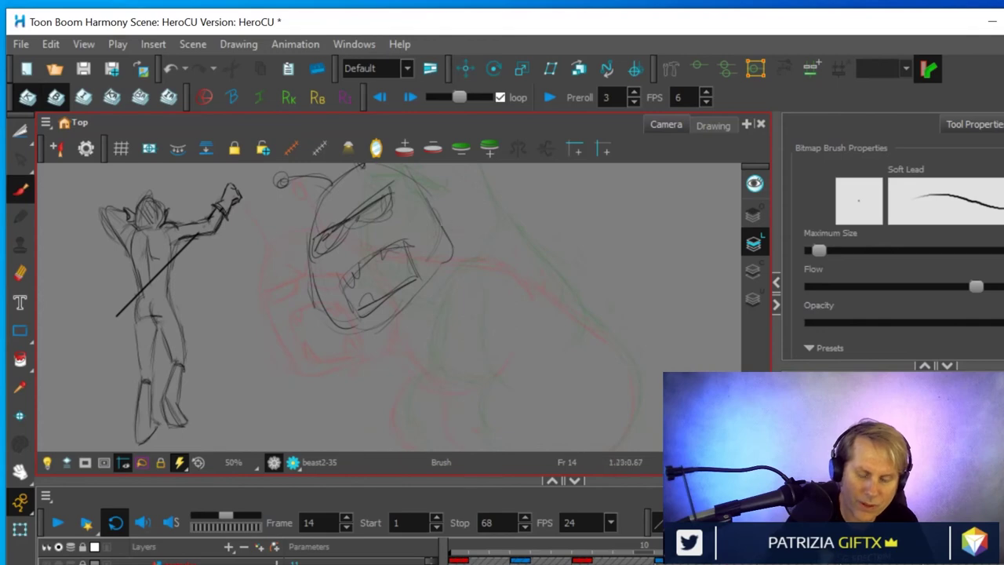
{"action": "mouse_move", "coordinate": [454, 253]}
{"action": "left_mouse_down"}
{"action": "mouse_move", "coordinate": [550, 291]}
{"action": "mouse_move", "coordinate": [609, 333]}
{"action": "mouse_move", "coordinate": [634, 369]}
{"action": "mouse_move", "coordinate": [638, 404]}
{"action": "left_mouse_up"}
{"action": "left_click_drag", "start_coordinate": [552, 292], "coordinate": [557, 327]}
{"action": "left_click_drag", "start_coordinate": [530, 262], "coordinate": [556, 295]}
{"action": "left_click_drag", "start_coordinate": [488, 251], "coordinate": [542, 284]}
{"action": "left_click_drag", "start_coordinate": [473, 243], "coordinate": [533, 274]}
{"action": "left_click_drag", "start_coordinate": [552, 283], "coordinate": [561, 331]}
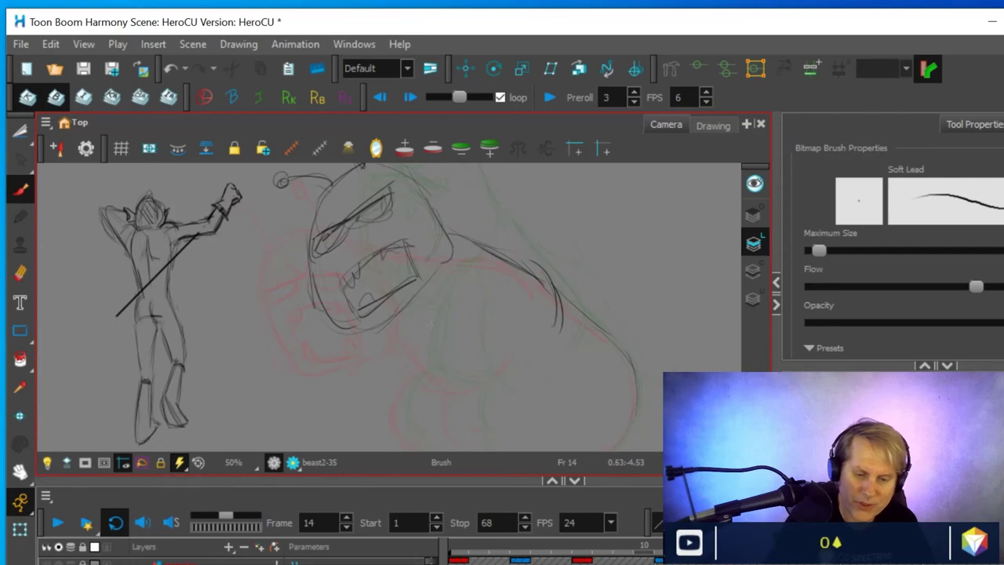
Sketch the beast's chest curve below the head and the belly lines of its lower body
{"action": "mouse_move", "coordinate": [460, 388]}
{"action": "left_mouse_down"}
{"action": "mouse_move", "coordinate": [411, 317]}
{"action": "mouse_move", "coordinate": [420, 302]}
{"action": "left_mouse_up"}
{"action": "mouse_move", "coordinate": [418, 448]}
{"action": "left_mouse_down"}
{"action": "mouse_move", "coordinate": [421, 377]}
{"action": "mouse_move", "coordinate": [406, 437]}
{"action": "left_mouse_up"}
{"action": "left_click_drag", "start_coordinate": [463, 395], "coordinate": [479, 447]}
{"action": "left_click_drag", "start_coordinate": [469, 384], "coordinate": [461, 425]}
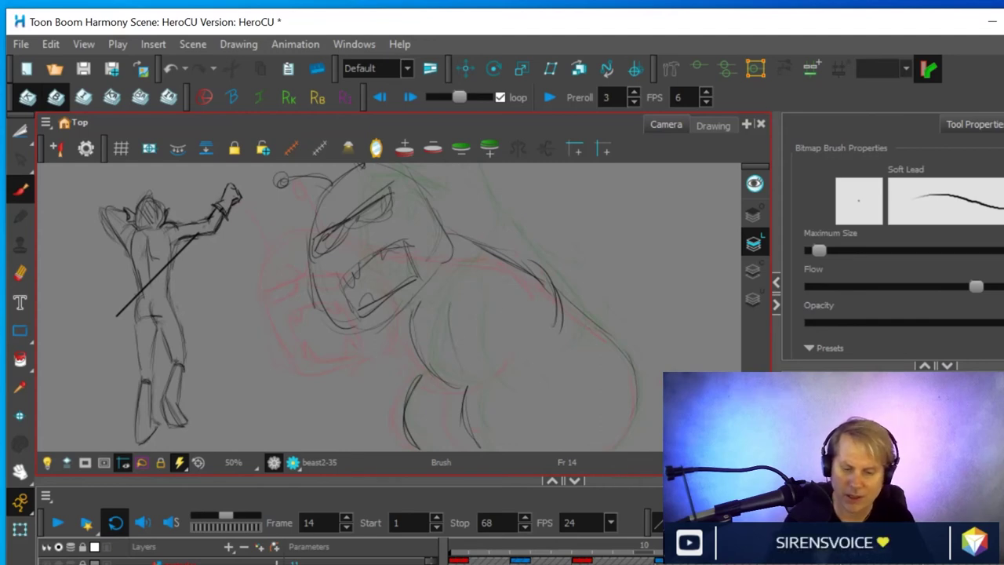
Flip through the drawings around frame 14 to compare the new beast pose with its neighbours, returning to frame 14
{"action": "key", "text": "comma"}
{"action": "key", "text": "period"}
{"action": "key", "text": "period"}
{"action": "key", "text": "period"}
{"action": "key", "text": "comma"}
{"action": "key", "text": "comma"}
{"action": "key", "text": "comma"}
{"action": "key", "text": "period"}
{"action": "key", "text": "period"}
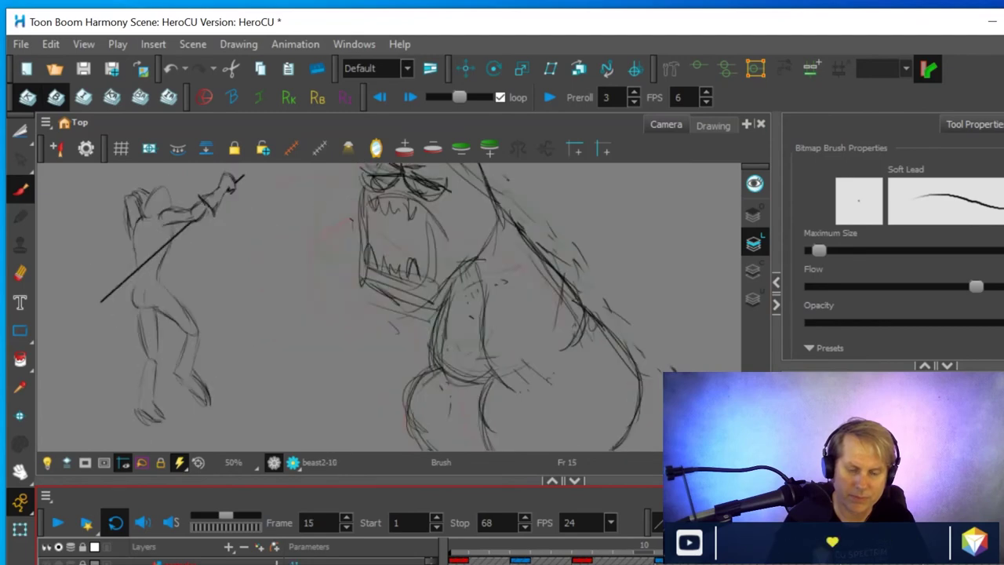
{"action": "key", "text": "comma"}
{"action": "key", "text": "comma"}
{"action": "key", "text": "period"}
Erase the lower part of the beast's mouth and redraw it with bottom teeth, a flatter lower jaw and a cheek line
{"action": "key", "text": "alt+e"}
{"action": "left_click_drag", "start_coordinate": [371, 301], "coordinate": [412, 282]}
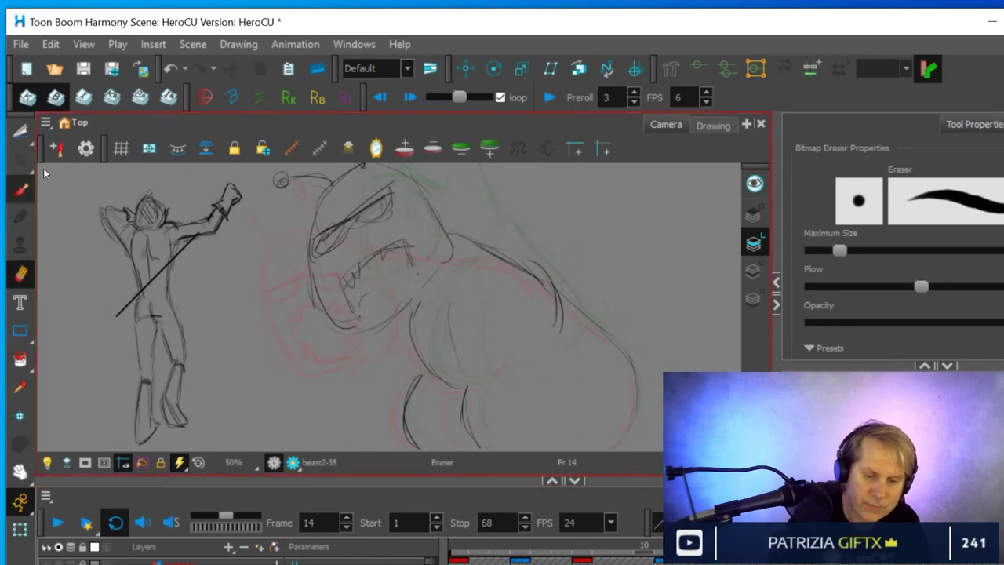
{"action": "key", "text": "alt+b"}
{"action": "left_click_drag", "start_coordinate": [409, 269], "coordinate": [414, 304]}
{"action": "left_click_drag", "start_coordinate": [353, 318], "coordinate": [411, 304]}
{"action": "mouse_move", "coordinate": [407, 259]}
{"action": "left_mouse_down"}
{"action": "mouse_move", "coordinate": [333, 338]}
{"action": "mouse_move", "coordinate": [364, 324]}
{"action": "mouse_move", "coordinate": [343, 349]}
{"action": "mouse_move", "coordinate": [403, 344]}
{"action": "mouse_move", "coordinate": [357, 328]}
{"action": "left_mouse_up"}
{"action": "mouse_move", "coordinate": [399, 297]}
{"action": "left_mouse_down"}
{"action": "mouse_move", "coordinate": [410, 299]}
{"action": "mouse_move", "coordinate": [396, 303]}
{"action": "left_mouse_up"}
{"action": "left_click_drag", "start_coordinate": [392, 298], "coordinate": [369, 309]}
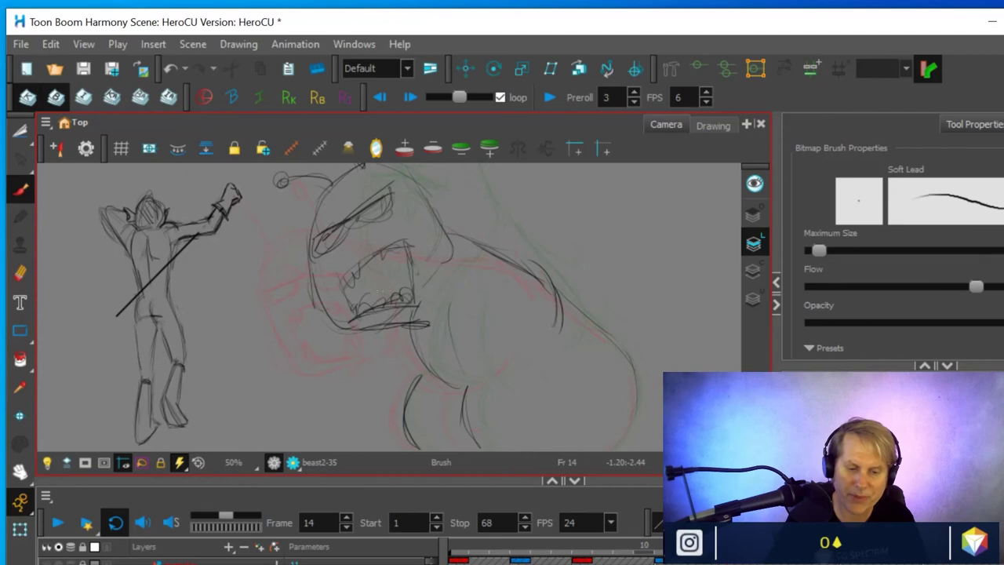
{"action": "left_click_drag", "start_coordinate": [449, 259], "coordinate": [428, 313]}
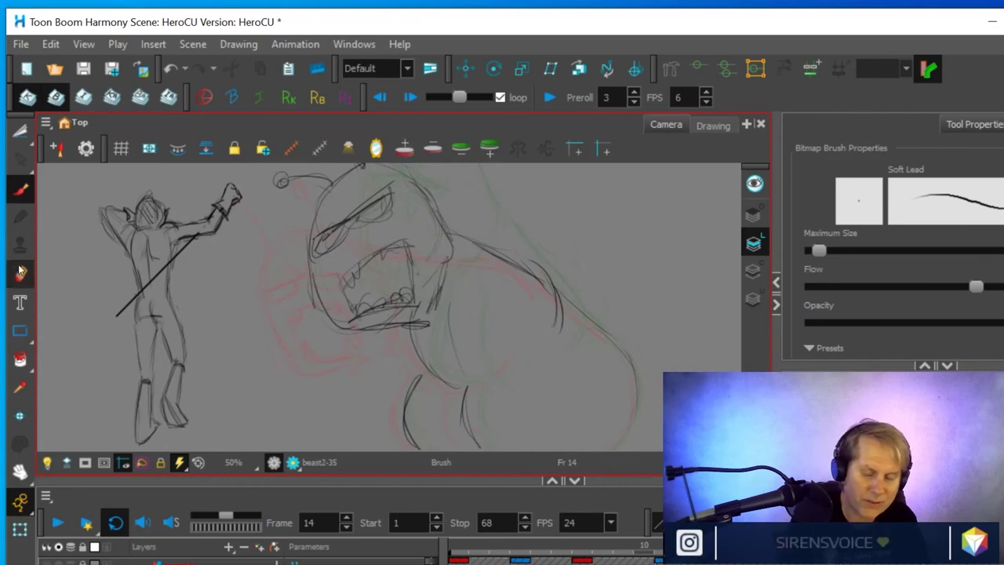
Erase the beast's mouth on frame 14 and redraw it as a wider, more level open mouth with teeth
{"action": "key", "text": "alt+e"}
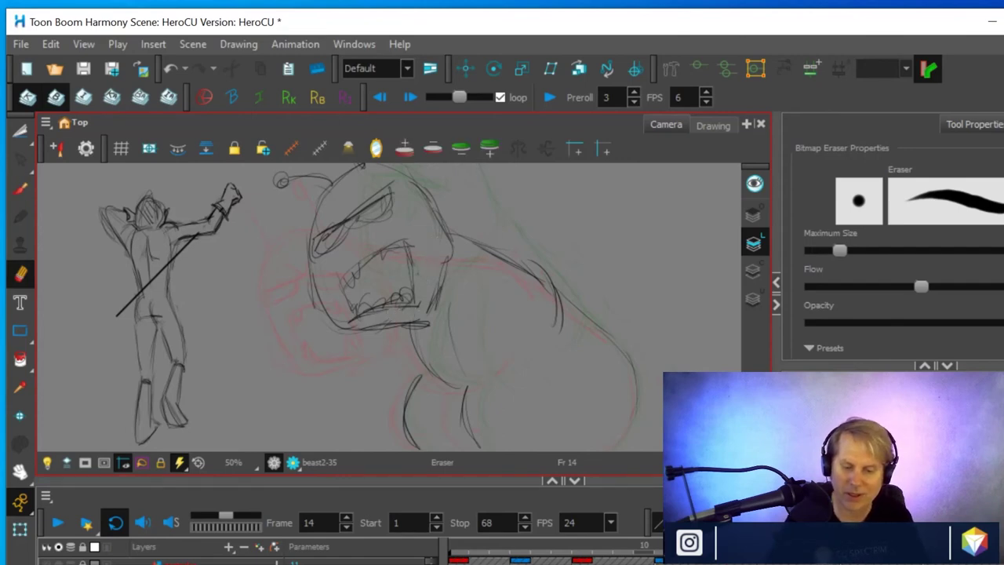
{"action": "key", "text": "."}
{"action": "key", "text": "."}
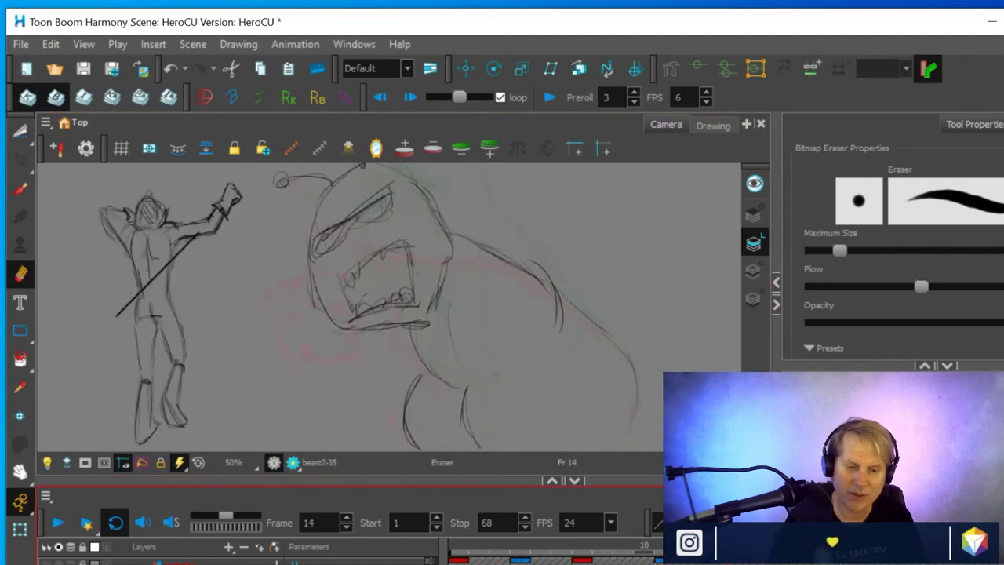
{"action": "key", "text": "."}
{"action": "key", "text": "."}
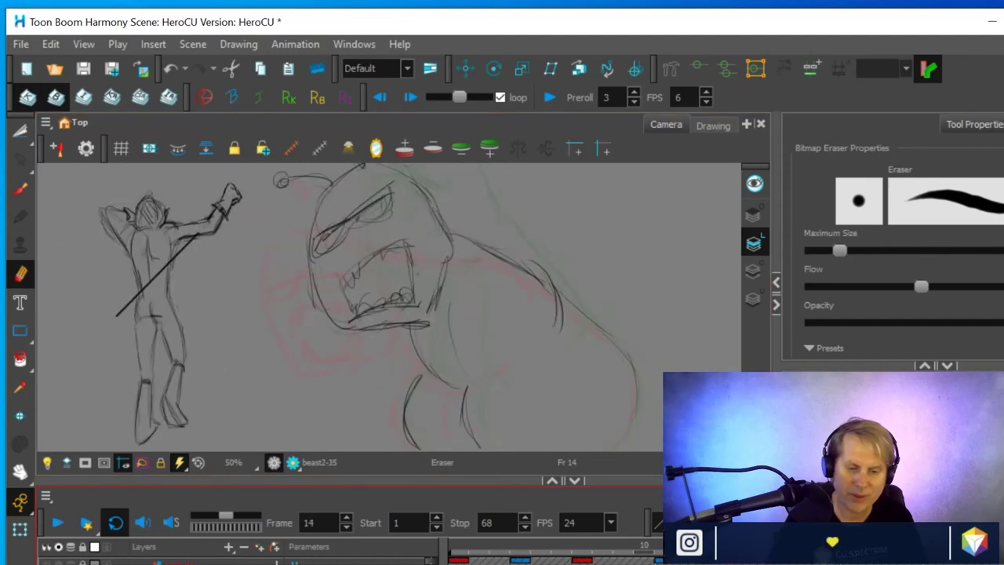
{"action": "mouse_move", "coordinate": [359, 270]}
{"action": "left_mouse_down"}
{"action": "mouse_move", "coordinate": [401, 247]}
{"action": "mouse_move", "coordinate": [398, 265]}
{"action": "mouse_move", "coordinate": [359, 285]}
{"action": "mouse_move", "coordinate": [369, 310]}
{"action": "left_mouse_up"}
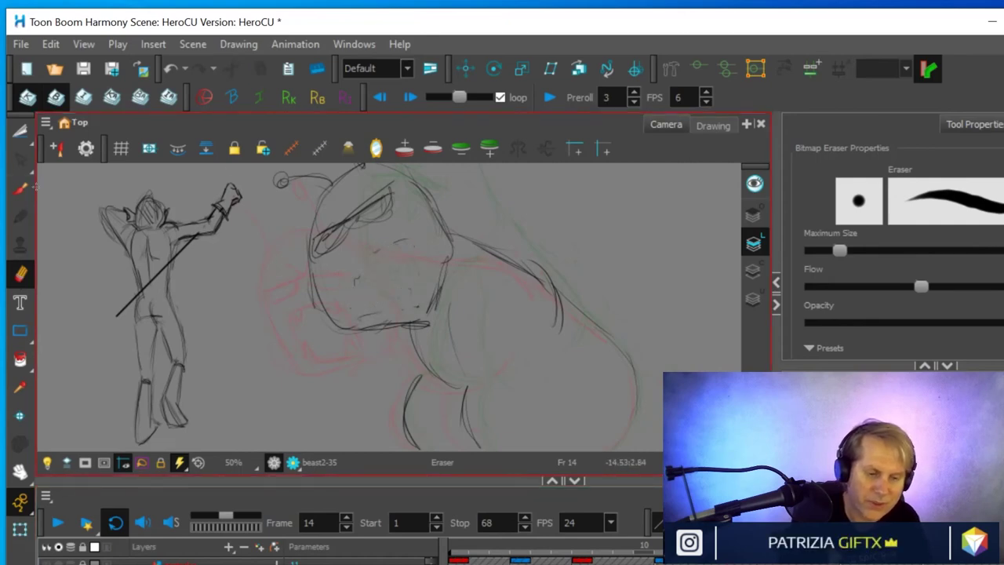
{"action": "key", "text": "alt+b"}
{"action": "mouse_move", "coordinate": [350, 254]}
{"action": "left_mouse_down"}
{"action": "mouse_move", "coordinate": [325, 261]}
{"action": "mouse_move", "coordinate": [347, 267]}
{"action": "mouse_move", "coordinate": [340, 301]}
{"action": "left_mouse_up"}
{"action": "left_click_drag", "start_coordinate": [345, 280], "coordinate": [348, 305]}
{"action": "mouse_move", "coordinate": [403, 253]}
{"action": "left_mouse_down"}
{"action": "mouse_move", "coordinate": [417, 300]}
{"action": "mouse_move", "coordinate": [350, 307]}
{"action": "mouse_move", "coordinate": [424, 301]}
{"action": "left_mouse_up"}
{"action": "left_click_drag", "start_coordinate": [355, 292], "coordinate": [359, 309]}
{"action": "left_click_drag", "start_coordinate": [422, 284], "coordinate": [394, 303]}
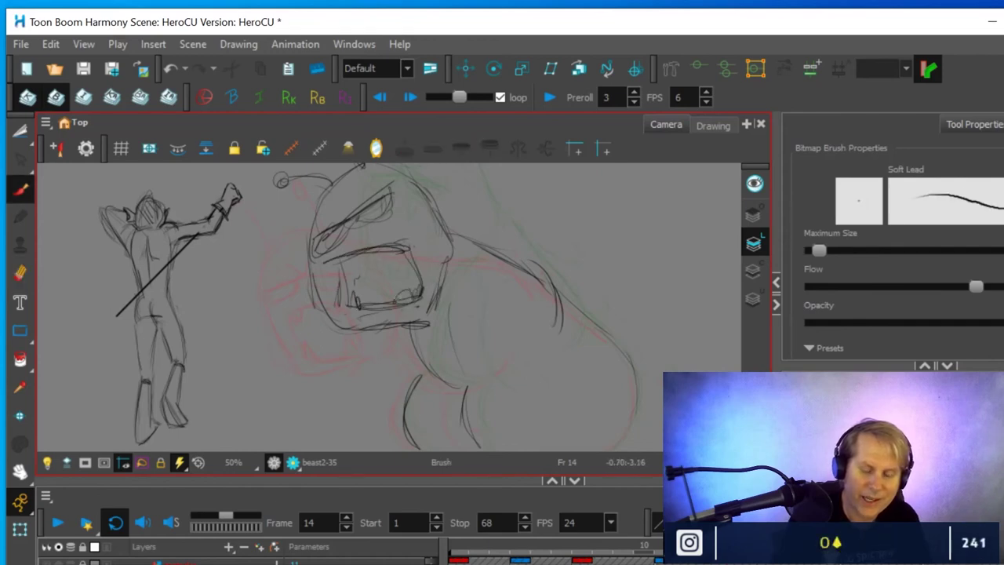
{"action": "left_click_drag", "start_coordinate": [388, 249], "coordinate": [400, 262]}
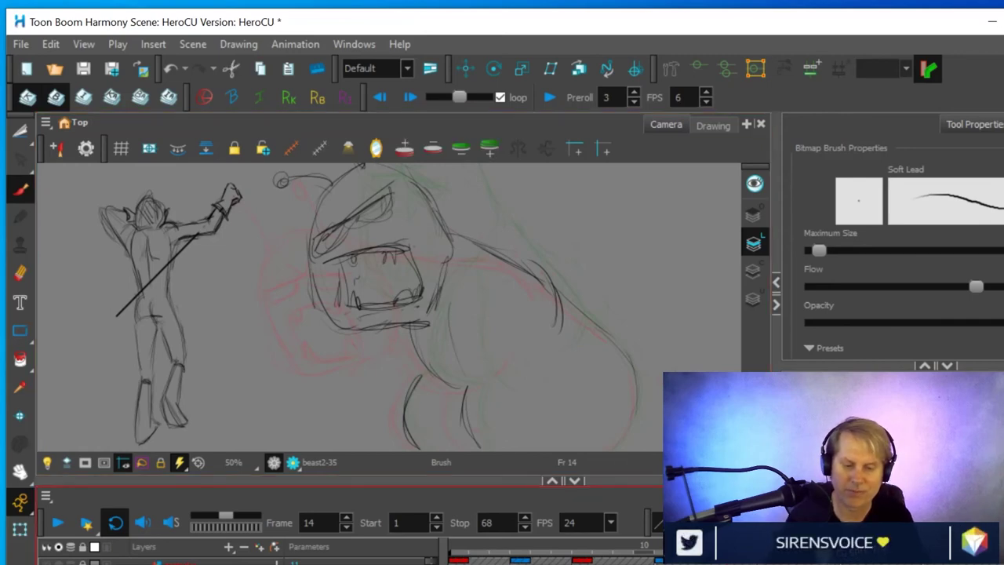
Flip back and forth between frames 13 and 15 to check how the redrawn mouth moves, returning to frame 14
{"action": "key", "text": "comma"}
{"action": "key", "text": "period"}
{"action": "key", "text": "period"}
{"action": "key", "text": "comma"}
{"action": "key", "text": "comma"}
{"action": "key", "text": "period"}
{"action": "key", "text": "period"}
{"action": "key", "text": "comma"}
{"action": "key", "text": "comma"}
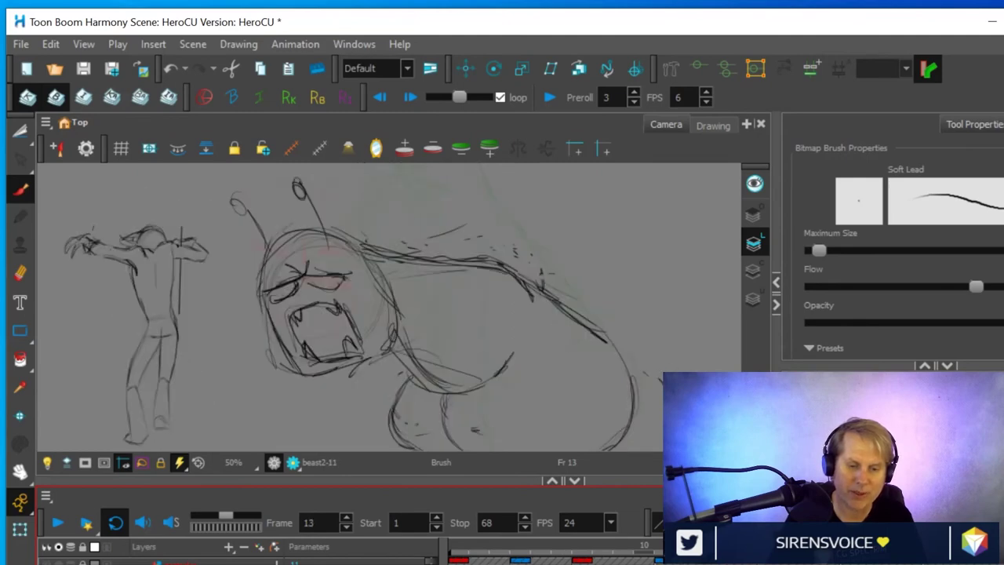
{"action": "key", "text": "period"}
{"action": "key", "text": "period"}
{"action": "key", "text": "comma"}
Erase the beast's slanted eyes on frame 14 and redraw them level under a straight brow line
{"action": "left_click", "coordinate": [19, 273]}
{"action": "mouse_move", "coordinate": [324, 224]}
{"action": "left_mouse_down"}
{"action": "mouse_move", "coordinate": [379, 203]}
{"action": "mouse_move", "coordinate": [364, 198]}
{"action": "mouse_move", "coordinate": [322, 245]}
{"action": "mouse_move", "coordinate": [365, 217]}
{"action": "mouse_move", "coordinate": [323, 248]}
{"action": "mouse_move", "coordinate": [383, 209]}
{"action": "left_mouse_up"}
{"action": "key", "text": "alt+b"}
{"action": "mouse_move", "coordinate": [317, 215]}
{"action": "left_mouse_down"}
{"action": "mouse_move", "coordinate": [410, 205]}
{"action": "mouse_move", "coordinate": [371, 208]}
{"action": "left_mouse_up"}
{"action": "mouse_move", "coordinate": [328, 233]}
{"action": "left_mouse_down"}
{"action": "mouse_move", "coordinate": [400, 205]}
{"action": "mouse_move", "coordinate": [391, 223]}
{"action": "mouse_move", "coordinate": [402, 206]}
{"action": "mouse_move", "coordinate": [326, 229]}
{"action": "left_mouse_up"}
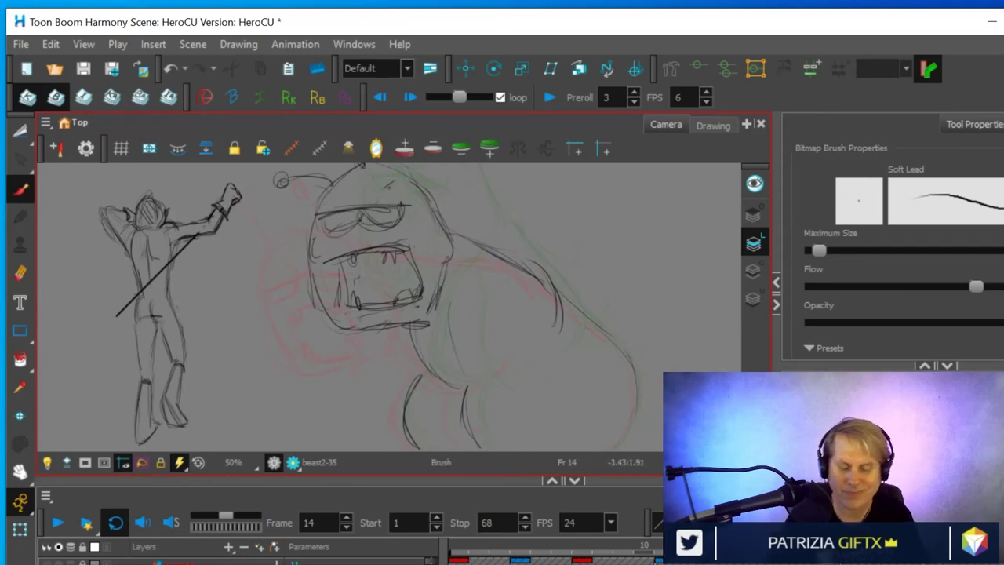
Flip between frame 14 and its neighbouring drawings to check the redrawn eyes
{"action": "left_click", "coordinate": [725, 561]}
{"action": "key", "text": "comma"}
{"action": "key", "text": "period"}
{"action": "key", "text": "period"}
{"action": "key", "text": "comma"}
{"action": "key", "text": "comma"}
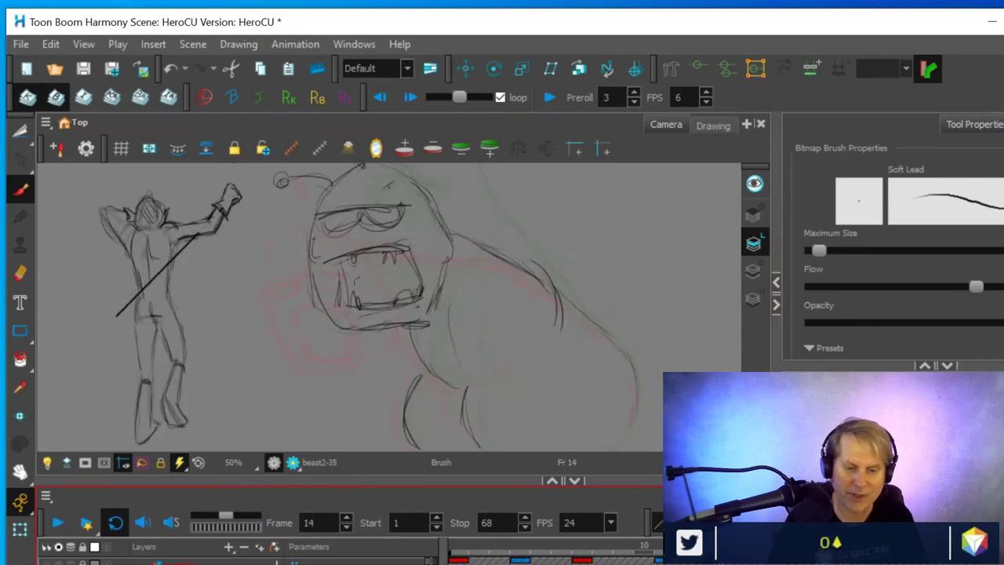
Play back the animation with the whole camera frame in view, and stop the playback
{"action": "key", "text": "1"}
{"action": "key", "text": "1"}
{"action": "key", "text": "1"}
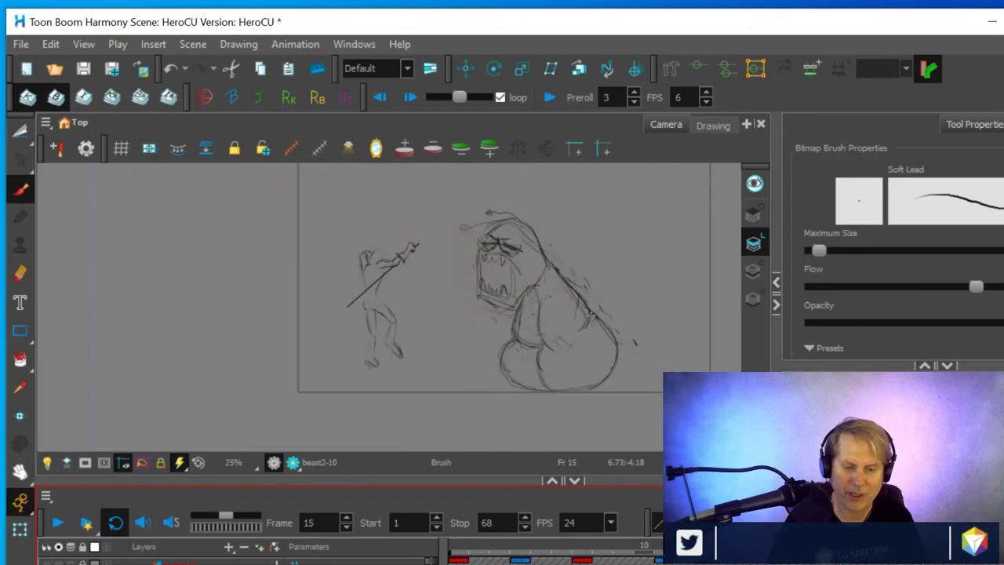
{"action": "key", "text": "2"}
{"action": "key", "text": "space"}
{"action": "mouse_move", "coordinate": [620, 324]}
{"action": "left_mouse_down"}
{"action": "mouse_move", "coordinate": [489, 316]}
{"action": "mouse_move", "coordinate": [502, 337]}
{"action": "left_mouse_up"}
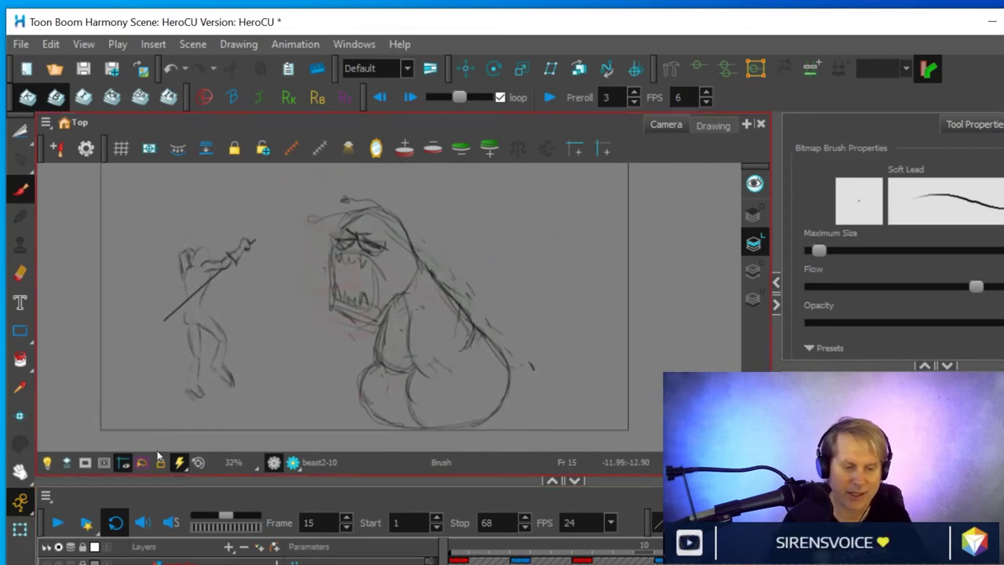
{"action": "left_click", "coordinate": [56, 522]}
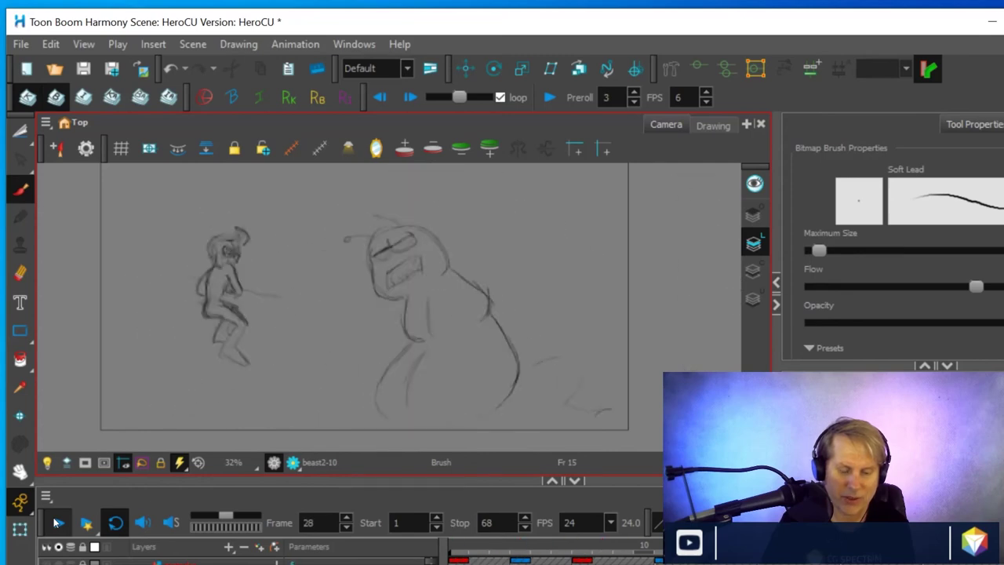
{"action": "left_click", "coordinate": [56, 521]}
Go to frame 8 and create an empty drawing there on the beast2 layer
{"action": "left_click_drag", "start_coordinate": [652, 546], "coordinate": [704, 545]}
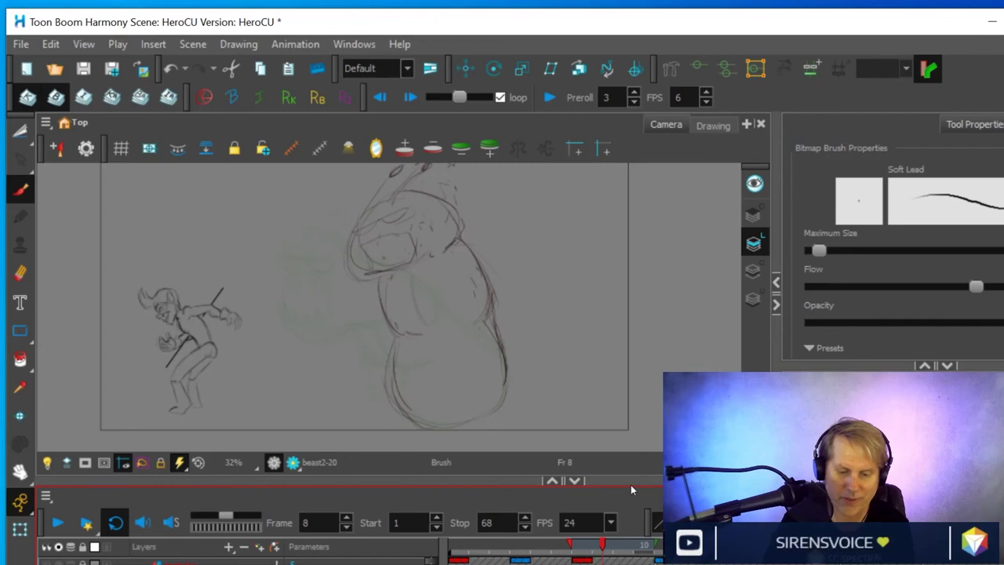
{"action": "left_click_drag", "start_coordinate": [628, 480], "coordinate": [638, 411]}
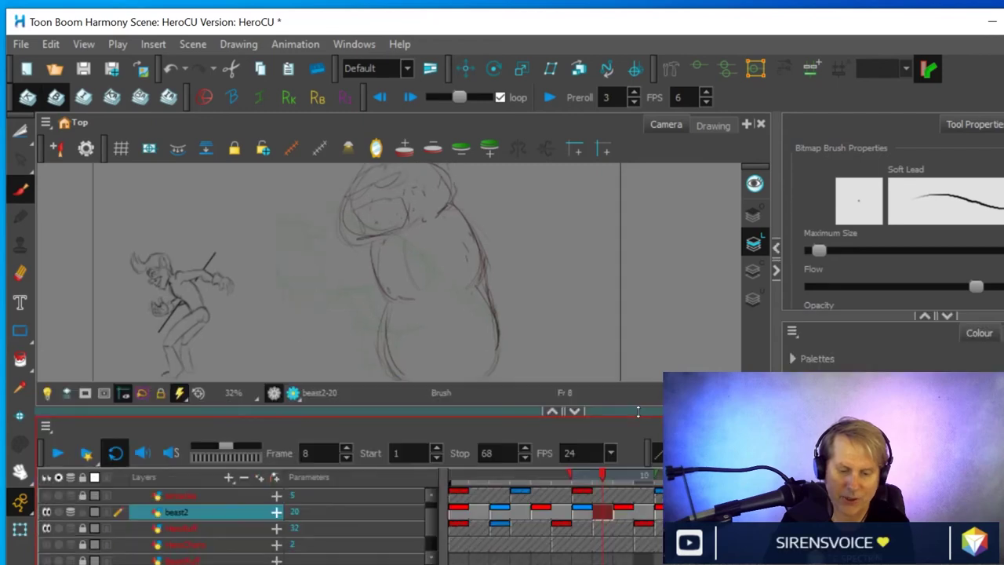
{"action": "key", "text": "comma"}
{"action": "left_click", "coordinate": [601, 508]}
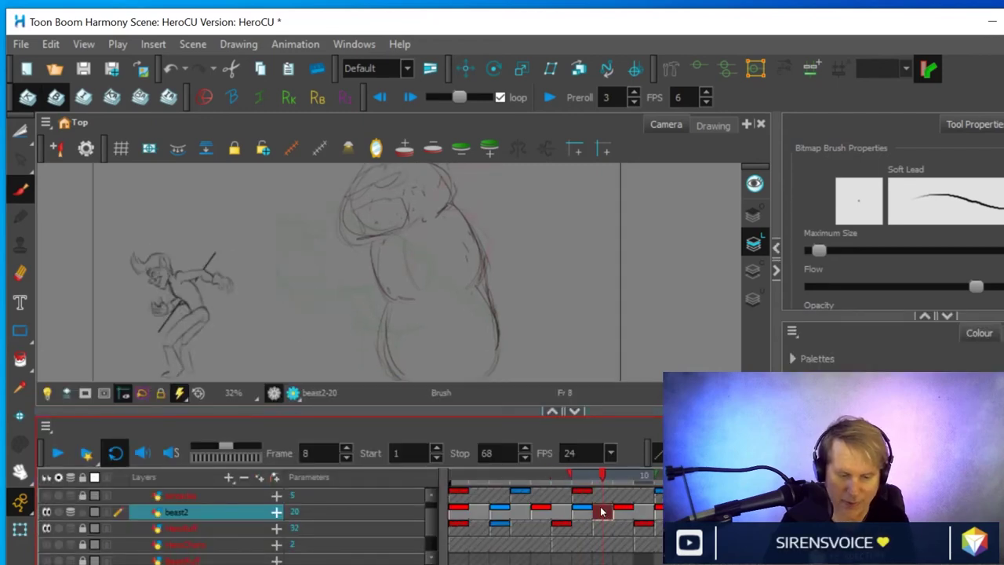
{"action": "right_click", "coordinate": [600, 506]}
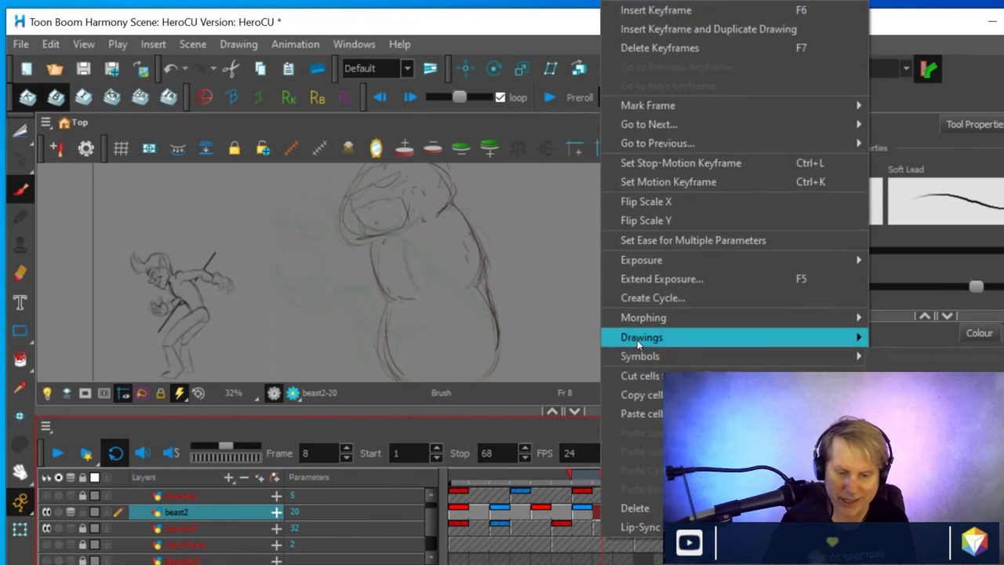
{"action": "mouse_move", "coordinate": [637, 337]}
{"action": "left_click", "coordinate": [462, 340]}
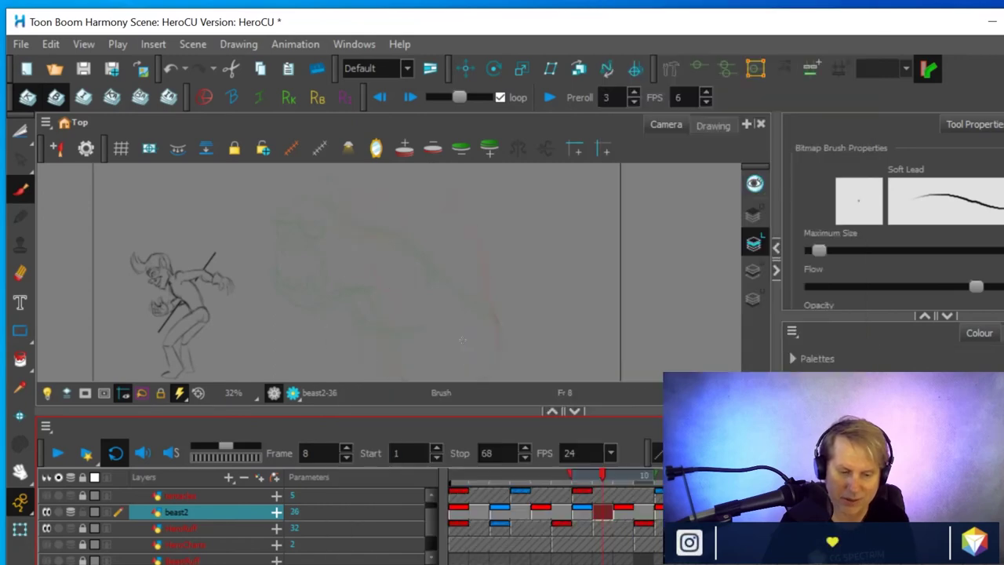
Sketch the beast's head on frame 8 with a rounded outline, eyes, two antennae and a boxy open mouth
{"action": "scroll", "coordinate": [510, 262], "scroll_direction": "up", "scroll_amount": 2}
{"action": "scroll", "coordinate": [578, 334], "scroll_direction": "down", "scroll_amount": 2}
{"action": "key", "text": "space"}
{"action": "left_click_drag", "start_coordinate": [541, 306], "coordinate": [539, 268]}
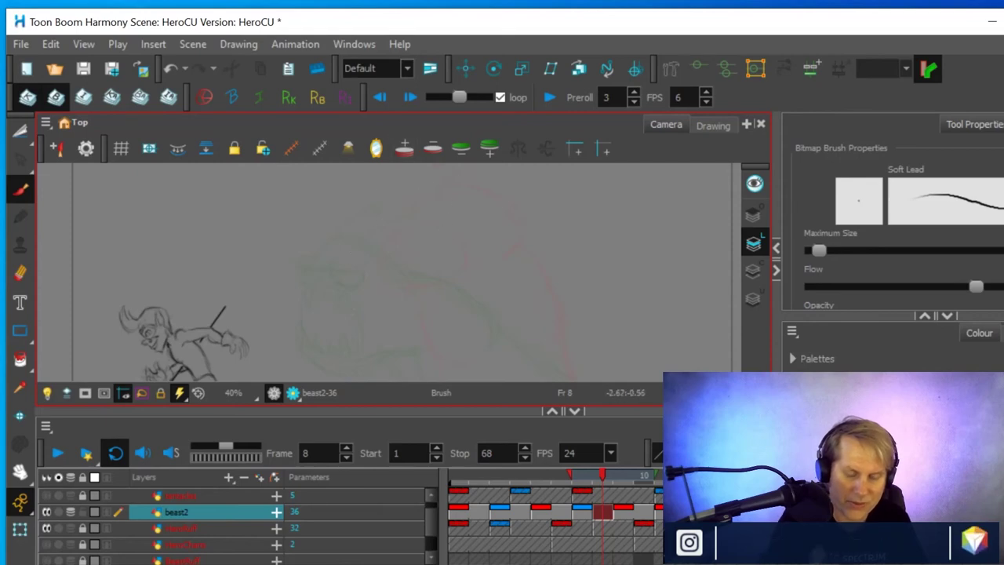
{"action": "mouse_move", "coordinate": [349, 237]}
{"action": "left_mouse_down"}
{"action": "mouse_move", "coordinate": [356, 303]}
{"action": "mouse_move", "coordinate": [353, 222]}
{"action": "left_mouse_up"}
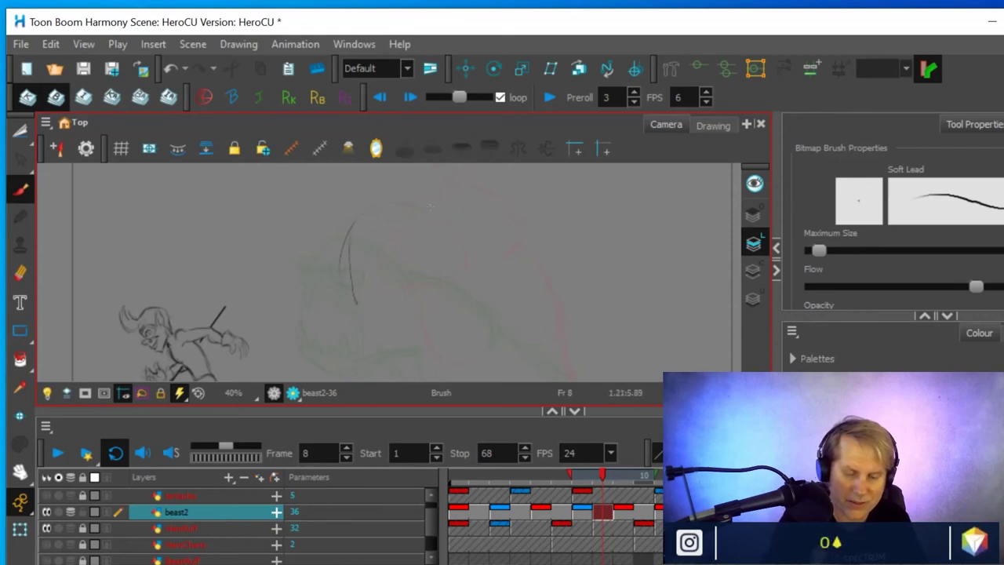
{"action": "left_click_drag", "start_coordinate": [346, 314], "coordinate": [361, 339]}
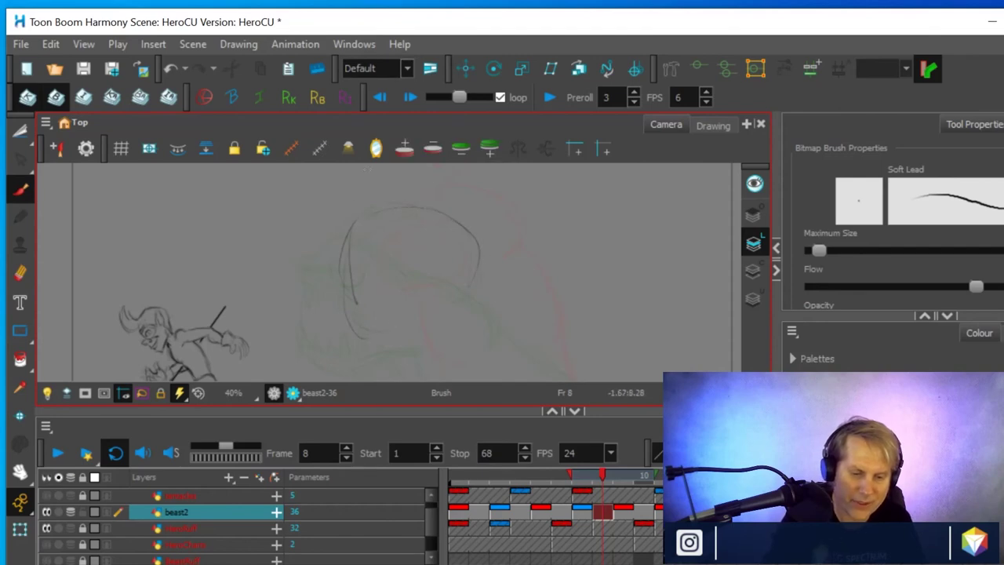
{"action": "mouse_move", "coordinate": [354, 251]}
{"action": "left_mouse_down"}
{"action": "mouse_move", "coordinate": [399, 242]}
{"action": "mouse_move", "coordinate": [413, 251]}
{"action": "left_mouse_up"}
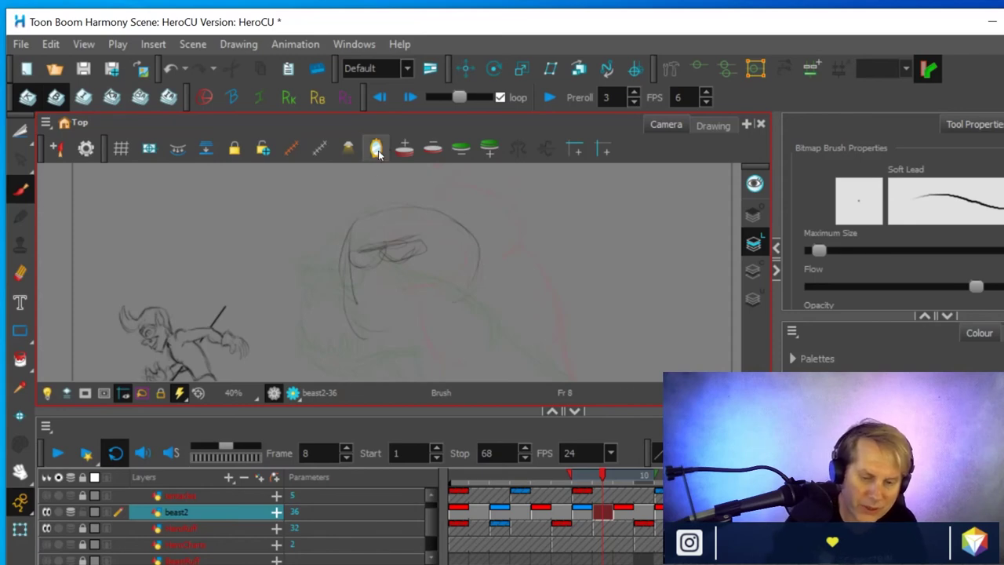
{"action": "left_click_drag", "start_coordinate": [398, 207], "coordinate": [420, 172]}
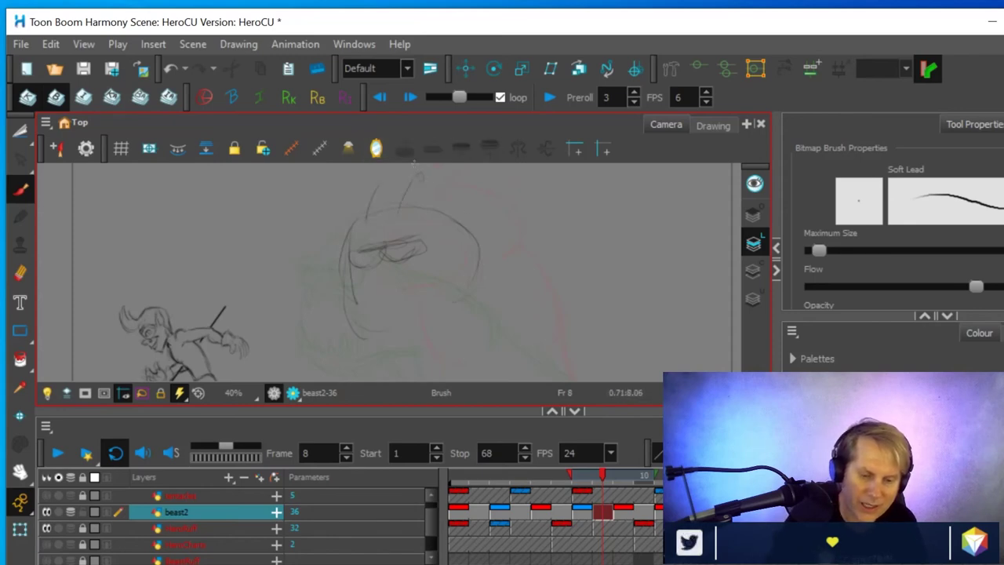
{"action": "mouse_move", "coordinate": [377, 280]}
{"action": "left_mouse_down"}
{"action": "mouse_move", "coordinate": [419, 271]}
{"action": "mouse_move", "coordinate": [362, 281]}
{"action": "mouse_move", "coordinate": [412, 271]}
{"action": "mouse_move", "coordinate": [433, 290]}
{"action": "mouse_move", "coordinate": [382, 290]}
{"action": "mouse_move", "coordinate": [361, 304]}
{"action": "mouse_move", "coordinate": [390, 316]}
{"action": "mouse_move", "coordinate": [413, 273]}
{"action": "mouse_move", "coordinate": [370, 318]}
{"action": "mouse_move", "coordinate": [435, 286]}
{"action": "mouse_move", "coordinate": [437, 302]}
{"action": "mouse_move", "coordinate": [367, 322]}
{"action": "left_mouse_up"}
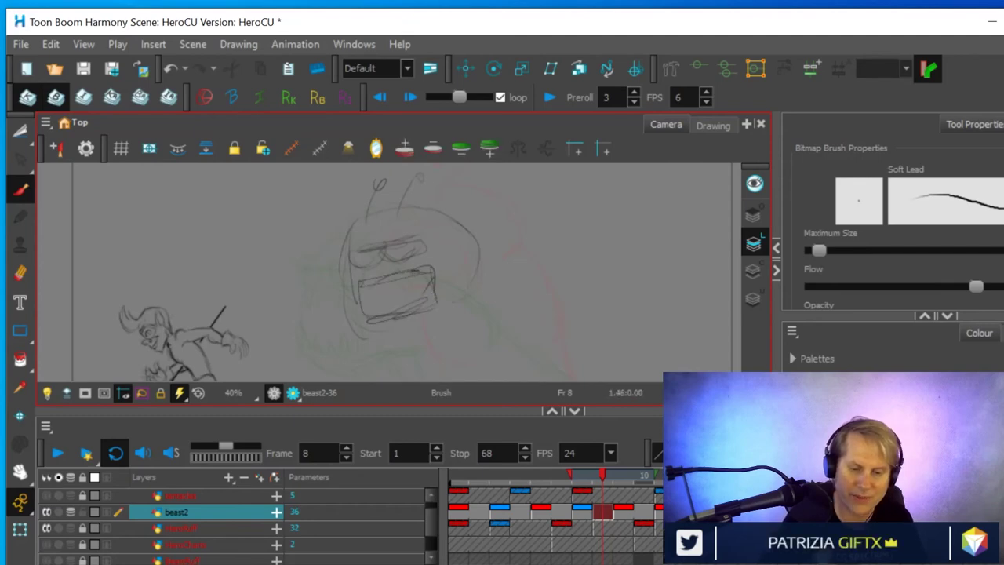
Erase the beast's eyes on frame 8 and redraw them half-closed under a slanted brow line
{"action": "left_click", "coordinate": [598, 478]}
{"action": "mouse_move", "coordinate": [596, 475]}
{"action": "left_mouse_down"}
{"action": "mouse_move", "coordinate": [620, 476]}
{"action": "mouse_move", "coordinate": [589, 481]}
{"action": "mouse_move", "coordinate": [612, 480]}
{"action": "mouse_move", "coordinate": [602, 476]}
{"action": "left_mouse_up"}
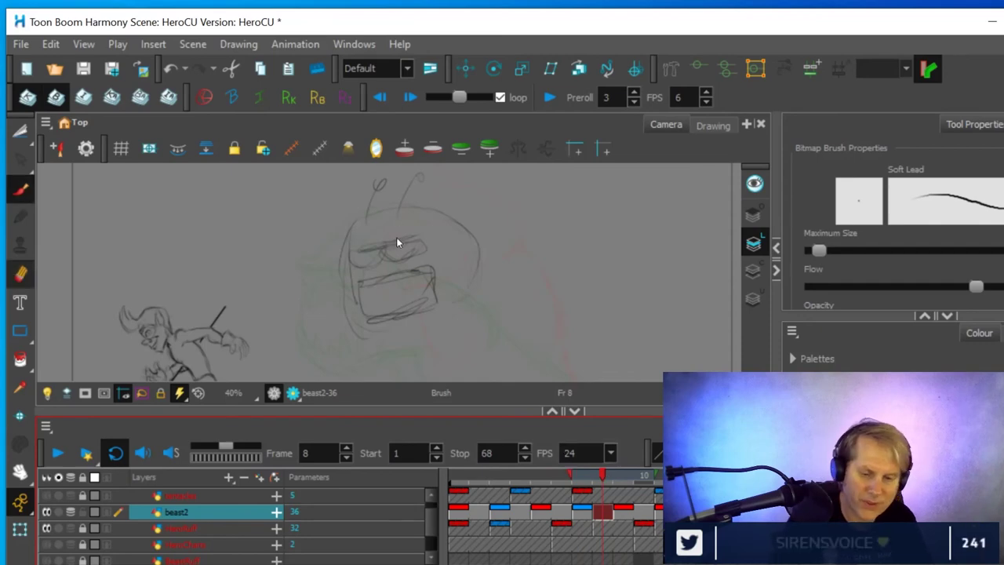
{"action": "key", "text": "alt+e"}
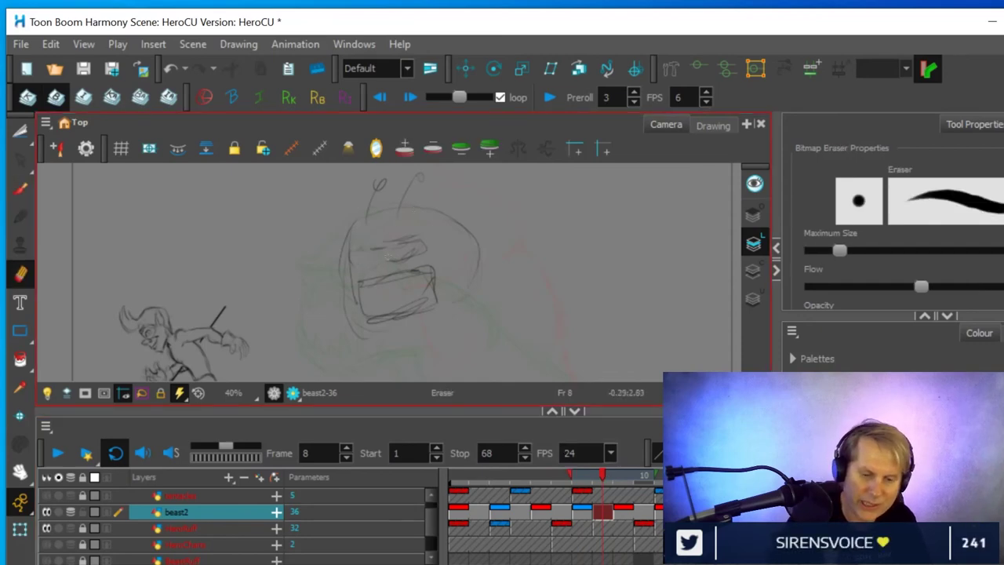
{"action": "left_click_drag", "start_coordinate": [388, 257], "coordinate": [416, 256]}
{"action": "left_click", "coordinate": [20, 190]}
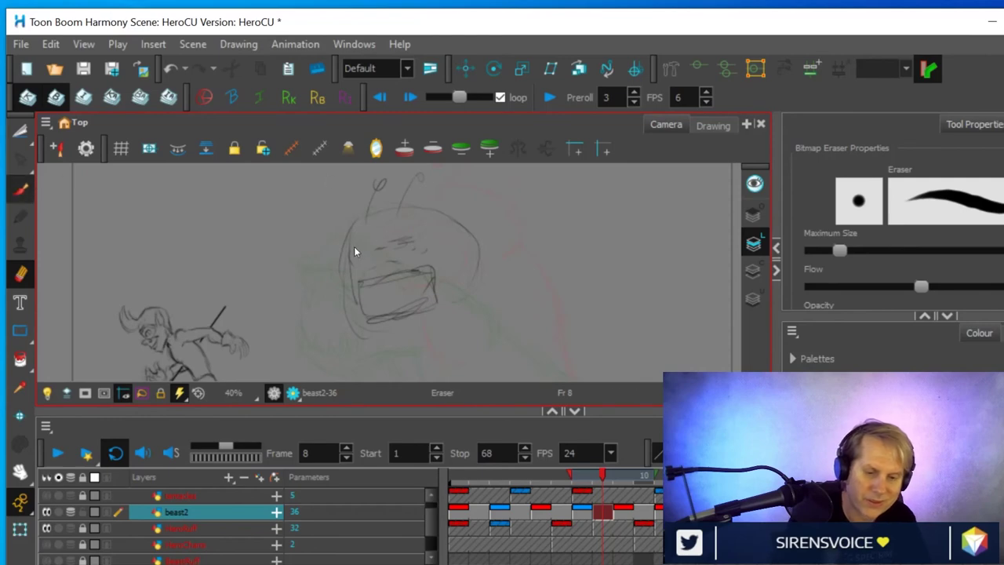
{"action": "key", "text": "alt+b"}
{"action": "mouse_move", "coordinate": [344, 252]}
{"action": "left_mouse_down"}
{"action": "mouse_move", "coordinate": [411, 231]}
{"action": "mouse_move", "coordinate": [412, 250]}
{"action": "left_mouse_up"}
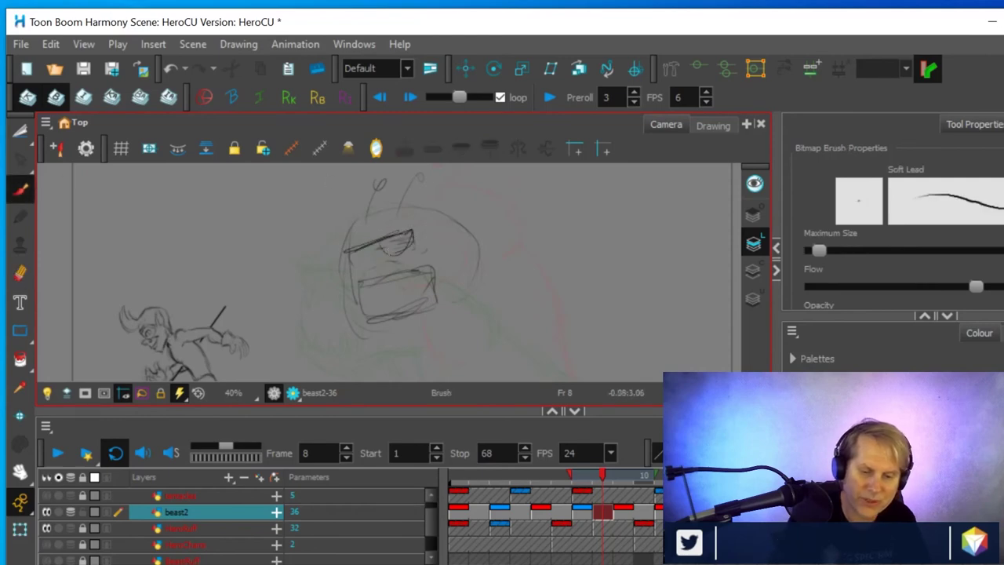
{"action": "left_click_drag", "start_coordinate": [345, 250], "coordinate": [383, 258]}
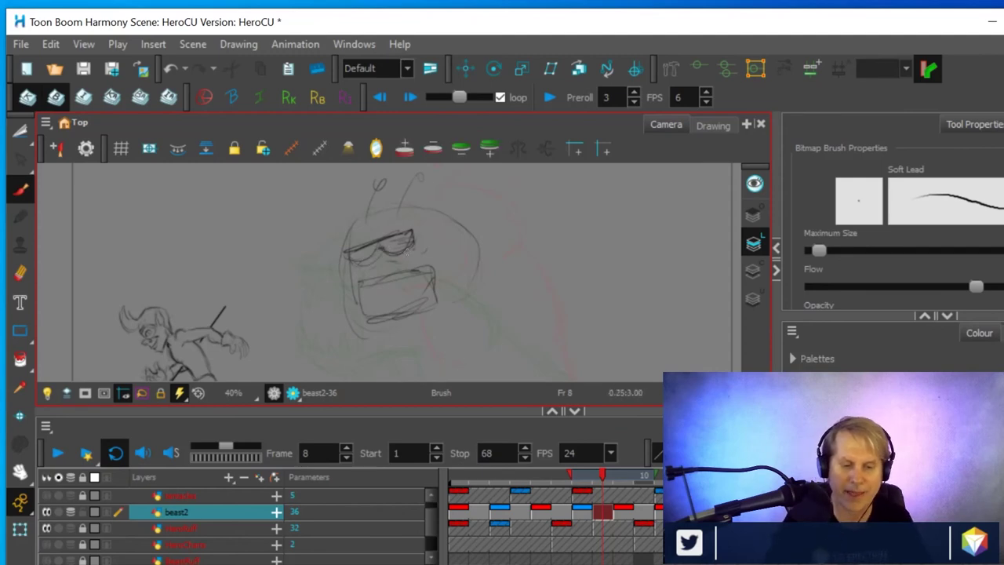
Sketch the beast's body on frame 8 with a curved throat fold, upper back and lower back contour
{"action": "scroll", "coordinate": [410, 296], "scroll_direction": "down", "scroll_amount": 1}
{"action": "left_click_drag", "start_coordinate": [411, 296], "coordinate": [382, 274]}
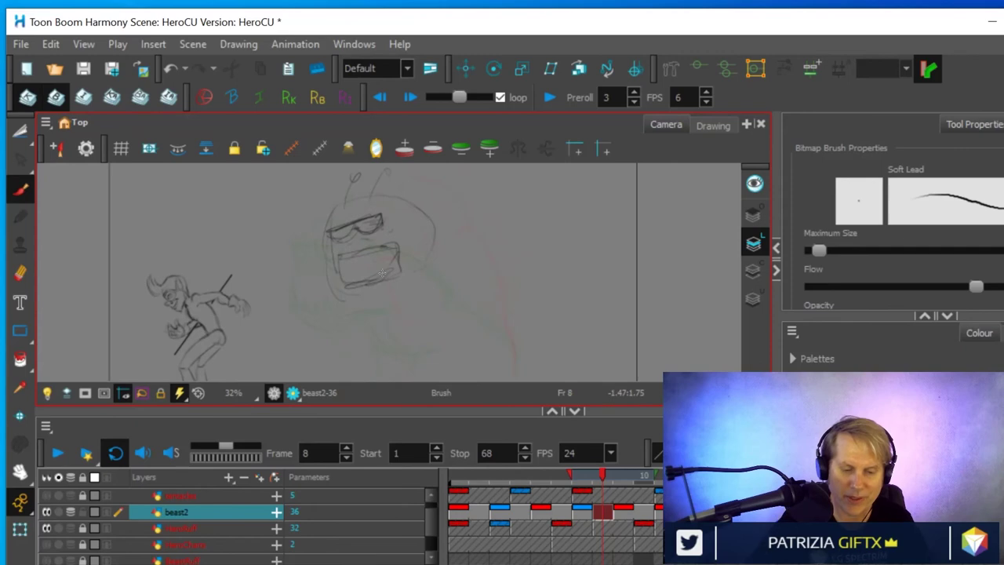
{"action": "left_click_drag", "start_coordinate": [376, 302], "coordinate": [406, 341]}
{"action": "left_click_drag", "start_coordinate": [436, 243], "coordinate": [484, 284]}
{"action": "left_click_drag", "start_coordinate": [463, 264], "coordinate": [479, 301]}
{"action": "left_click_drag", "start_coordinate": [448, 245], "coordinate": [488, 309]}
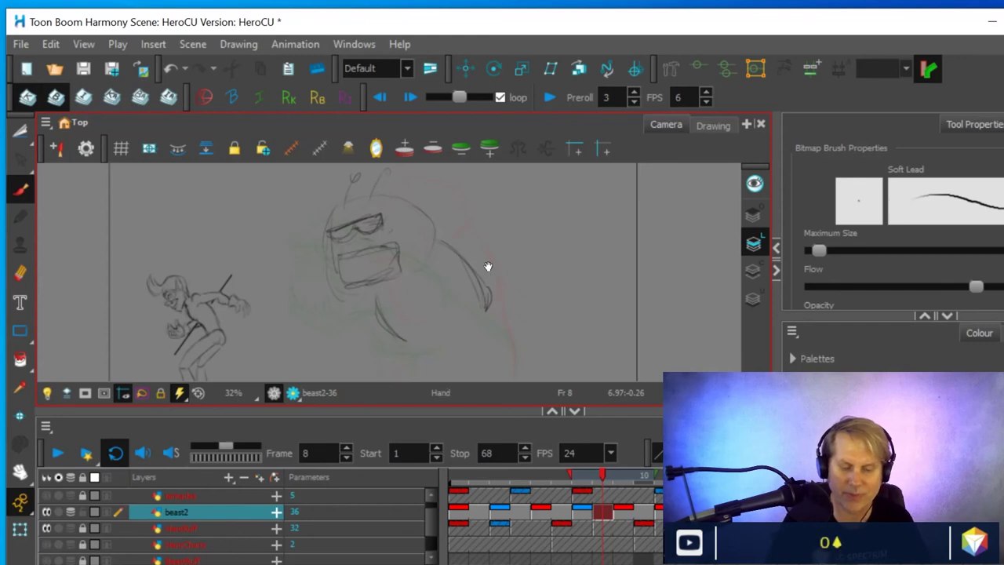
{"action": "left_click_drag", "start_coordinate": [487, 267], "coordinate": [494, 207]}
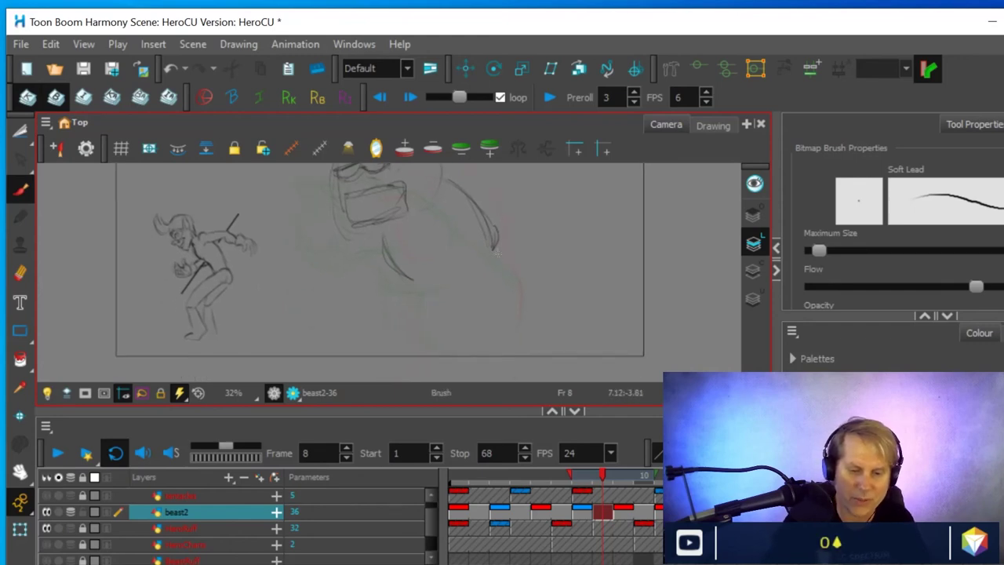
{"action": "left_click_drag", "start_coordinate": [520, 297], "coordinate": [514, 338]}
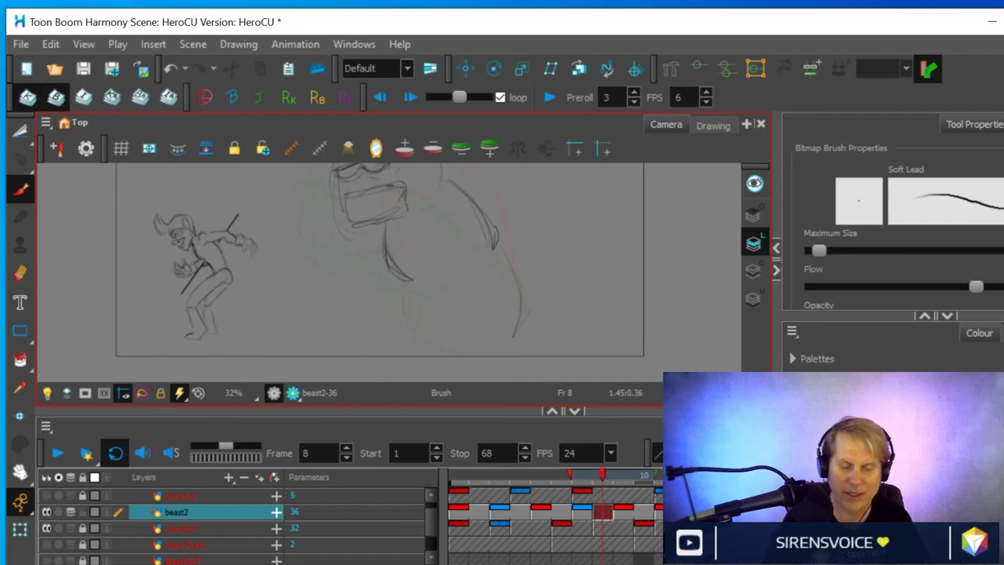
{"action": "scroll", "coordinate": [525, 282], "scroll_direction": "up", "scroll_amount": 3}
{"action": "scroll", "coordinate": [525, 283], "scroll_direction": "down", "scroll_amount": 4}
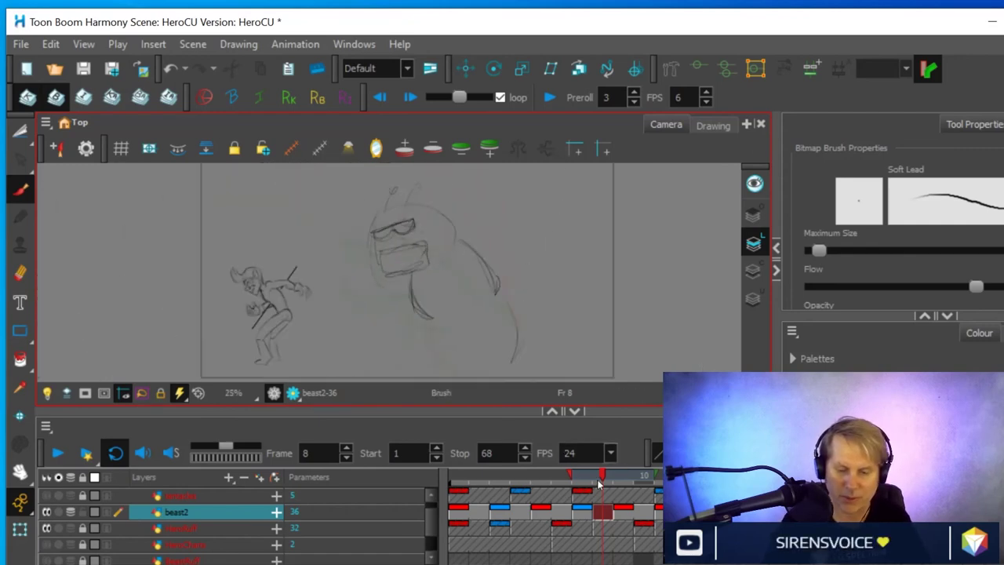
Scrub the timeline around frame 8 to check the new beast drawing in motion
{"action": "left_click", "coordinate": [601, 474]}
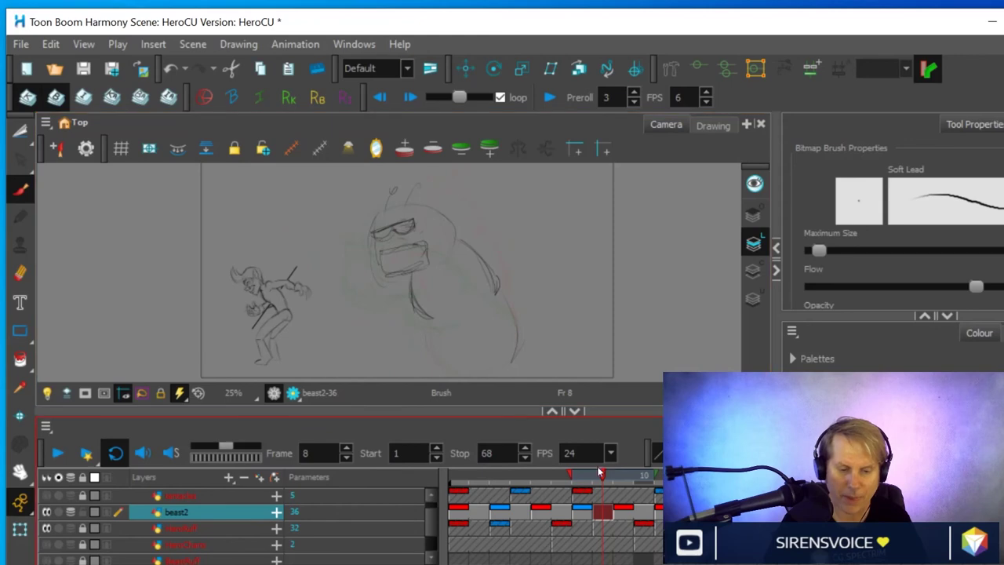
{"action": "mouse_move", "coordinate": [601, 477]}
{"action": "left_mouse_down"}
{"action": "mouse_move", "coordinate": [586, 477]}
{"action": "mouse_move", "coordinate": [637, 477]}
{"action": "mouse_move", "coordinate": [571, 488]}
{"action": "mouse_move", "coordinate": [687, 481]}
{"action": "left_mouse_up"}
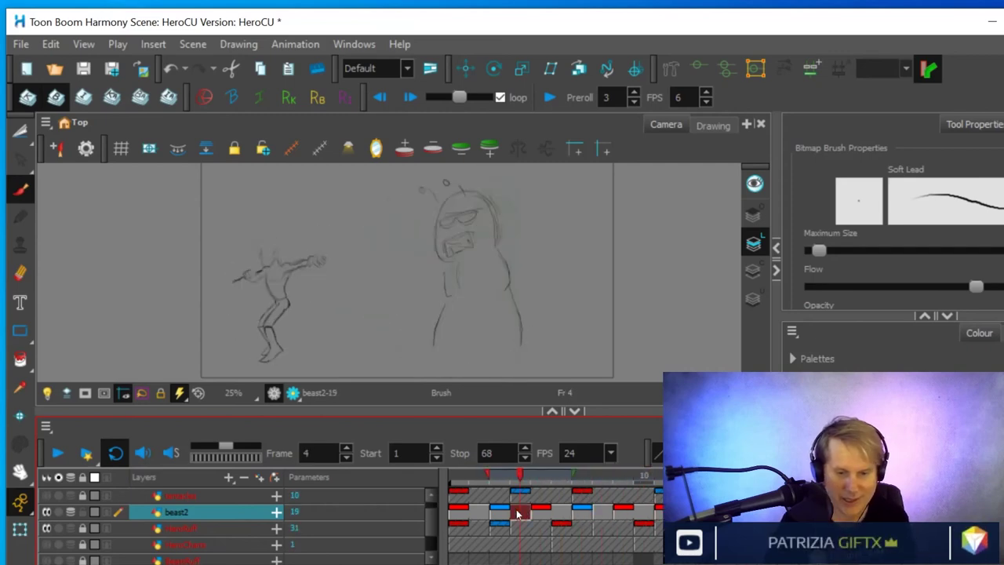
{"action": "left_click", "coordinate": [590, 511]}
{"action": "mouse_move", "coordinate": [591, 512]}
{"action": "left_mouse_down"}
{"action": "mouse_move", "coordinate": [507, 511]}
{"action": "mouse_move", "coordinate": [766, 513]}
{"action": "mouse_move", "coordinate": [664, 513]}
{"action": "left_mouse_up"}
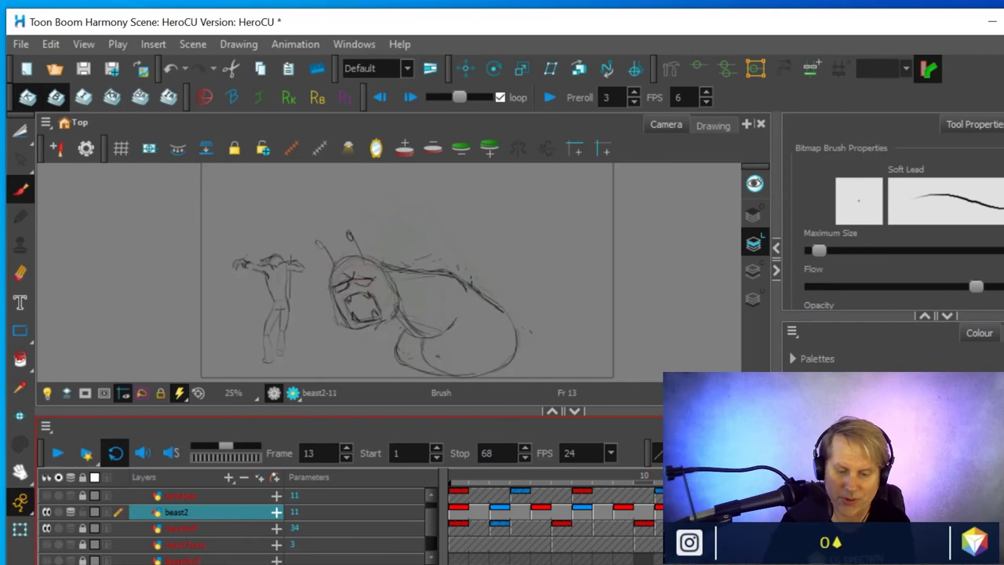
Step through frames 13 to 17 to examine the hero's and beast's poses
{"action": "key", "text": "."}
{"action": "key", "text": "."}
{"action": "key", "text": "."}
{"action": "key", "text": "."}
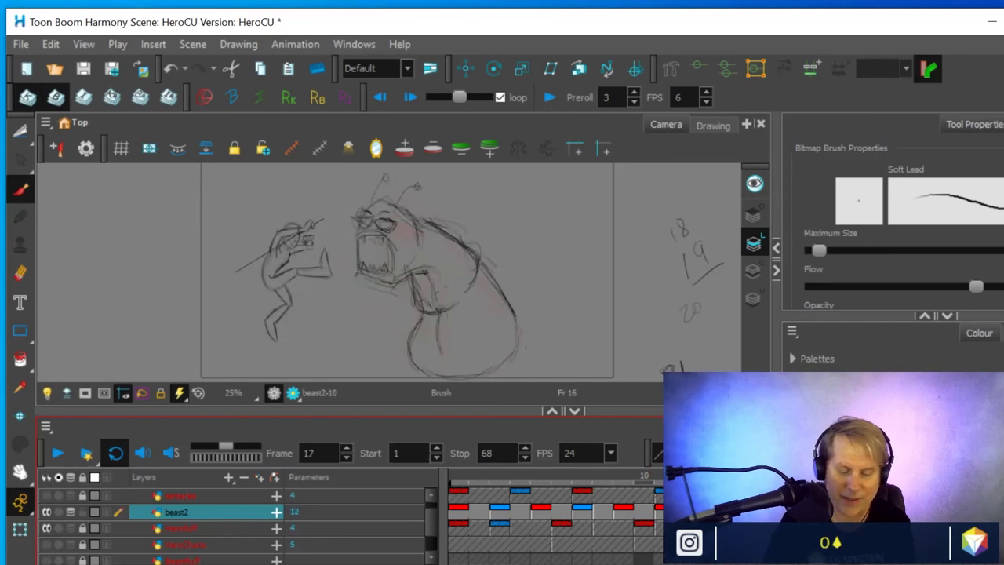
{"action": "key", "text": "."}
{"action": "key", "text": "."}
{"action": "key", "text": "."}
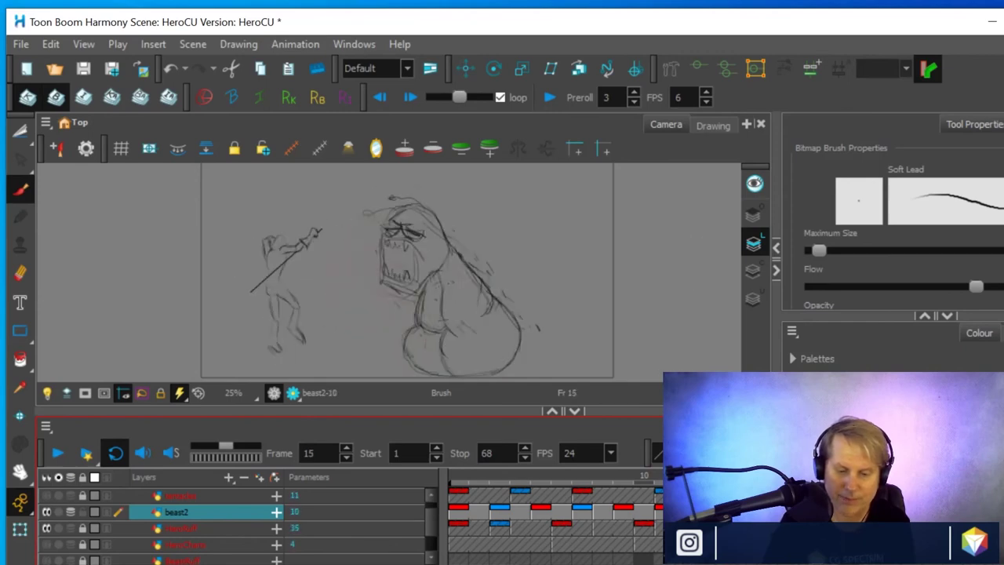
{"action": "key", "text": "period"}
{"action": "key", "text": "comma"}
{"action": "key", "text": "period"}
{"action": "key", "text": "comma"}
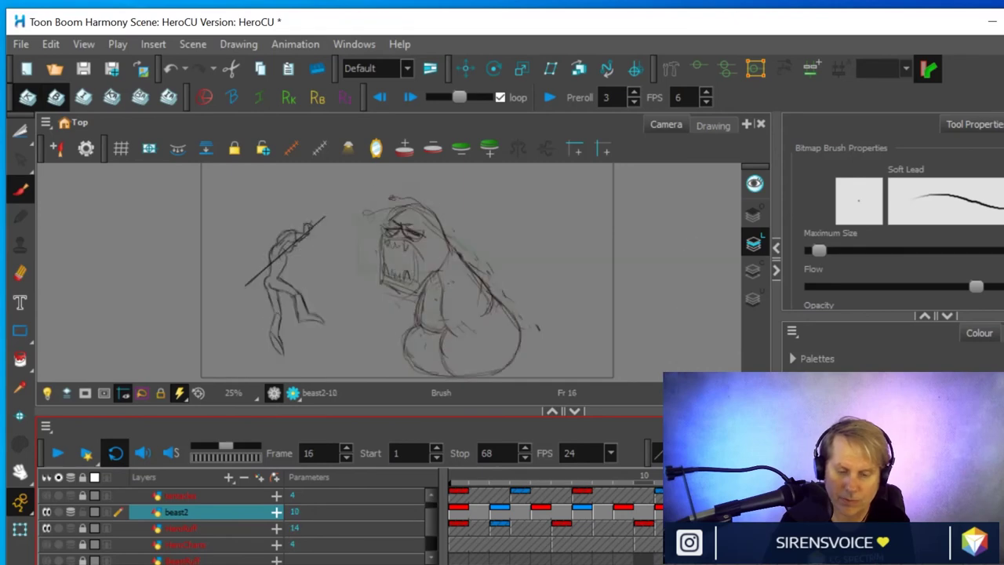
{"action": "key", "text": "period"}
{"action": "key", "text": "comma"}
Flip back and forth between frames 17, 18 and 19 to examine the beast's change of pose
{"action": "key", "text": "period"}
{"action": "key", "text": "period"}
{"action": "key", "text": "period"}
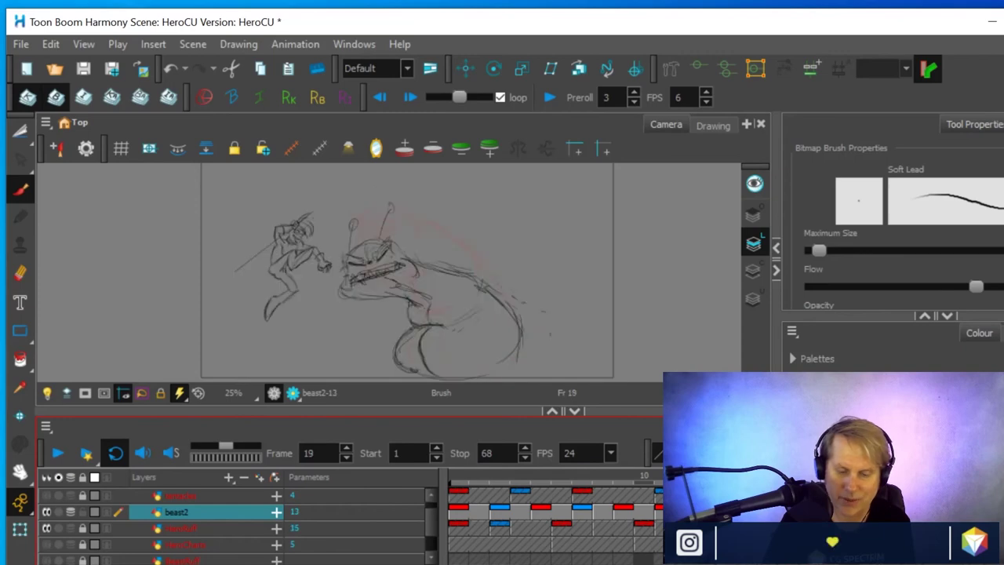
{"action": "key", "text": "comma"}
{"action": "key", "text": "comma"}
{"action": "key", "text": "period"}
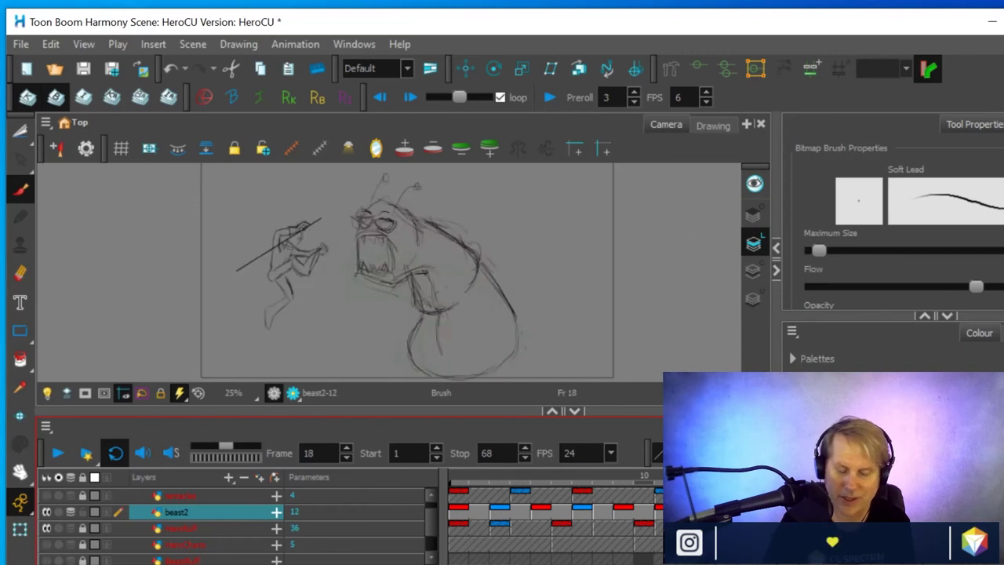
{"action": "key", "text": "comma"}
{"action": "key", "text": "period"}
{"action": "key", "text": "period"}
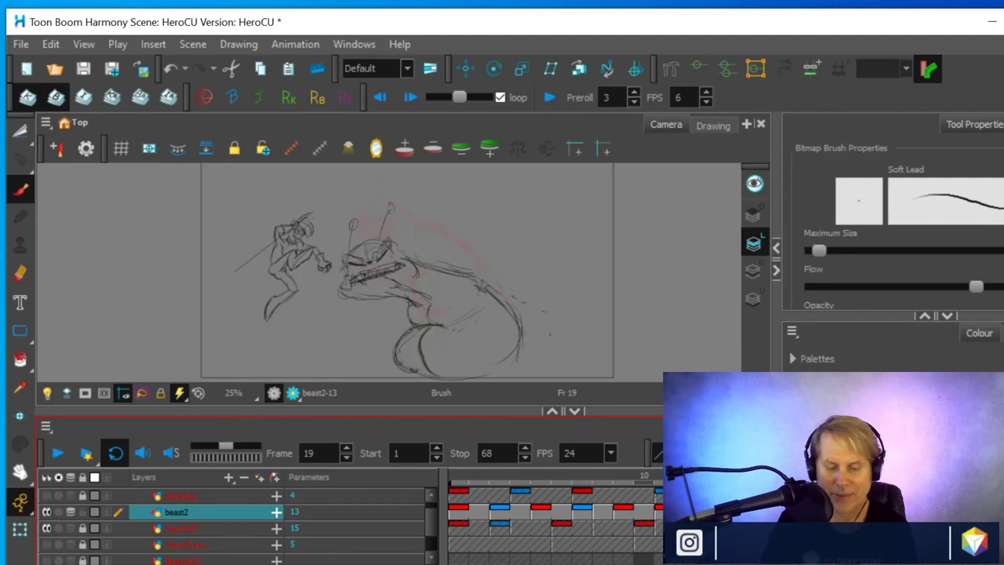
{"action": "key", "text": "comma"}
{"action": "key", "text": "comma"}
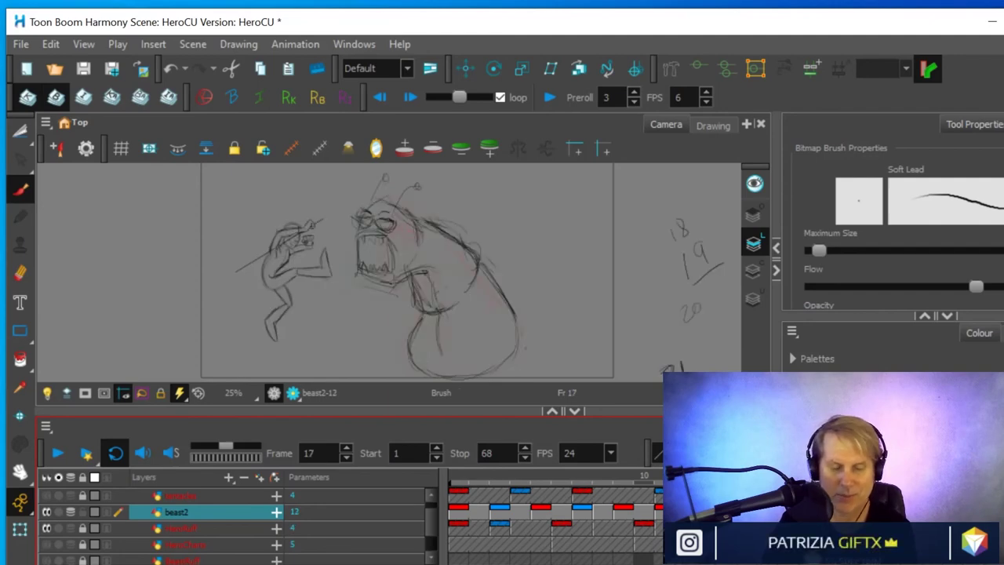
{"action": "key", "text": "period"}
{"action": "key", "text": "period"}
{"action": "key", "text": "comma"}
{"action": "key", "text": "comma"}
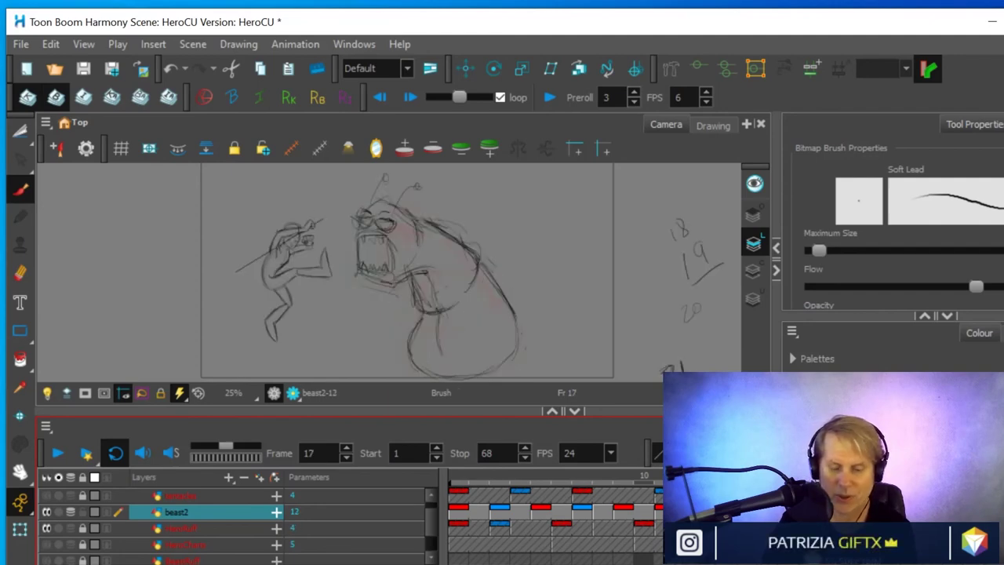
{"action": "key", "text": "period"}
{"action": "key", "text": "period"}
Go to frame 18 and create an empty drawing there on the beast2 layer
{"action": "key", "text": "comma"}
{"action": "right_click", "coordinate": [809, 510]}
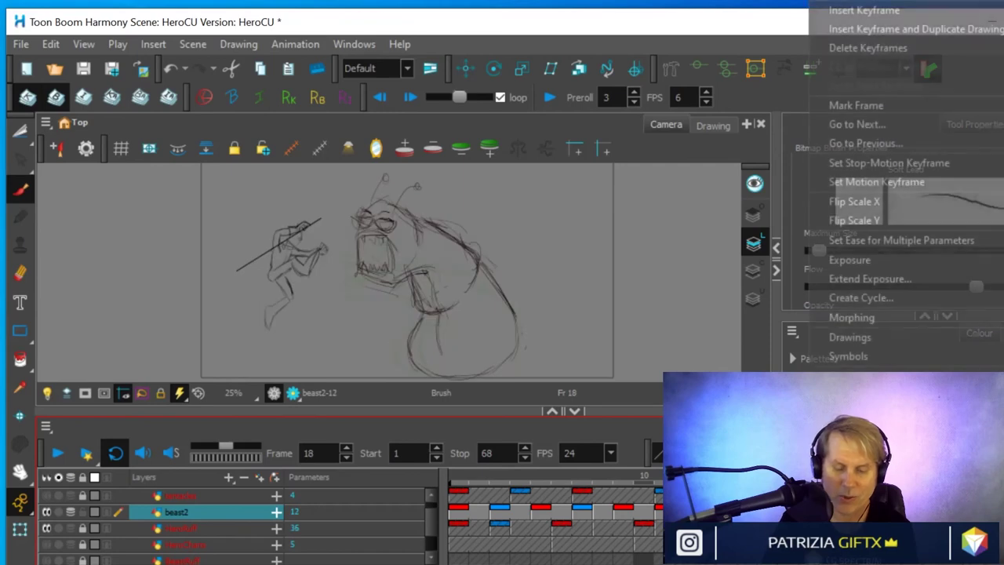
{"action": "mouse_move", "coordinate": [845, 335]}
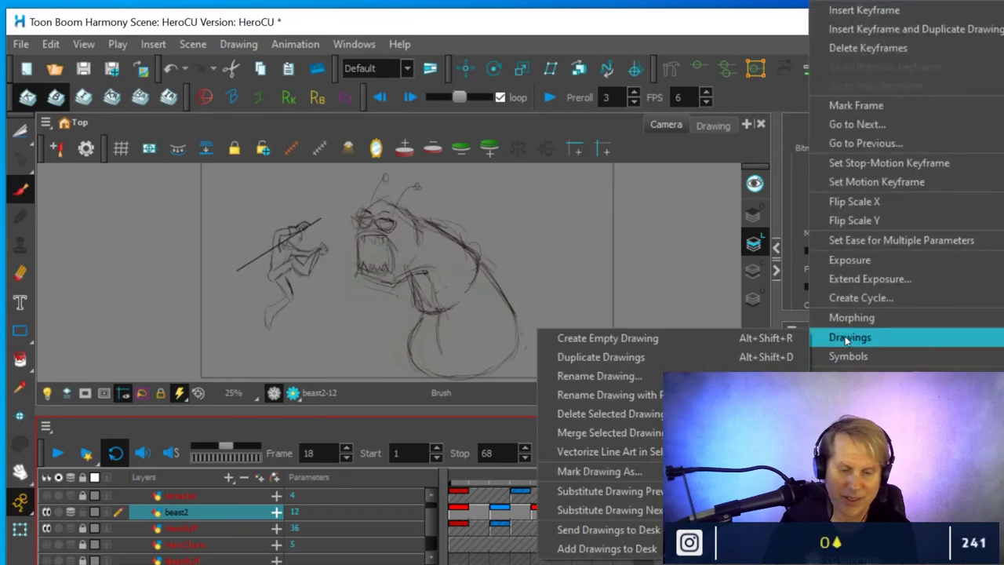
{"action": "left_click", "coordinate": [701, 338]}
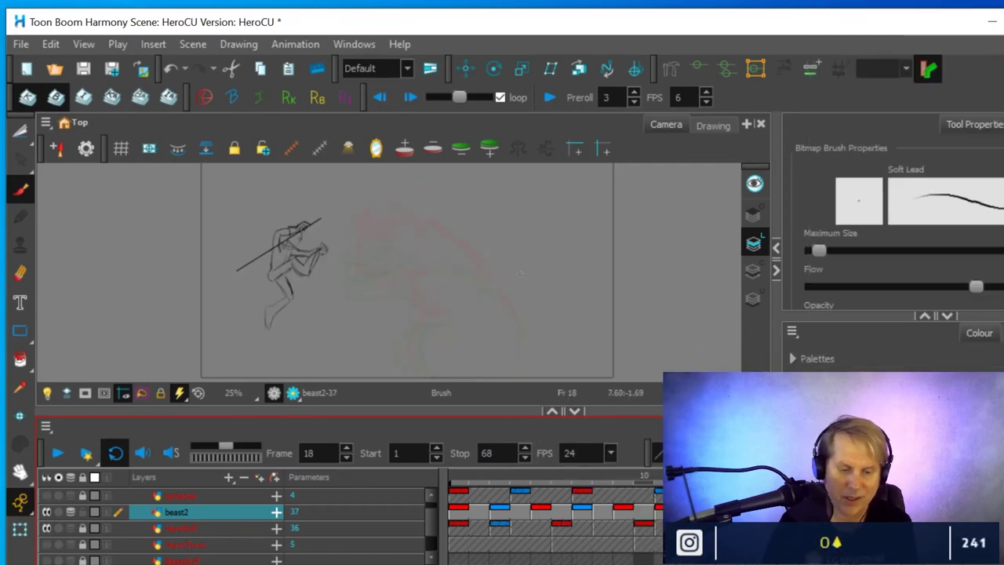
Sketch the beast's curved back line and the arc of the head's top on frame 18
{"action": "scroll", "coordinate": [443, 263], "scroll_direction": "up", "scroll_amount": 3}
{"action": "left_click_drag", "start_coordinate": [494, 273], "coordinate": [566, 280]}
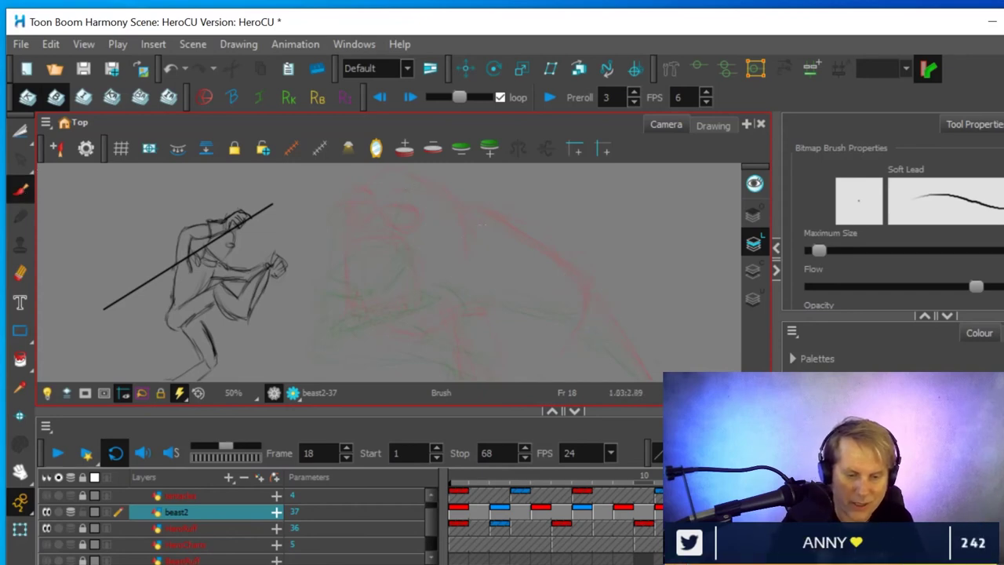
{"action": "left_click_drag", "start_coordinate": [562, 275], "coordinate": [585, 346]}
{"action": "left_click_drag", "start_coordinate": [362, 209], "coordinate": [332, 235]}
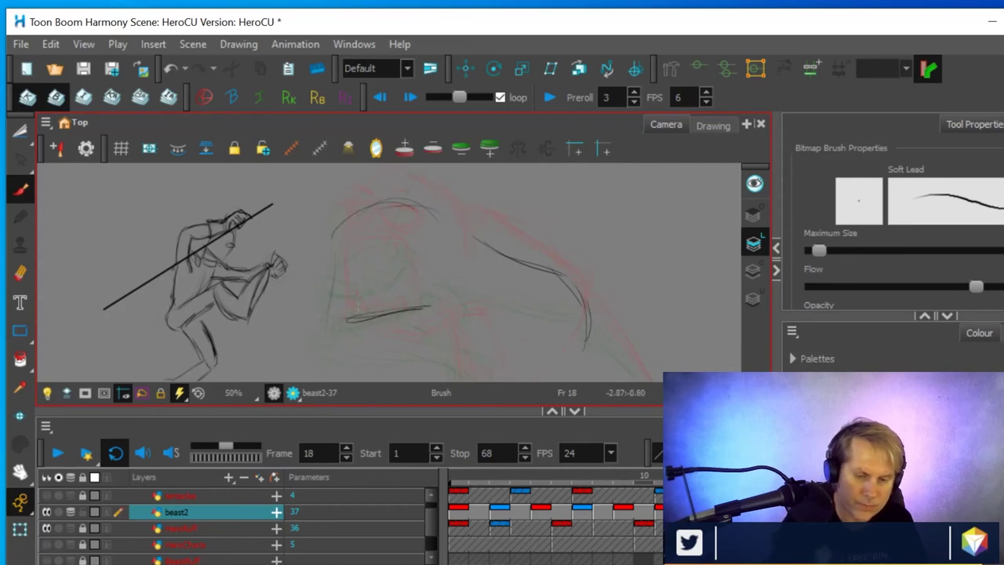
Draw the beast's boxy open mouth with corner teeth and two oval eyes under a brow line on frame 18
{"action": "left_click_drag", "start_coordinate": [348, 307], "coordinate": [346, 320]}
{"action": "left_click_drag", "start_coordinate": [416, 309], "coordinate": [430, 305]}
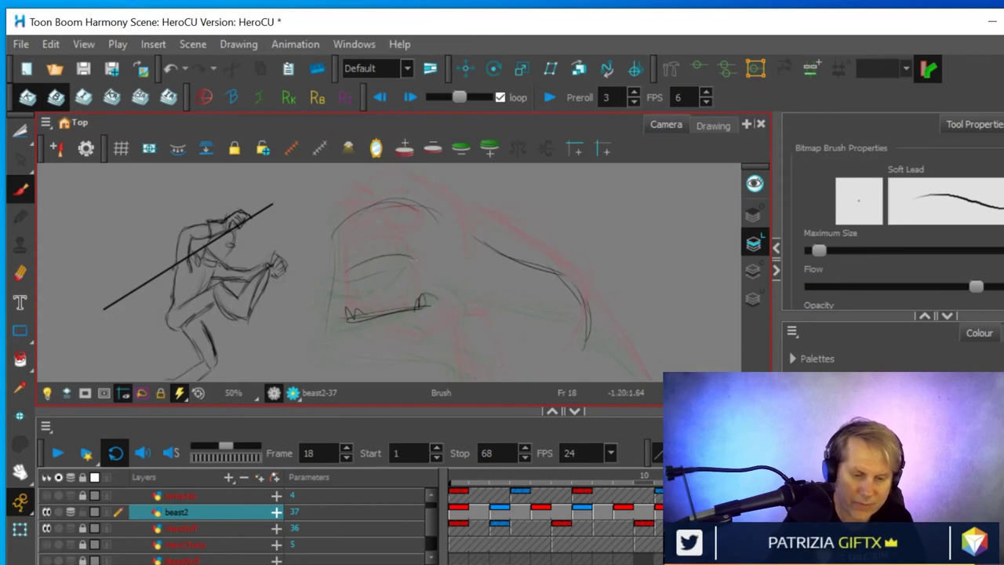
{"action": "left_click_drag", "start_coordinate": [343, 271], "coordinate": [421, 262]}
{"action": "left_click_drag", "start_coordinate": [357, 265], "coordinate": [355, 281]}
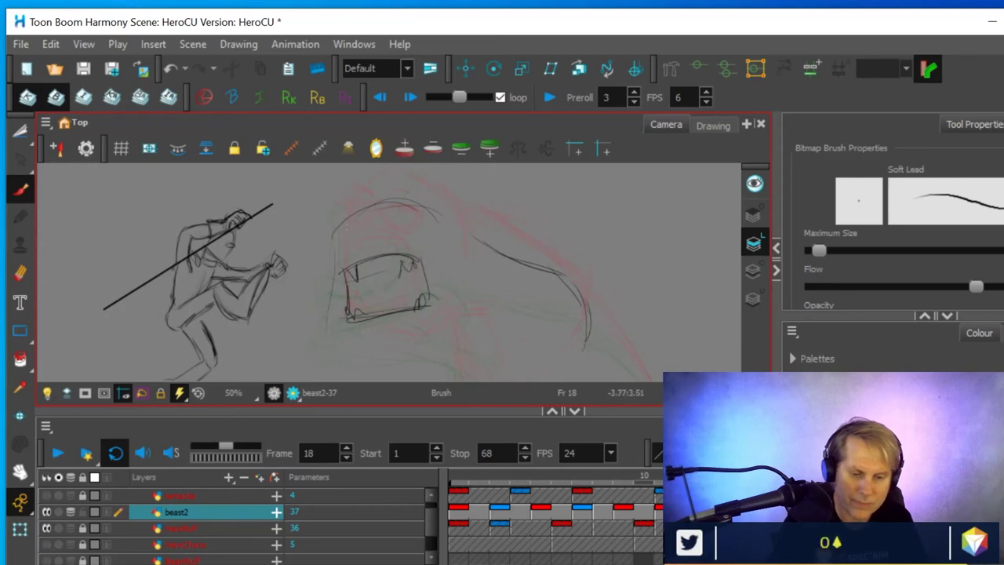
{"action": "mouse_move", "coordinate": [334, 230]}
{"action": "left_mouse_down"}
{"action": "mouse_move", "coordinate": [418, 219]}
{"action": "mouse_move", "coordinate": [333, 235]}
{"action": "mouse_move", "coordinate": [373, 225]}
{"action": "mouse_move", "coordinate": [389, 240]}
{"action": "mouse_move", "coordinate": [381, 218]}
{"action": "mouse_move", "coordinate": [334, 234]}
{"action": "mouse_move", "coordinate": [406, 220]}
{"action": "mouse_move", "coordinate": [371, 235]}
{"action": "left_mouse_up"}
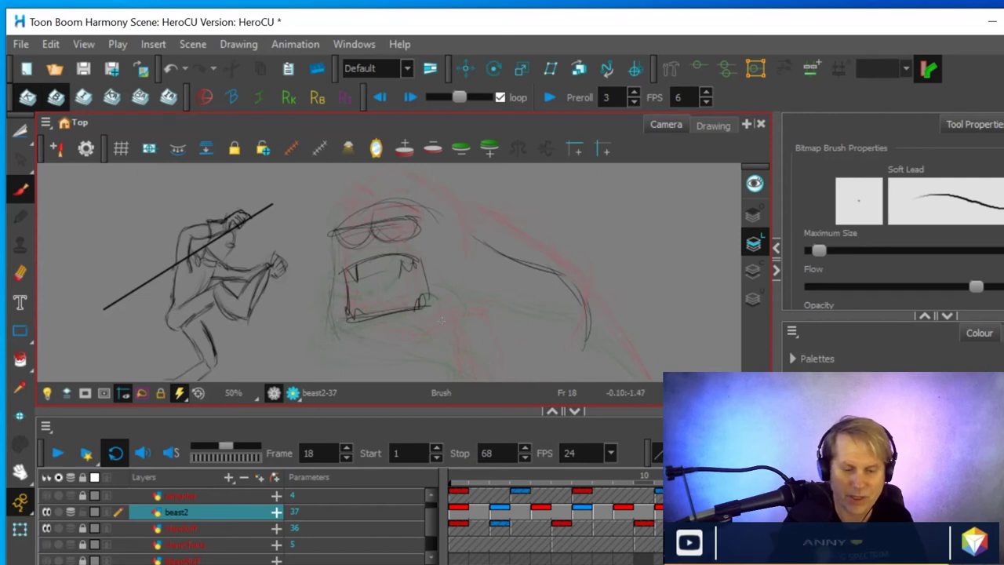
Draw the beast's lower jaw, front of the face and rounded head top running into the back line on frame 18
{"action": "mouse_move", "coordinate": [448, 328]}
{"action": "left_mouse_down"}
{"action": "mouse_move", "coordinate": [386, 347]}
{"action": "mouse_move", "coordinate": [335, 330]}
{"action": "left_mouse_up"}
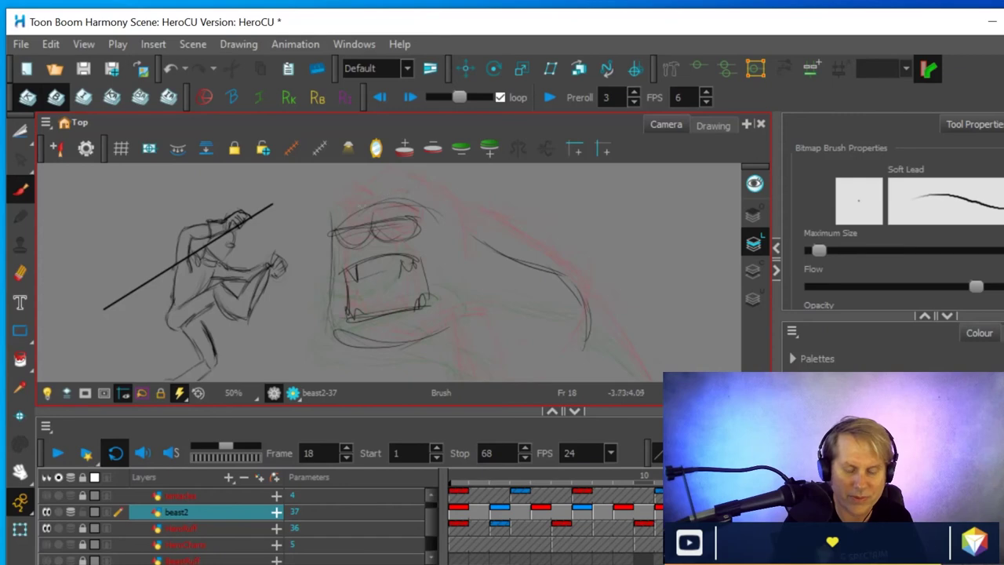
{"action": "left_click_drag", "start_coordinate": [431, 193], "coordinate": [353, 202]}
{"action": "left_click_drag", "start_coordinate": [430, 196], "coordinate": [462, 230]}
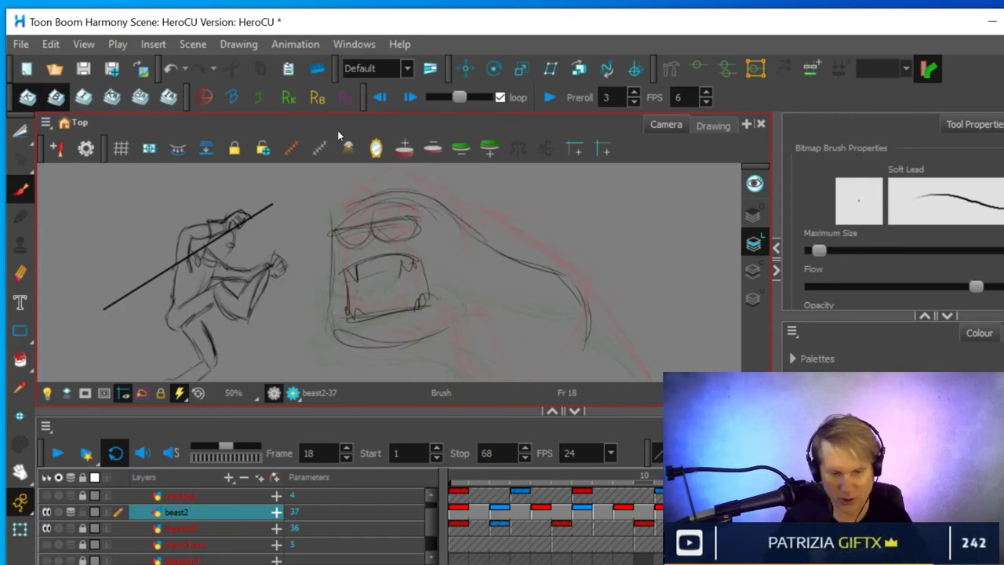
Sketch the beast's lower back curve, chest line and curved front of the lower body on frame 18
{"action": "key", "text": "2"}
{"action": "key", "text": "2"}
{"action": "left_click_drag", "start_coordinate": [441, 287], "coordinate": [381, 249]}
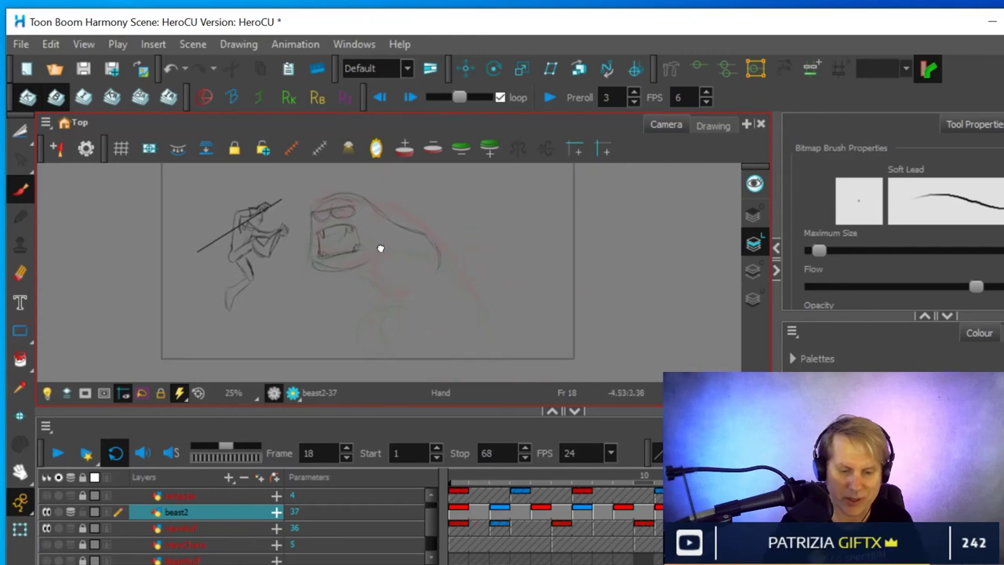
{"action": "left_click_drag", "start_coordinate": [443, 267], "coordinate": [474, 311]}
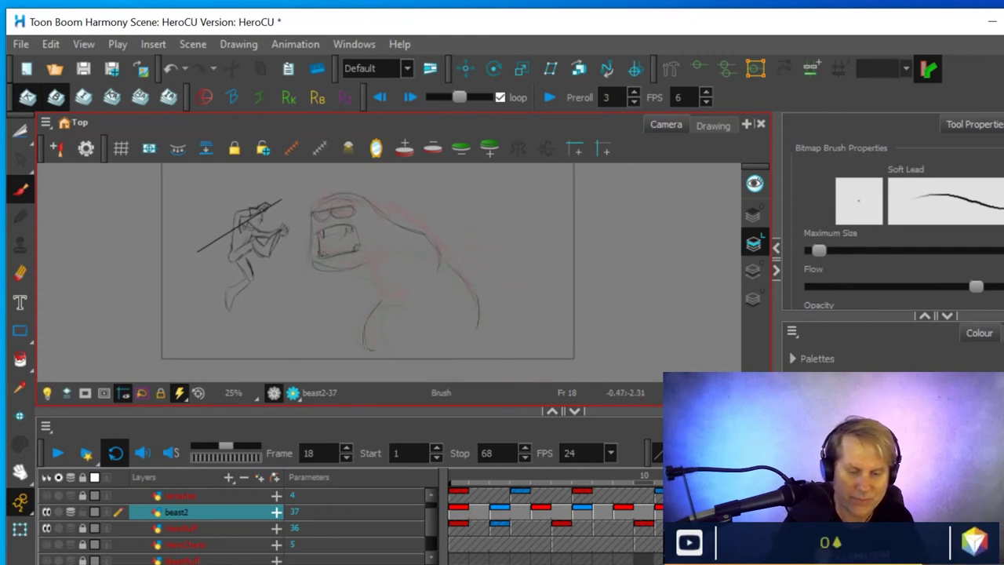
{"action": "left_click_drag", "start_coordinate": [376, 286], "coordinate": [400, 294]}
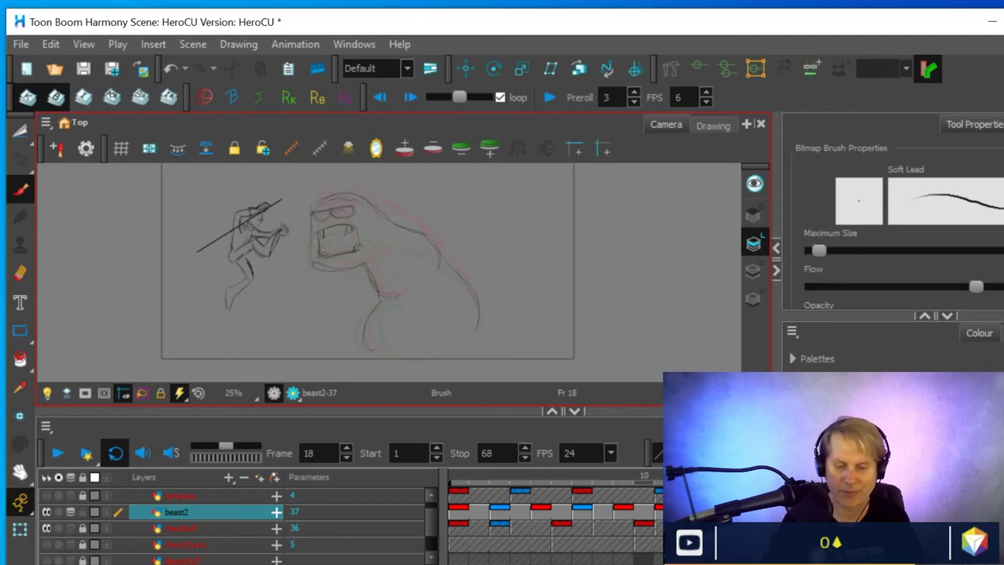
Flip back and forth between frames 17, 18 and 19 to check how the new beast drawing fits between its neighbours
{"action": "key", "text": "comma"}
{"action": "key", "text": "period"}
{"action": "key", "text": "period"}
{"action": "key", "text": "comma"}
{"action": "key", "text": "comma"}
{"action": "key", "text": "period"}
{"action": "key", "text": "period"}
{"action": "key", "text": "comma"}
{"action": "key", "text": "comma"}
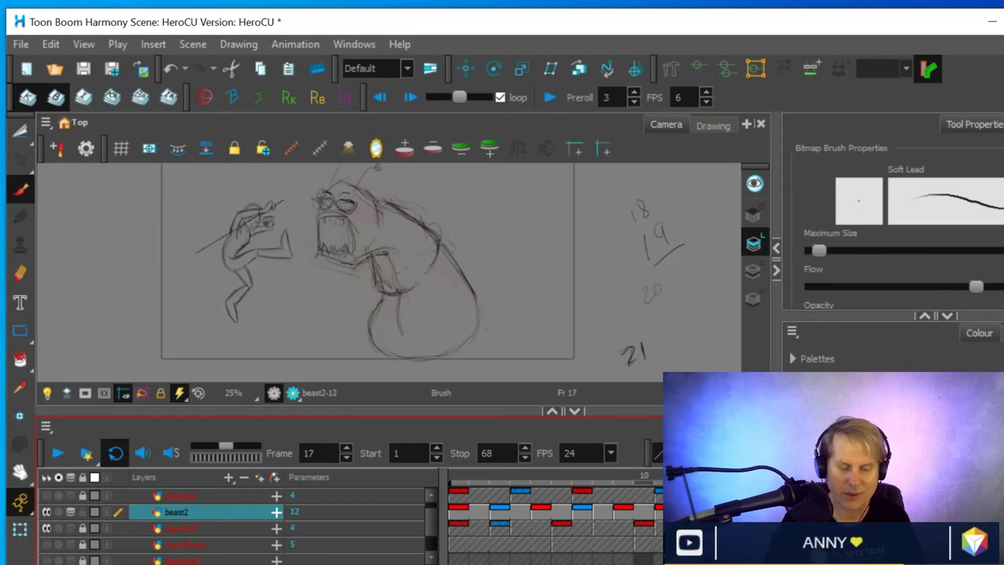
{"action": "key", "text": "period"}
{"action": "key", "text": "period"}
{"action": "key", "text": "comma"}
{"action": "key", "text": "comma"}
{"action": "key", "text": "period"}
{"action": "key", "text": "period"}
{"action": "key", "text": "period"}
{"action": "key", "text": "comma"}
{"action": "key", "text": "comma"}
{"action": "left_click_drag", "start_coordinate": [490, 285], "coordinate": [508, 304]}
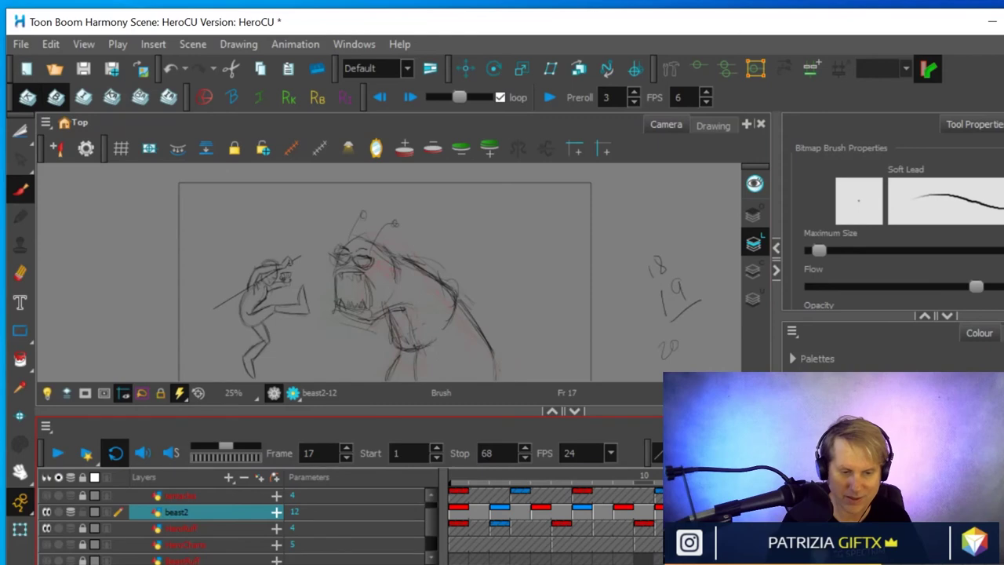
{"action": "key", "text": "."}
{"action": "key", "text": "."}
{"action": "key", "text": "."}
{"action": "key", "text": "."}
{"action": "key", "text": "."}
{"action": "key", "text": "."}
{"action": "key", "text": "."}
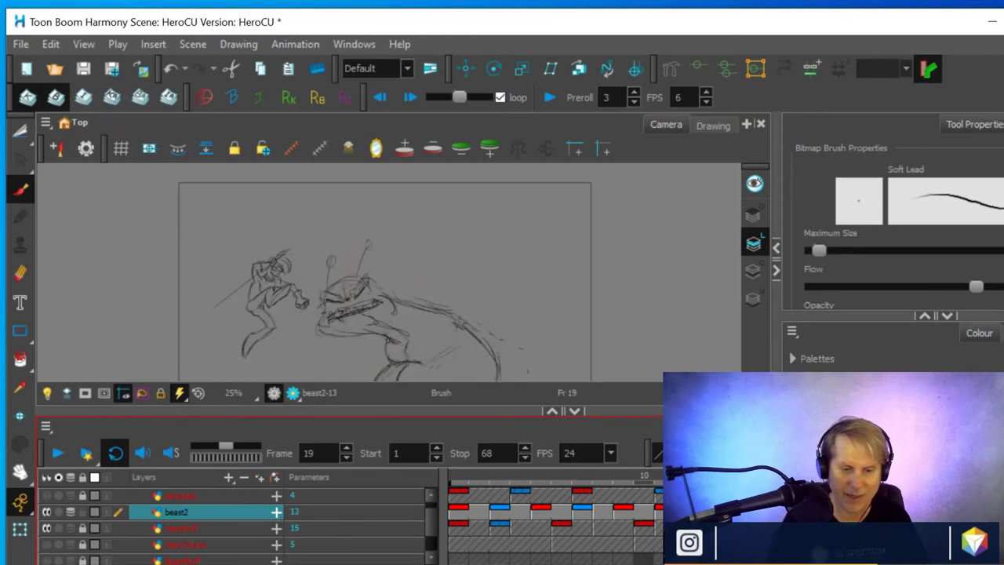
Finish the beast's two antennae on frame 18, erasing and redrawing their round tips
{"action": "key", "text": "."}
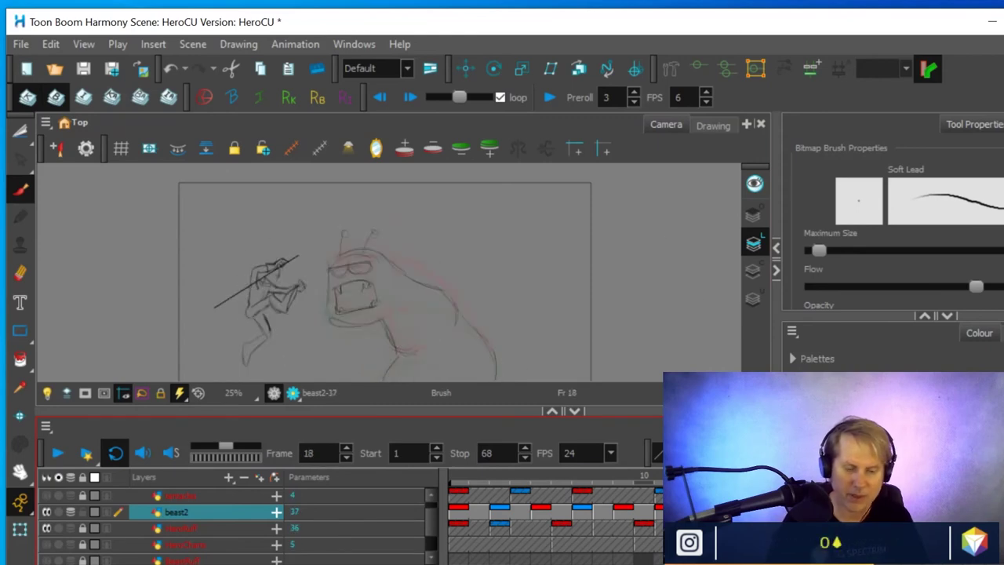
{"action": "key", "text": "alt+e"}
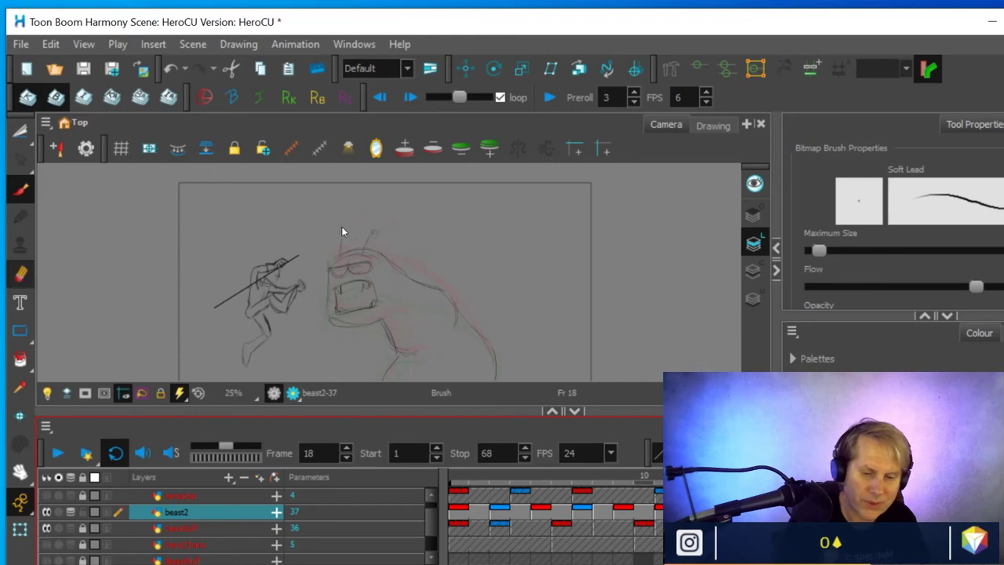
{"action": "key", "text": "alt+e"}
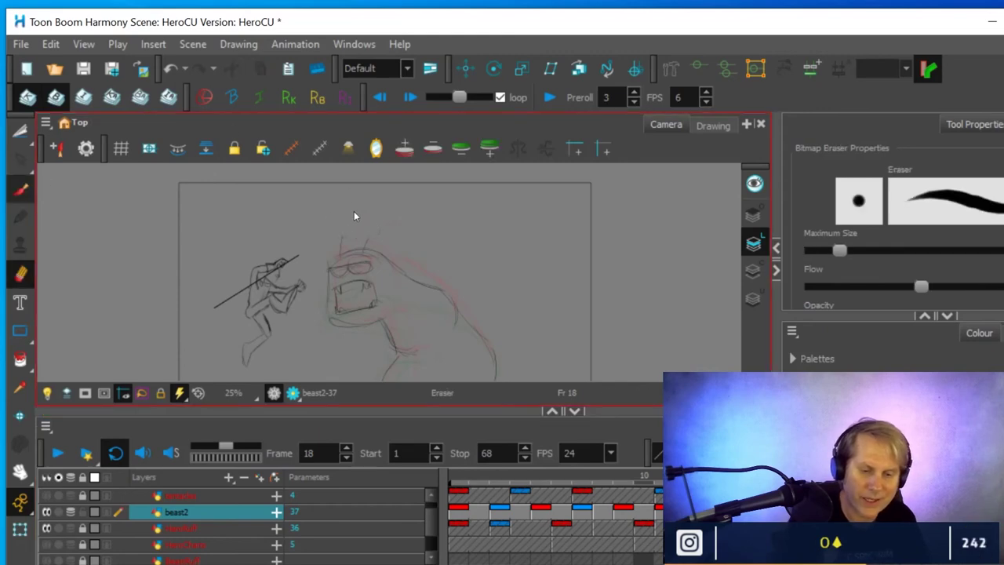
{"action": "key", "text": "alt+b"}
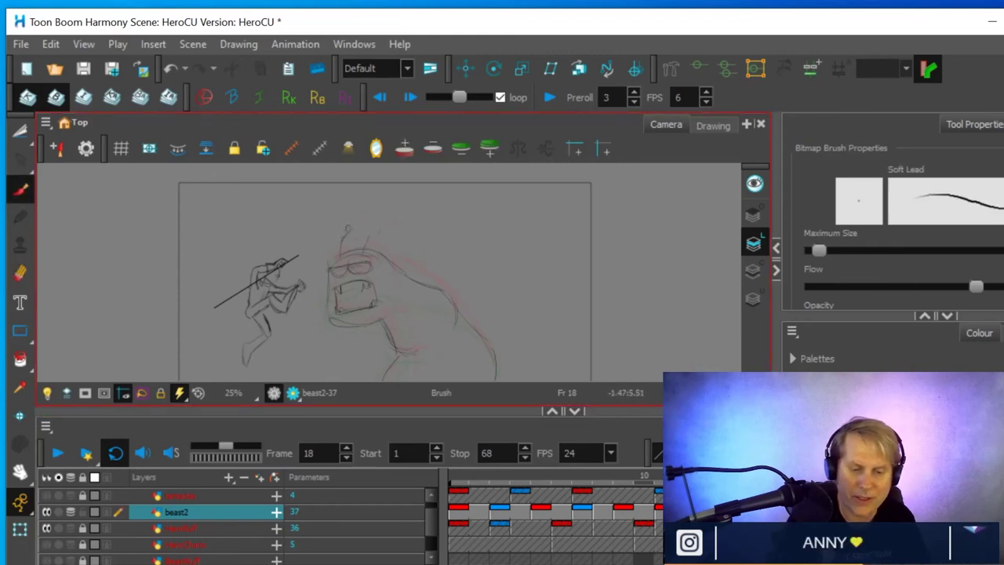
{"action": "left_click_drag", "start_coordinate": [375, 223], "coordinate": [374, 224]}
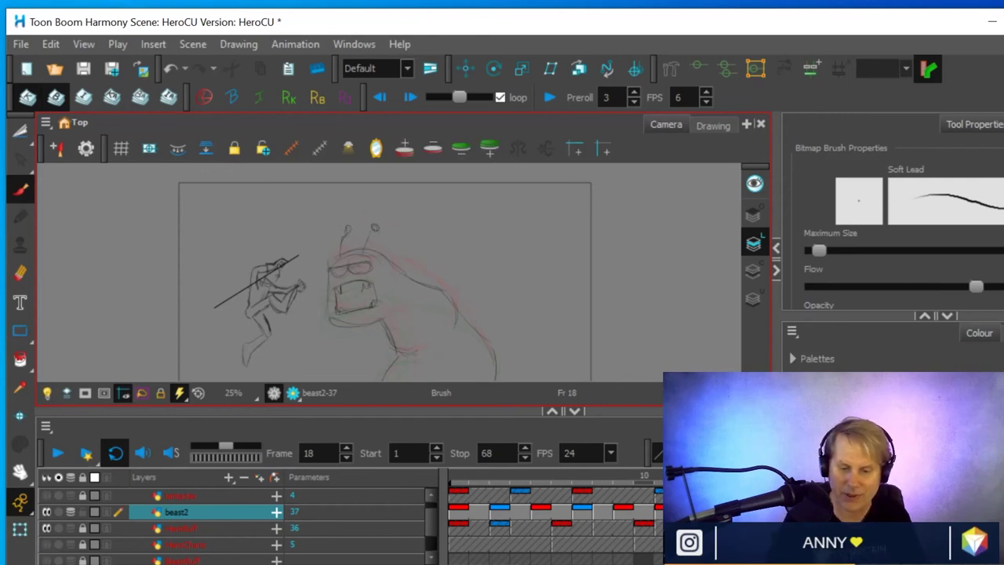
Step forward through the frames after 18 and scrub back to frame 6 to review the beast's movement
{"action": "key", "text": "period"}
{"action": "key", "text": "period"}
{"action": "key", "text": "period"}
{"action": "key", "text": "period"}
{"action": "key", "text": "period"}
{"action": "key", "text": "period"}
{"action": "key", "text": "period"}
{"action": "key", "text": "period"}
{"action": "key", "text": "period"}
{"action": "key", "text": "period"}
{"action": "key", "text": "period"}
{"action": "key", "text": "period"}
{"action": "left_click_drag", "start_coordinate": [1003, 512], "coordinate": [541, 502]}
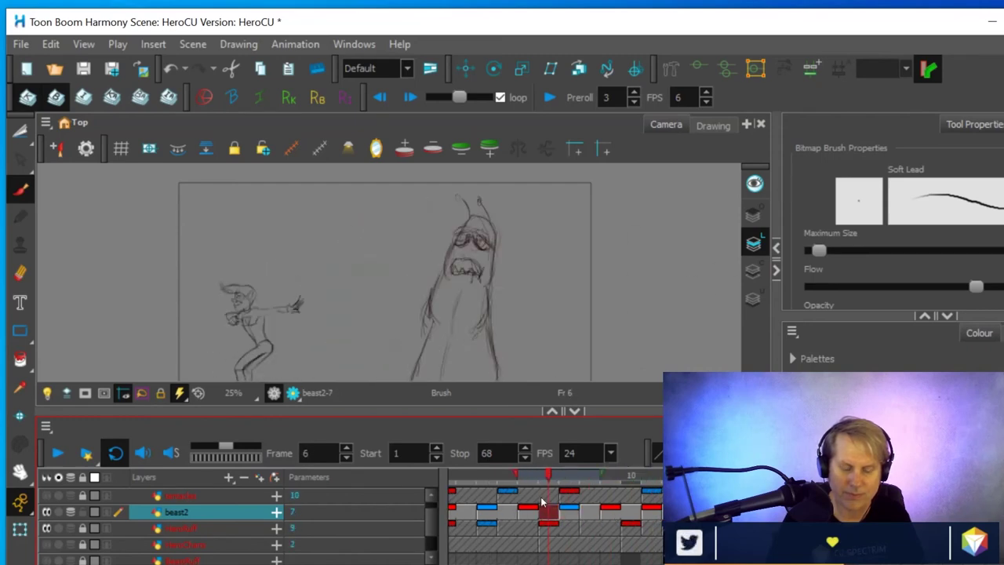
Play back the animation with the whole camera frame in view to check its motion
{"action": "scroll", "coordinate": [406, 312], "scroll_direction": "down", "scroll_amount": 1}
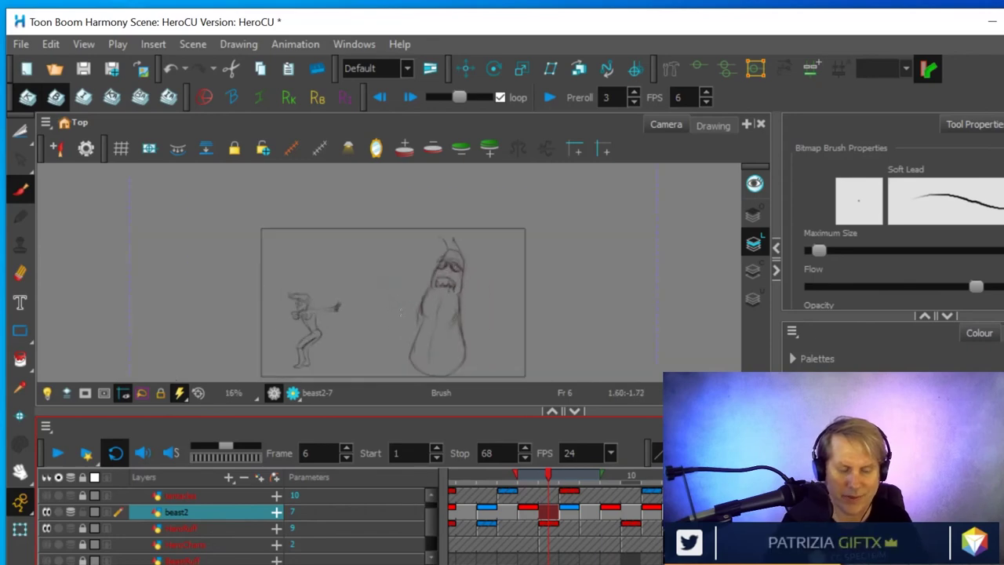
{"action": "left_click_drag", "start_coordinate": [401, 311], "coordinate": [368, 275]}
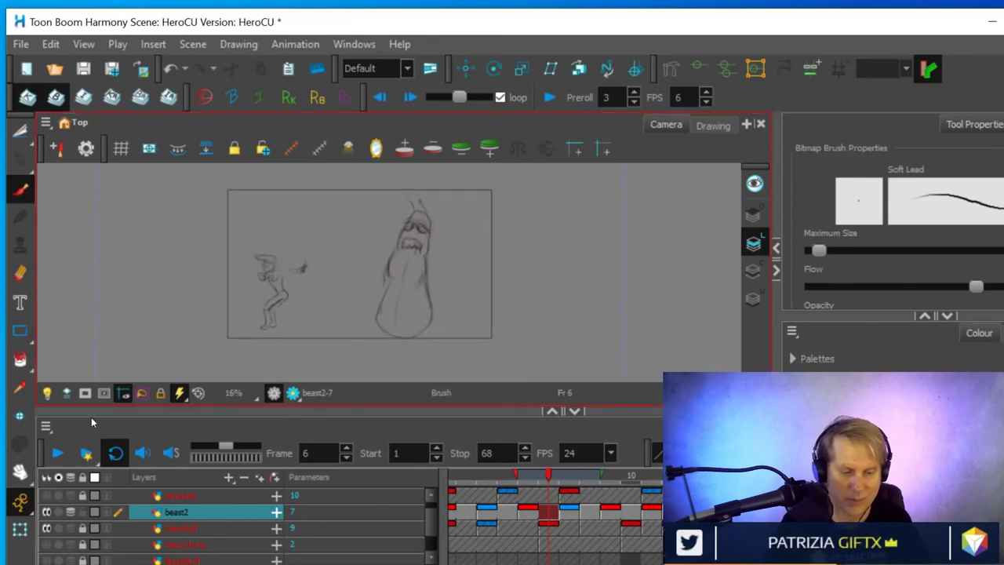
{"action": "left_click", "coordinate": [55, 455]}
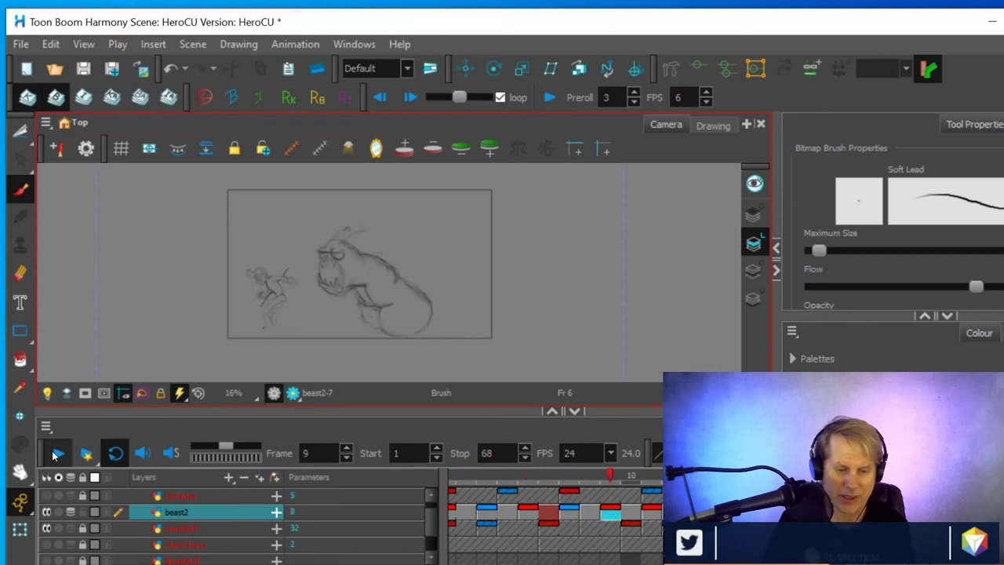
{"action": "left_click", "coordinate": [54, 455]}
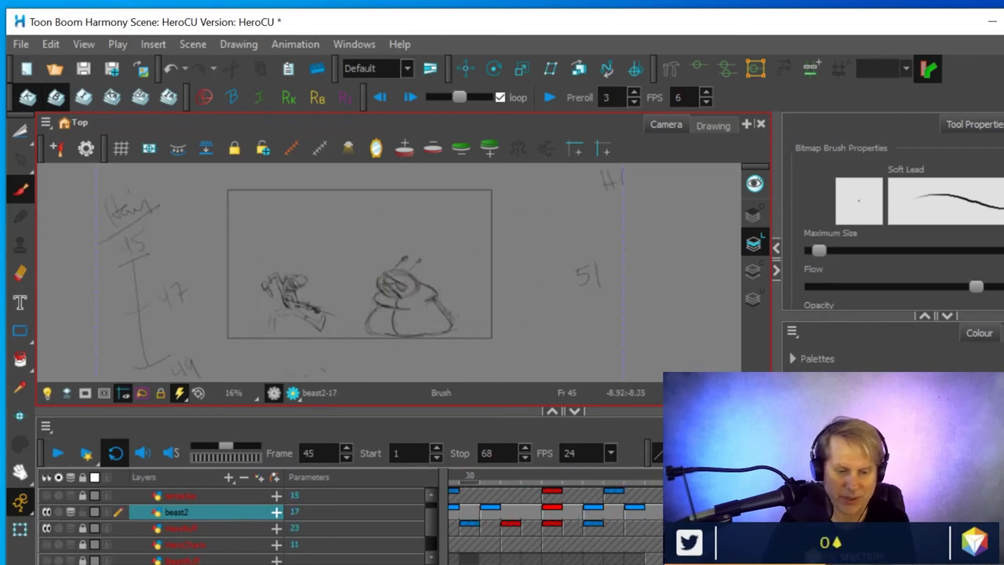
Enlarge the camera view and play the animation in a loop to review the full fight
{"action": "scroll", "coordinate": [300, 288], "scroll_direction": "down", "scroll_amount": 4}
{"action": "scroll", "coordinate": [301, 287], "scroll_direction": "up", "scroll_amount": 5}
{"action": "scroll", "coordinate": [293, 283], "scroll_direction": "up", "scroll_amount": 2}
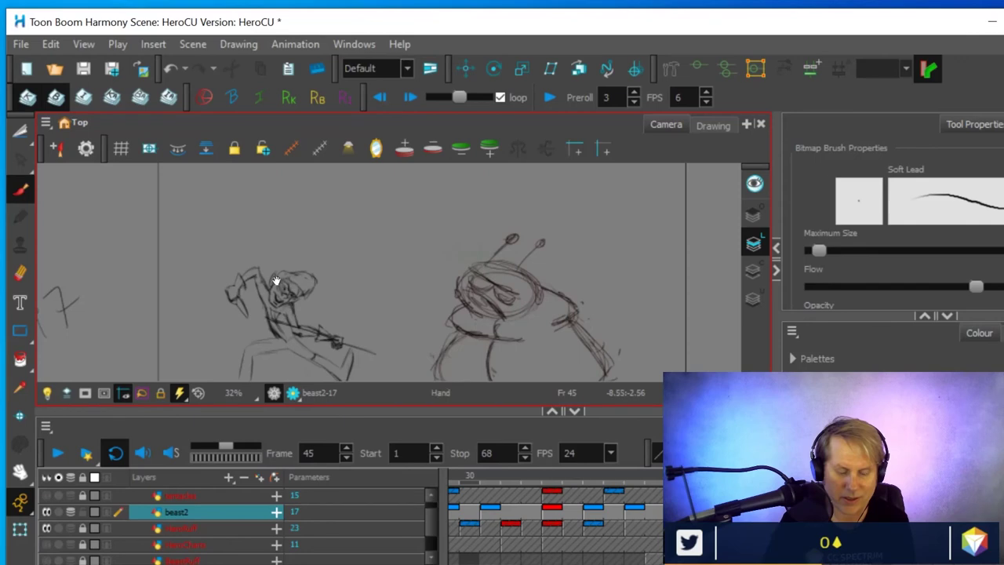
{"action": "left_click_drag", "start_coordinate": [283, 280], "coordinate": [198, 272]}
{"action": "left_click_drag", "start_coordinate": [408, 410], "coordinate": [408, 470]}
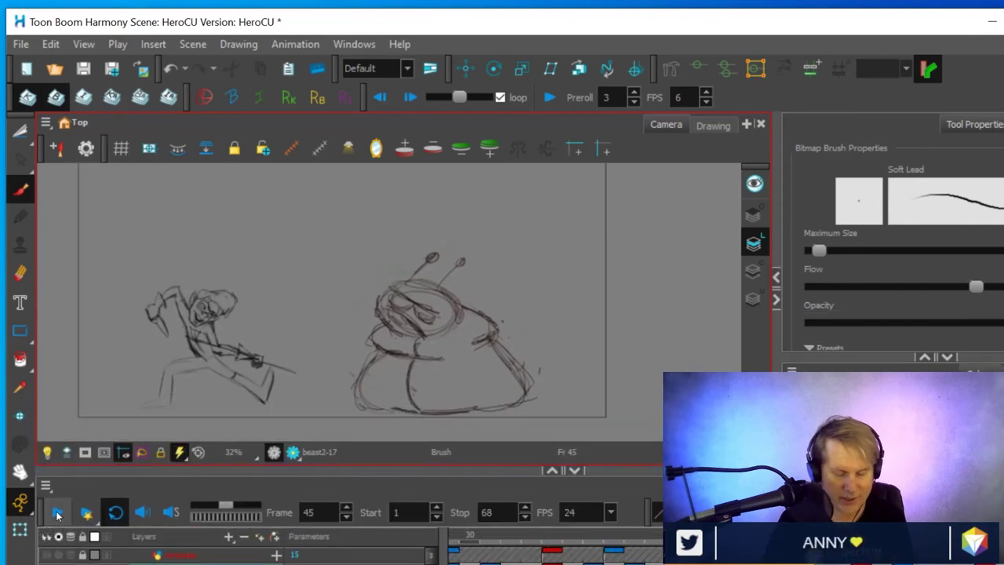
{"action": "left_click", "coordinate": [57, 514]}
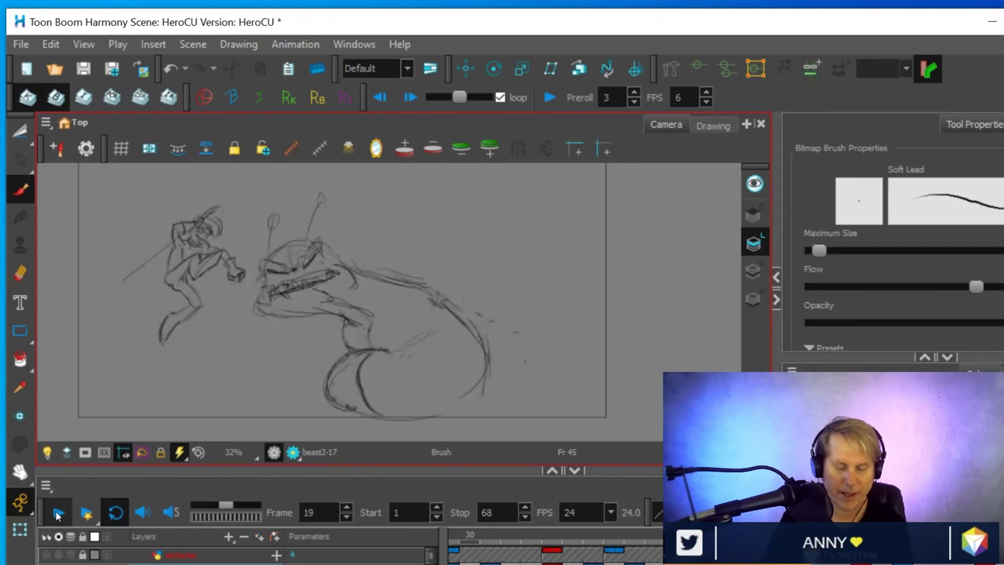
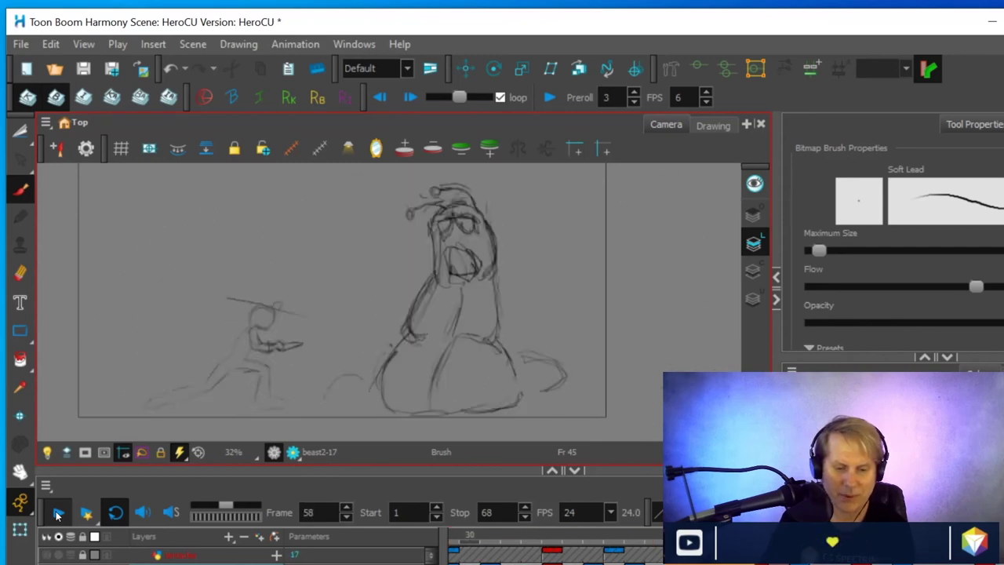
{"action": "left_click", "coordinate": [57, 513]}
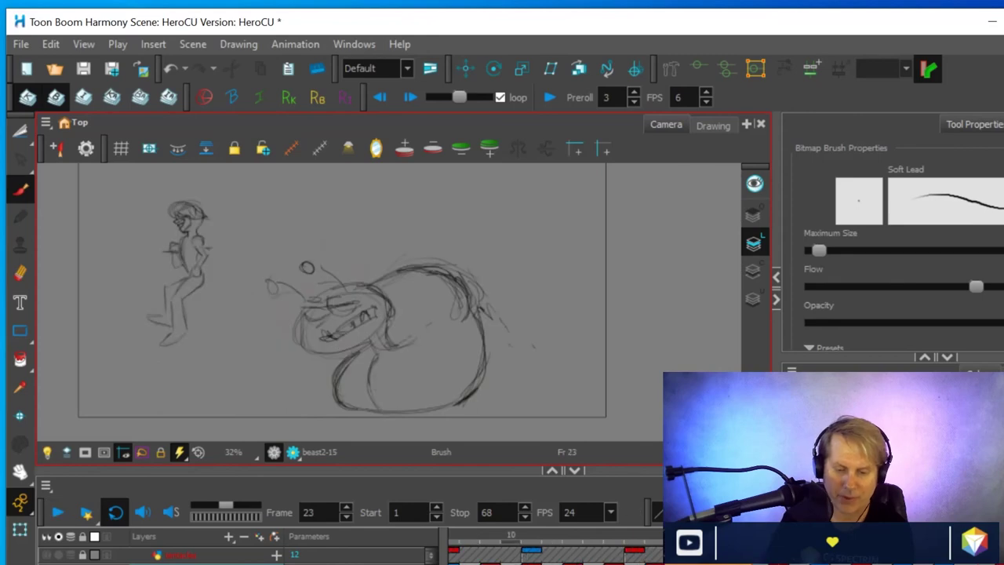
Go to frames 40 and 45 and examine the hero's sword poses up close
{"action": "left_click_drag", "start_coordinate": [776, 540], "coordinate": [1003, 540]}
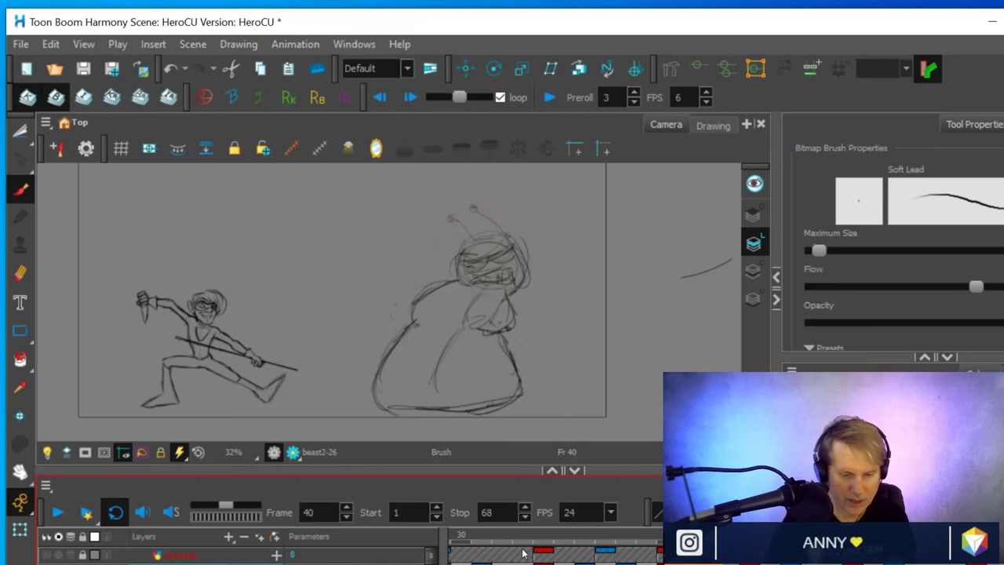
{"action": "scroll", "coordinate": [248, 321], "scroll_direction": "up", "scroll_amount": 2}
{"action": "left_click_drag", "start_coordinate": [248, 321], "coordinate": [343, 345]}
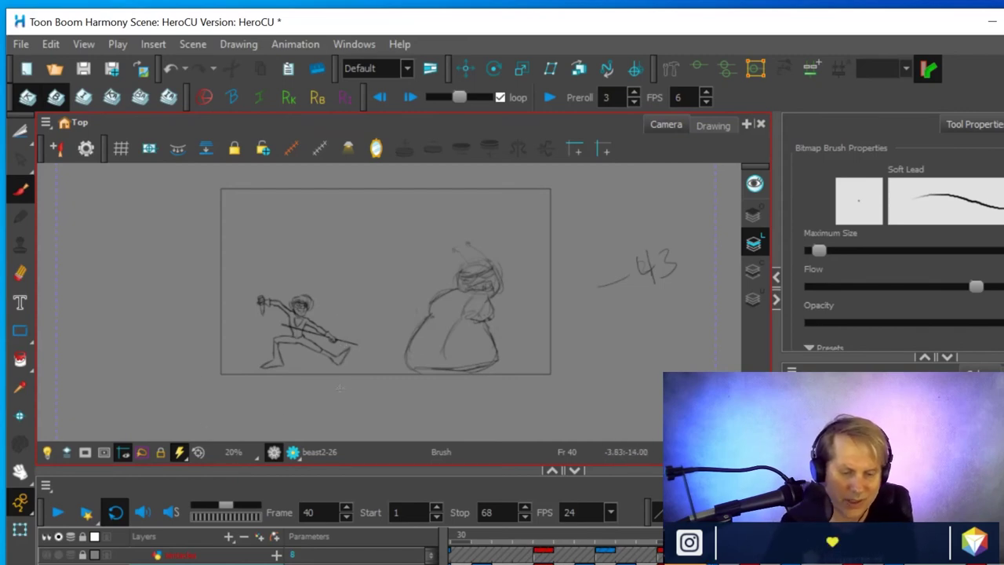
{"action": "scroll", "coordinate": [321, 380], "scroll_direction": "up", "scroll_amount": 2}
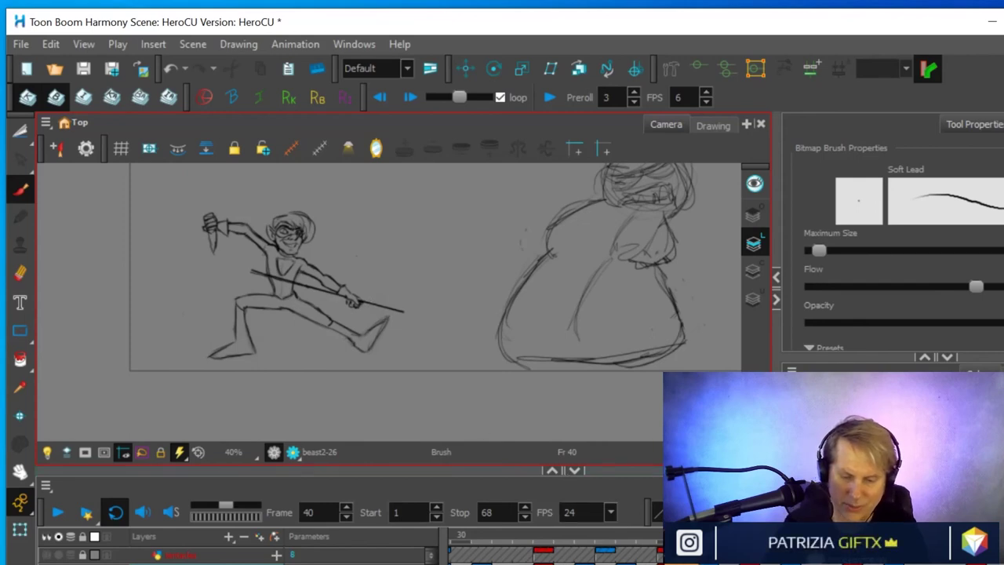
{"action": "left_click_drag", "start_coordinate": [670, 536], "coordinate": [753, 536]}
{"action": "key", "text": "period"}
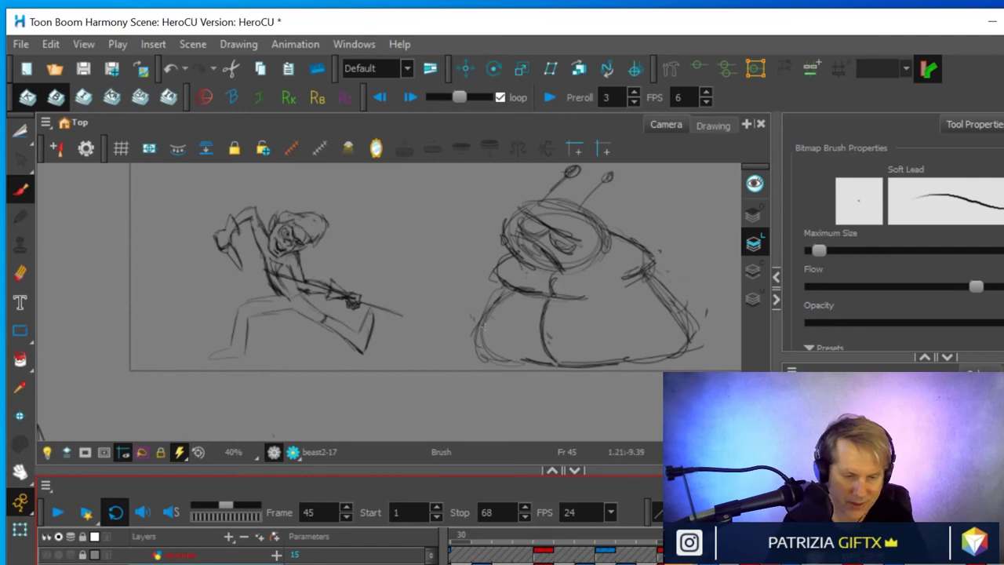
{"action": "scroll", "coordinate": [424, 312], "scroll_direction": "up", "scroll_amount": 2}
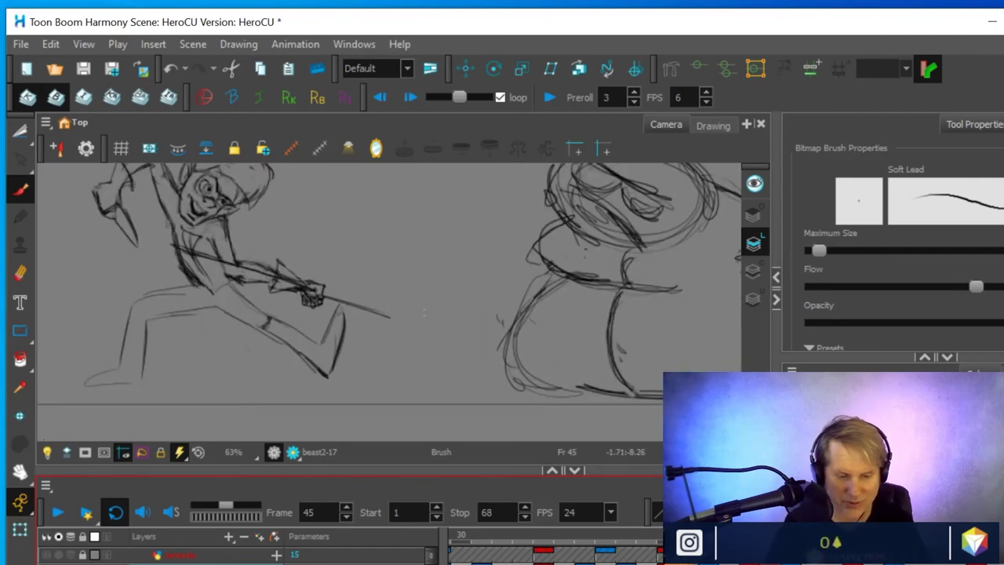
{"action": "left_click_drag", "start_coordinate": [424, 312], "coordinate": [532, 341]}
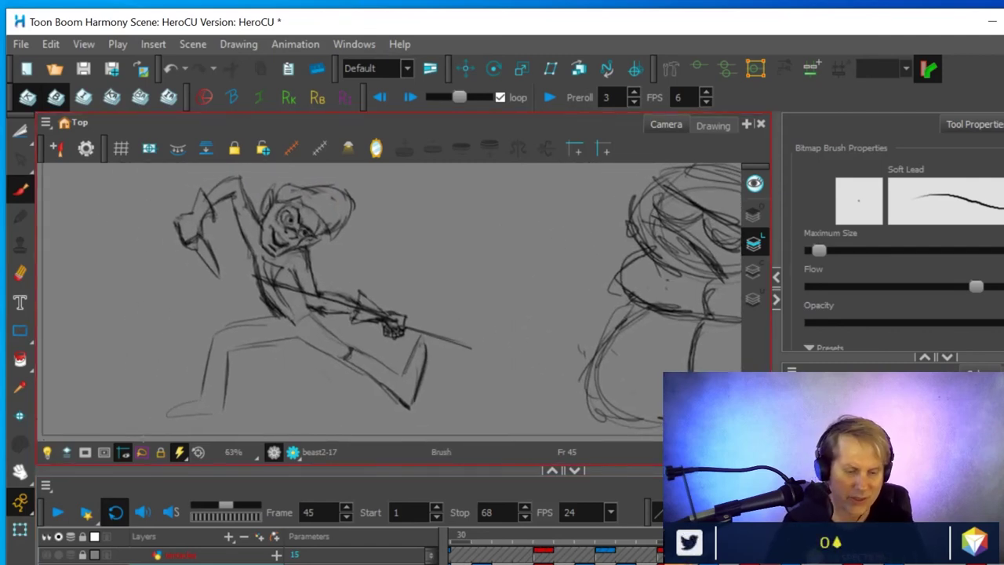
Expand the timeline's layer list and hide the beast2 layer
{"action": "left_click_drag", "start_coordinate": [188, 466], "coordinate": [188, 340]}
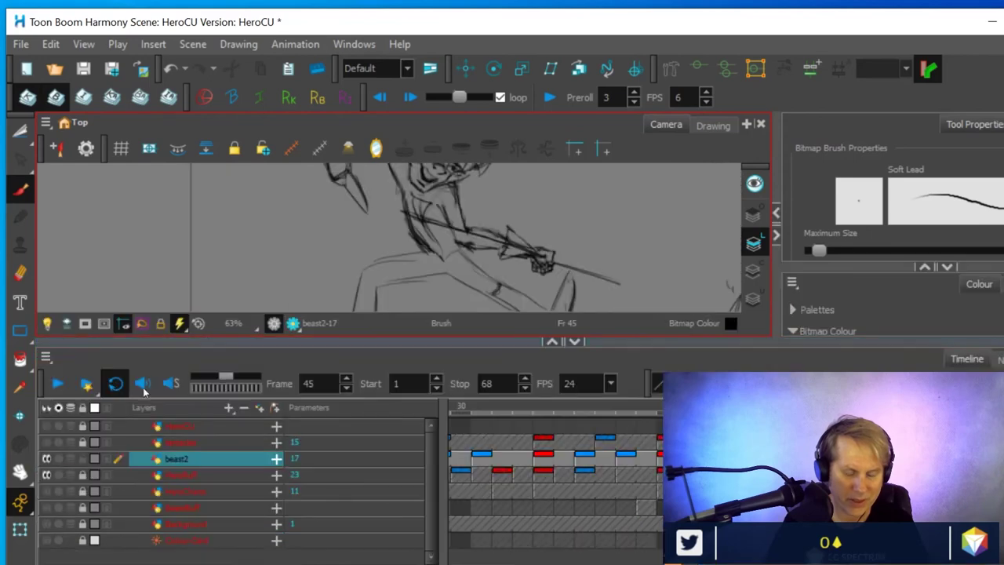
{"action": "left_click", "coordinate": [45, 459]}
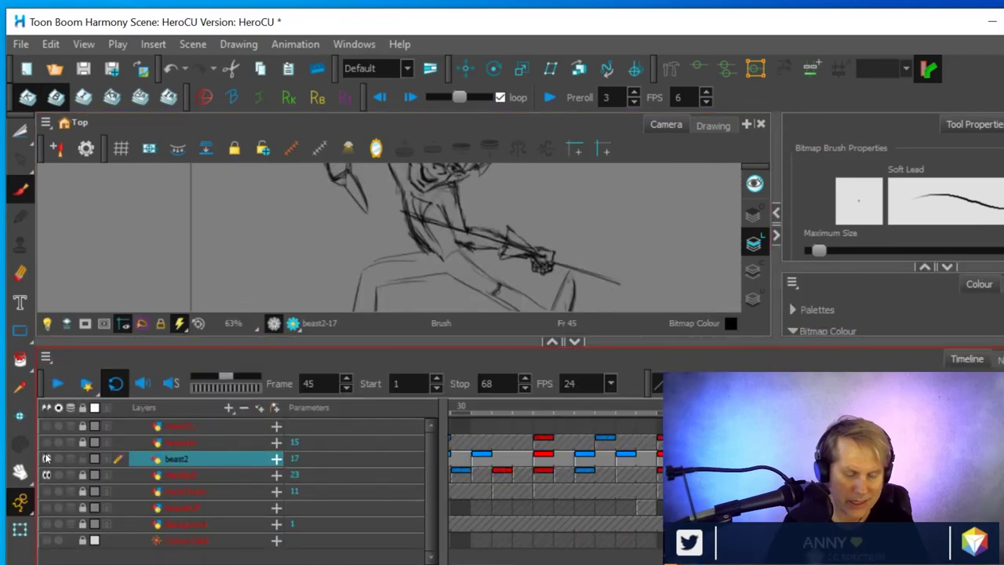
{"action": "left_click", "coordinate": [45, 459]}
{"action": "left_click", "coordinate": [45, 459]}
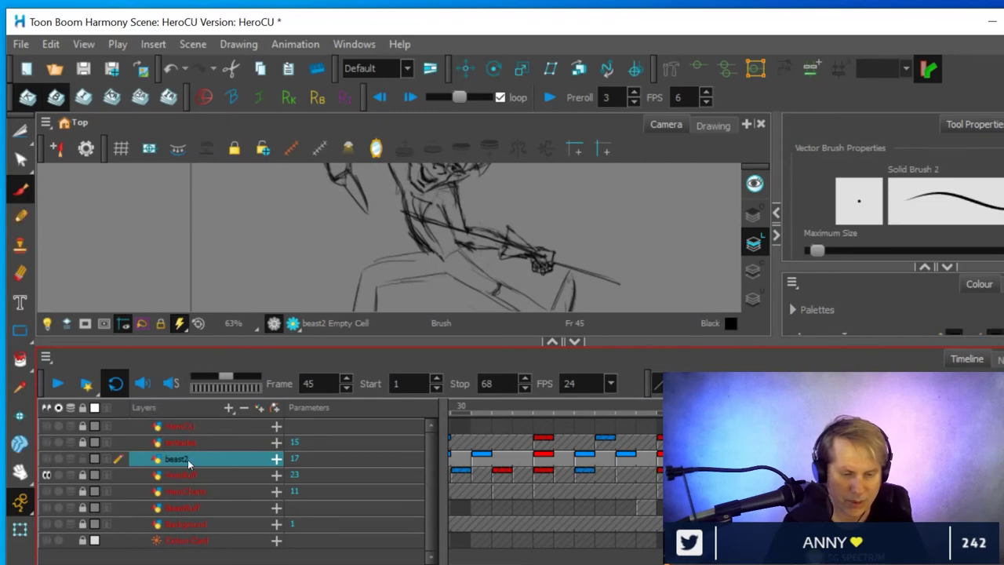
Select the HeroCU layer, make it visible, unlock it and enlarge the camera view around the hero on frame 45
{"action": "left_click", "coordinate": [184, 426]}
{"action": "left_click", "coordinate": [46, 427]}
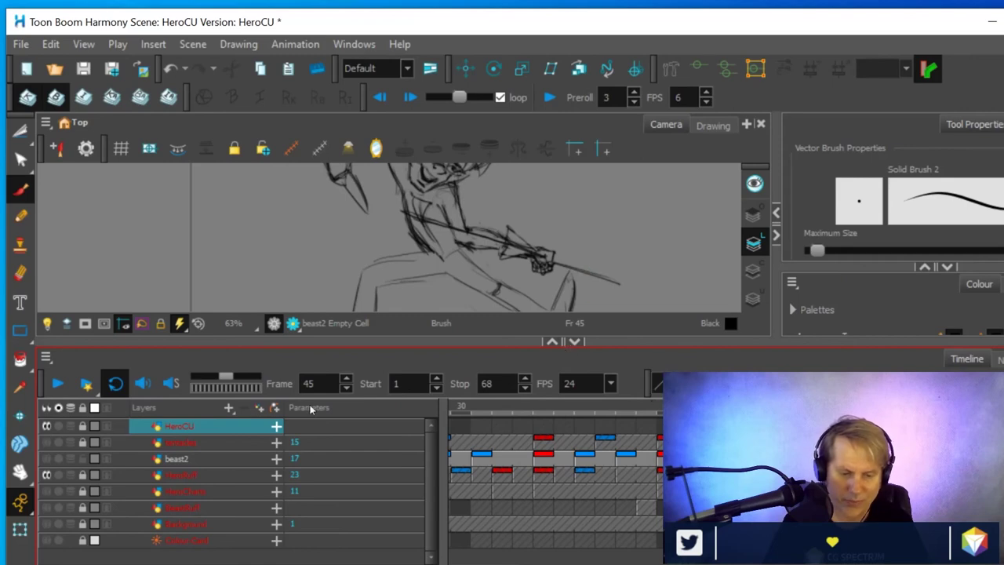
{"action": "left_click", "coordinate": [81, 427]}
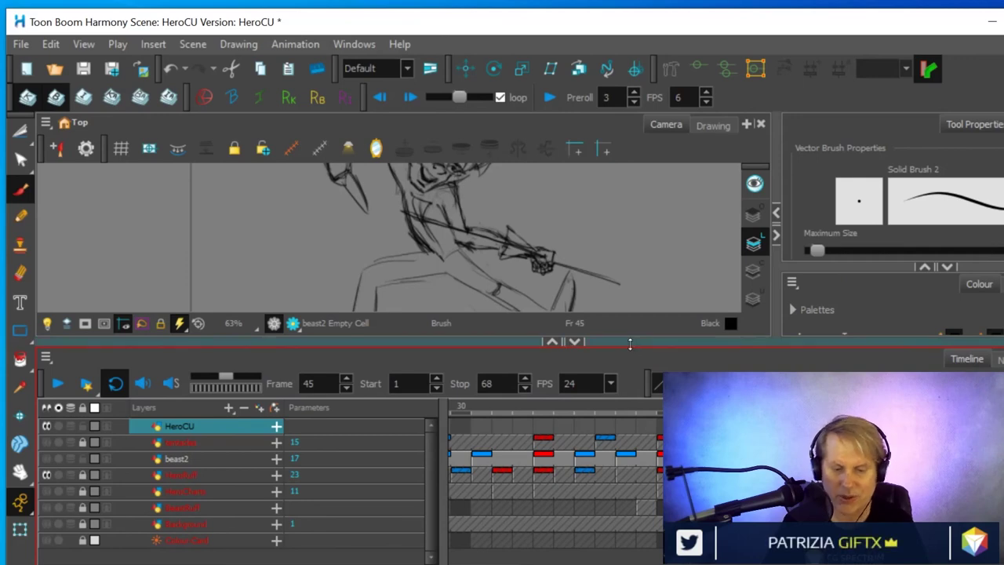
{"action": "left_click_drag", "start_coordinate": [627, 440], "coordinate": [619, 484]}
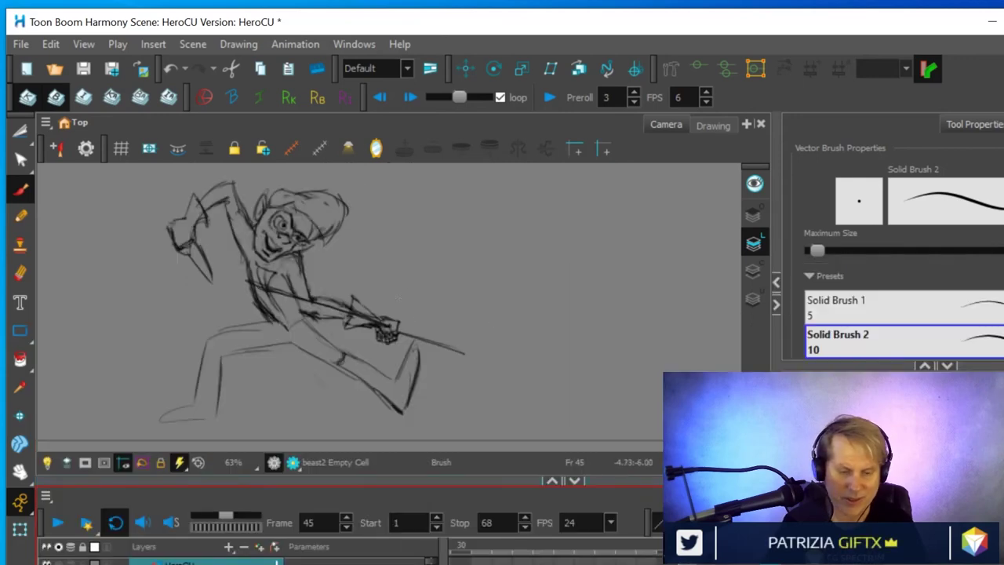
Set the HeroRuff layer's opacity to 40 in its advanced layer properties and check the fainter hero sketch in the camera view
{"action": "left_click_drag", "start_coordinate": [495, 484], "coordinate": [550, 271]}
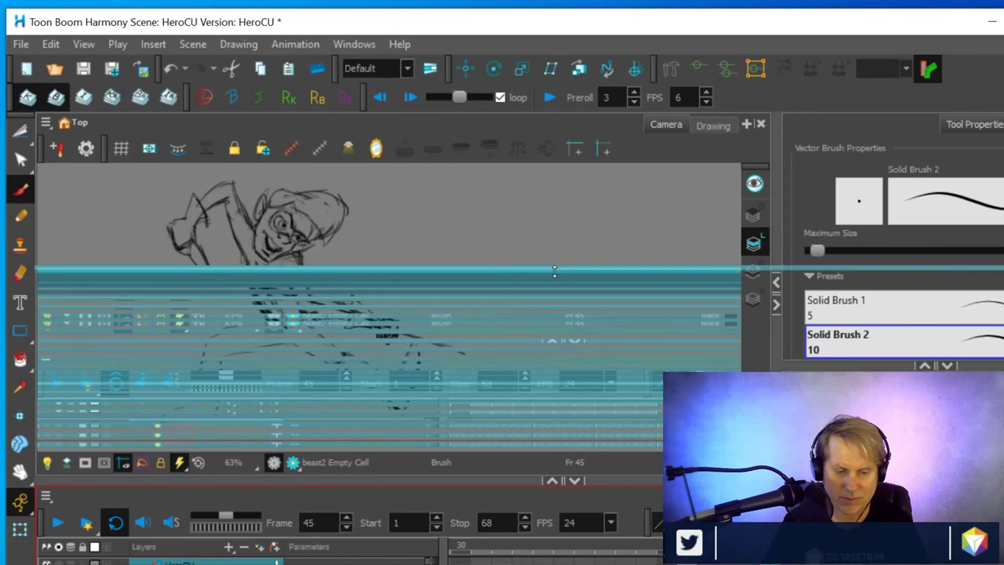
{"action": "left_click", "coordinate": [187, 402]}
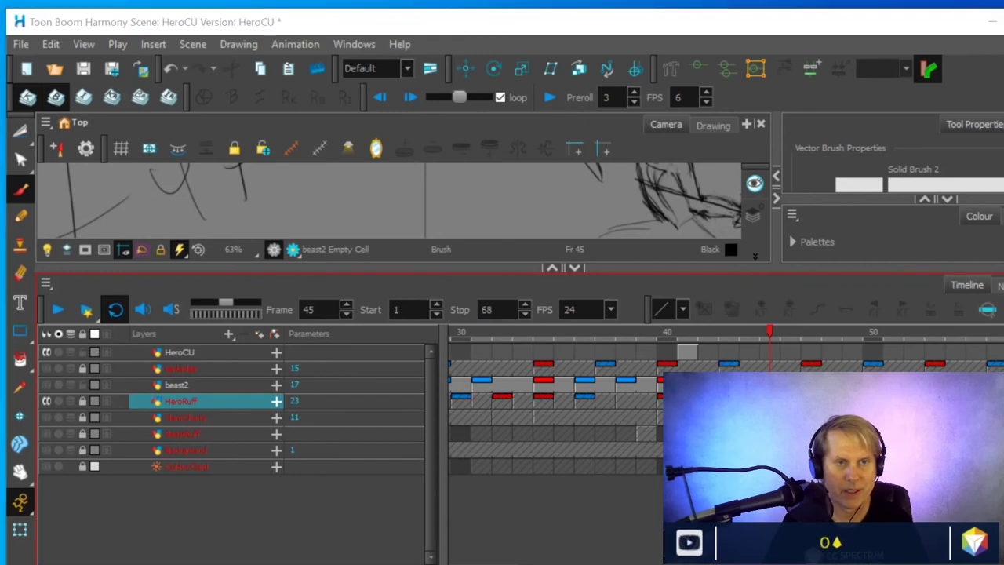
{"action": "double_click", "coordinate": [222, 398]}
{"action": "left_click_drag", "start_coordinate": [223, 392], "coordinate": [474, 92]}
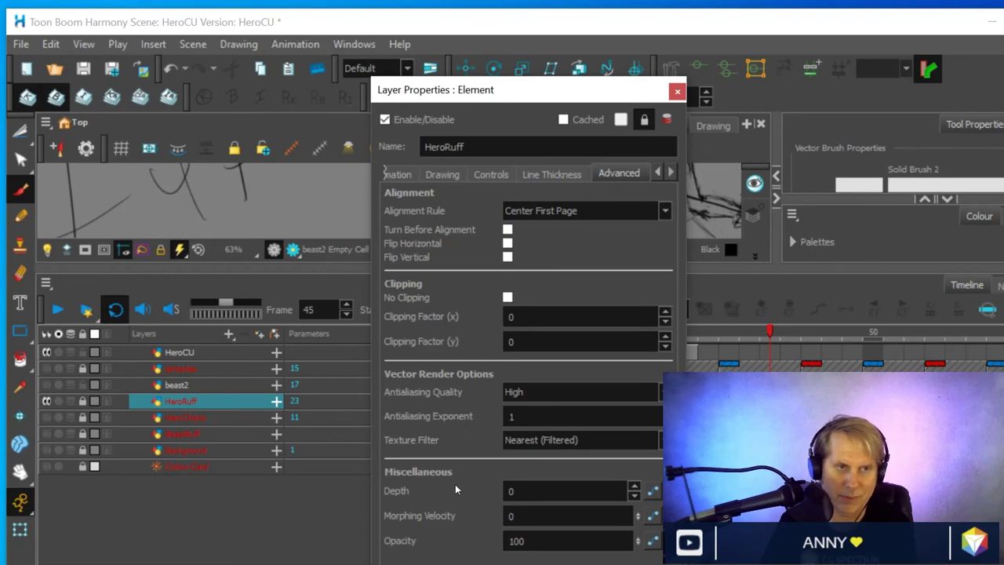
{"action": "left_click", "coordinate": [534, 540]}
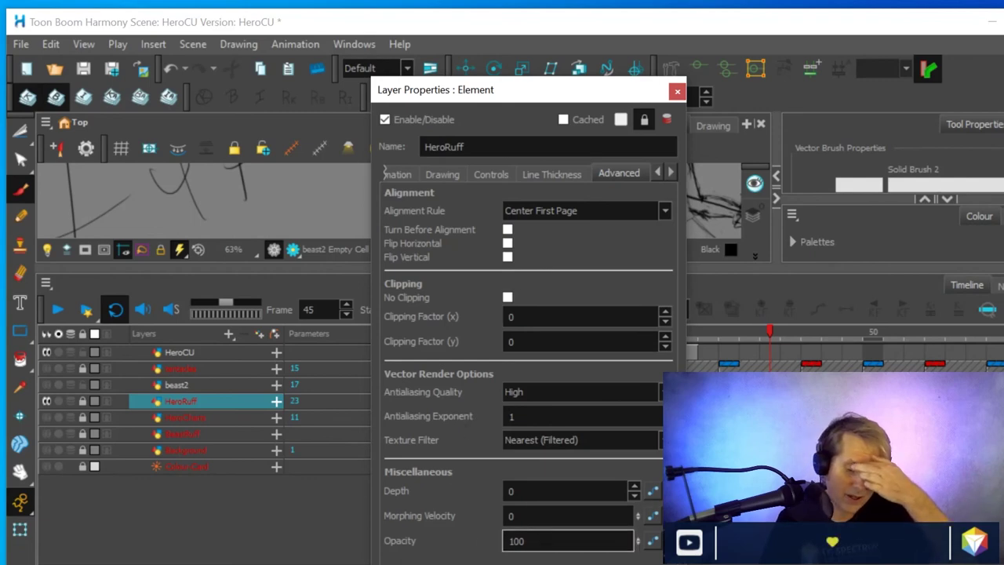
{"action": "key", "text": "ctrl+a"}
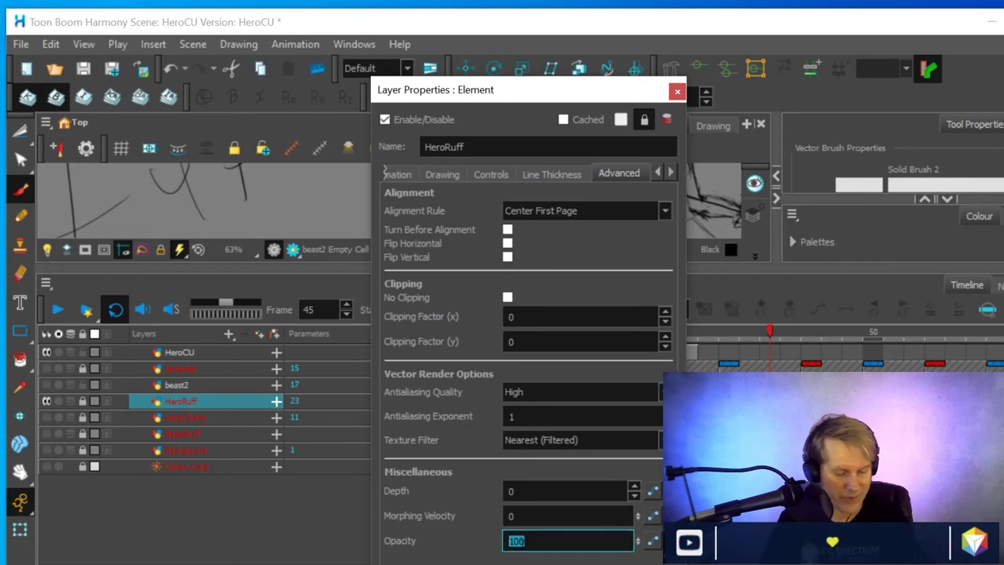
{"action": "type", "text": "40"}
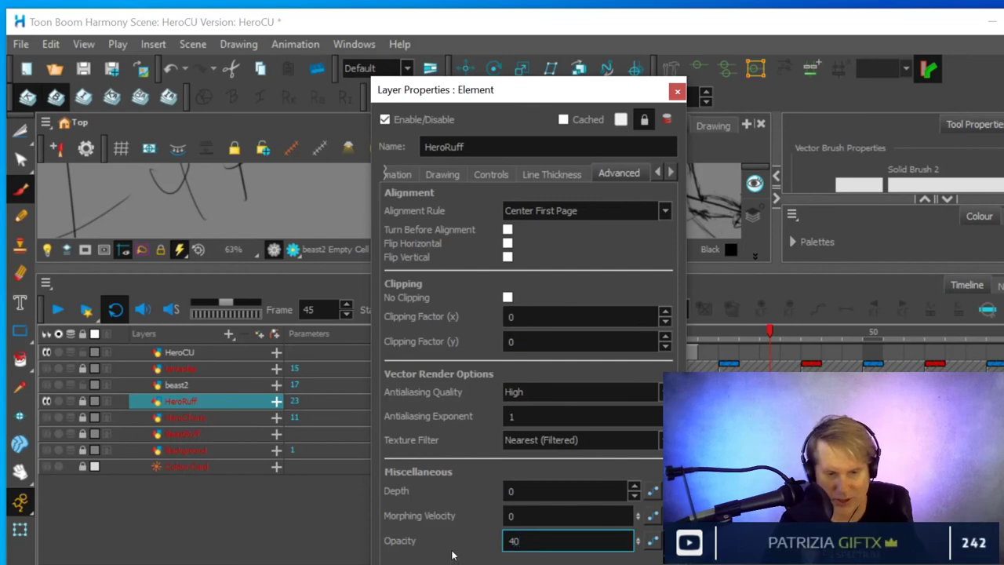
{"action": "left_click", "coordinate": [677, 91]}
{"action": "left_click_drag", "start_coordinate": [530, 340], "coordinate": [548, 495]}
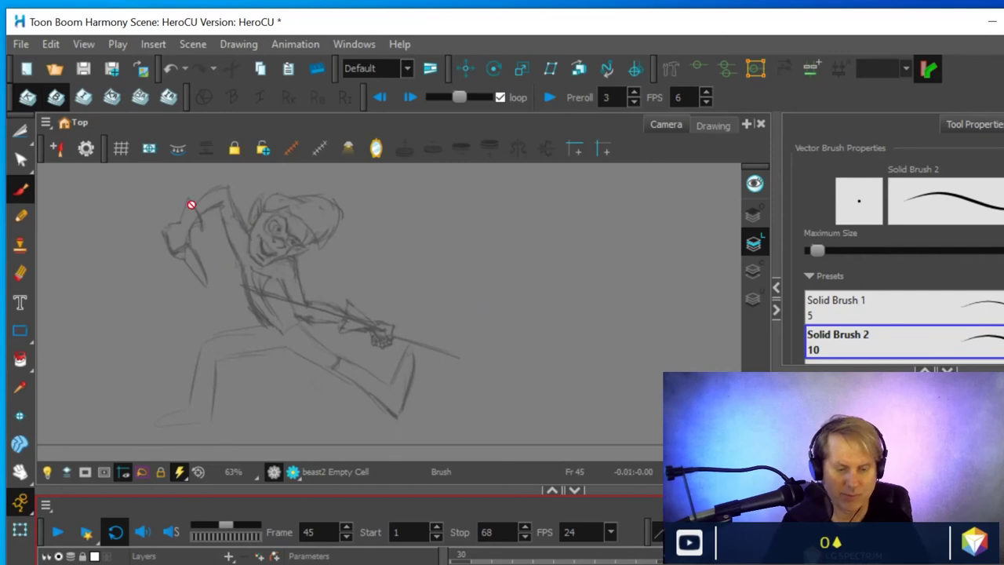
Set the HeroRuff layer's opacity to 30 and close its layer properties
{"action": "left_click_drag", "start_coordinate": [289, 492], "coordinate": [288, 312]}
{"action": "double_click", "coordinate": [155, 447]}
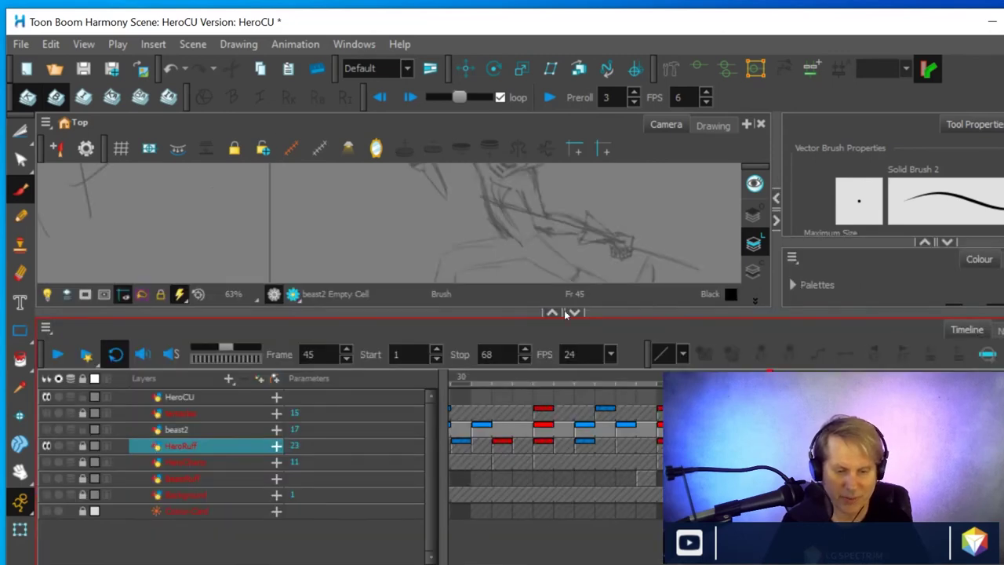
{"action": "left_click_drag", "start_coordinate": [531, 541], "coordinate": [492, 549]}
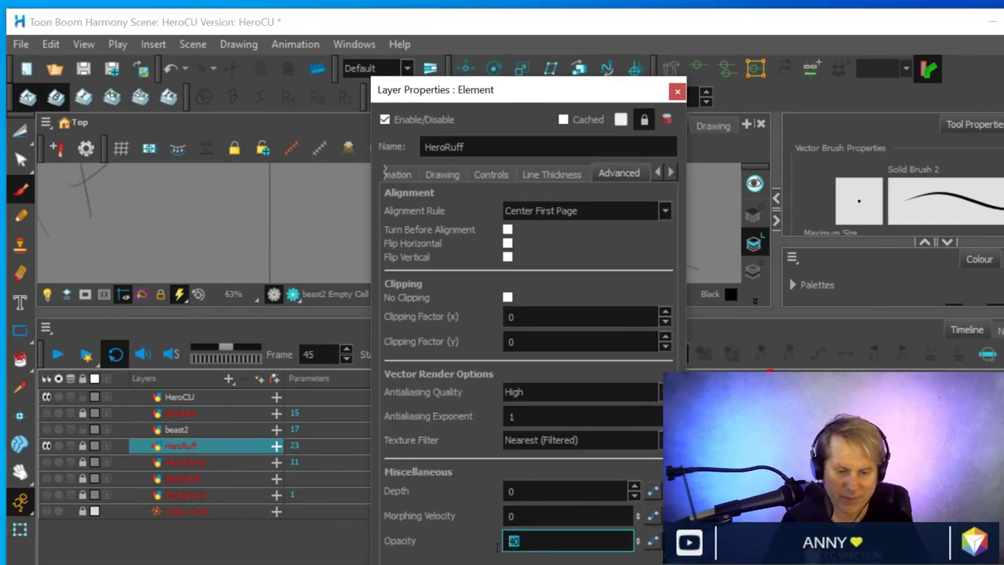
{"action": "type", "text": "30"}
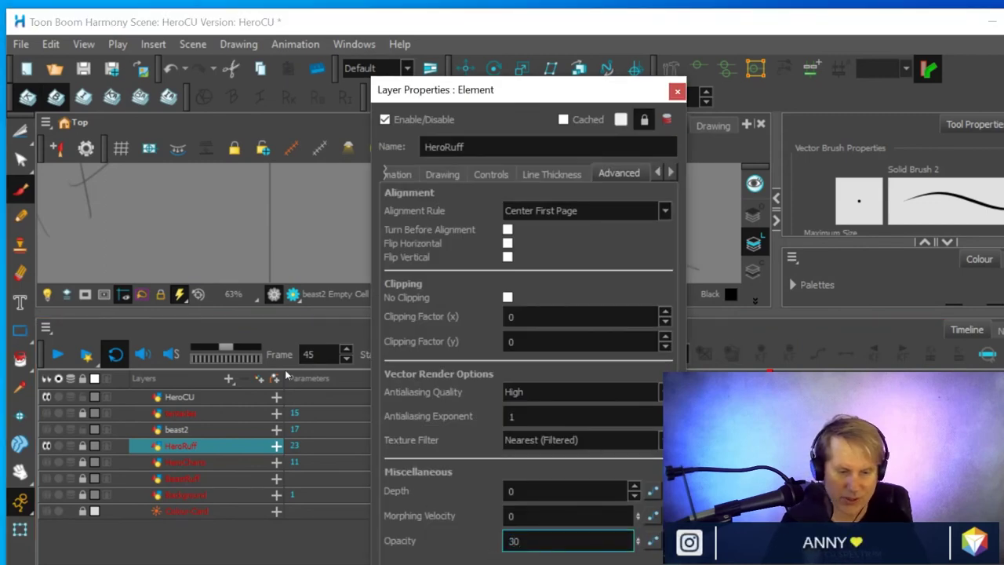
{"action": "left_click_drag", "start_coordinate": [284, 315], "coordinate": [274, 453]}
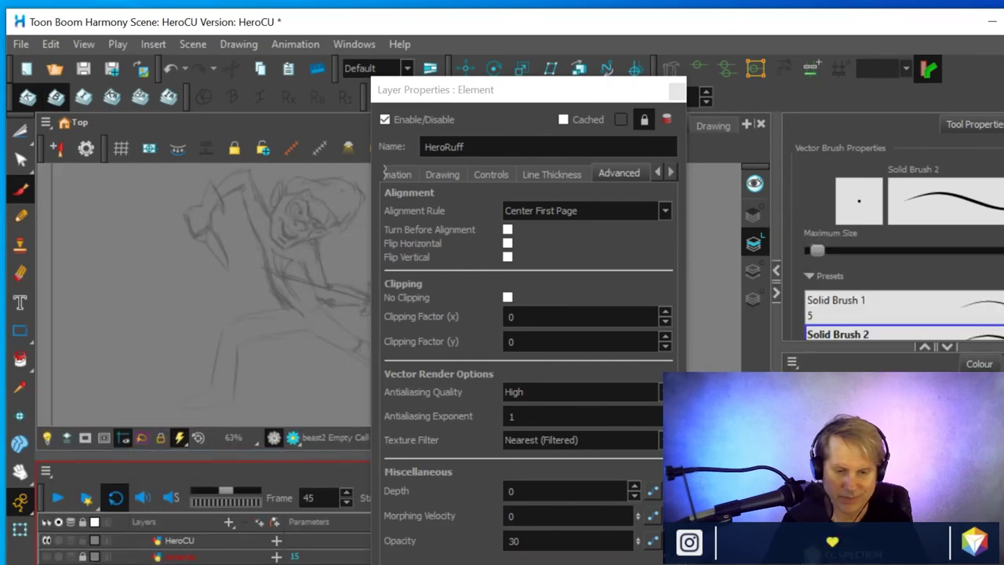
{"action": "mouse_move", "coordinate": [576, 87]}
{"action": "left_mouse_down"}
{"action": "mouse_move", "coordinate": [574, 23]}
{"action": "mouse_move", "coordinate": [584, 17]}
{"action": "mouse_move", "coordinate": [502, 7]}
{"action": "left_mouse_up"}
{"action": "key", "text": "Return"}
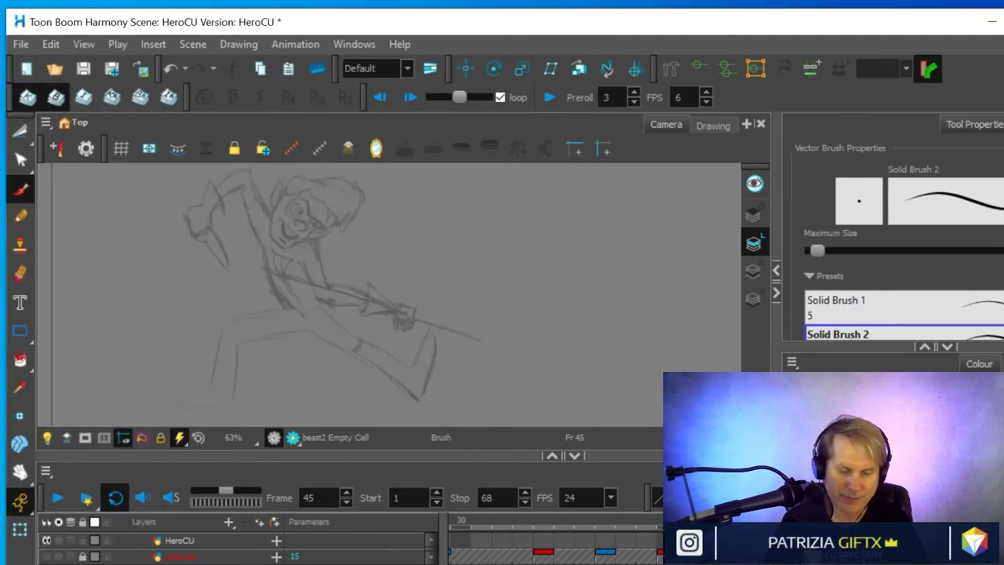
Open the Black swatch in the Colour Picker and change it to a dark gray with RGB 45, 45, 47
{"action": "scroll", "coordinate": [273, 340], "scroll_direction": "up", "scroll_amount": 2}
{"action": "scroll", "coordinate": [276, 338], "scroll_direction": "down", "scroll_amount": 2}
{"action": "scroll", "coordinate": [276, 341], "scroll_direction": "up", "scroll_amount": 1}
{"action": "scroll", "coordinate": [273, 350], "scroll_direction": "down", "scroll_amount": 1}
{"action": "scroll", "coordinate": [274, 349], "scroll_direction": "down", "scroll_amount": 1}
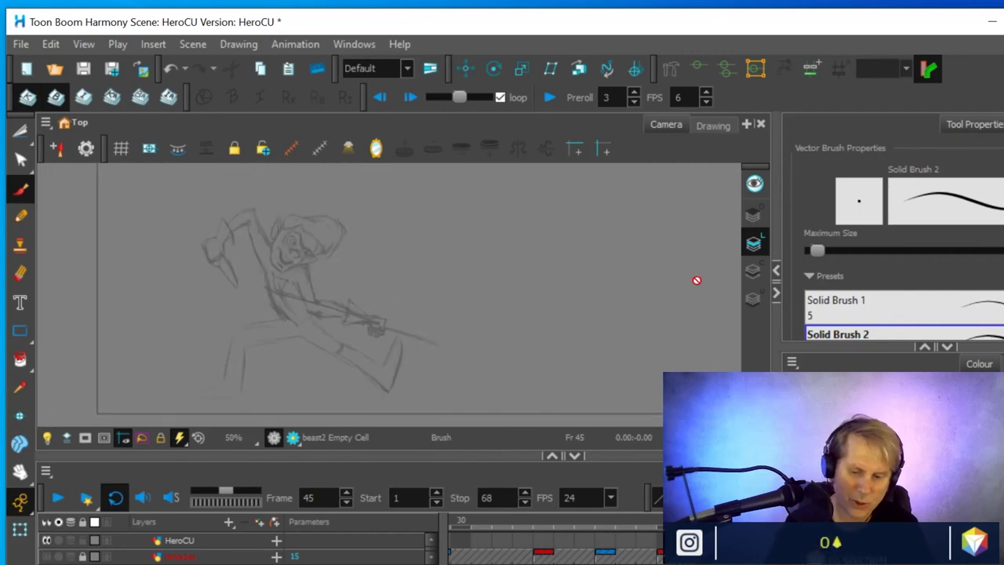
{"action": "left_click_drag", "start_coordinate": [887, 346], "coordinate": [902, 247]}
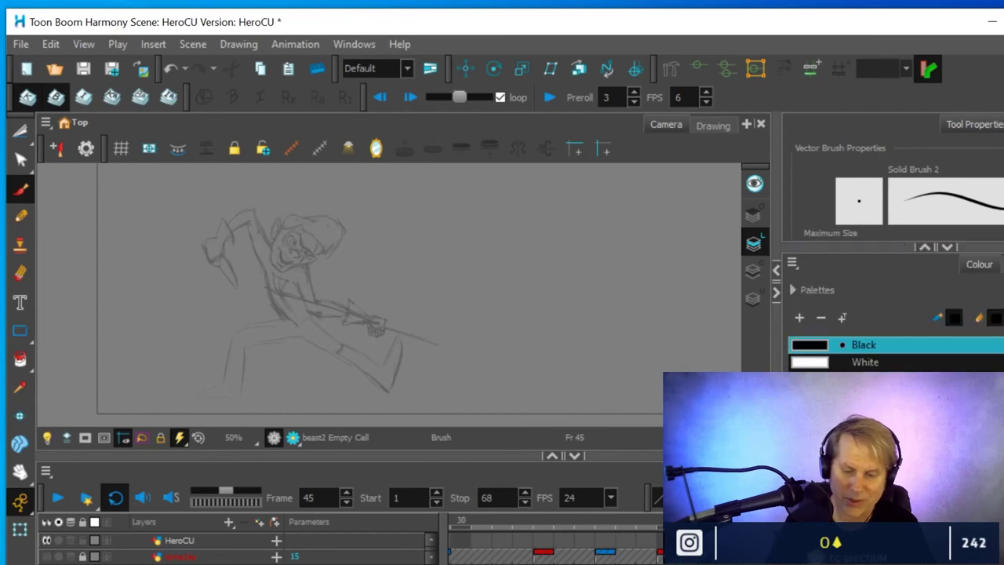
{"action": "double_click", "coordinate": [814, 349]}
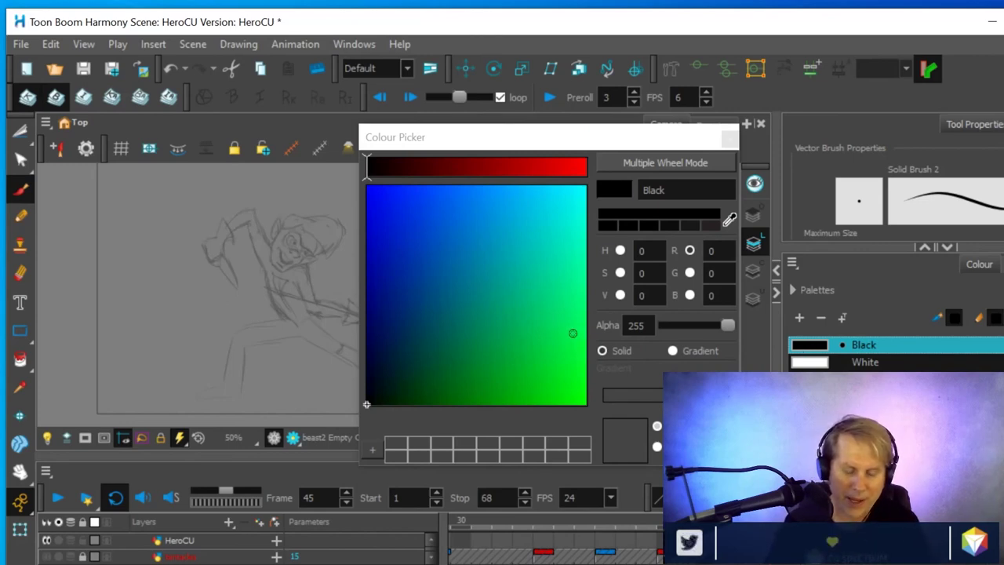
{"action": "left_click", "coordinate": [382, 379]}
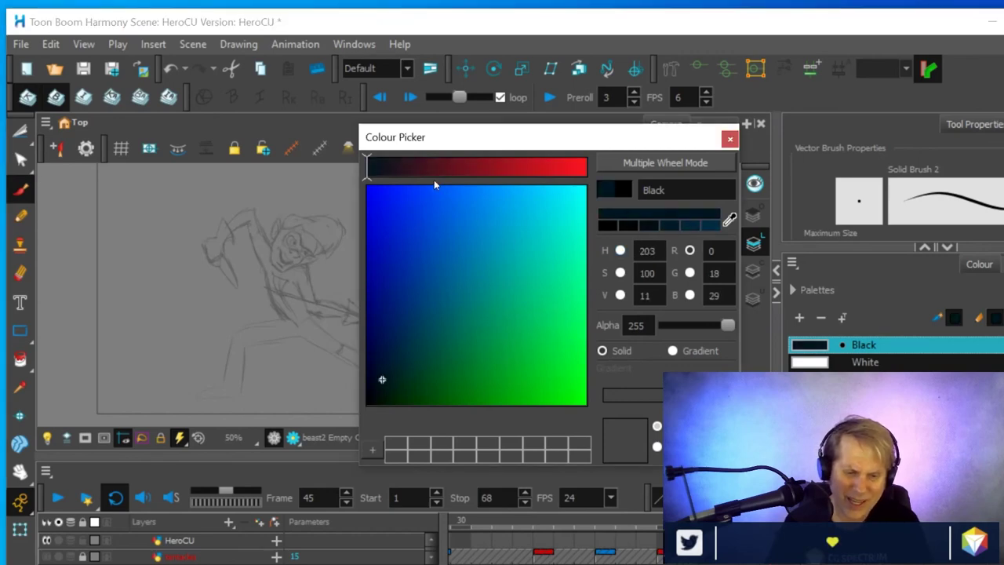
{"action": "left_click_drag", "start_coordinate": [366, 167], "coordinate": [406, 167]}
{"action": "left_click", "coordinate": [406, 364]}
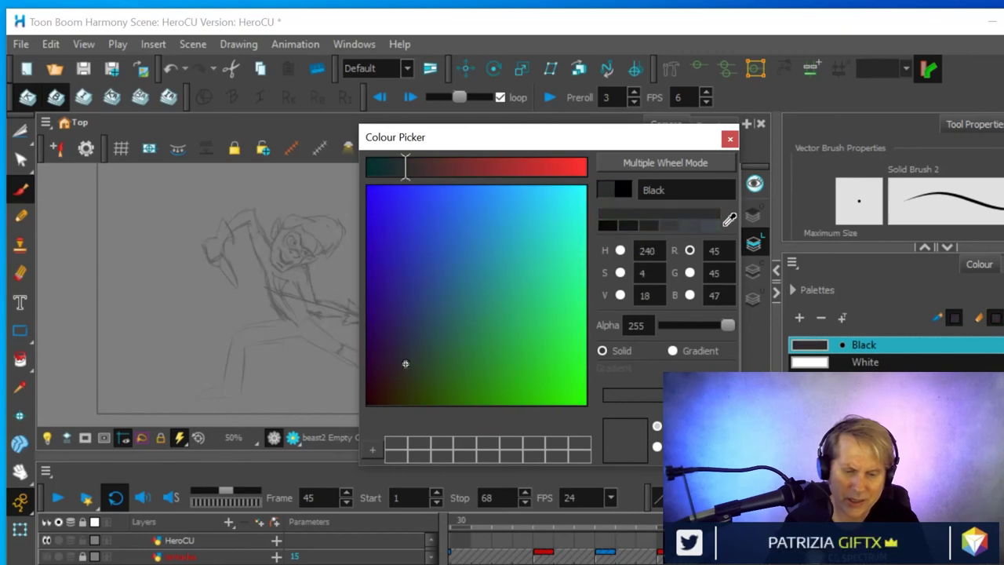
Set the Black swatch's blue, green and red values to 250 each
{"action": "double_click", "coordinate": [698, 297]}
{"action": "type", "text": "25"}
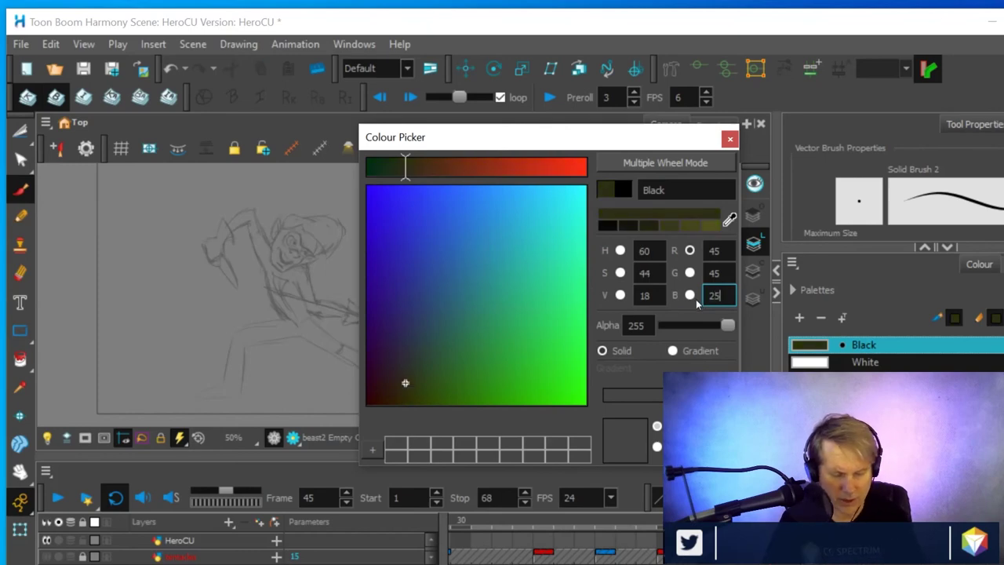
{"action": "type", "text": "0"}
{"action": "double_click", "coordinate": [697, 274]}
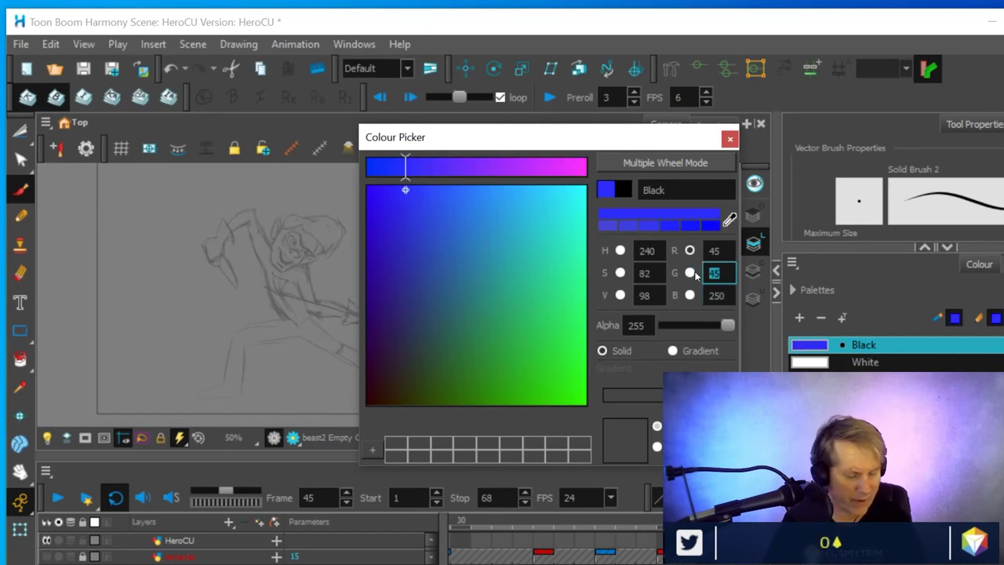
{"action": "type", "text": "250"}
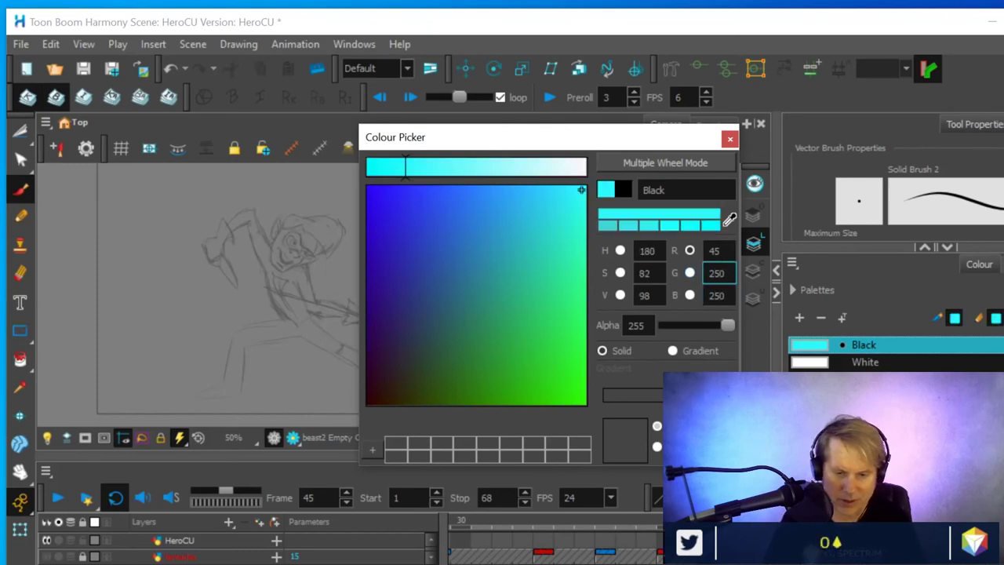
{"action": "left_click_drag", "start_coordinate": [723, 251], "coordinate": [692, 259]}
{"action": "type", "text": "25"}
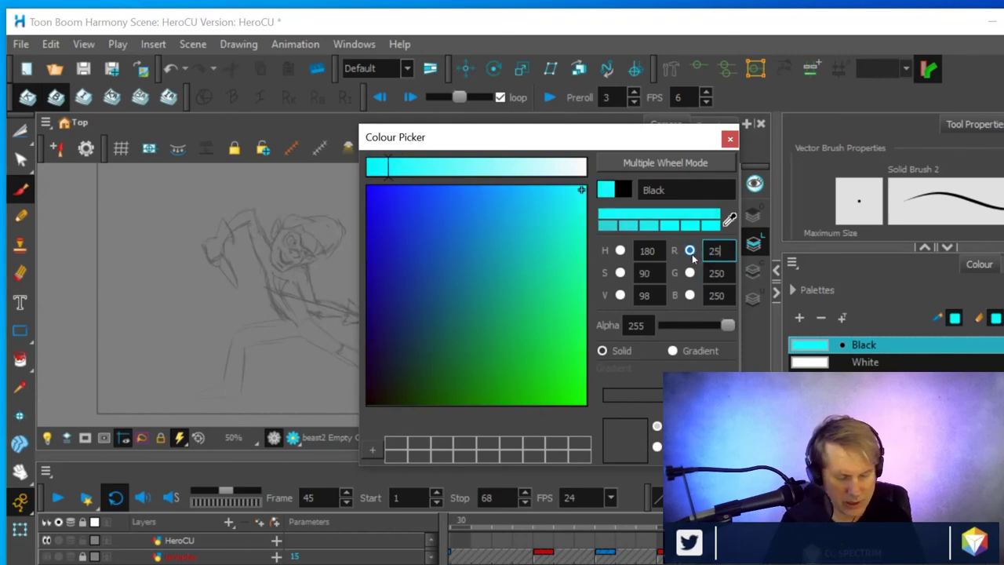
{"action": "type", "text": "0"}
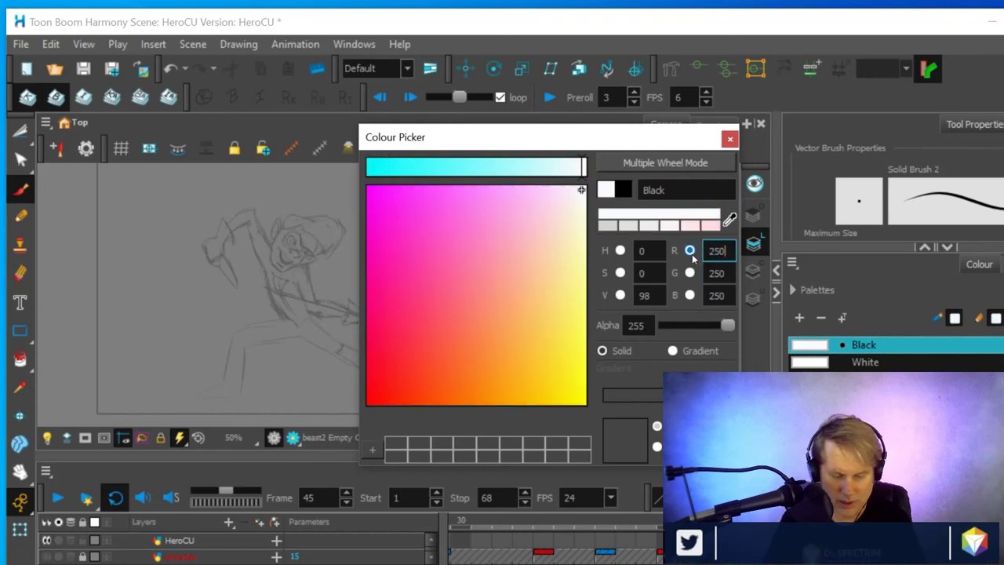
Darken the Black swatch through the suggested shades to a neutral gray with RGB 84, 84, 84
{"action": "left_click", "coordinate": [607, 226]}
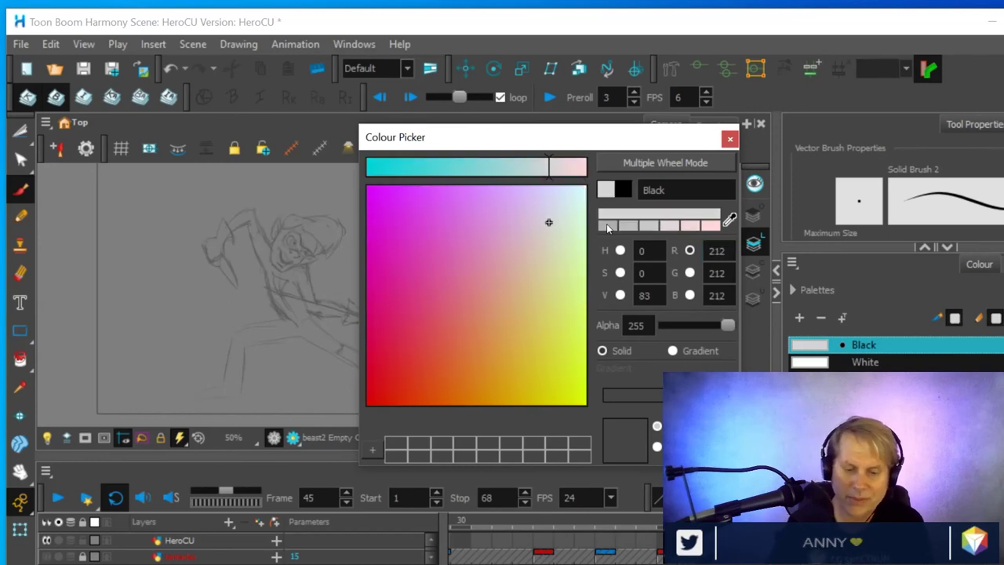
{"action": "left_click", "coordinate": [607, 226]}
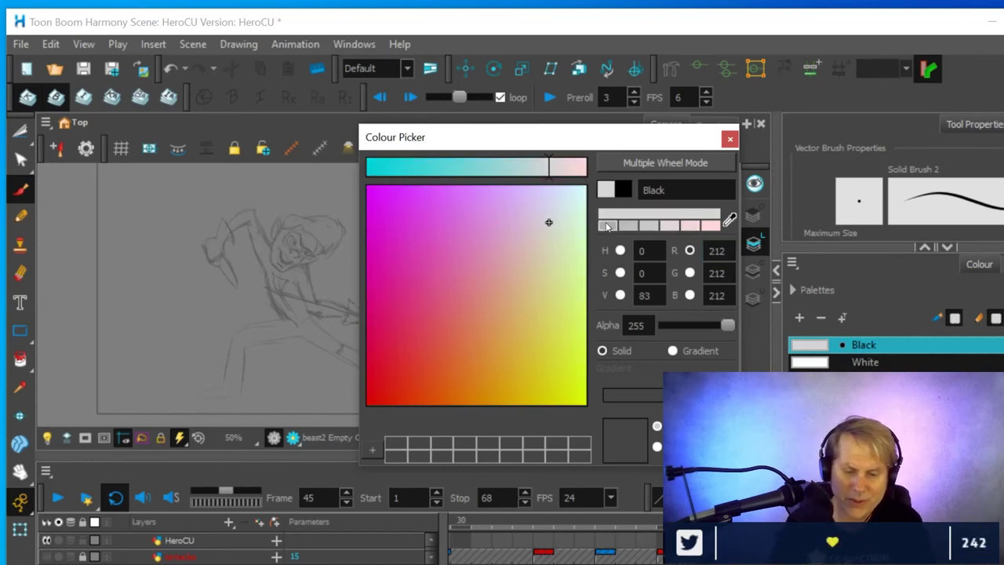
{"action": "left_click", "coordinate": [608, 226]}
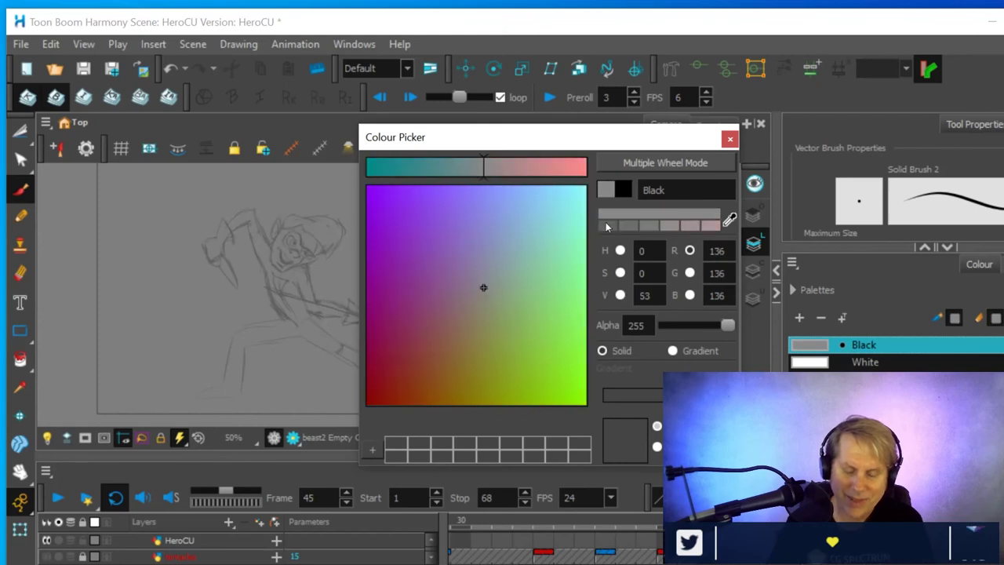
{"action": "left_click", "coordinate": [648, 225]}
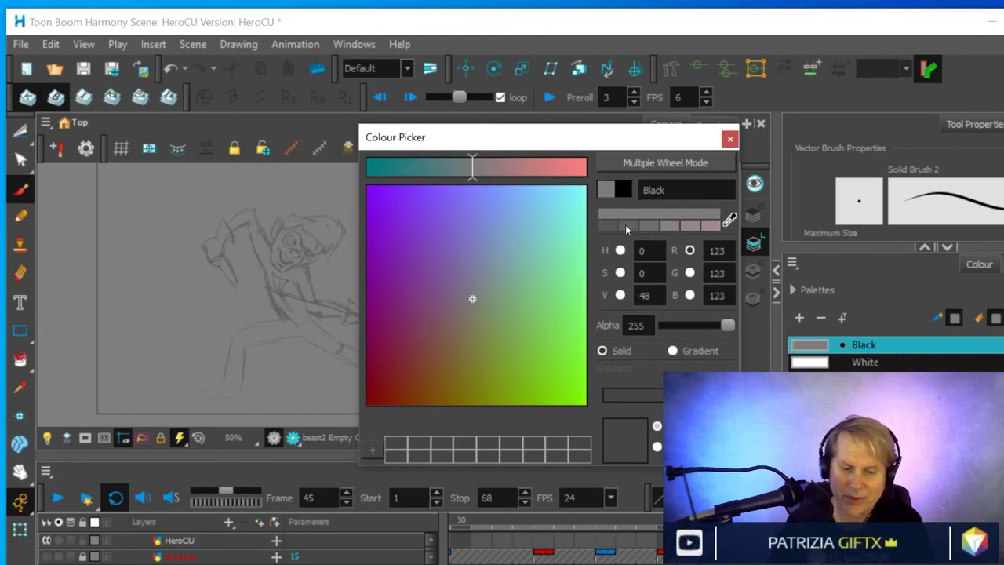
{"action": "left_click", "coordinate": [626, 224]}
{"action": "left_click", "coordinate": [642, 225]}
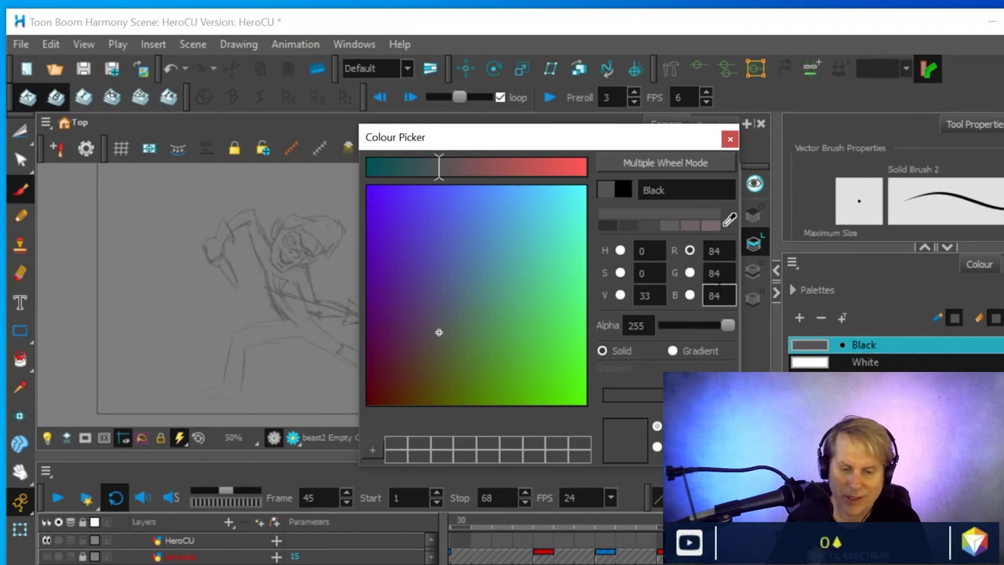
Return the Black swatch to pure black with RGB 0, 0, 0
{"action": "left_click_drag", "start_coordinate": [809, 456], "coordinate": [810, 481]}
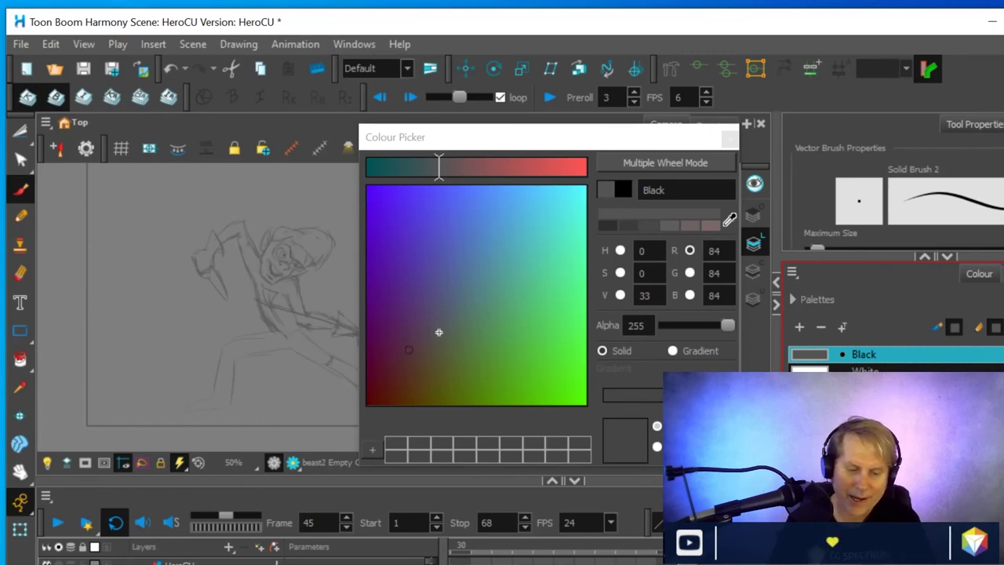
{"action": "left_click_drag", "start_coordinate": [400, 373], "coordinate": [349, 409]}
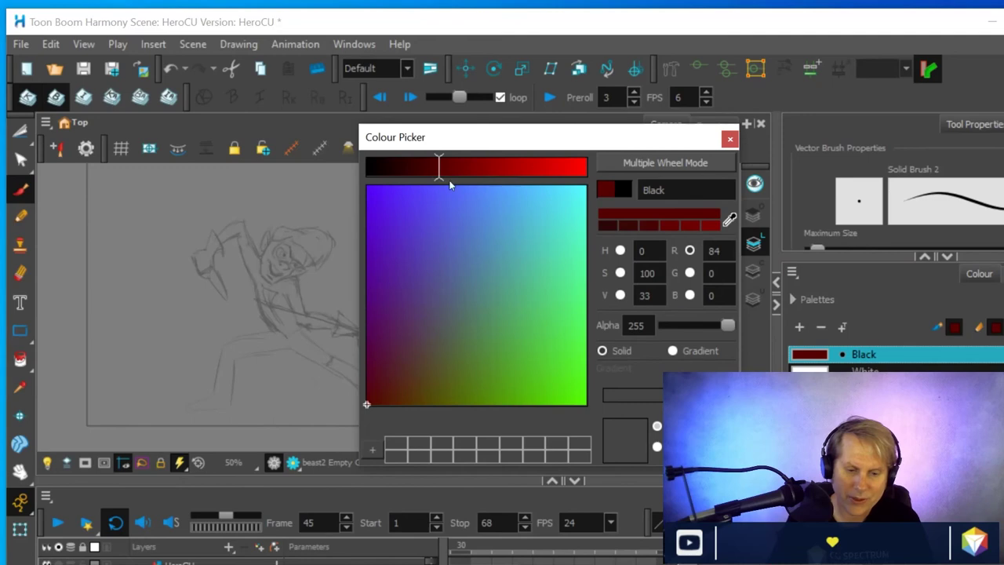
{"action": "left_click_drag", "start_coordinate": [438, 177], "coordinate": [282, 189]}
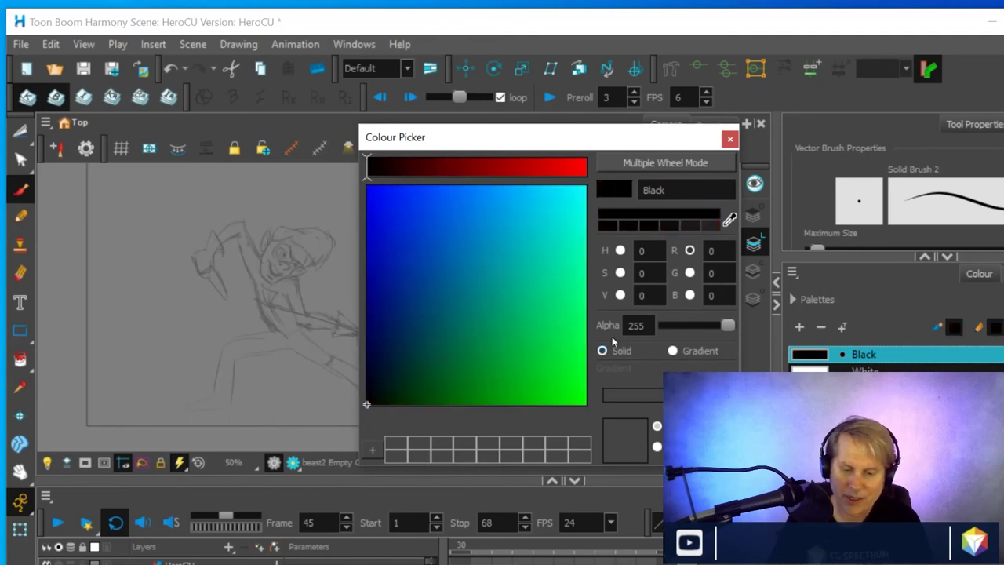
Add a new colour swatch to the palette and name it gray
{"action": "left_click", "coordinate": [799, 327]}
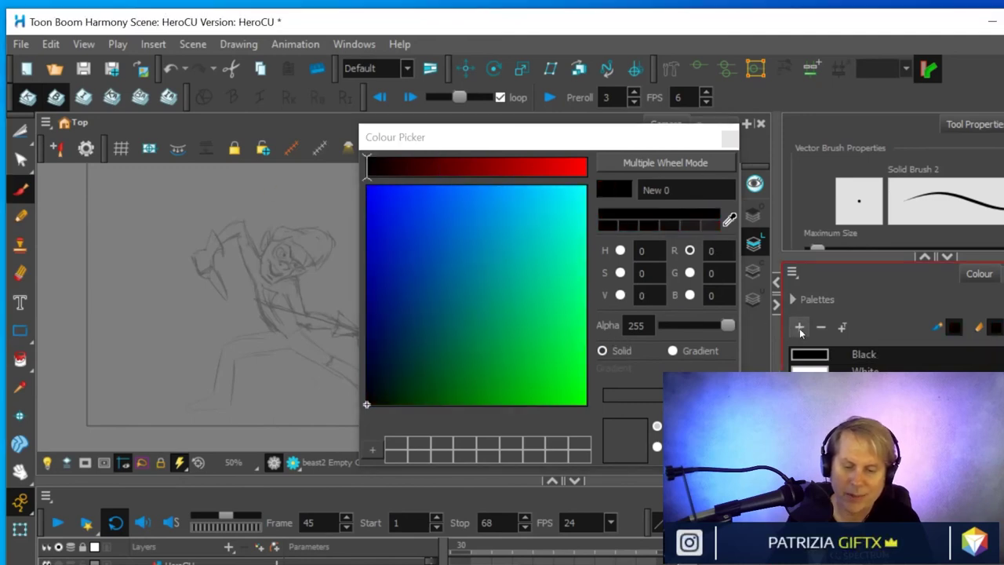
{"action": "right_click", "coordinate": [869, 388]}
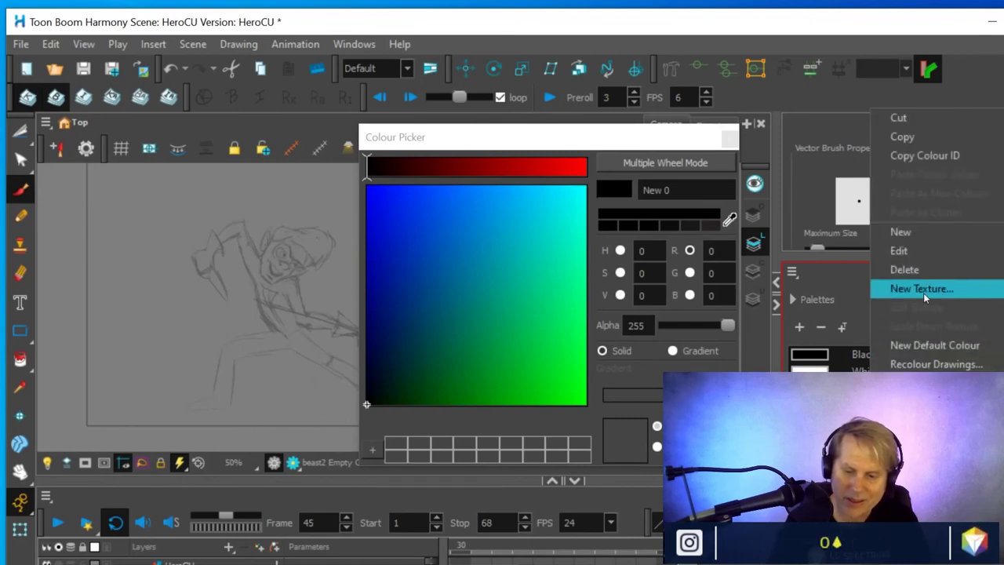
{"action": "left_click", "coordinate": [923, 291]}
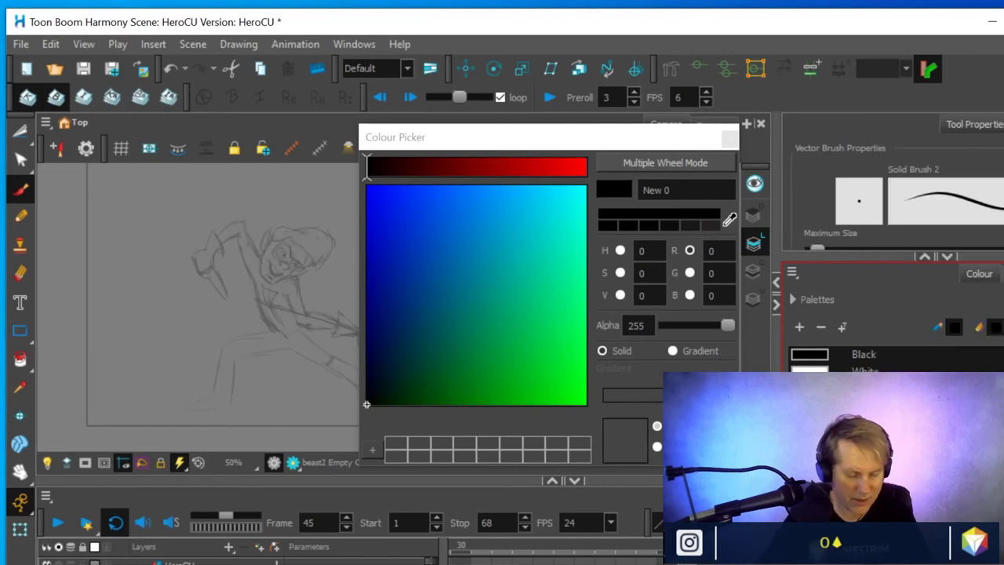
{"action": "double_click", "coordinate": [864, 355]}
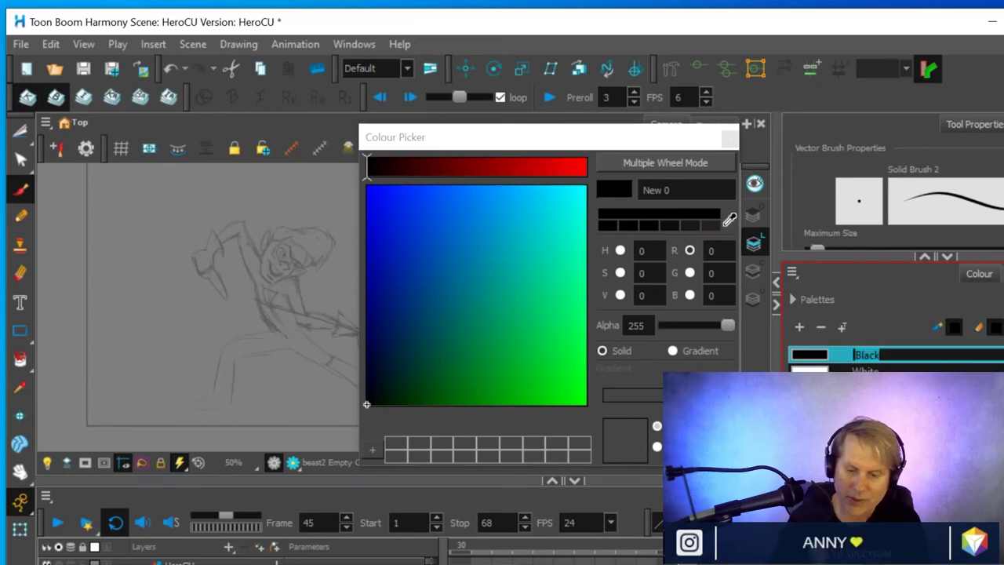
{"action": "key", "text": "Return"}
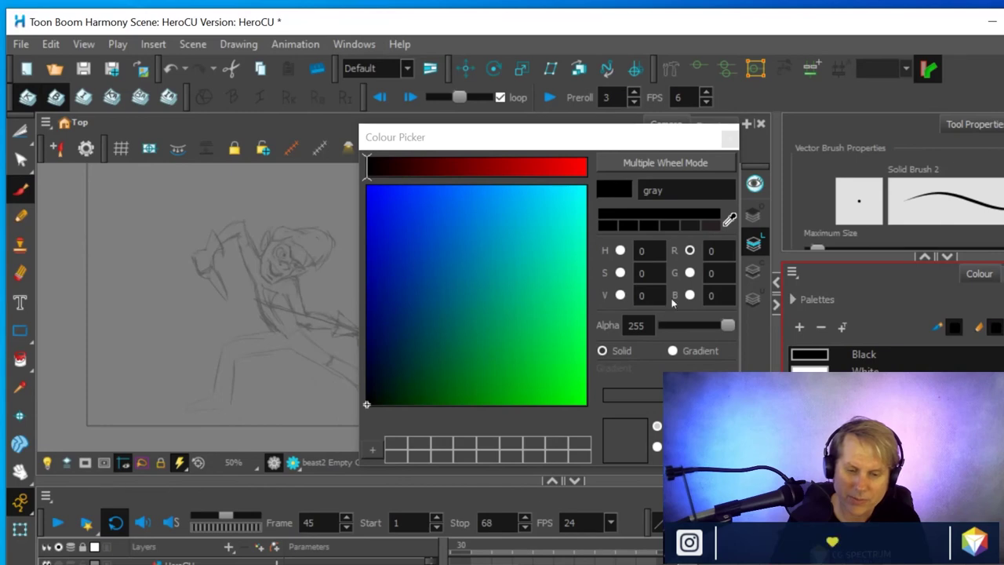
Set the gray swatch's red, green and blue values to 150 each
{"action": "left_click", "coordinate": [716, 250]}
{"action": "type", "text": "150"}
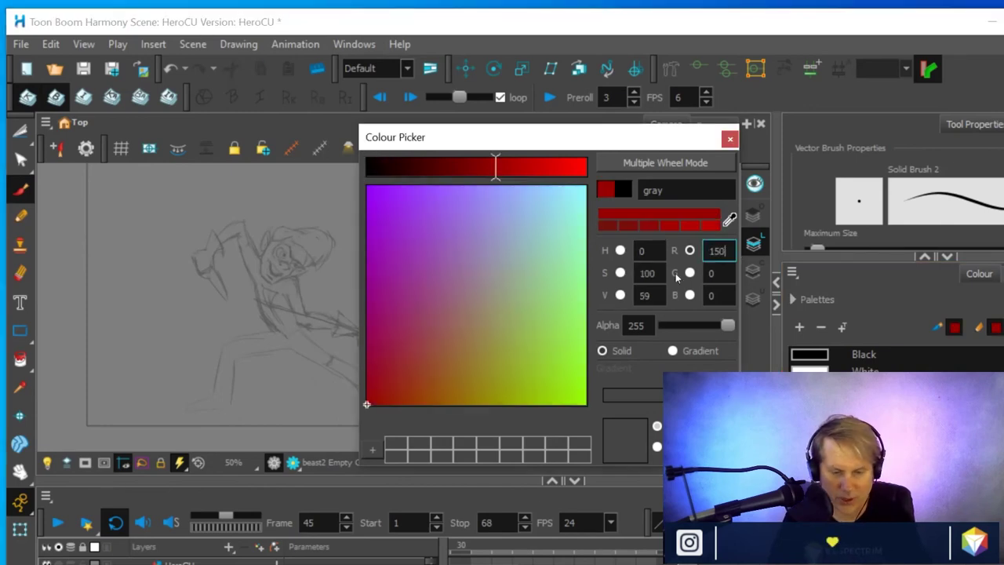
{"action": "key", "text": "Tab"}
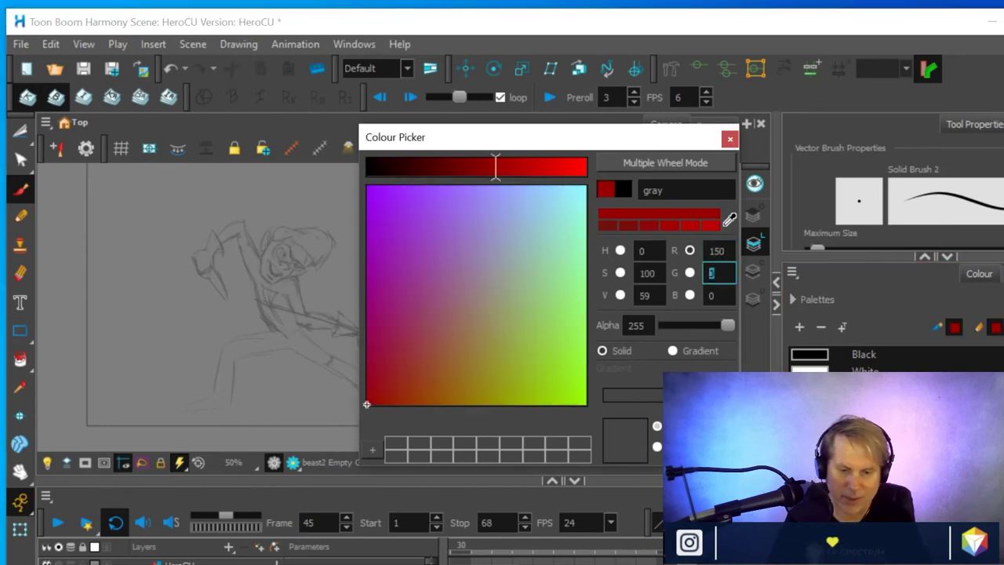
{"action": "type", "text": "150"}
{"action": "key", "text": "Tab"}
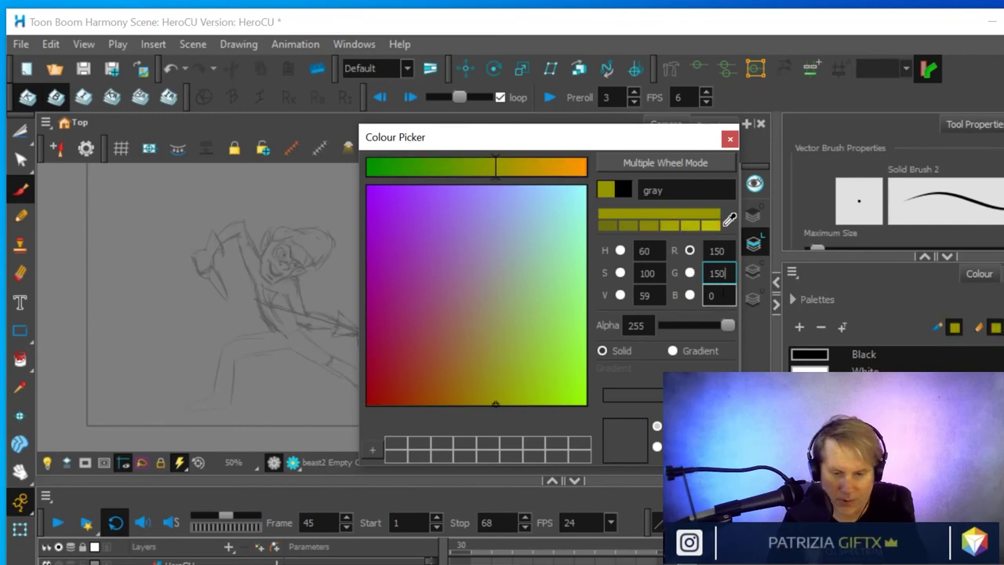
{"action": "type", "text": "150"}
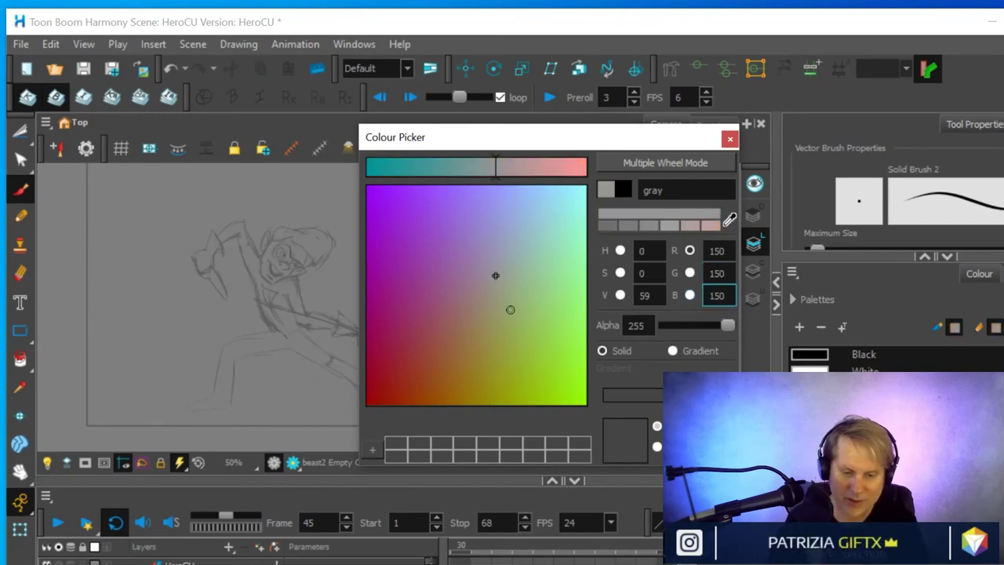
Darken the gray swatch through the suggested shades to RGB 111, 111, 111 and close the colour picker
{"action": "left_click", "coordinate": [628, 223]}
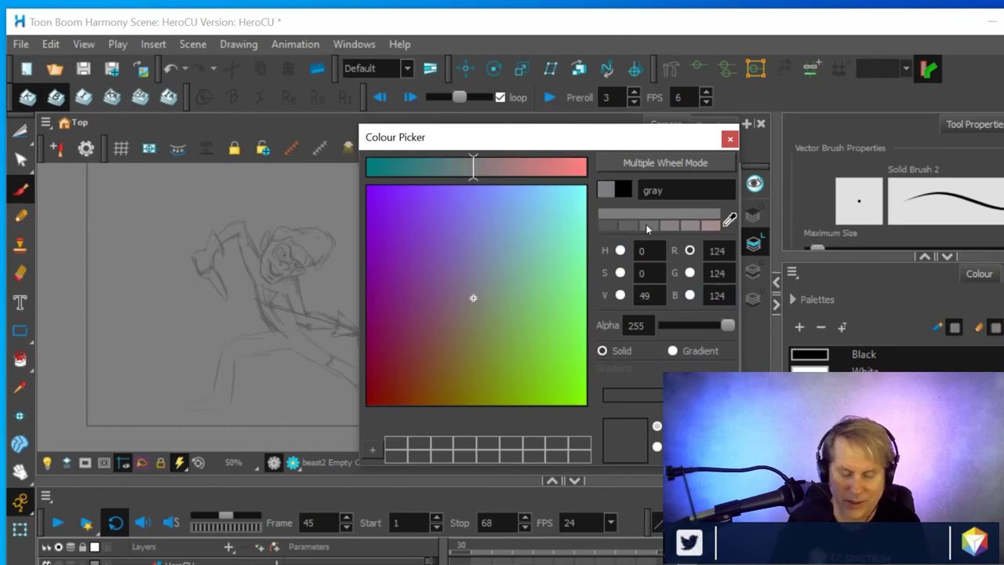
{"action": "left_click", "coordinate": [650, 224]}
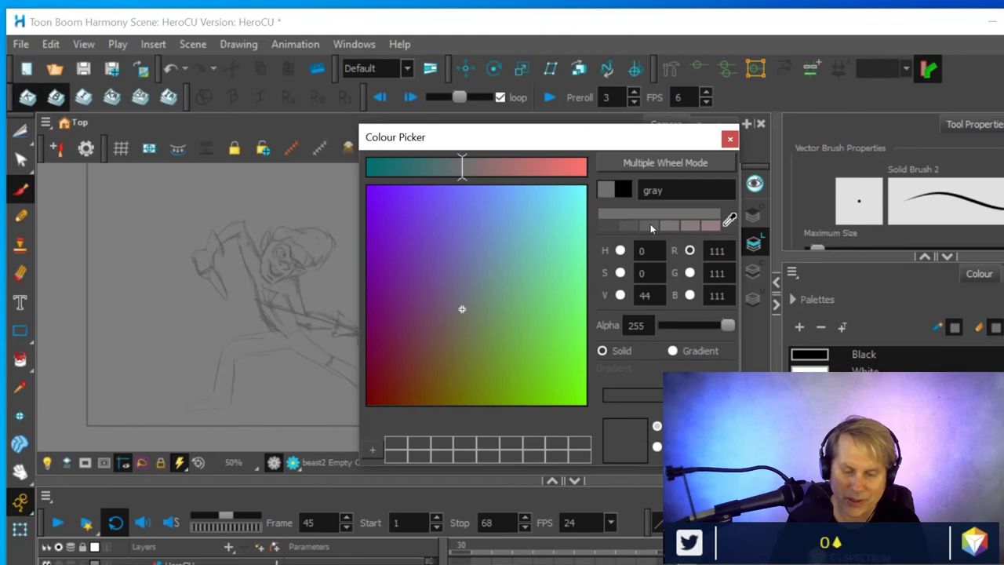
{"action": "left_click", "coordinate": [729, 140]}
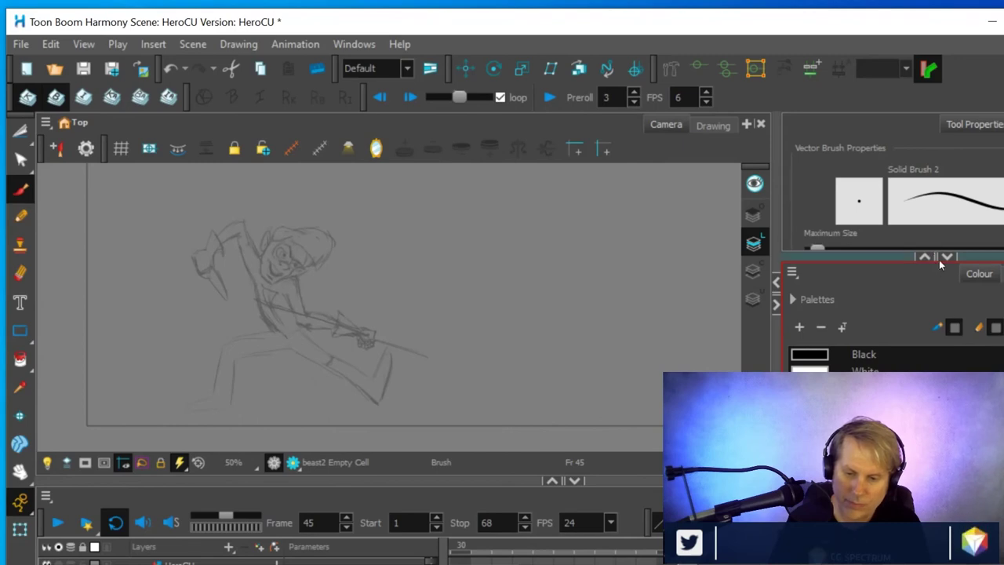
Activate the Pencil tool and select the HeroCU layer as the drawing target at frame 45
{"action": "left_click_drag", "start_coordinate": [939, 258], "coordinate": [939, 358]}
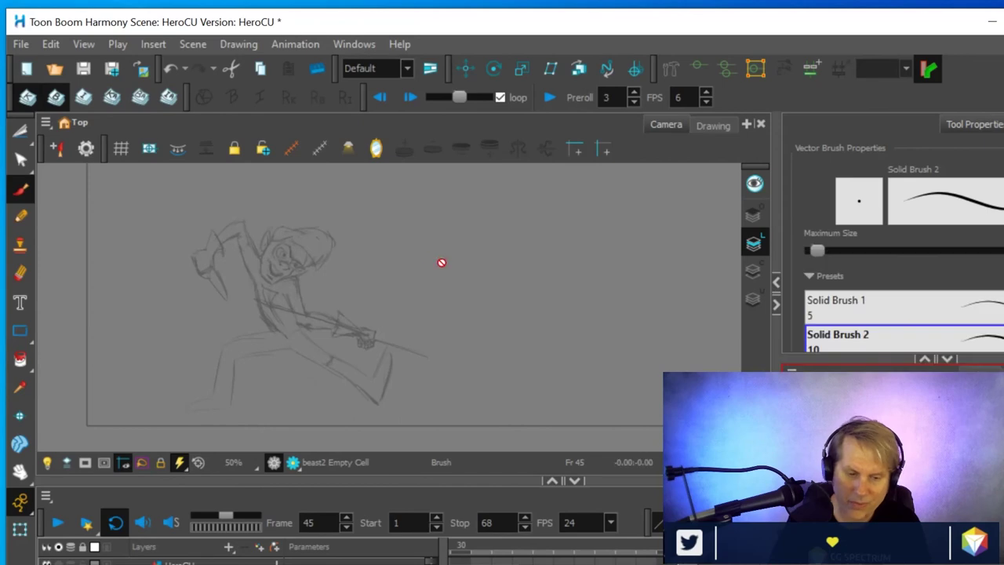
{"action": "left_click", "coordinate": [20, 215]}
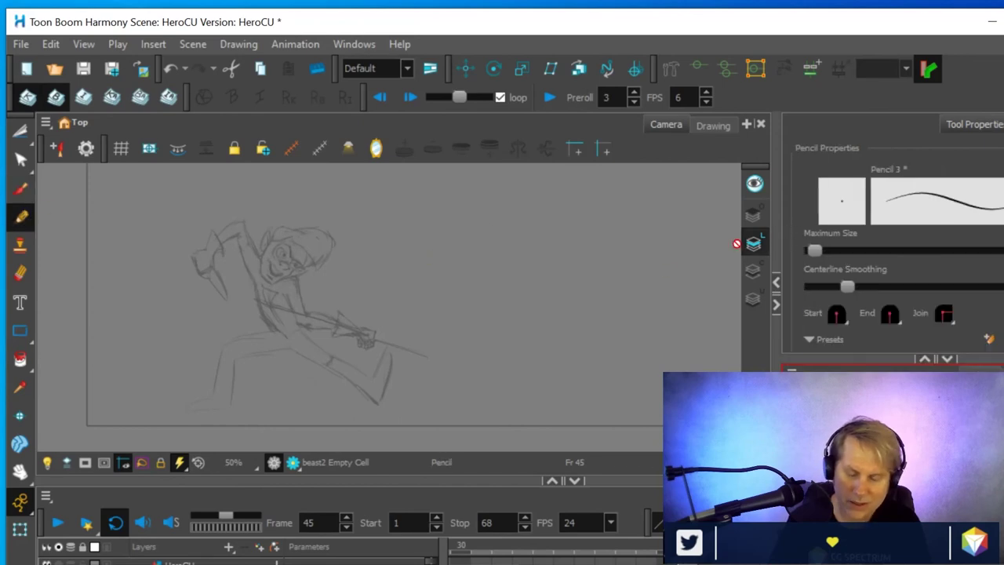
{"action": "left_click", "coordinate": [360, 292]}
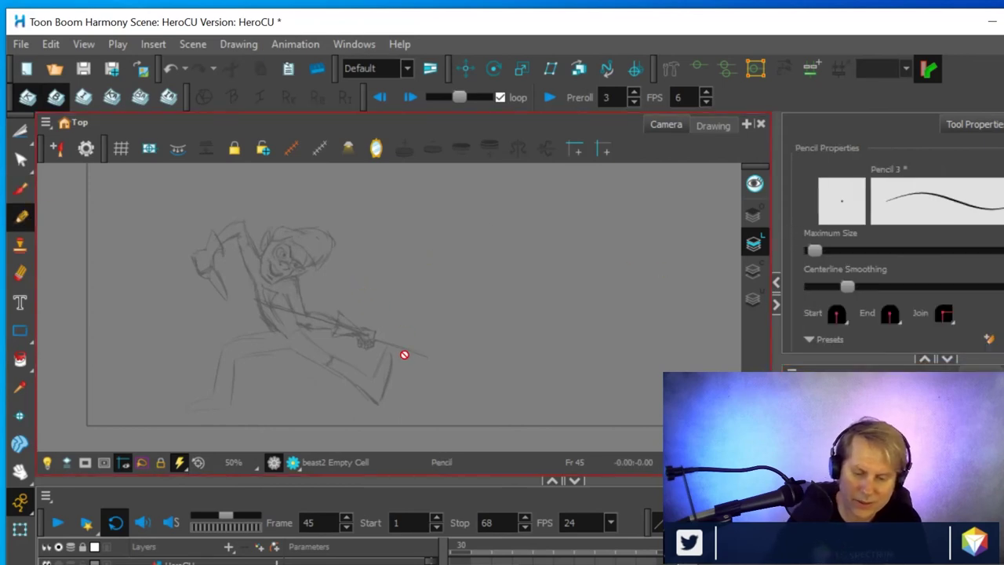
{"action": "left_click_drag", "start_coordinate": [350, 479], "coordinate": [350, 429]}
{"action": "left_click", "coordinate": [180, 514]}
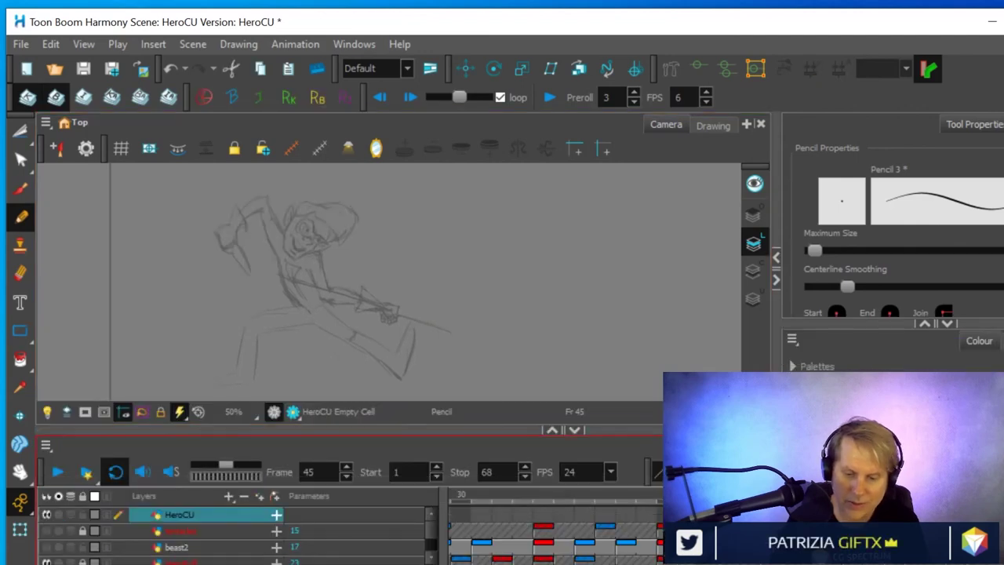
Try a gray pencil stroke beside the hero, undo it, and make Black the drawing colour
{"action": "mouse_move", "coordinate": [357, 259]}
{"action": "left_mouse_down"}
{"action": "mouse_move", "coordinate": [438, 316]}
{"action": "mouse_move", "coordinate": [497, 343]}
{"action": "left_mouse_up"}
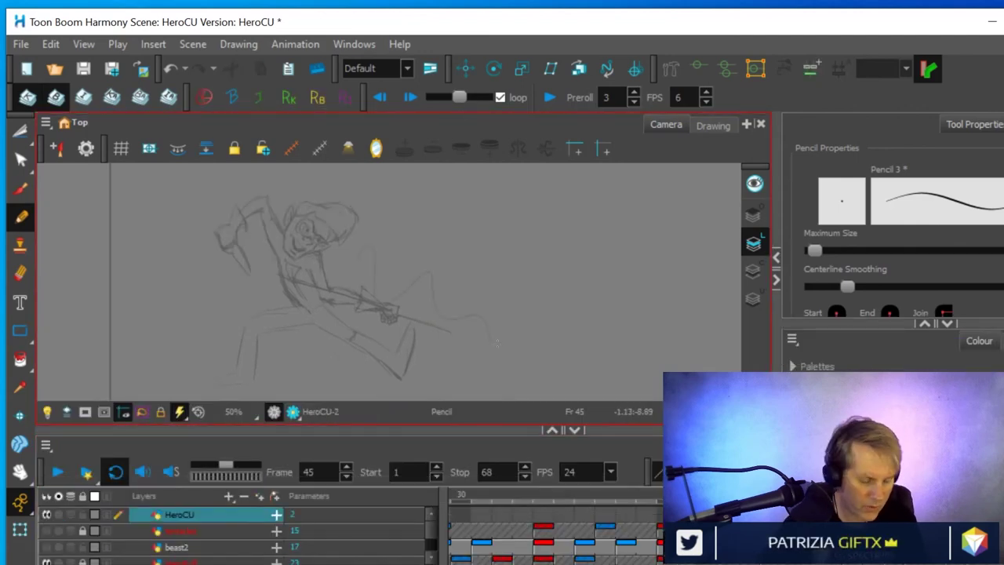
{"action": "key", "text": "ctrl+z"}
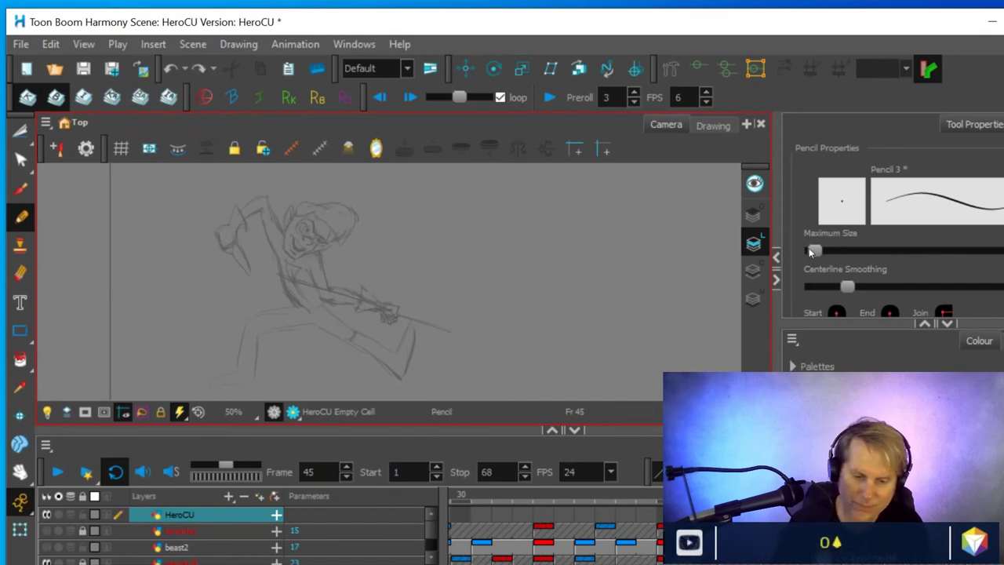
{"action": "scroll", "coordinate": [894, 227], "scroll_direction": "down", "scroll_amount": 2}
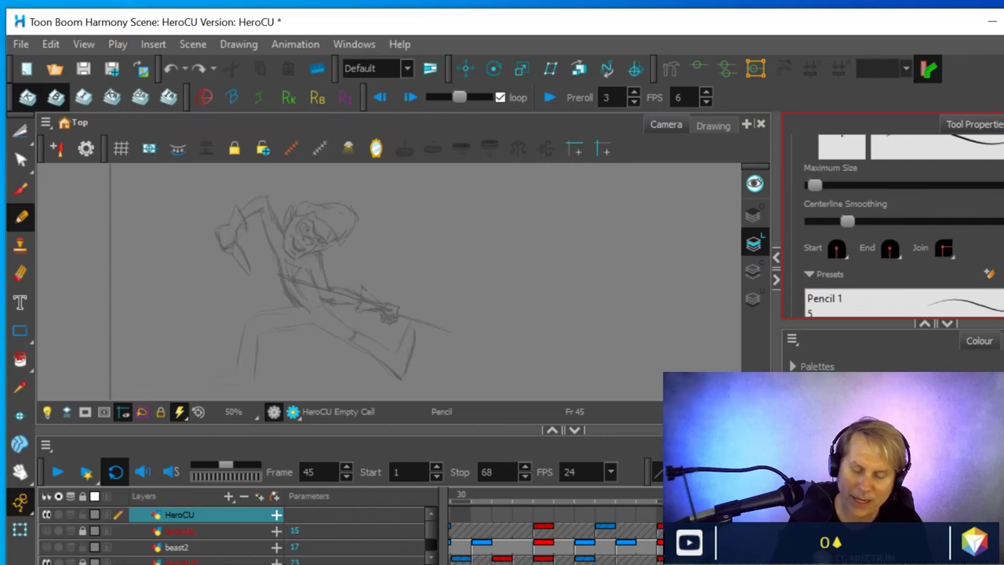
{"action": "scroll", "coordinate": [894, 227], "scroll_direction": "up", "scroll_amount": 2}
{"action": "scroll", "coordinate": [888, 315], "scroll_direction": "down", "scroll_amount": 3}
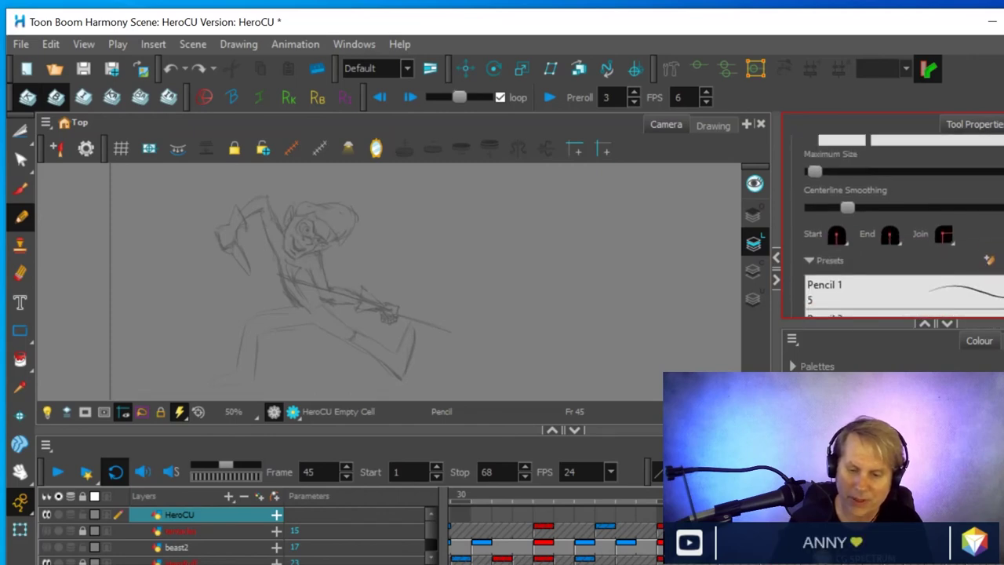
{"action": "left_click_drag", "start_coordinate": [887, 319], "coordinate": [887, 223]}
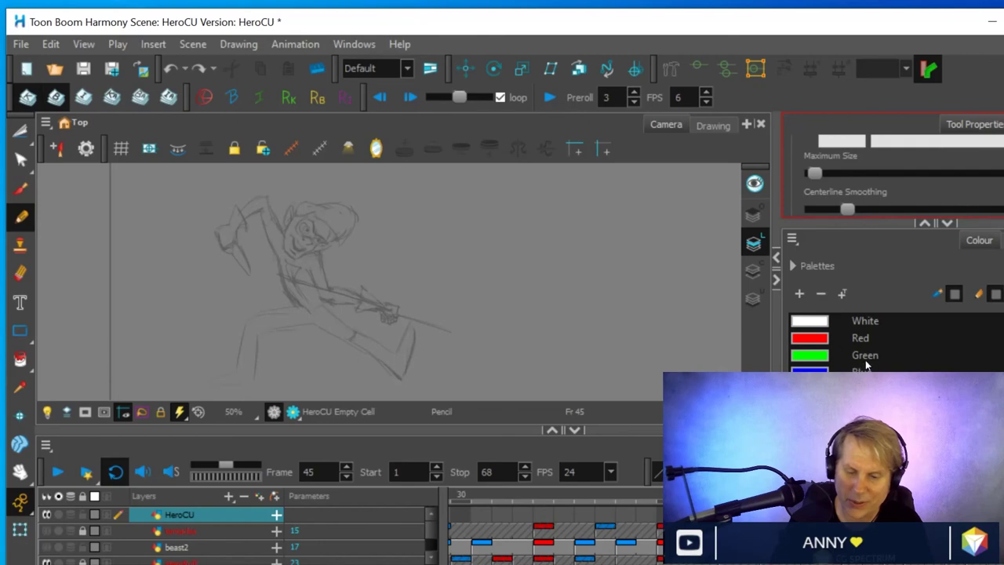
{"action": "scroll", "coordinate": [863, 366], "scroll_direction": "up", "scroll_amount": 1}
{"action": "left_click", "coordinate": [822, 322]}
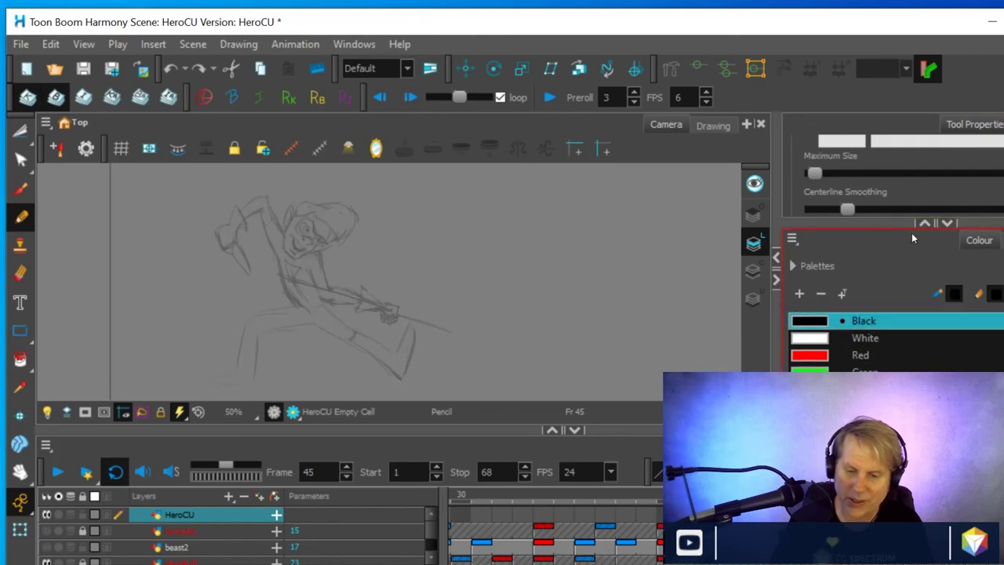
Raise the centerline smoothing of the Pencil 3 preset slightly
{"action": "left_click_drag", "start_coordinate": [904, 223], "coordinate": [898, 336]}
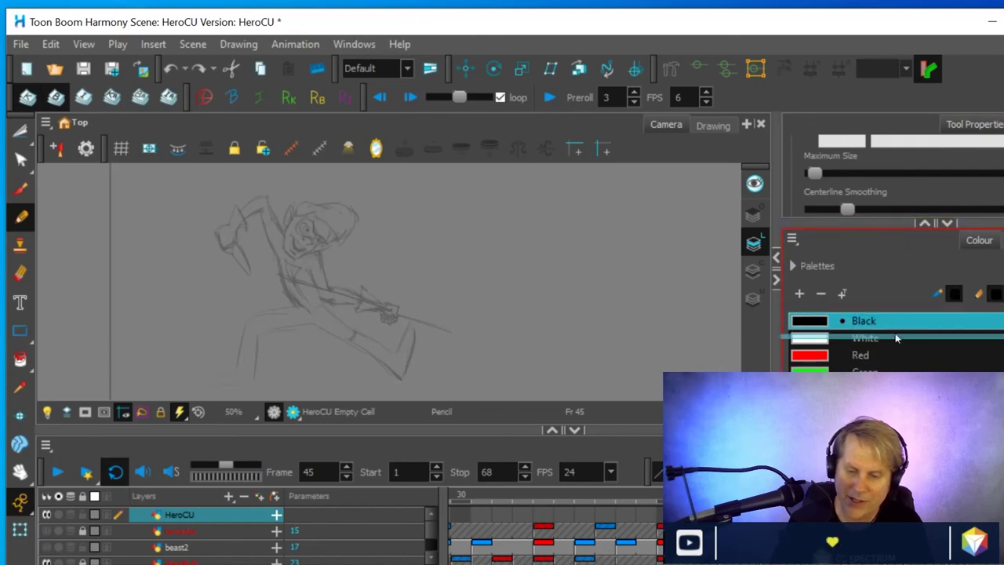
{"action": "scroll", "coordinate": [981, 267], "scroll_direction": "down", "scroll_amount": 4}
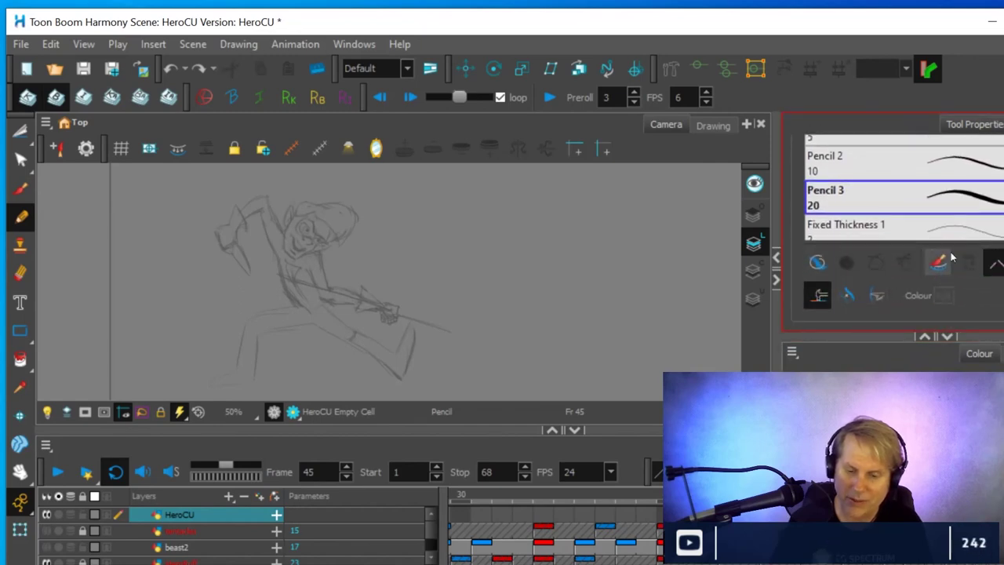
{"action": "scroll", "coordinate": [819, 302], "scroll_direction": "up", "scroll_amount": 1}
{"action": "scroll", "coordinate": [831, 298], "scroll_direction": "up", "scroll_amount": 4}
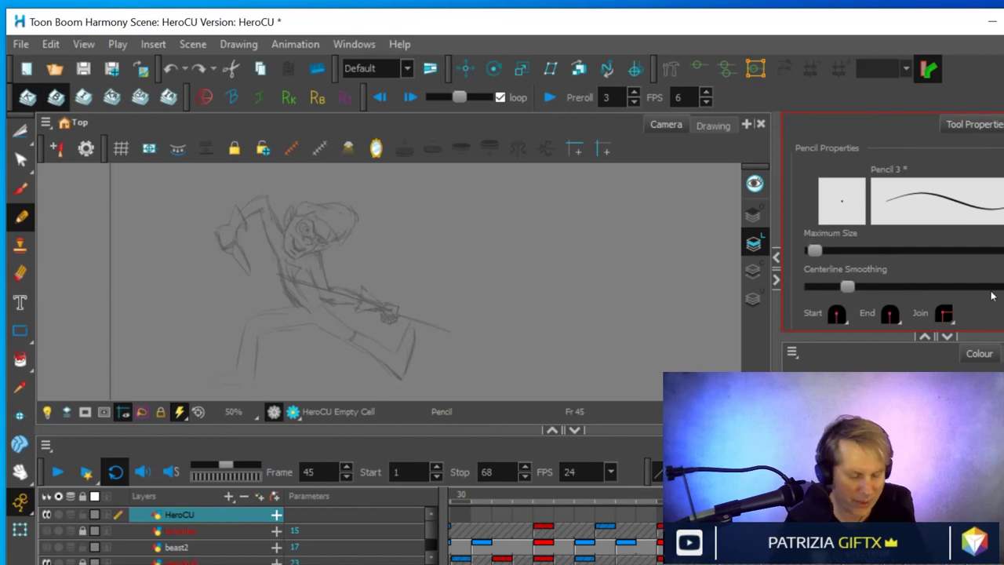
{"action": "left_click_drag", "start_coordinate": [848, 286], "coordinate": [814, 286]}
{"action": "type", "text": "0"}
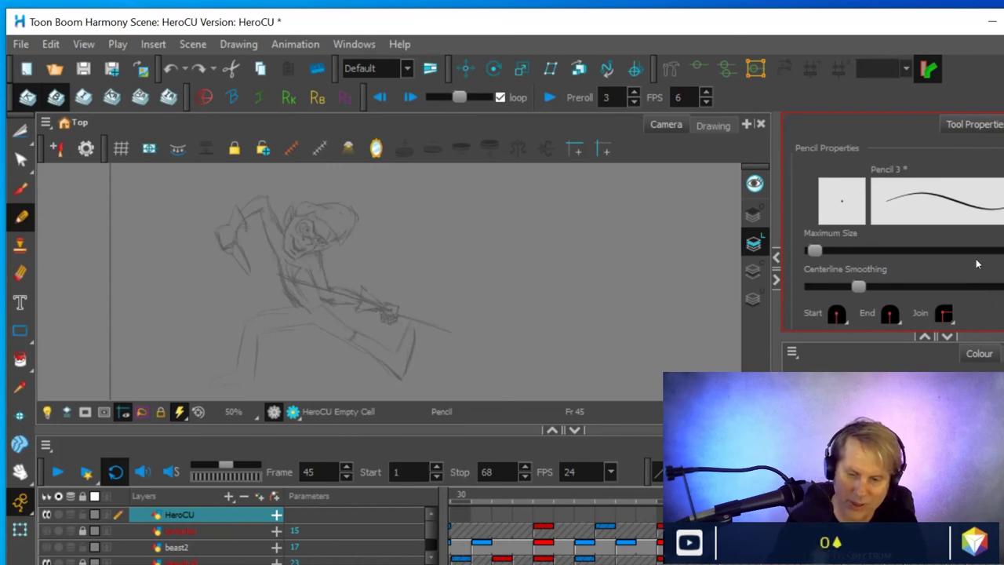
Try out the smoothed black pencil line with short strokes beside the hero
{"action": "mouse_move", "coordinate": [385, 222]}
{"action": "left_mouse_down"}
{"action": "mouse_move", "coordinate": [432, 313]}
{"action": "mouse_move", "coordinate": [405, 260]}
{"action": "left_mouse_up"}
{"action": "key", "text": "ctrl+z"}
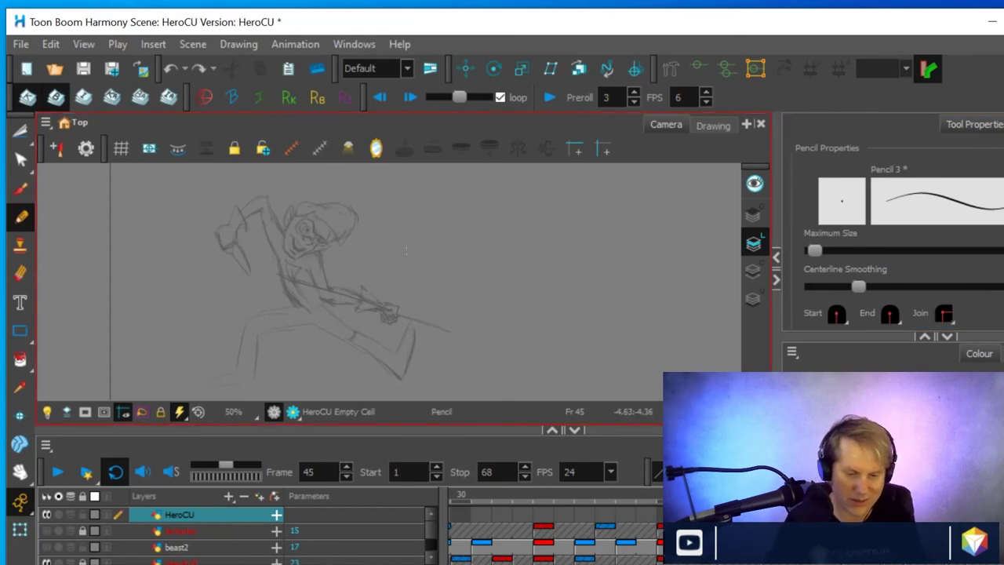
{"action": "scroll", "coordinate": [359, 241], "scroll_direction": "up", "scroll_amount": 2}
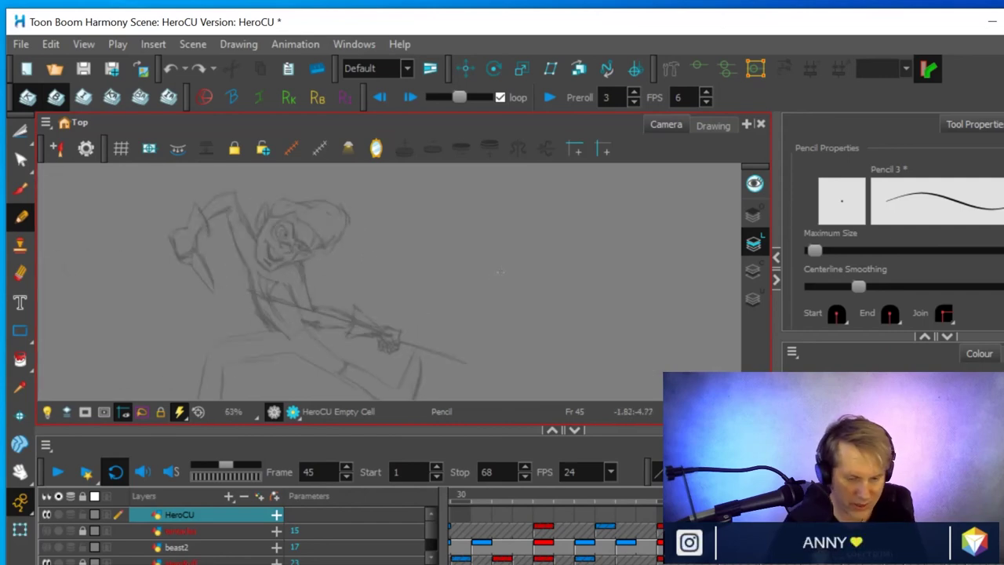
{"action": "left_click_drag", "start_coordinate": [505, 294], "coordinate": [454, 294]}
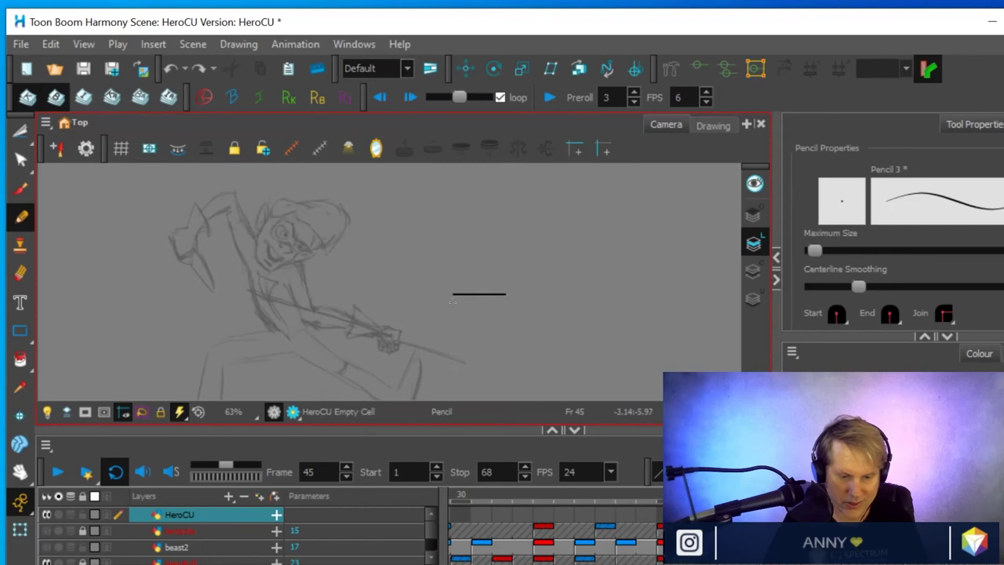
{"action": "key", "text": "ctrl+z"}
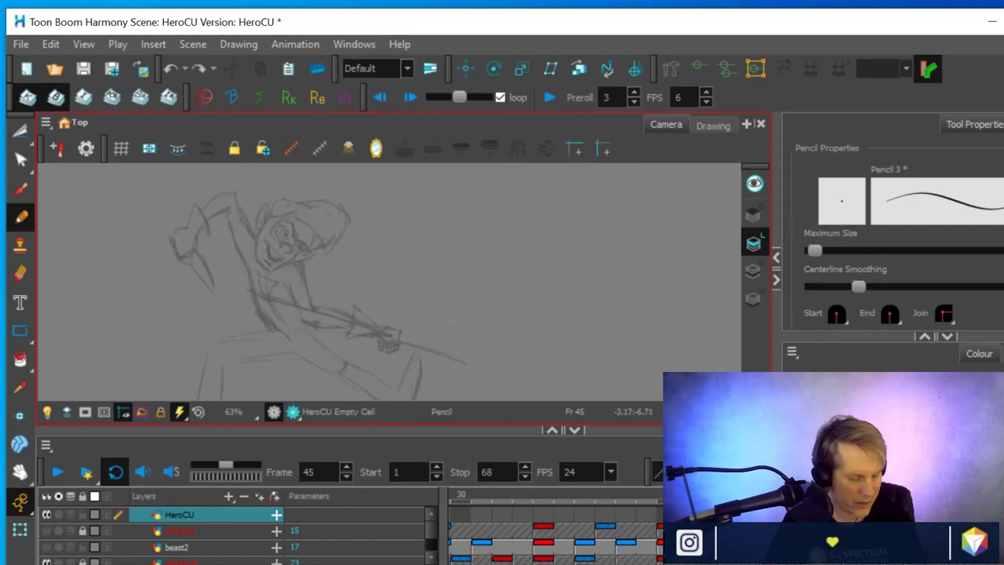
Trace the hero's sword as one straight line and draw both edges of the extended leg over the rough
{"action": "left_click_drag", "start_coordinate": [250, 291], "coordinate": [467, 363]}
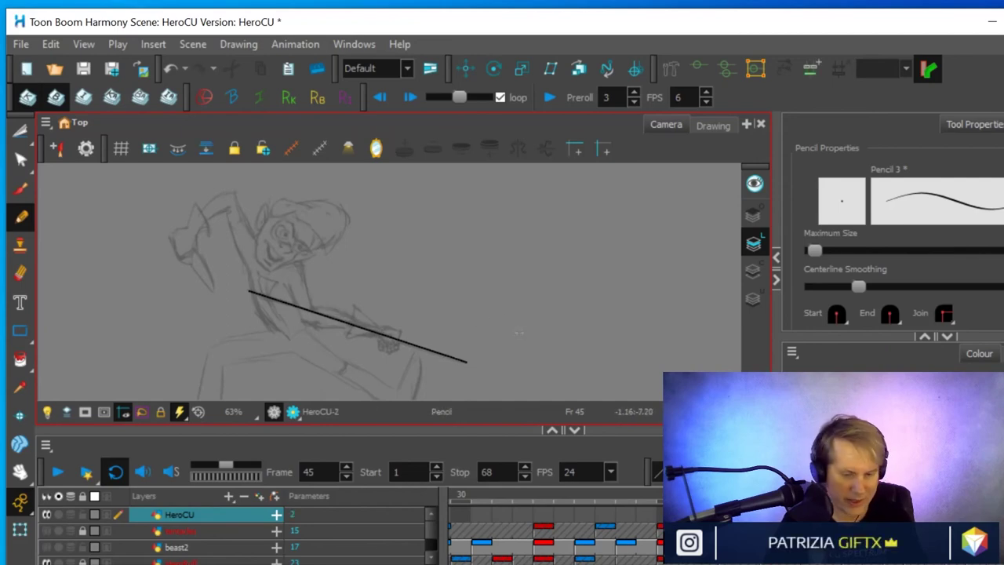
{"action": "key", "text": "ctrl+alt"}
{"action": "left_click_drag", "start_coordinate": [531, 332], "coordinate": [397, 353]}
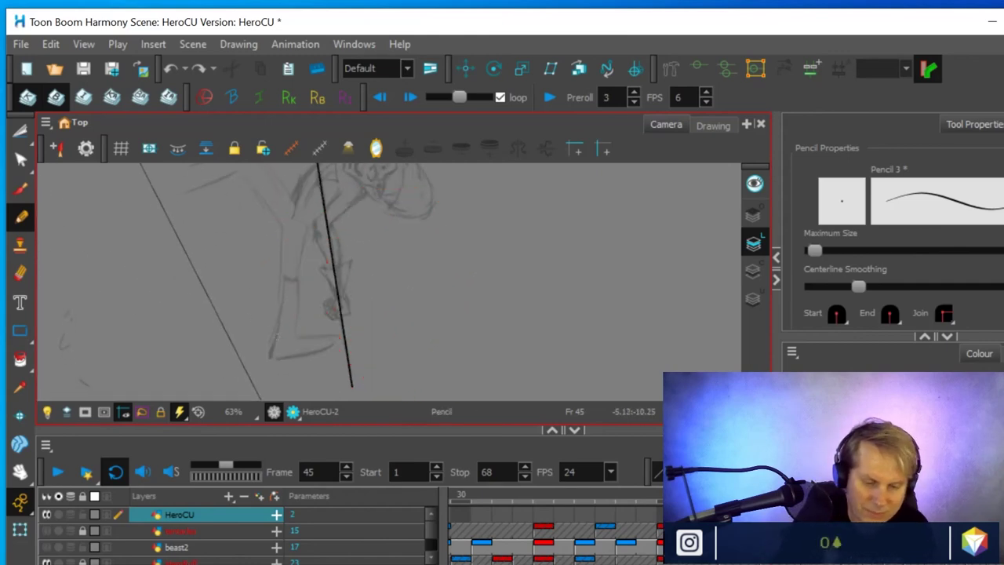
{"action": "left_click_drag", "start_coordinate": [268, 359], "coordinate": [280, 264]}
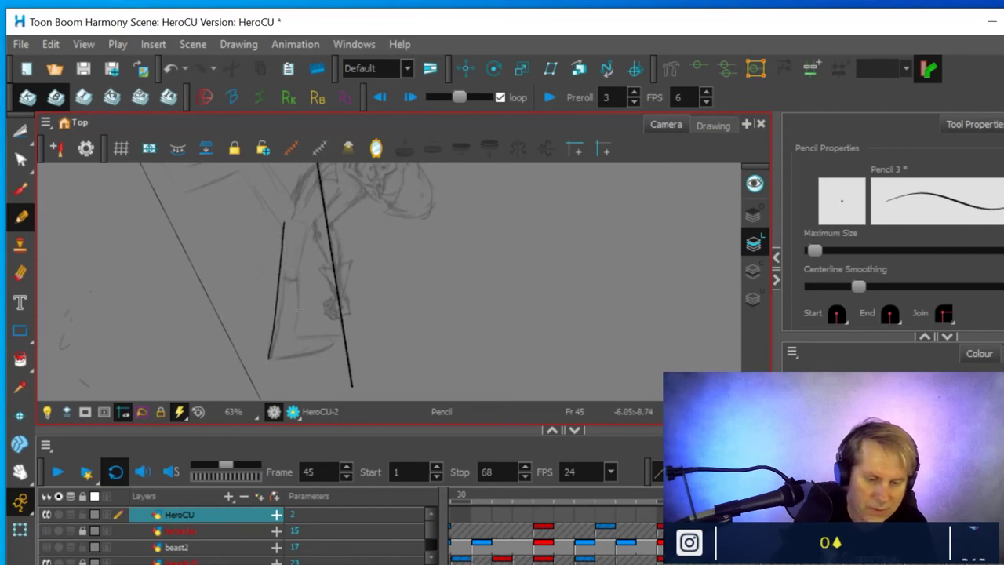
{"action": "left_click_drag", "start_coordinate": [297, 292], "coordinate": [299, 270]}
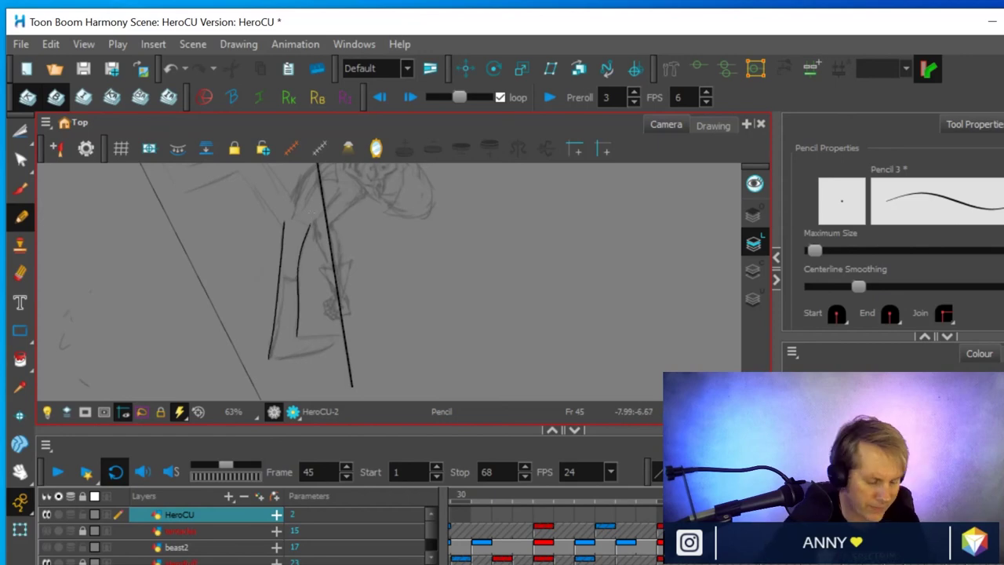
{"action": "left_click_drag", "start_coordinate": [417, 318], "coordinate": [276, 319]}
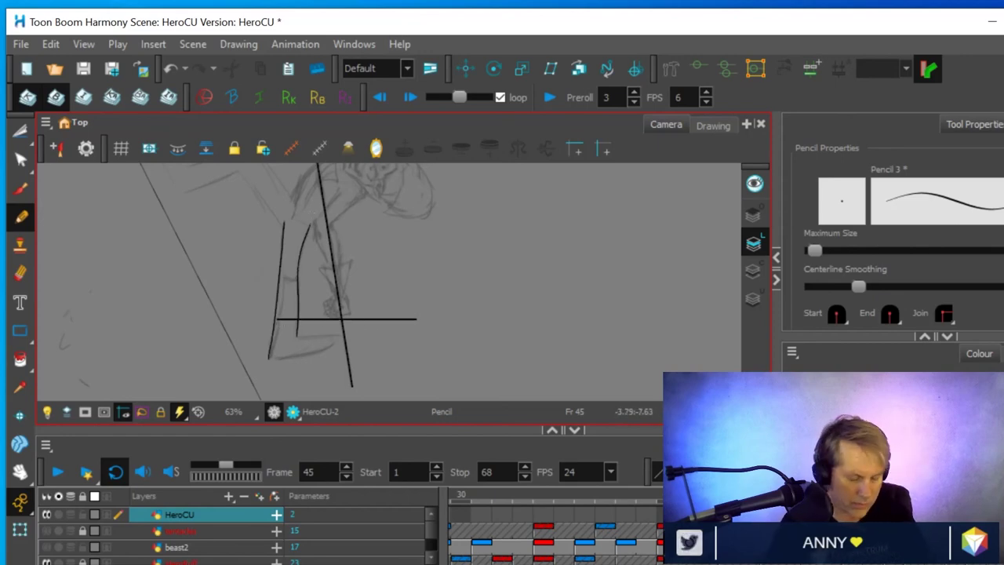
{"action": "key", "text": "ctrl+z"}
{"action": "key", "text": "alt+/"}
{"action": "mouse_move", "coordinate": [468, 341]}
{"action": "left_mouse_down"}
{"action": "mouse_move", "coordinate": [479, 348]}
{"action": "mouse_move", "coordinate": [418, 325]}
{"action": "left_mouse_up"}
{"action": "left_click_drag", "start_coordinate": [481, 304], "coordinate": [452, 326]}
{"action": "key", "text": "space"}
{"action": "left_click_drag", "start_coordinate": [517, 289], "coordinate": [509, 346]}
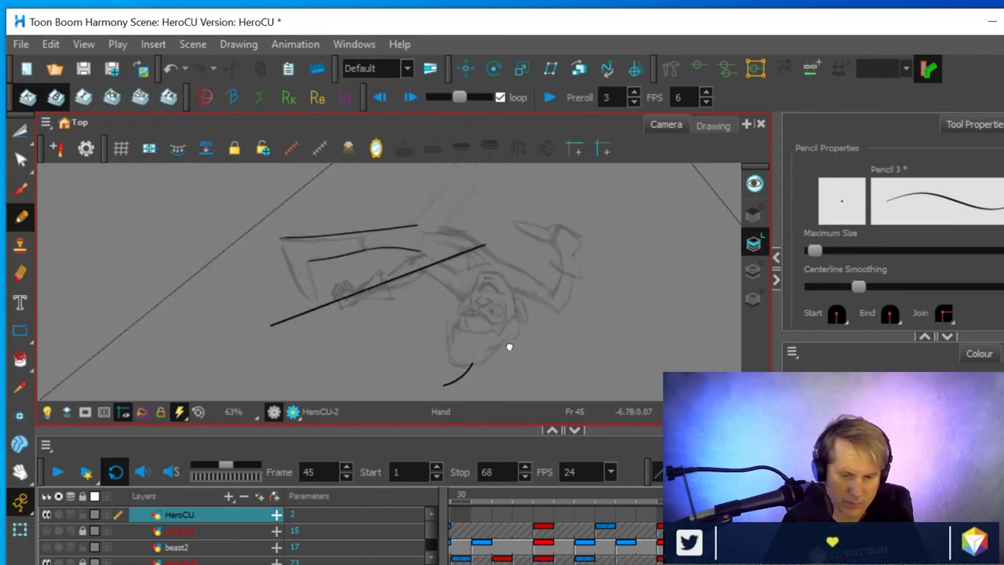
{"action": "key", "text": "ctrl+z"}
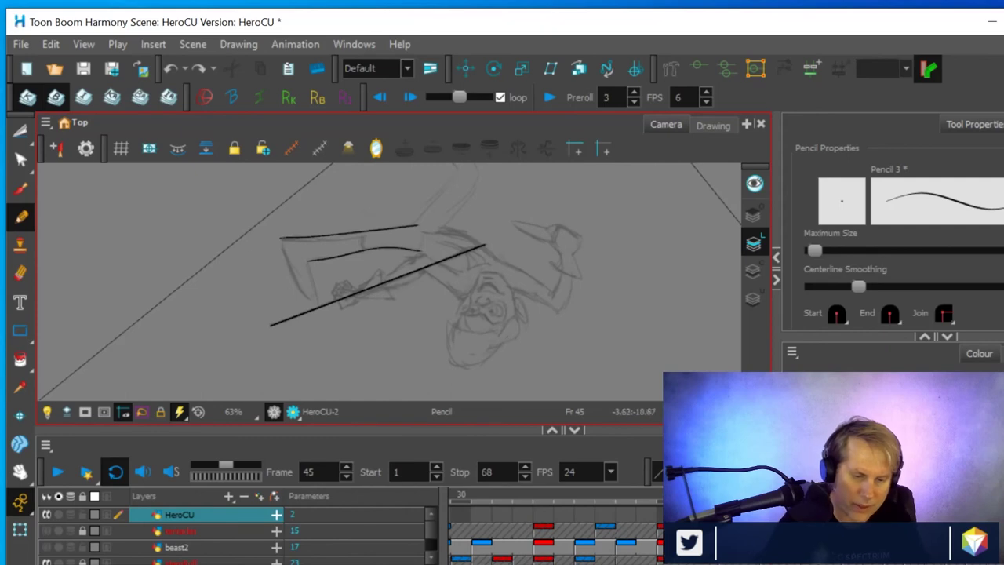
Draw the curved sole of the extended foot over the rough, try its inner edge twice, and undo both attempts
{"action": "mouse_move", "coordinate": [317, 306]}
{"action": "left_mouse_down"}
{"action": "mouse_move", "coordinate": [291, 275]}
{"action": "mouse_move", "coordinate": [281, 237]}
{"action": "left_mouse_up"}
{"action": "left_click_drag", "start_coordinate": [316, 307], "coordinate": [315, 285]}
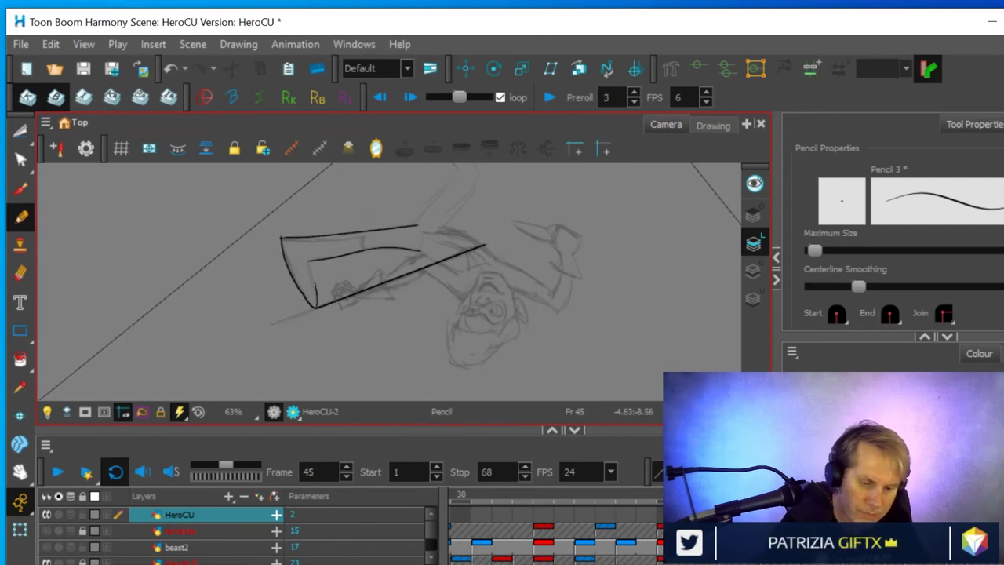
{"action": "key", "text": "ctrl+z"}
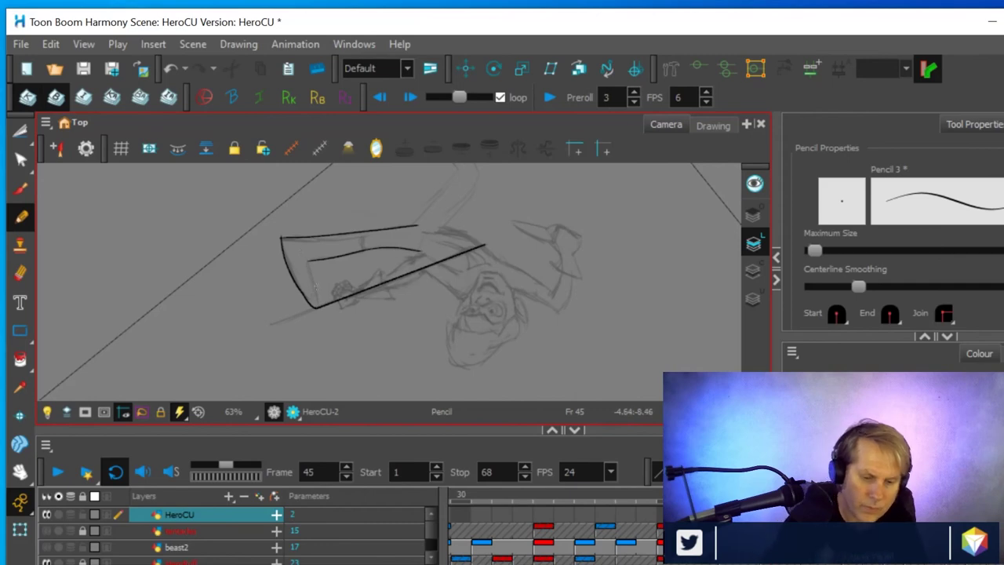
{"action": "left_click_drag", "start_coordinate": [317, 309], "coordinate": [312, 265]}
{"action": "key", "text": "ctrl+z"}
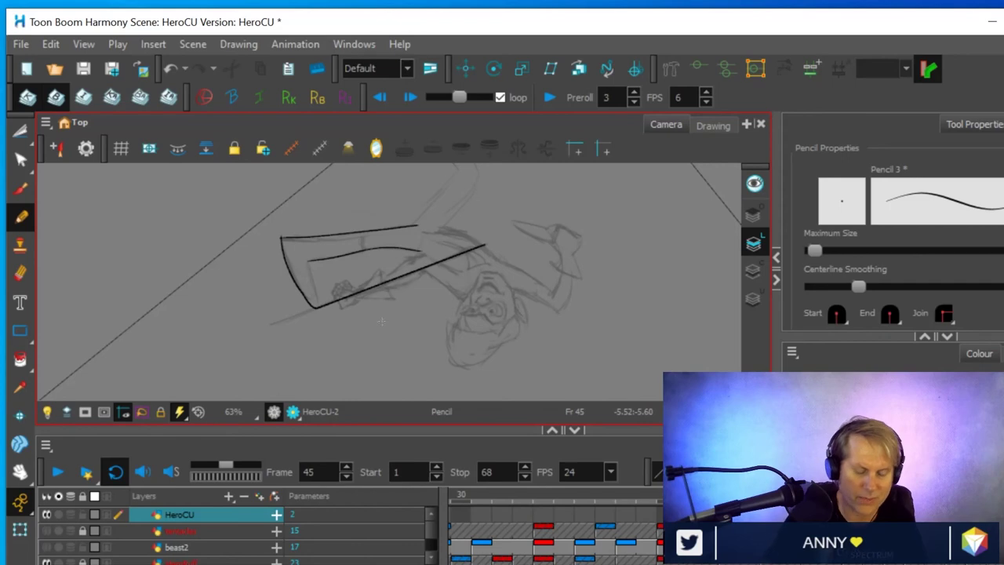
Try long connected pencil strokes in the empty area below the hero's leg and sword, and undo them
{"action": "key", "text": "alt+s"}
{"action": "key", "text": "ctrl+alt"}
{"action": "key", "text": "space"}
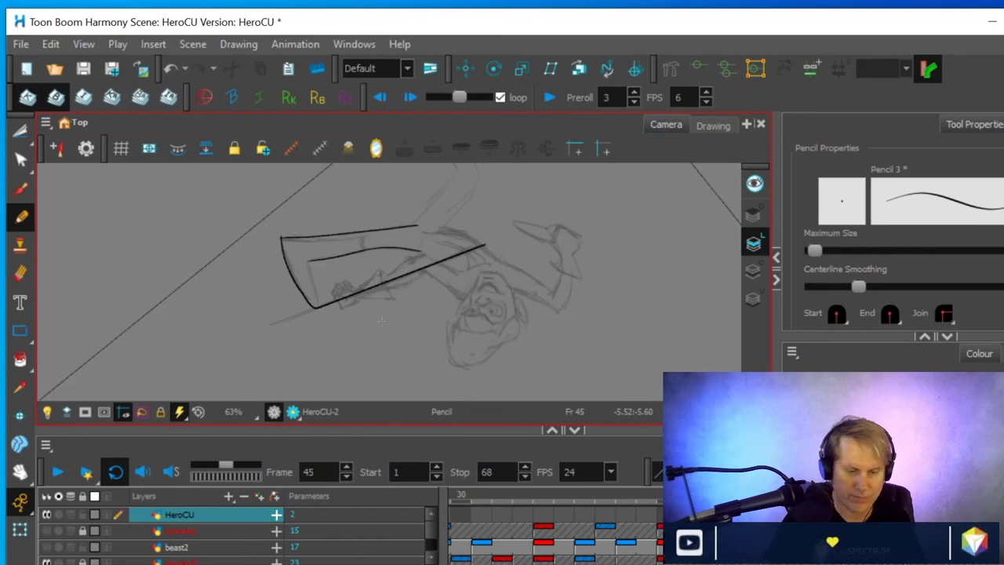
{"action": "mouse_move", "coordinate": [143, 373]}
{"action": "left_mouse_down"}
{"action": "mouse_move", "coordinate": [254, 307]}
{"action": "mouse_move", "coordinate": [224, 327]}
{"action": "mouse_move", "coordinate": [255, 284]}
{"action": "left_mouse_up"}
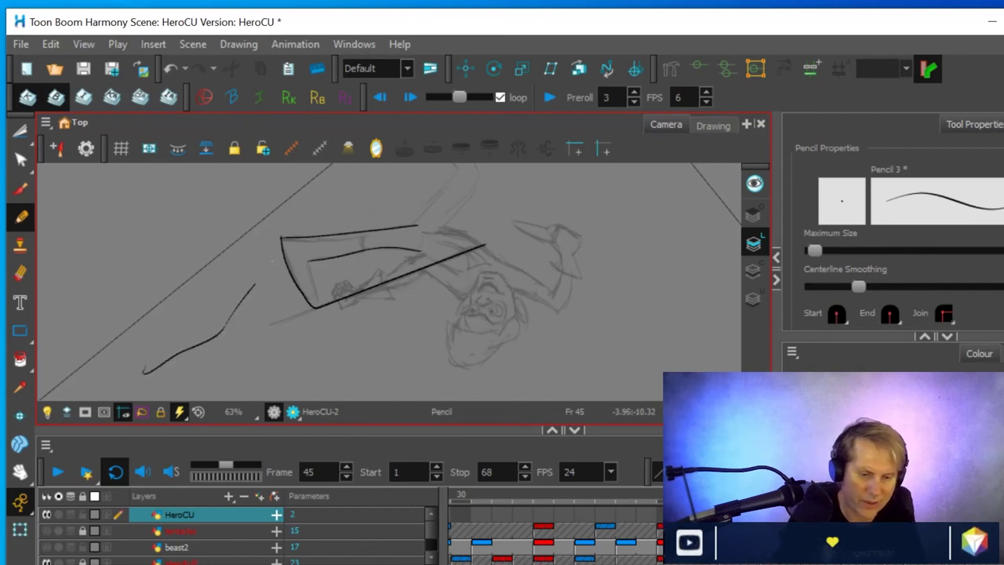
{"action": "left_click_drag", "start_coordinate": [210, 382], "coordinate": [405, 358]}
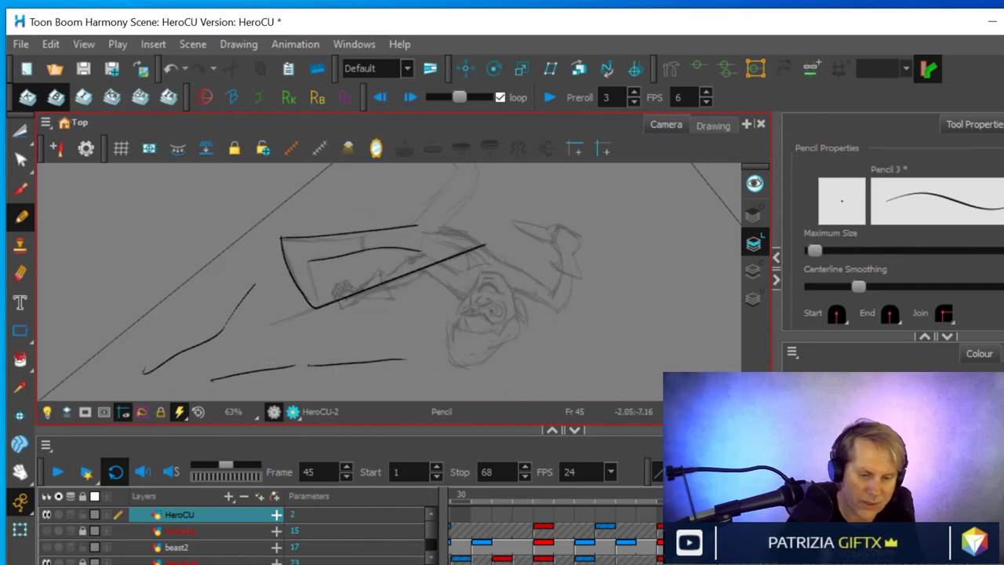
{"action": "left_click_drag", "start_coordinate": [260, 338], "coordinate": [294, 364]}
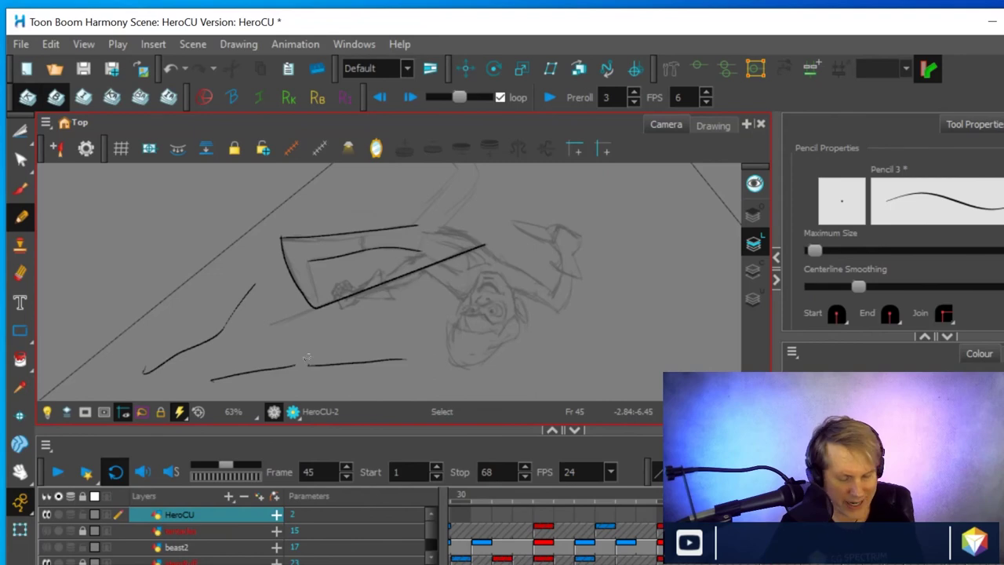
{"action": "key", "text": "ctrl+z"}
{"action": "key", "text": "ctrl+z"}
{"action": "key", "text": "ctrl+z"}
{"action": "key", "text": "ctrl+z"}
{"action": "key", "text": "ctrl+z"}
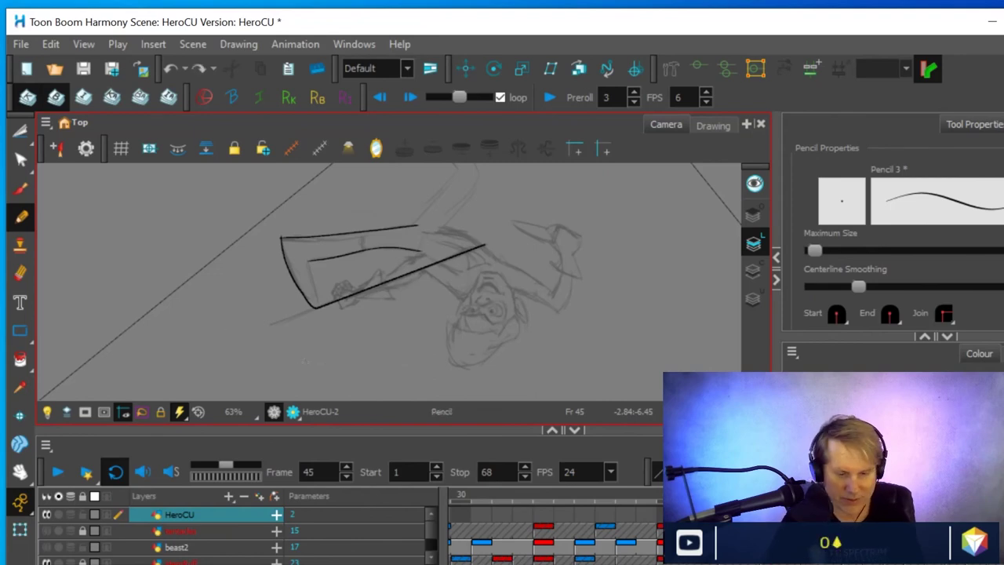
Try parallel broken lines beside the foot and an angled line on the hero's other side, and undo them
{"action": "left_click_drag", "start_coordinate": [218, 365], "coordinate": [252, 247]}
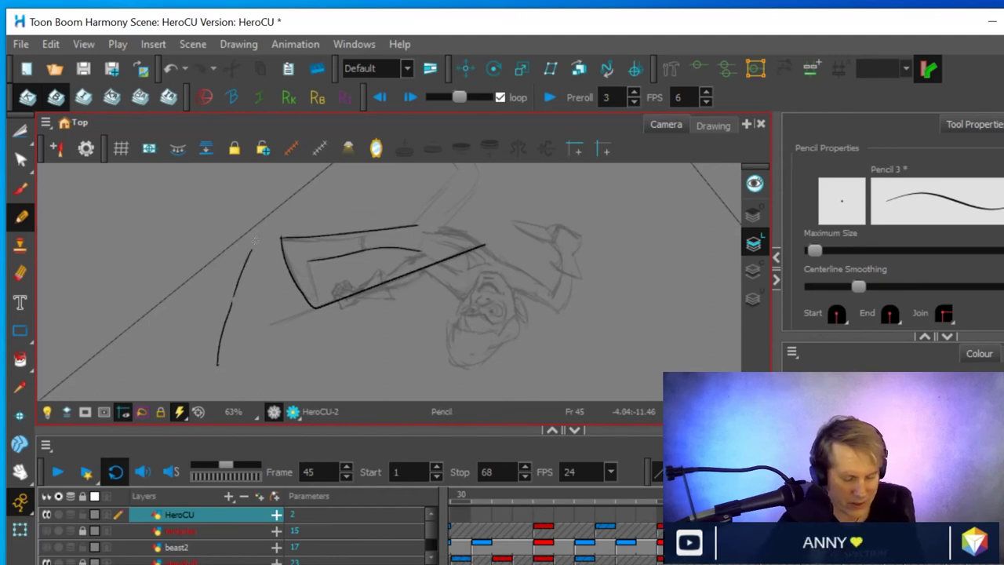
{"action": "left_click_drag", "start_coordinate": [213, 309], "coordinate": [202, 374]}
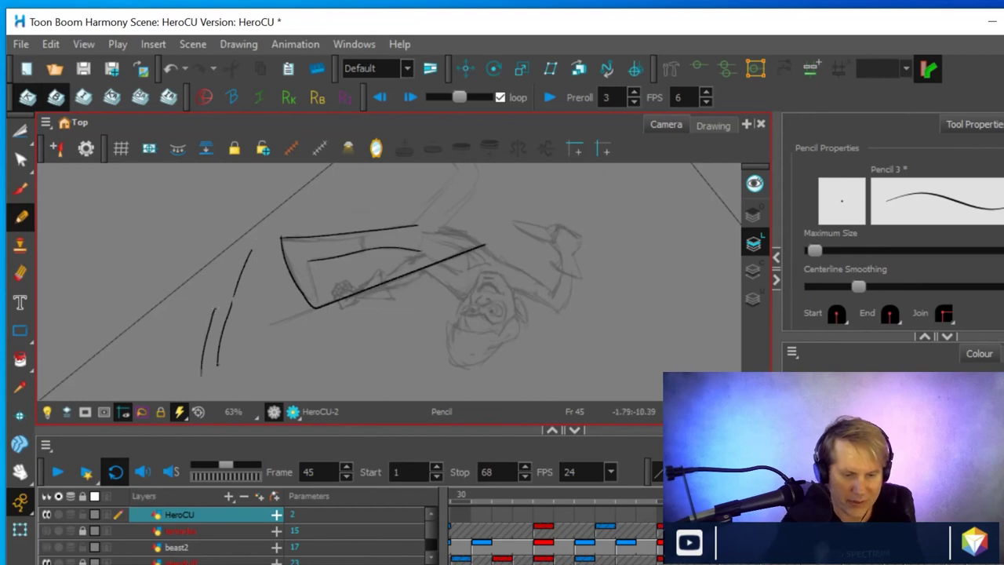
{"action": "left_click_drag", "start_coordinate": [215, 305], "coordinate": [235, 255]}
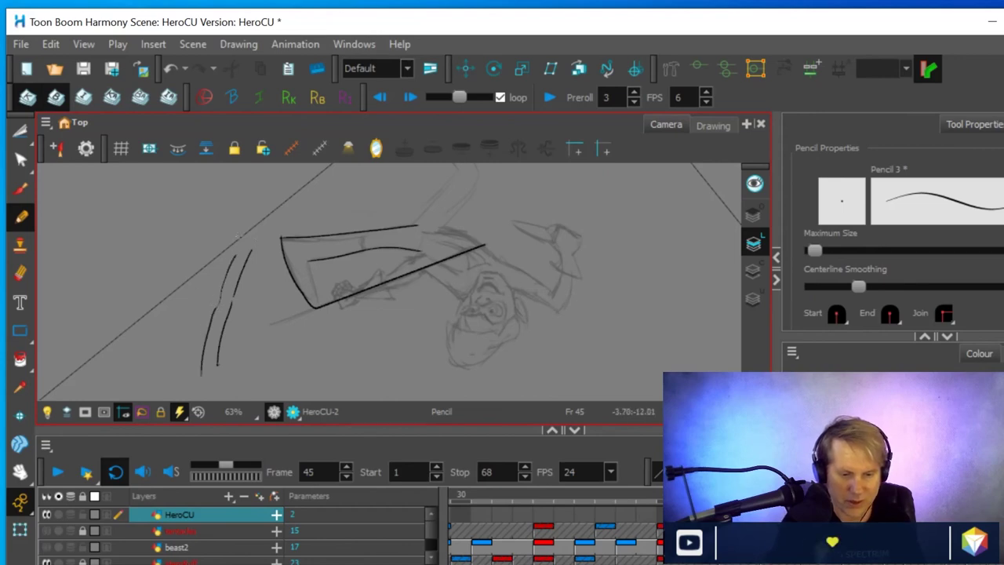
{"action": "mouse_move", "coordinate": [618, 361]}
{"action": "left_mouse_down"}
{"action": "mouse_move", "coordinate": [644, 238]}
{"action": "mouse_move", "coordinate": [729, 264]}
{"action": "left_mouse_up"}
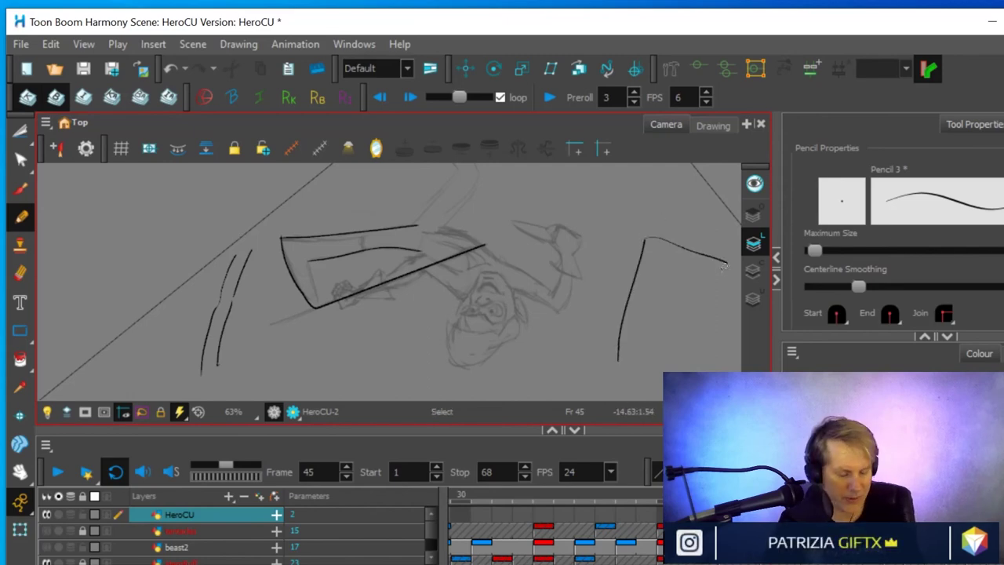
{"action": "key", "text": "ctrl+z"}
{"action": "key", "text": "ctrl+z"}
{"action": "key", "text": "ctrl+z"}
{"action": "key", "text": "ctrl+z"}
{"action": "key", "text": "ctrl+z"}
{"action": "key", "text": "ctrl+z"}
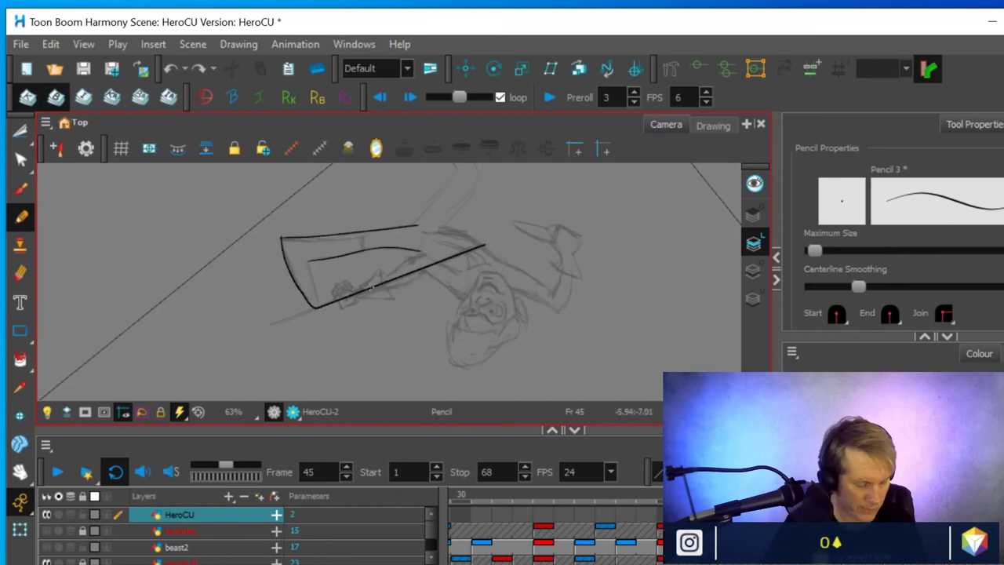
Draw the inner edge of the extended foot, joining the sole's tip to the inner leg line
{"action": "left_click_drag", "start_coordinate": [318, 309], "coordinate": [306, 259]}
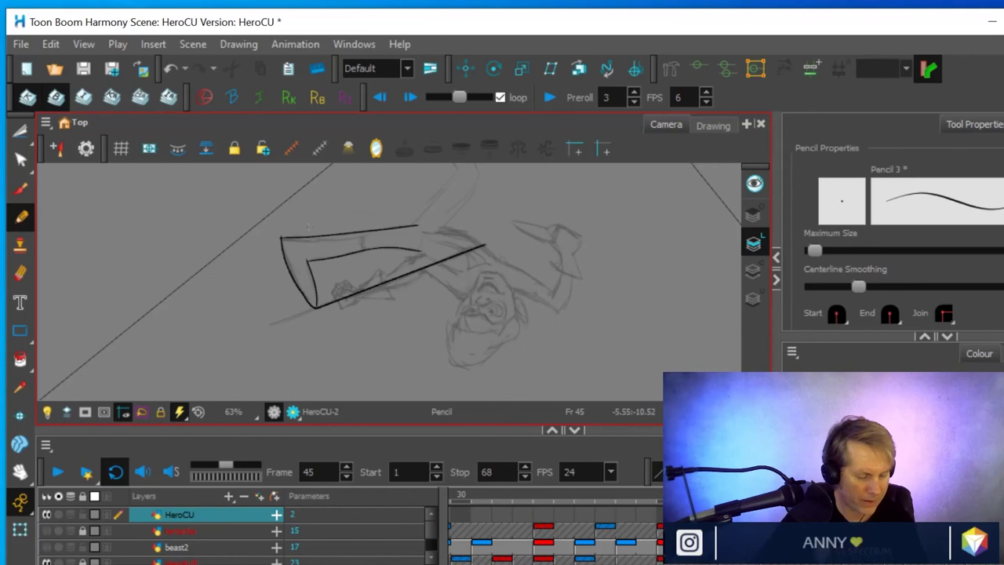
{"action": "key", "text": "ctrl+alt"}
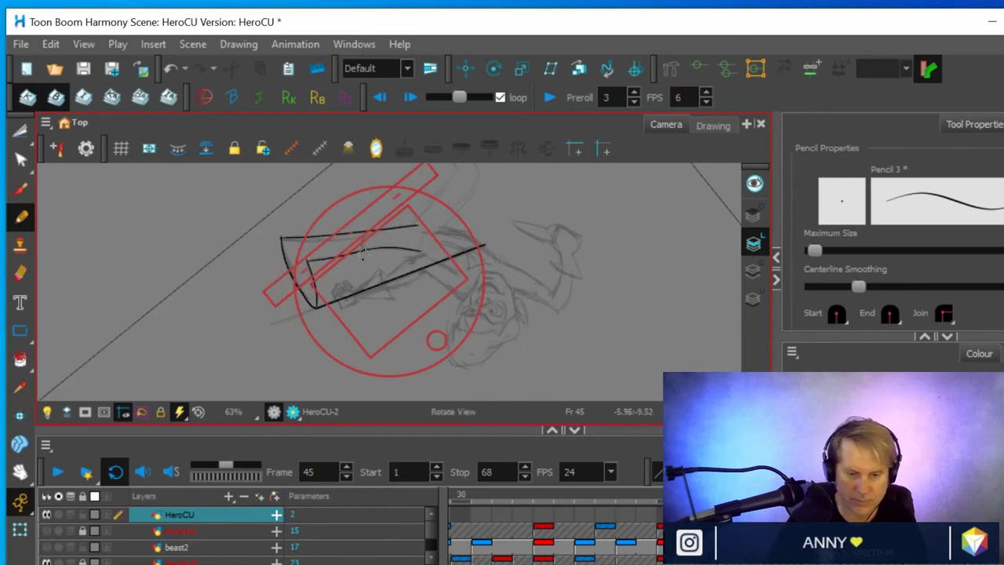
{"action": "mouse_move", "coordinate": [317, 229]}
{"action": "left_mouse_down"}
{"action": "mouse_move", "coordinate": [420, 299]}
{"action": "mouse_move", "coordinate": [434, 218]}
{"action": "left_mouse_up"}
{"action": "scroll", "coordinate": [419, 298], "scroll_direction": "up", "scroll_amount": 2}
{"action": "key", "text": "ctrl+z"}
{"action": "left_click_drag", "start_coordinate": [471, 319], "coordinate": [477, 262]}
{"action": "key", "text": "alt+e"}
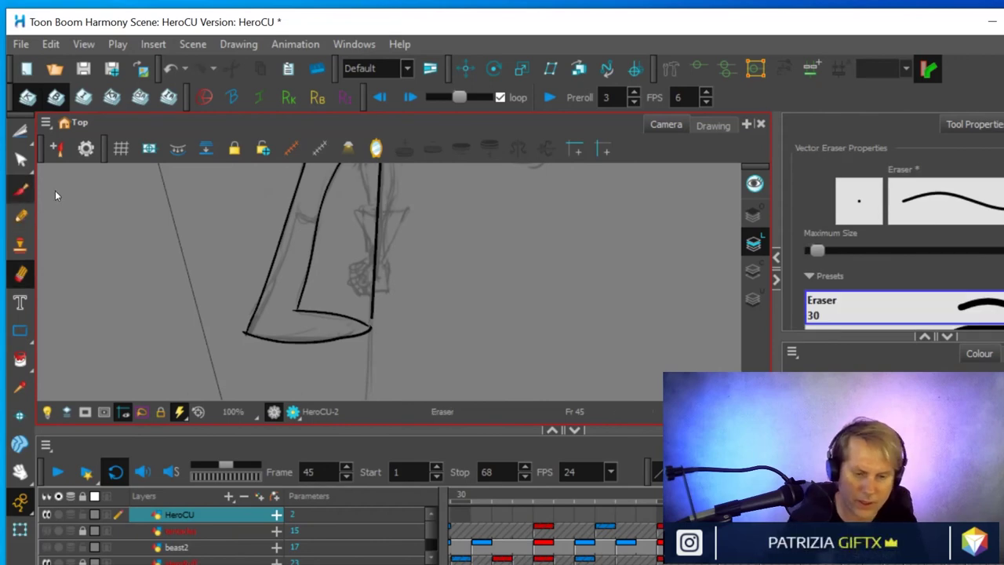
Try a brush line for the curved band across the extended leg, undo it, and draw the band with the pencil
{"action": "key", "text": "alt+b"}
{"action": "left_click_drag", "start_coordinate": [318, 221], "coordinate": [292, 204]}
{"action": "mouse_move", "coordinate": [423, 265]}
{"action": "left_mouse_down"}
{"action": "mouse_move", "coordinate": [411, 298]}
{"action": "mouse_move", "coordinate": [415, 323]}
{"action": "left_mouse_up"}
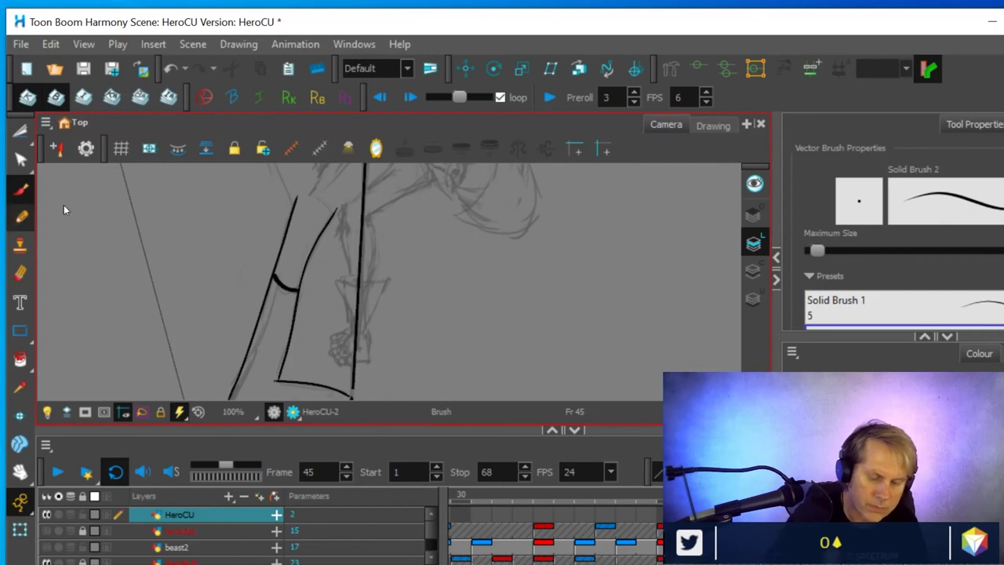
{"action": "key", "text": "alt+x"}
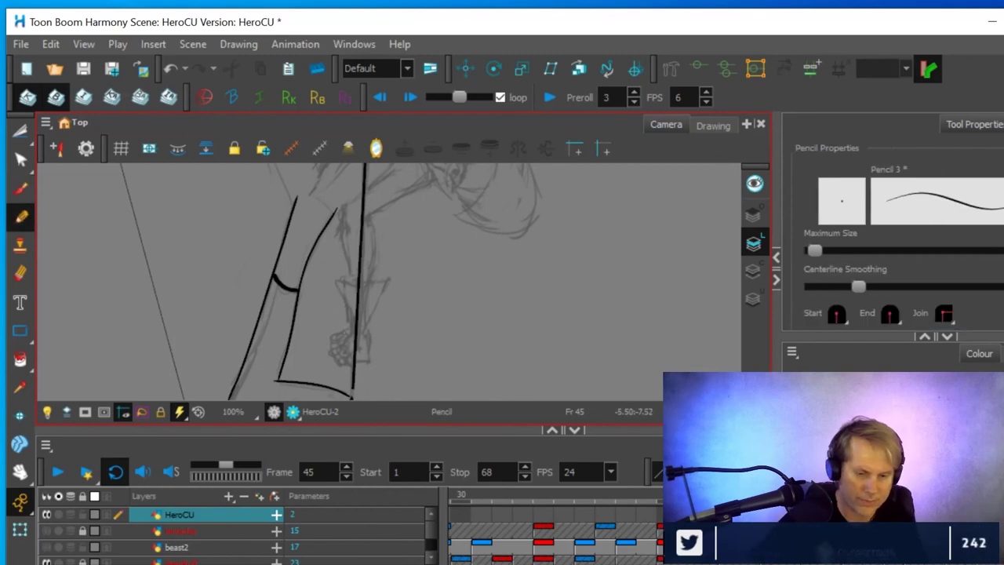
{"action": "key", "text": "ctrl+z"}
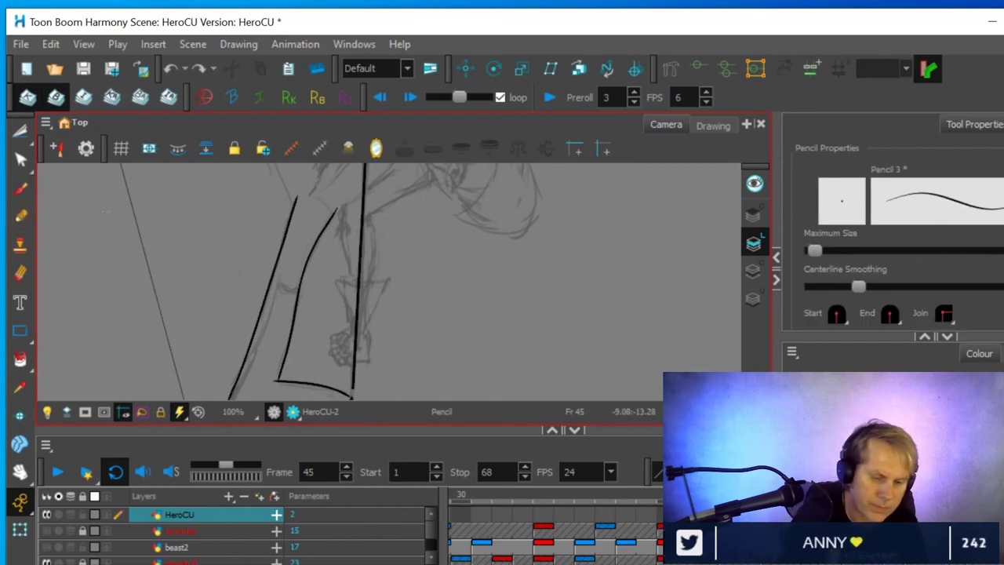
{"action": "mouse_move", "coordinate": [273, 279]}
{"action": "left_mouse_down"}
{"action": "mouse_move", "coordinate": [298, 287]}
{"action": "mouse_move", "coordinate": [273, 271]}
{"action": "left_mouse_up"}
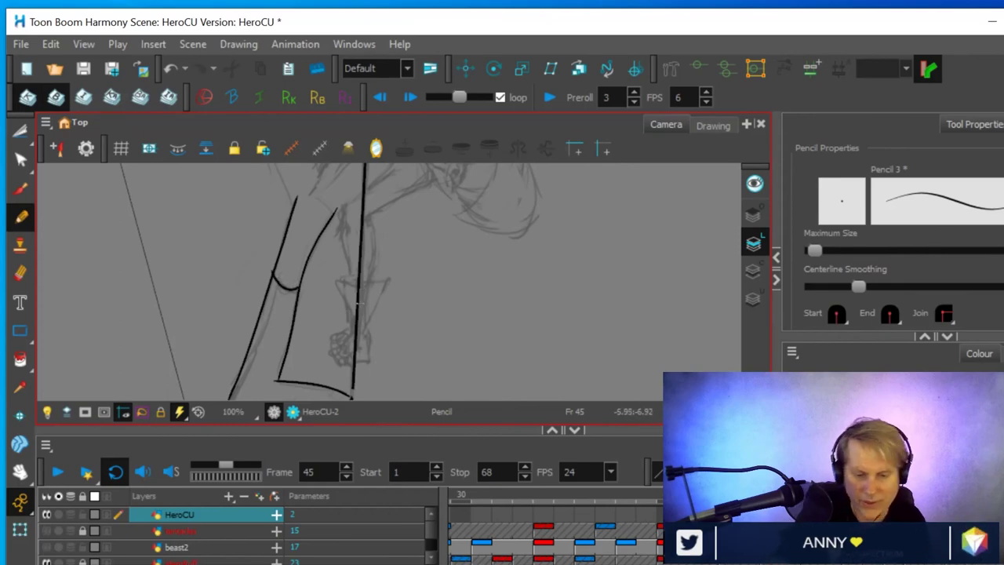
Trace the hero's fist on the sword with its curled fingers, and outline the flared glove cuff
{"action": "key", "text": "ctrl+alt"}
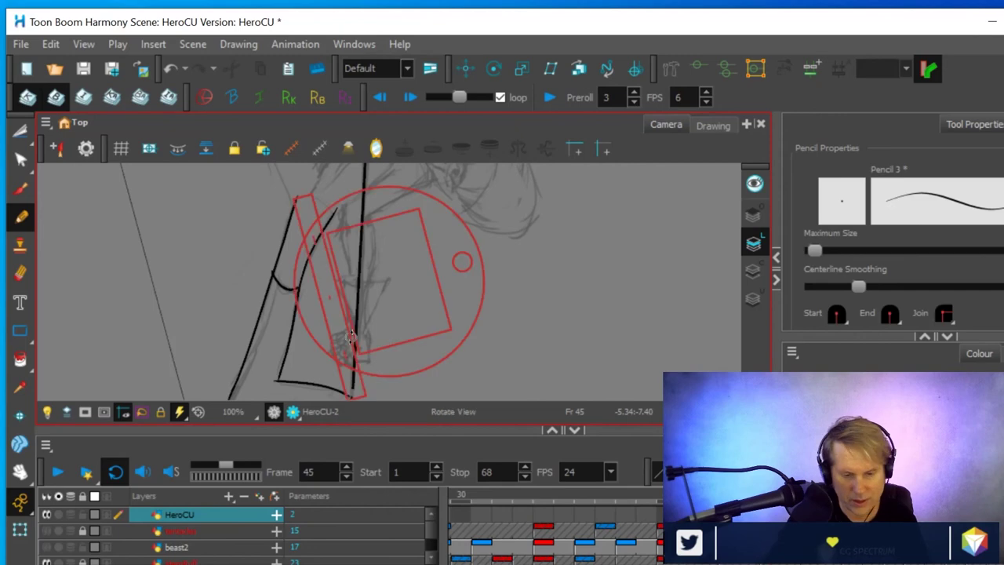
{"action": "mouse_move", "coordinate": [414, 332]}
{"action": "left_mouse_down"}
{"action": "mouse_move", "coordinate": [369, 259]}
{"action": "mouse_move", "coordinate": [455, 221]}
{"action": "mouse_move", "coordinate": [464, 227]}
{"action": "mouse_move", "coordinate": [460, 316]}
{"action": "mouse_move", "coordinate": [470, 312]}
{"action": "left_mouse_up"}
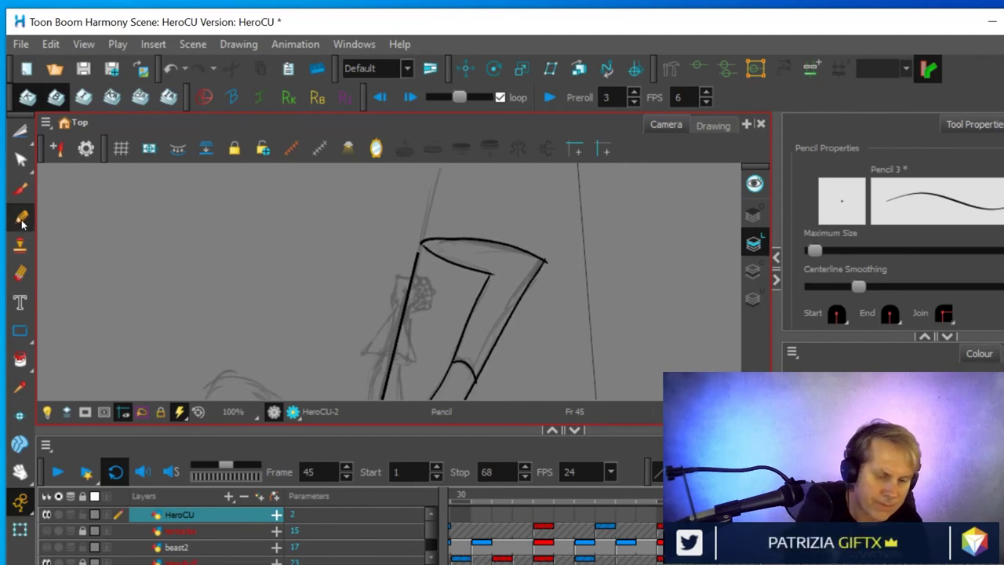
{"action": "left_click_drag", "start_coordinate": [413, 361], "coordinate": [405, 315]}
{"action": "mouse_move", "coordinate": [363, 358]}
{"action": "left_mouse_down"}
{"action": "mouse_move", "coordinate": [402, 277]}
{"action": "mouse_move", "coordinate": [395, 305]}
{"action": "mouse_move", "coordinate": [400, 270]}
{"action": "left_mouse_up"}
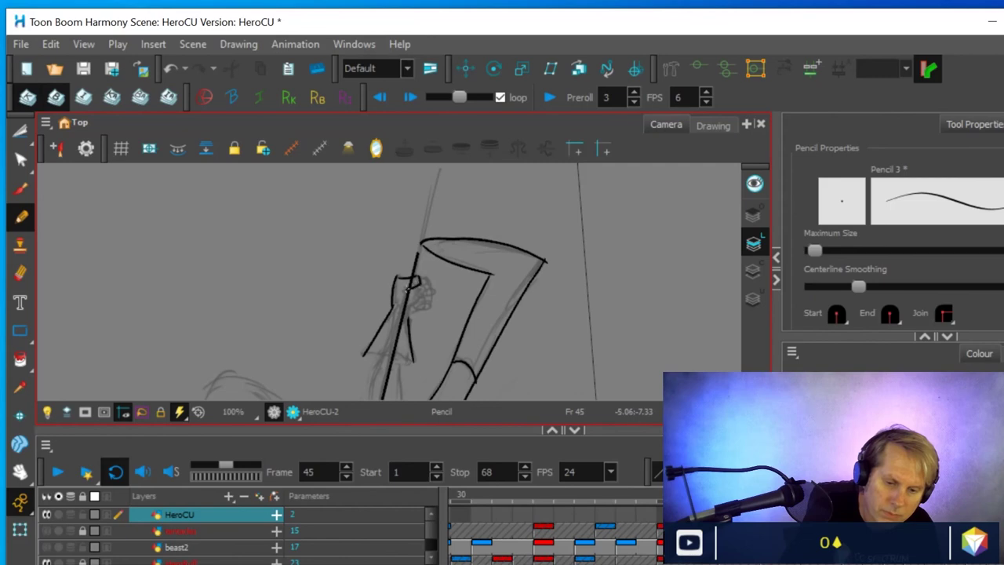
{"action": "mouse_move", "coordinate": [428, 284]}
{"action": "left_mouse_down"}
{"action": "mouse_move", "coordinate": [416, 298]}
{"action": "mouse_move", "coordinate": [431, 284]}
{"action": "mouse_move", "coordinate": [433, 300]}
{"action": "mouse_move", "coordinate": [416, 314]}
{"action": "left_mouse_up"}
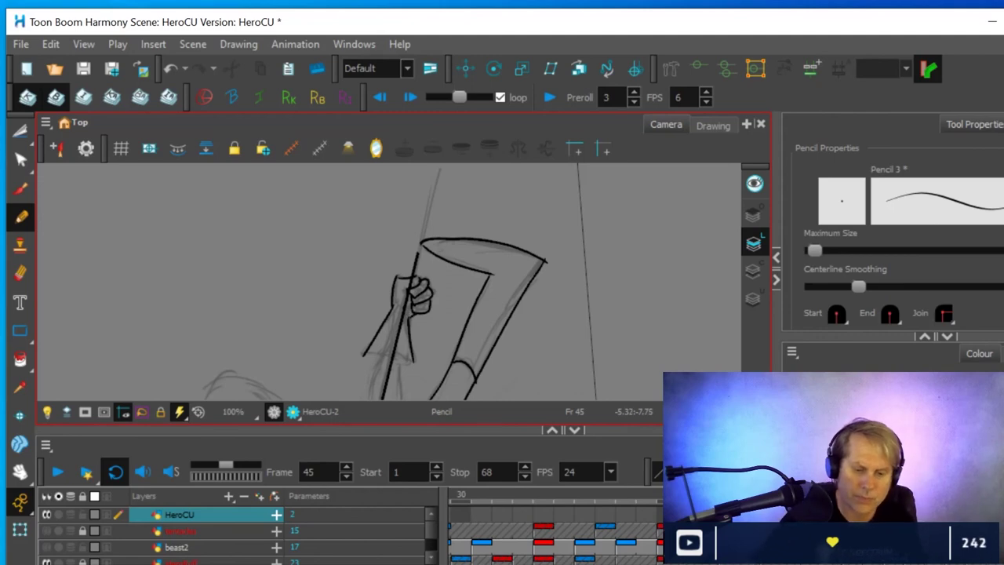
{"action": "left_click_drag", "start_coordinate": [363, 354], "coordinate": [416, 362]}
Undo the stray stroke at the cuff and trace both edges of the sword arm from the glove to the shoulder
{"action": "key", "text": "ctrl+alt"}
{"action": "mouse_move", "coordinate": [509, 311]}
{"action": "left_mouse_down"}
{"action": "mouse_move", "coordinate": [493, 284]}
{"action": "mouse_move", "coordinate": [461, 263]}
{"action": "mouse_move", "coordinate": [510, 314]}
{"action": "left_mouse_up"}
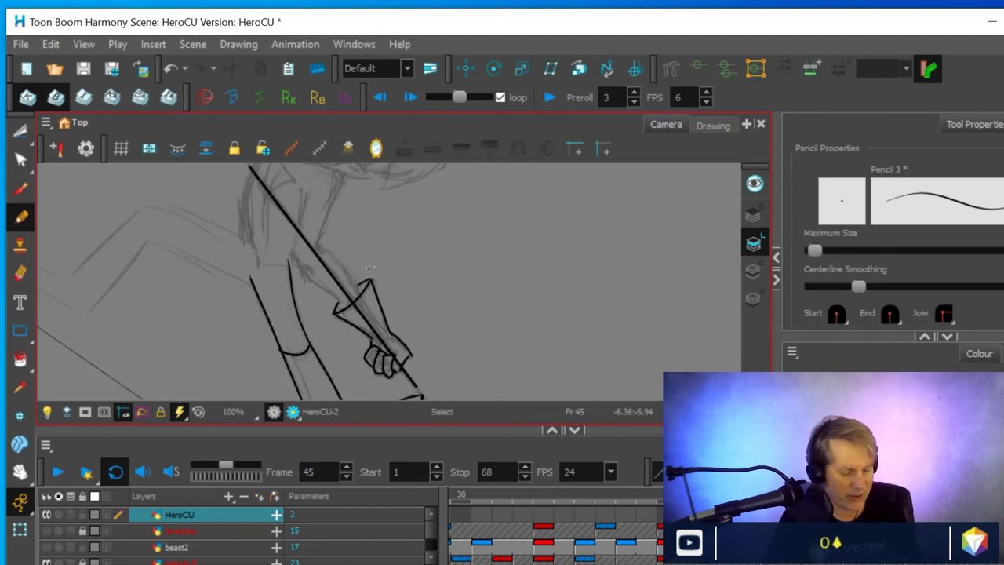
{"action": "key", "text": "ctrl+z"}
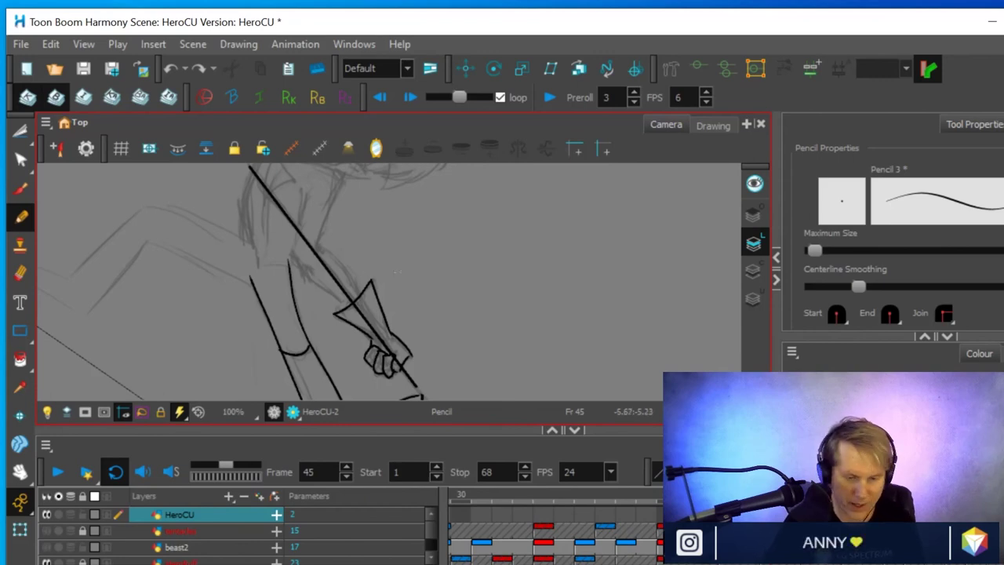
{"action": "mouse_move", "coordinate": [495, 287]}
{"action": "left_mouse_down"}
{"action": "mouse_move", "coordinate": [489, 341]}
{"action": "mouse_move", "coordinate": [481, 322]}
{"action": "mouse_move", "coordinate": [424, 325]}
{"action": "left_mouse_up"}
{"action": "mouse_move", "coordinate": [455, 270]}
{"action": "left_mouse_down"}
{"action": "mouse_move", "coordinate": [474, 307]}
{"action": "mouse_move", "coordinate": [498, 322]}
{"action": "left_mouse_up"}
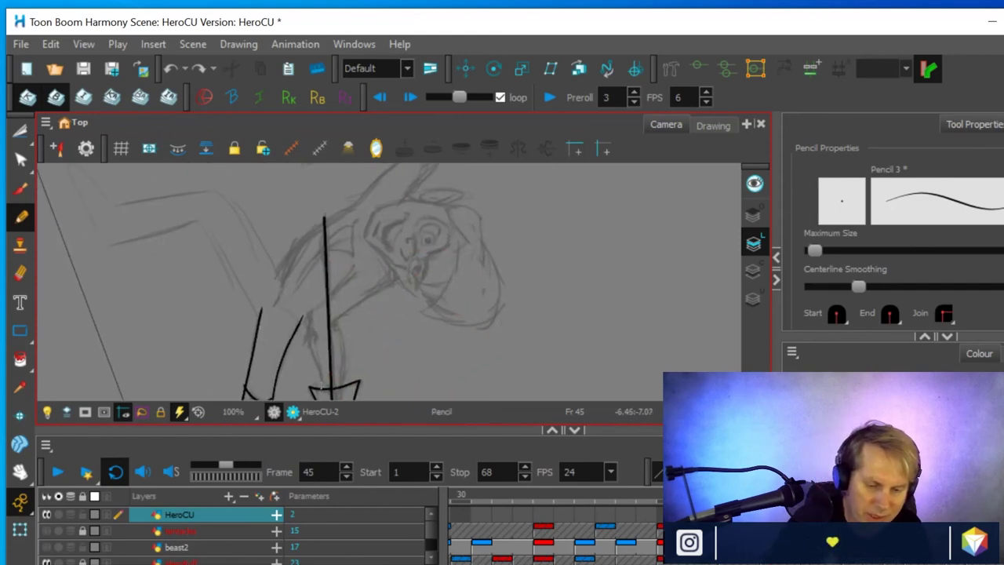
{"action": "mouse_move", "coordinate": [322, 385]}
{"action": "left_mouse_down"}
{"action": "mouse_move", "coordinate": [305, 341]}
{"action": "mouse_move", "coordinate": [307, 312]}
{"action": "left_mouse_up"}
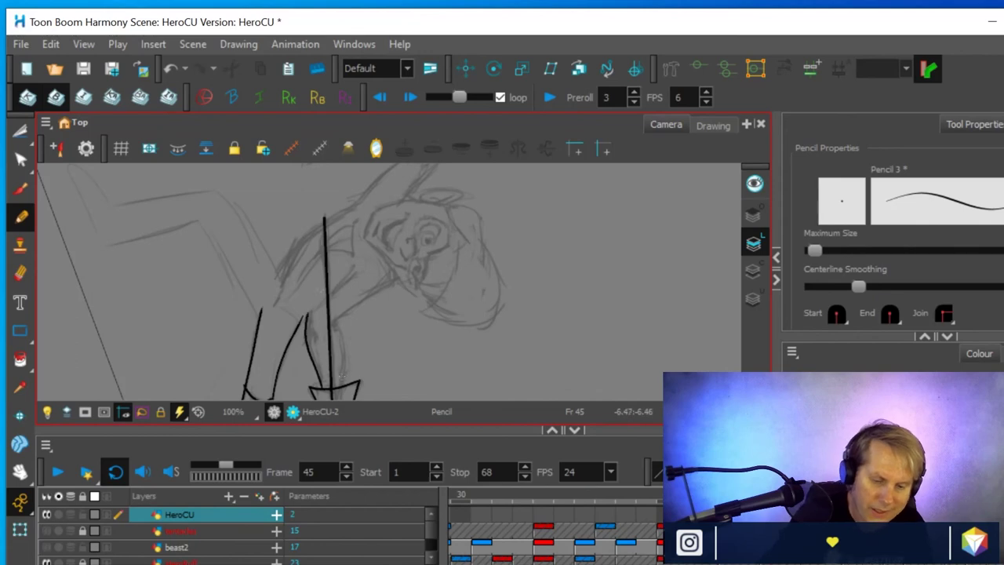
{"action": "mouse_move", "coordinate": [342, 388]}
{"action": "left_mouse_down"}
{"action": "mouse_move", "coordinate": [333, 295]}
{"action": "mouse_move", "coordinate": [308, 317]}
{"action": "mouse_move", "coordinate": [345, 279]}
{"action": "left_mouse_up"}
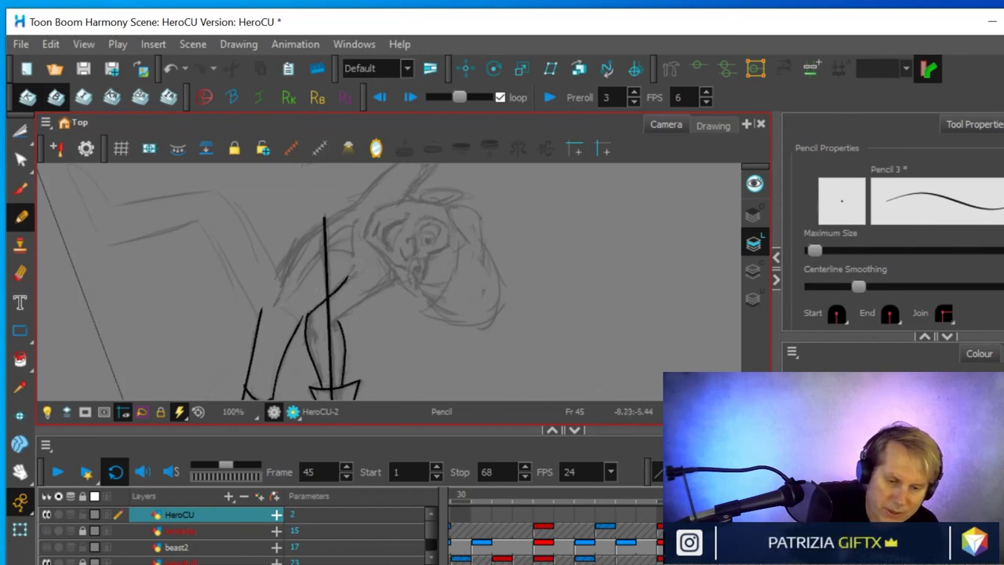
{"action": "left_click_drag", "start_coordinate": [336, 328], "coordinate": [393, 275]}
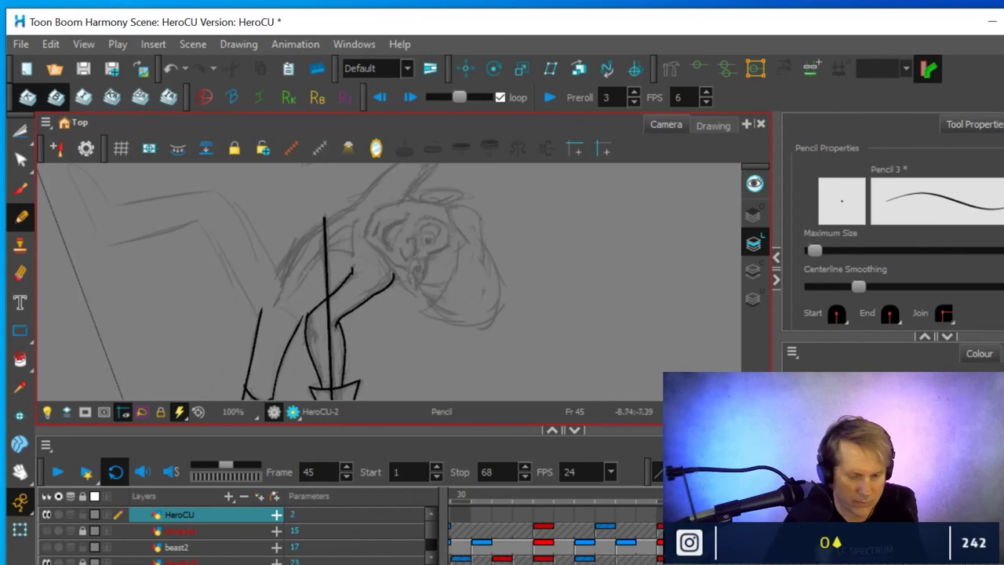
{"action": "mouse_move", "coordinate": [372, 270]}
{"action": "left_mouse_down"}
{"action": "mouse_move", "coordinate": [380, 291]}
{"action": "mouse_move", "coordinate": [414, 291]}
{"action": "mouse_move", "coordinate": [424, 313]}
{"action": "mouse_move", "coordinate": [518, 298]}
{"action": "mouse_move", "coordinate": [572, 215]}
{"action": "left_mouse_up"}
{"action": "key", "text": "ctrl+z"}
{"action": "left_click_drag", "start_coordinate": [462, 304], "coordinate": [489, 217]}
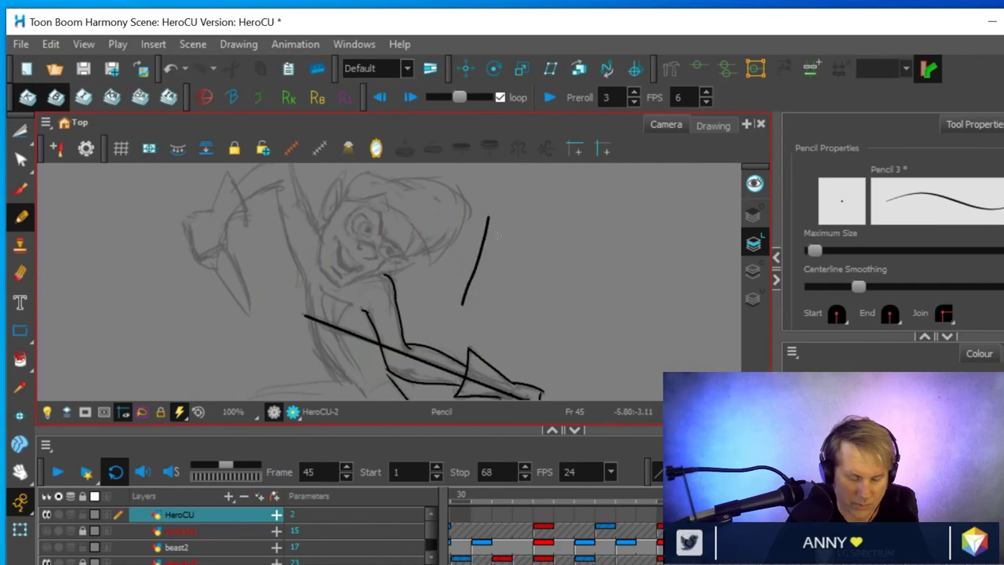
{"action": "key", "text": "ctrl+z"}
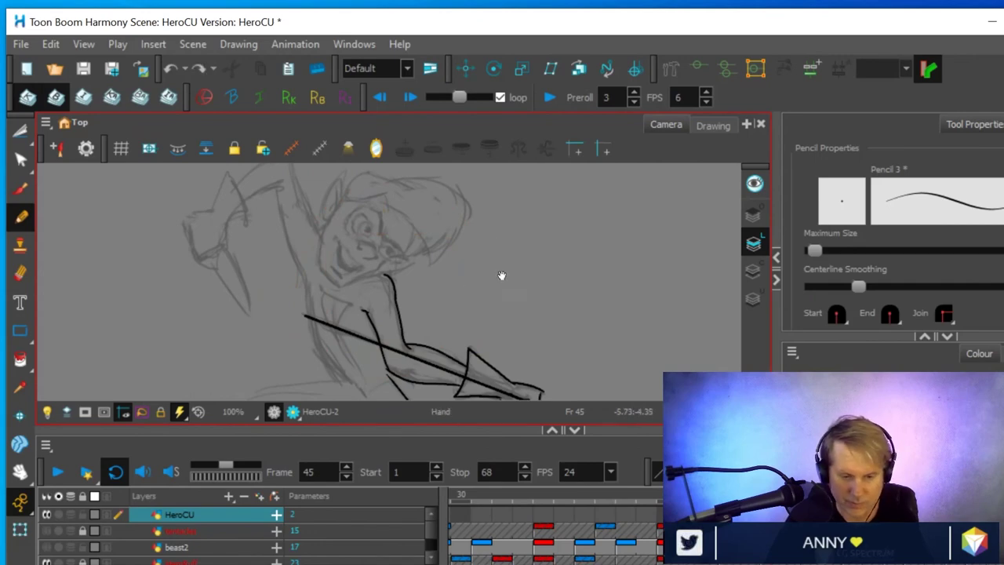
Trace the front and back edges of the bent leg's shin with the pencil
{"action": "left_click_drag", "start_coordinate": [499, 279], "coordinate": [549, 197]}
{"action": "left_click_drag", "start_coordinate": [523, 264], "coordinate": [553, 206]}
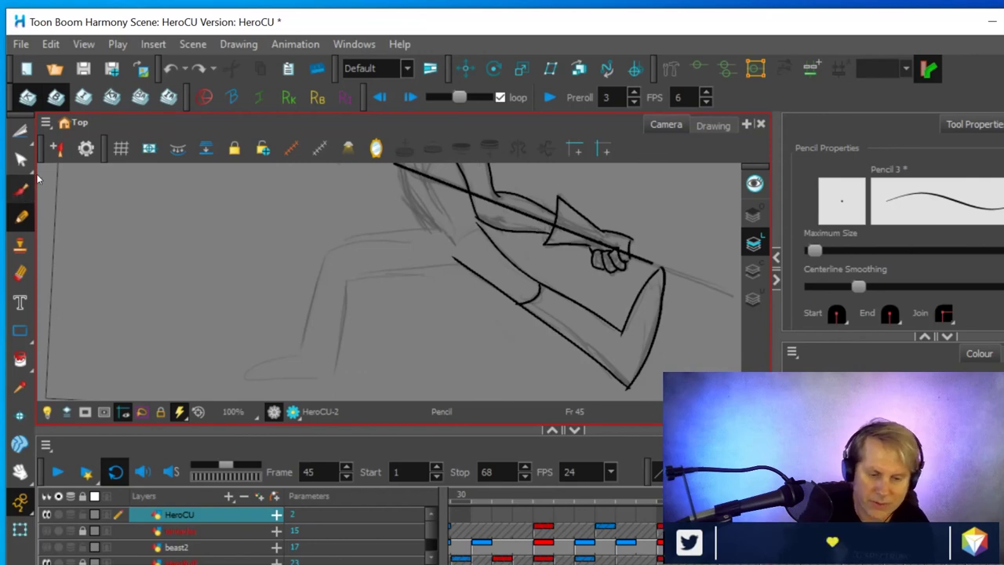
{"action": "left_click", "coordinate": [22, 191]}
{"action": "left_click", "coordinate": [20, 218]}
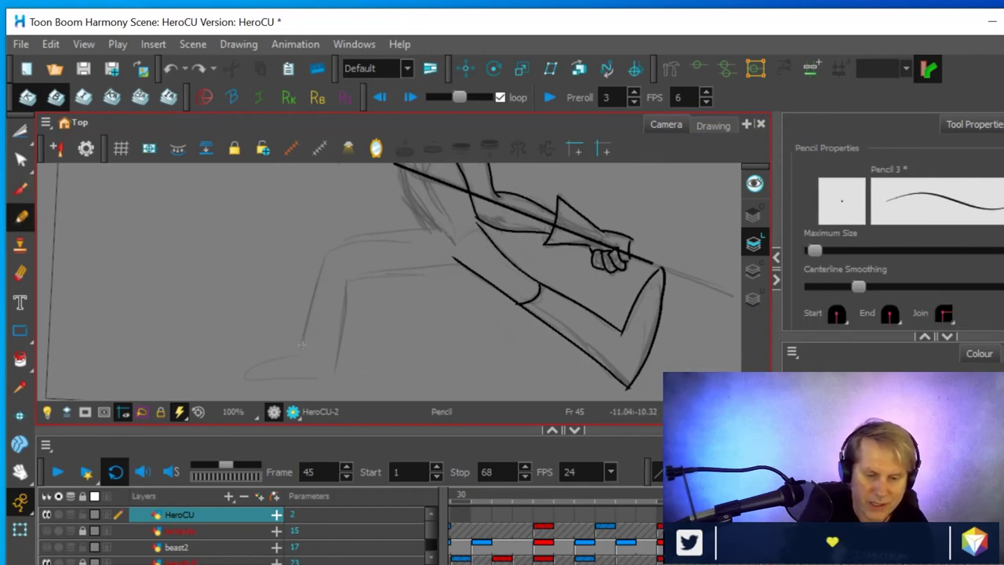
{"action": "left_click_drag", "start_coordinate": [300, 352], "coordinate": [329, 250]}
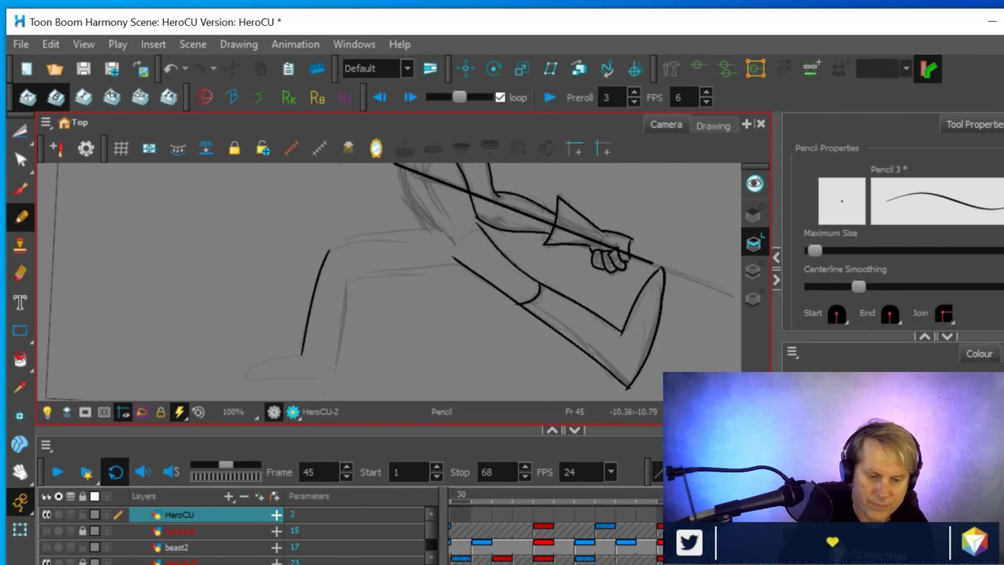
{"action": "left_click_drag", "start_coordinate": [336, 373], "coordinate": [349, 272]}
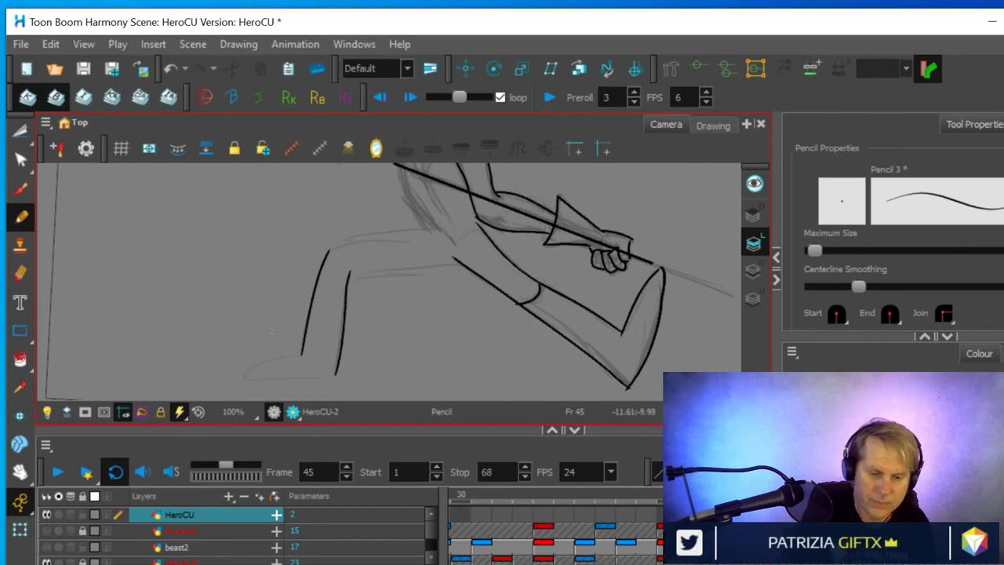
Undo the first foot stroke, outline the bent leg's pointed foot, and draw the curved line across its knee
{"action": "mouse_move", "coordinate": [242, 379]}
{"action": "left_mouse_down"}
{"action": "mouse_move", "coordinate": [265, 359]}
{"action": "mouse_move", "coordinate": [303, 350]}
{"action": "left_mouse_up"}
{"action": "key", "text": "ctrl+z"}
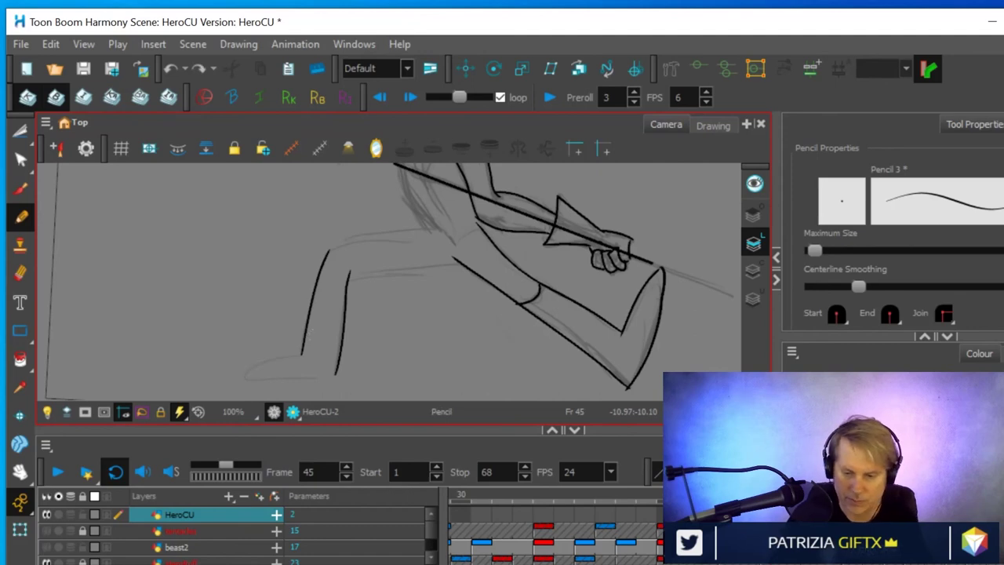
{"action": "mouse_move", "coordinate": [363, 318]}
{"action": "left_mouse_down"}
{"action": "mouse_move", "coordinate": [444, 337]}
{"action": "mouse_move", "coordinate": [393, 248]}
{"action": "left_mouse_up"}
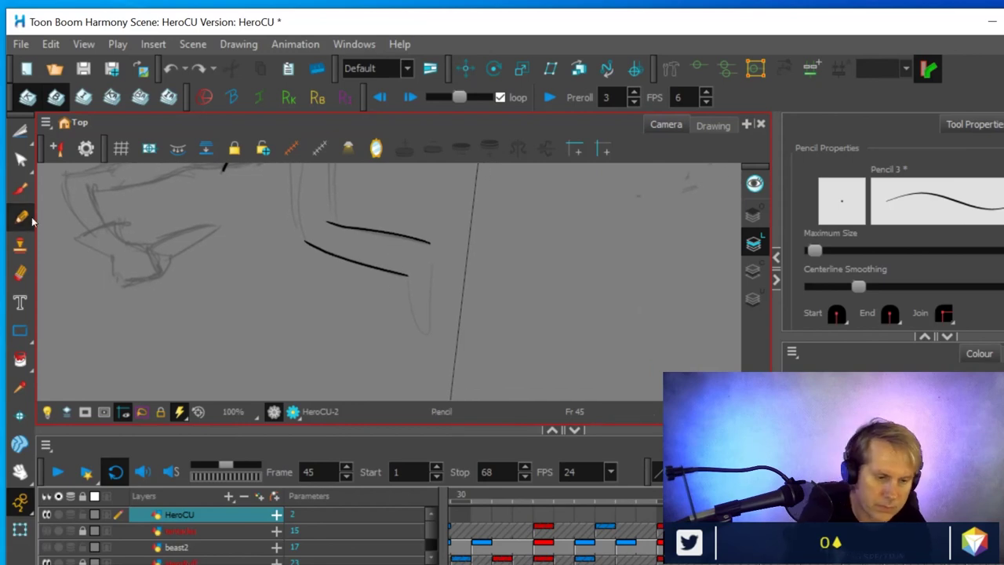
{"action": "left_click_drag", "start_coordinate": [426, 337], "coordinate": [408, 274]}
{"action": "left_click_drag", "start_coordinate": [426, 335], "coordinate": [430, 229]}
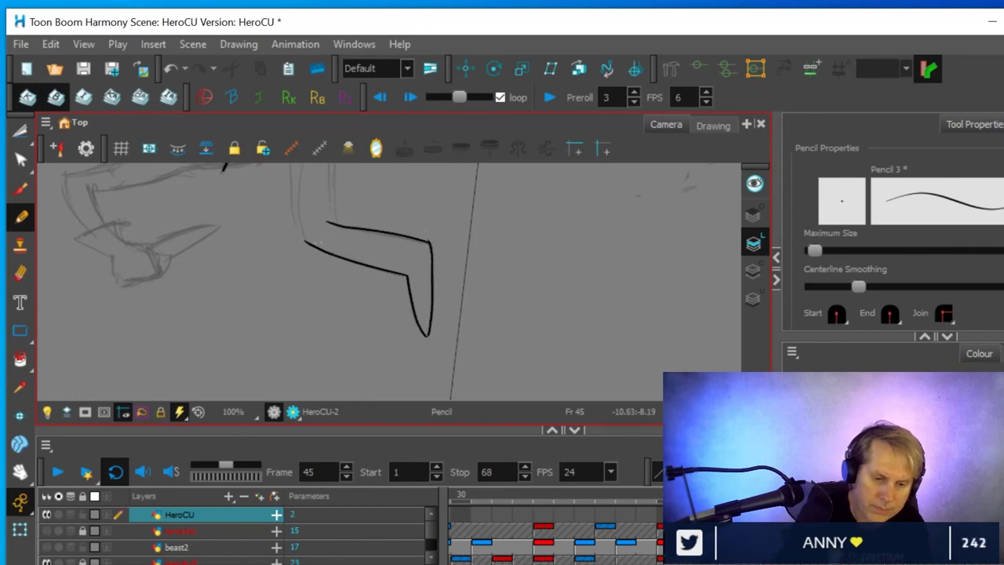
{"action": "left_click_drag", "start_coordinate": [313, 247], "coordinate": [332, 224]}
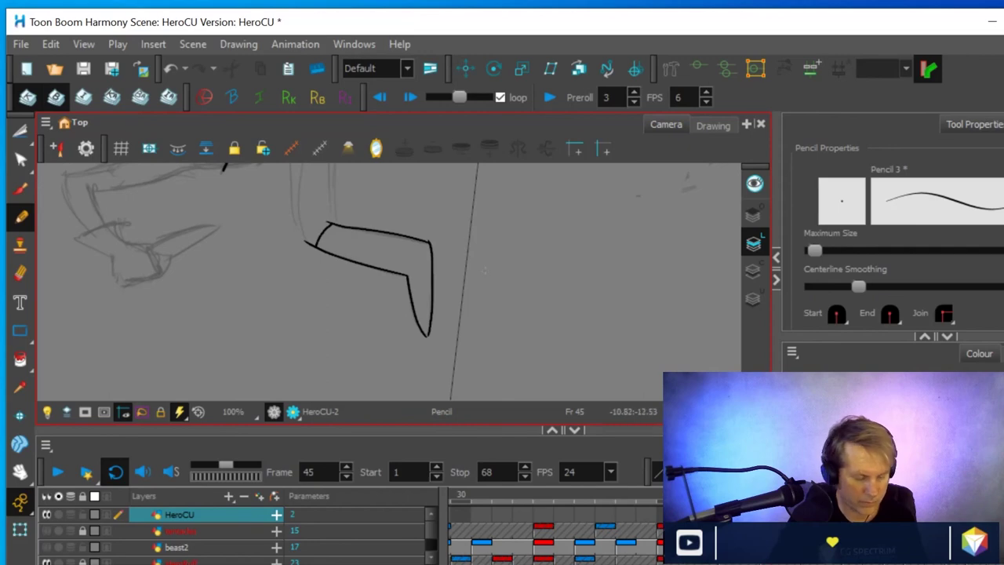
{"action": "left_click_drag", "start_coordinate": [484, 272], "coordinate": [478, 359]}
{"action": "key", "text": "ctrl+z"}
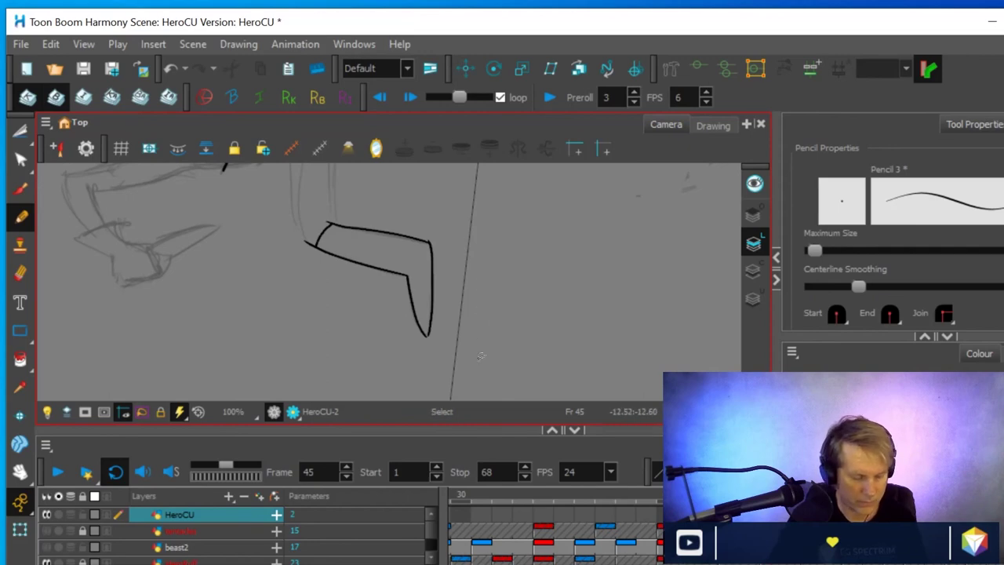
Trace both edges of the bent leg's thigh from the knee up to the hip
{"action": "key", "text": "space"}
{"action": "left_click_drag", "start_coordinate": [518, 298], "coordinate": [531, 379]}
{"action": "left_click_drag", "start_coordinate": [546, 256], "coordinate": [549, 303]}
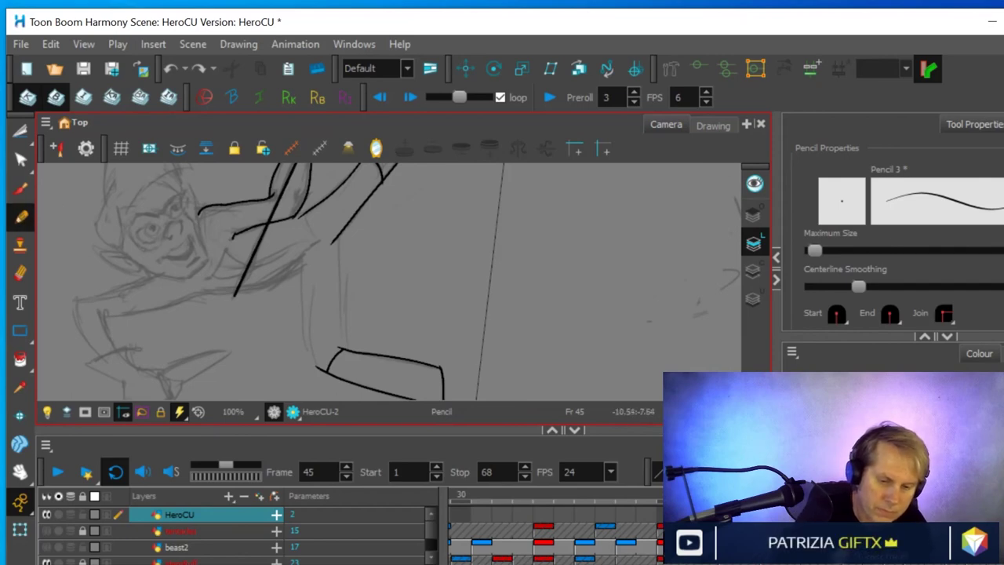
{"action": "left_click_drag", "start_coordinate": [318, 363], "coordinate": [302, 262]}
{"action": "left_click_drag", "start_coordinate": [341, 350], "coordinate": [338, 236]}
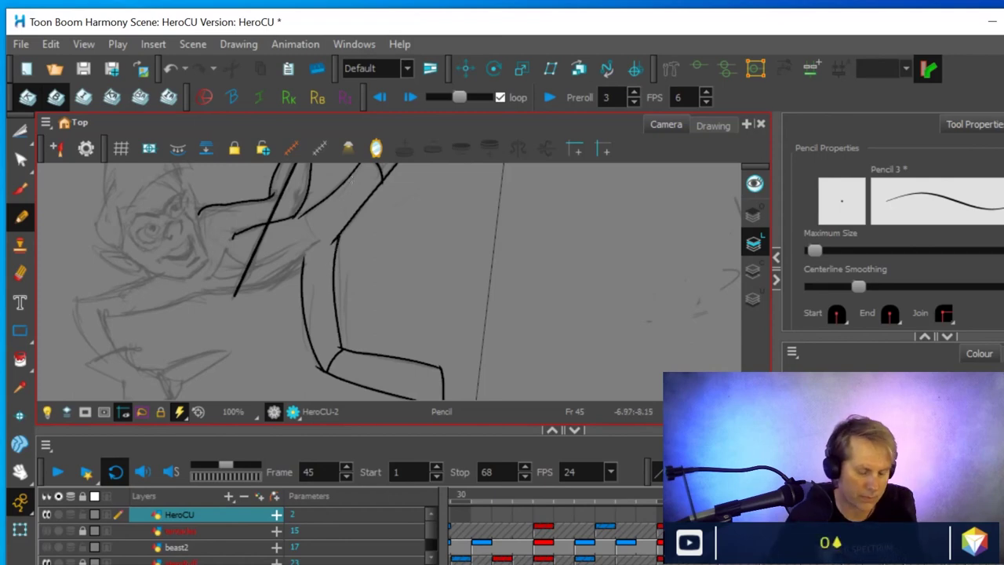
Trace the hero's torso side and waistline, and draw the pointed collar opening on the chest
{"action": "key", "text": "space"}
{"action": "mouse_move", "coordinate": [372, 254]}
{"action": "left_mouse_down"}
{"action": "mouse_move", "coordinate": [377, 298]}
{"action": "mouse_move", "coordinate": [408, 316]}
{"action": "mouse_move", "coordinate": [390, 303]}
{"action": "mouse_move", "coordinate": [363, 308]}
{"action": "left_mouse_up"}
{"action": "key", "text": "ctrl+alt"}
{"action": "key", "text": "space"}
{"action": "left_click_drag", "start_coordinate": [426, 269], "coordinate": [325, 375]}
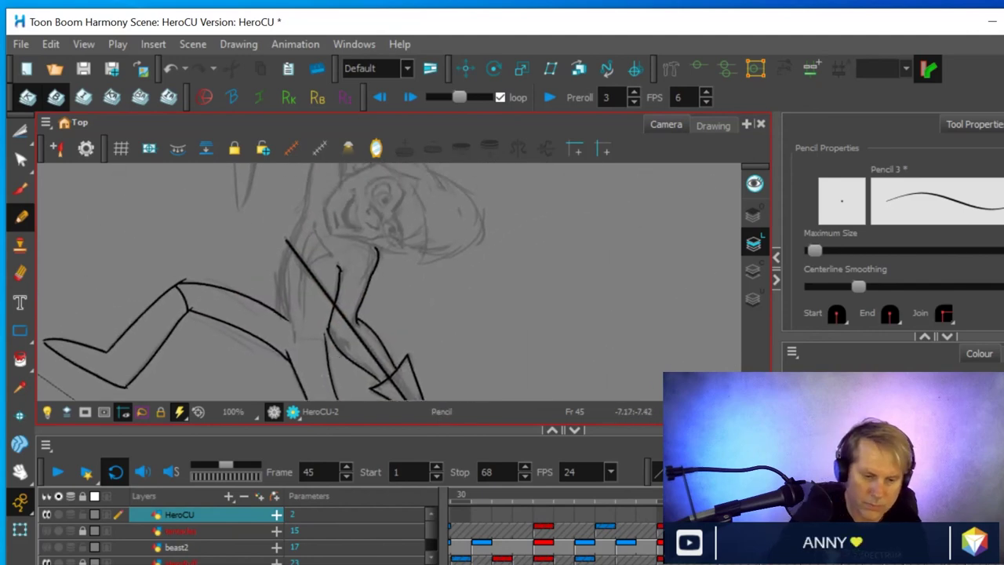
{"action": "mouse_move", "coordinate": [294, 339]}
{"action": "left_mouse_down"}
{"action": "mouse_move", "coordinate": [279, 241]}
{"action": "mouse_move", "coordinate": [283, 273]}
{"action": "mouse_move", "coordinate": [313, 201]}
{"action": "left_mouse_up"}
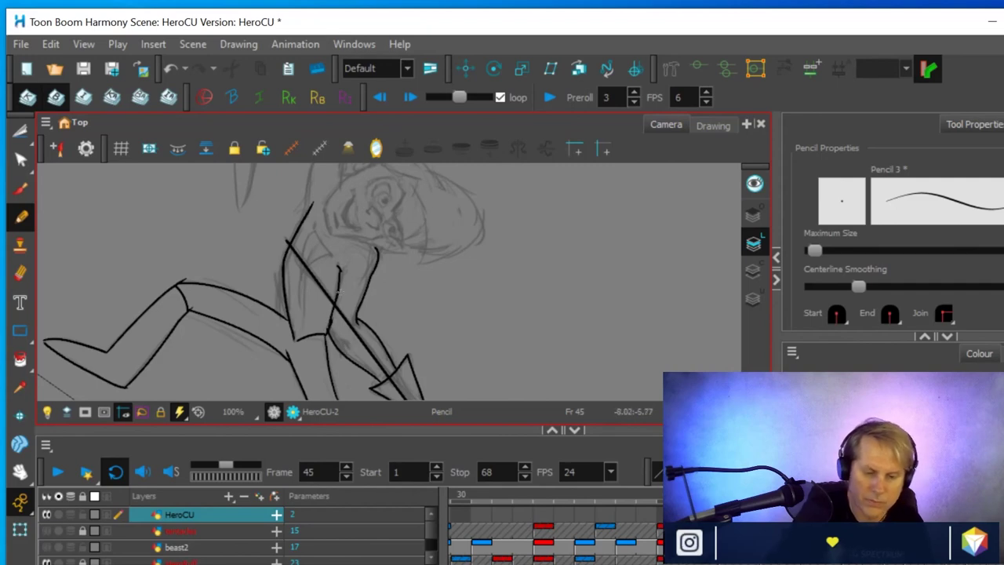
{"action": "mouse_move", "coordinate": [302, 278]}
{"action": "left_mouse_down"}
{"action": "mouse_move", "coordinate": [326, 207]}
{"action": "mouse_move", "coordinate": [314, 227]}
{"action": "mouse_move", "coordinate": [314, 264]}
{"action": "left_mouse_up"}
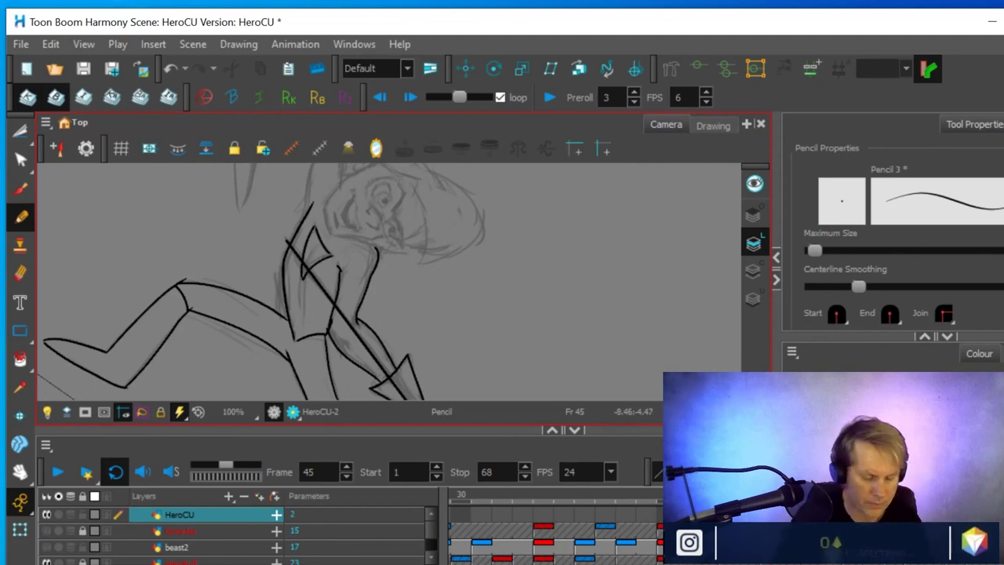
Trace both edges of the raised upper arm from the shoulder to the elbow
{"action": "left_click_drag", "start_coordinate": [347, 224], "coordinate": [348, 328]}
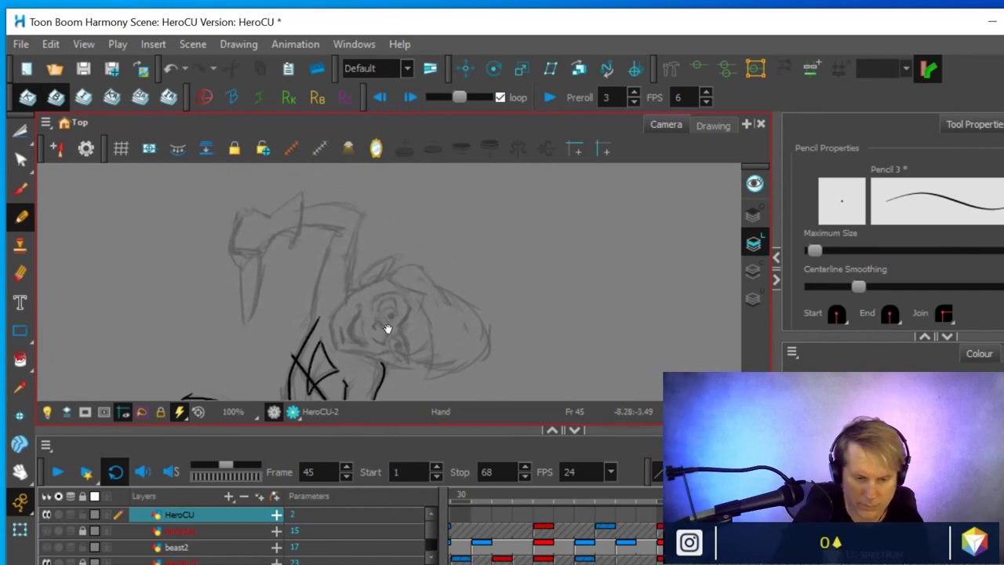
{"action": "mouse_move", "coordinate": [317, 321]}
{"action": "left_mouse_down"}
{"action": "mouse_move", "coordinate": [314, 285]}
{"action": "mouse_move", "coordinate": [337, 228]}
{"action": "left_mouse_up"}
{"action": "mouse_move", "coordinate": [351, 307]}
{"action": "left_mouse_down"}
{"action": "mouse_move", "coordinate": [341, 278]}
{"action": "mouse_move", "coordinate": [344, 292]}
{"action": "mouse_move", "coordinate": [363, 211]}
{"action": "left_mouse_up"}
Draw the raised glove's cuff opening and the fist's knuckles, and undo the stroke running from the fist to the cuff
{"action": "left_click_drag", "start_coordinate": [294, 246], "coordinate": [304, 191]}
{"action": "left_click_drag", "start_coordinate": [229, 255], "coordinate": [244, 209]}
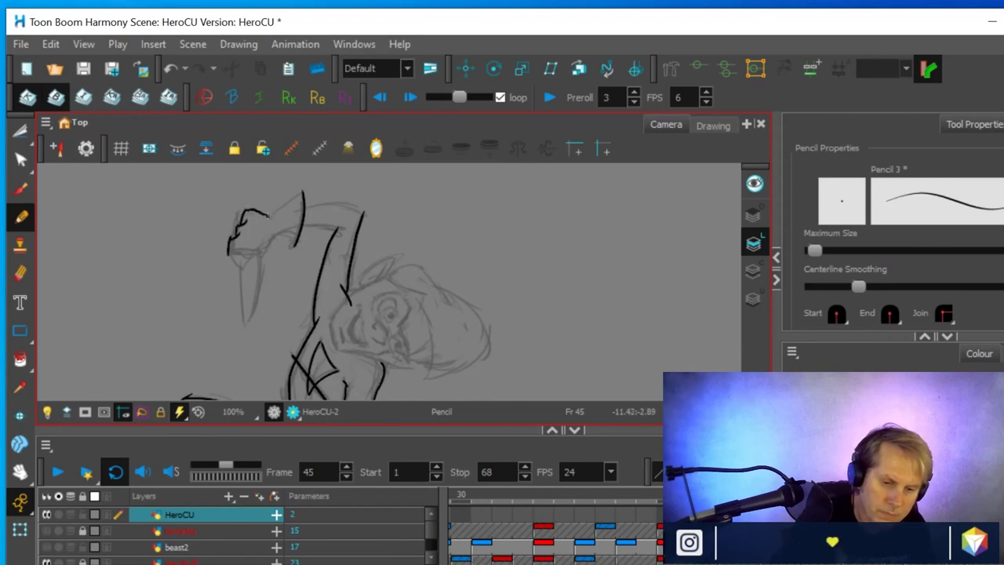
{"action": "left_click_drag", "start_coordinate": [268, 218], "coordinate": [289, 202]}
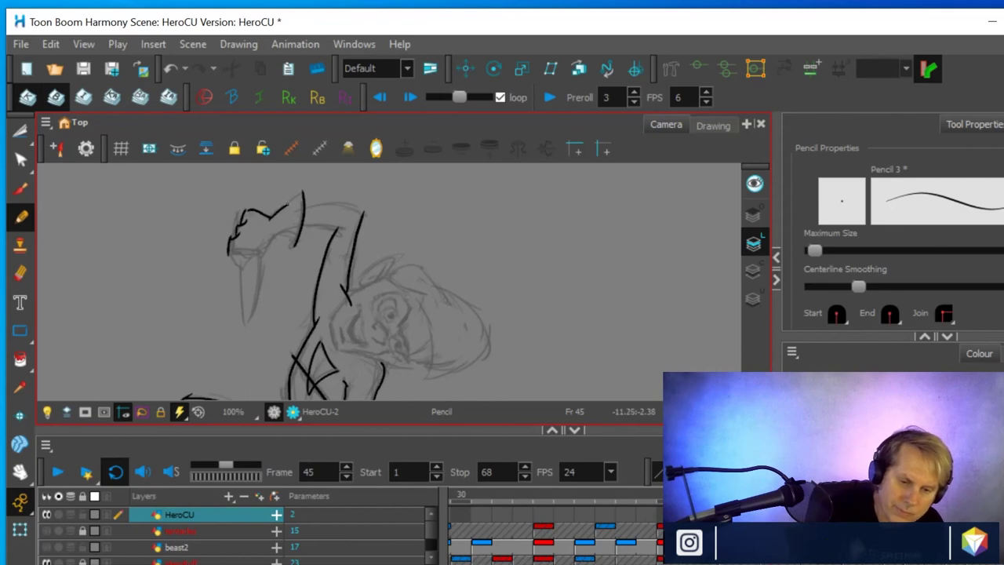
{"action": "key", "text": "ctrl+z"}
Draw both sides of the raised glove's flared cuff, joining its opening to the wrist
{"action": "key", "text": "ctrl+alt"}
{"action": "left_click_drag", "start_coordinate": [234, 255], "coordinate": [252, 354]}
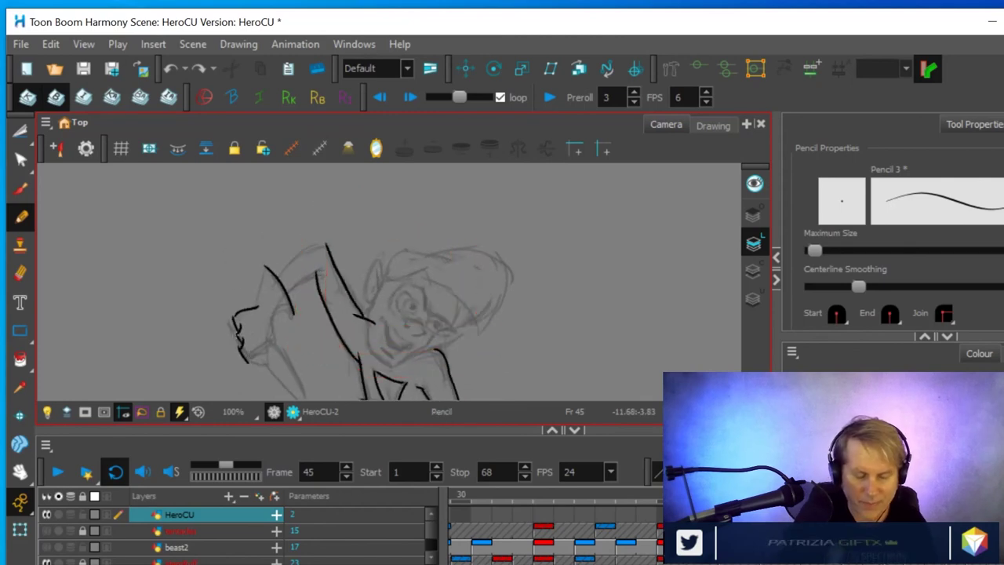
{"action": "left_click_drag", "start_coordinate": [255, 309], "coordinate": [267, 264]}
{"action": "left_click_drag", "start_coordinate": [271, 321], "coordinate": [295, 304]}
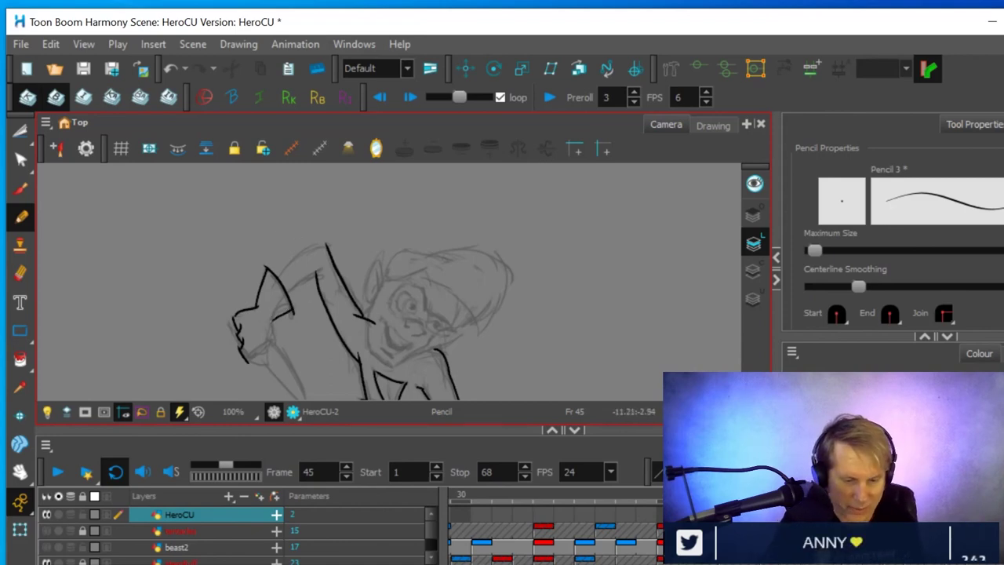
Complete the raised fist's thumb and lower edge, and outline the dagger blade extending from it
{"action": "left_click_drag", "start_coordinate": [277, 339], "coordinate": [273, 320]}
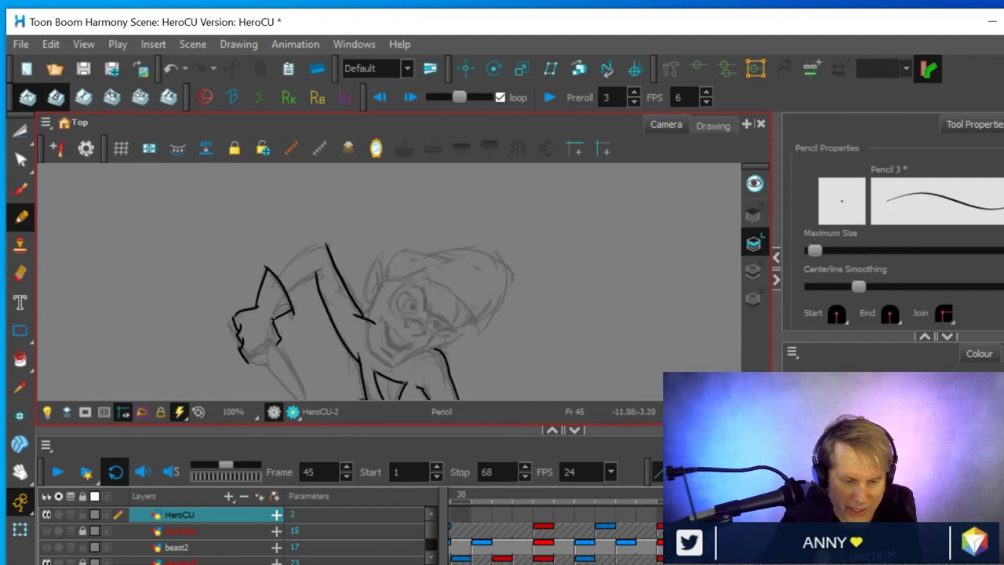
{"action": "left_click_drag", "start_coordinate": [268, 343], "coordinate": [259, 354]}
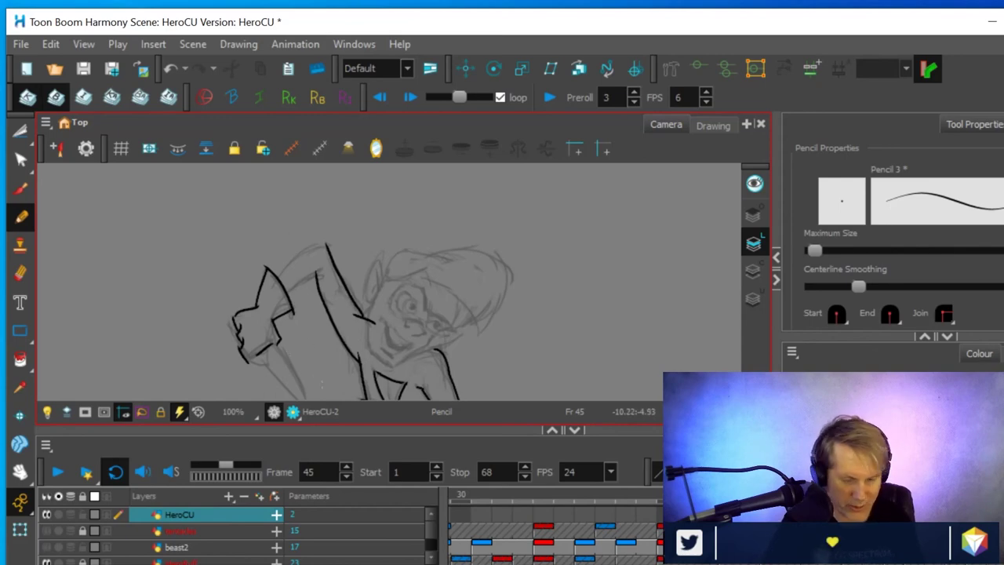
{"action": "left_click_drag", "start_coordinate": [321, 354], "coordinate": [309, 307]}
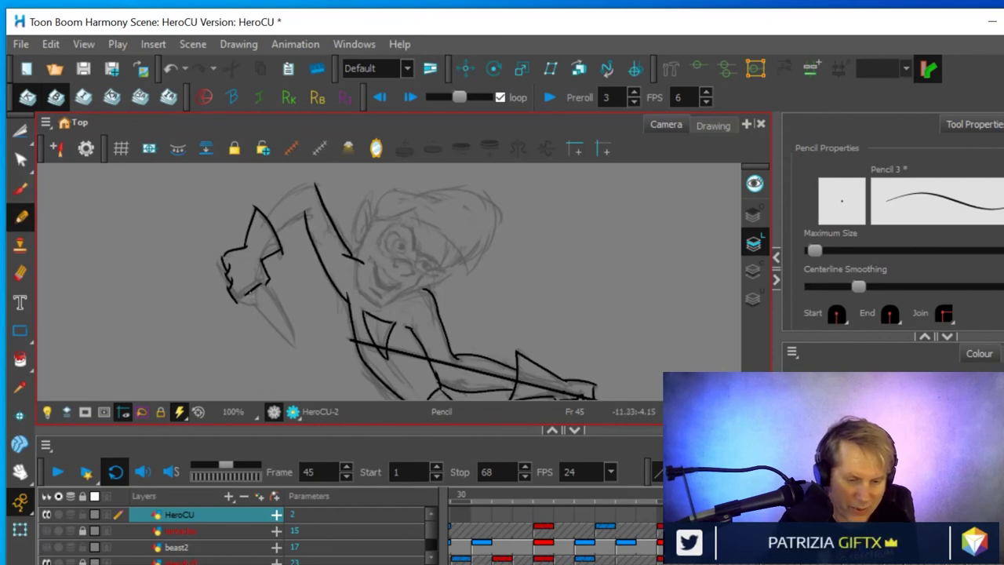
{"action": "mouse_move", "coordinate": [247, 294]}
{"action": "left_mouse_down"}
{"action": "mouse_move", "coordinate": [295, 345]}
{"action": "mouse_move", "coordinate": [260, 281]}
{"action": "left_mouse_up"}
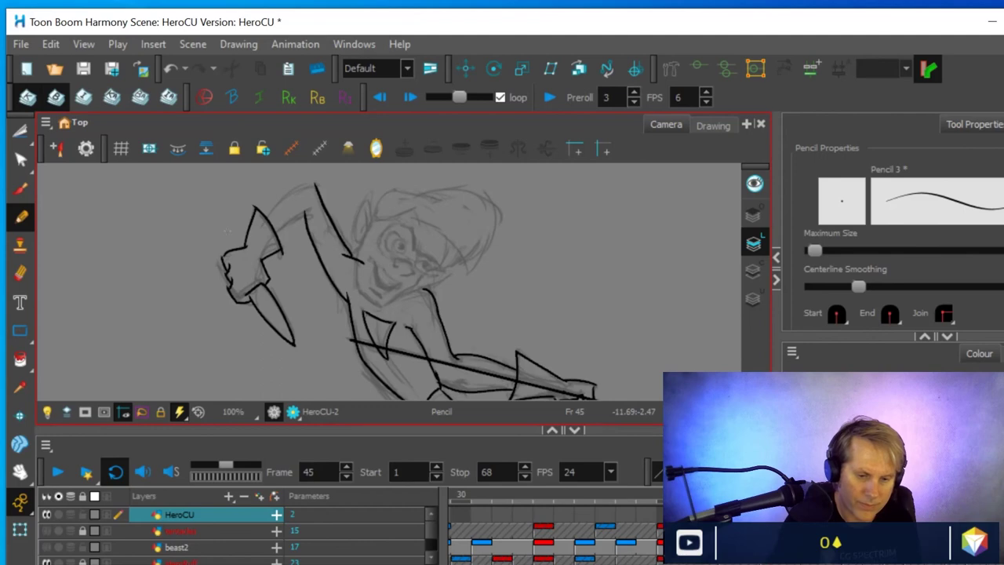
Trace both edges of the raised forearm between the glove cuff and the elbow
{"action": "key", "text": "ctrl+alt"}
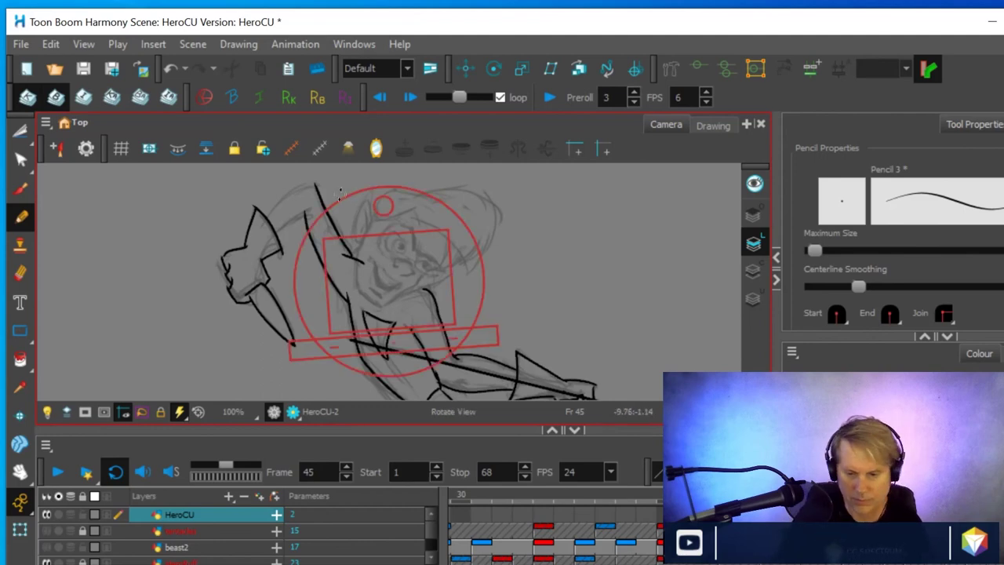
{"action": "left_click_drag", "start_coordinate": [302, 216], "coordinate": [237, 327]}
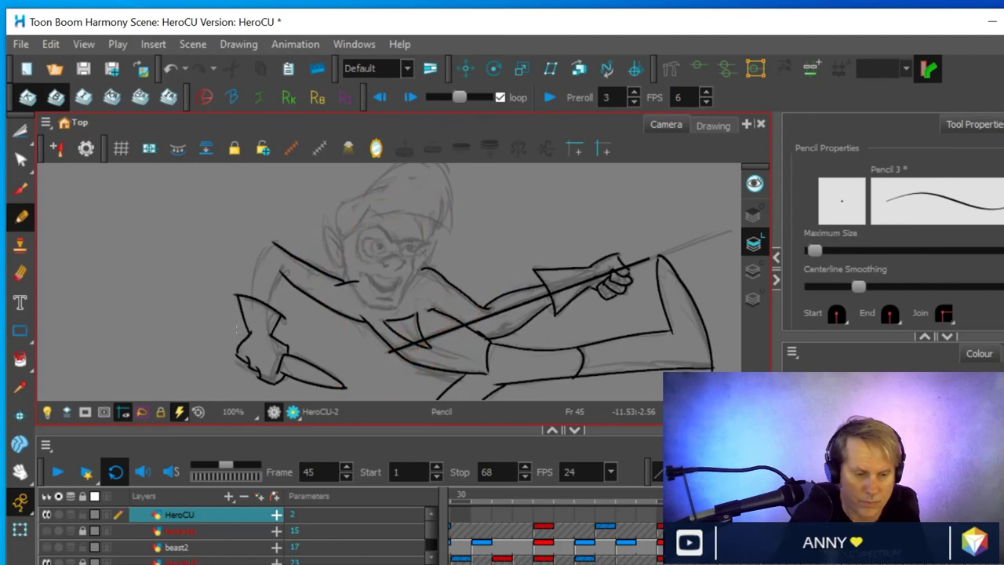
{"action": "left_click_drag", "start_coordinate": [253, 300], "coordinate": [275, 241]}
{"action": "left_click_drag", "start_coordinate": [270, 292], "coordinate": [286, 266]}
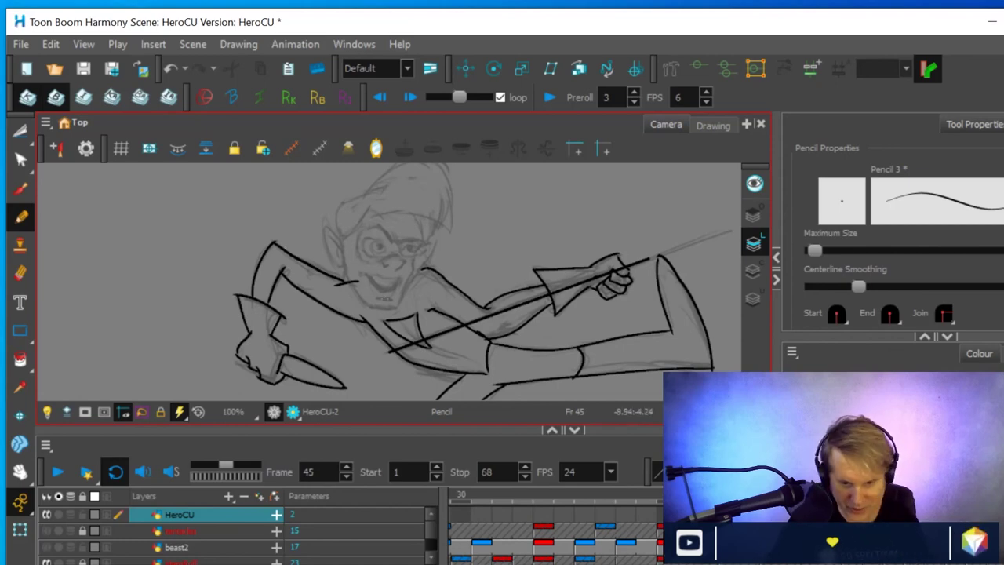
Trace both sides of the hero's face with the pencil, continuing the near side along the jaw
{"action": "left_click_drag", "start_coordinate": [350, 208], "coordinate": [322, 260]}
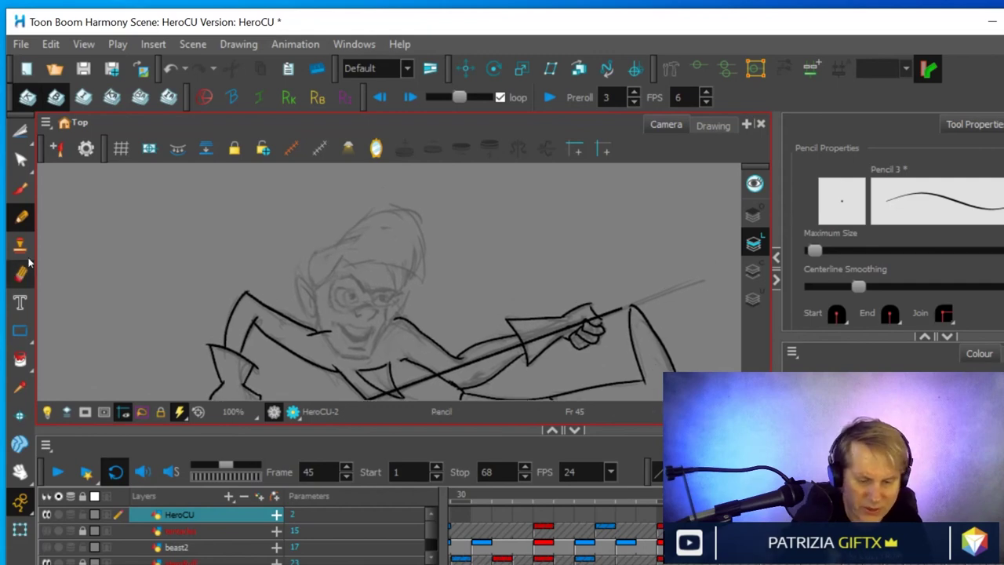
{"action": "key", "text": "alt+e"}
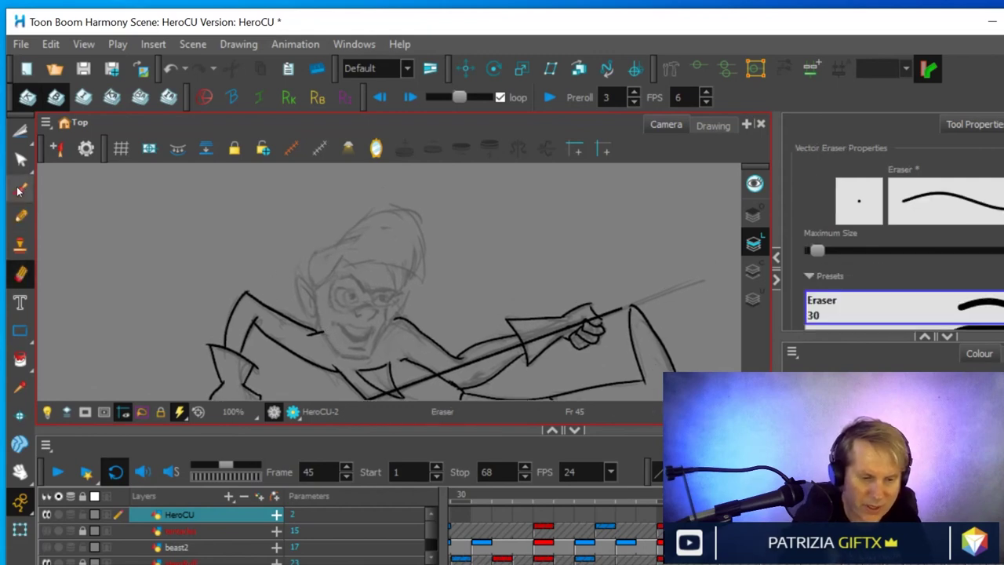
{"action": "key", "text": "alt+slash"}
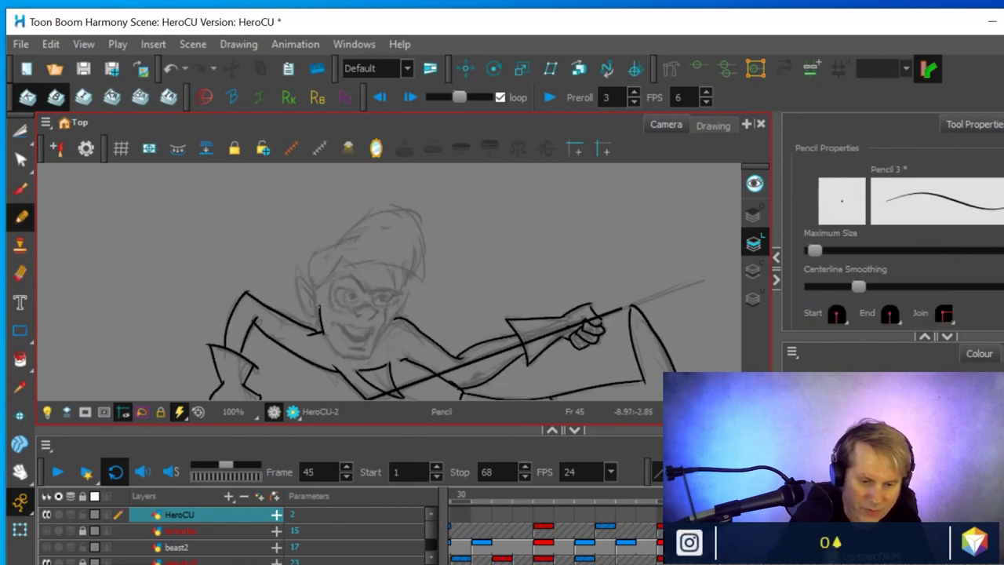
{"action": "left_click_drag", "start_coordinate": [373, 350], "coordinate": [397, 293]}
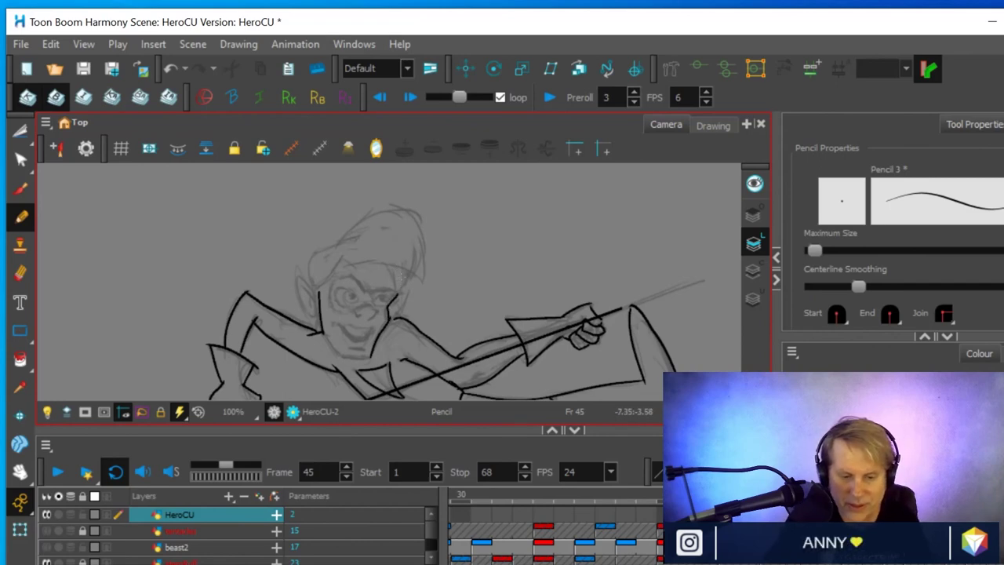
{"action": "left_click_drag", "start_coordinate": [321, 330], "coordinate": [343, 357]}
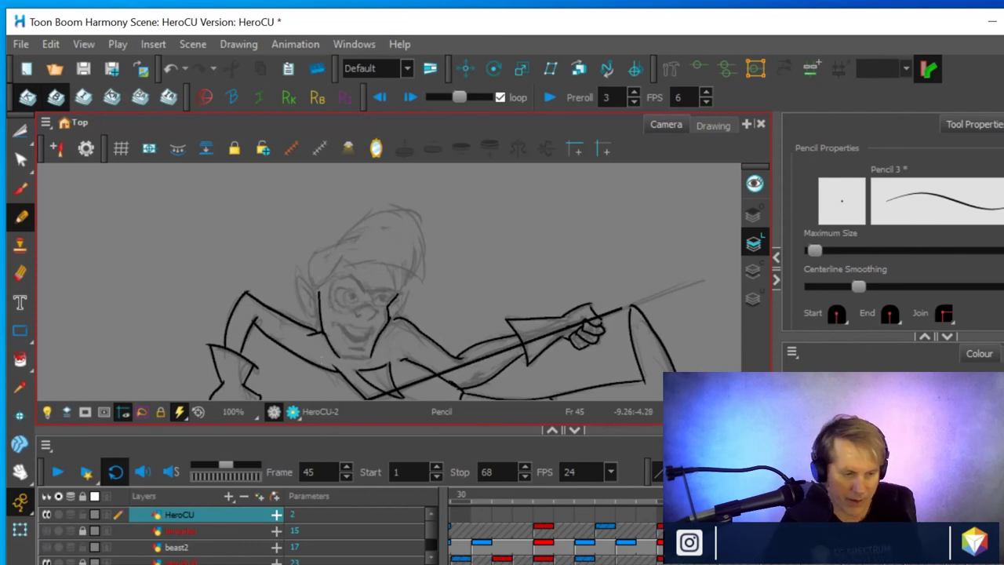
Draw the chin line to close the lower contour of the hero's face
{"action": "key", "text": "ctrl+alt"}
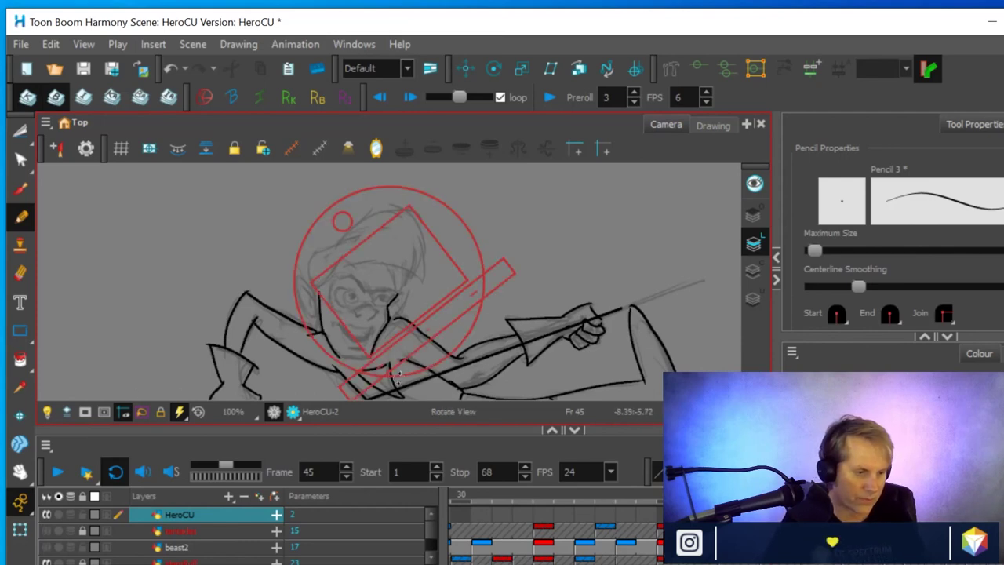
{"action": "mouse_move", "coordinate": [451, 349]}
{"action": "left_mouse_down"}
{"action": "mouse_move", "coordinate": [346, 346]}
{"action": "mouse_move", "coordinate": [336, 324]}
{"action": "left_mouse_up"}
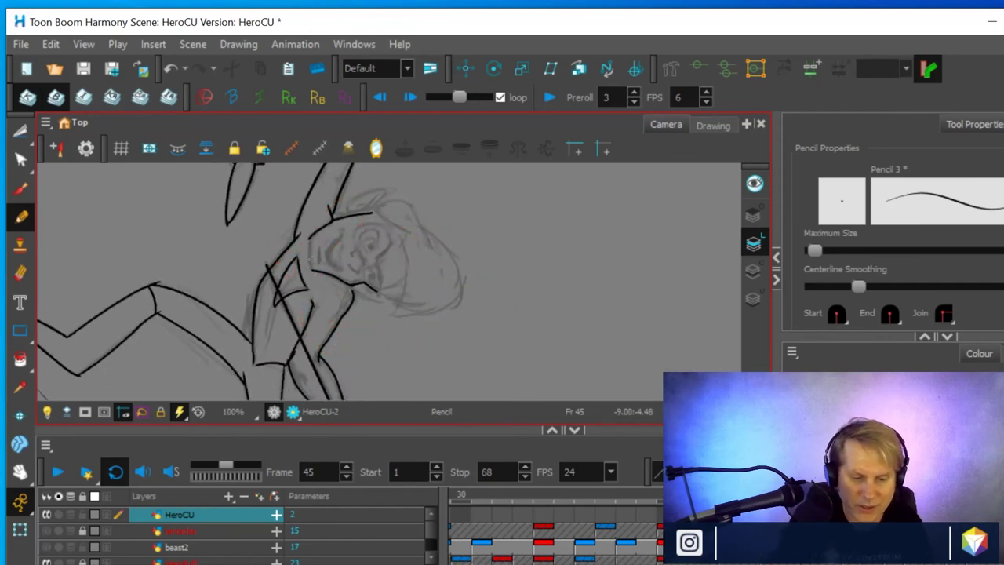
{"action": "left_click_drag", "start_coordinate": [314, 271], "coordinate": [311, 234]}
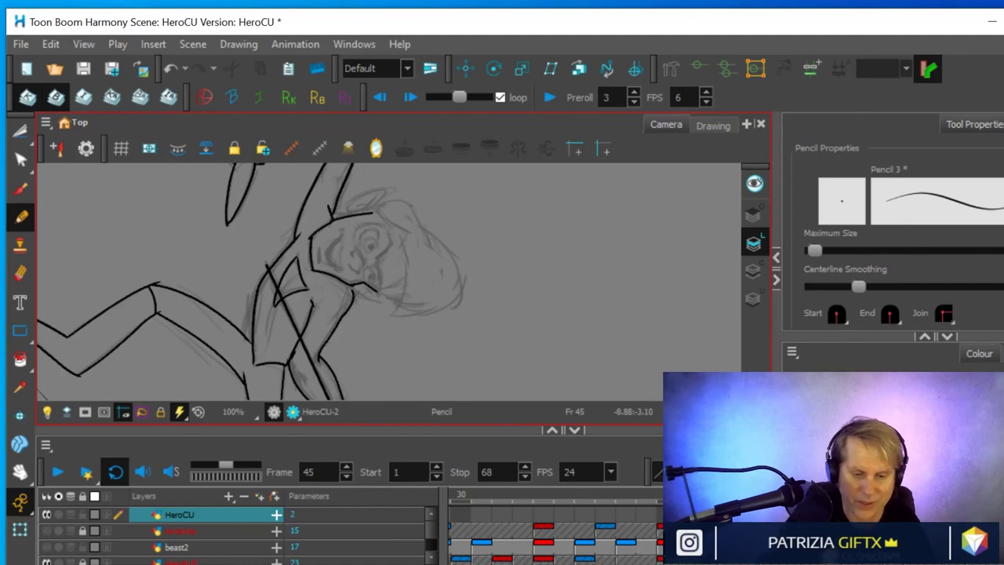
{"action": "key", "text": "ctrl"}
{"action": "mouse_move", "coordinate": [367, 266]}
{"action": "left_mouse_down"}
{"action": "mouse_move", "coordinate": [451, 245]}
{"action": "mouse_move", "coordinate": [393, 292]}
{"action": "mouse_move", "coordinate": [410, 273]}
{"action": "mouse_move", "coordinate": [400, 282]}
{"action": "mouse_move", "coordinate": [398, 267]}
{"action": "mouse_move", "coordinate": [392, 287]}
{"action": "left_mouse_up"}
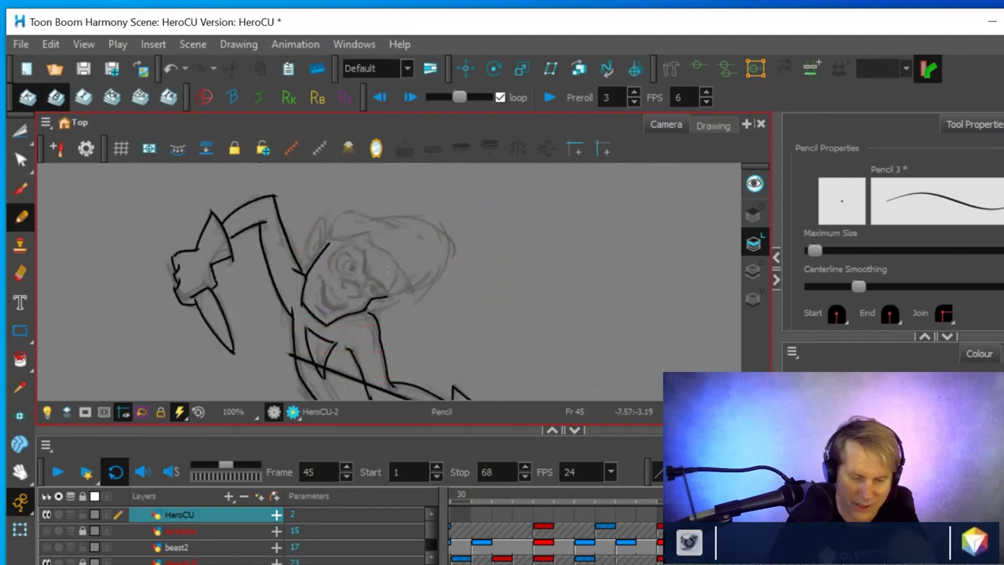
Trace the hero's ear with its inner fold, and draw the upper line of the smile
{"action": "left_click_drag", "start_coordinate": [328, 247], "coordinate": [325, 218]}
{"action": "mouse_move", "coordinate": [317, 259]}
{"action": "left_mouse_down"}
{"action": "mouse_move", "coordinate": [323, 216]}
{"action": "mouse_move", "coordinate": [320, 251]}
{"action": "mouse_move", "coordinate": [327, 225]}
{"action": "mouse_move", "coordinate": [318, 250]}
{"action": "left_mouse_up"}
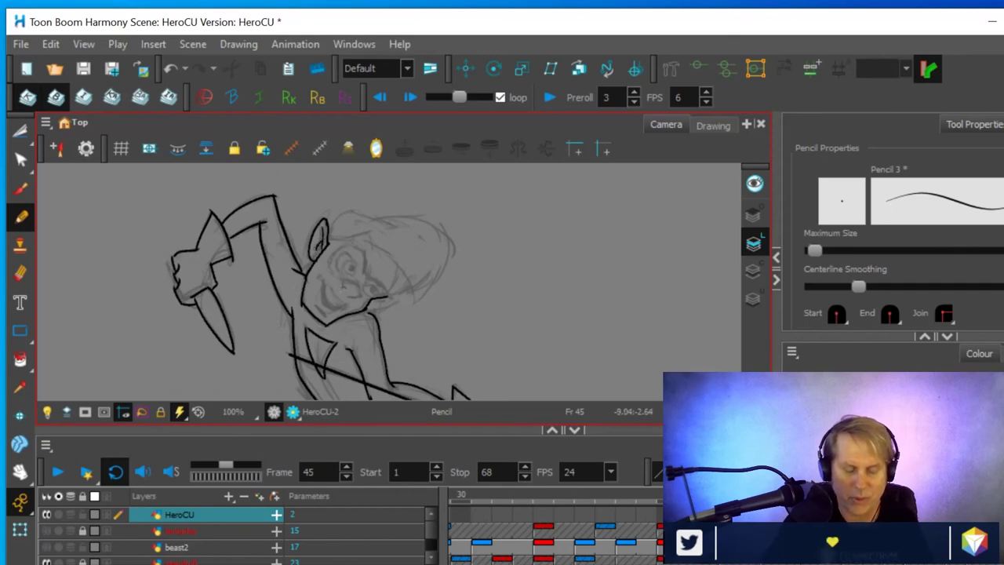
{"action": "left_click_drag", "start_coordinate": [346, 302], "coordinate": [321, 276]}
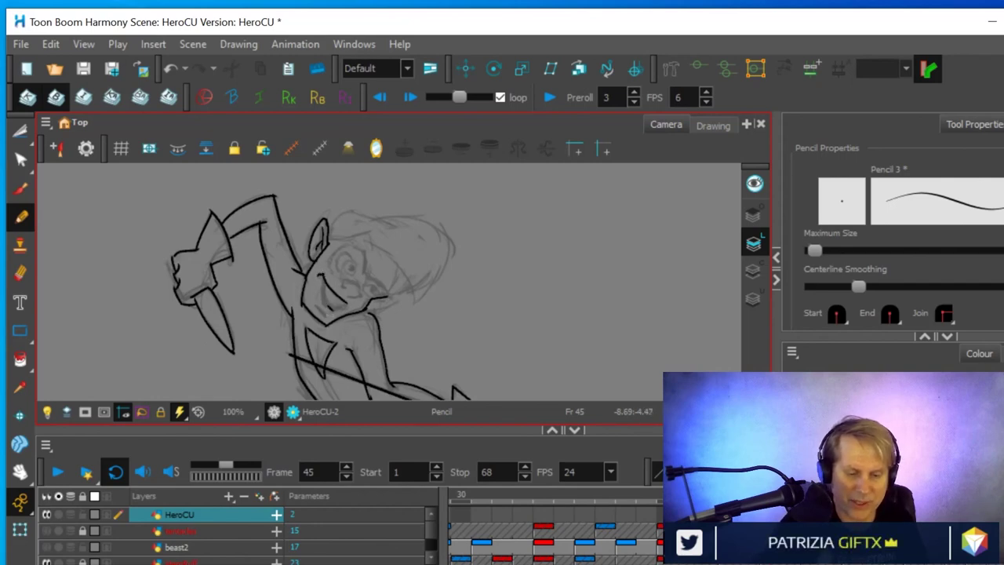
{"action": "key", "text": "ctrl+z"}
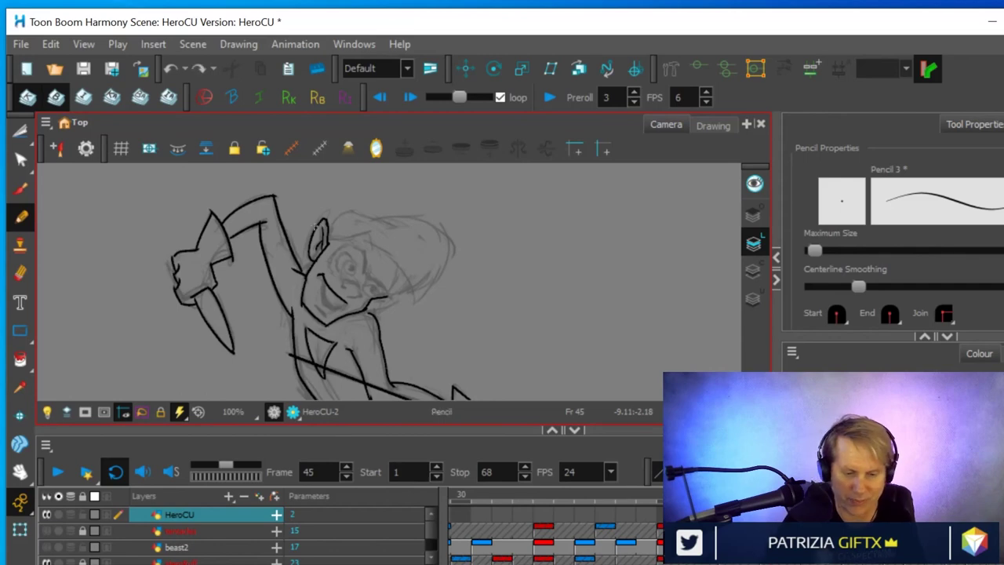
Trace the bottom edge of the hero's open mouth below the smile line
{"action": "scroll", "coordinate": [315, 226], "scroll_direction": "up", "scroll_amount": 5}
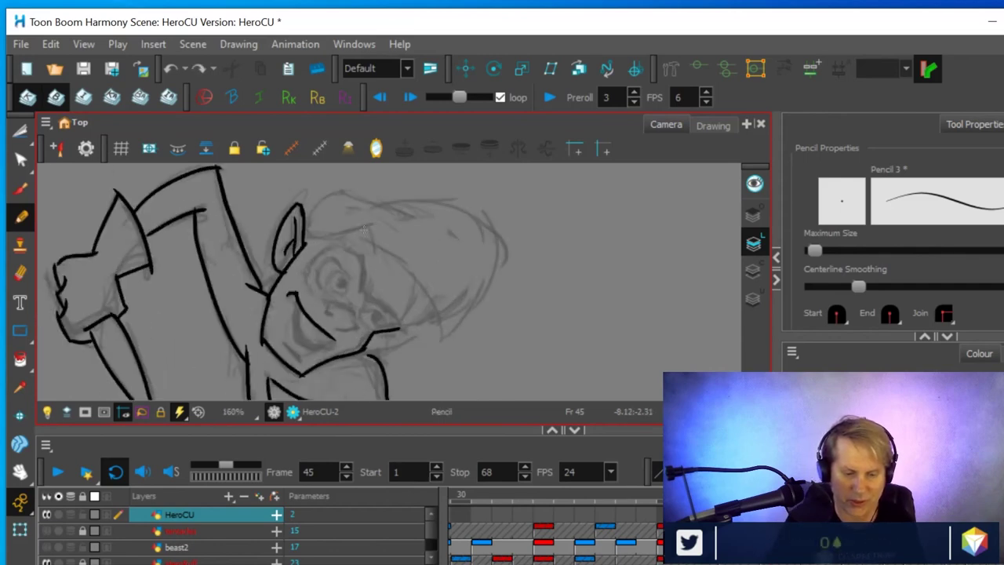
{"action": "left_click_drag", "start_coordinate": [360, 308], "coordinate": [365, 233]}
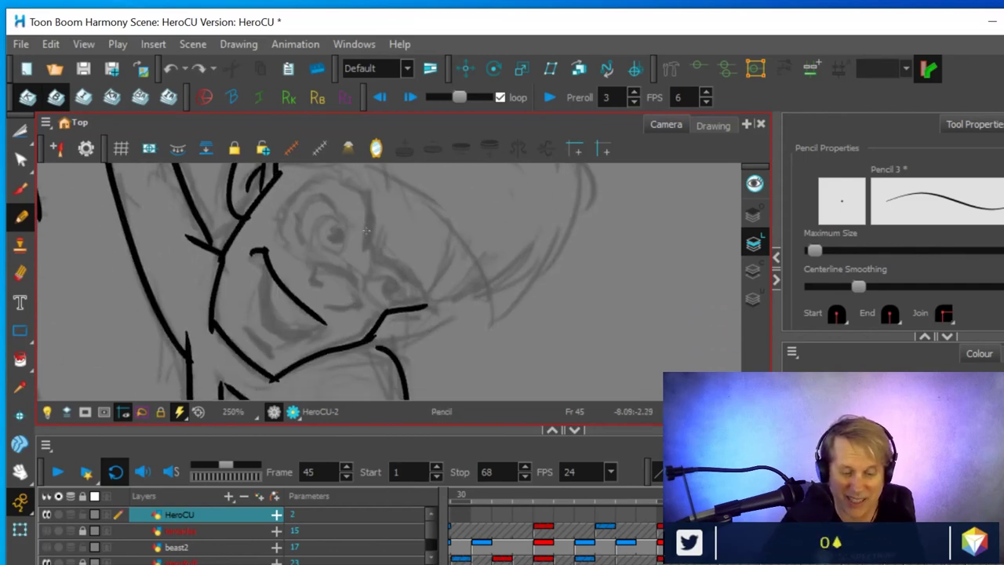
{"action": "left_click_drag", "start_coordinate": [291, 340], "coordinate": [256, 318]}
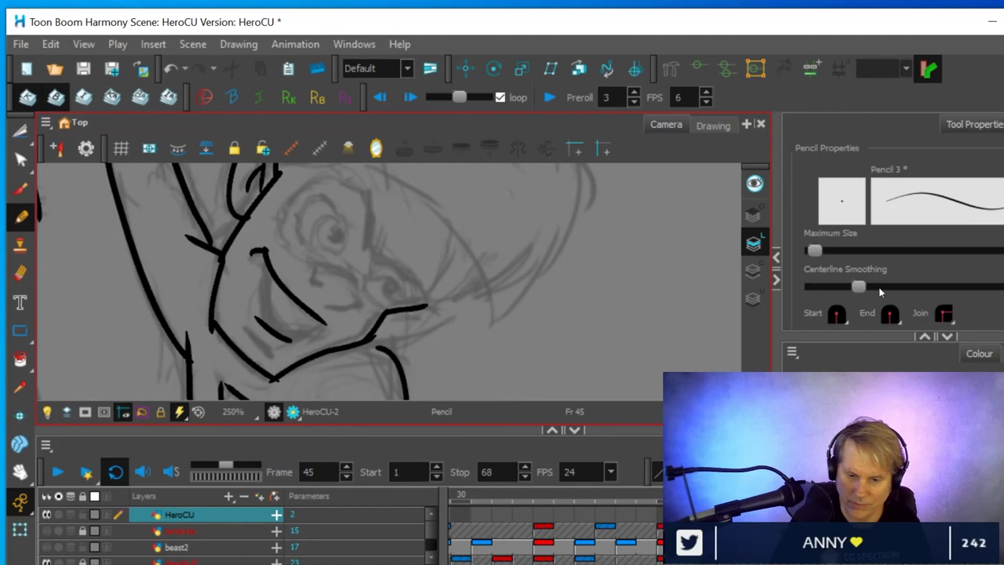
Set the pencil's centerline smoothing to 15 and complete the grin with its side edge, inner teeth line, mouth corner and lower lip crease
{"action": "left_click", "coordinate": [999, 285]}
{"action": "type", "text": "15"}
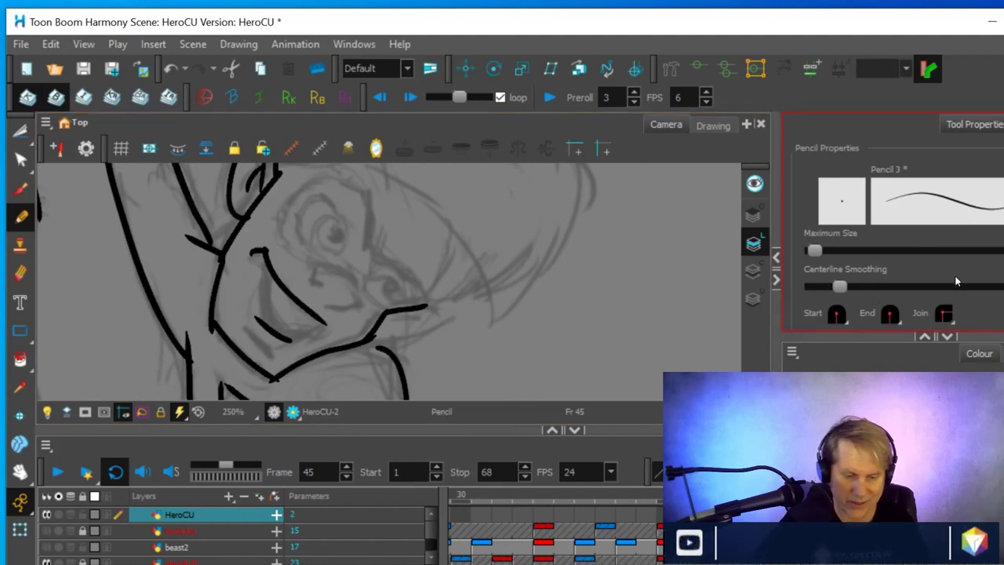
{"action": "left_click_drag", "start_coordinate": [264, 322], "coordinate": [267, 250]}
{"action": "mouse_move", "coordinate": [300, 328]}
{"action": "left_mouse_down"}
{"action": "mouse_move", "coordinate": [272, 303]}
{"action": "mouse_move", "coordinate": [268, 259]}
{"action": "left_mouse_up"}
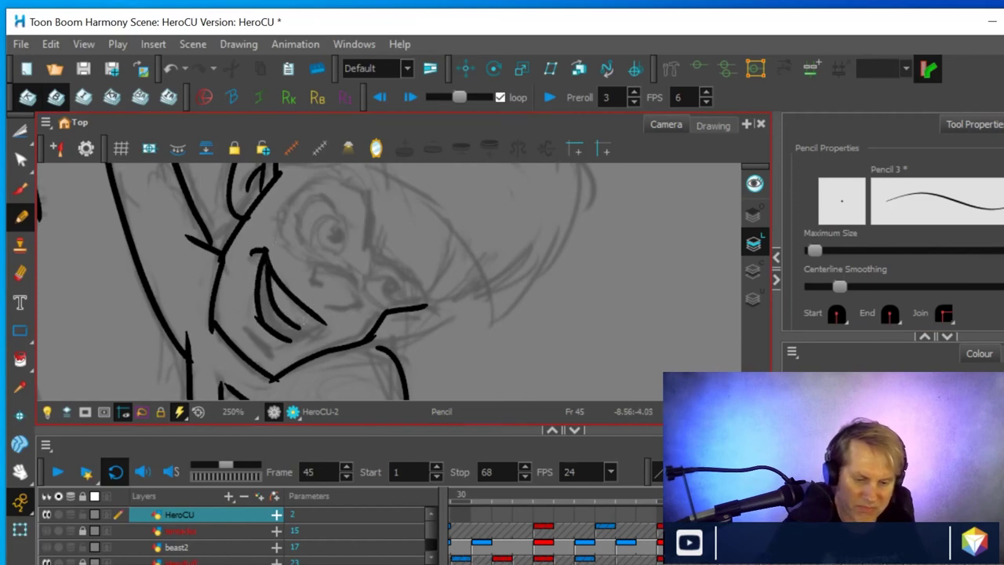
{"action": "left_click_drag", "start_coordinate": [297, 328], "coordinate": [320, 320]}
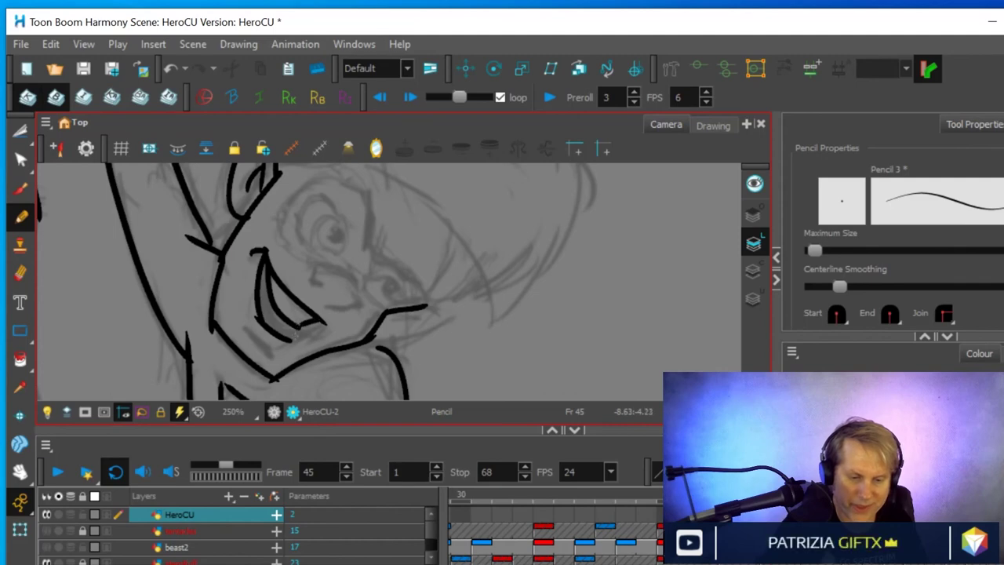
{"action": "mouse_move", "coordinate": [289, 340]}
{"action": "left_mouse_down"}
{"action": "mouse_move", "coordinate": [324, 320]}
{"action": "mouse_move", "coordinate": [341, 333]}
{"action": "left_mouse_up"}
{"action": "mouse_move", "coordinate": [248, 329]}
{"action": "left_mouse_down"}
{"action": "mouse_move", "coordinate": [276, 359]}
{"action": "mouse_move", "coordinate": [247, 331]}
{"action": "left_mouse_up"}
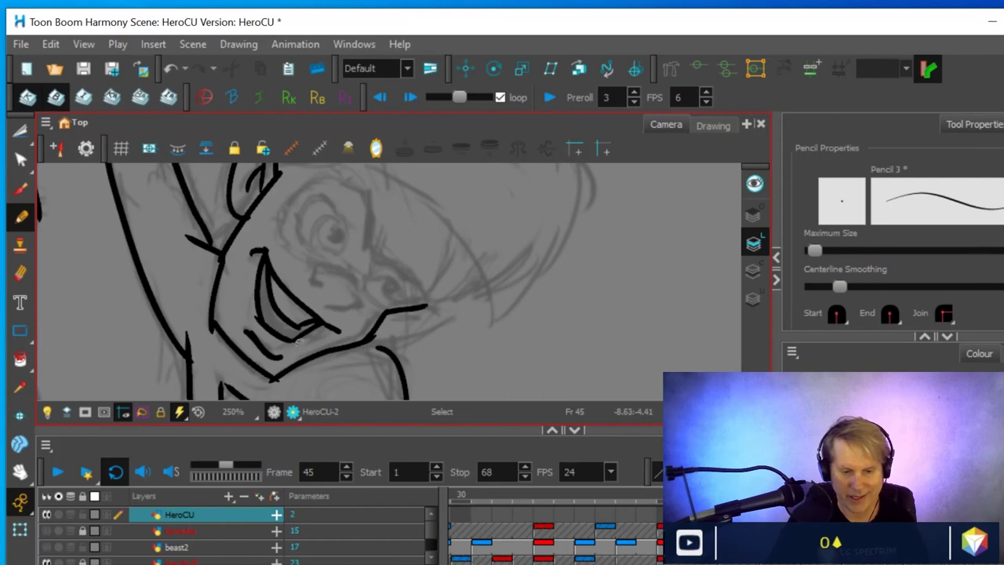
Trace the nose with its nostril stroke, and the far side of the eye mask up along the brow
{"action": "mouse_move", "coordinate": [449, 265]}
{"action": "left_mouse_down"}
{"action": "mouse_move", "coordinate": [543, 225]}
{"action": "mouse_move", "coordinate": [529, 320]}
{"action": "mouse_move", "coordinate": [567, 253]}
{"action": "mouse_move", "coordinate": [462, 278]}
{"action": "left_mouse_up"}
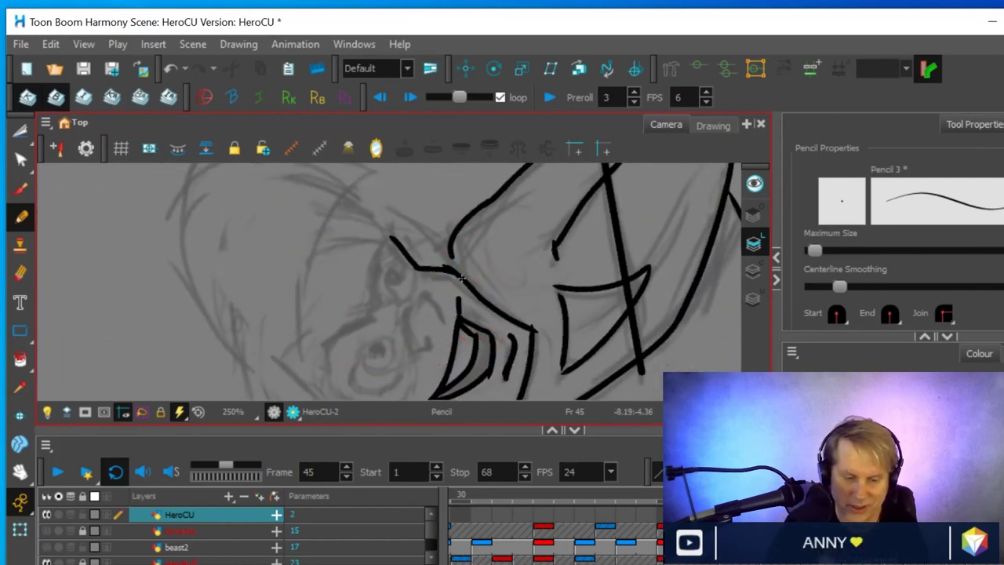
{"action": "mouse_move", "coordinate": [423, 293]}
{"action": "left_mouse_down"}
{"action": "mouse_move", "coordinate": [443, 324]}
{"action": "mouse_move", "coordinate": [406, 314]}
{"action": "mouse_move", "coordinate": [413, 358]}
{"action": "mouse_move", "coordinate": [424, 326]}
{"action": "left_mouse_up"}
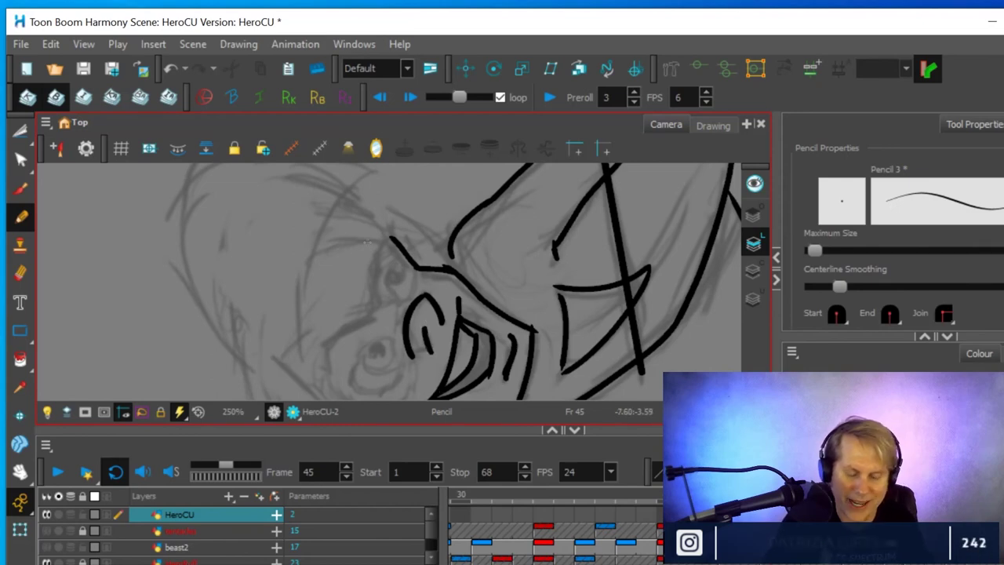
{"action": "mouse_move", "coordinate": [376, 306]}
{"action": "left_mouse_down"}
{"action": "mouse_move", "coordinate": [365, 269]}
{"action": "mouse_move", "coordinate": [386, 228]}
{"action": "mouse_move", "coordinate": [403, 251]}
{"action": "left_mouse_up"}
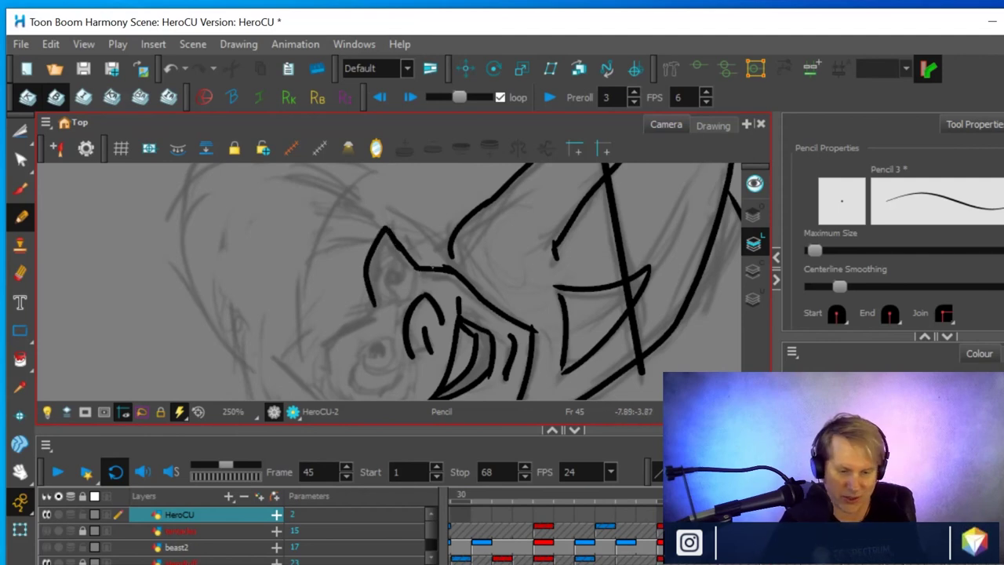
{"action": "mouse_move", "coordinate": [529, 307]}
{"action": "left_mouse_down"}
{"action": "mouse_move", "coordinate": [437, 358]}
{"action": "mouse_move", "coordinate": [349, 360]}
{"action": "mouse_move", "coordinate": [320, 340]}
{"action": "mouse_move", "coordinate": [344, 339]}
{"action": "left_mouse_up"}
{"action": "mouse_move", "coordinate": [371, 255]}
{"action": "left_mouse_down"}
{"action": "mouse_move", "coordinate": [363, 198]}
{"action": "mouse_move", "coordinate": [368, 249]}
{"action": "mouse_move", "coordinate": [362, 196]}
{"action": "mouse_move", "coordinate": [369, 251]}
{"action": "mouse_move", "coordinate": [361, 197]}
{"action": "left_mouse_up"}
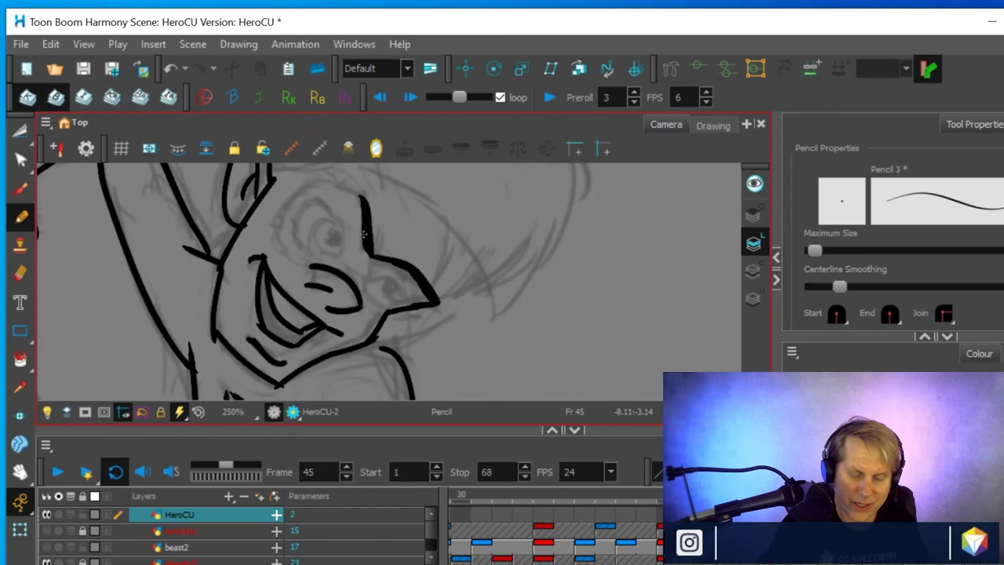
Trace the mask around the near eye and connect its lower edge beside the nose to the face contour
{"action": "left_click_drag", "start_coordinate": [419, 227], "coordinate": [420, 297]}
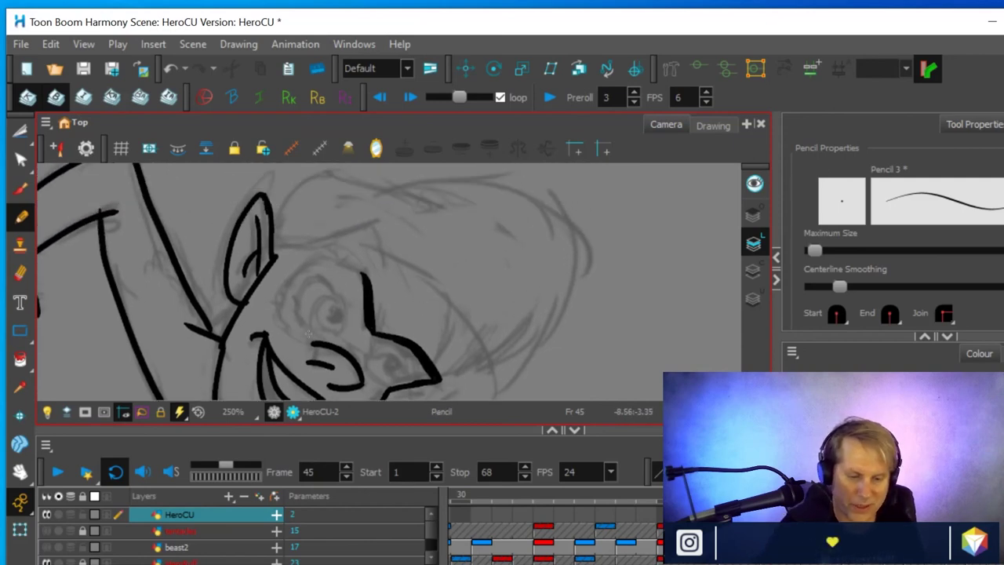
{"action": "mouse_move", "coordinate": [311, 340]}
{"action": "left_mouse_down"}
{"action": "mouse_move", "coordinate": [278, 317]}
{"action": "mouse_move", "coordinate": [276, 302]}
{"action": "mouse_move", "coordinate": [306, 261]}
{"action": "mouse_move", "coordinate": [331, 255]}
{"action": "mouse_move", "coordinate": [362, 277]}
{"action": "left_mouse_up"}
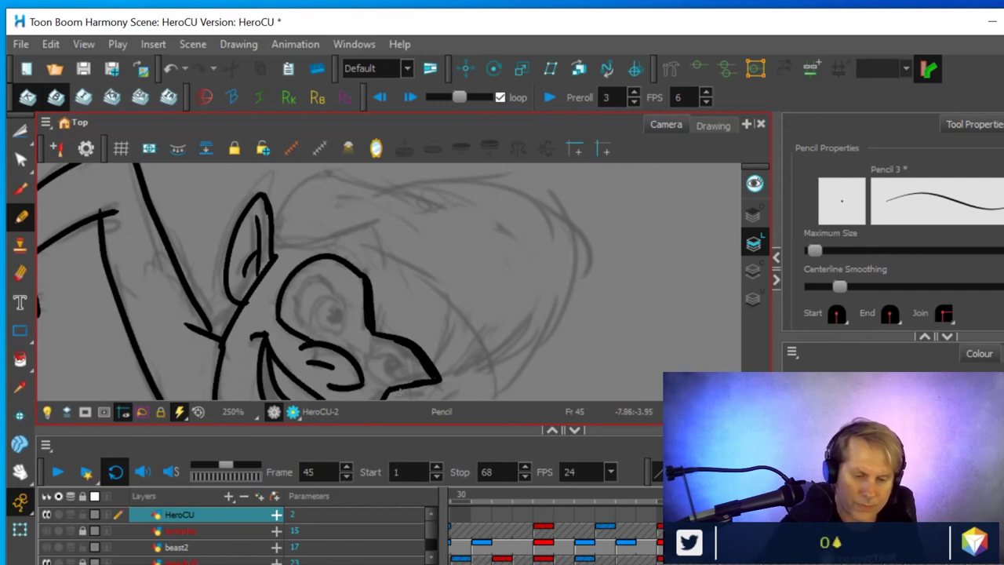
{"action": "key", "text": "space"}
{"action": "left_click_drag", "start_coordinate": [429, 322], "coordinate": [427, 281]}
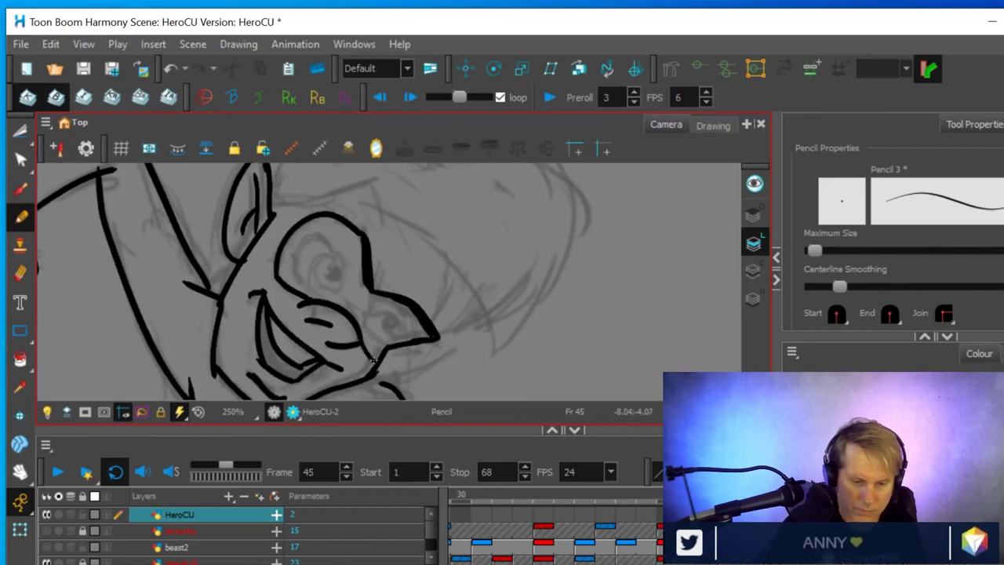
Outline the near eye inside the mask and draw the upper curve of the far eye
{"action": "mouse_move", "coordinate": [339, 287]}
{"action": "left_mouse_down"}
{"action": "mouse_move", "coordinate": [333, 252]}
{"action": "mouse_move", "coordinate": [302, 223]}
{"action": "left_mouse_up"}
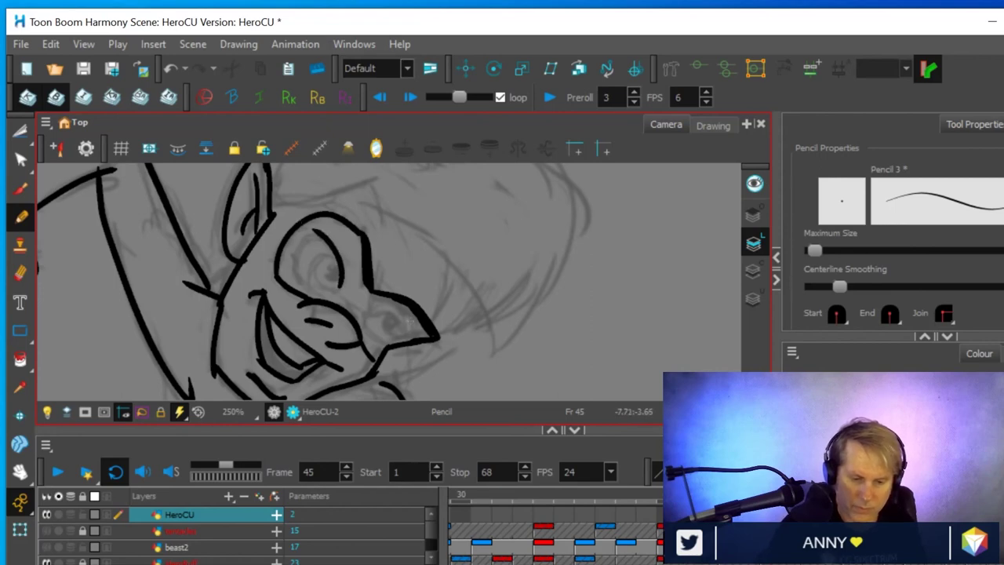
{"action": "left_click_drag", "start_coordinate": [366, 311], "coordinate": [406, 328]}
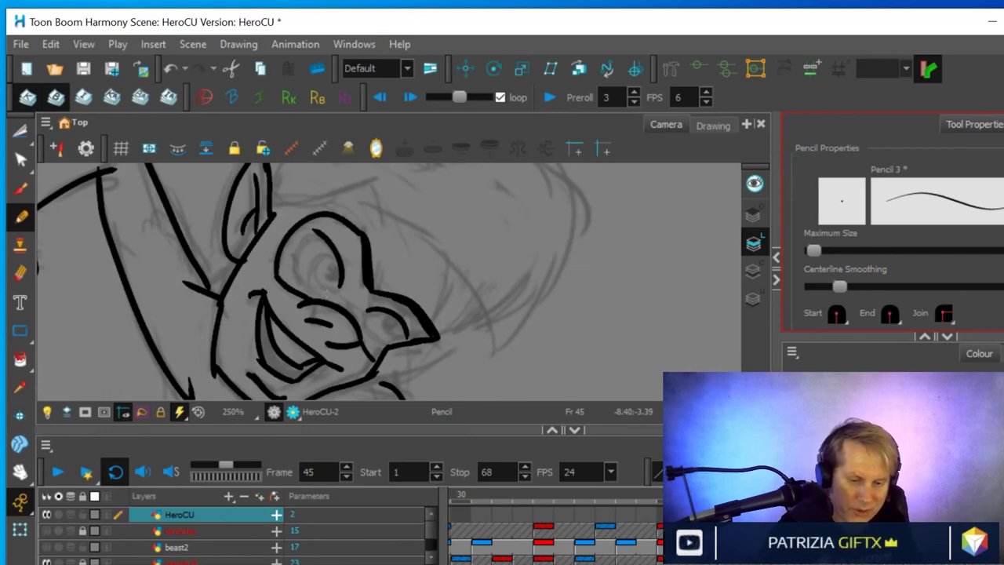
{"action": "mouse_move", "coordinate": [314, 291]}
{"action": "left_mouse_down"}
{"action": "mouse_move", "coordinate": [298, 279]}
{"action": "mouse_move", "coordinate": [299, 252]}
{"action": "mouse_move", "coordinate": [321, 235]}
{"action": "left_mouse_up"}
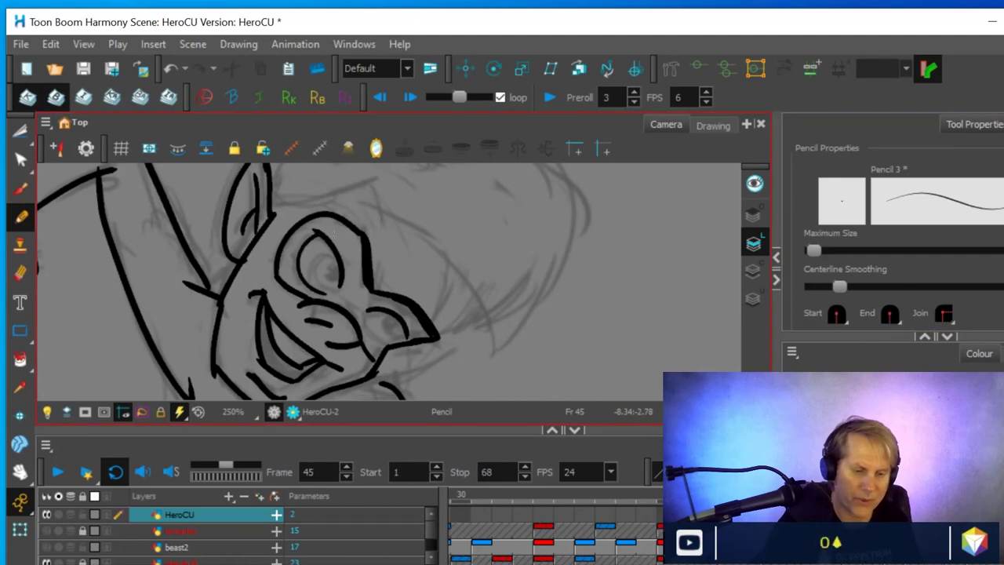
{"action": "left_click", "coordinate": [21, 332]}
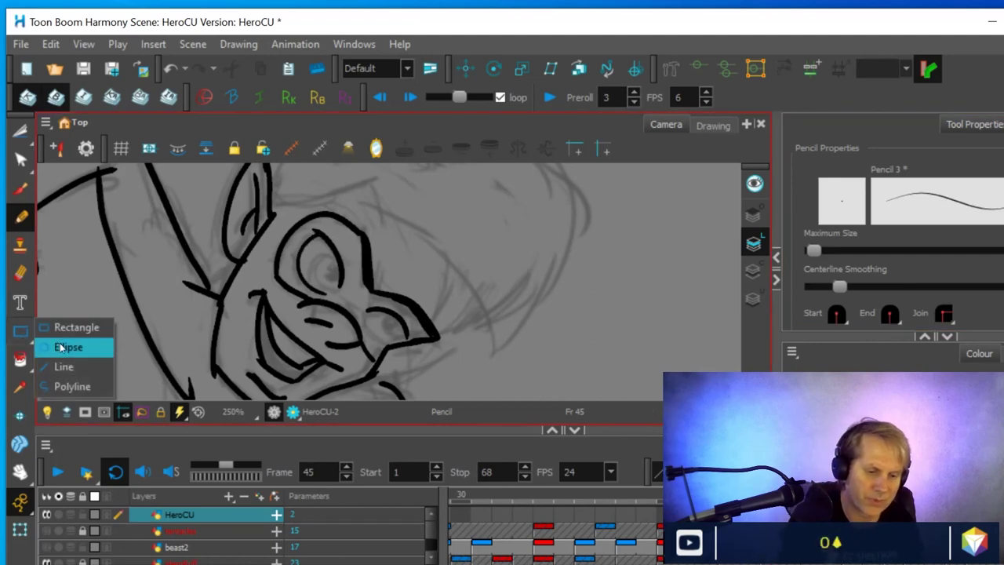
{"action": "left_click", "coordinate": [63, 346]}
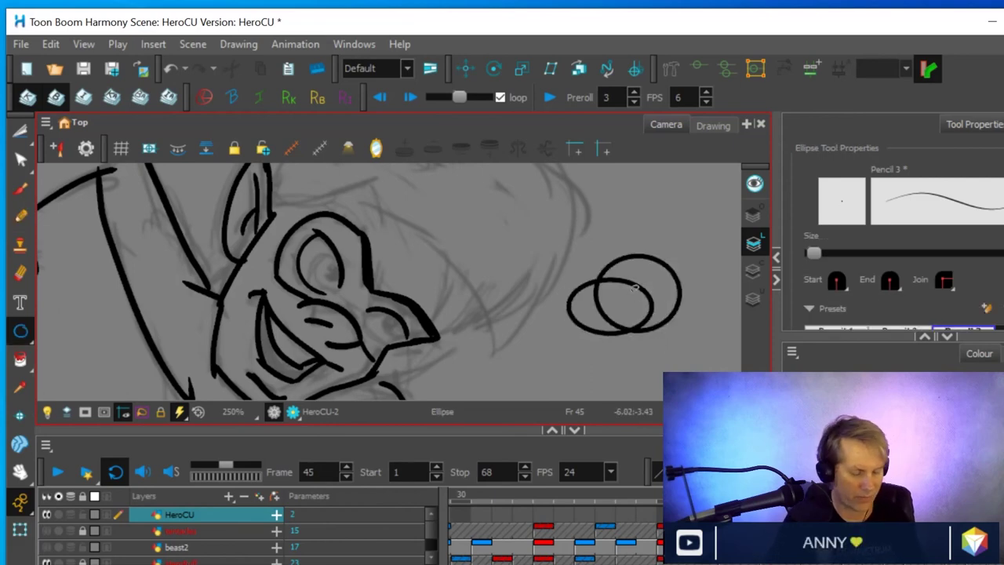
{"action": "key", "text": "ctrl+z"}
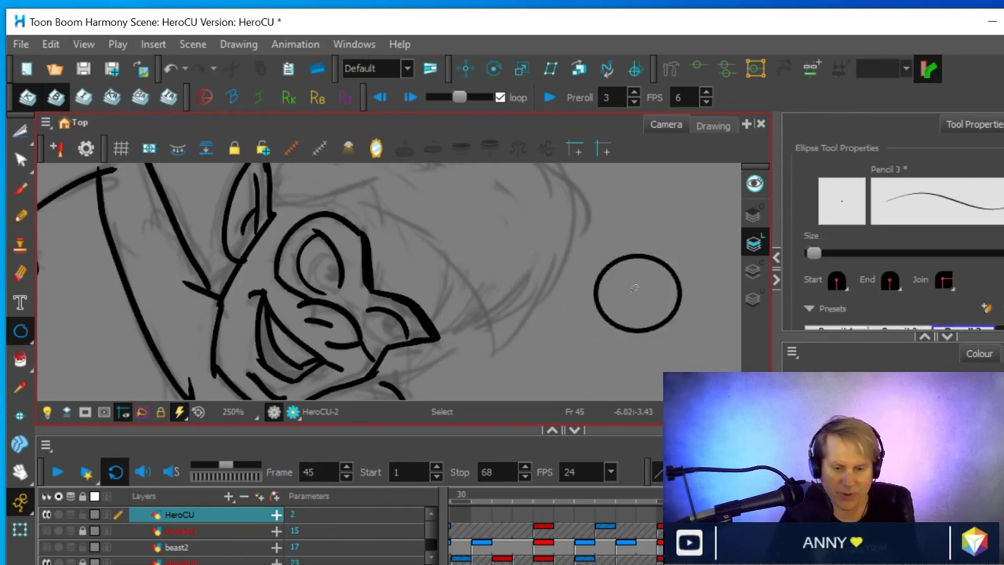
{"action": "key", "text": "ctrl+z"}
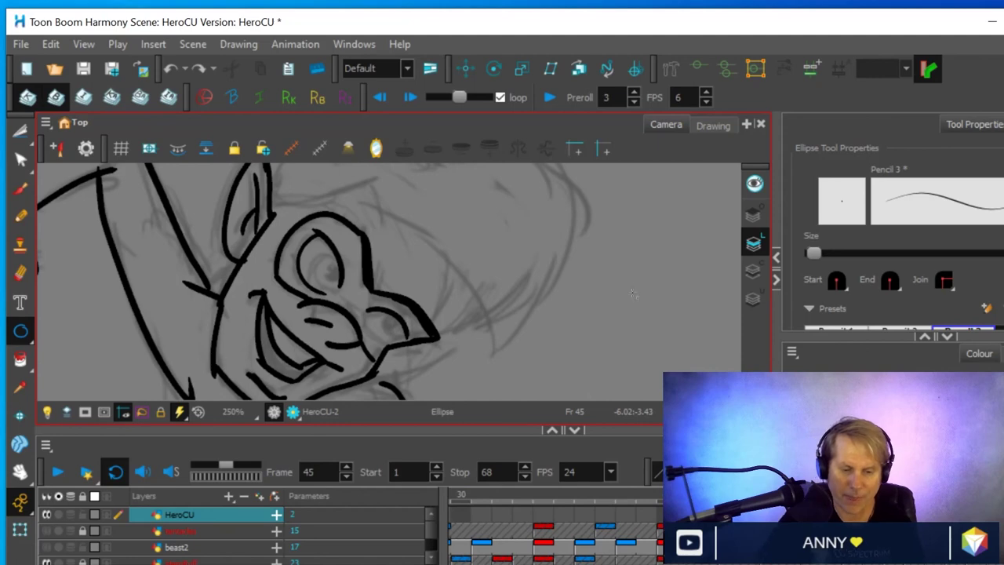
{"action": "left_click_drag", "start_coordinate": [312, 259], "coordinate": [342, 286]}
{"action": "key", "text": "ctrl+z"}
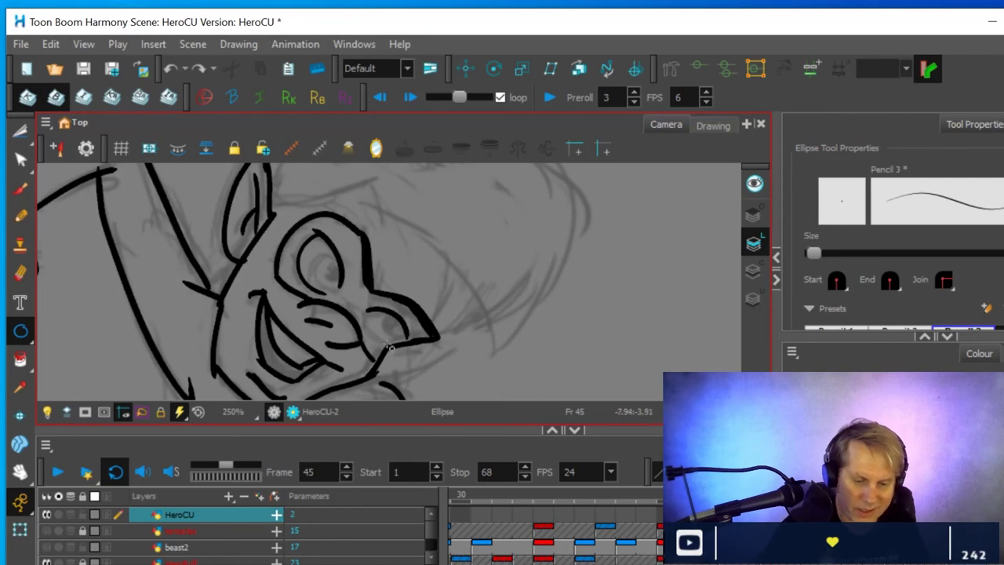
{"action": "left_click", "coordinate": [20, 217]}
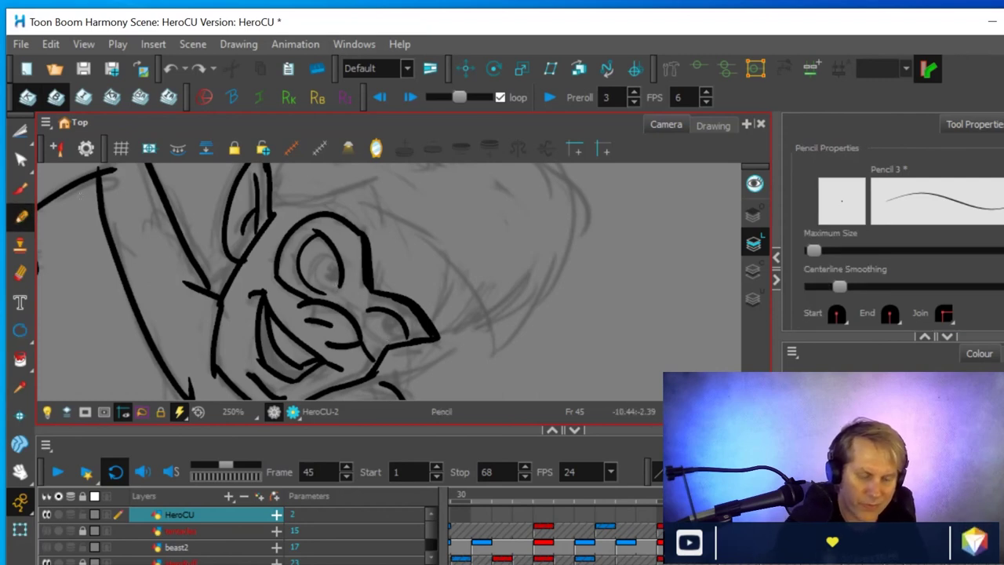
Complete the far eye's outline with the pencil, and draw irises, dark pupils and the near eye's lower lid
{"action": "mouse_move", "coordinate": [385, 346]}
{"action": "left_mouse_down"}
{"action": "mouse_move", "coordinate": [364, 325]}
{"action": "mouse_move", "coordinate": [366, 311]}
{"action": "mouse_move", "coordinate": [392, 318]}
{"action": "left_mouse_up"}
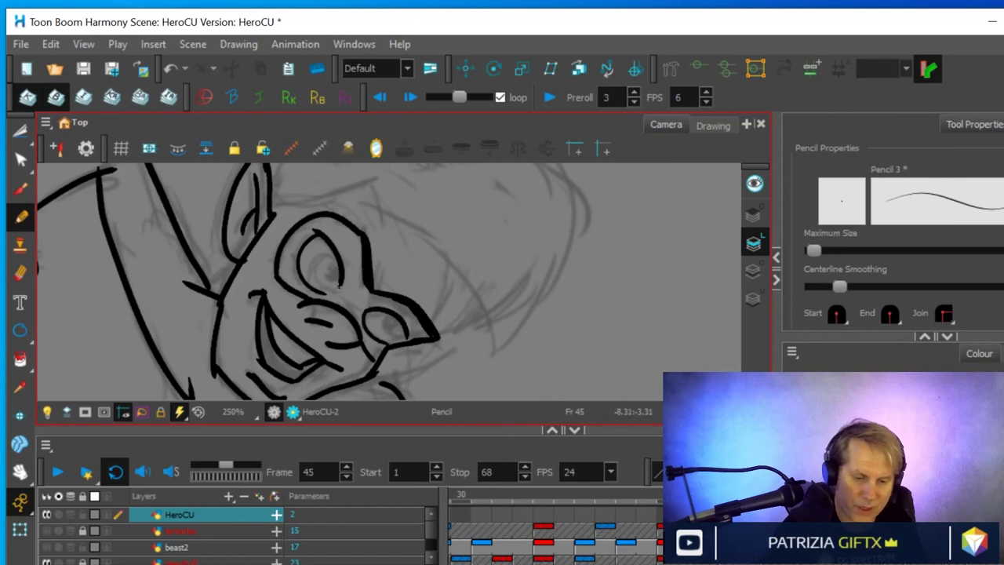
{"action": "mouse_move", "coordinate": [339, 284]}
{"action": "left_mouse_down"}
{"action": "mouse_move", "coordinate": [323, 289]}
{"action": "mouse_move", "coordinate": [312, 271]}
{"action": "mouse_move", "coordinate": [325, 254]}
{"action": "mouse_move", "coordinate": [342, 266]}
{"action": "left_mouse_up"}
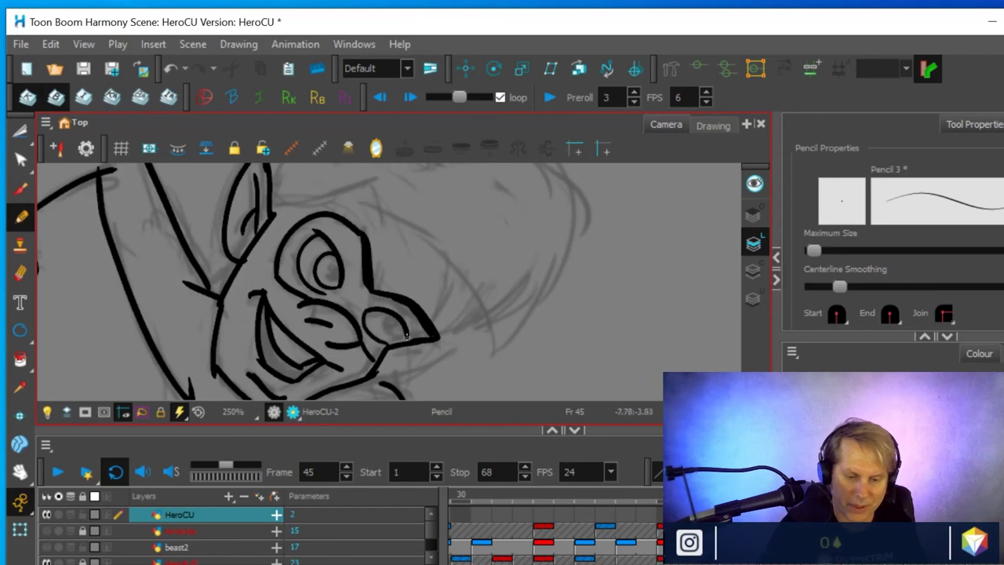
{"action": "mouse_move", "coordinate": [406, 334]}
{"action": "left_mouse_down"}
{"action": "mouse_move", "coordinate": [379, 330]}
{"action": "mouse_move", "coordinate": [385, 310]}
{"action": "mouse_move", "coordinate": [408, 334]}
{"action": "left_mouse_up"}
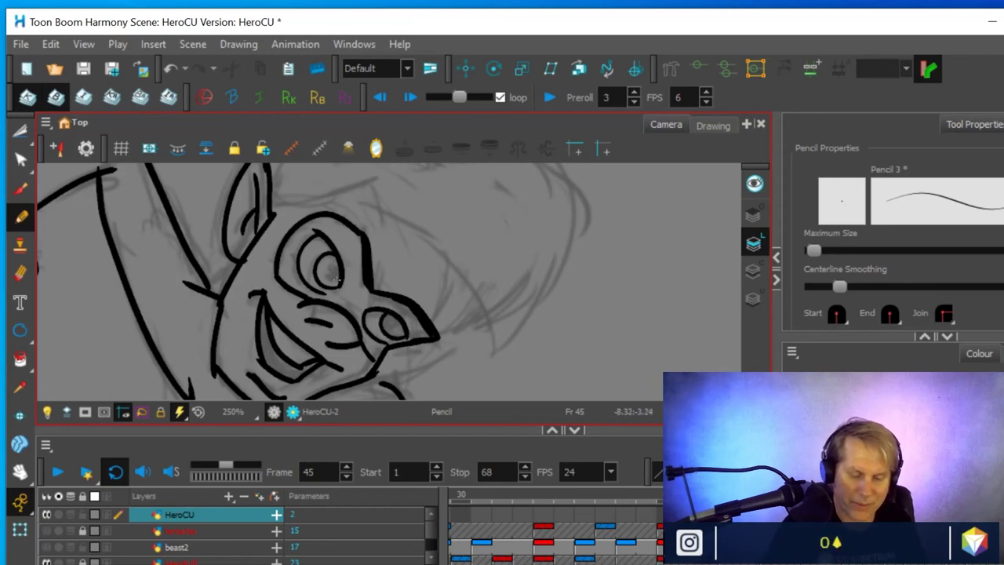
{"action": "left_click_drag", "start_coordinate": [338, 276], "coordinate": [333, 273]}
{"action": "left_click_drag", "start_coordinate": [399, 318], "coordinate": [398, 324]}
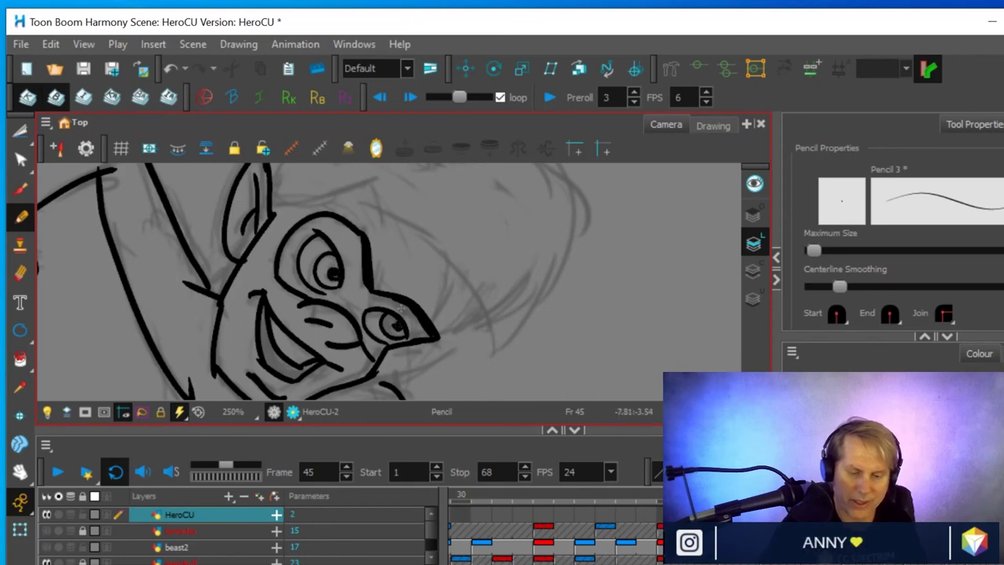
{"action": "left_click_drag", "start_coordinate": [341, 283], "coordinate": [319, 290]}
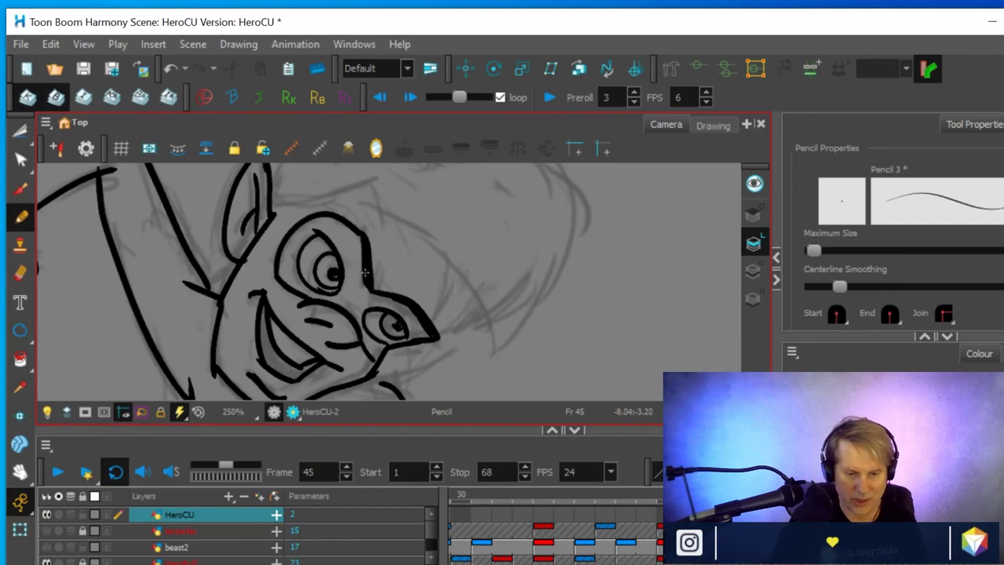
{"action": "scroll", "coordinate": [337, 255], "scroll_direction": "down", "scroll_amount": 4}
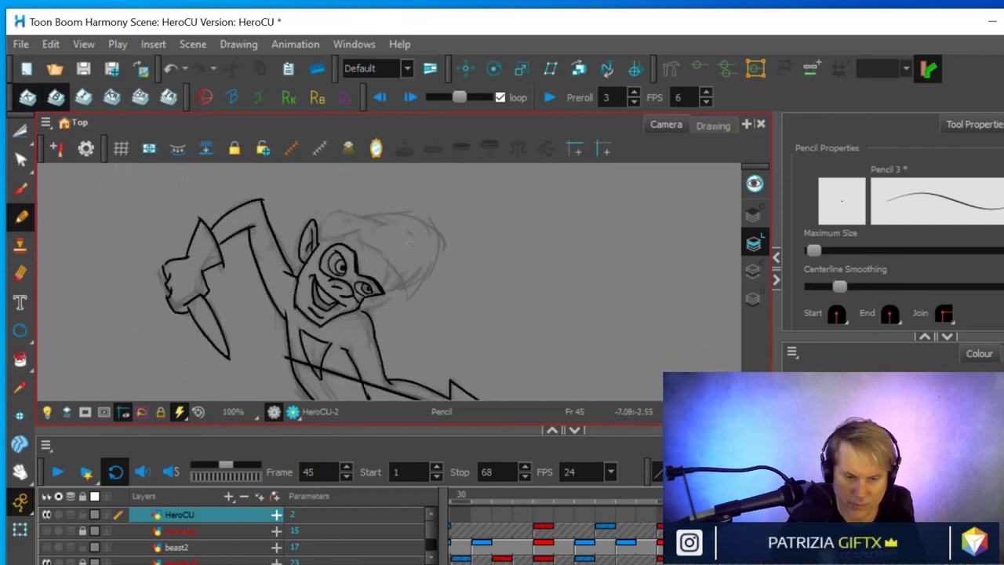
{"action": "left_click_drag", "start_coordinate": [444, 273], "coordinate": [419, 317]}
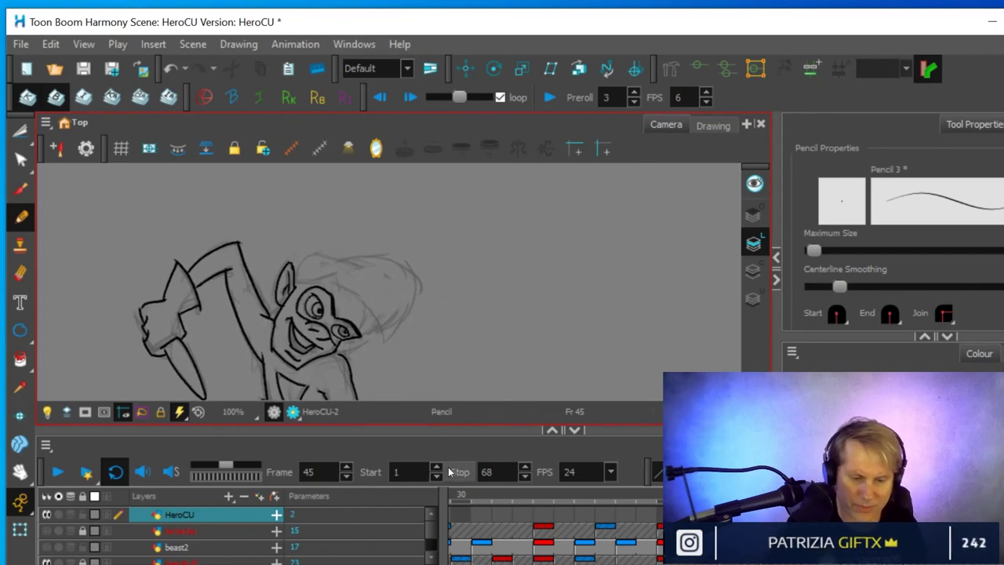
{"action": "scroll", "coordinate": [509, 197], "scroll_direction": "down", "scroll_amount": 2}
{"action": "scroll", "coordinate": [509, 198], "scroll_direction": "up", "scroll_amount": 2}
{"action": "scroll", "coordinate": [510, 198], "scroll_direction": "up", "scroll_amount": 3}
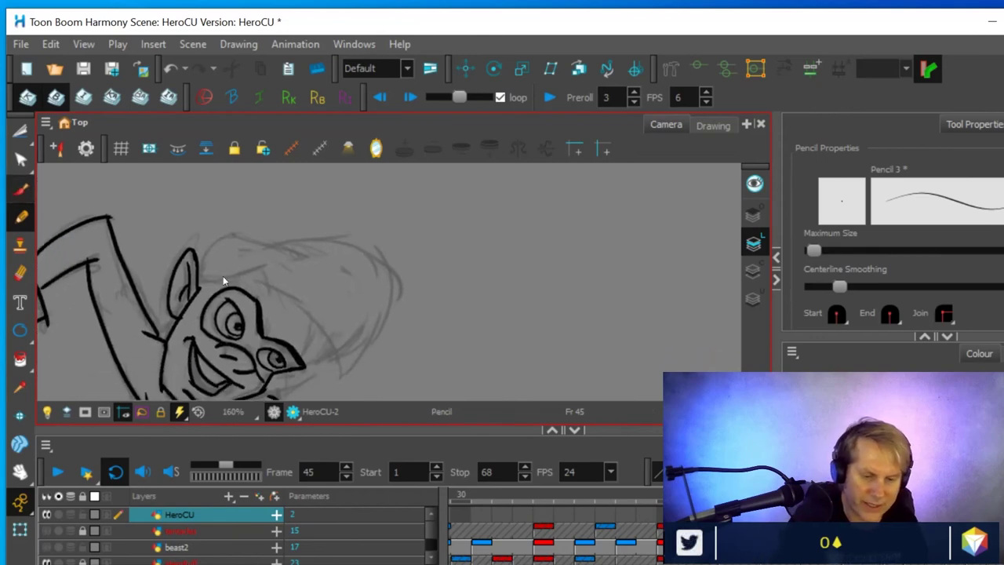
{"action": "key", "text": "alt+b"}
{"action": "mouse_move", "coordinate": [223, 284]}
{"action": "left_mouse_down"}
{"action": "mouse_move", "coordinate": [264, 269]}
{"action": "mouse_move", "coordinate": [331, 355]}
{"action": "mouse_move", "coordinate": [342, 391]}
{"action": "left_mouse_up"}
{"action": "key", "text": "ctrl+z"}
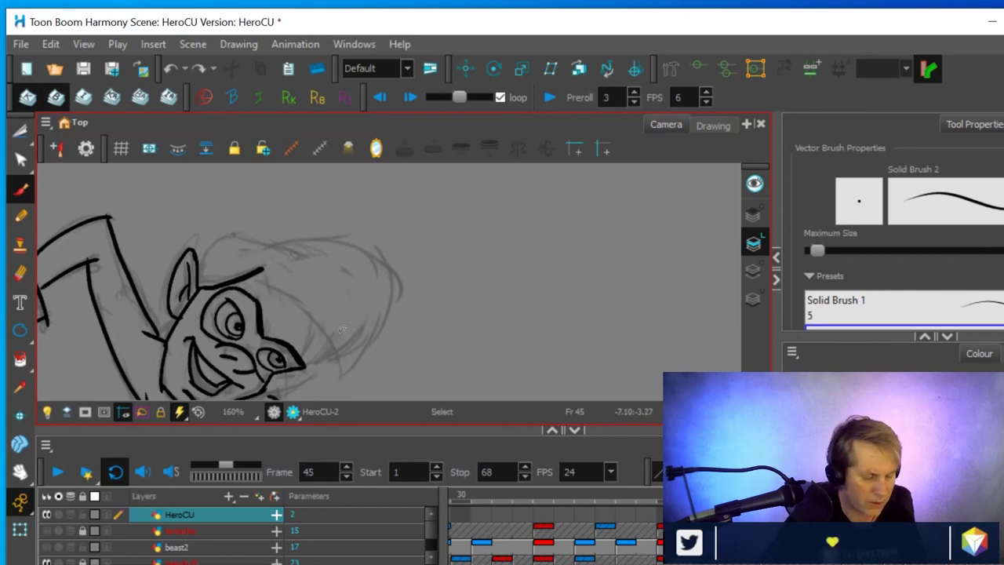
{"action": "key", "text": "ctrl+z"}
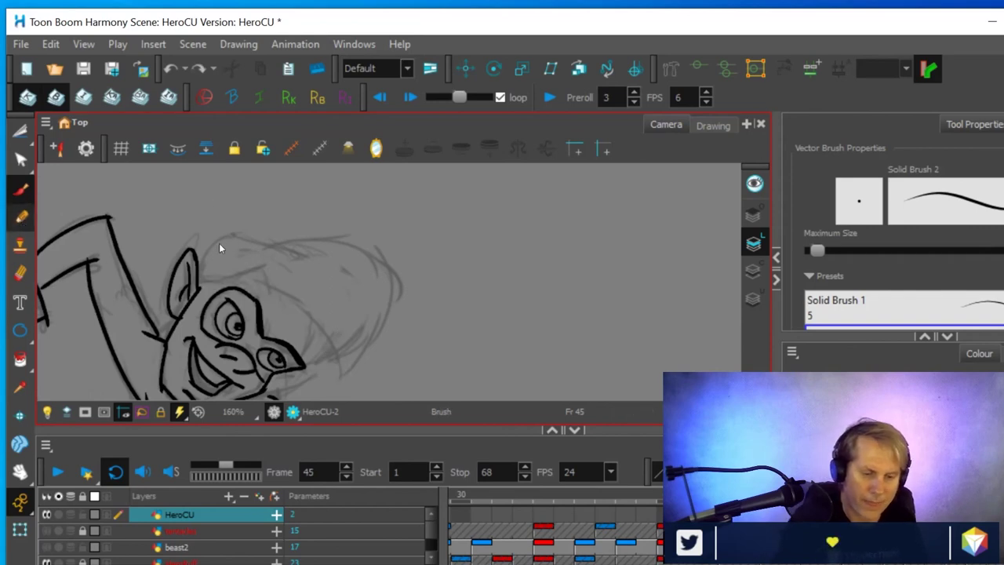
{"action": "key", "text": "alt+slash"}
{"action": "left_click_drag", "start_coordinate": [236, 279], "coordinate": [252, 273]}
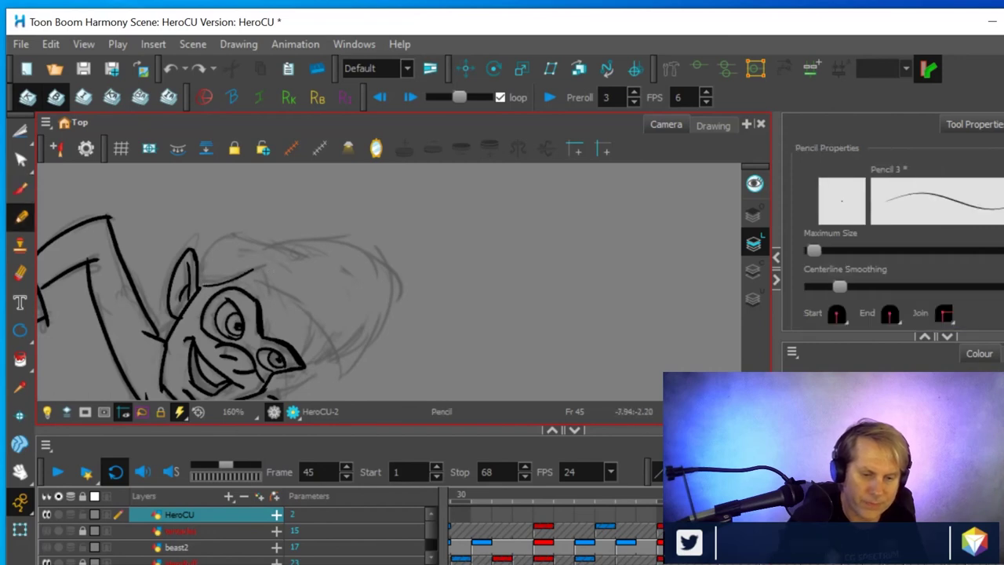
{"action": "key", "text": "ctrl+z"}
{"action": "key", "text": "ctrl+z"}
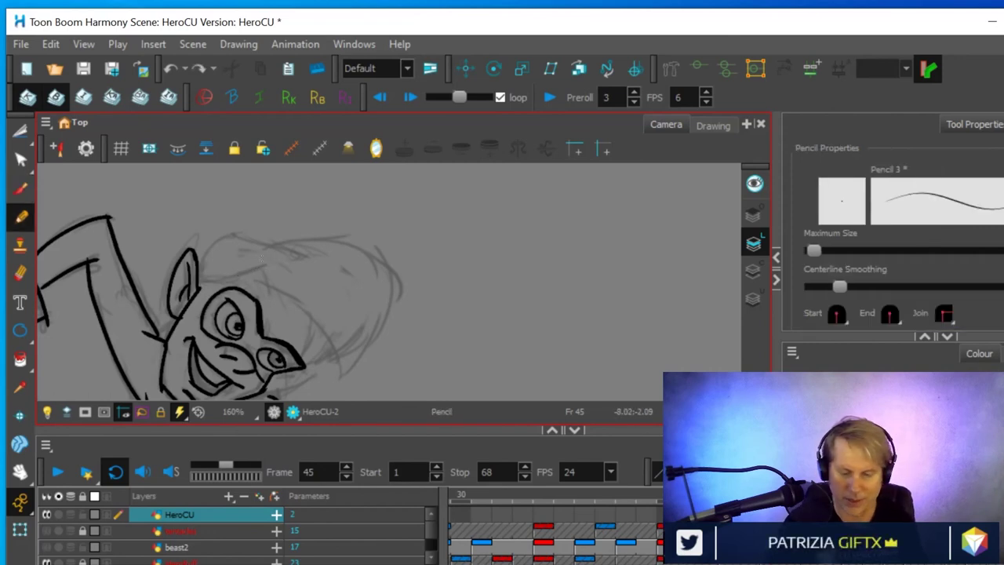
Trace the front of the hero's hair with the pencil: the fringe edge down to its tip, the outer curve, and the second lock behind it
{"action": "left_click", "coordinate": [879, 149]}
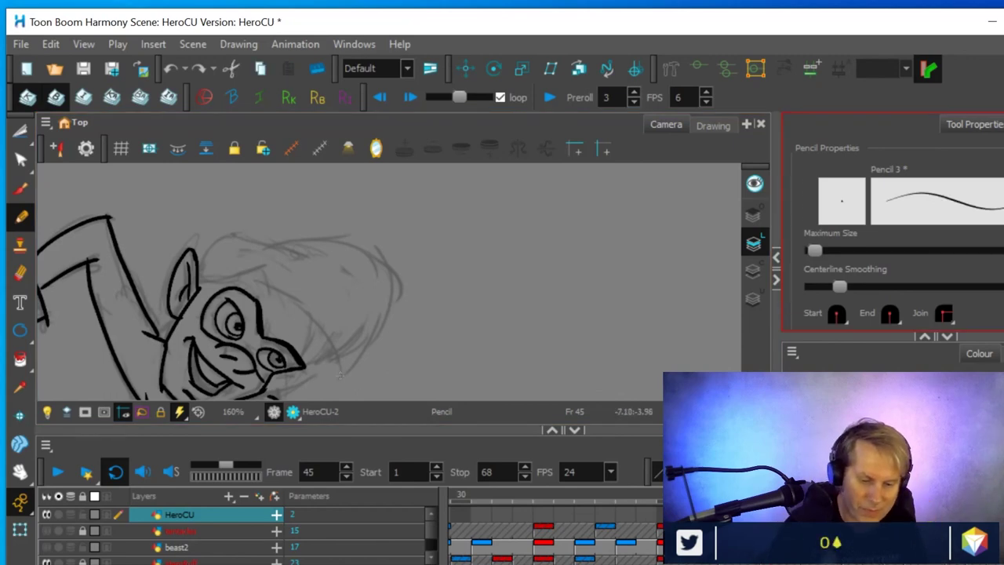
{"action": "mouse_move", "coordinate": [339, 380]}
{"action": "left_mouse_down"}
{"action": "mouse_move", "coordinate": [333, 356]}
{"action": "mouse_move", "coordinate": [267, 267]}
{"action": "left_mouse_up"}
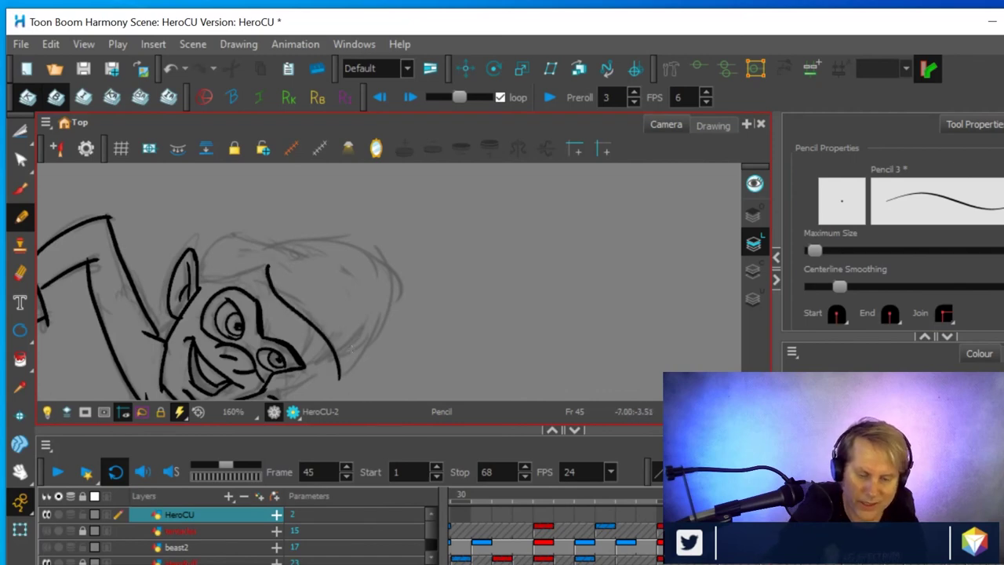
{"action": "left_click_drag", "start_coordinate": [342, 376], "coordinate": [364, 276]}
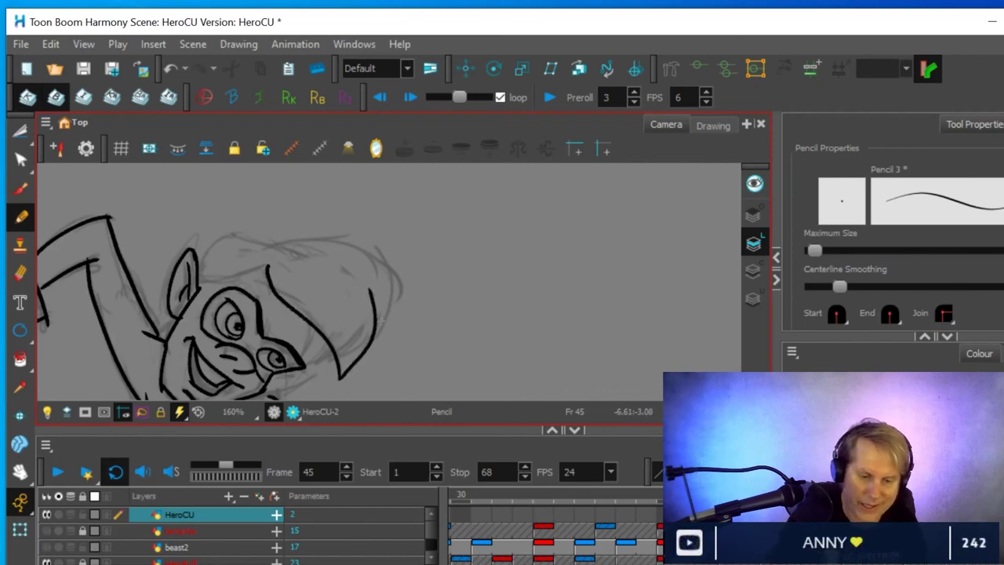
{"action": "mouse_move", "coordinate": [384, 333]}
{"action": "left_mouse_down"}
{"action": "mouse_move", "coordinate": [389, 279]}
{"action": "mouse_move", "coordinate": [375, 254]}
{"action": "left_mouse_up"}
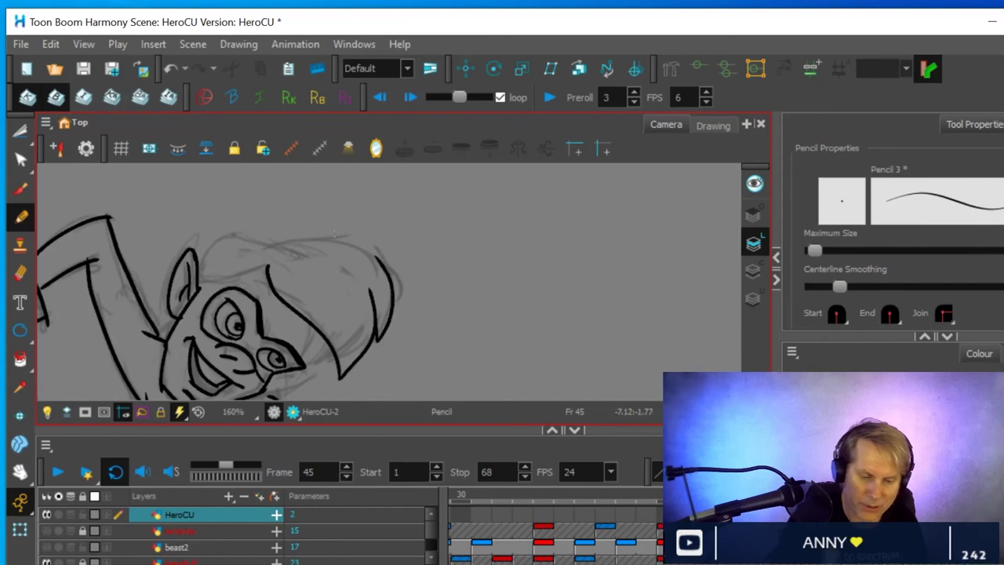
{"action": "left_click_drag", "start_coordinate": [250, 269], "coordinate": [199, 281]}
{"action": "key", "text": "ctrl+z"}
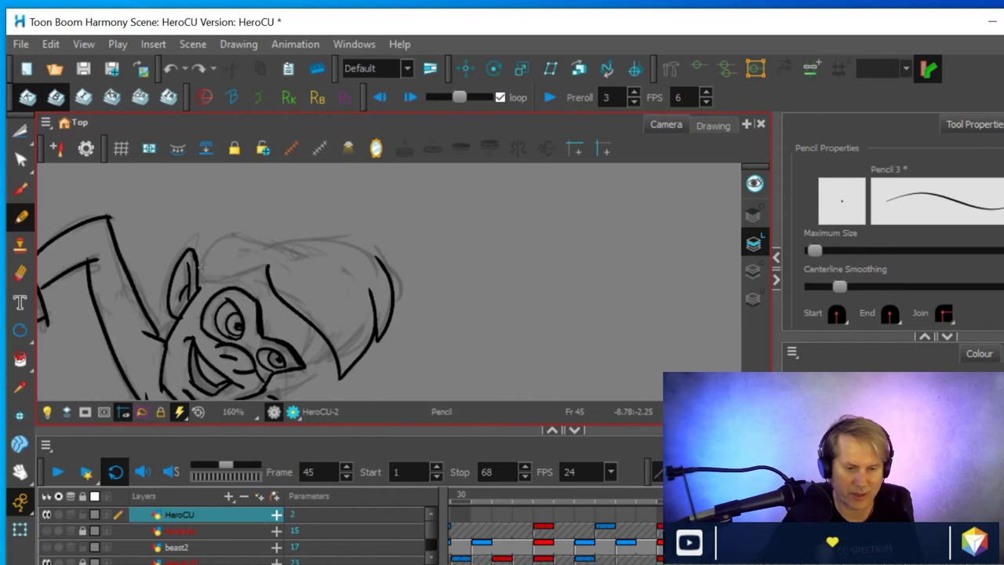
With the view rotated, trace the hair in front of the ear, then the back and crown of the hair with the Brush tool
{"action": "key", "text": "ctrl+alt"}
{"action": "left_click_drag", "start_coordinate": [221, 254], "coordinate": [241, 333]}
{"action": "left_click_drag", "start_coordinate": [231, 242], "coordinate": [212, 336]}
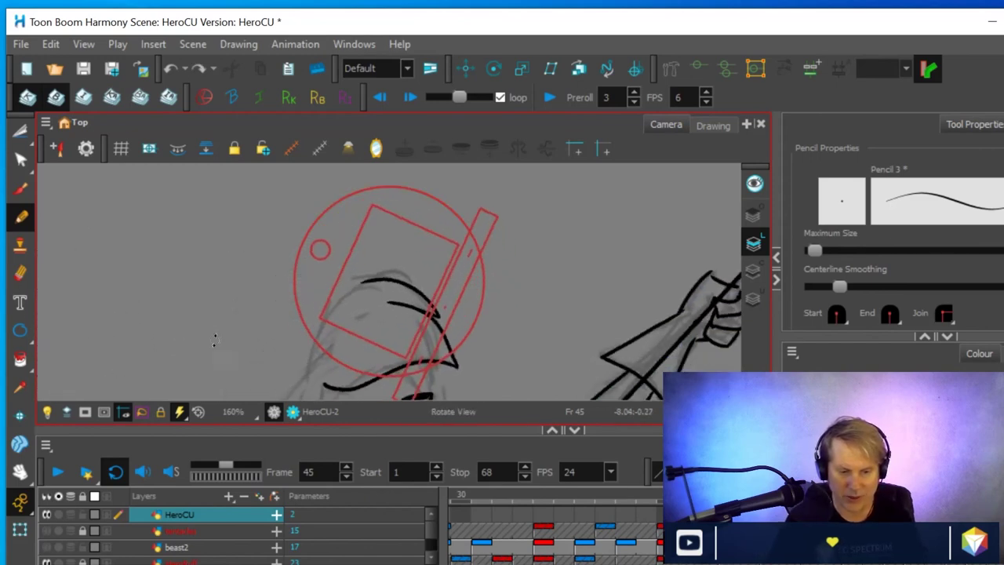
{"action": "key", "text": "space"}
{"action": "left_click_drag", "start_coordinate": [426, 353], "coordinate": [419, 235]}
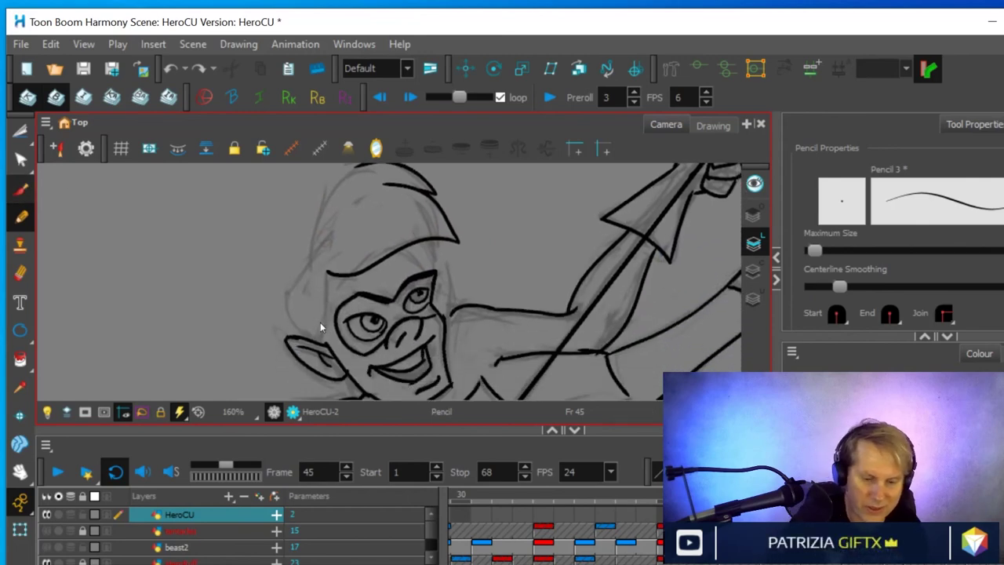
{"action": "key", "text": "alt+b"}
{"action": "left_click_drag", "start_coordinate": [332, 320], "coordinate": [321, 270]}
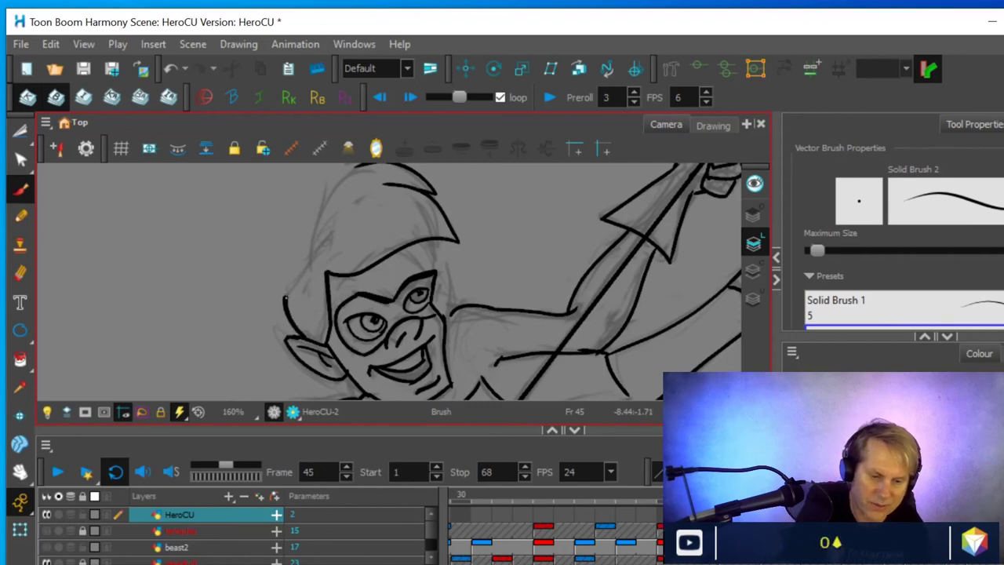
{"action": "mouse_move", "coordinate": [313, 260]}
{"action": "left_mouse_down"}
{"action": "mouse_move", "coordinate": [322, 211]}
{"action": "mouse_move", "coordinate": [346, 175]}
{"action": "left_mouse_up"}
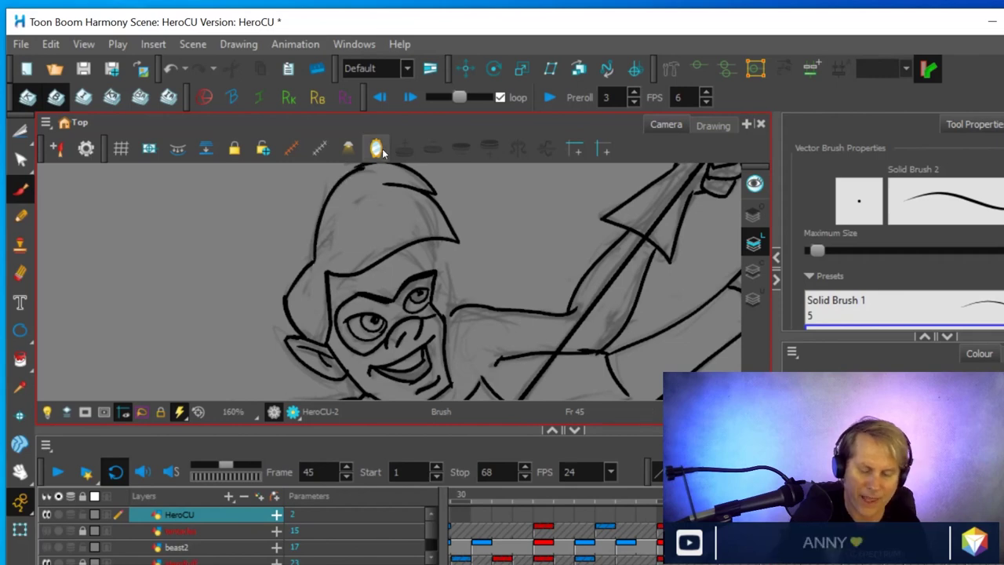
Draw the far side of the forehead from the fringe down to the mask with the pencil, activate the Cutter tool, and reset the view rotation
{"action": "key", "text": "space"}
{"action": "left_click_drag", "start_coordinate": [405, 275], "coordinate": [396, 322]}
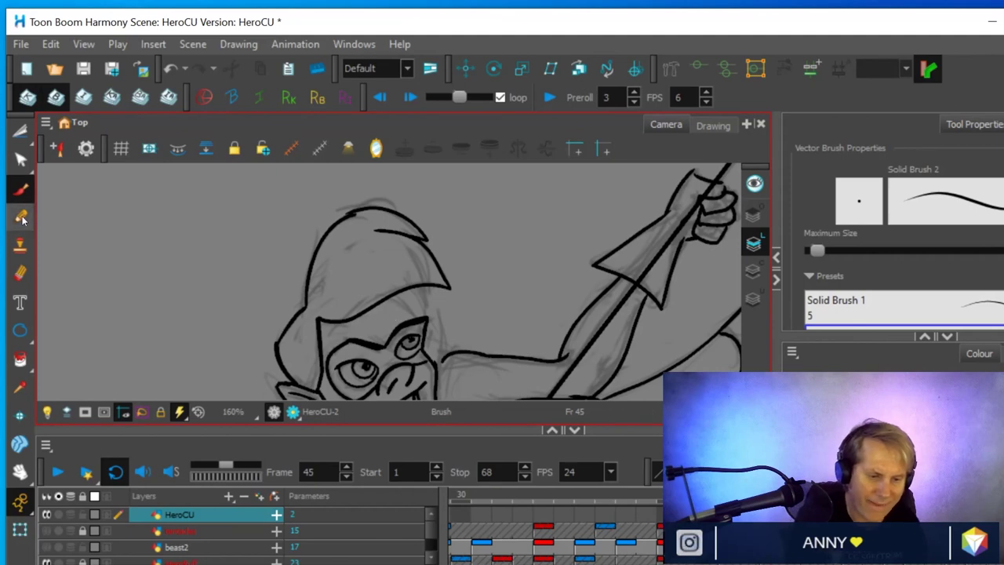
{"action": "key", "text": "alt+slash"}
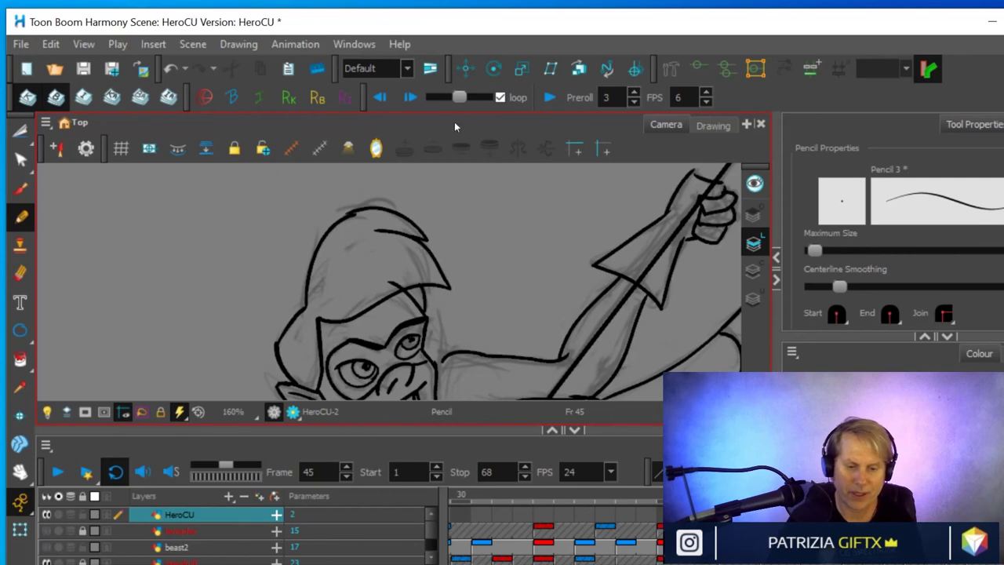
{"action": "left_click", "coordinate": [19, 132]}
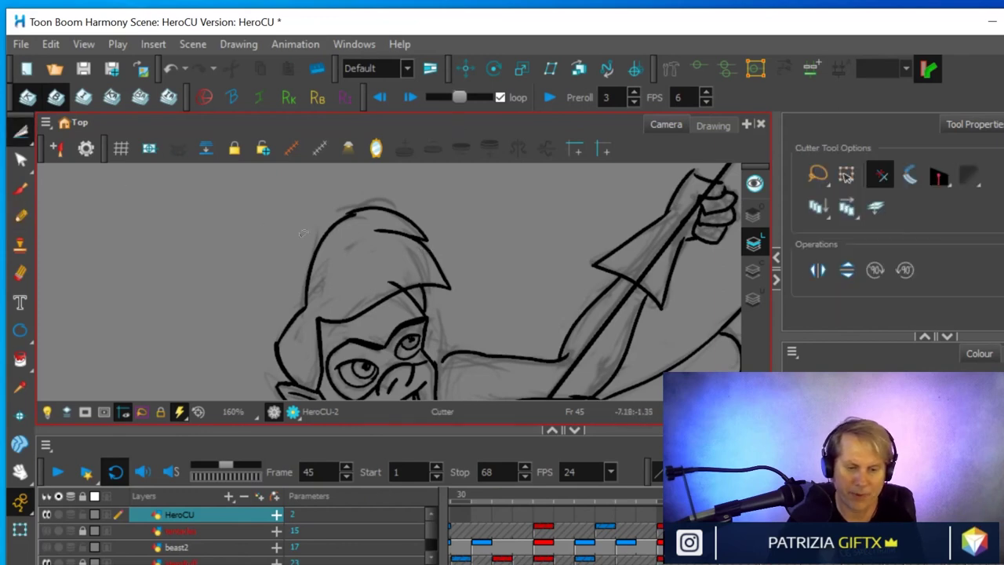
{"action": "key", "text": "space"}
{"action": "left_click_drag", "start_coordinate": [455, 307], "coordinate": [401, 177]}
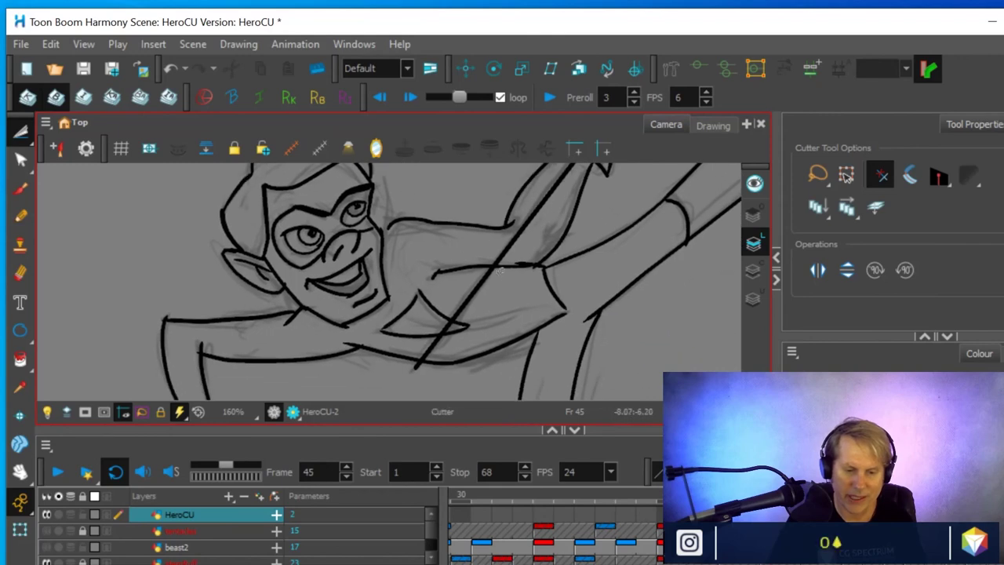
{"action": "key", "text": "shift+x"}
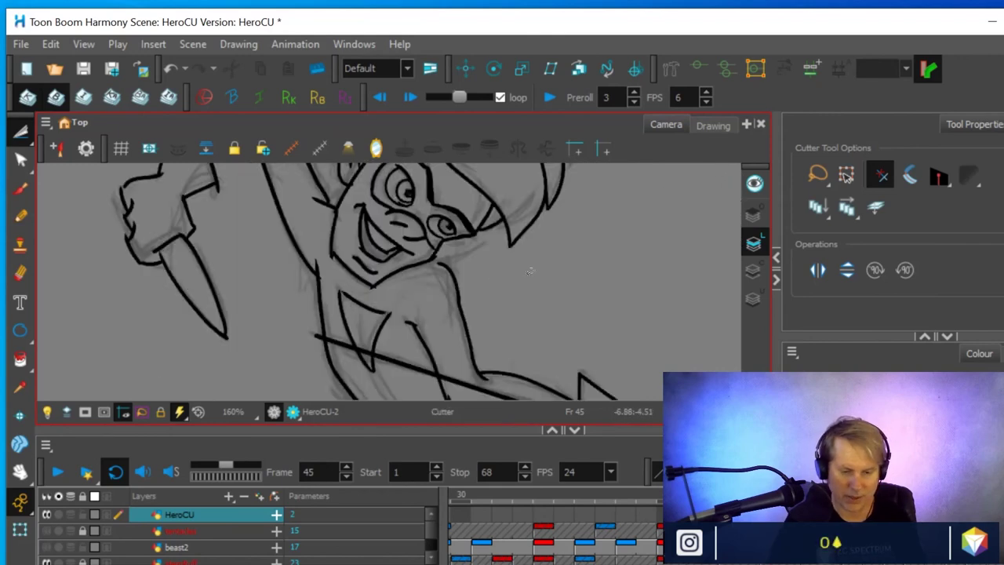
Hide the rough hero sketch layer listed below beast2 so only the clean line drawing remains
{"action": "scroll", "coordinate": [530, 271], "scroll_direction": "down", "scroll_amount": 3}
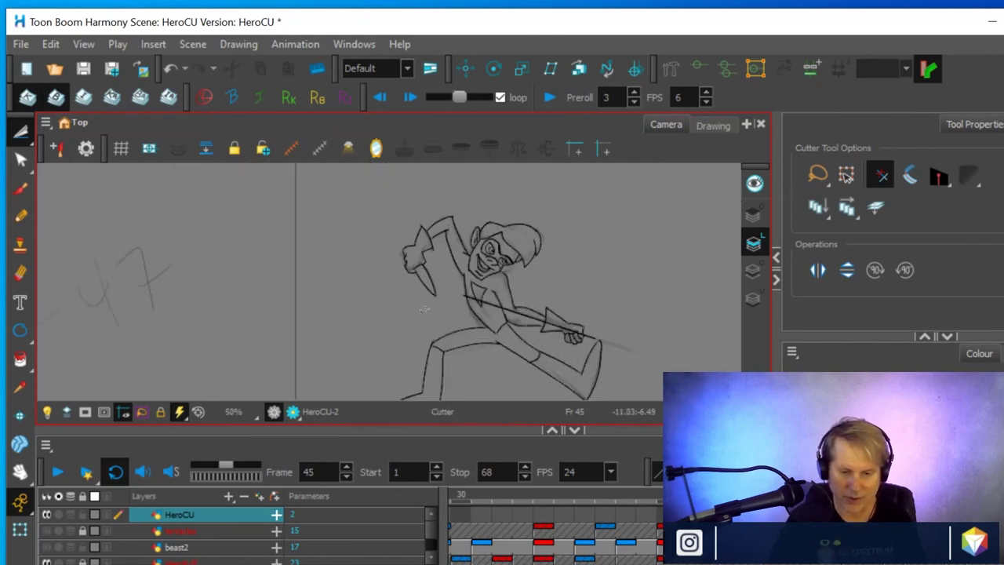
{"action": "scroll", "coordinate": [425, 310], "scroll_direction": "down", "scroll_amount": 2}
{"action": "key", "text": "space"}
{"action": "left_click_drag", "start_coordinate": [426, 291], "coordinate": [226, 308]}
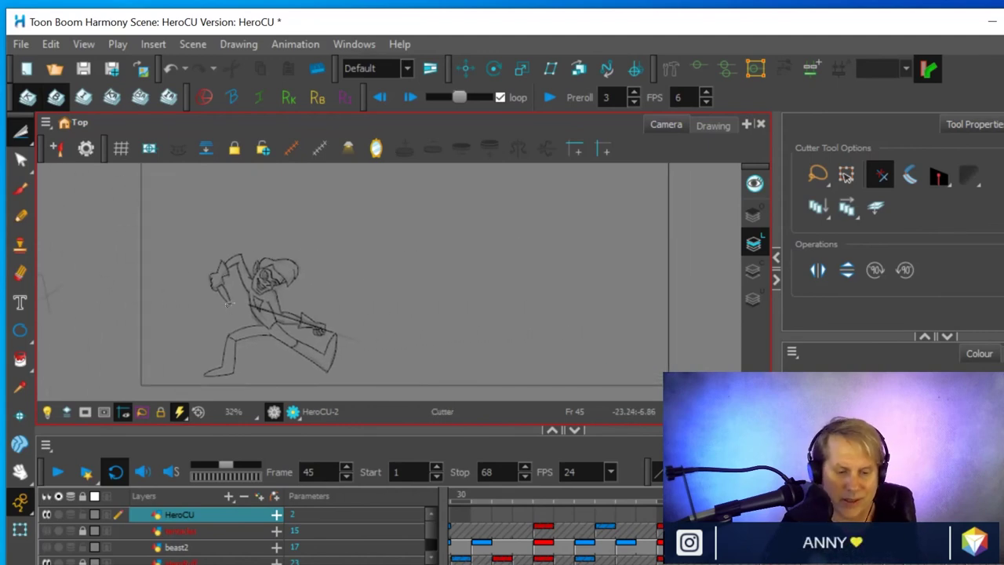
{"action": "scroll", "coordinate": [59, 526], "scroll_direction": "down", "scroll_amount": 2}
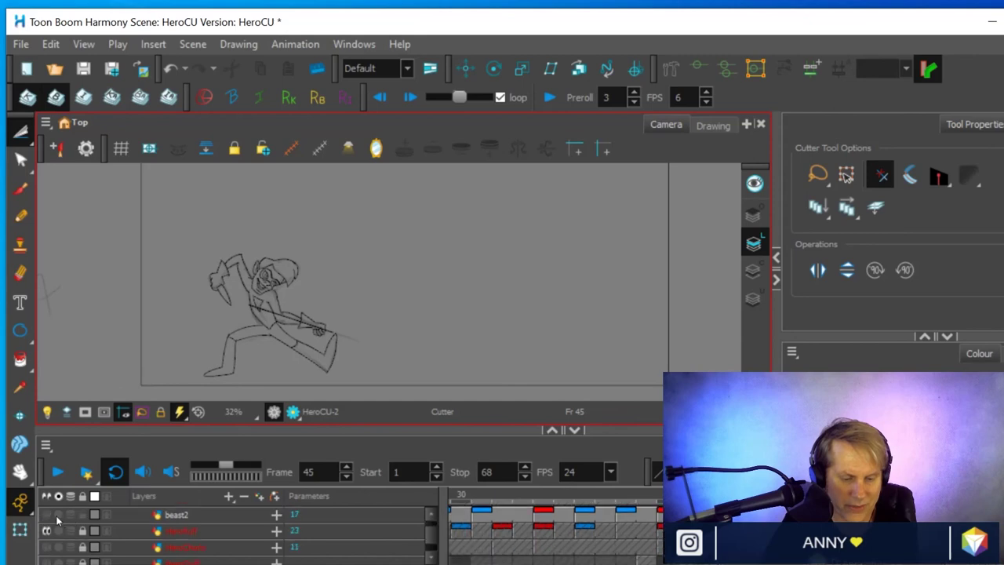
{"action": "scroll", "coordinate": [54, 520], "scroll_direction": "up", "scroll_amount": 2}
{"action": "scroll", "coordinate": [54, 520], "scroll_direction": "down", "scroll_amount": 1}
{"action": "left_click", "coordinate": [48, 547]}
{"action": "scroll", "coordinate": [318, 305], "scroll_direction": "up", "scroll_amount": 5}
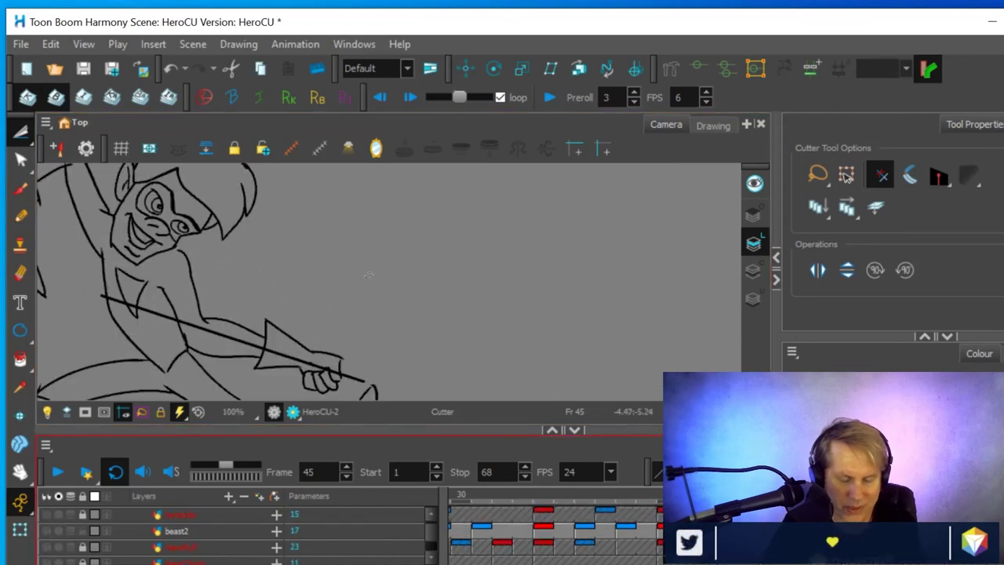
Examine the hero's cleaned line drawing up close and within the full camera frame
{"action": "left_click_drag", "start_coordinate": [412, 248], "coordinate": [592, 265]}
{"action": "mouse_move", "coordinate": [529, 247]}
{"action": "left_mouse_down"}
{"action": "mouse_move", "coordinate": [544, 302]}
{"action": "mouse_move", "coordinate": [462, 252]}
{"action": "left_mouse_up"}
{"action": "scroll", "coordinate": [545, 298], "scroll_direction": "down", "scroll_amount": 2}
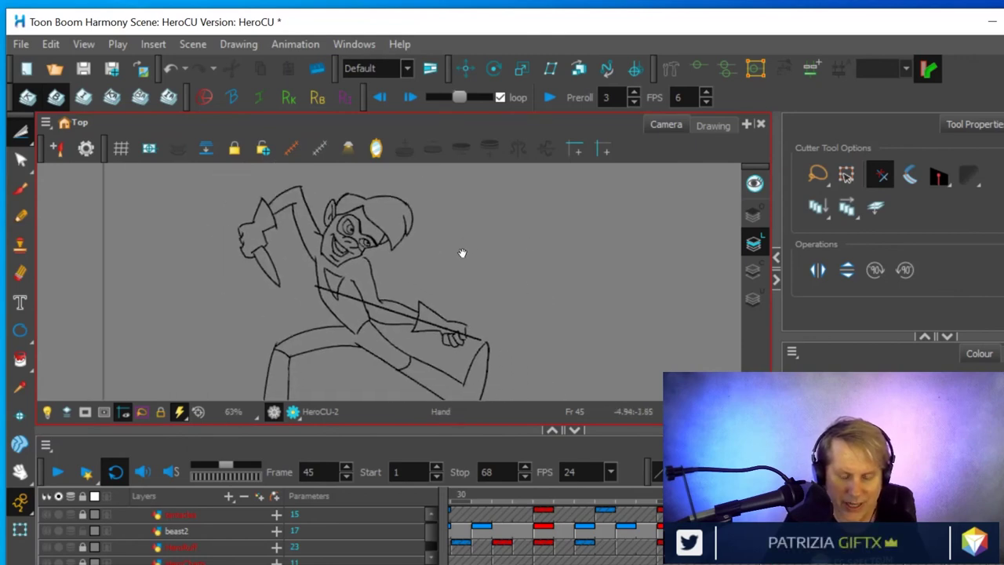
{"action": "scroll", "coordinate": [480, 257], "scroll_direction": "down", "scroll_amount": 2}
{"action": "scroll", "coordinate": [471, 256], "scroll_direction": "up", "scroll_amount": 2}
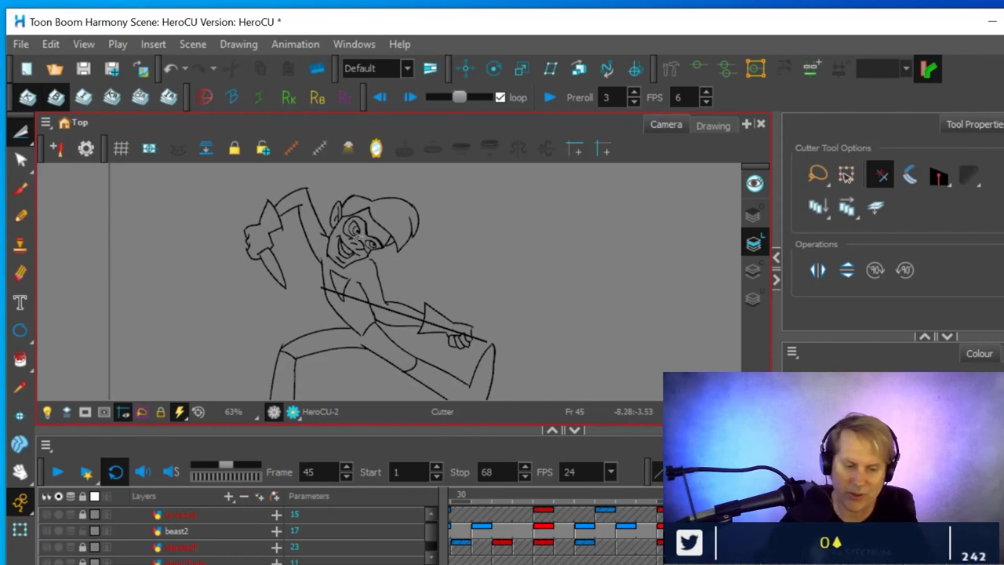
{"action": "scroll", "coordinate": [368, 239], "scroll_direction": "down", "scroll_amount": 2}
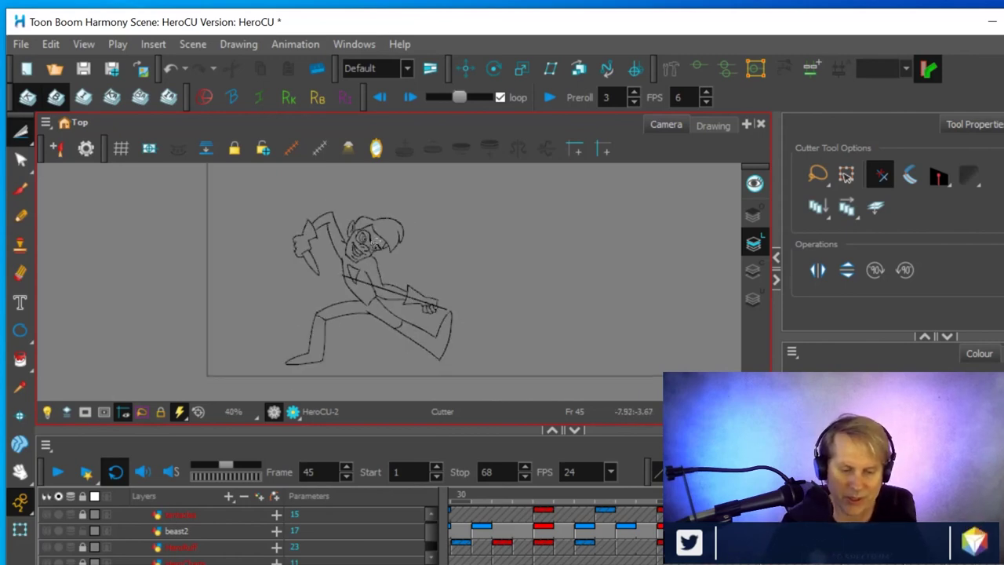
{"action": "scroll", "coordinate": [376, 241], "scroll_direction": "up", "scroll_amount": 1}
{"action": "left_click_drag", "start_coordinate": [422, 296], "coordinate": [381, 264]}
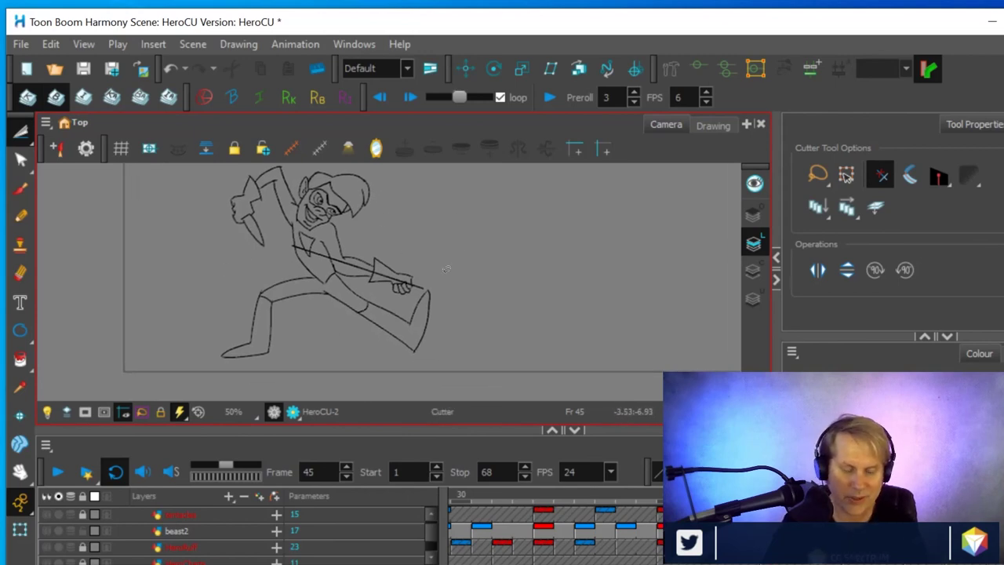
{"action": "scroll", "coordinate": [445, 270], "scroll_direction": "down", "scroll_amount": 2}
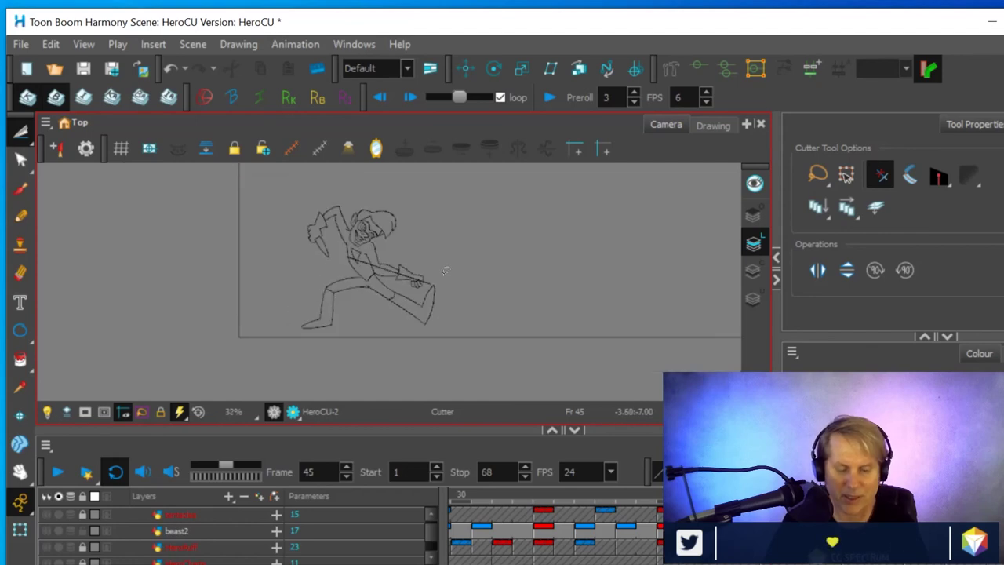
{"action": "scroll", "coordinate": [271, 334], "scroll_direction": "down", "scroll_amount": 1}
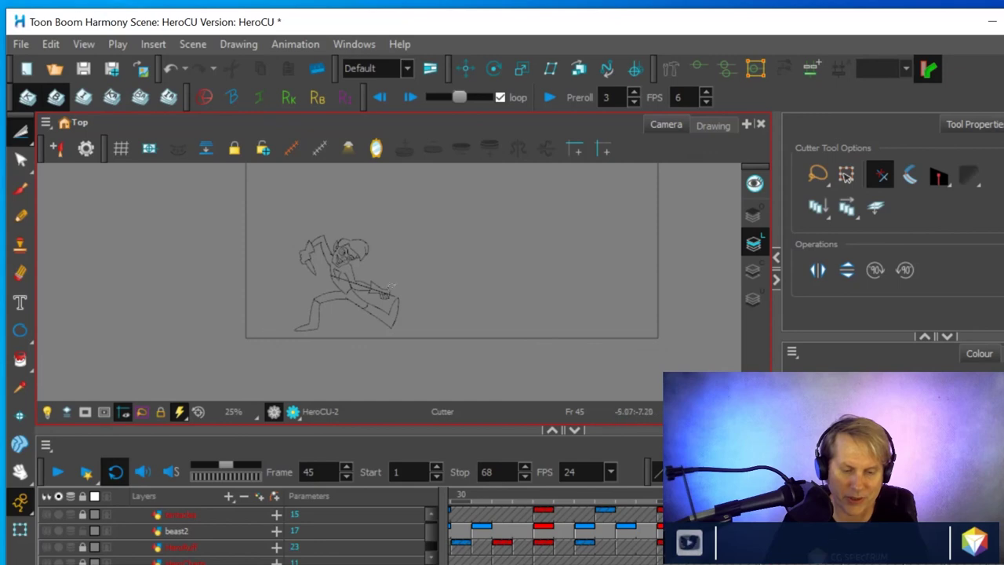
{"action": "key", "text": "space"}
{"action": "left_click_drag", "start_coordinate": [454, 277], "coordinate": [374, 317]}
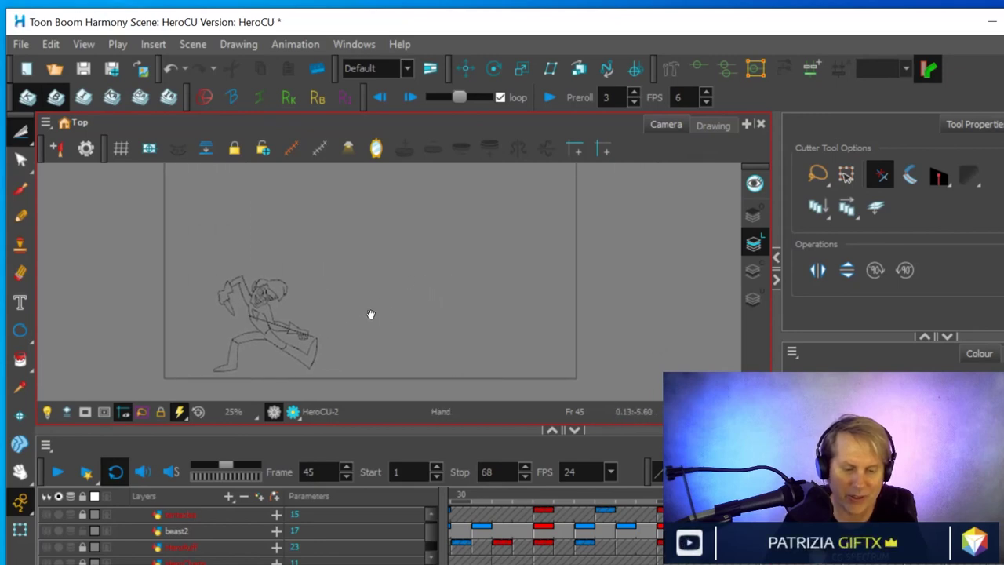
Enlarge the timeline area to show more of the layer list below HeroCU
{"action": "left_click_drag", "start_coordinate": [460, 429], "coordinate": [469, 322]}
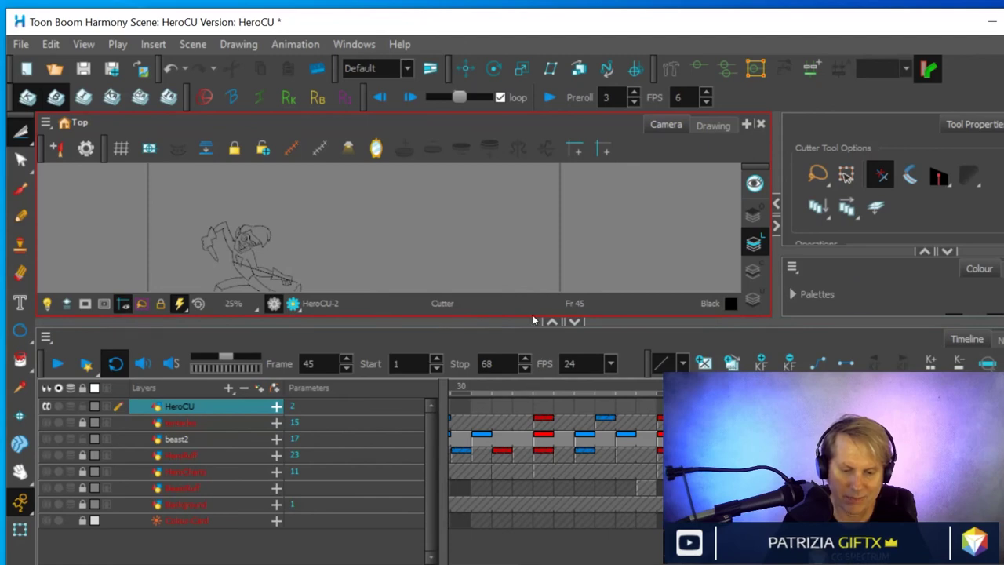
{"action": "left_click_drag", "start_coordinate": [533, 322], "coordinate": [533, 402]}
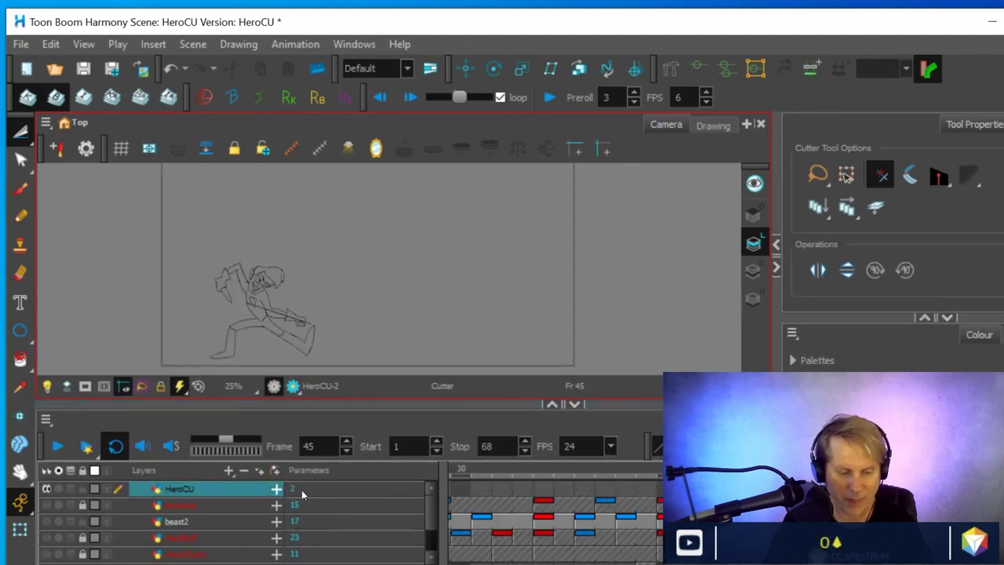
{"action": "left_click_drag", "start_coordinate": [360, 403], "coordinate": [362, 364]}
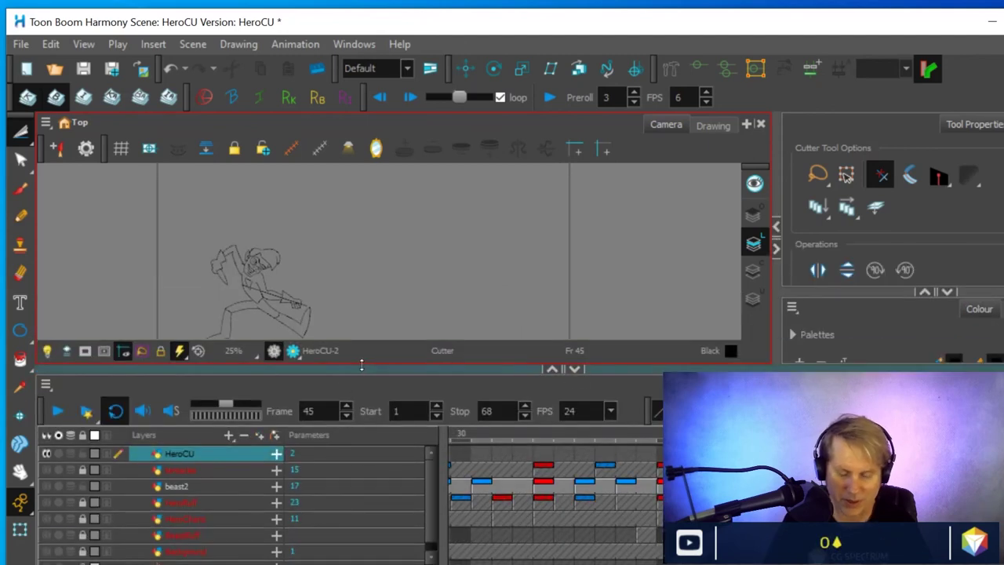
Go to frame 1 and show the beast2 layer together with the locked rough layers directly above and below it
{"action": "scroll", "coordinate": [554, 482], "scroll_direction": "left", "scroll_amount": 3}
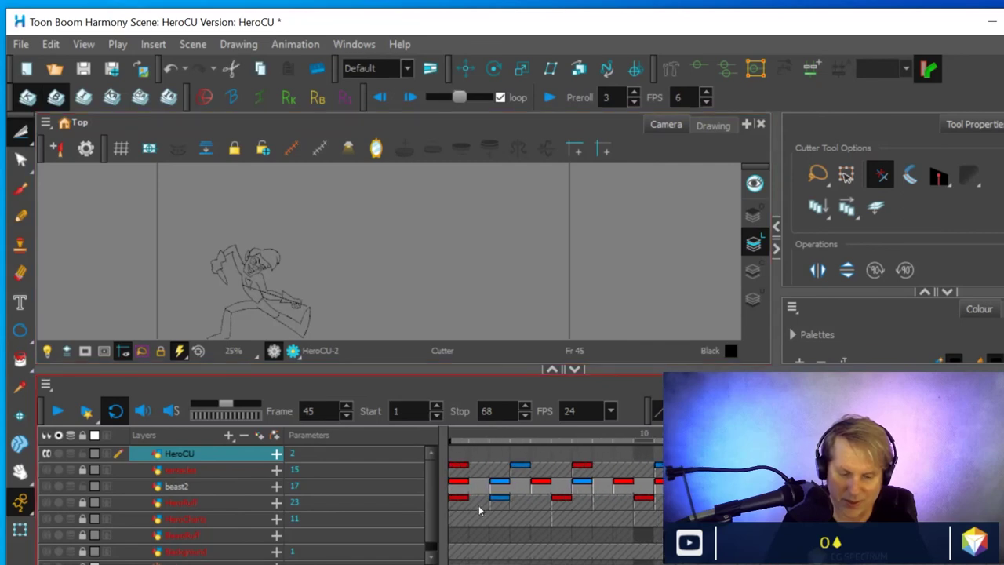
{"action": "left_click", "coordinate": [457, 483]}
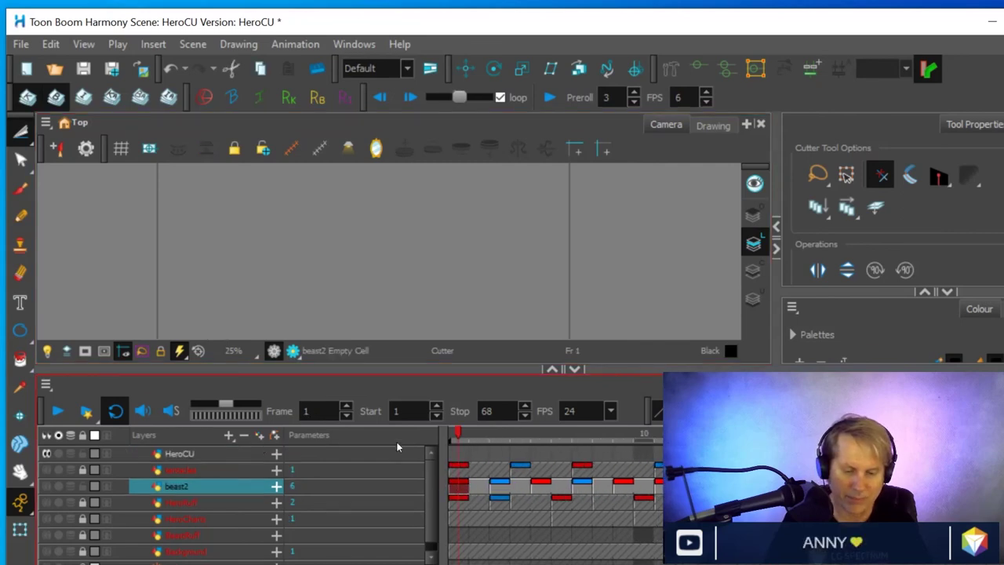
{"action": "left_click_drag", "start_coordinate": [452, 431], "coordinate": [303, 457]}
{"action": "left_click", "coordinate": [47, 486]}
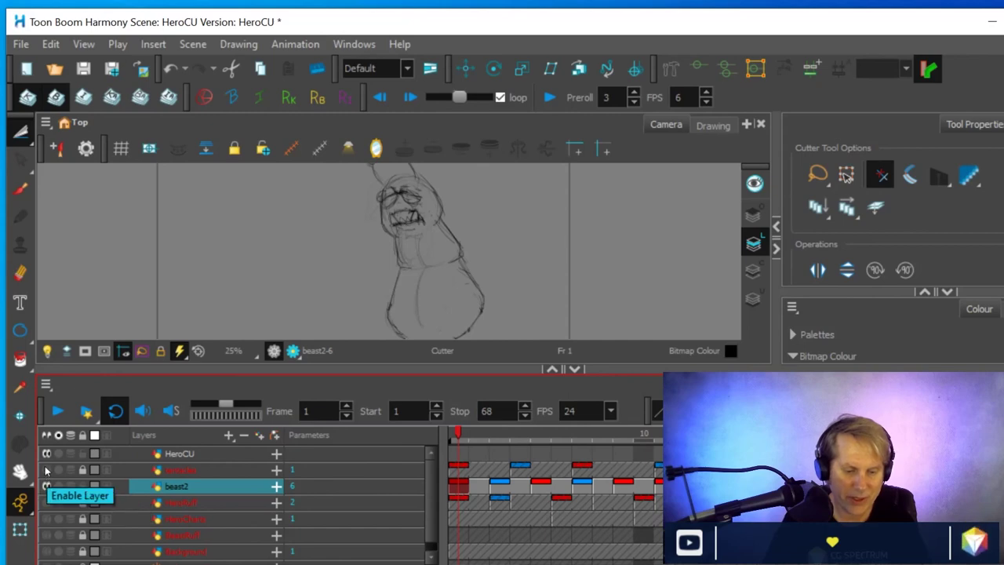
{"action": "left_click", "coordinate": [46, 470]}
{"action": "left_click", "coordinate": [47, 503]}
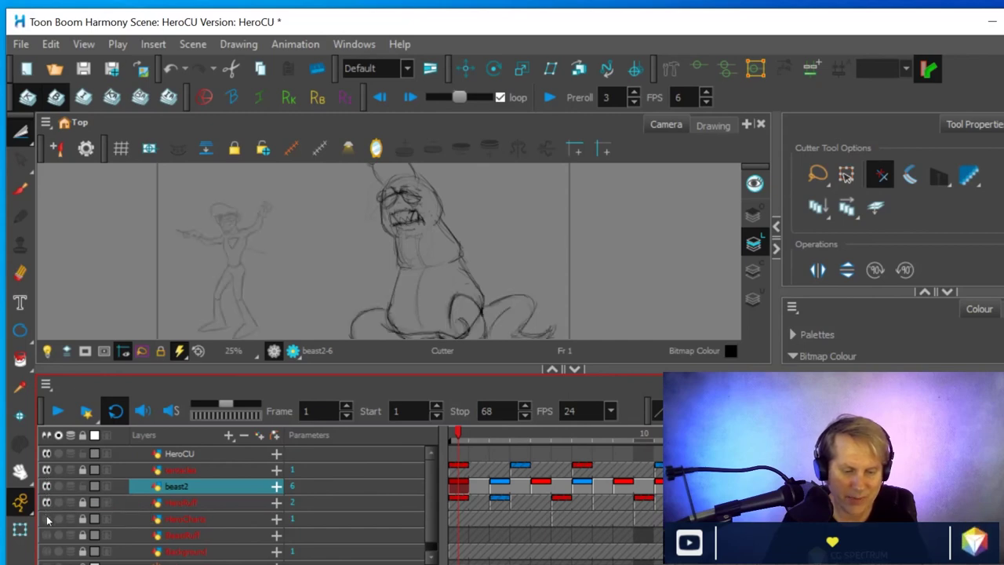
{"action": "left_click", "coordinate": [47, 520]}
{"action": "left_click", "coordinate": [47, 520]}
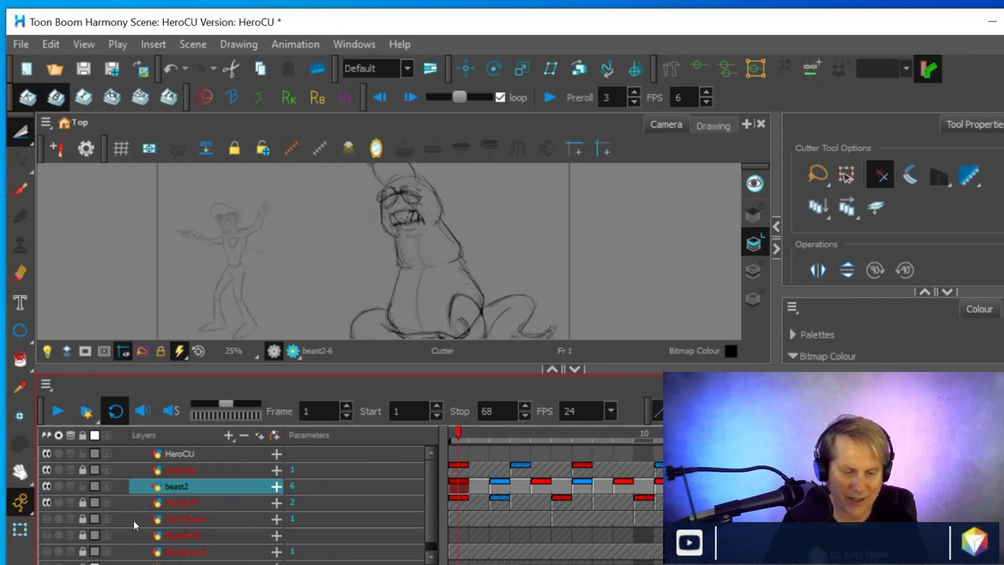
Show the cave background layer, enlarge the camera view and play the rough fight animation over it
{"action": "scroll", "coordinate": [85, 525], "scroll_direction": "down", "scroll_amount": 1}
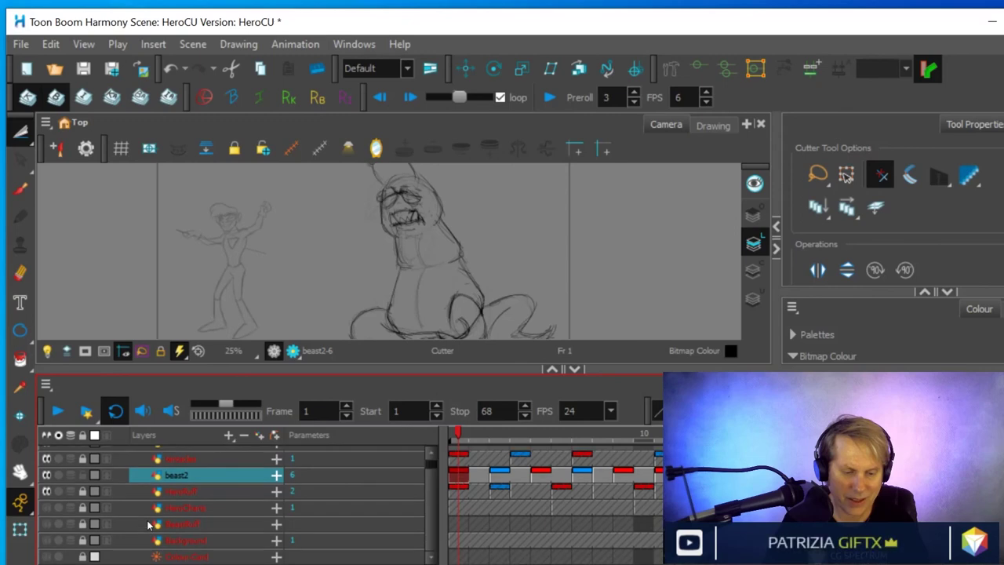
{"action": "left_click", "coordinate": [46, 540]}
{"action": "left_click_drag", "start_coordinate": [357, 378], "coordinate": [357, 430]}
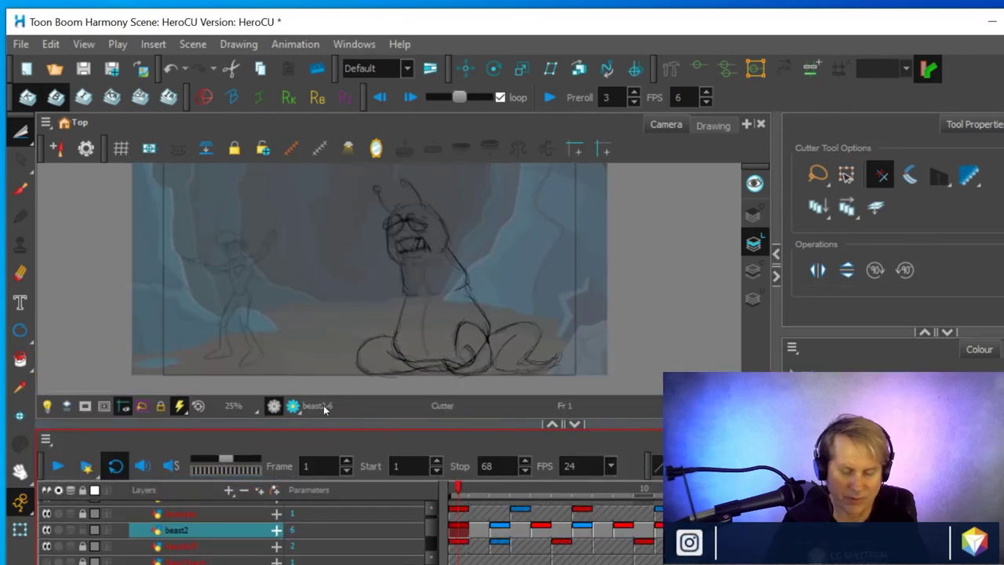
{"action": "left_click", "coordinate": [56, 466]}
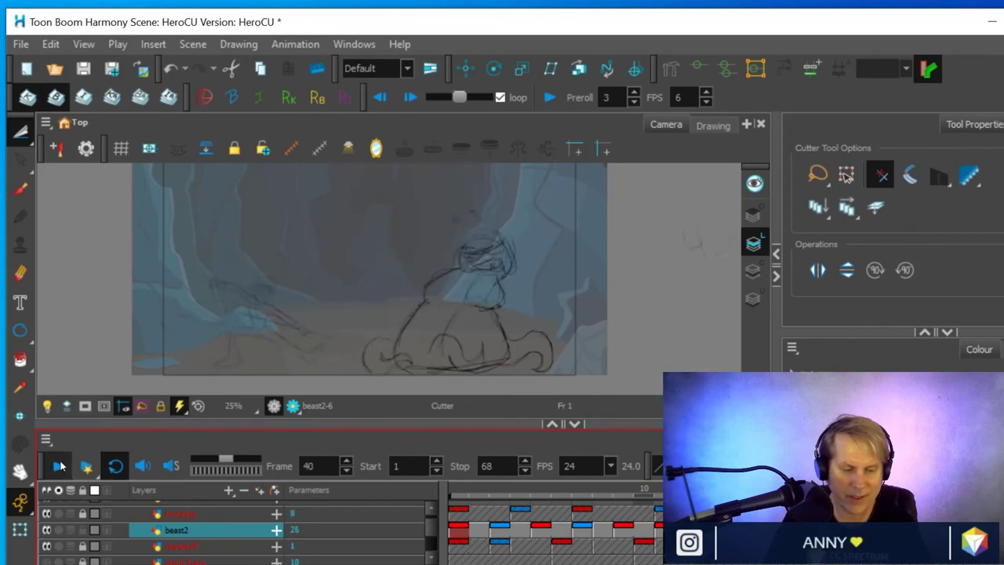
Hide the cave background layer, give the camera view more room and save the scene
{"action": "left_click_drag", "start_coordinate": [265, 428], "coordinate": [303, 294]}
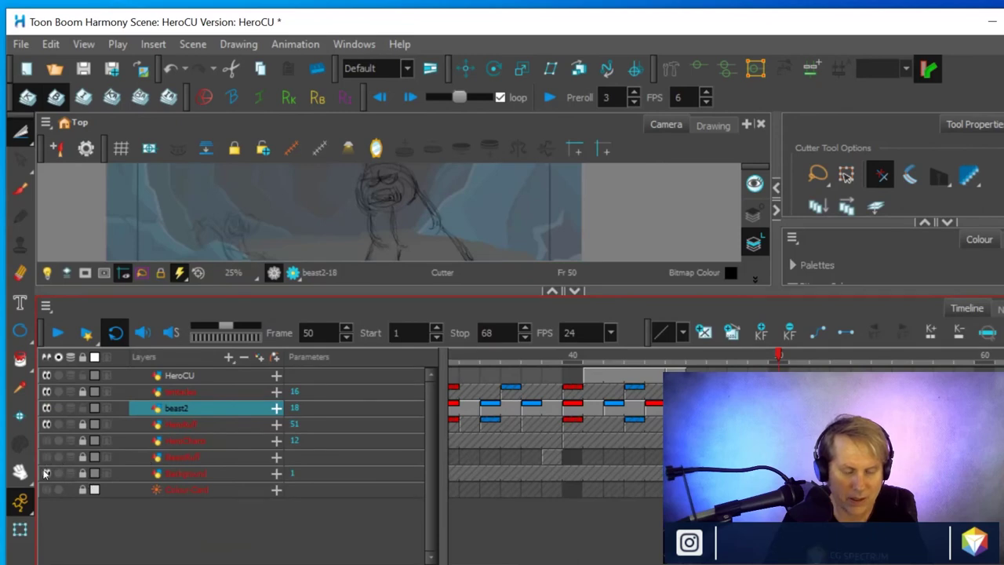
{"action": "left_click", "coordinate": [46, 473]}
{"action": "left_click_drag", "start_coordinate": [414, 293], "coordinate": [413, 491]}
{"action": "left_click", "coordinate": [22, 43]}
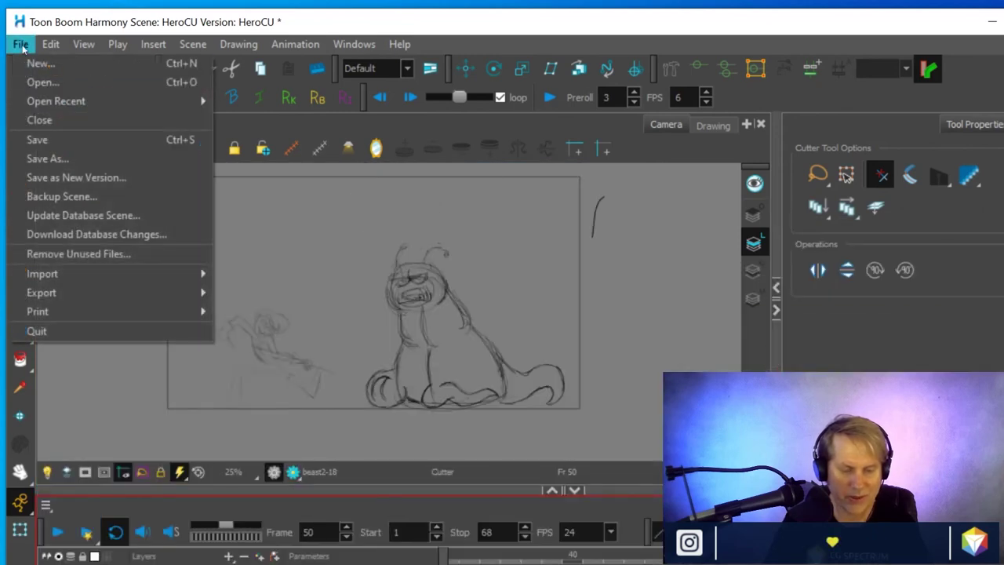
{"action": "left_click", "coordinate": [25, 139]}
Play back the rough hero and beast animation without the background
{"action": "scroll", "coordinate": [406, 318], "scroll_direction": "up", "scroll_amount": 1}
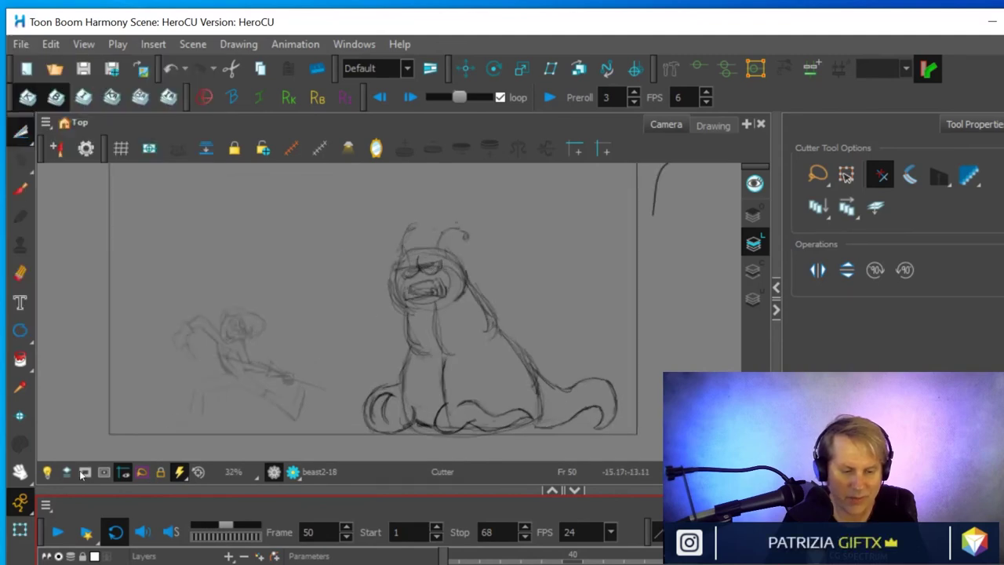
{"action": "left_click", "coordinate": [58, 532]}
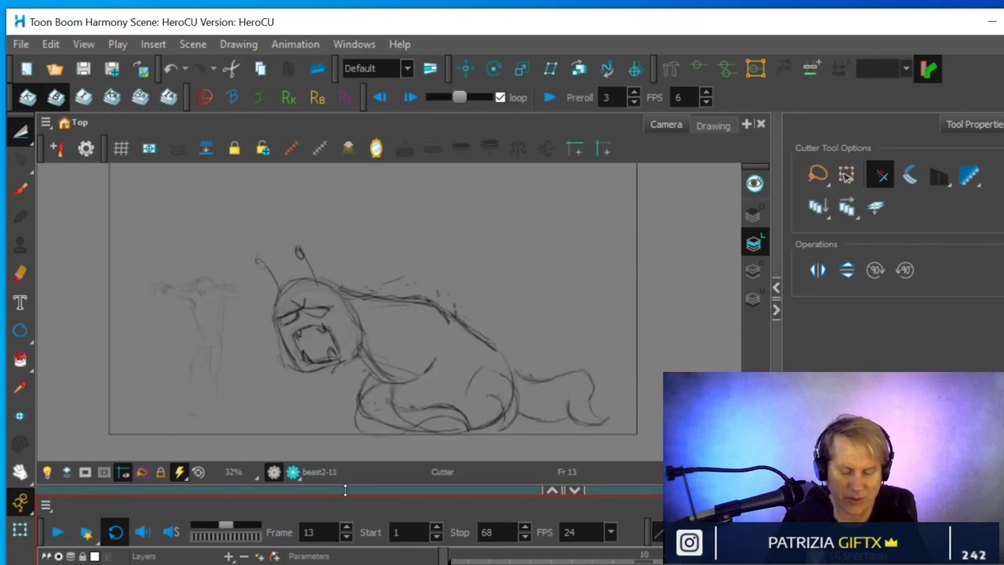
Raise the opacity of the HeroRuff layer so its sketch lines are darker, and replay the animation in an enlarged camera view
{"action": "left_click_drag", "start_coordinate": [380, 494], "coordinate": [379, 308]}
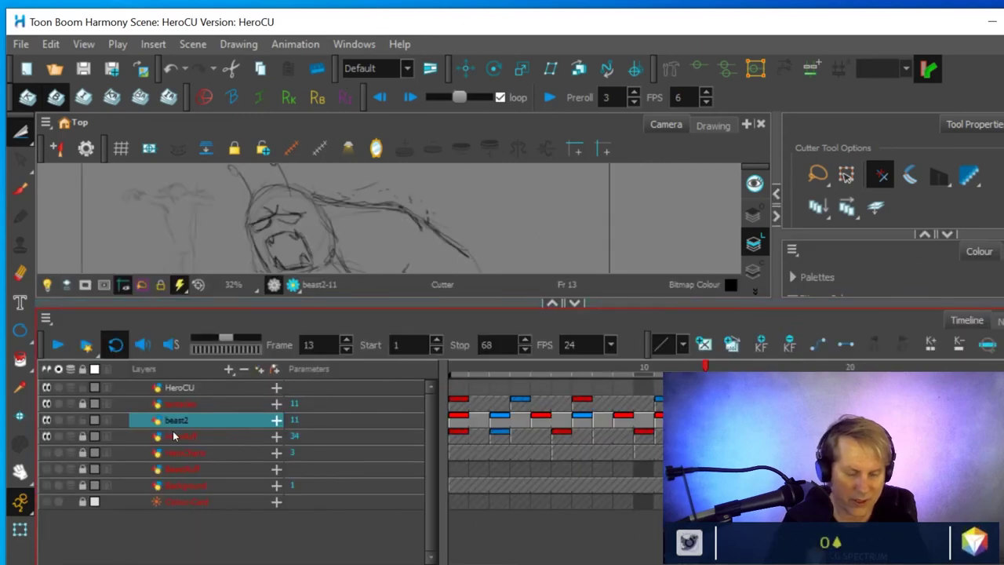
{"action": "left_click", "coordinate": [145, 437]}
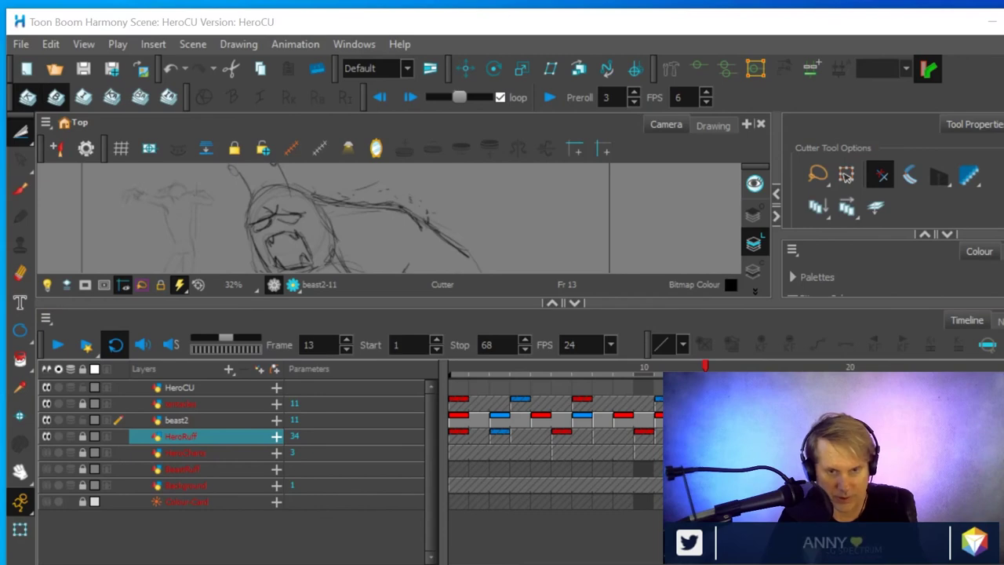
{"action": "left_click", "coordinate": [423, 311]}
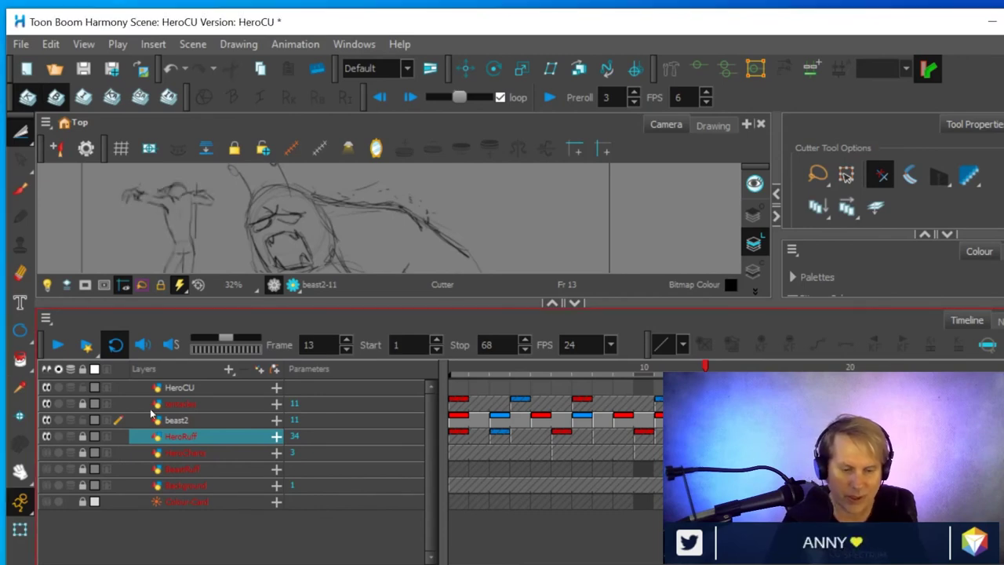
{"action": "left_click_drag", "start_coordinate": [422, 309], "coordinate": [392, 492]}
{"action": "key", "text": "Return"}
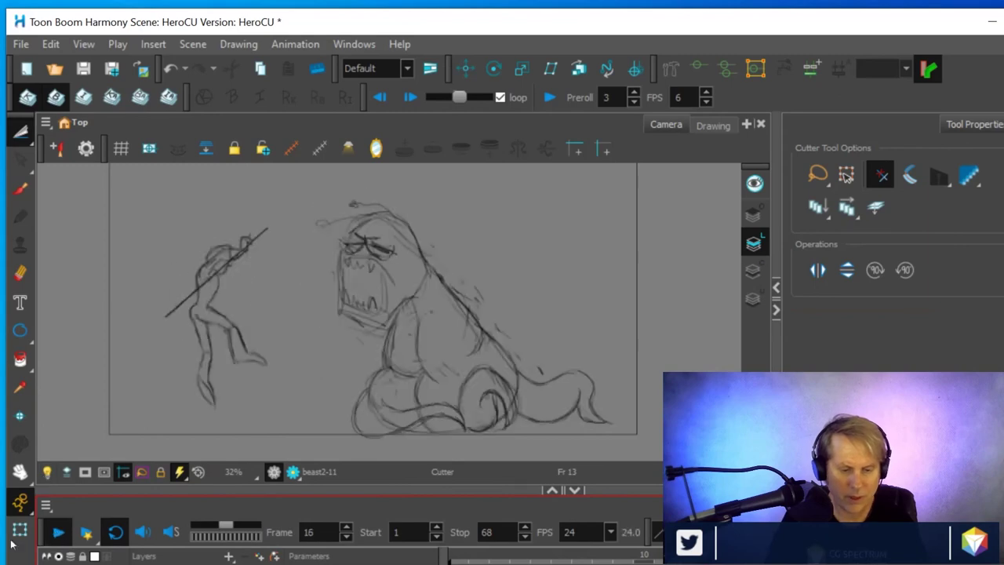